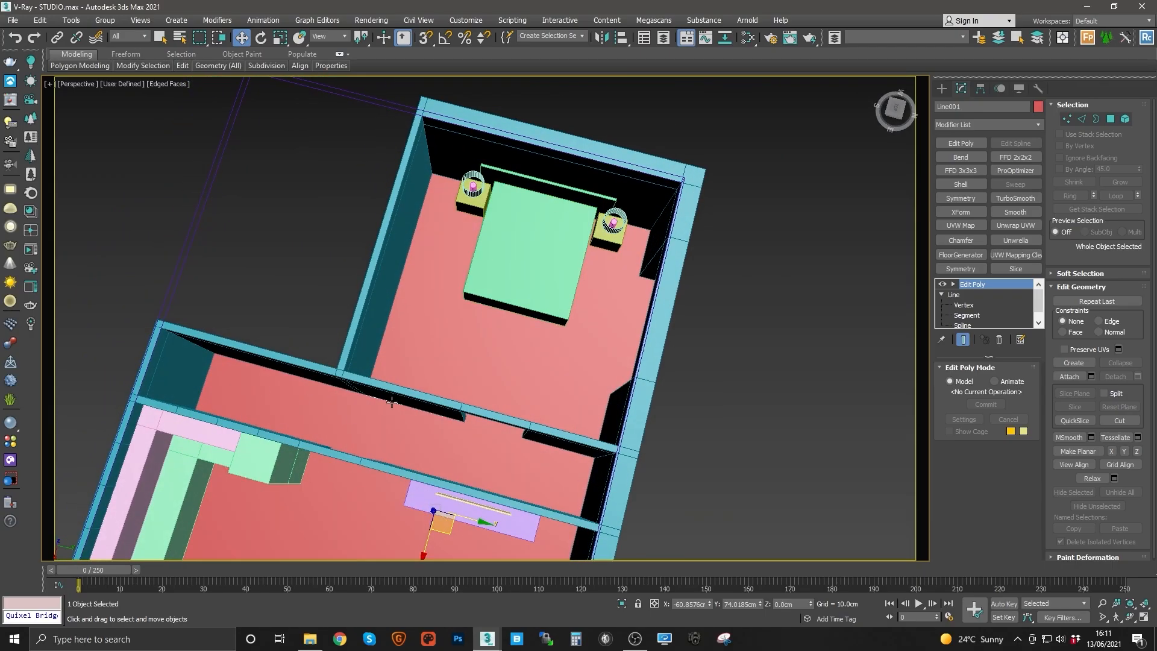
Step: Examine the apartment model's rooms, walls and furniture from several angles
alt+middle_drag(479, 242, 556, 433)
scroll(550, 253, down, 5)
scroll(481, 249, up, 3)
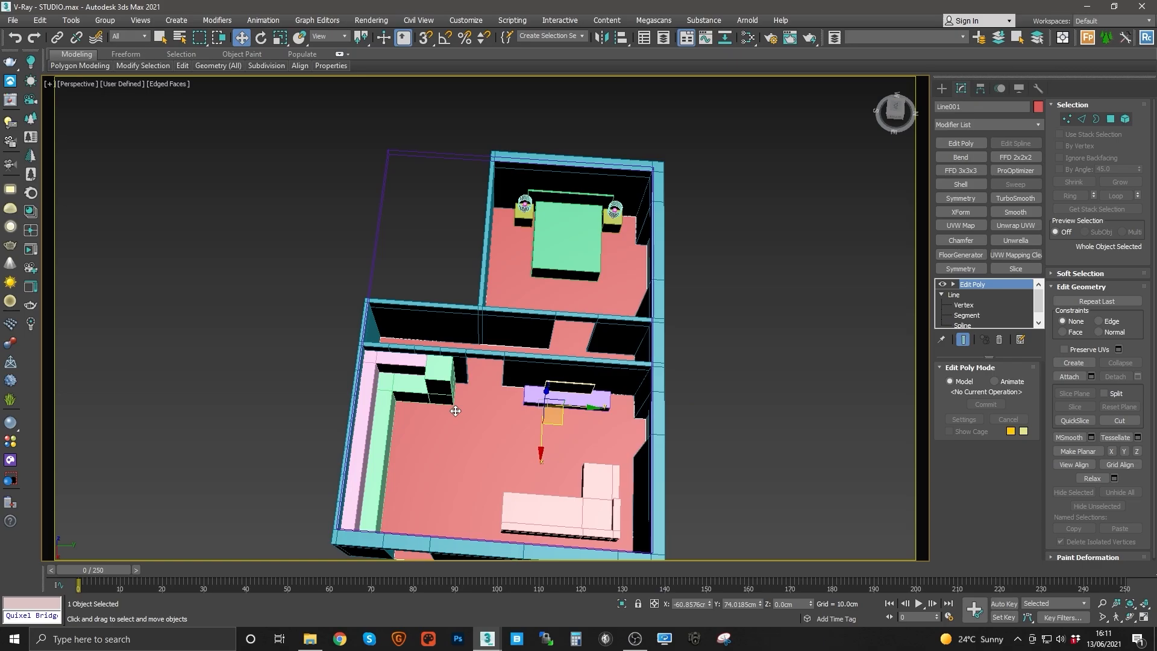
middle_drag(455, 411, 529, 395)
middle_drag(567, 316, 467, 316)
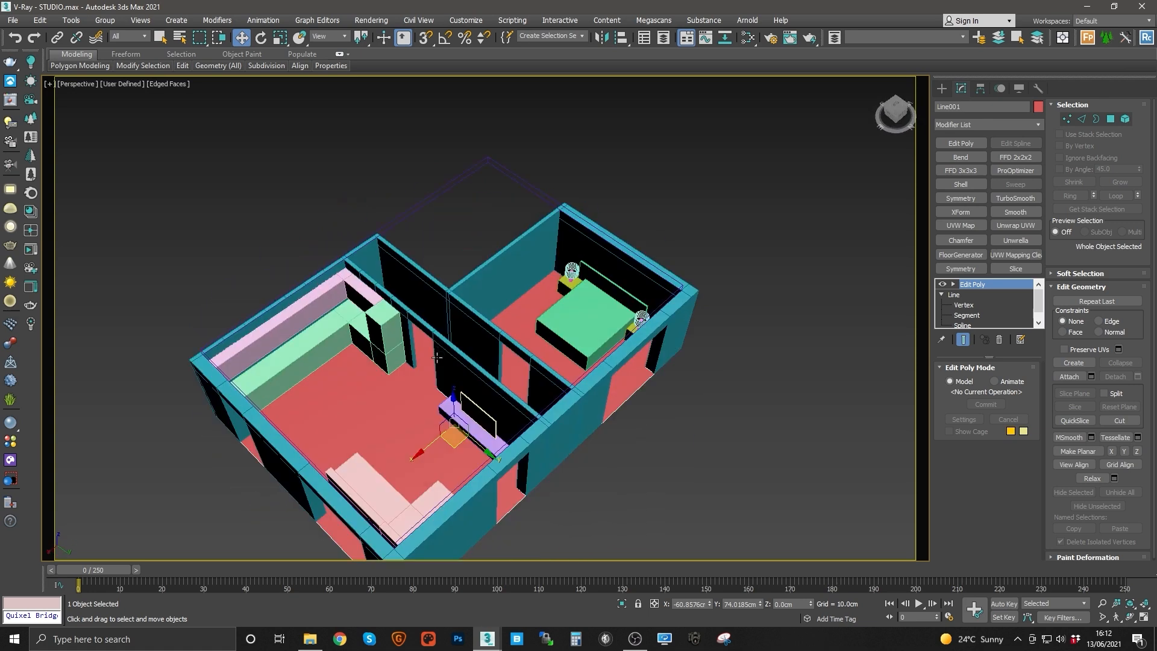
scroll(462, 312, up, 4)
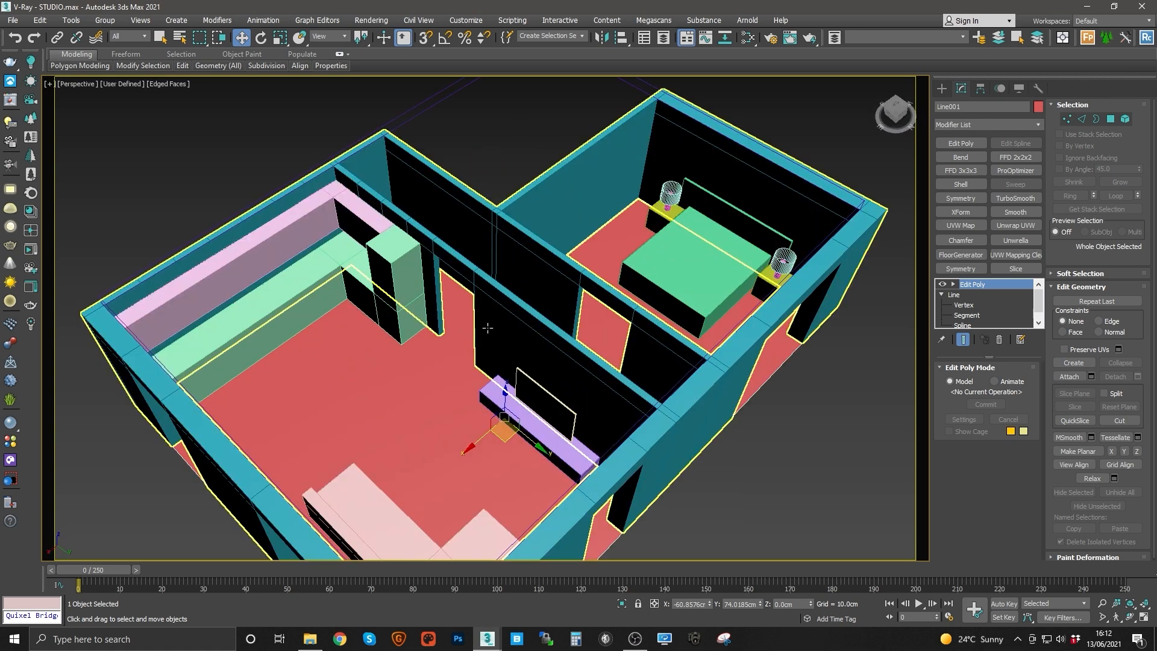
alt+middle_drag(488, 325, 459, 308)
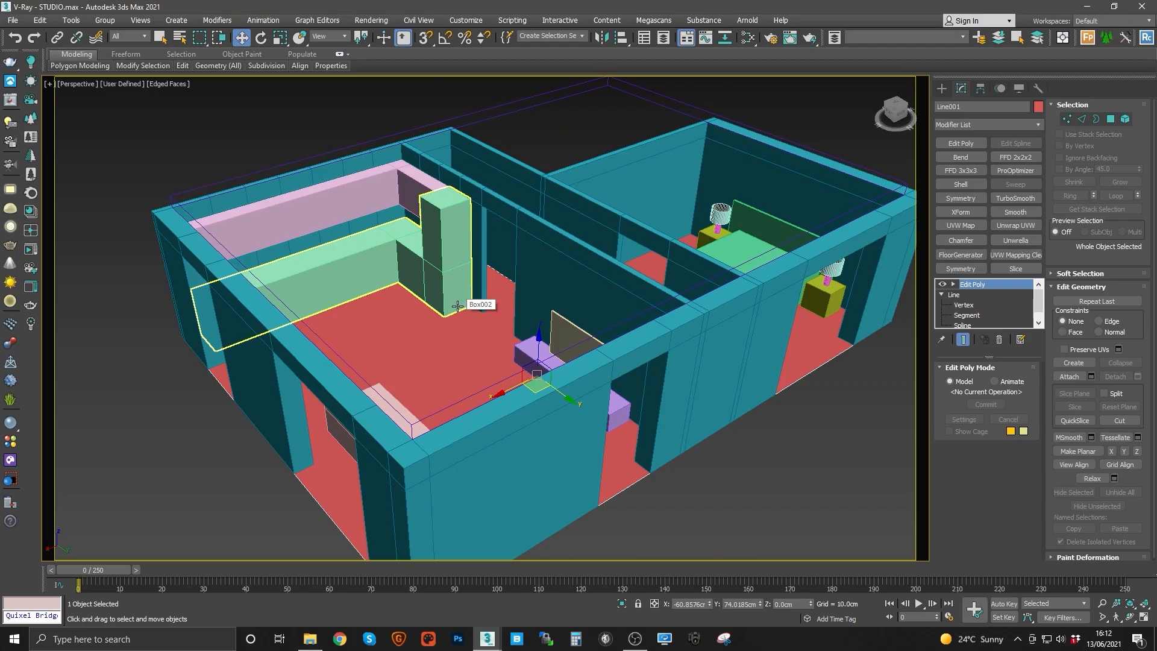
alt+middle_drag(444, 306, 415, 279)
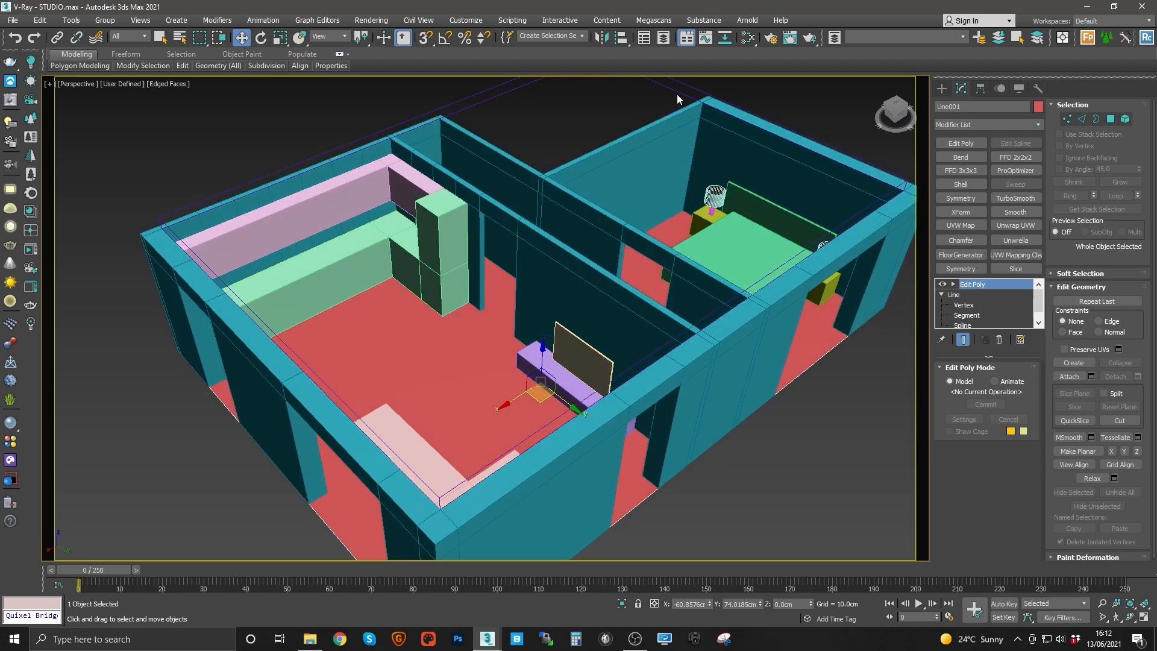
Step: Browse the V-Ray render elements list in Render Setup and close the dialog without adding one
key(F10)
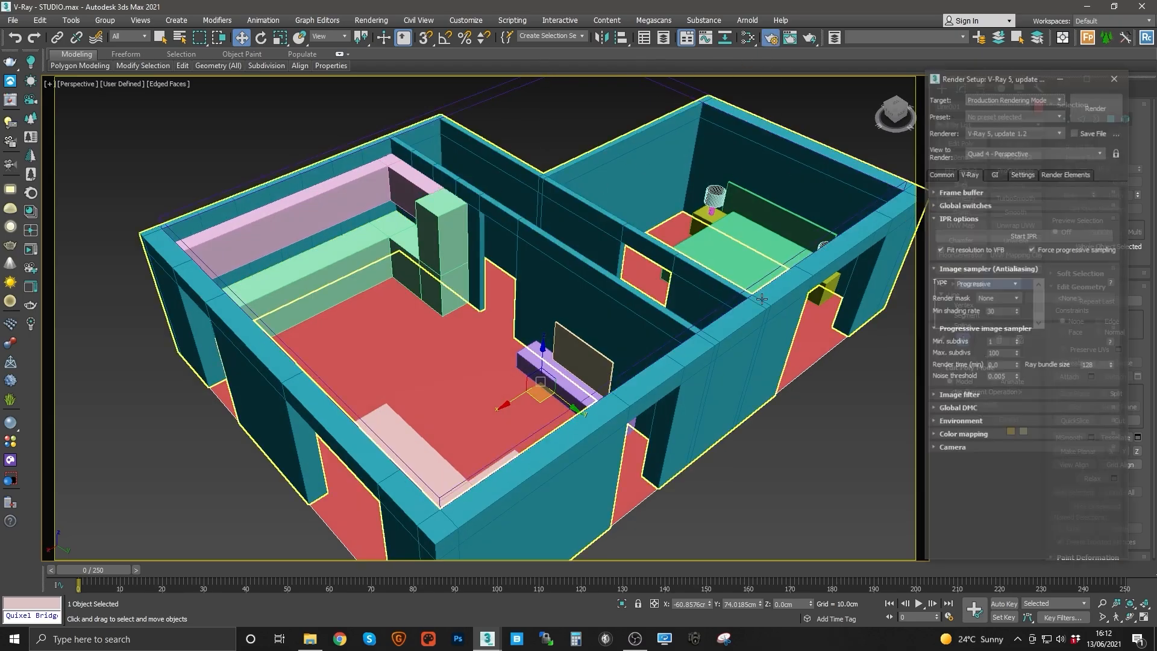
click(1065, 174)
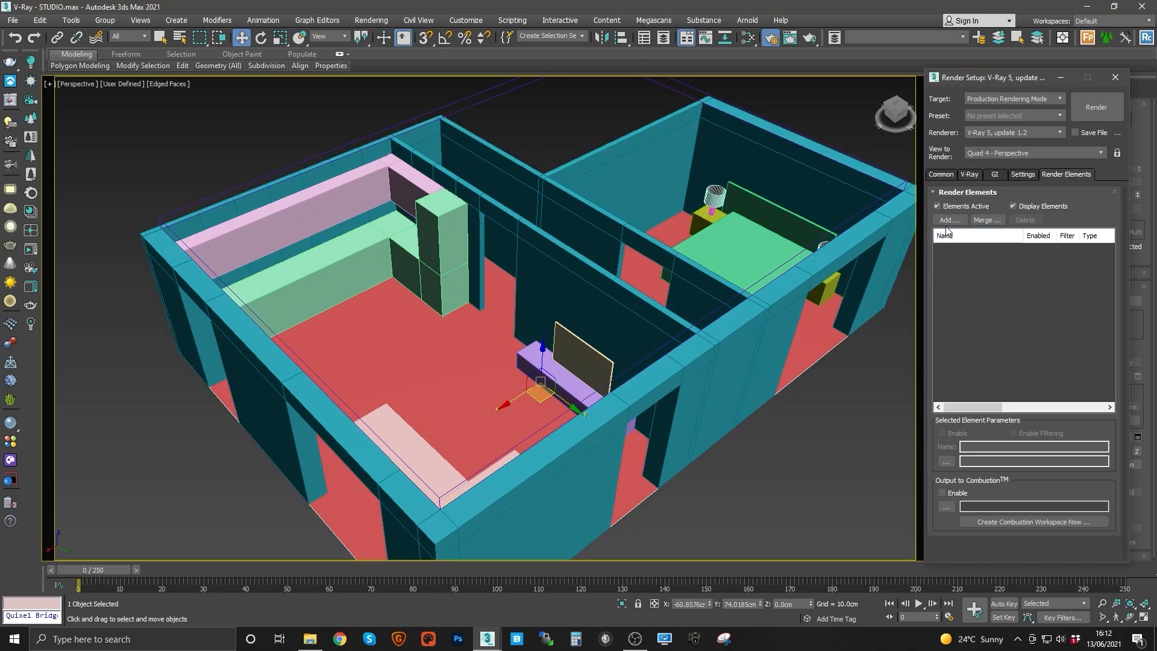
click(947, 222)
click(952, 379)
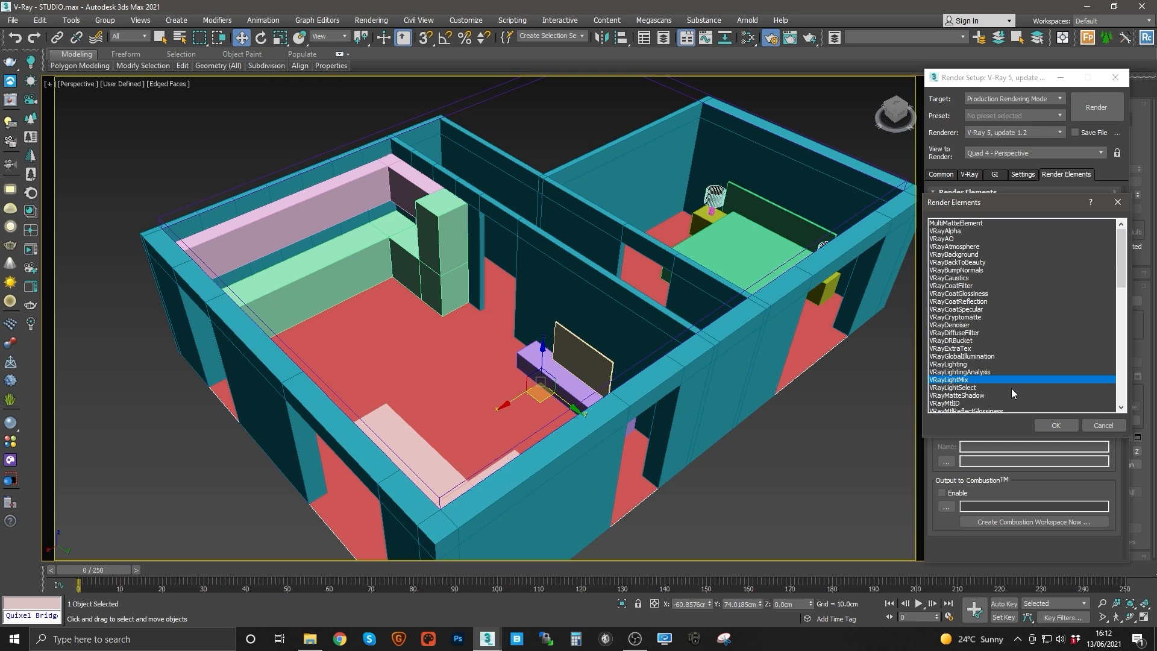
click(1103, 425)
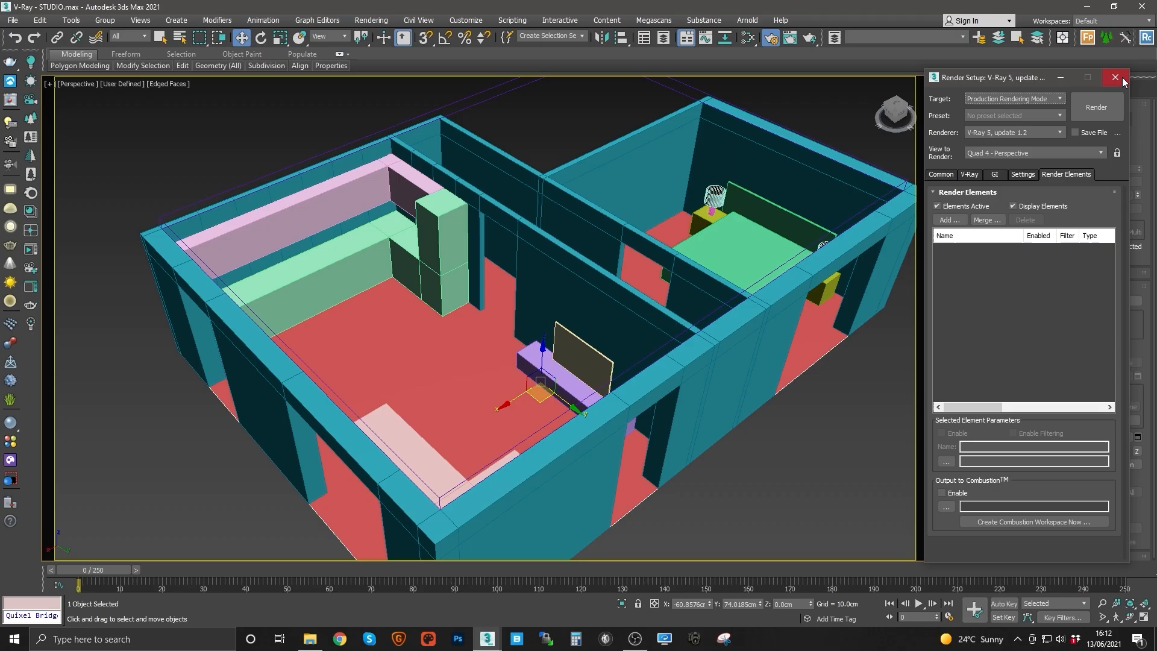
click(1116, 77)
Step: Inspect the living room, bedroom and surrounding walls of the model from different viewpoints
alt+middle_drag(579, 289, 461, 276)
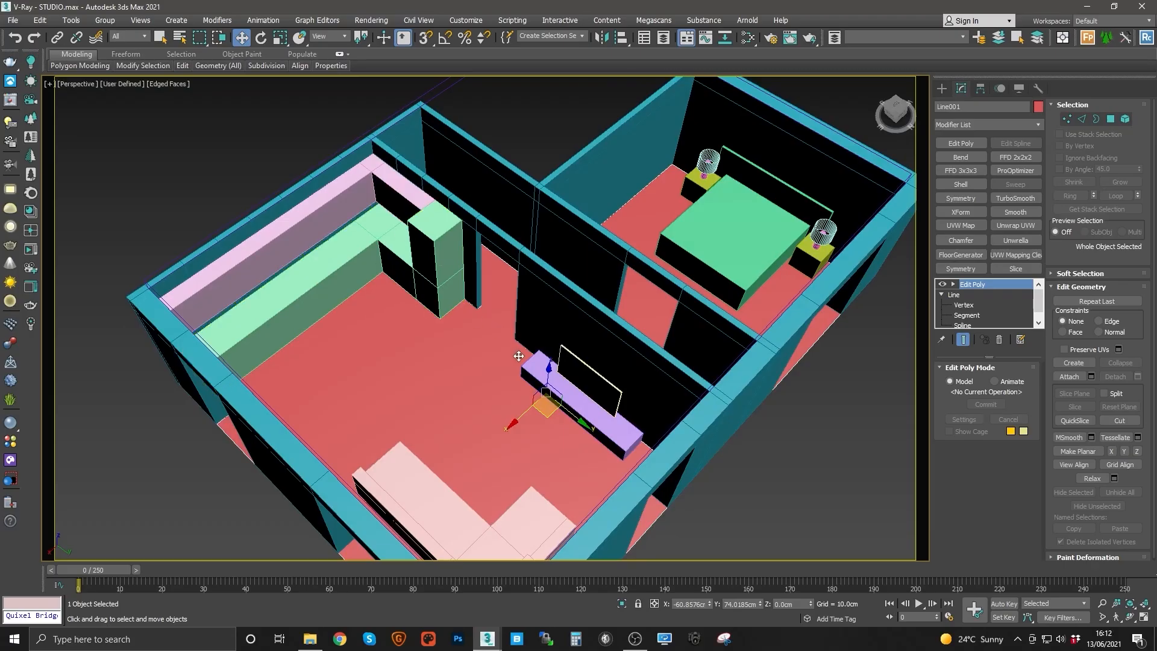
scroll(681, 355, up, 4)
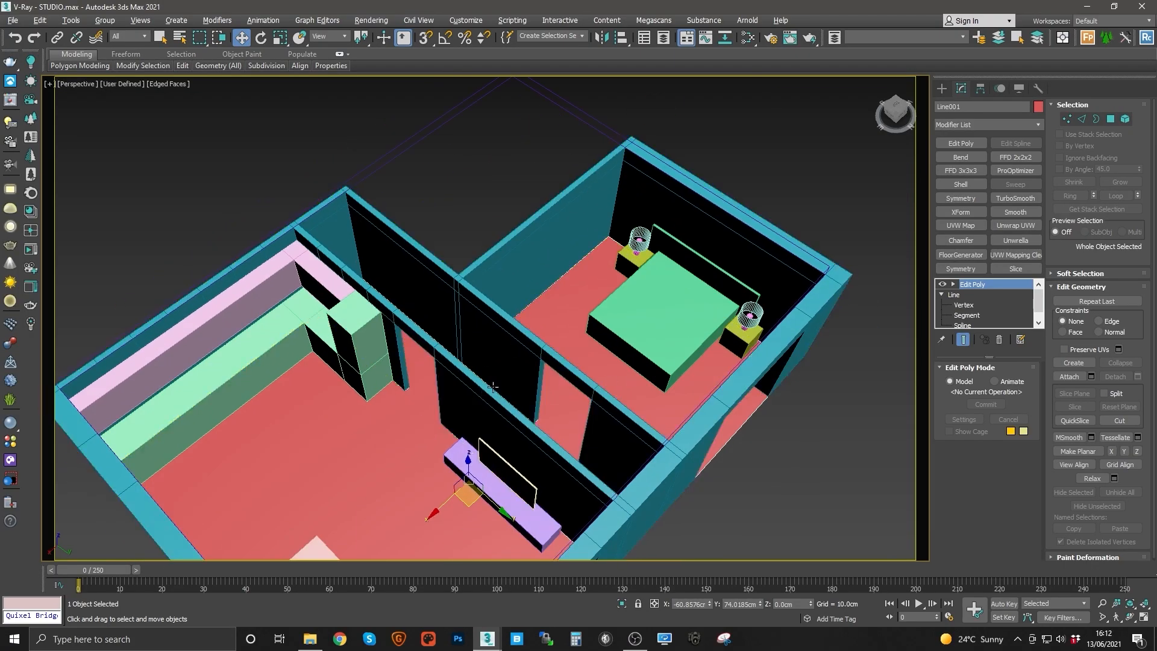
mouse_move(535, 328)
alt+middle_down()
mouse_move(401, 336)
mouse_move(529, 326)
alt+middle_up()
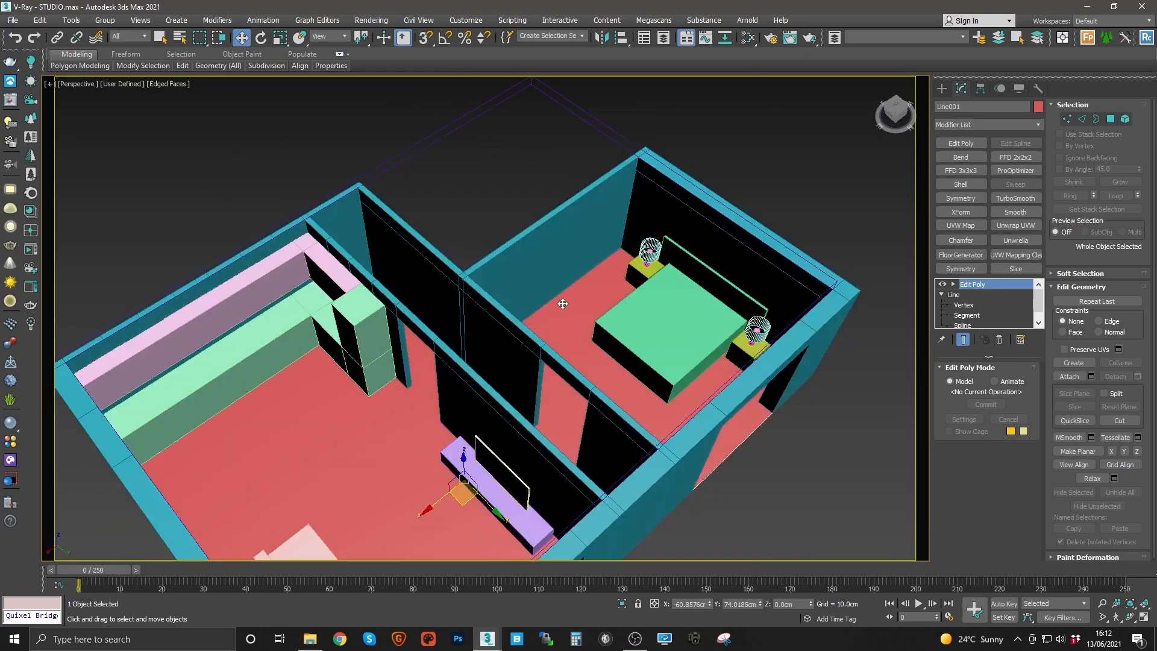
alt+middle_drag(543, 272, 496, 343)
scroll(556, 374, up, 3)
middle_drag(762, 376, 609, 332)
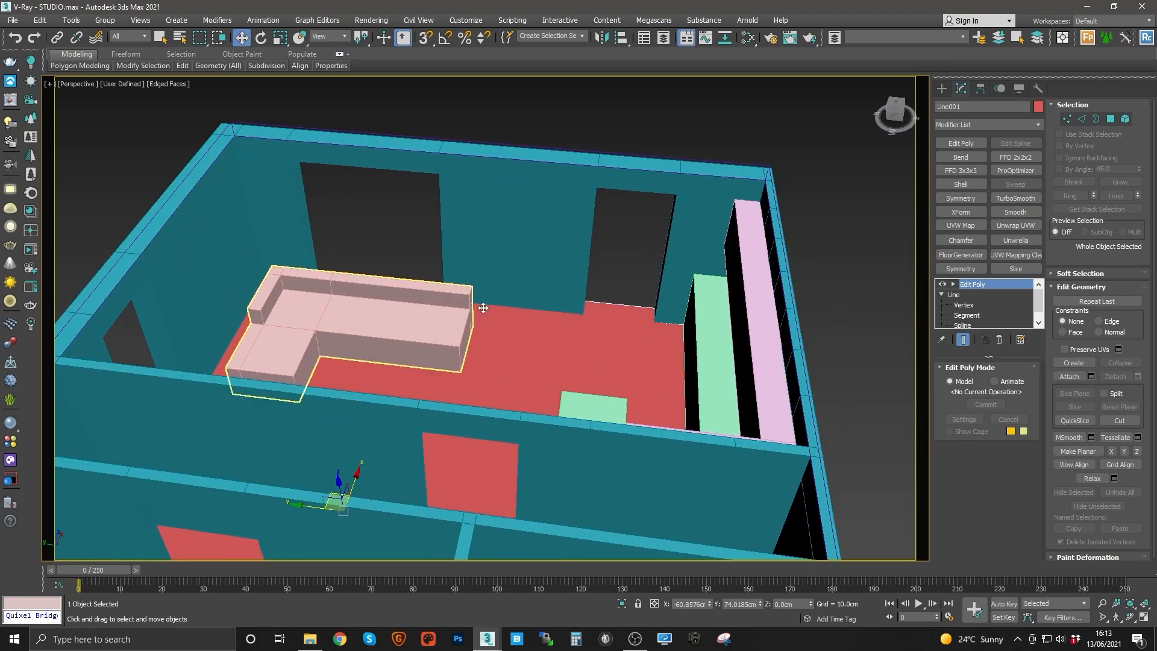
alt+middle_drag(482, 306, 422, 355)
middle_drag(477, 393, 653, 392)
alt+middle_drag(540, 319, 449, 313)
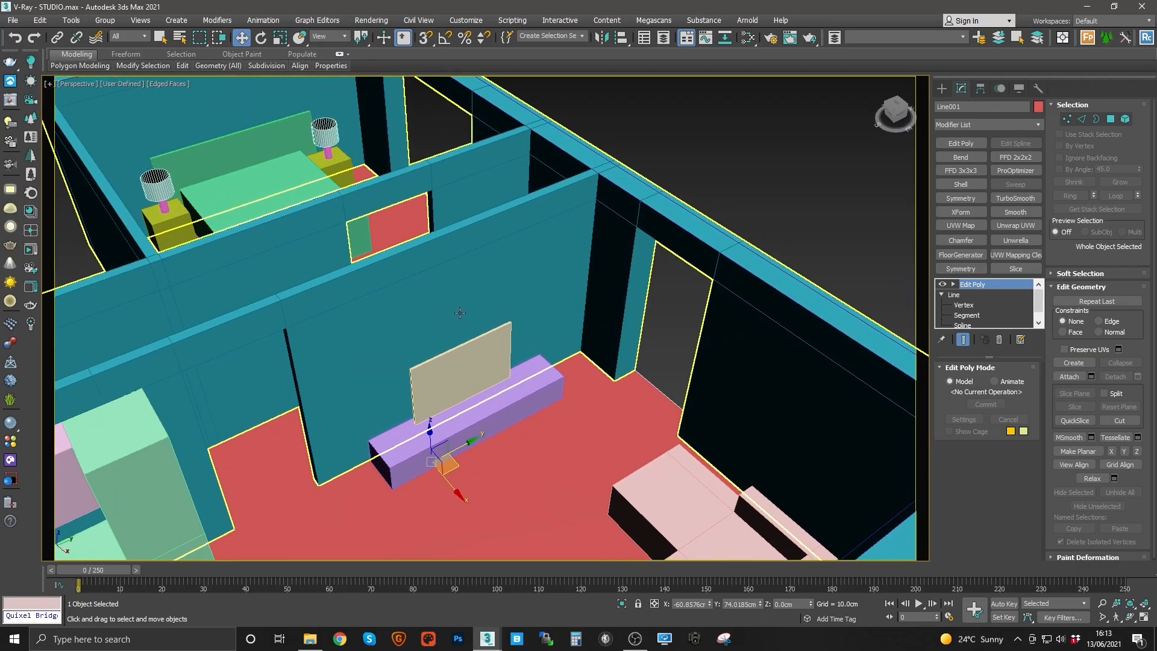
mouse_move(461, 313)
middle_down()
mouse_move(496, 292)
mouse_move(462, 294)
mouse_move(482, 297)
mouse_move(482, 313)
mouse_move(563, 338)
mouse_move(457, 323)
mouse_move(551, 306)
mouse_move(409, 283)
mouse_move(452, 307)
mouse_move(565, 267)
mouse_move(499, 284)
mouse_move(477, 247)
mouse_move(550, 246)
mouse_move(465, 238)
mouse_move(474, 334)
mouse_move(444, 301)
mouse_move(454, 332)
mouse_move(444, 291)
mouse_move(447, 317)
mouse_move(556, 292)
mouse_move(320, 247)
mouse_move(463, 277)
mouse_move(457, 303)
middle_up()
scroll(410, 284, down, 3)
scroll(464, 307, up, 3)
alt+middle_drag(456, 303, 534, 263)
middle_drag(440, 266, 445, 273)
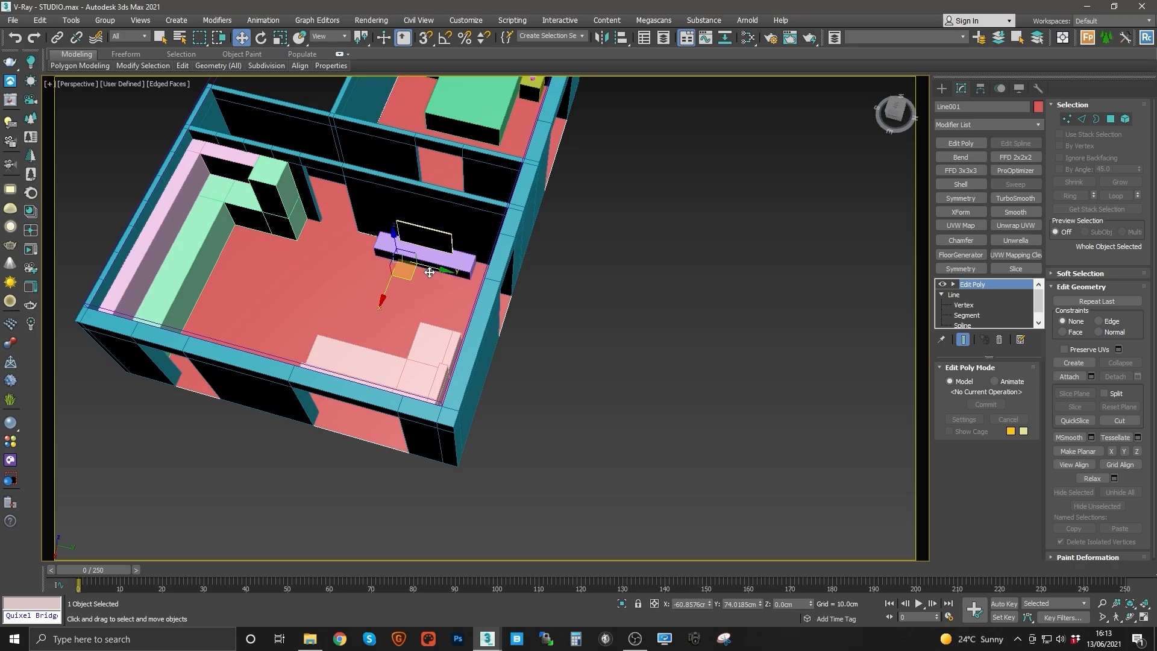
middle_drag(416, 285, 483, 283)
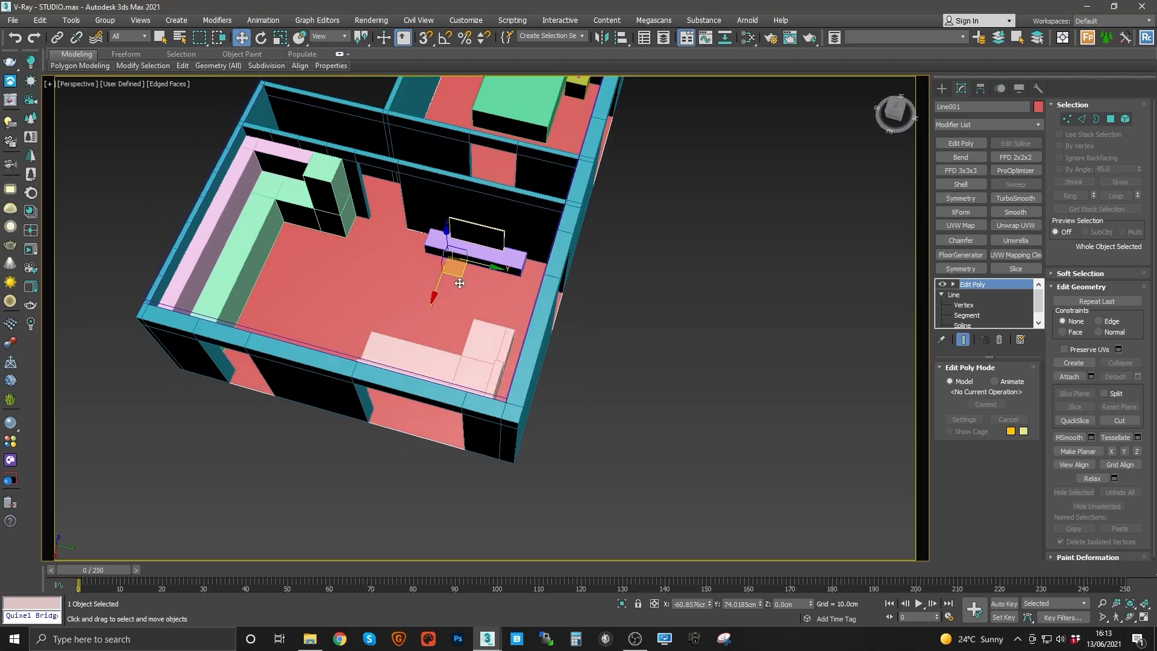
middle_drag(498, 291, 436, 292)
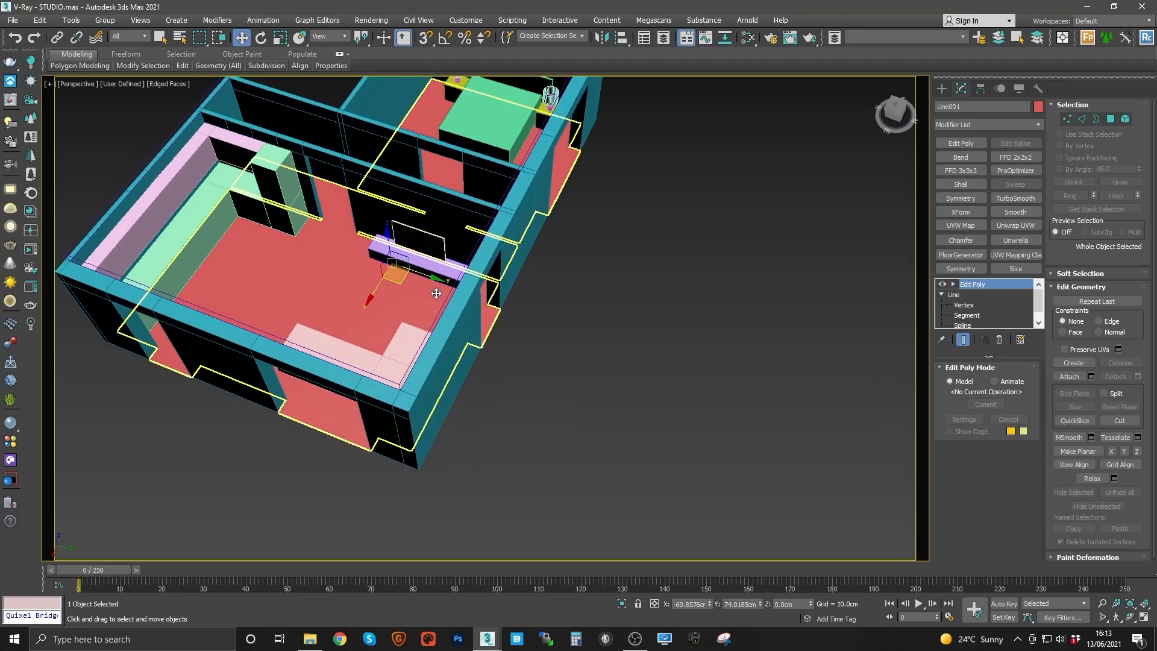
alt+middle_drag(418, 299, 353, 389)
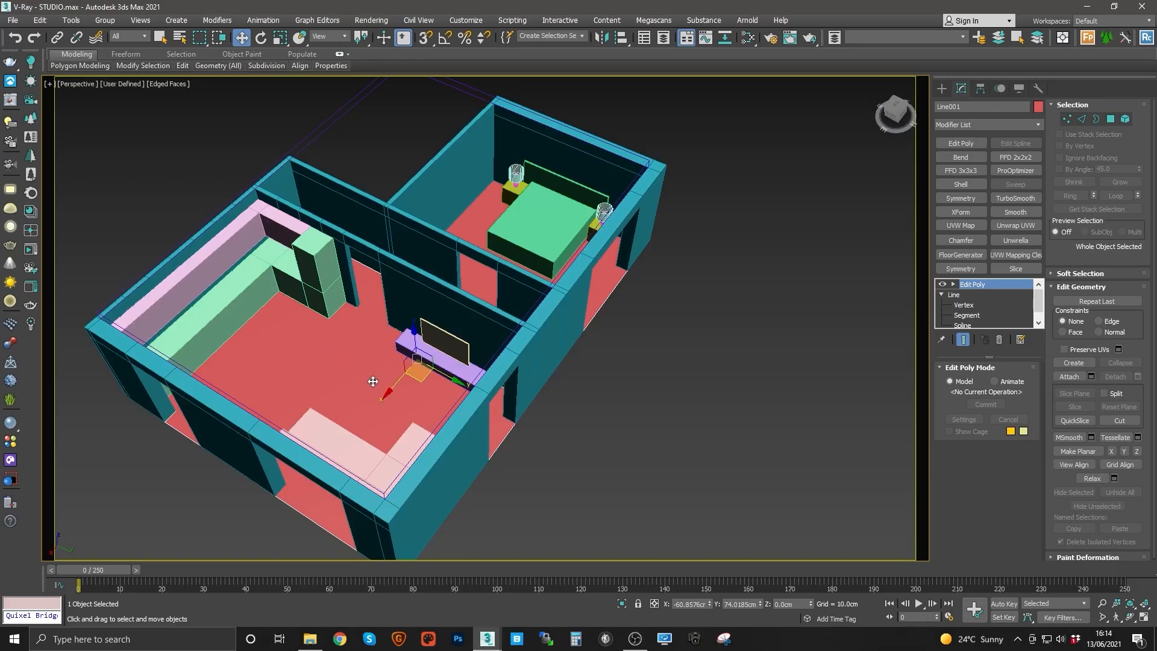
middle_drag(390, 382, 418, 374)
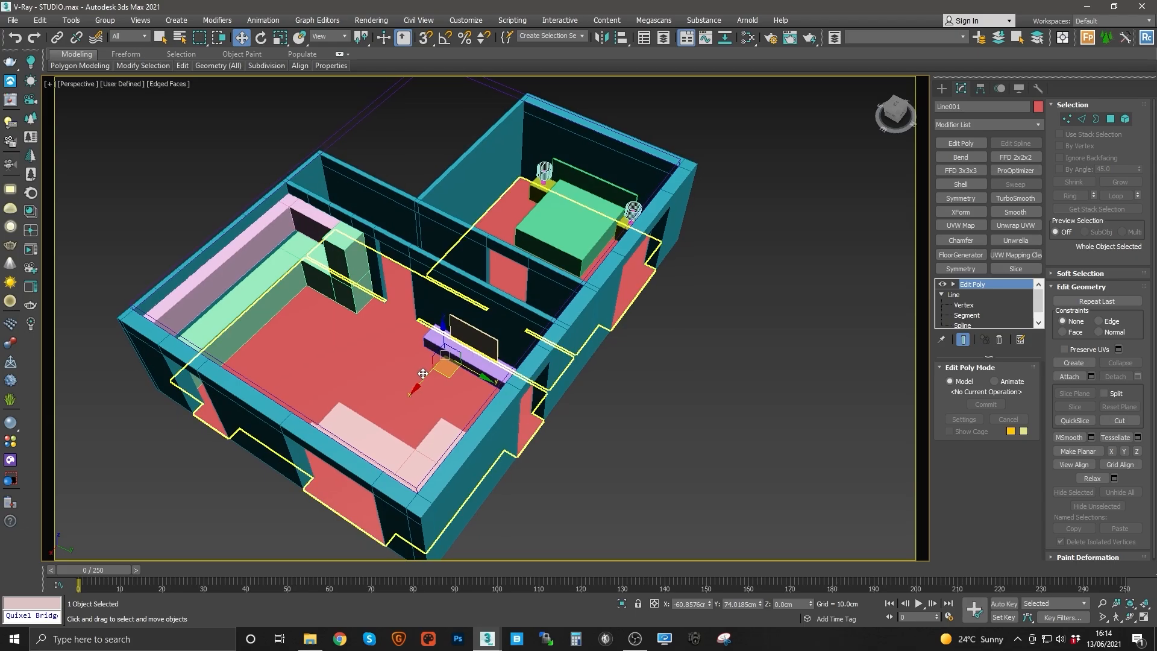
alt+middle_drag(442, 414, 444, 405)
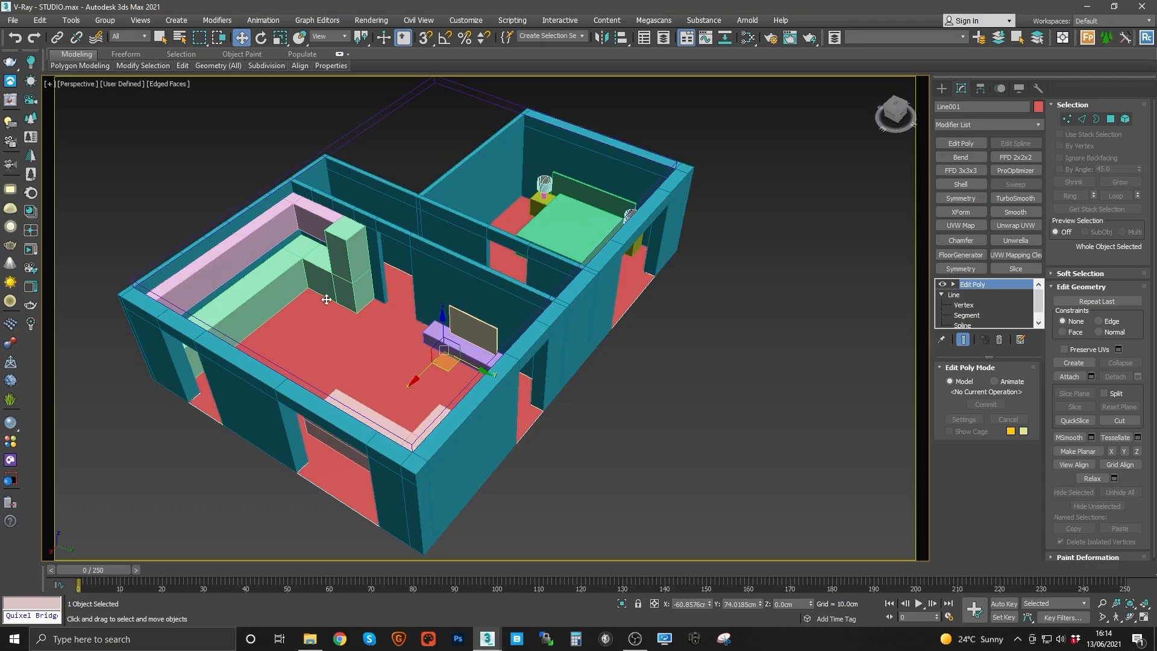
alt+middle_drag(421, 358, 416, 356)
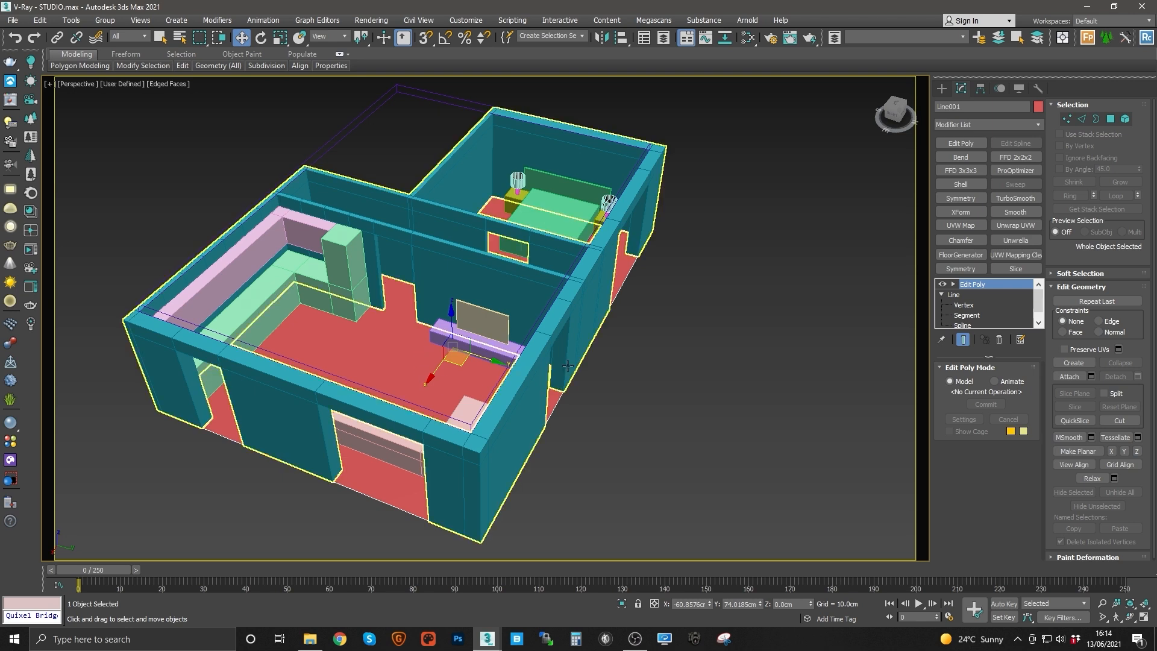
middle_drag(558, 324, 579, 305)
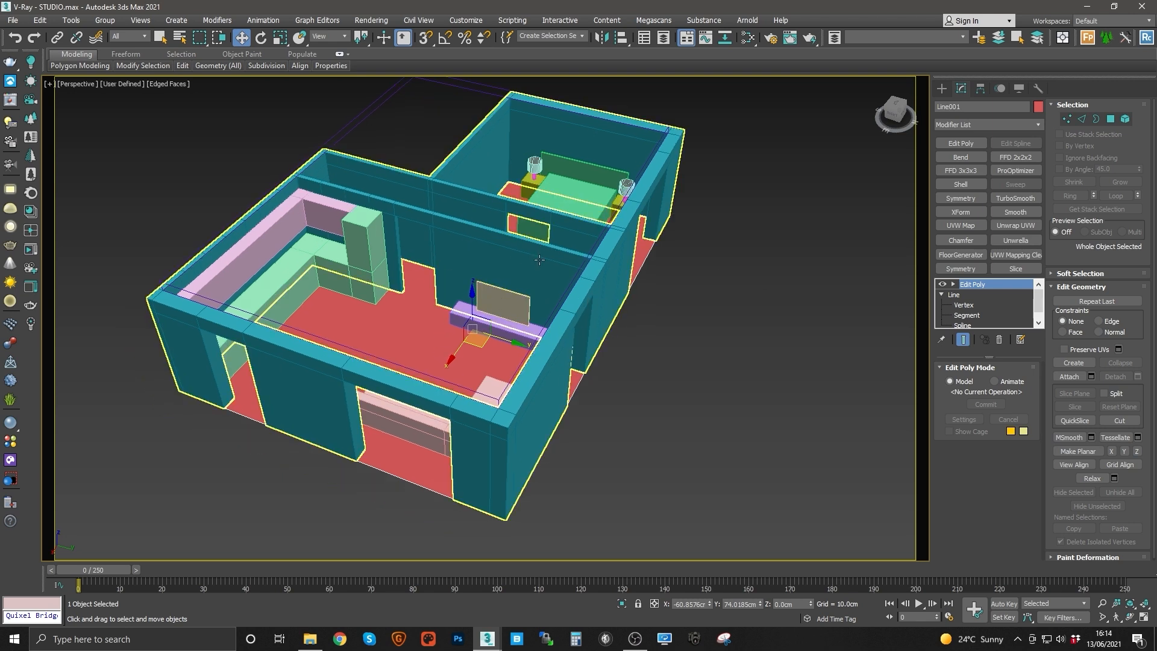
middle_drag(465, 283, 429, 318)
click(495, 275)
key(alt+q)
key(alt+q)
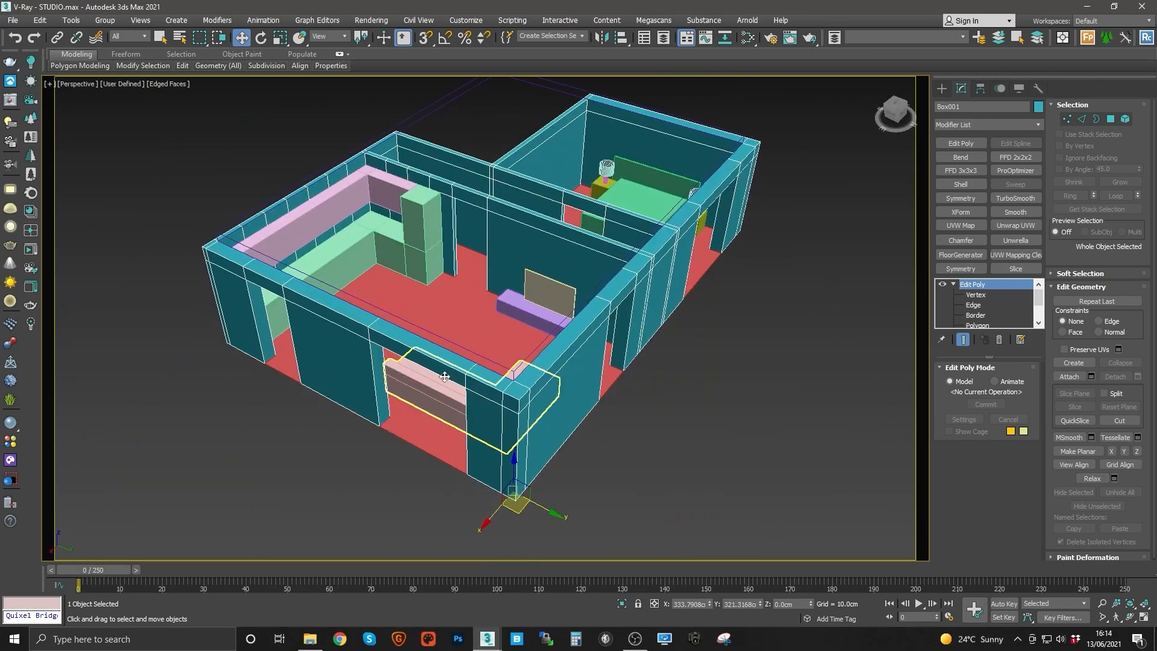
Step: Open the ceiling slab's Object Properties and set it to display as a box
alt+middle_drag(415, 392, 430, 351)
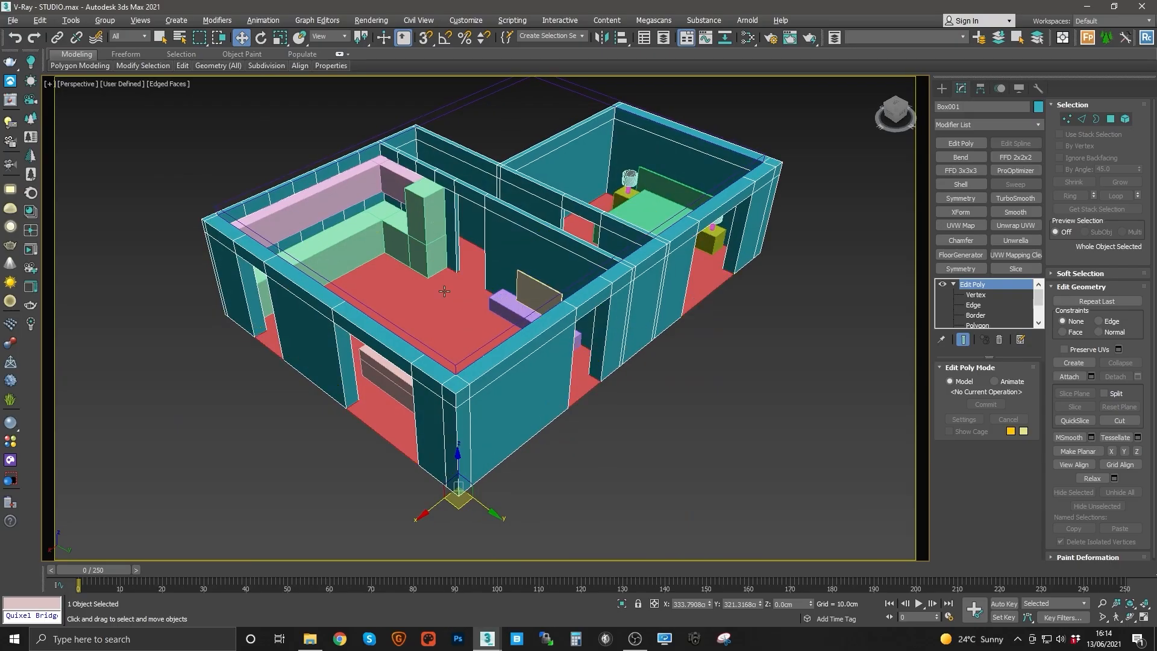
click(430, 352)
right_click(431, 352)
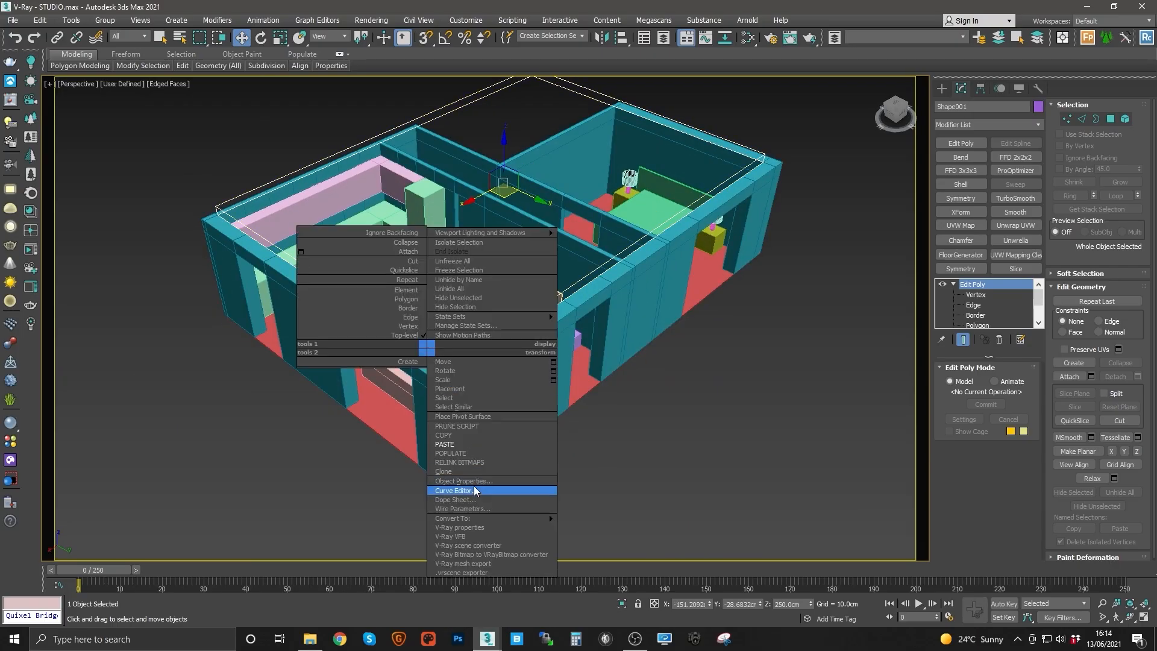
click(468, 481)
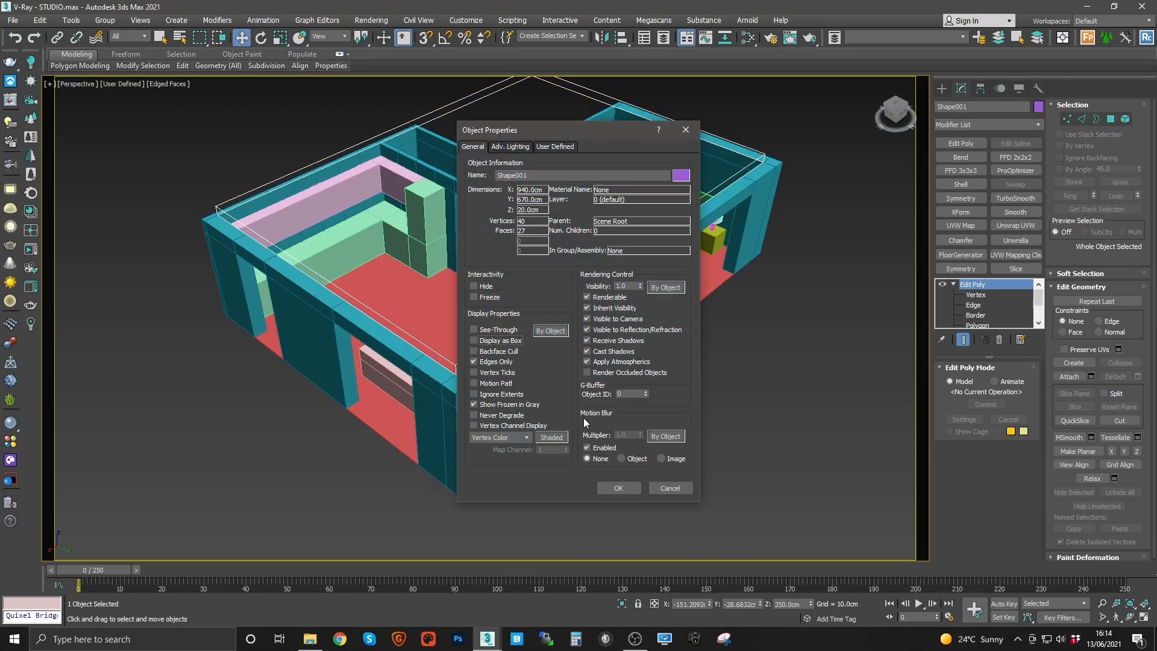
click(613, 490)
Step: Examine the ceiling slab close up and together with the rest of the model
alt+middle_drag(543, 291, 460, 261)
scroll(428, 276, up, 4)
alt+middle_drag(670, 232, 535, 337)
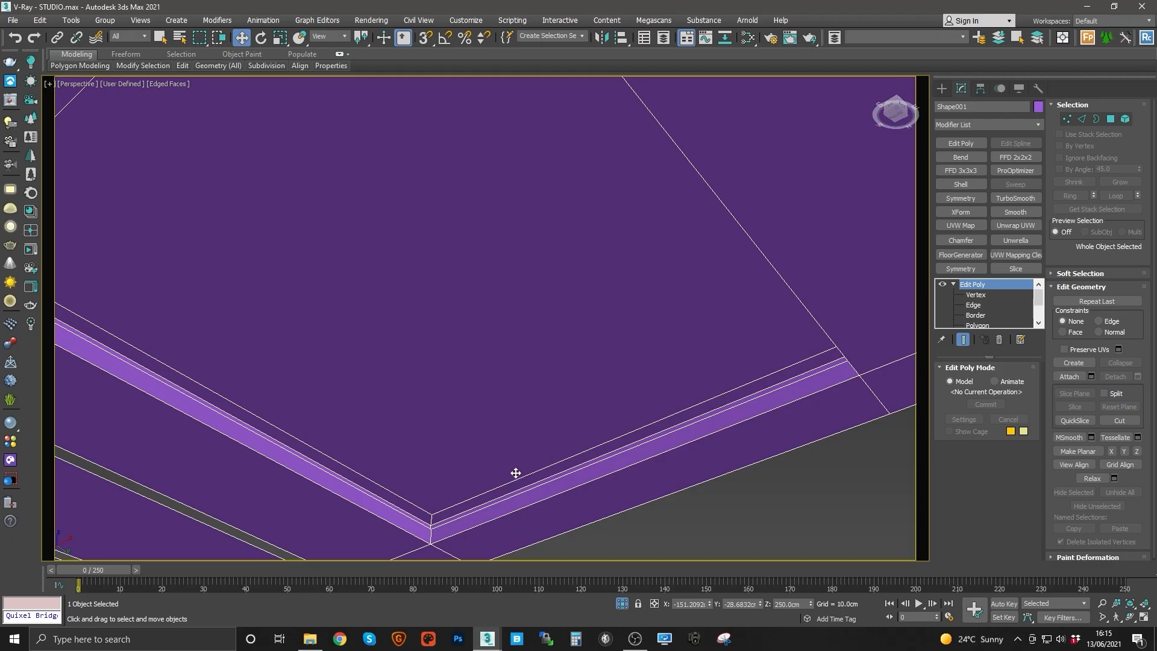
alt+middle_drag(516, 473, 460, 434)
scroll(587, 351, down, 3)
scroll(496, 429, up, 3)
key(alt+q)
alt+middle_drag(512, 259, 467, 234)
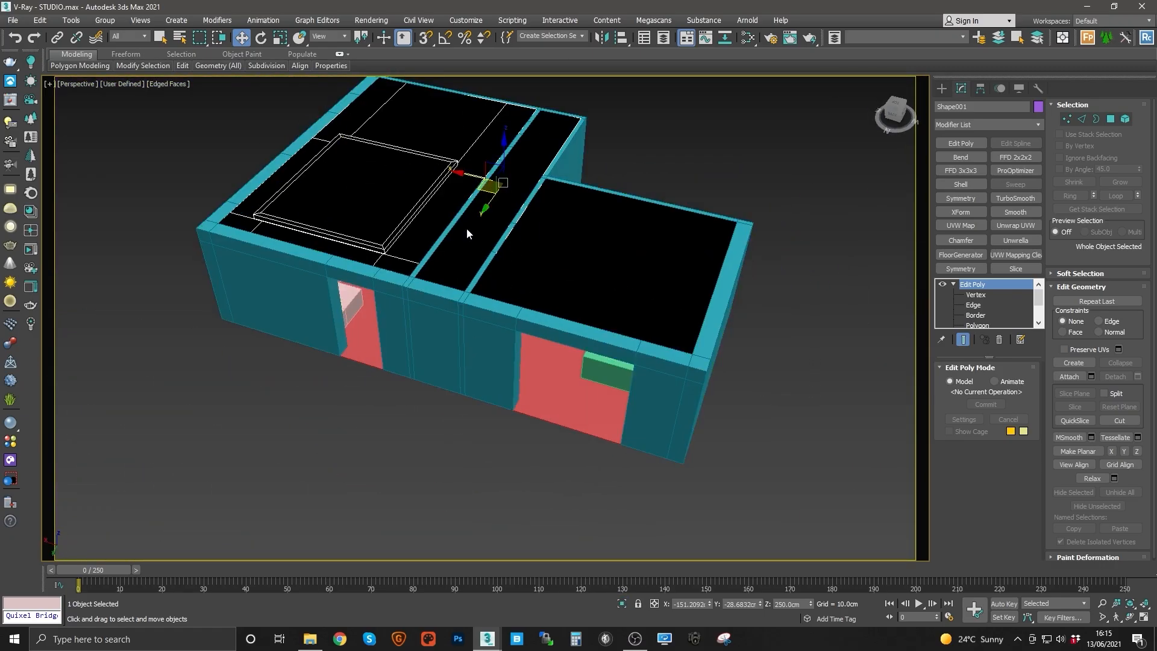
Step: Reopen the ceiling slab's Object Properties and close the dialog
right_click(466, 234)
click(497, 361)
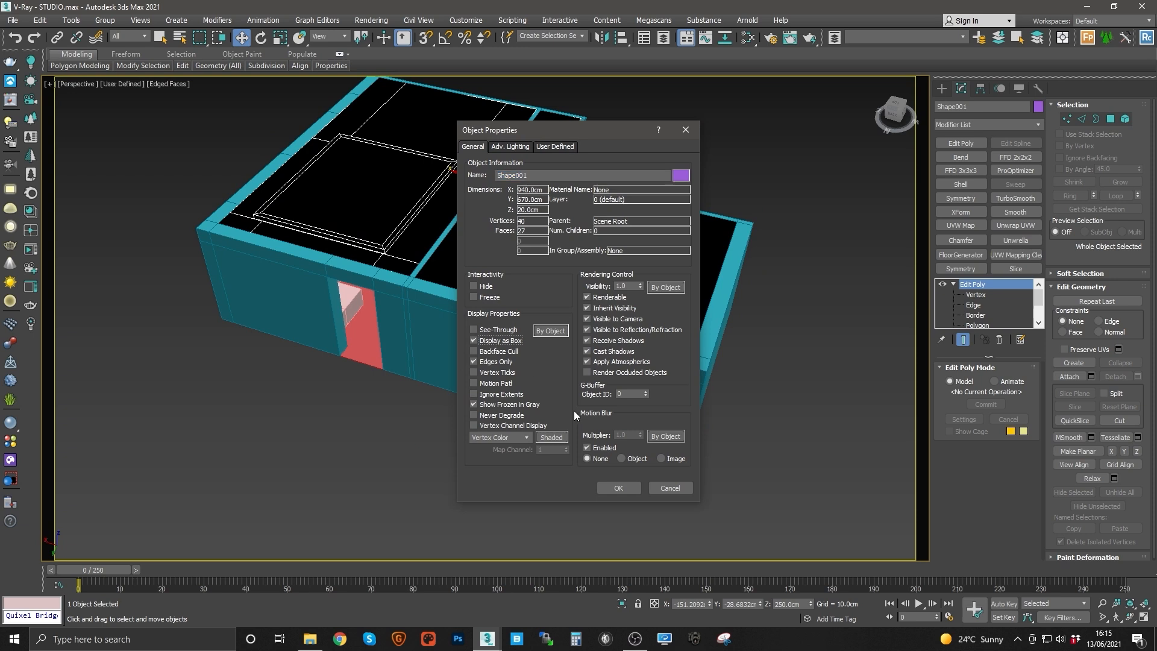
click(618, 487)
Step: Select the sofa and inspect it and the living room's built-in cabinets up close
alt+middle_drag(434, 337, 379, 307)
scroll(403, 343, up, 5)
click(403, 344)
middle_drag(380, 307, 434, 283)
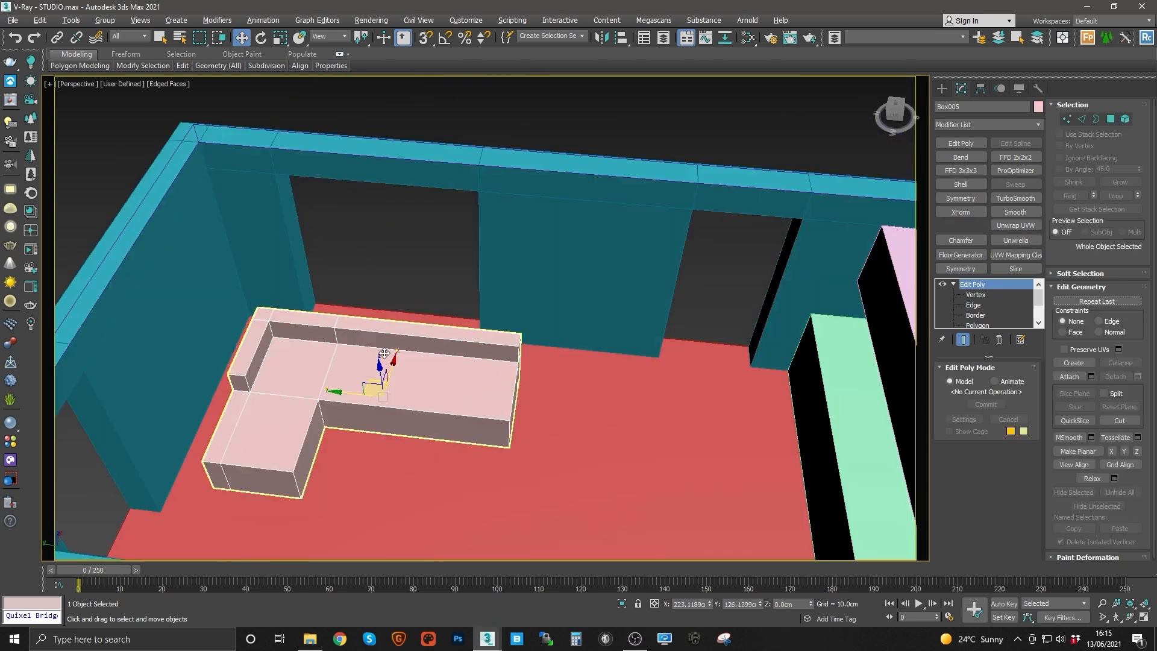
alt+middle_drag(386, 356, 279, 323)
middle_drag(278, 323, 392, 319)
scroll(499, 330, up, 5)
scroll(494, 341, down, 5)
scroll(447, 279, down, 2)
scroll(397, 329, up, 4)
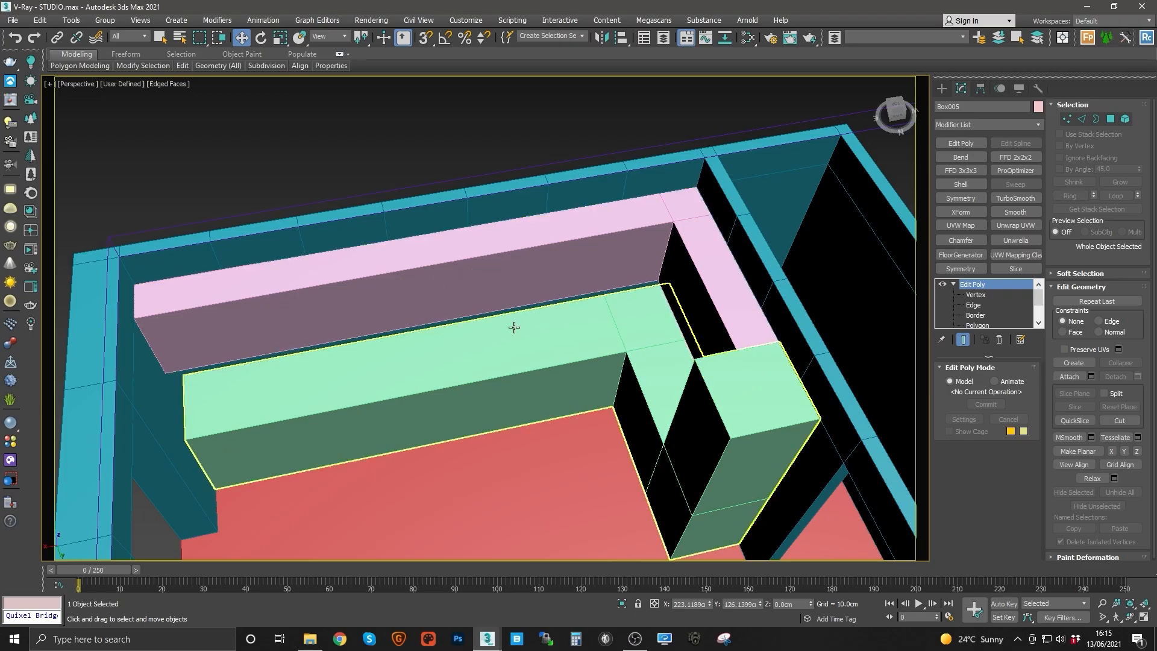
middle_drag(286, 350, 465, 287)
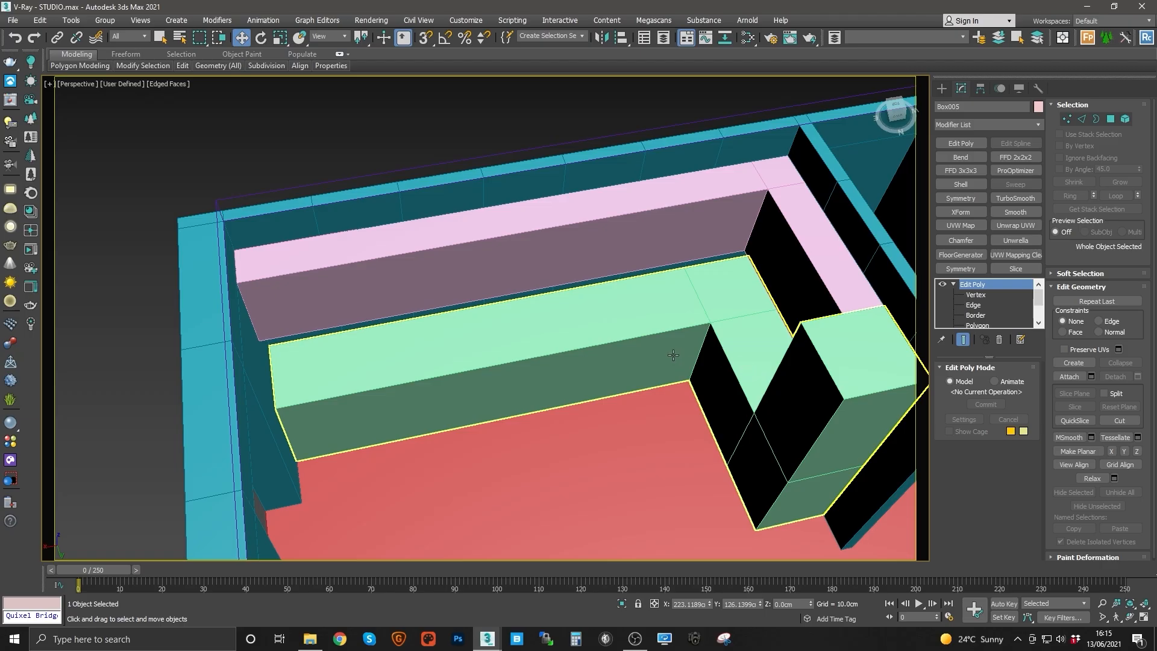
alt+middle_drag(582, 353, 579, 349)
middle_drag(638, 316, 537, 308)
middle_drag(611, 299, 562, 334)
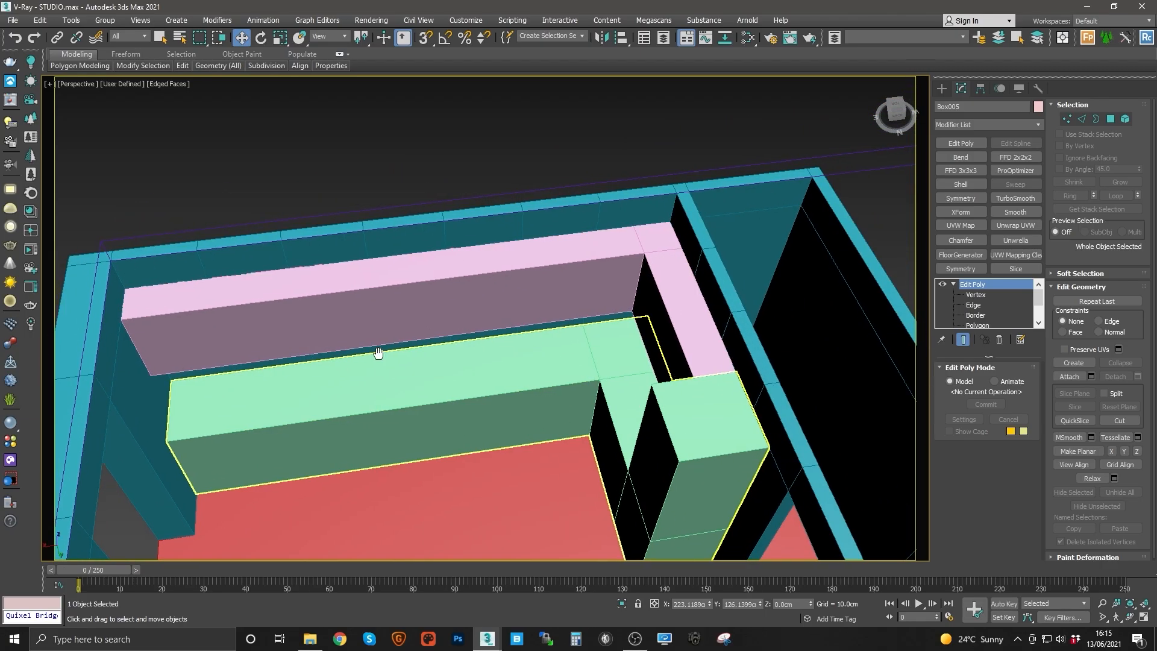
mouse_move(380, 349)
middle_down()
mouse_move(524, 336)
mouse_move(392, 348)
middle_up()
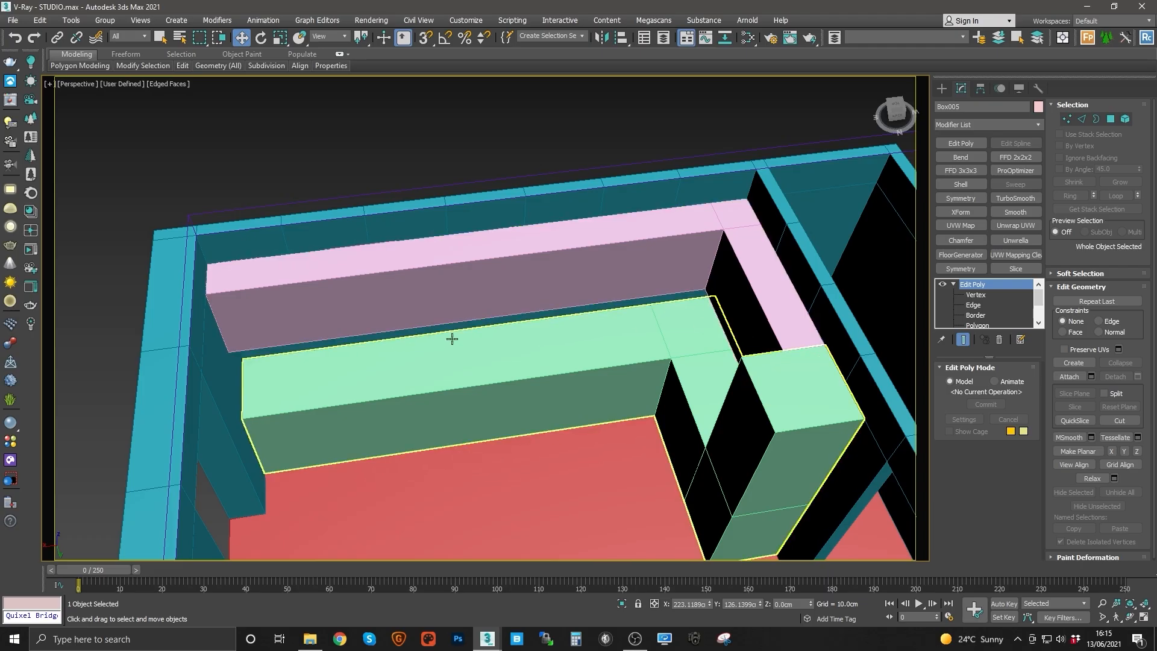
alt+middle_drag(451, 338, 550, 281)
scroll(560, 294, down, 4)
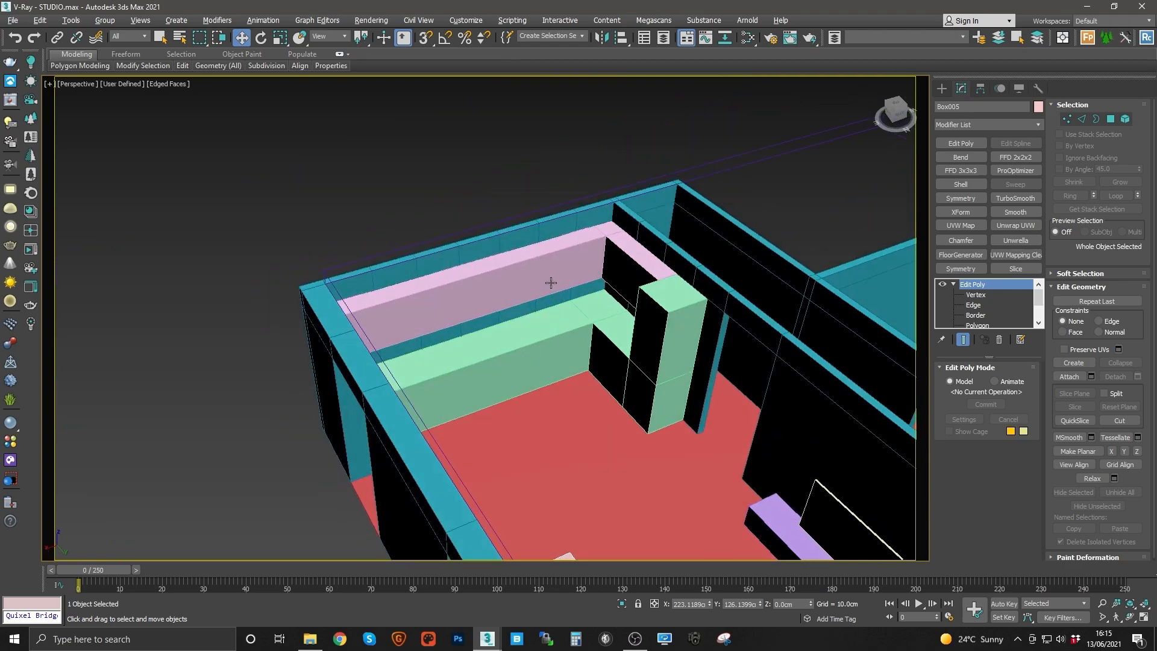
Step: Select the pink ceiling cove box above the living room cabinets and isolate it
alt+middle_drag(613, 344, 473, 344)
middle_drag(473, 343, 705, 356)
middle_drag(705, 357, 474, 303)
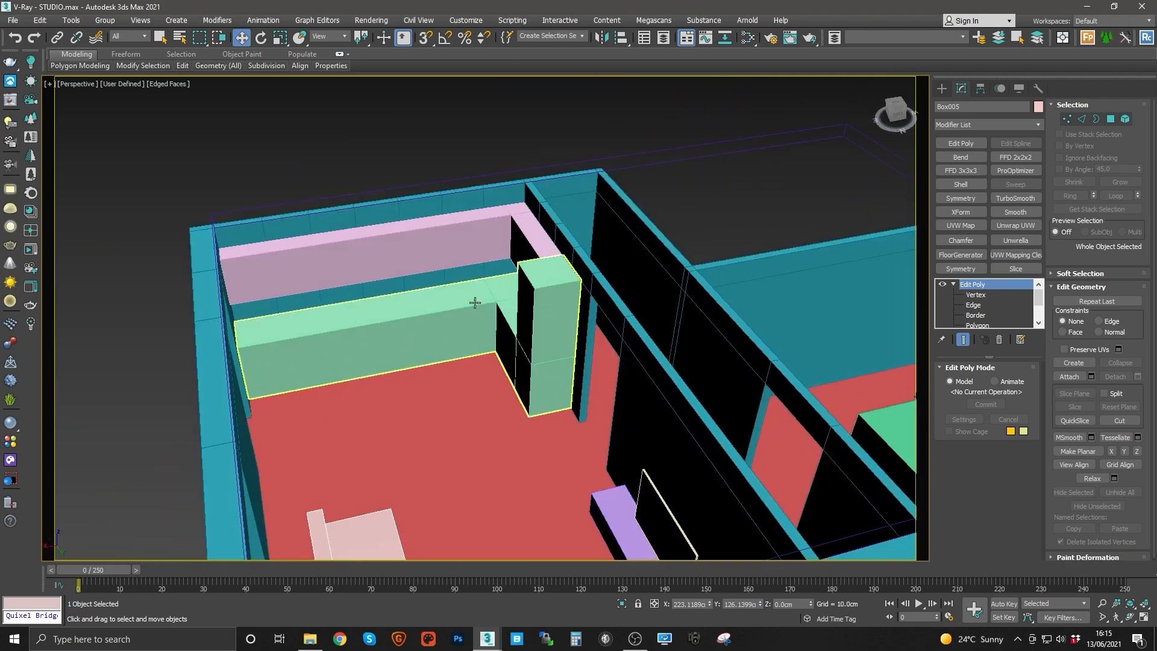
scroll(512, 323, up, 6)
alt+middle_drag(546, 318, 467, 346)
middle_drag(346, 288, 397, 317)
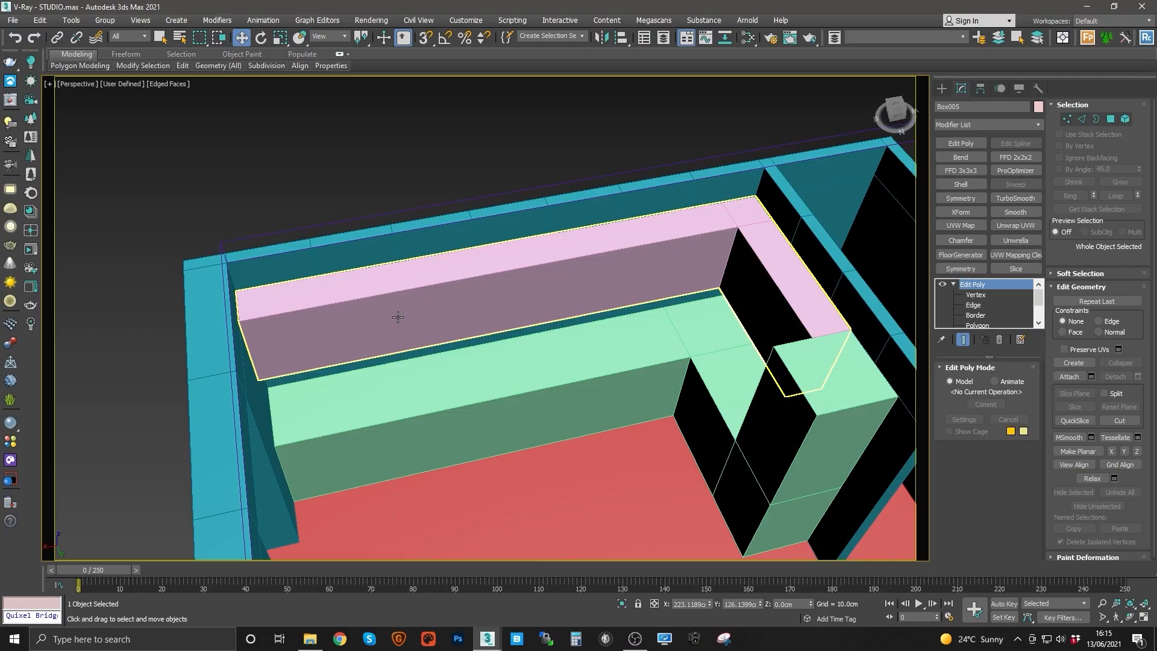
click(396, 318)
alt+middle_drag(566, 303, 555, 323)
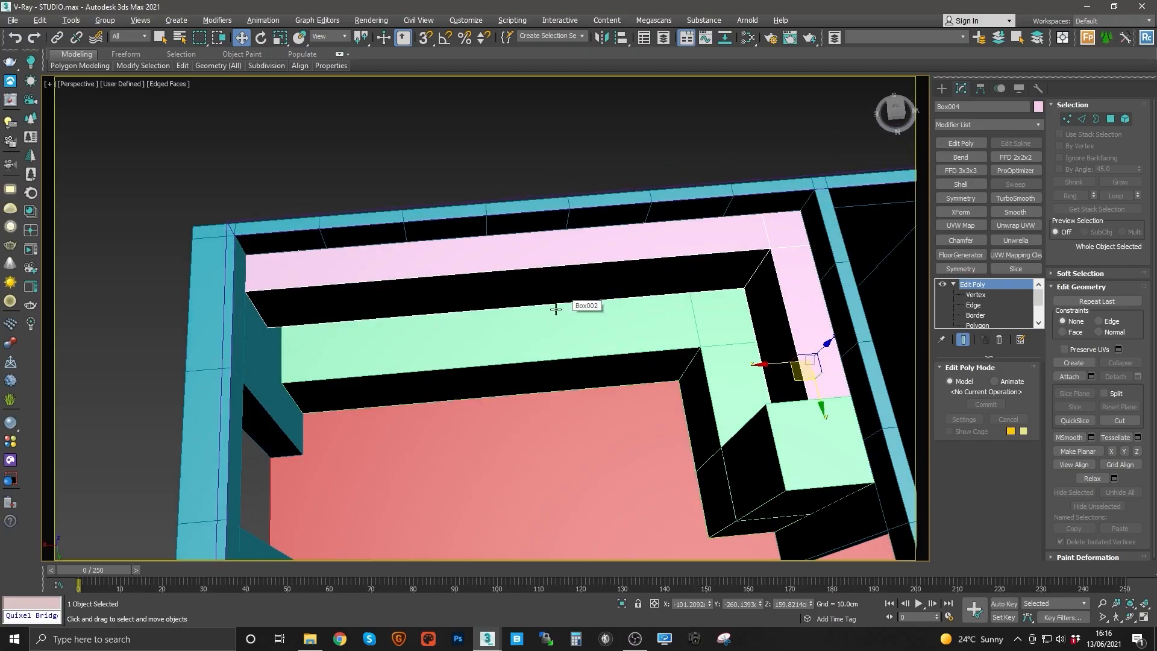
key(alt+q)
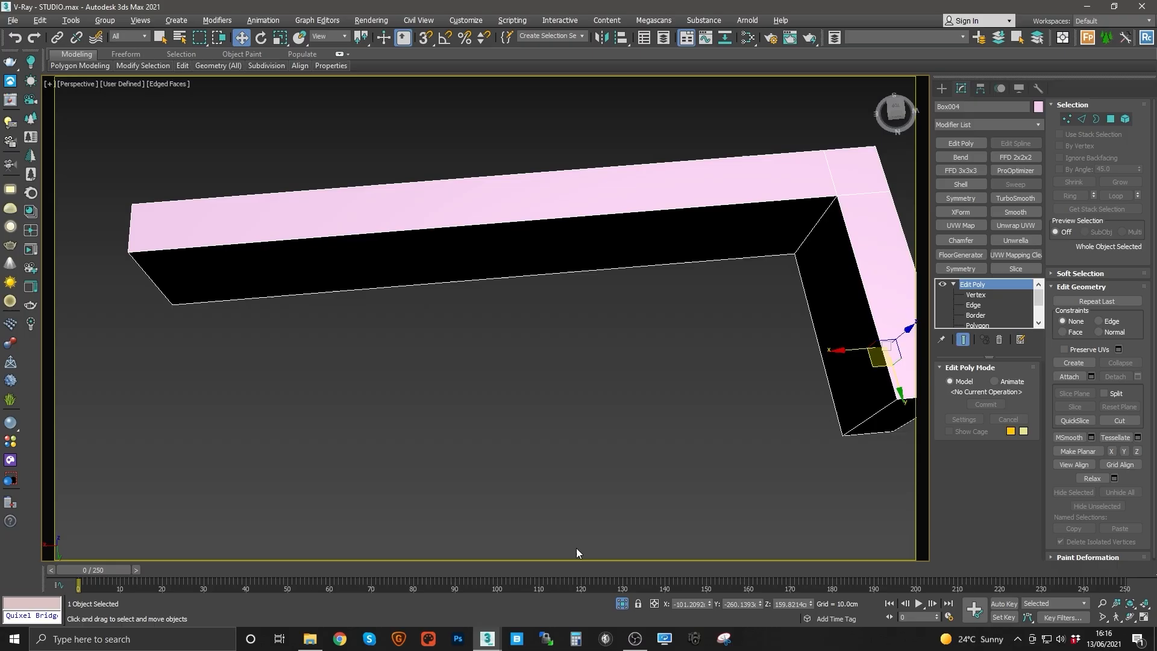
Step: In top view, draw a VRayLight plane light about 235 cm long along the cove's long side
key(t)
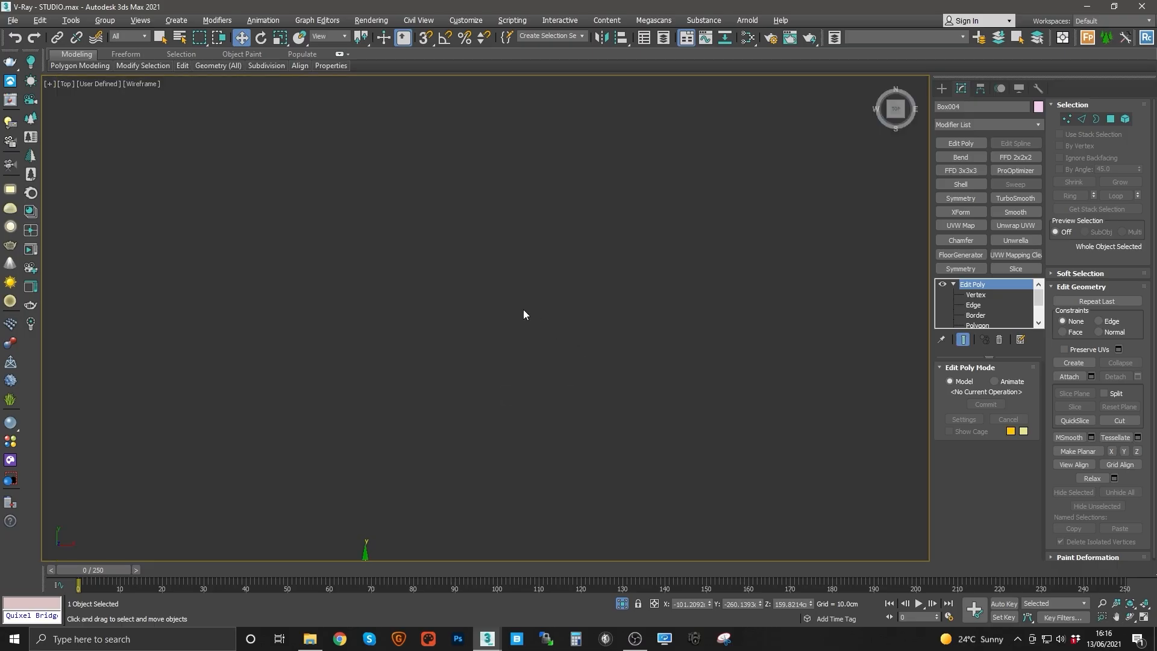
middle_drag(531, 302, 538, 295)
key(z)
middle_drag(508, 334, 734, 338)
middle_drag(553, 358, 470, 286)
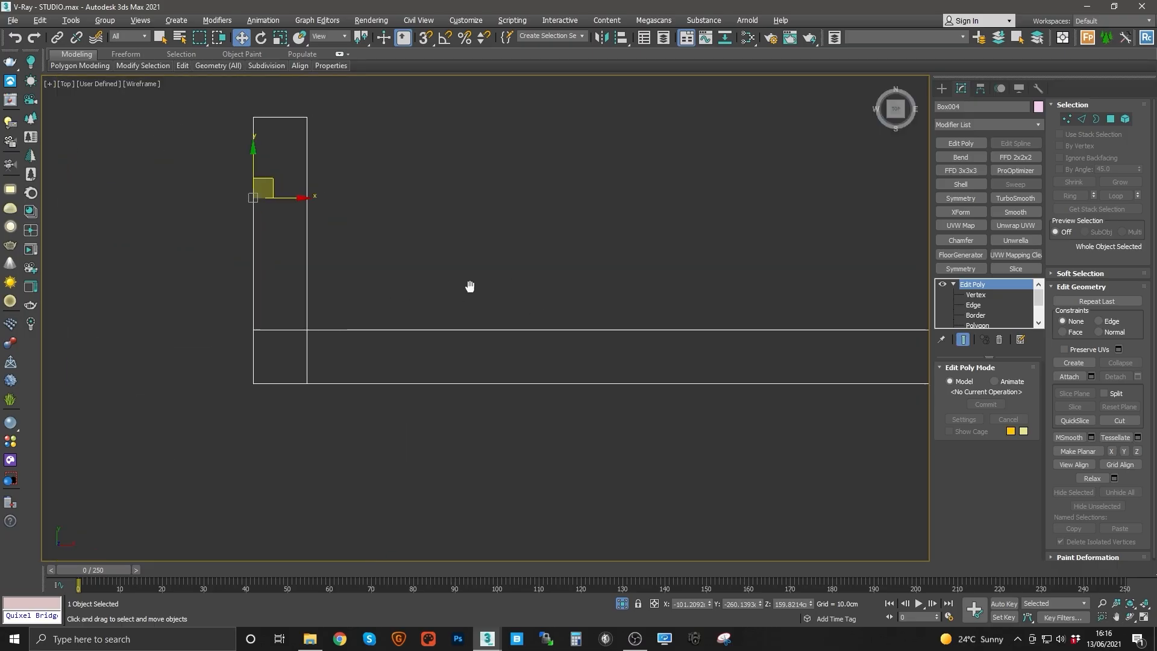
middle_drag(614, 322, 472, 330)
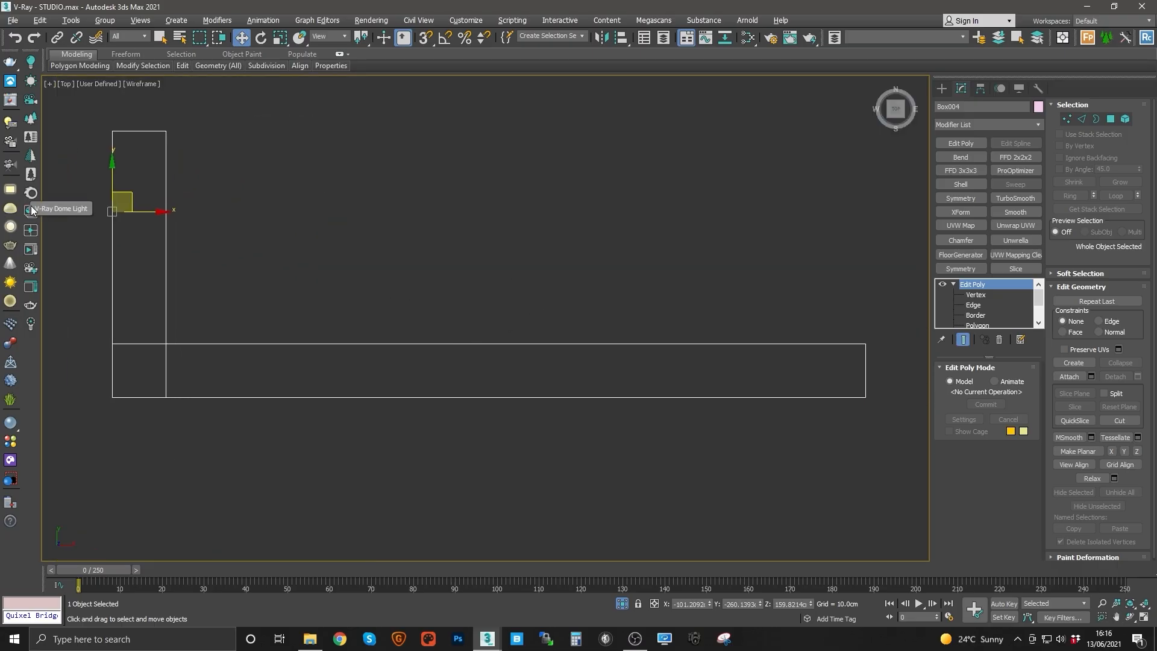
click(10, 191)
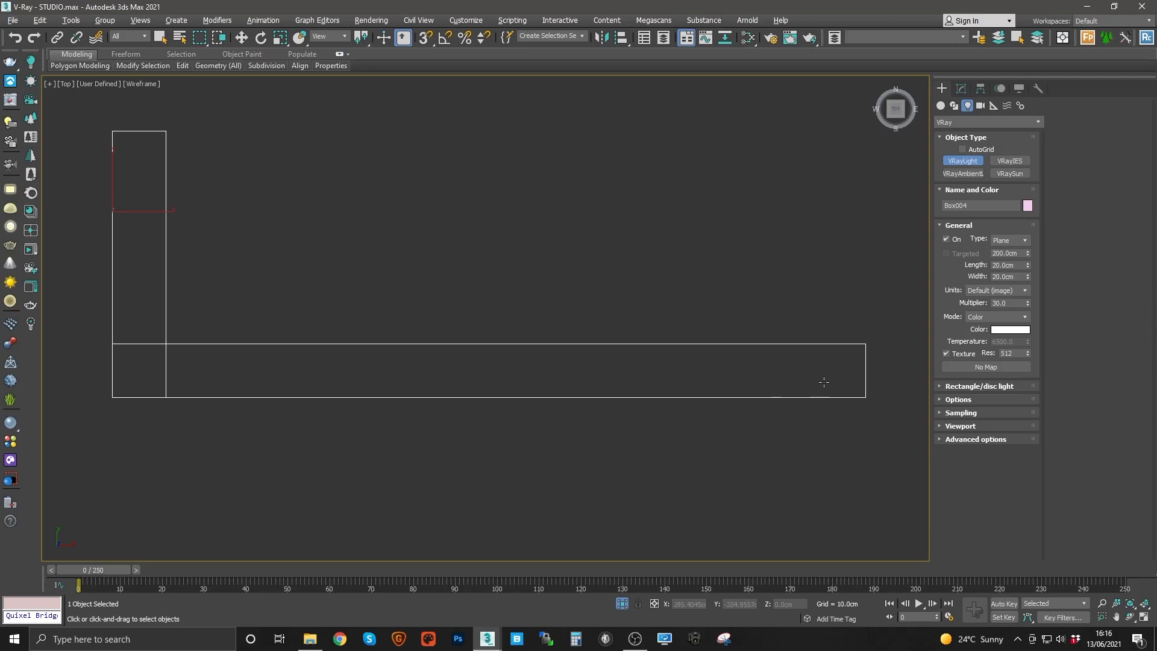
drag(848, 382, 429, 388)
key(w)
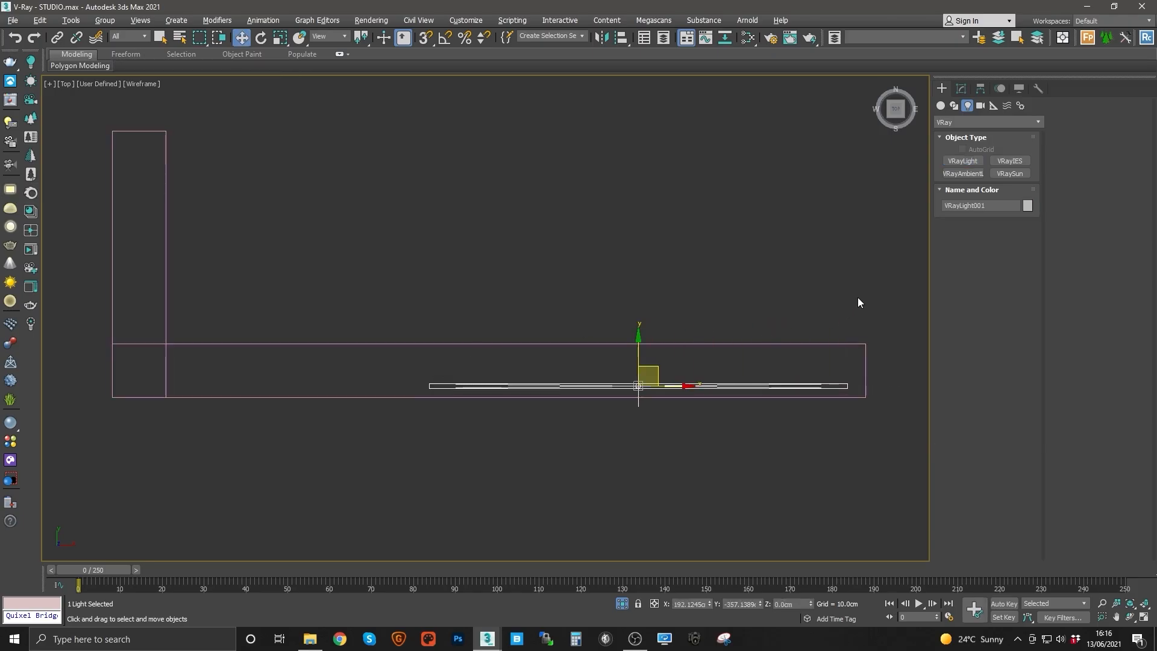
Step: Set the plane light's width to 2 cm
middle_drag(858, 297, 809, 275)
click(961, 88)
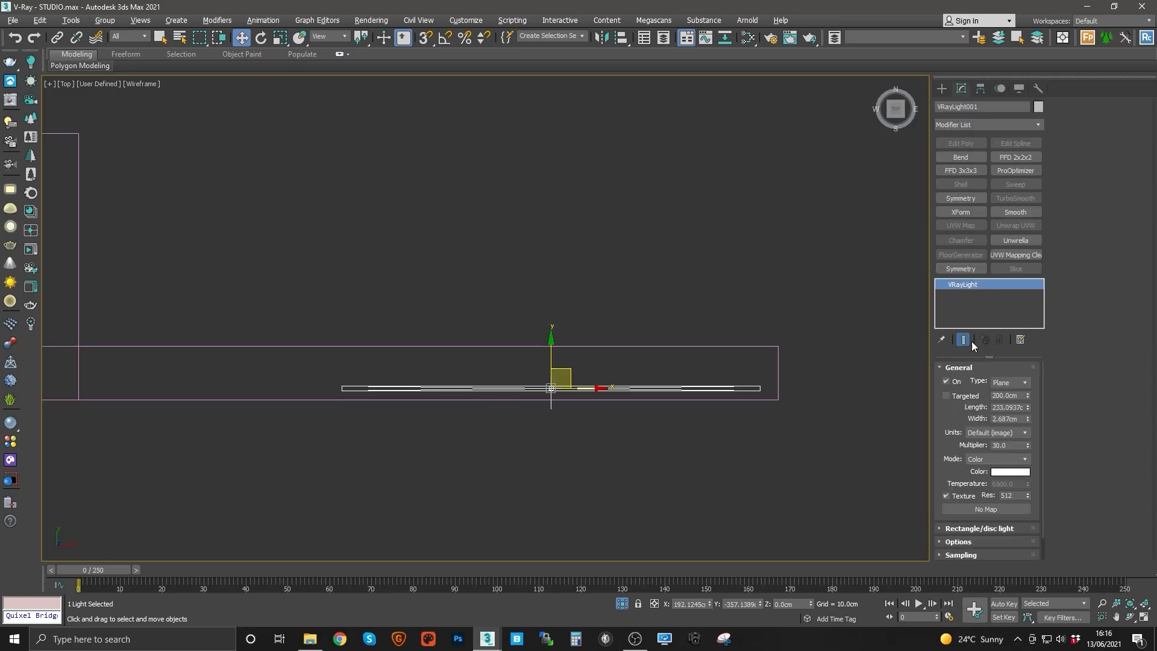
middle_drag(713, 358, 731, 358)
double_click(1007, 418)
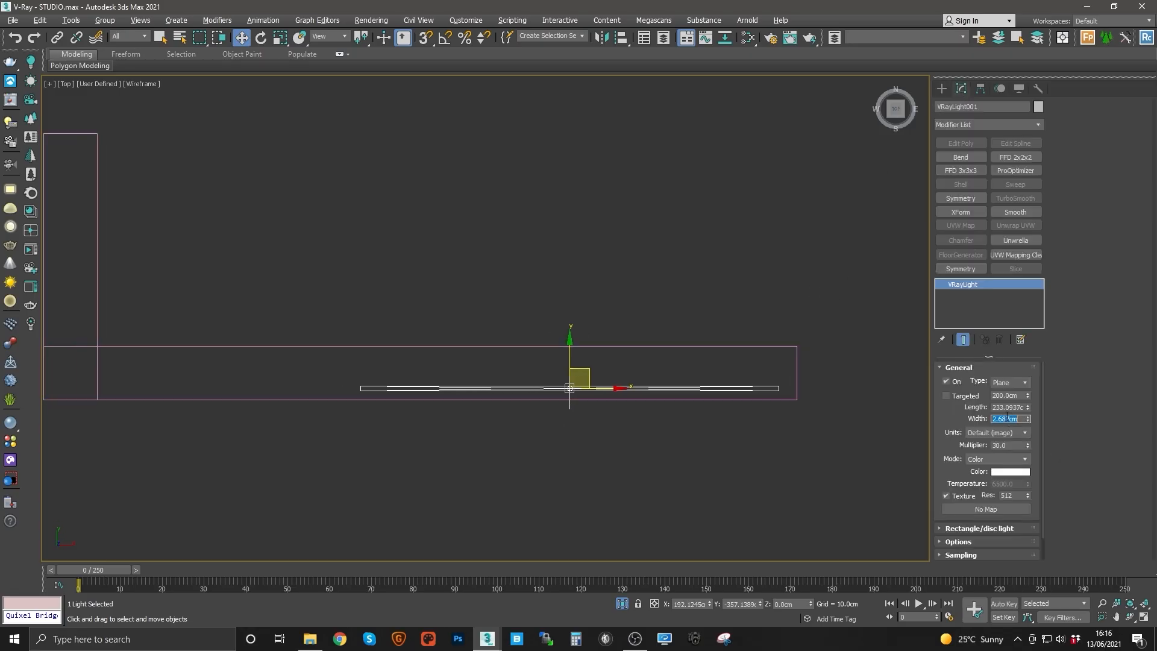
key(Return)
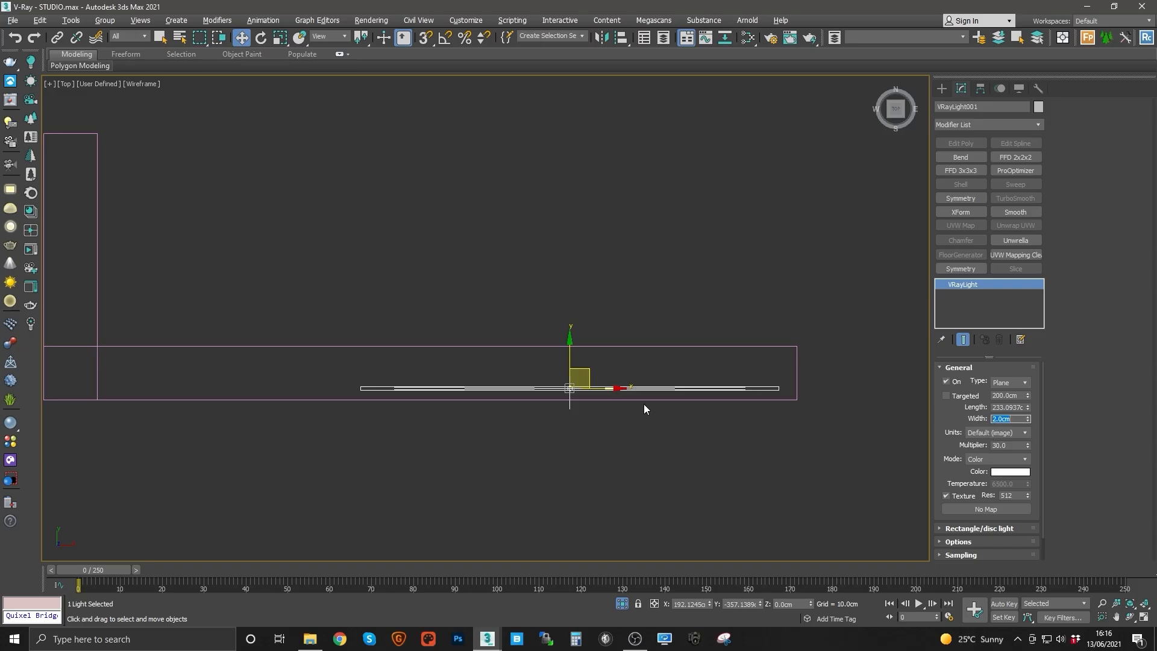
Step: Lengthen the light to about 399 cm and center it along the cove's long side
middle_drag(644, 409, 681, 405)
scroll(680, 395, up, 2)
scroll(677, 395, down, 2)
middle_drag(760, 395, 808, 382)
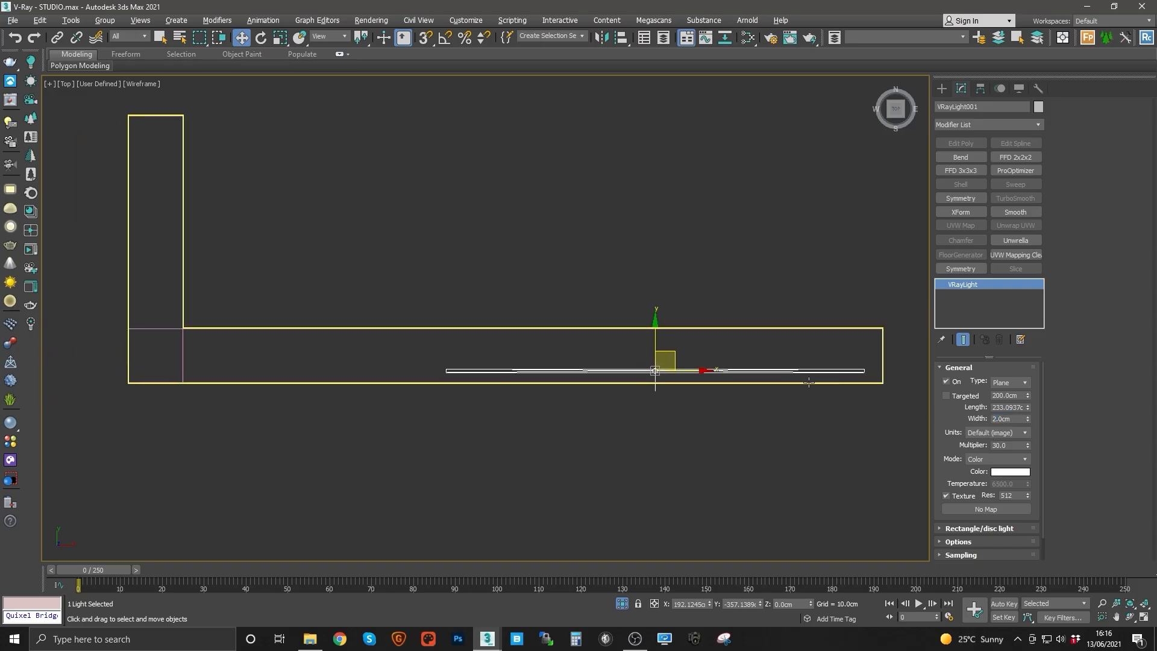
drag(1028, 411, 1020, 353)
middle_drag(601, 372, 615, 374)
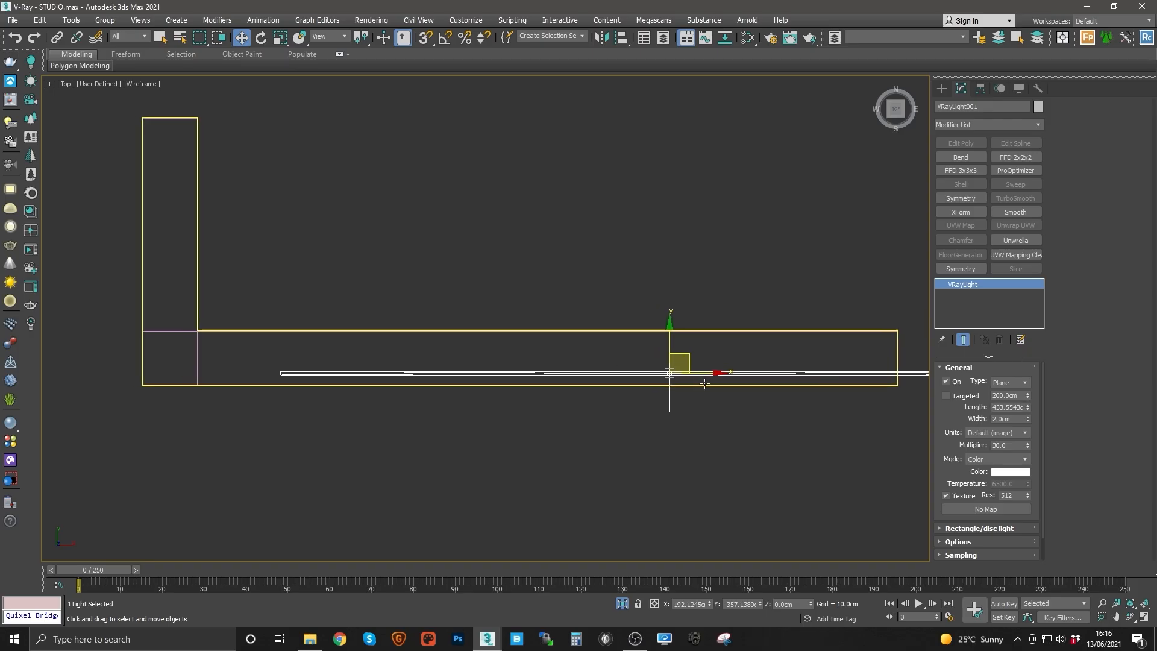
drag(702, 382, 553, 387)
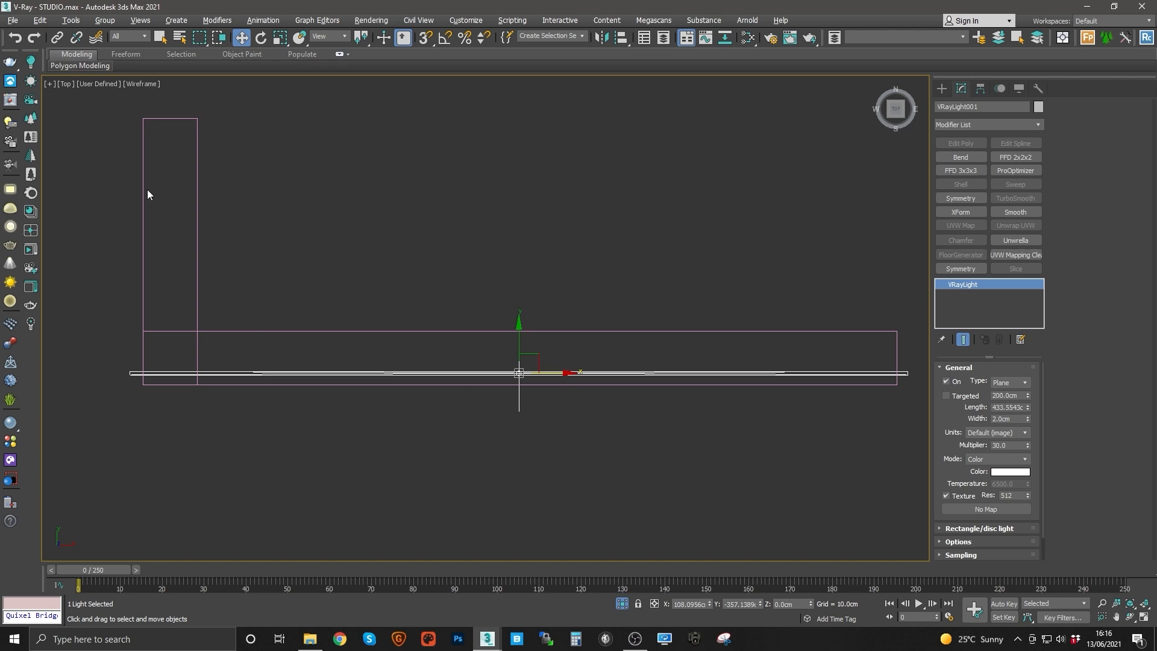
drag(519, 349, 518, 355)
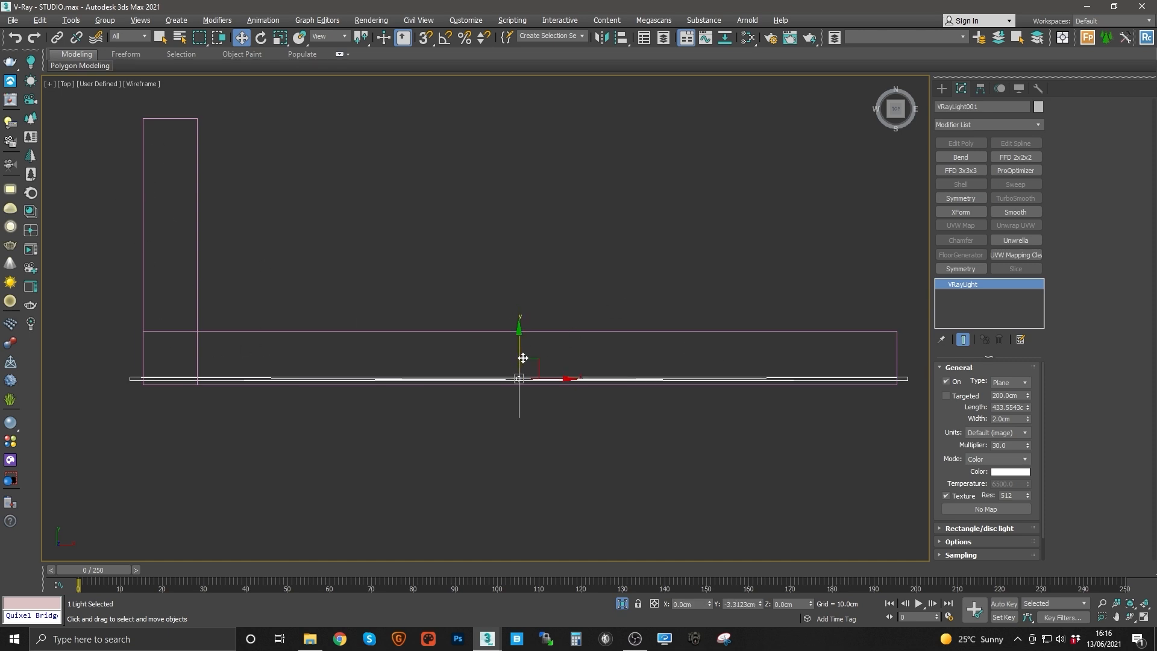
drag(1028, 411, 994, 408)
Step: Set the light's units to Radiance (W/m²/sr) and nudge it into place within the cove
click(996, 432)
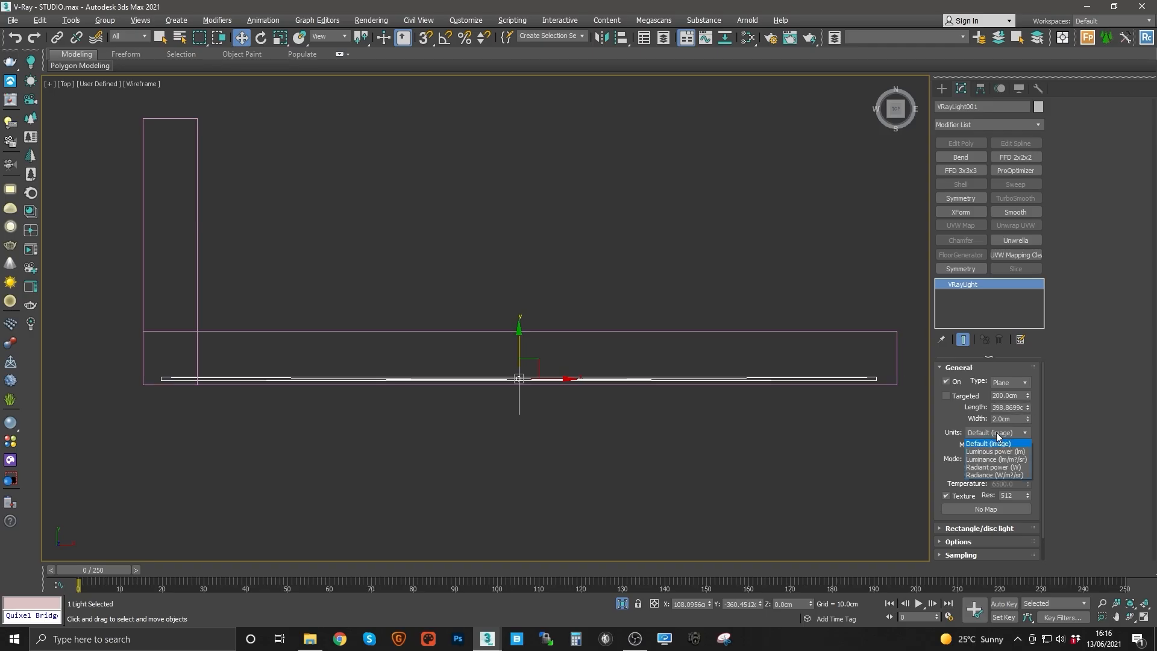
click(995, 474)
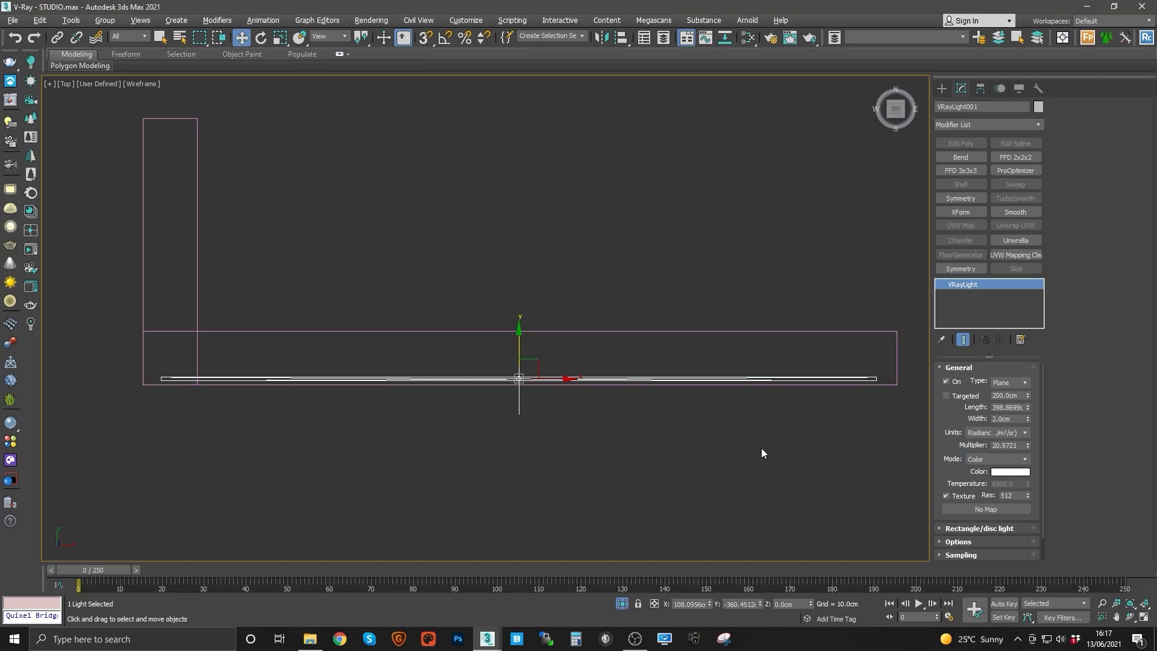
middle_drag(523, 395, 580, 377)
key(r)
drag(568, 368, 522, 345)
key(w)
mouse_move(521, 344)
middle_down()
mouse_move(551, 377)
mouse_move(442, 349)
mouse_move(536, 362)
middle_up()
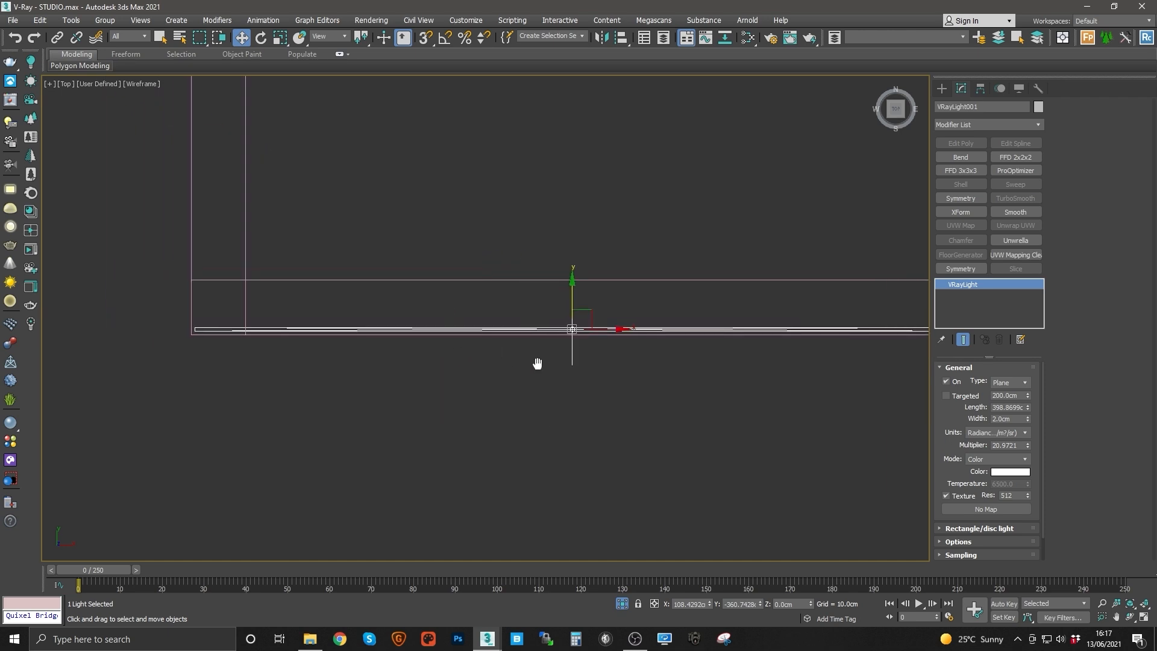
scroll(542, 363, down, 2)
middle_drag(505, 319, 542, 380)
Step: Rotate a copy of the light 90 degrees with angle snap, cloning it as an instance
key(e)
scroll(643, 380, up, 2)
mouse_move(632, 388)
shift+mouse_down()
mouse_move(596, 378)
mouse_move(624, 375)
shift+mouse_up()
click(629, 370)
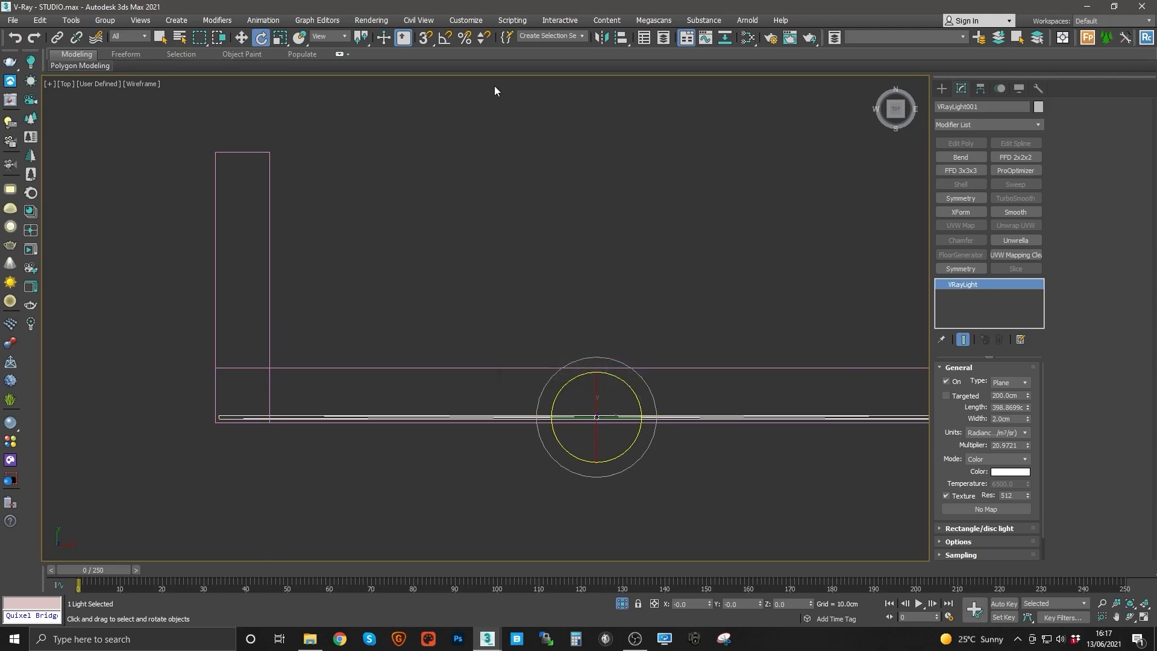
right_click(448, 42)
double_click(588, 326)
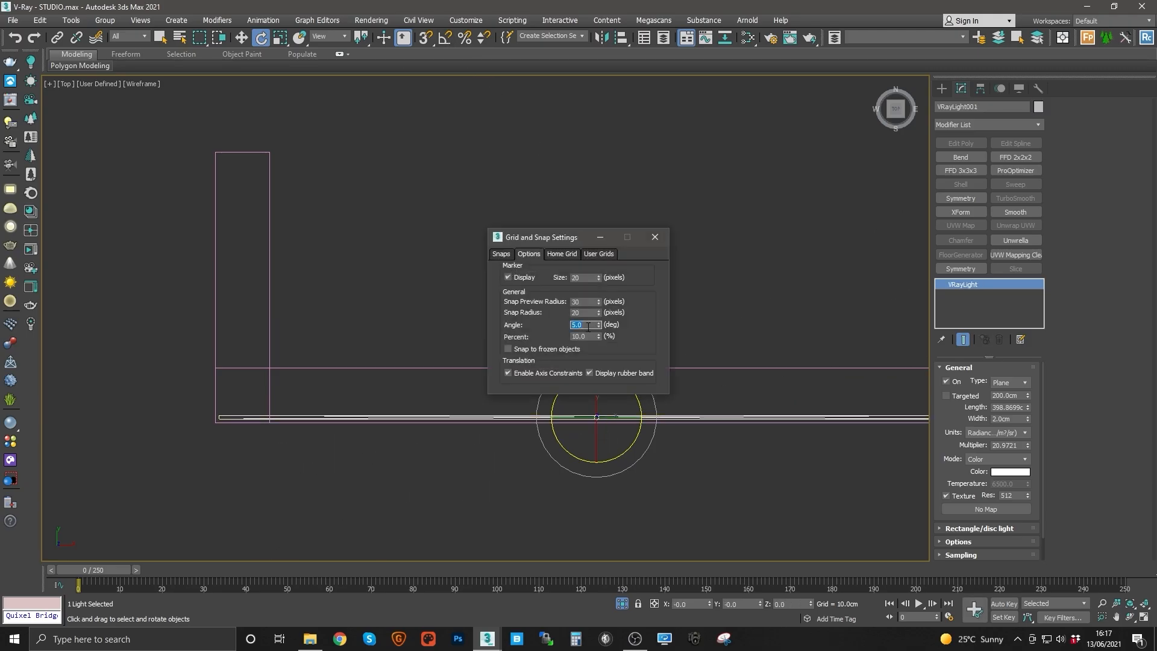
click(657, 236)
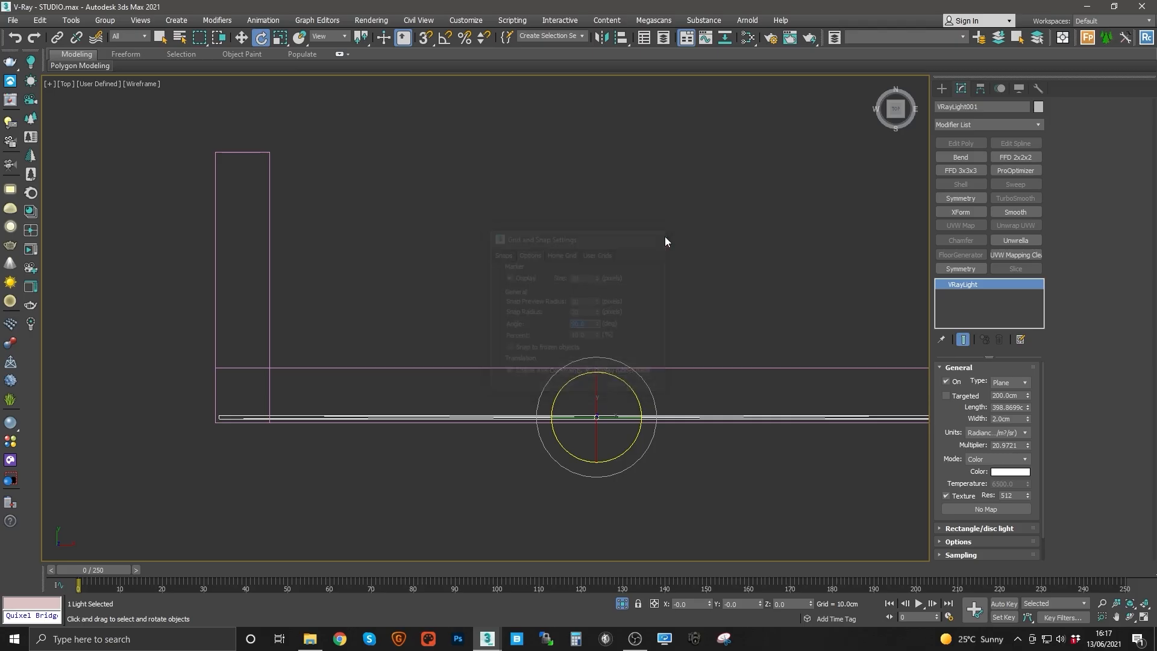
middle_drag(625, 380, 615, 344)
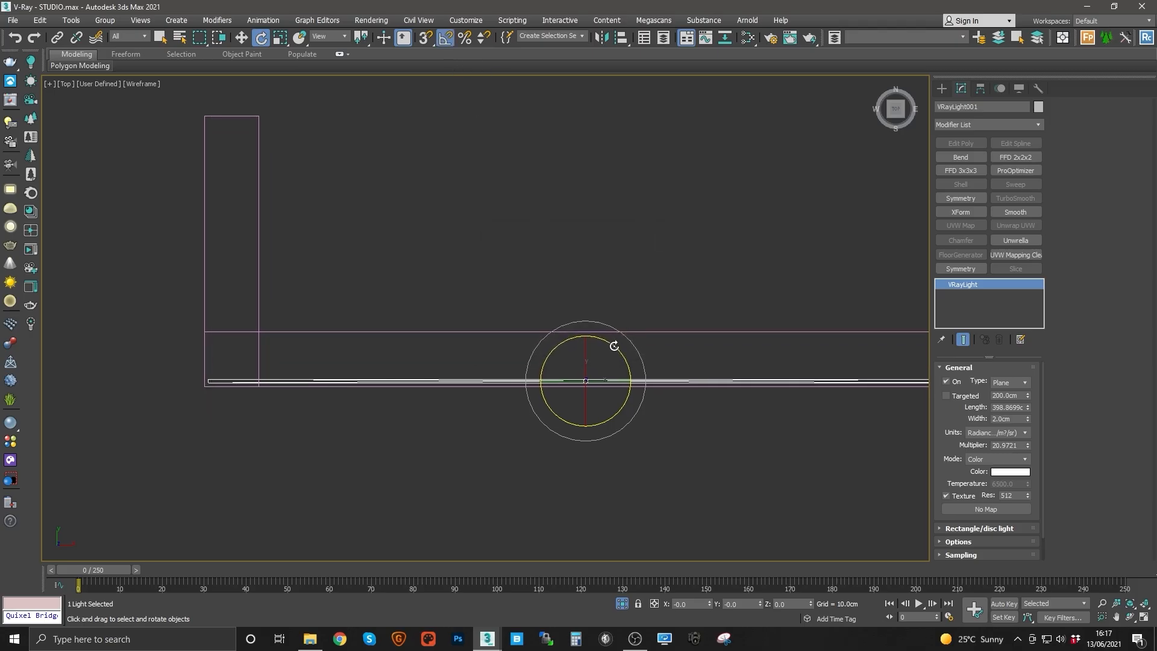
shift+drag(614, 346, 609, 339)
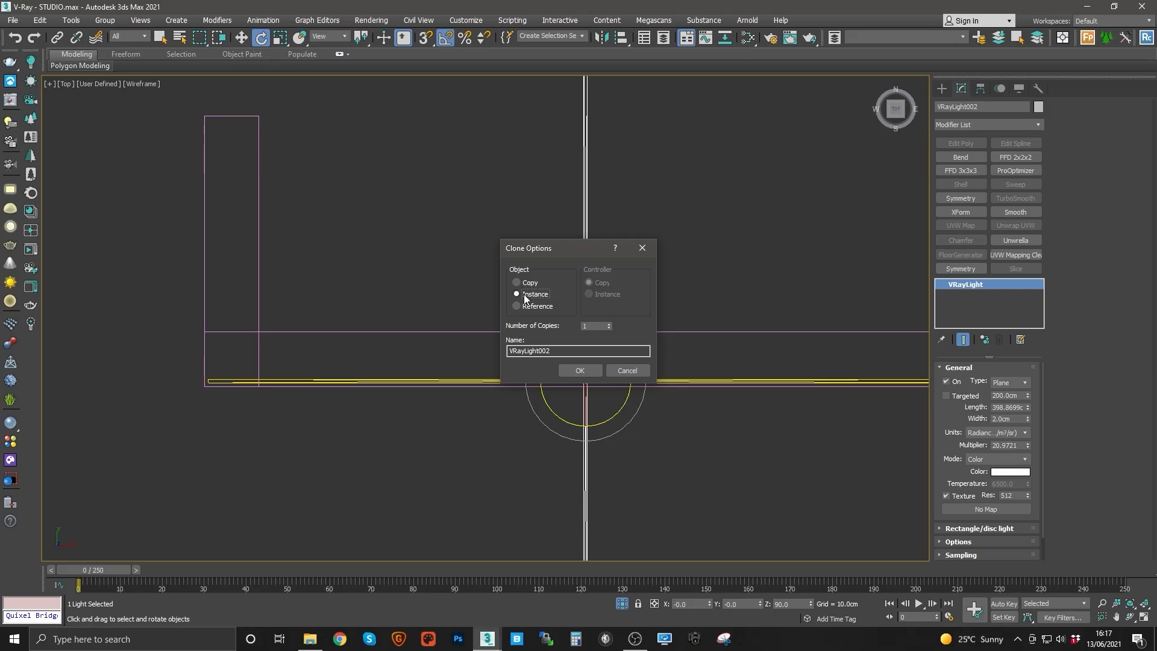
click(580, 369)
Step: Move the cloned light into the cove's shorter side, alongside the cabinet wall
mouse_move(532, 380)
middle_down()
mouse_move(534, 397)
mouse_move(558, 356)
middle_up()
scroll(534, 398, down, 3)
key(w)
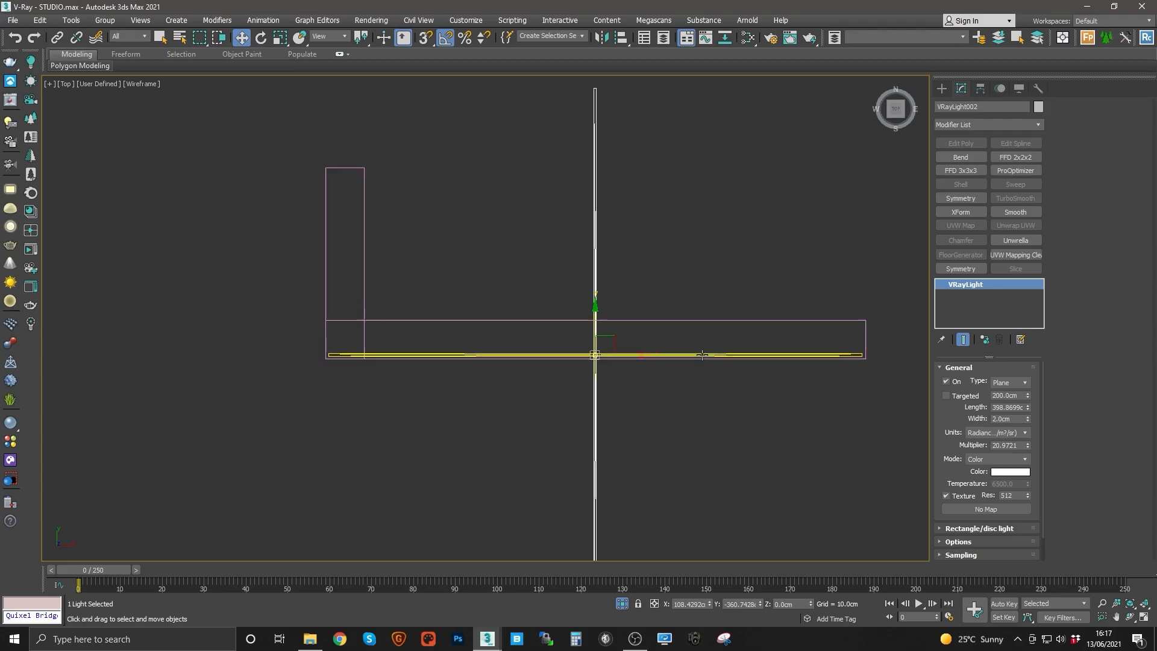
middle_drag(315, 229, 323, 281)
drag(628, 405, 373, 396)
middle_drag(375, 402, 494, 392)
scroll(461, 375, up, 3)
click(463, 376)
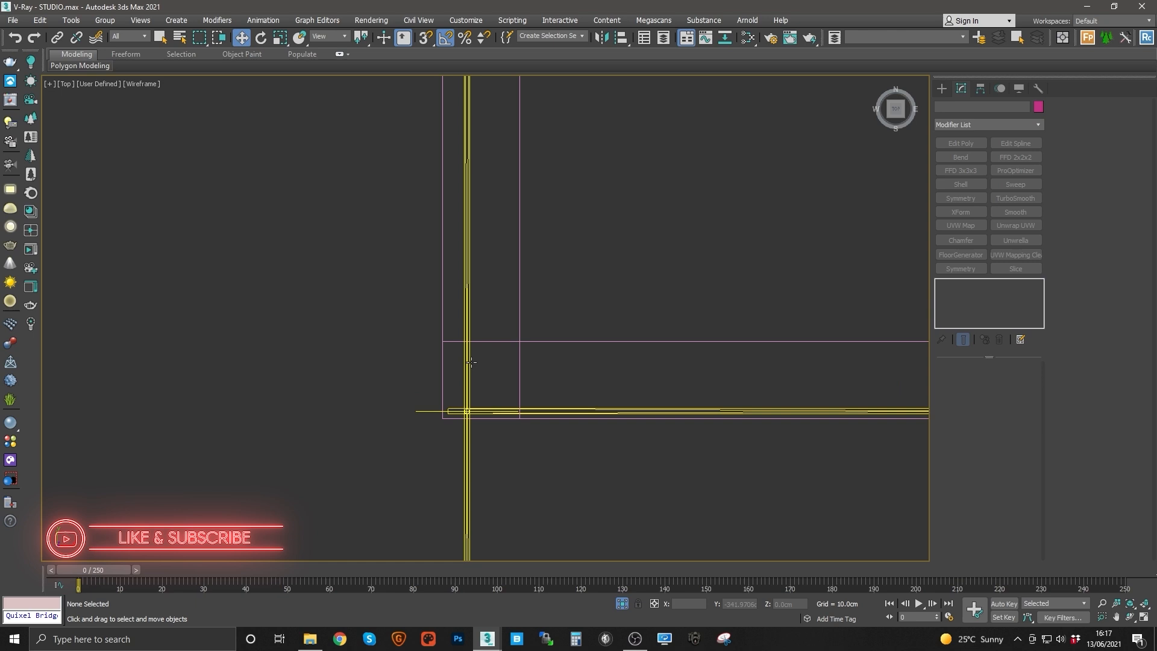
click(465, 362)
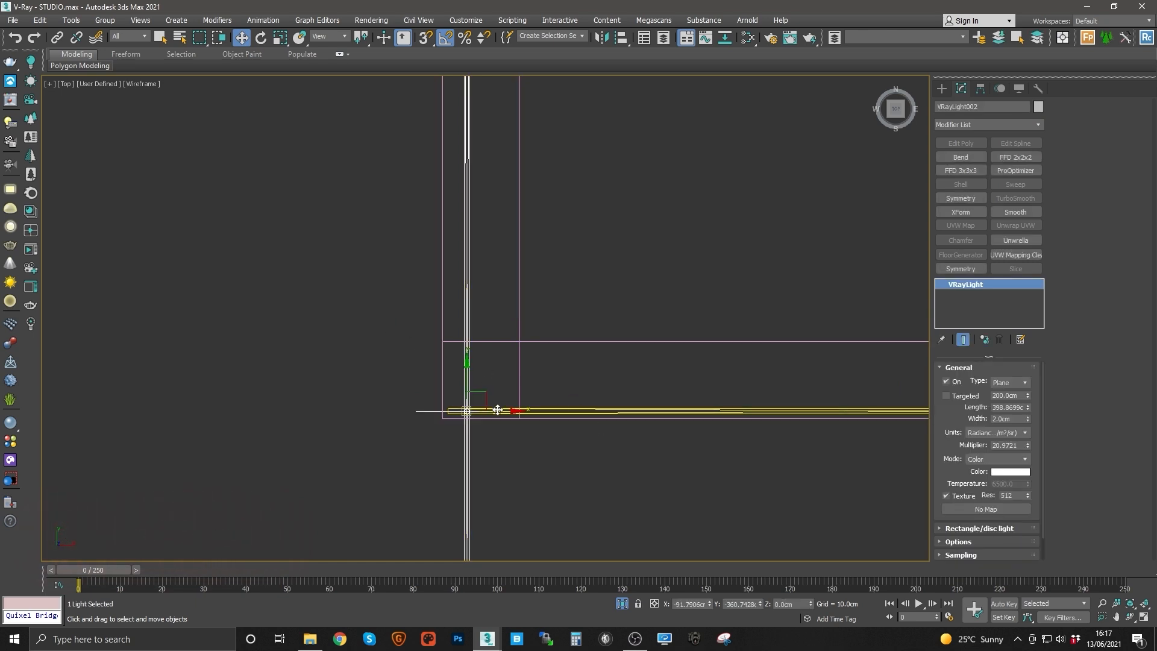
drag(496, 410, 480, 417)
middle_drag(480, 417, 479, 372)
scroll(477, 369, down, 3)
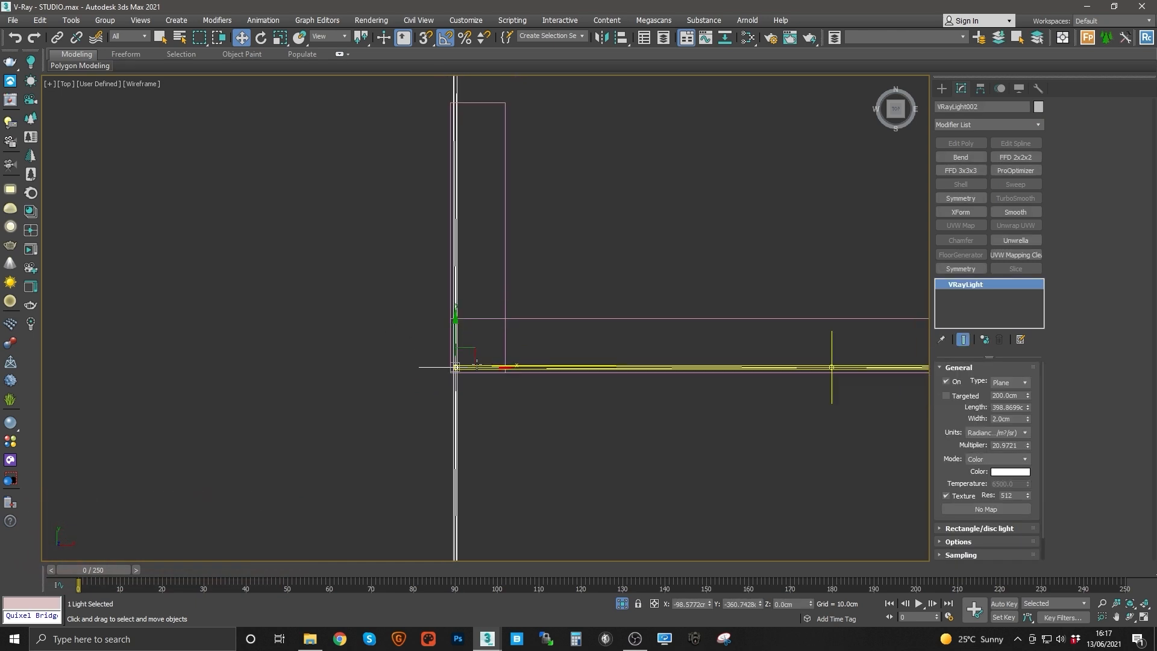
middle_drag(585, 330, 553, 366)
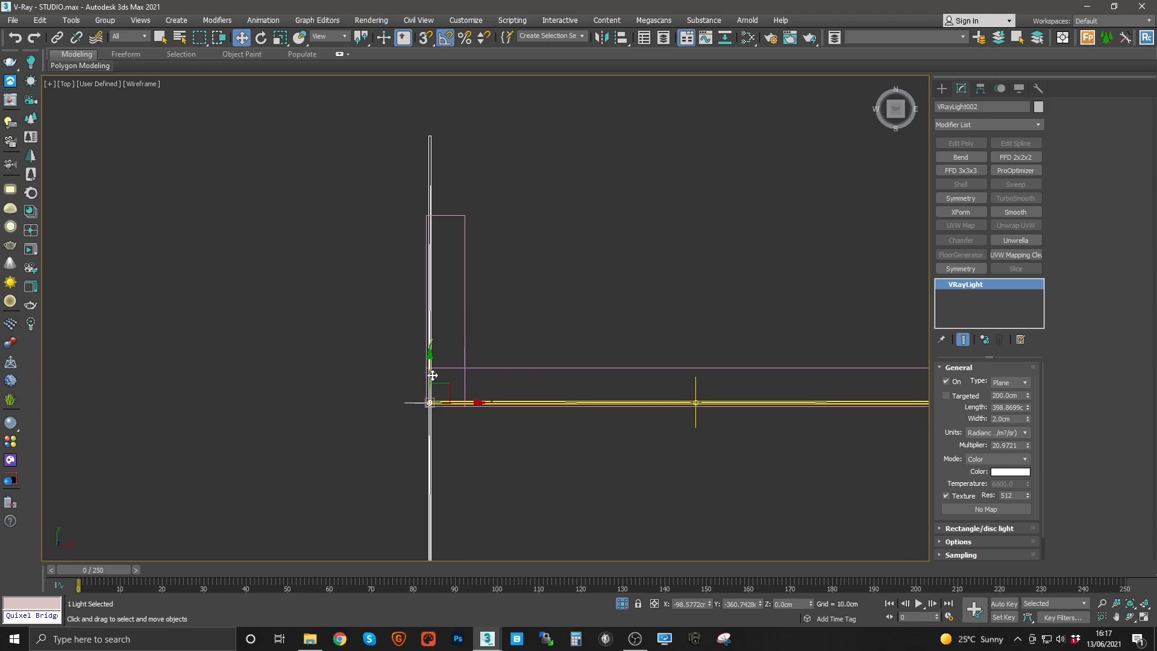
drag(430, 375, 425, 343)
key(r)
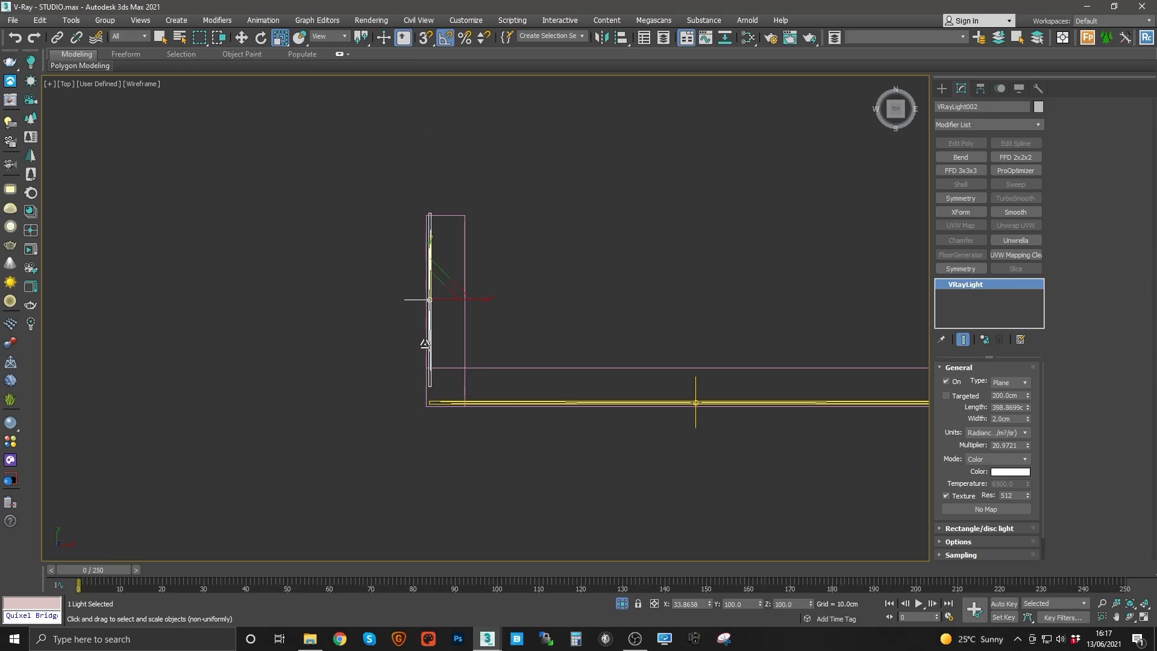
scroll(427, 347, up, 2)
key(w)
mouse_move(429, 260)
mouse_down()
mouse_move(430, 275)
mouse_move(435, 245)
mouse_move(429, 258)
mouse_up()
key(r)
key(w)
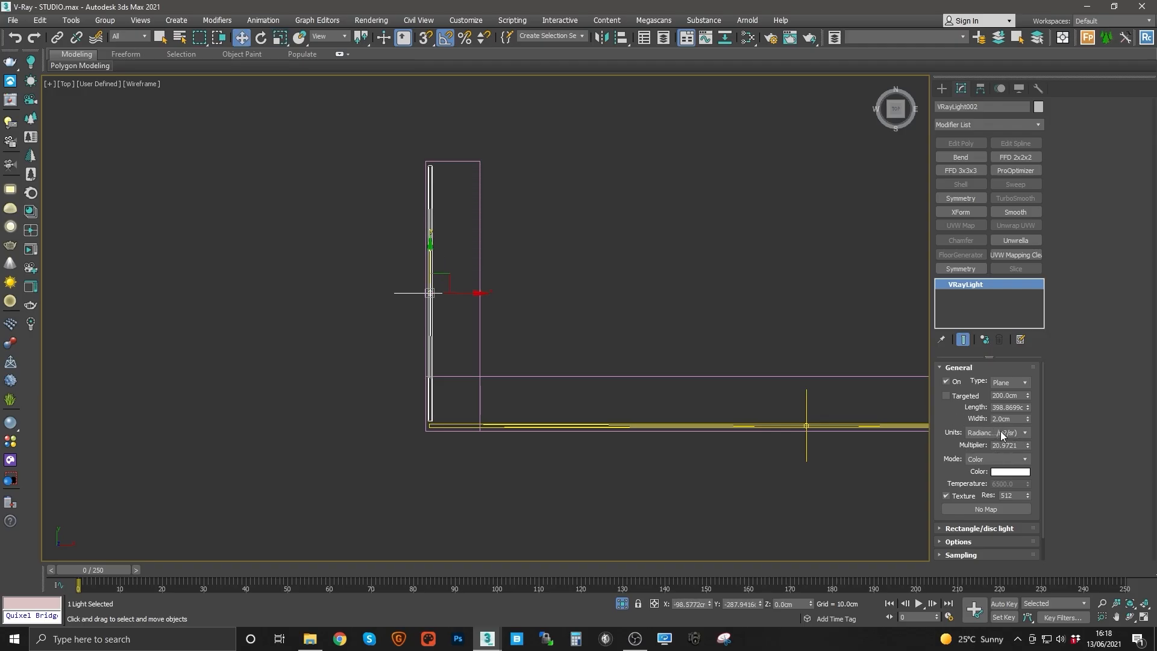
scroll(422, 319, up, 2)
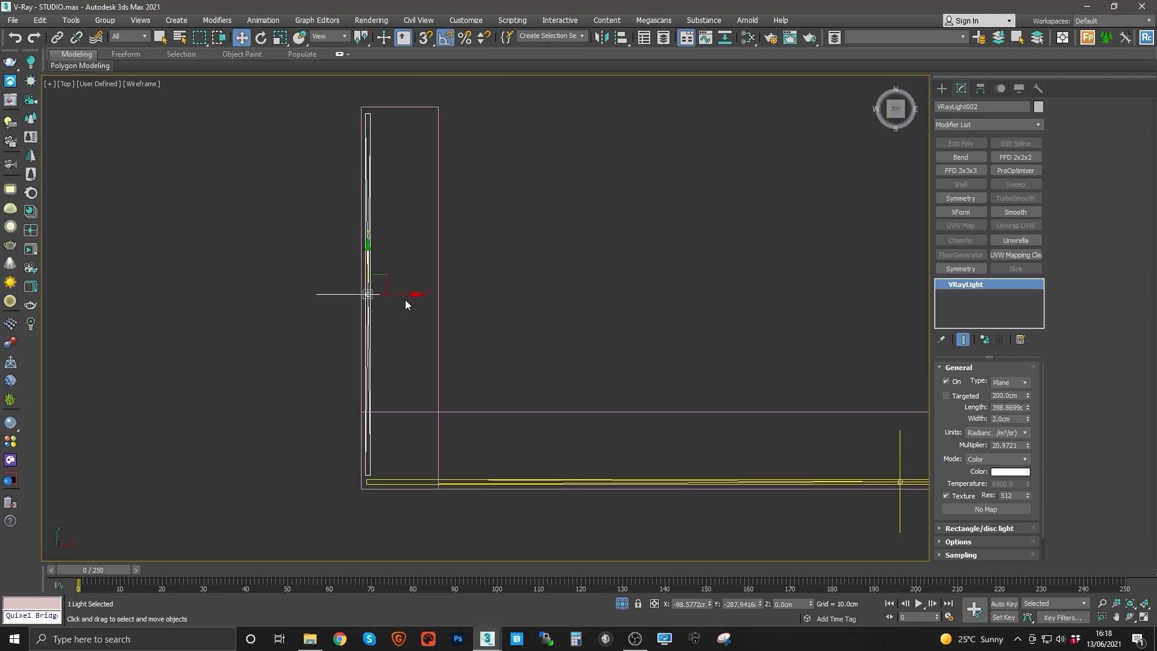
drag(401, 298, 401, 298)
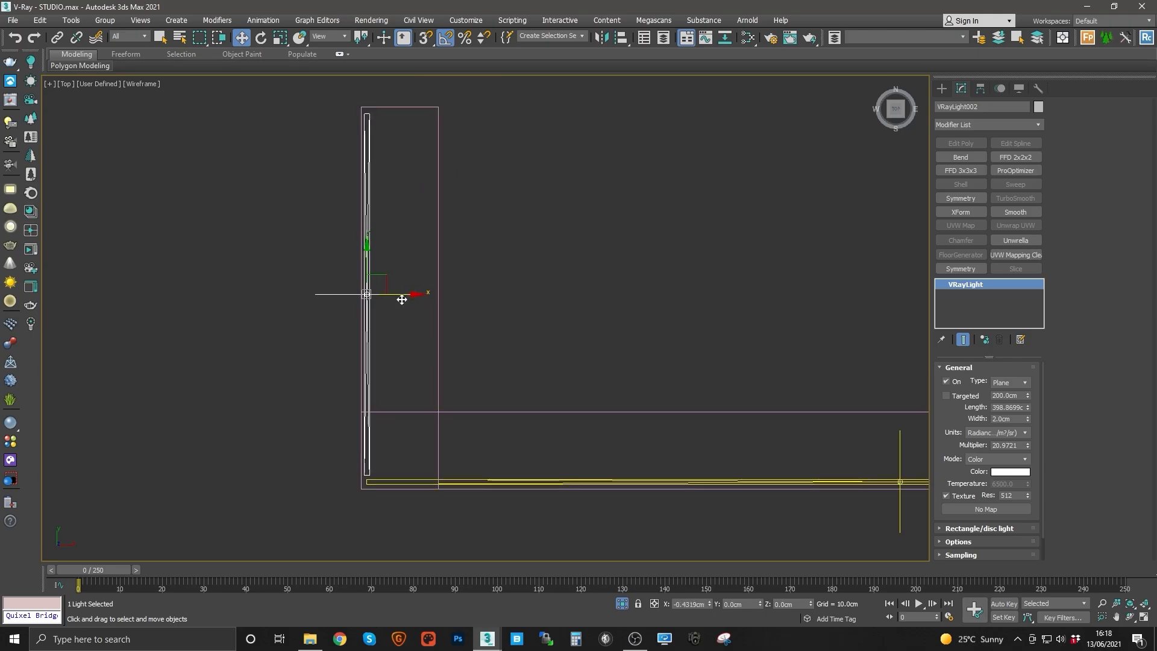
click(1005, 433)
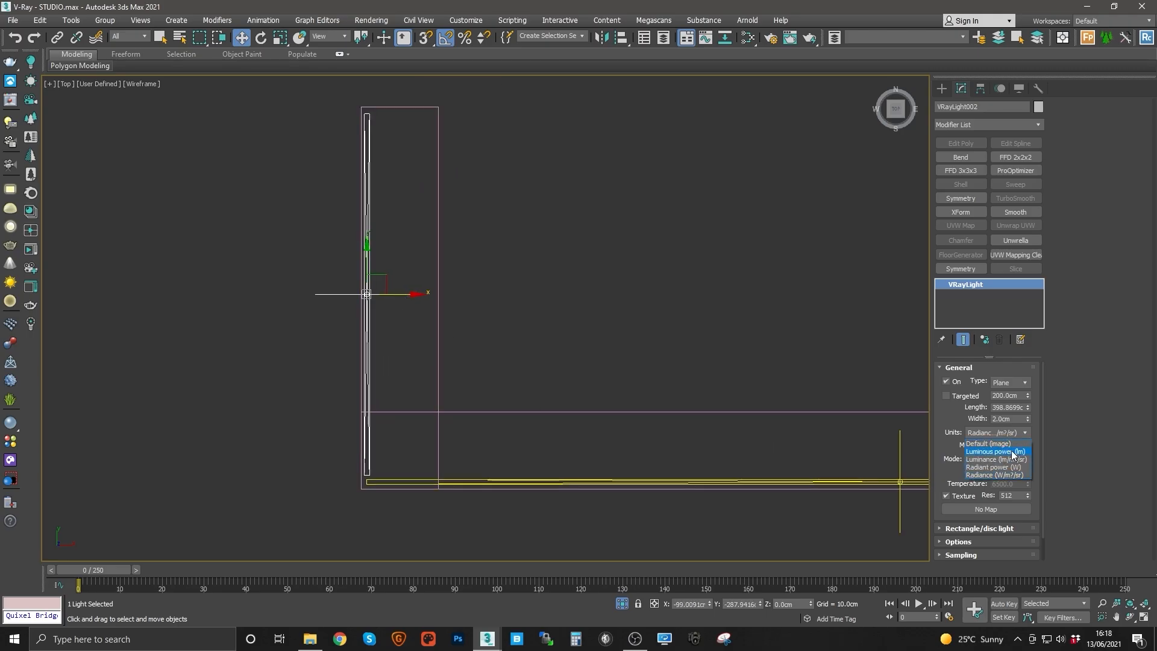
click(959, 411)
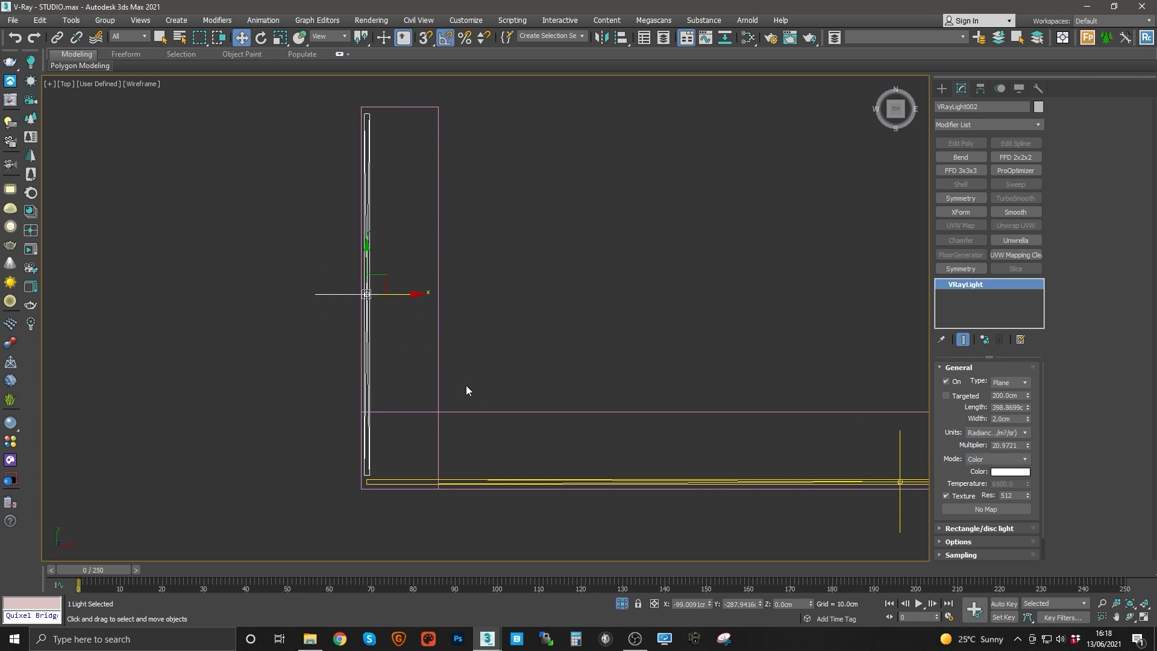
Step: Set the long cove light's units to Radiance (W/m²/sr)
middle_drag(434, 334, 411, 348)
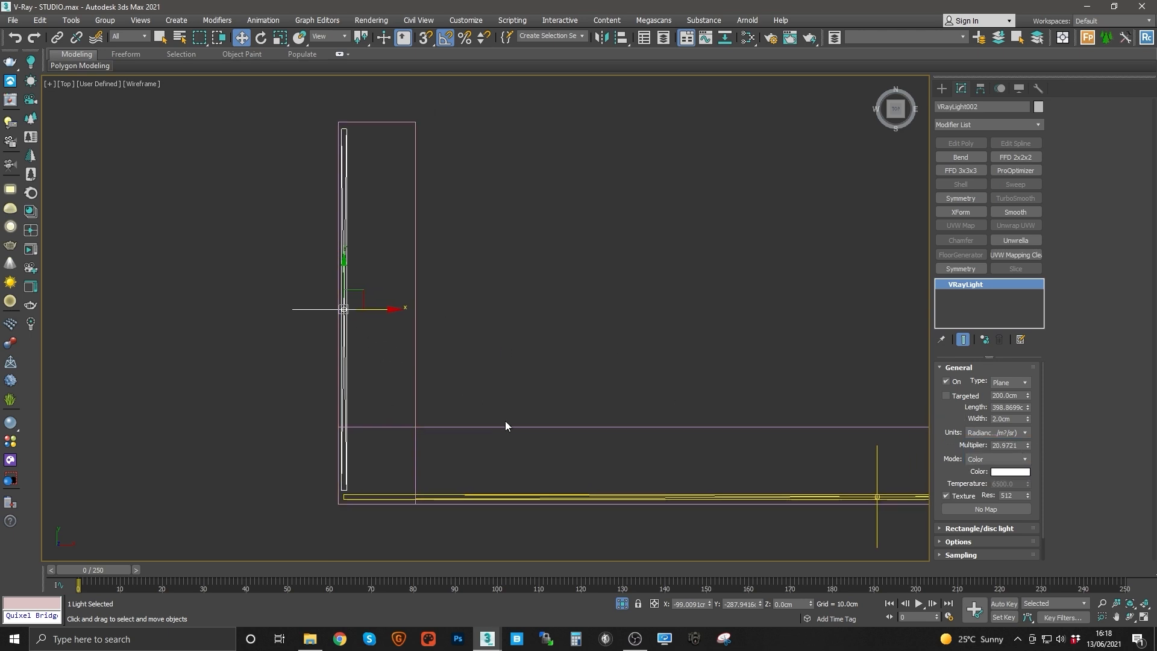
middle_drag(505, 426, 450, 398)
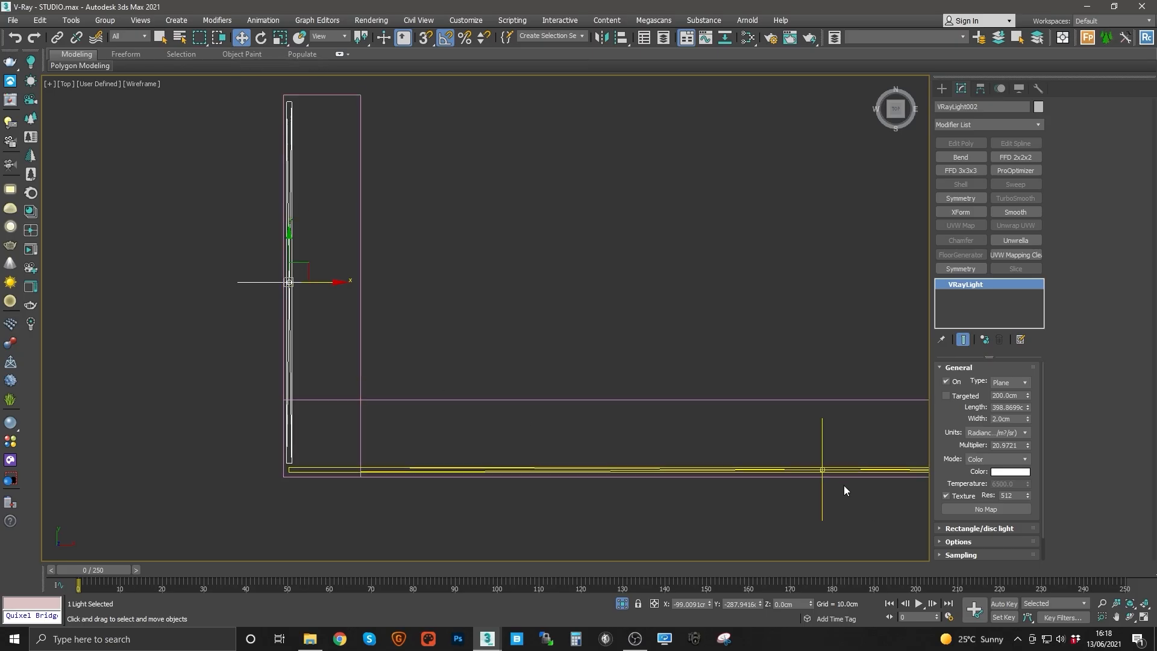
click(838, 469)
click(1013, 433)
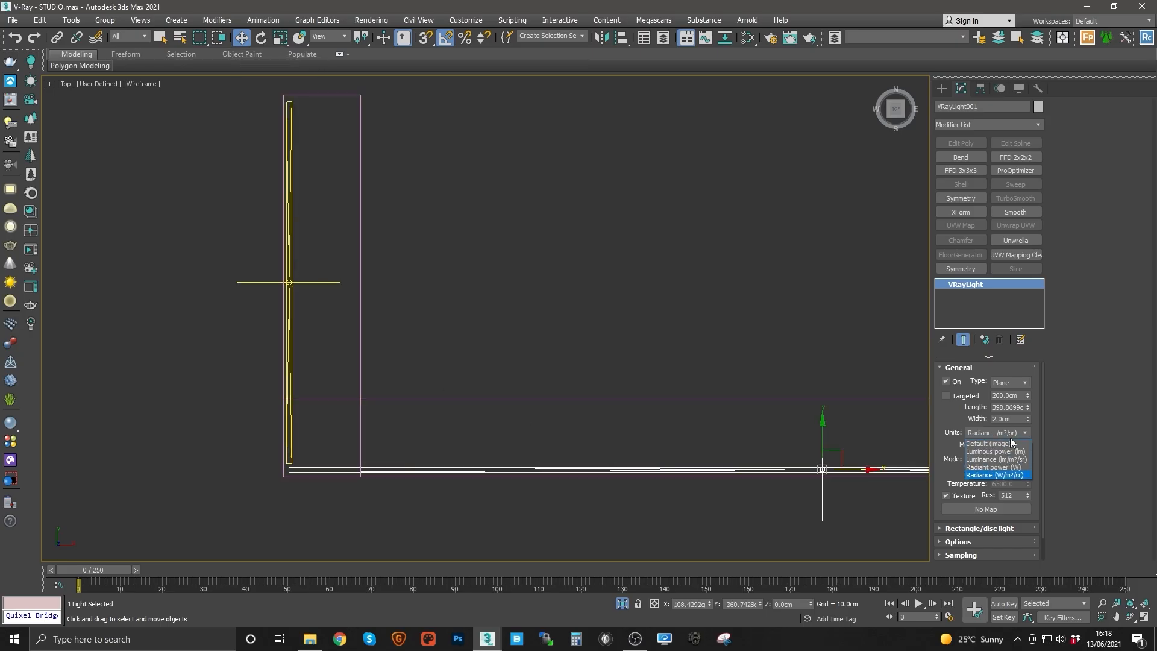
click(1017, 478)
Step: Select both cove lights and raise them up to the cove ceiling in the front view
middle_drag(443, 381, 609, 426)
click(457, 355)
middle_drag(497, 364, 403, 324)
scroll(404, 324, down, 2)
middle_drag(665, 375, 566, 353)
middle_drag(448, 312, 510, 319)
key(f)
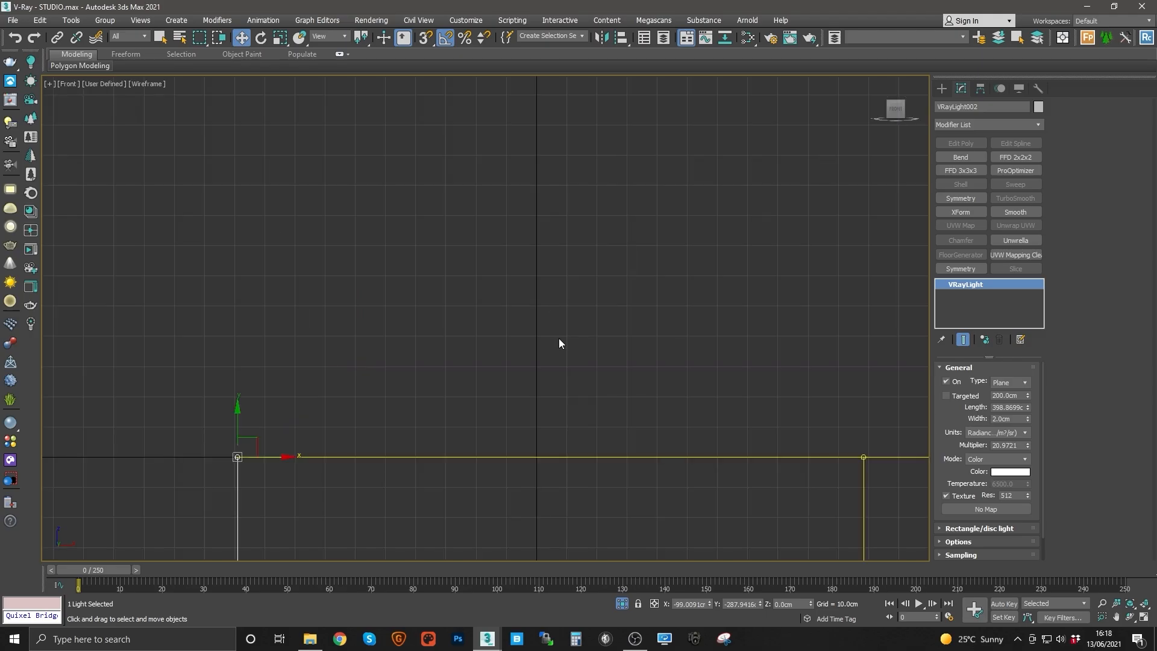
scroll(559, 338, down, 2)
middle_drag(512, 277, 432, 269)
key(g)
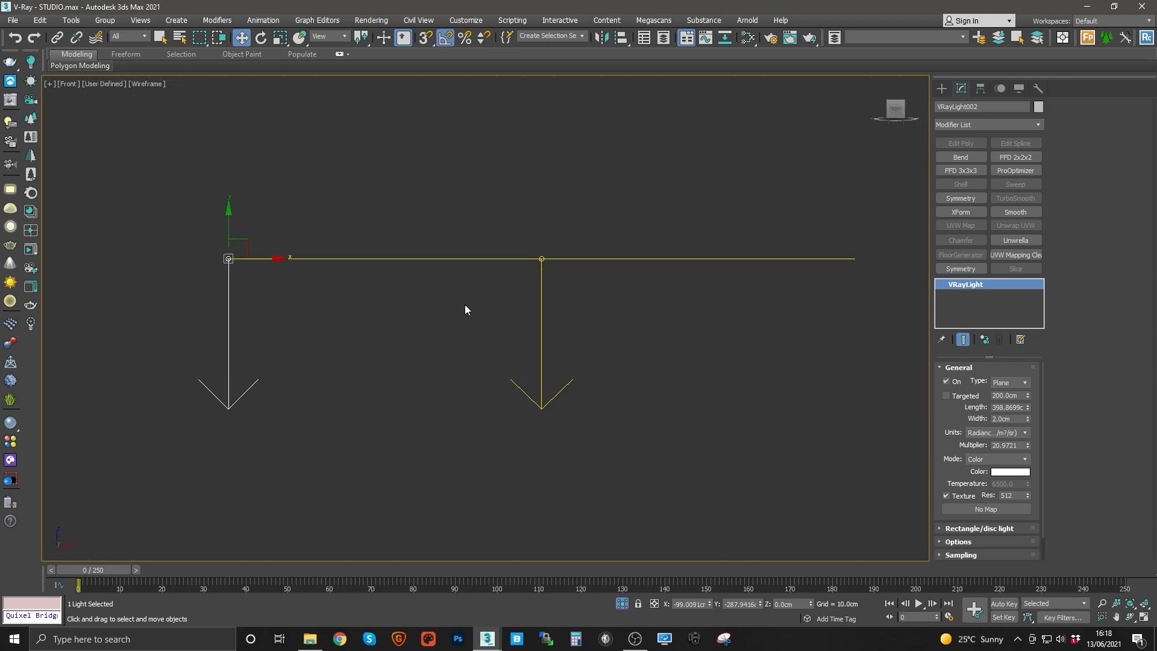
drag(658, 332, 660, 334)
middle_drag(474, 262, 529, 388)
scroll(512, 386, down, 2)
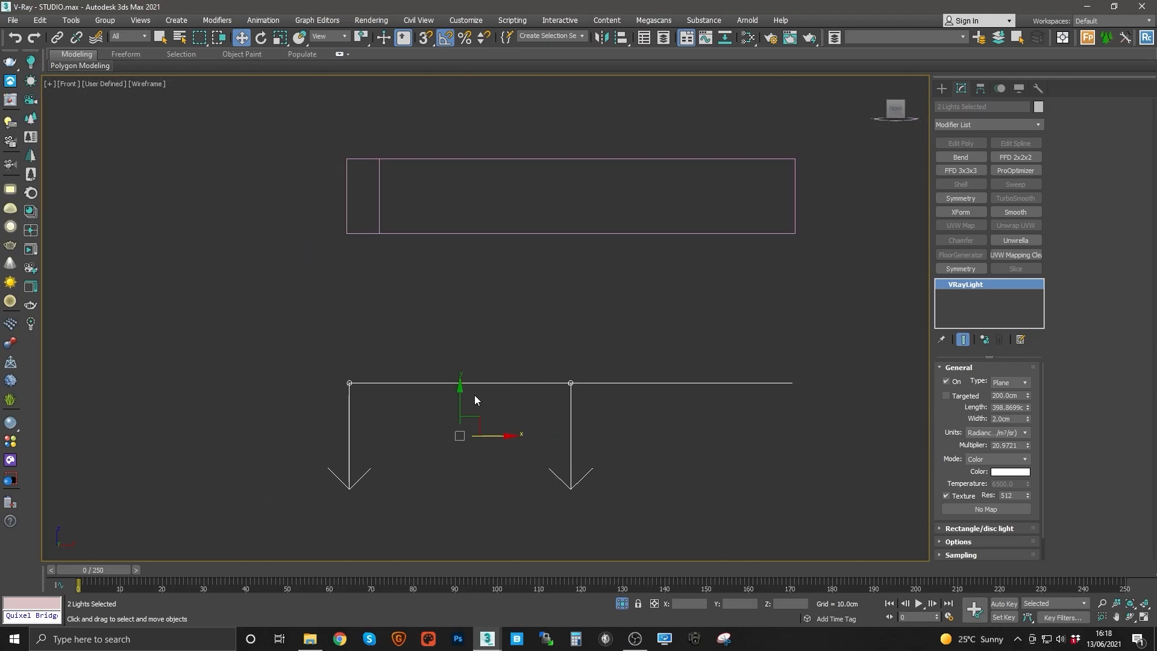
drag(464, 399, 468, 256)
scroll(458, 253, up, 5)
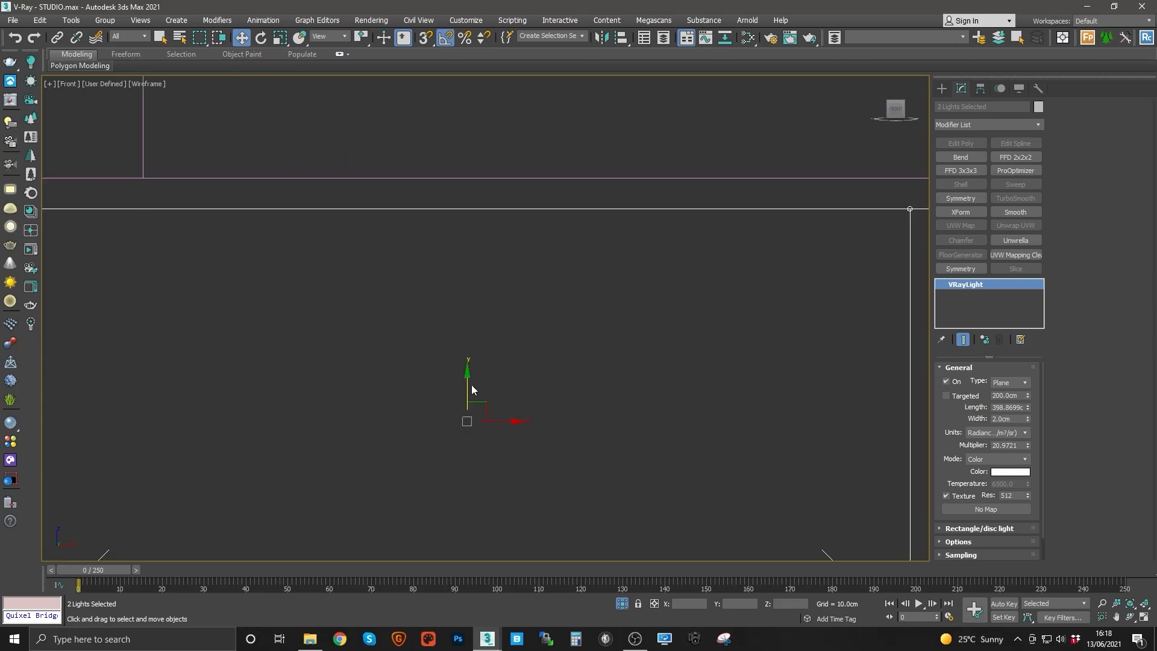
drag(467, 380, 481, 351)
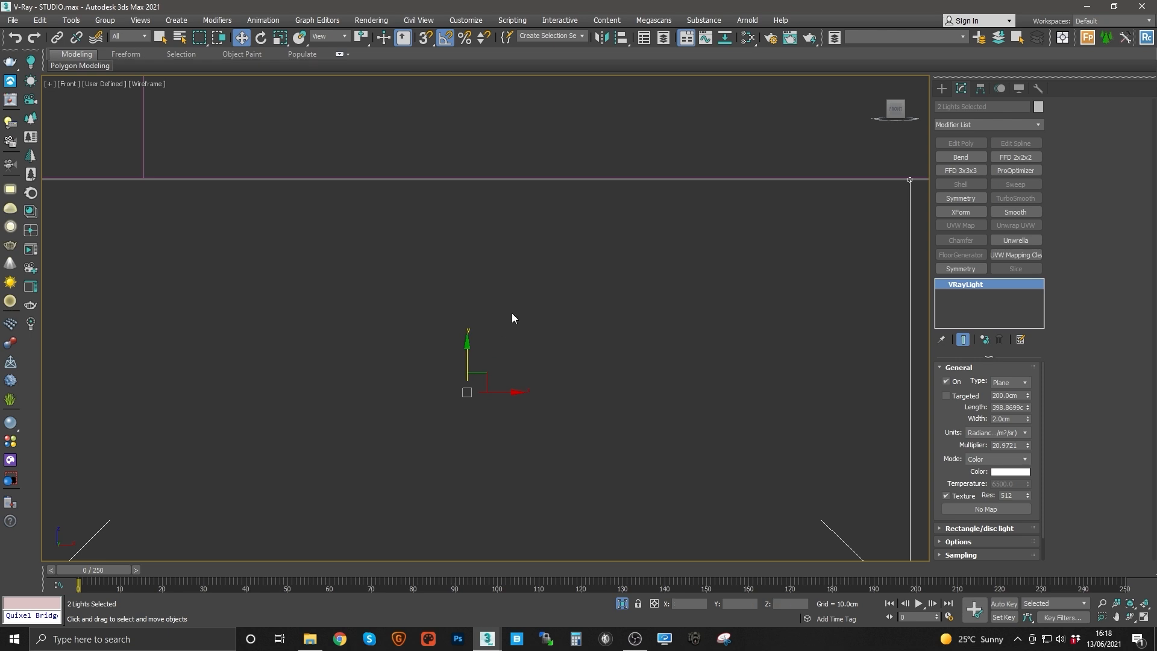
Step: Align the two lights' height with the cove ceiling in the left view
middle_drag(503, 279, 465, 267)
key(l)
key(z)
middle_drag(537, 310, 535, 426)
scroll(590, 260, up, 2)
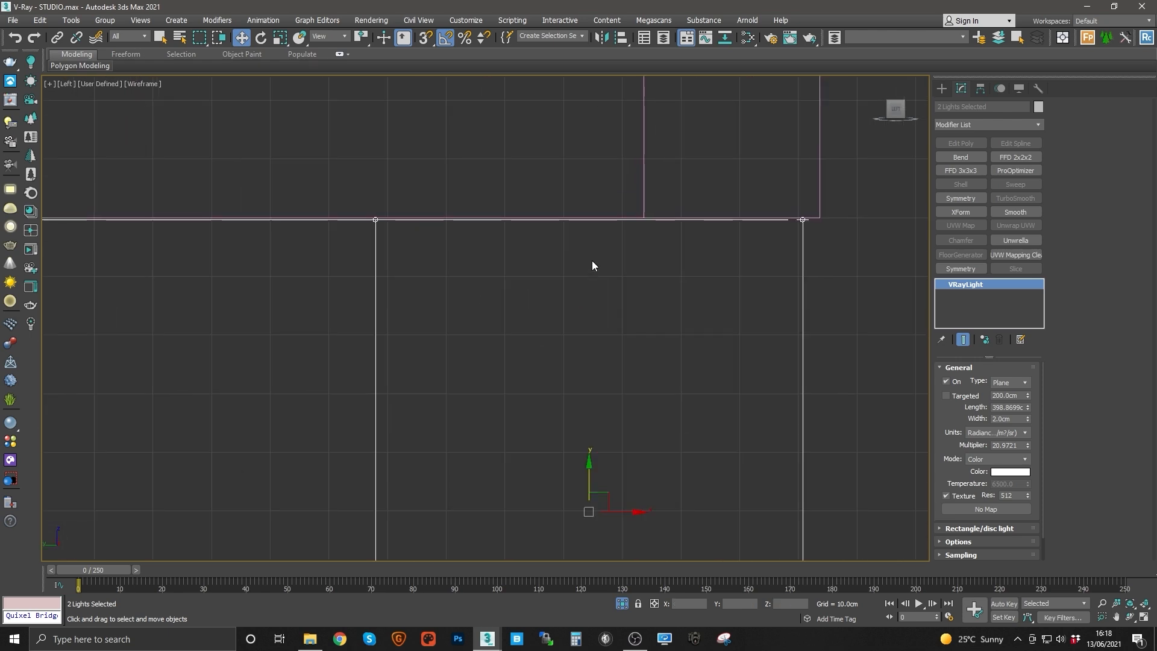
middle_drag(582, 258, 568, 317)
middle_drag(651, 363, 651, 326)
middle_drag(625, 517, 616, 453)
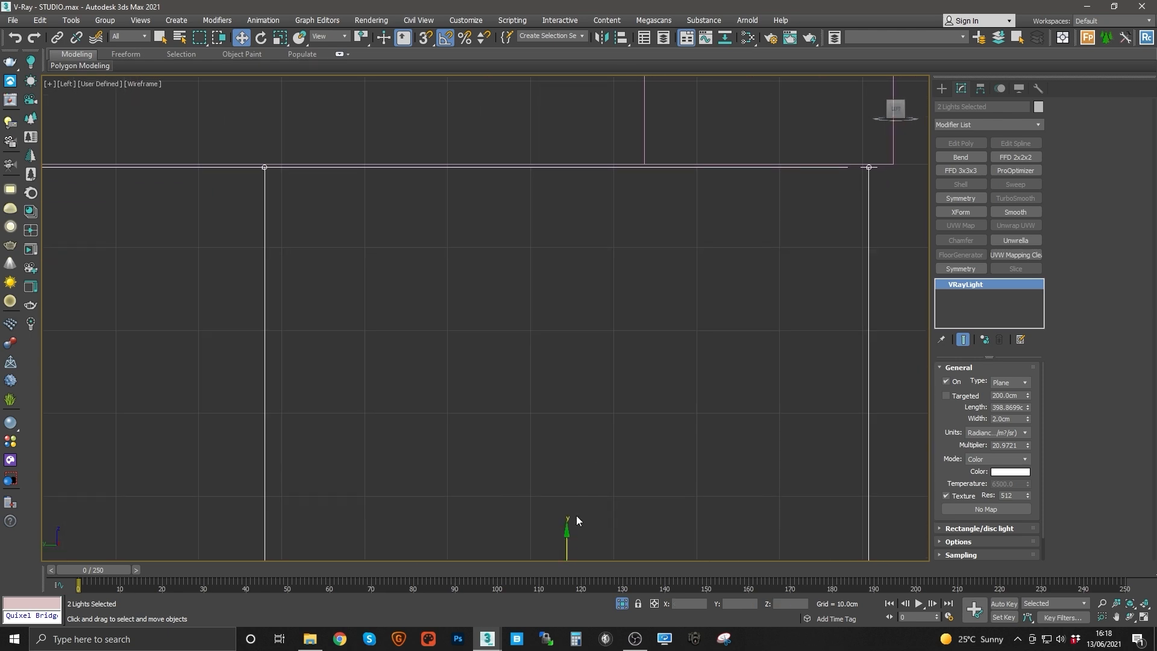
drag(569, 530, 573, 531)
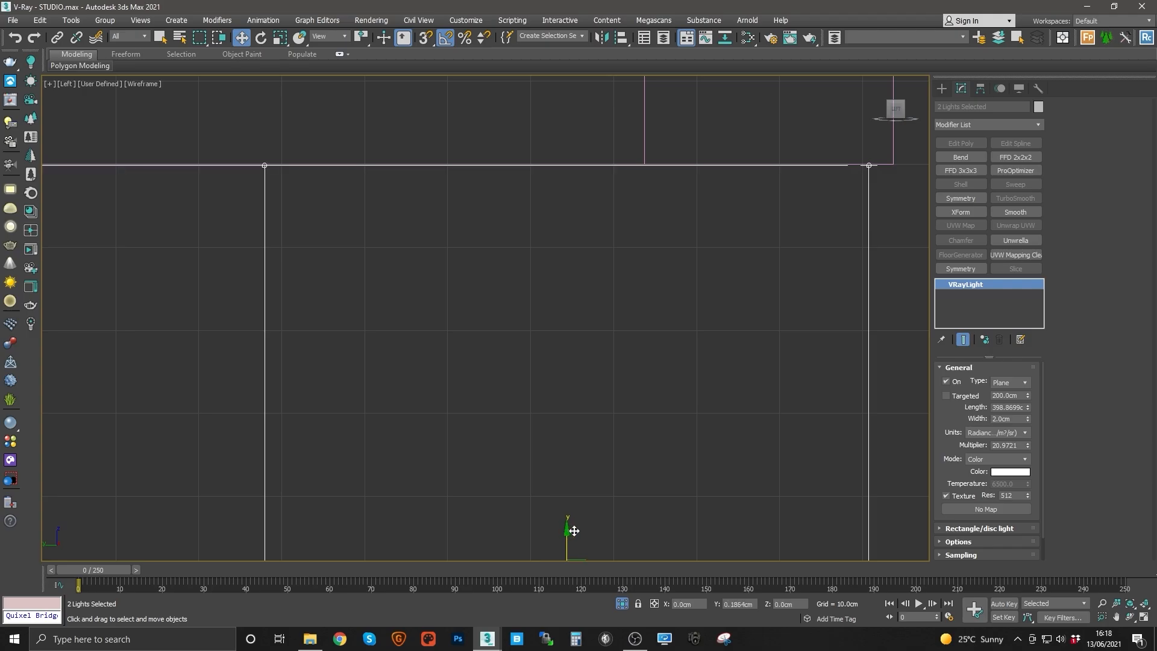
scroll(313, 181, up, 5)
middle_drag(204, 162, 634, 388)
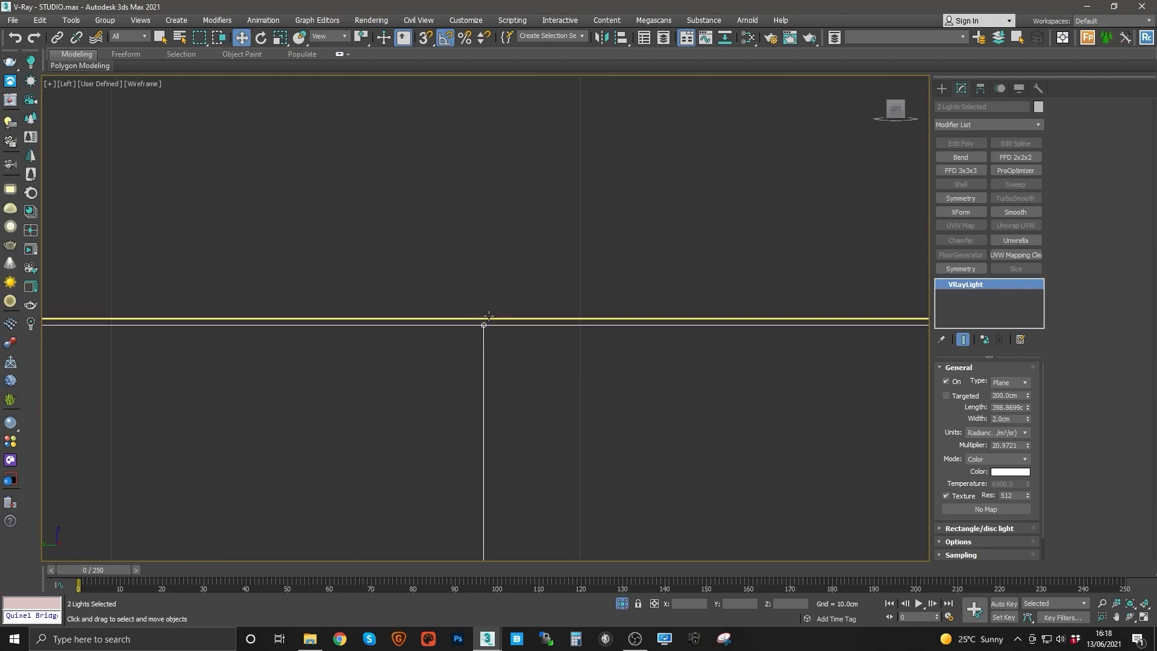
scroll(498, 329, up, 3)
scroll(500, 342, down, 3)
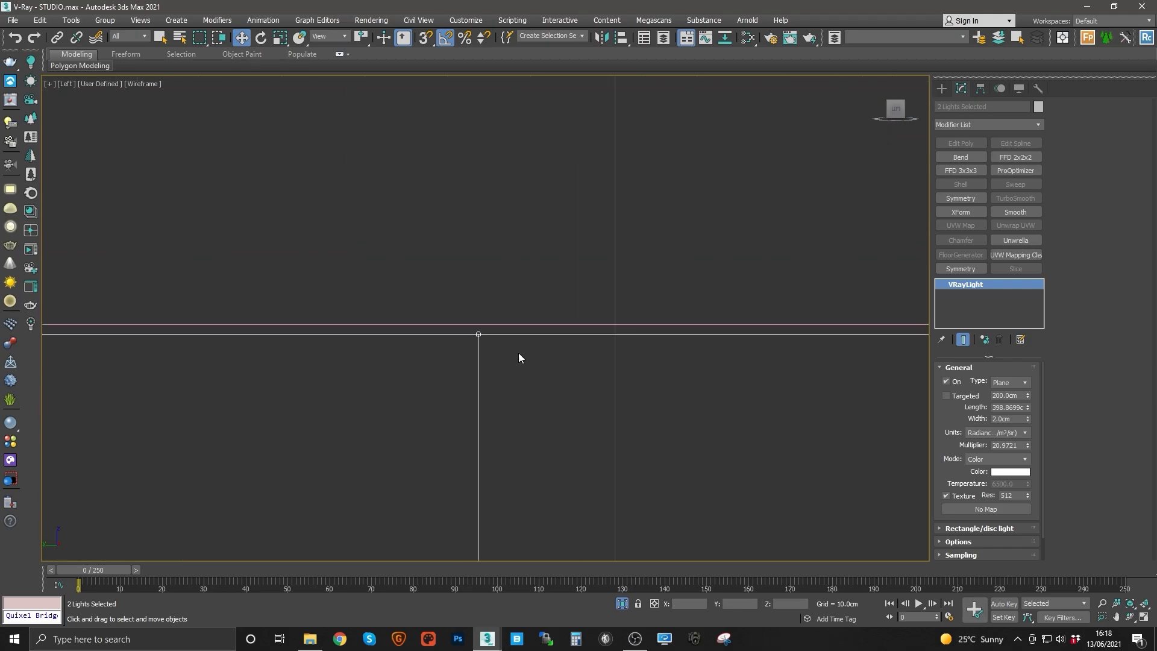
middle_drag(642, 481, 519, 424)
Step: Group the two cove lights and fine-tune the group's height
click(105, 20)
click(108, 30)
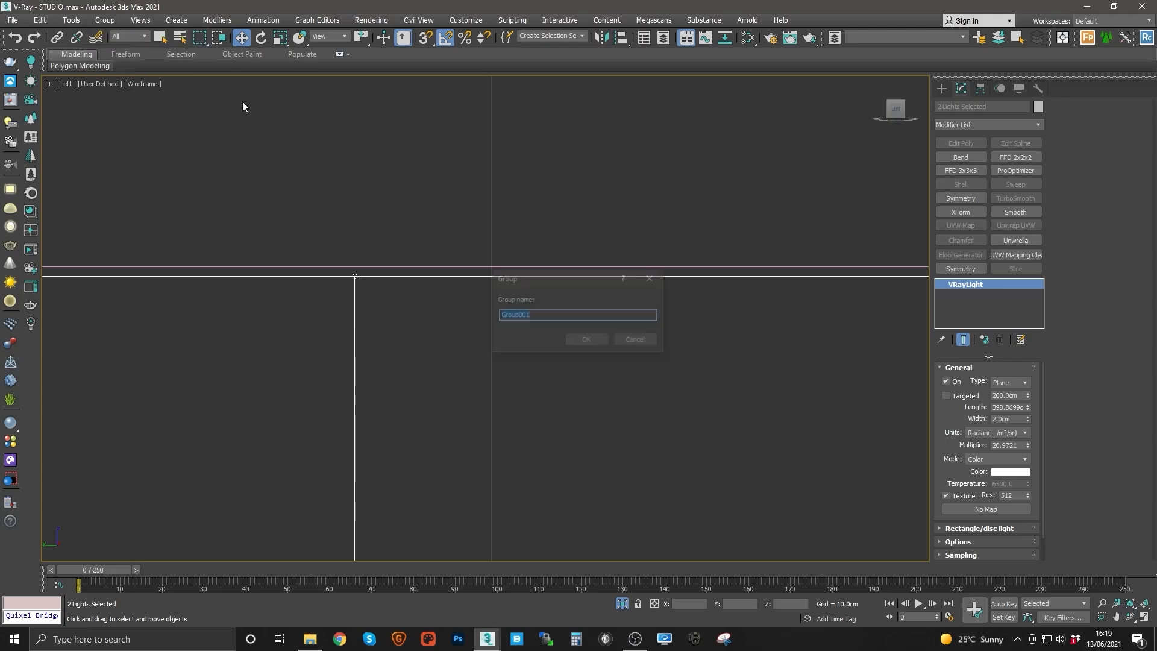
key(Return)
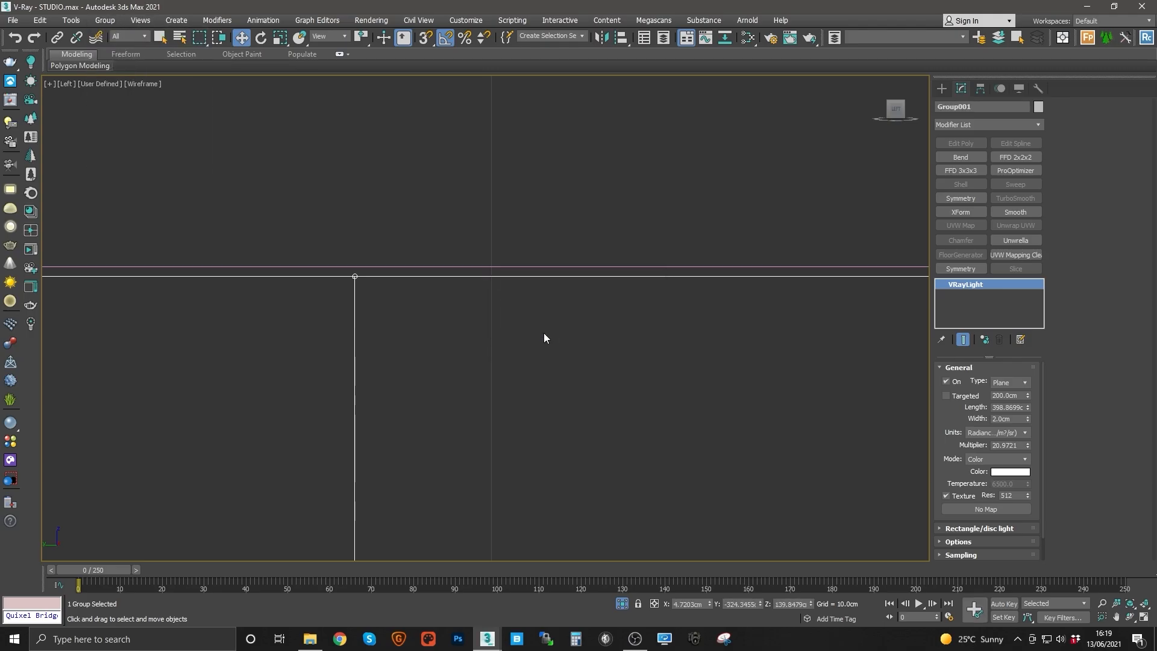
click(811, 602)
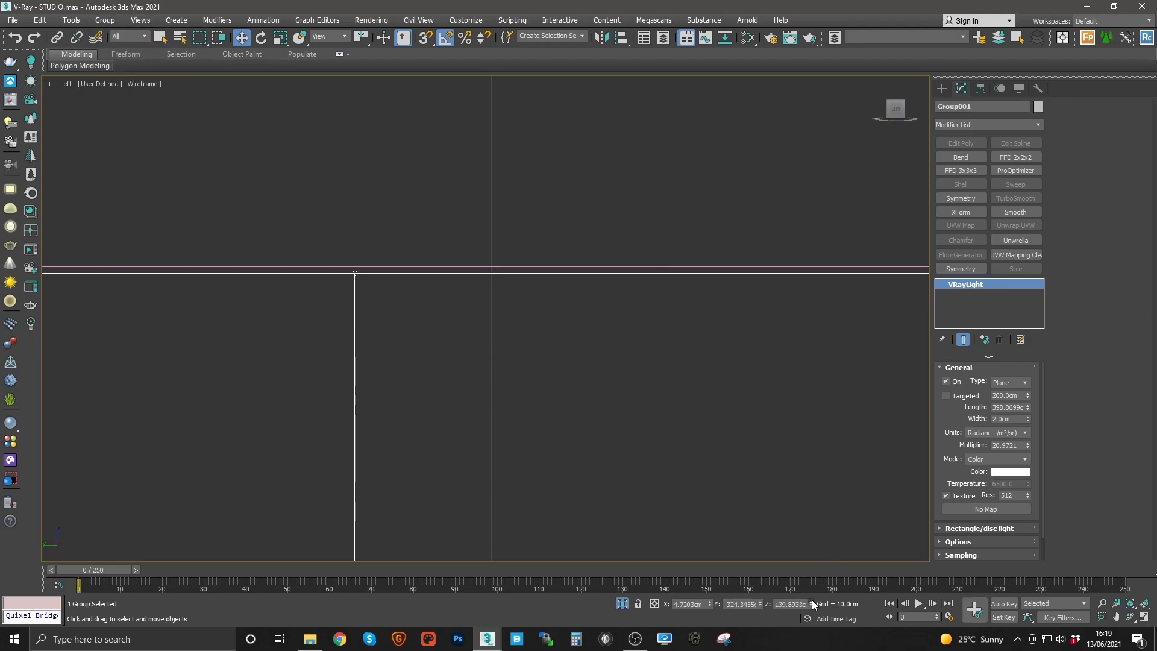
click(812, 602)
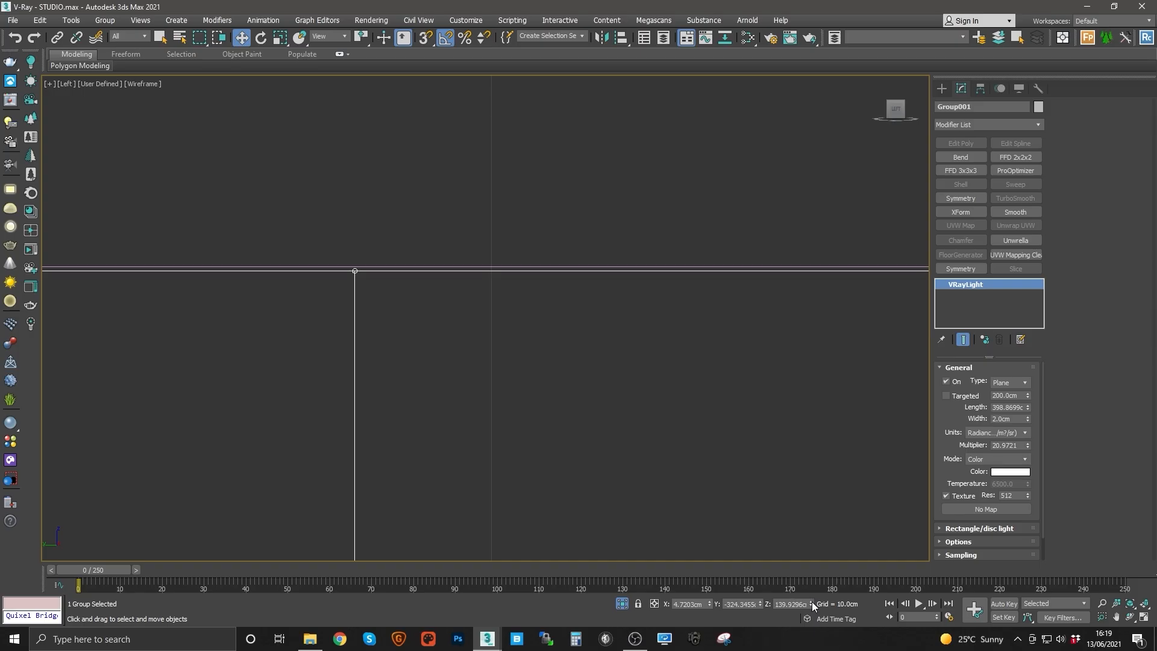
click(811, 602)
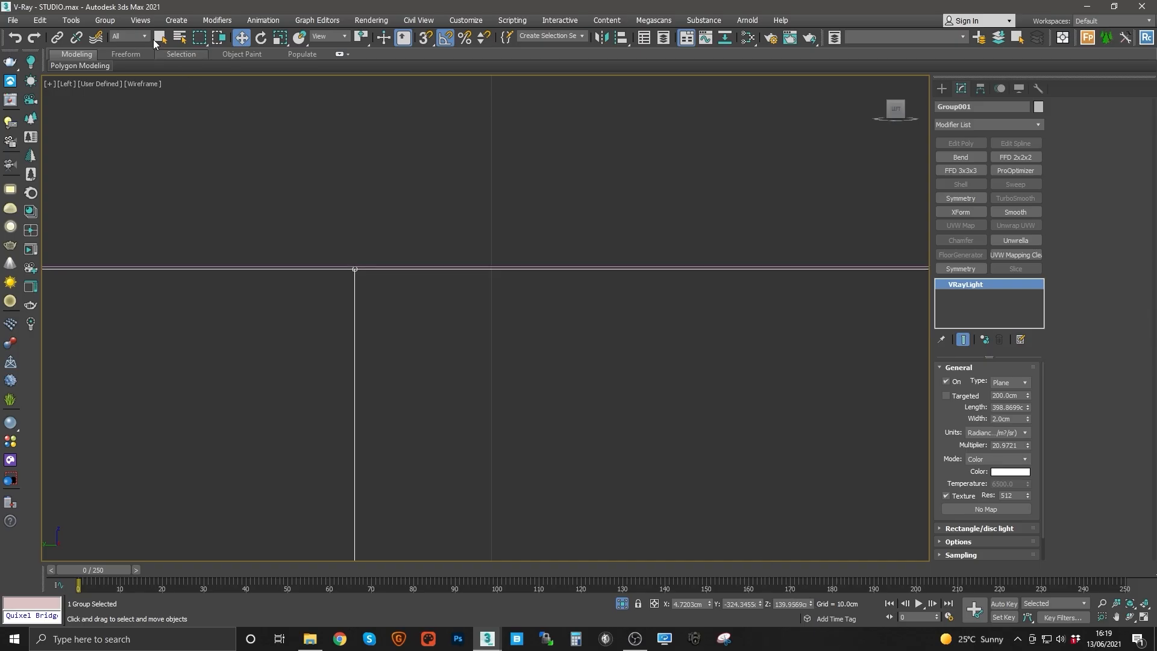
Step: Ungroup the lights and inspect them against the cove in the perspective view
click(111, 20)
click(121, 57)
middle_drag(363, 229, 583, 265)
key(p)
click(465, 259)
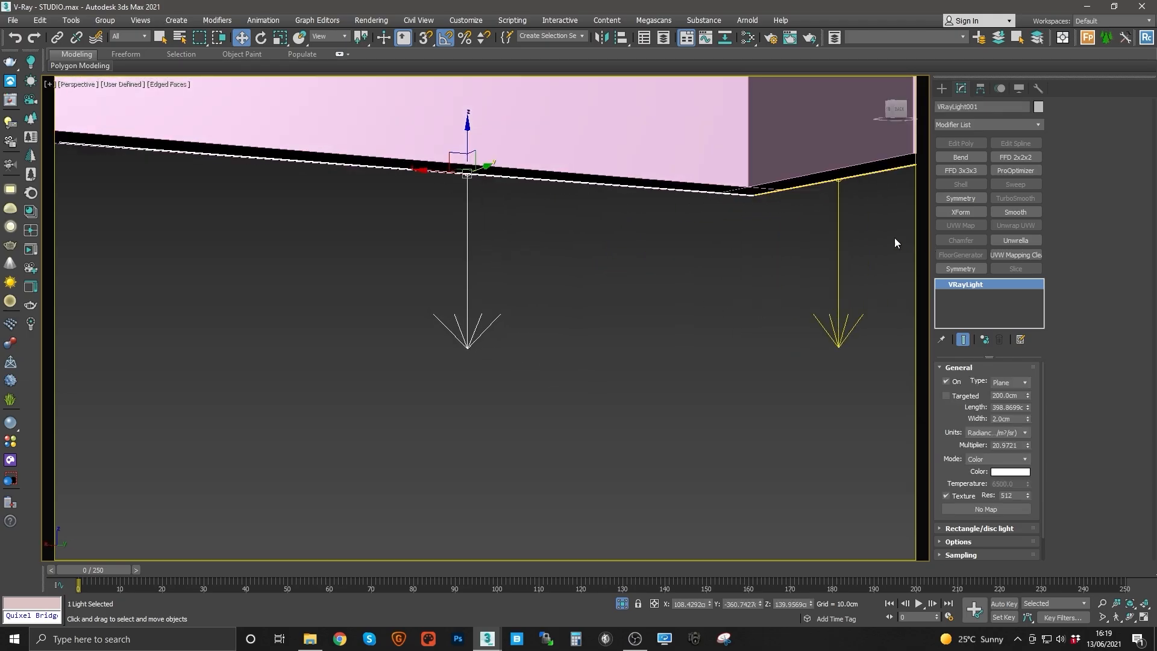
drag(362, 310, 362, 312)
alt+middle_drag(638, 210, 830, 168)
alt+middle_drag(497, 192, 602, 187)
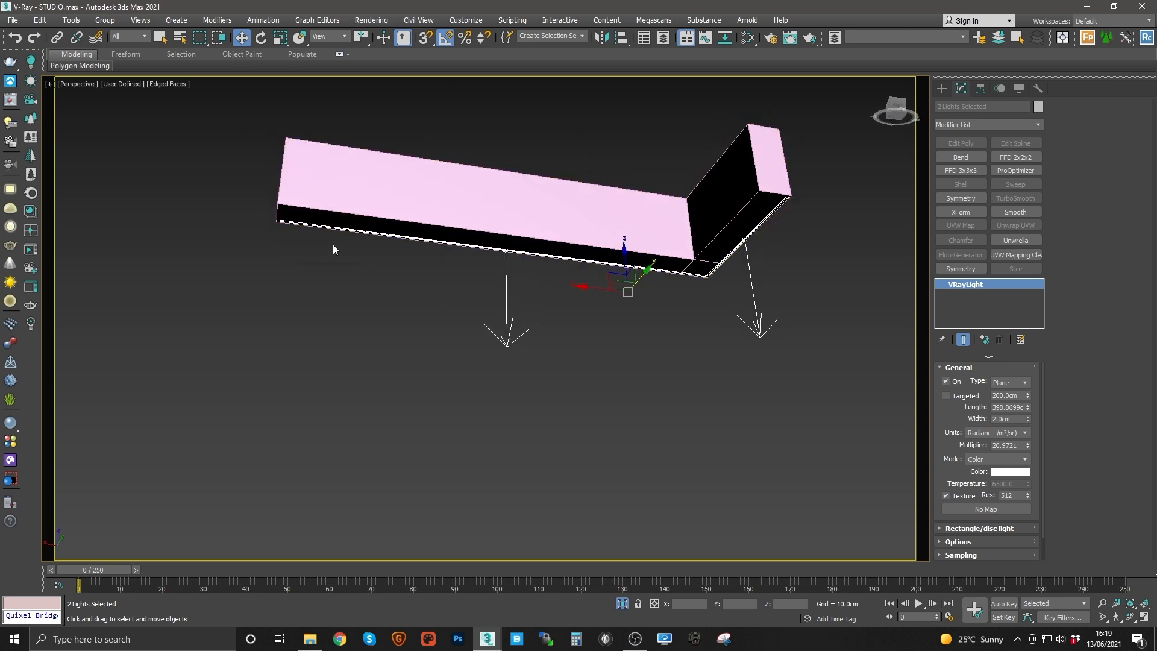
alt+middle_drag(581, 215, 618, 253)
scroll(675, 266, up, 3)
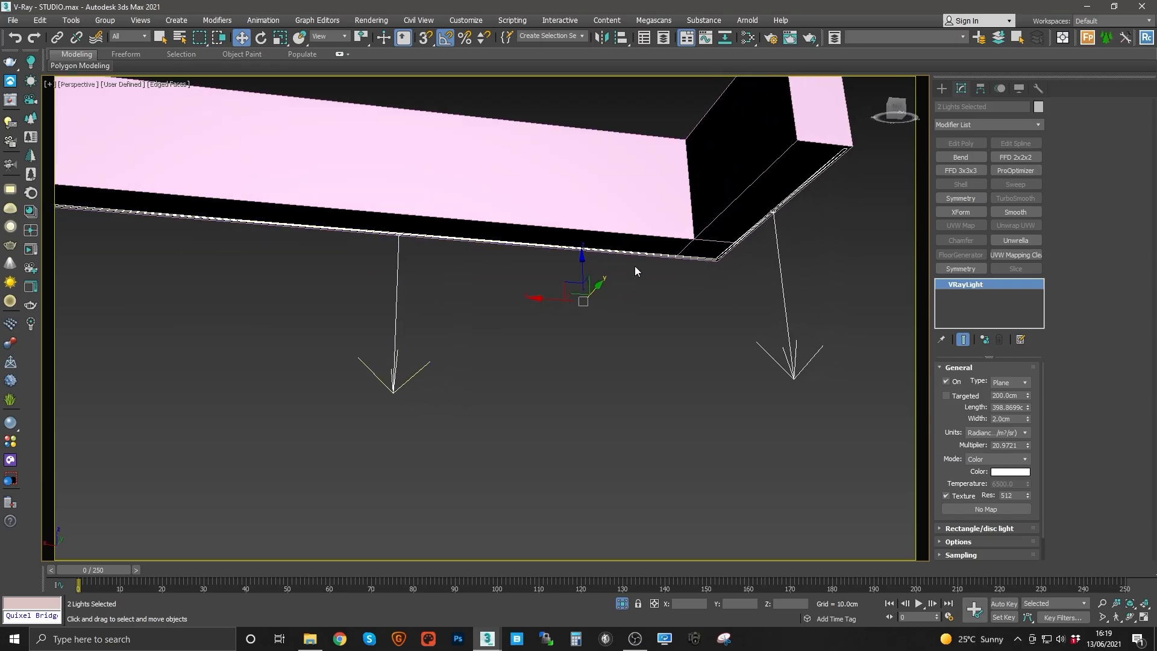
alt+middle_drag(774, 292, 764, 302)
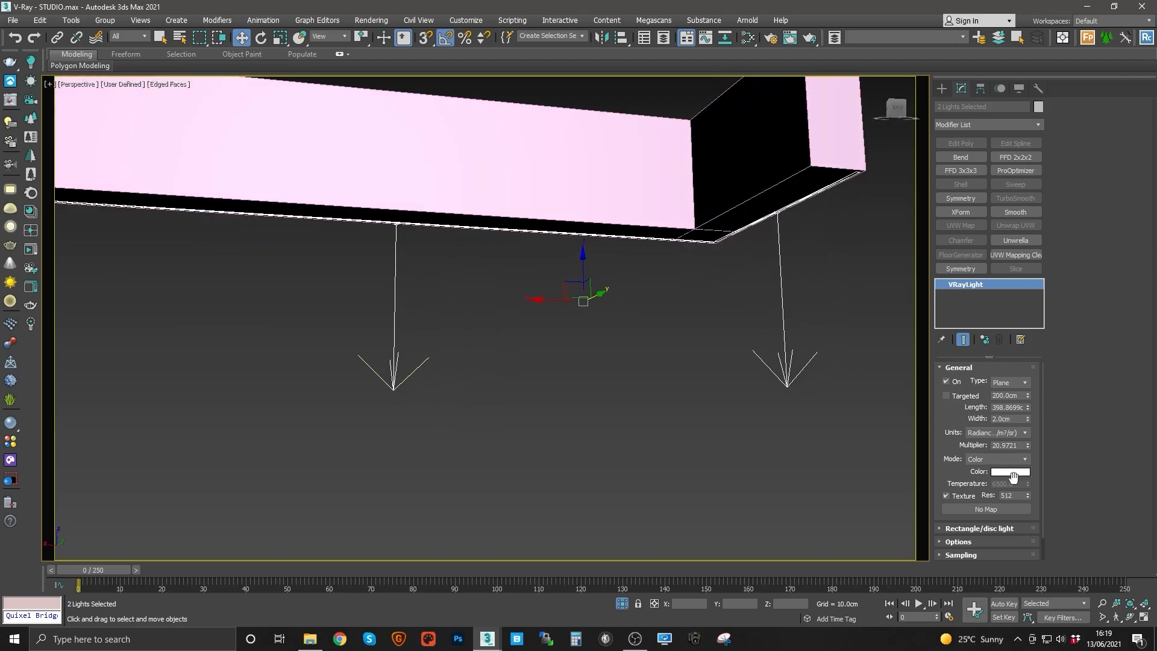
Step: Examine the lights' options and the apartment floor plan from the top view
click(960, 542)
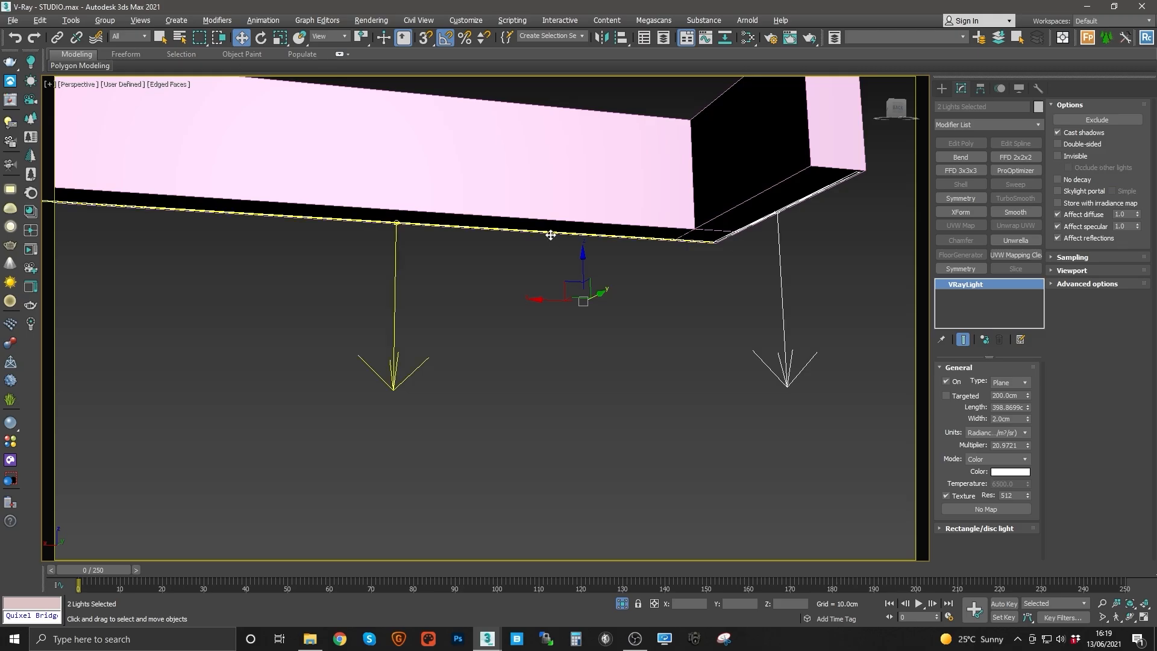
alt+middle_drag(550, 235, 566, 232)
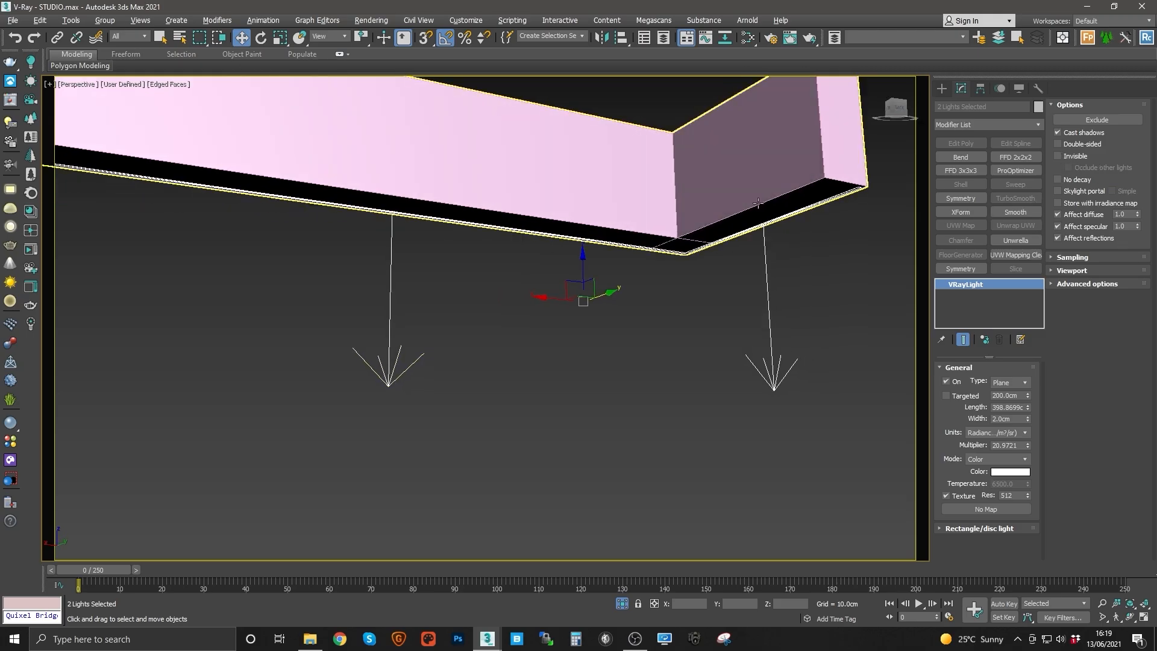
alt+middle_drag(429, 250, 435, 266)
alt+middle_drag(592, 247, 513, 176)
key(alt+q)
scroll(565, 233, down, 3)
alt+middle_drag(565, 234, 578, 181)
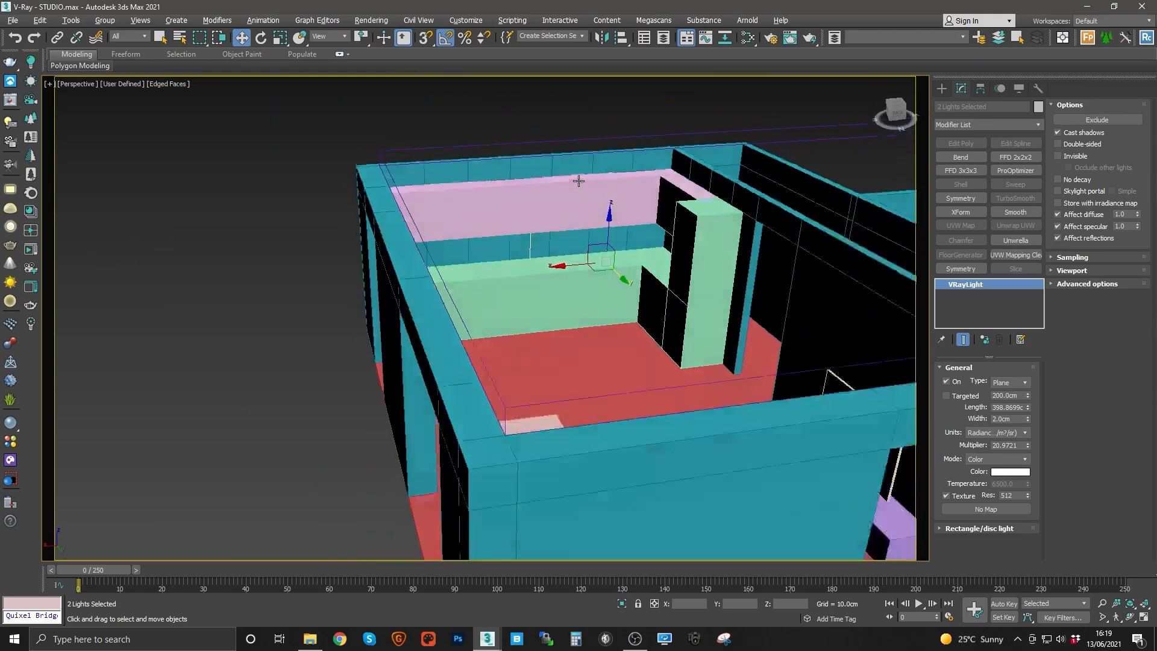
scroll(613, 232, up, 5)
alt+middle_drag(612, 233, 589, 296)
scroll(620, 209, down, 3)
scroll(590, 295, down, 6)
key(t)
key(z)
middle_drag(511, 286, 519, 269)
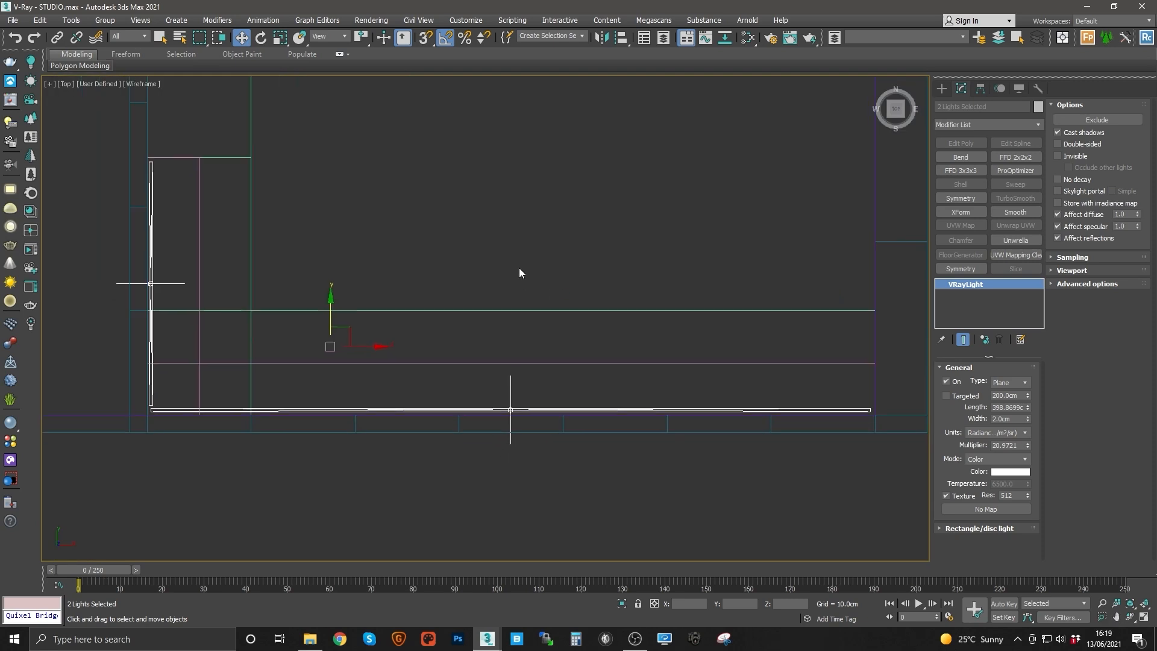
scroll(518, 270, down, 4)
middle_drag(628, 300, 519, 486)
scroll(566, 384, down, 3)
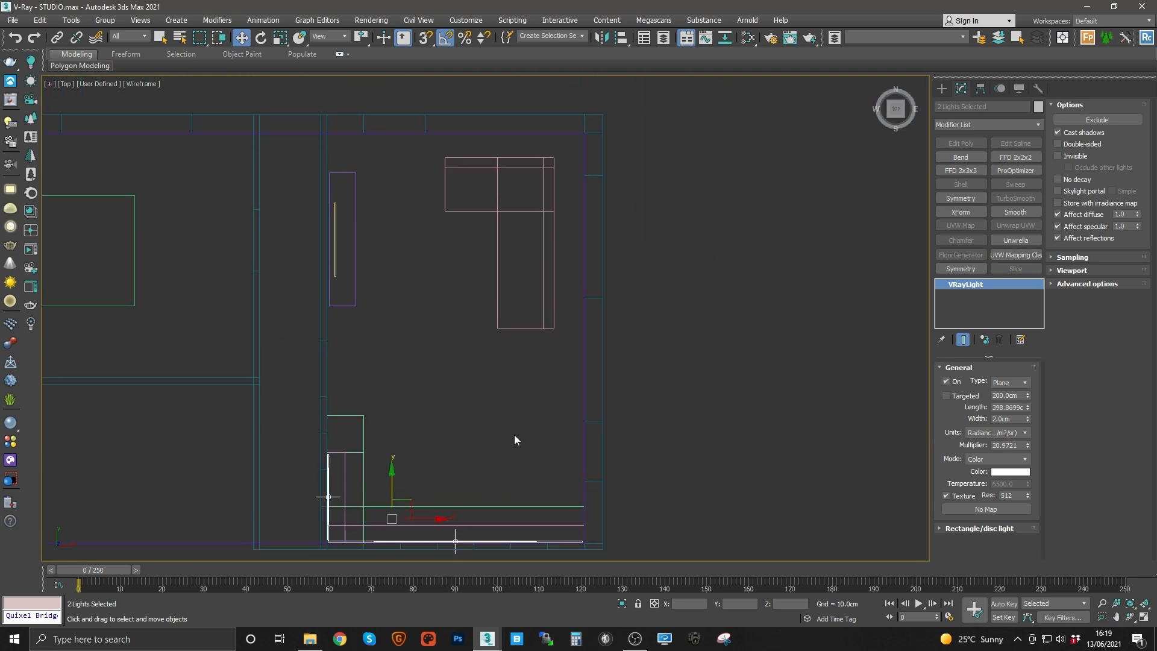
middle_drag(430, 356, 509, 402)
middle_drag(573, 463, 531, 407)
middle_drag(459, 217, 485, 310)
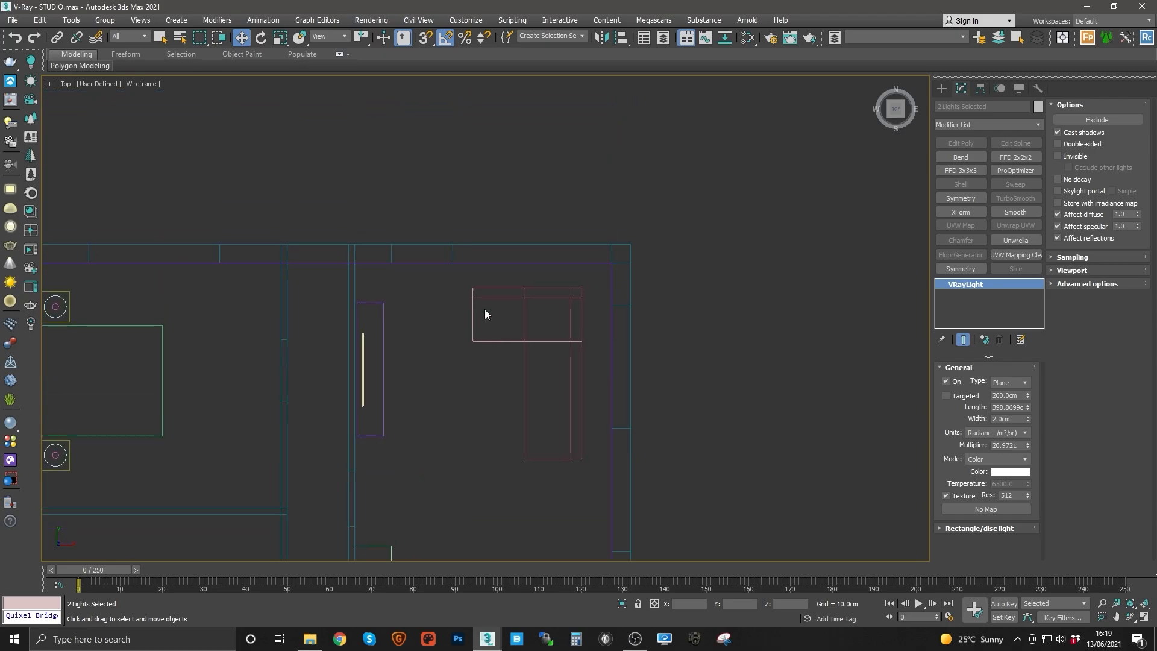
scroll(488, 314, down, 3)
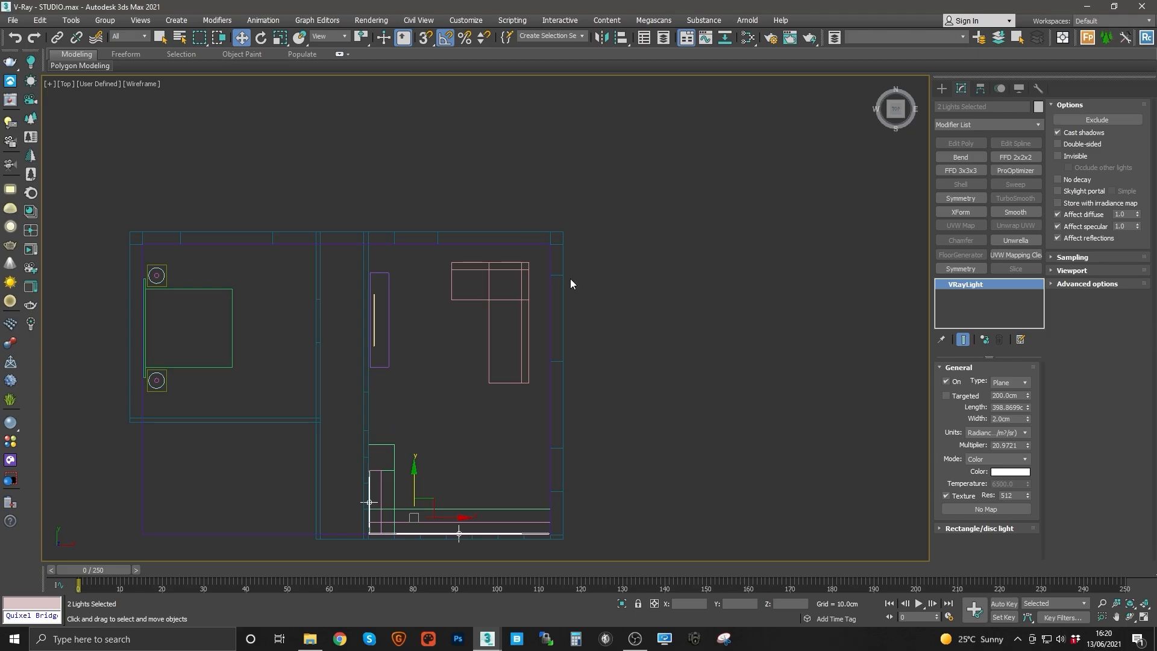
middle_drag(486, 271, 555, 259)
middle_drag(536, 381, 516, 330)
scroll(516, 330, up, 2)
scroll(515, 330, up, 2)
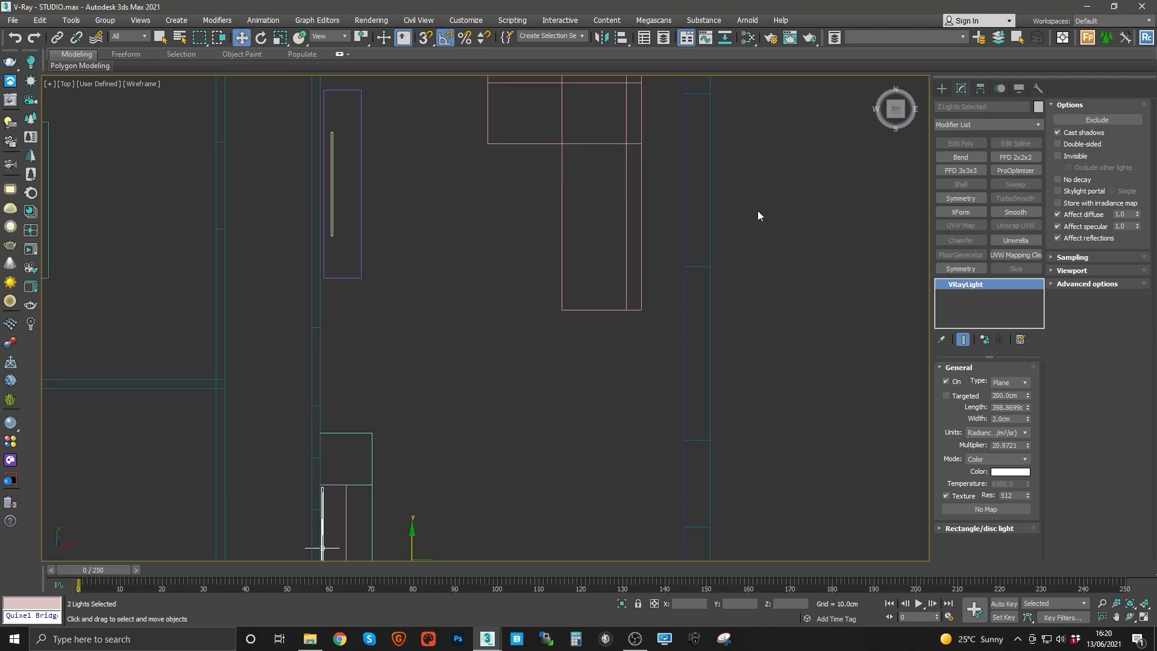
middle_drag(427, 246, 441, 170)
middle_drag(465, 399, 410, 279)
scroll(428, 390, up, 2)
Step: Create a new VRay light in the living area and change its type to Disc
click(11, 191)
drag(488, 355, 498, 369)
right_click(498, 369)
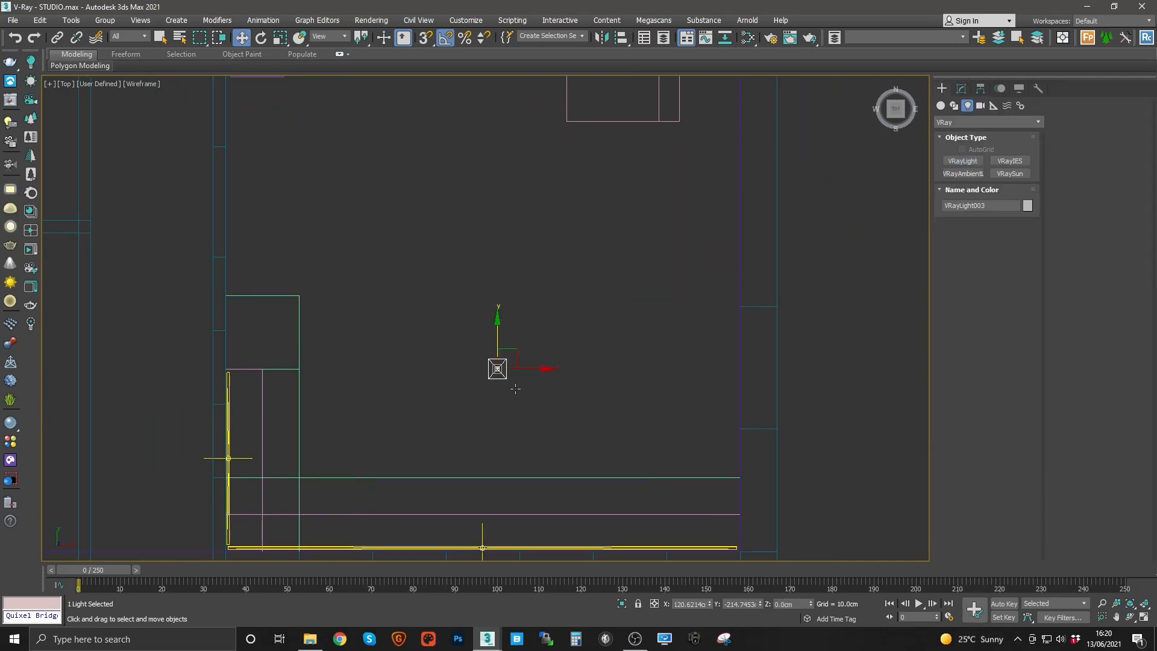
click(962, 89)
click(1010, 382)
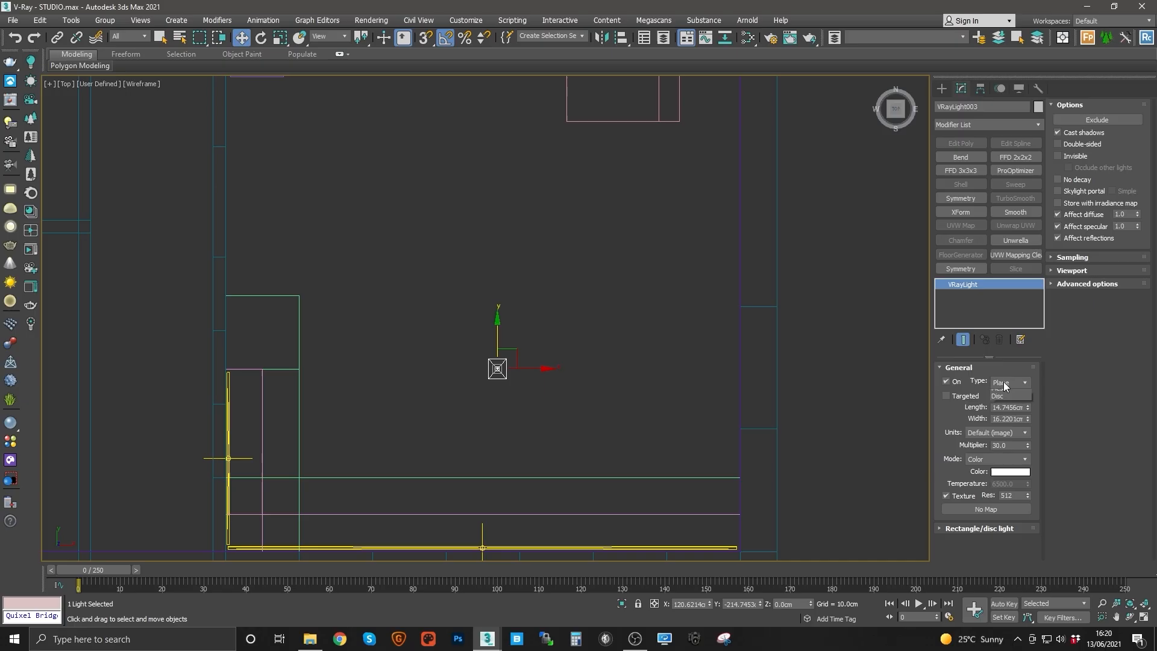
click(1000, 425)
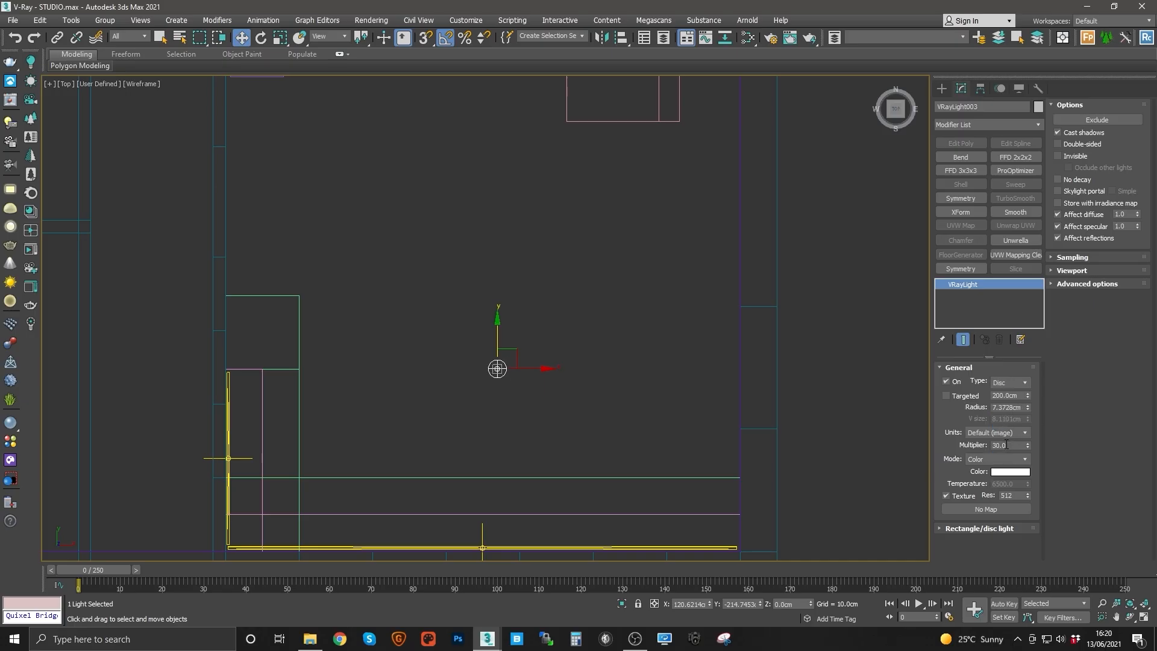
Step: Set the disc light's units to Radiant power (W) and its radius to 4 cm, and reposition it
click(997, 432)
click(994, 467)
middle_drag(589, 358, 616, 360)
double_click(1007, 410)
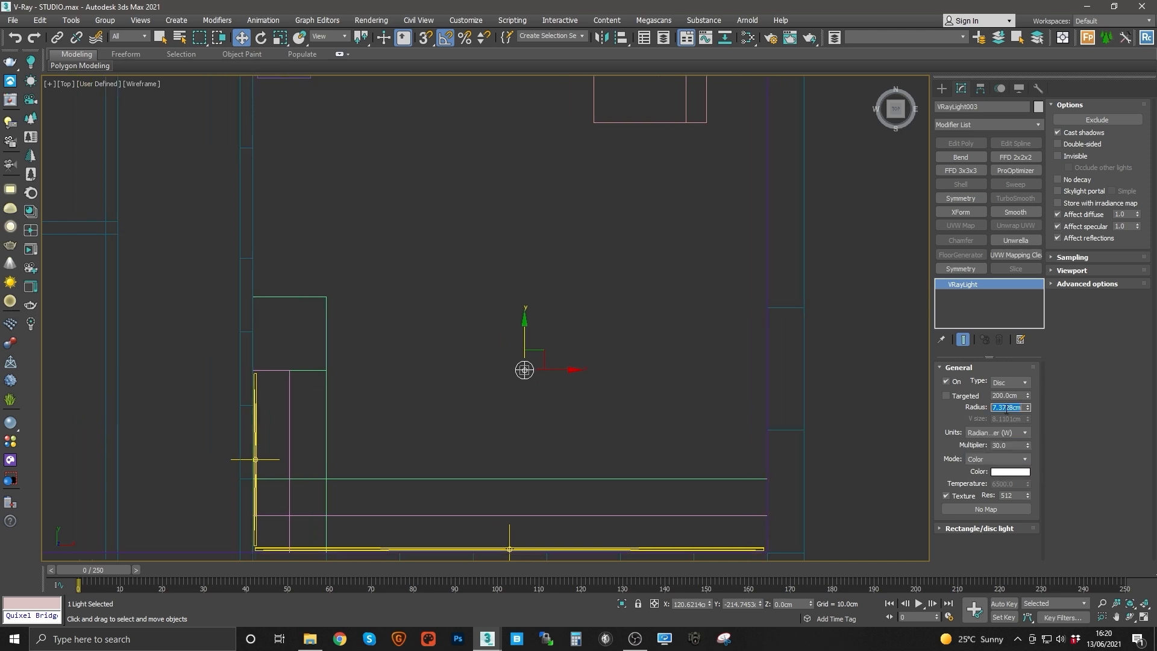
text(4)
key(Return)
middle_drag(560, 386, 627, 377)
scroll(595, 365, up, 6)
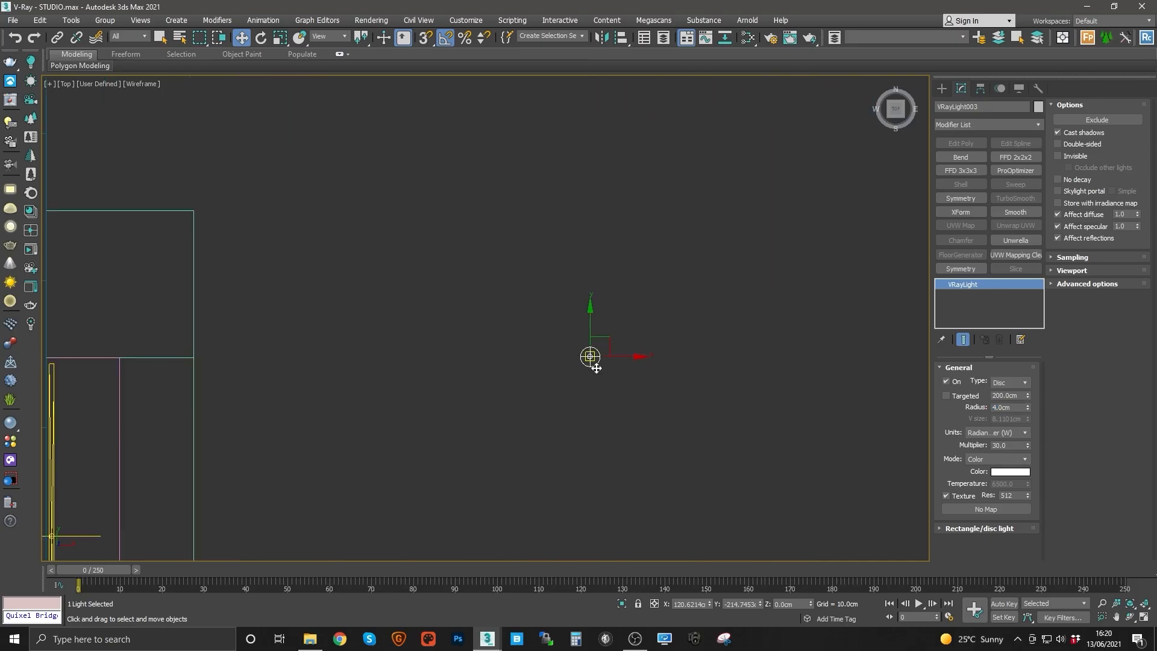
Step: Try setting the disc light's height from the front view
scroll(595, 366, down, 6)
drag(602, 353, 535, 294)
key(f)
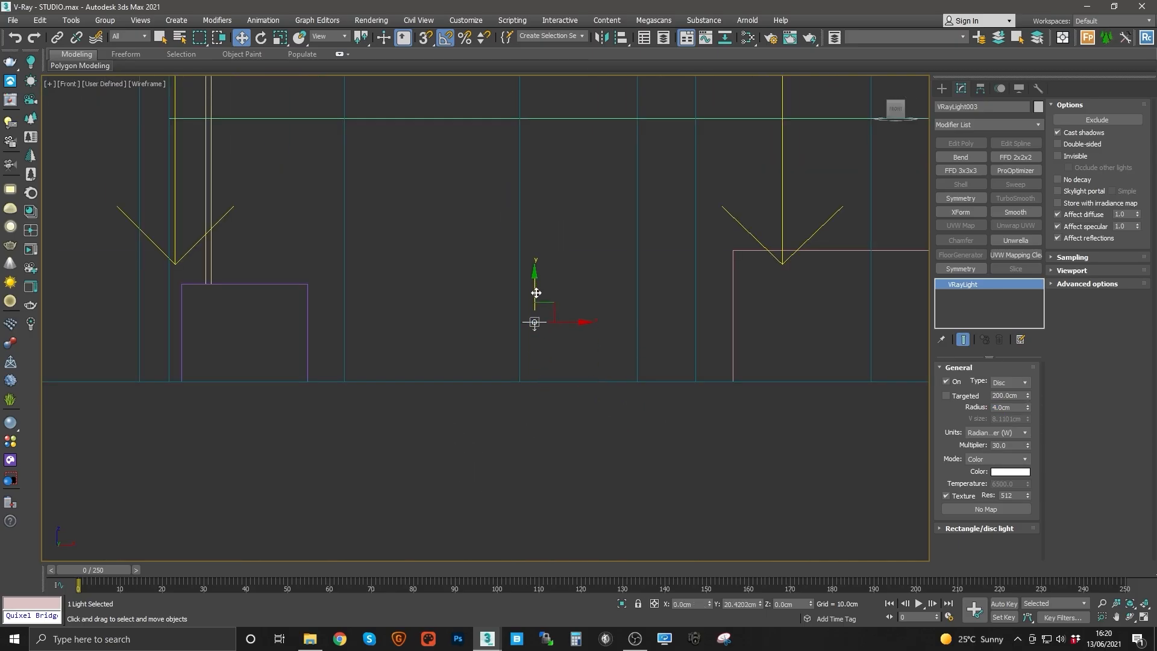
double_click(790, 603)
text(2439)
key(Return)
middle_drag(548, 278, 589, 568)
key(z)
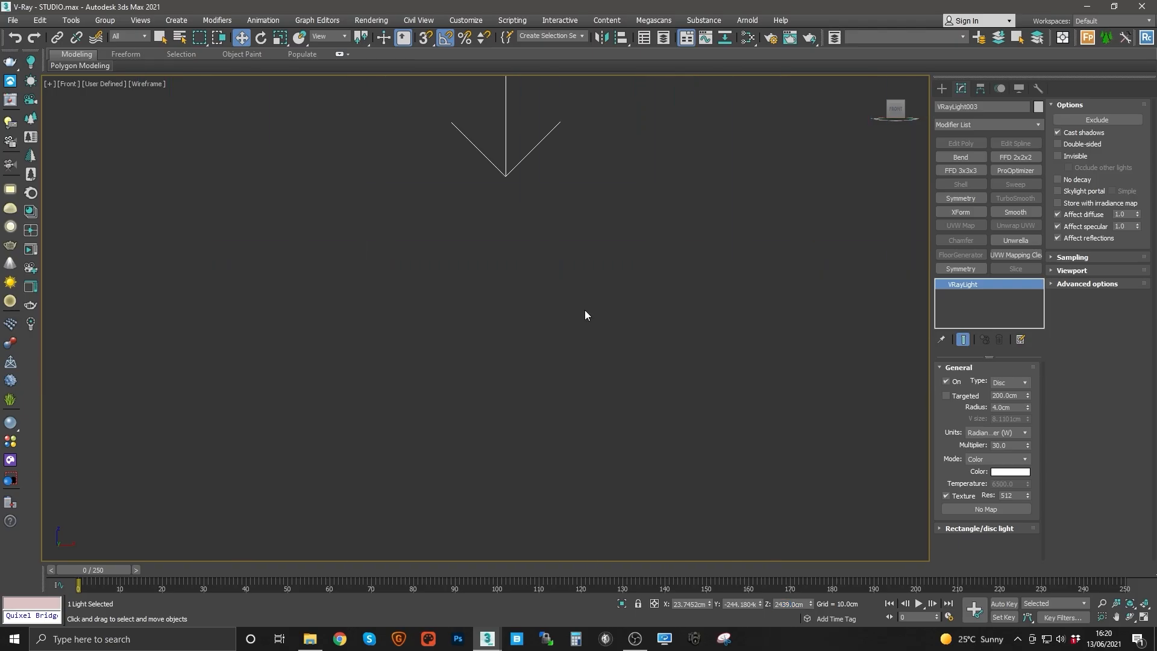
middle_drag(585, 310, 622, 487)
scroll(595, 426, down, 6)
scroll(600, 440, down, 8)
middle_drag(612, 439, 584, 277)
scroll(558, 300, down, 8)
middle_drag(598, 360, 566, 284)
scroll(565, 290, up, 3)
Step: Set the disc light's Z position to 239 cm, just under the ceiling
double_click(796, 603)
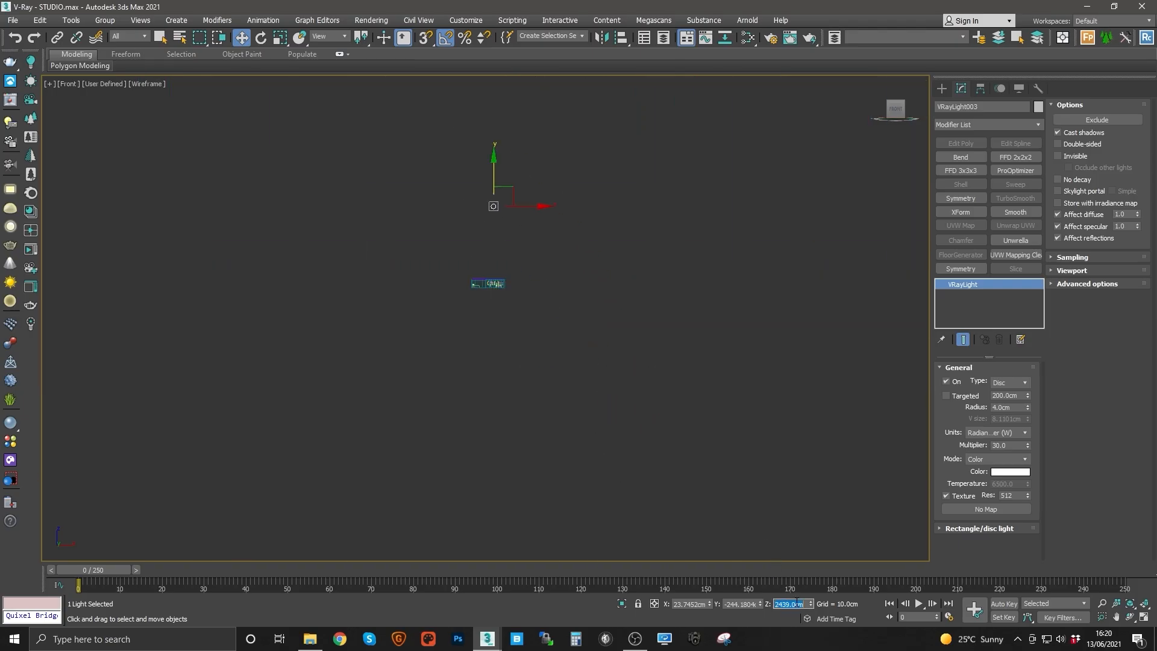
text(239)
key(Return)
scroll(486, 292, up, 6)
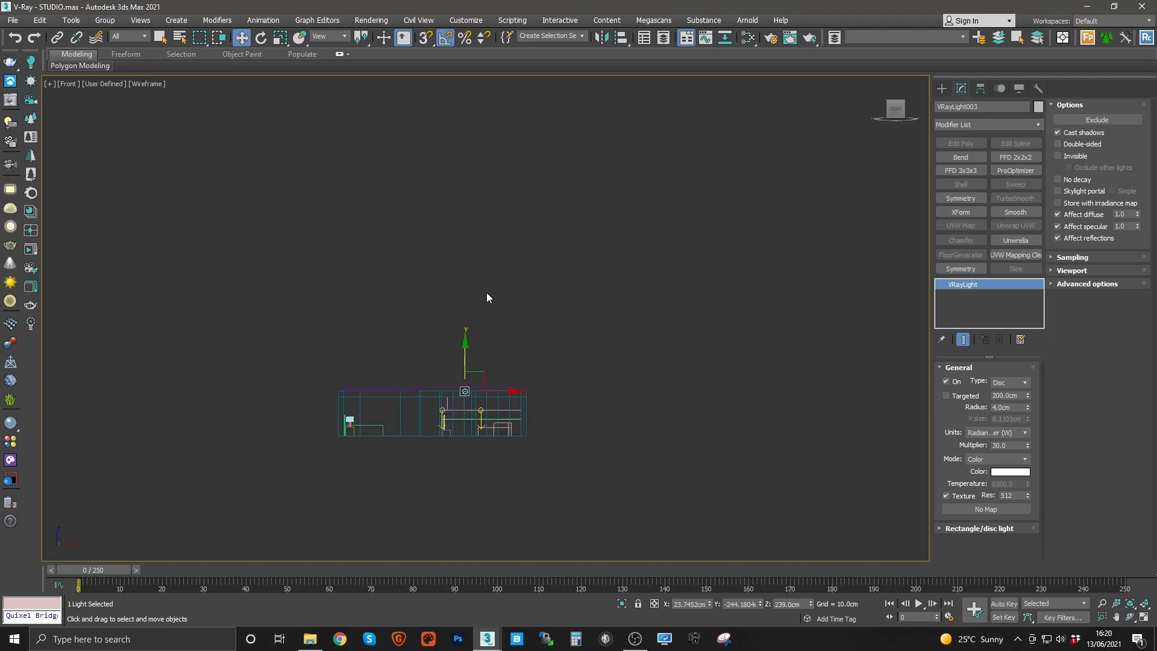
middle_drag(504, 469, 460, 250)
scroll(504, 274, down, 8)
scroll(509, 276, up, 6)
scroll(459, 250, down, 10)
scroll(197, 240, up, 8)
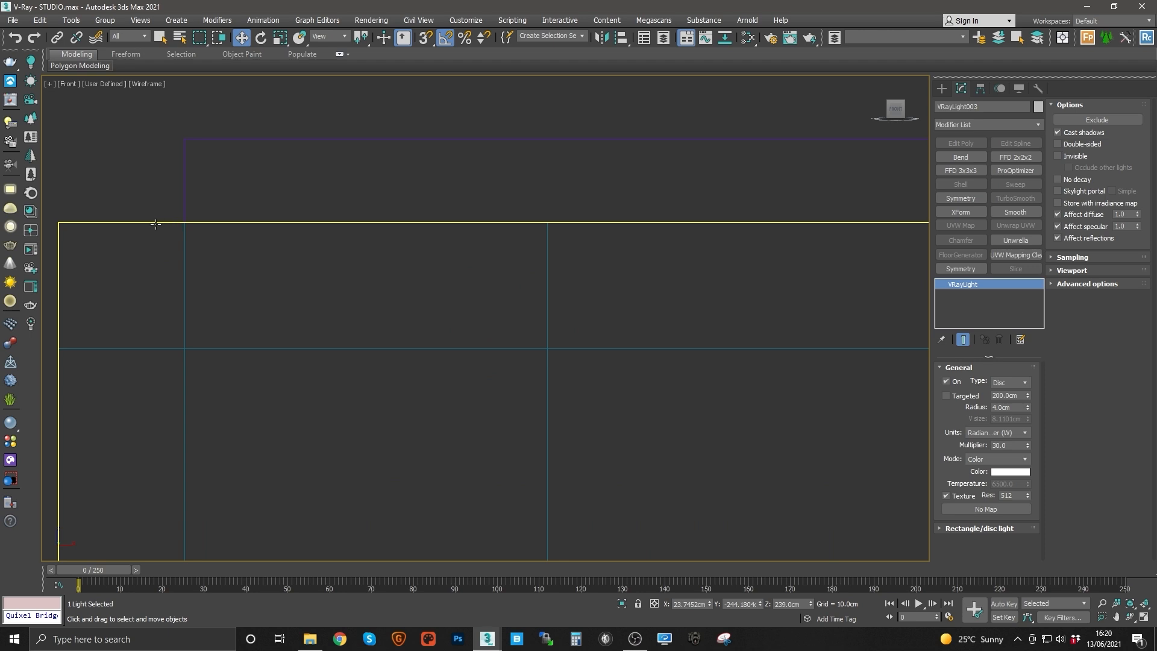
click(247, 138)
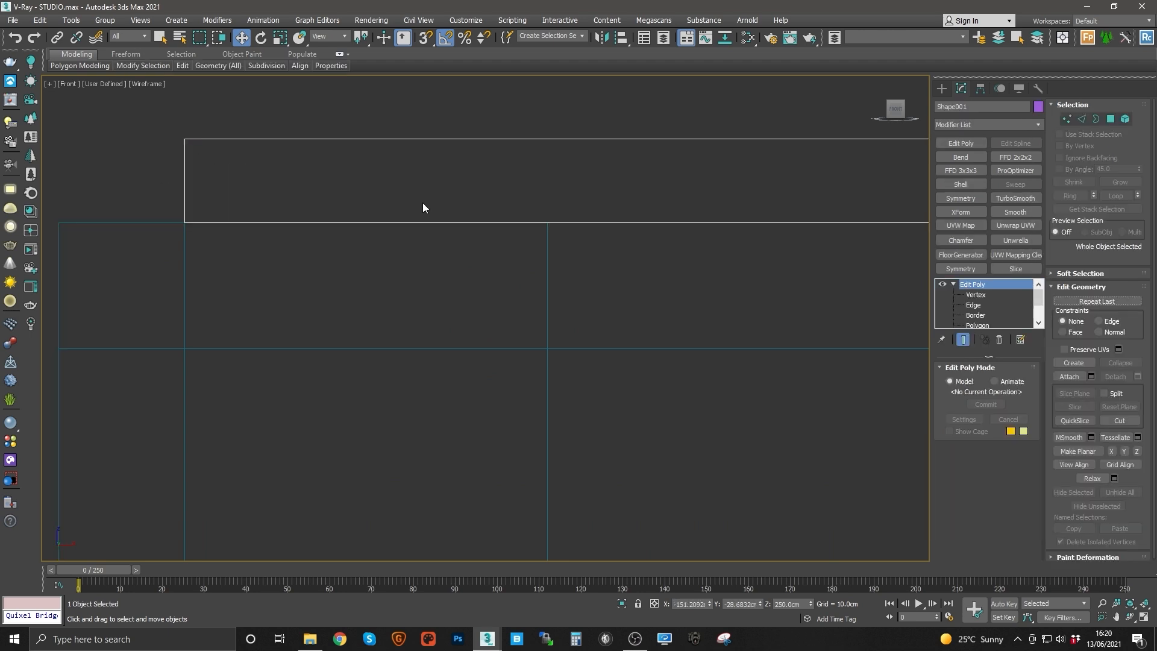
middle_drag(638, 217, 357, 244)
key(ctrl+z)
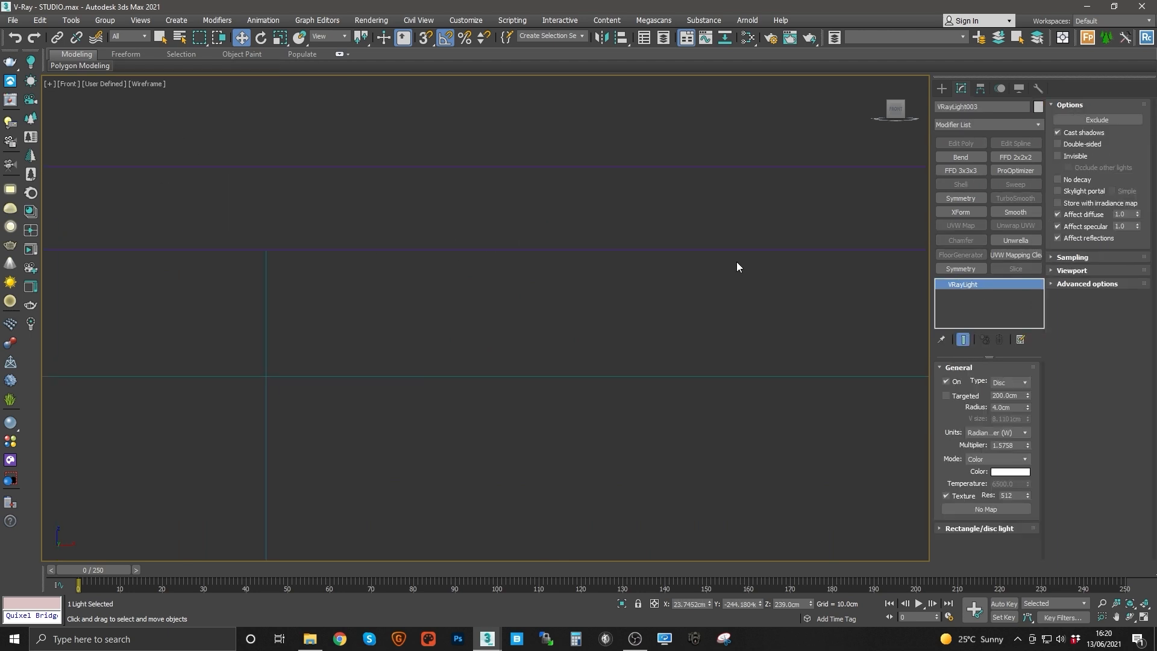
Step: Set the disc light's multiplier to 1.0
key(z)
middle_drag(449, 255, 488, 303)
scroll(488, 303, up, 3)
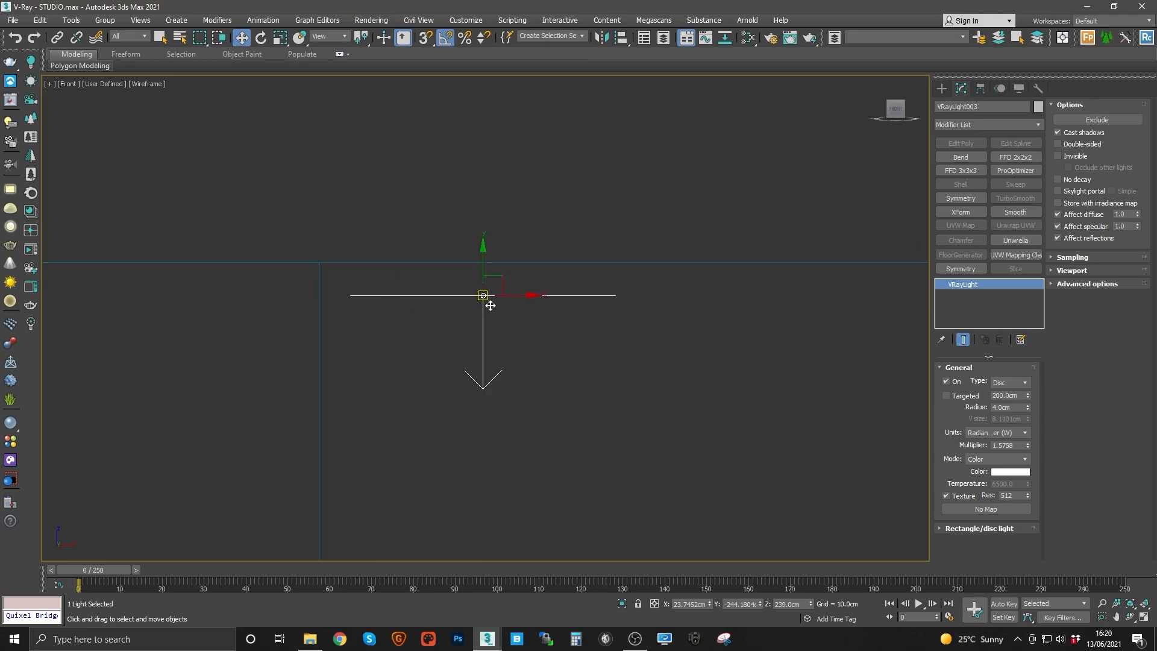
drag(479, 265, 478, 233)
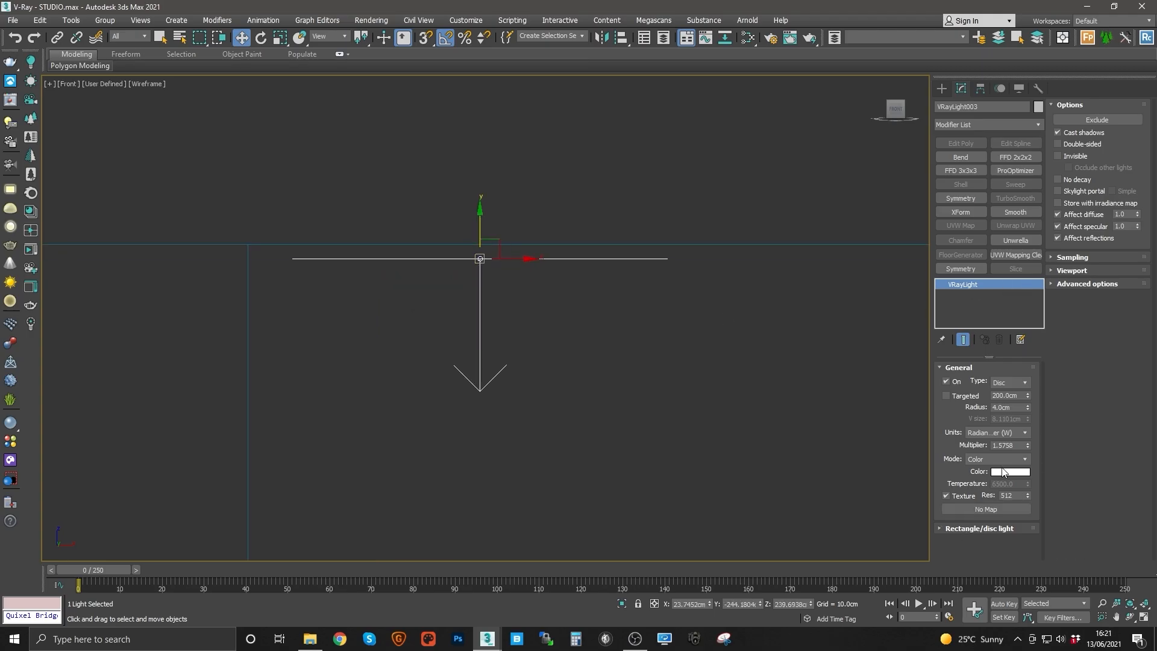
text(1.0)
middle_drag(534, 351, 571, 349)
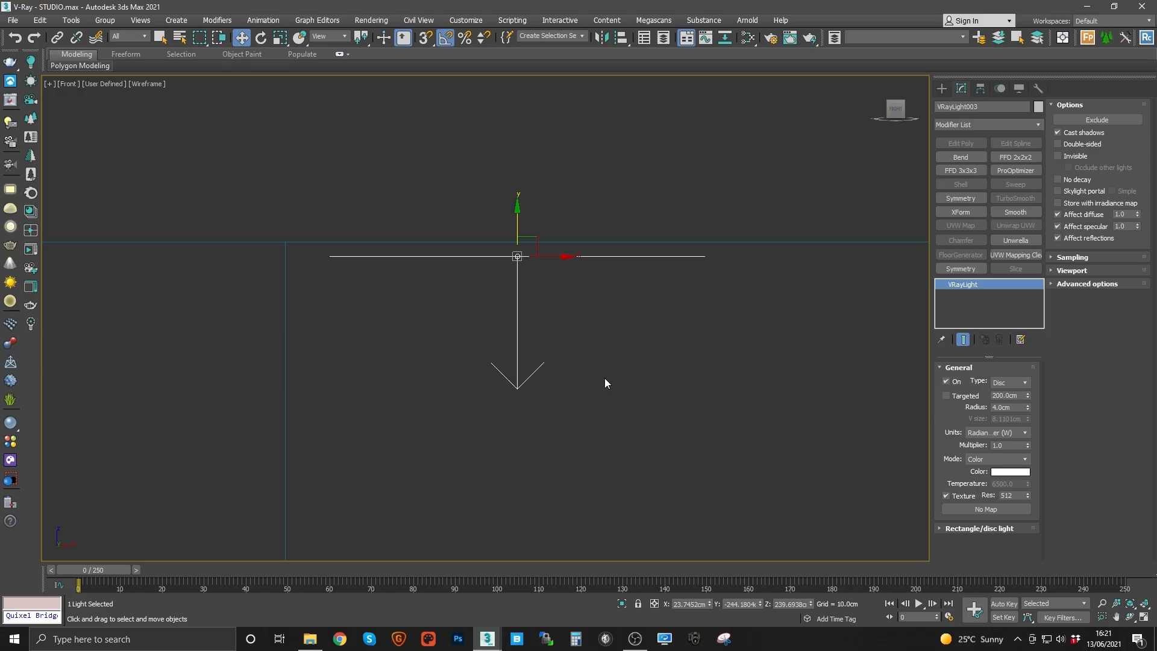
middle_drag(602, 363, 628, 337)
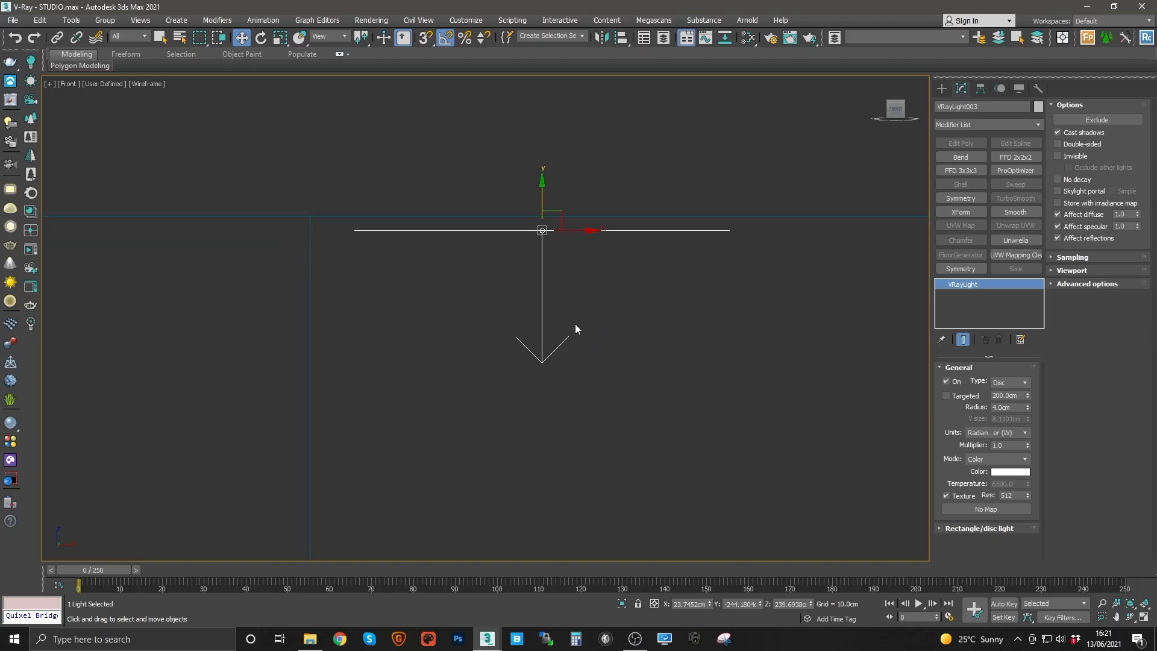
Step: Set the disc light's viewport preview option to Selected
click(975, 529)
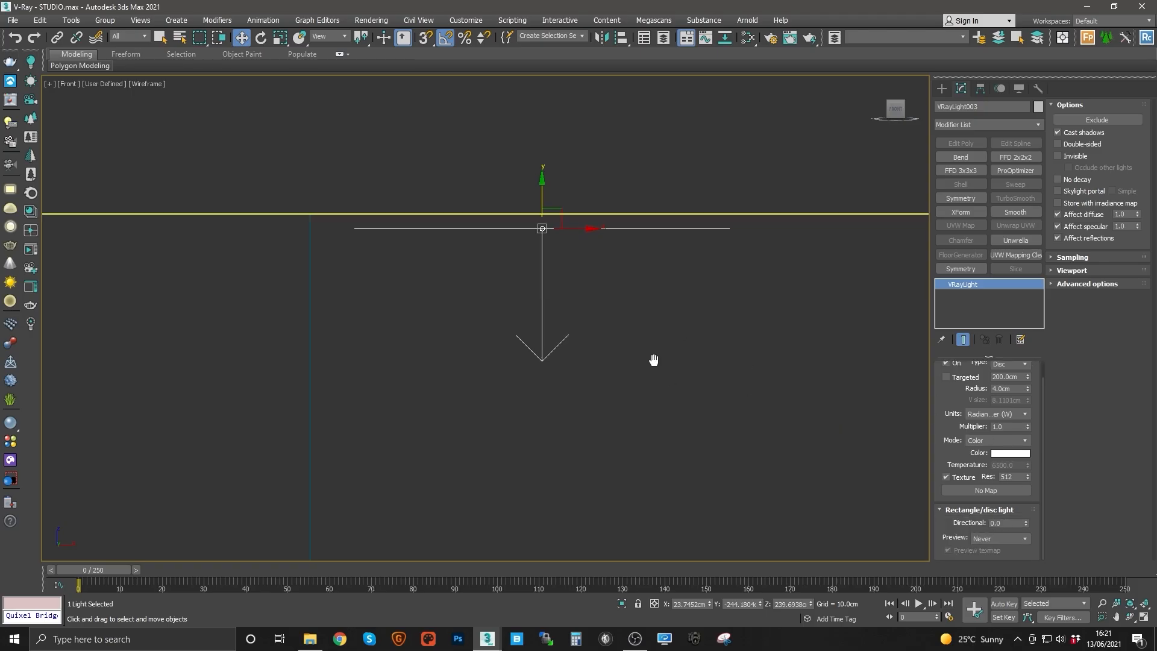
scroll(660, 341, down, 5)
click(984, 539)
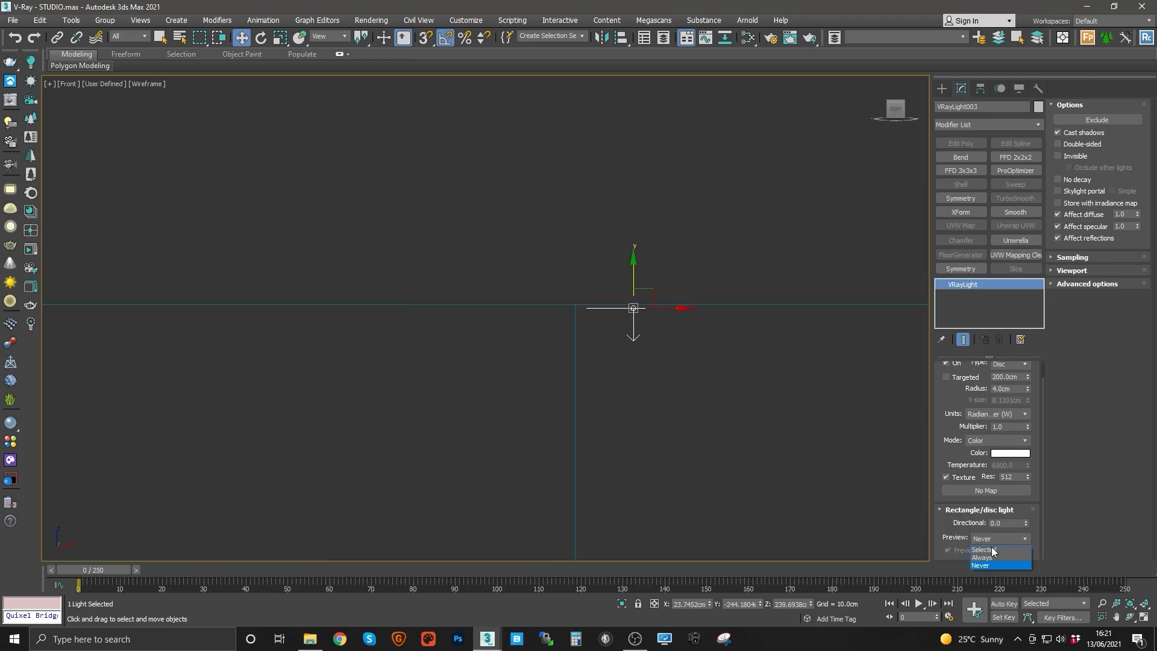
click(991, 550)
scroll(775, 405, up, 2)
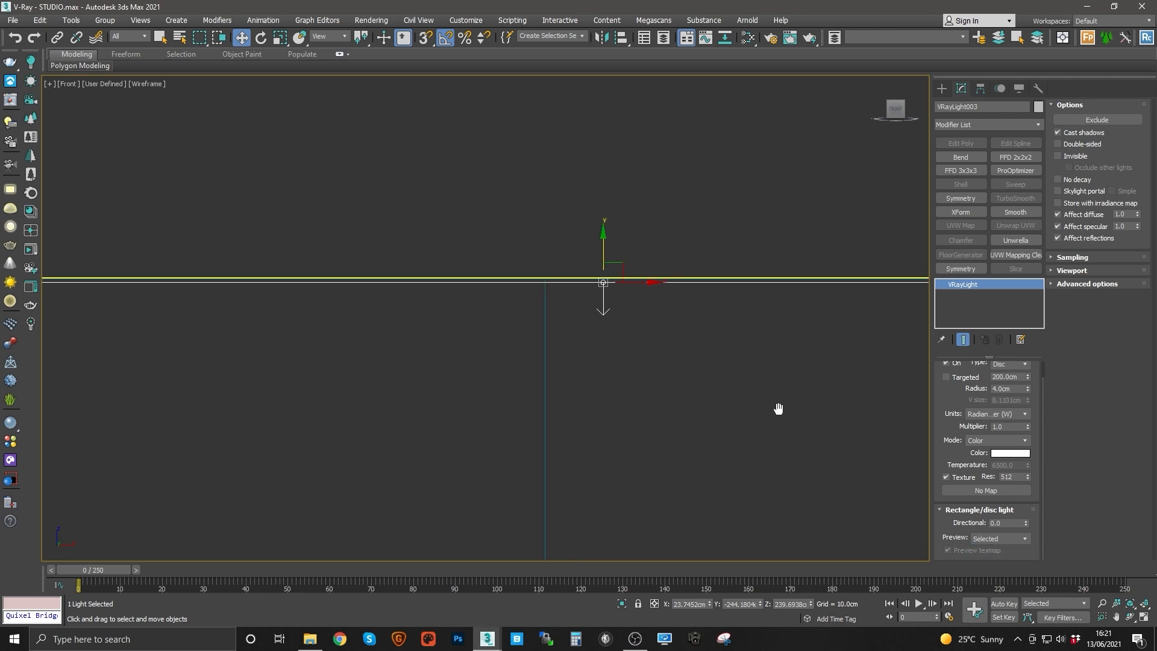
Step: Set the disc light's Directional value to 0.5
scroll(618, 297, down, 4)
scroll(616, 296, down, 4)
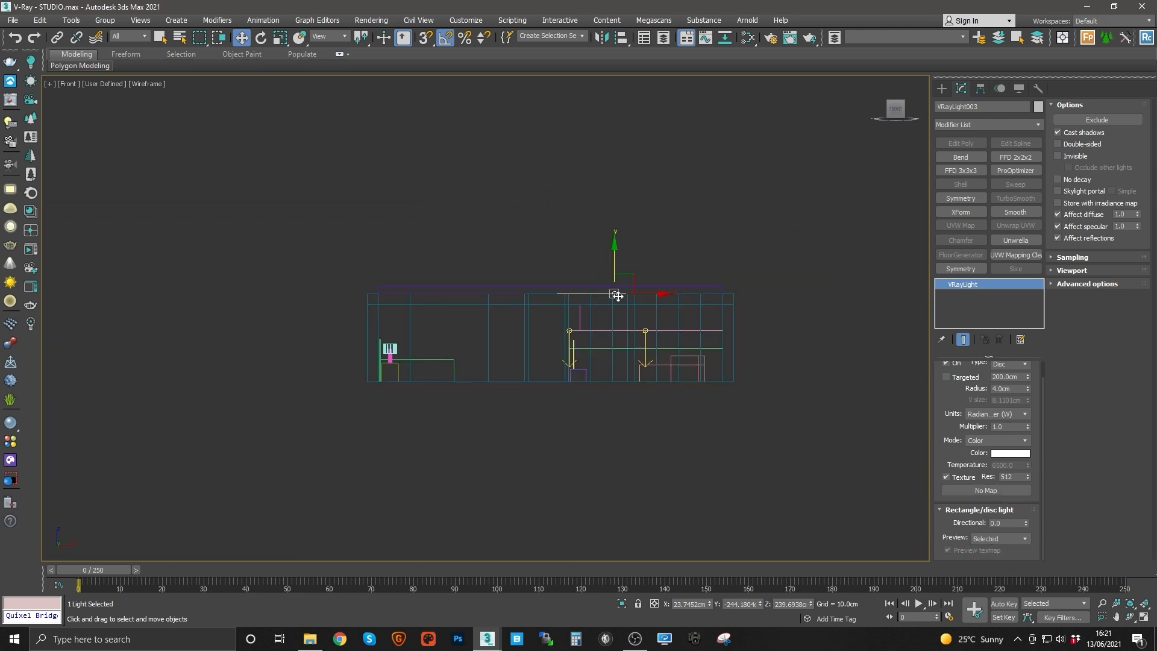
scroll(605, 296, up, 4)
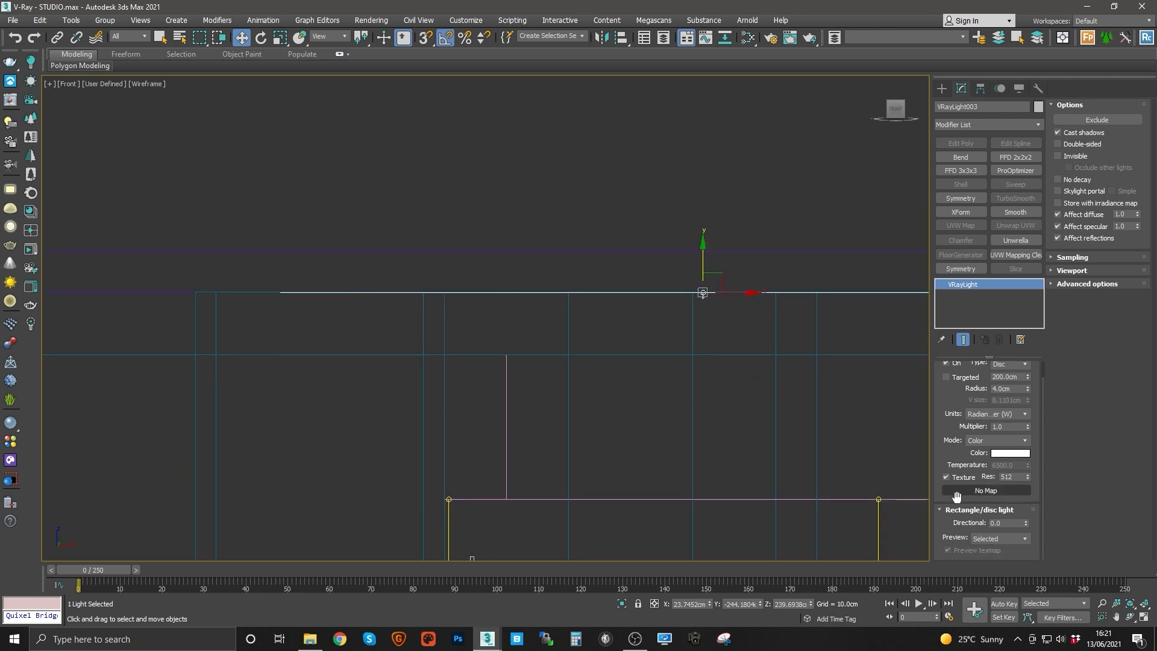
middle_drag(607, 281, 559, 273)
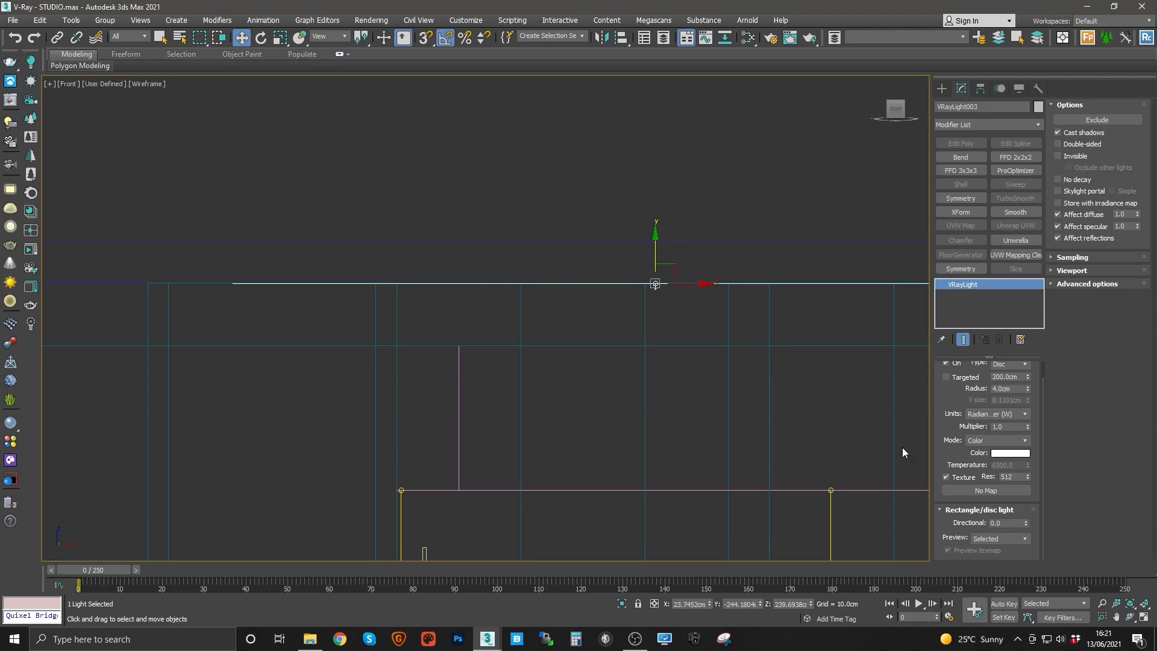
double_click(1006, 522)
key(Return)
scroll(540, 205, down, 4)
middle_drag(674, 405, 418, 338)
scroll(522, 309, up, 2)
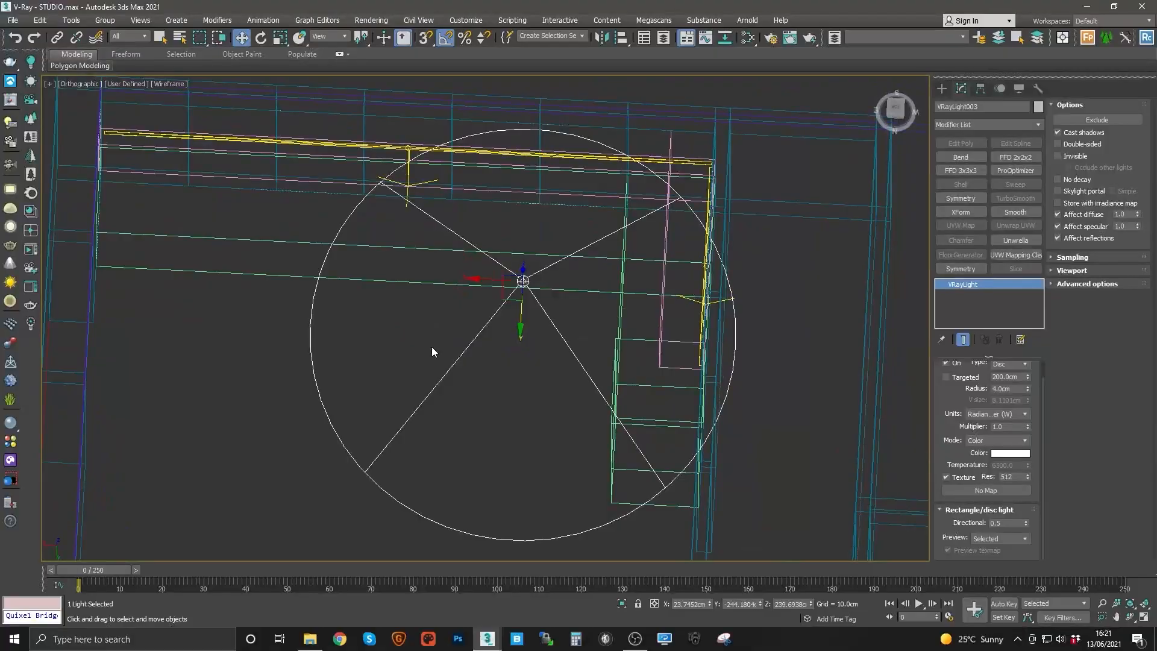
Step: In the top view, clone the disc light as 2 instances spaced in a row across the living area
key(t)
middle_drag(485, 363, 554, 324)
scroll(556, 324, down, 5)
middle_drag(579, 278, 494, 388)
scroll(497, 459, down, 2)
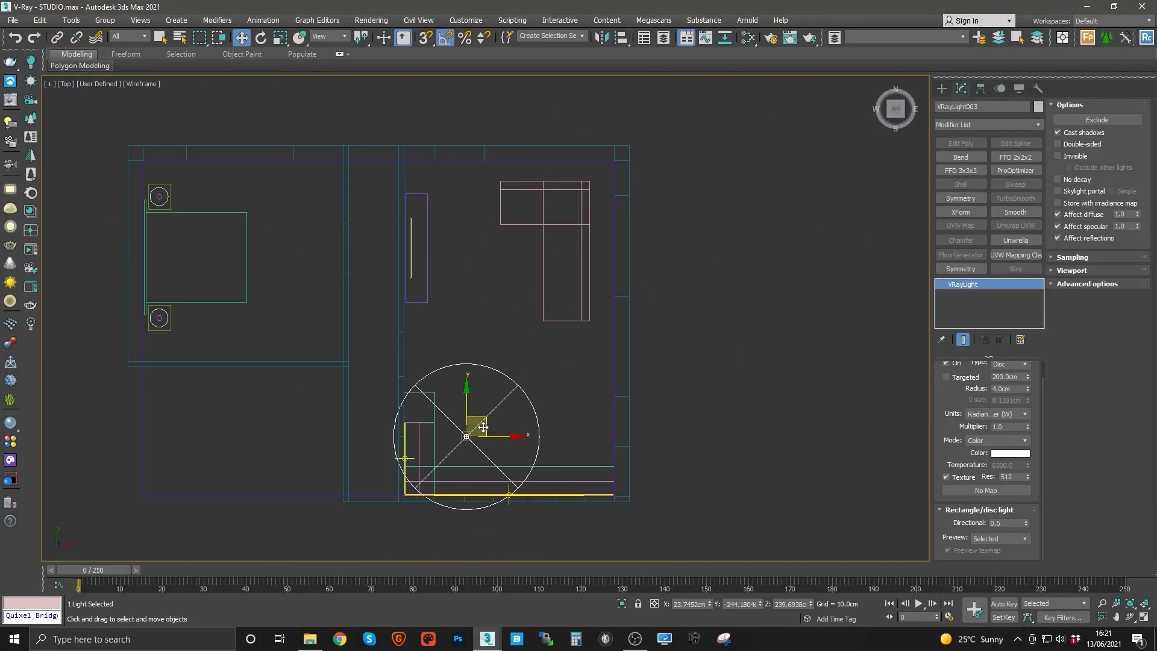
scroll(476, 398, up, 4)
mouse_move(481, 416)
mouse_down()
mouse_move(437, 456)
mouse_move(453, 450)
mouse_up()
middle_drag(468, 455, 439, 377)
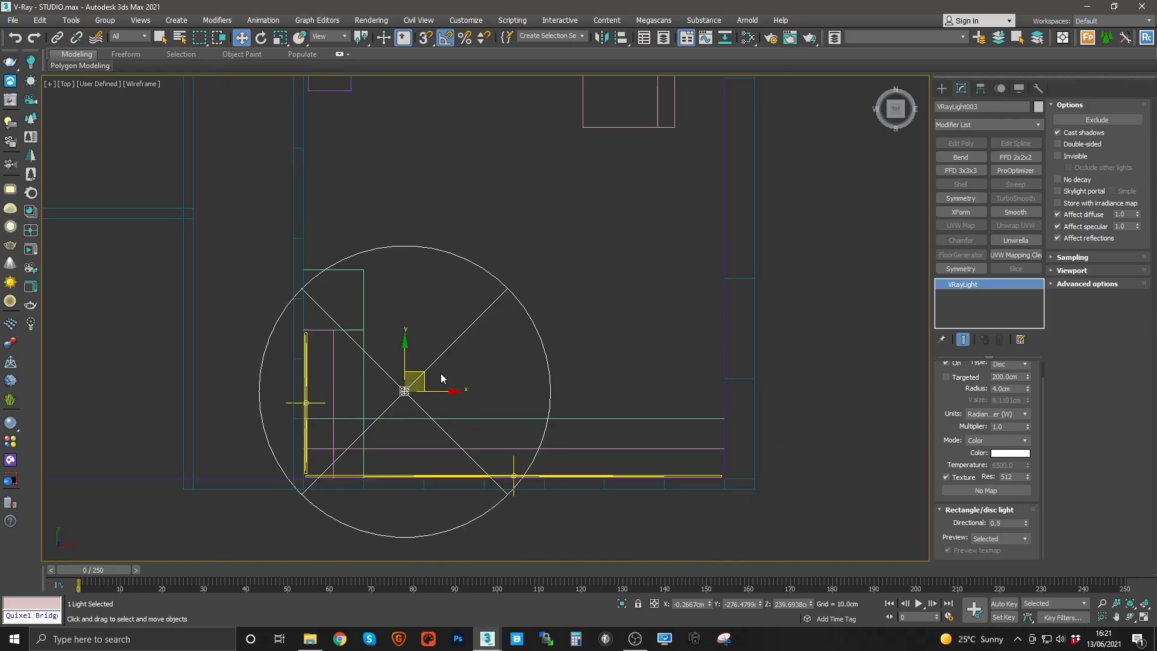
mouse_move(434, 398)
shift+mouse_down()
mouse_move(577, 398)
mouse_move(568, 399)
shift+mouse_up()
click(609, 324)
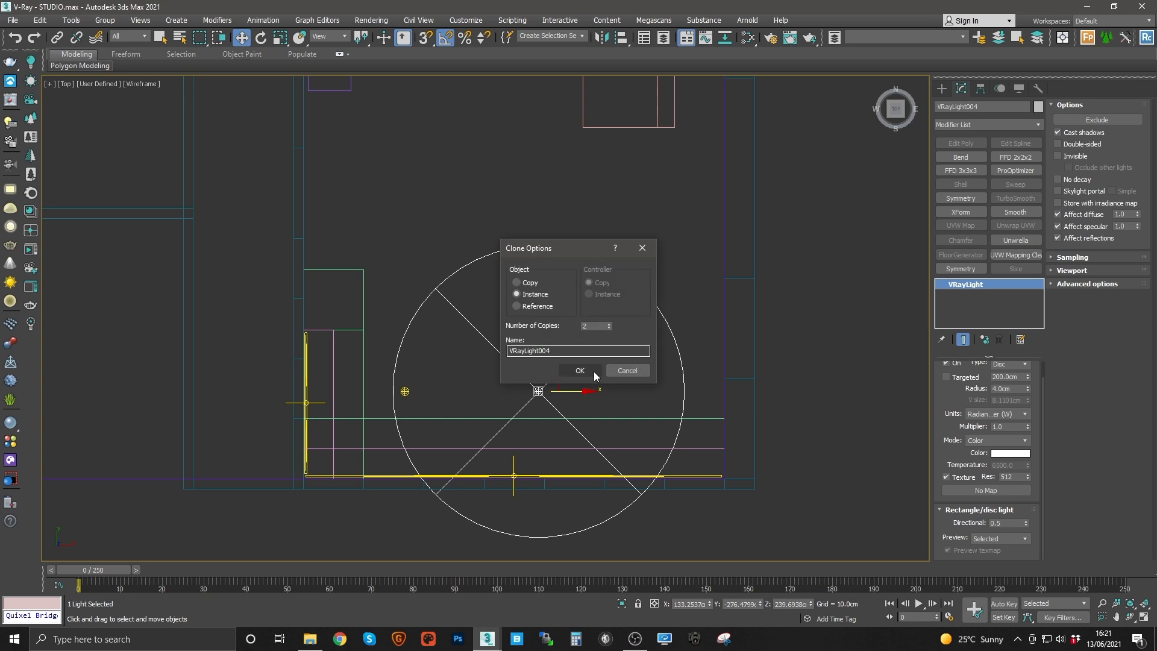
click(595, 371)
click(611, 339)
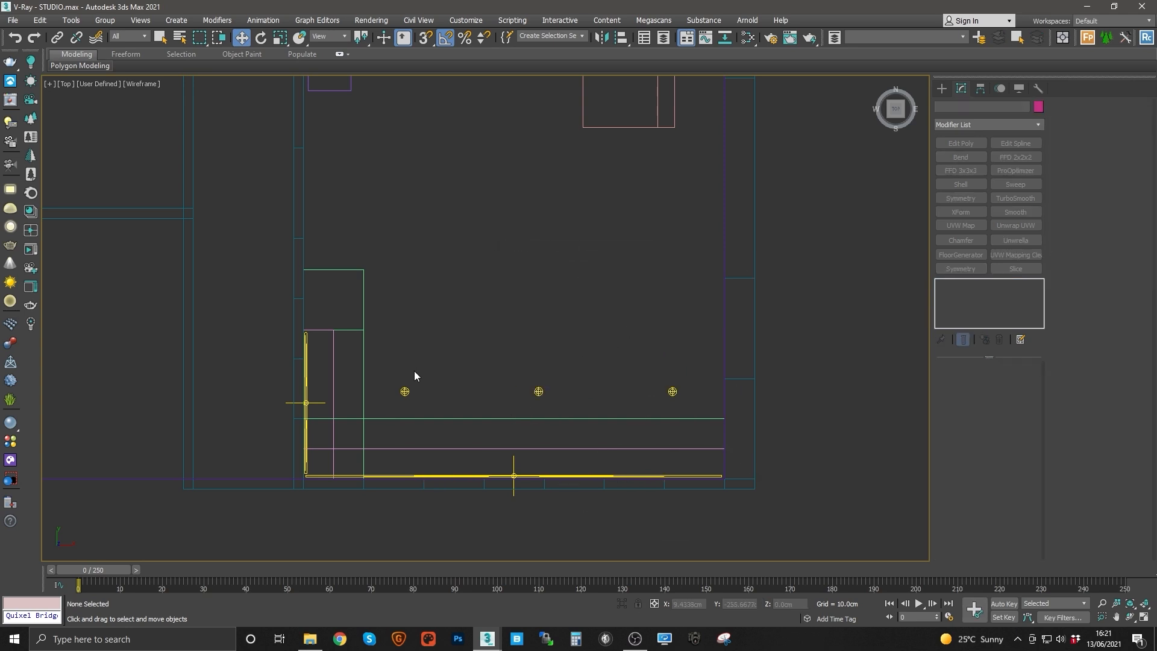
Step: Select the three disc lights and clone them upward into a second parallel row
drag(687, 399, 687, 399)
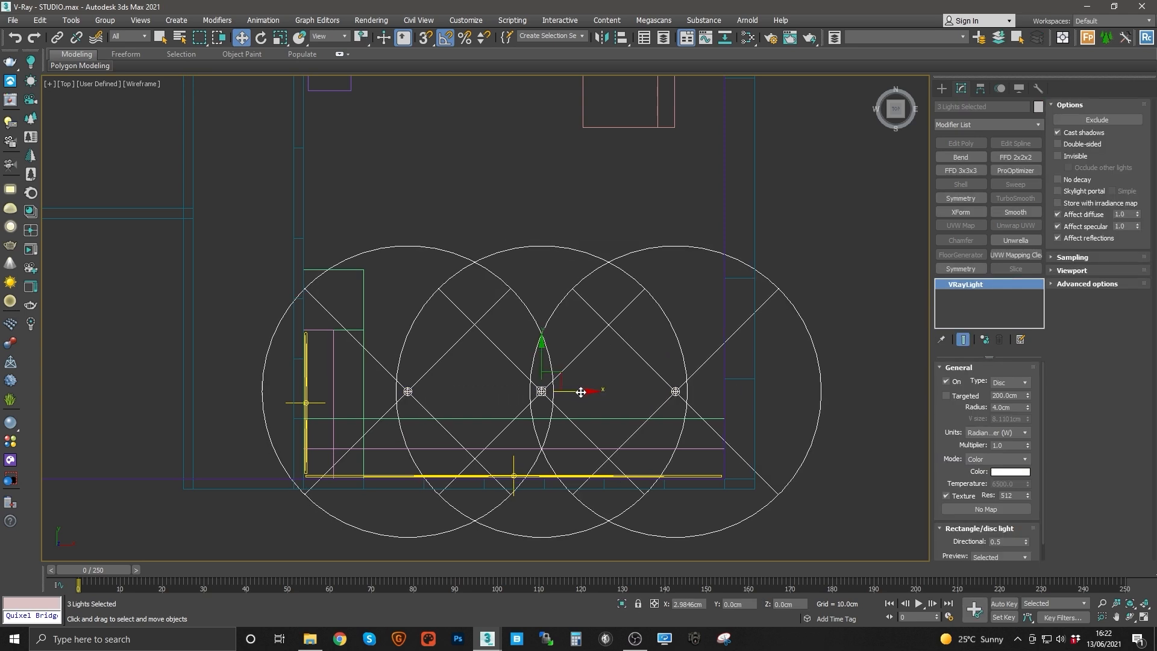
middle_drag(587, 393, 589, 458)
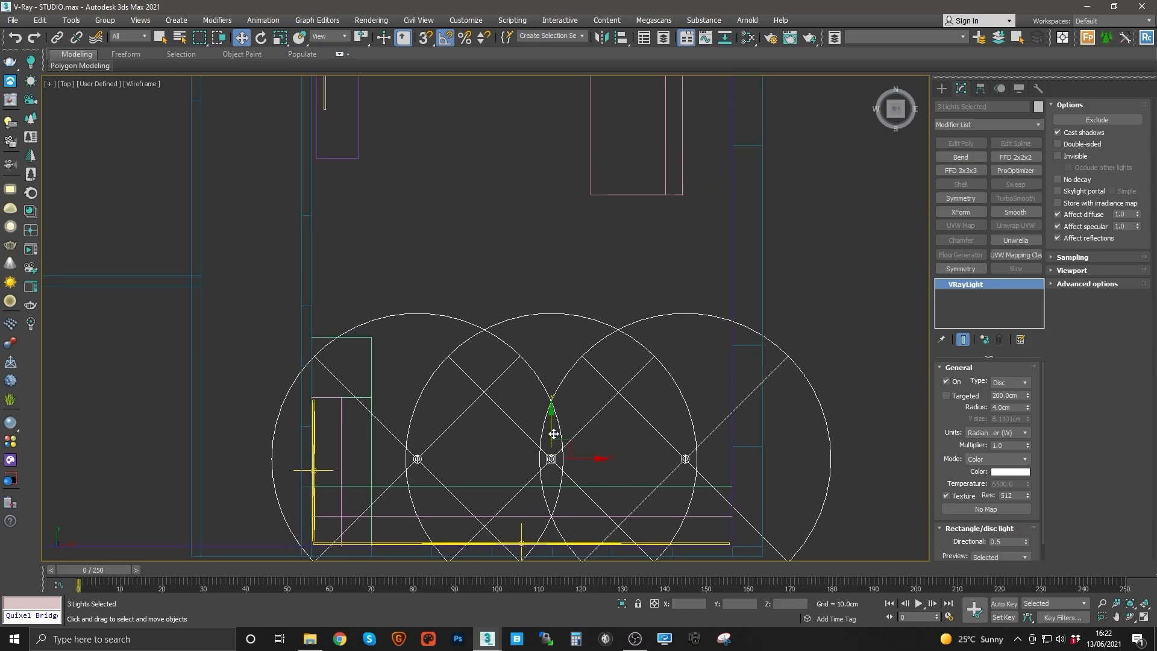
shift+drag(553, 434, 561, 270)
click(578, 371)
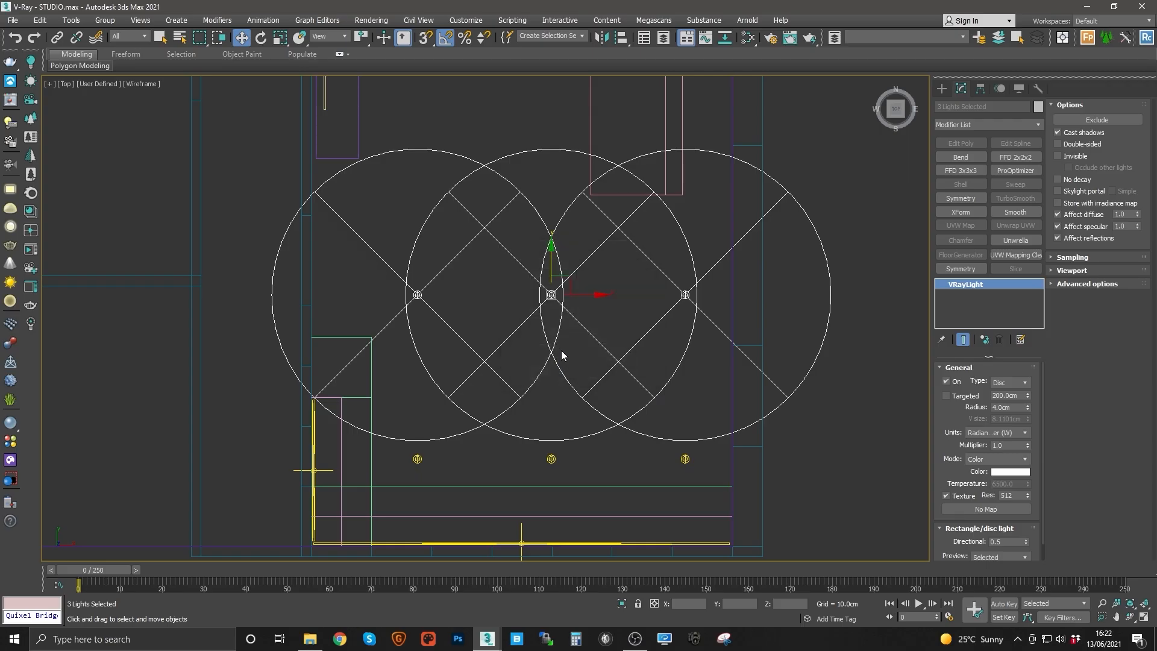
middle_drag(538, 313, 522, 337)
drag(391, 279, 438, 360)
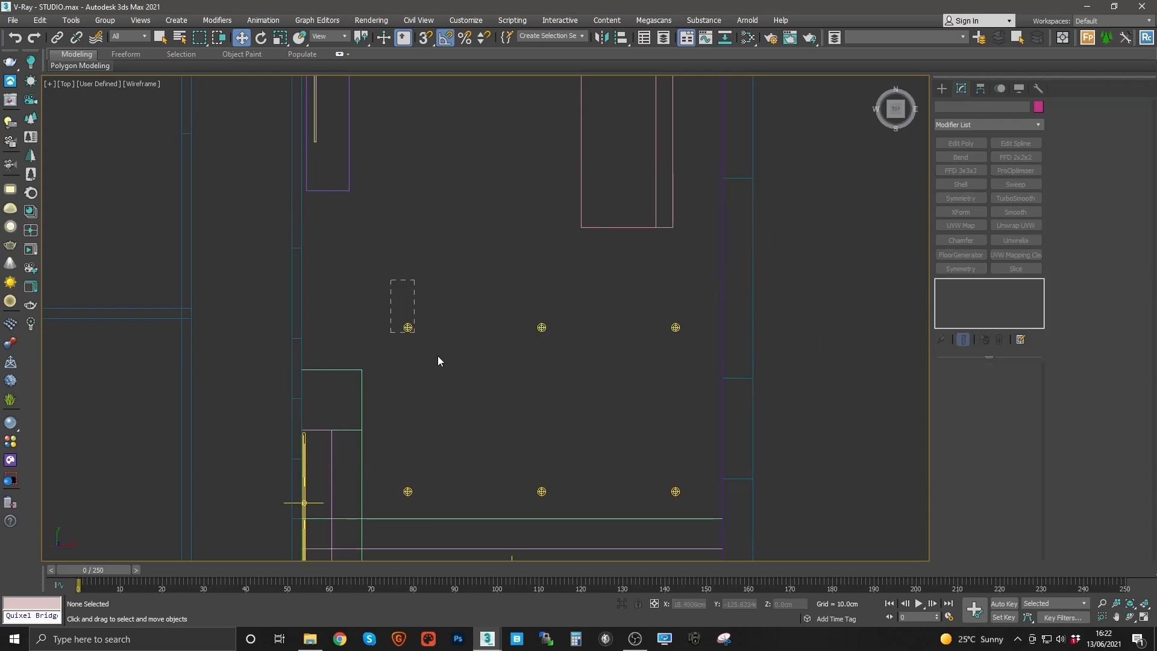
Step: Check the placement of the six disc lights across the living area from the top view
drag(679, 494, 685, 502)
click(541, 491)
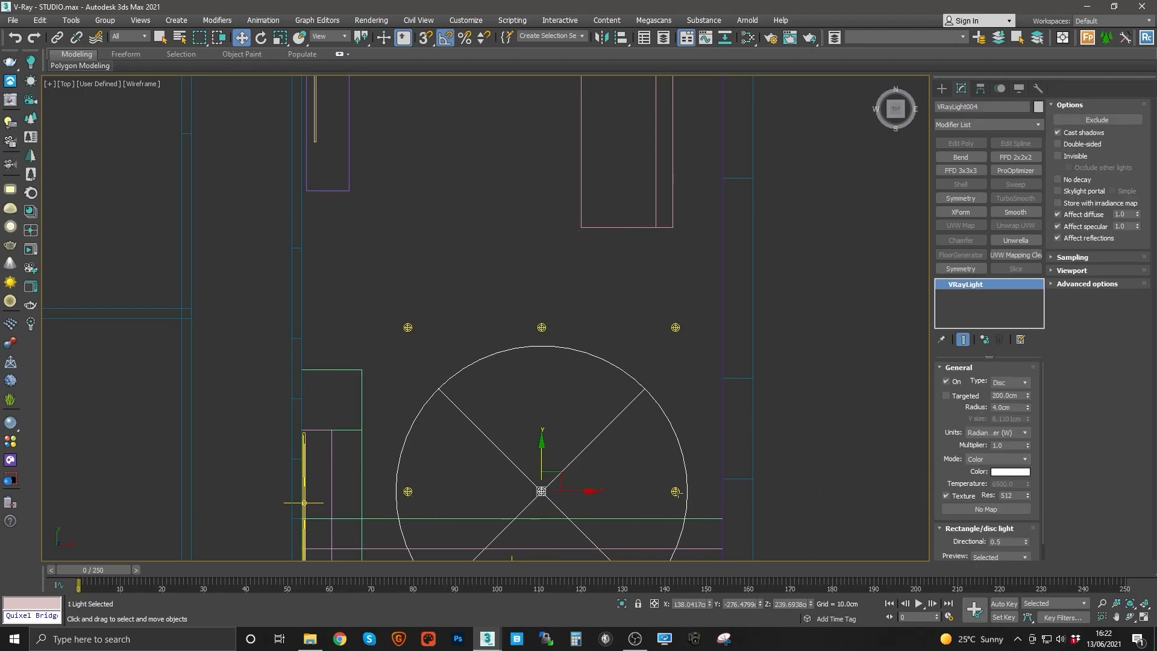
click(677, 492)
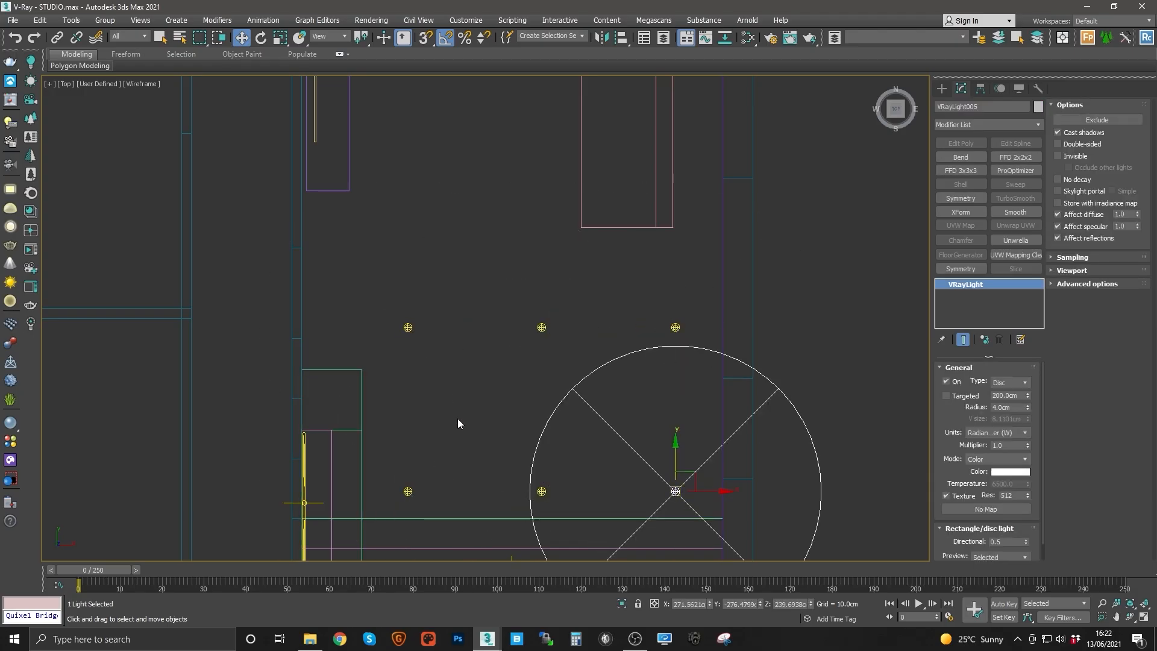
middle_drag(670, 487, 669, 474)
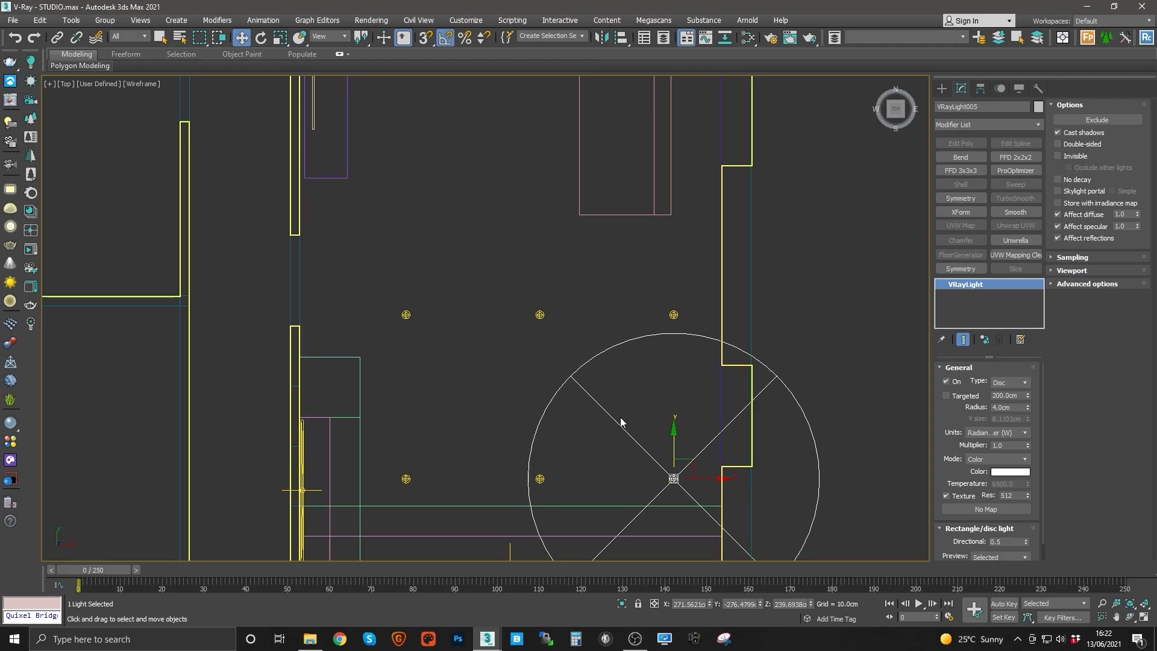
click(758, 307)
middle_drag(668, 291, 656, 325)
scroll(589, 381, down, 2)
middle_drag(589, 381, 566, 279)
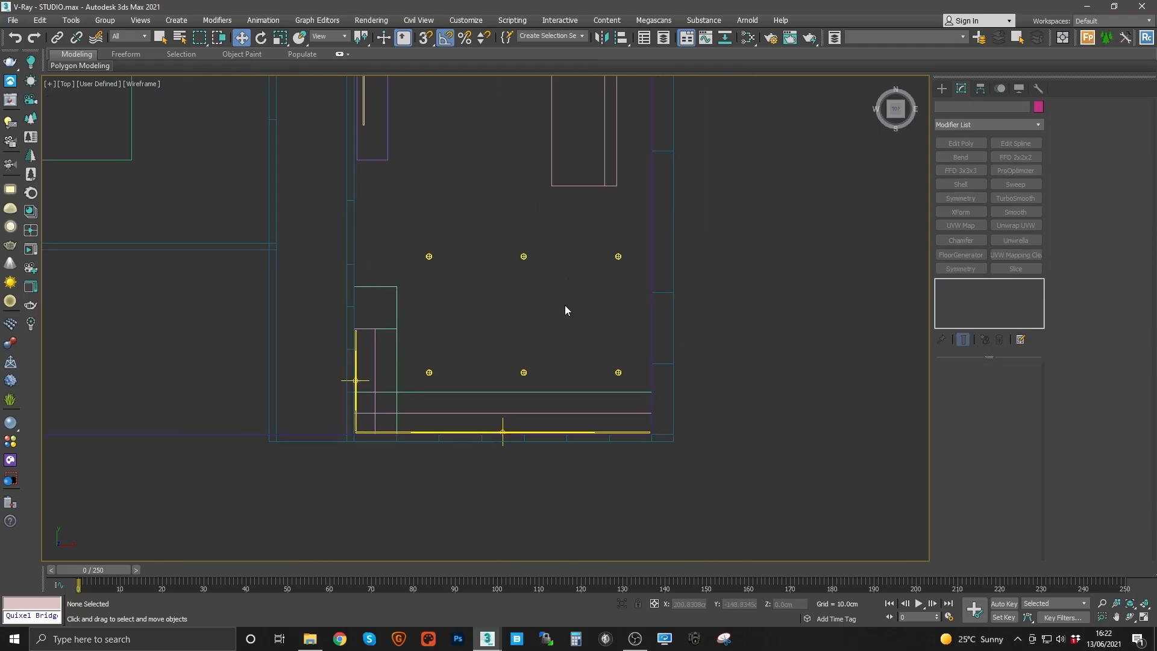
middle_drag(485, 403, 490, 426)
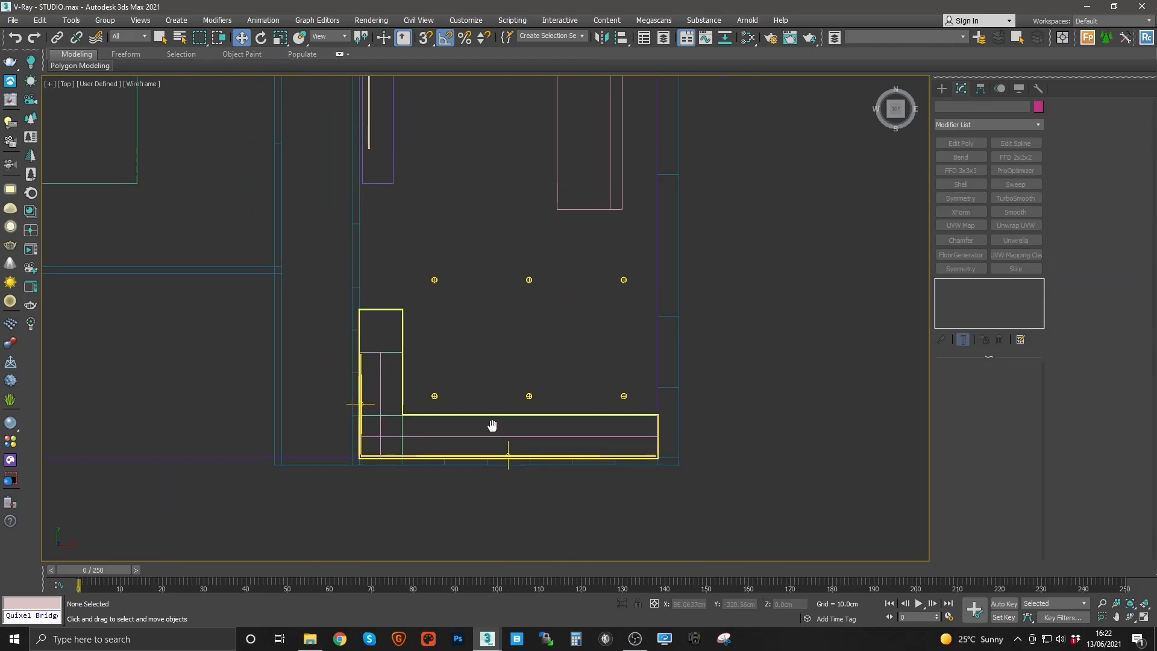
middle_drag(533, 382, 529, 437)
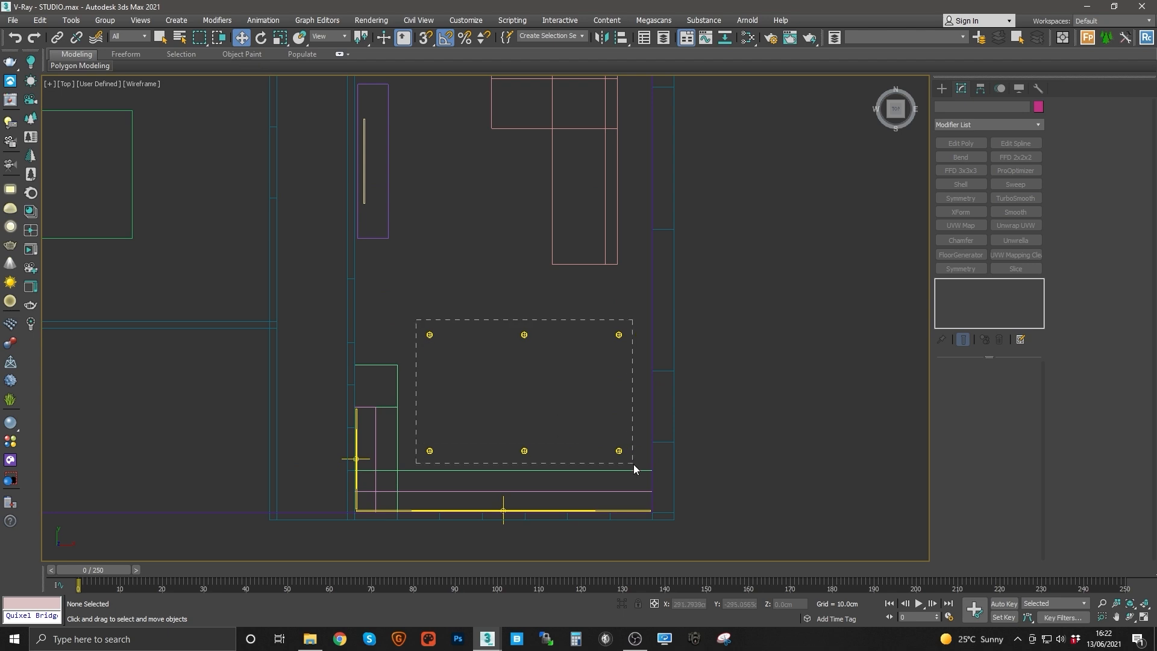
drag(634, 464, 632, 460)
click(669, 342)
middle_drag(581, 217, 586, 438)
Step: Select the ceiling object in the perspective view and change its display properties in Object Properties
key(F3)
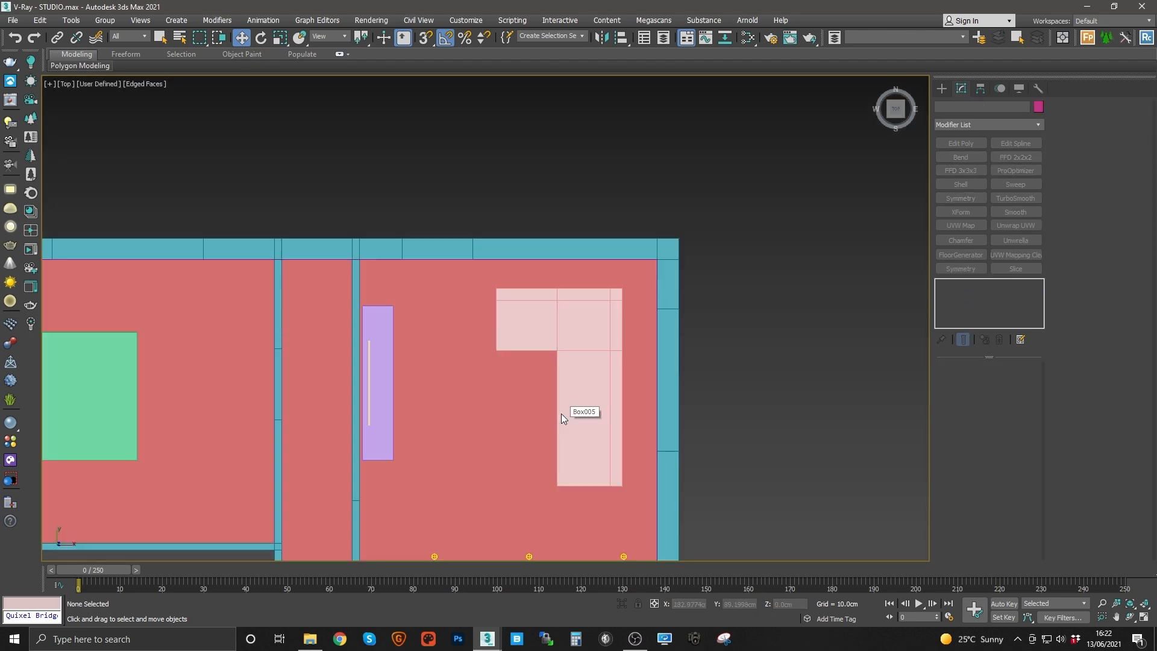
key(p)
alt+middle_drag(561, 394, 538, 328)
click(512, 183)
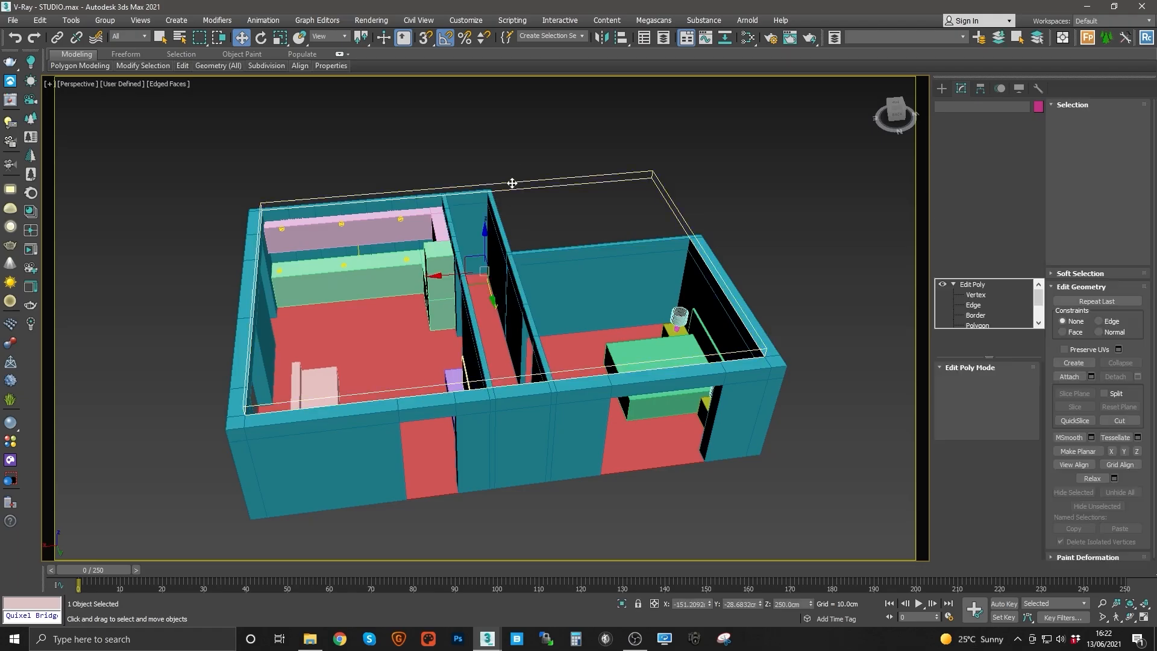
right_click(511, 183)
click(528, 307)
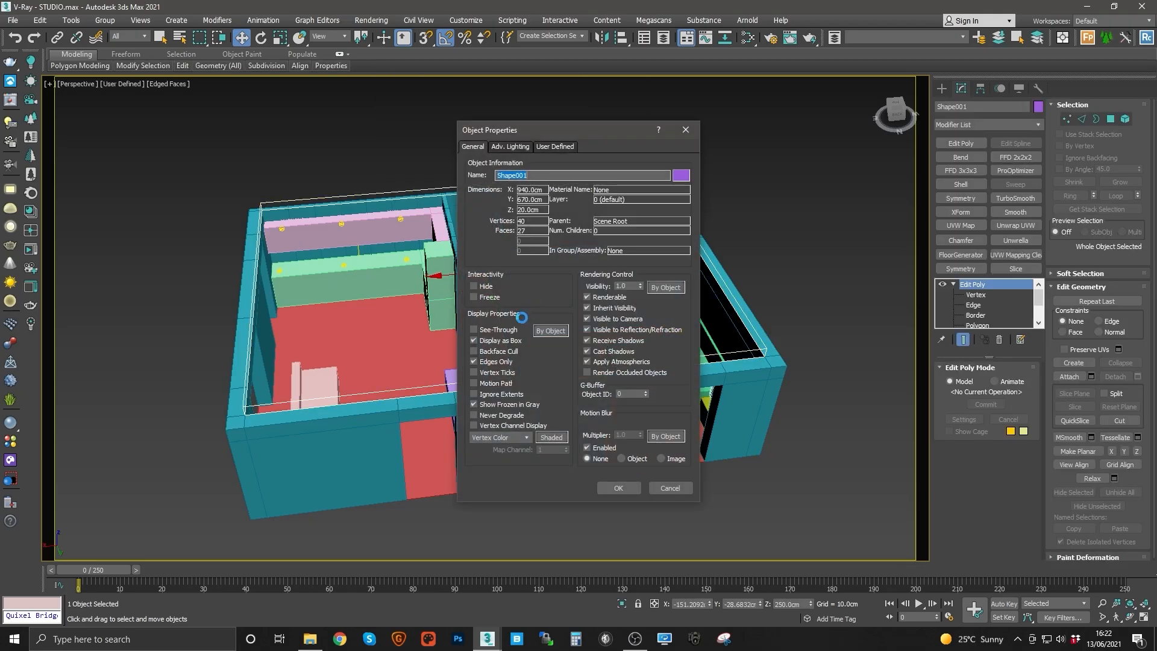
click(618, 488)
Step: Isolate the selected ceiling object
key(alt+q)
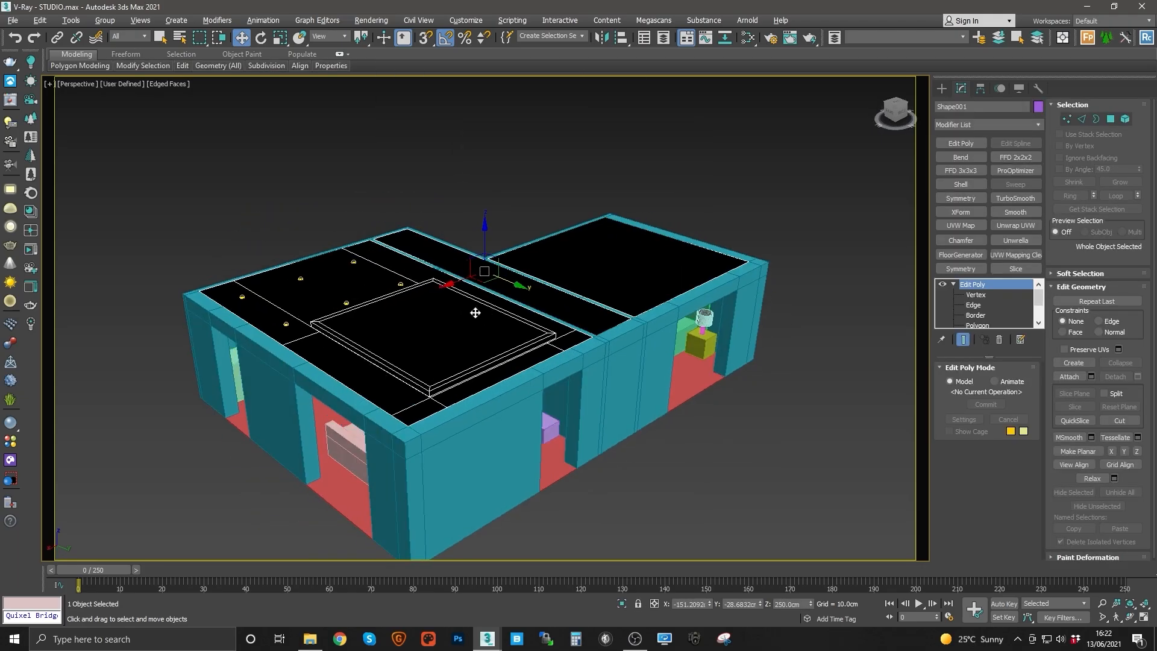
alt+middle_drag(534, 294, 470, 334)
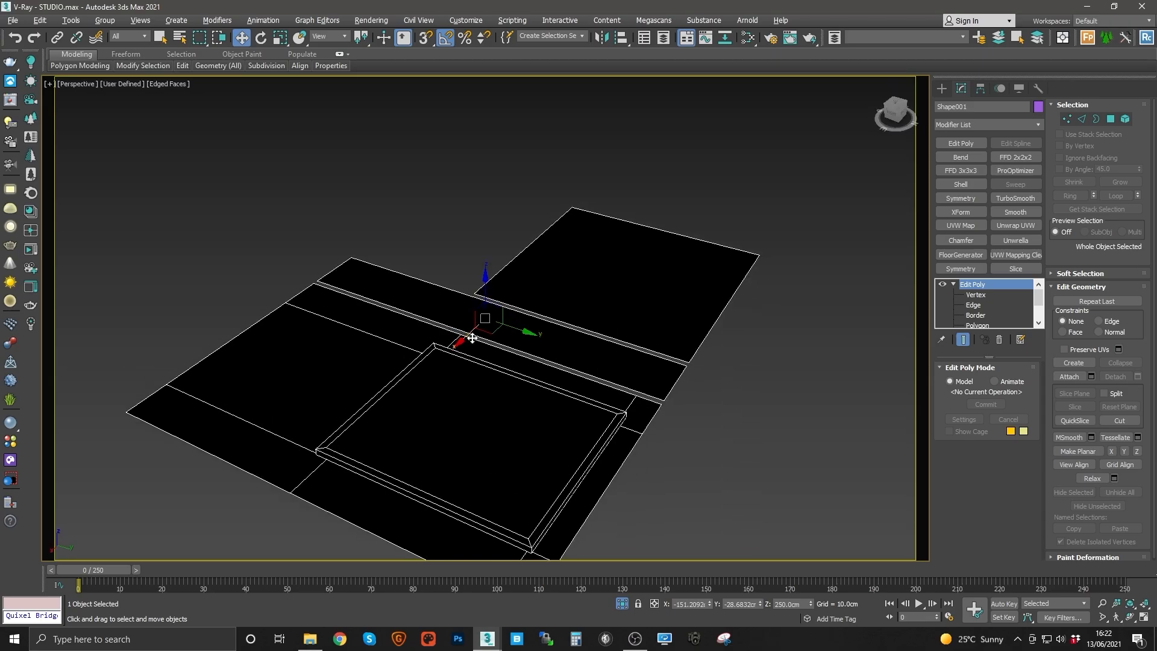
alt+middle_drag(439, 430, 321, 374)
scroll(380, 349, up, 6)
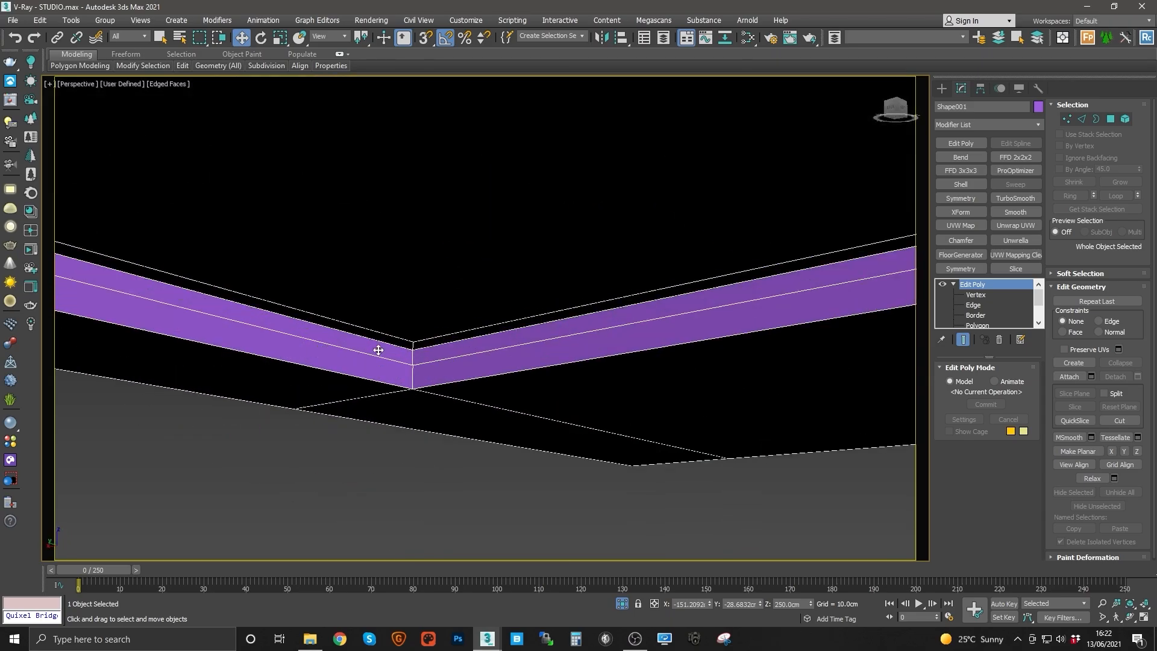
Step: Walk through the isolated ceiling to inspect the cove recess from inside
click(1118, 620)
drag(549, 356, 745, 412)
key(Left)
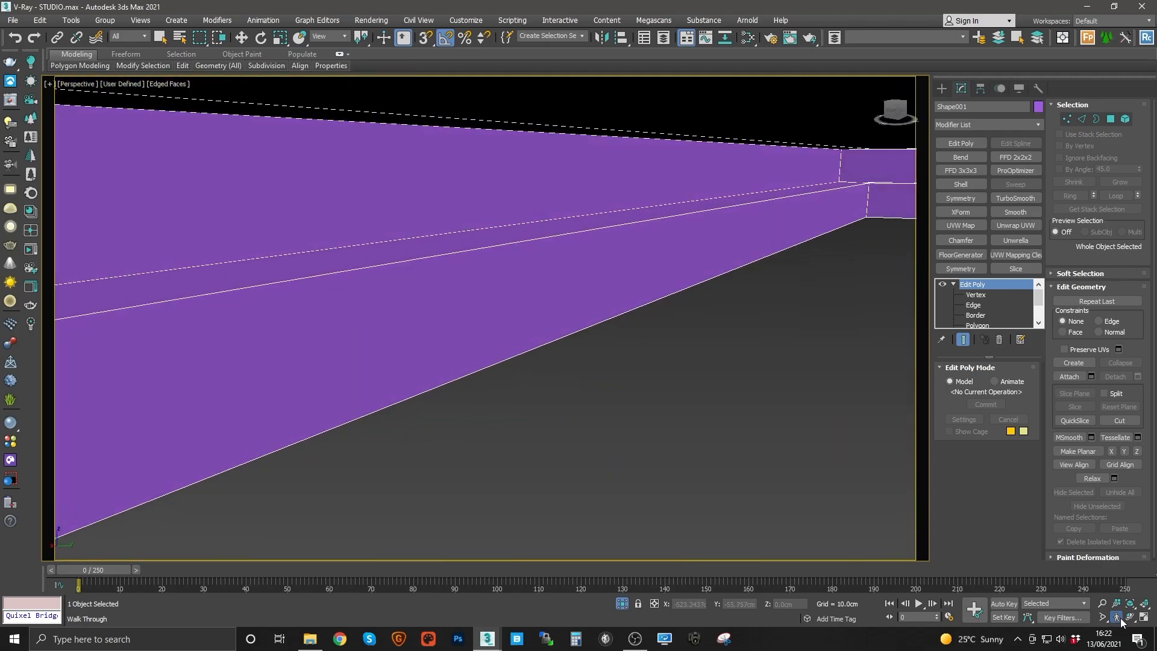
drag(500, 223, 551, 217)
key(e)
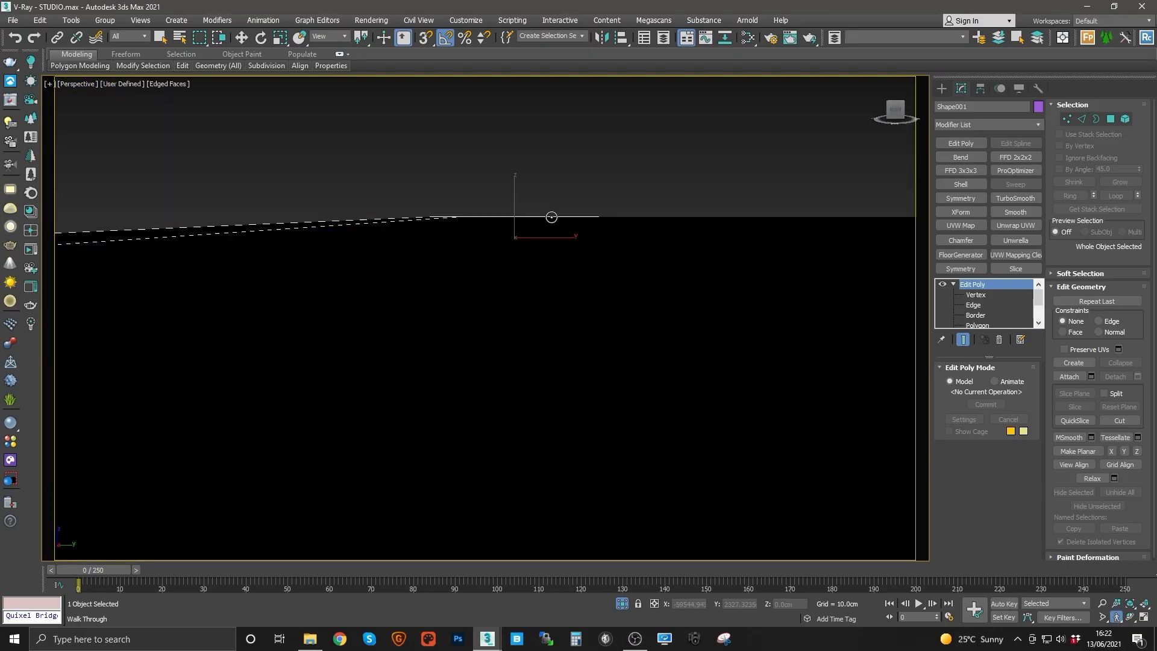
key(c)
key(e)
key(e)
key(e)
key(e)
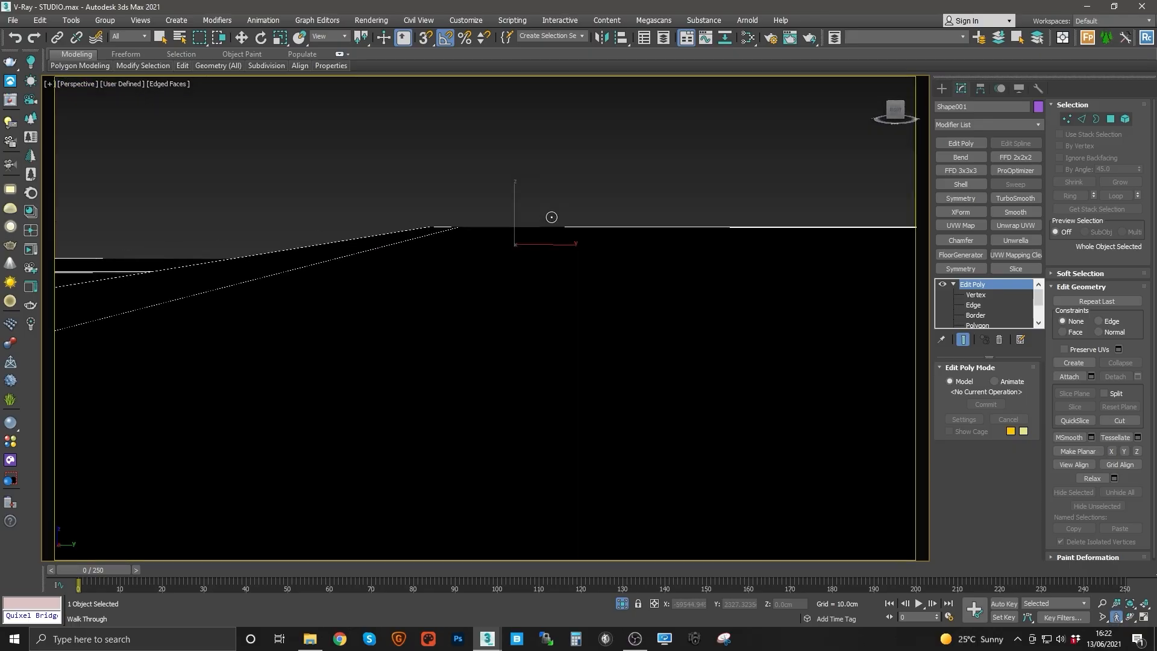
key(c)
key(c)
key(c)
key(e)
key(e)
key(a)
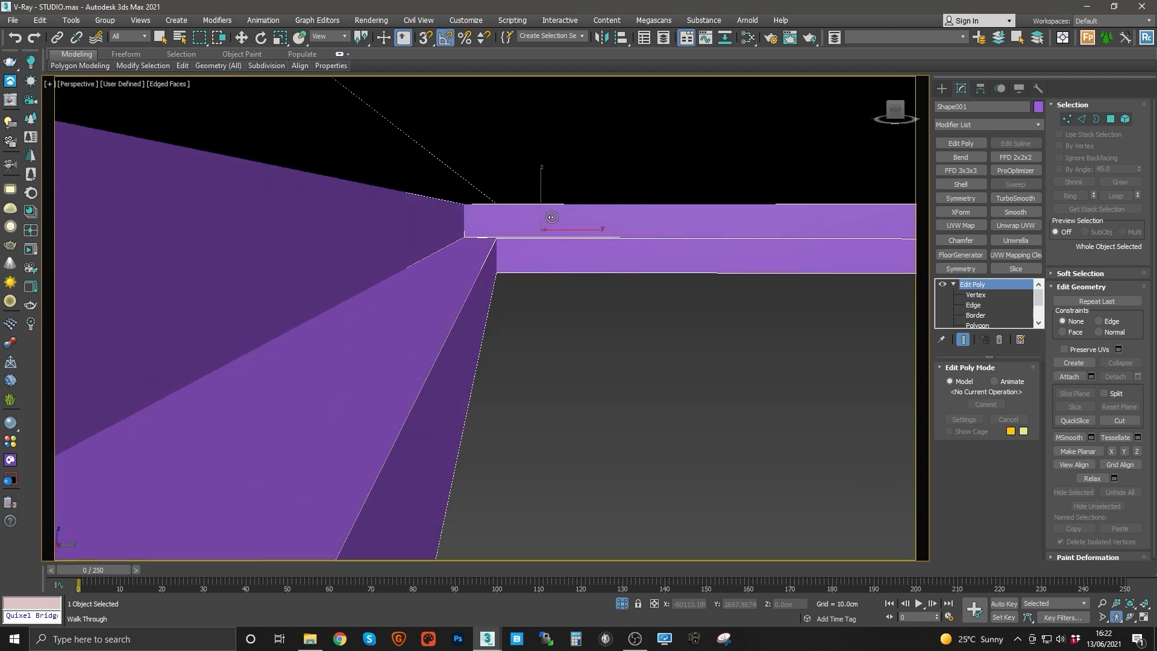
drag(551, 217, 489, 215)
key(e)
right_click(493, 267)
click(456, 267)
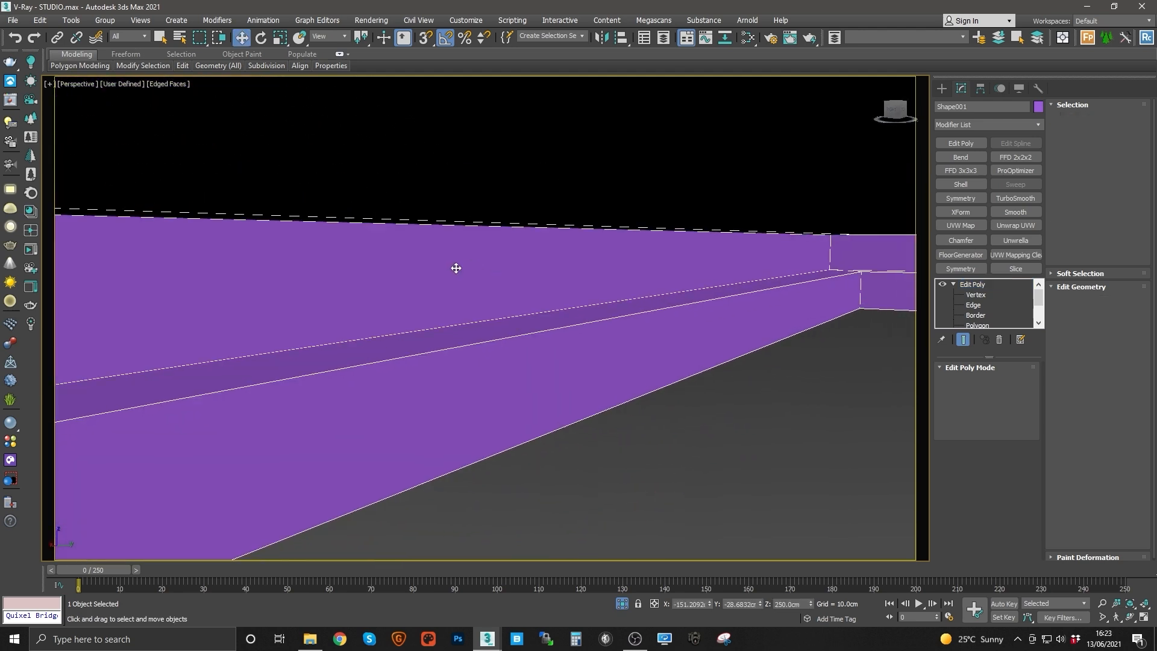
Step: In the top wireframe view, create a V-Ray plane light running along the cove's left edge
key(z)
alt+middle_drag(518, 295, 512, 333)
middle_drag(367, 424, 386, 372)
scroll(357, 387, up, 3)
key(t)
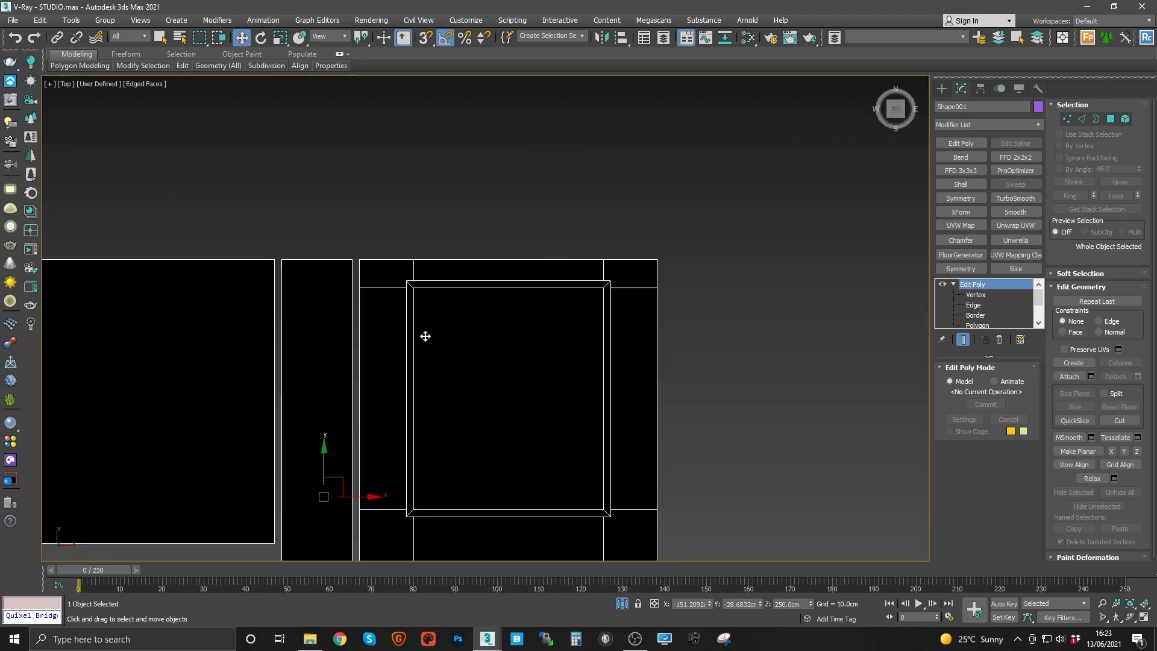
middle_drag(426, 335, 519, 338)
scroll(593, 316, up, 3)
key(F3)
middle_drag(621, 243, 555, 403)
middle_drag(502, 305, 528, 249)
click(10, 189)
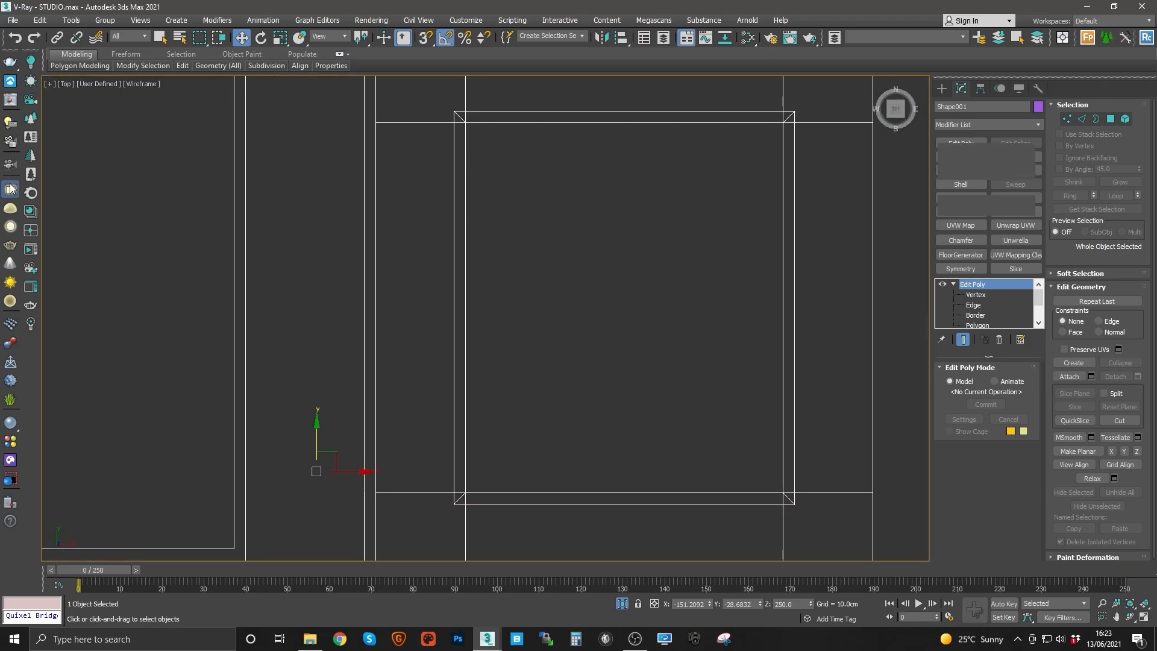
drag(512, 161, 508, 493)
key(w)
click(961, 89)
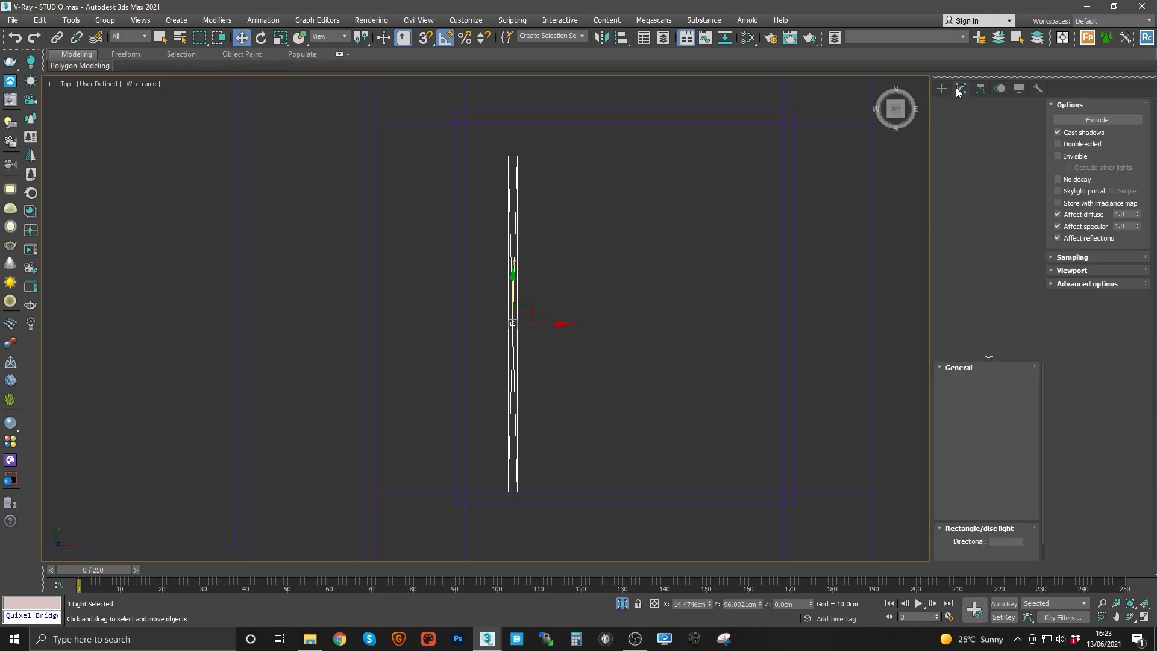
Step: Set the plane light's length to 6 cm
click(1006, 409)
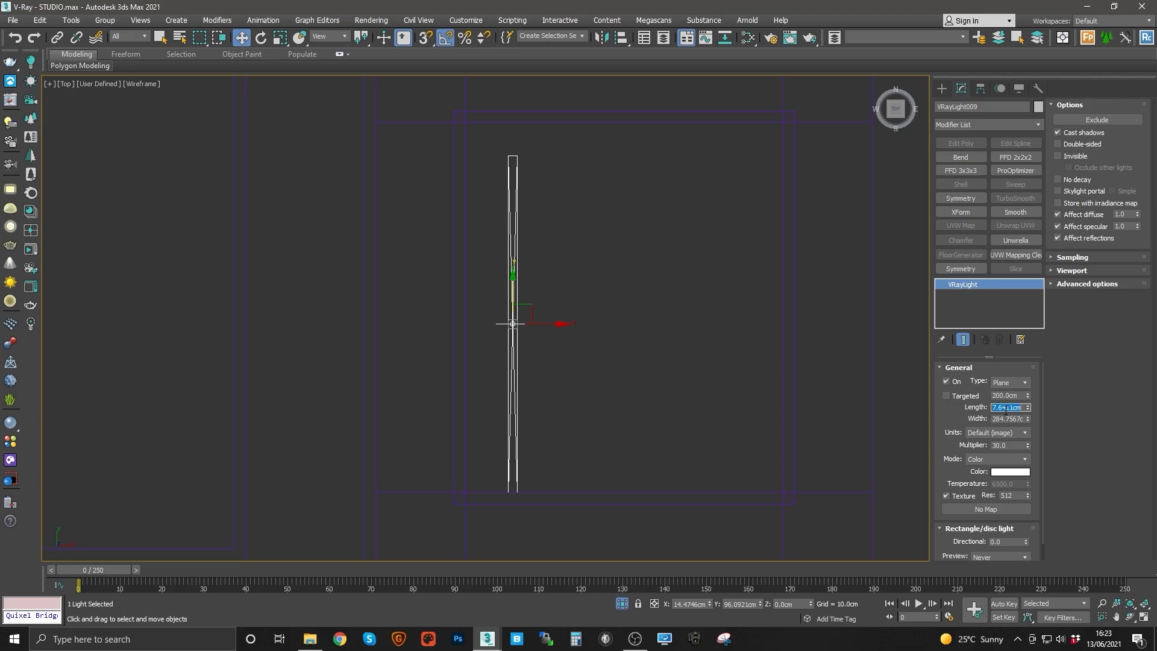
key(Return)
middle_drag(546, 299, 603, 287)
scroll(565, 323, up, 2)
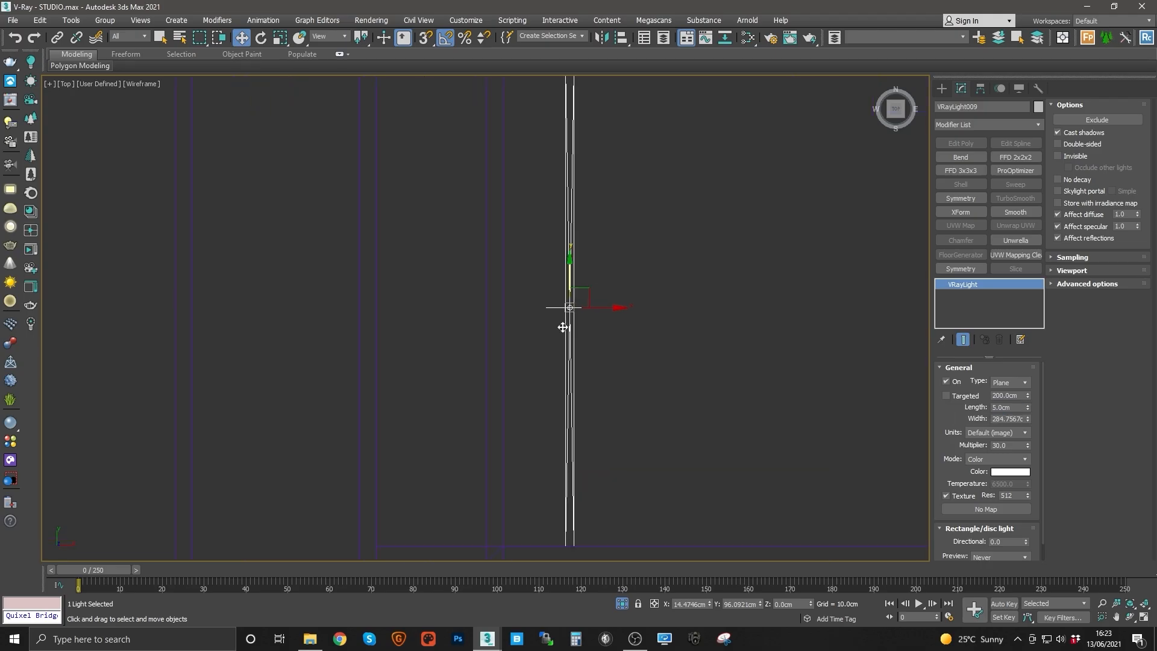
scroll(567, 323, down, 2)
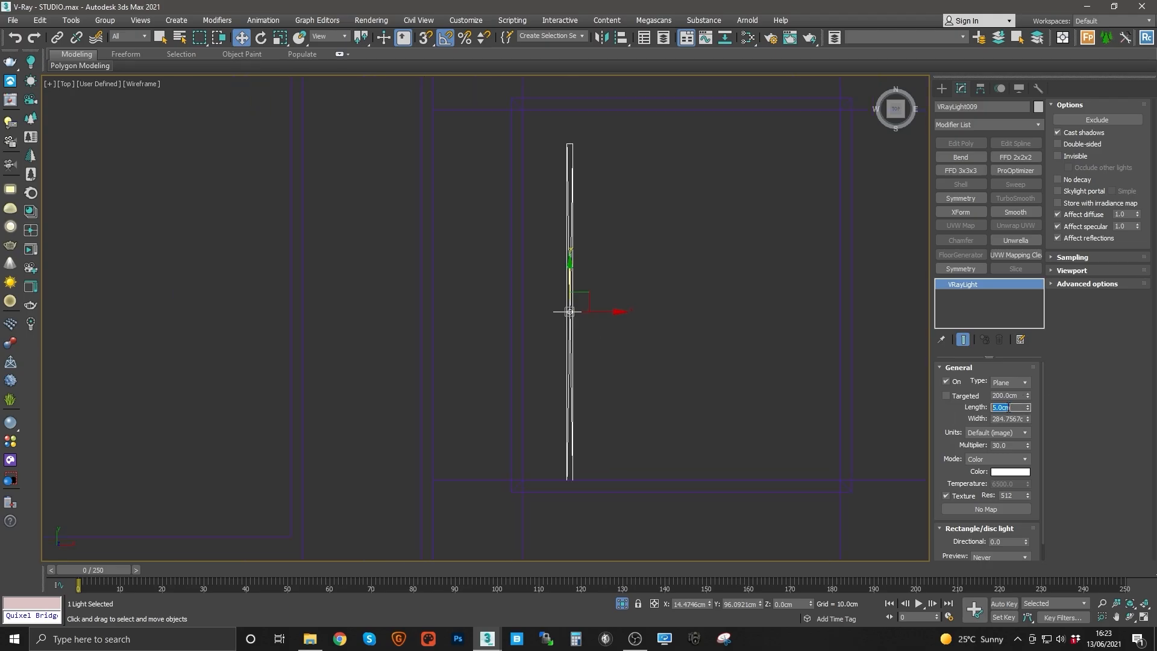
text(6)
key(Return)
Step: Set the plane light's units to Radiance (lm/m²/sr)
scroll(590, 378, up, 2)
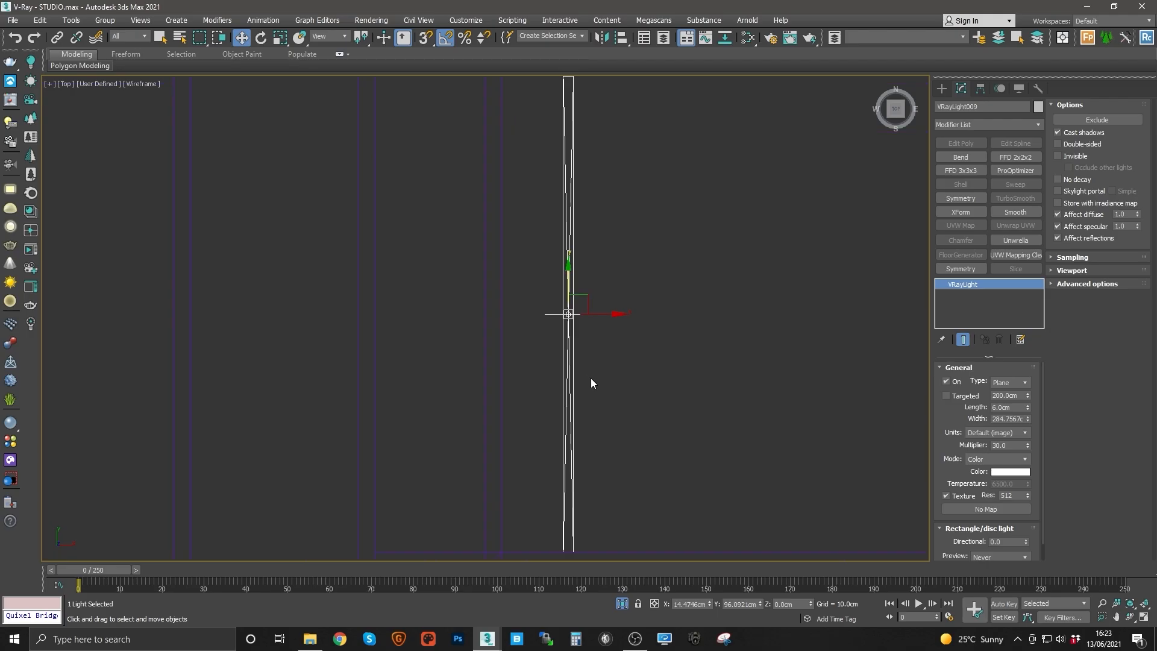
middle_drag(590, 378, 527, 345)
scroll(534, 335, down, 2)
key(e)
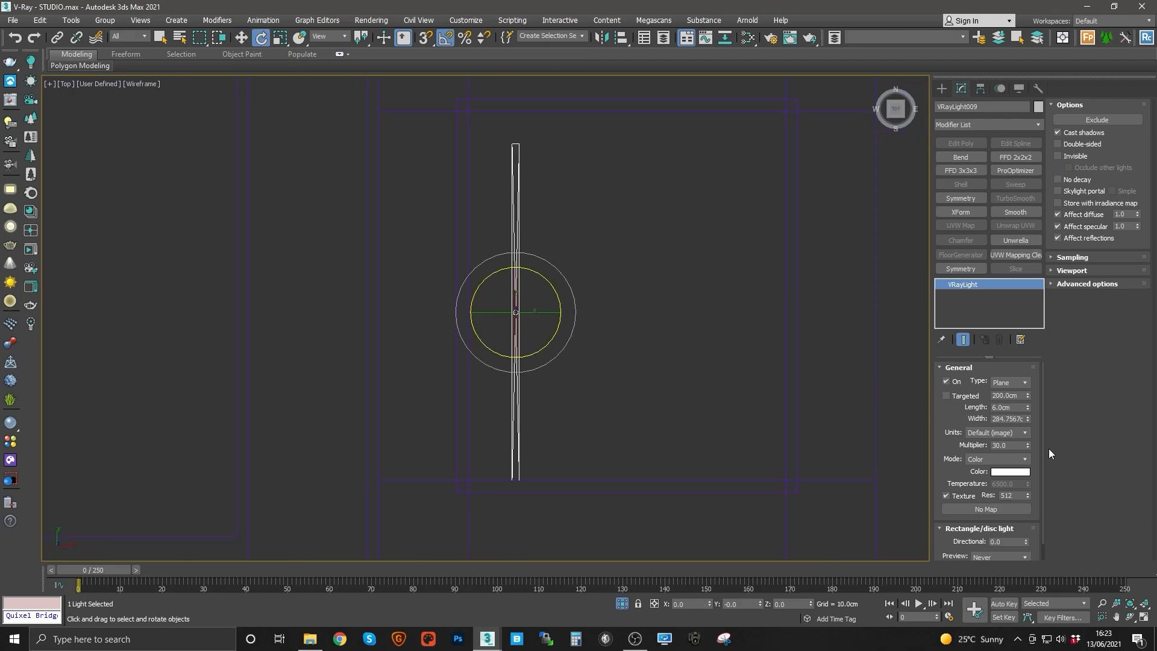
click(1008, 476)
Step: Move the plane light onto the cove's left inner edge in the top view
key(w)
drag(536, 308, 484, 292)
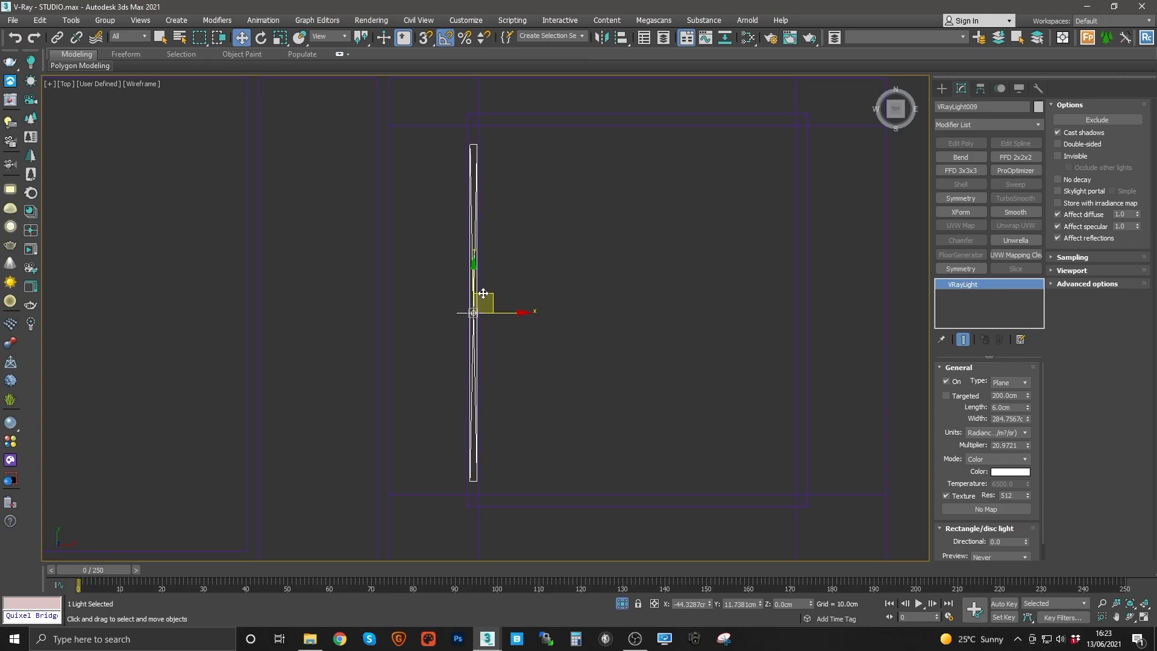
middle_drag(483, 293, 492, 325)
key(r)
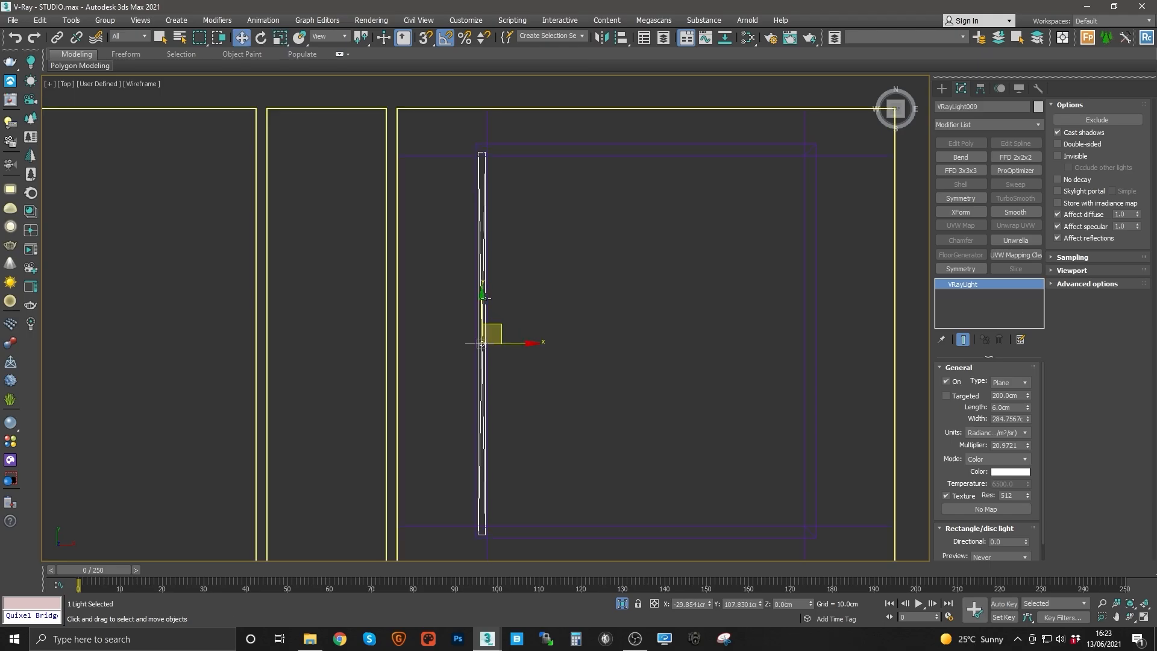
key(w)
middle_drag(500, 344, 445, 360)
key(e)
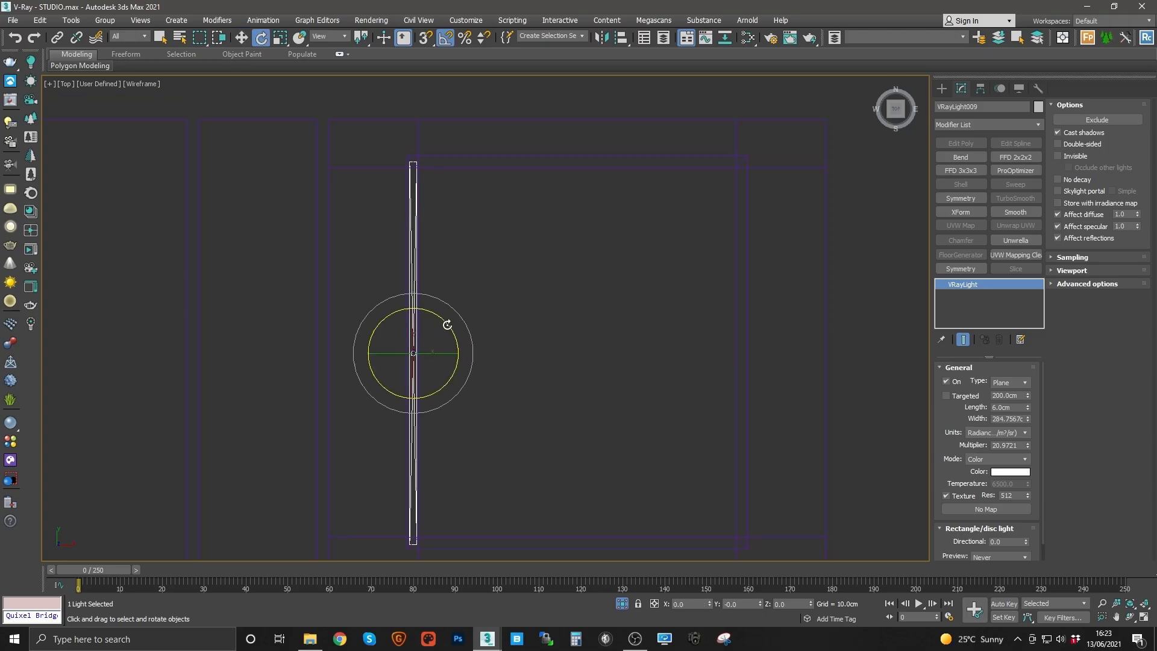
key(w)
Step: Clone the plane light as 1 instance onto the cove's opposite edge and align it there
mouse_move(444, 354)
shift+mouse_down()
mouse_move(791, 376)
mouse_move(761, 377)
shift+mouse_up()
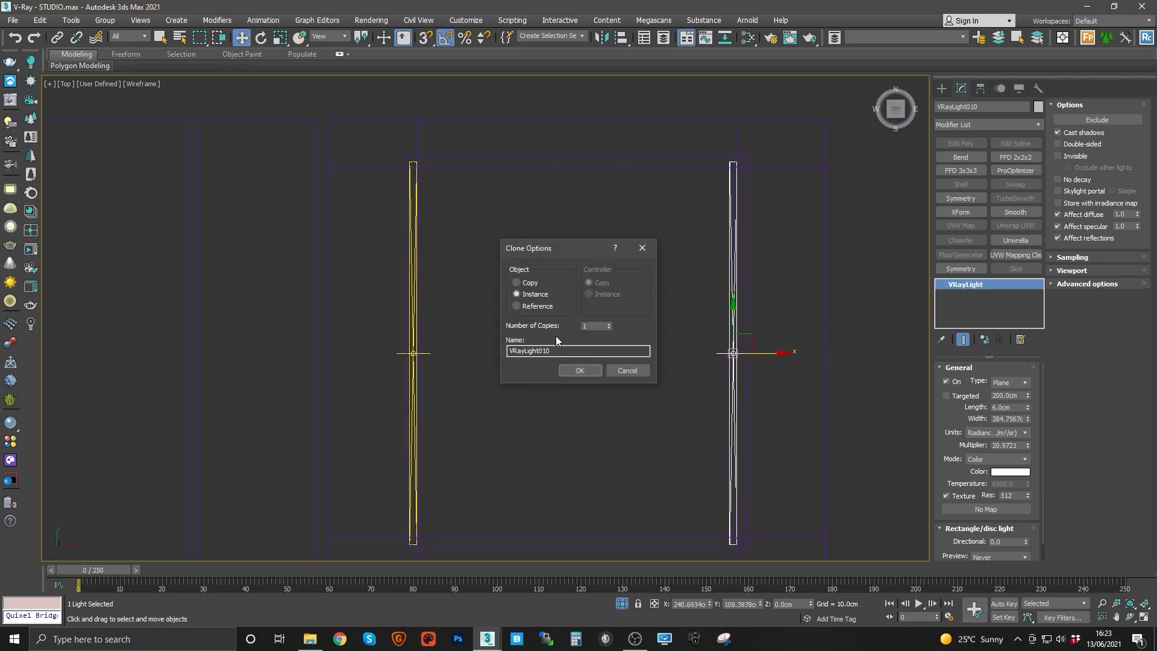
click(578, 370)
scroll(670, 375, up, 4)
drag(709, 328, 725, 334)
scroll(726, 333, down, 2)
middle_drag(726, 333, 702, 333)
scroll(699, 333, up, 2)
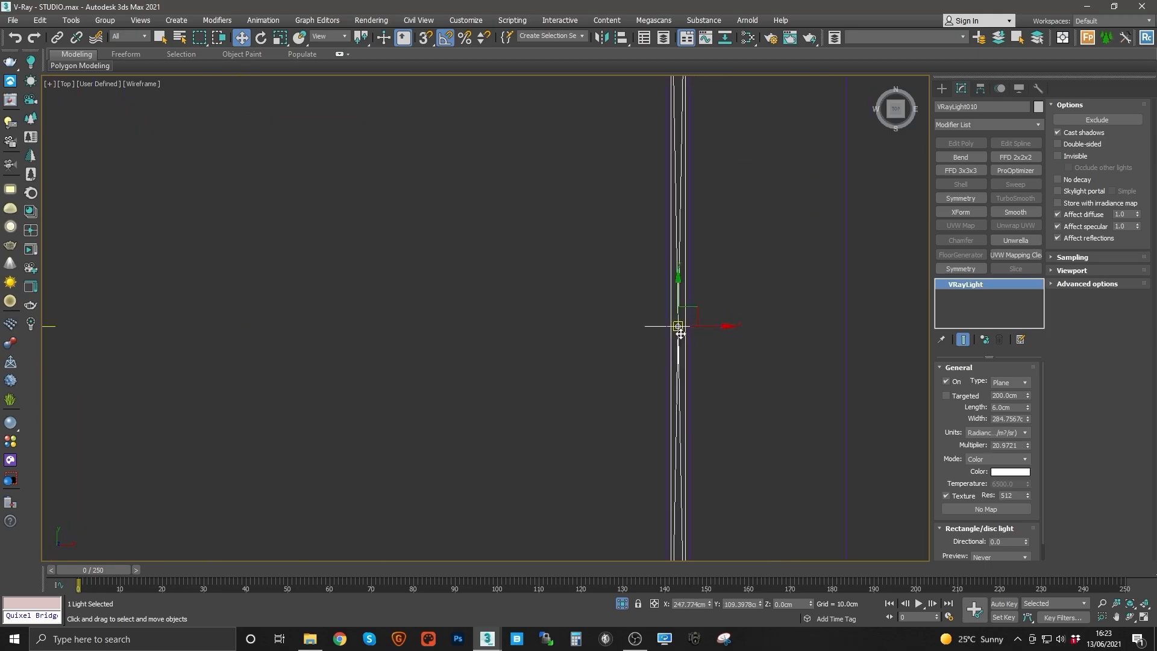
Step: Rotate the cloned light to face into the room and nudge it into position
key(e)
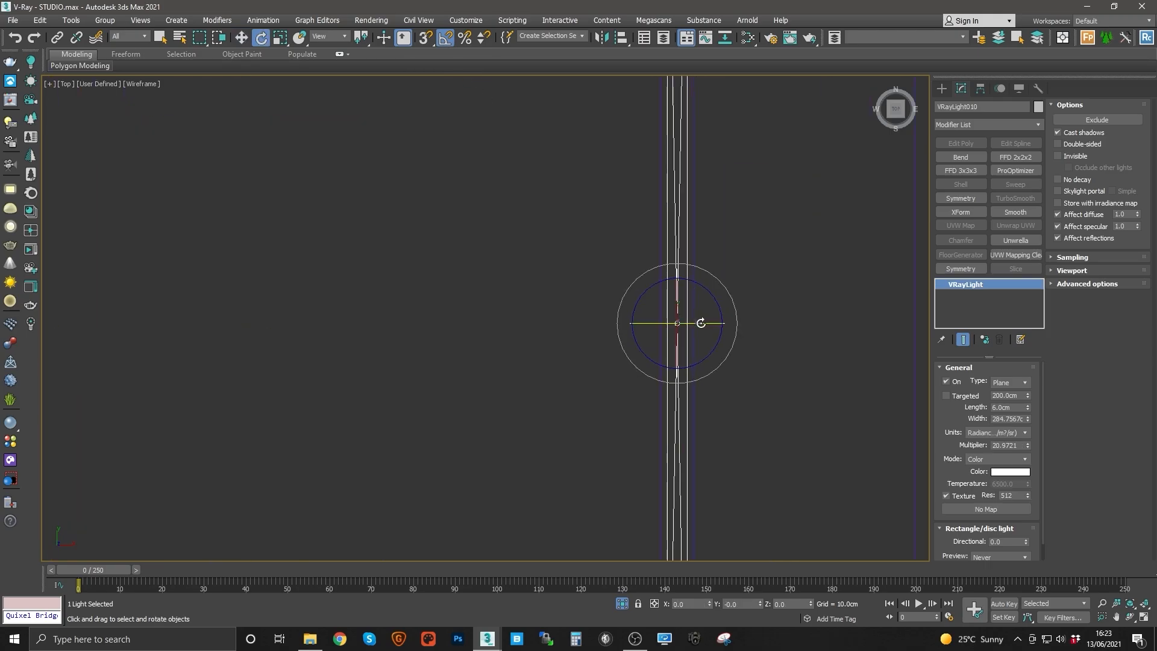
drag(701, 323, 673, 328)
click(547, 282)
scroll(547, 281, down, 5)
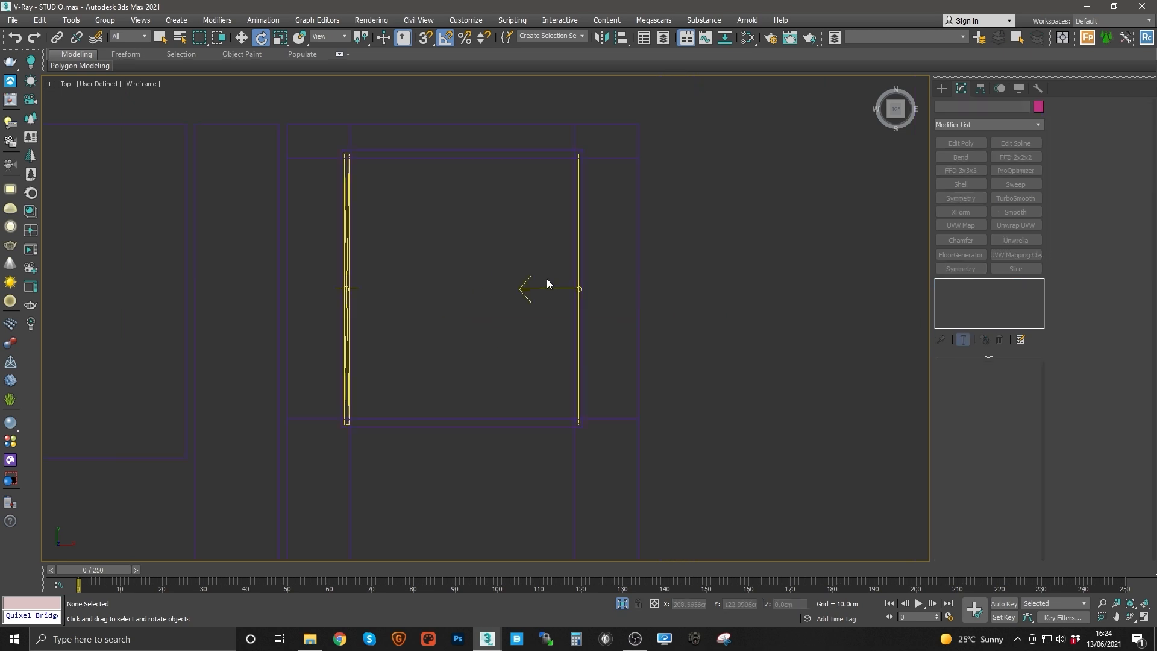
scroll(547, 281, down, 2)
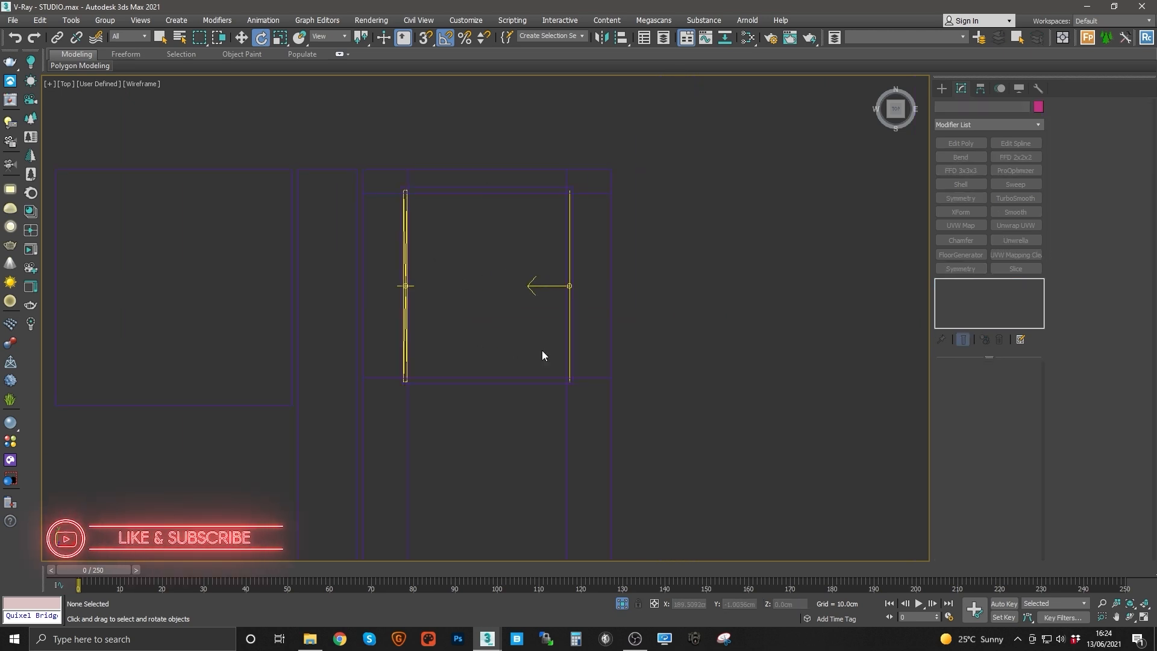
scroll(540, 291, up, 3)
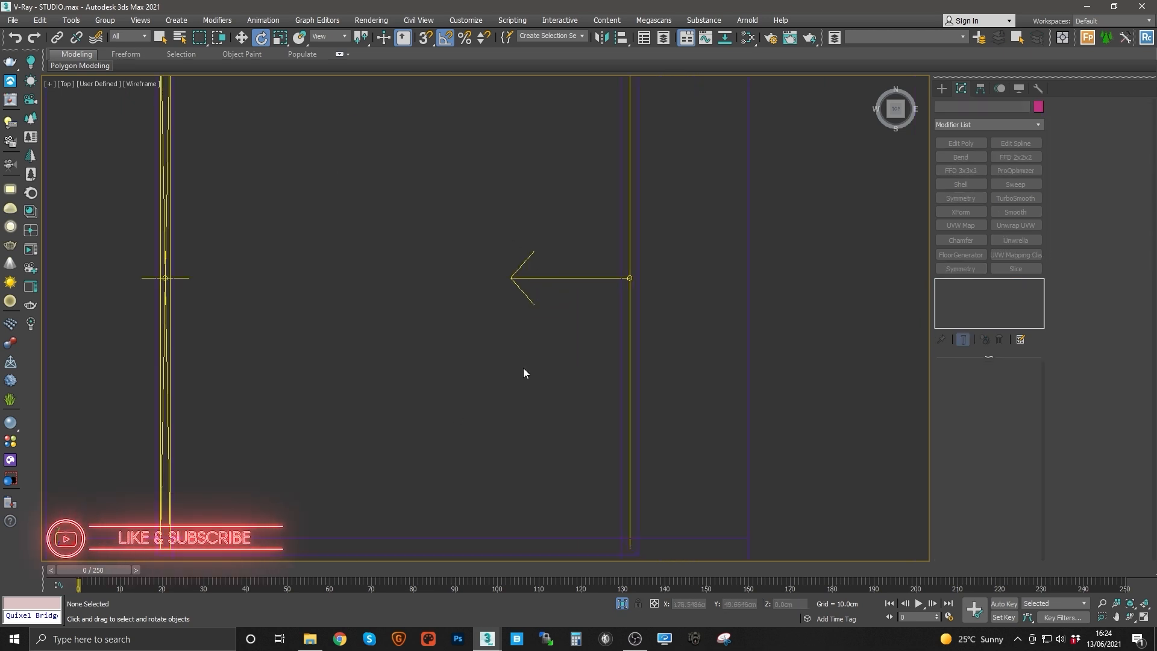
scroll(629, 278, up, 3)
click(629, 278)
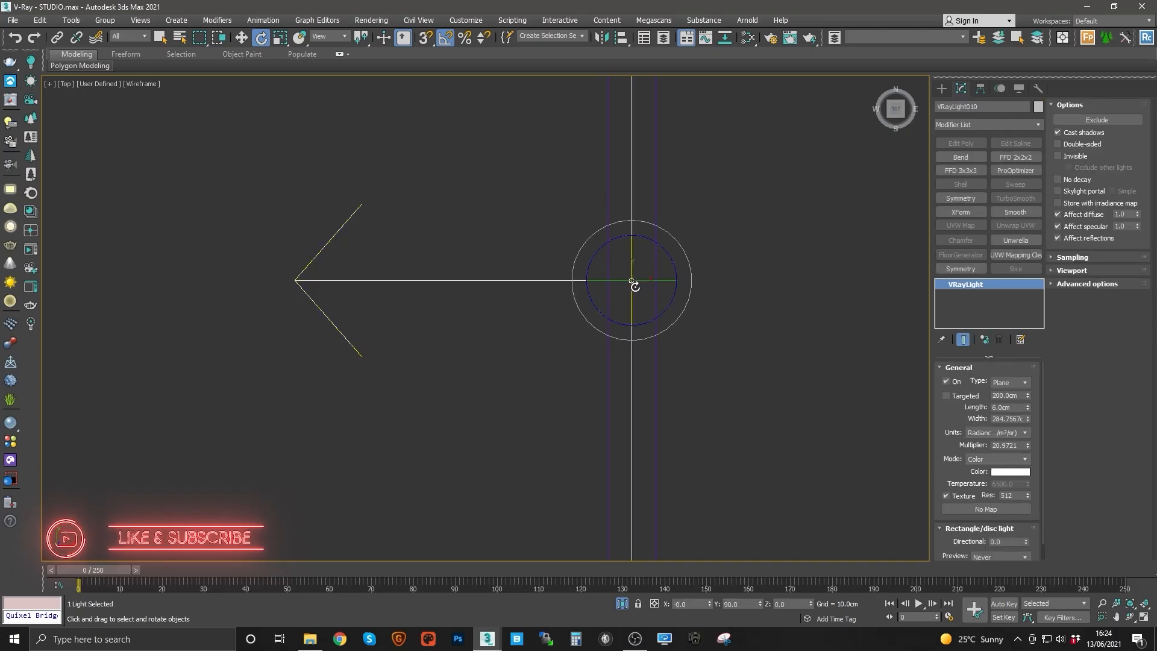
key(w)
mouse_move(633, 284)
middle_down()
mouse_move(594, 300)
mouse_move(639, 300)
middle_up()
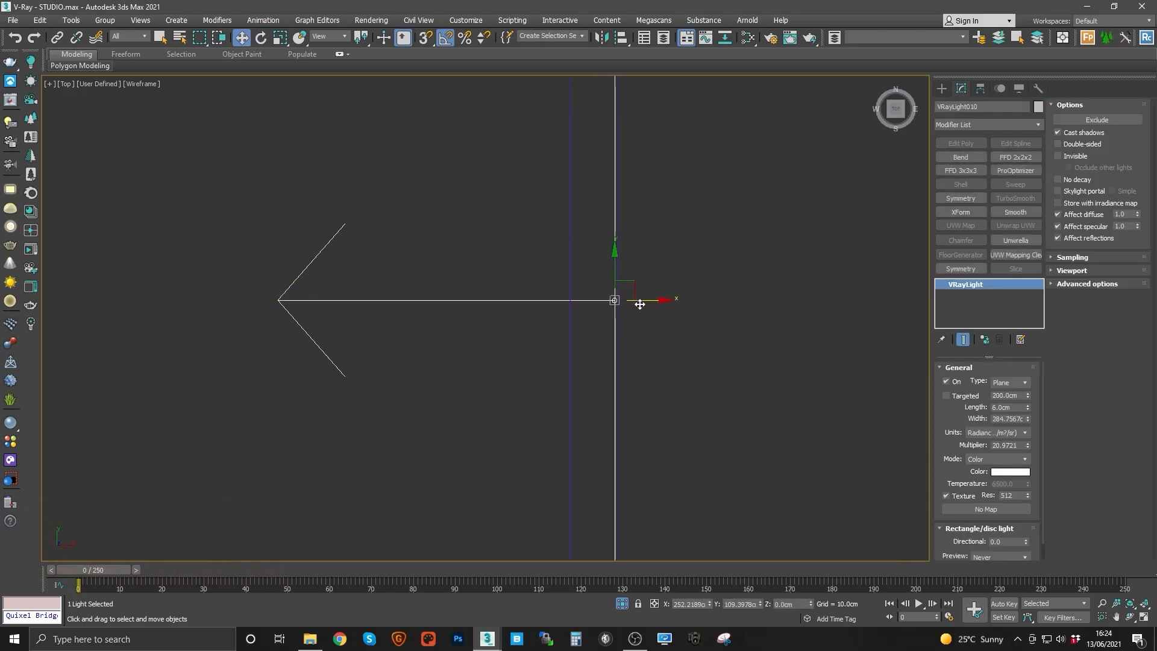
Step: Rotate the first cove light so it faces into the room as well
scroll(638, 300, down, 3)
middle_drag(456, 305, 806, 339)
click(508, 326)
key(e)
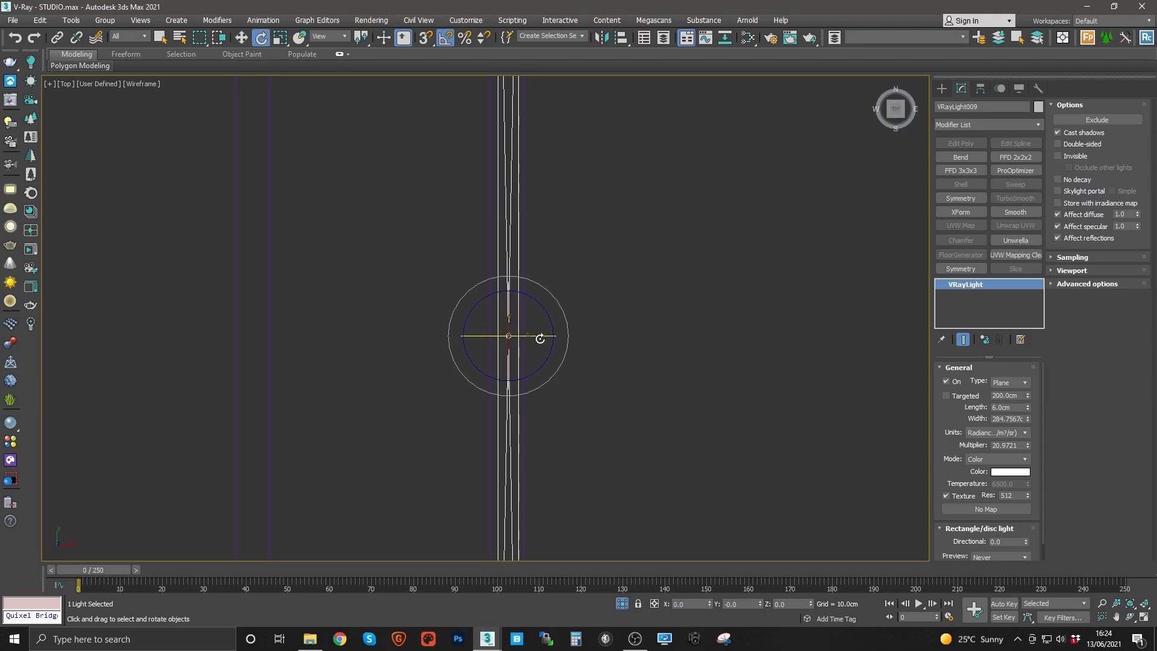
drag(543, 336, 525, 341)
key(w)
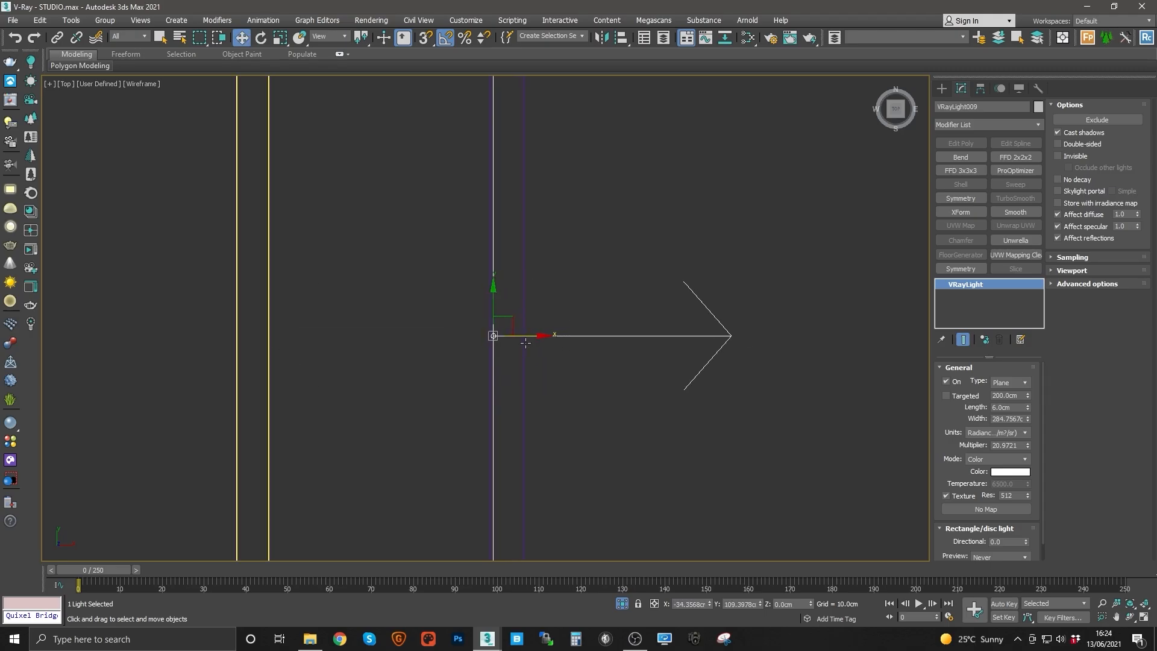
Step: Inspect the two cove plane lights in perspective and front views, switching the front view to wireframe
scroll(526, 337, down, 3)
key(p)
scroll(516, 323, down, 3)
alt+middle_drag(513, 321, 234, 269)
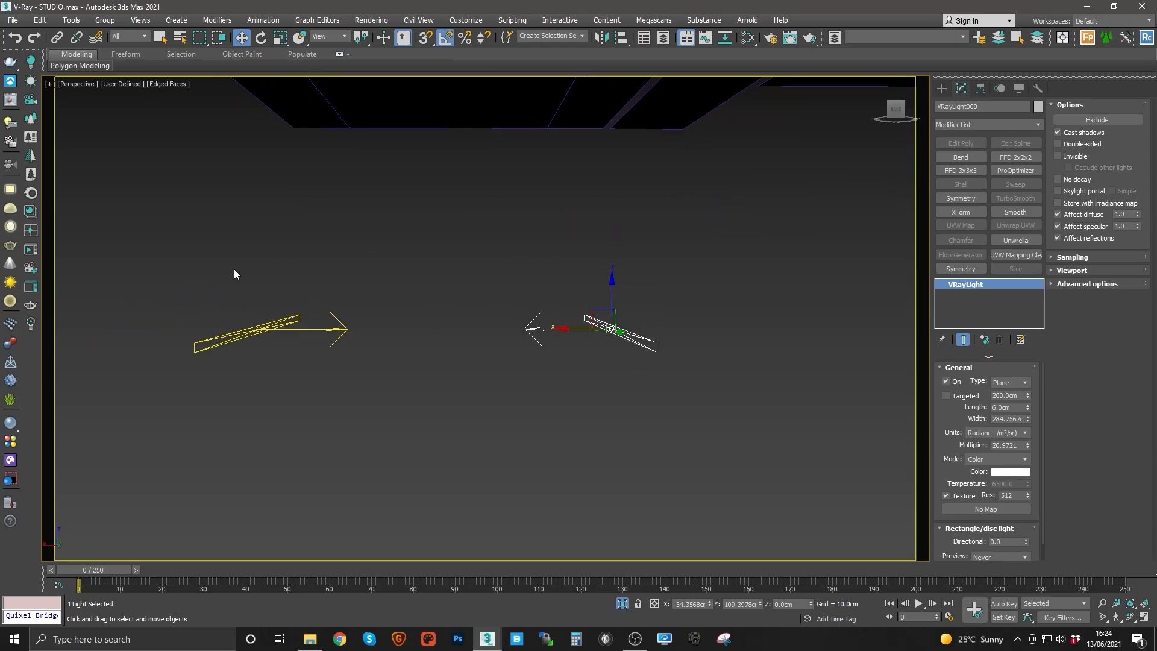
drag(741, 381, 740, 381)
middle_drag(464, 319, 484, 416)
key(f)
key(z)
scroll(485, 409, down, 3)
drag(486, 359, 486, 154)
middle_drag(484, 182, 493, 420)
drag(496, 405, 493, 298)
scroll(312, 322, up, 5)
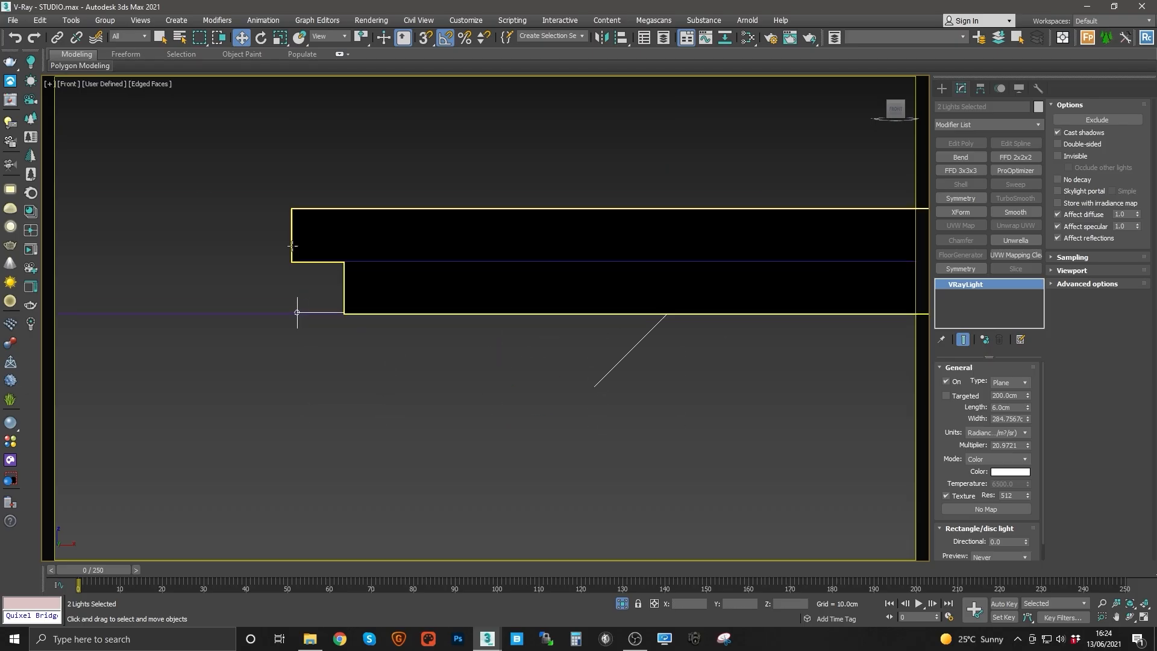
key(F3)
scroll(471, 292, down, 3)
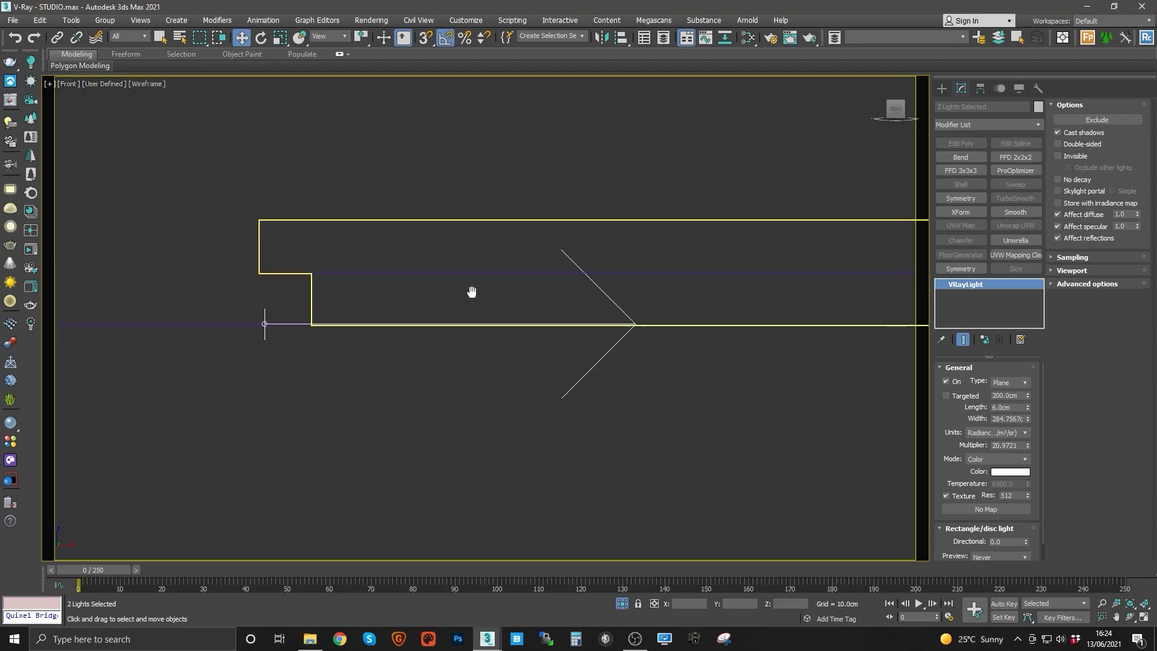
Step: Set the cove shape's object colour to white
click(435, 271)
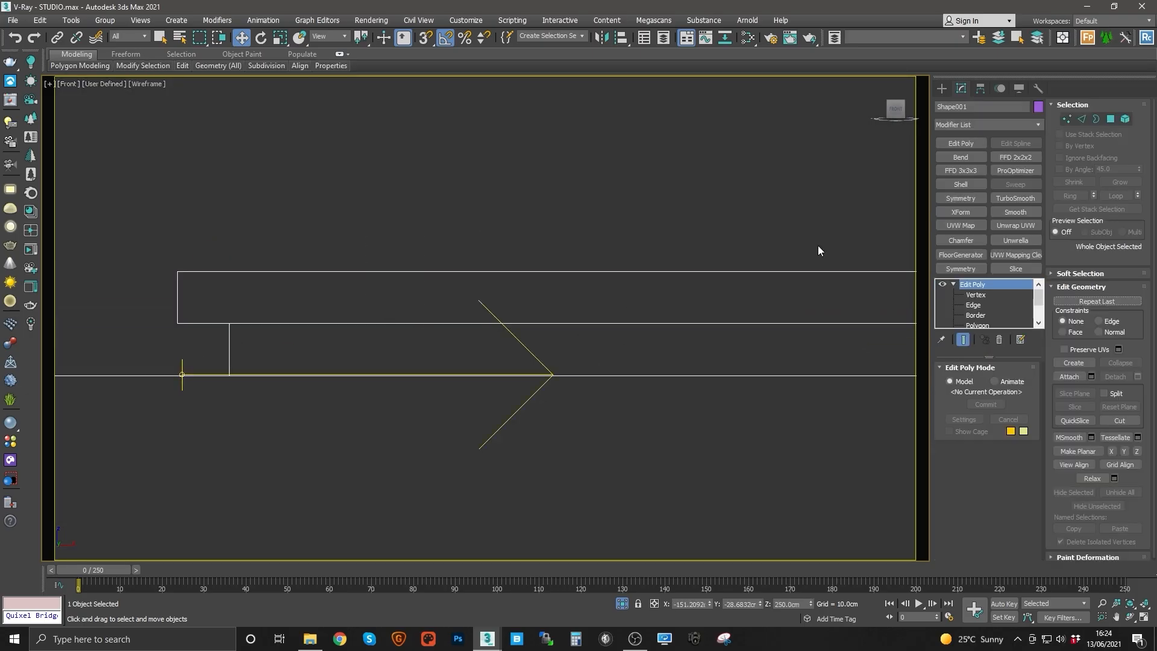
click(1038, 107)
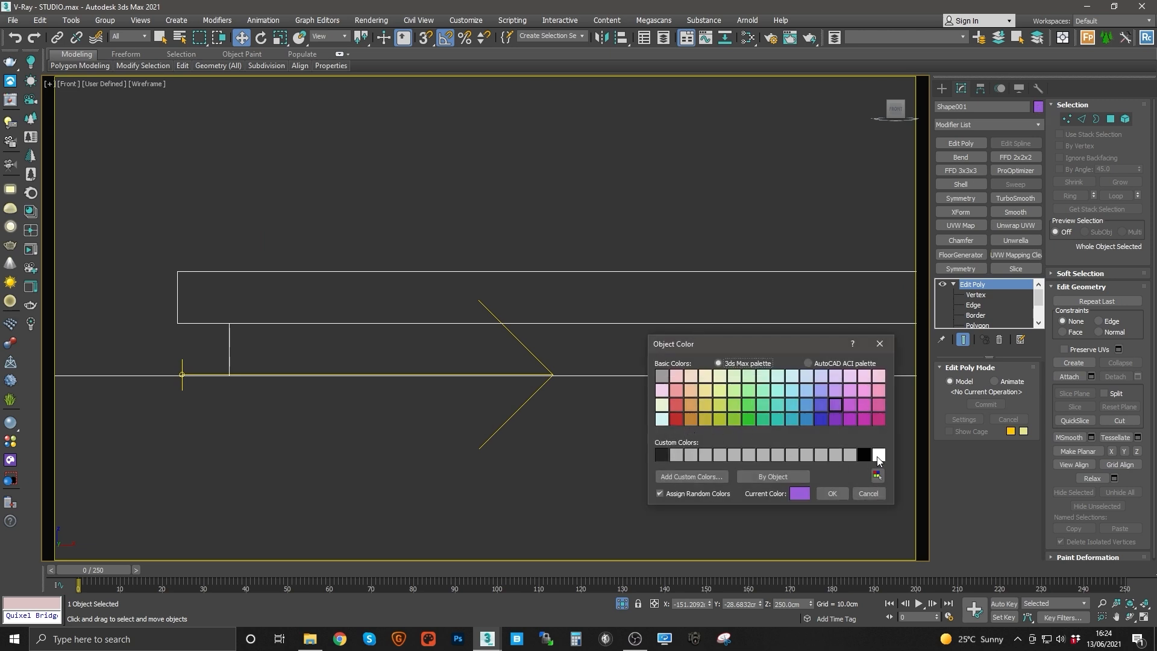
click(832, 493)
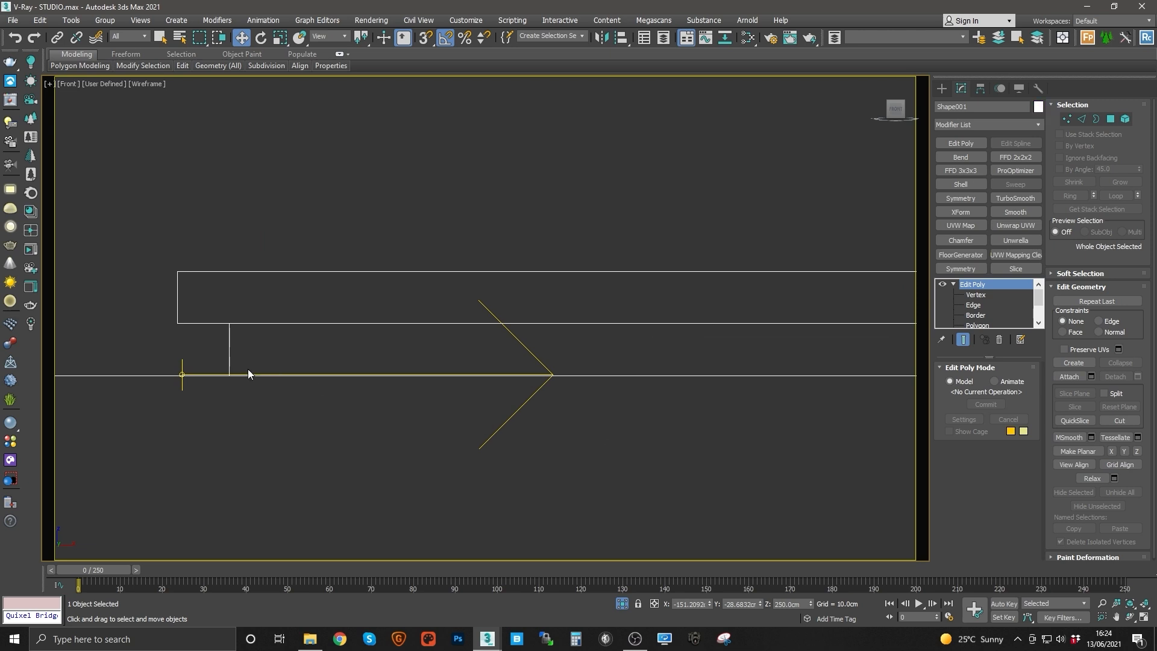
Step: Select both cove plane lights and adjust their position within the cove in the front view
drag(442, 345, 638, 358)
key(i)
key(i)
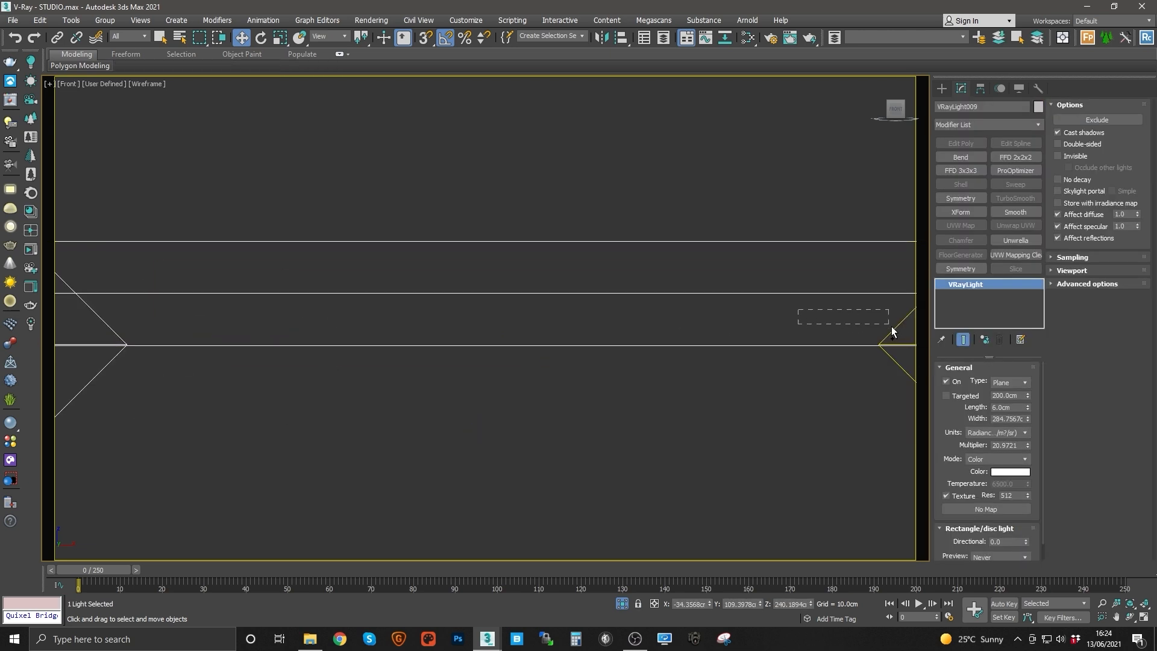
ctrl+drag(883, 333, 882, 335)
middle_drag(519, 313, 519, 320)
drag(503, 324, 505, 254)
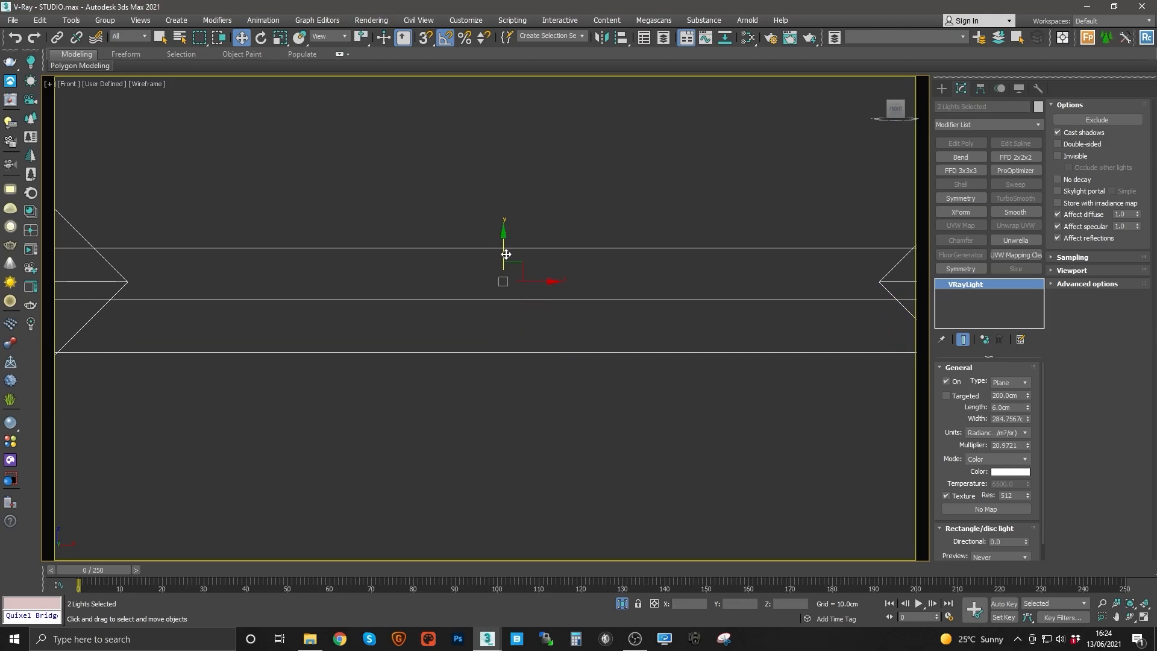
middle_drag(509, 255, 699, 284)
scroll(679, 292, down, 2)
drag(690, 280, 694, 278)
middle_drag(498, 290, 638, 300)
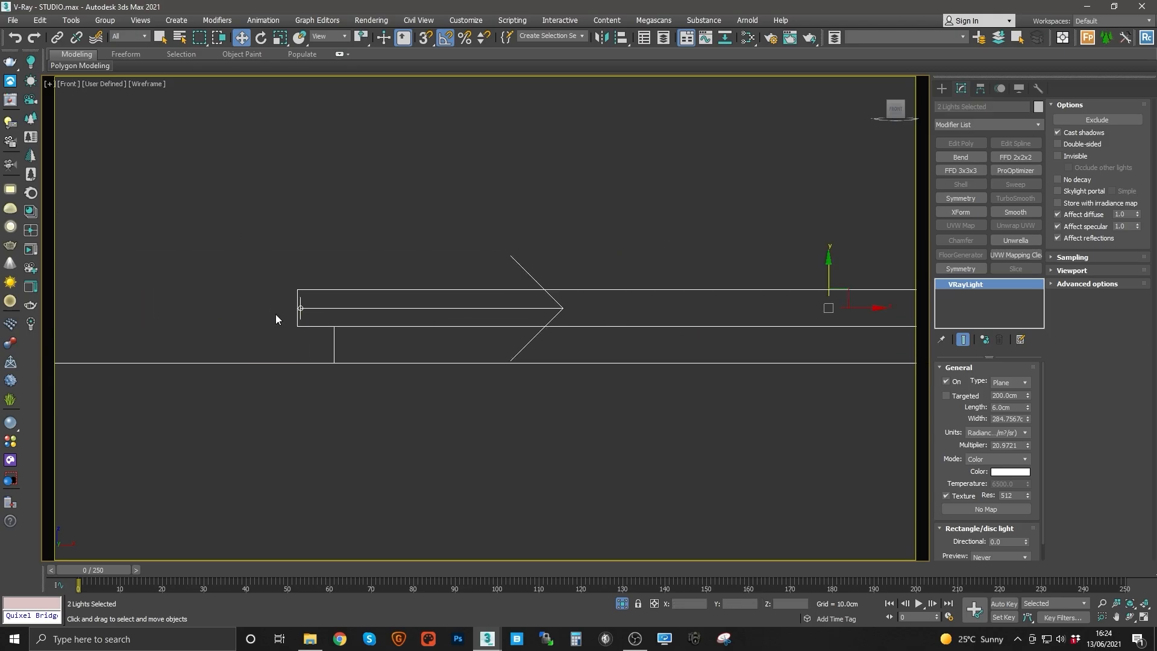
scroll(276, 313, up, 3)
middle_drag(327, 297, 206, 288)
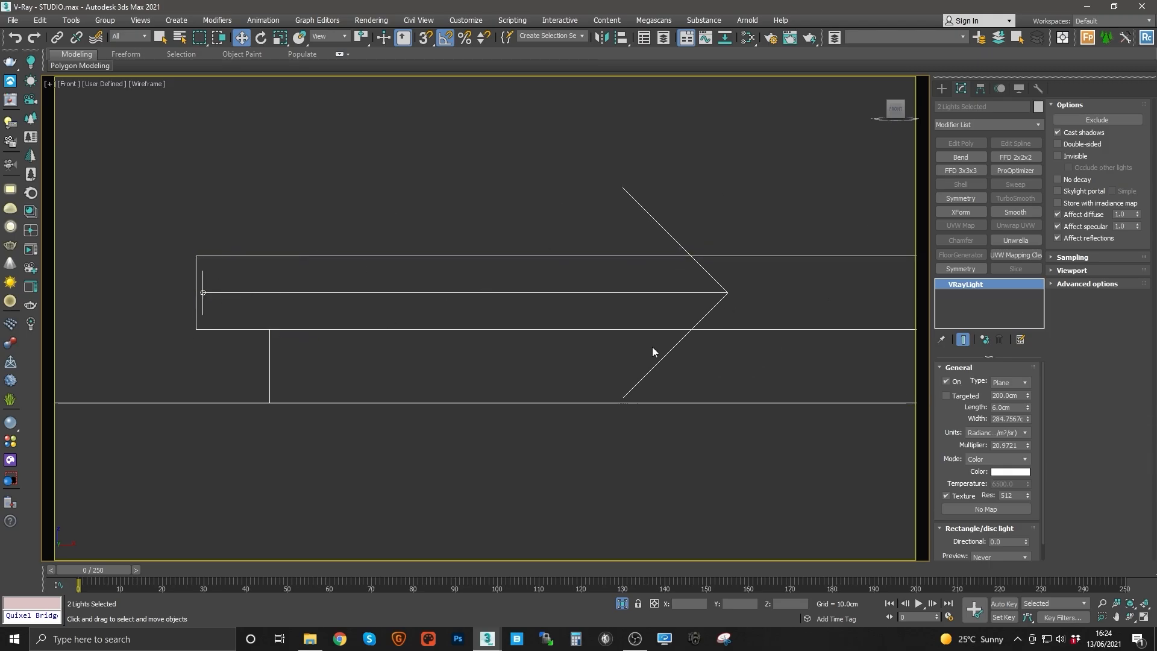
middle_drag(601, 330, 578, 335)
key(t)
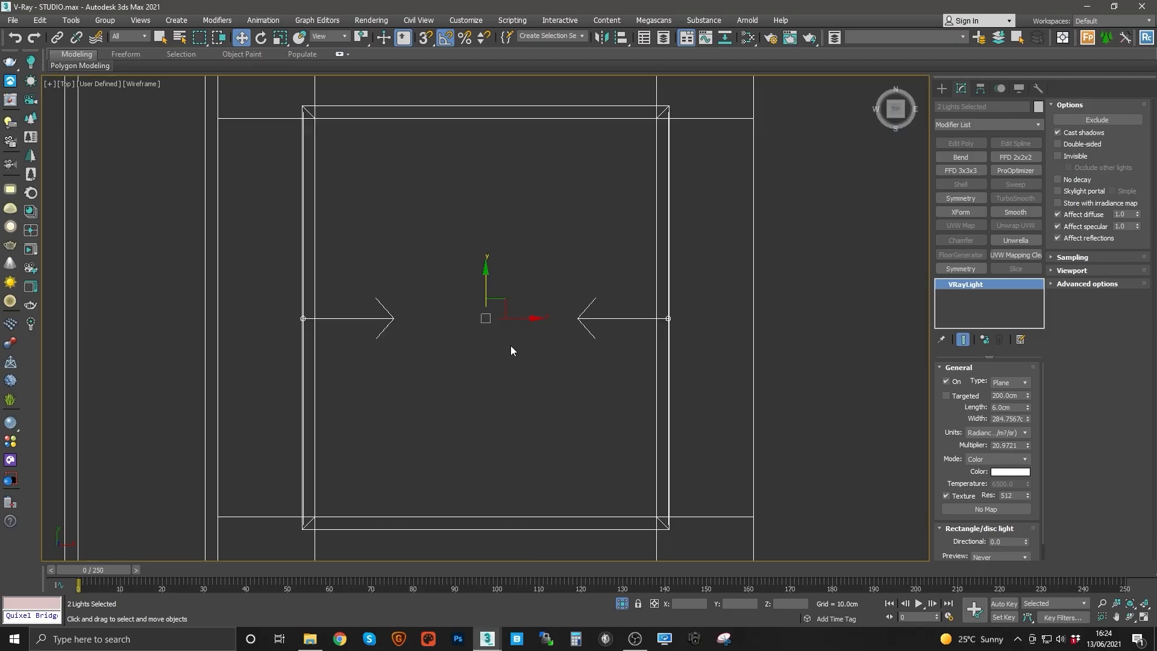
Step: Rotate-clone both cove lights -90° as instances for the other two cove edges and scale them slightly to fit
click(389, 322)
middle_drag(390, 321, 452, 362)
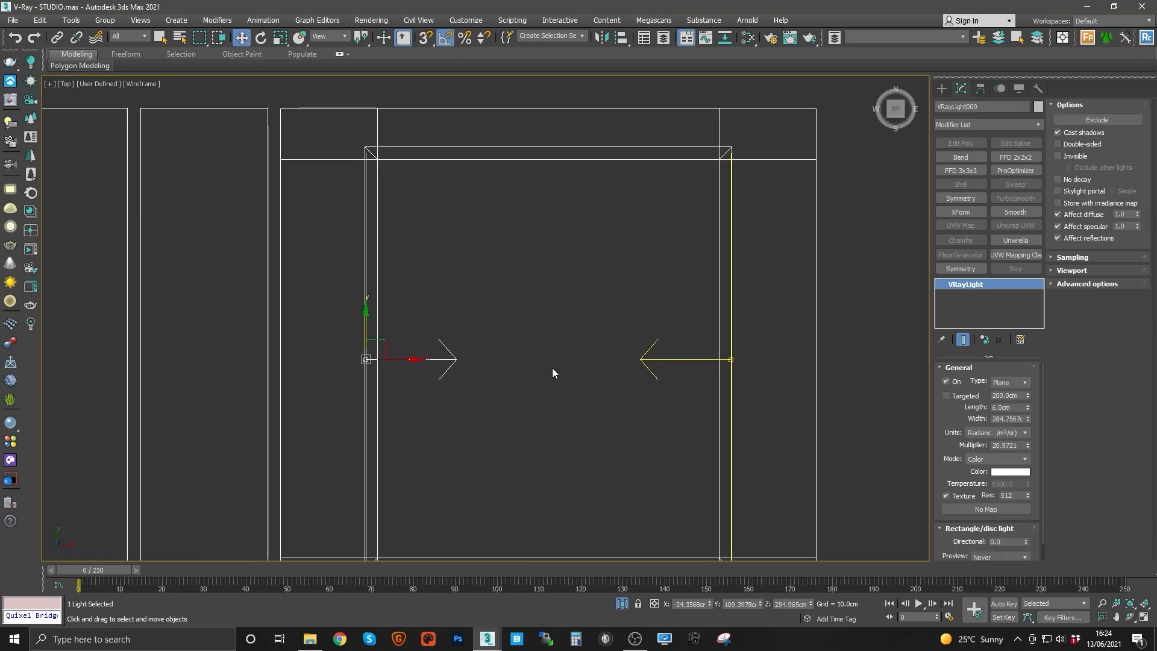
middle_drag(658, 361, 617, 339)
ctrl+click(617, 338)
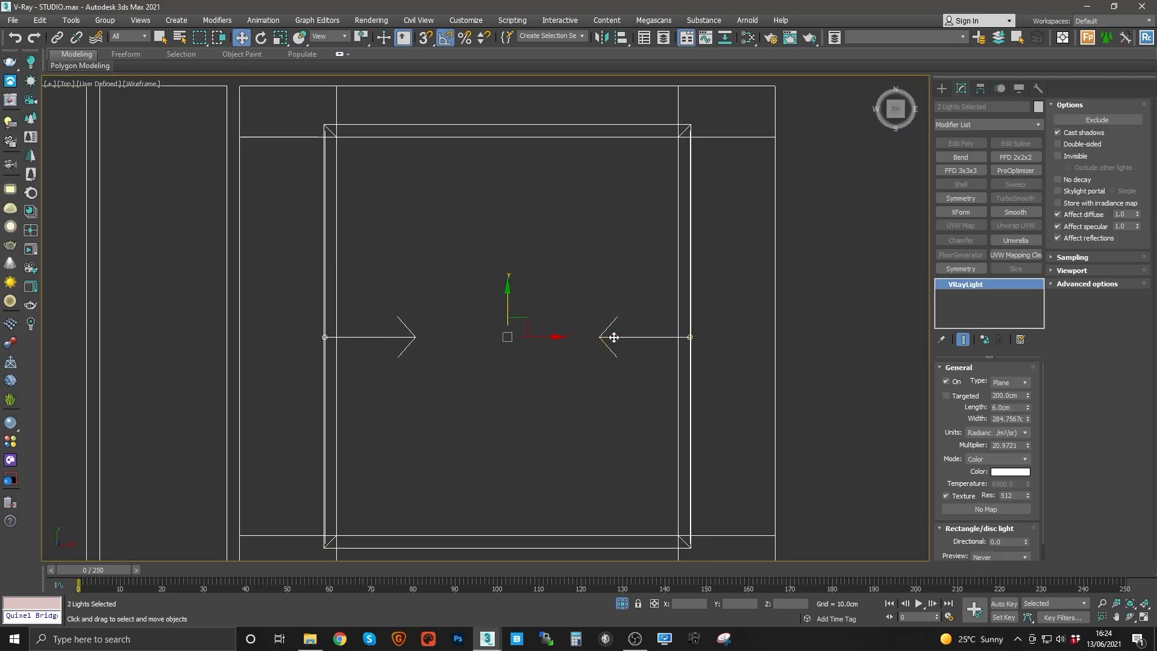
key(e)
shift+drag(547, 315, 550, 314)
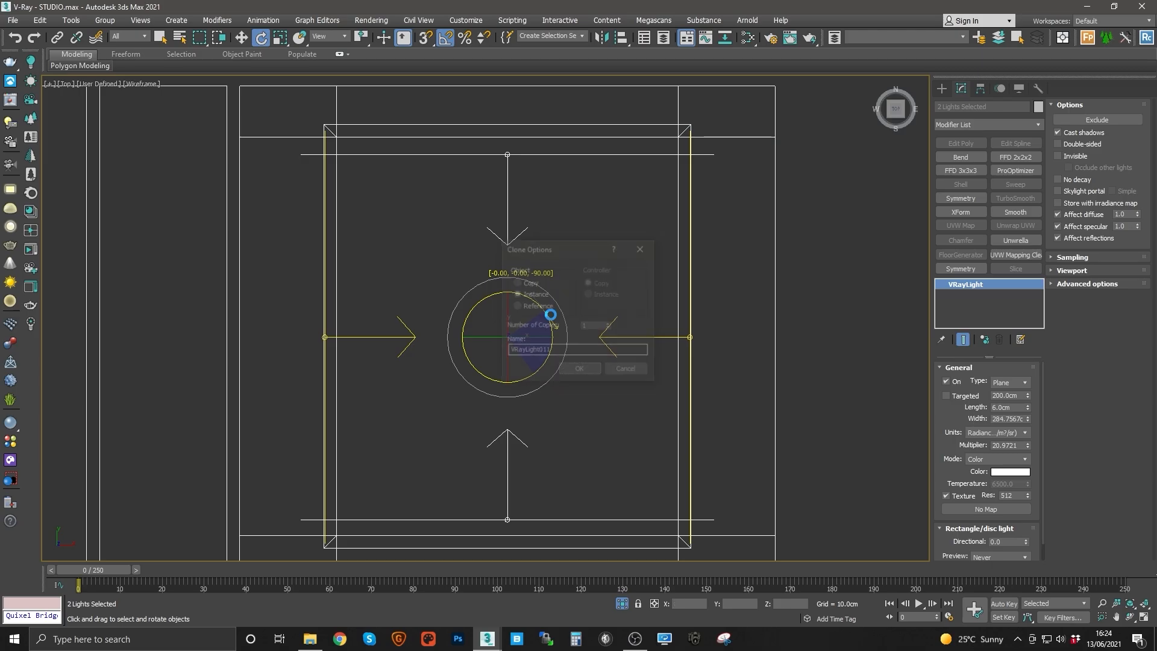
click(588, 370)
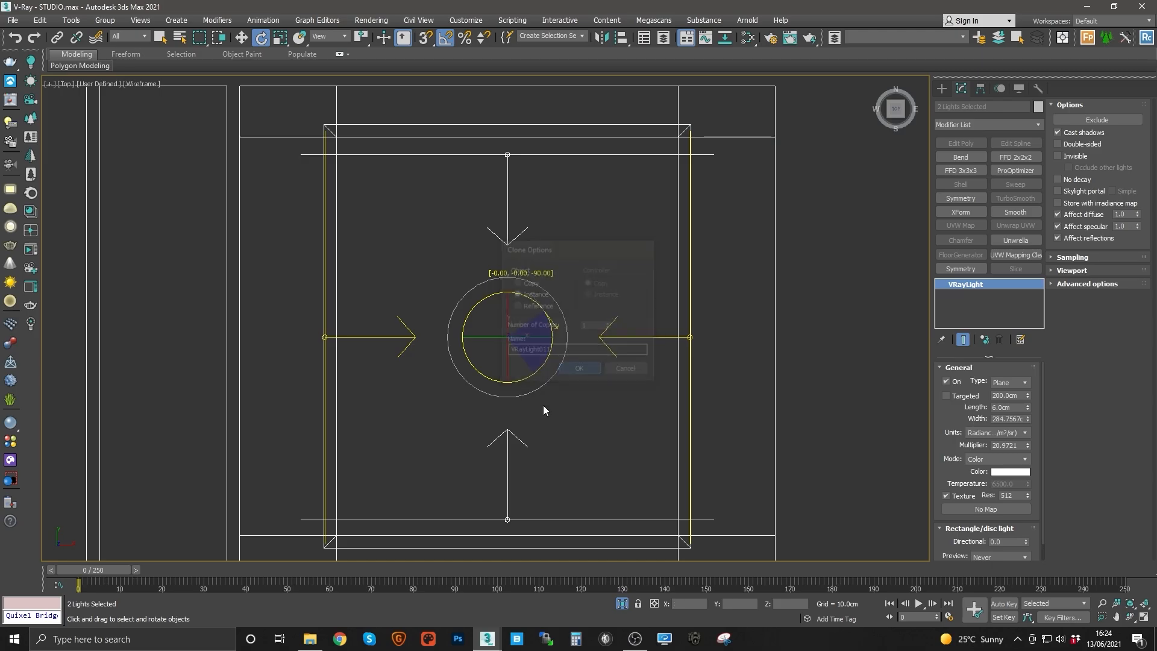
middle_drag(544, 405, 555, 338)
key(r)
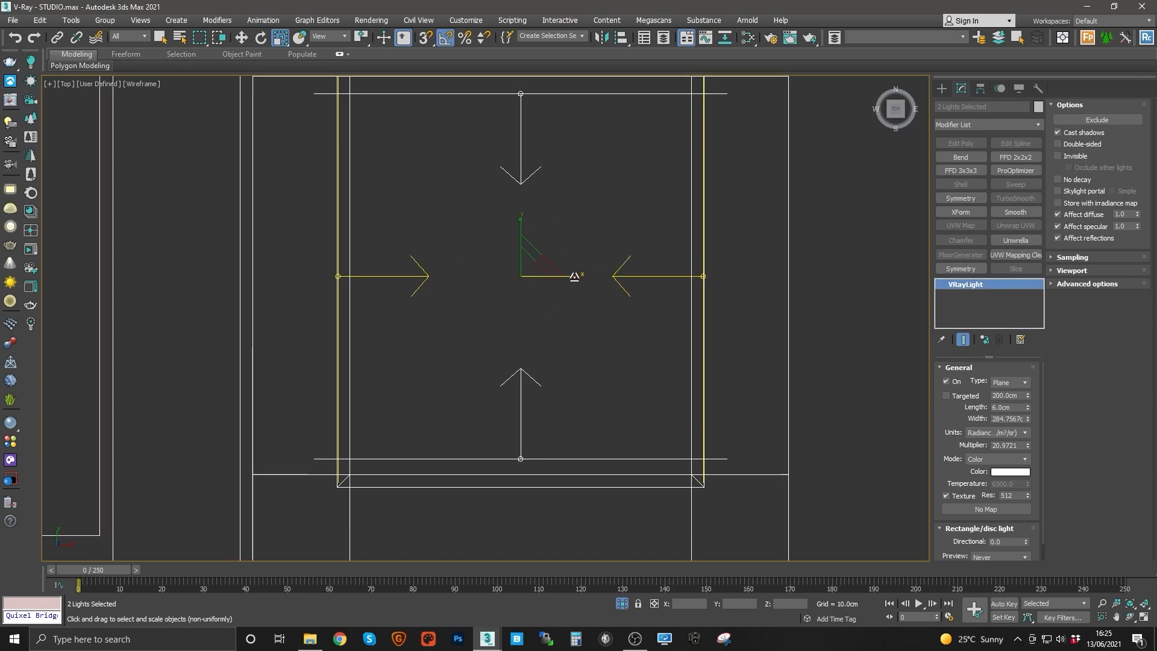
drag(573, 274, 572, 278)
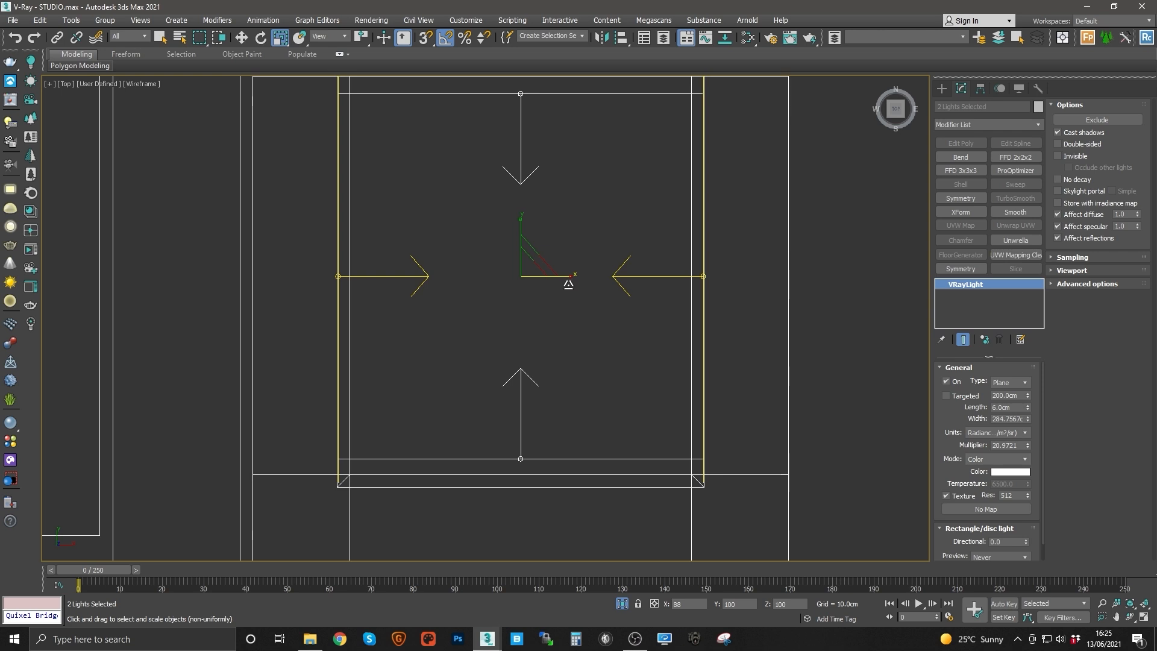
Step: Move one cloned cove light down onto the cove's lower edge in the top view
scroll(561, 278, up, 6)
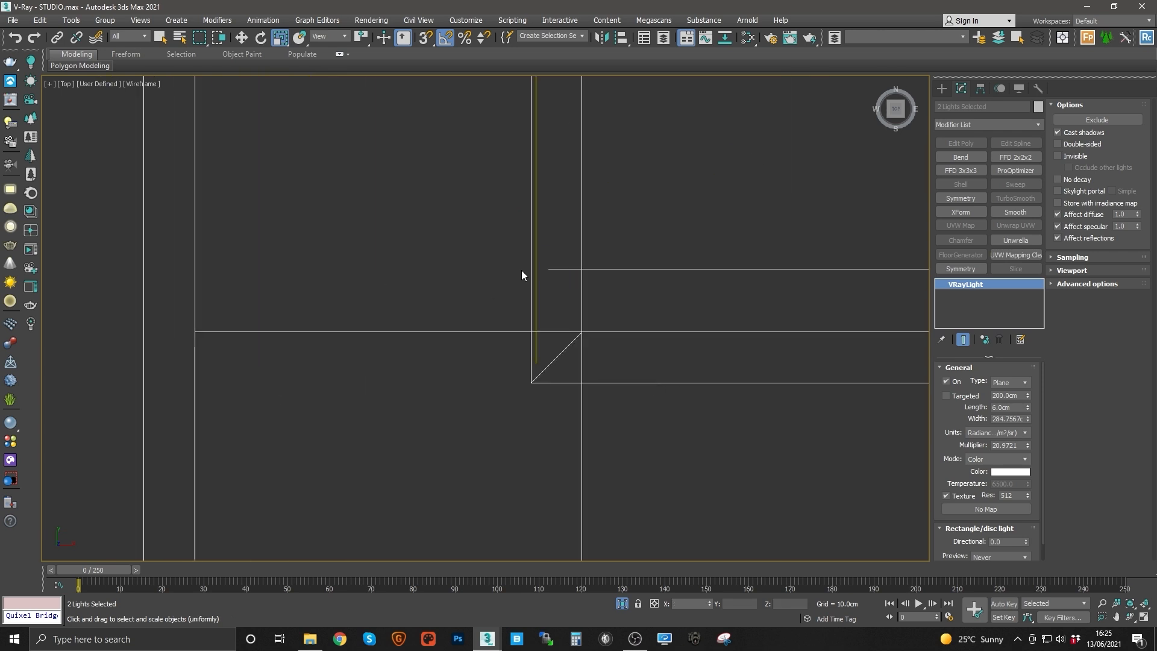
middle_drag(609, 295, 266, 396)
scroll(506, 378, down, 2)
click(782, 361)
key(w)
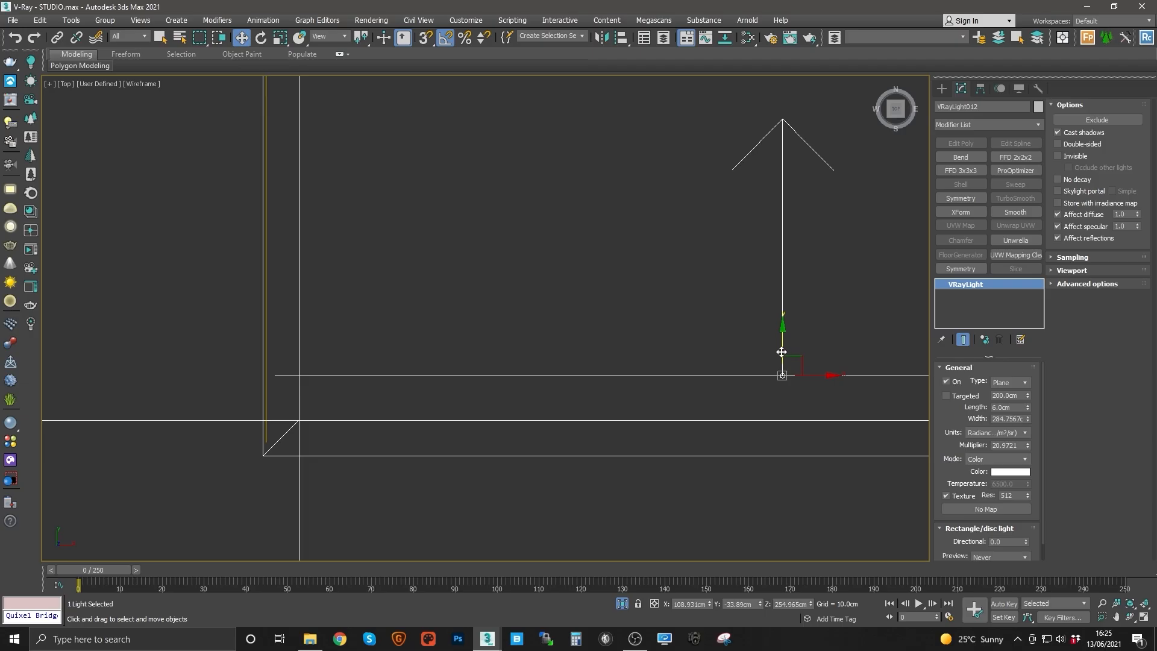
drag(773, 353, 773, 427)
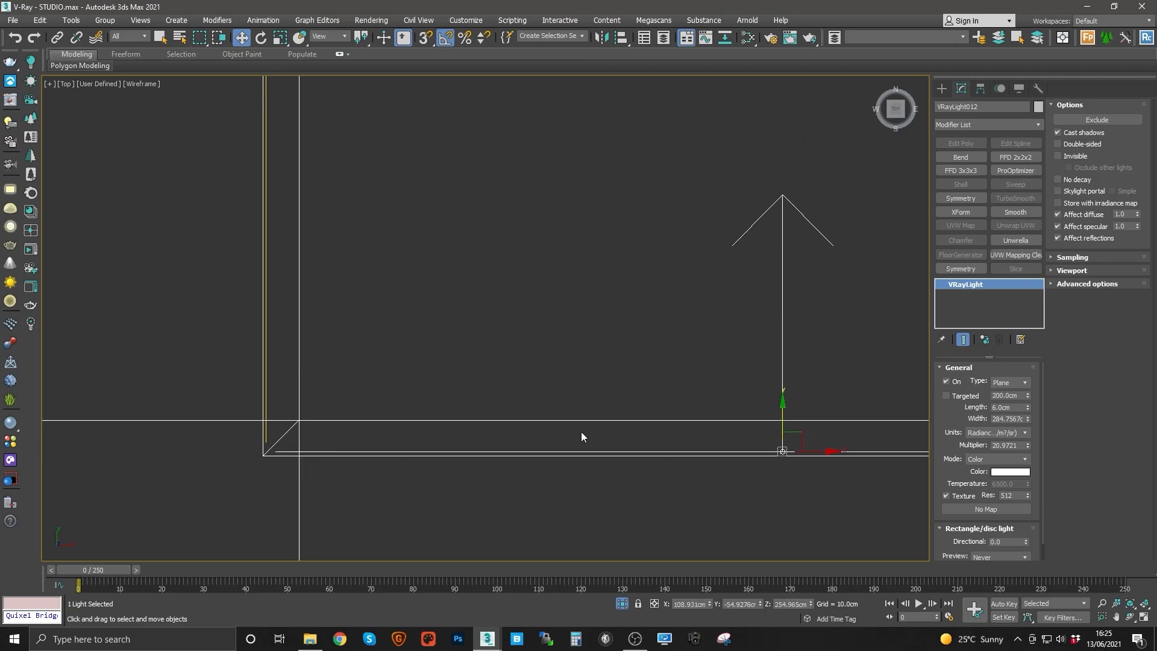
middle_drag(724, 418, 574, 414)
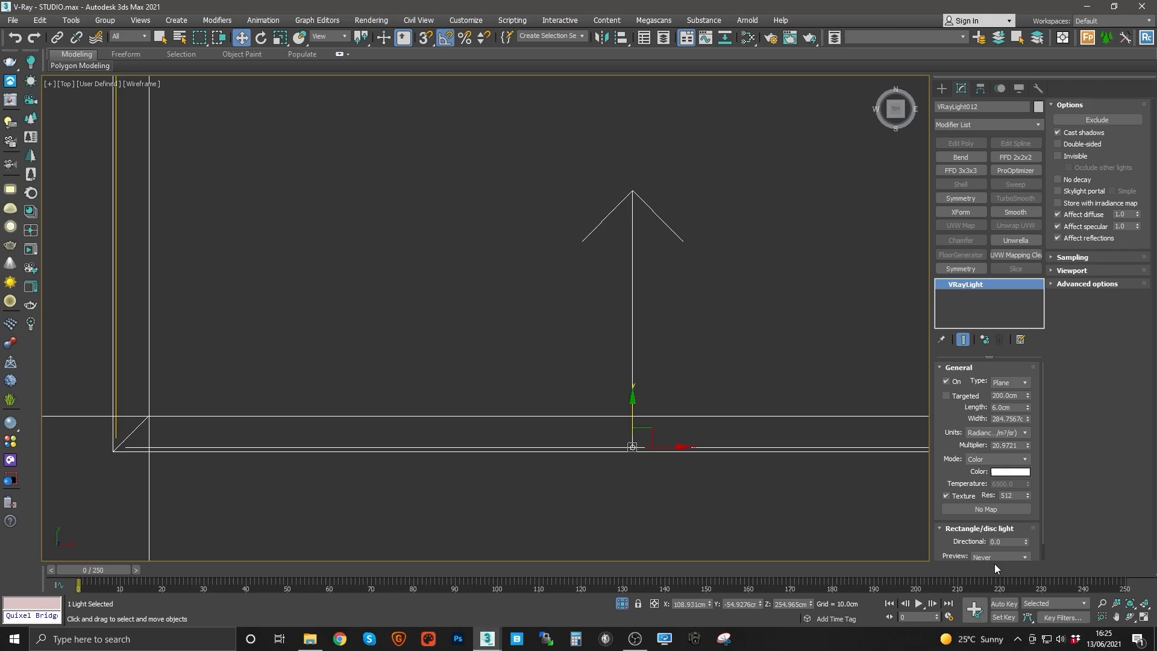
Step: Move the other cloned cove light up onto the cove's upper edge
scroll(579, 355, down, 3)
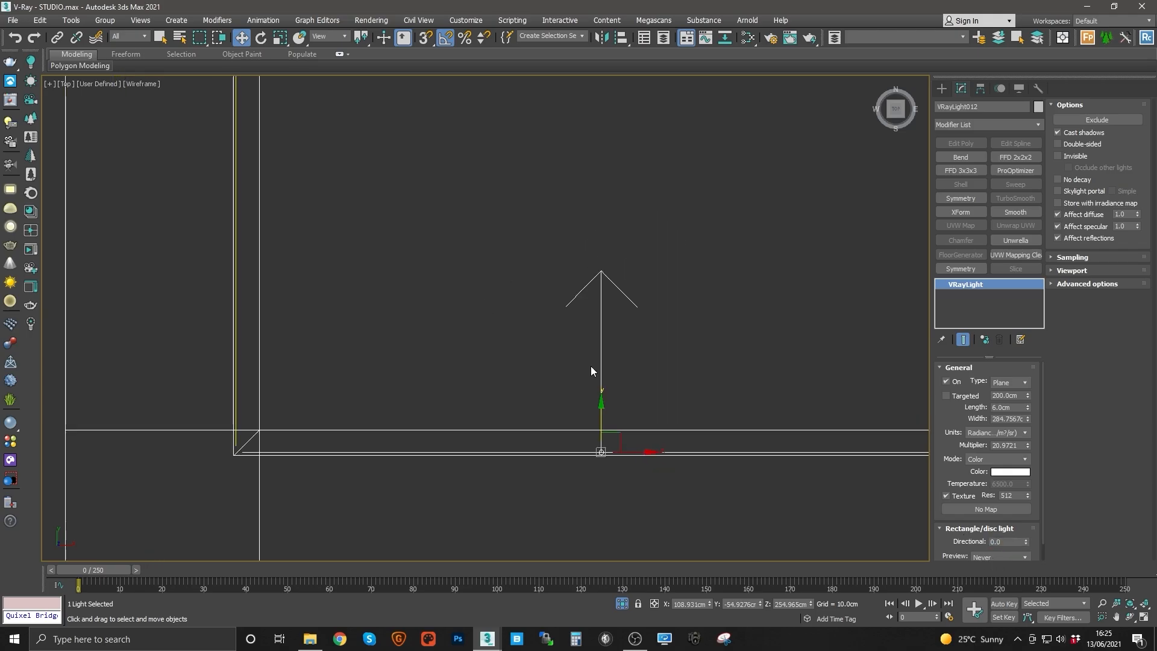
middle_drag(510, 220, 529, 335)
scroll(530, 334, down, 3)
middle_drag(616, 210, 608, 416)
drag(545, 171, 547, 169)
scroll(549, 166, up, 4)
middle_drag(549, 167, 580, 354)
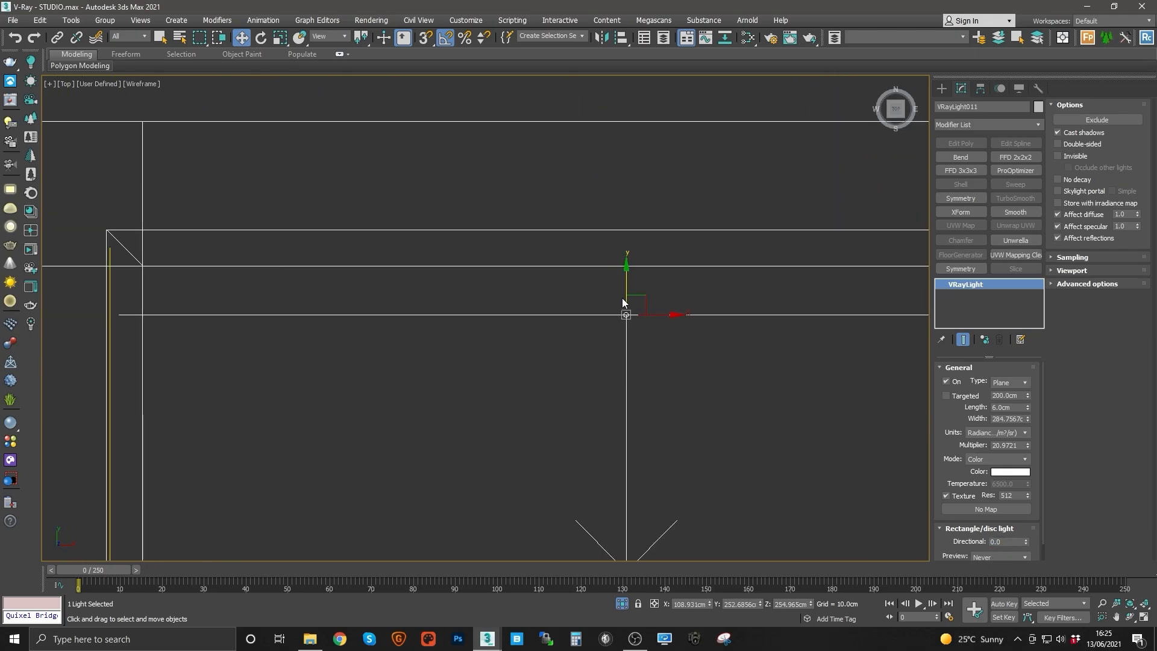
drag(623, 301, 629, 213)
middle_drag(514, 393, 497, 276)
scroll(498, 276, down, 8)
scroll(463, 281, up, 3)
middle_drag(540, 324, 482, 261)
middle_drag(488, 308, 498, 232)
key(alt+q)
scroll(560, 359, up, 3)
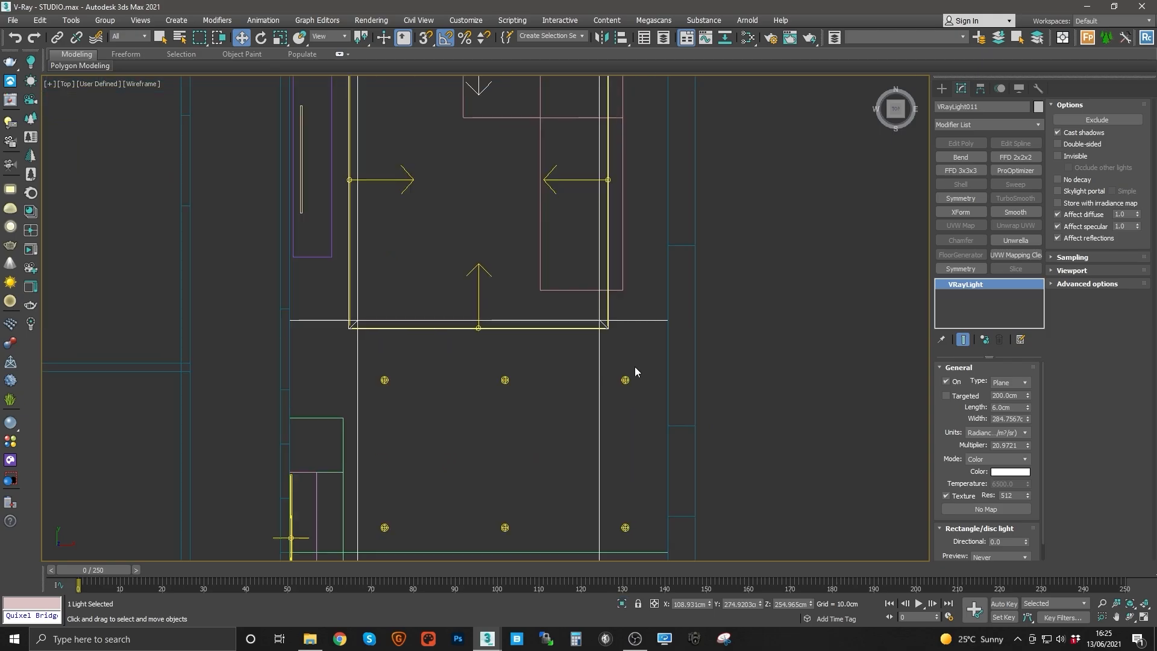
Step: Select a disc spot light and clone it upward as 1 instance
click(625, 379)
middle_drag(625, 380, 633, 495)
scroll(590, 433, up, 3)
scroll(640, 484, down, 3)
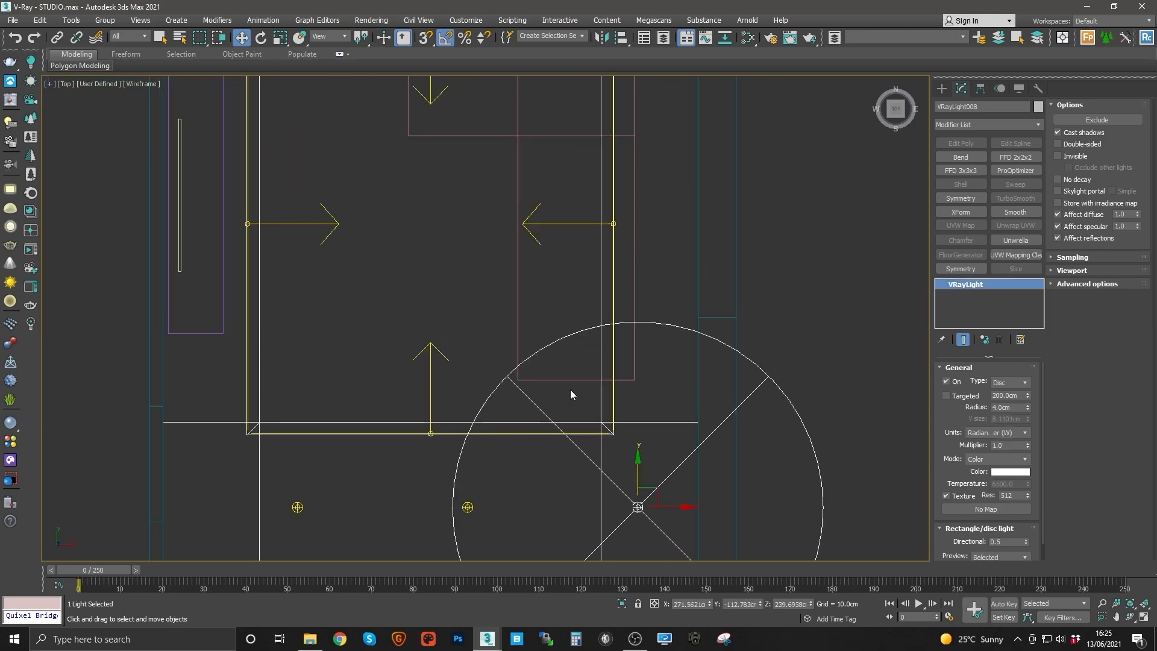
middle_drag(451, 237, 519, 383)
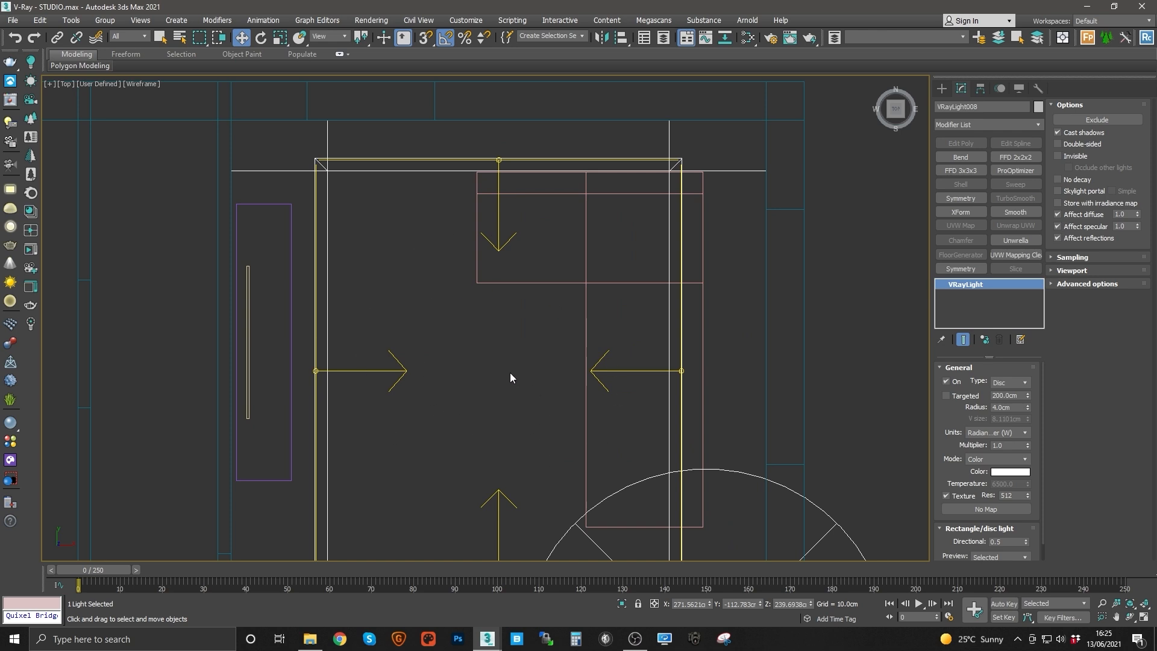
middle_drag(617, 417, 522, 278)
middle_drag(429, 243, 476, 277)
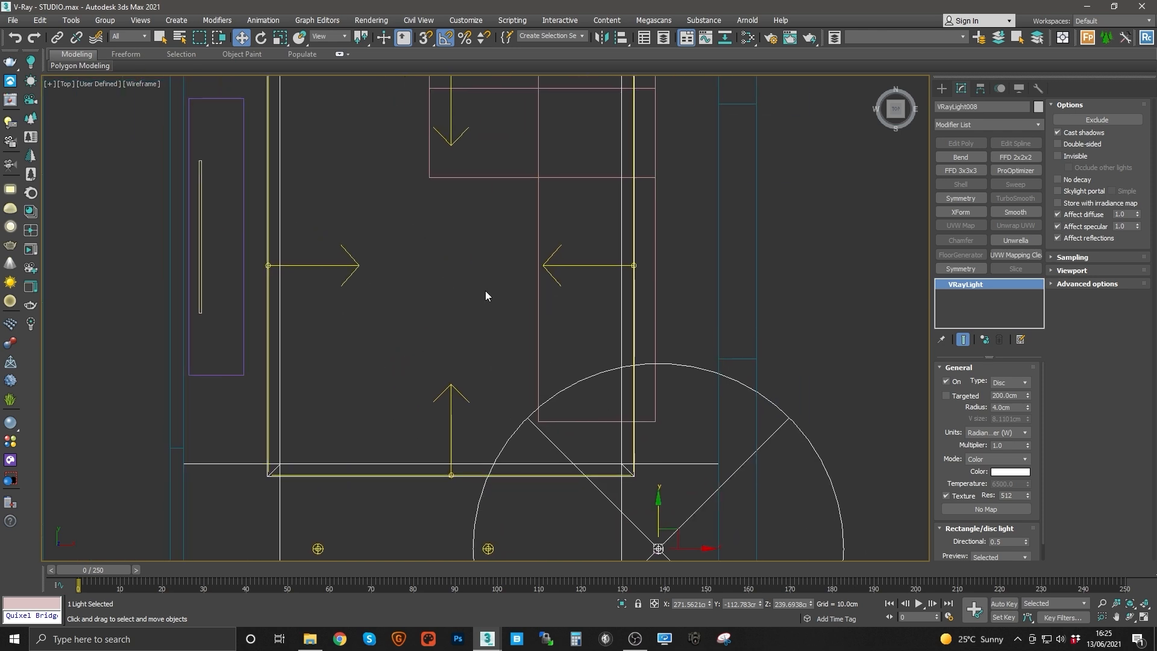
middle_drag(695, 406, 580, 352)
middle_drag(580, 479, 586, 444)
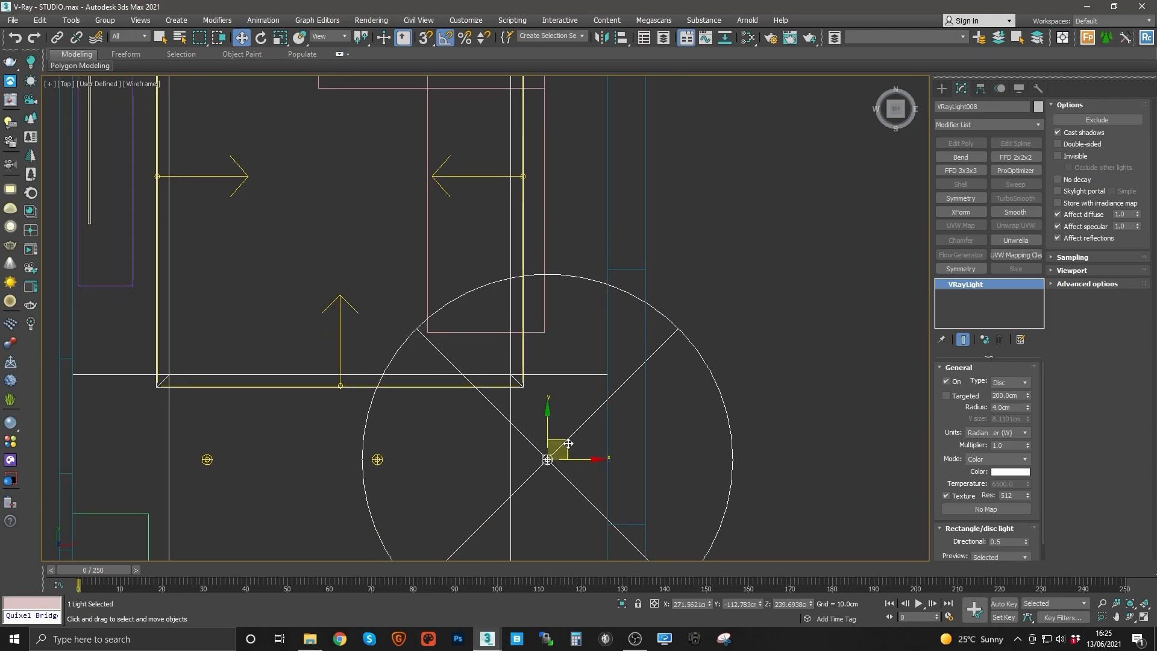
shift+drag(568, 442, 588, 326)
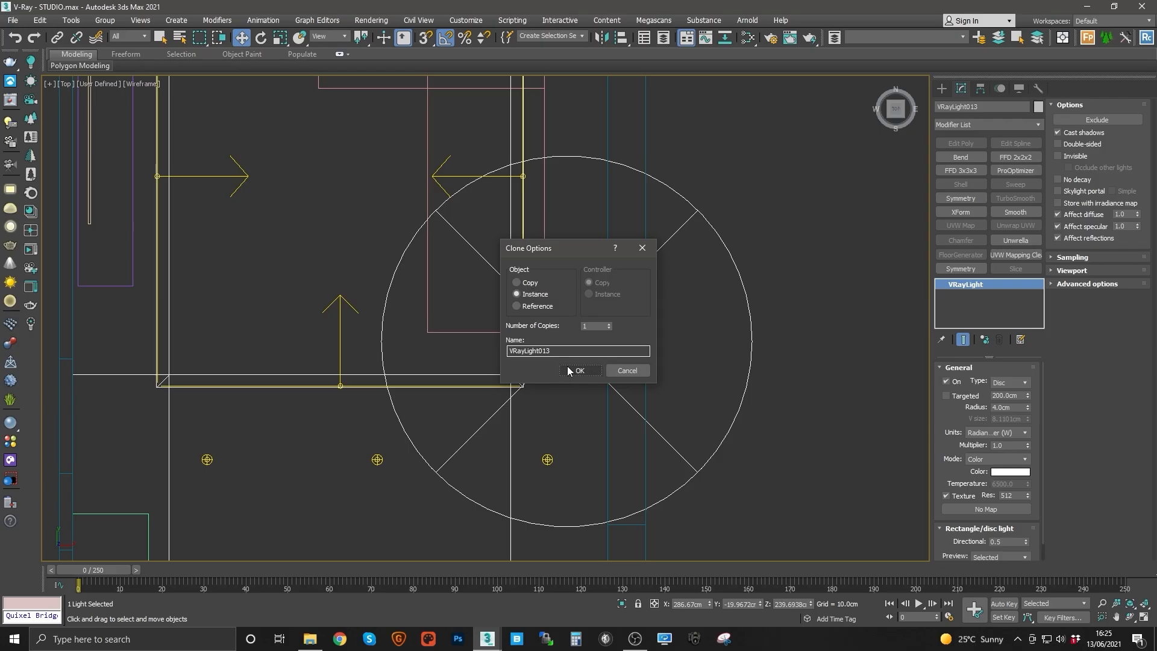
click(523, 283)
click(569, 370)
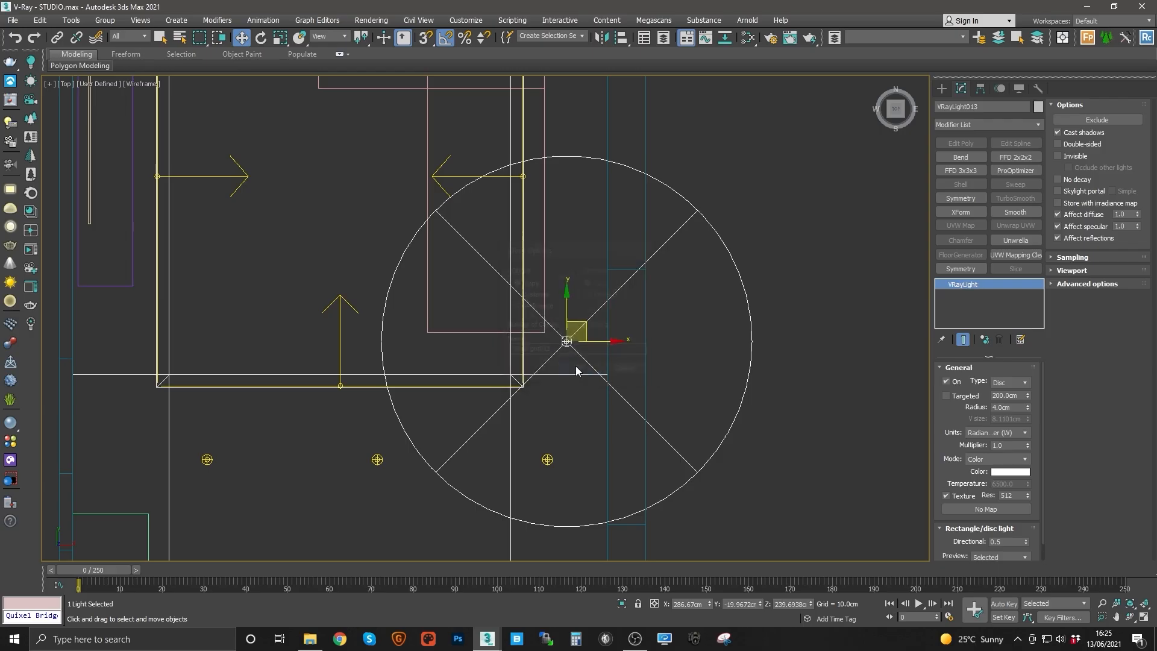
Step: Clone the disc spot light upward again as an instance to form a column of three lights along the cove
middle_drag(576, 366, 586, 400)
drag(596, 358, 596, 350)
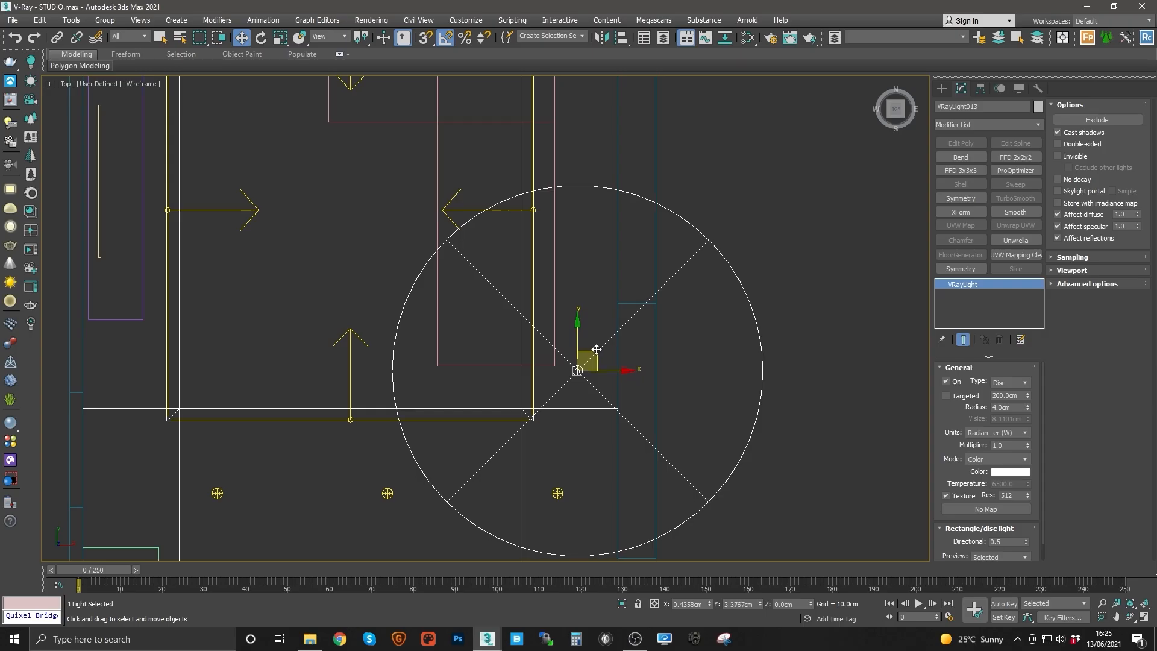
middle_drag(585, 338, 599, 439)
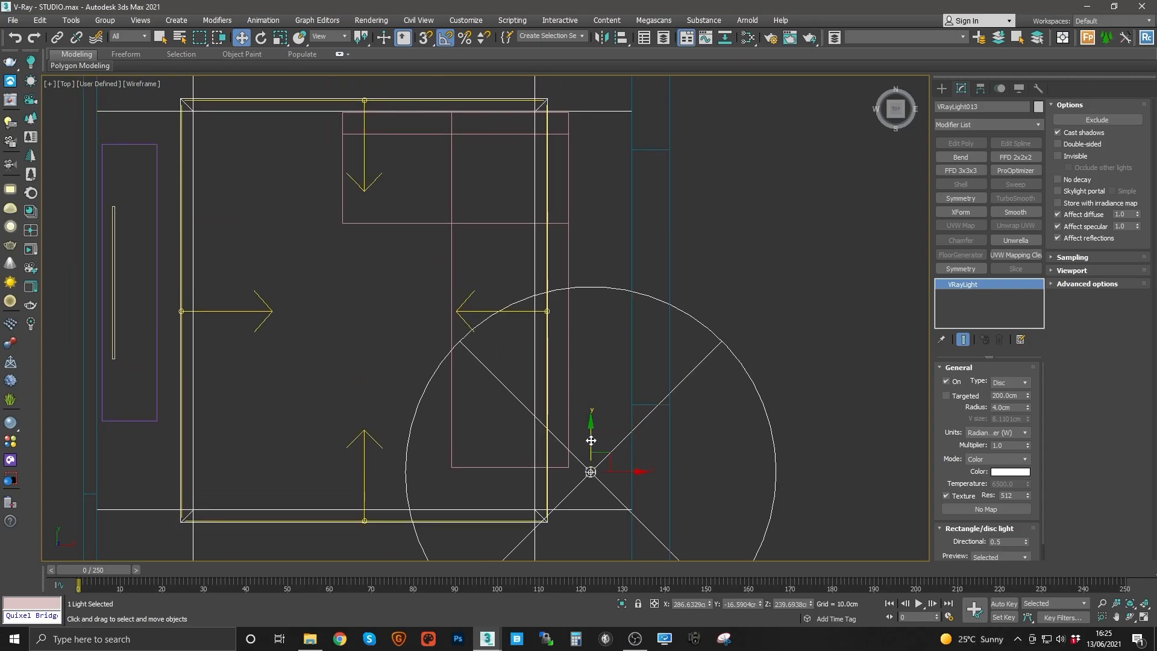
mouse_move(591, 442)
mouse_down()
mouse_move(591, 223)
mouse_move(591, 270)
mouse_up()
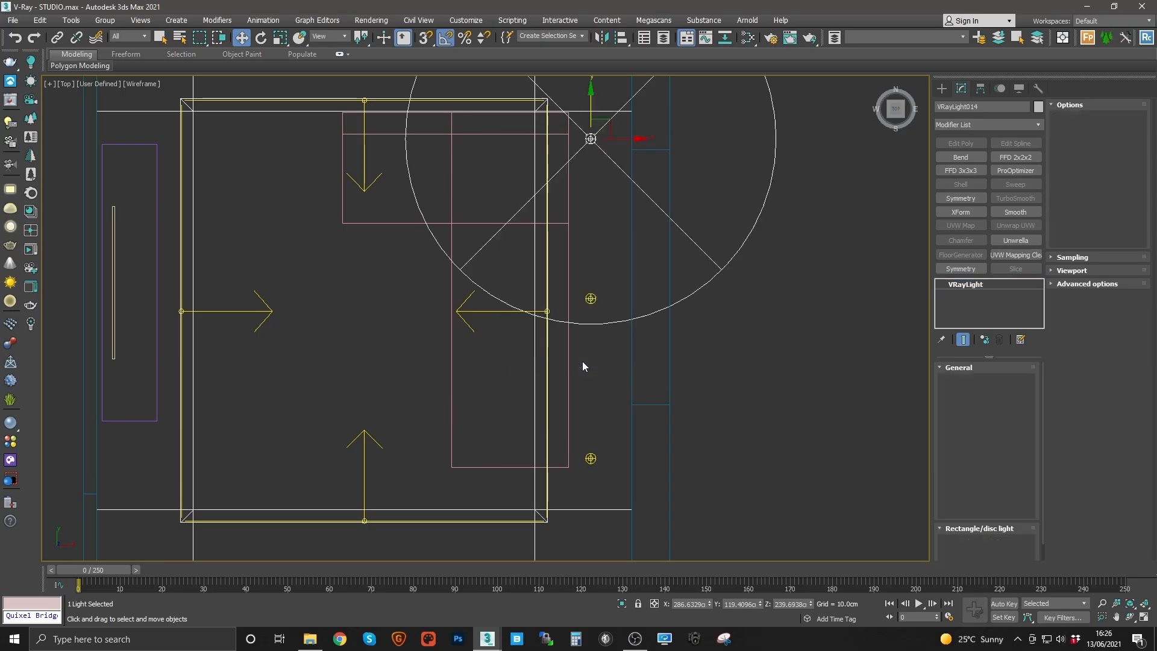
click(581, 368)
middle_drag(610, 190, 602, 201)
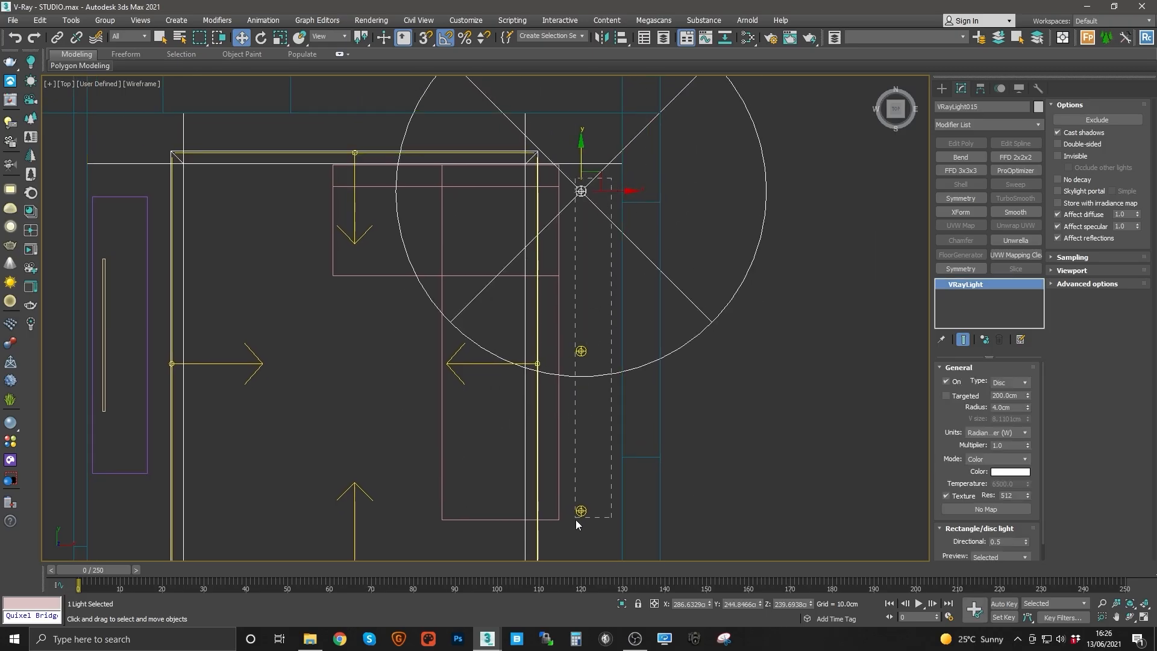
Step: Select the column of three disc lights, isolate them, and set their preview display to Never
drag(576, 520, 576, 520)
scroll(579, 342, down, 2)
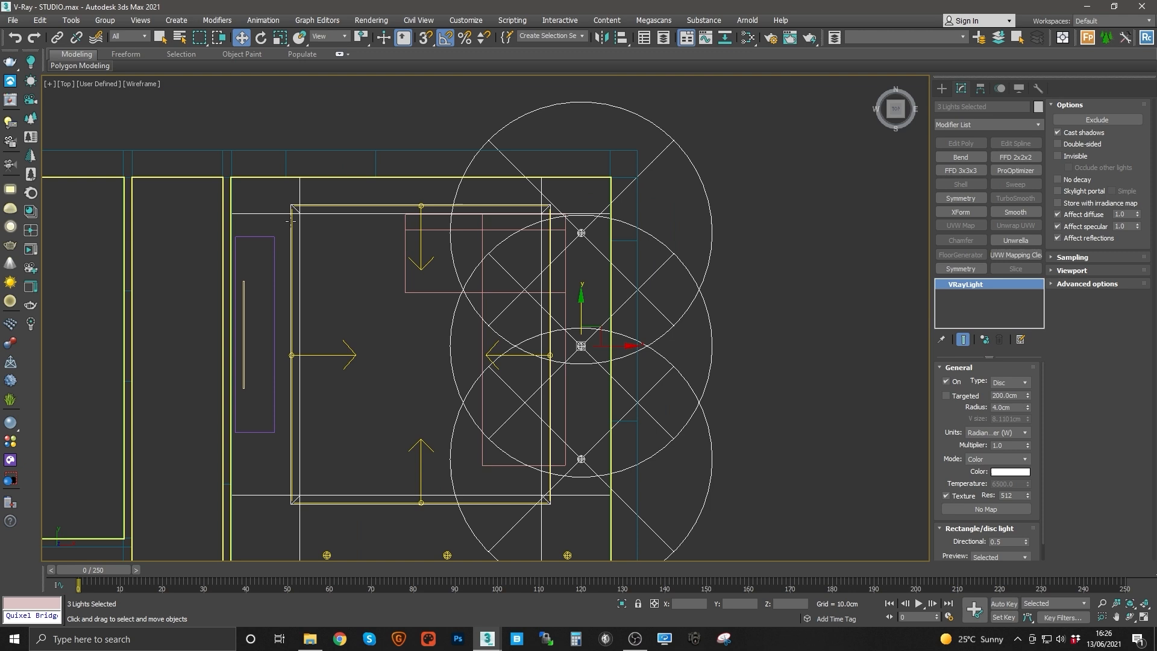
ctrl+click(273, 214)
key(alt+q)
middle_drag(578, 299, 452, 369)
scroll(554, 336, up, 2)
click(554, 336)
drag(617, 426, 617, 427)
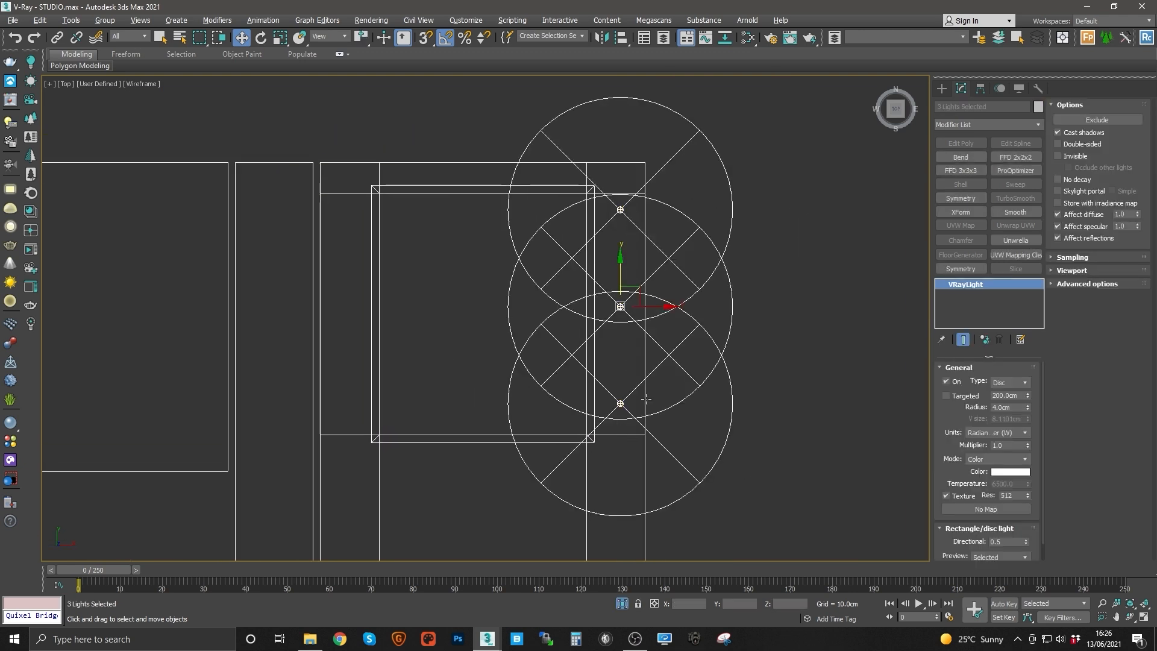
middle_drag(604, 169, 595, 197)
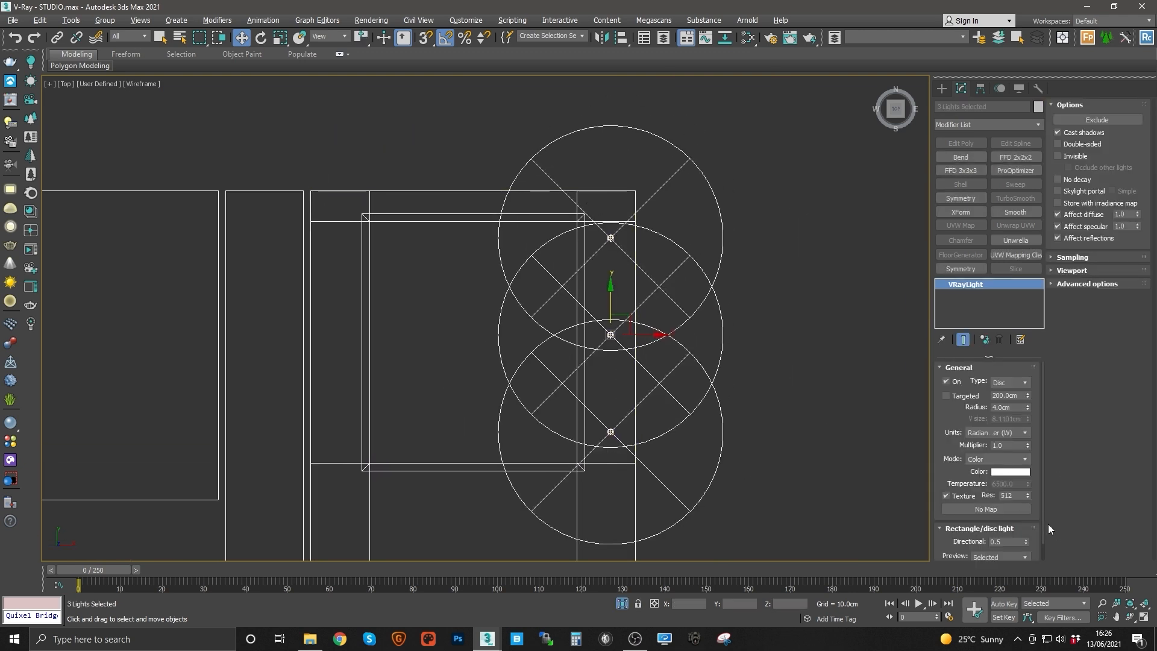
click(987, 557)
click(981, 583)
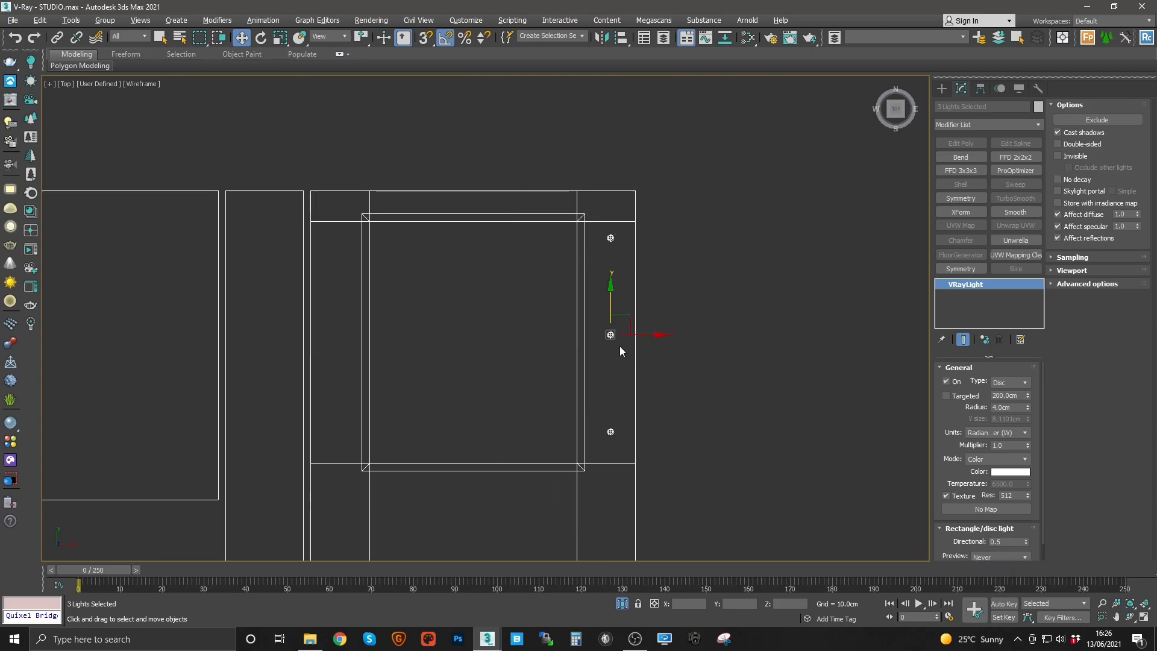
Step: Move the three disc lights to the right side of the room and clone them as instances to the left side
scroll(620, 337, up, 3)
drag(615, 293, 611, 301)
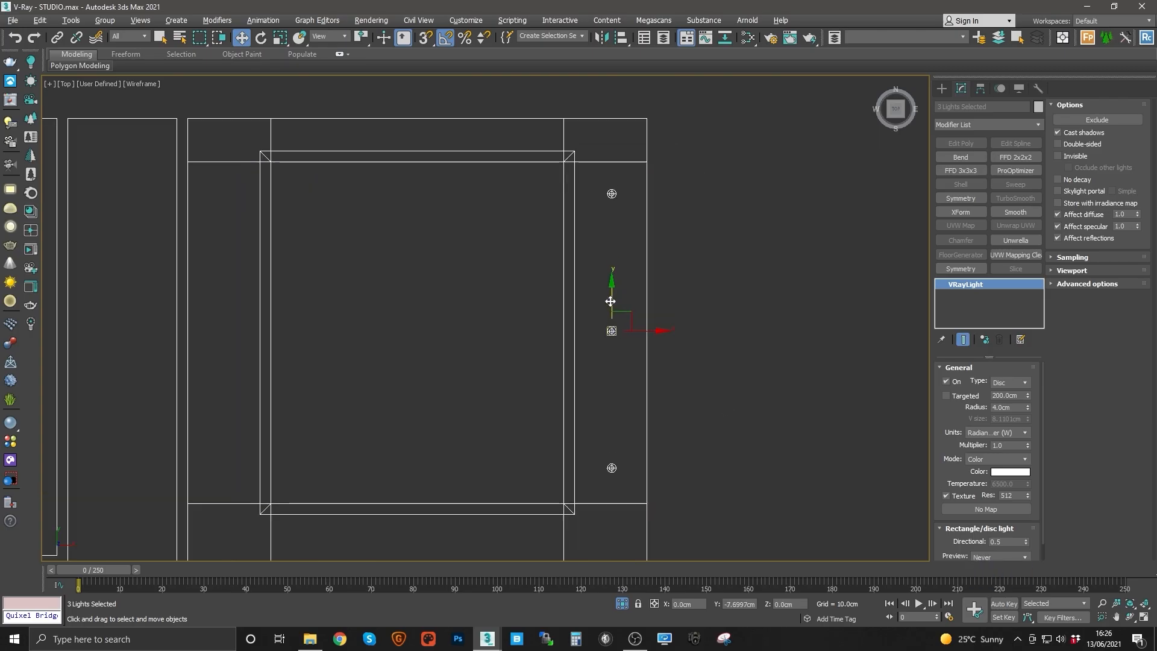
mouse_move(611, 301)
middle_down()
mouse_move(736, 297)
mouse_move(840, 331)
middle_up()
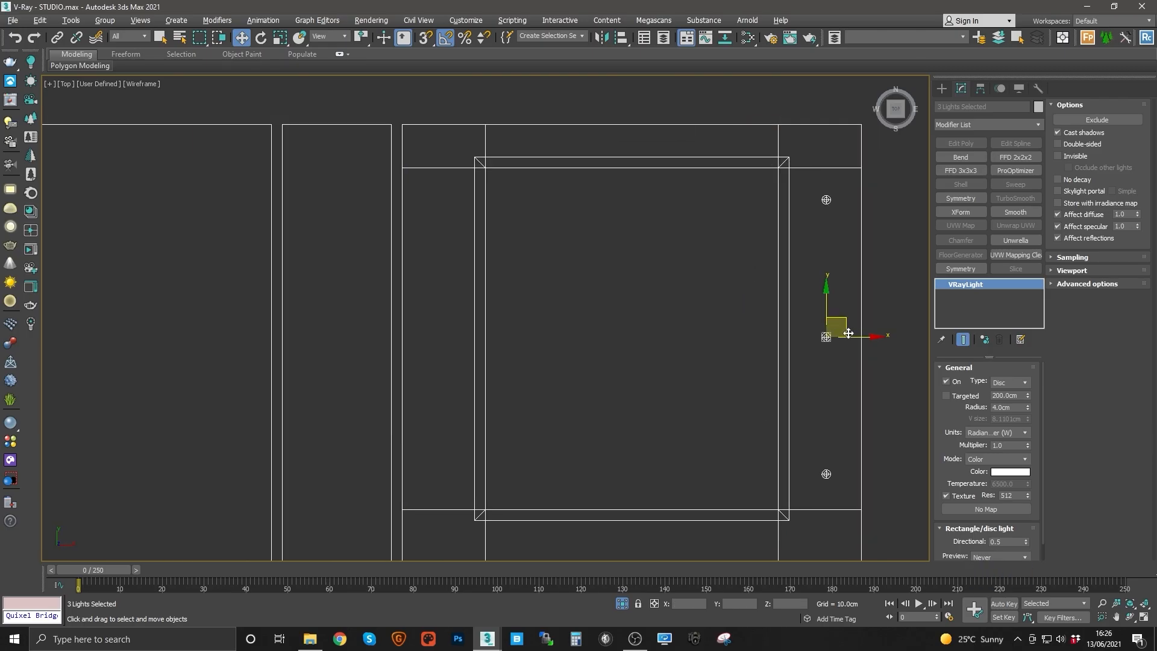
shift+drag(851, 335, 468, 332)
click(517, 306)
click(579, 369)
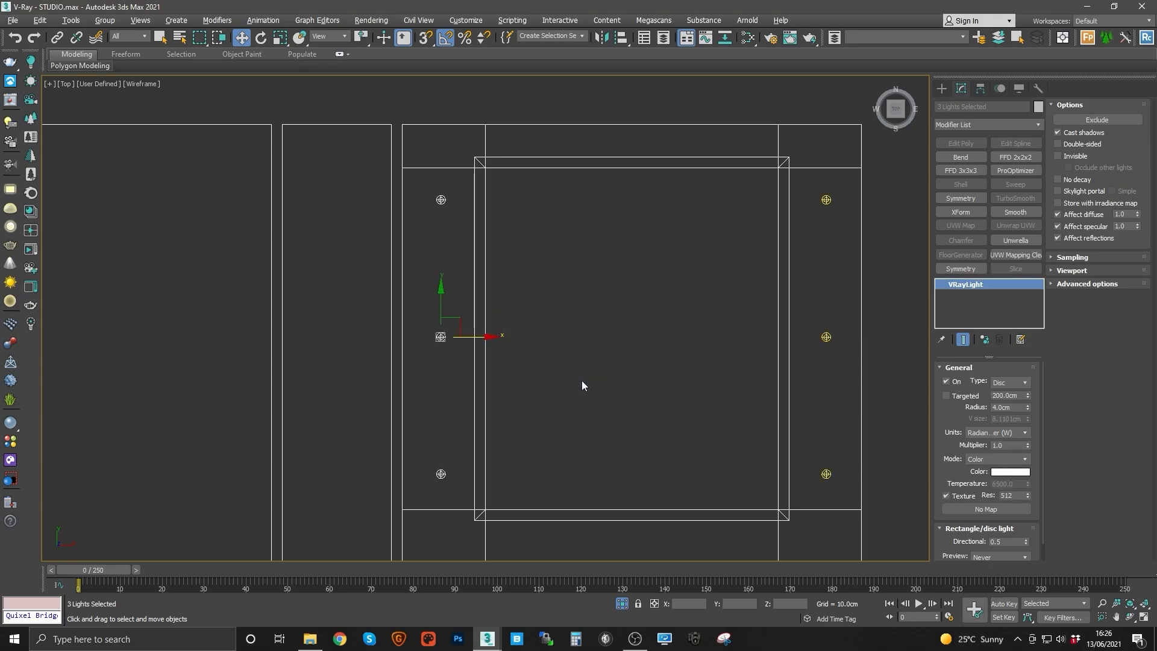
middle_drag(580, 382, 507, 271)
middle_drag(566, 243, 591, 338)
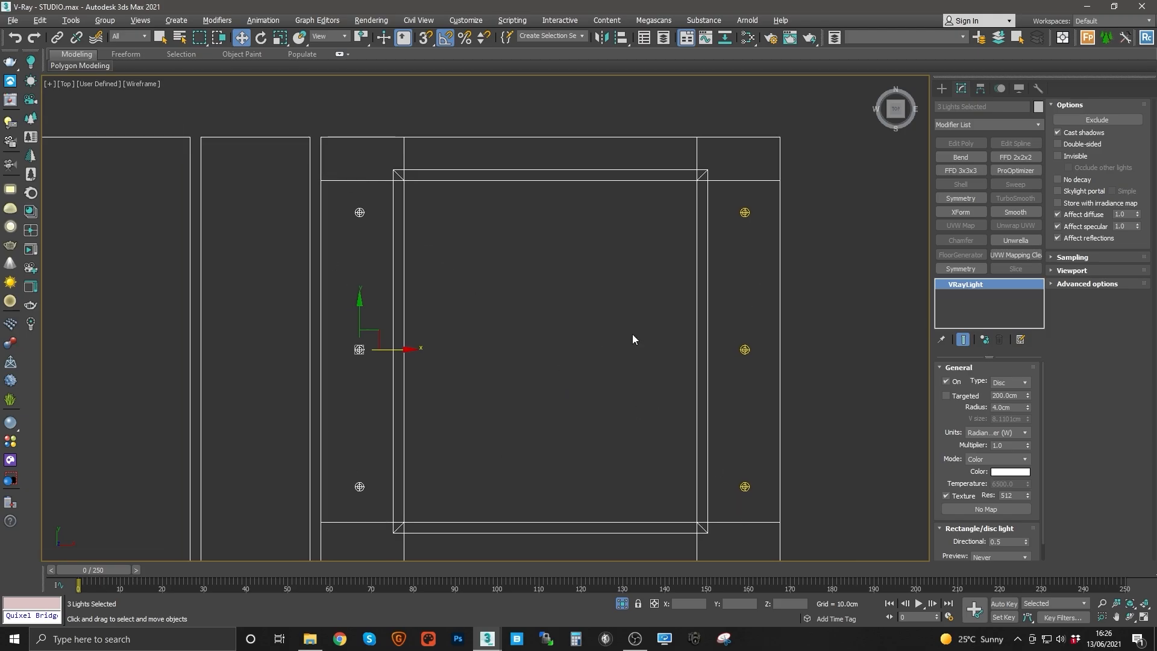
key(alt+q)
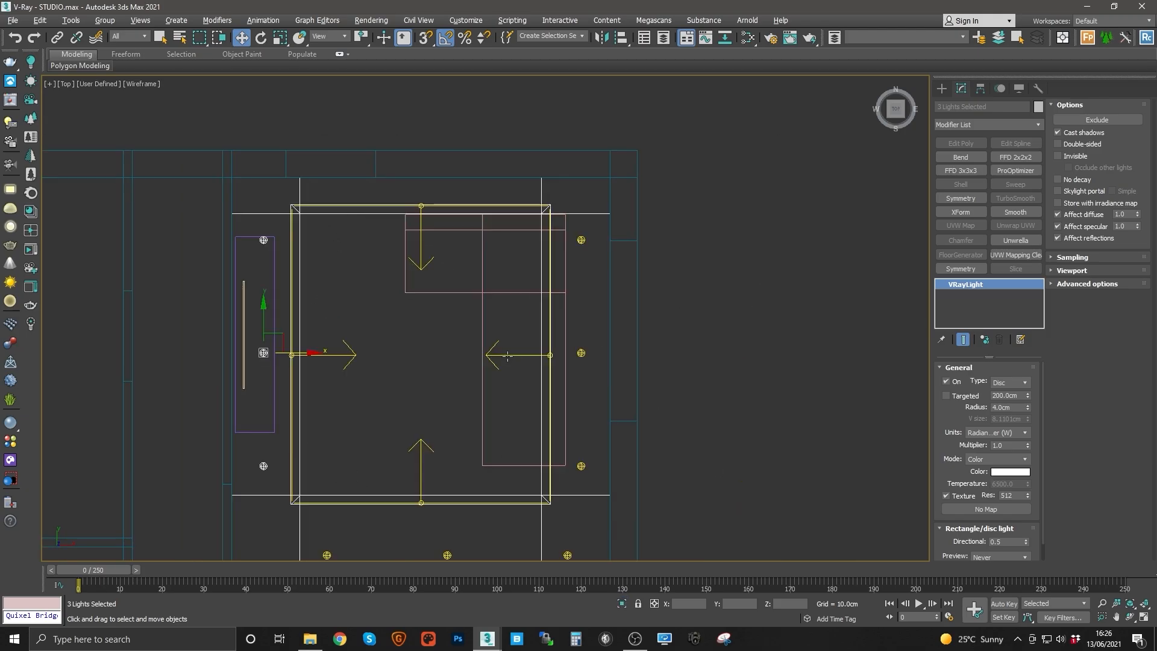
Step: Create a new VRay plane light about 90 × 98 cm in the middle of the room in the top view
click(508, 356)
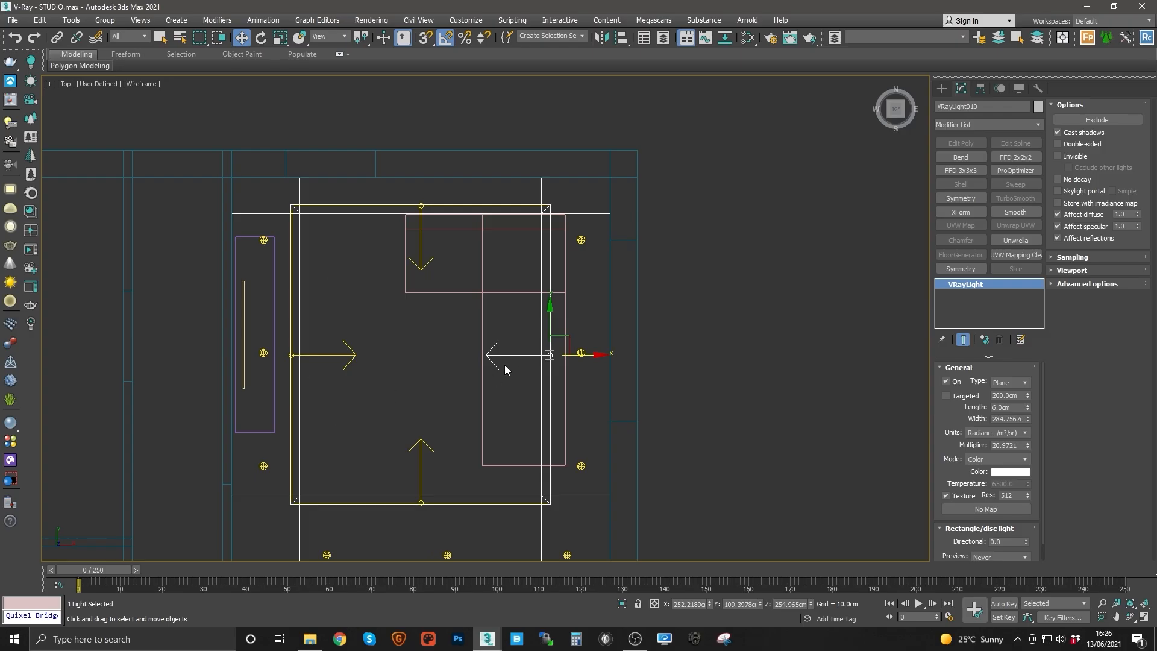
middle_drag(504, 365, 525, 360)
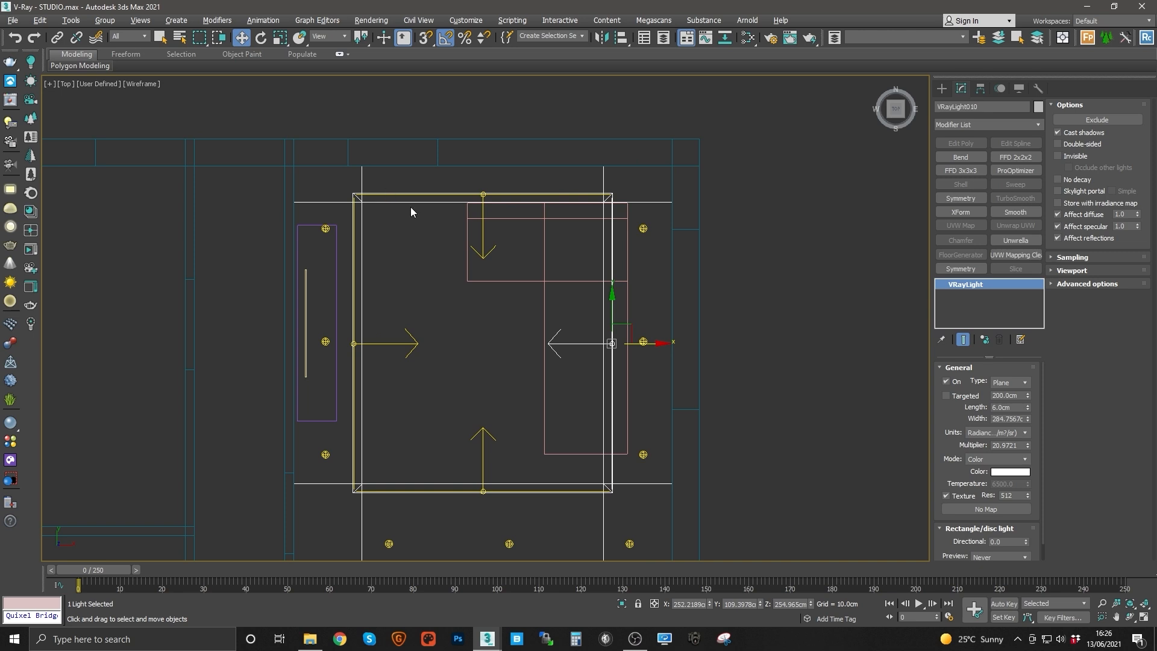
click(10, 190)
scroll(443, 301, up, 2)
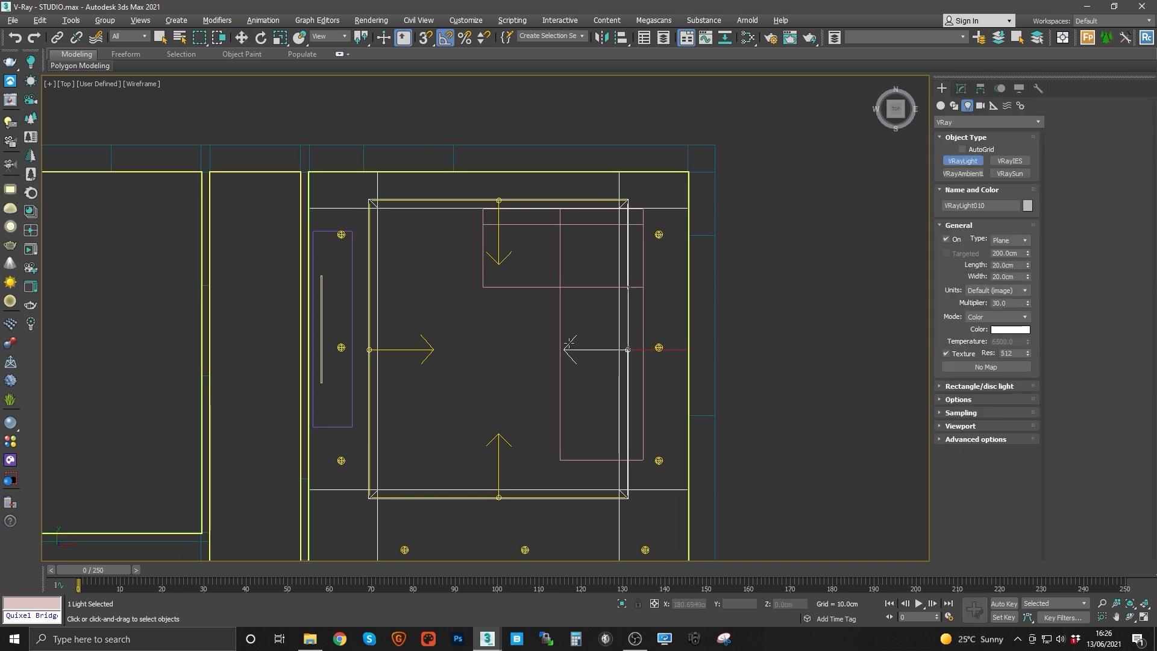
scroll(468, 314, down, 2)
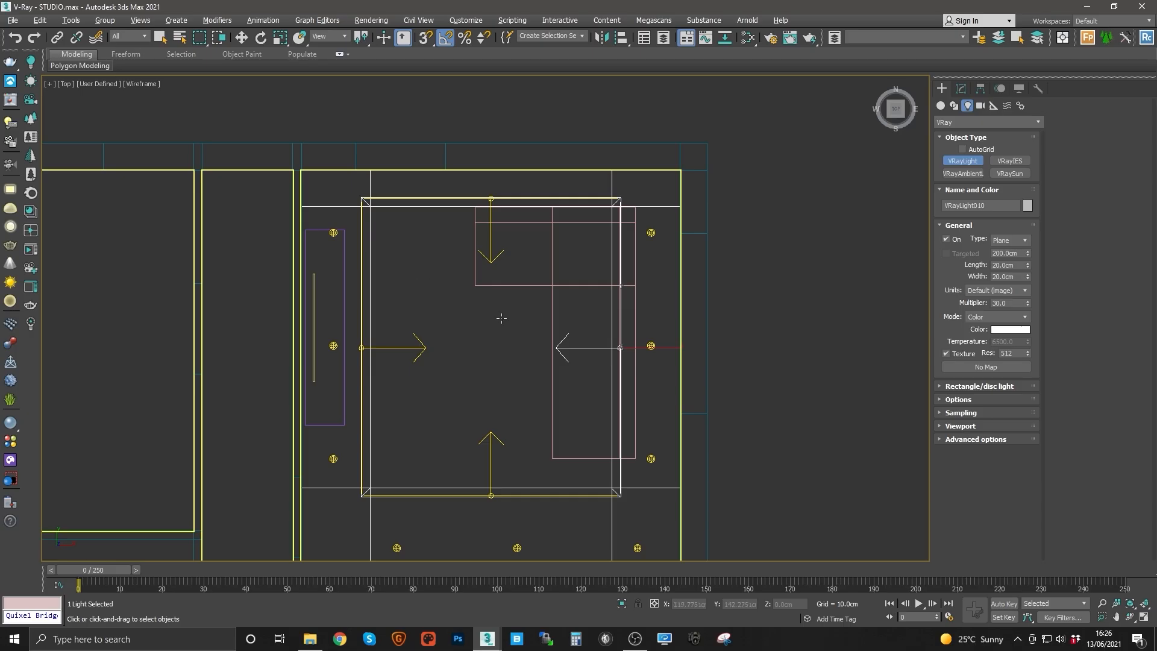
drag(484, 321, 566, 409)
key(w)
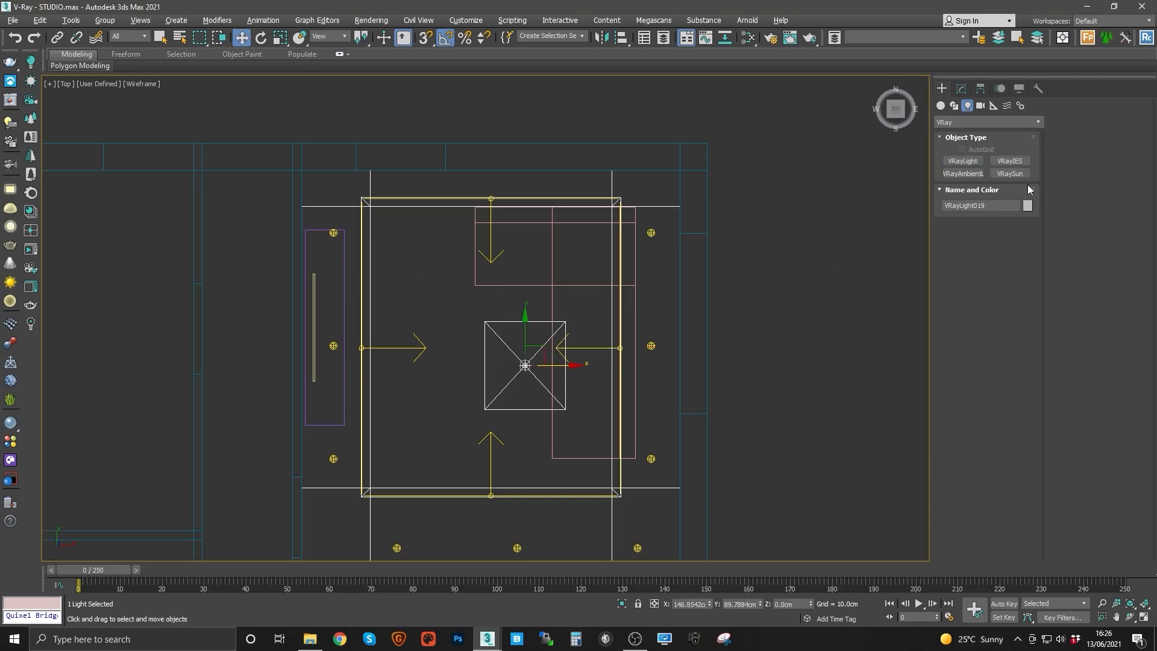
click(960, 89)
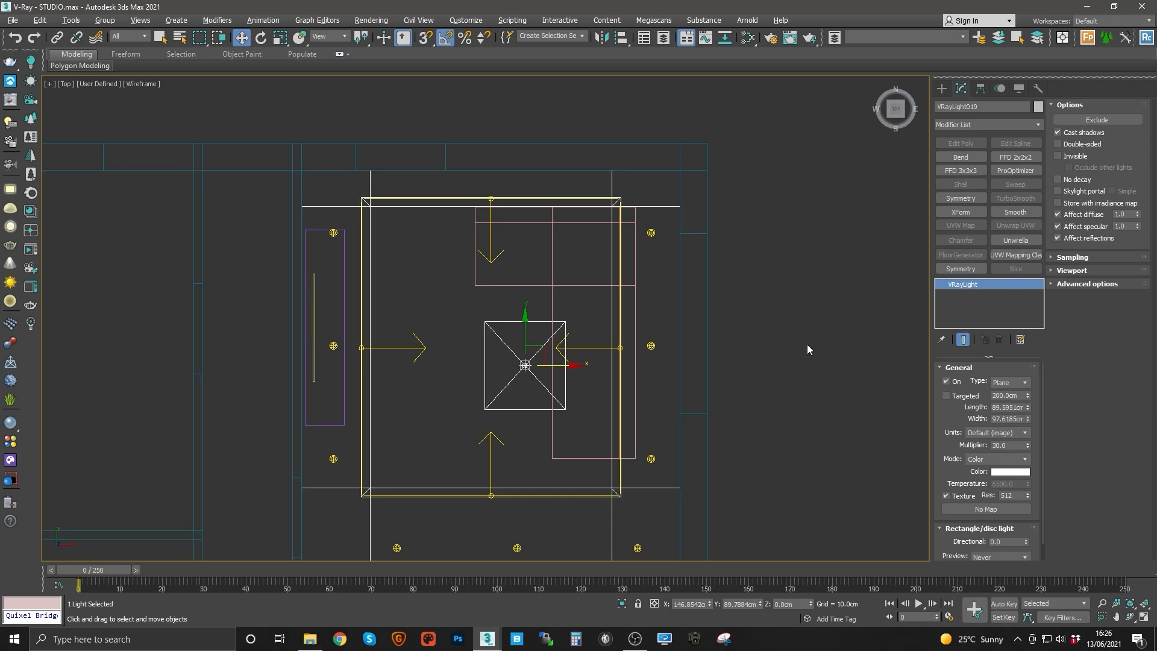
Step: Change the new light's type to Disc, set its radius to 40 cm, and centre it in the room
click(1006, 383)
click(1001, 425)
middle_drag(547, 365, 569, 370)
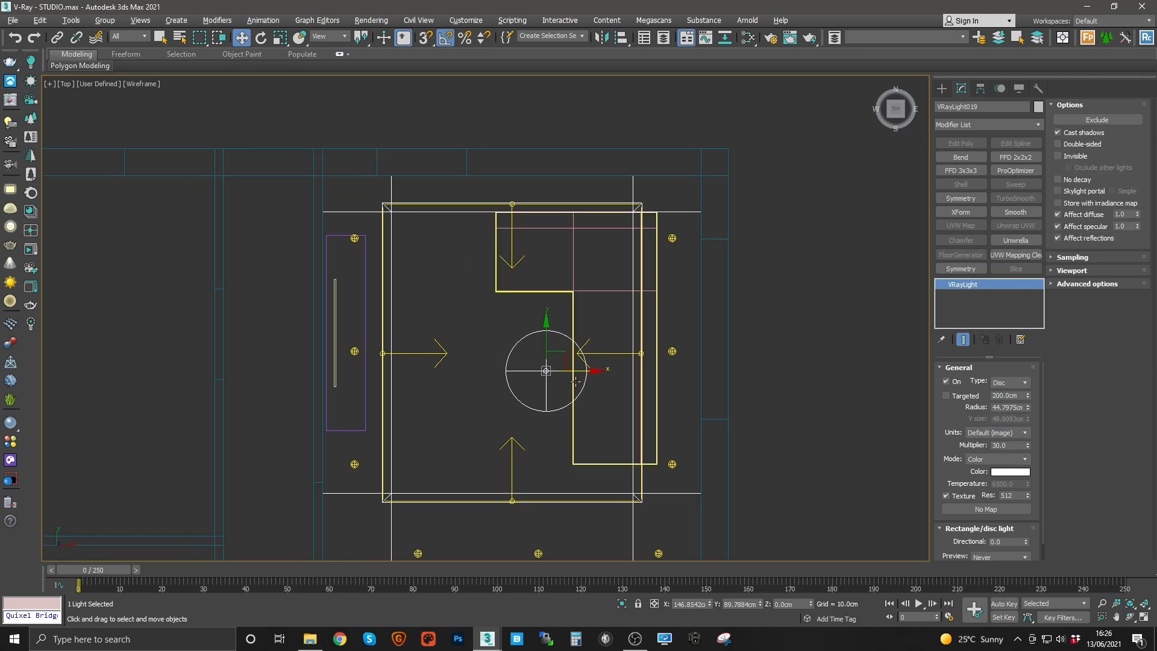
scroll(566, 371, up, 2)
drag(557, 353, 513, 326)
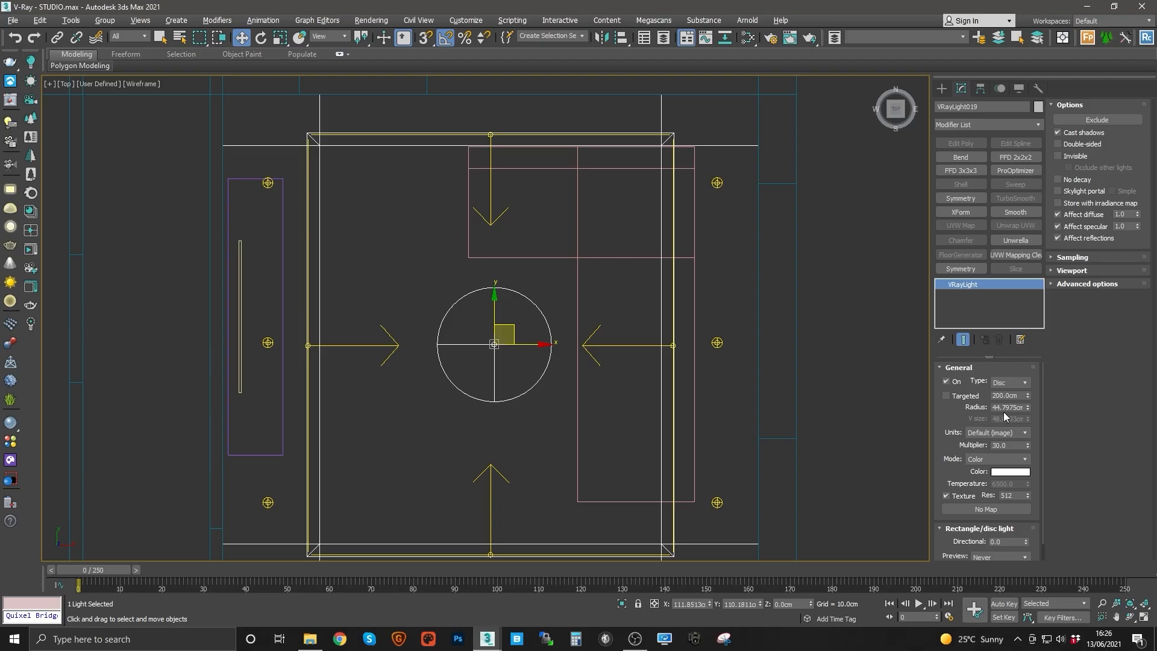
text(40)
key(Return)
middle_drag(507, 326, 567, 333)
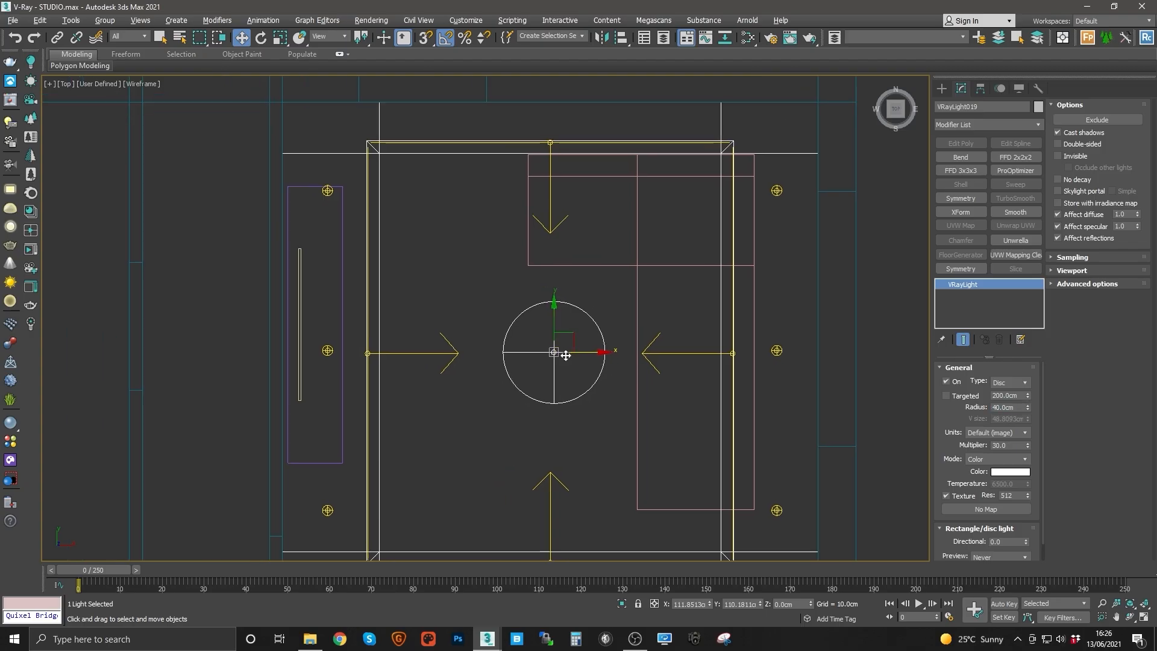
drag(567, 334, 569, 335)
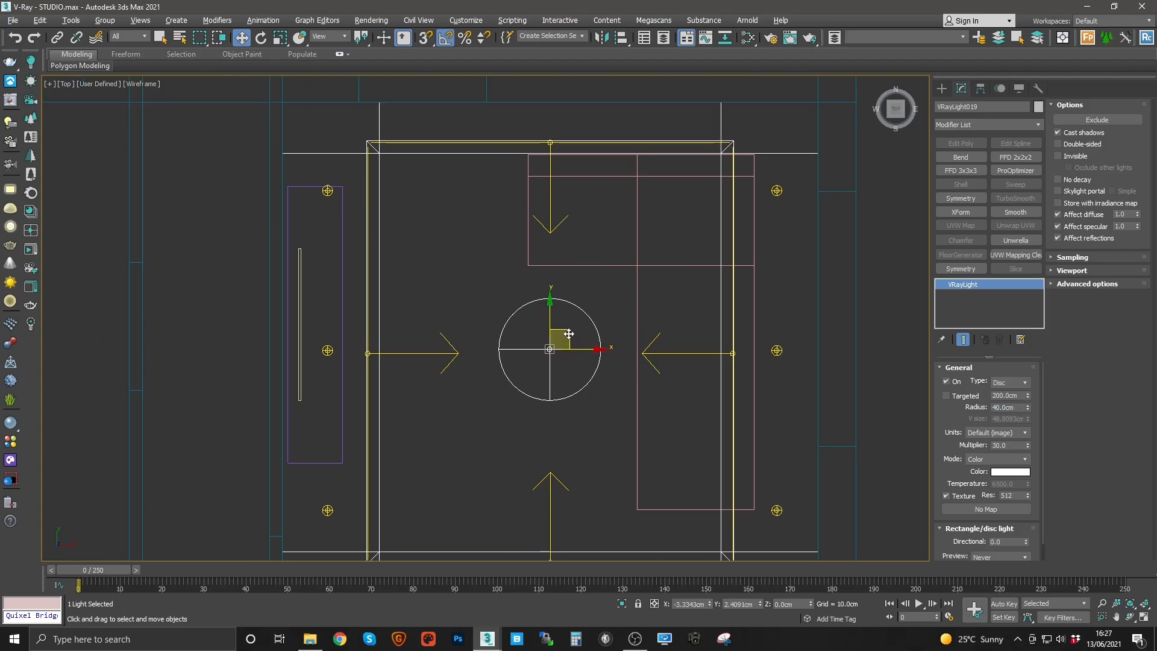
Step: Inspect the isolated disc light's height in the perspective and front views
ctrl+click(338, 154)
key(alt+q)
middle_drag(479, 270, 477, 280)
scroll(598, 276, up, 4)
middle_drag(597, 276, 453, 378)
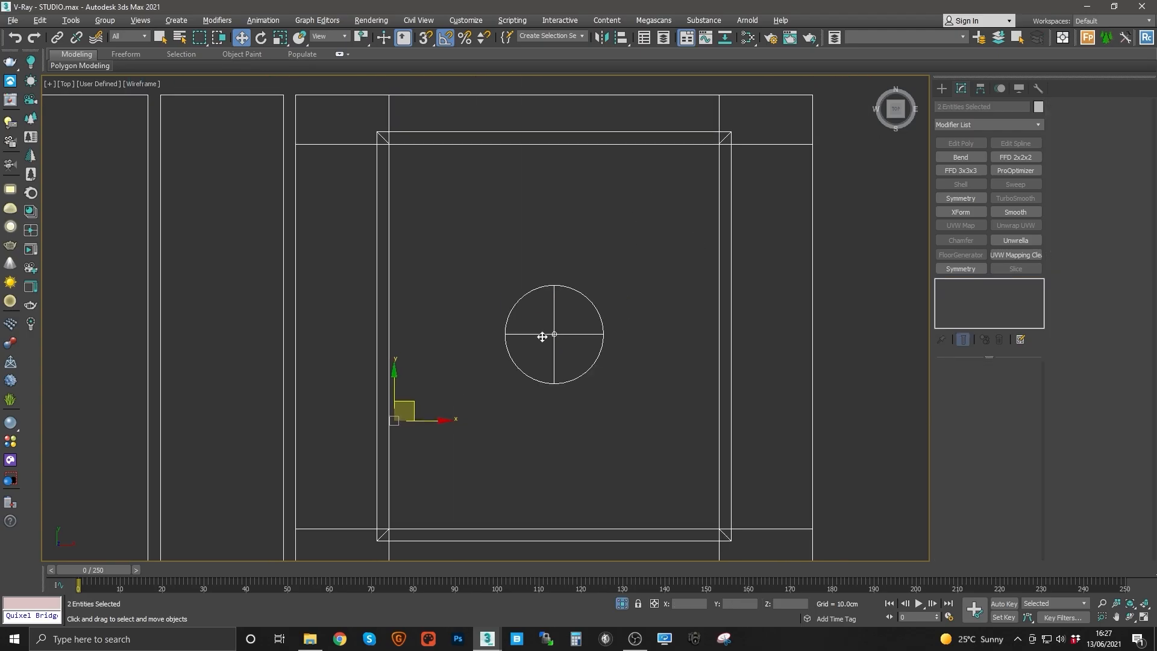
click(531, 375)
key(p)
key(z)
alt+middle_drag(494, 347, 504, 283)
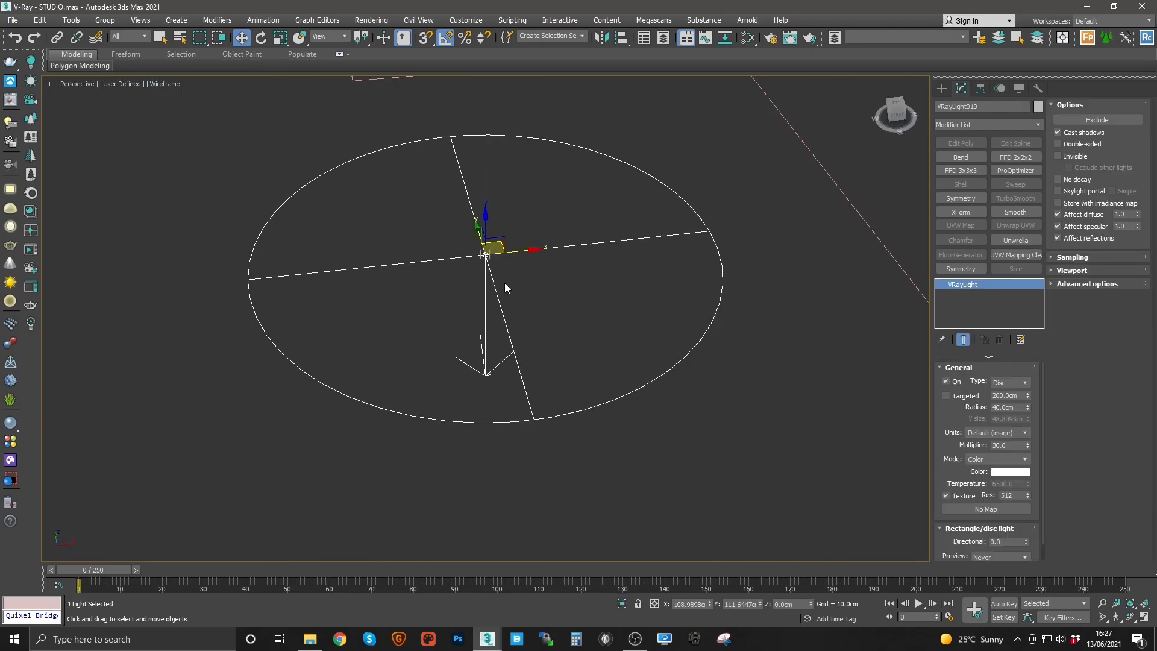
scroll(504, 283, down, 4)
key(alt+q)
scroll(499, 414, down, 3)
key(F3)
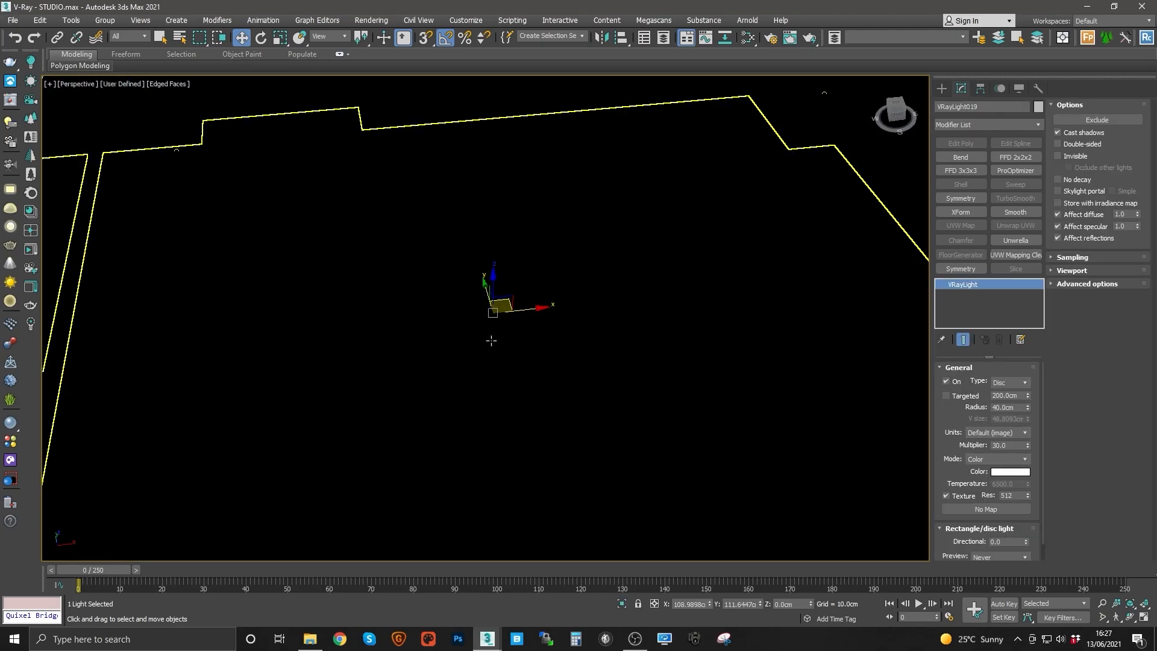
scroll(492, 435, down, 10)
scroll(470, 413, up, 9)
click(528, 366)
key(alt+q)
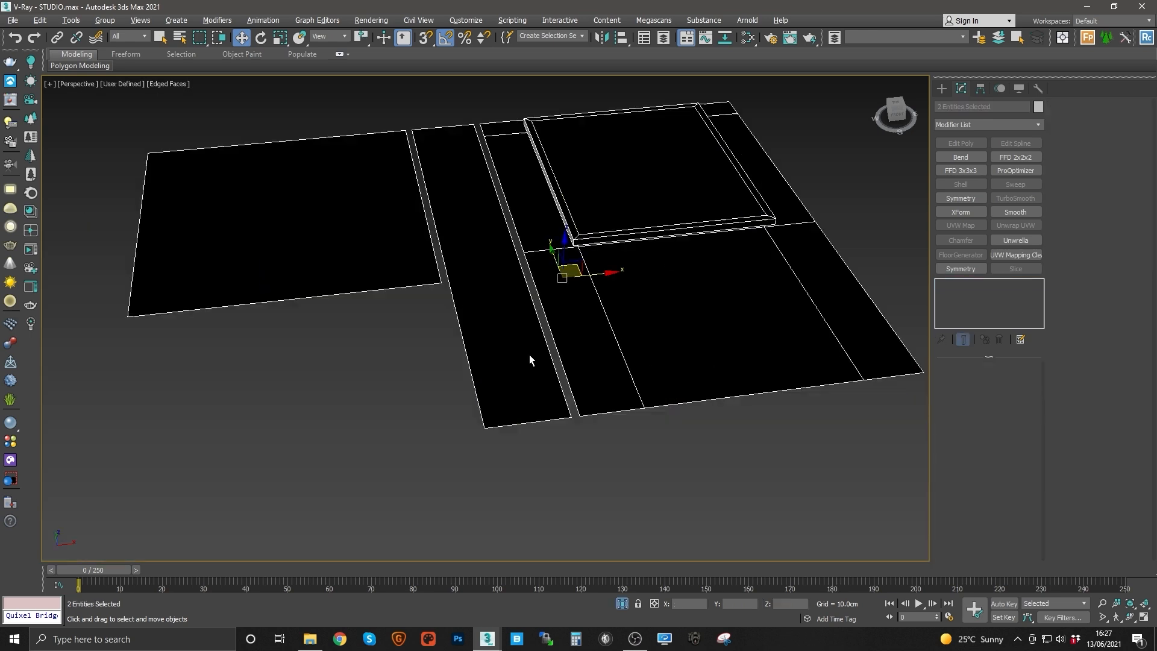
key(f)
middle_drag(518, 357, 510, 354)
scroll(527, 373, down, 8)
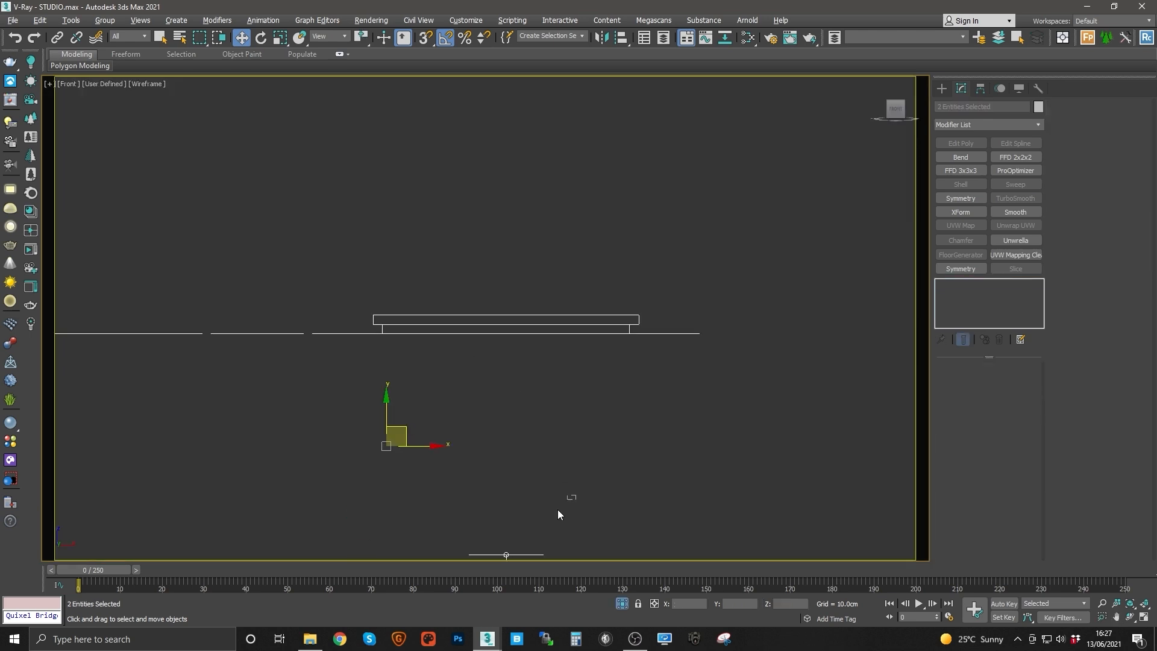
Step: Raise the disc light in the front view to sit just beneath the ceiling cove
click(506, 553)
drag(506, 553, 533, 313)
scroll(492, 331, up, 3)
scroll(494, 334, up, 2)
scroll(540, 328, down, 1)
scroll(532, 368, down, 3)
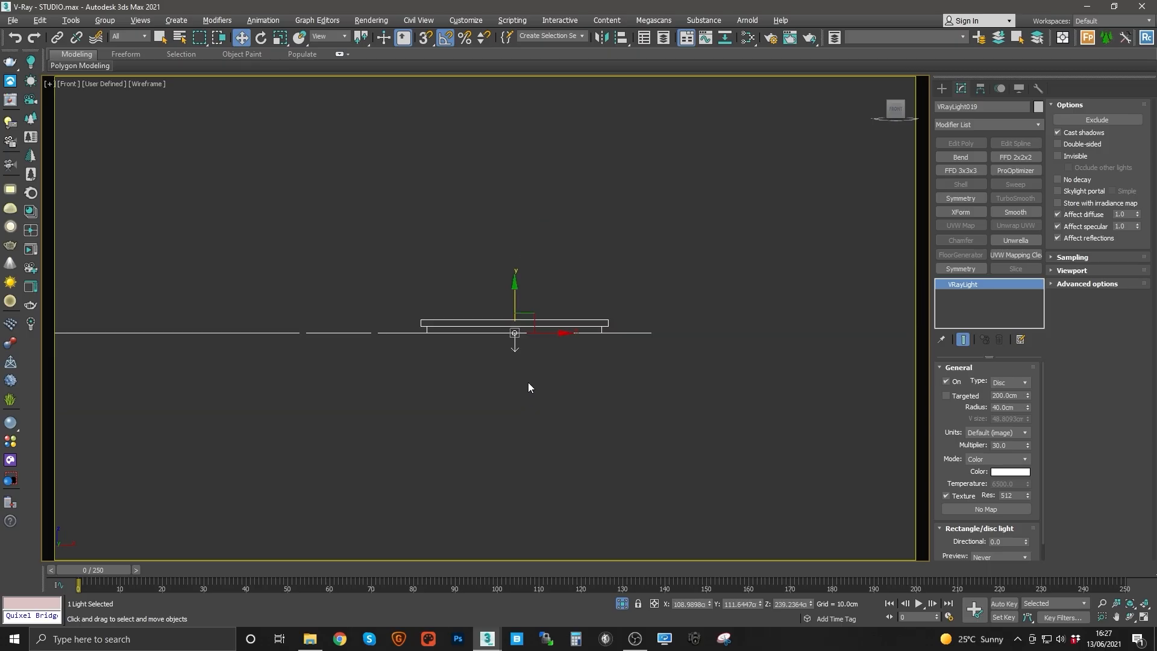
scroll(517, 357, up, 3)
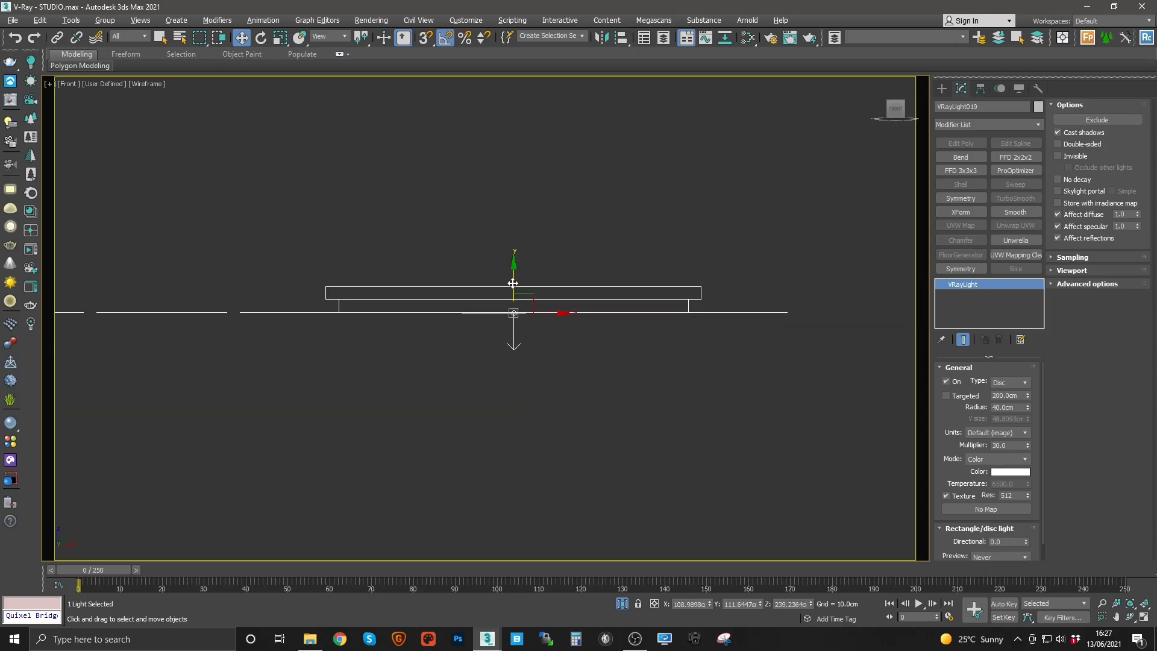
mouse_move(512, 282)
mouse_down()
mouse_move(516, 312)
mouse_move(520, 295)
mouse_up()
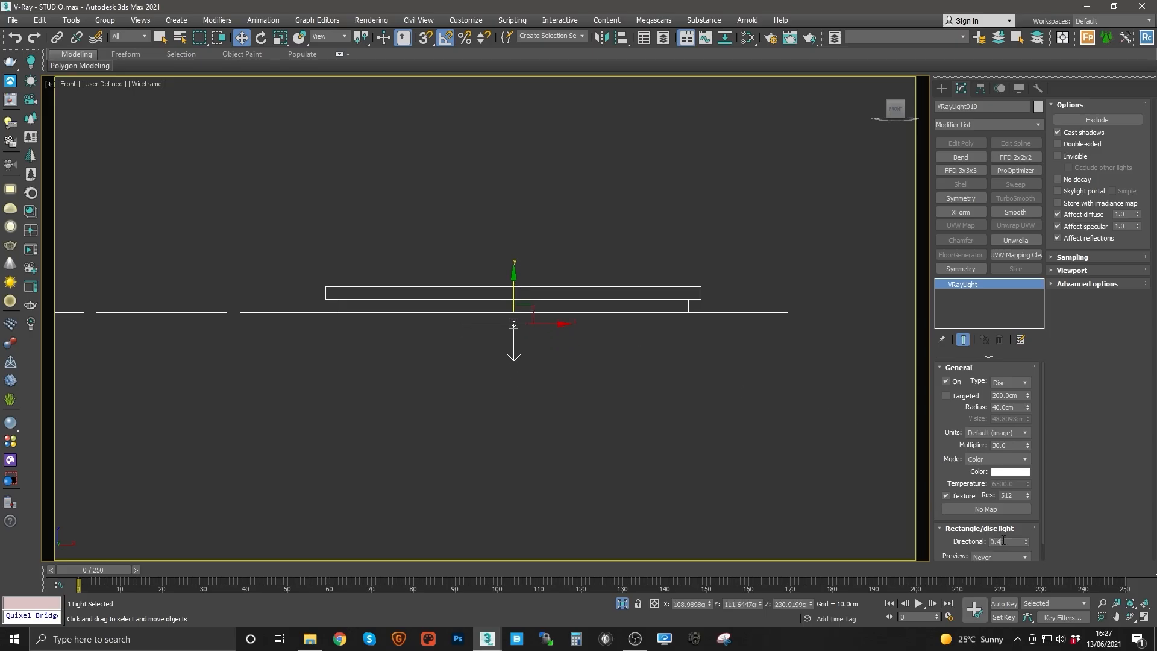
Step: Set the disc light's directional to 0.4 and its preview to Selected, then exit isolation
click(1002, 557)
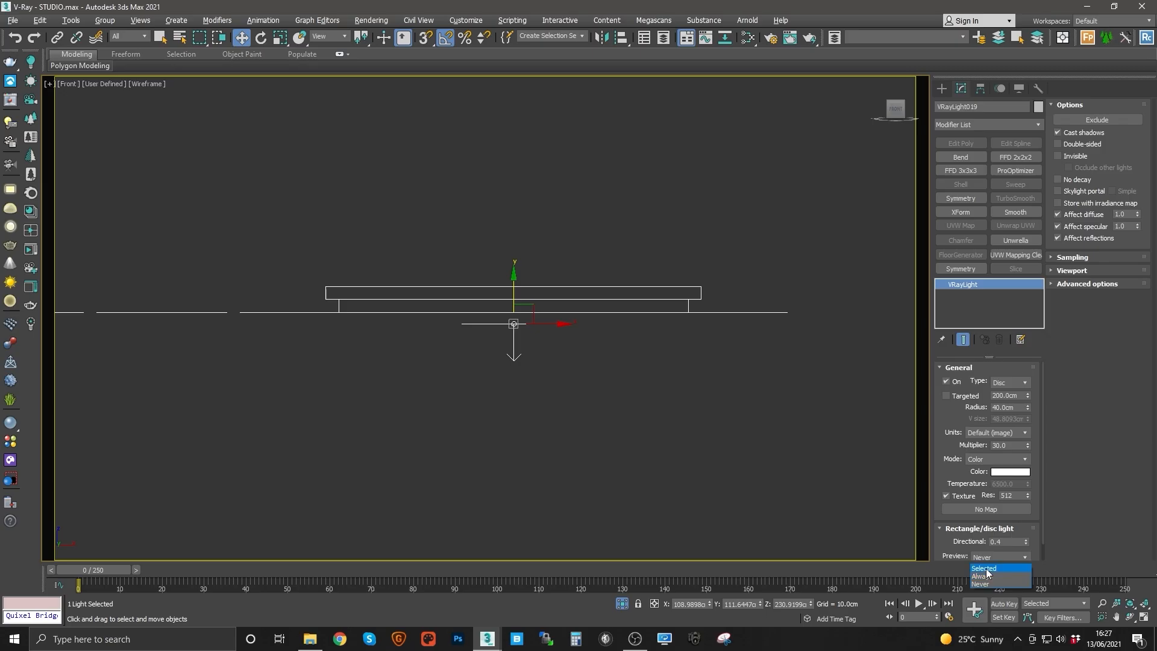
click(986, 571)
middle_drag(513, 315, 522, 164)
key(alt+q)
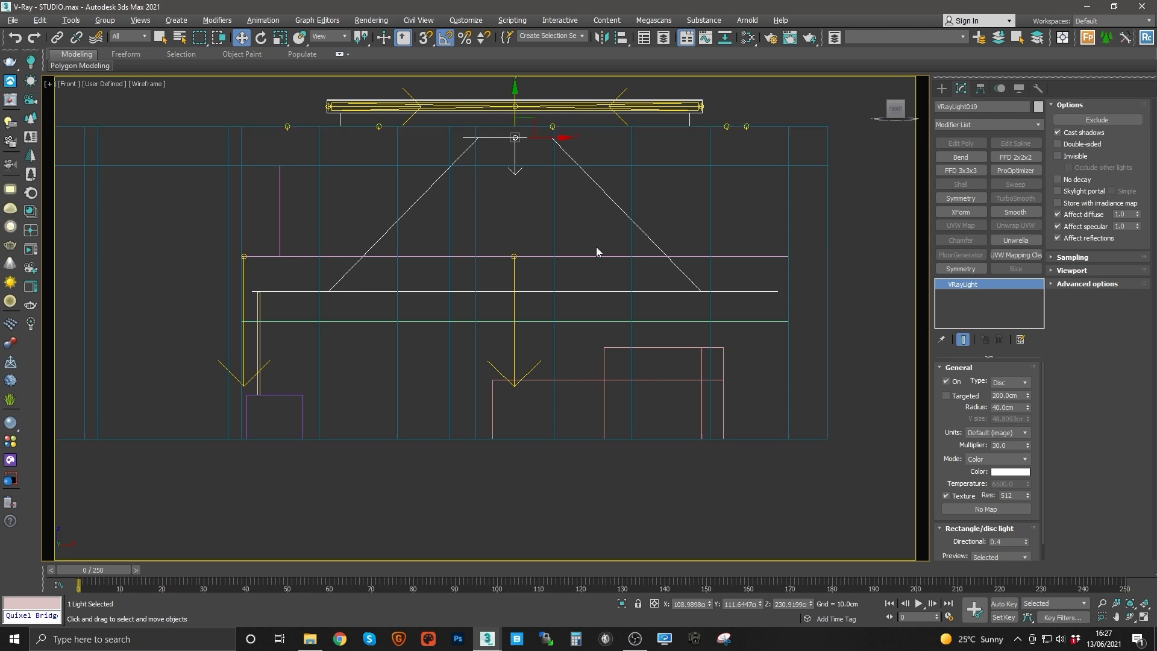
Step: Orbit the perspective view to check the disc light's placement under the ceiling
middle_drag(596, 248, 612, 221)
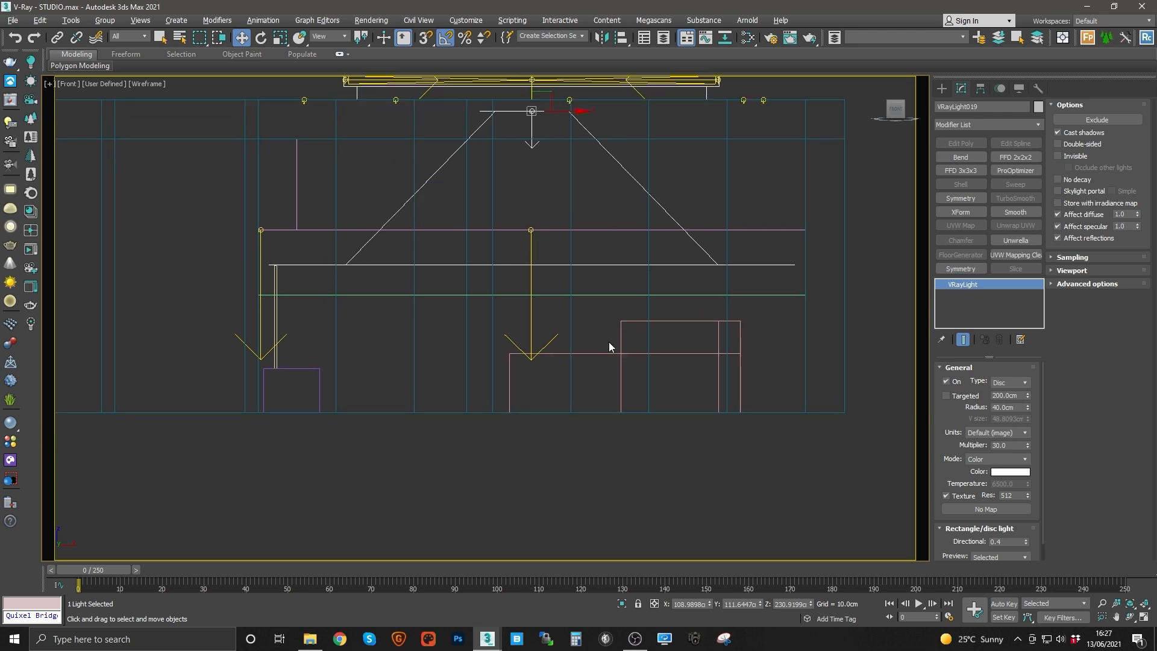
middle_drag(609, 342, 584, 323)
key(p)
mouse_move(560, 203)
alt+middle_down()
mouse_move(487, 233)
mouse_move(491, 275)
mouse_move(499, 250)
mouse_move(535, 267)
mouse_move(478, 306)
mouse_move(453, 291)
mouse_move(465, 431)
mouse_move(483, 388)
alt+middle_up()
key(F3)
scroll(522, 226, down, 4)
key(F3)
key(F3)
mouse_move(445, 341)
alt+middle_down()
mouse_move(587, 342)
mouse_move(612, 373)
mouse_move(600, 397)
mouse_move(566, 309)
mouse_move(529, 261)
mouse_move(381, 268)
alt+middle_up()
key(F3)
scroll(530, 261, down, 3)
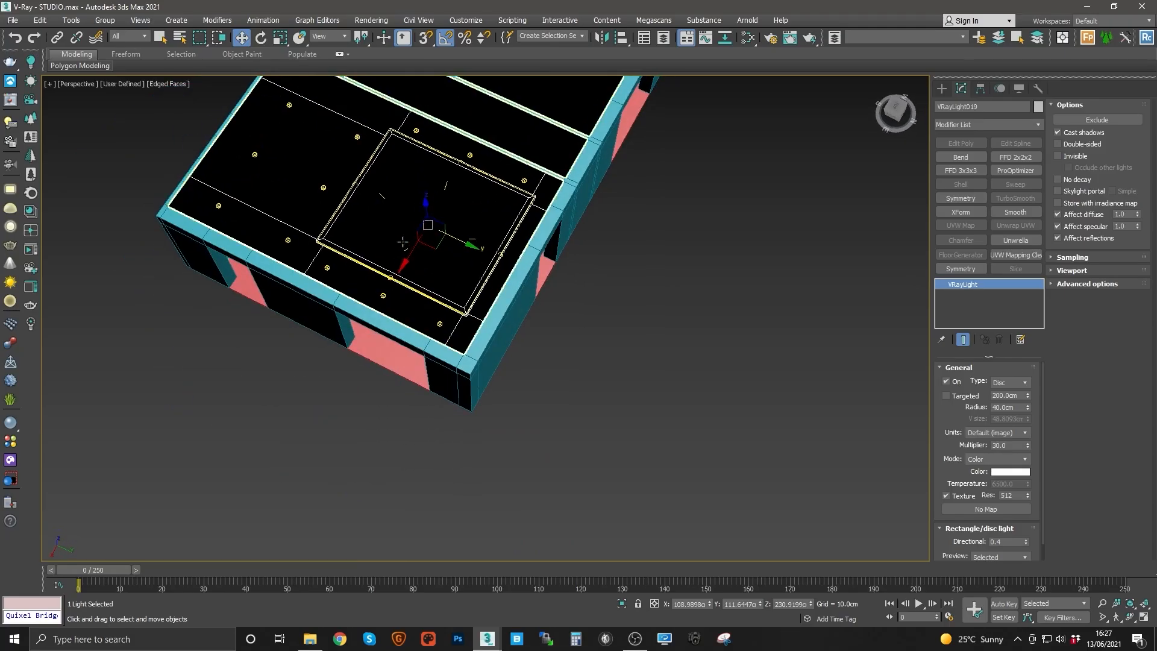
Step: Copy a ceiling disc spot light as an instance into the corridor beside the main room, working in the top wireframe view
click(387, 225)
right_click(383, 221)
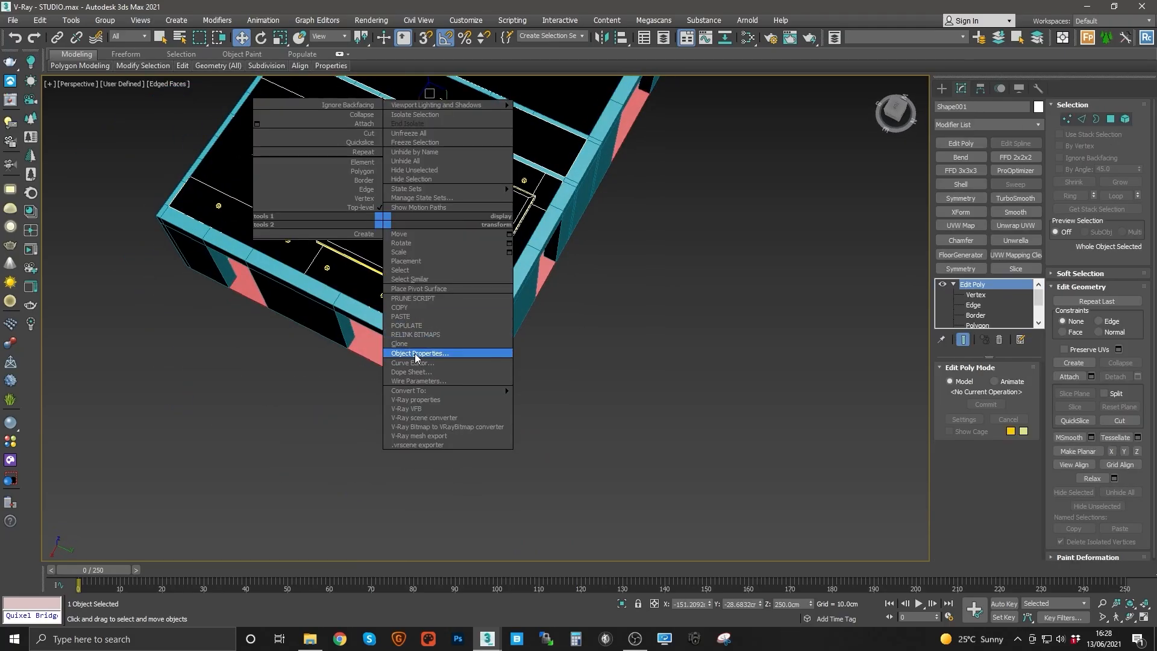
scroll(483, 406, up, 6)
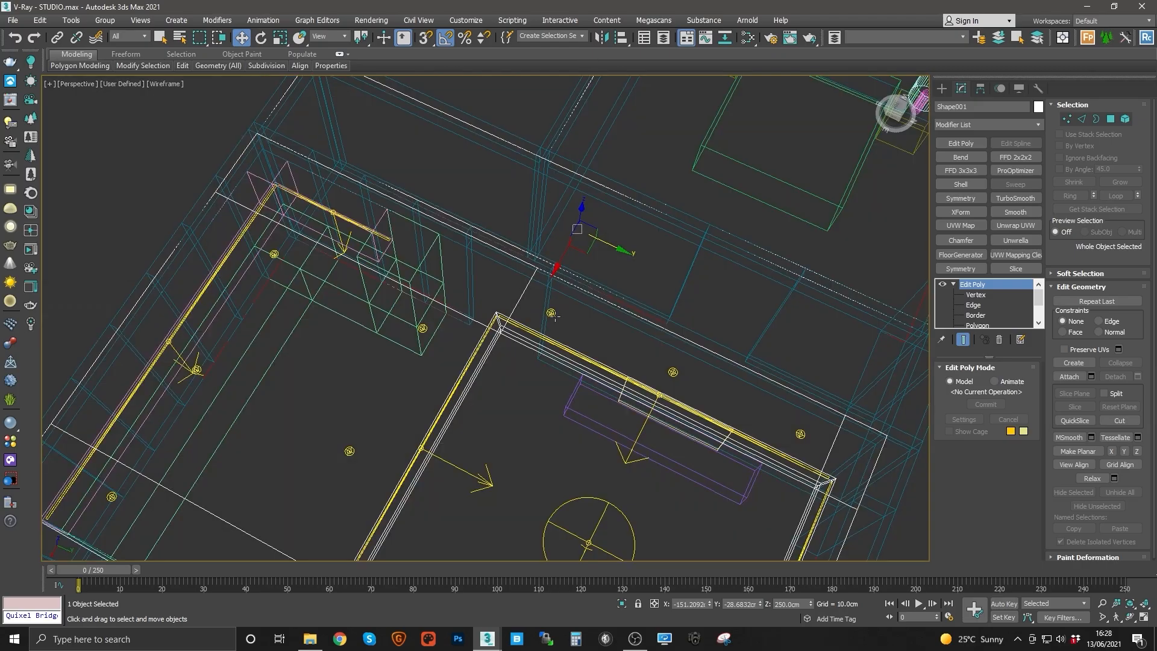
click(551, 313)
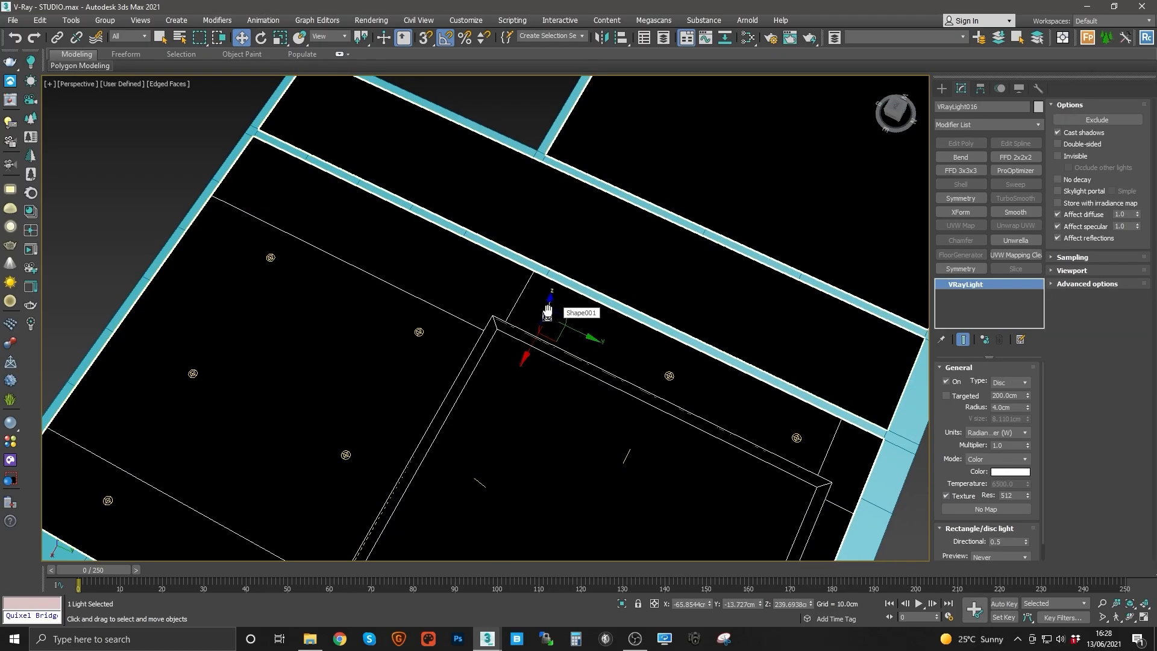
key(t)
key(z)
middle_drag(512, 302, 512, 385)
scroll(515, 388, down, 6)
key(F3)
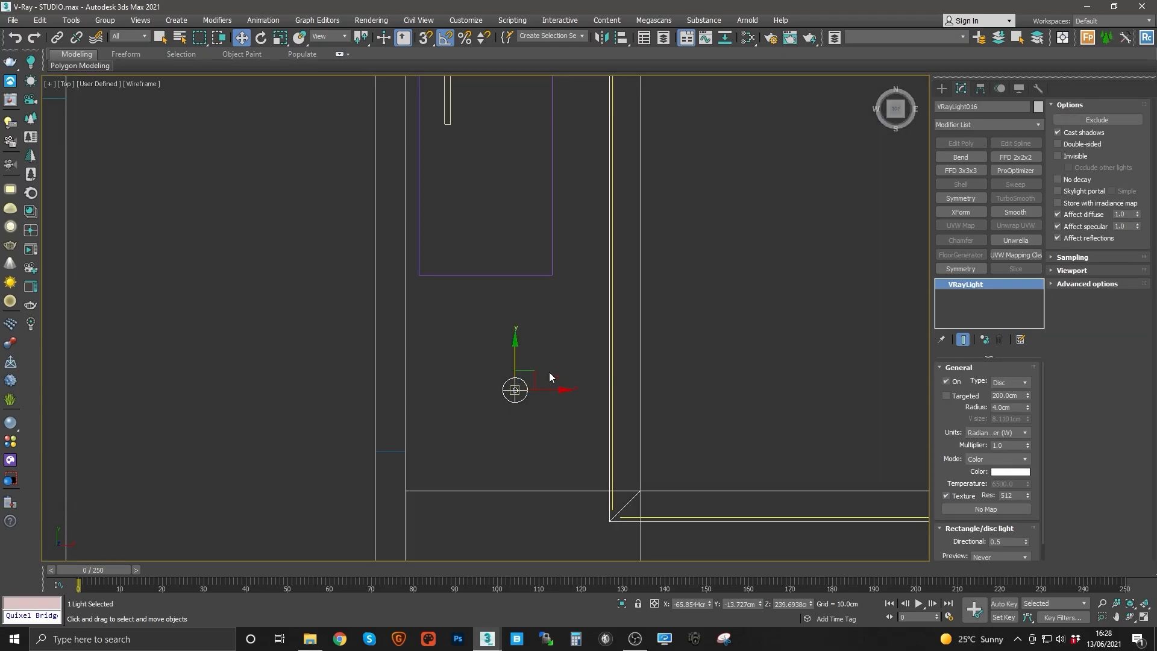
scroll(508, 406, down, 8)
scroll(510, 406, up, 5)
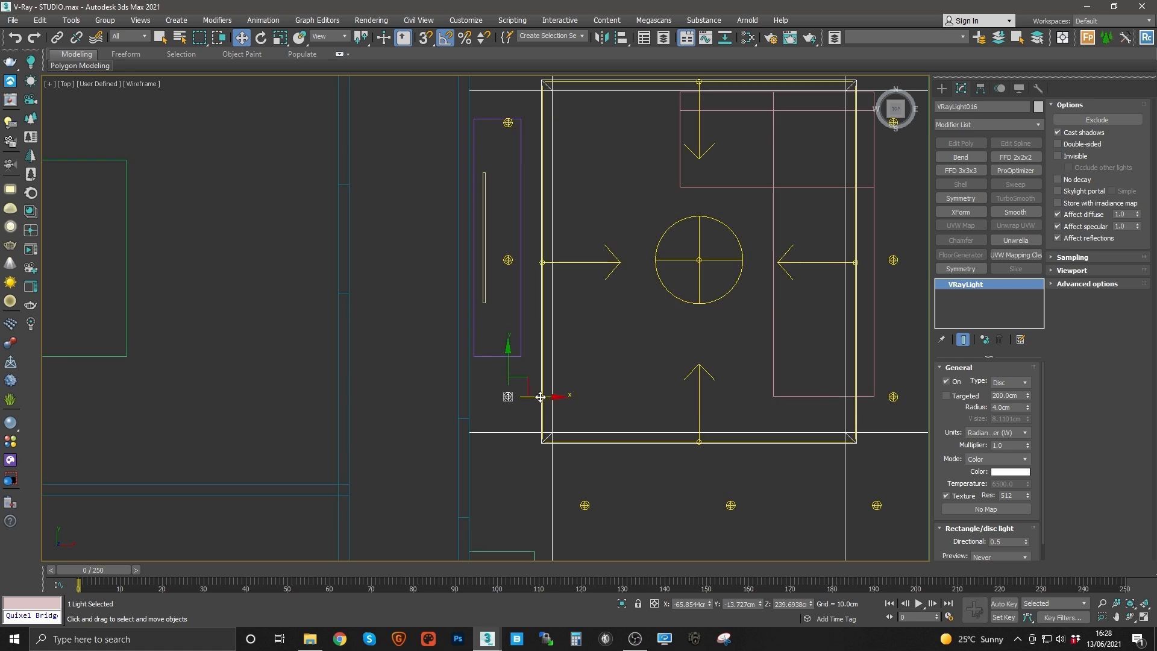
shift+drag(540, 396, 440, 397)
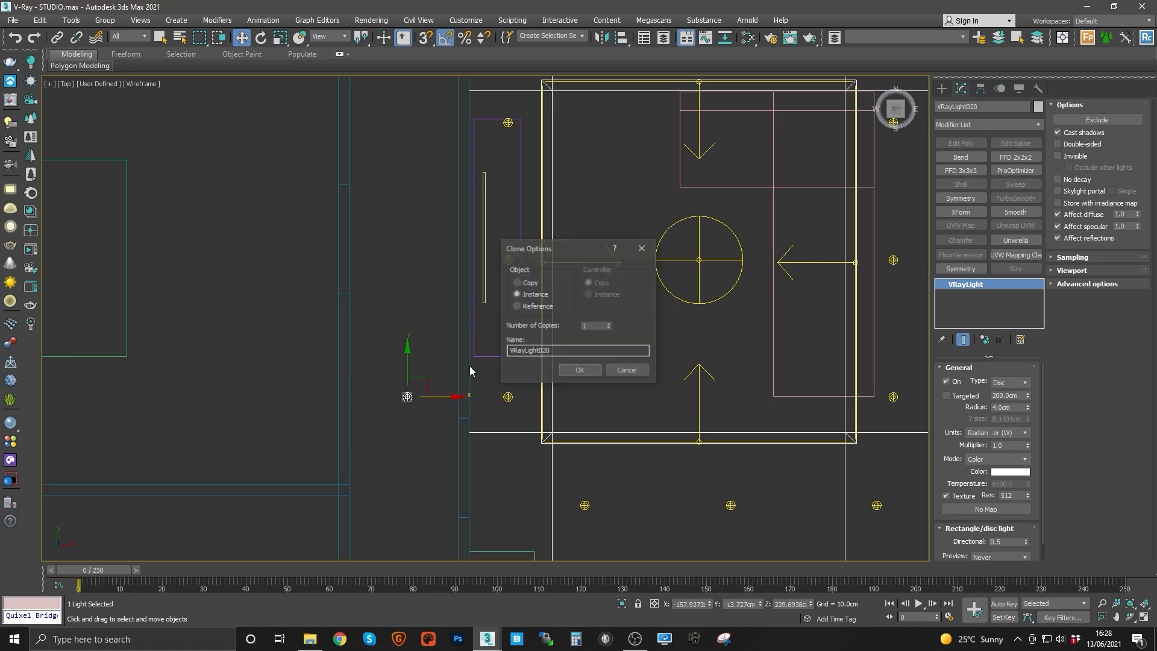
click(522, 283)
click(570, 370)
Step: Move the copied corridor spot light down to the lower end of the corridor
mouse_move(415, 425)
middle_down()
mouse_move(480, 265)
mouse_move(459, 328)
middle_up()
scroll(450, 322, down, 2)
scroll(459, 332, down, 2)
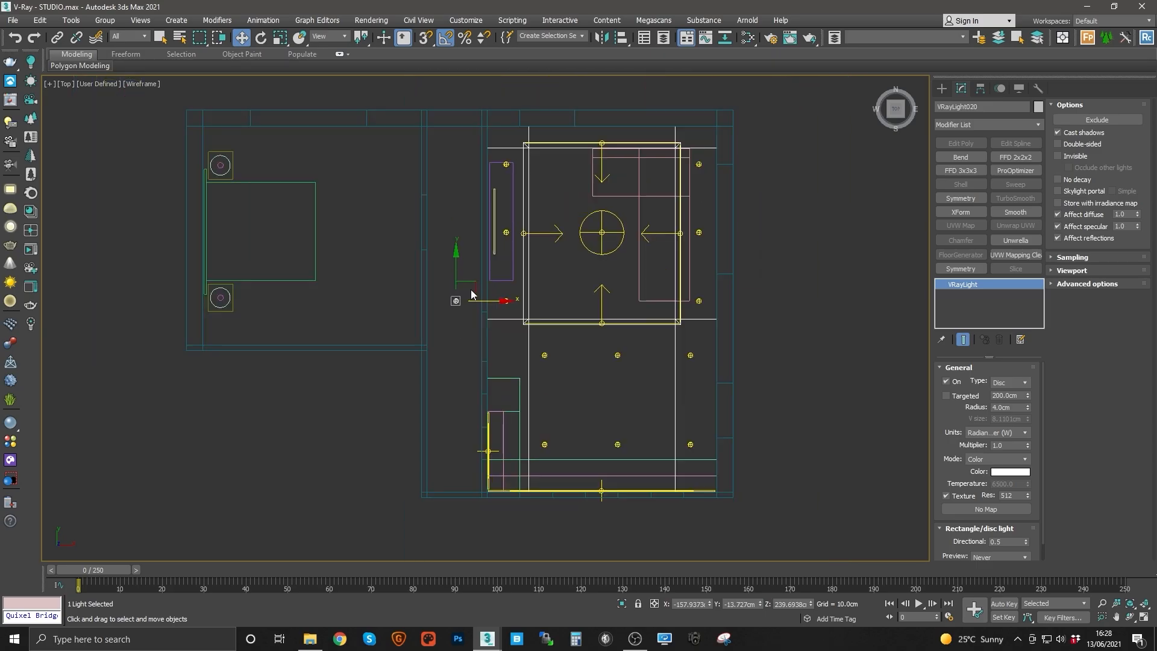
drag(473, 286, 472, 441)
middle_drag(473, 434, 482, 463)
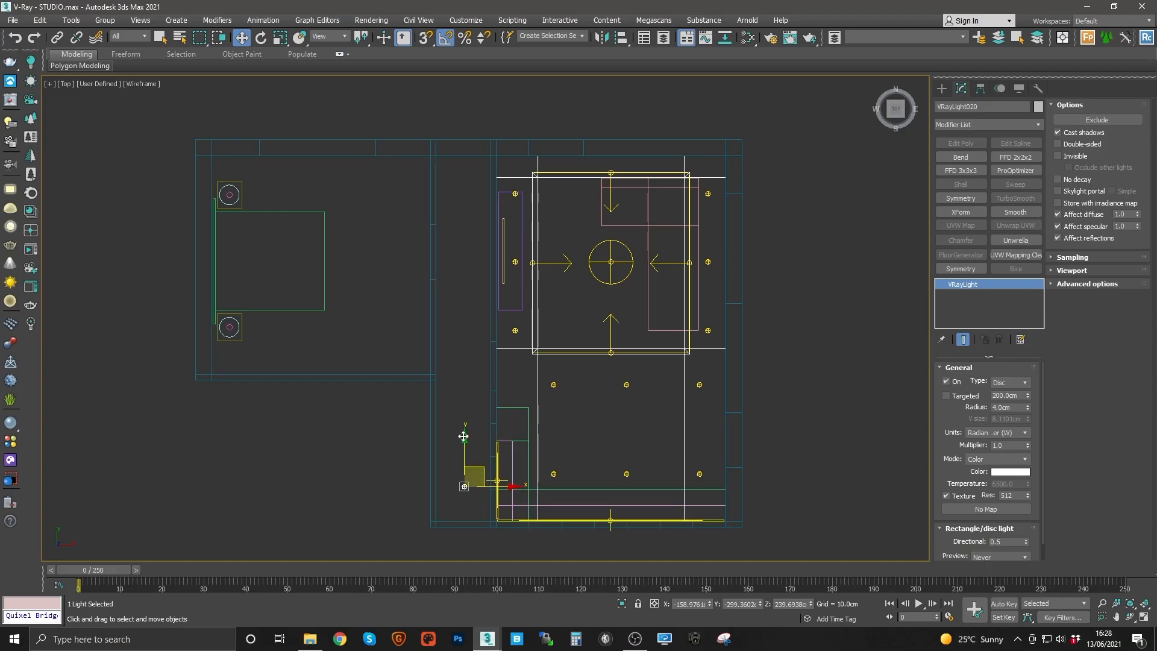
Step: Clone the corridor spot light upward as instances to form a column of lights along the corridor
shift+drag(468, 448, 470, 365)
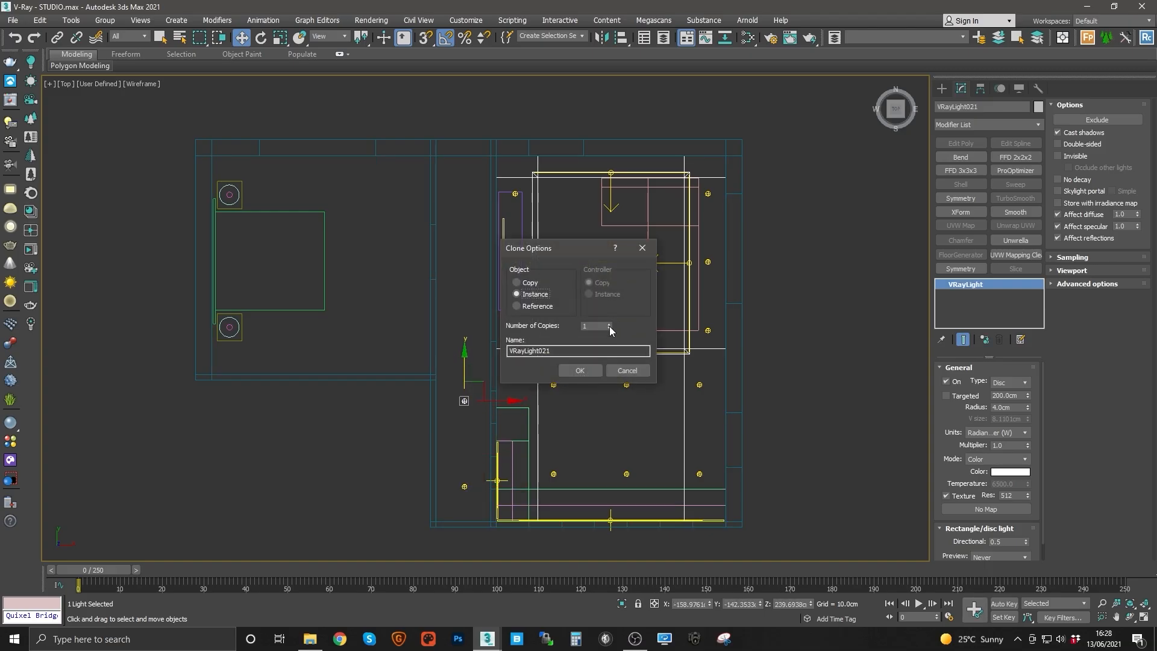
click(609, 324)
click(580, 370)
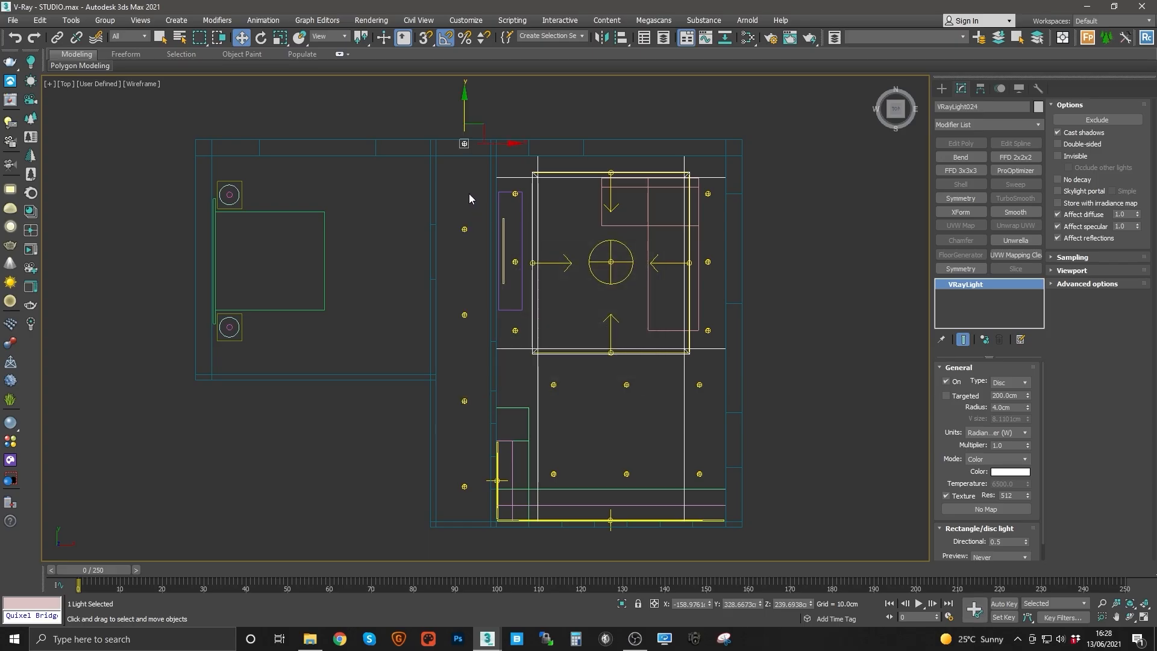
Step: Select the whole column of corridor spot lights and shift it upward to space it evenly along the corridor
middle_drag(472, 233, 474, 224)
click(474, 224)
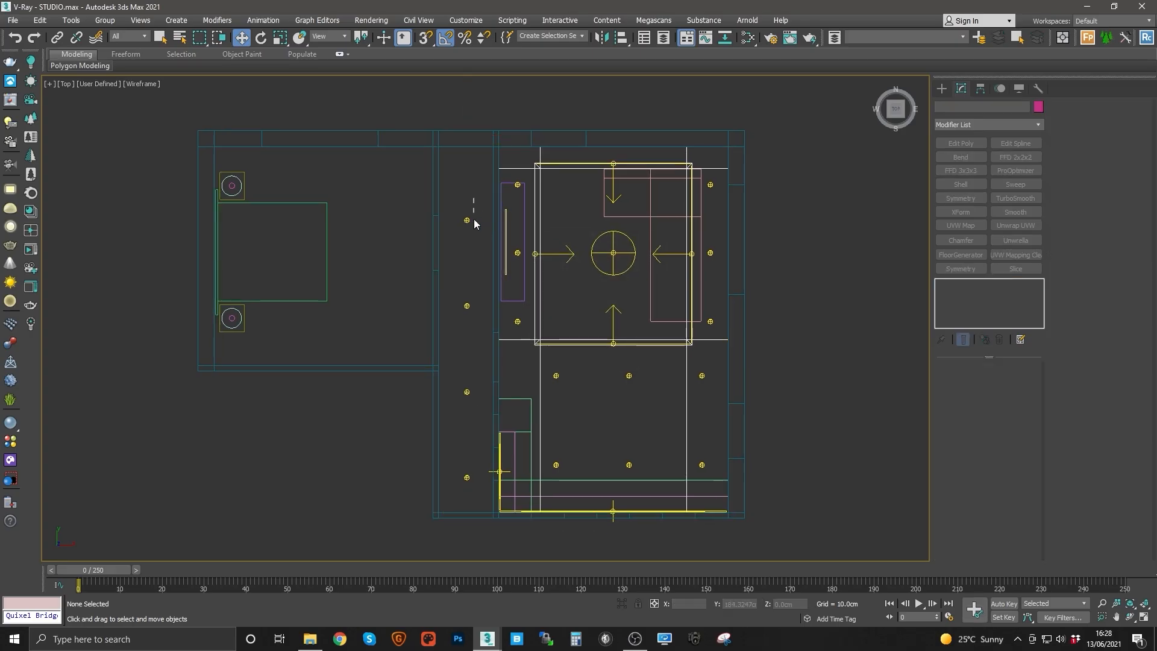
drag(474, 224, 471, 481)
drag(467, 315, 468, 292)
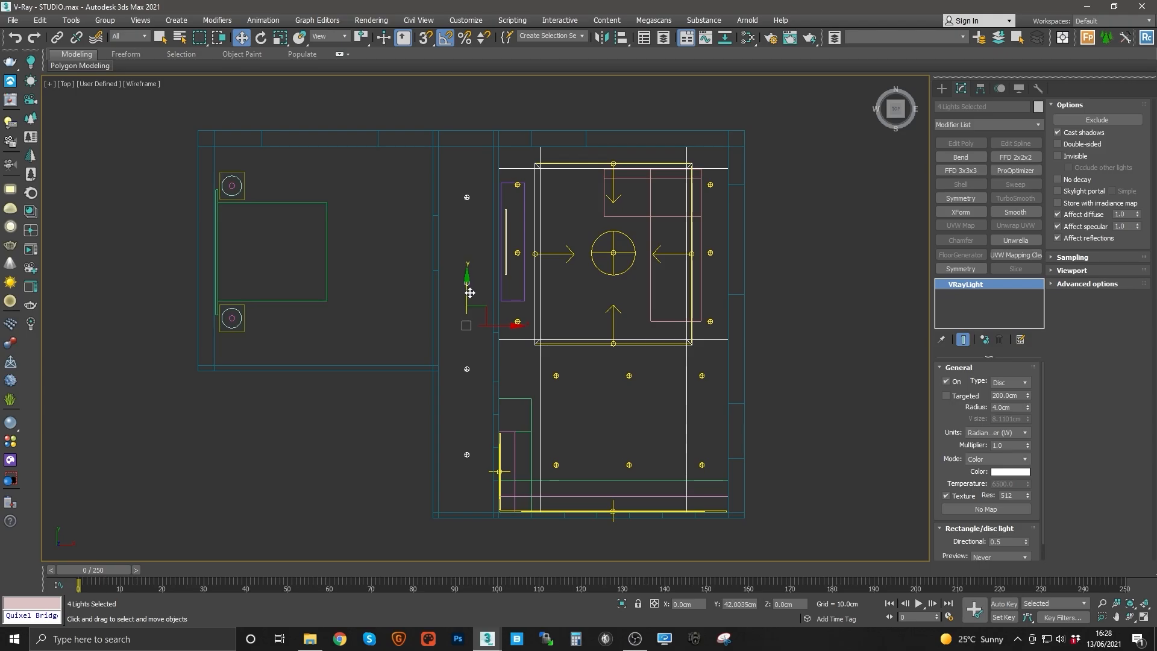
click(450, 329)
middle_drag(454, 344, 459, 361)
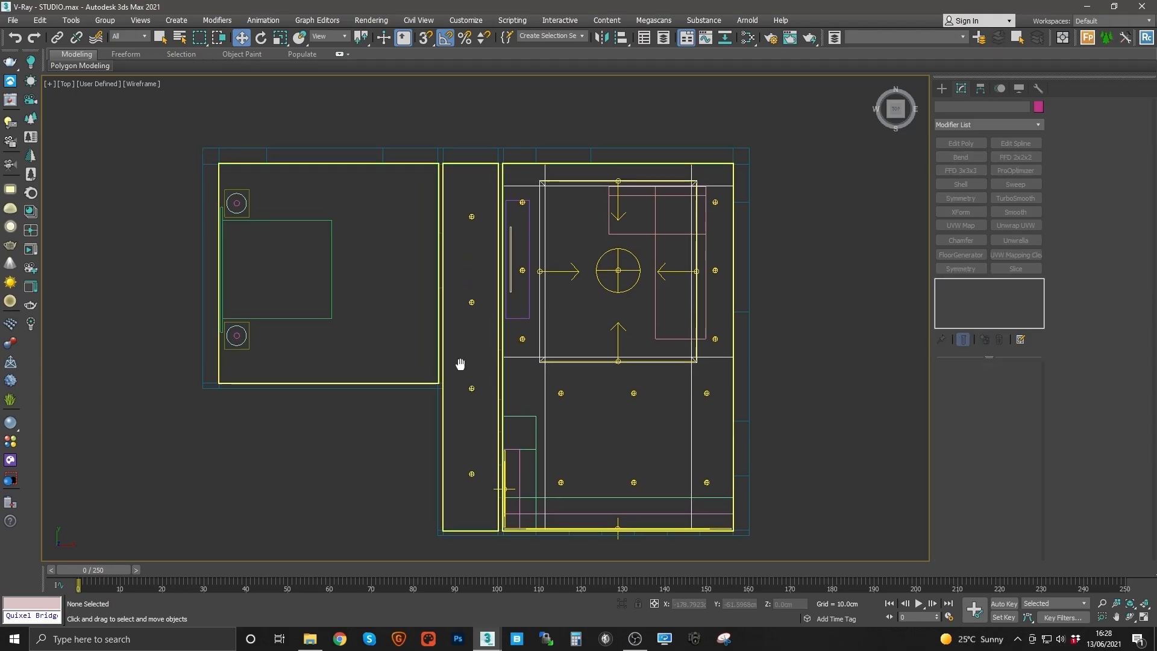
Step: Select individual corridor and room spot lights one by one to compare their intensity settings
click(471, 217)
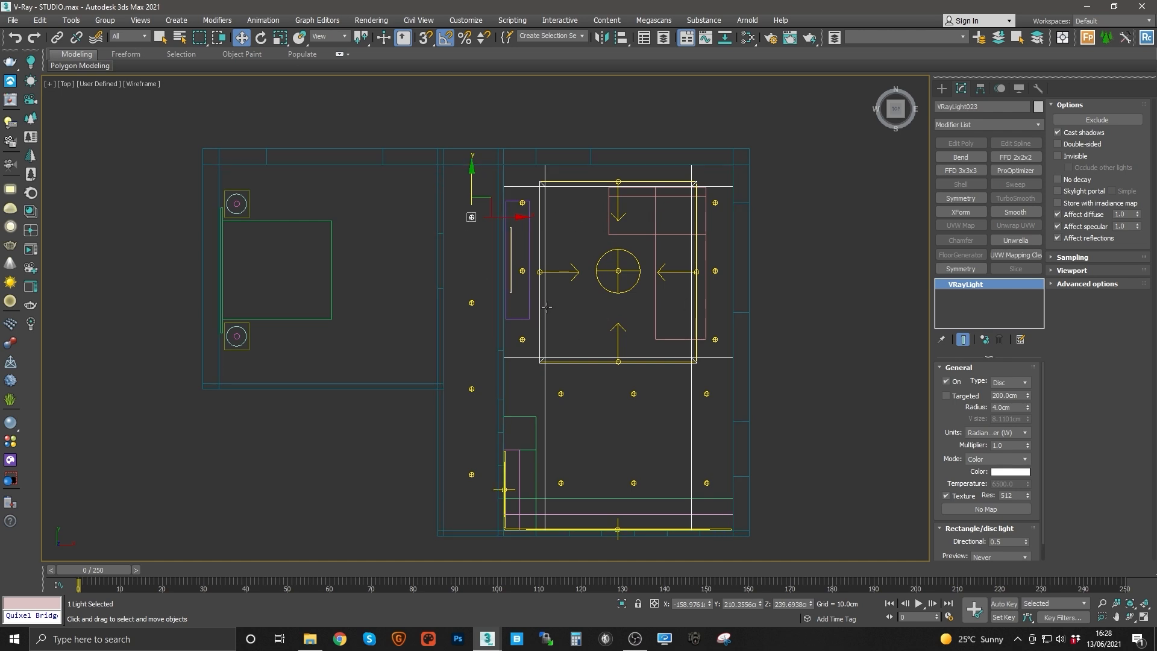
click(473, 260)
click(471, 217)
click(471, 303)
click(471, 474)
click(521, 340)
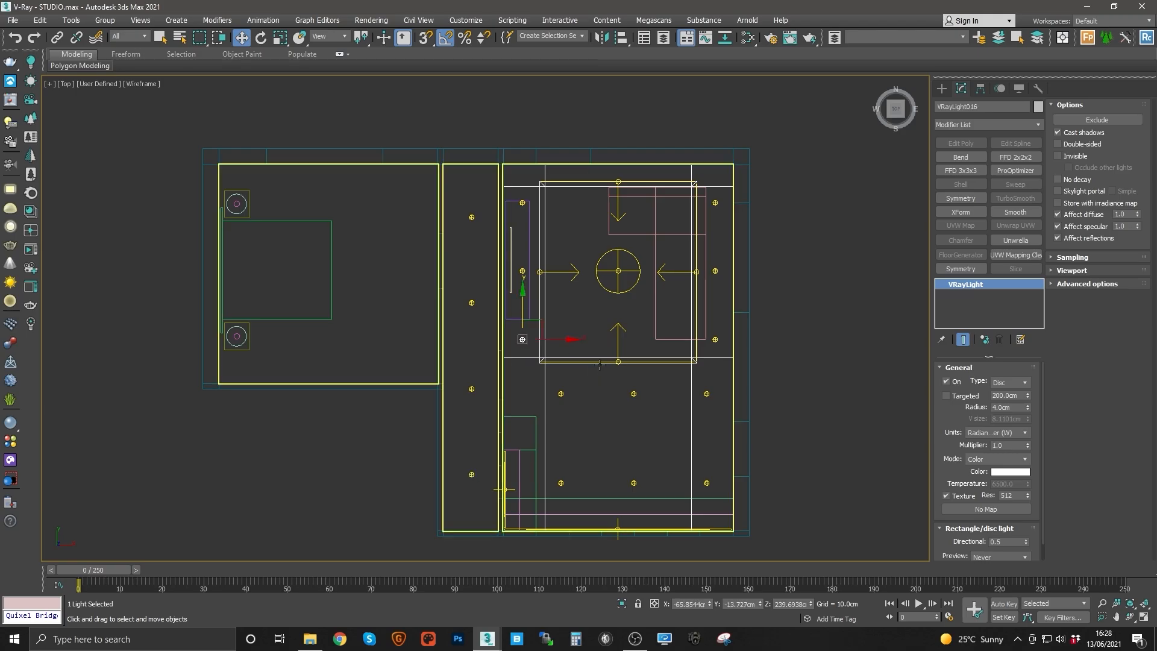
click(706, 391)
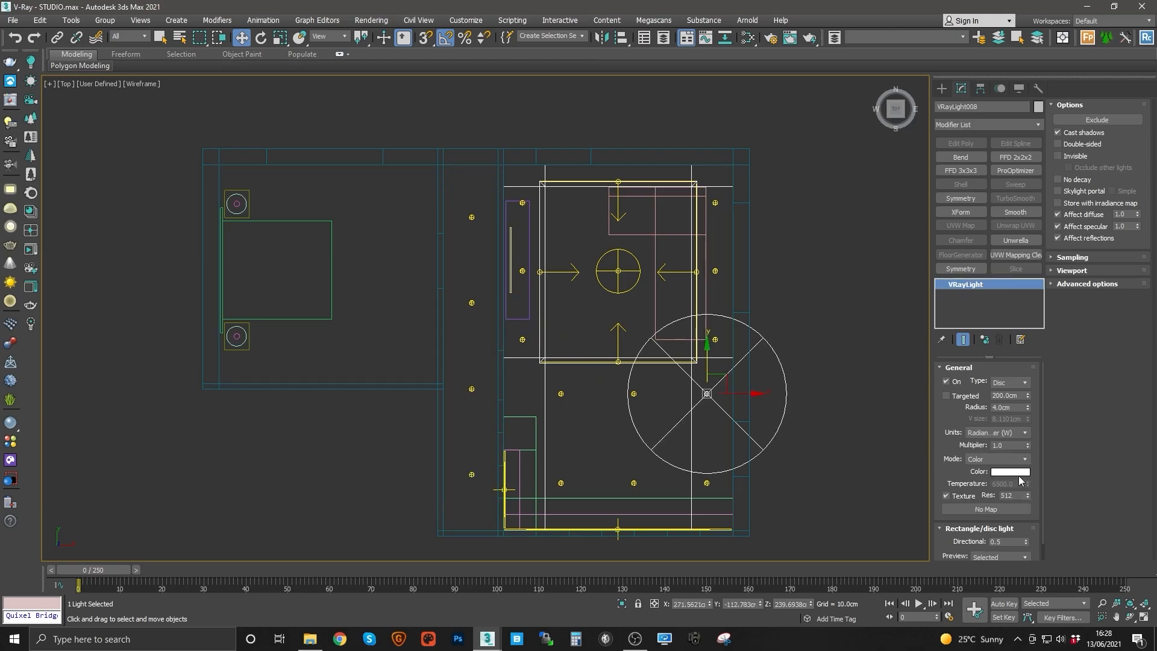
click(471, 302)
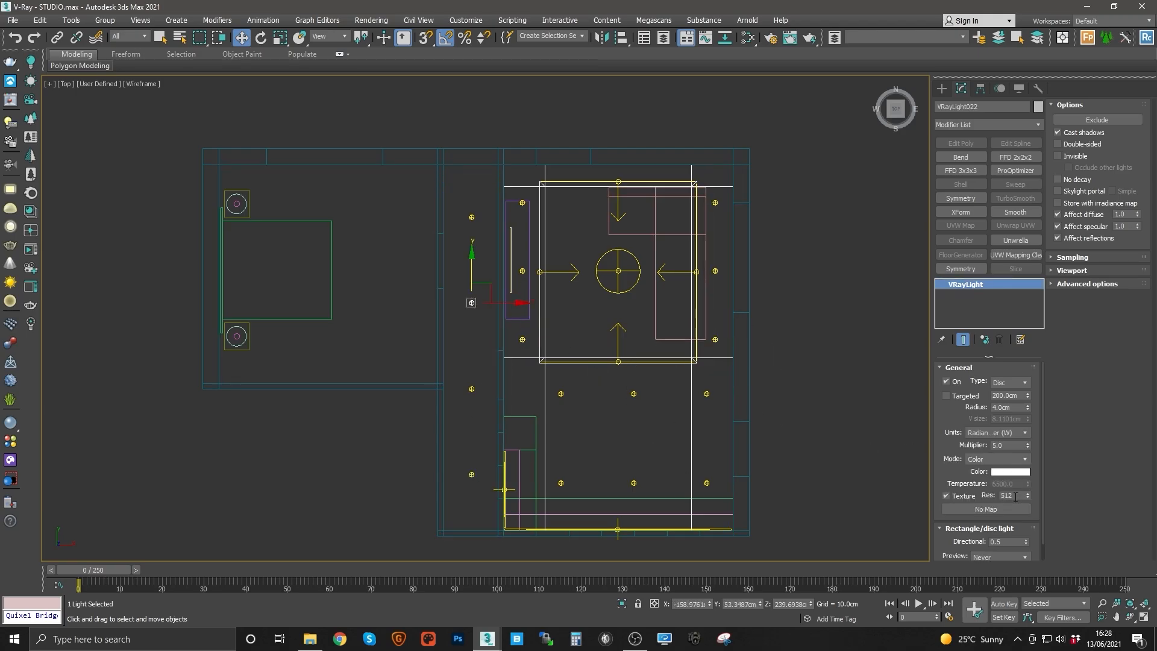
double_click(1005, 445)
Step: Clone the central disc light as an instance into the bedroom next to the main room
middle_drag(615, 302, 745, 342)
click(727, 339)
shift+drag(773, 339, 466, 340)
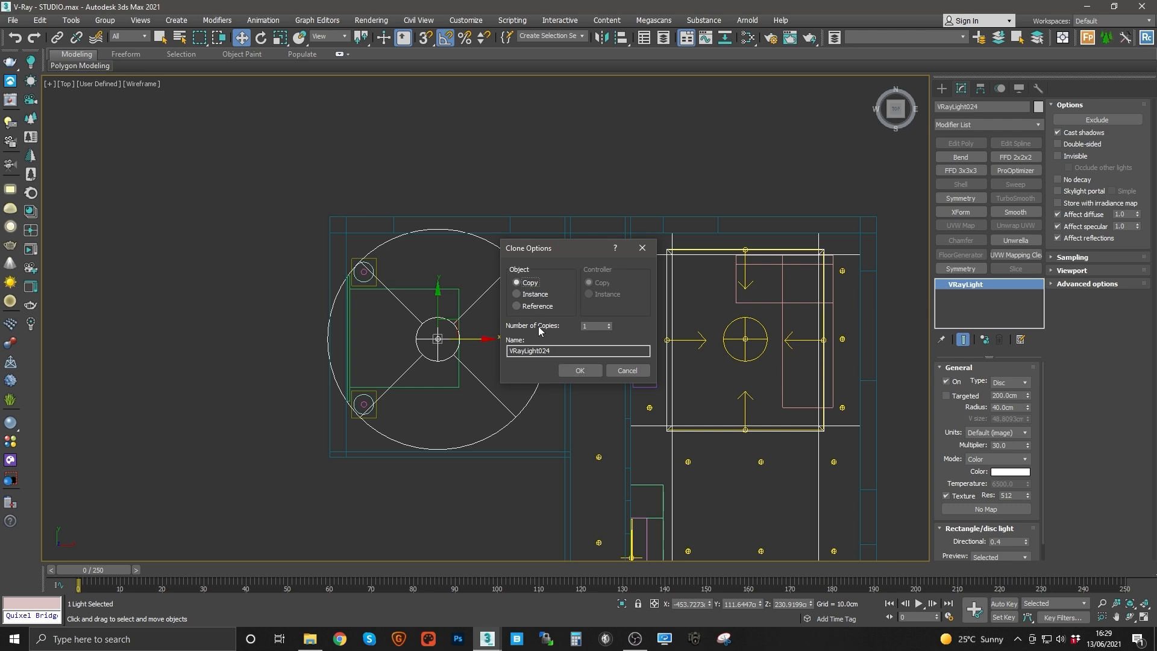
Step: Confirm the clone and shift the cloned disc light slightly into place over the bedroom
click(579, 370)
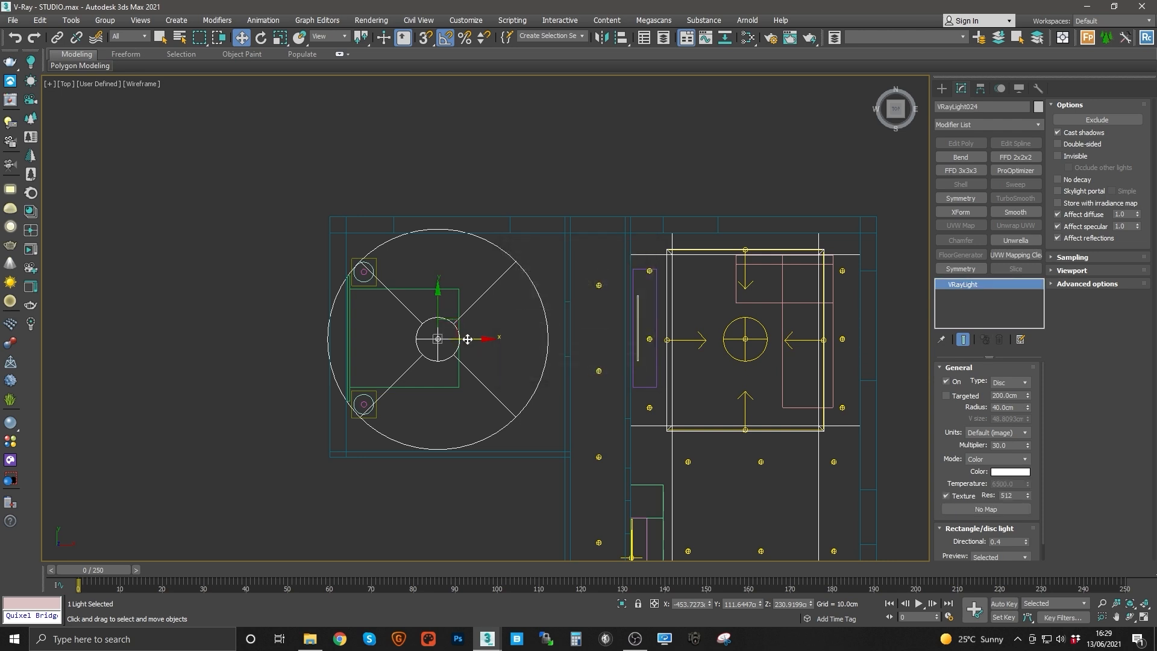
drag(467, 340, 484, 356)
scroll(484, 357, up, 2)
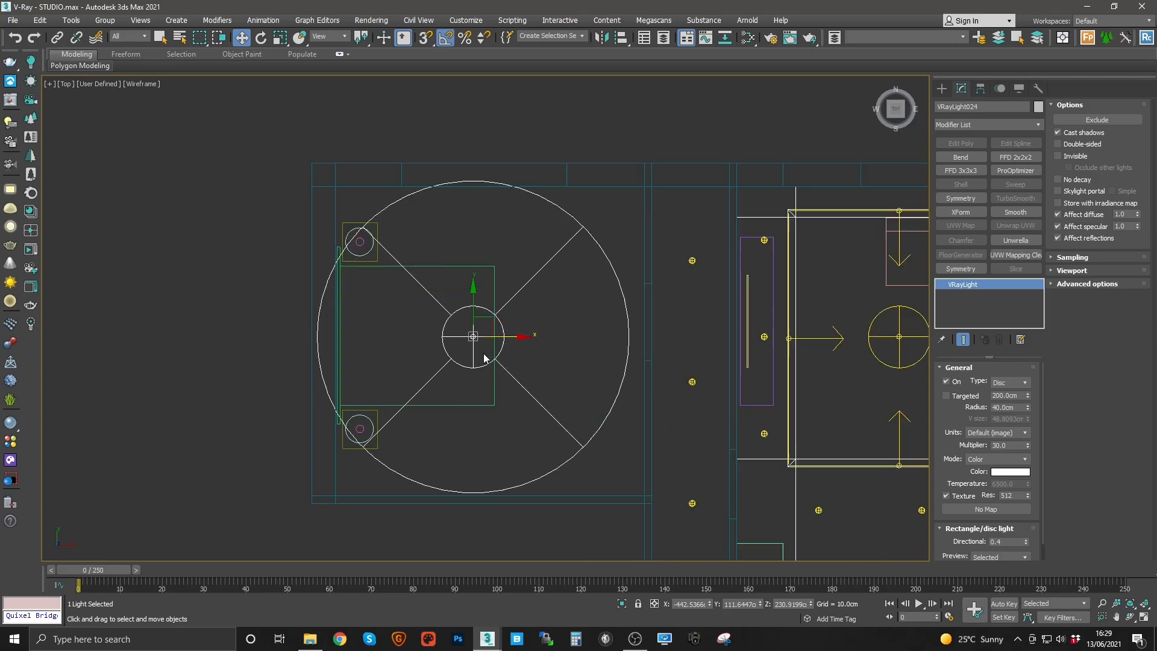
scroll(380, 427, up, 6)
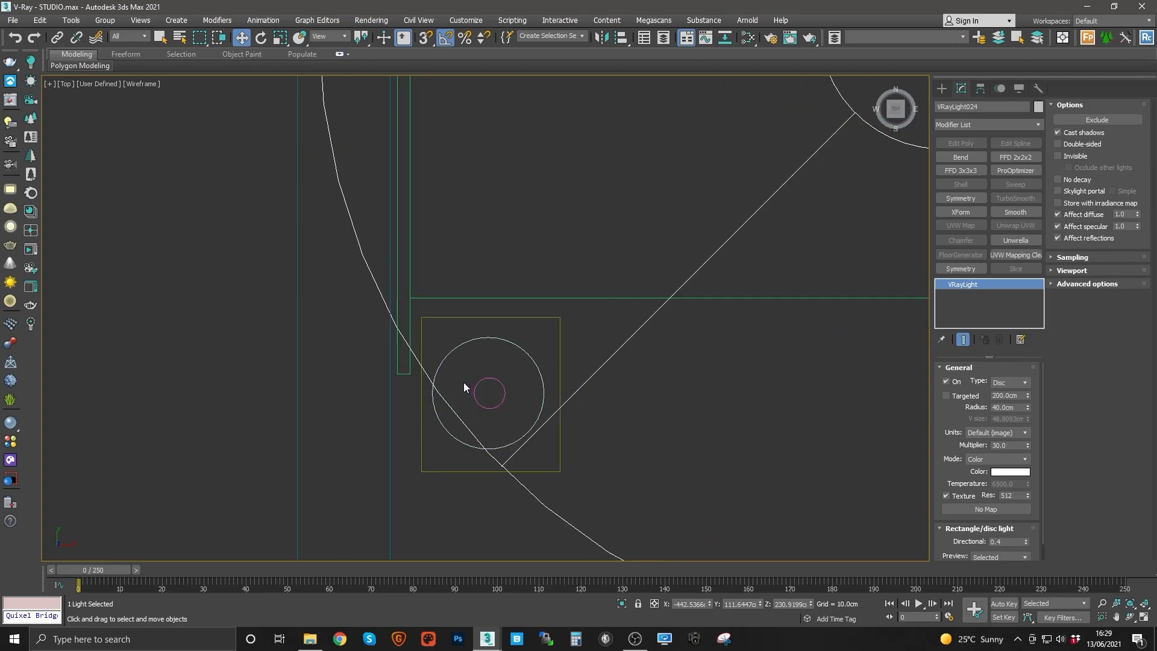
Step: Enable backface culling on the ceiling shape so the bedroom interior can be seen from above
click(496, 380)
key(p)
key(z)
alt+middle_drag(579, 341, 488, 291)
key(F3)
scroll(497, 336, down, 3)
middle_drag(497, 336, 493, 311)
scroll(492, 342, down, 10)
scroll(492, 326, up, 5)
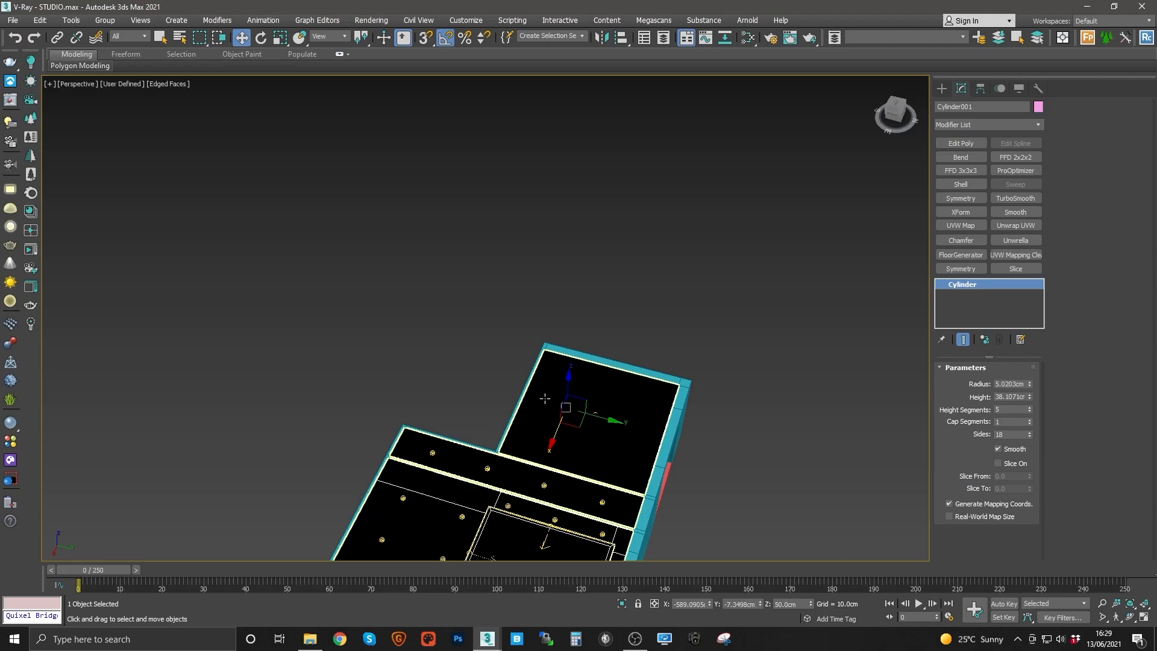
click(545, 398)
right_click(541, 395)
click(573, 528)
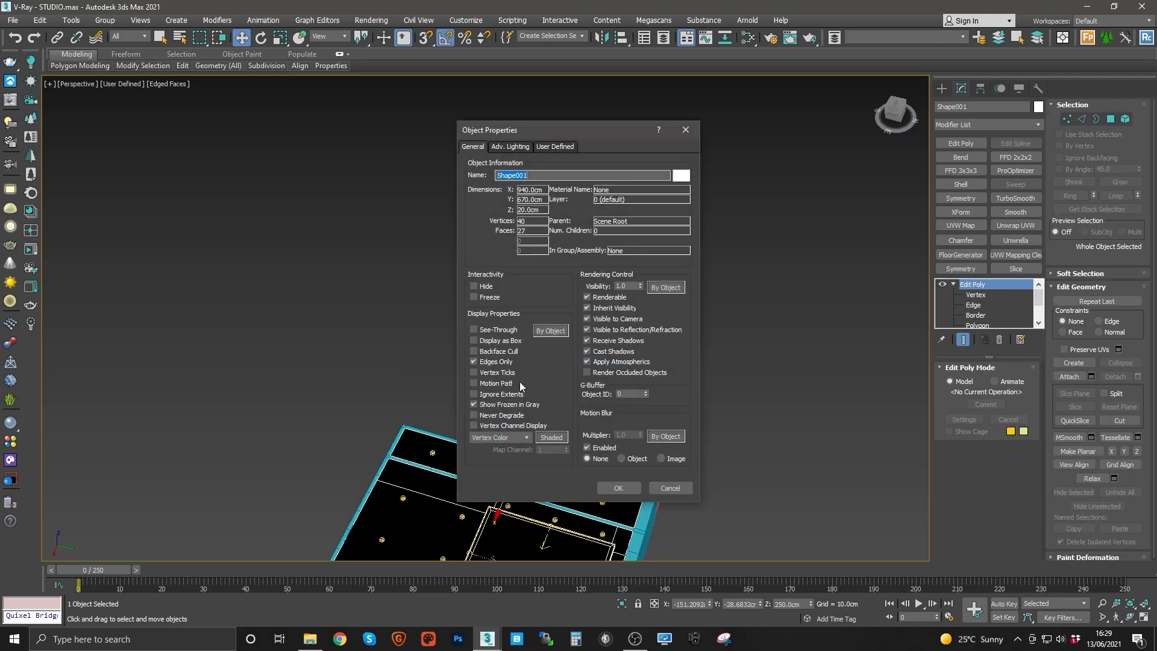
click(493, 347)
click(614, 490)
Step: Create a V-Ray light with AutoGrid on the bulb inside the bedside lampshade
scroll(597, 464, up, 6)
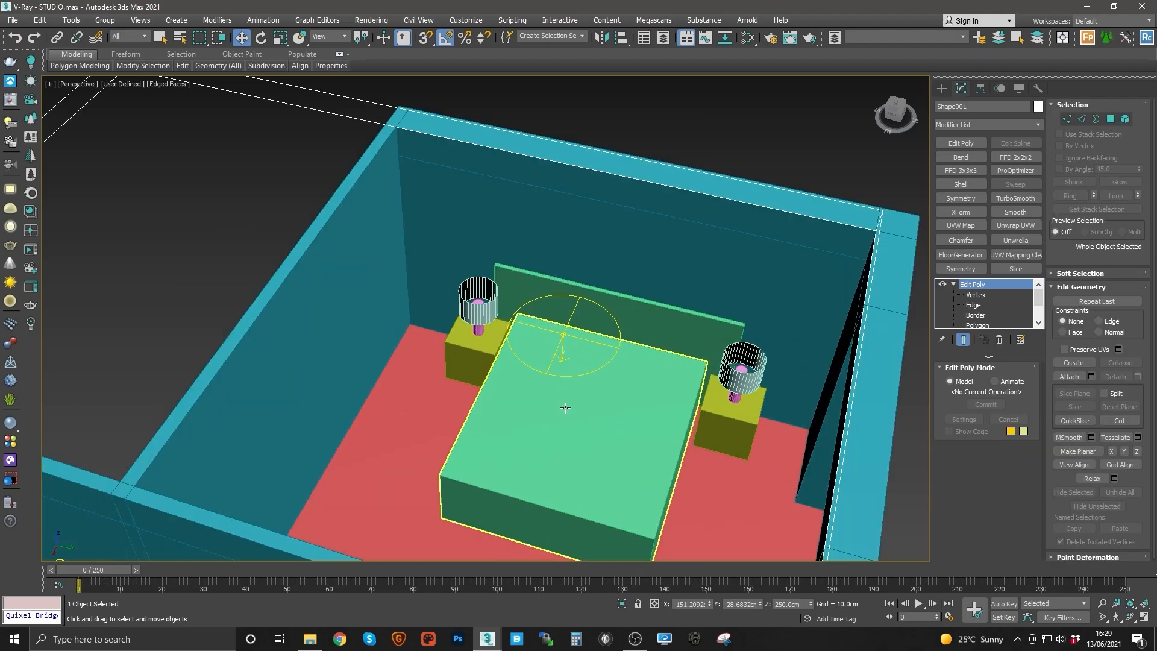
click(566, 405)
key(z)
alt+middle_drag(517, 375, 535, 378)
middle_drag(379, 201, 496, 292)
click(425, 236)
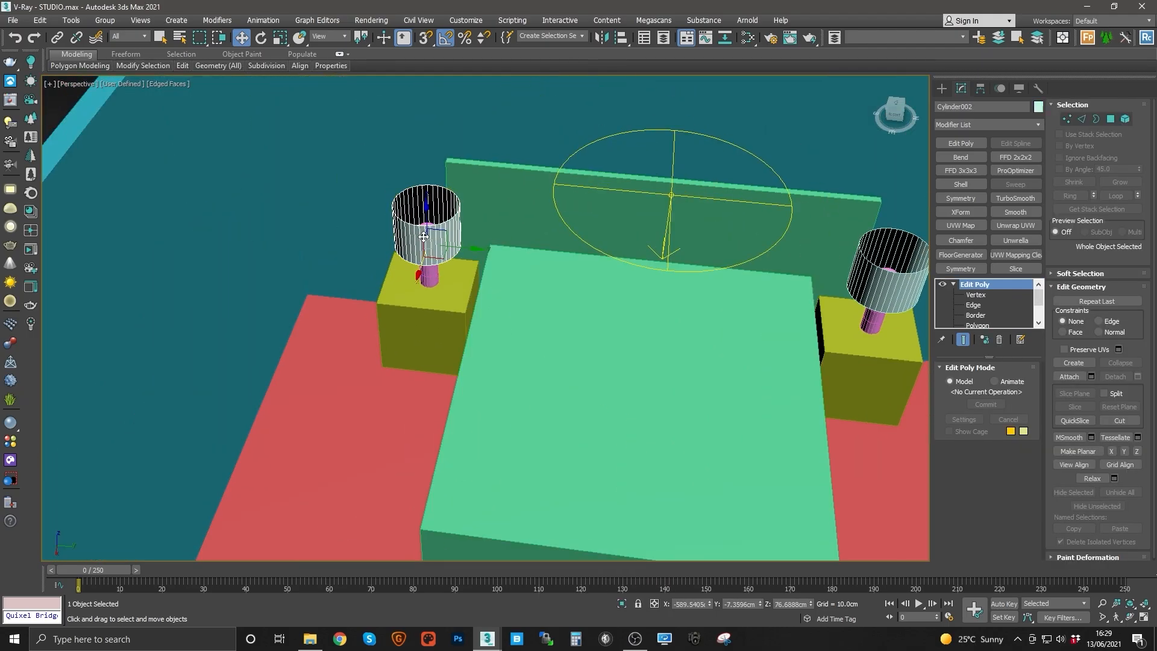
scroll(423, 223, up, 6)
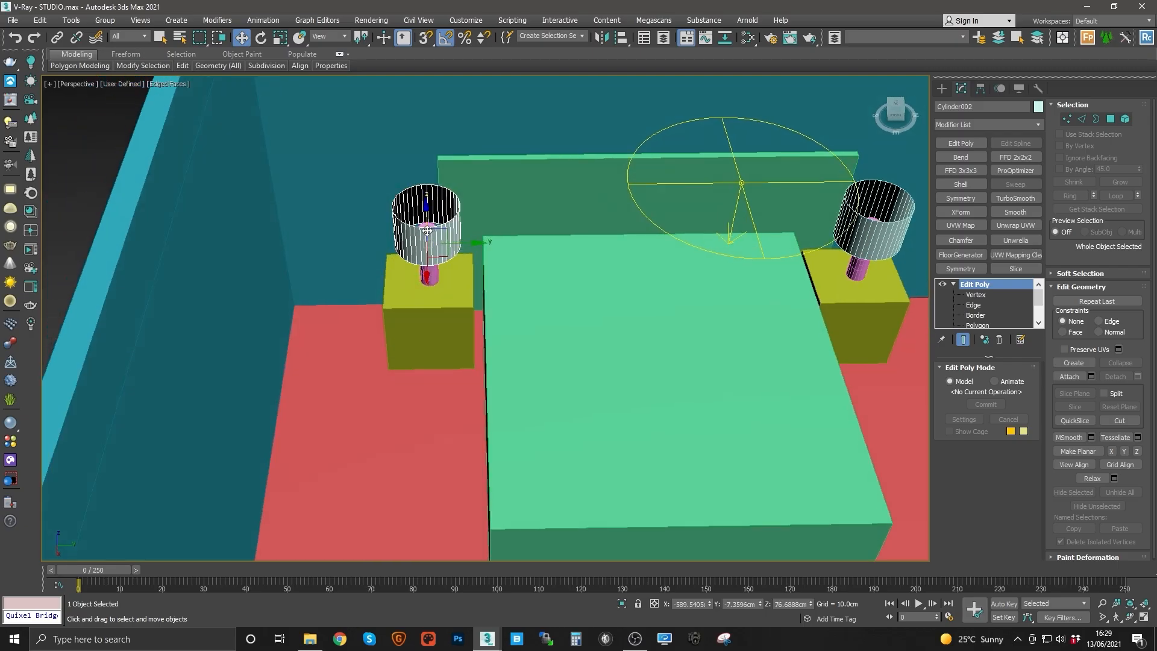
alt+middle_drag(404, 227, 509, 322)
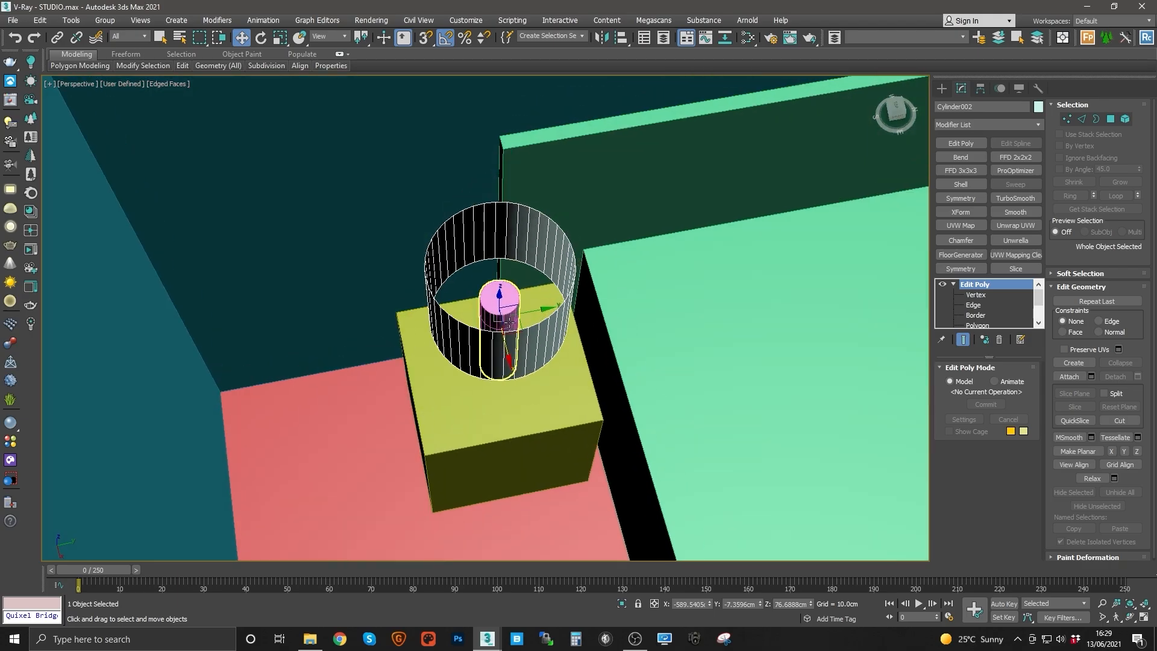
key(t)
key(z)
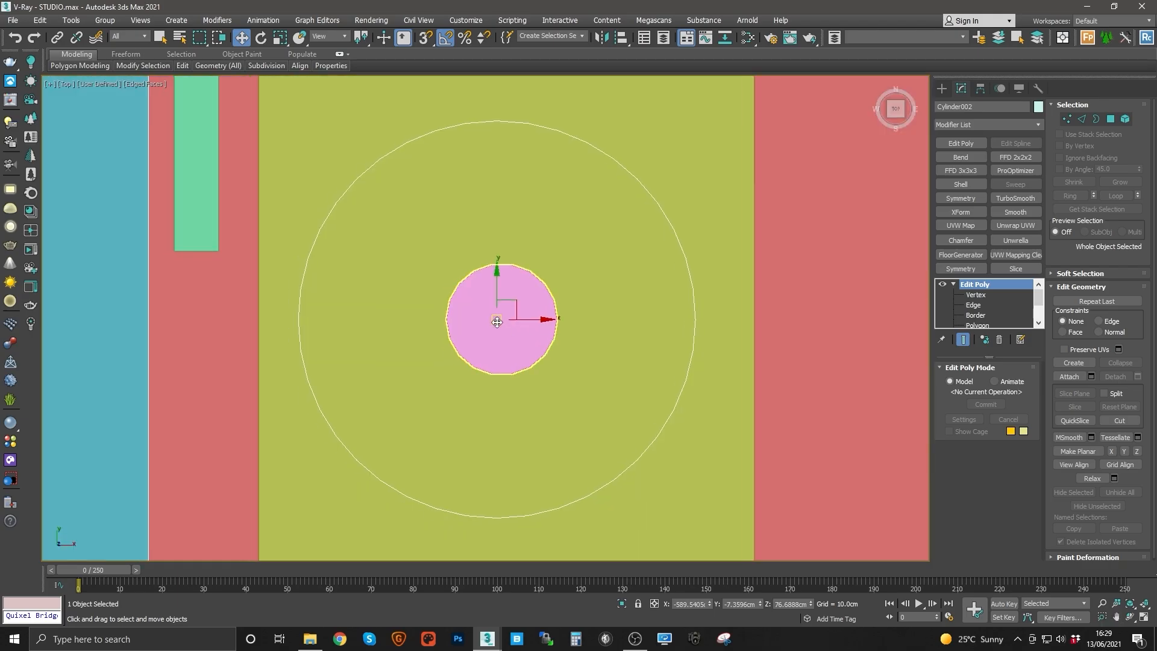
click(11, 227)
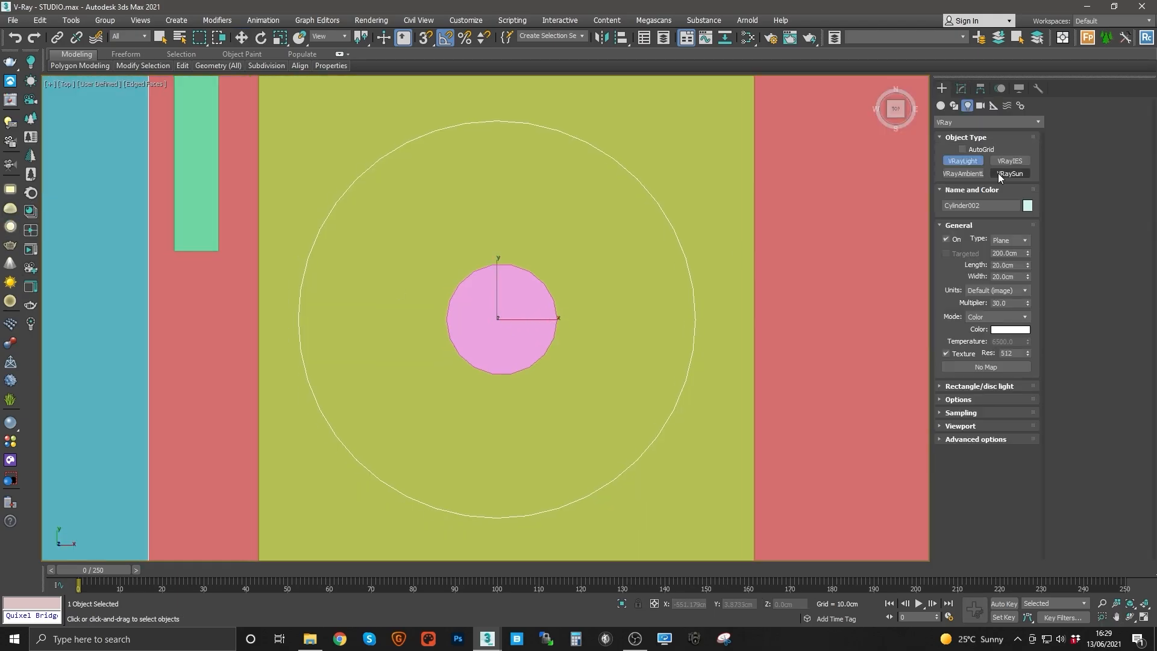
click(963, 150)
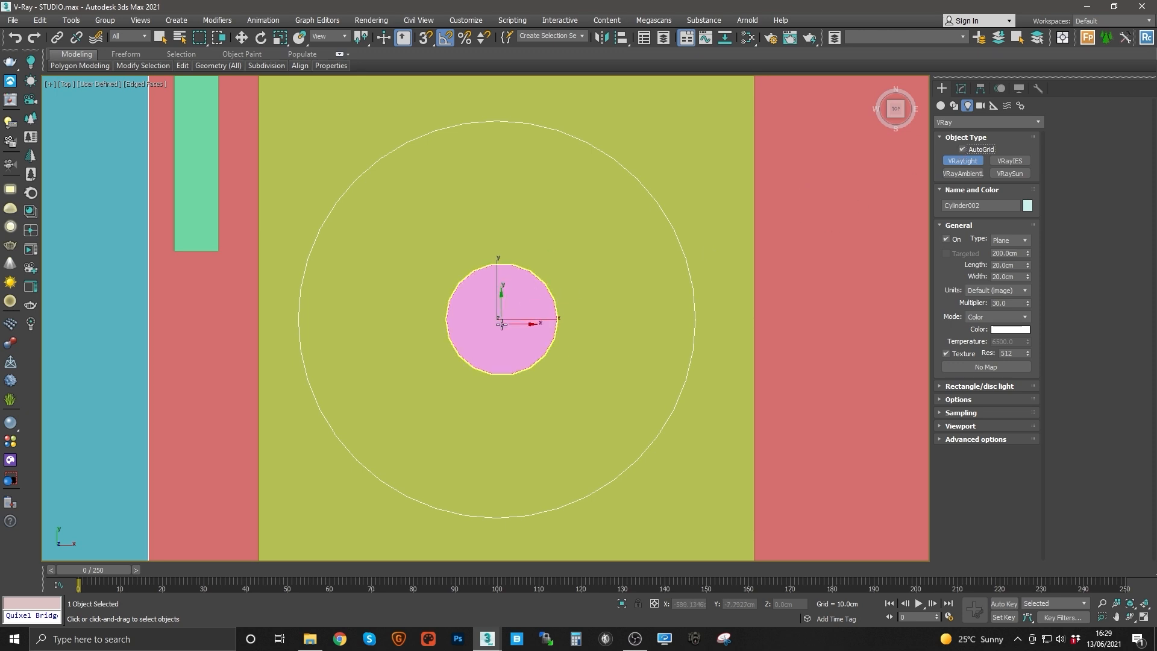
drag(500, 324, 518, 305)
Step: Raise the new lamp light higher inside the lampshade in the front view
key(w)
key(f)
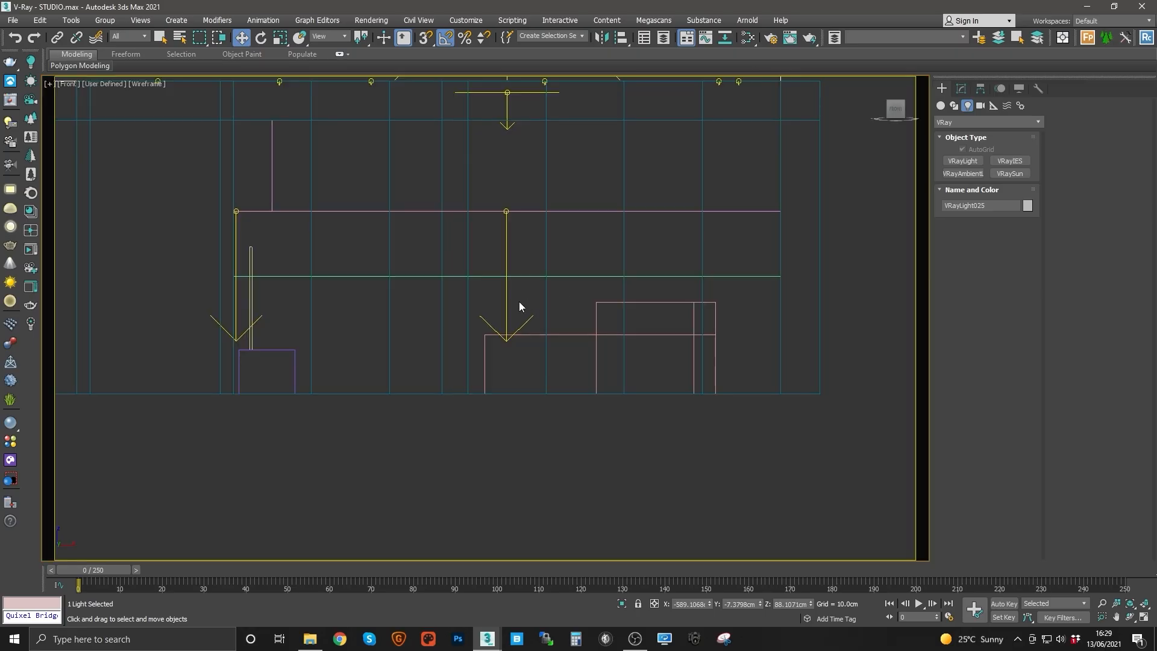
key(z)
key(F3)
scroll(530, 314, down, 6)
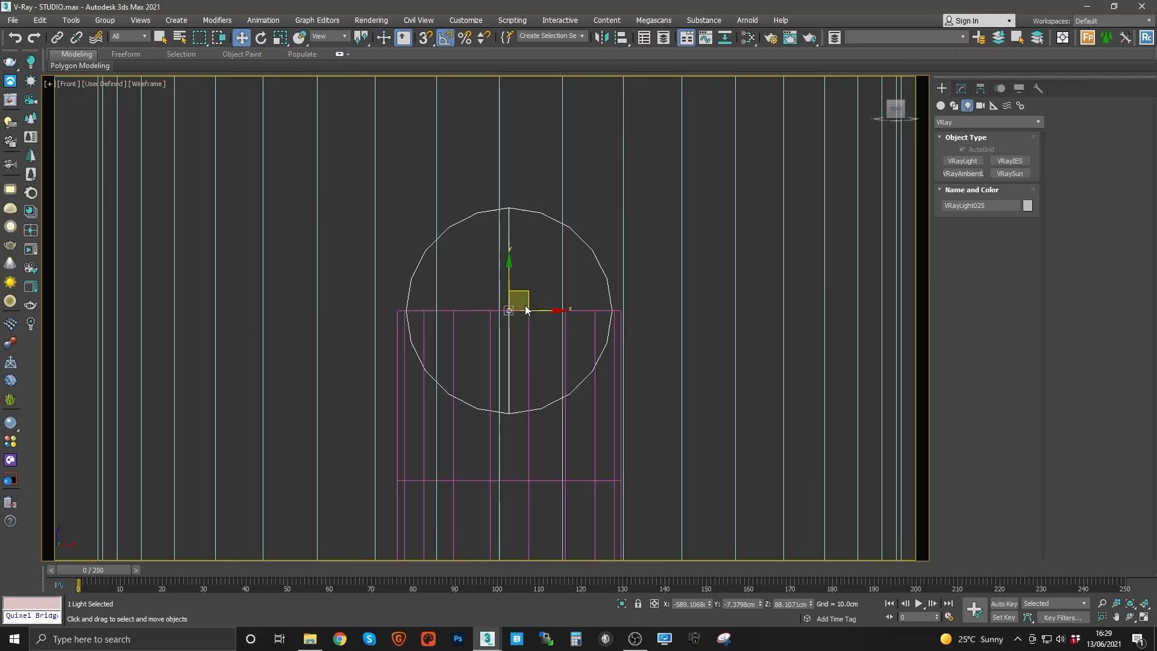
scroll(525, 310, up, 10)
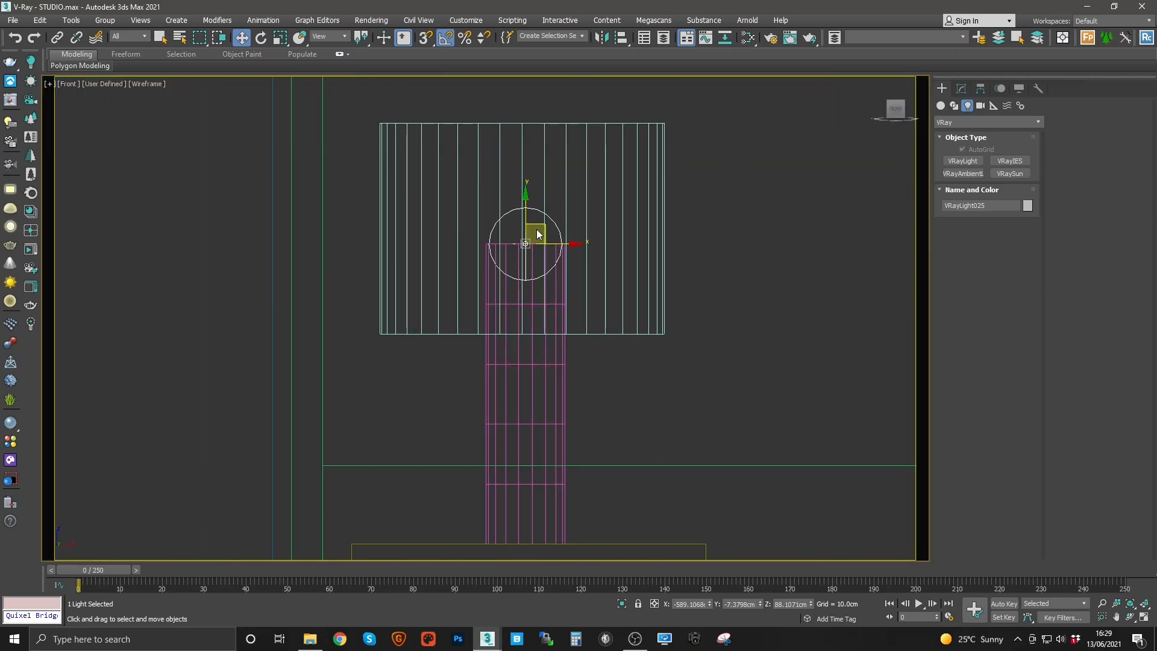
drag(526, 215, 528, 177)
Step: Shorten the lamp stem cylinder to about 29 cm height and lower the lamp light slightly onto it
click(542, 261)
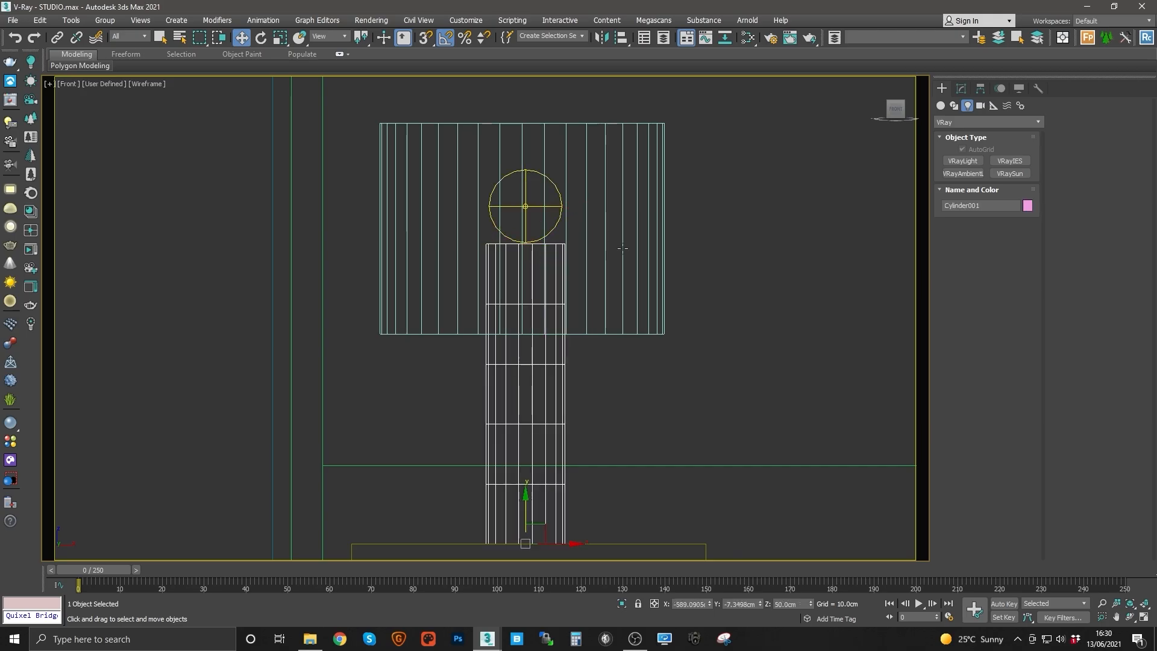
click(961, 89)
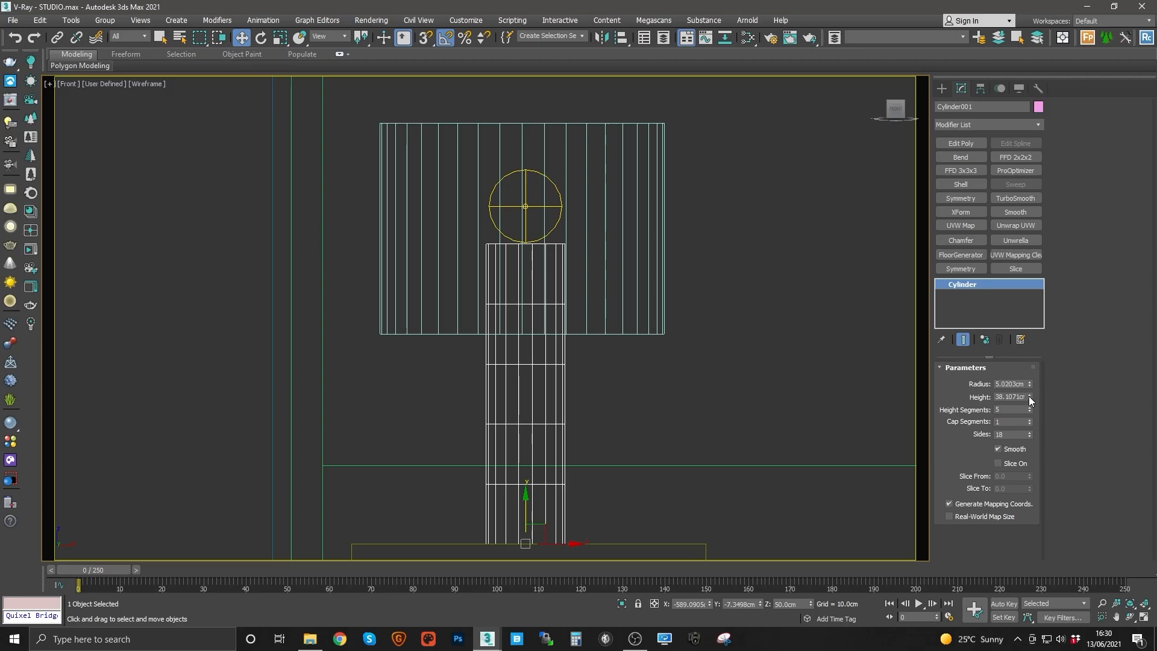
drag(1030, 398, 1030, 410)
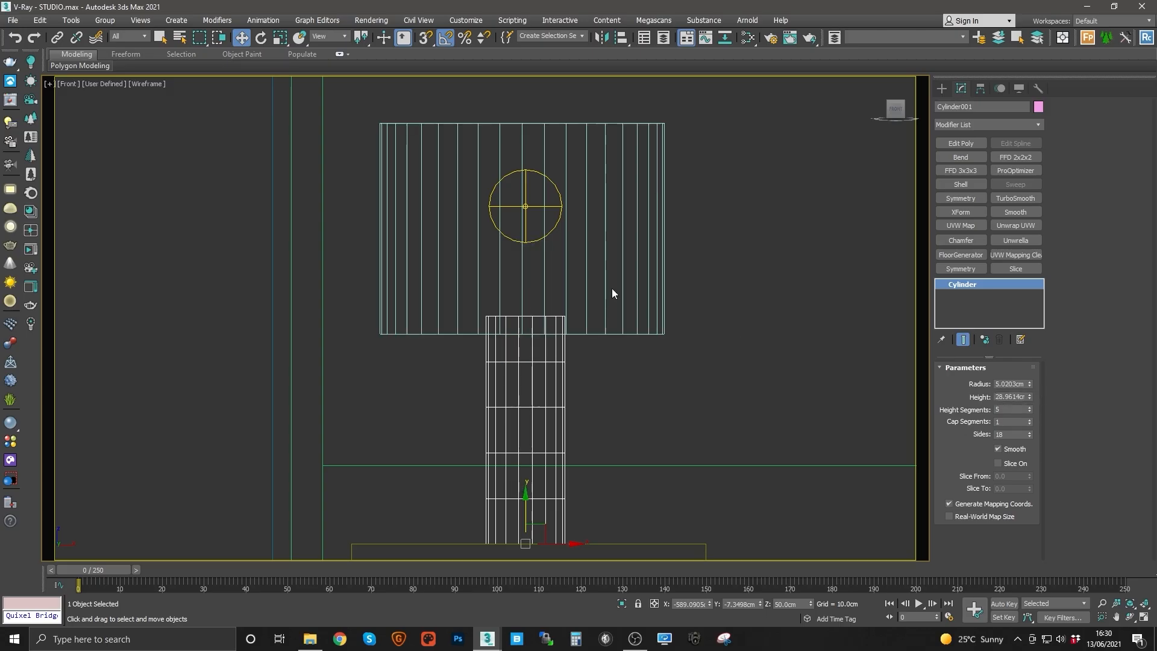
click(527, 206)
drag(524, 181, 528, 205)
Step: Set the sphere lamp light's units to radiance (W/m²/sr) and its multiplier to 1
key(t)
scroll(533, 272, down, 10)
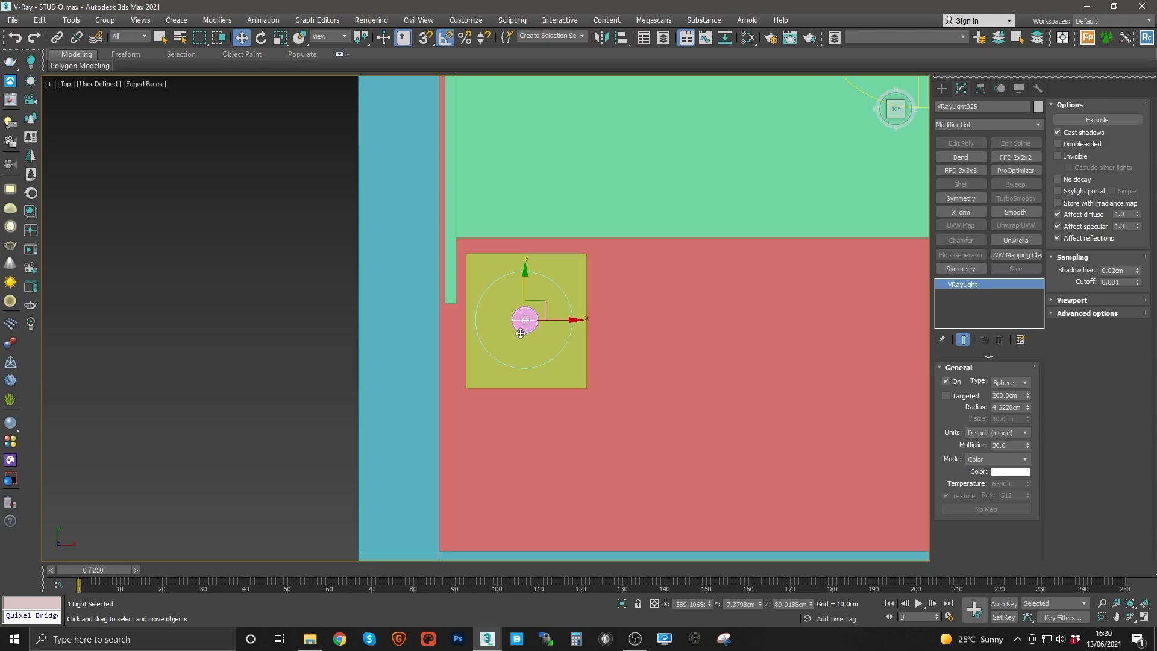
middle_drag(529, 308, 522, 459)
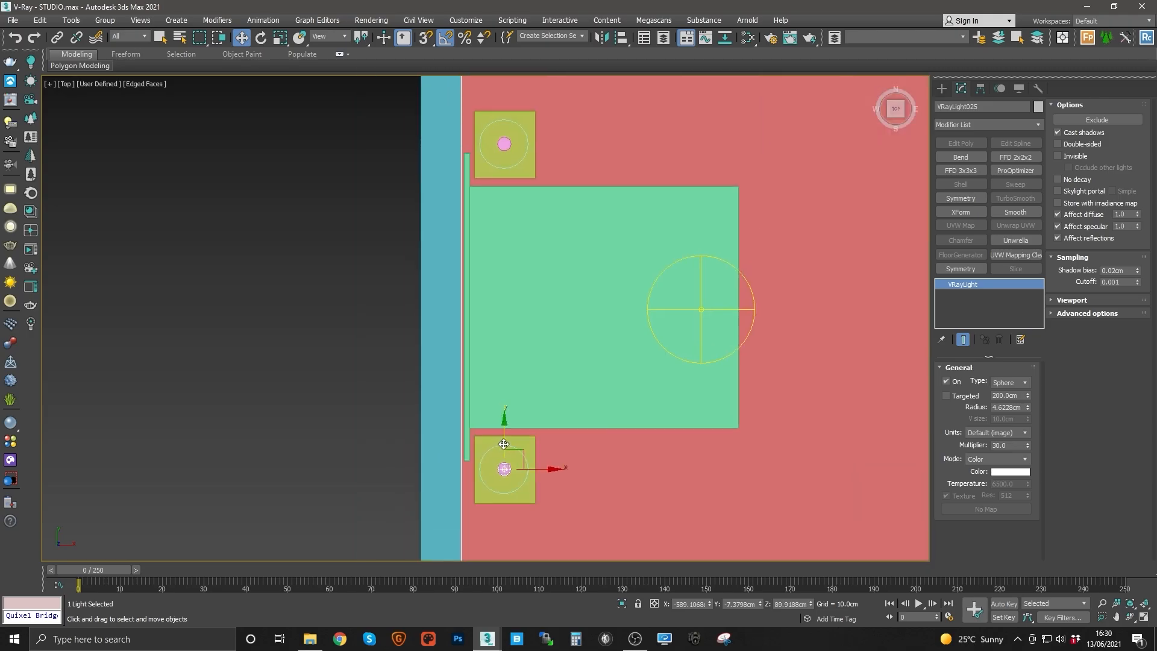
click(1000, 432)
click(1000, 479)
text(1)
key(Return)
middle_drag(764, 410, 769, 430)
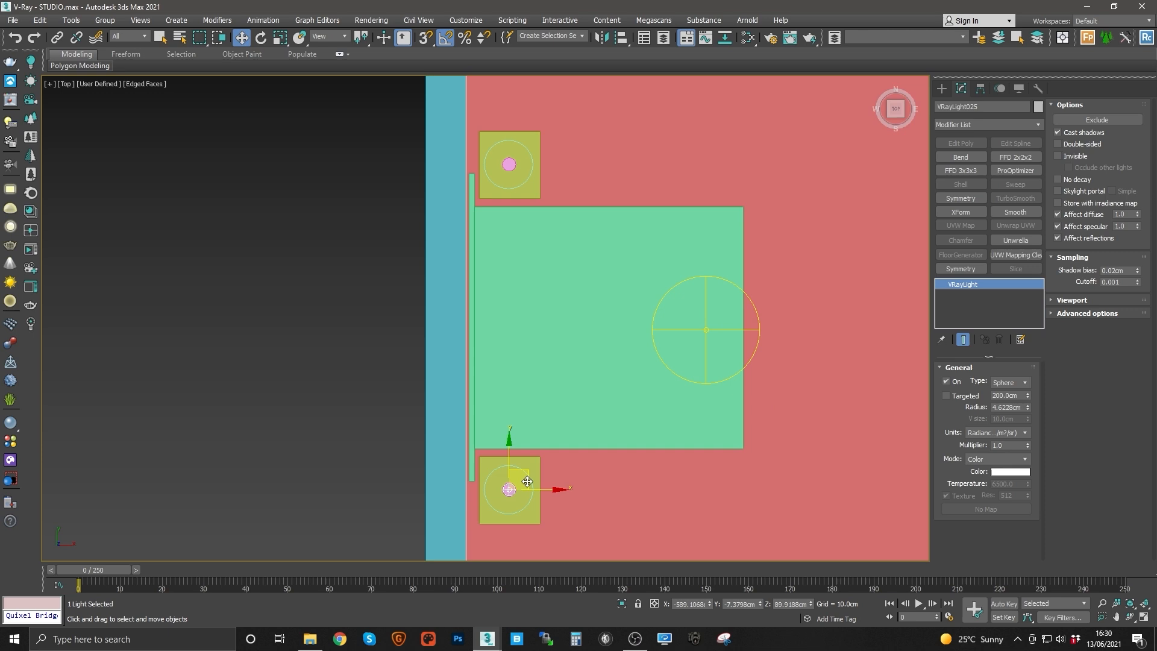
Step: Copy the sphere lamp light onto the other bedside lamp and adjust its position
shift+drag(511, 464, 557, 136)
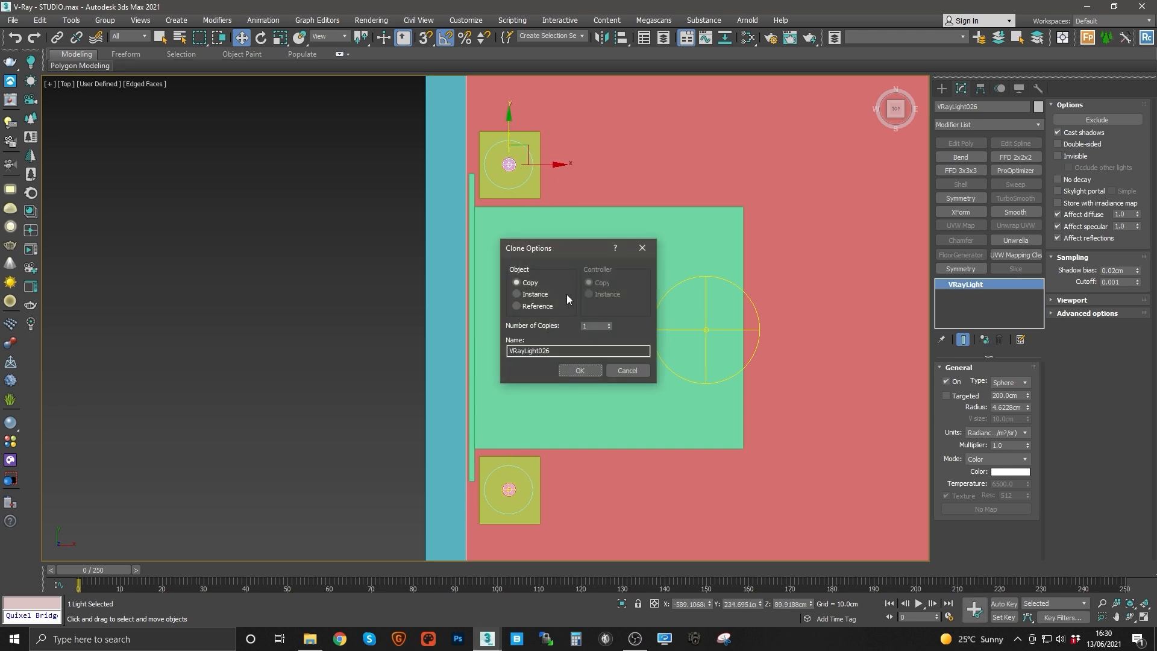
click(580, 370)
scroll(476, 229, up, 6)
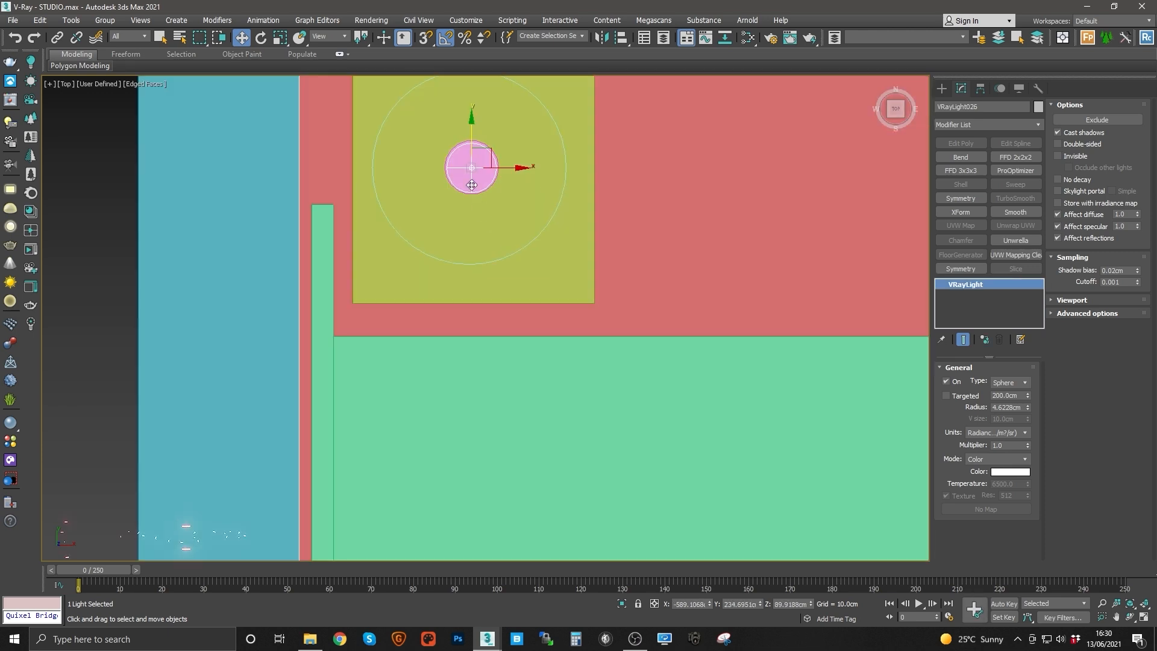
drag(475, 212, 481, 212)
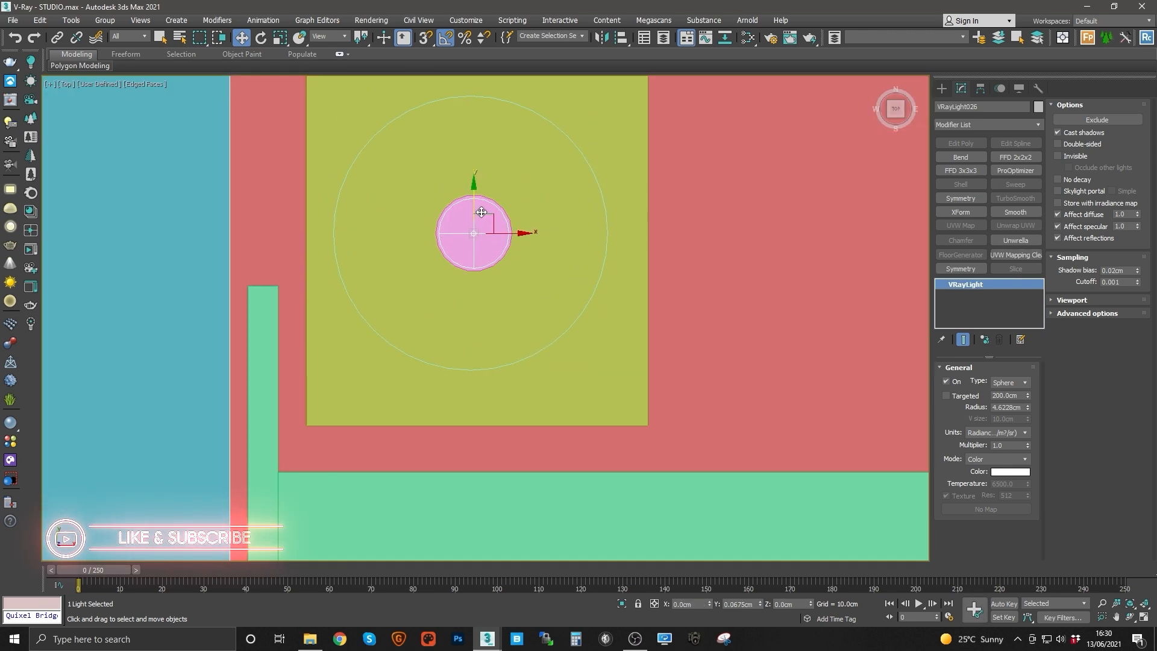
Step: Inspect the bedroom lamp lights and surrounding rooms in a perspective view
key(p)
key(z)
alt+middle_drag(523, 210, 557, 213)
scroll(454, 210, down, 10)
scroll(435, 212, up, 10)
scroll(587, 261, down, 10)
alt+middle_drag(586, 261, 423, 304)
scroll(423, 305, up, 6)
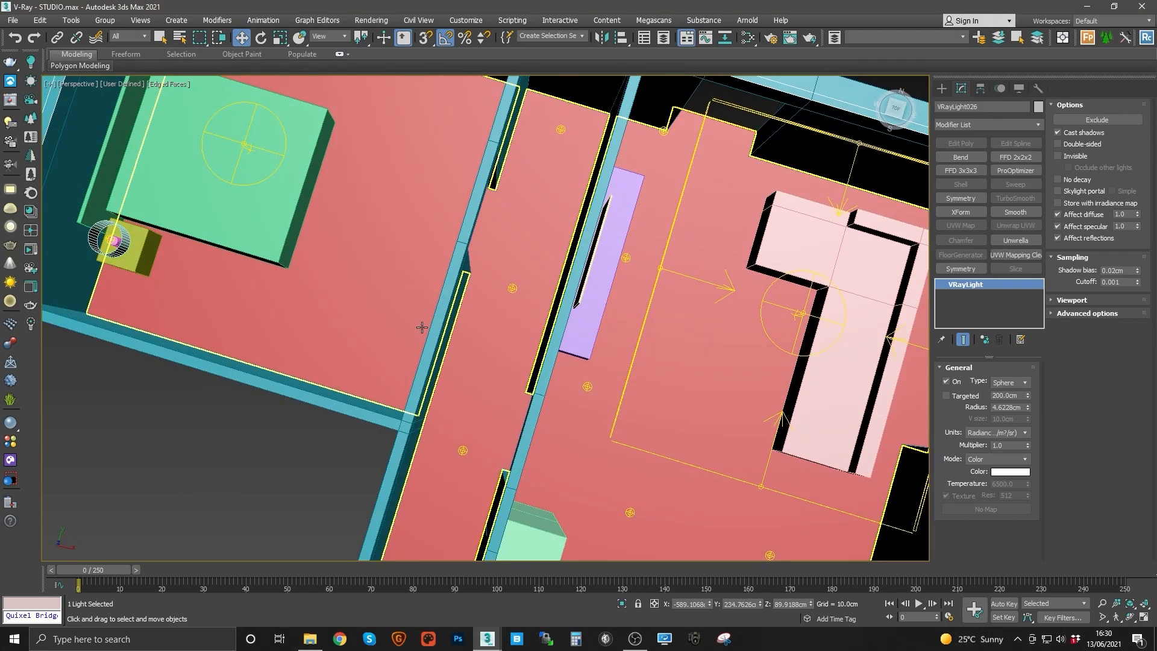
middle_drag(425, 306, 452, 351)
alt+middle_drag(365, 324, 399, 318)
middle_drag(478, 306, 462, 375)
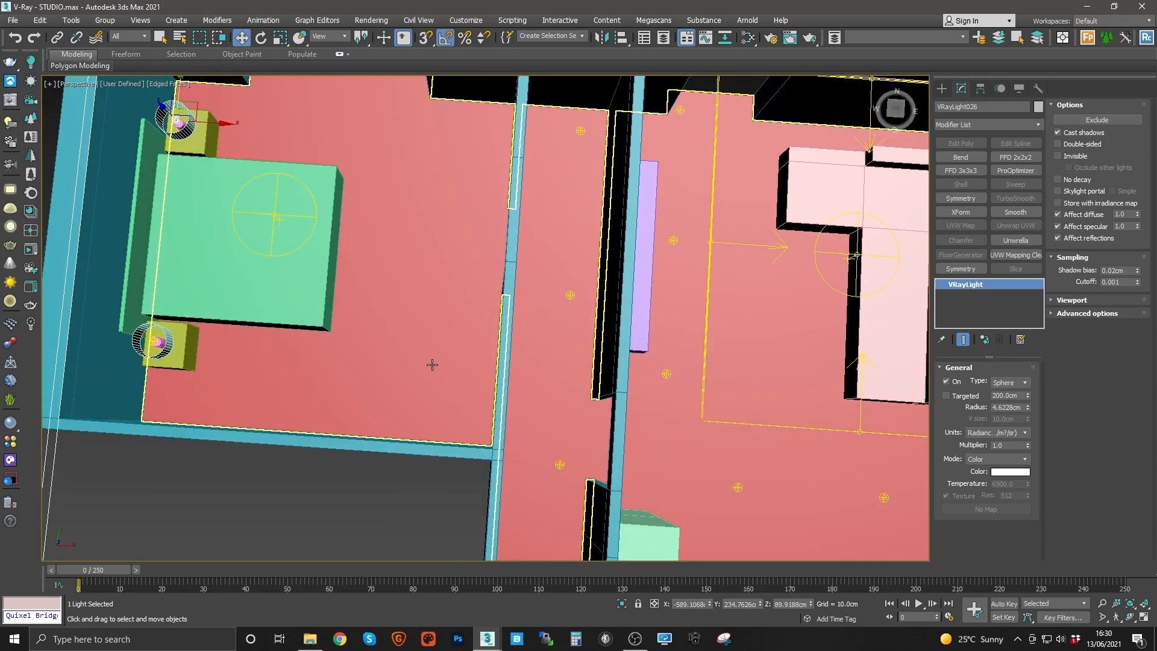
middle_drag(431, 365, 444, 363)
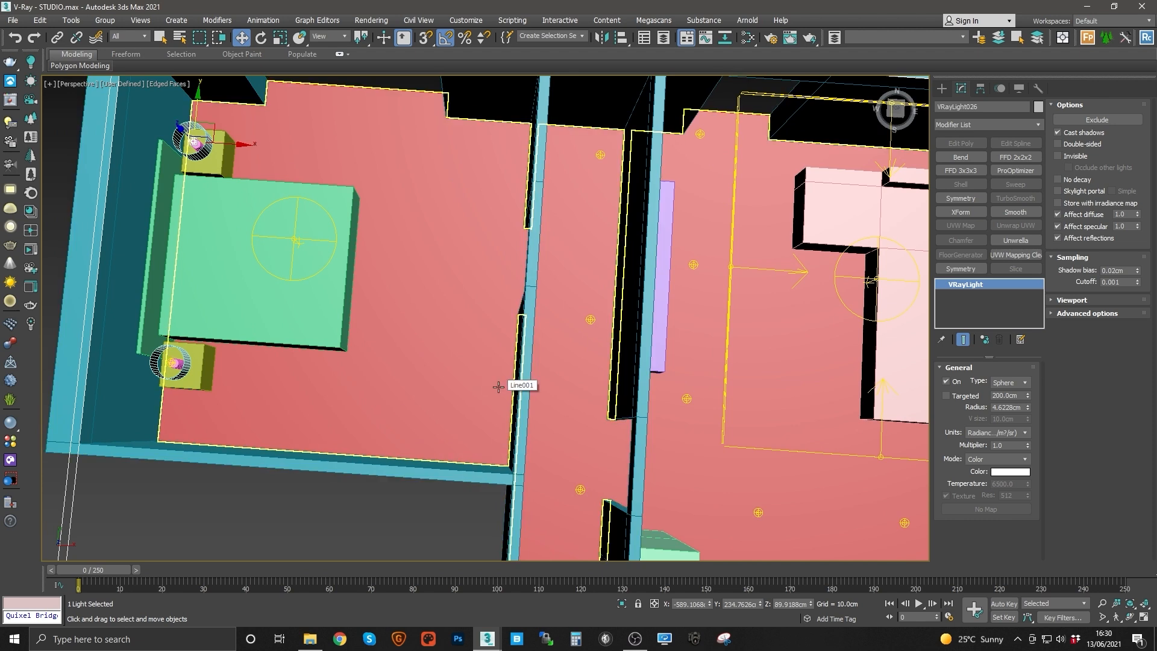
middle_drag(509, 380, 588, 392)
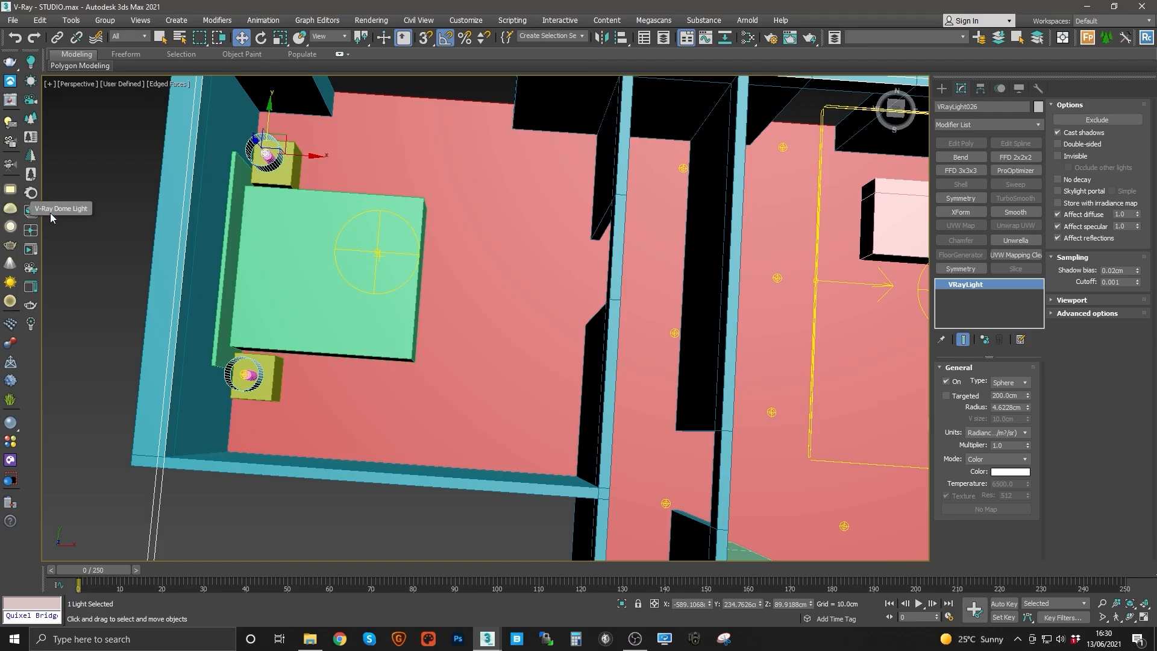
Step: Draw a V-Ray light on the bedroom floor beside the bed and switch its type to Disc
click(10, 189)
drag(499, 387, 429, 442)
key(w)
click(961, 88)
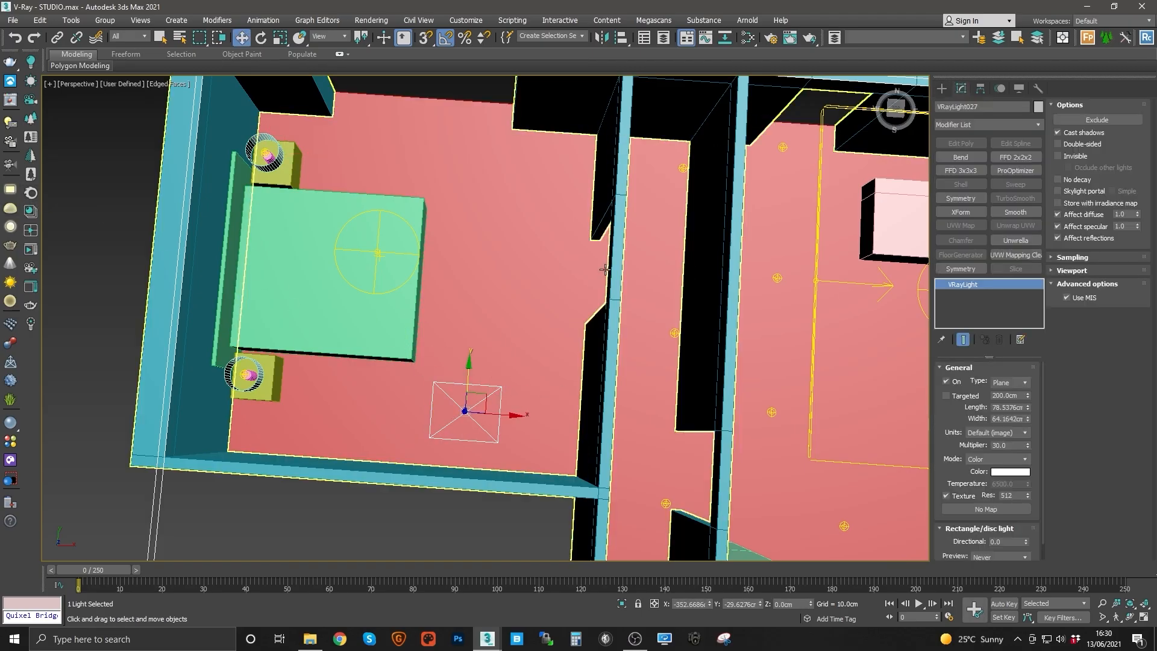
click(1010, 382)
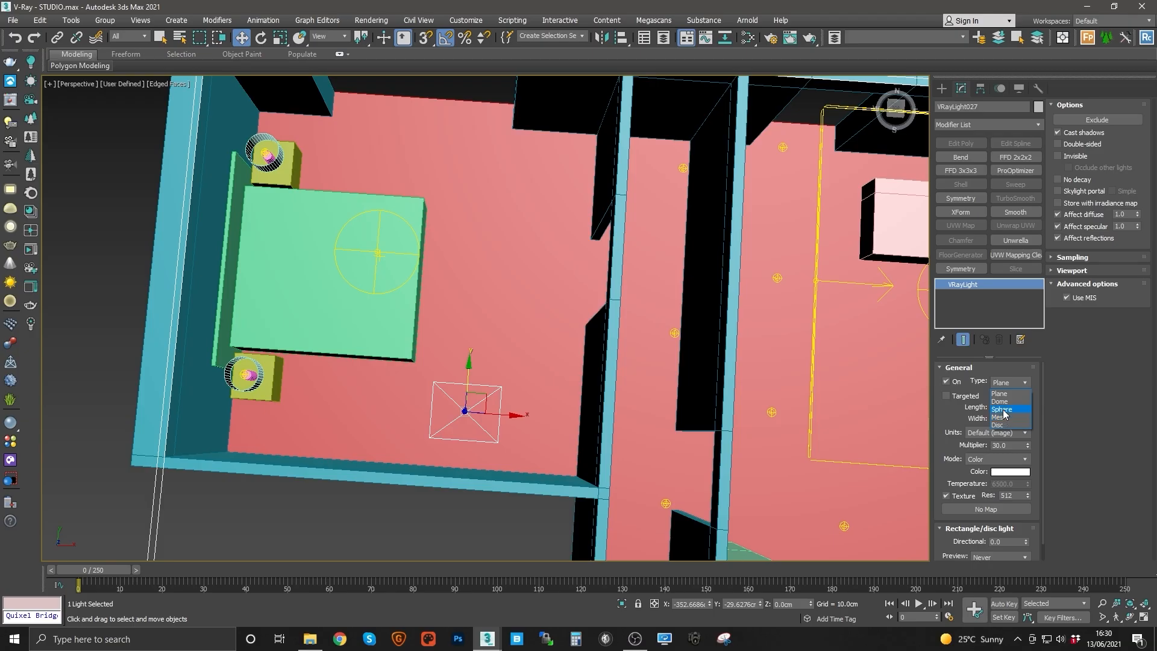
click(1002, 425)
scroll(500, 379, up, 3)
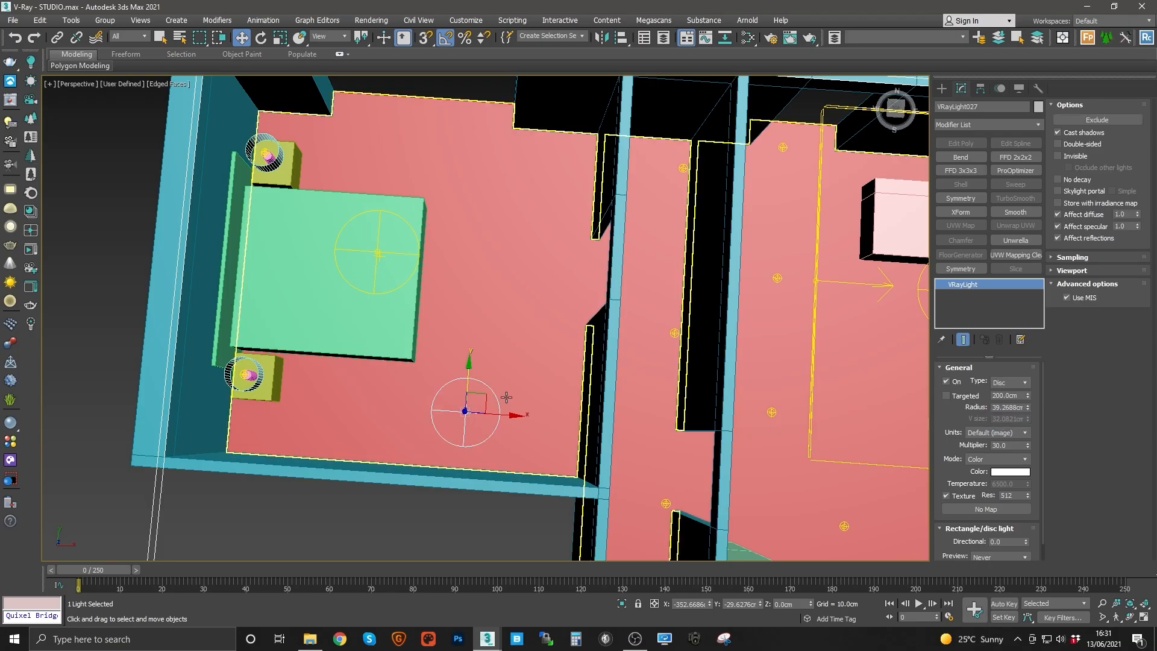
alt+middle_drag(501, 383, 485, 379)
Step: Move the new disc light toward the bedroom corner near the corridor wall in the top view
key(t)
key(z)
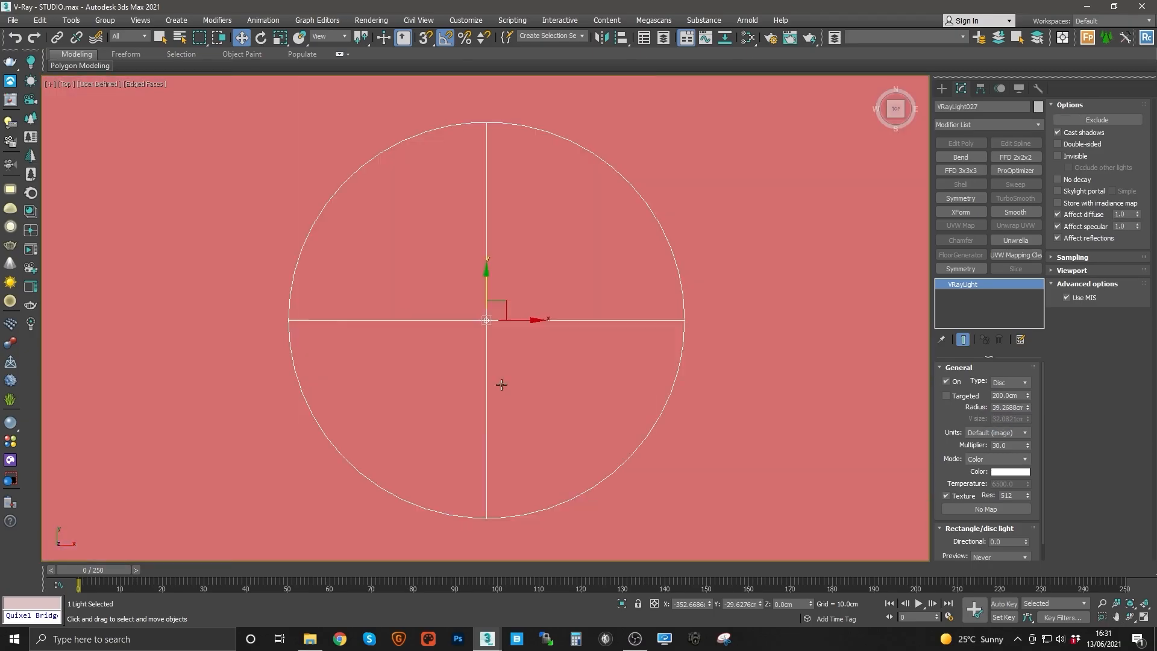
scroll(500, 399, down, 8)
scroll(508, 401, up, 3)
scroll(507, 402, up, 2)
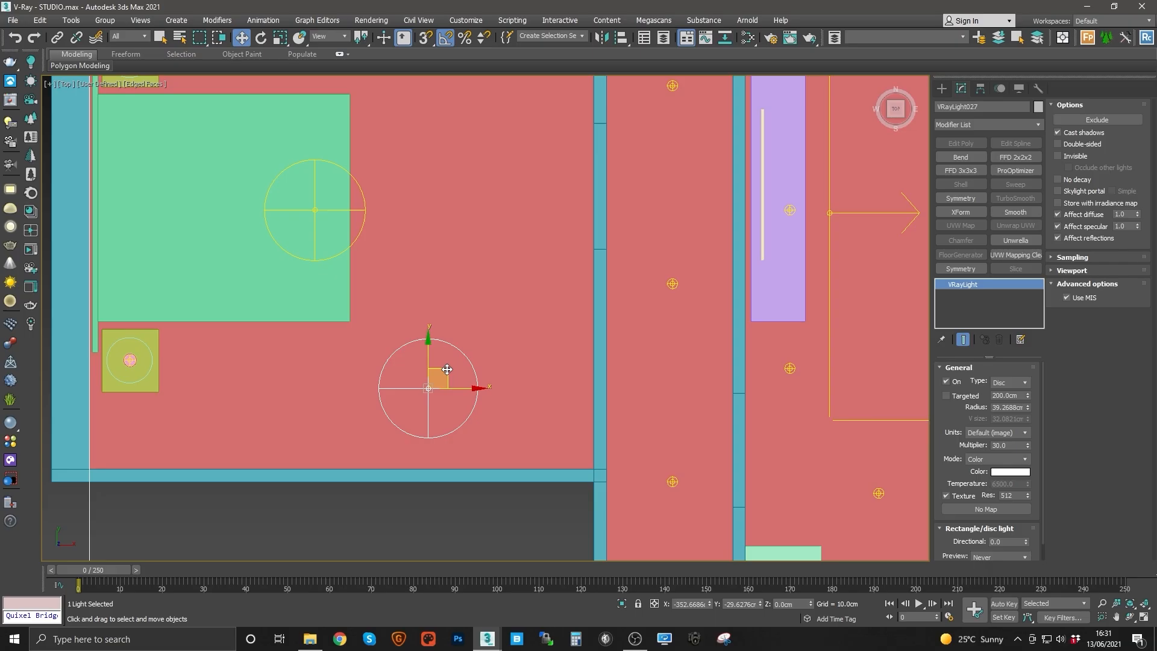
drag(441, 362, 555, 396)
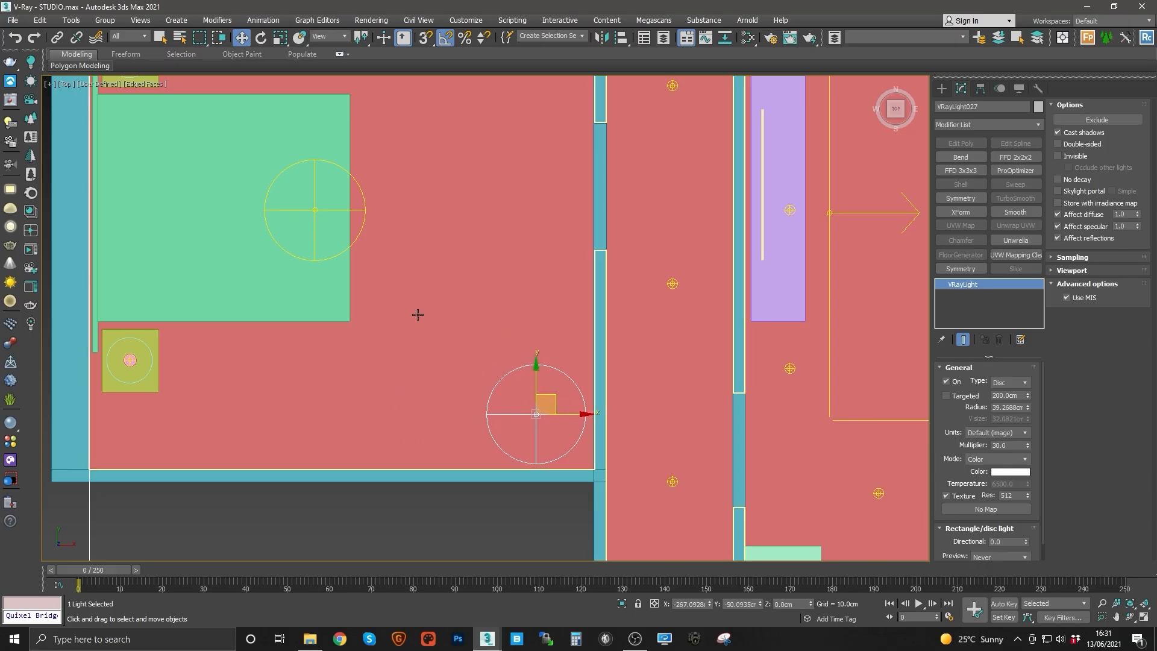
middle_drag(418, 315, 579, 421)
middle_drag(518, 389, 445, 348)
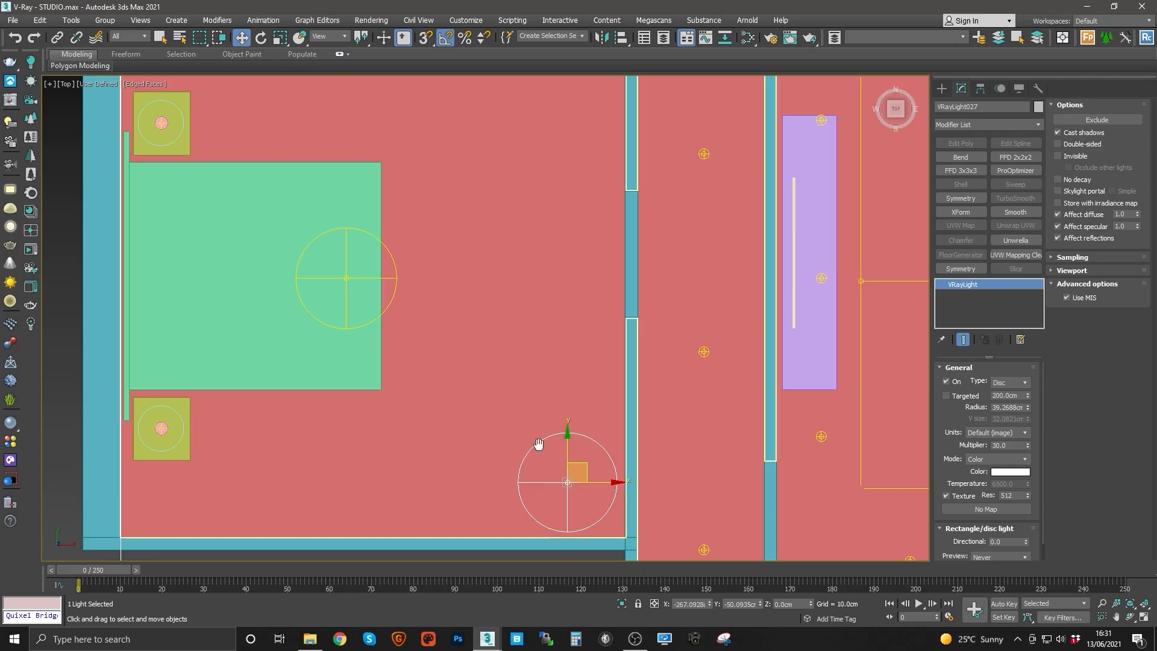
Step: Nudge the bedroom disc light and rotate it so it tilts toward the corner in the top view
middle_drag(557, 467, 514, 436)
key(e)
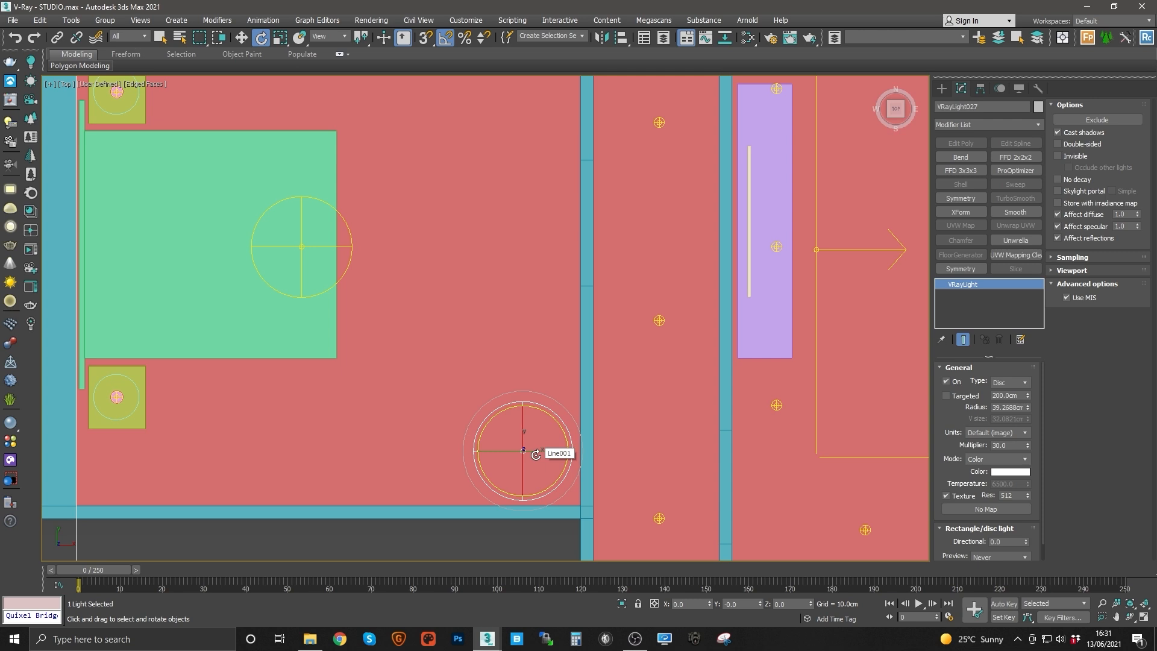
middle_drag(536, 455, 527, 425)
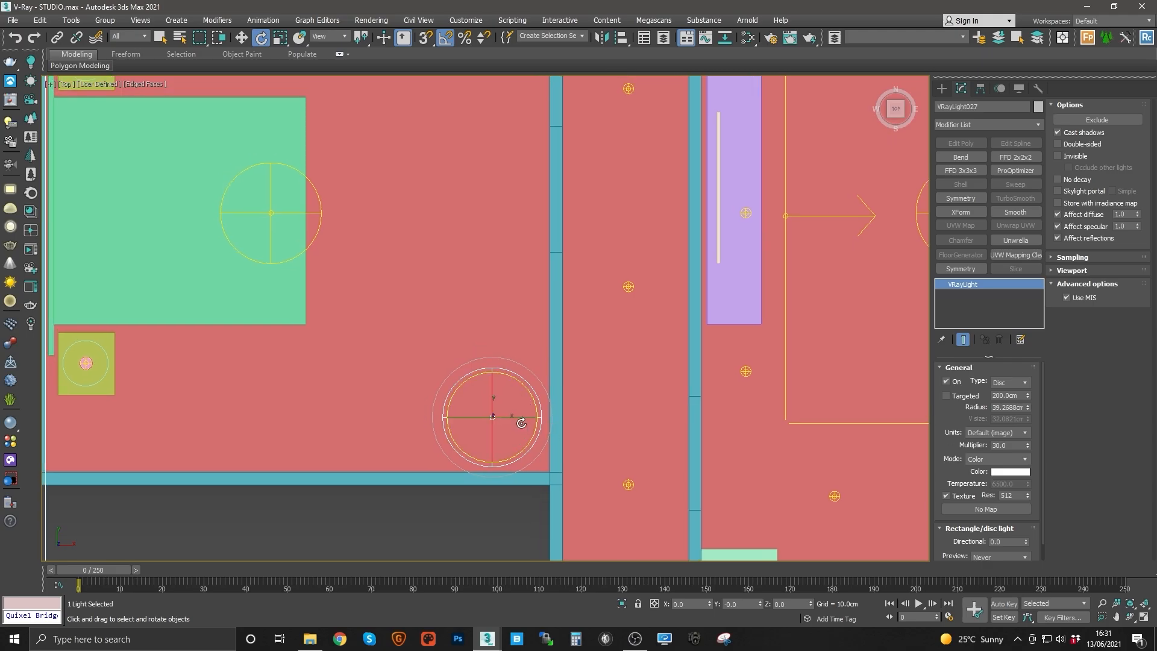
middle_drag(521, 426, 553, 440)
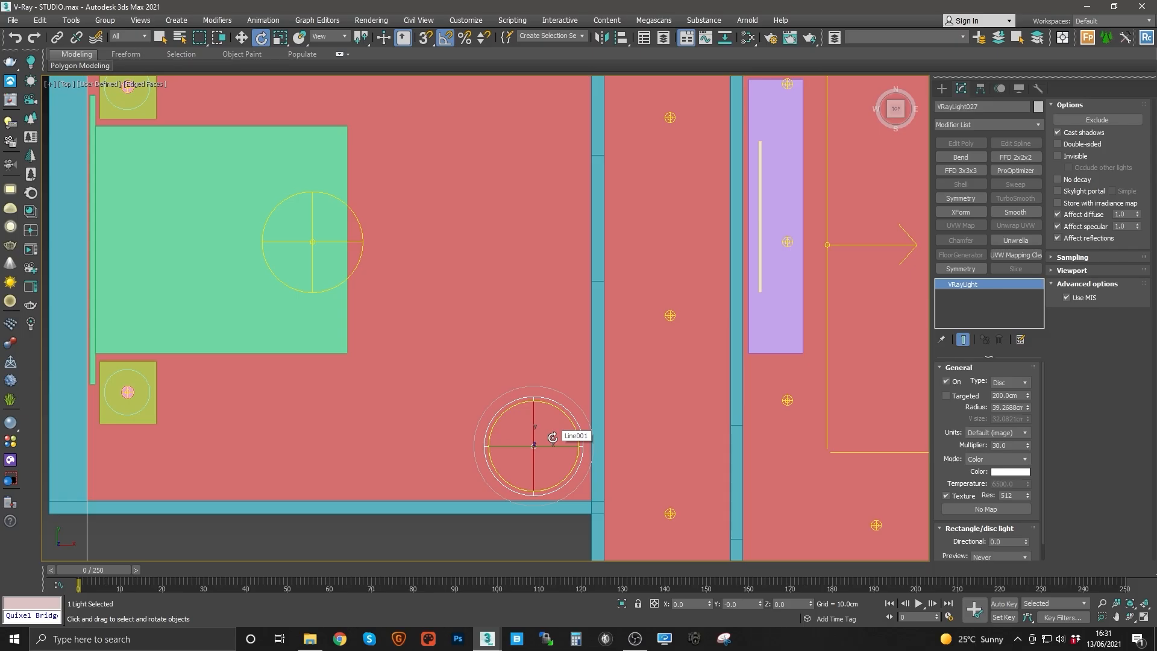
middle_drag(552, 437, 530, 414)
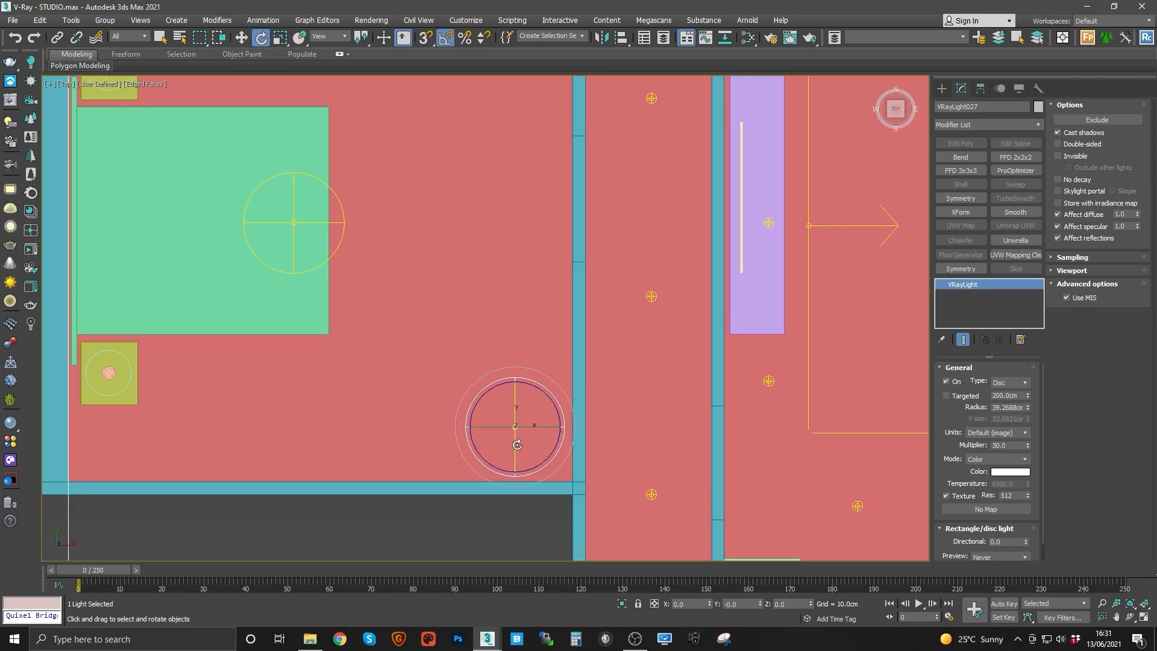
mouse_move(525, 432)
mouse_down()
mouse_move(524, 421)
mouse_move(537, 445)
mouse_up()
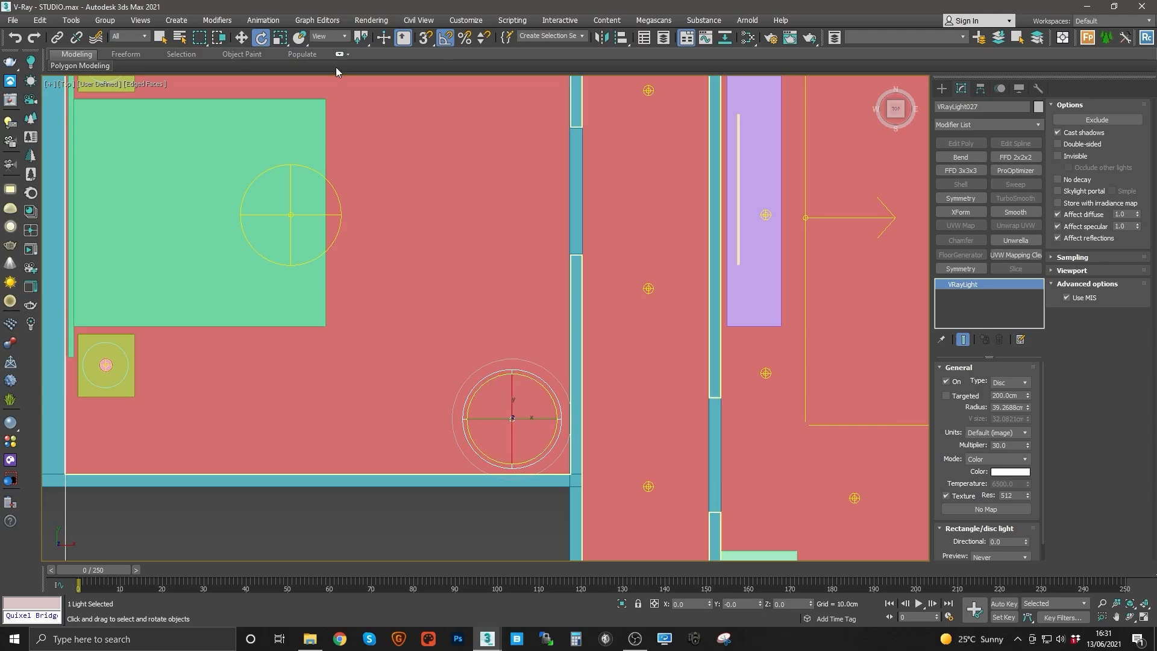
middle_drag(575, 400, 560, 373)
click(622, 343)
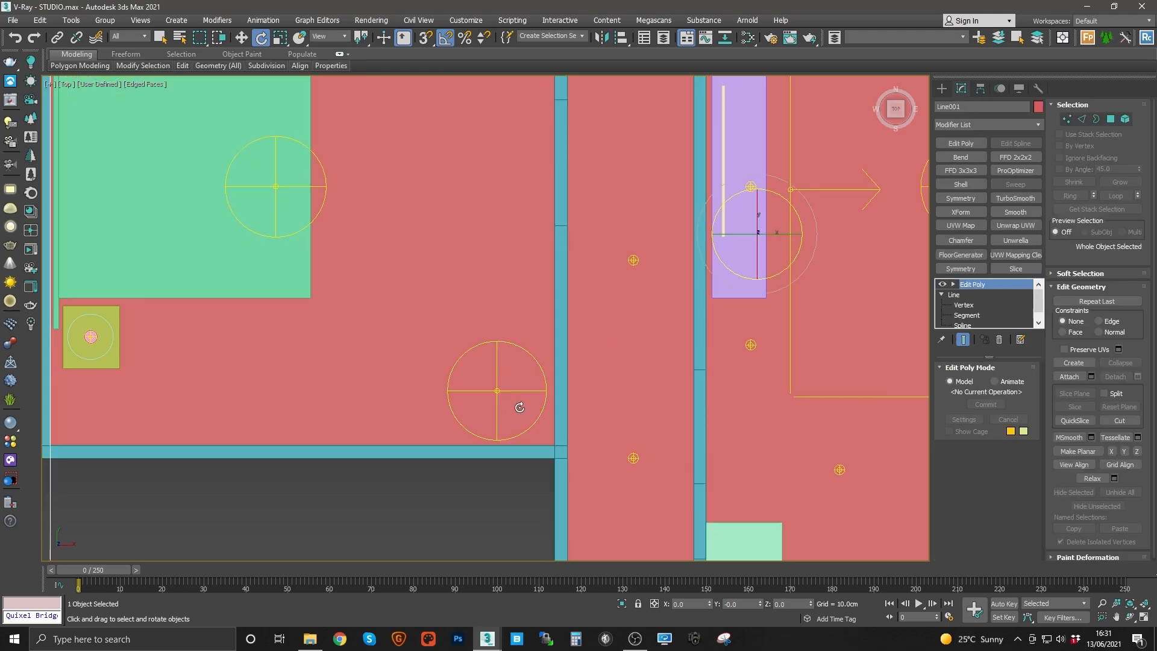
click(497, 389)
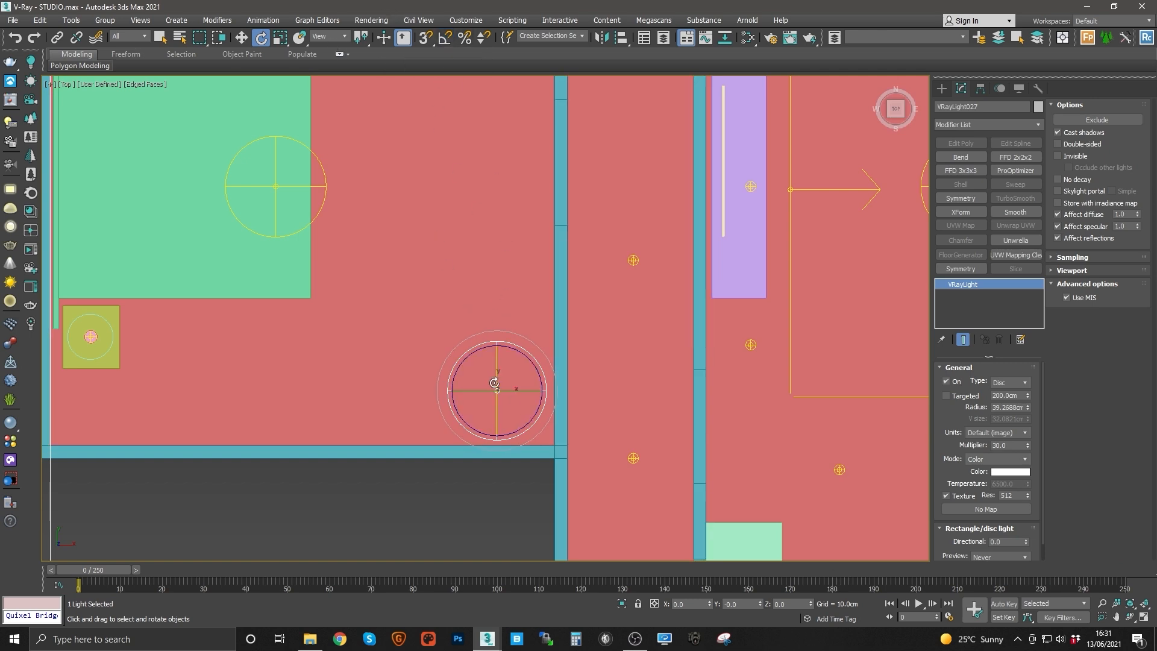
drag(495, 382, 565, 421)
drag(534, 364, 525, 392)
Step: Raise the tilted disc light to a height of 130 cm
key(w)
click(785, 603)
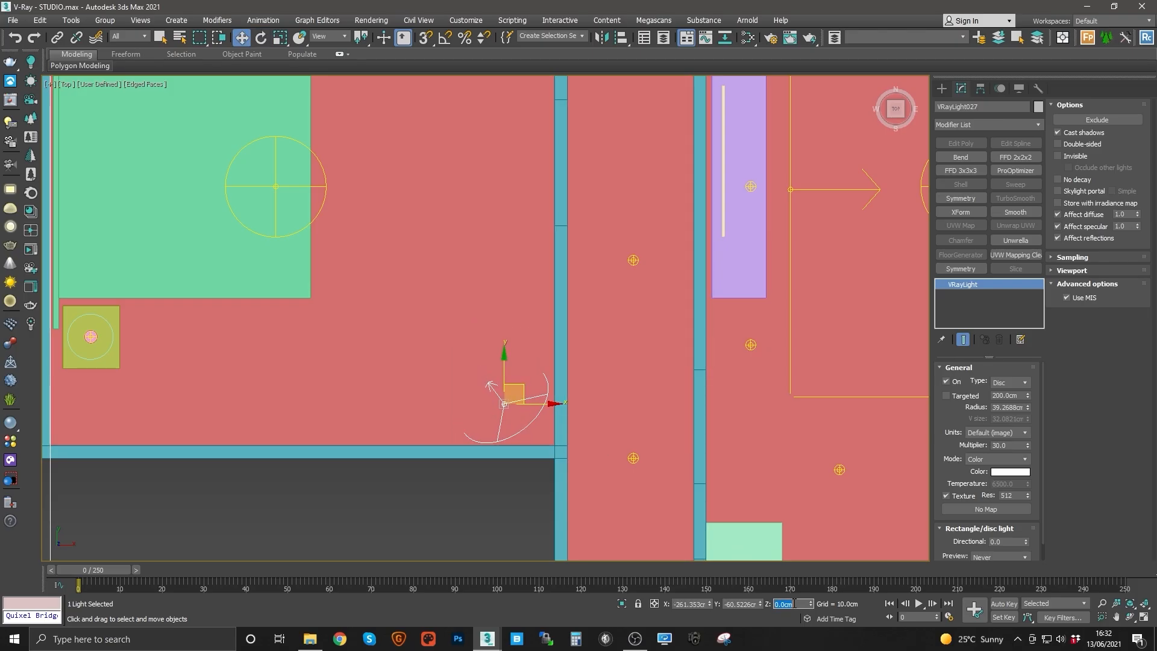
text(130)
key(Return)
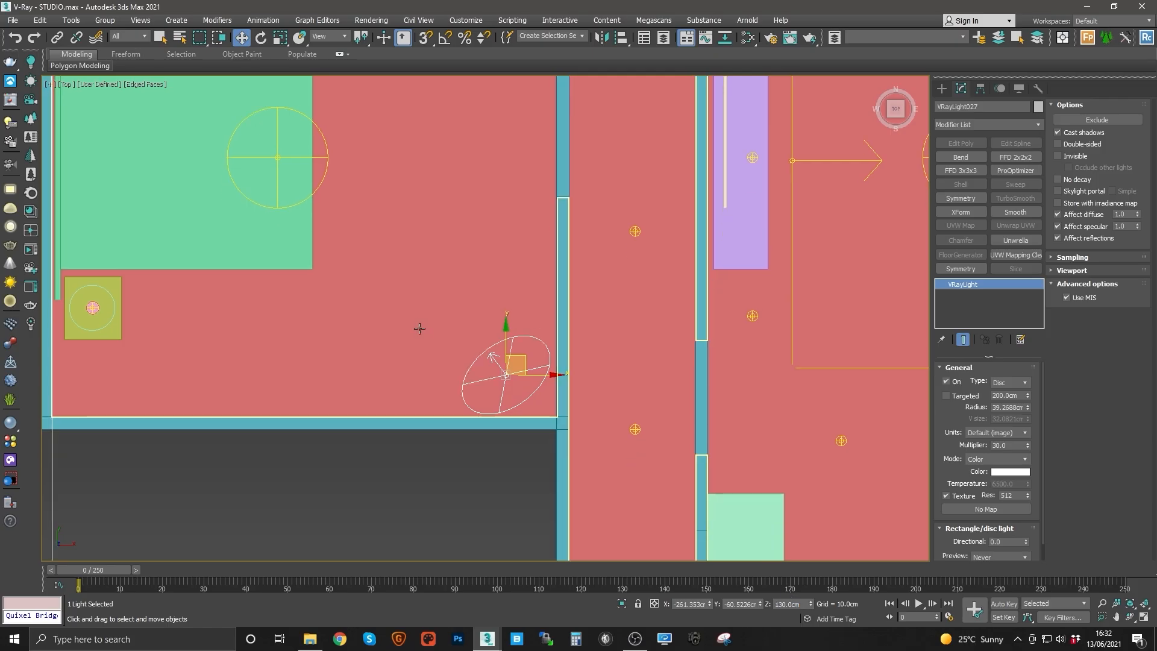
Step: Set the disc light's units to Radiant power (W) and its multiplier to 1
key(f)
key(F3)
key(F3)
middle_drag(517, 348, 532, 356)
scroll(534, 356, down, 10)
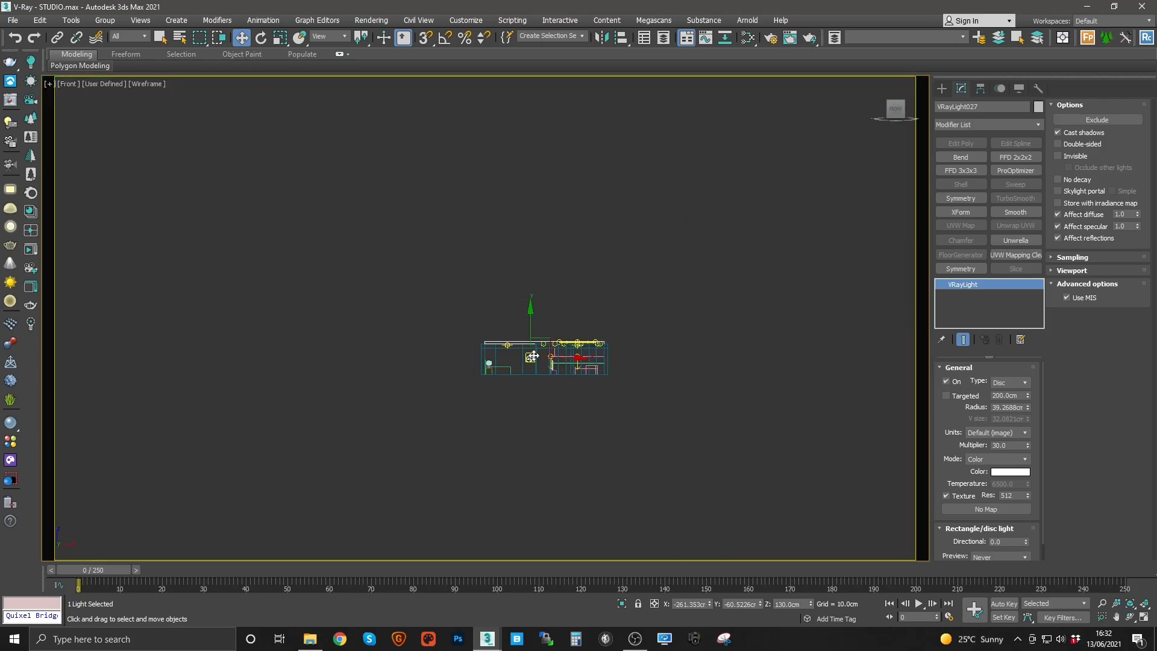
scroll(532, 356, up, 10)
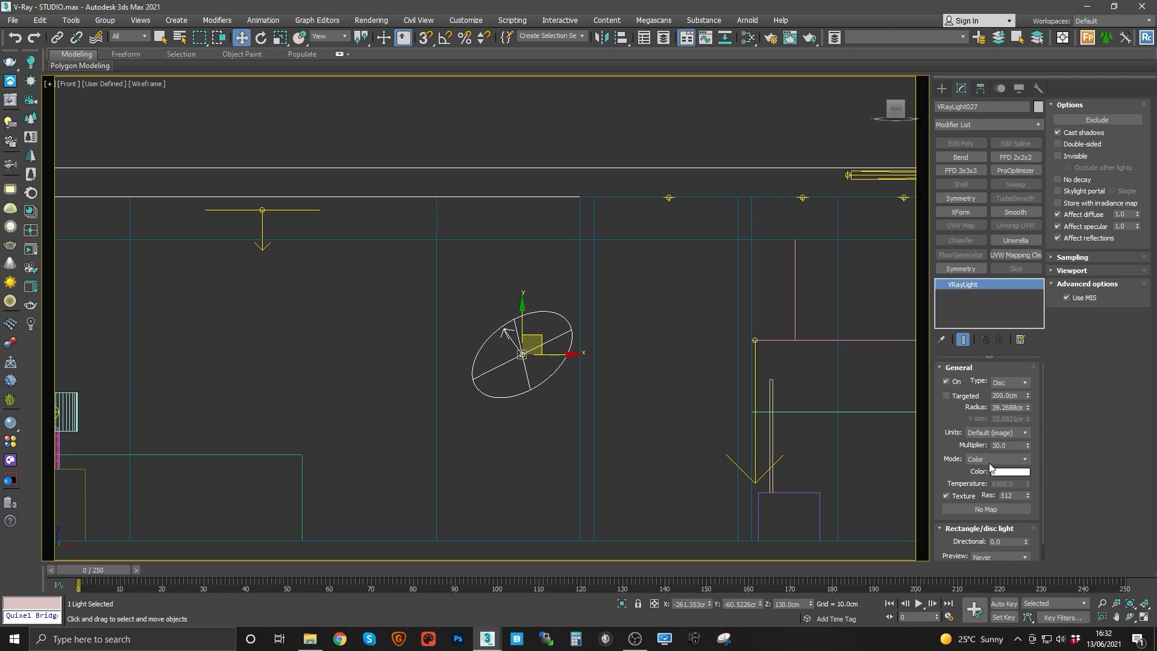
click(1010, 433)
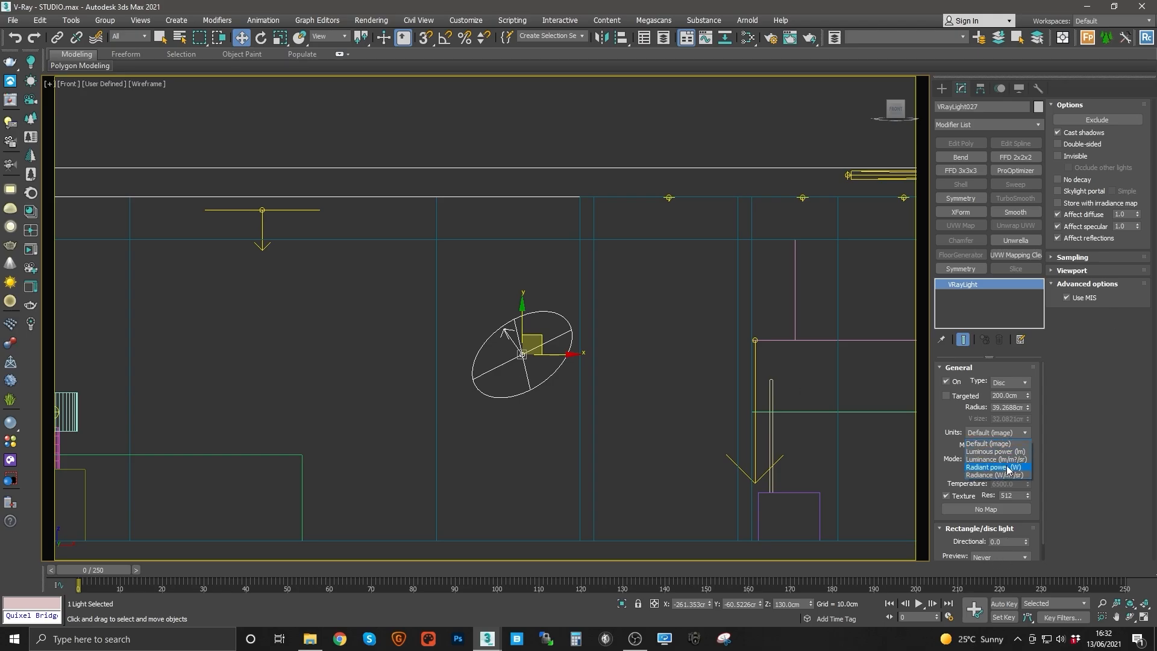
click(1007, 468)
click(1013, 434)
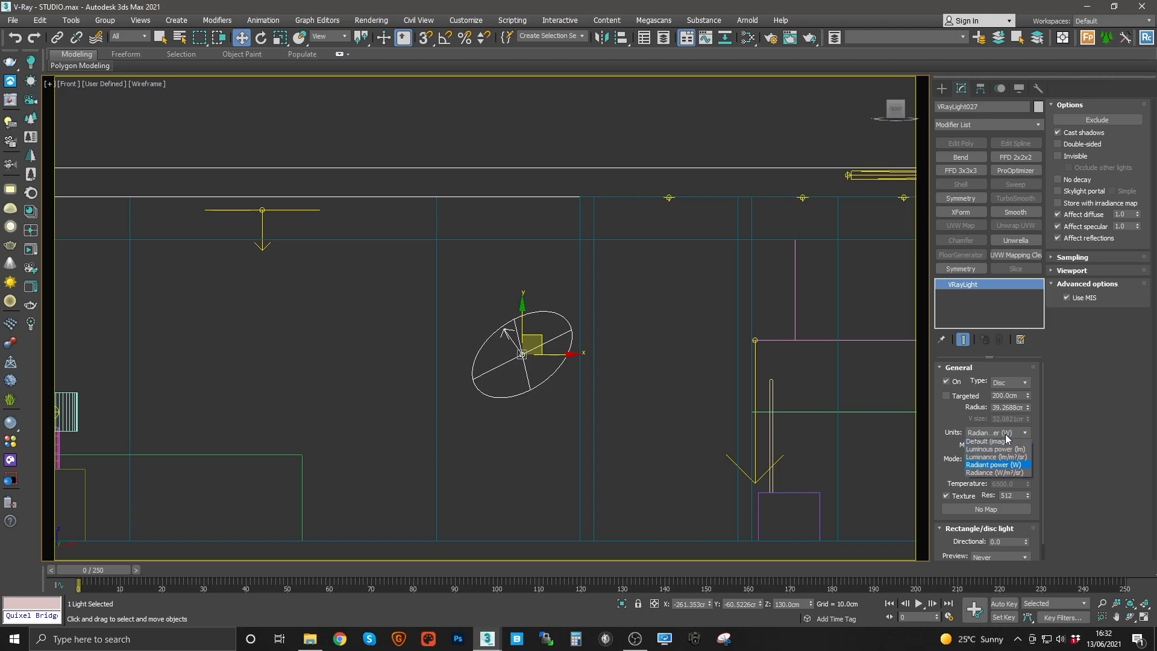
click(1022, 447)
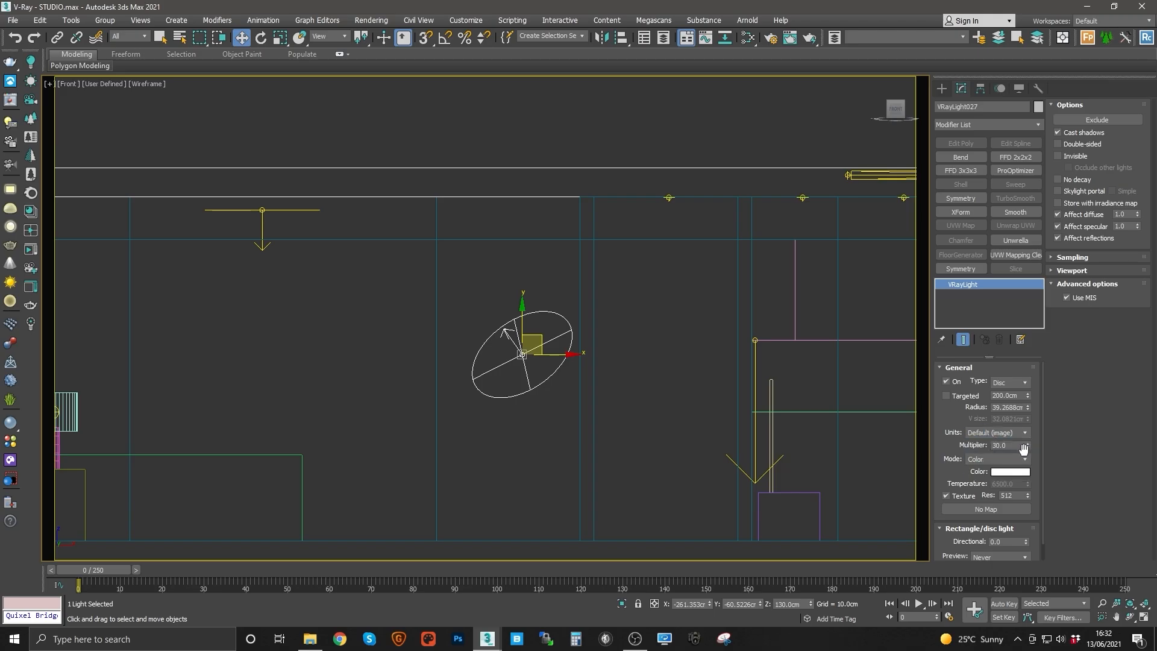
click(1005, 433)
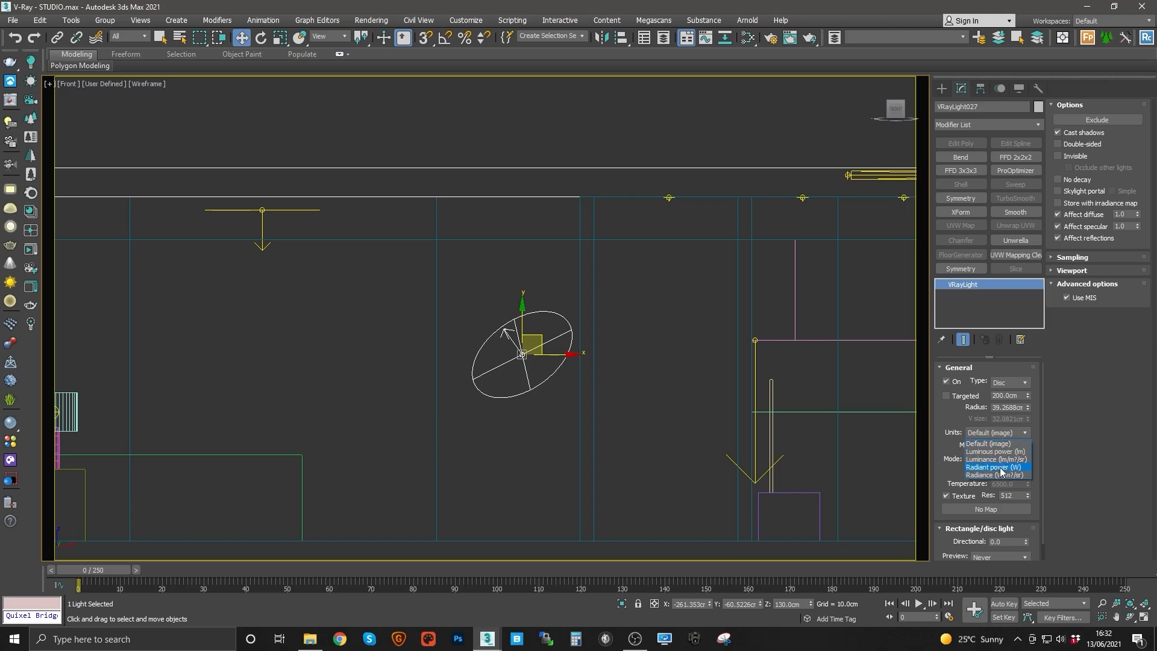
click(1001, 468)
click(1005, 445)
text(1)
key(Return)
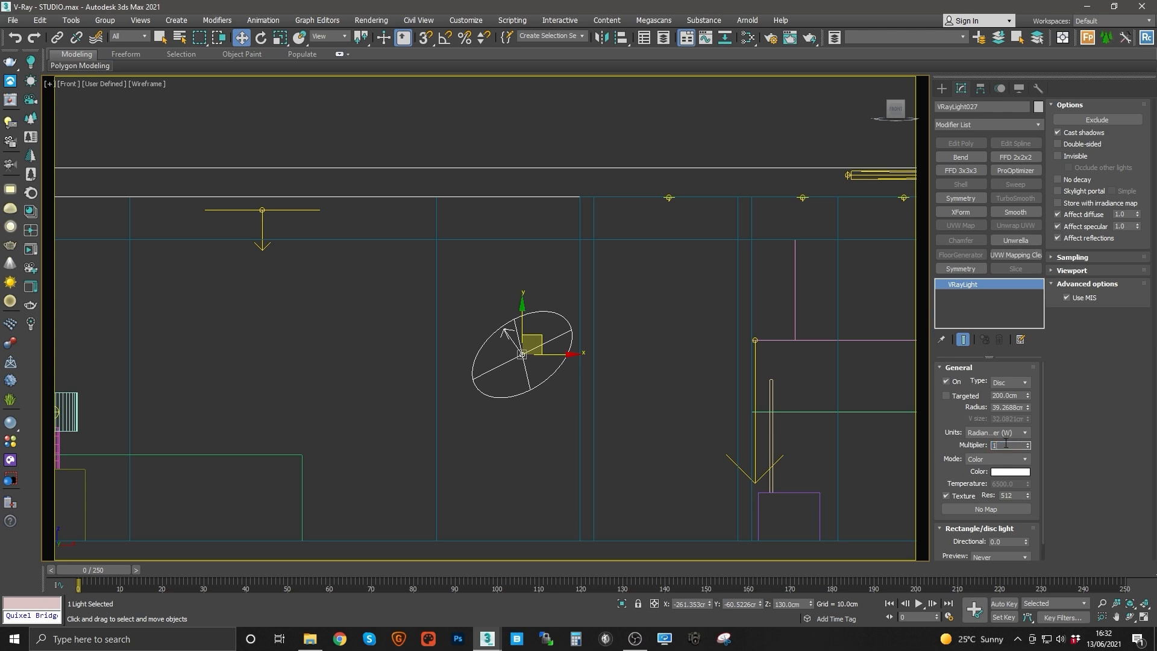
Step: Lower the disc light slightly in the front view to about 121 cm height
middle_drag(508, 334, 564, 331)
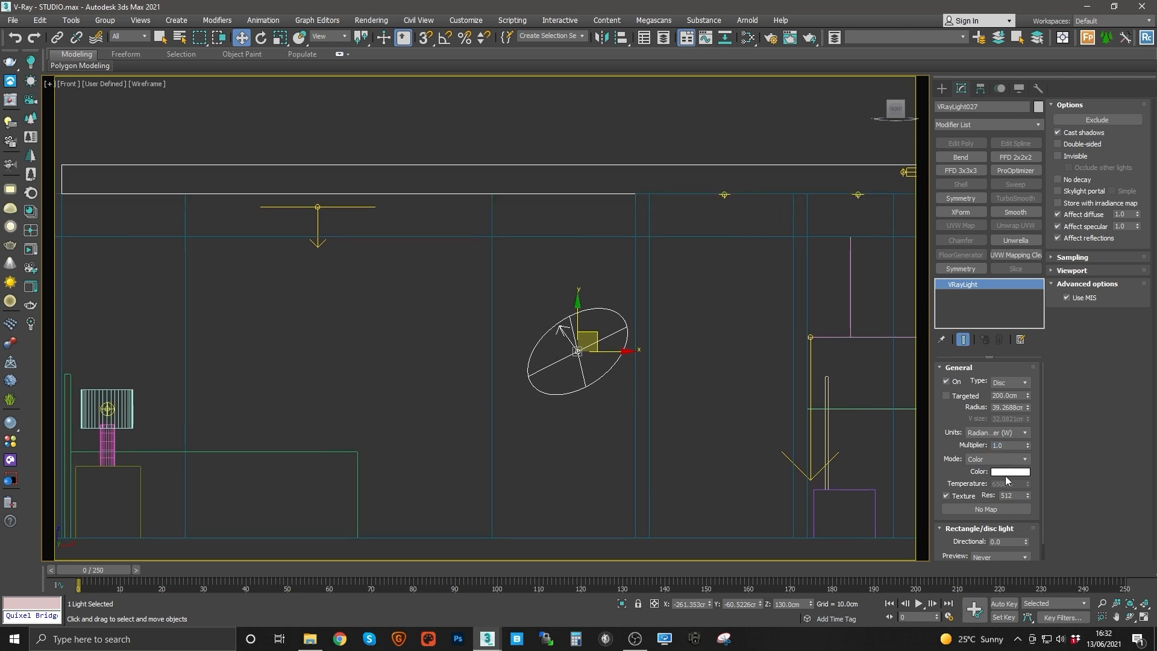
click(1010, 472)
click(446, 185)
drag(569, 340, 569, 353)
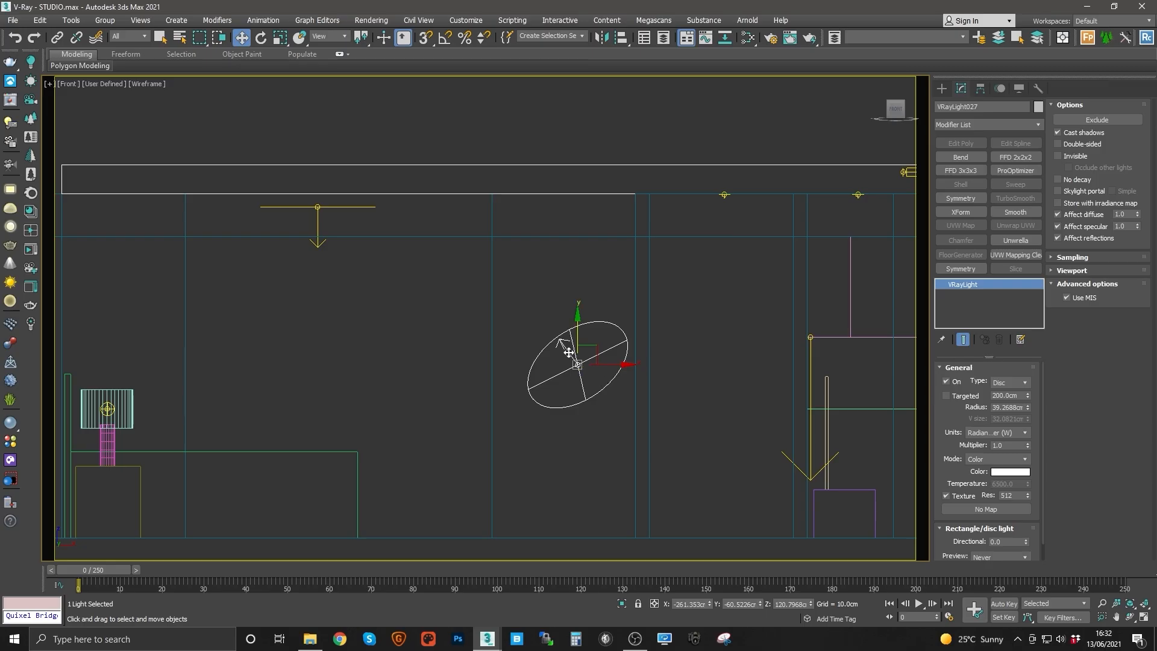
Step: Create a V-Ray Dome light beside the apartment in the top view and select it
key(t)
scroll(524, 367, down, 3)
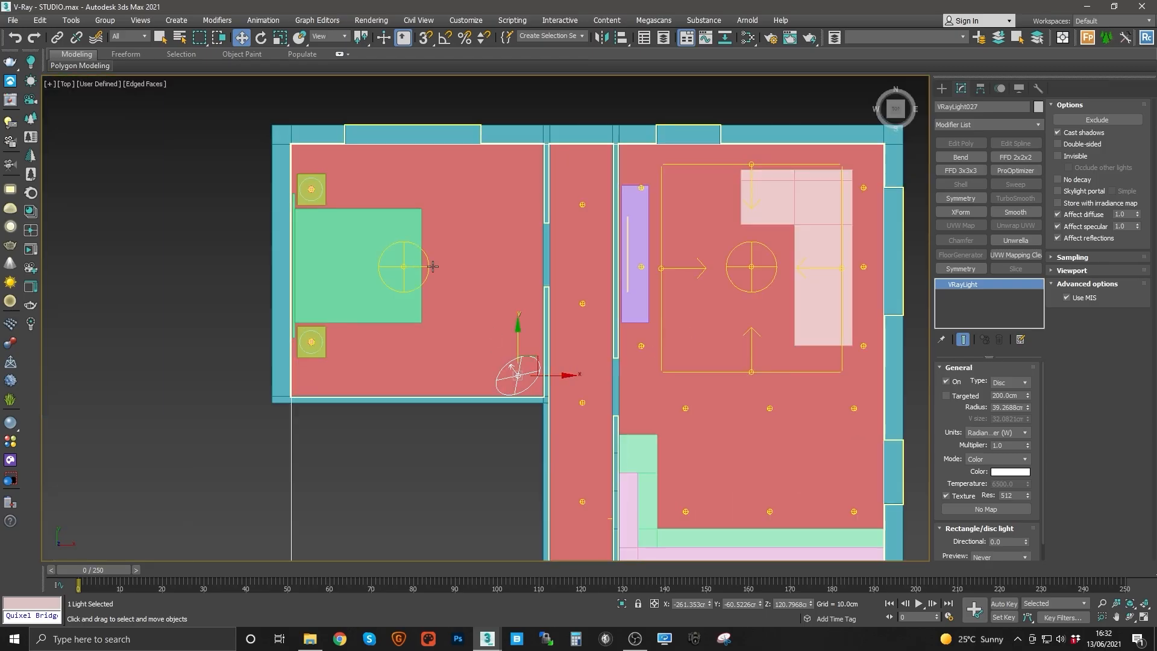
key(f)
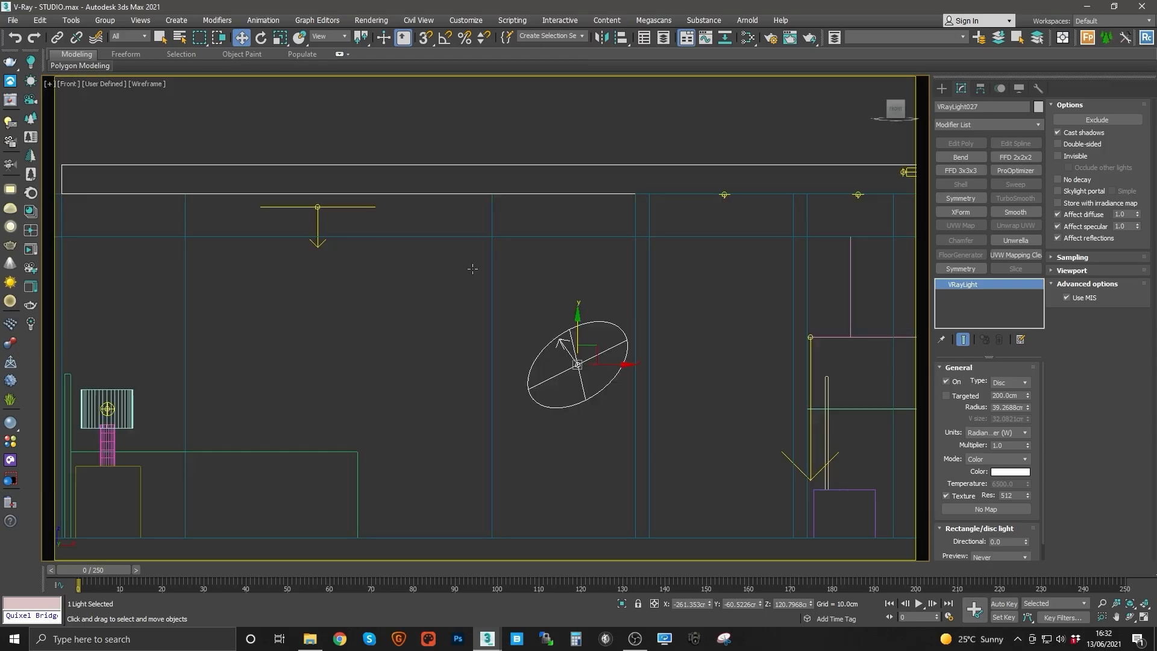
key(z)
key(t)
key(z)
key(e)
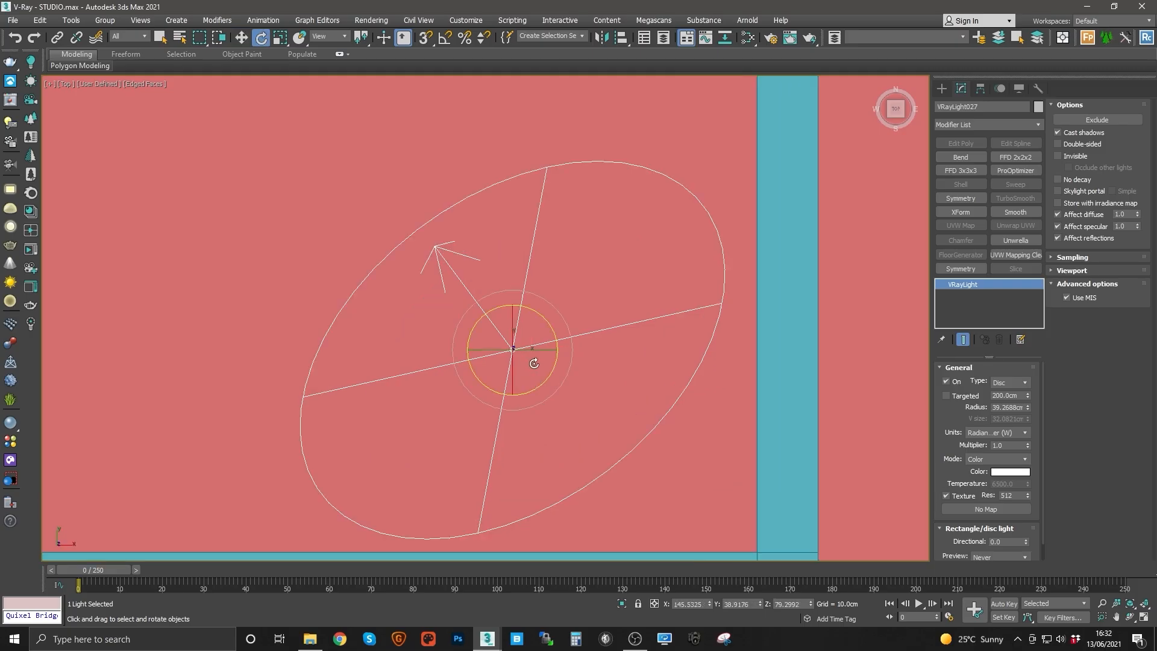
key(w)
scroll(535, 368, down, 10)
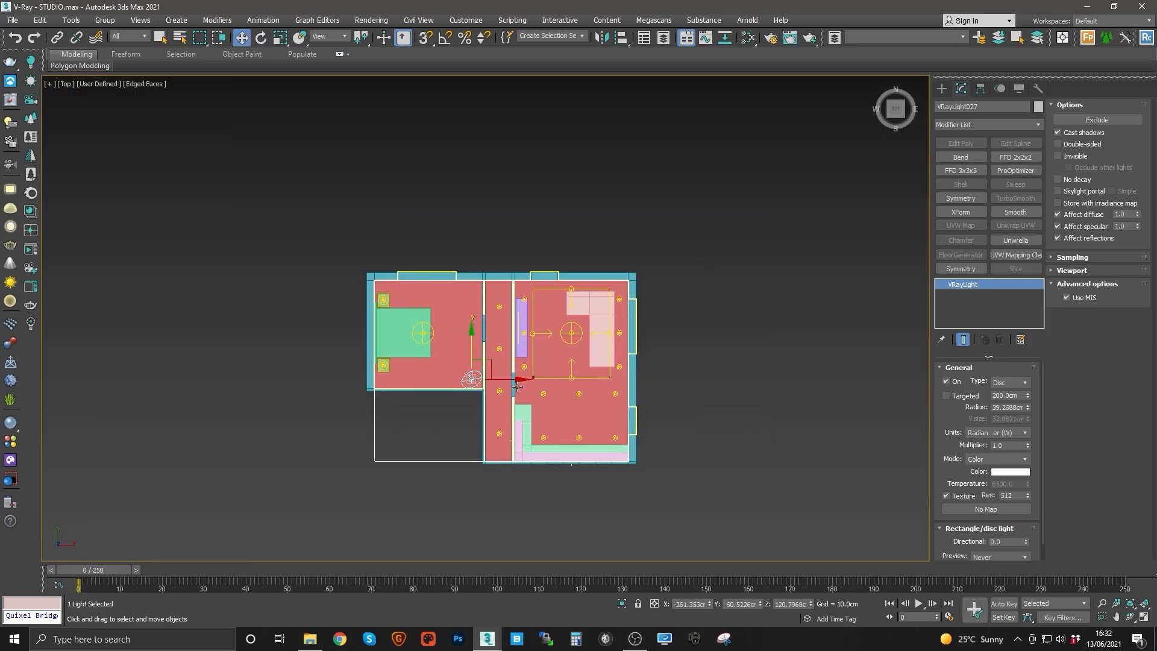
scroll(502, 384, up, 4)
middle_drag(604, 414, 460, 377)
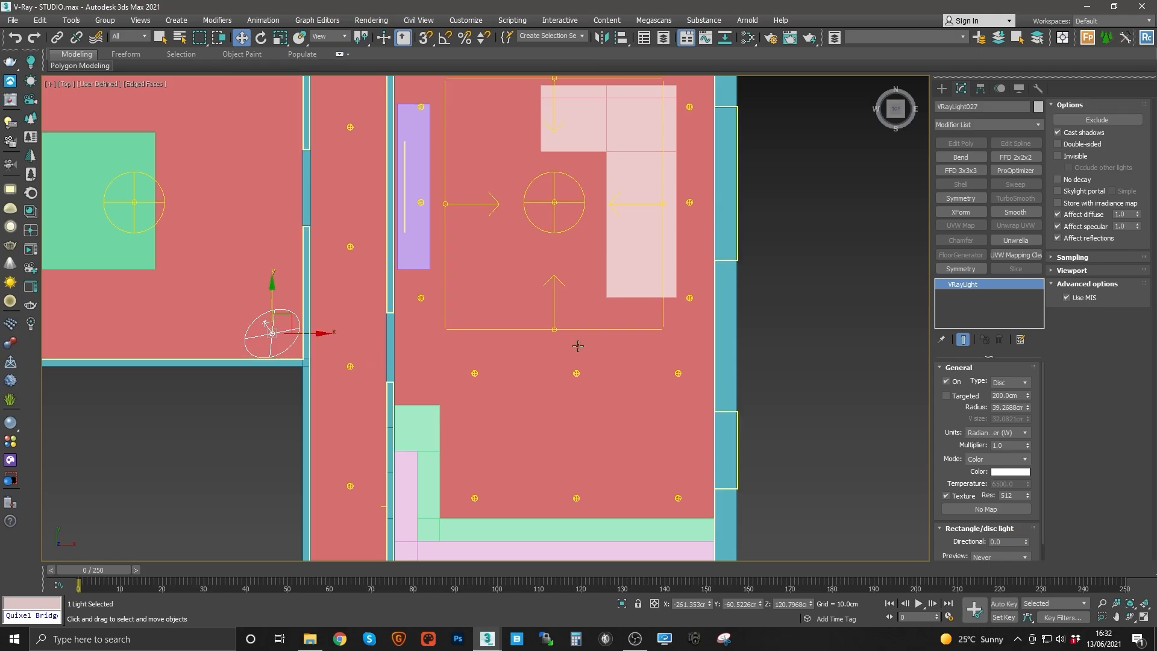
middle_drag(383, 357, 457, 378)
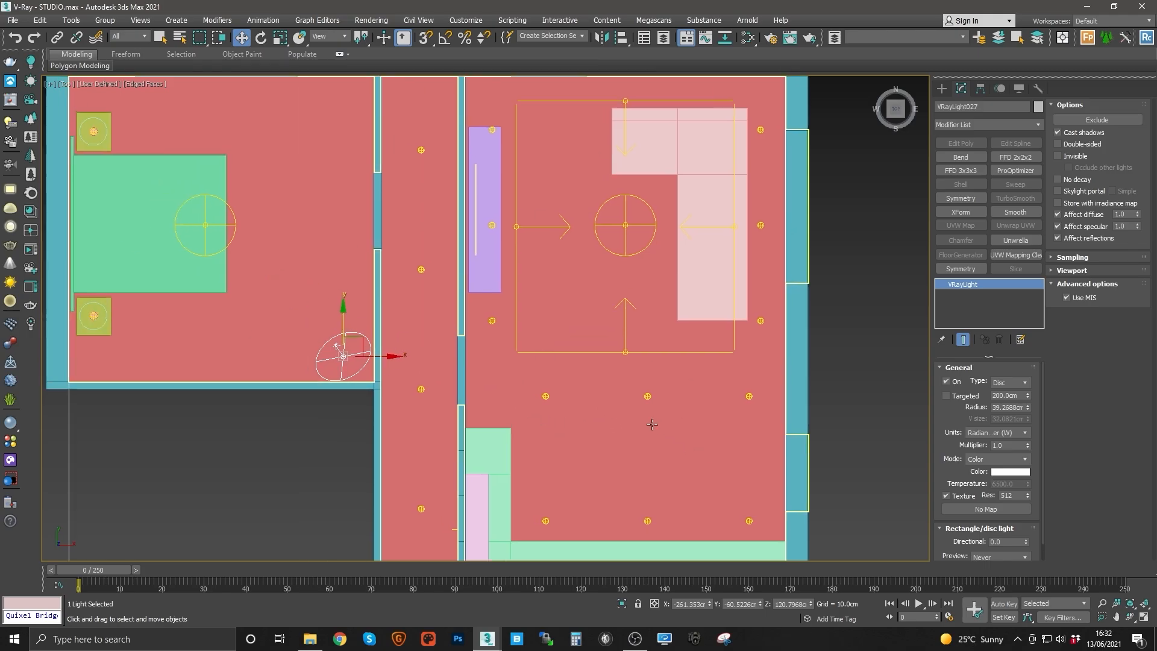
middle_drag(394, 311, 397, 326)
middle_drag(602, 380, 405, 480)
scroll(548, 362, down, 2)
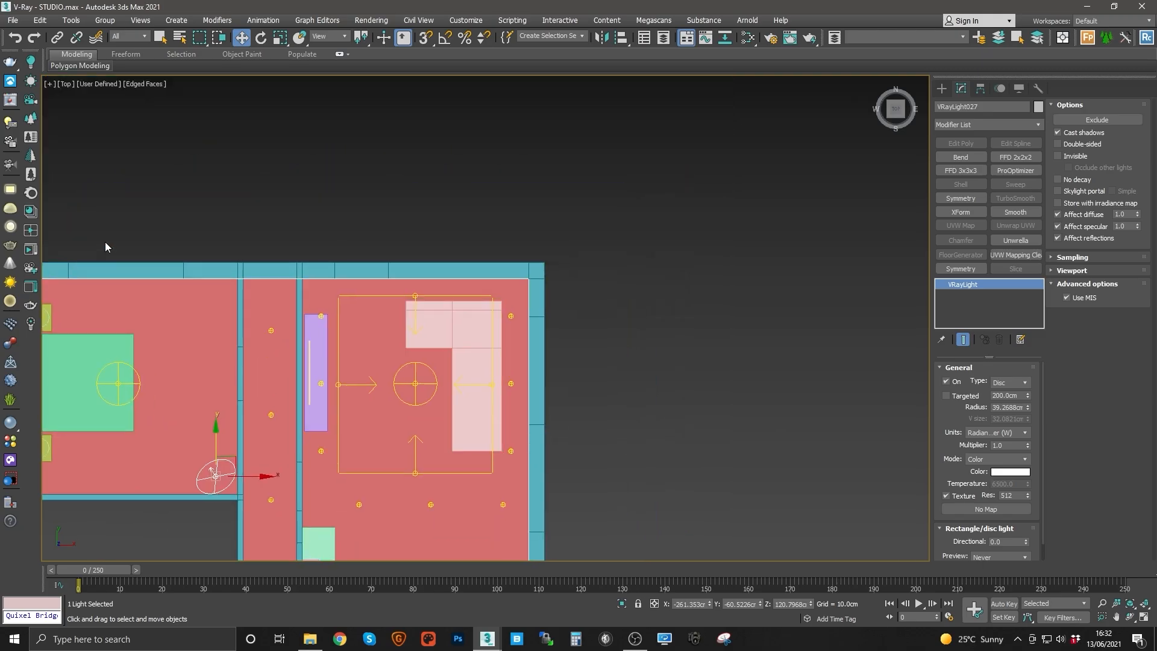
click(11, 210)
click(679, 204)
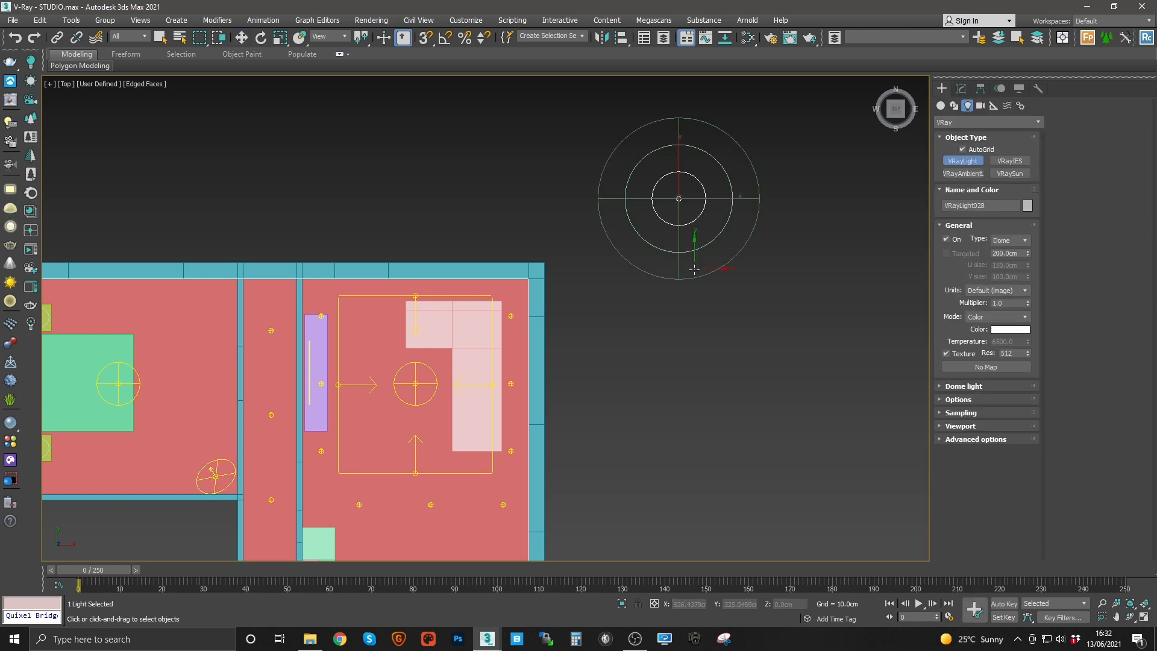
middle_drag(728, 242, 624, 278)
click(640, 214)
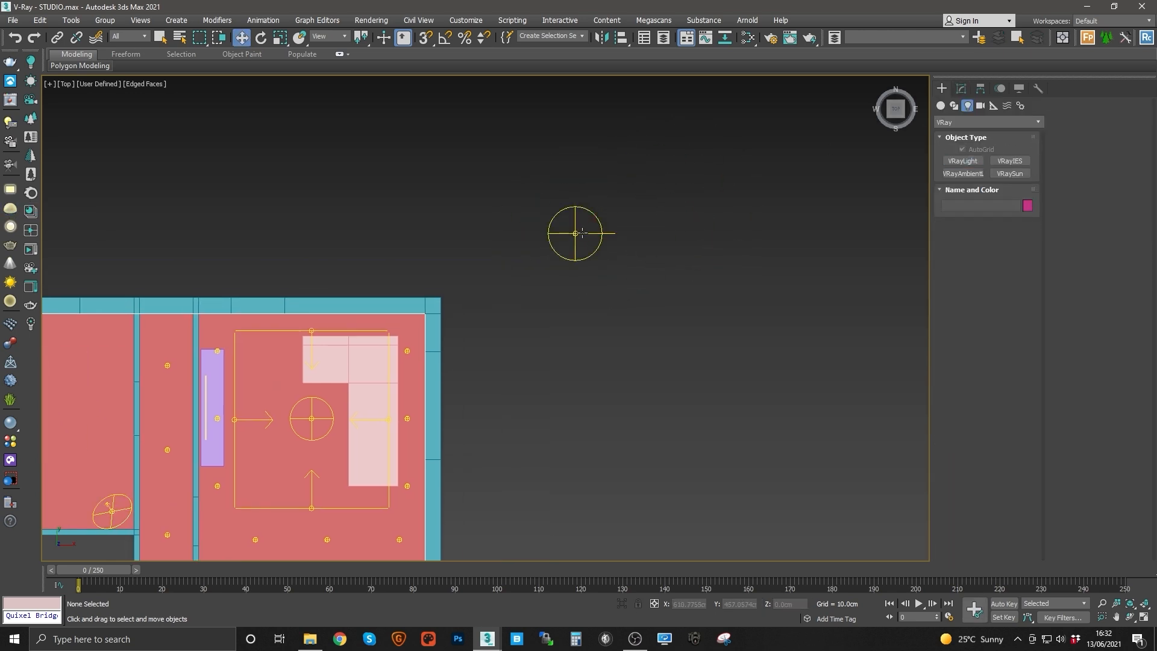
click(575, 232)
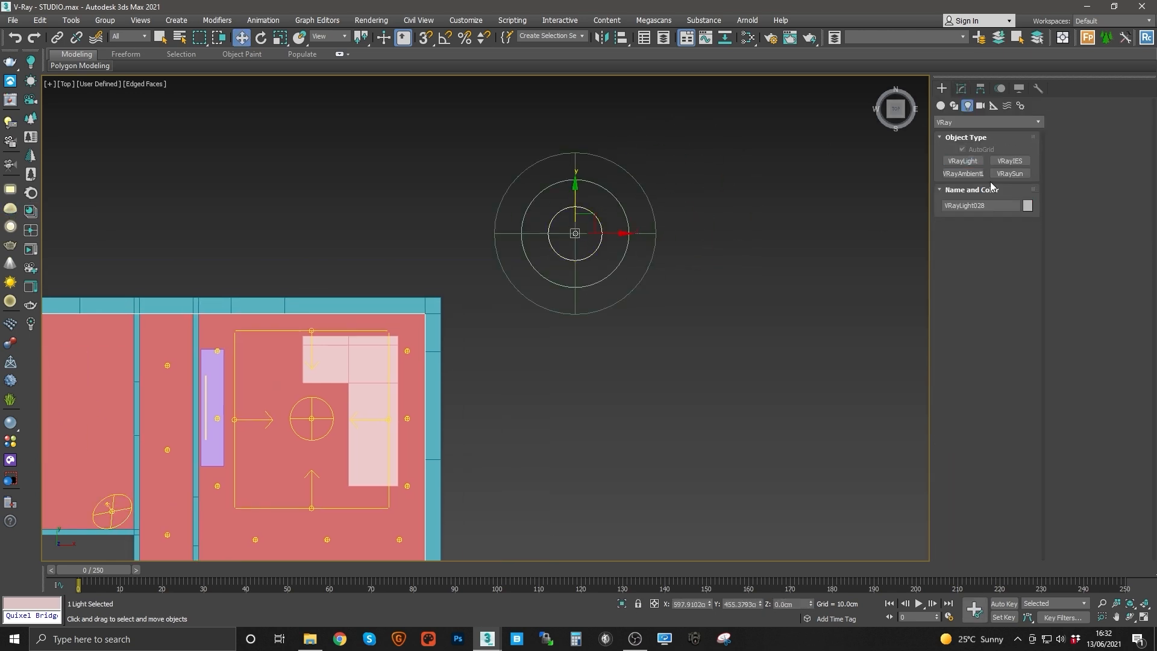
Step: Open the dome light's parameters and toggle its Lock texture to icon option
click(961, 88)
middle_drag(614, 243, 588, 279)
drag(568, 254, 548, 207)
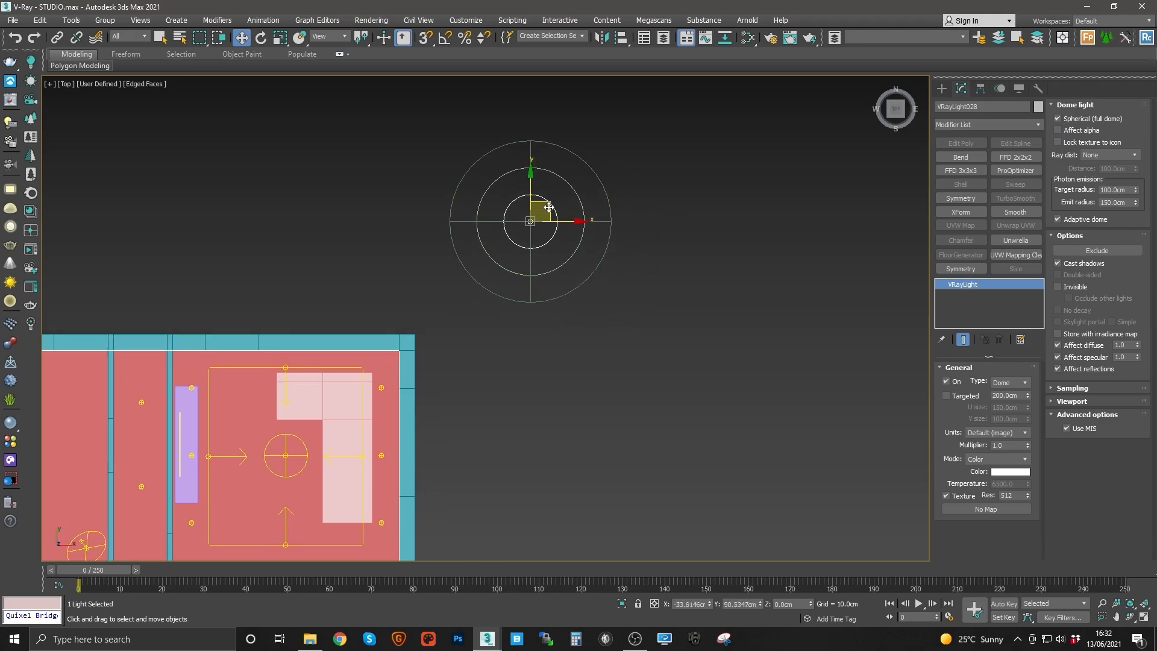
middle_drag(571, 235, 526, 254)
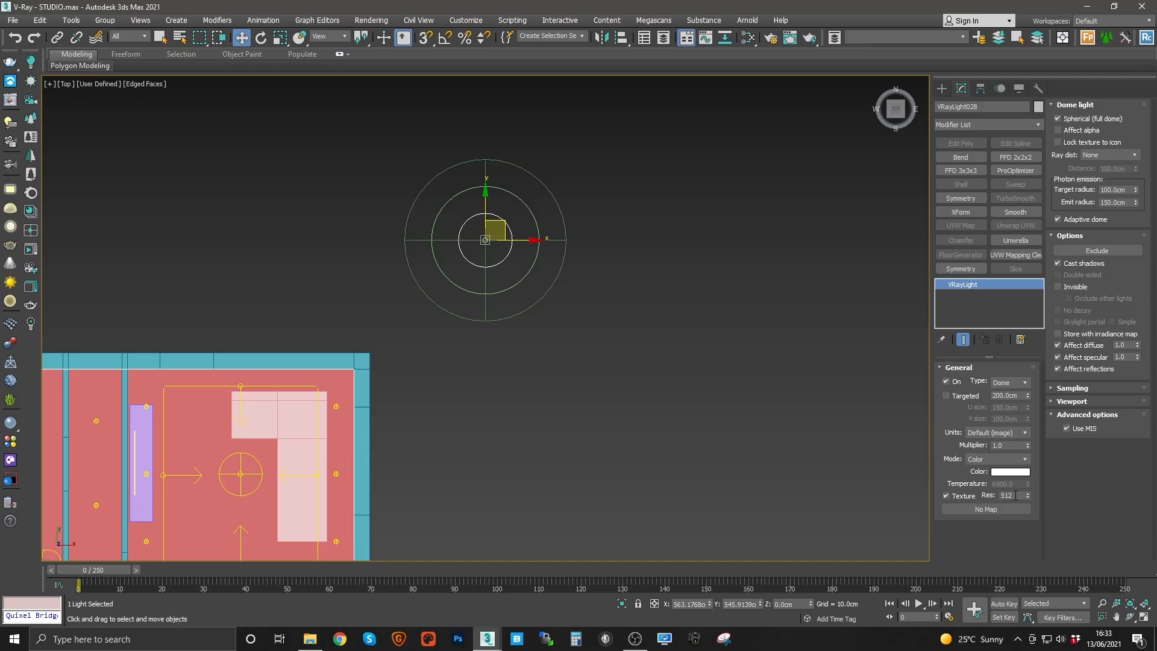
drag(1015, 495, 974, 485)
click(1064, 143)
click(631, 302)
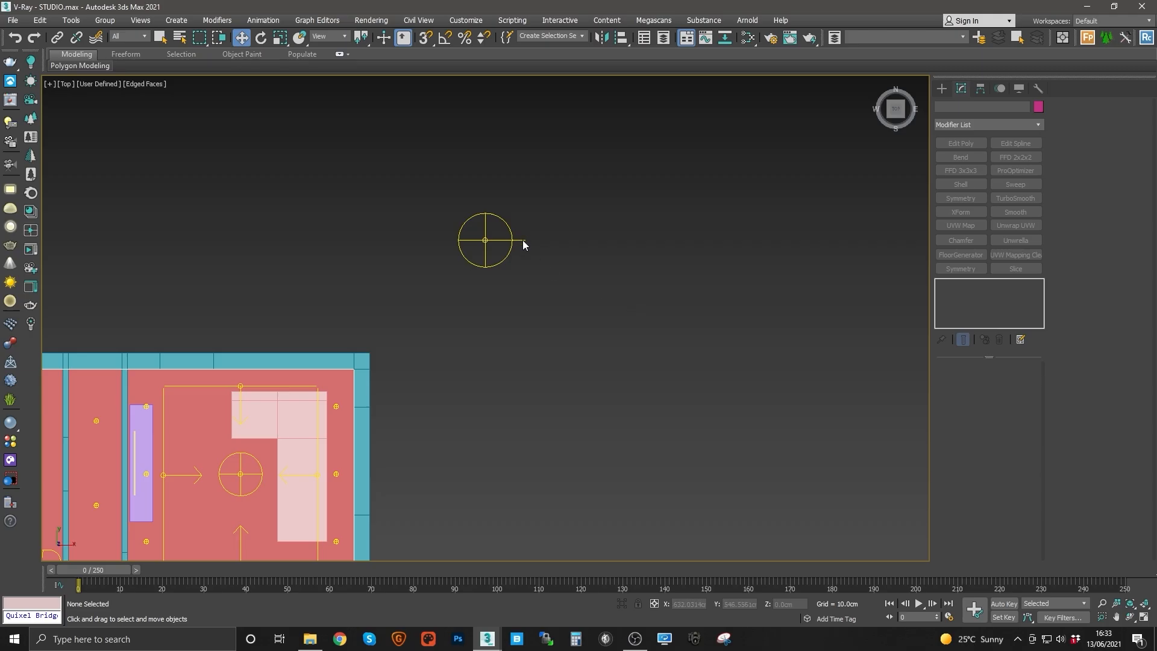
middle_drag(522, 240, 527, 278)
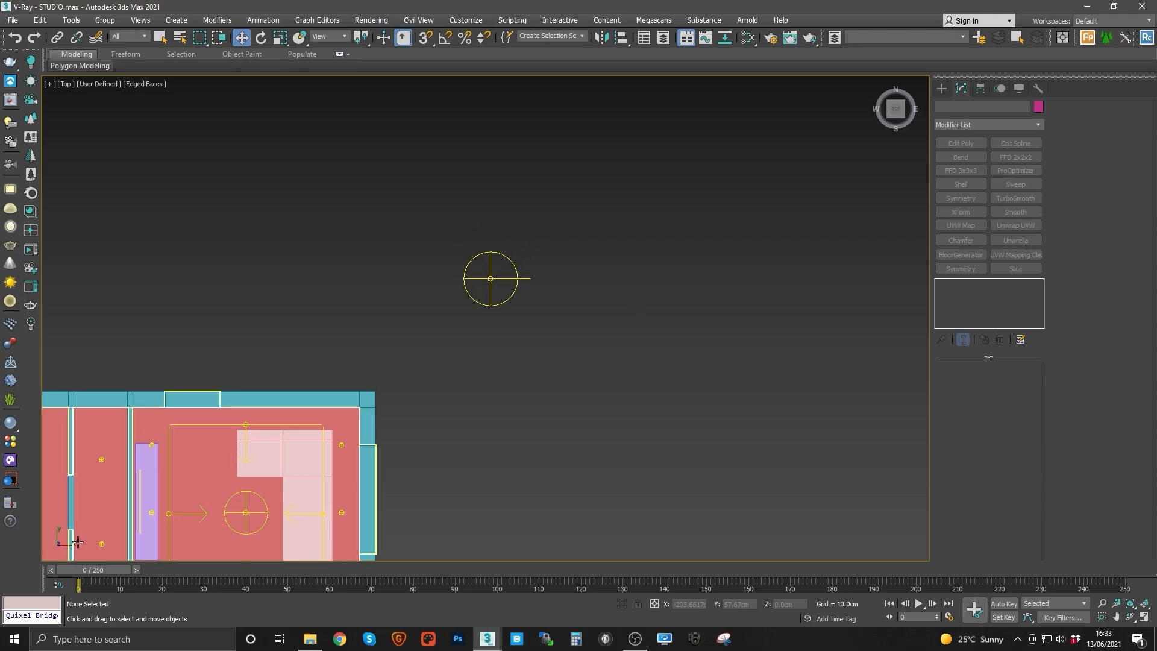
scroll(559, 349, down, 1)
middle_drag(663, 296, 512, 349)
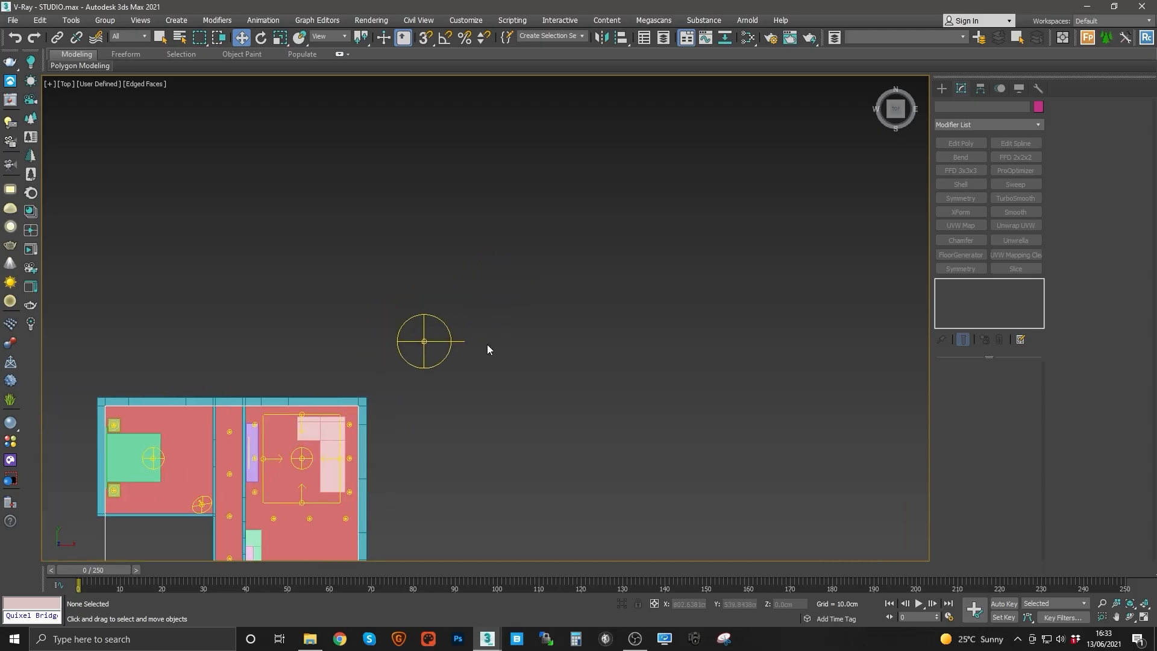
scroll(473, 348, up, 1)
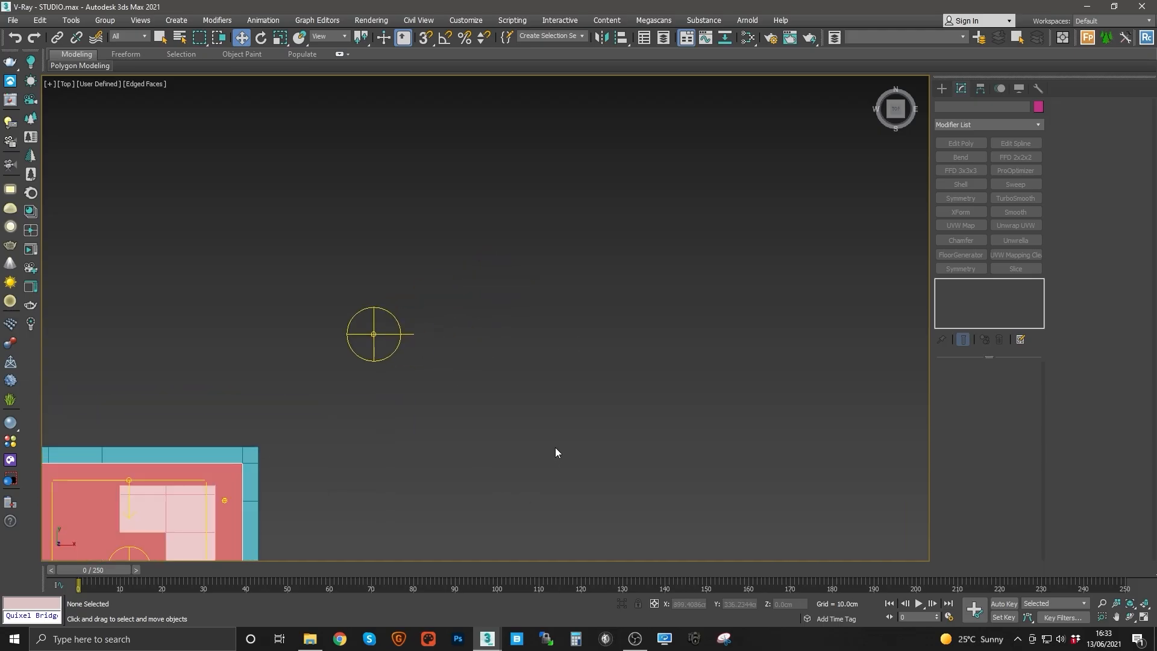
middle_drag(520, 390, 425, 402)
scroll(439, 391, down, 1)
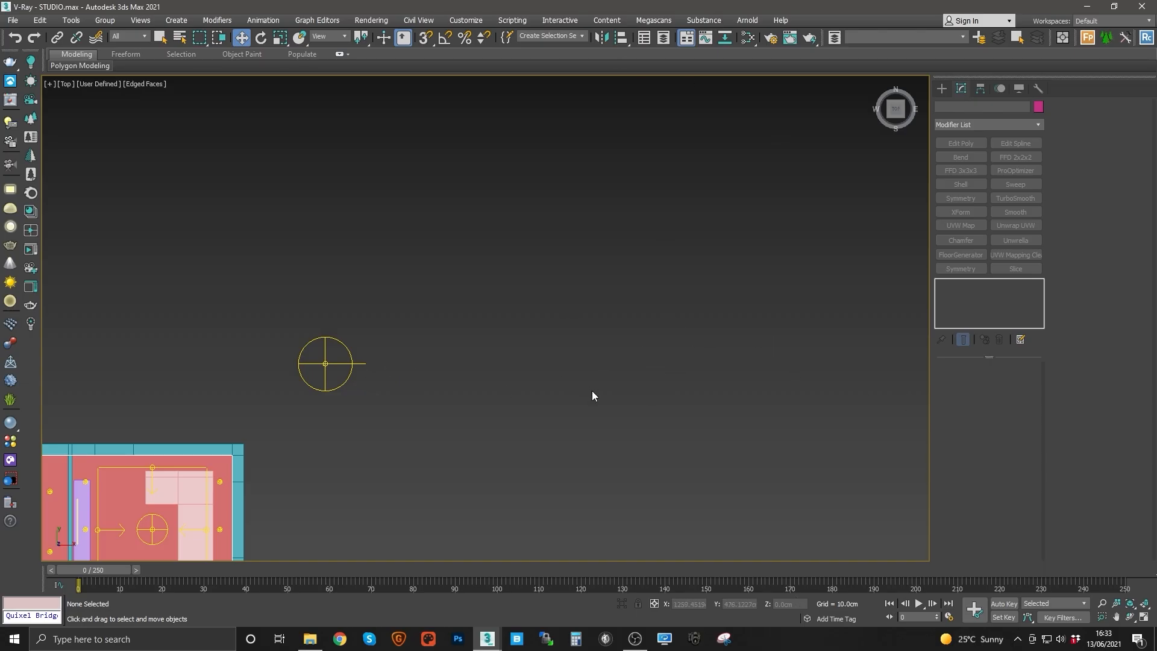
middle_drag(364, 366, 319, 359)
scroll(467, 397, up, 2)
scroll(467, 397, down, 2)
scroll(475, 388, up, 2)
Step: Browse the network drive's HDRI_Haven folder for an HDRI environment map
click(310, 638)
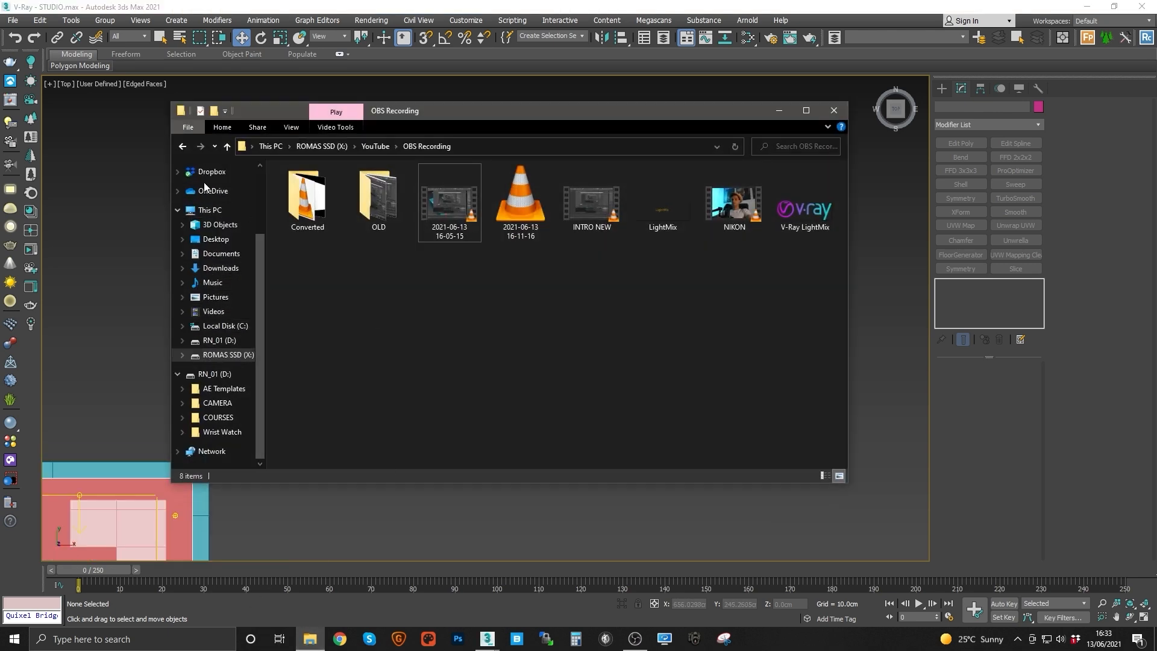
scroll(204, 181, up, 2)
click(208, 167)
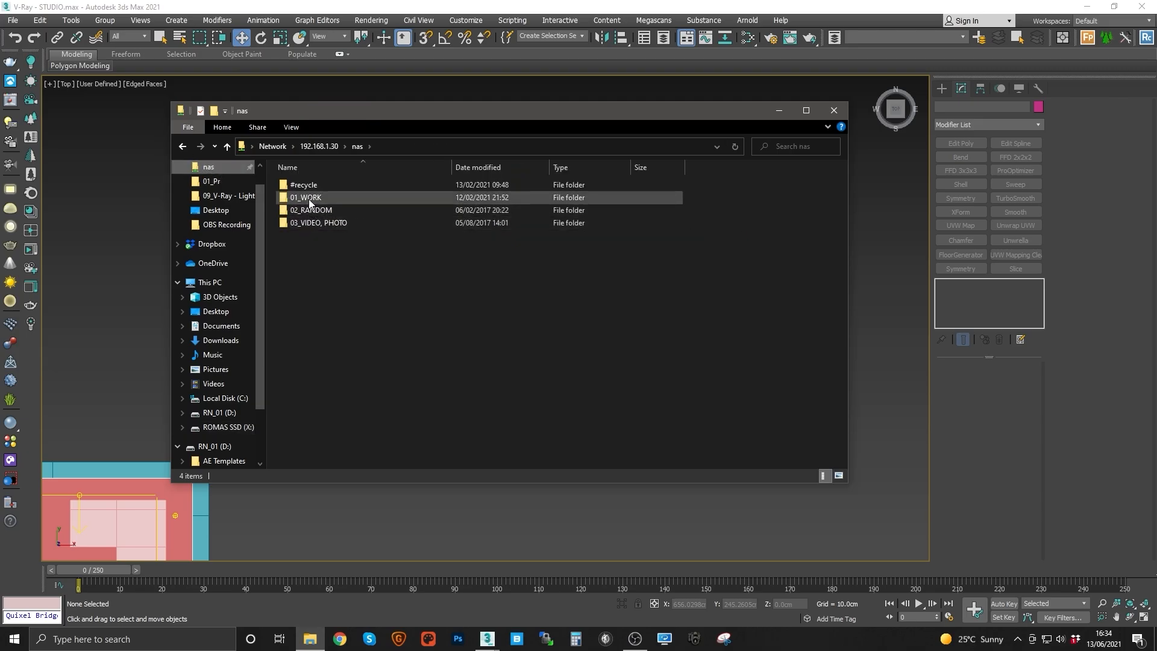
double_click(308, 198)
double_click(321, 212)
double_click(307, 245)
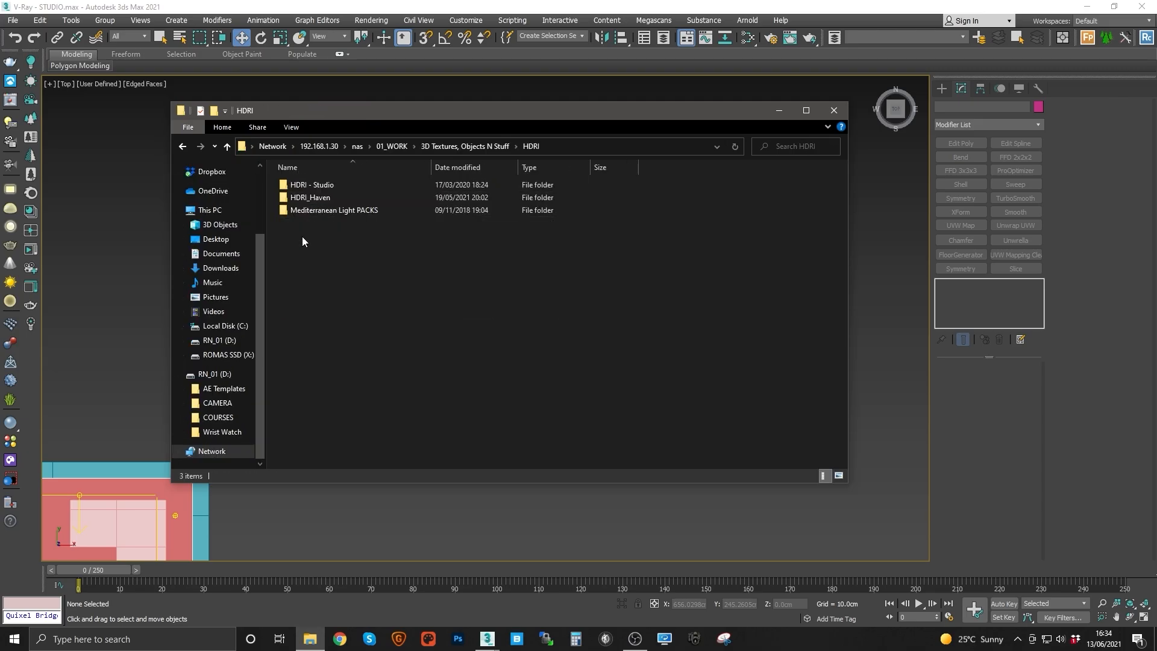
double_click(318, 198)
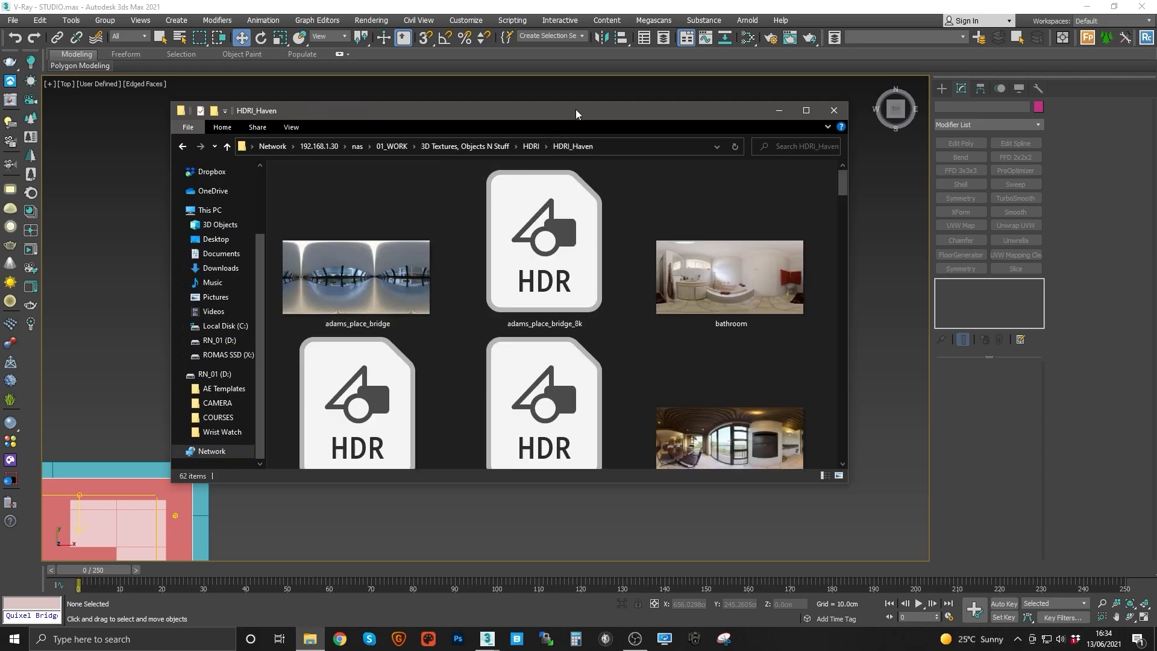
Step: Search the web for hdrihaven and open the HDRI Haven site's HDRIs page
click(341, 640)
click(326, 33)
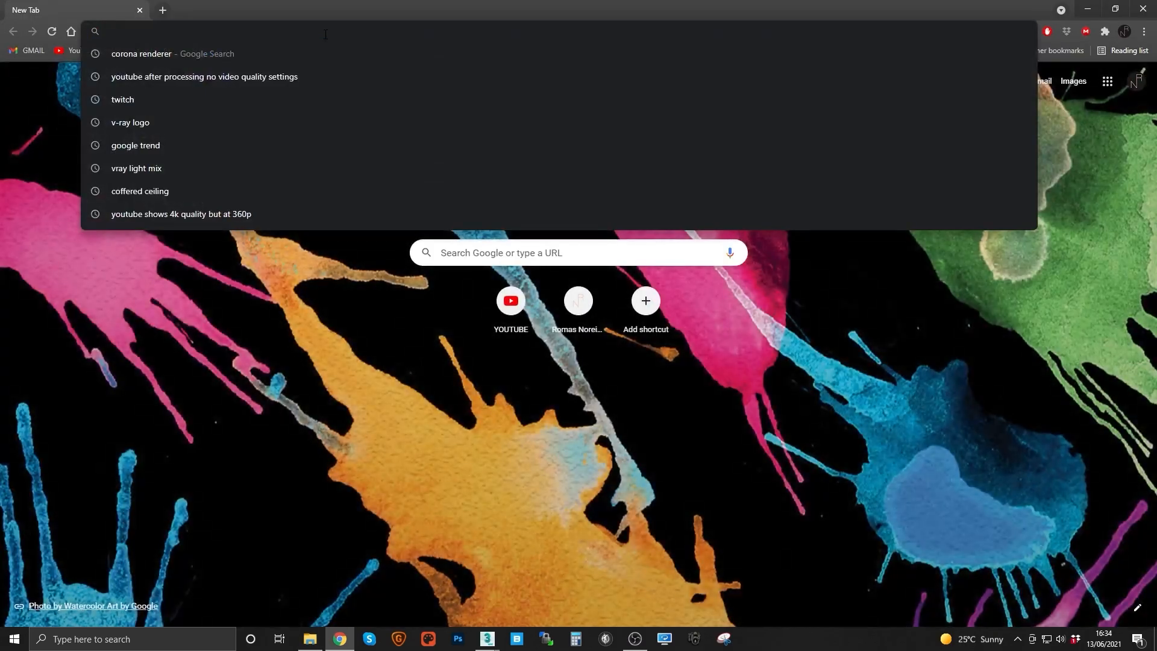
text(hdrihaven)
key(Return)
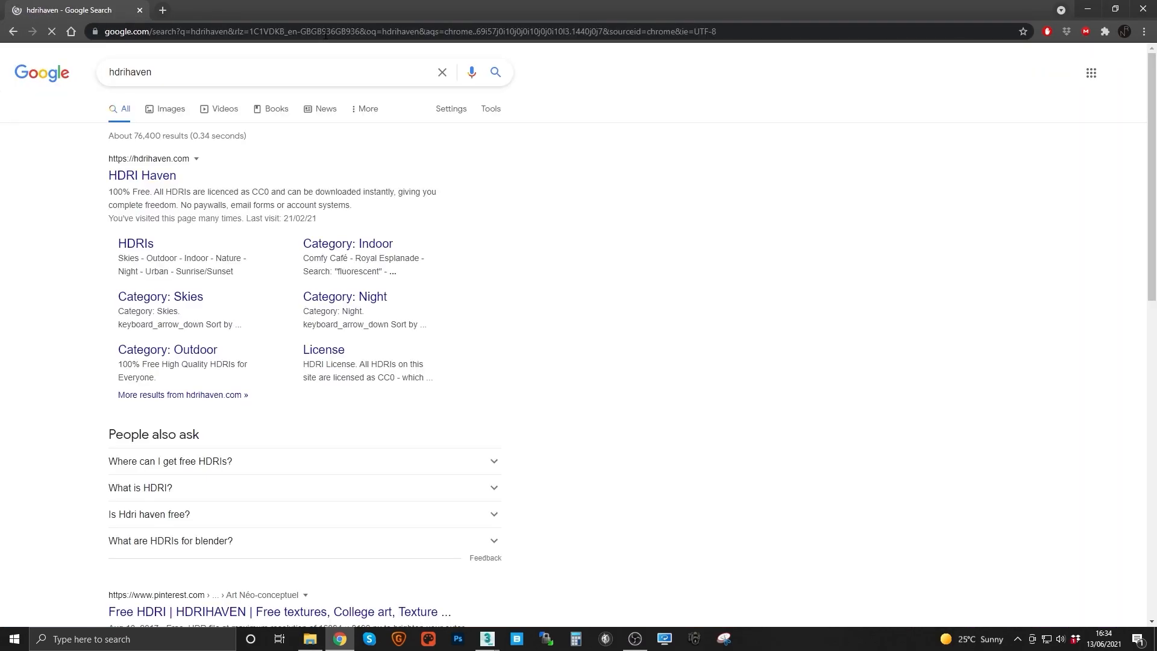
click(166, 176)
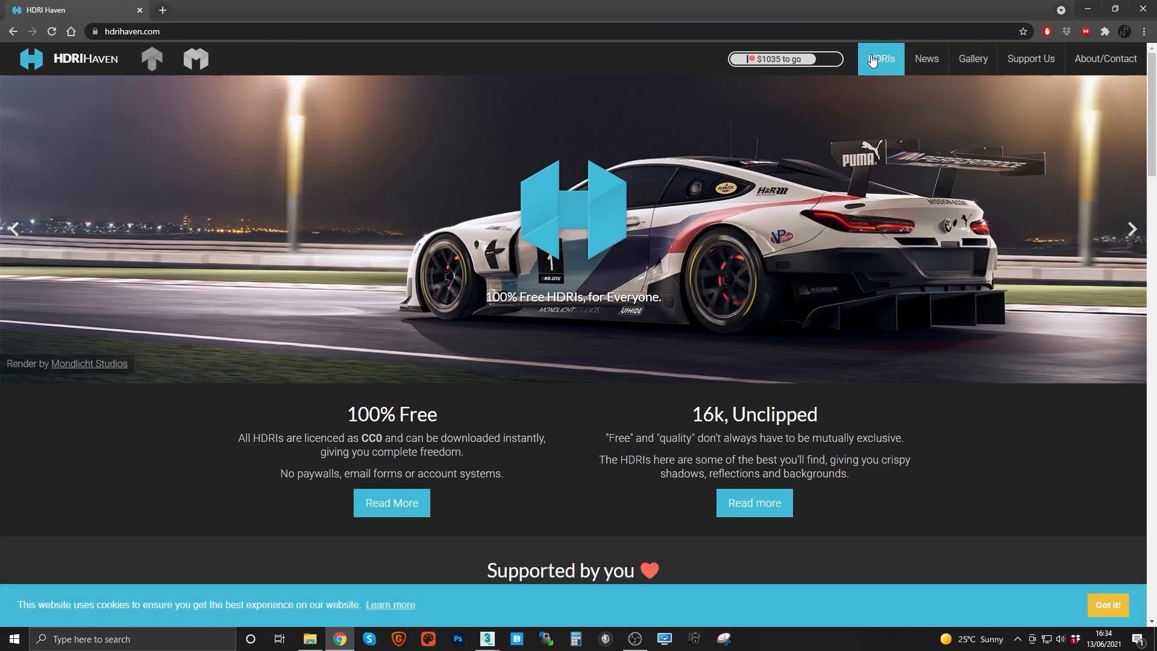
click(889, 71)
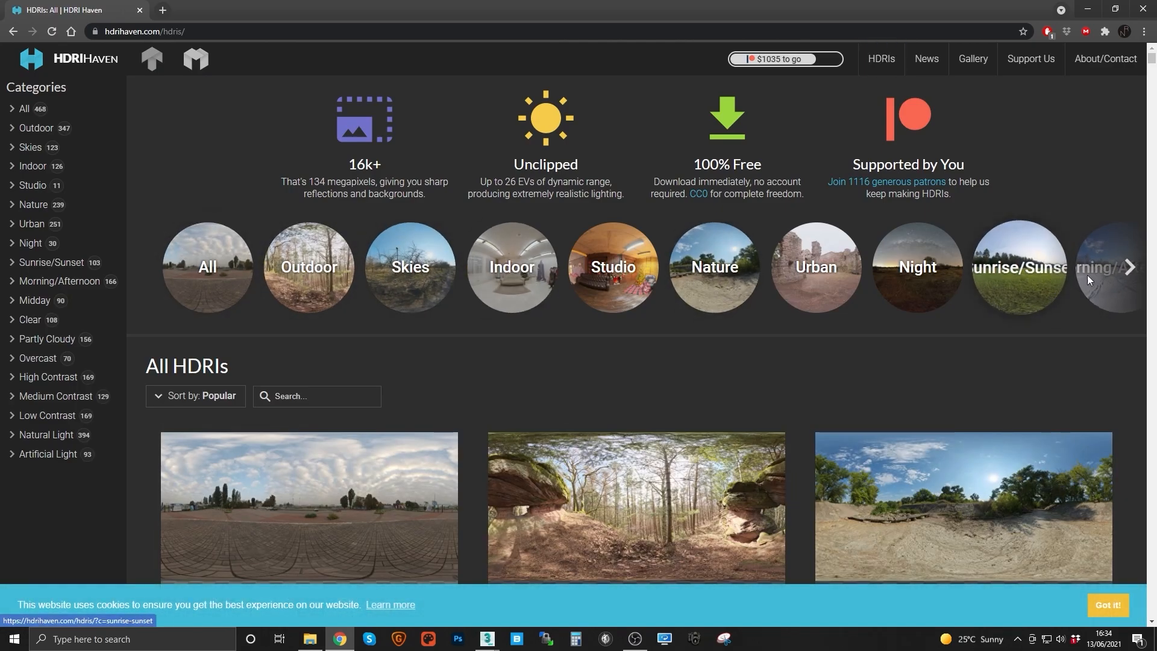
Step: Browse the Overcast category of HDRIs on HDRI Haven
click(1129, 268)
click(1129, 268)
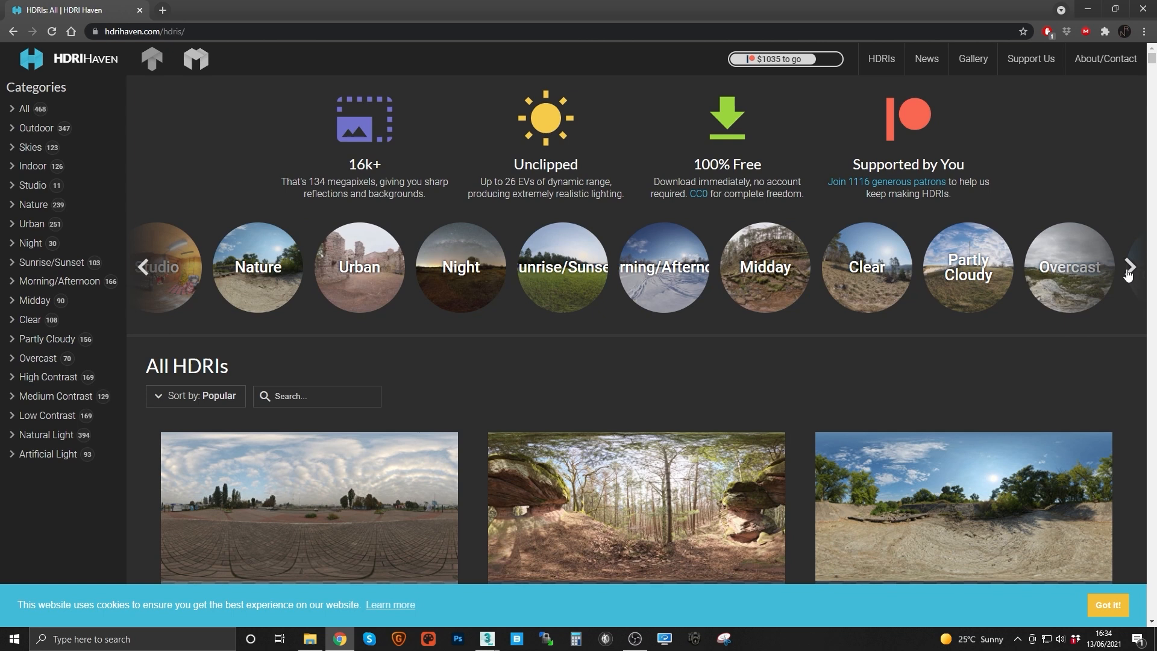
click(1128, 273)
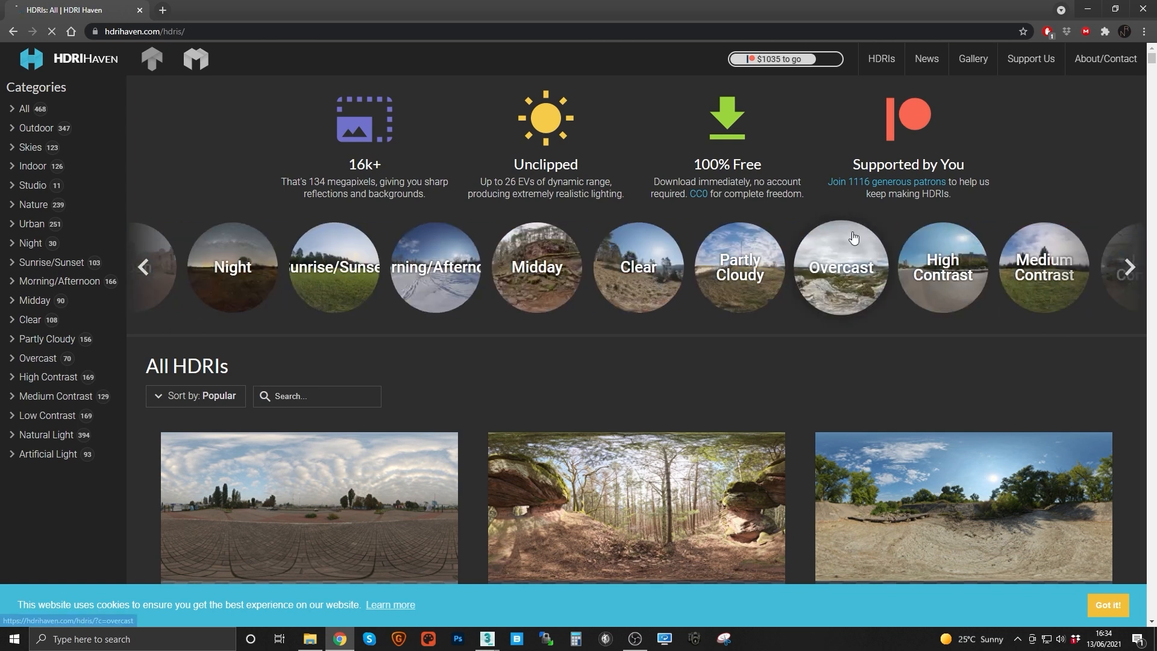
click(854, 240)
scroll(638, 268, down, 3)
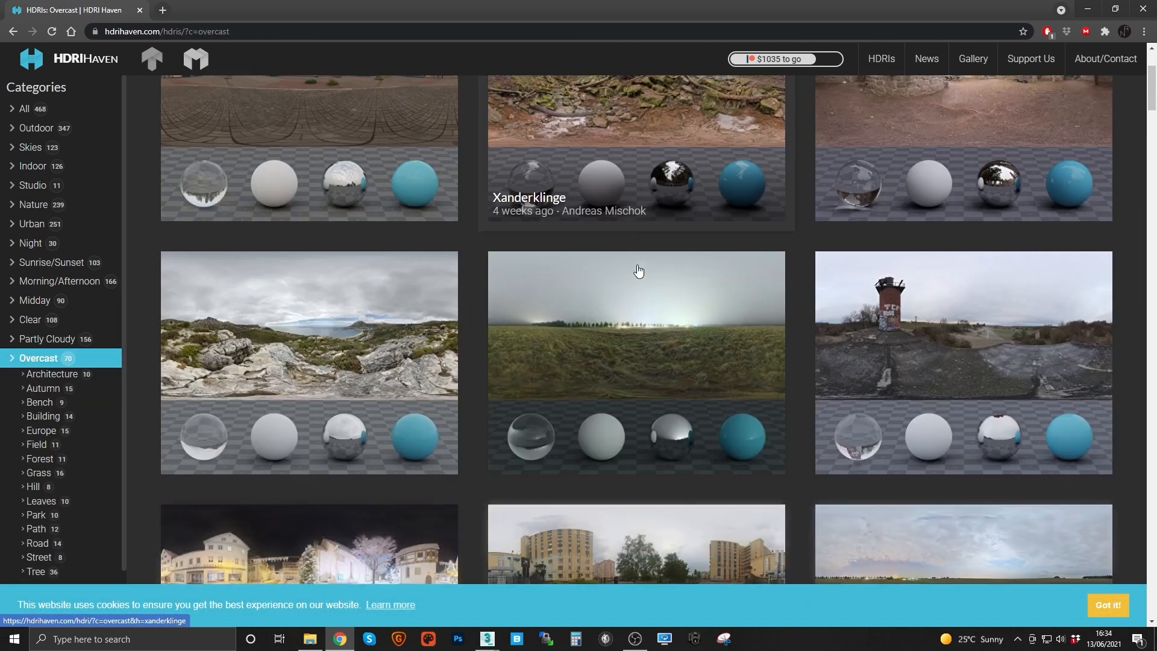
scroll(659, 362, up, 2)
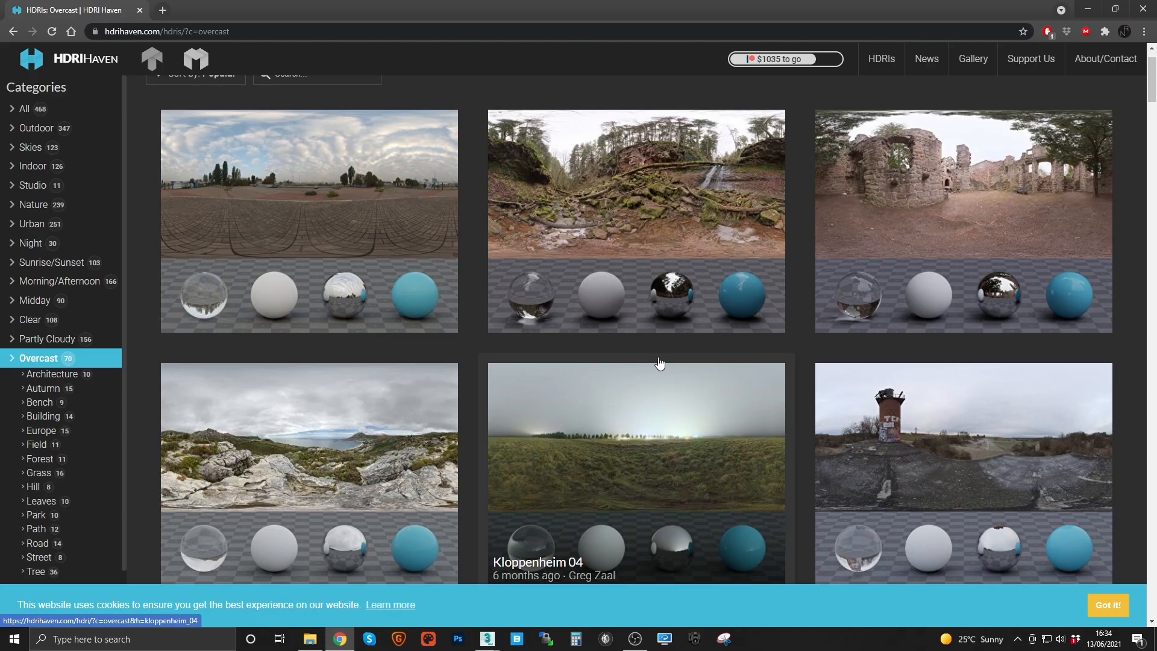
scroll(659, 362, down, 11)
scroll(816, 353, up, 3)
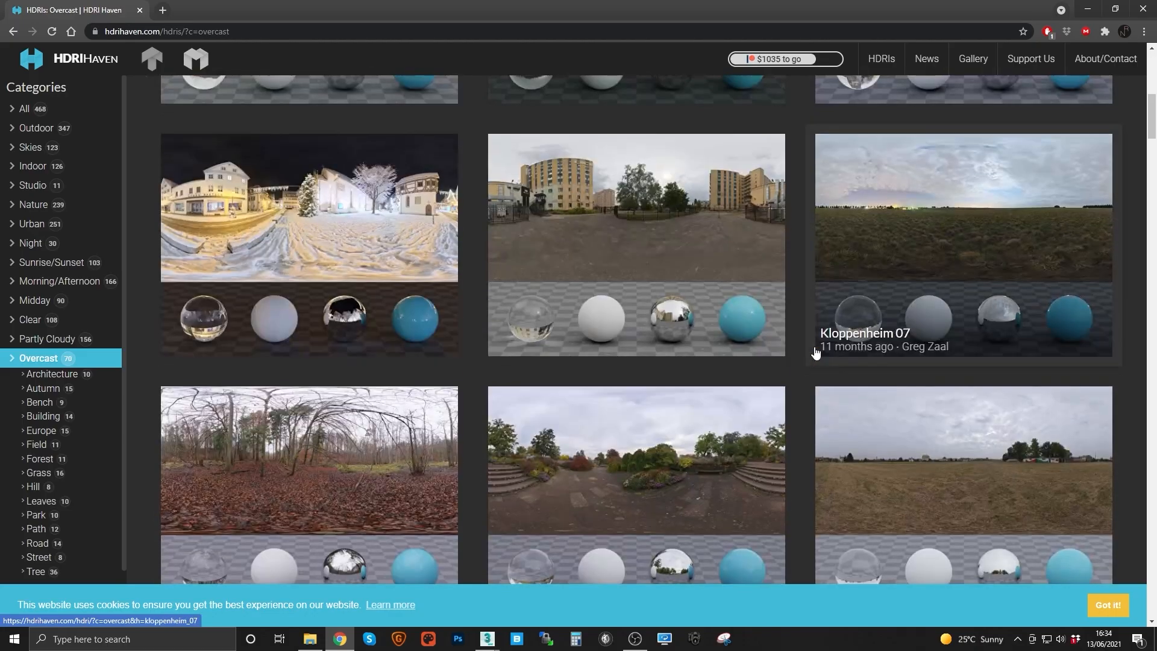
scroll(655, 265, down, 3)
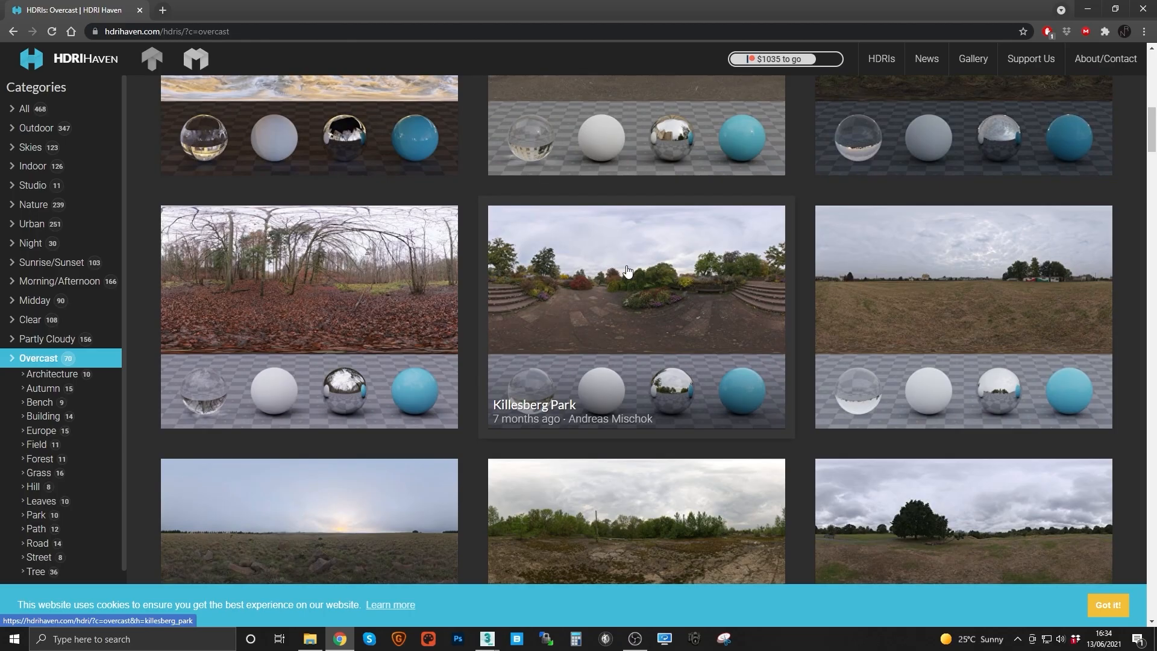
scroll(589, 292, down, 1)
Step: Open the Killesberg Park HDRI and download its 4k HDR file
click(601, 245)
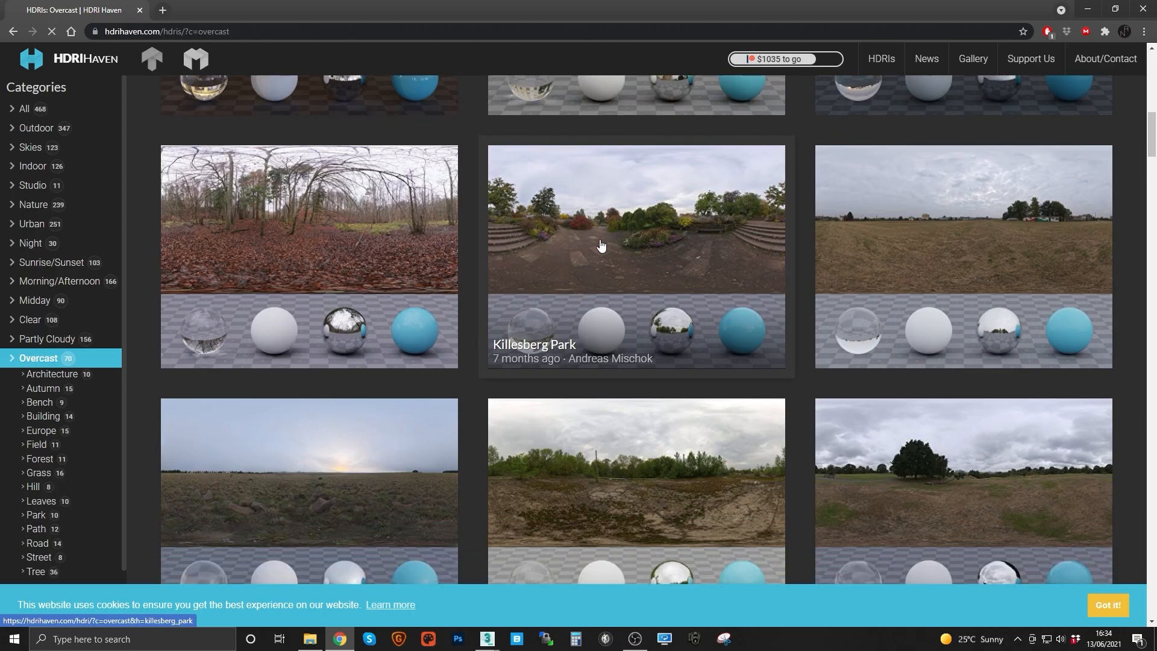
scroll(377, 444, down, 6)
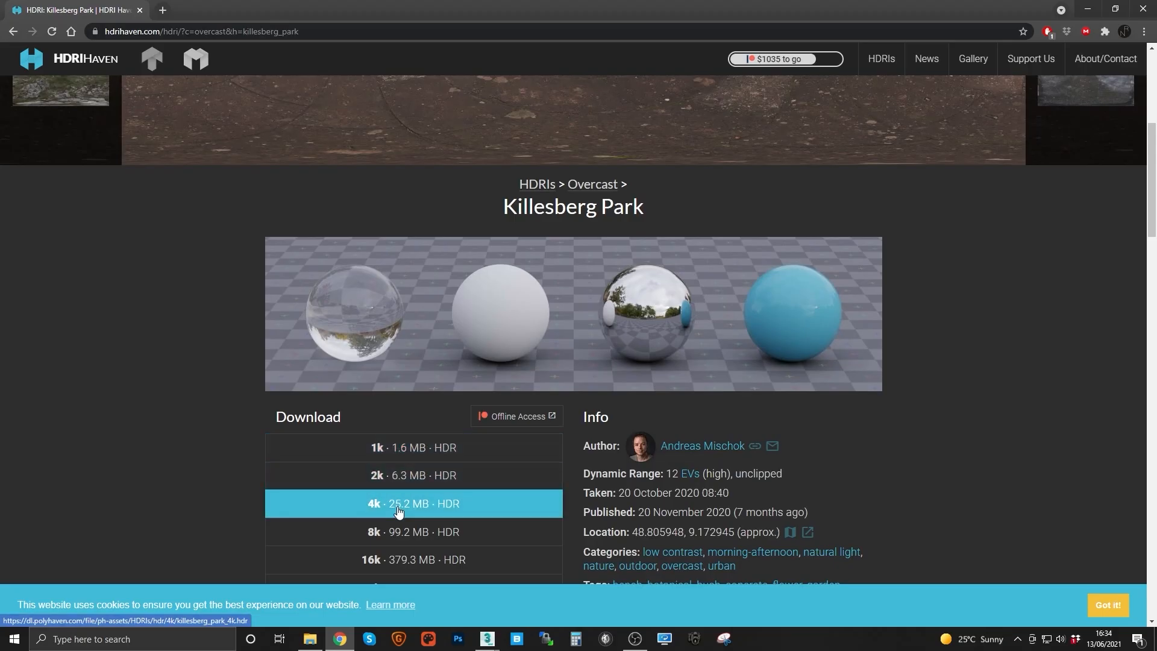
click(398, 506)
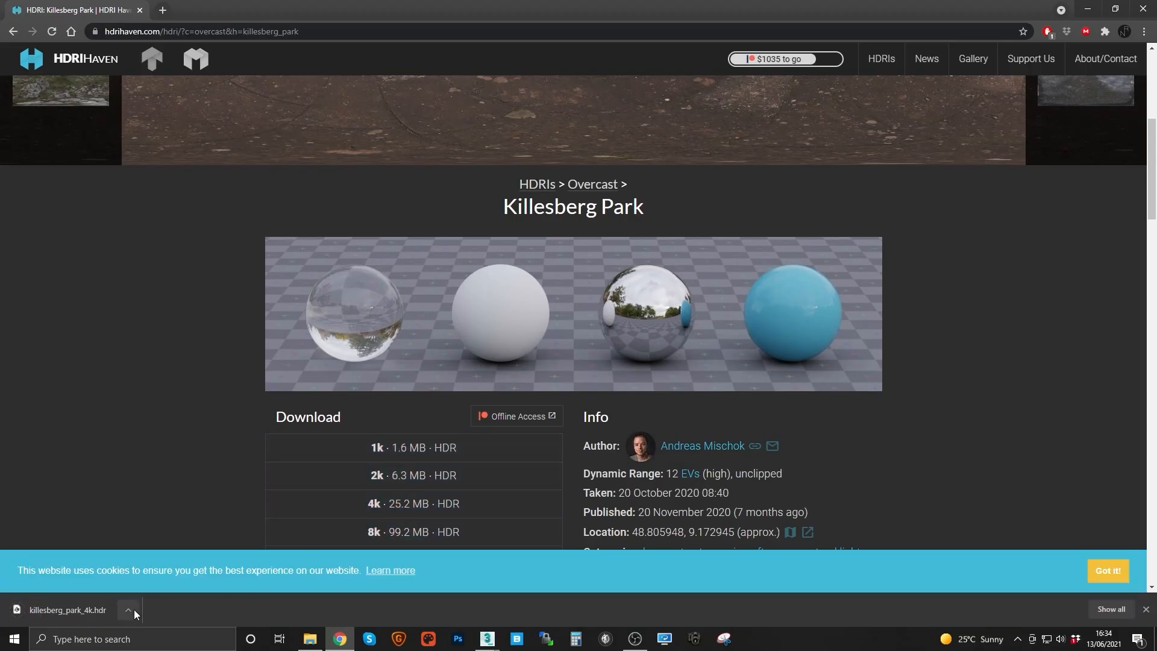
Step: Open the downloads folder and copy the killesberg_park_4k HDR file
click(128, 610)
click(163, 568)
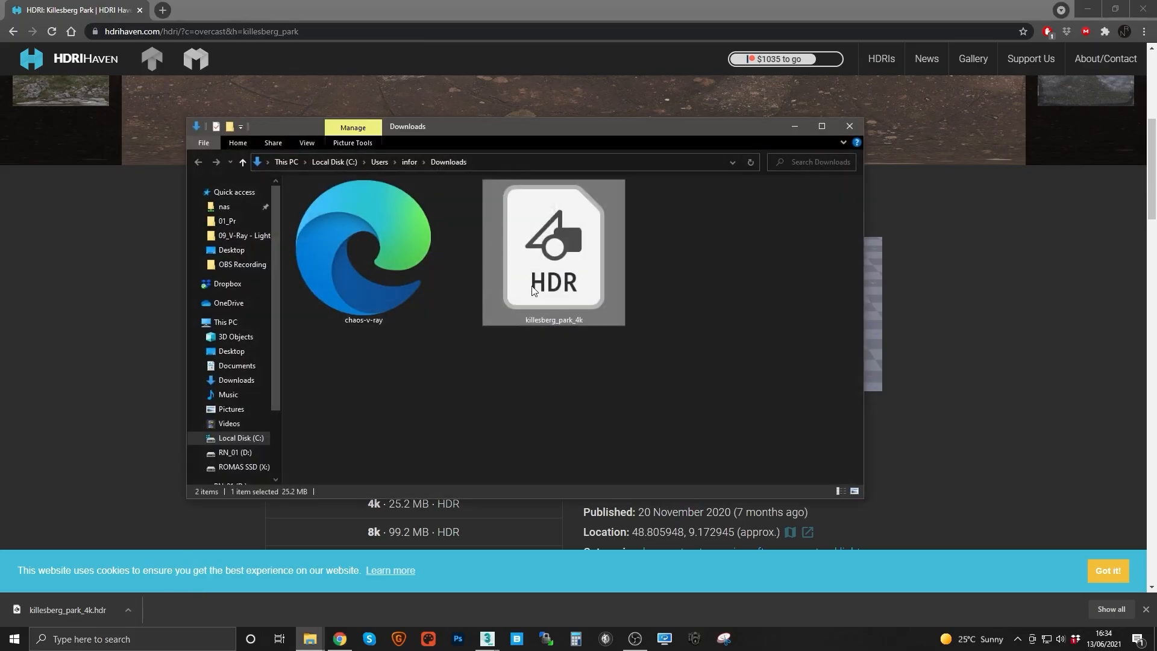
right_click(559, 286)
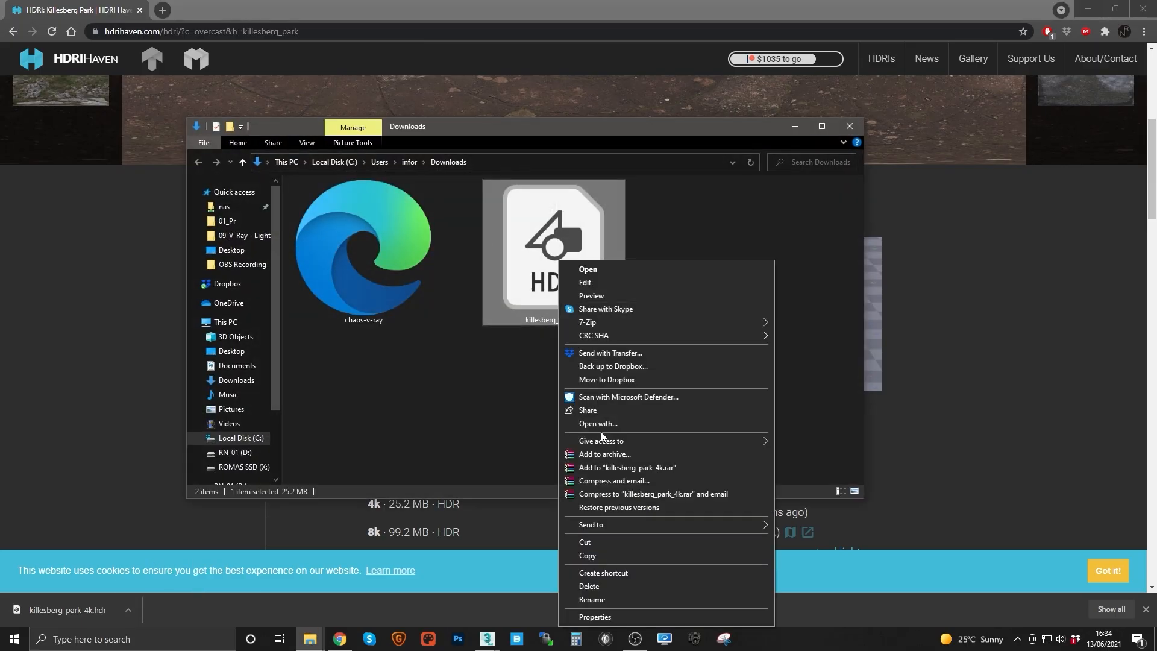
click(590, 555)
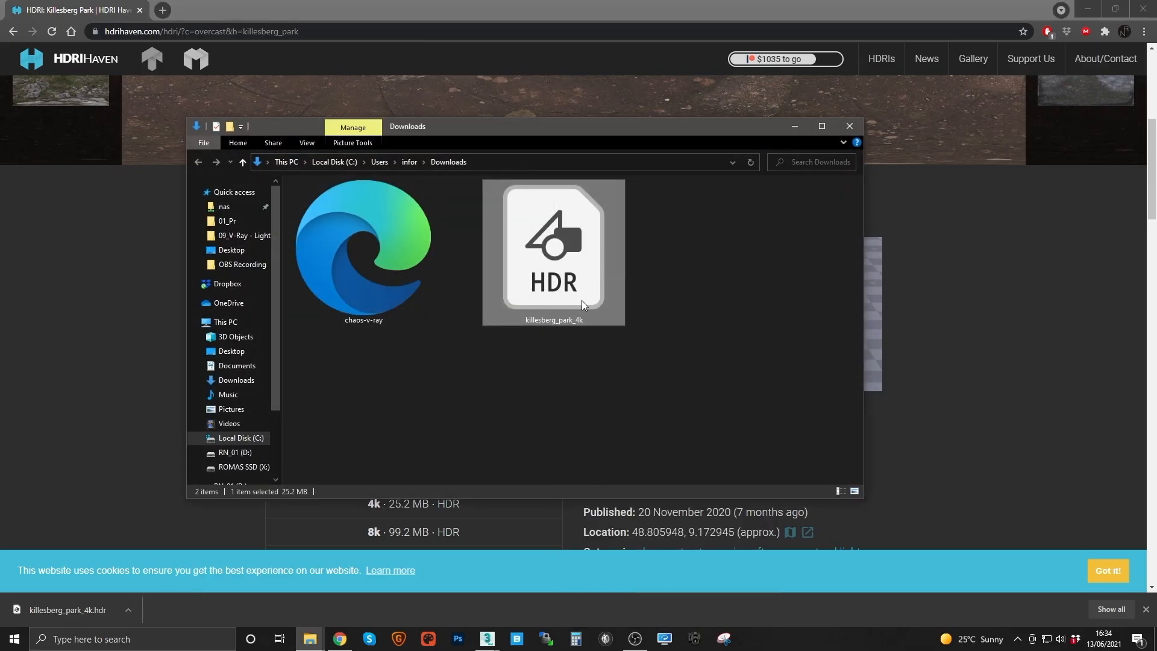
Step: Paste the HDR file onto the Desktop and close the file explorer windows
click(231, 249)
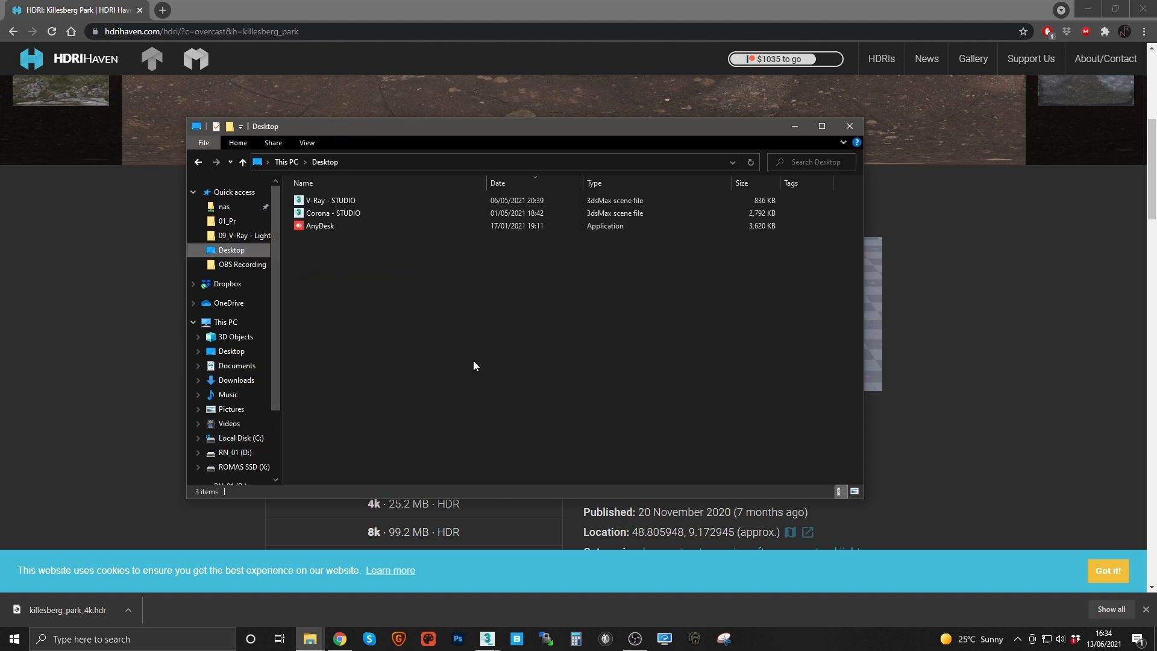
right_click(472, 360)
click(536, 427)
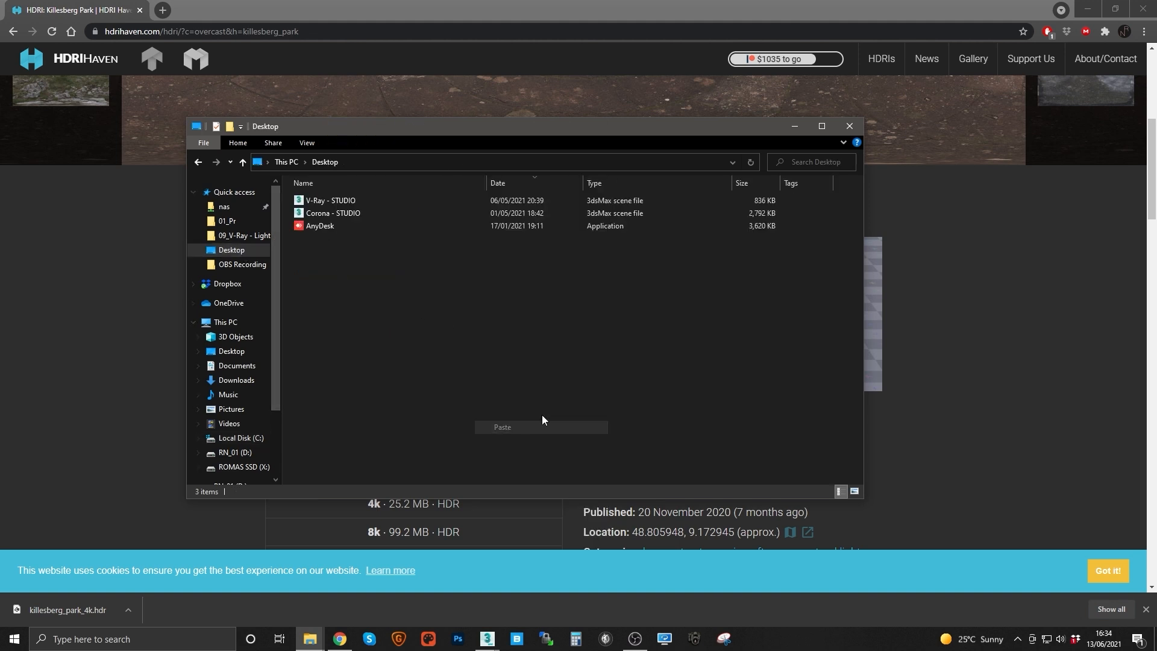
click(849, 126)
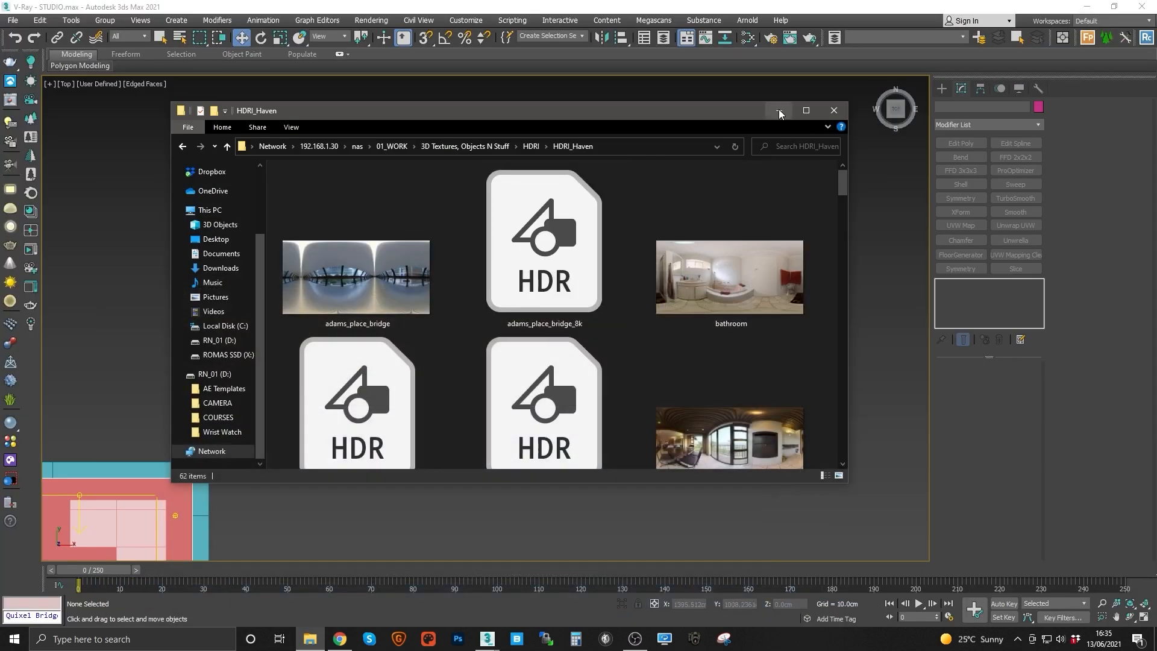
click(778, 110)
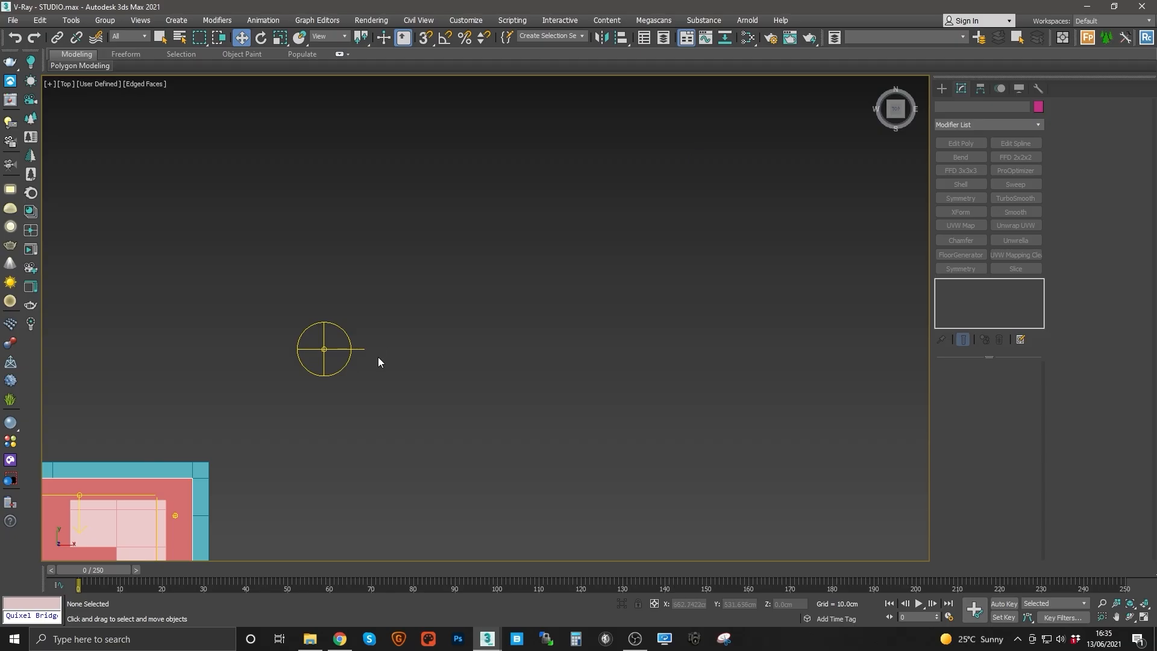
Step: Select the dome light and open the Slate Material Editor
middle_drag(378, 356, 488, 331)
drag(495, 291, 406, 368)
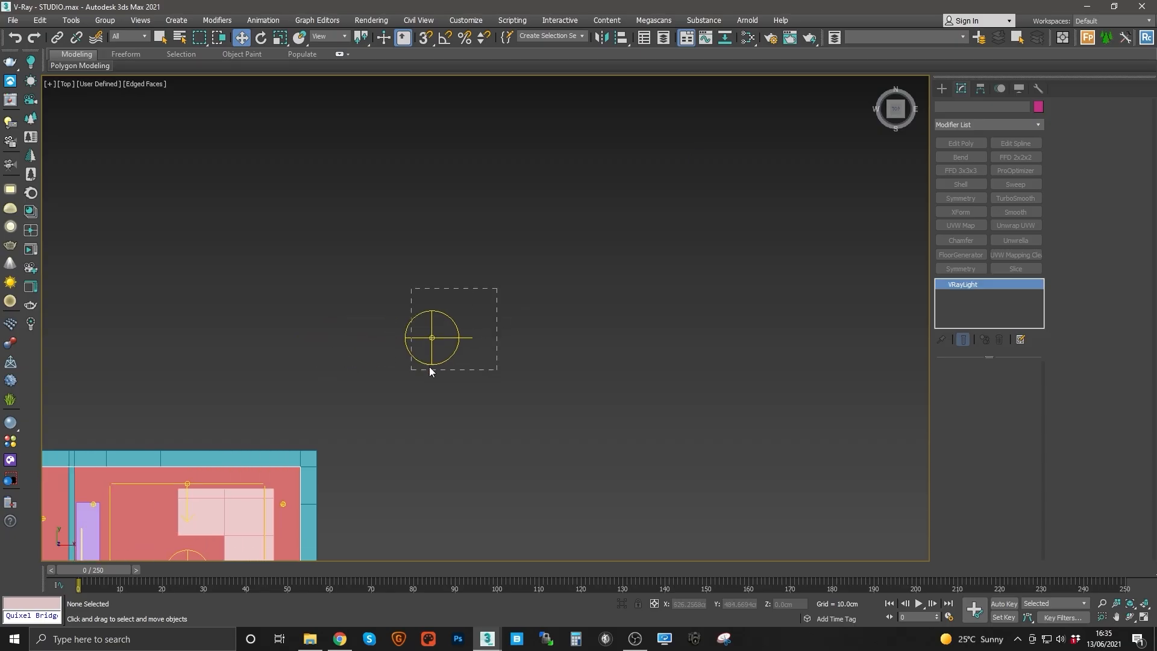
click(748, 39)
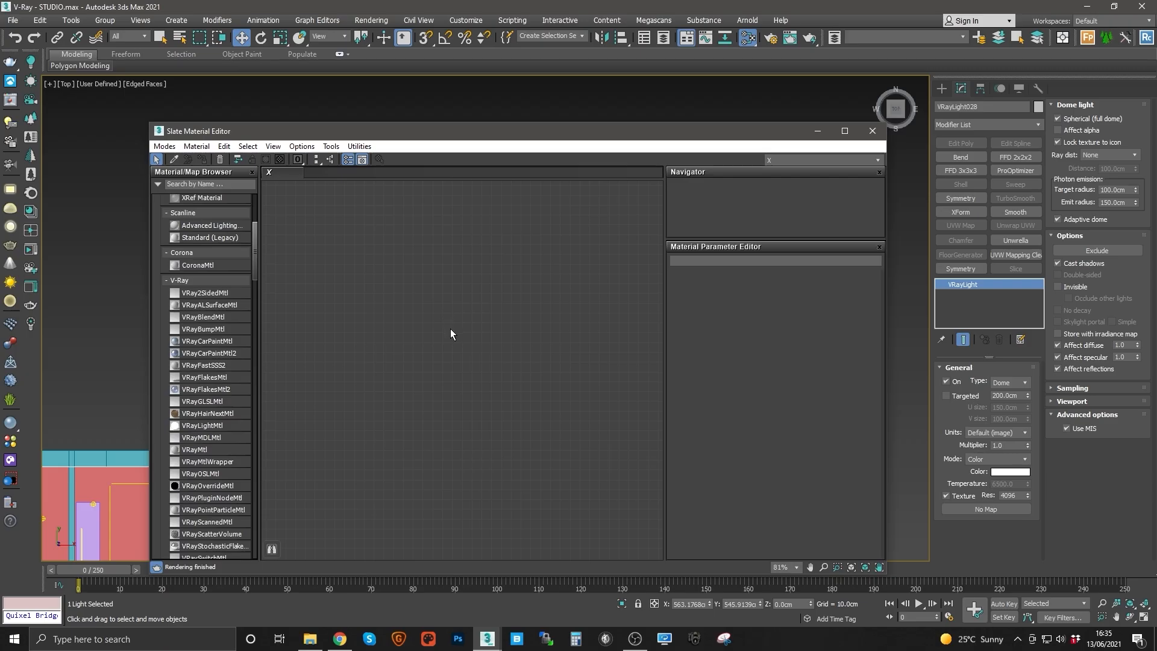
Step: Filter the Material/Map Browser by hdri
drag(474, 137, 605, 144)
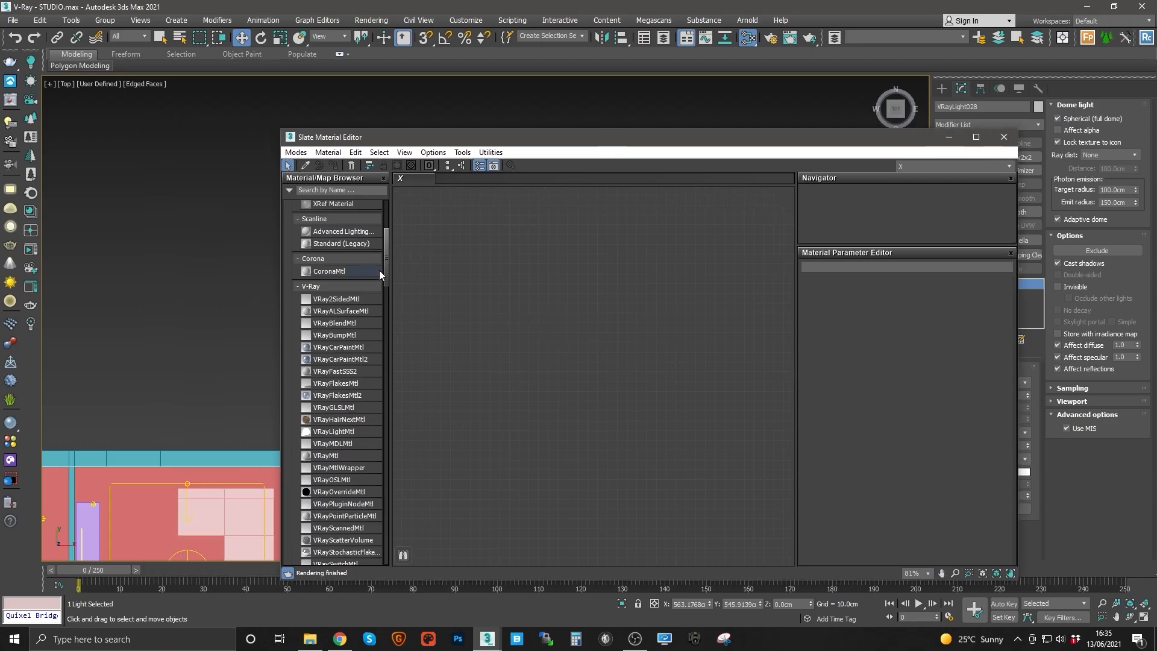
drag(385, 270, 336, 196)
click(326, 191)
text(h)
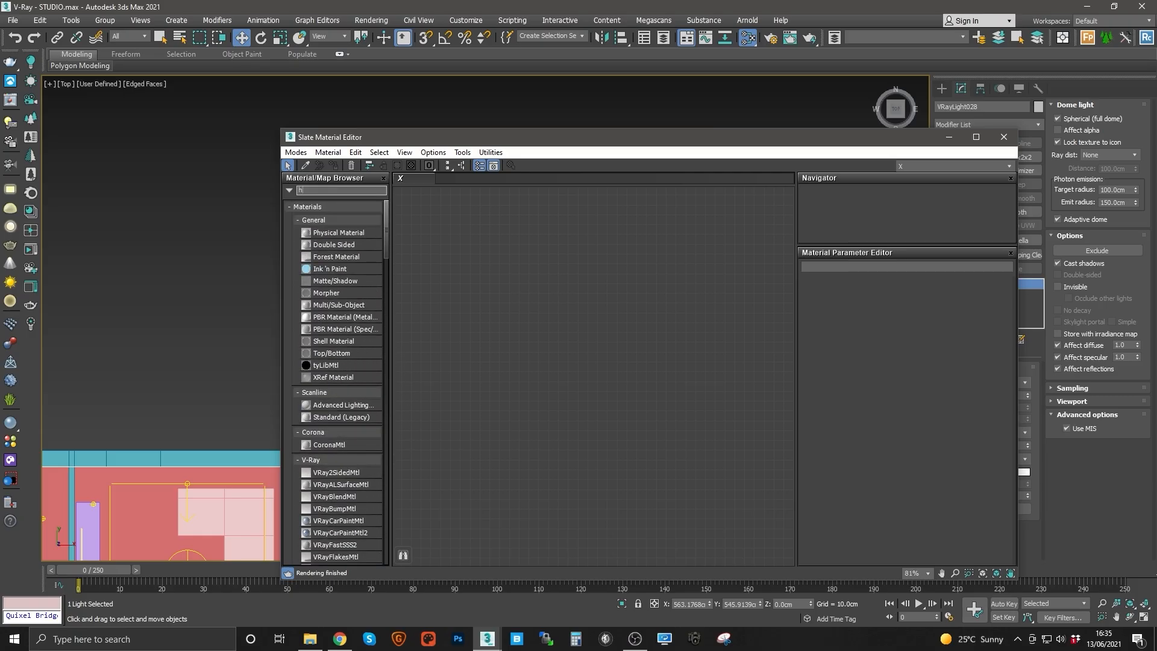
text(dri)
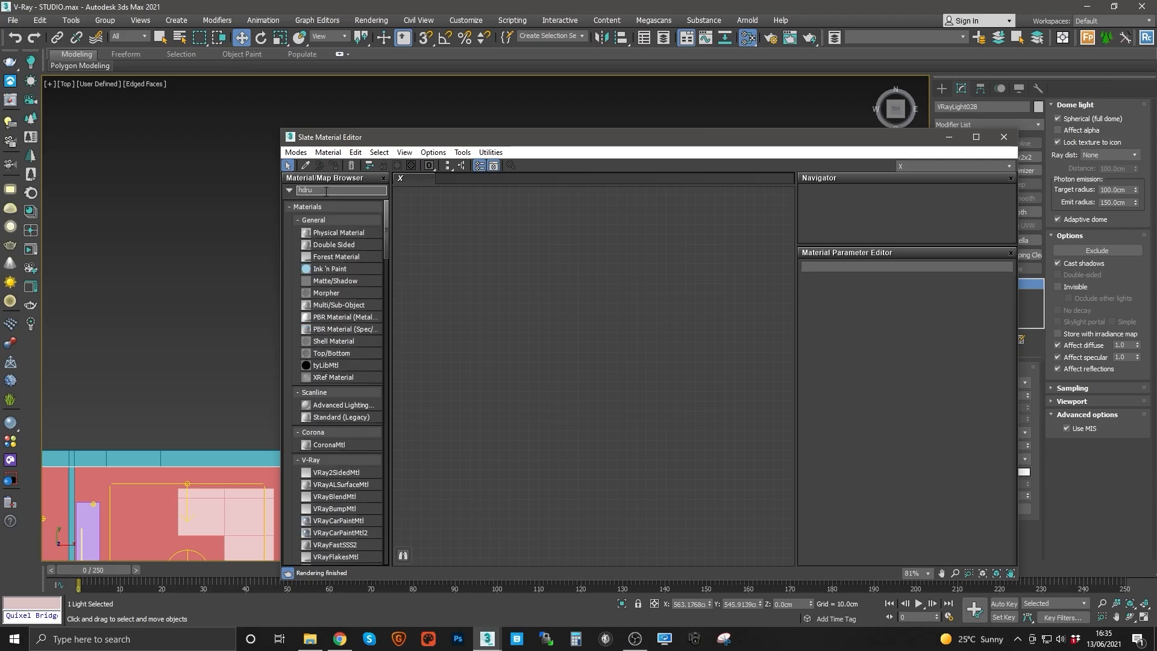
Step: Add an HDRI Environment map node and load killesberg_park_4k from the Desktop
drag(326, 204, 528, 269)
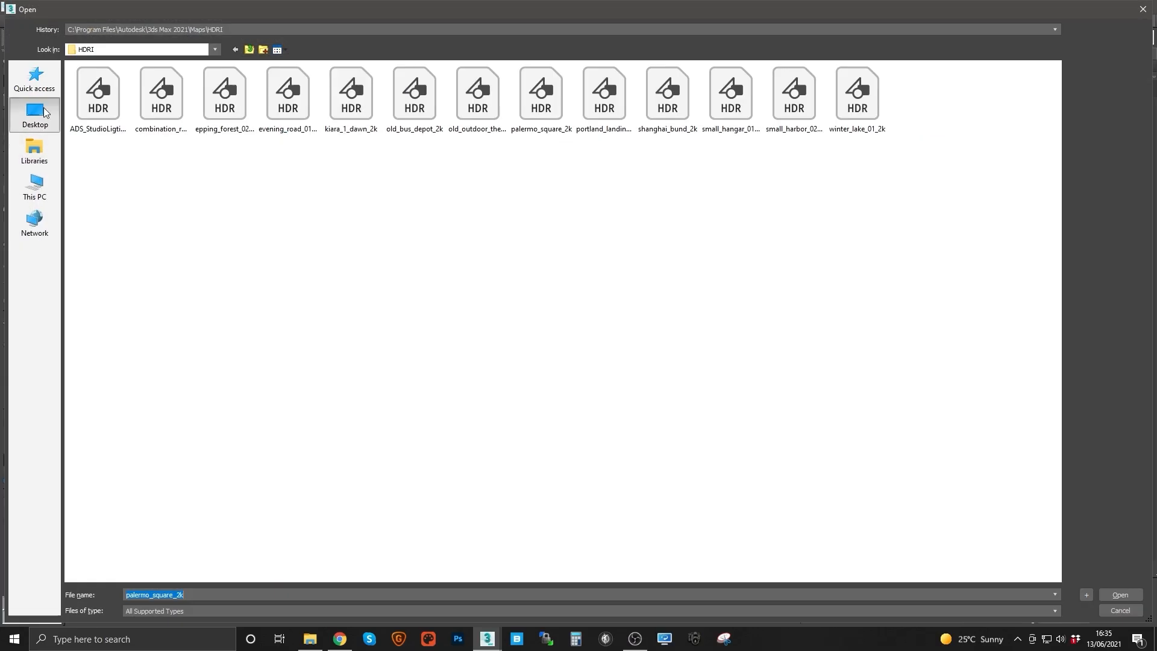
click(34, 113)
double_click(459, 188)
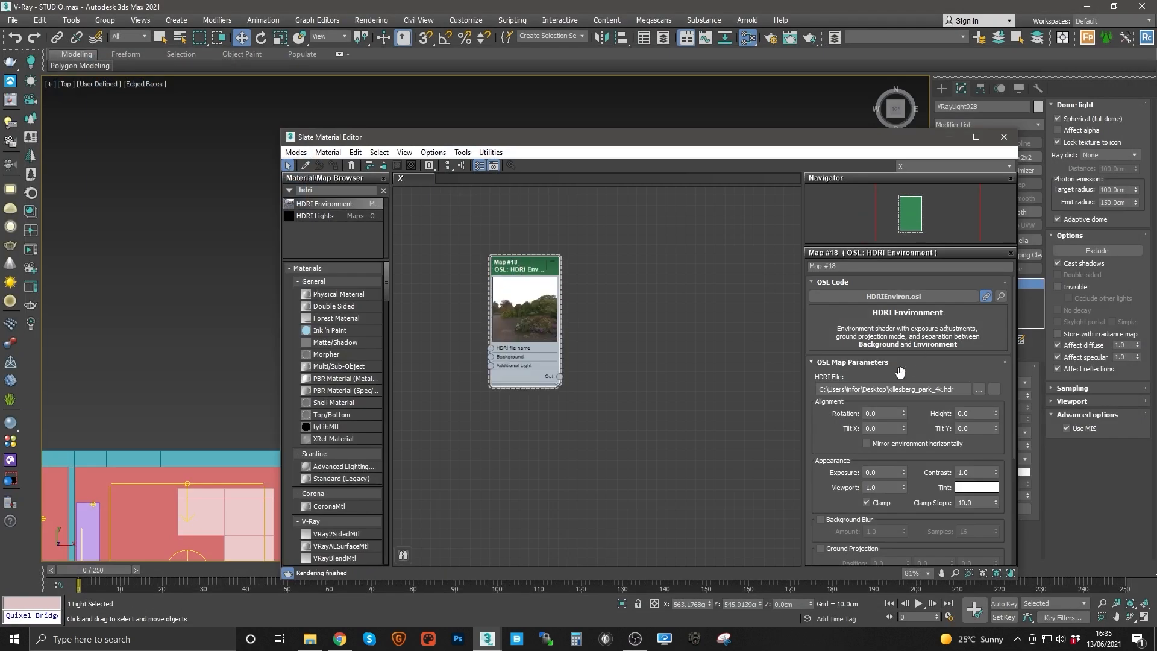
Step: Set the HDRI Environment map's rotation to 78
drag(787, 142, 618, 130)
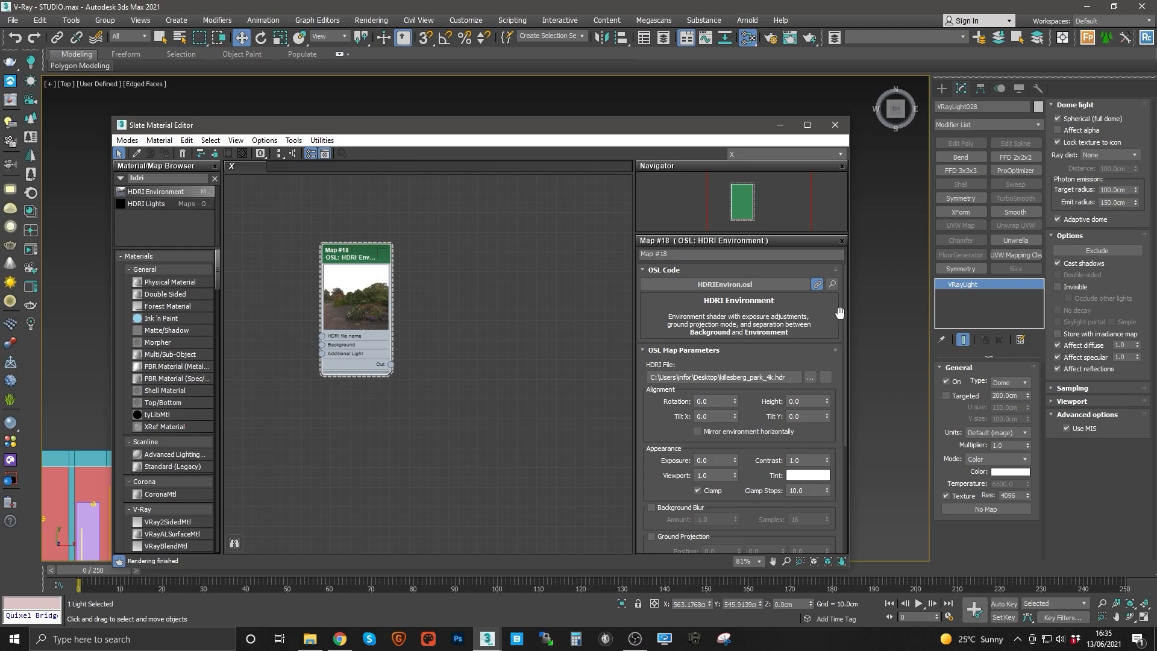
drag(813, 449, 809, 380)
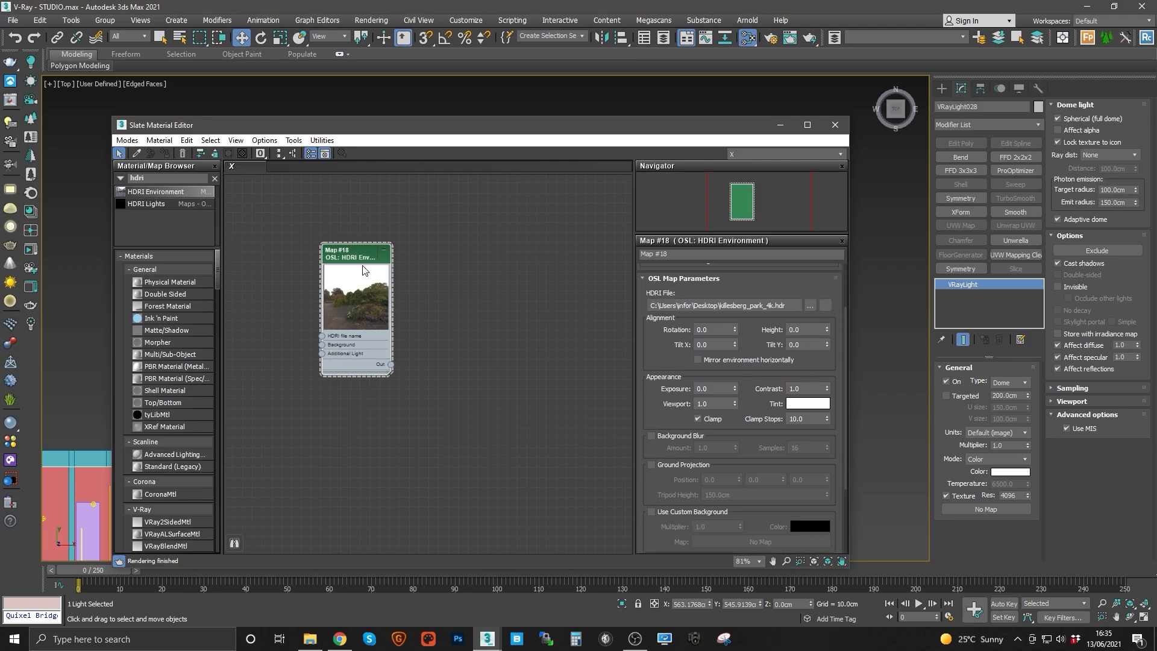
drag(734, 328, 767, 318)
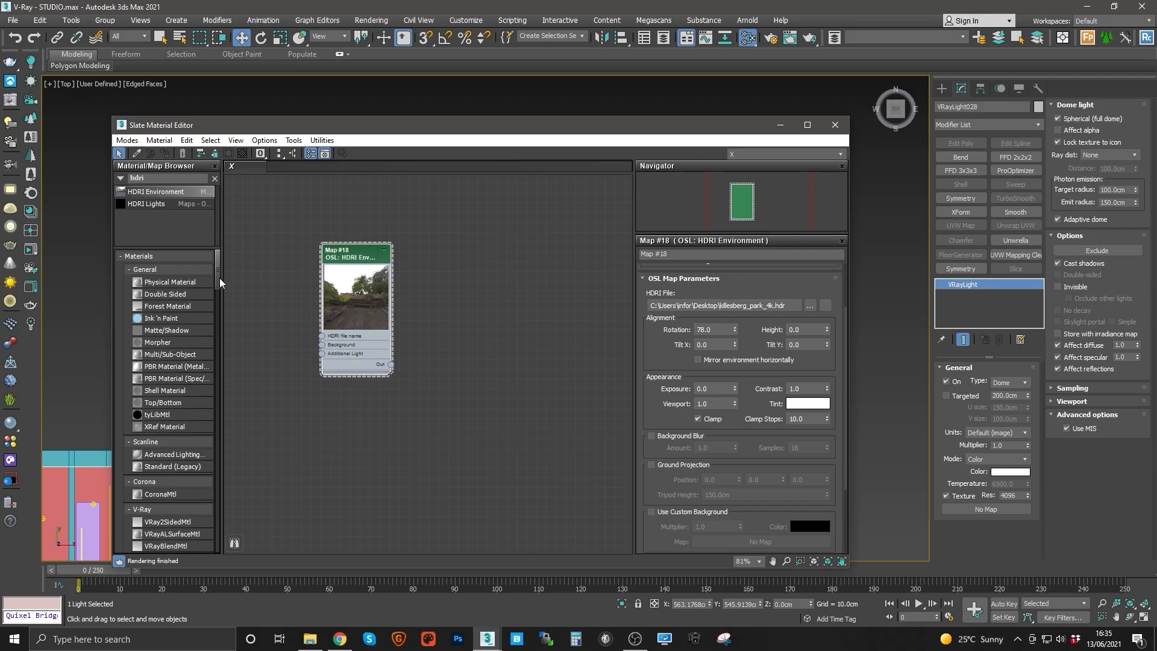
Step: Add a Bitmap node to the view and load killesberg_park_4k from the Desktop into it
double_click(150, 178)
key(BackSpace)
drag(214, 215, 214, 368)
drag(151, 304, 246, 308)
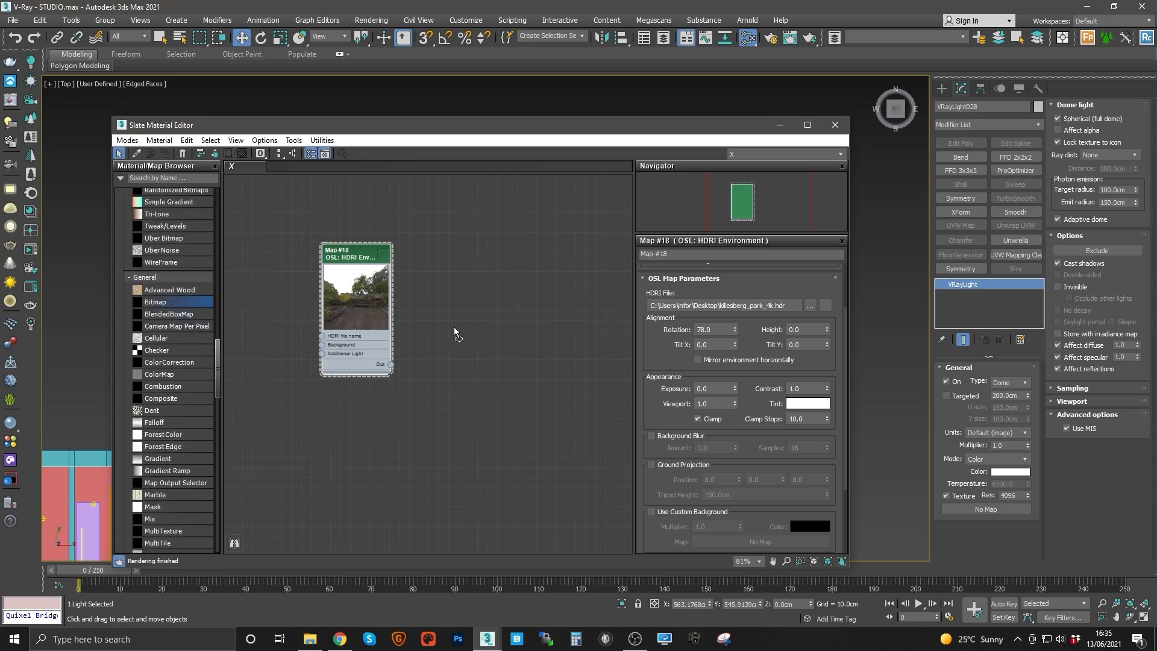
drag(454, 327, 530, 345)
click(41, 113)
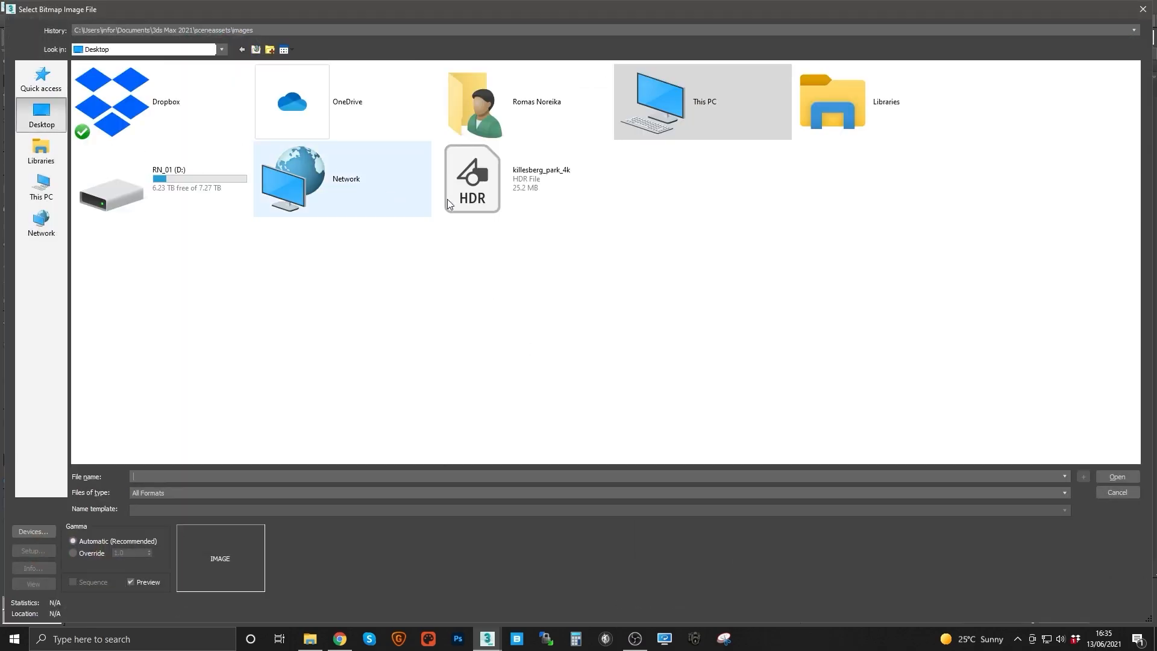
double_click(447, 199)
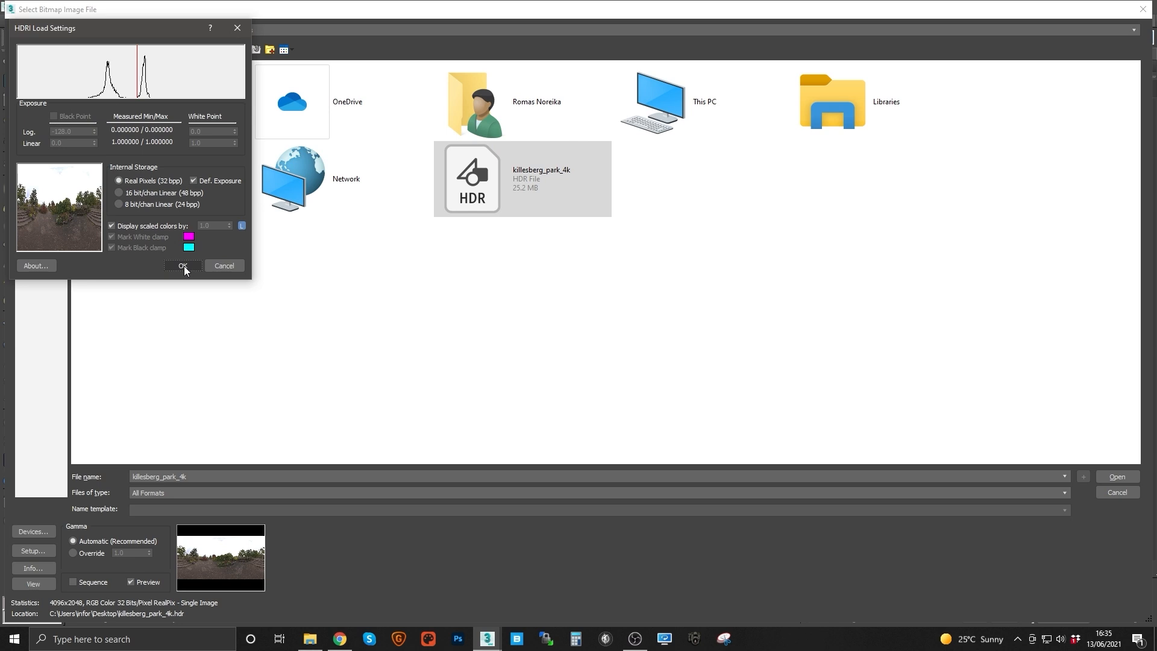
click(183, 265)
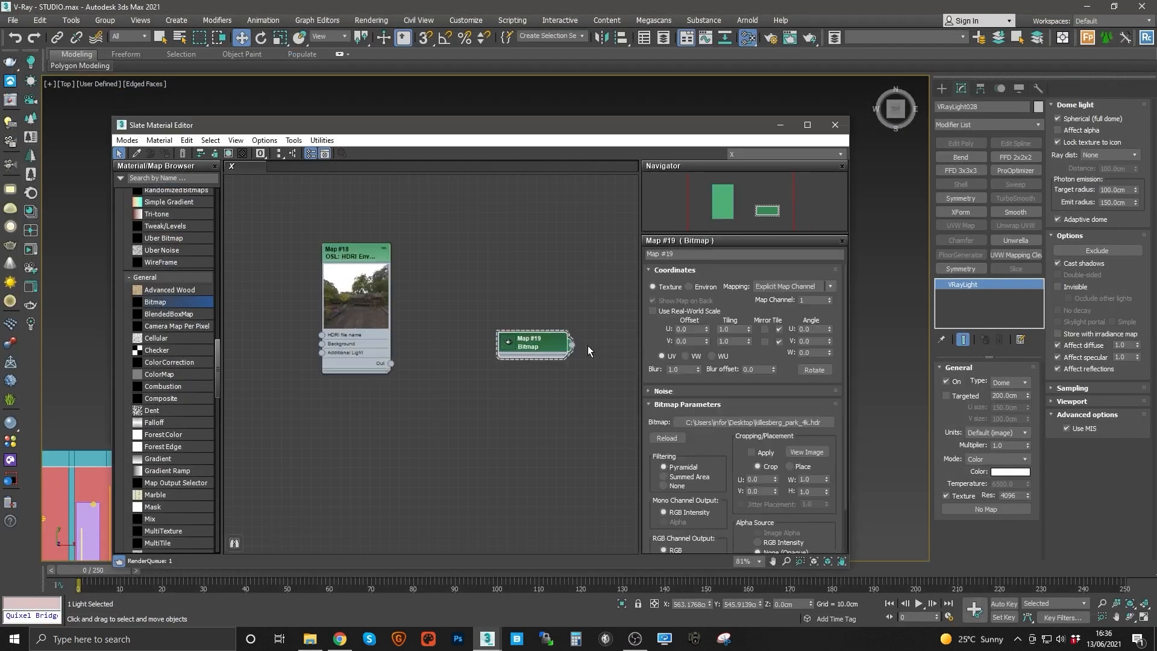
Step: Set the Bitmap node's mapping to Environ Spherical Environment, then delete the Bitmap node
click(508, 342)
click(787, 286)
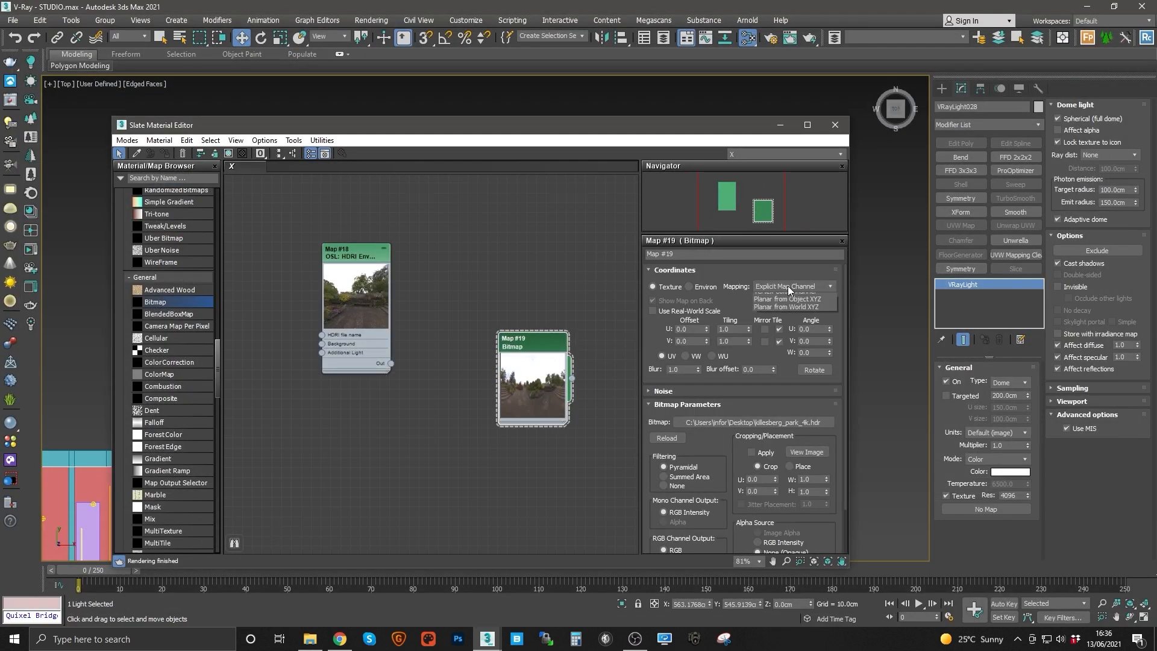
click(689, 287)
click(783, 286)
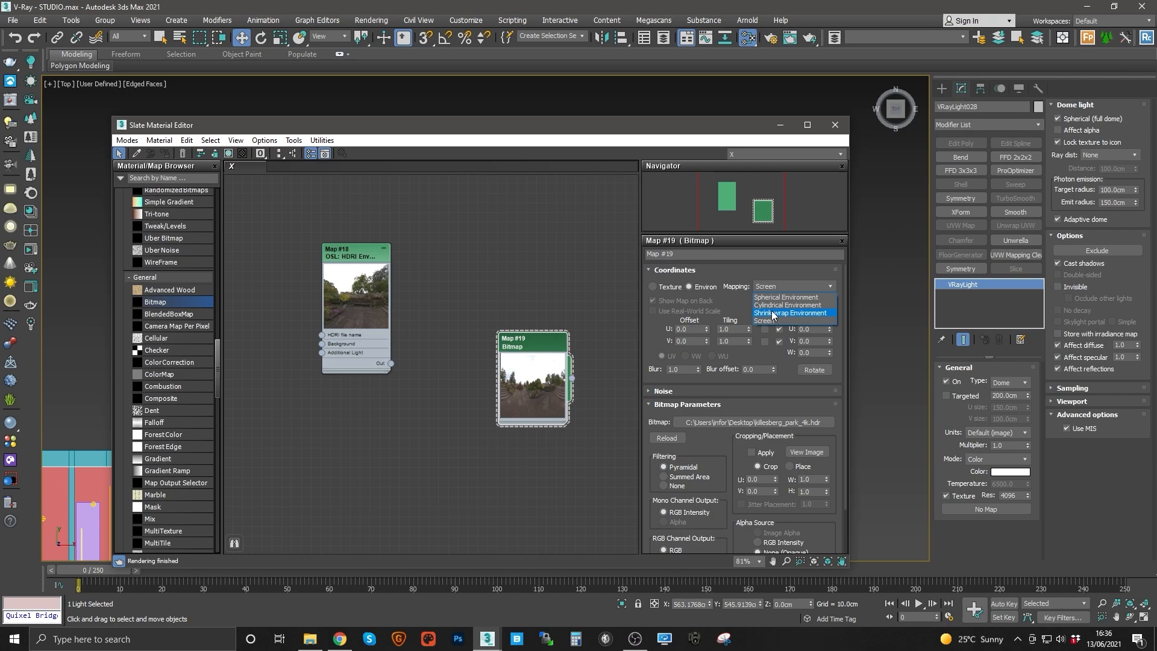
click(785, 297)
drag(534, 342, 523, 330)
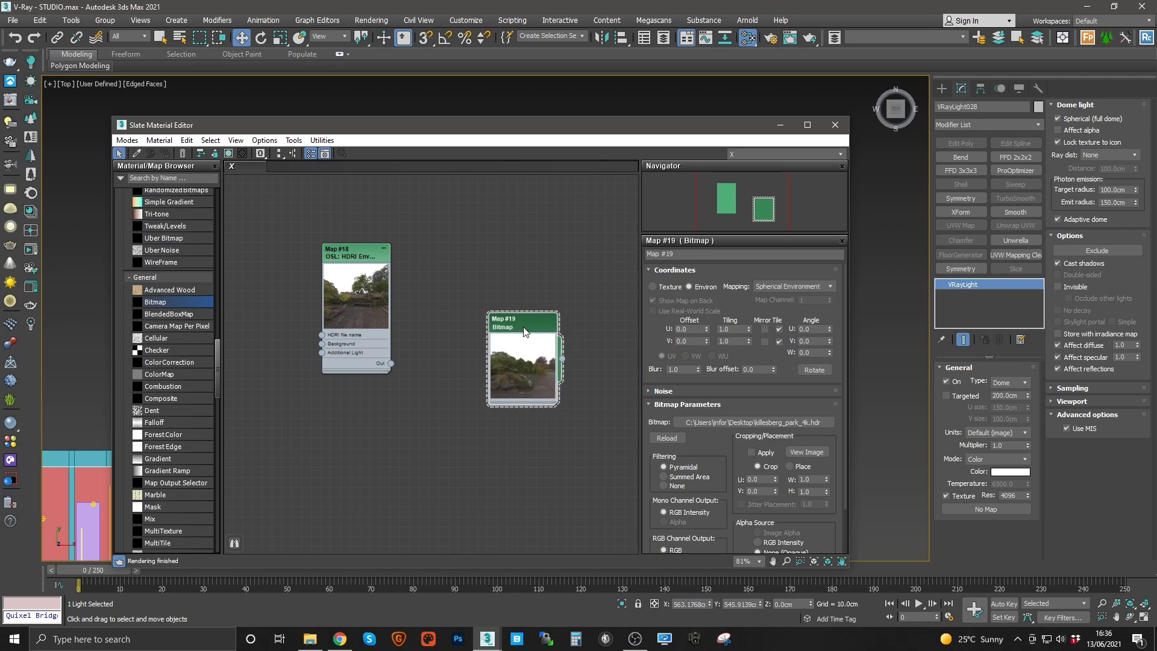
drag(706, 329, 708, 281)
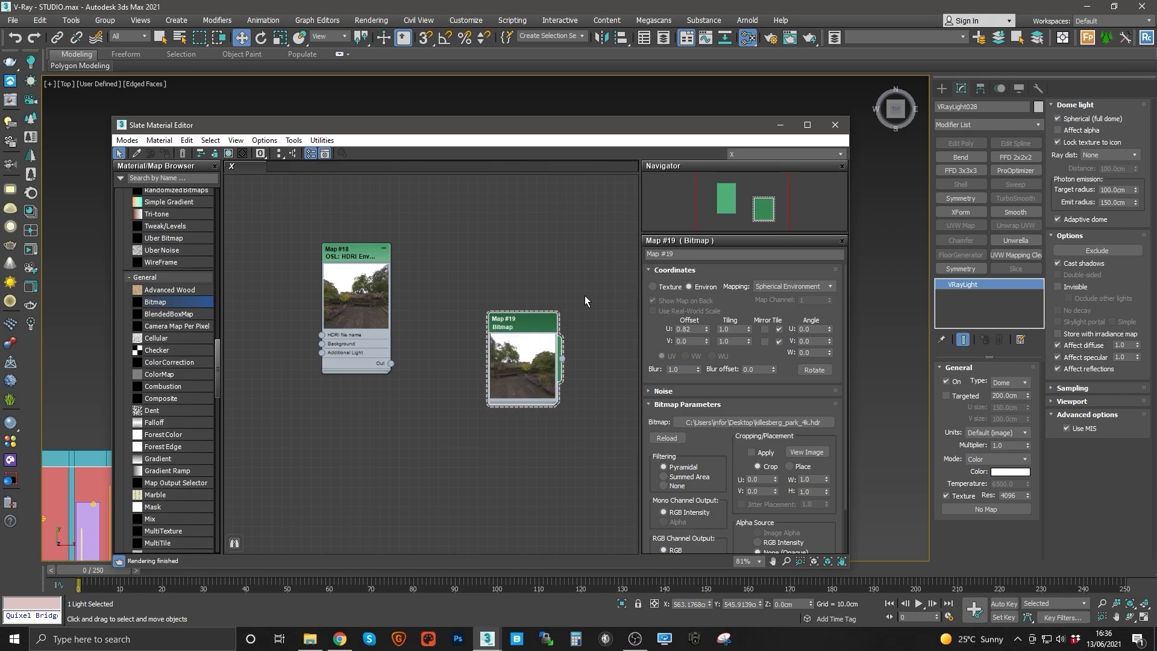
key(Delete)
Step: Filter the Material/Map Browser by hdr again and set the HDRI Environment map's rotation to 0
click(345, 260)
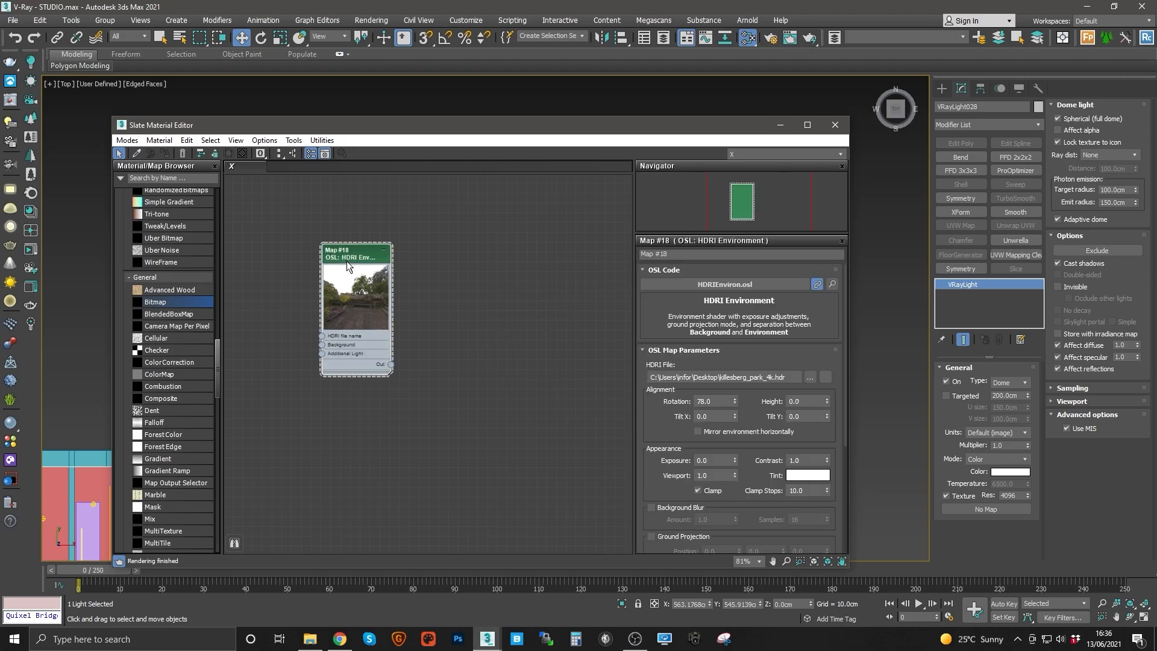
key(z)
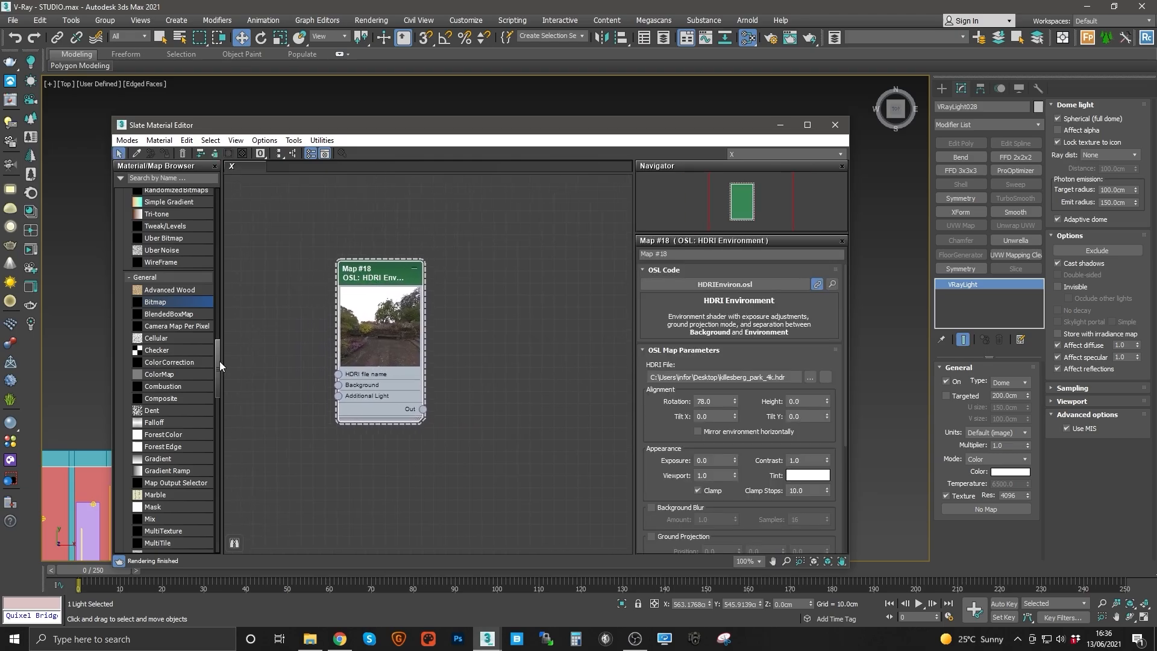
drag(219, 361, 225, 190)
click(186, 179)
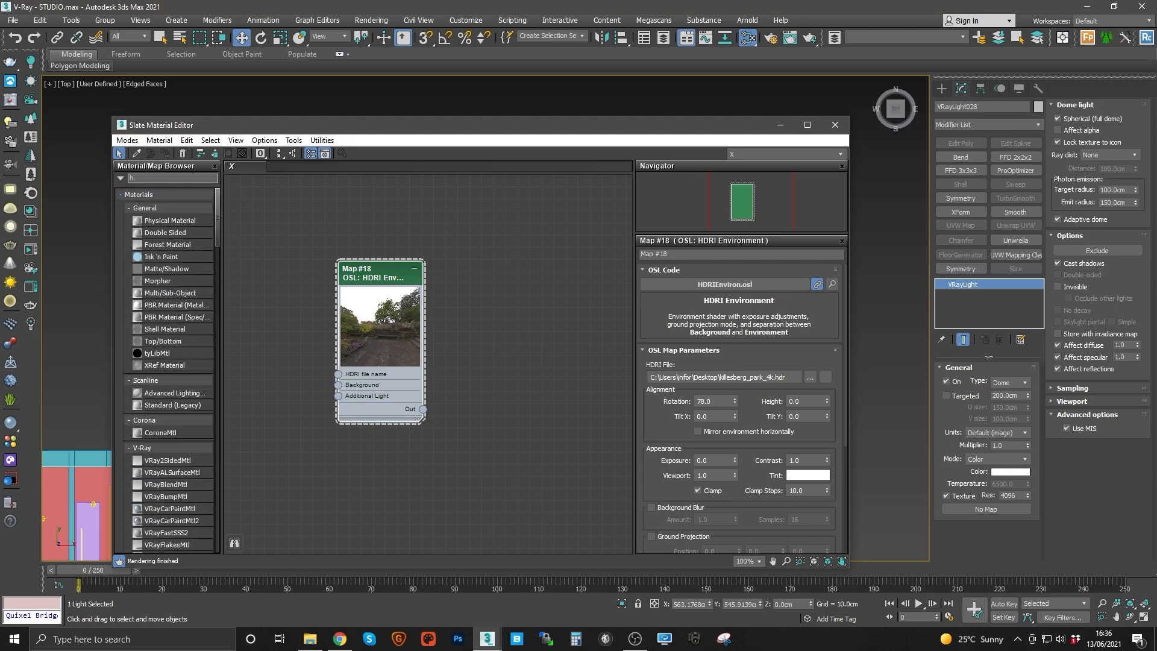
text(hdri)
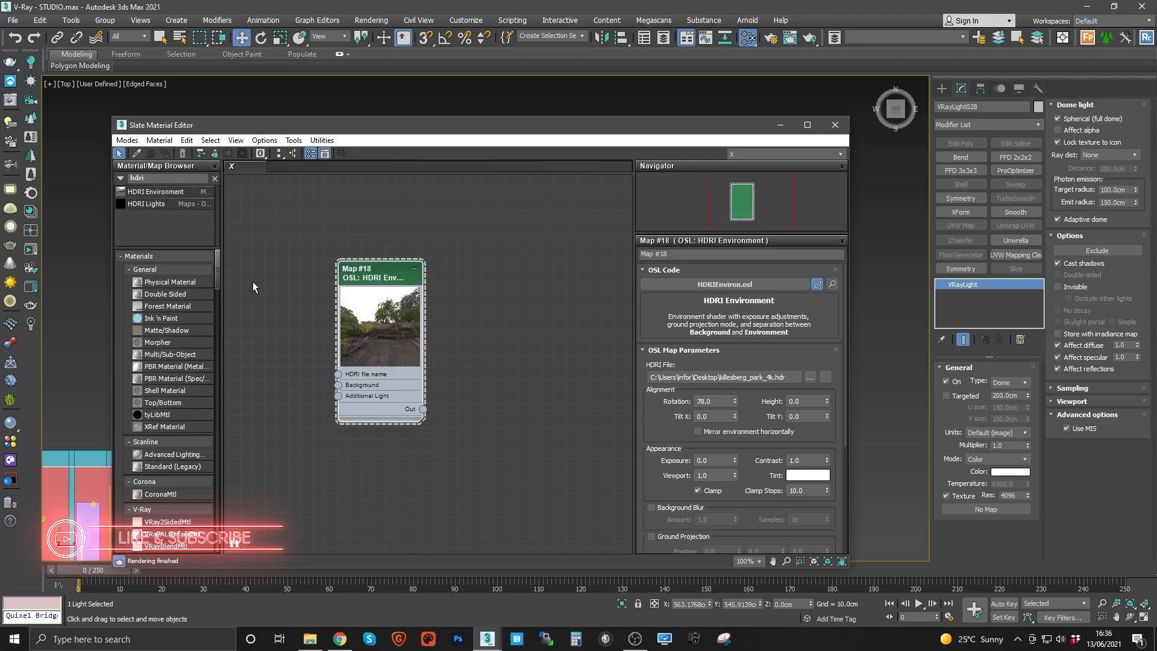
drag(218, 272, 226, 505)
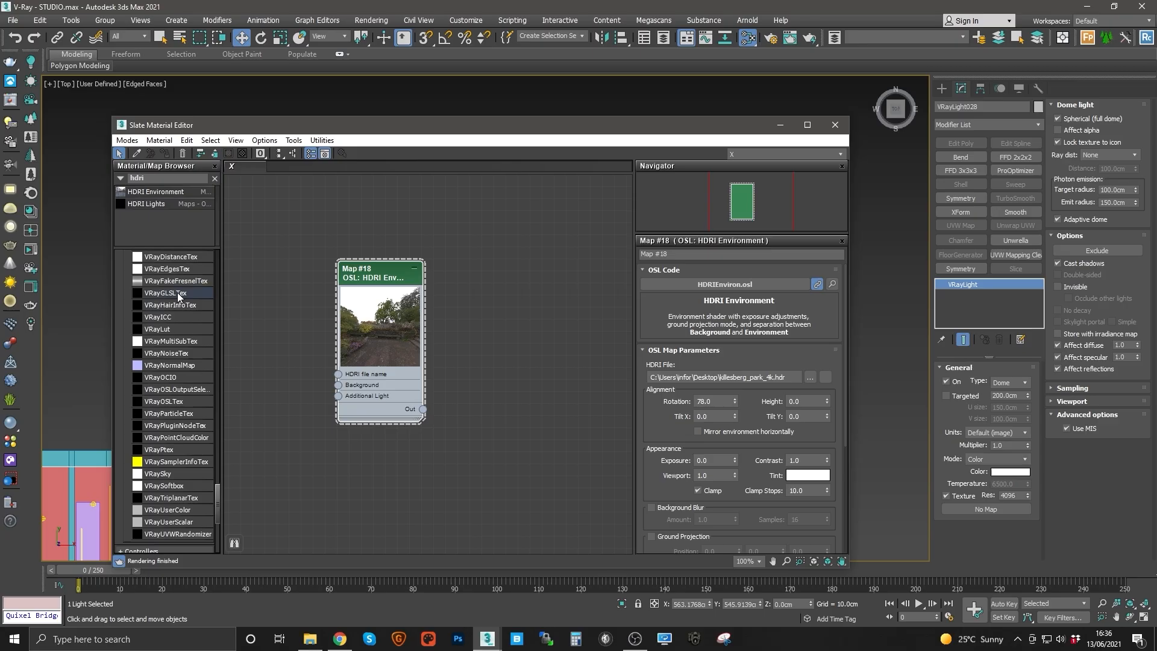
drag(218, 502, 227, 486)
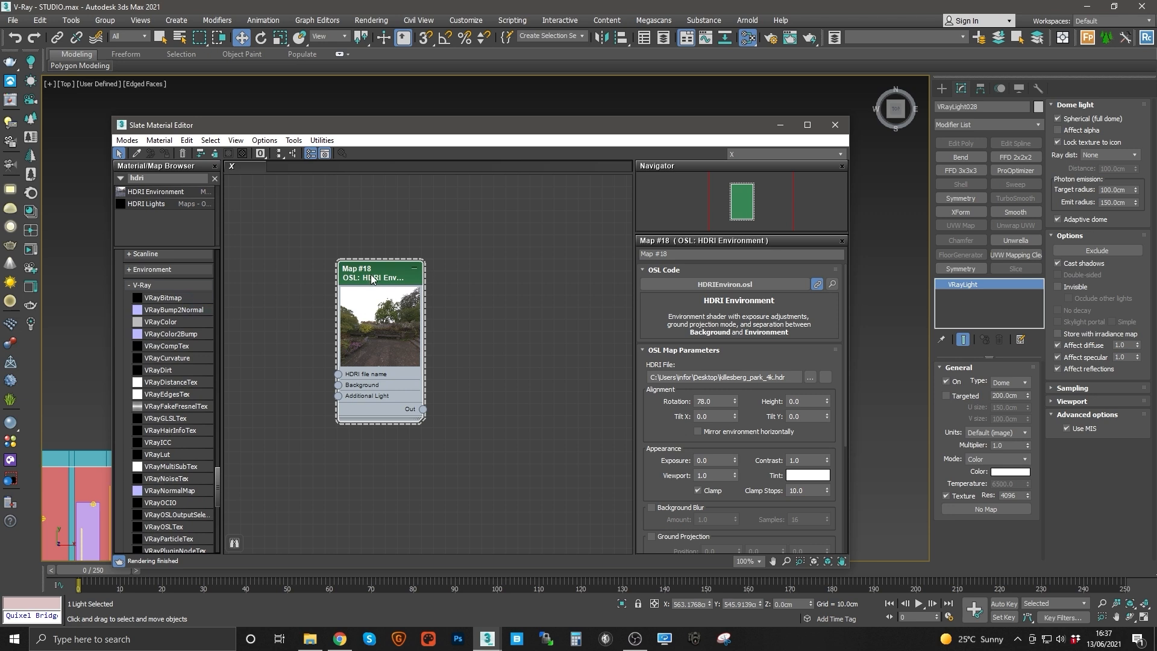
drag(488, 130, 458, 187)
double_click(720, 484)
text(0)
key(Return)
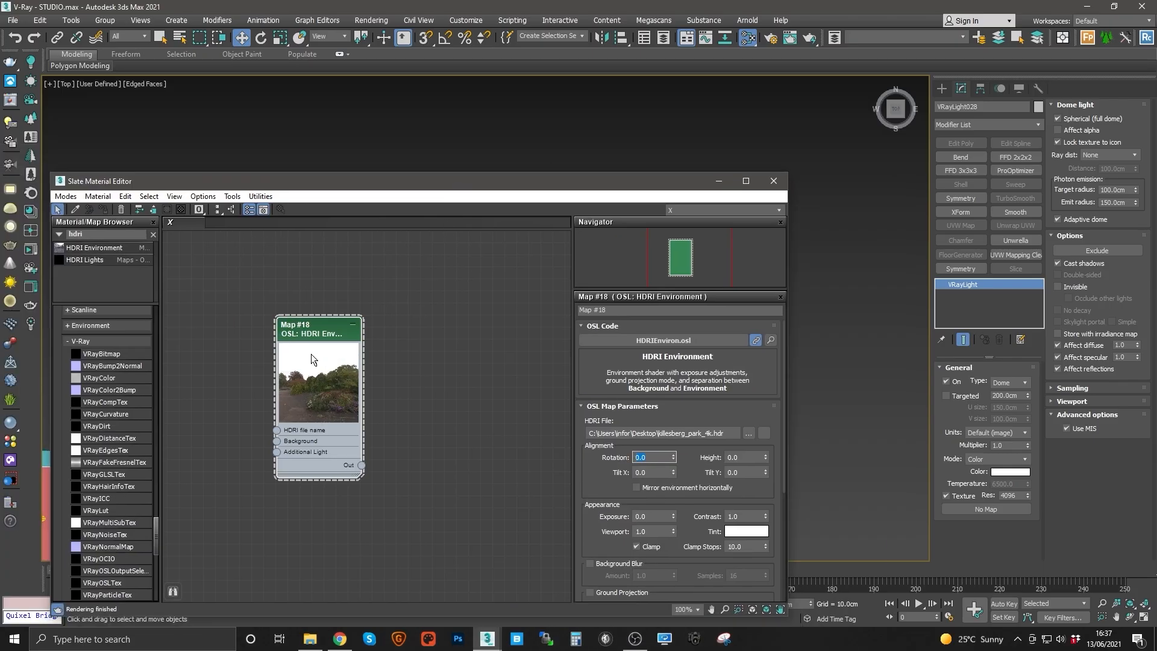
Step: Connect the HDRI Environment map's output to the dome light's texture slot and close the Slate Material Editor
drag(485, 180, 469, 156)
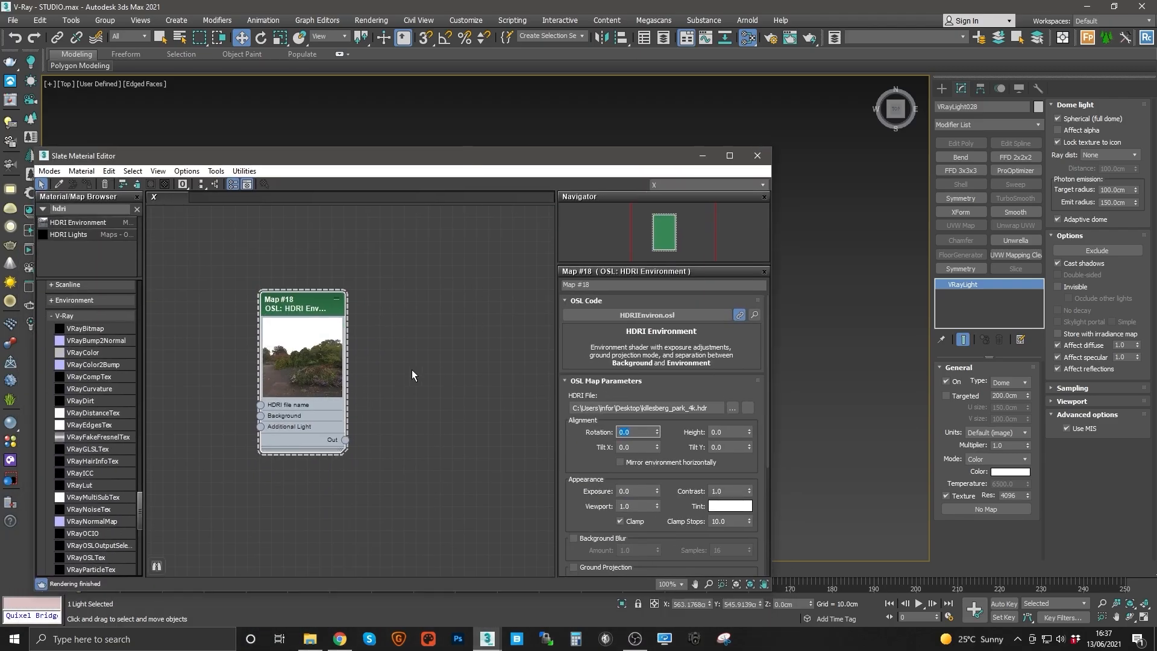
drag(344, 441, 514, 483)
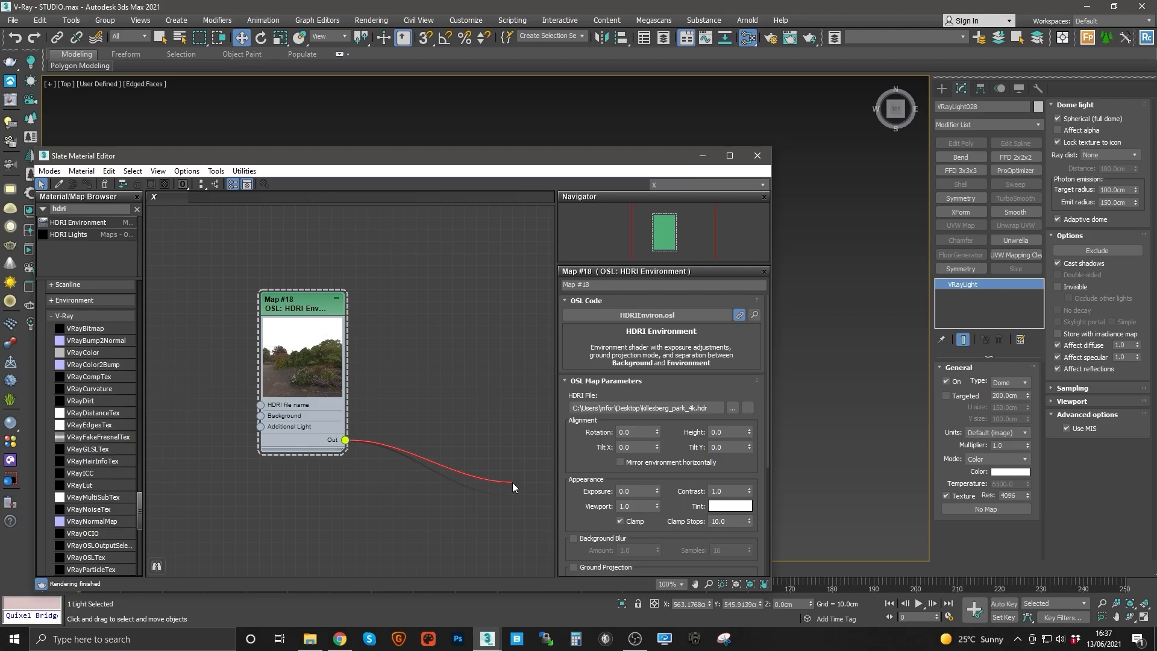
drag(512, 482, 975, 510)
click(551, 355)
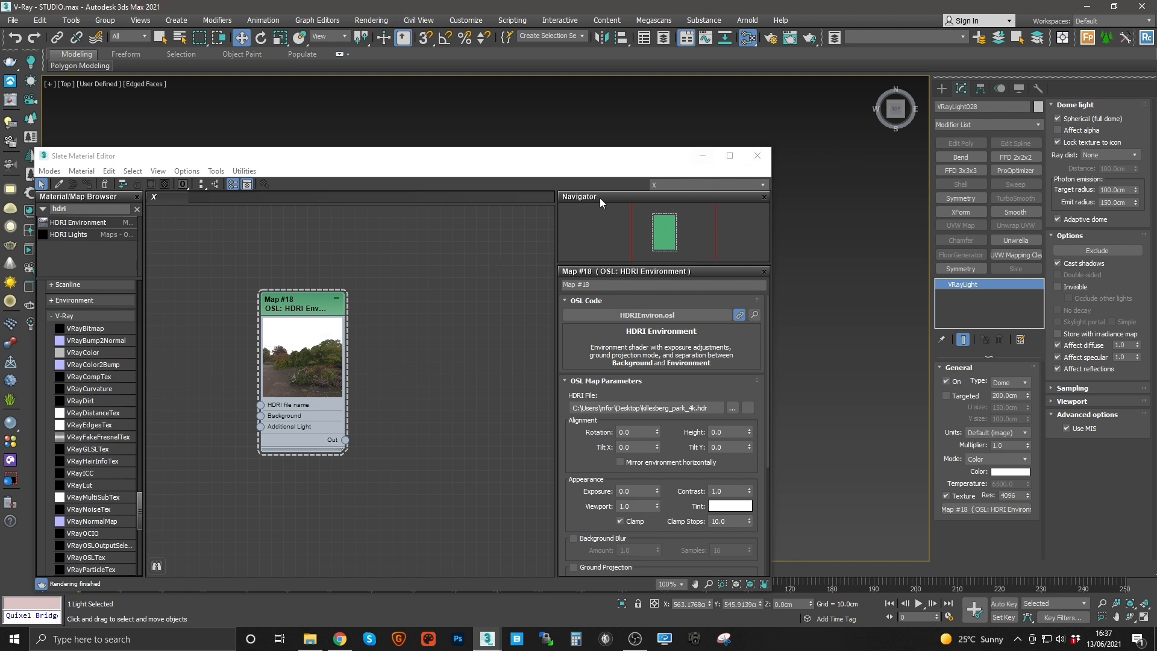
drag(623, 160, 686, 221)
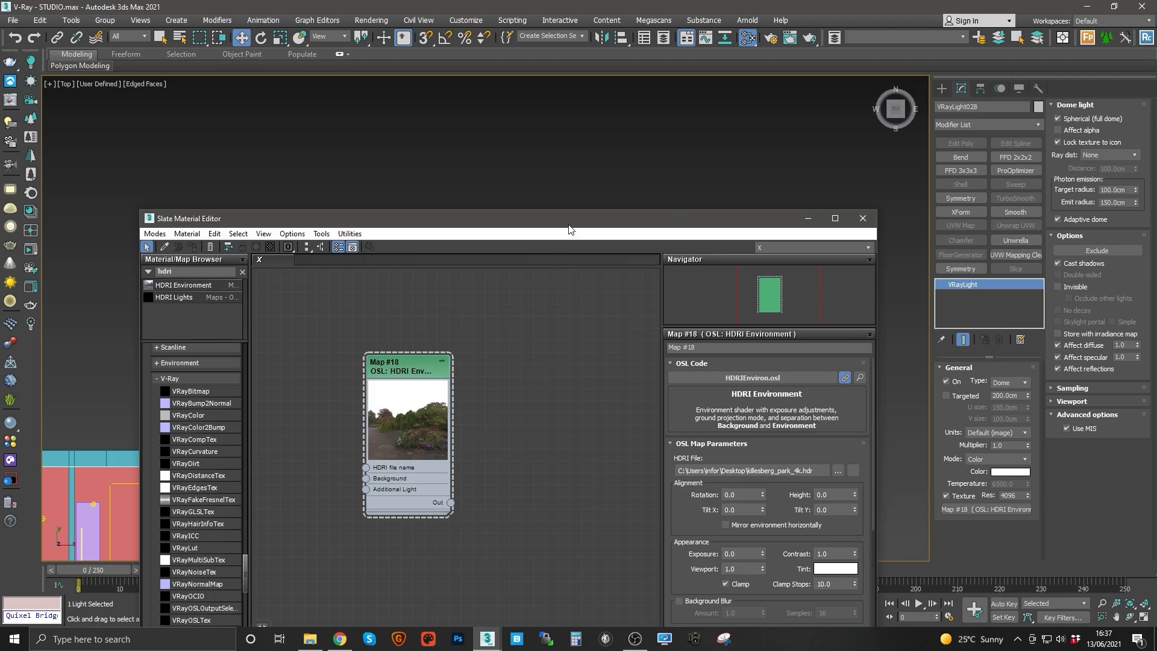
drag(570, 230, 514, 170)
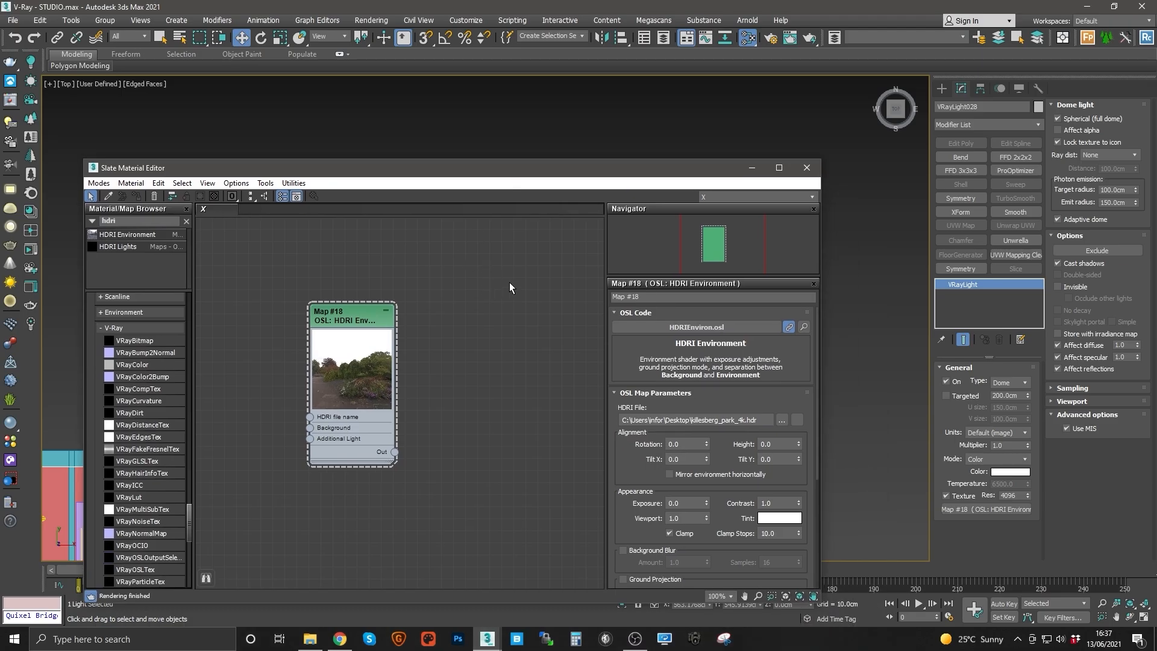
drag(351, 318, 352, 306)
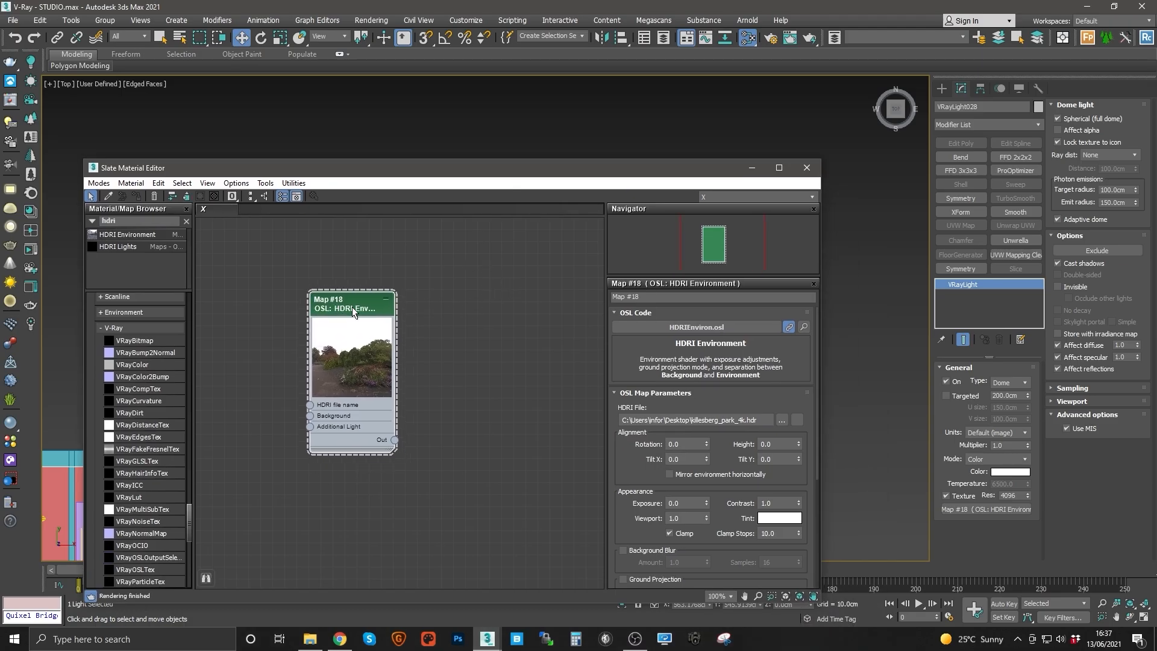
click(808, 174)
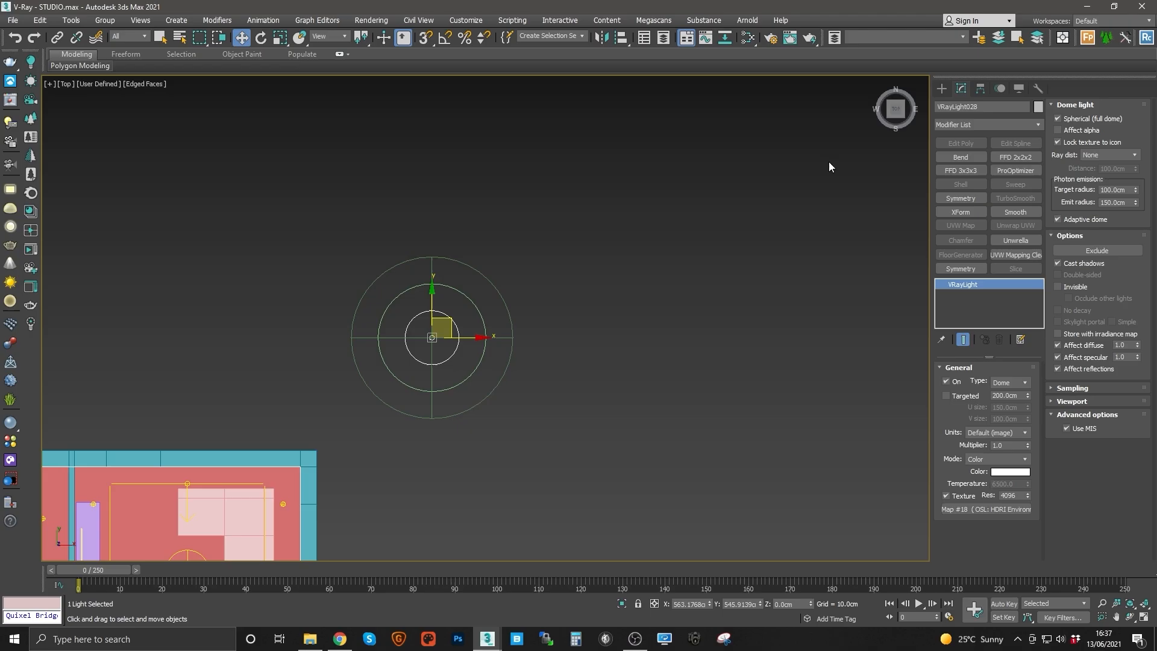
Step: Move the dome light away from the apartment in the top view
middle_drag(491, 338, 633, 321)
scroll(668, 231, down, 2)
click(670, 262)
click(627, 217)
click(705, 259)
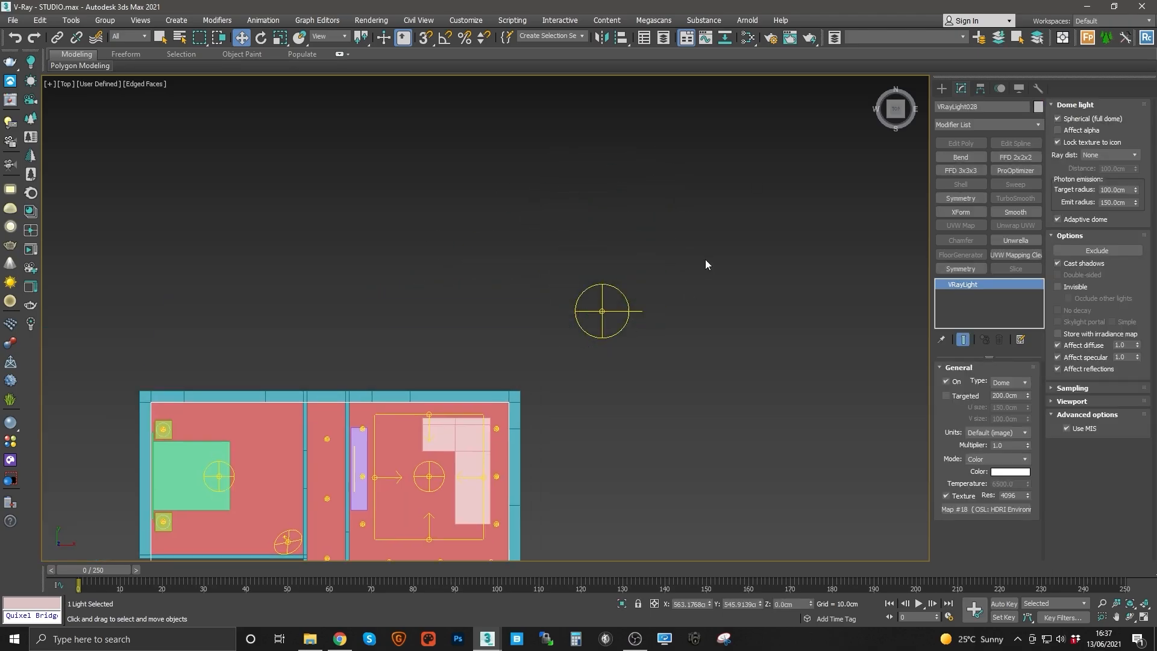
click(606, 312)
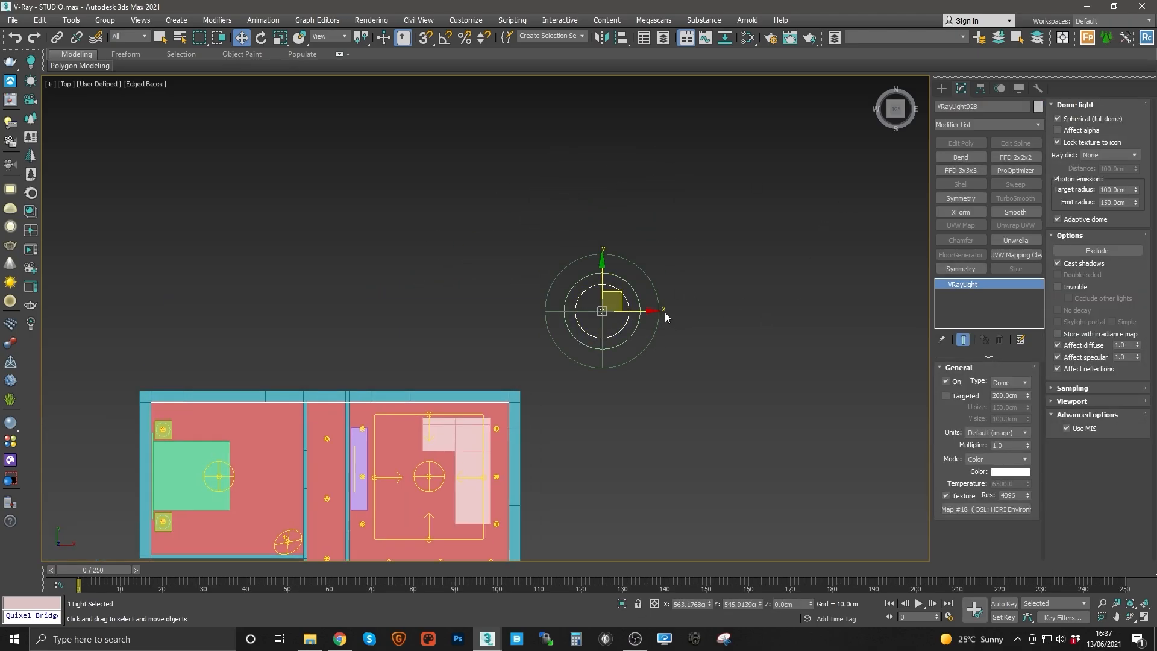
scroll(632, 296, down, 2)
middle_drag(498, 272, 580, 265)
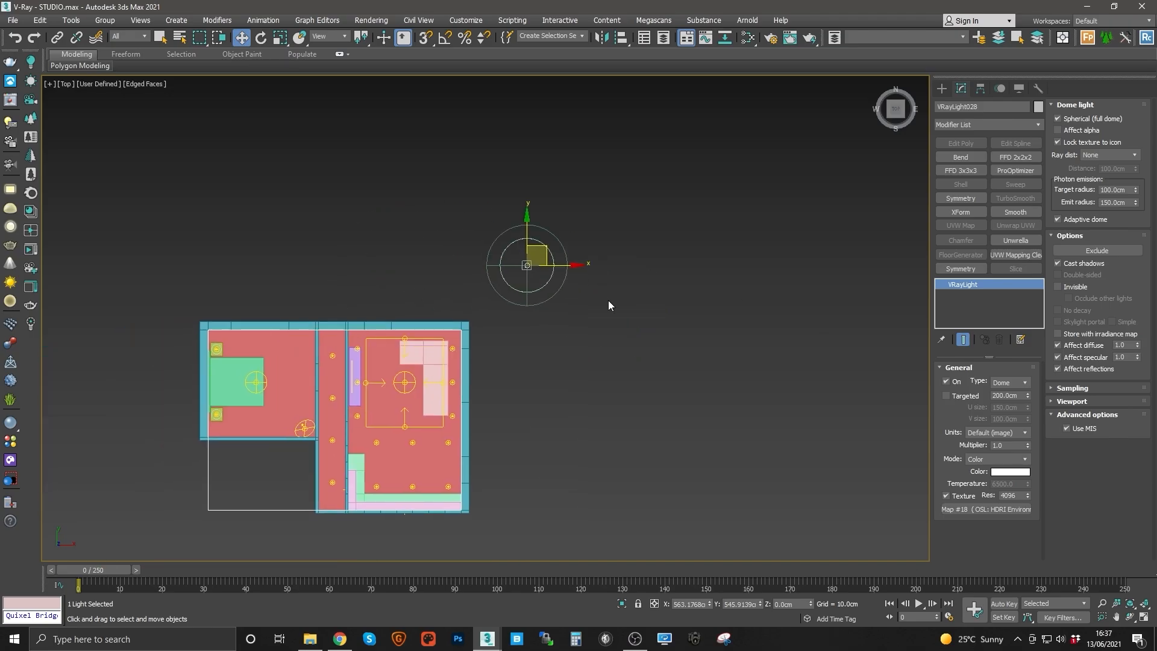
Step: Rotate the dome light in the top view and switch the viewport to perspective
key(e)
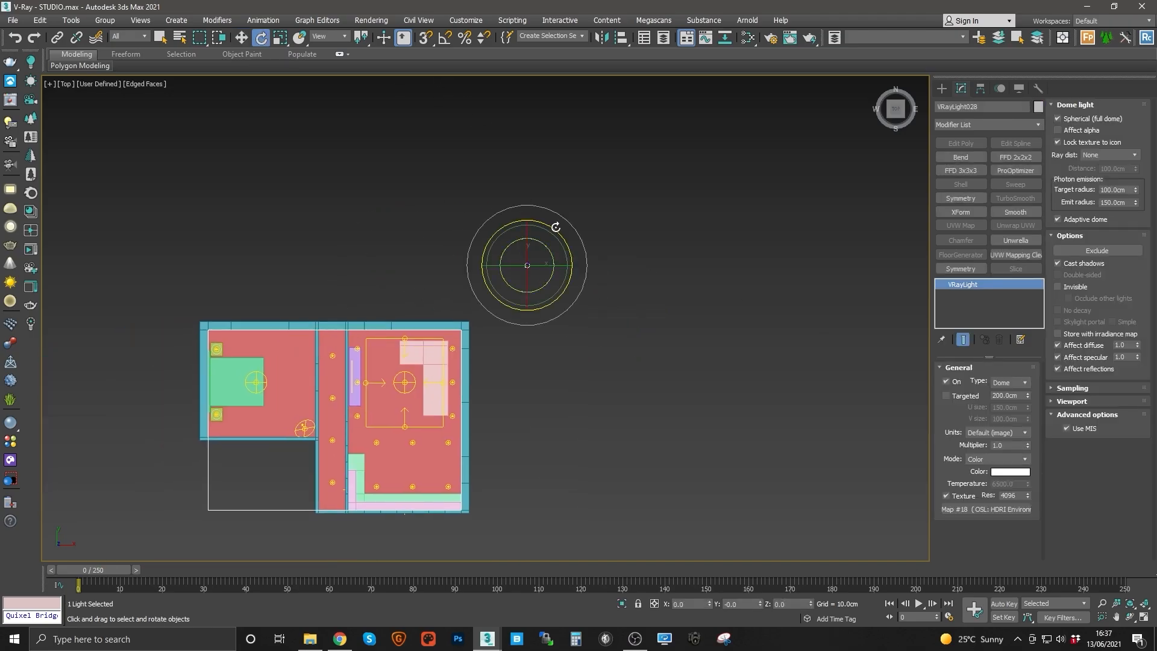
drag(557, 229, 519, 209)
alt+middle_drag(451, 349, 554, 326)
key(p)
key(z)
click(621, 357)
scroll(736, 245, down, 5)
middle_drag(620, 356, 667, 323)
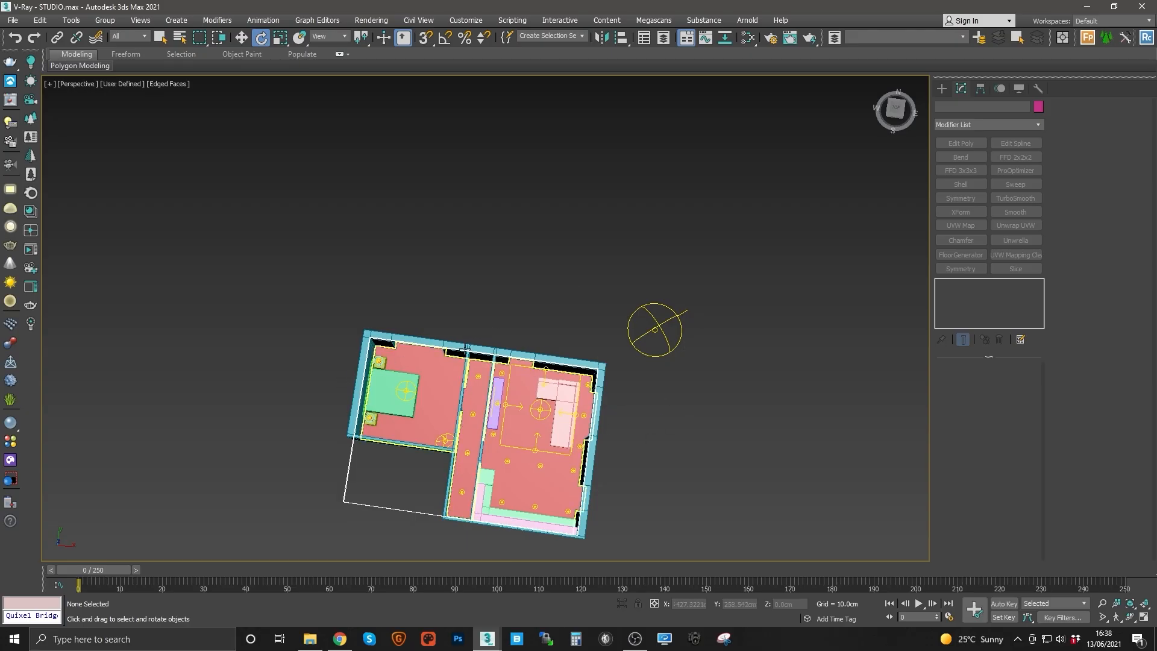
Step: Reposition the dome light in the perspective view
alt+middle_drag(339, 382, 577, 353)
scroll(525, 380, up, 3)
click(653, 248)
key(w)
drag(593, 308, 608, 217)
alt+middle_drag(608, 216, 550, 255)
middle_drag(459, 259, 491, 274)
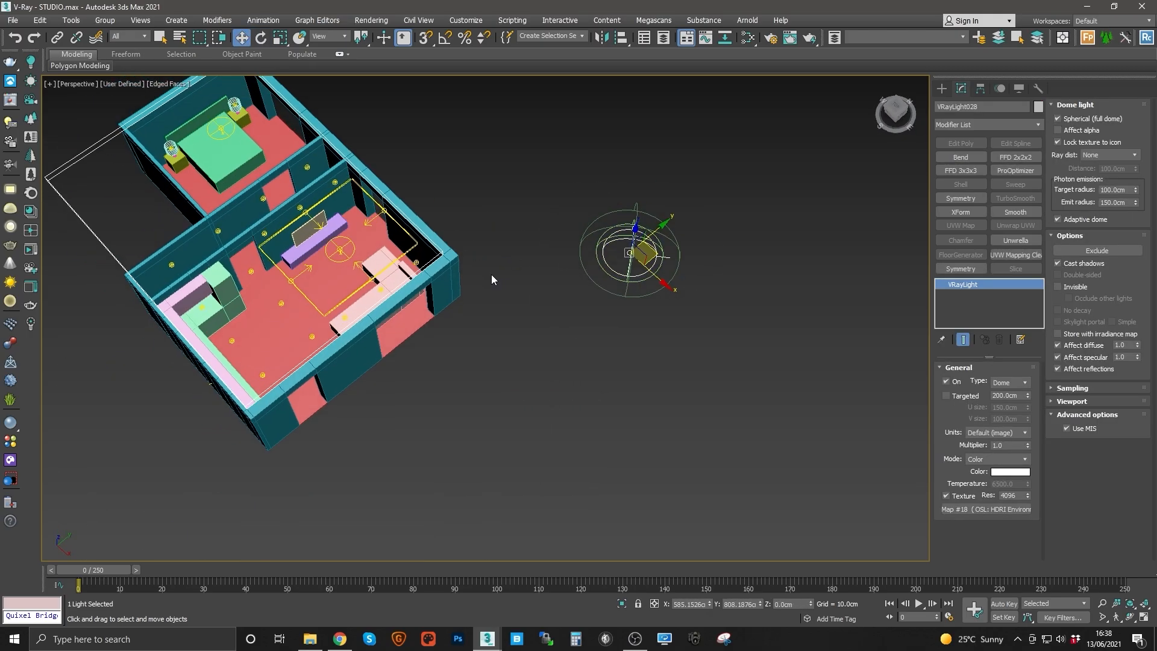
Step: Examine the apartment interior around the living room in the perspective view
key(z)
scroll(572, 301, down, 5)
alt+middle_drag(572, 301, 468, 292)
scroll(539, 342, up, 5)
alt+middle_drag(539, 342, 507, 322)
scroll(526, 332, down, 4)
scroll(458, 330, up, 4)
scroll(457, 329, down, 4)
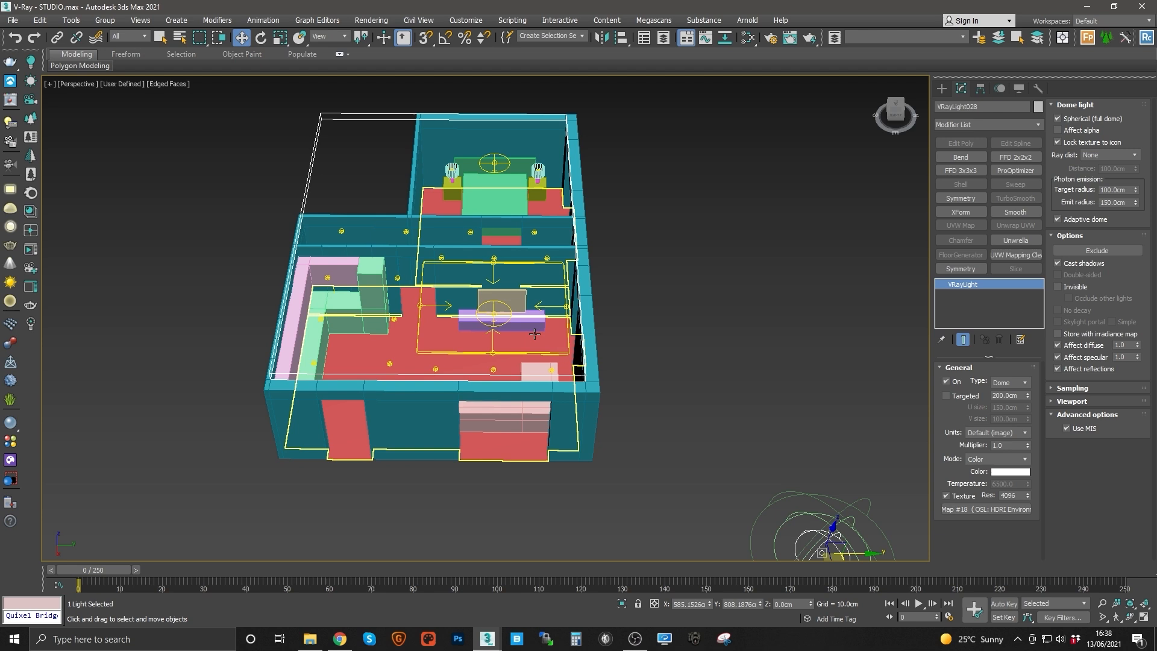
middle_drag(472, 345, 482, 331)
scroll(507, 367, up, 2)
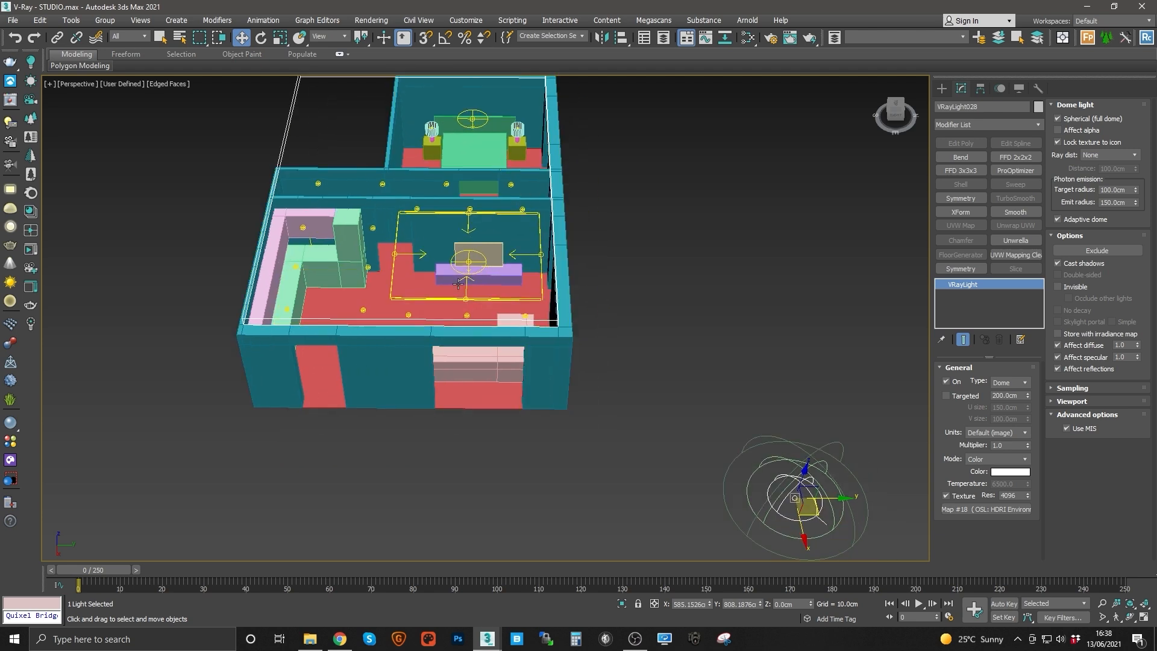
scroll(470, 325, up, 3)
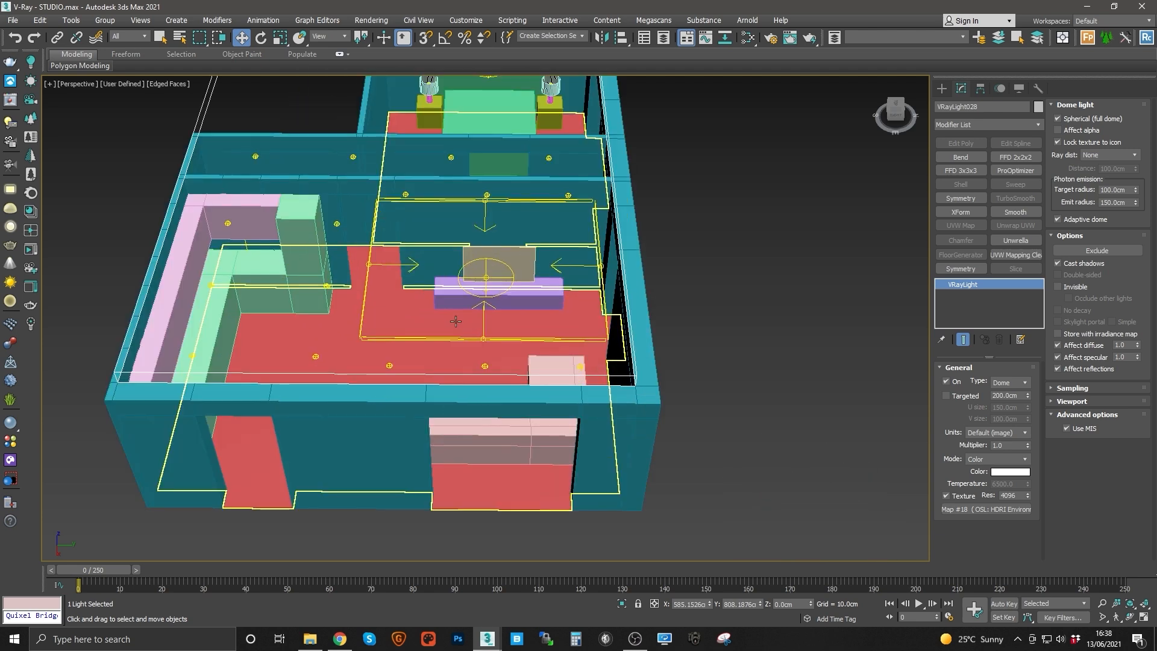
middle_drag(420, 344, 458, 269)
scroll(457, 270, down, 4)
scroll(469, 325, up, 4)
mouse_move(475, 312)
middle_down()
mouse_move(469, 279)
mouse_move(457, 314)
middle_up()
middle_drag(368, 252, 382, 261)
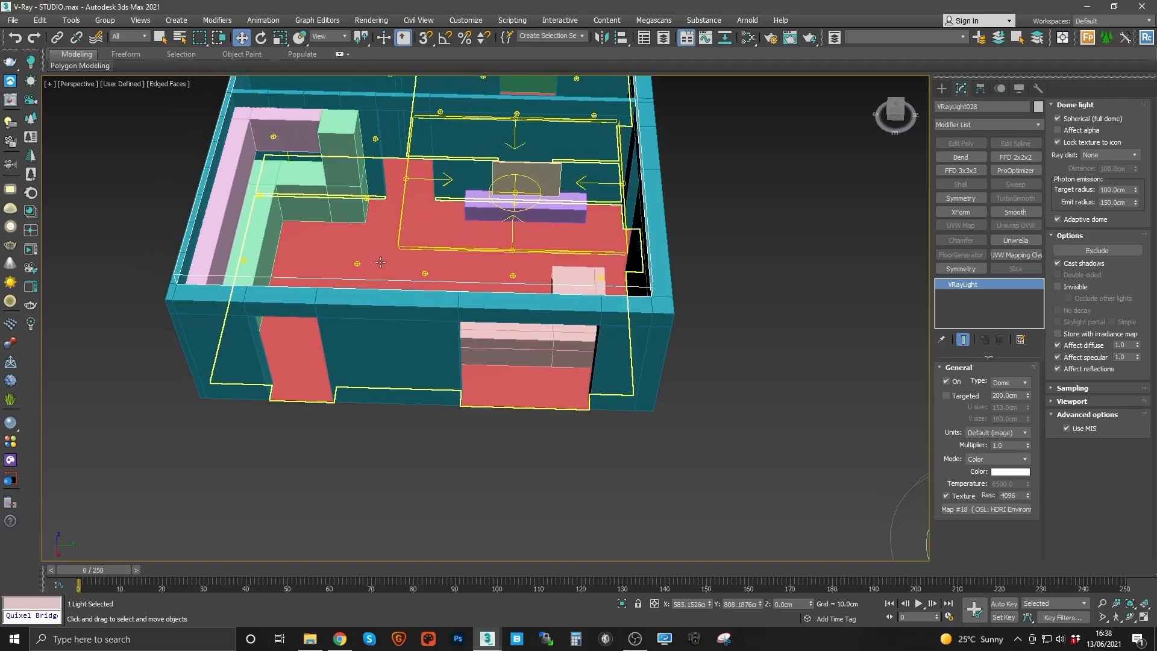
Step: Draw a VRay plane light about 210 × 238 cm covering the front-right window of the living room
click(32, 210)
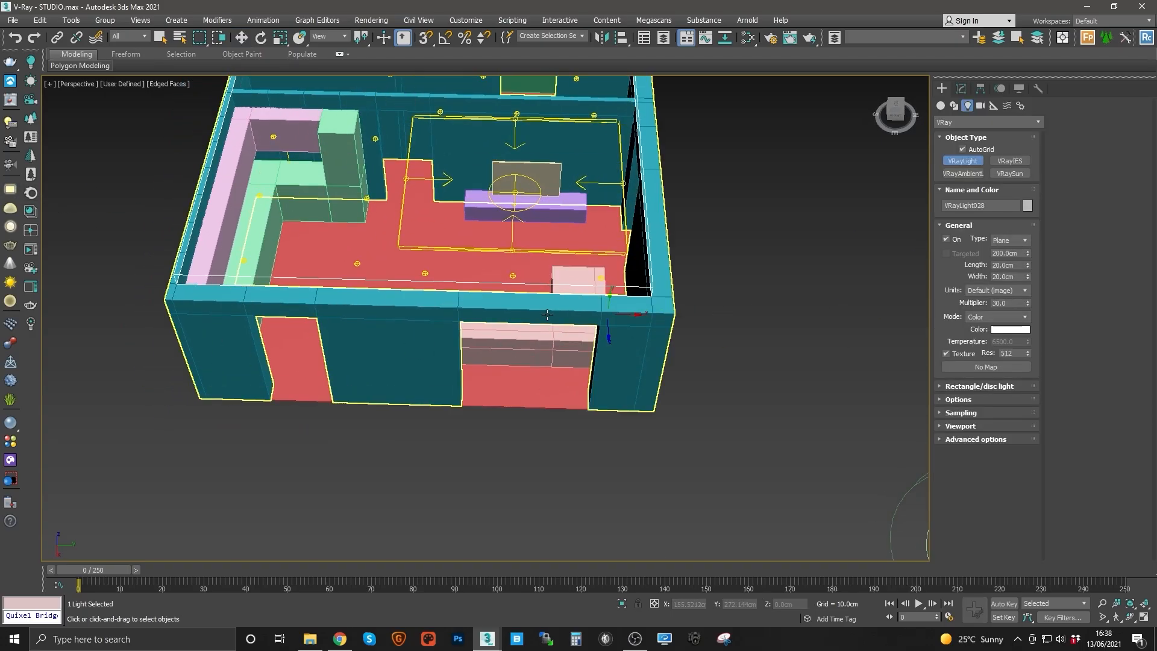
alt+middle_drag(547, 345, 546, 326)
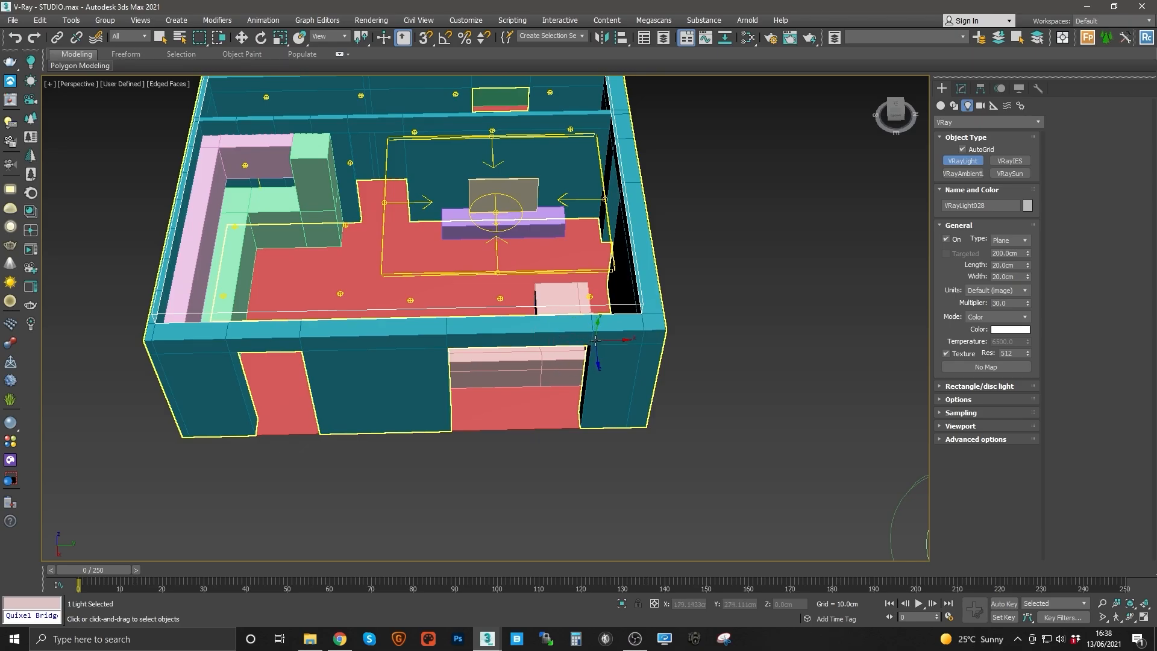
drag(595, 341, 459, 440)
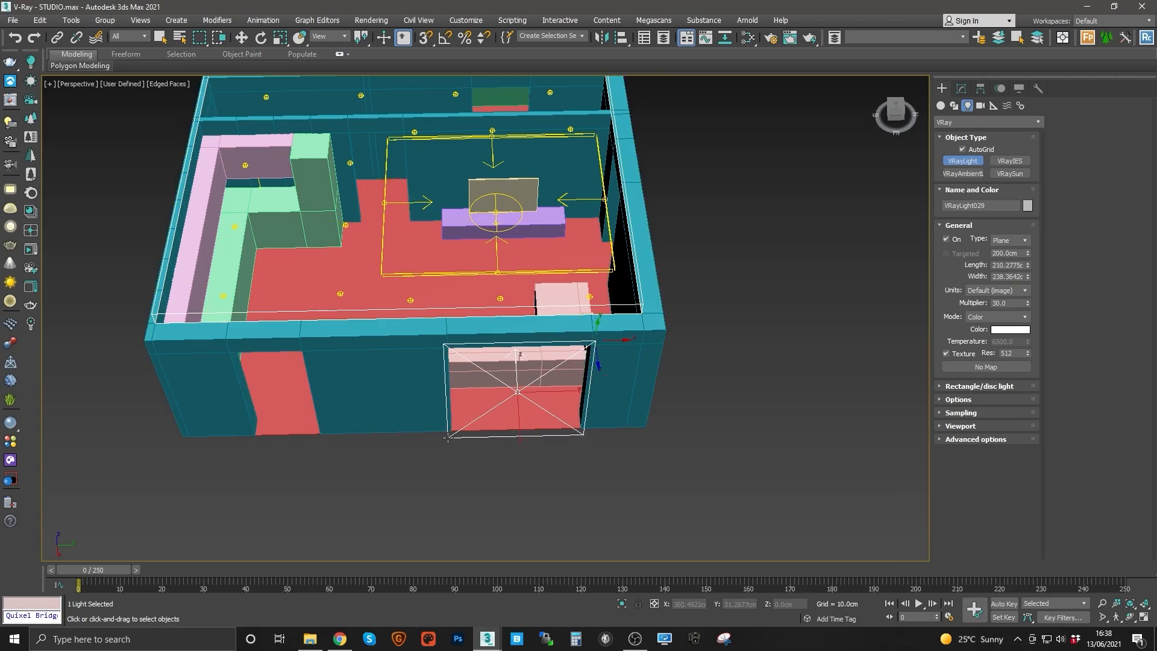
Step: Clone the window plane light as an instance onto the neighbouring front window to its left
key(w)
alt+middle_drag(530, 399, 563, 396)
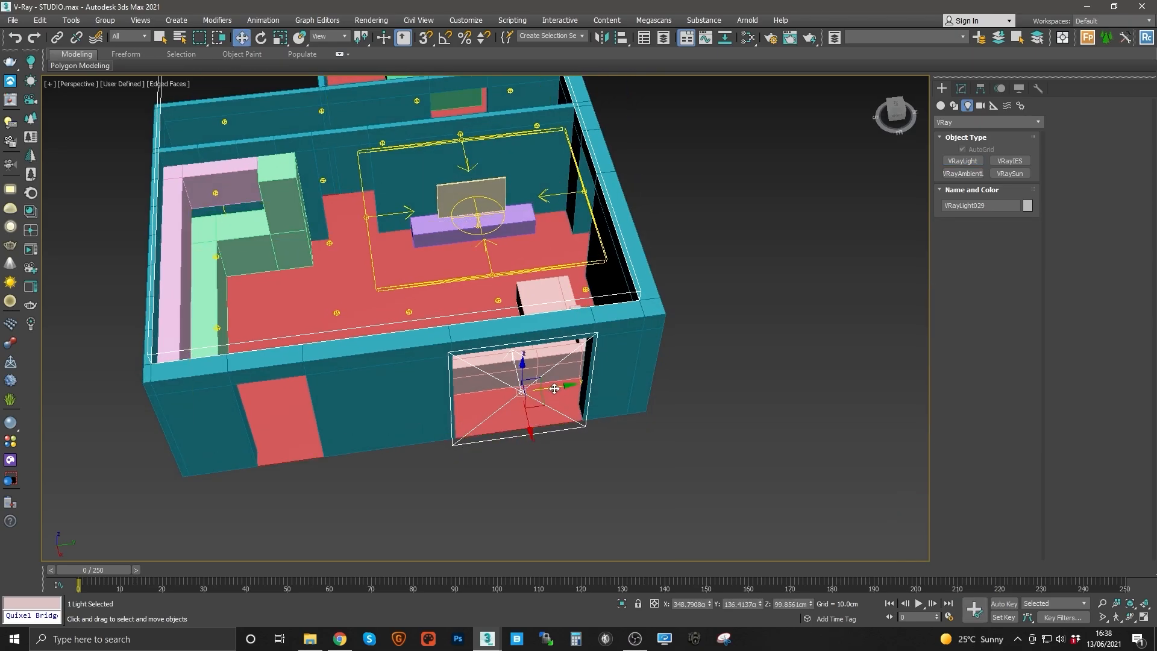
shift+drag(551, 391, 306, 425)
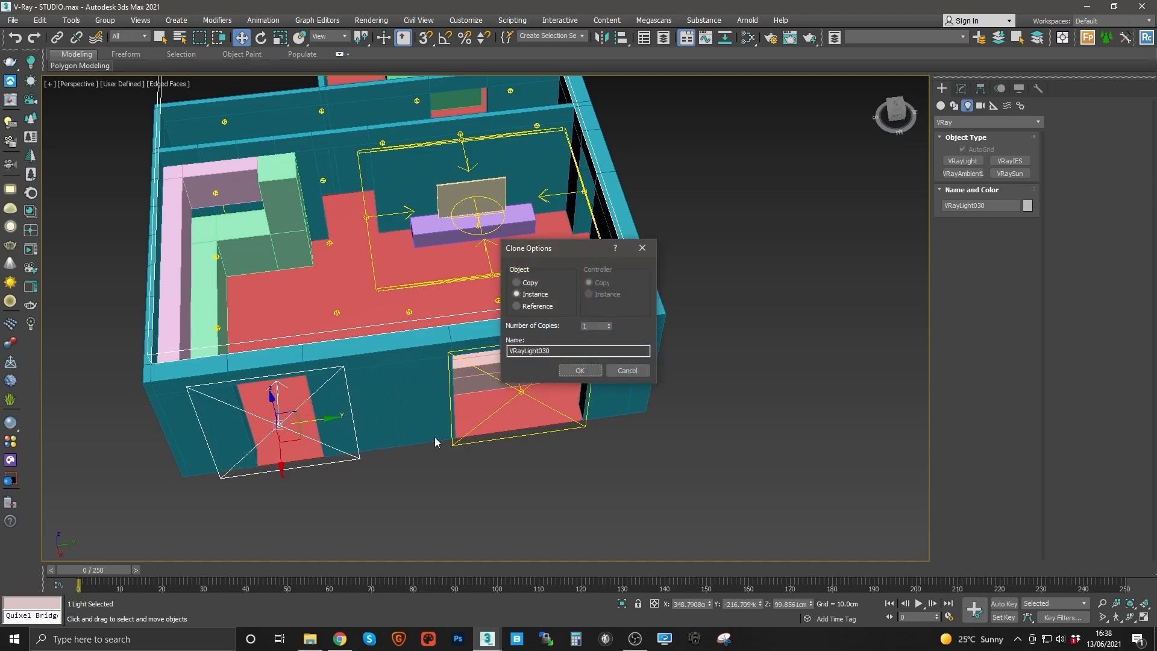
click(579, 370)
click(962, 88)
Step: Try moving the right window light outward through the wall in wireframe display, and undo the move
alt+middle_drag(542, 386, 578, 393)
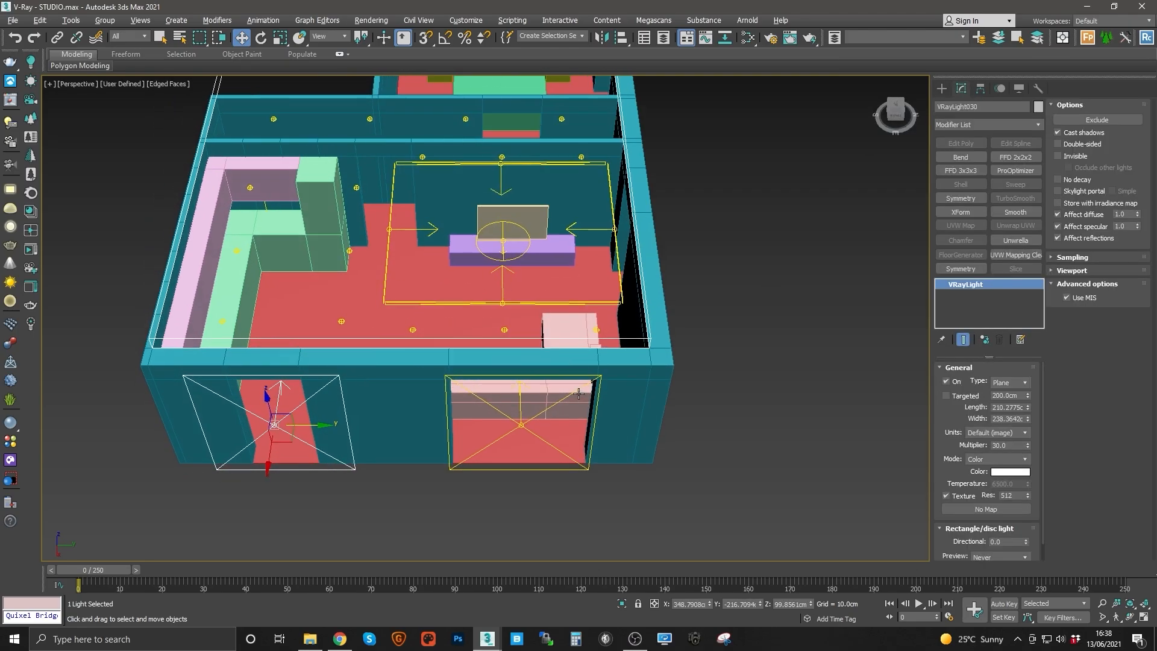
middle_drag(500, 415, 519, 405)
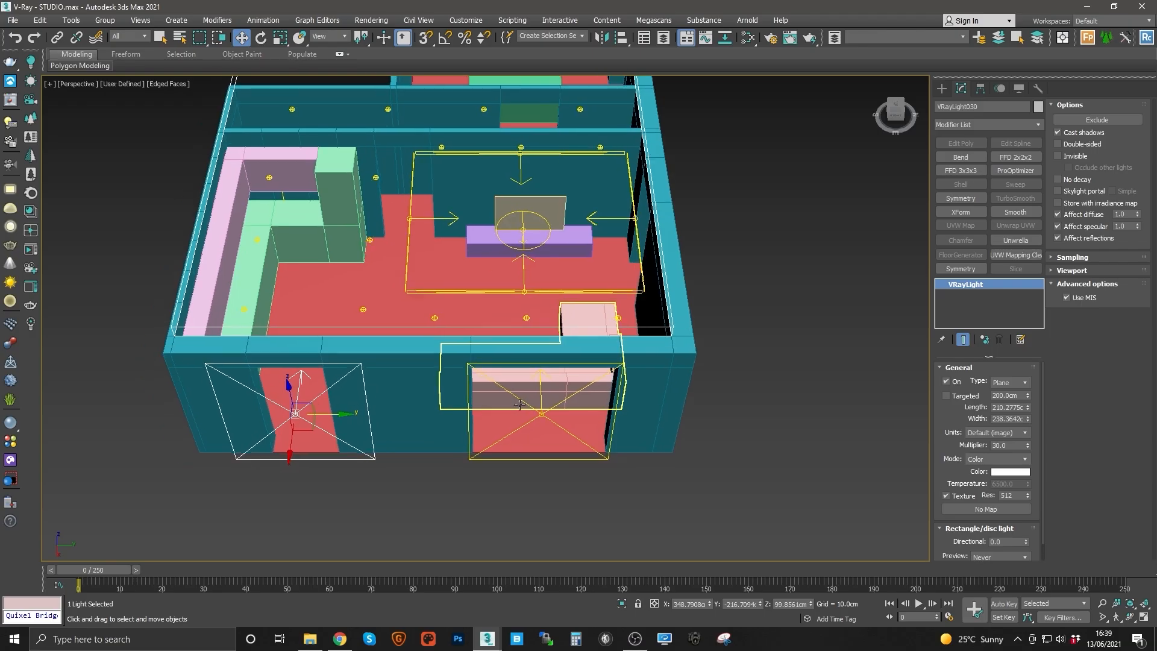
middle_drag(794, 373, 680, 346)
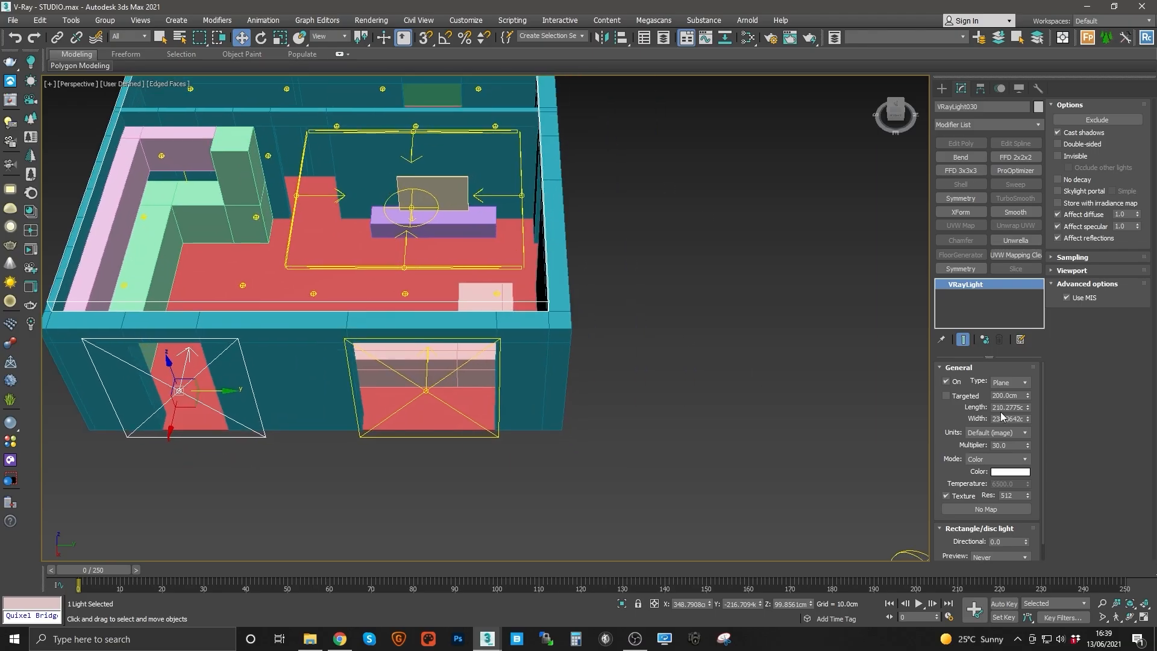
alt+middle_drag(356, 361, 463, 369)
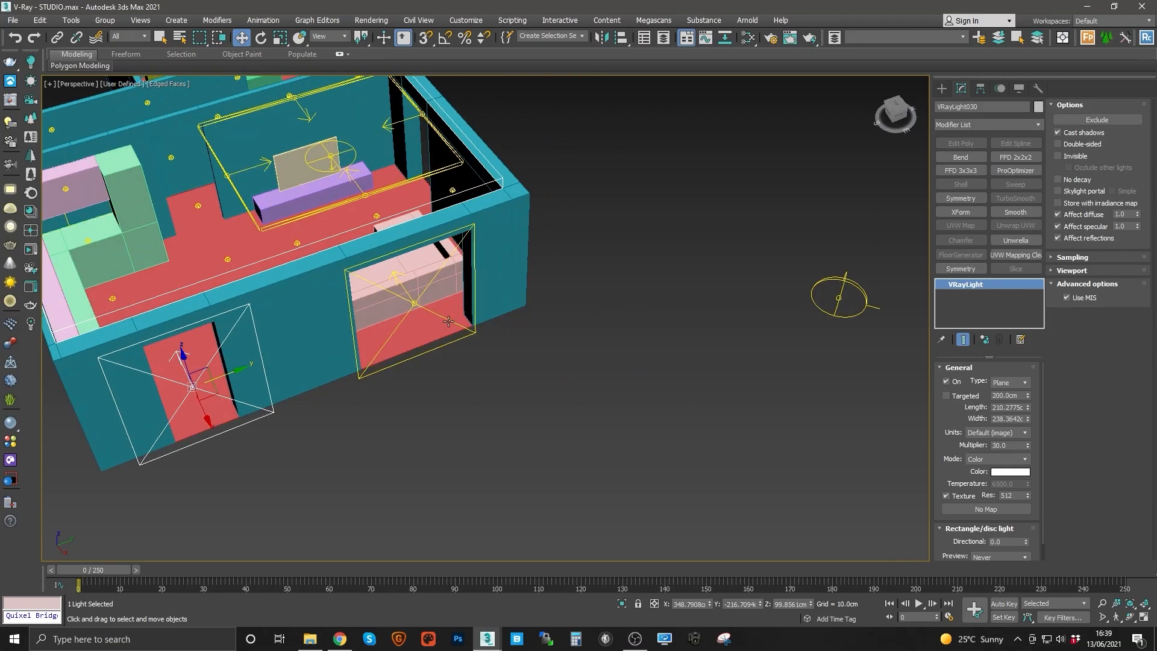
key(F3)
drag(433, 328, 485, 389)
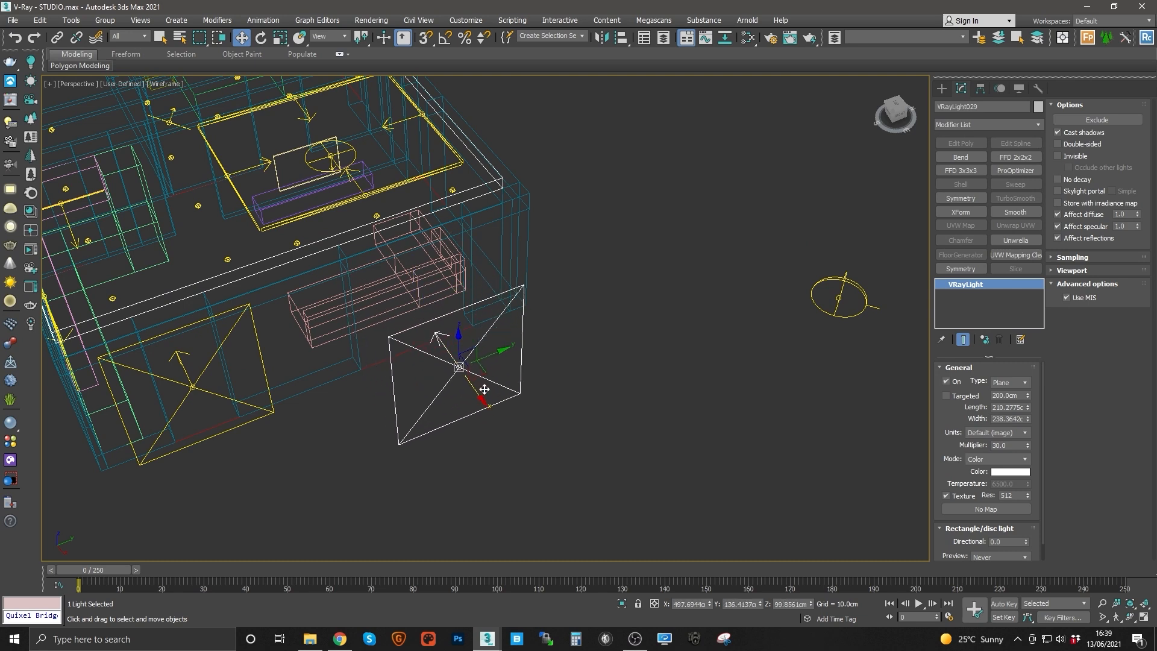
key(ctrl+z)
key(F3)
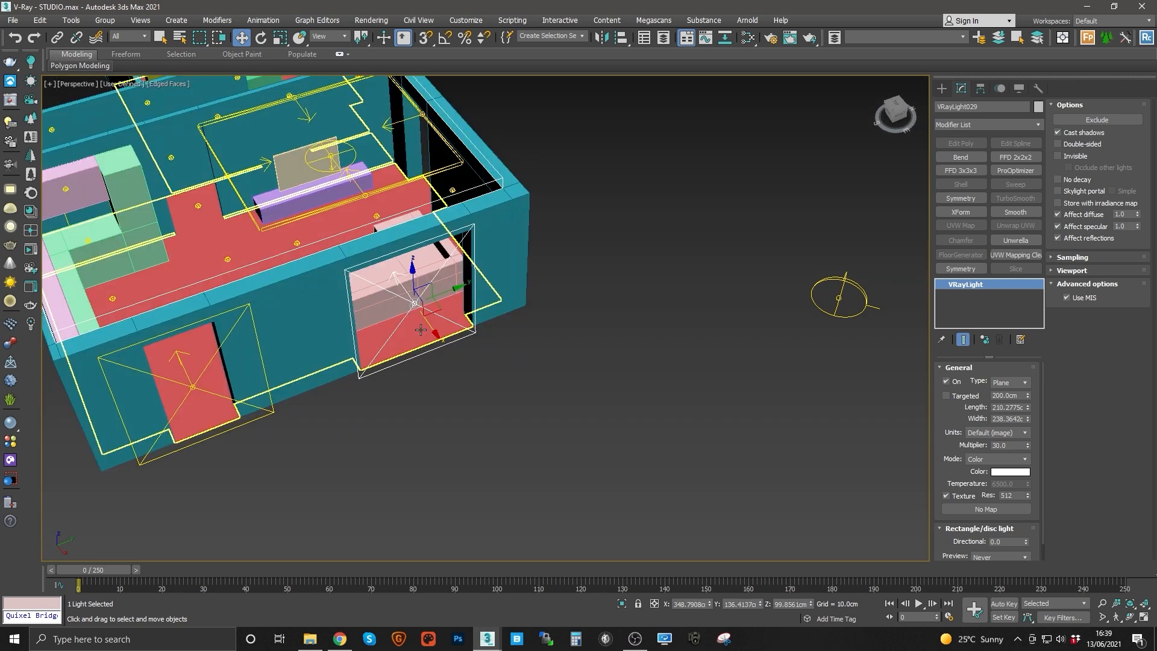
Step: Inspect the two front window plane lights from outside and inside the apartment
middle_drag(421, 331, 558, 373)
alt+middle_drag(628, 363, 414, 341)
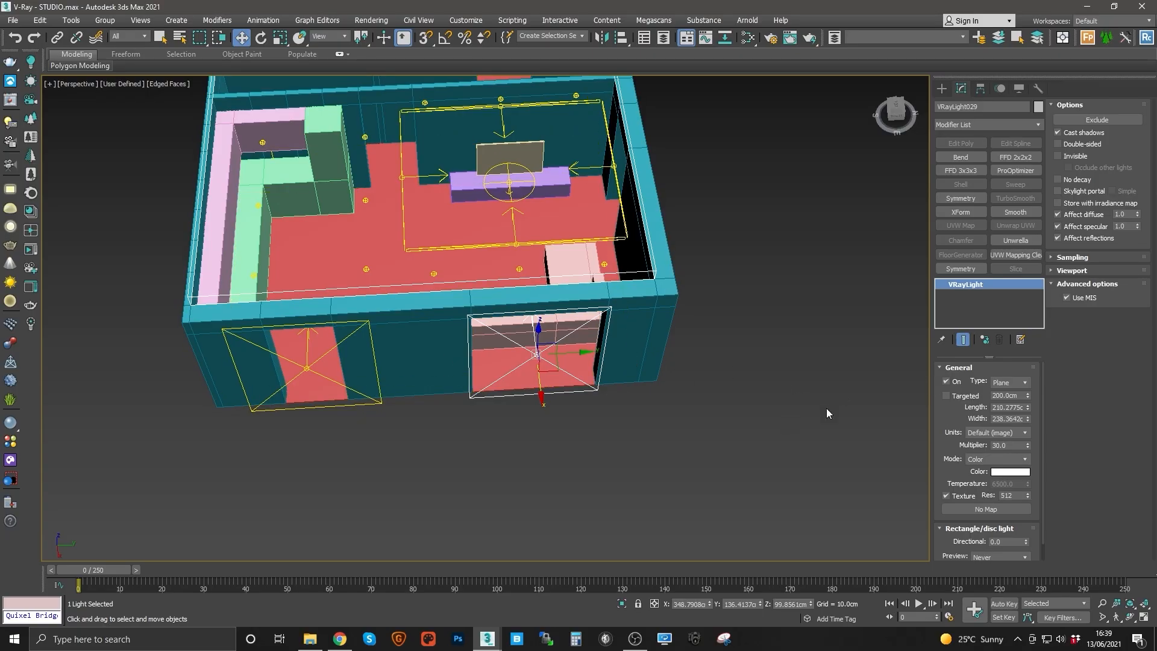
scroll(530, 361, up, 4)
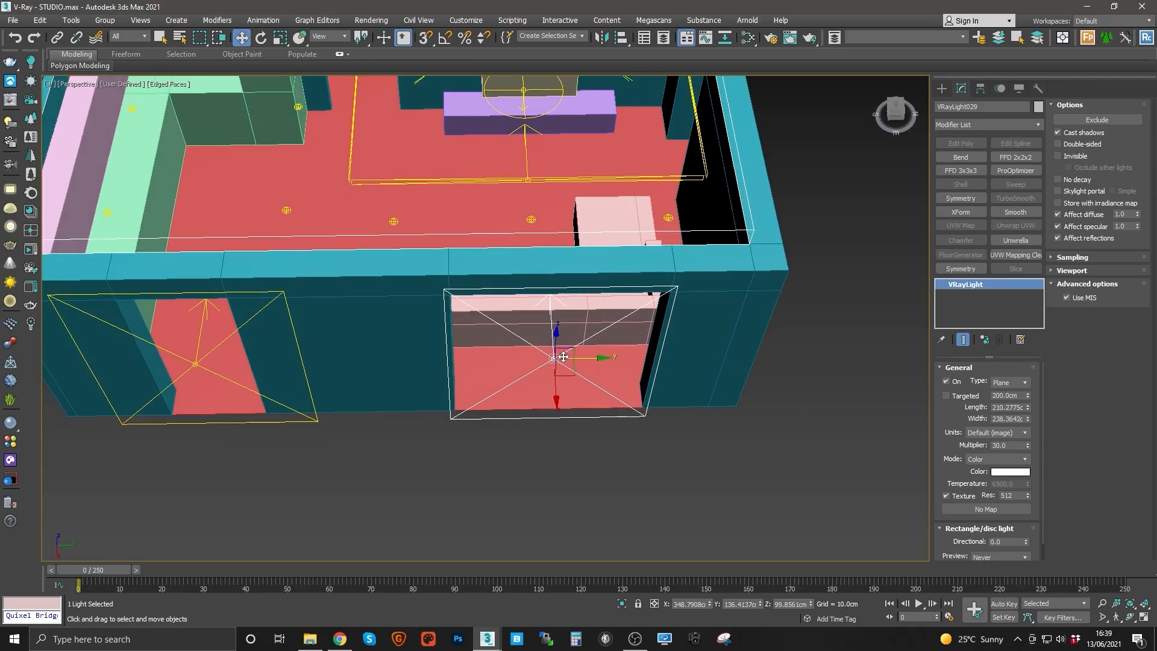
middle_drag(562, 357, 608, 357)
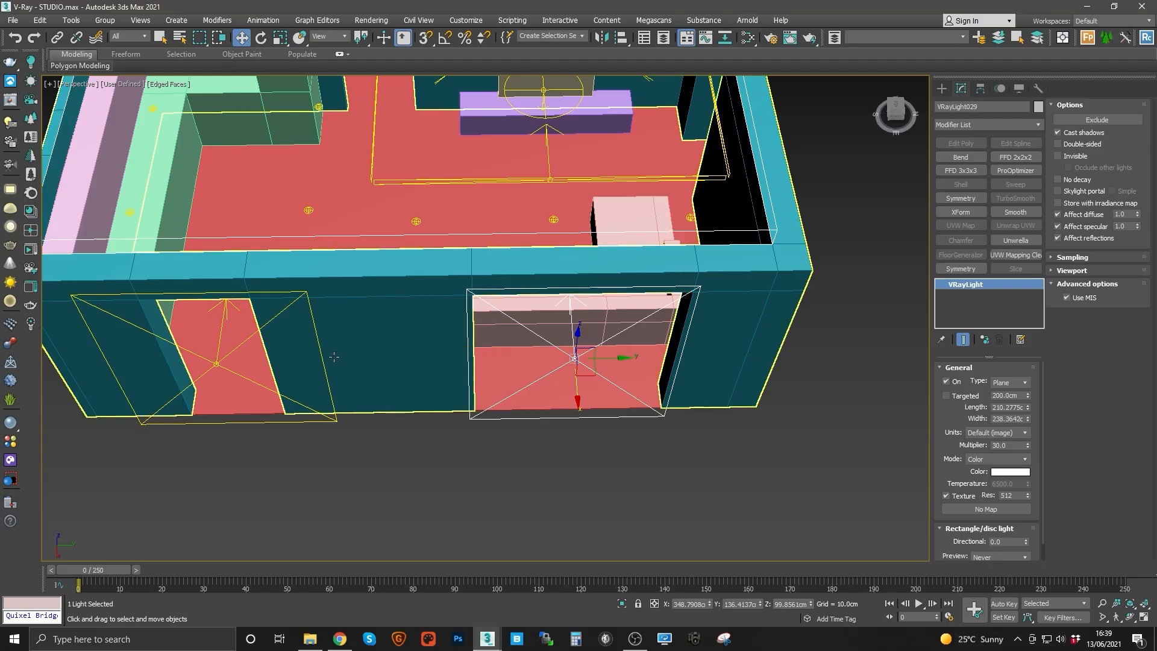
middle_drag(334, 357, 560, 357)
alt+middle_drag(445, 231, 446, 310)
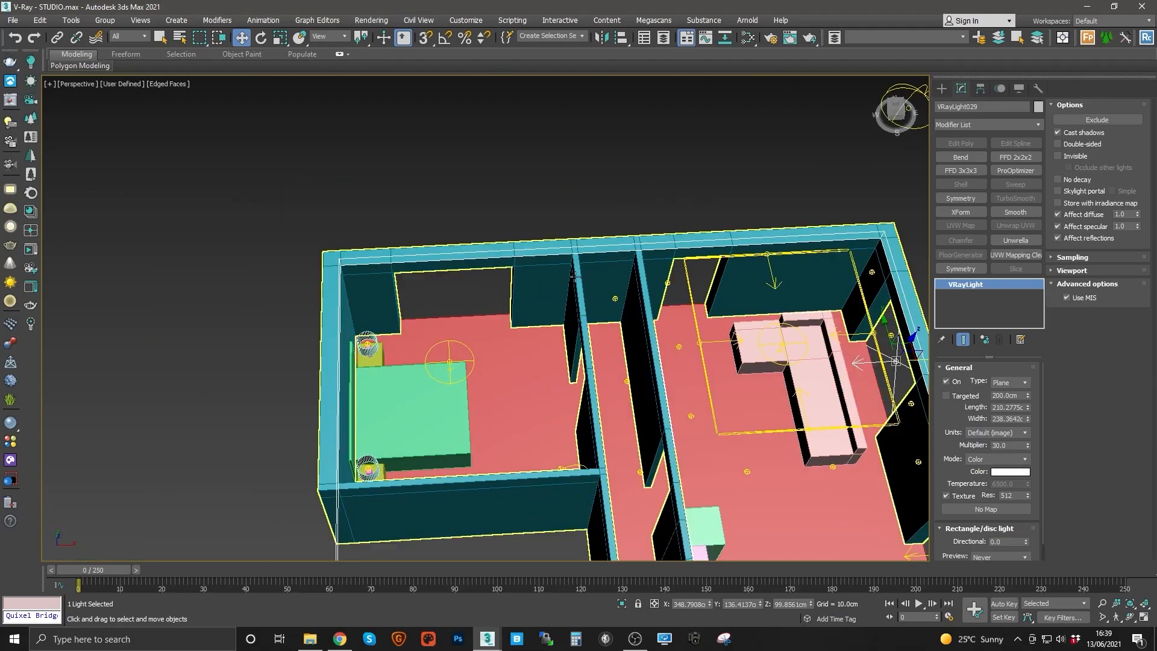
middle_drag(717, 306, 443, 272)
scroll(489, 293, up, 5)
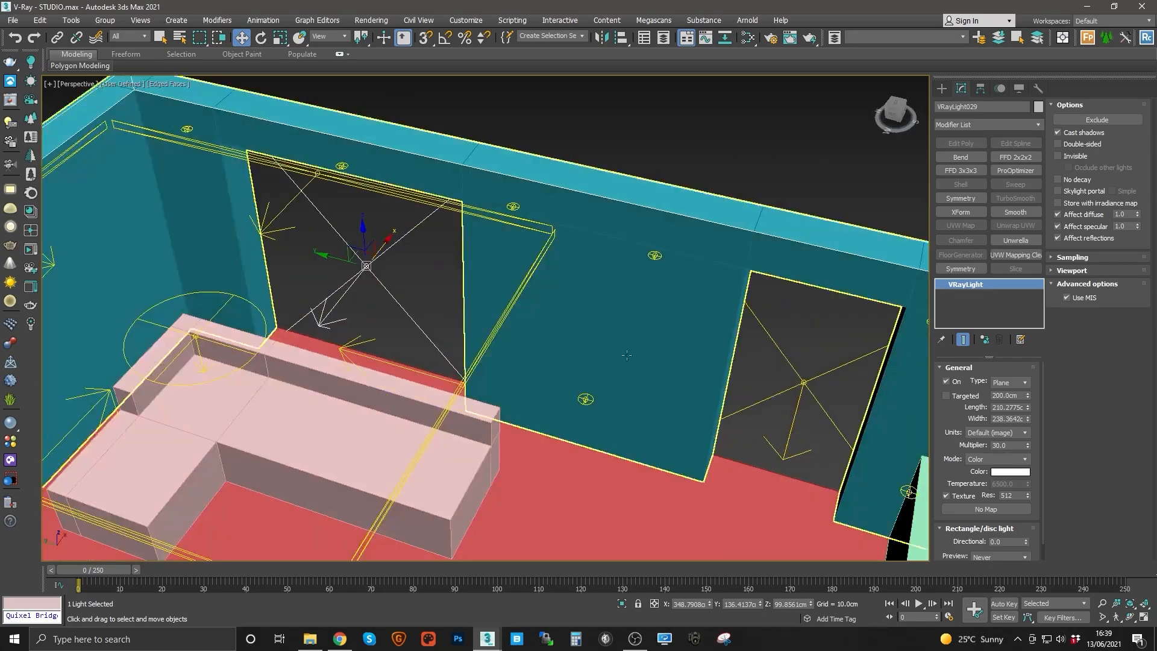
middle_drag(794, 393, 299, 316)
ctrl+click(630, 335)
scroll(542, 322, down, 3)
Step: Copy a window plane light onto a side-wall window and set its units to Luminance (lm/m²/sr)
click(488, 427)
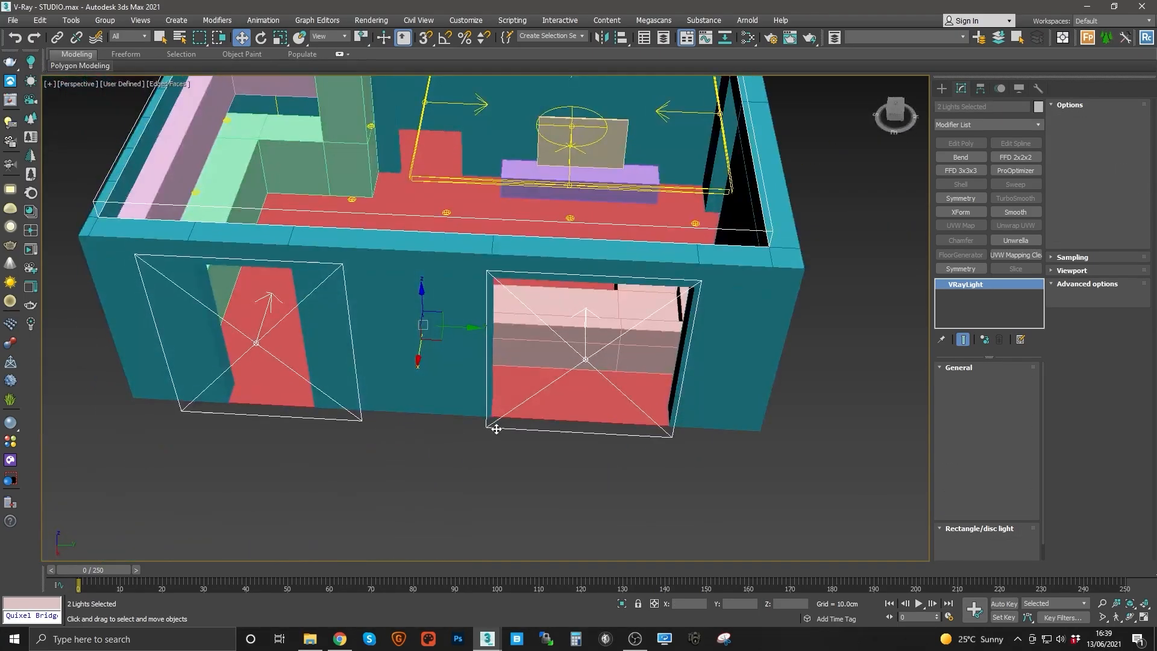
key(e)
middle_drag(490, 424, 347, 381)
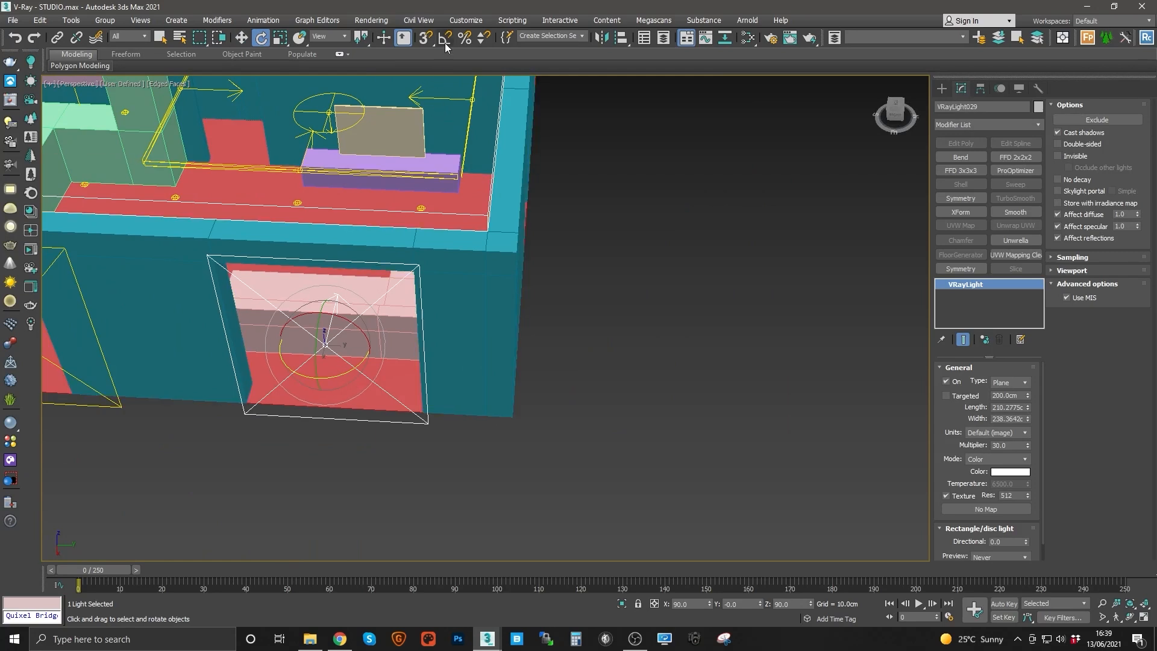
shift+drag(340, 377, 544, 334)
click(578, 371)
alt+middle_drag(566, 371, 313, 375)
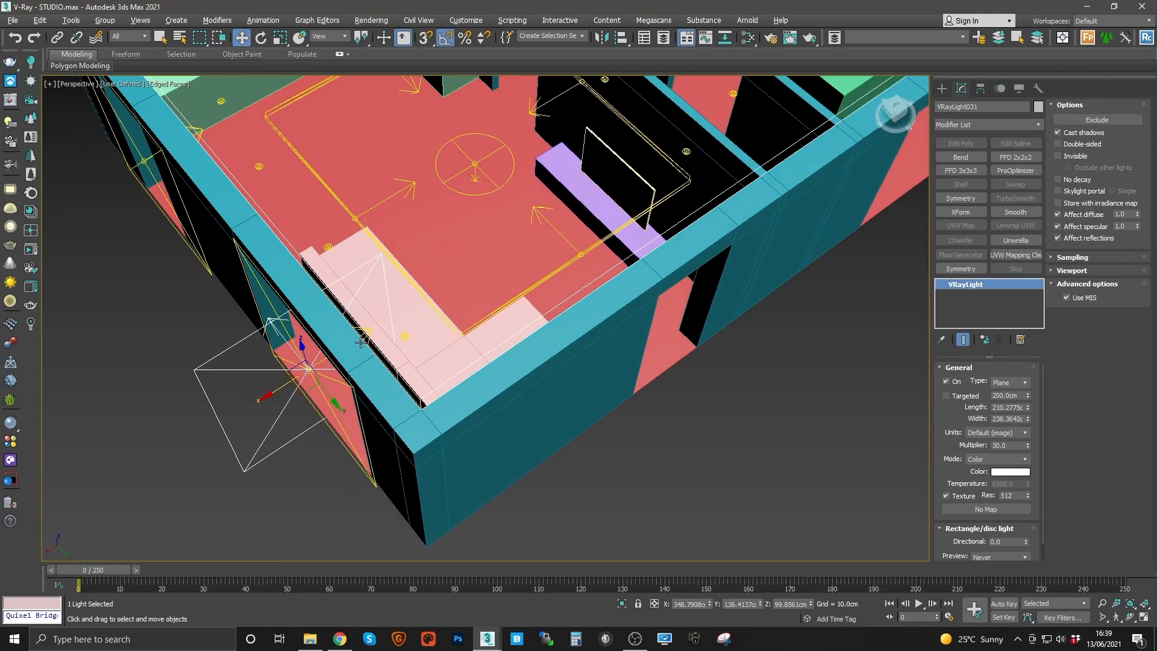
key(w)
drag(302, 392, 700, 396)
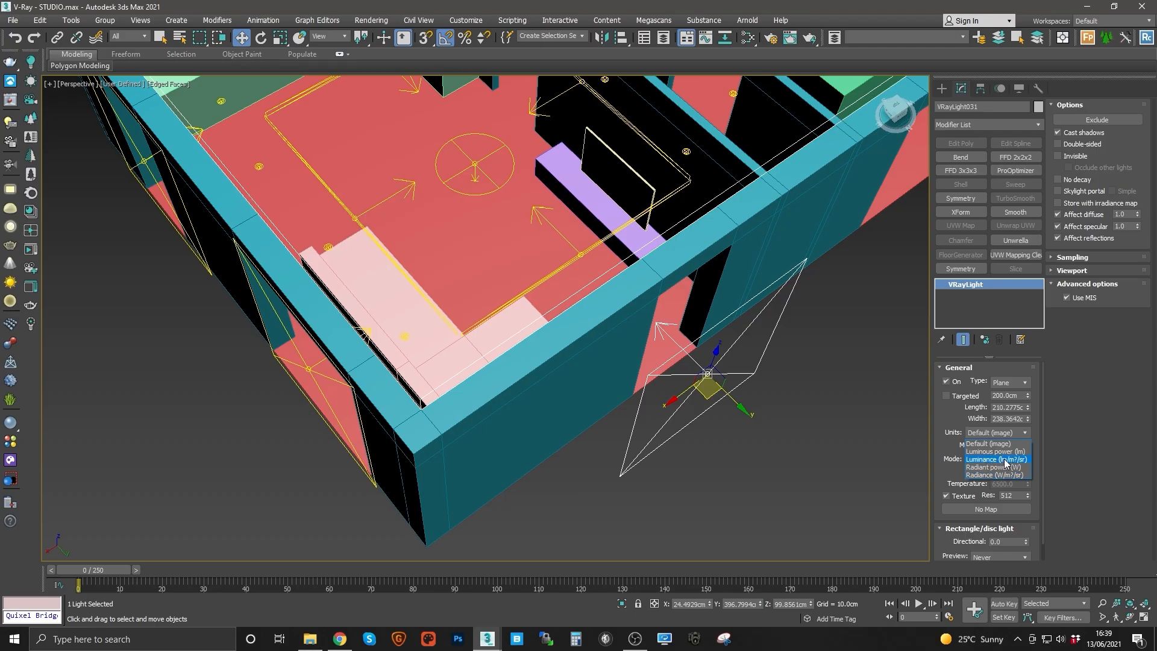
click(1005, 463)
Step: Position the side-wall light over its window and scale it to about 56% width to fit
middle_drag(596, 341, 444, 360)
alt+middle_drag(444, 360, 554, 391)
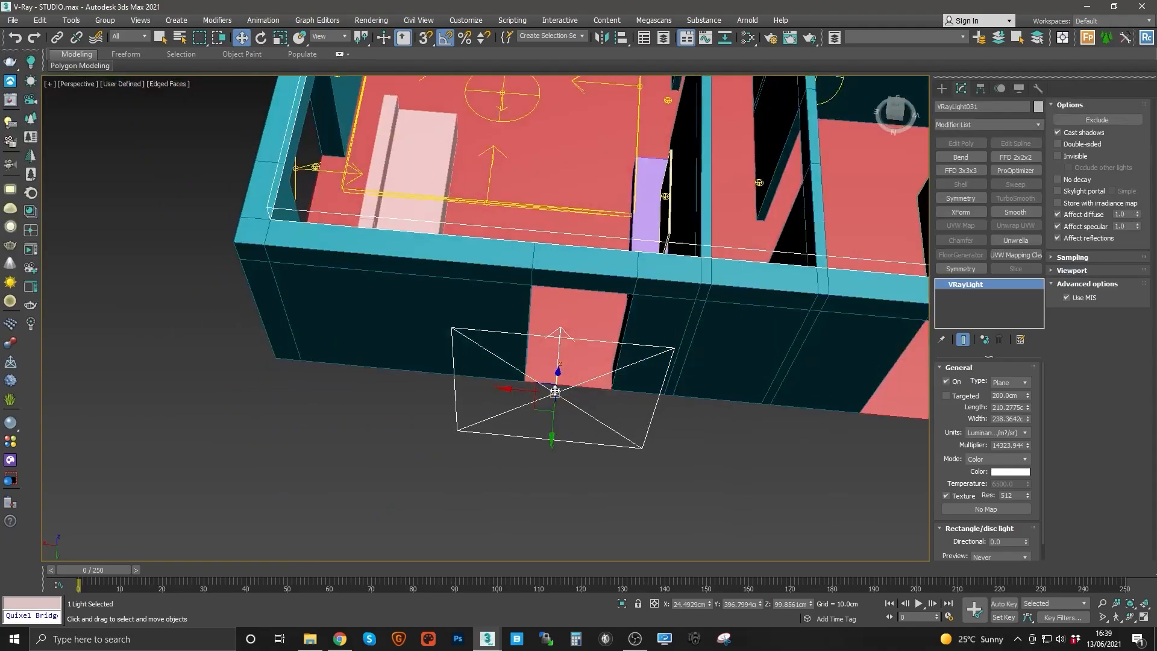
drag(539, 410, 555, 397)
key(r)
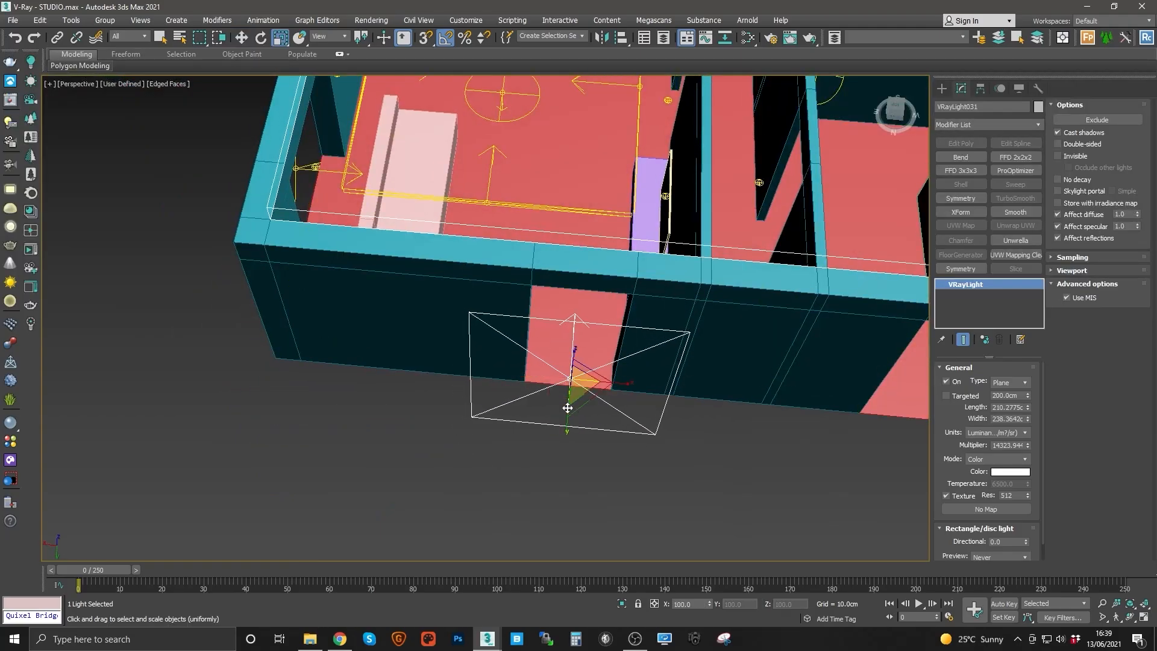
drag(620, 382, 607, 385)
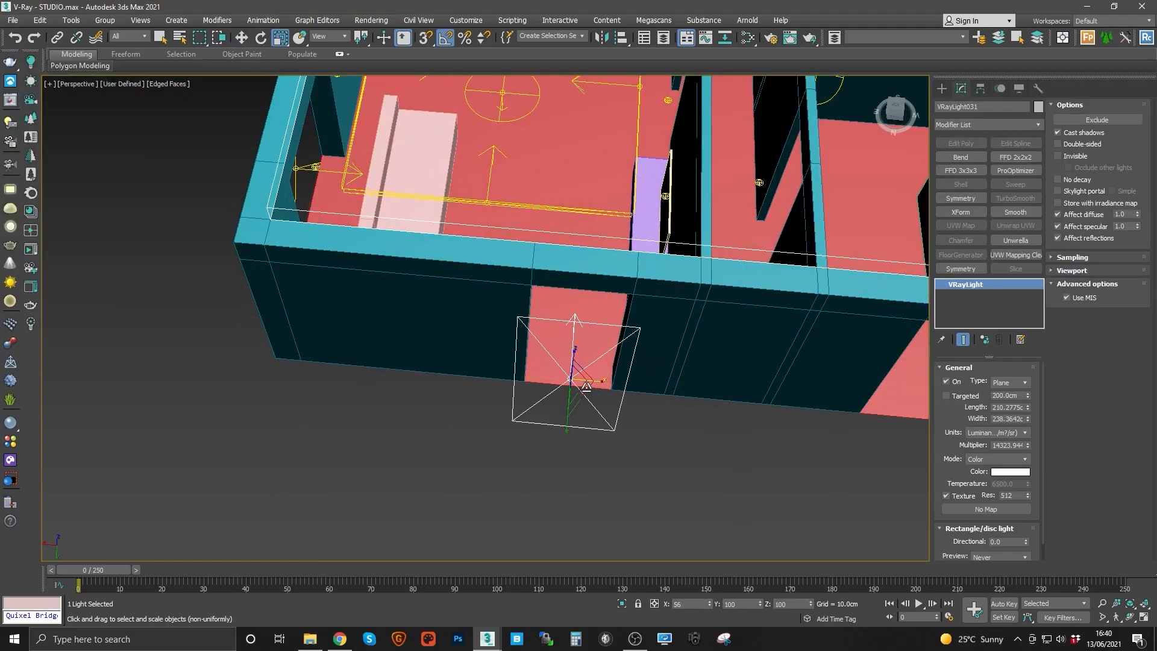
Step: Scale the left front window light so it fits its window opening
key(w)
middle_drag(494, 354, 788, 500)
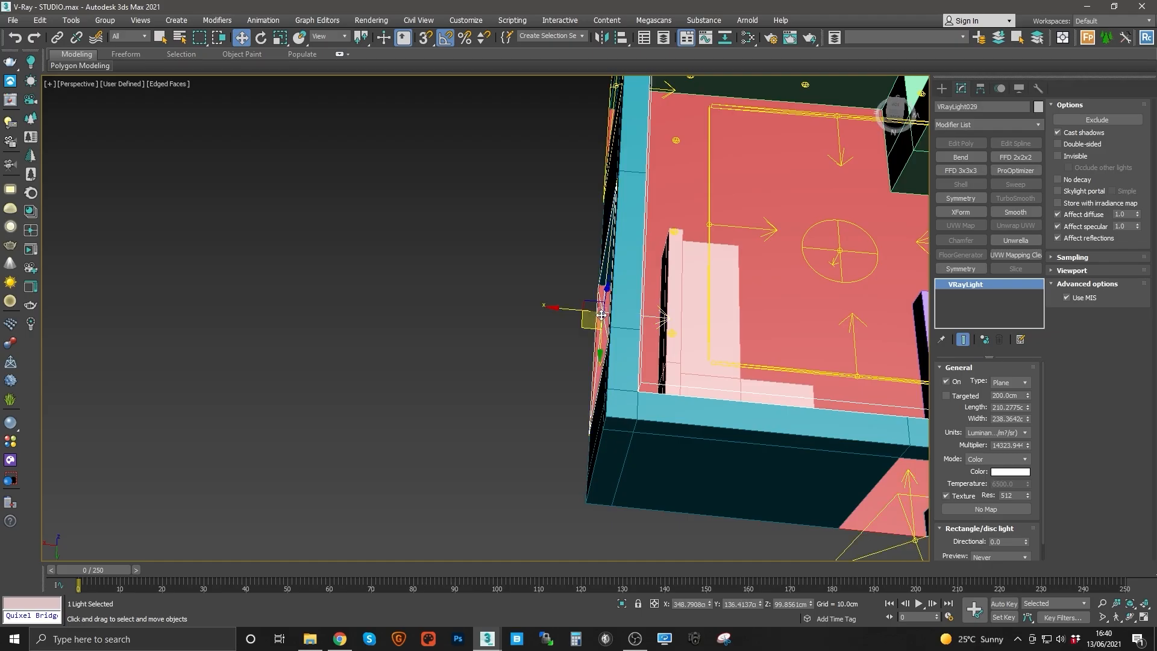
alt+middle_drag(593, 326, 632, 310)
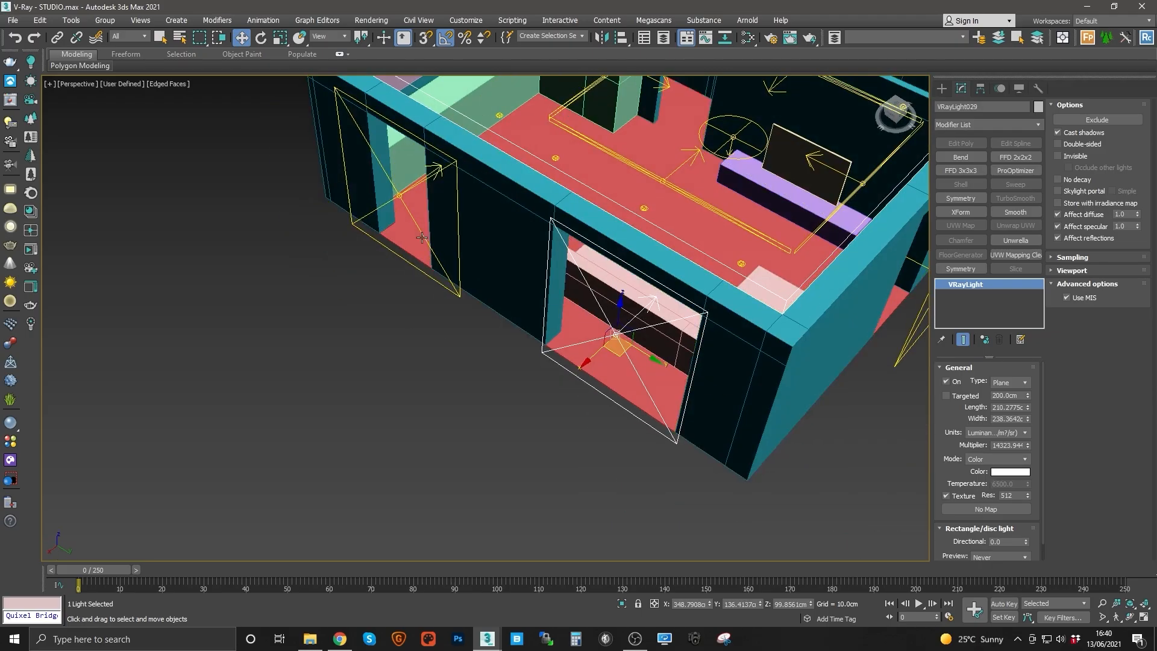
click(433, 255)
key(r)
alt+middle_drag(409, 252, 463, 220)
drag(375, 203, 401, 213)
middle_drag(677, 272, 488, 319)
click(591, 300)
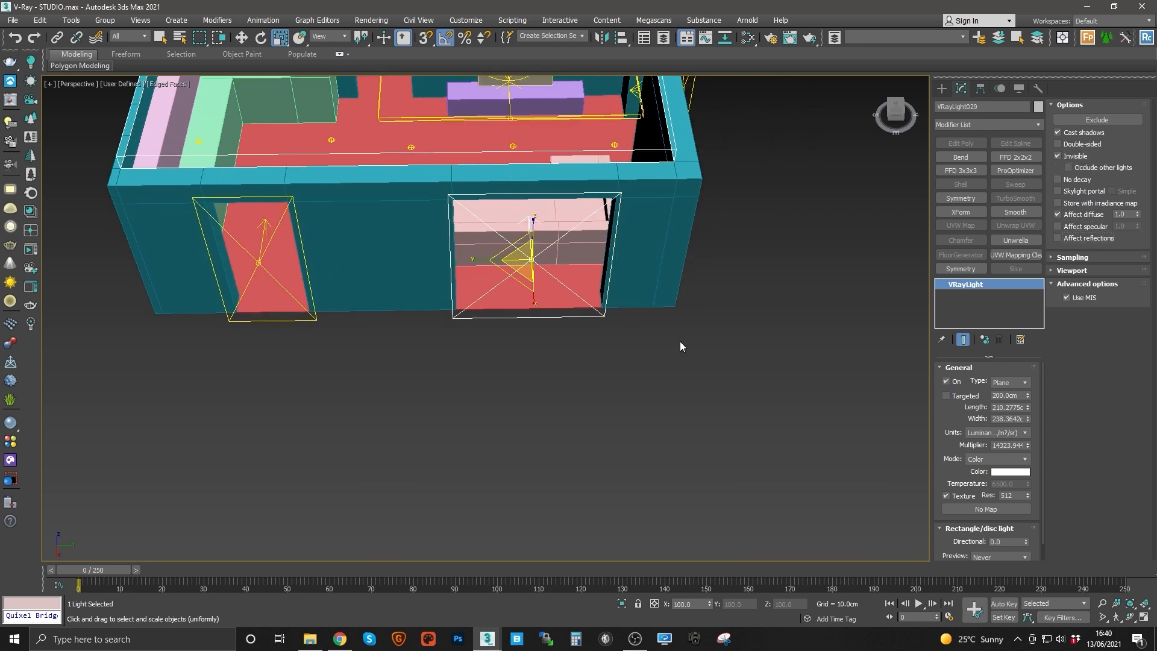
alt+middle_drag(680, 347, 639, 357)
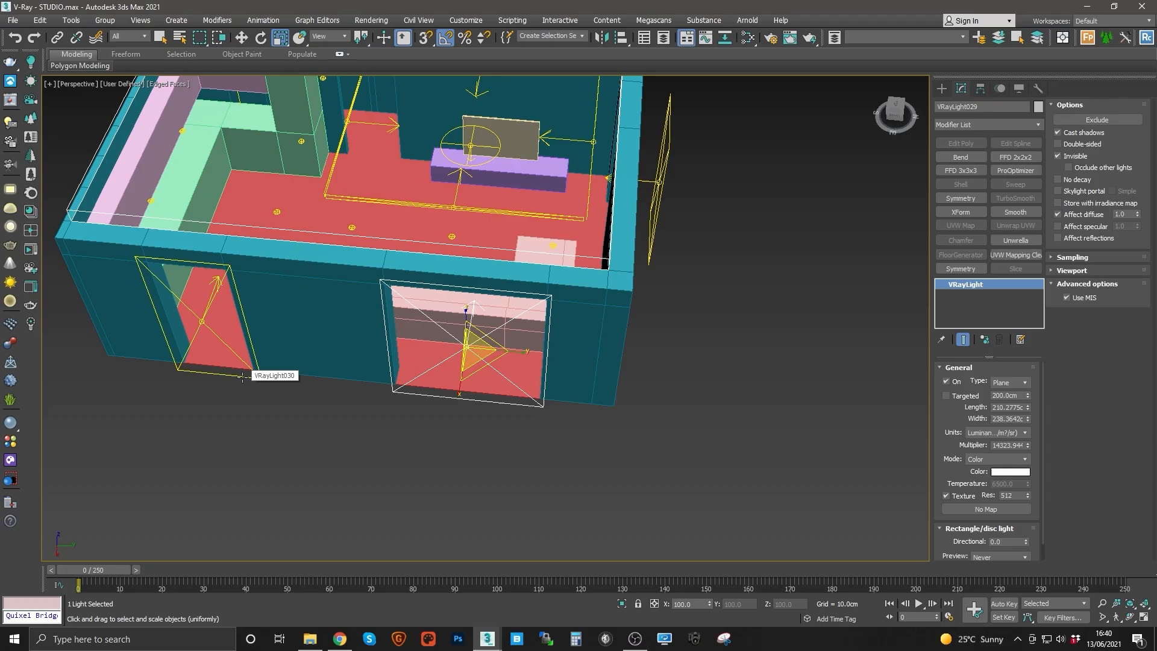
Step: Select the left window light and move it out beyond the side wall
ctrl+click(242, 376)
key(w)
alt+middle_drag(229, 381, 503, 305)
drag(504, 304, 434, 312)
alt+middle_drag(434, 313, 452, 295)
Step: Set the angle snap to 20 degrees and tilt the two selected window lights by 20 degrees
key(e)
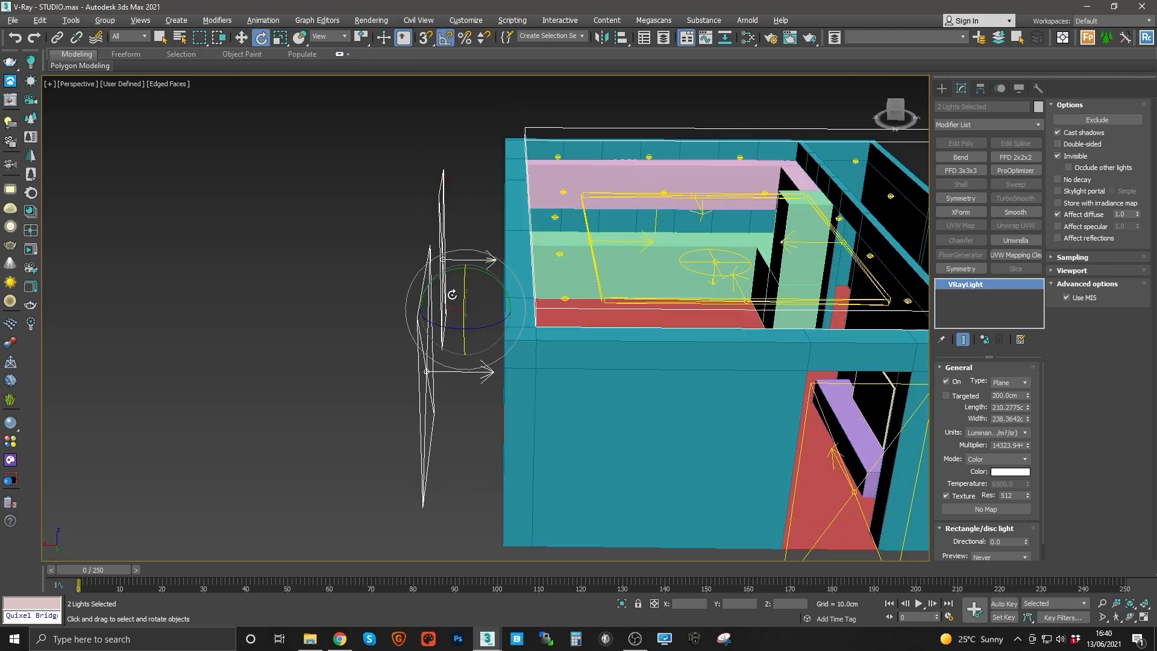
right_click(444, 38)
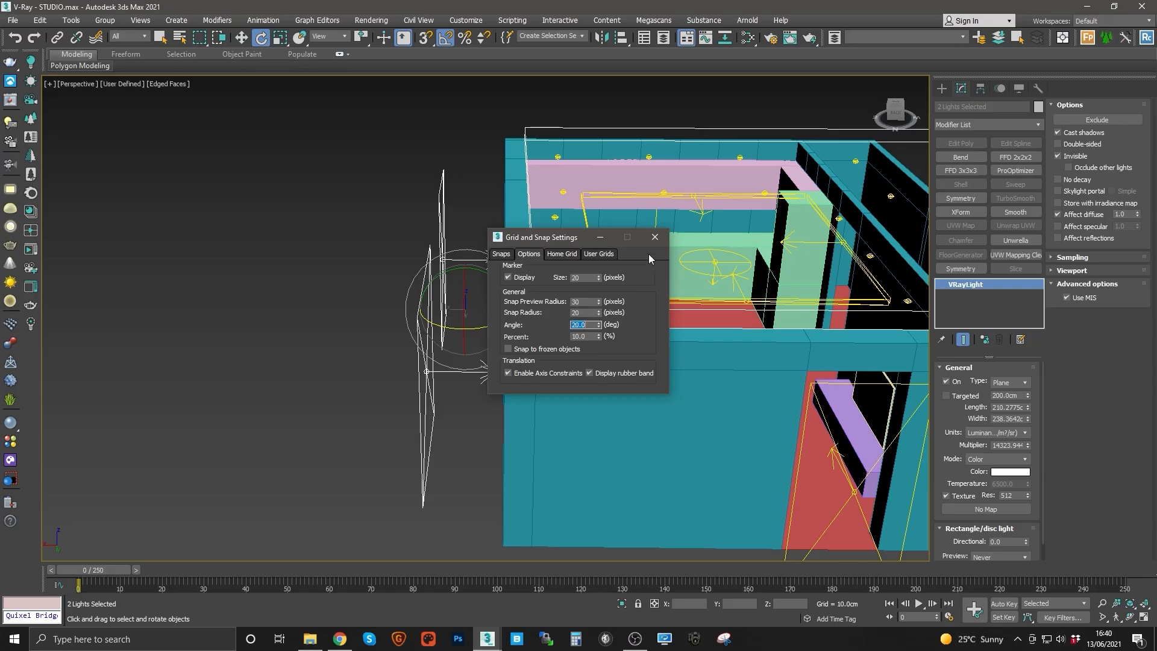
click(600, 237)
drag(489, 275, 494, 277)
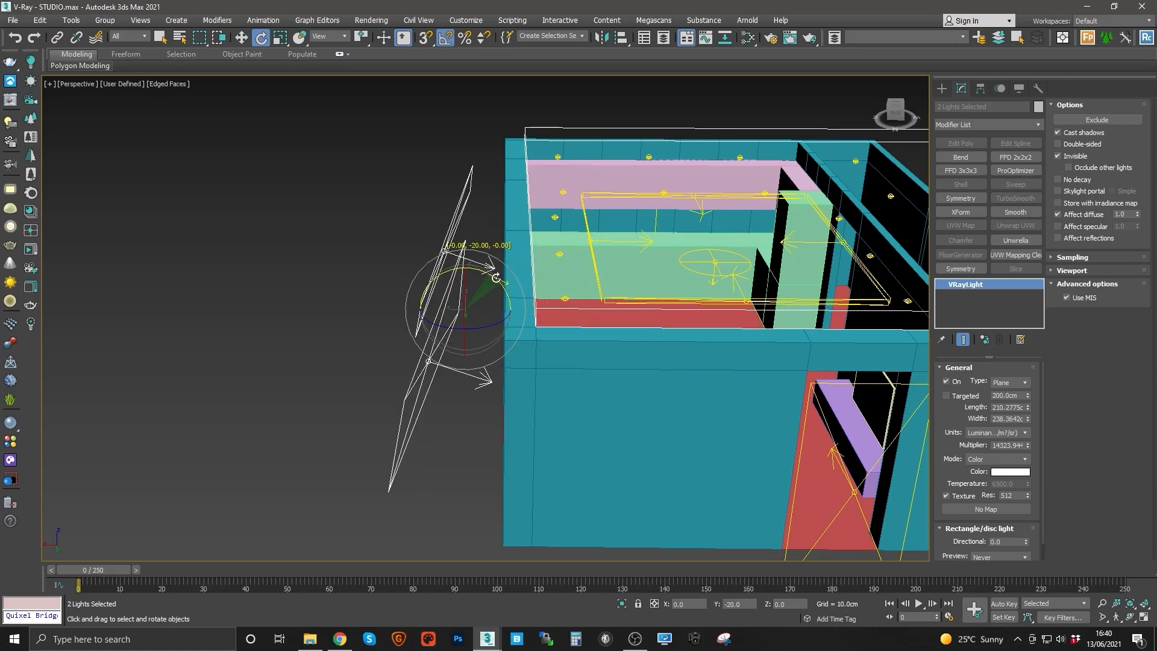
alt+middle_drag(495, 278, 476, 289)
Step: Add a third light to the selection and move the three lights together outside the side wall
key(w)
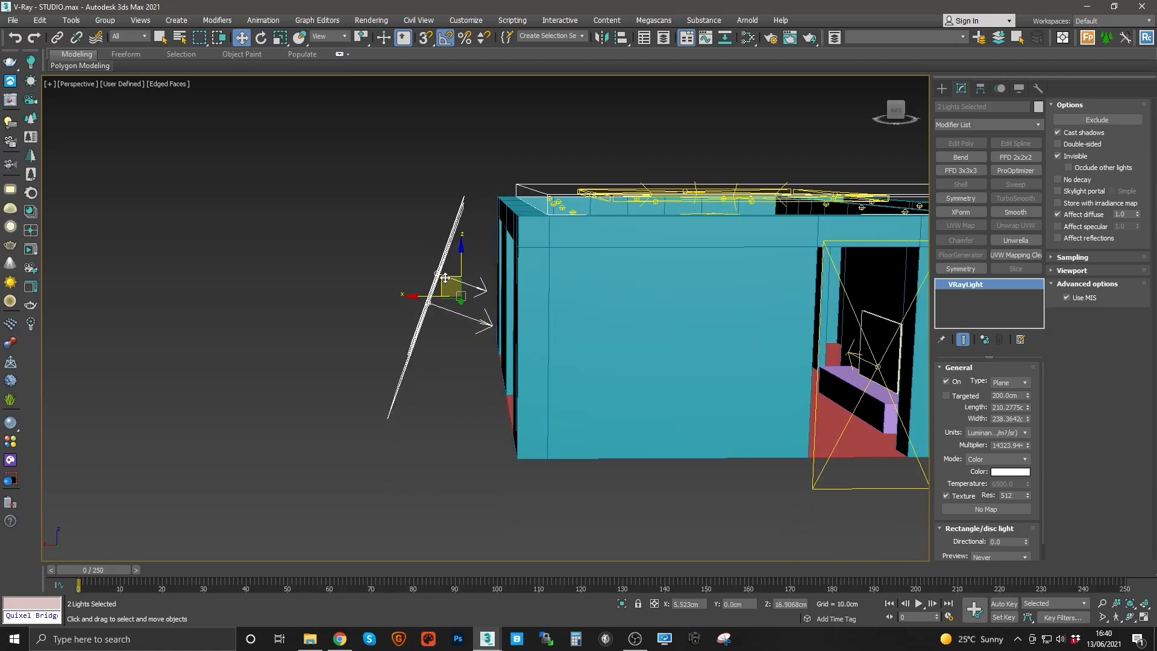
ctrl+click(545, 287)
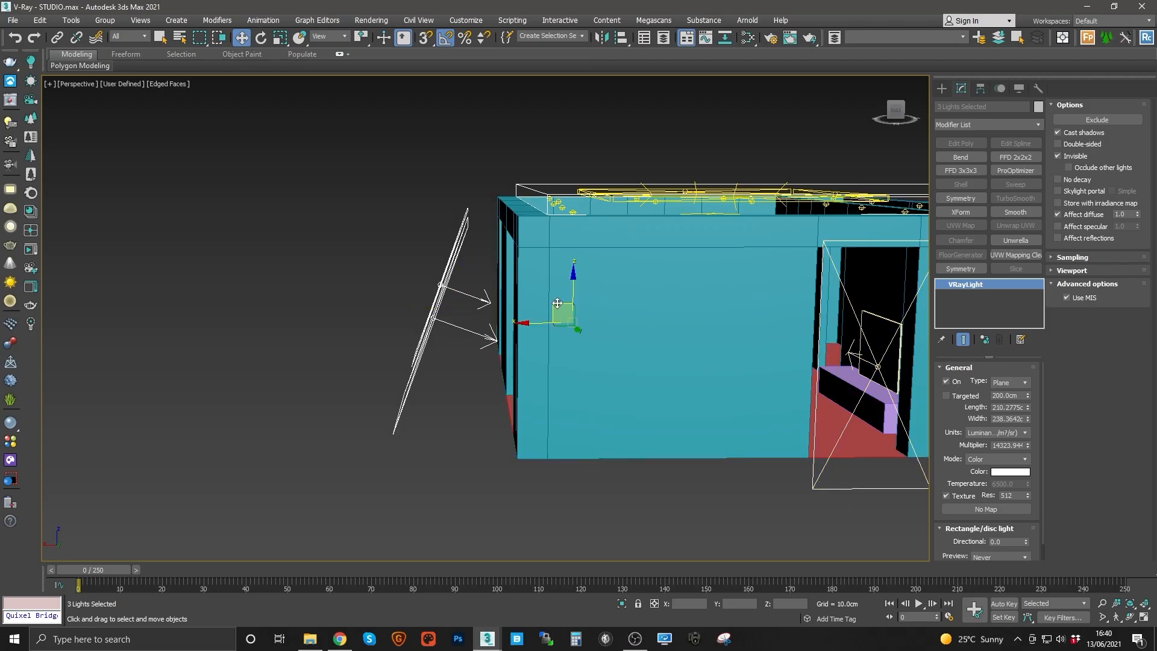
drag(575, 296, 574, 261)
alt+middle_drag(546, 263, 562, 255)
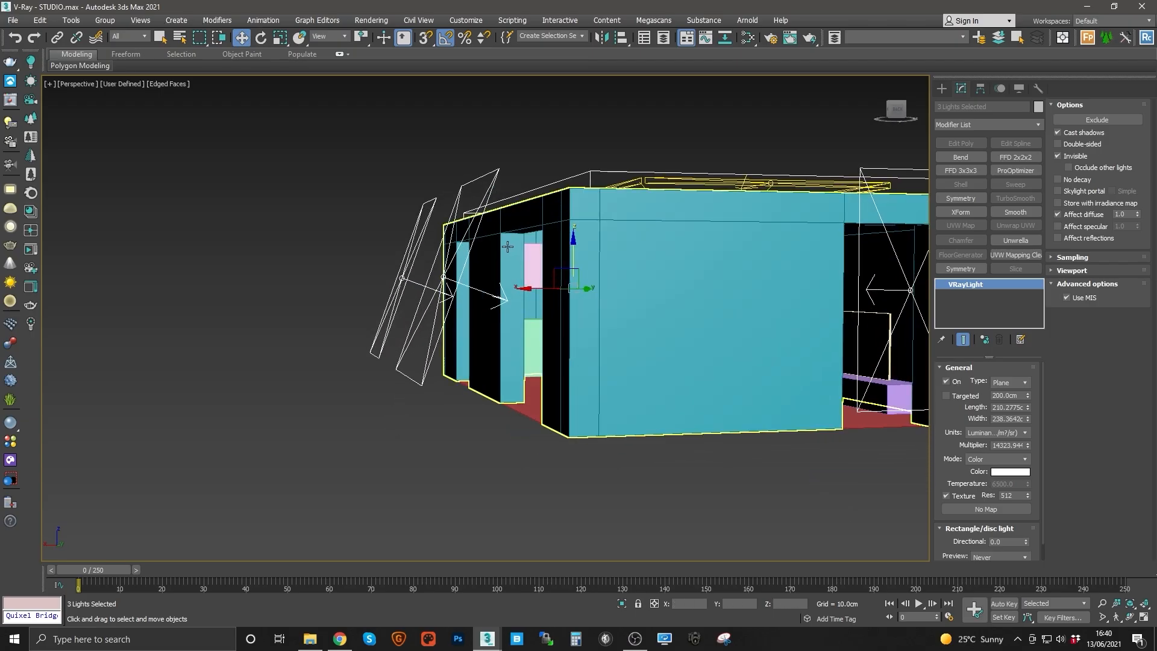
alt+middle_drag(522, 385, 455, 256)
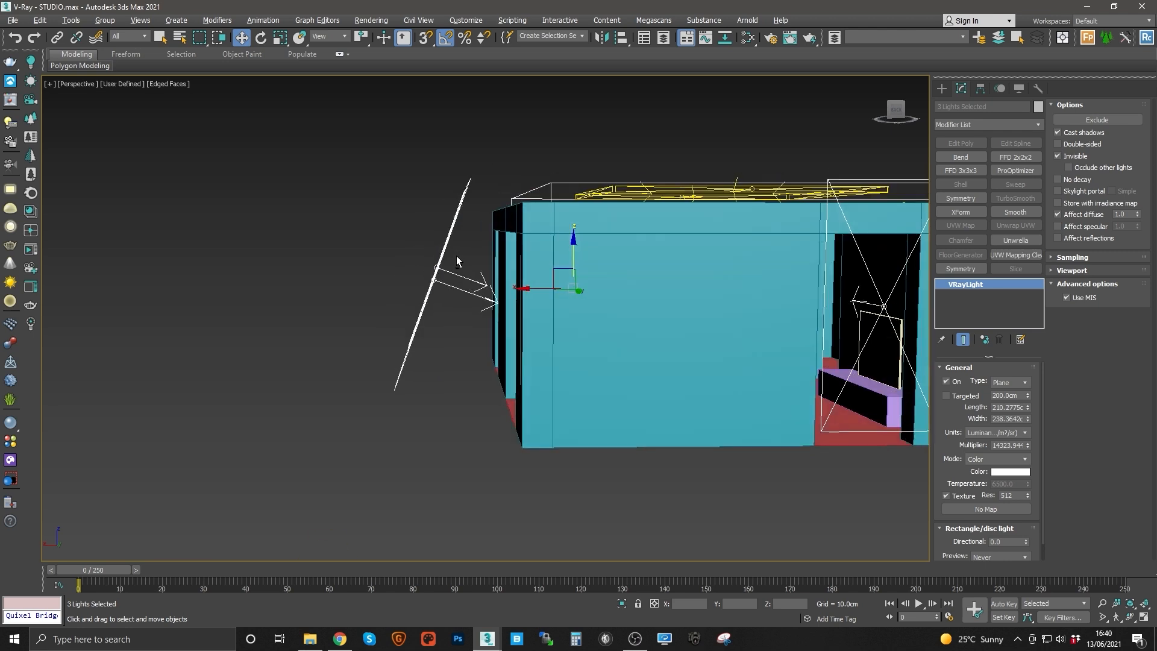
alt+middle_drag(349, 225, 346, 229)
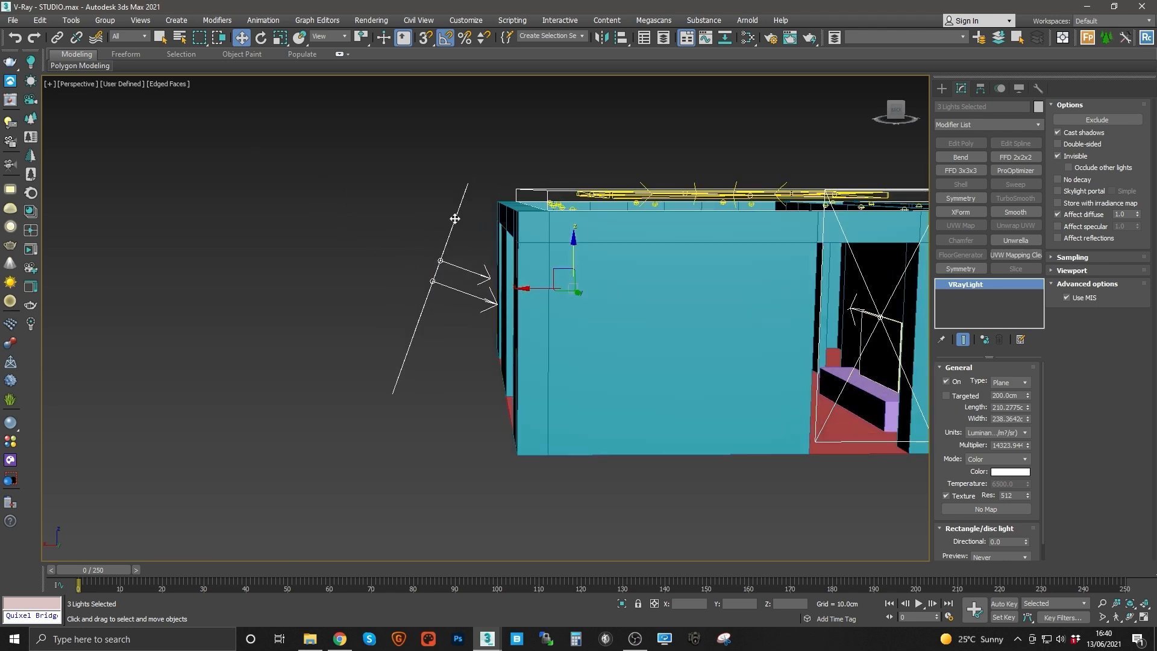
Step: Select the back window light and clone it as an instance outside the other side of the apartment
alt+middle_drag(424, 290, 439, 203)
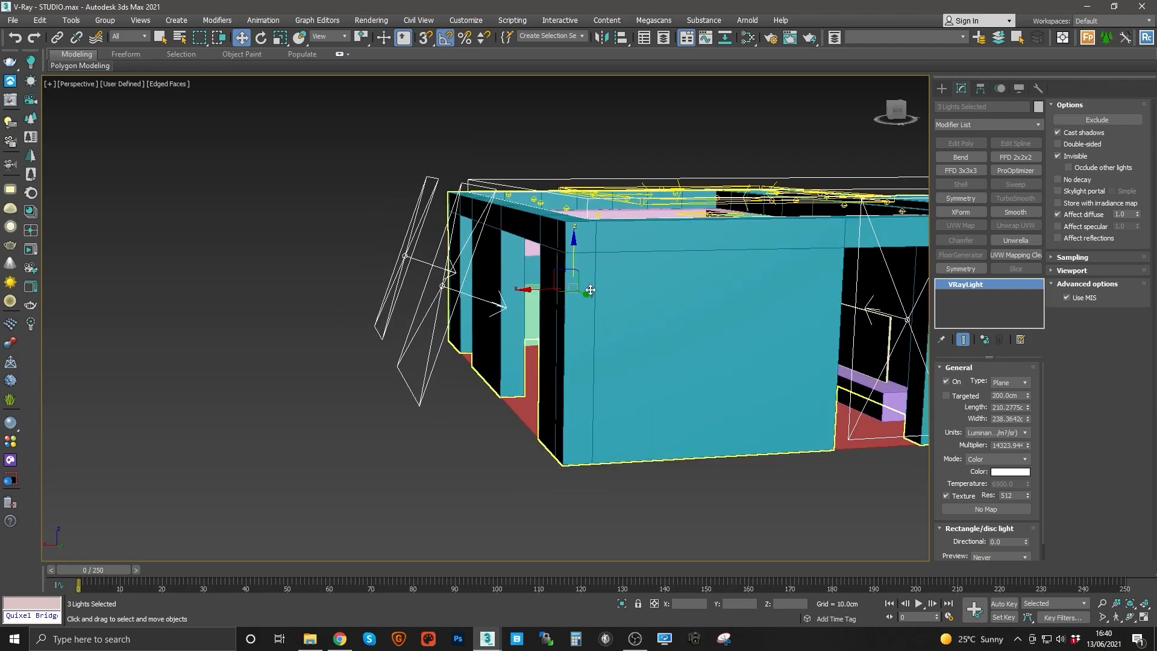
alt+middle_drag(591, 292, 691, 379)
alt+middle_drag(650, 338, 550, 250)
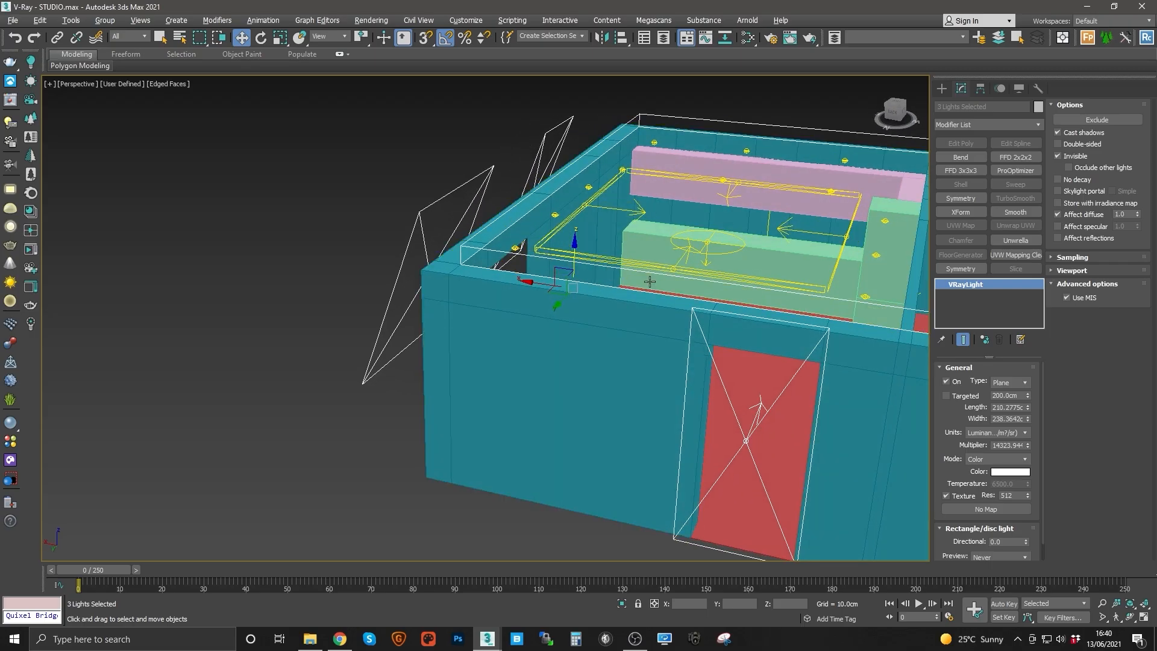
alt+middle_drag(650, 281, 616, 365)
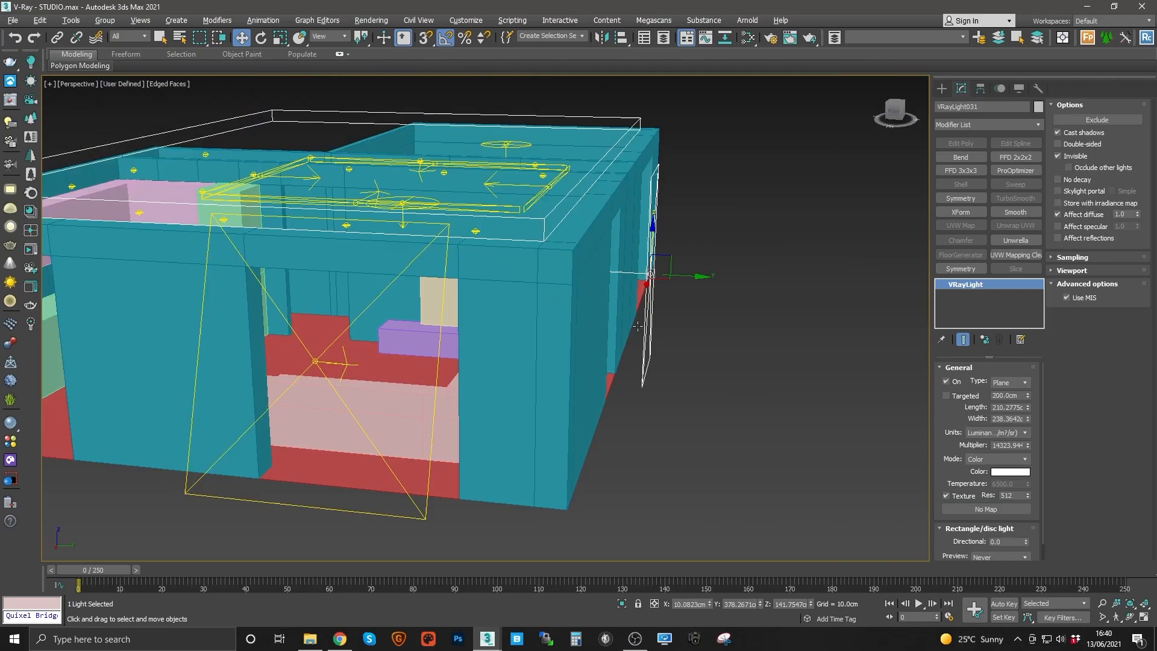
key(e)
drag(680, 243, 675, 242)
key(w)
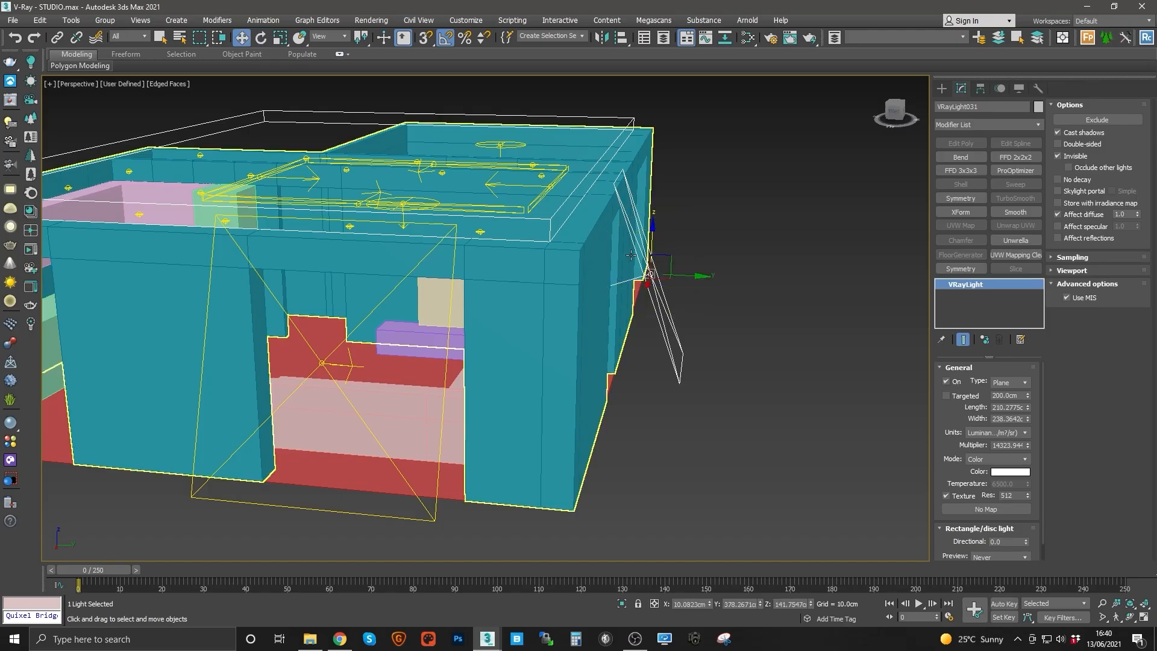
alt+middle_drag(628, 265, 351, 323)
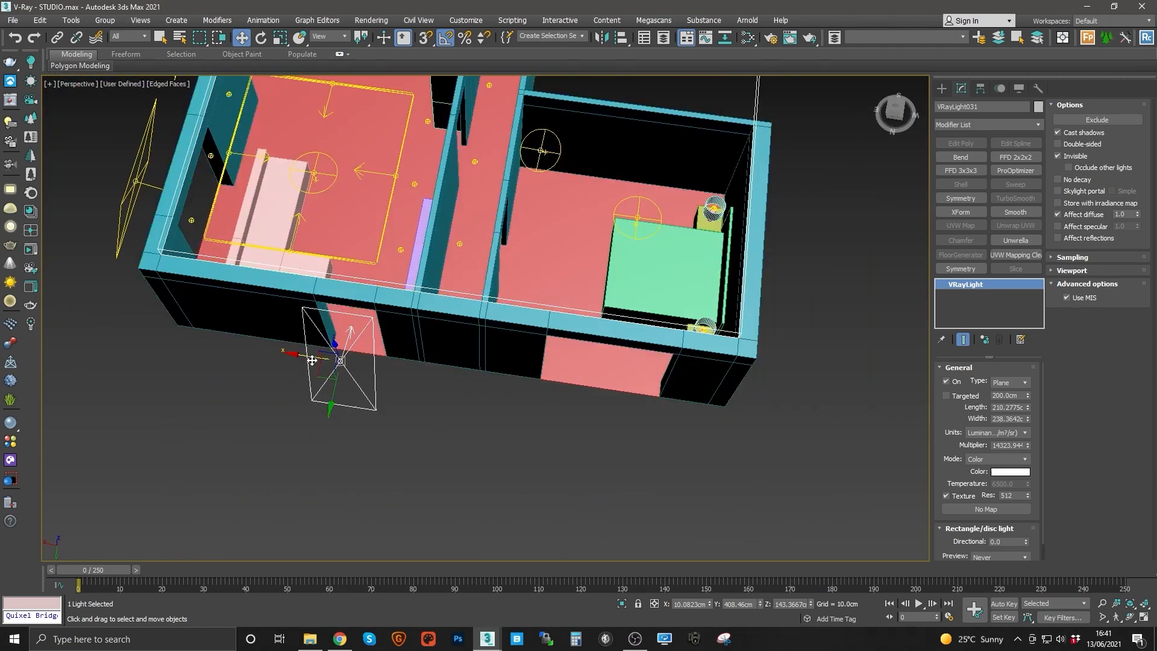
shift+drag(311, 358, 561, 396)
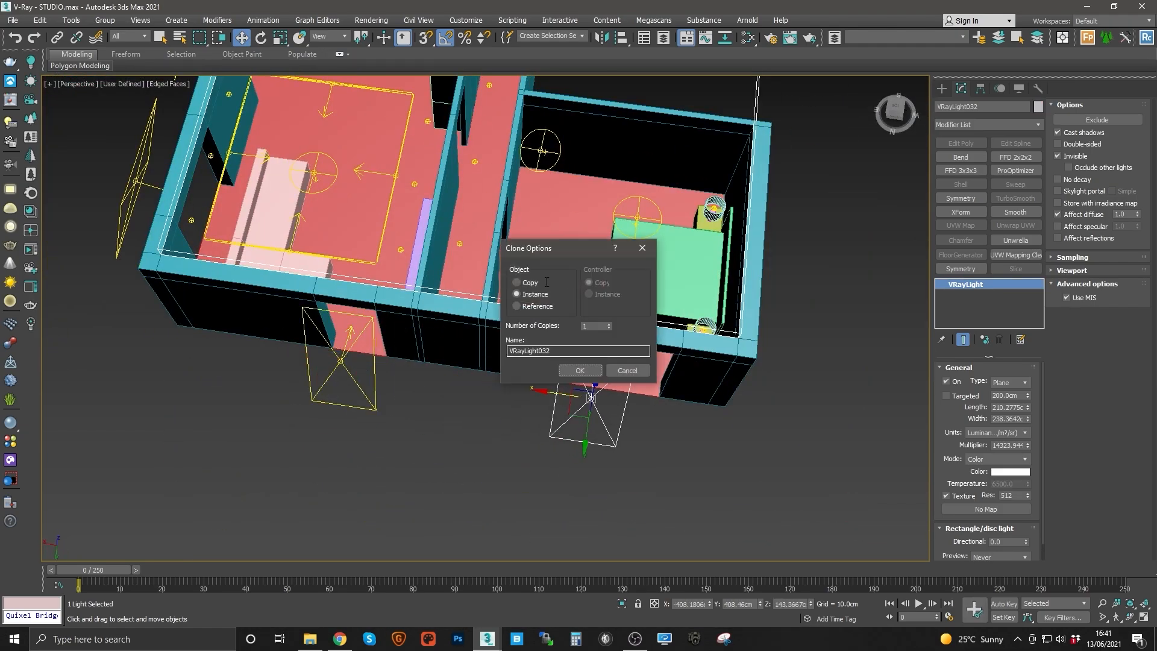
click(578, 371)
Step: Scale the cloned window light so it fits the bedroom window opening
scroll(462, 356, up, 4)
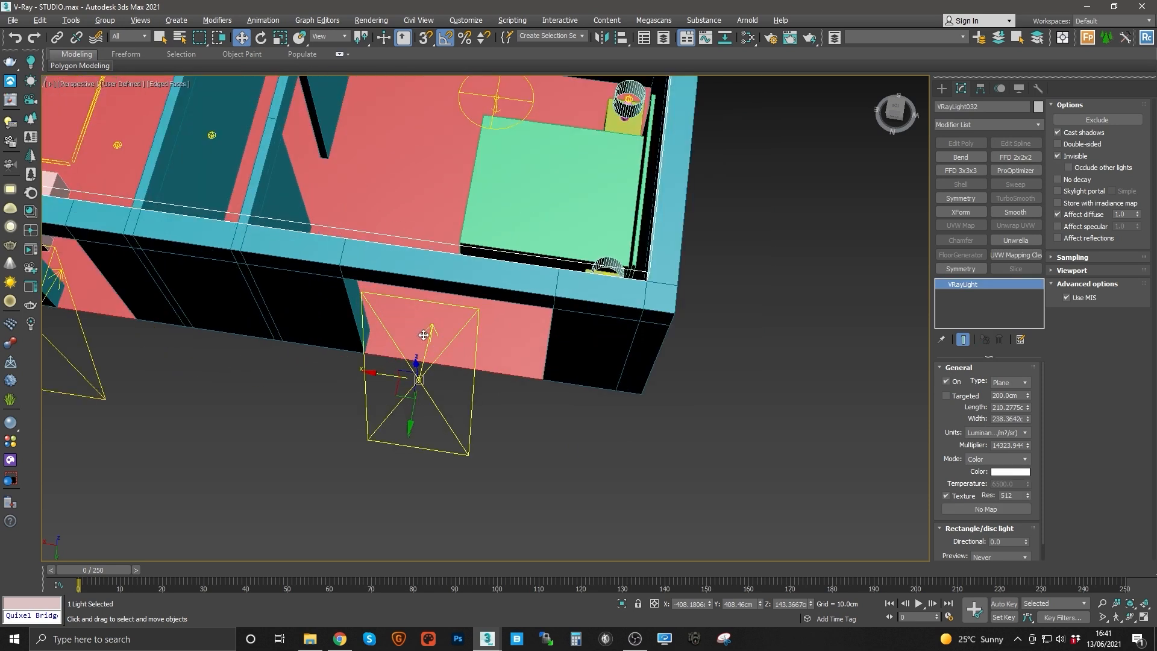
mouse_move(461, 357)
mouse_down()
mouse_move(446, 359)
mouse_move(466, 365)
mouse_move(403, 370)
mouse_move(442, 365)
mouse_up()
key(r)
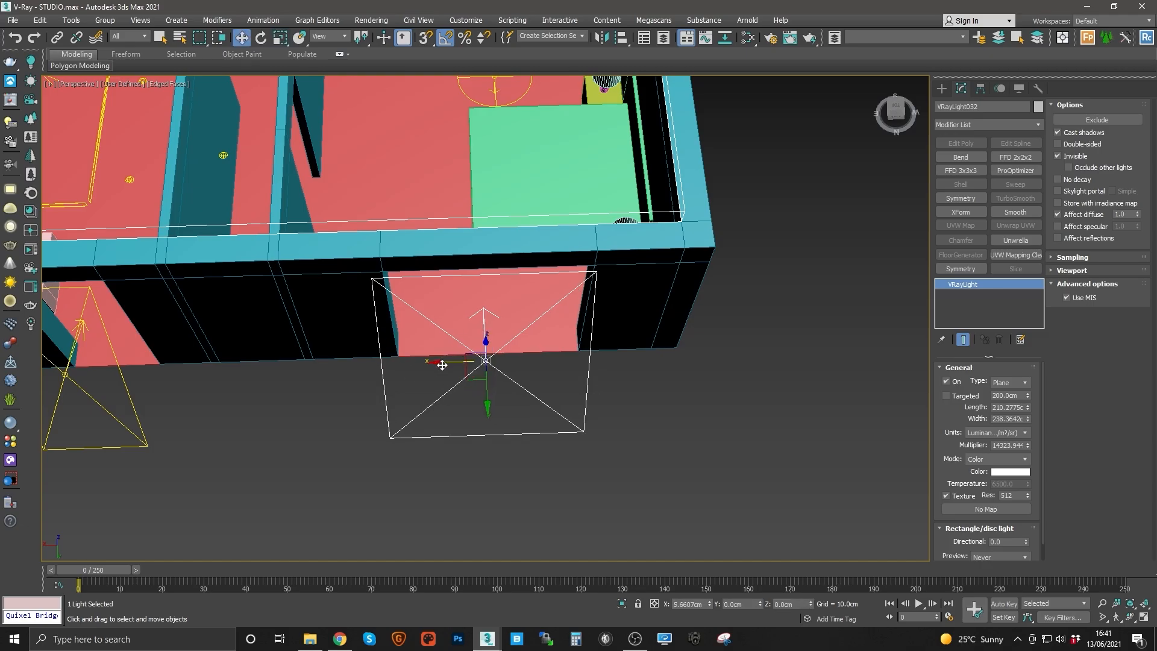
alt+middle_drag(442, 365, 636, 325)
scroll(502, 332, down, 5)
middle_drag(636, 325, 465, 281)
alt+middle_drag(464, 281, 557, 319)
alt+middle_drag(636, 325, 591, 345)
middle_drag(514, 407, 541, 380)
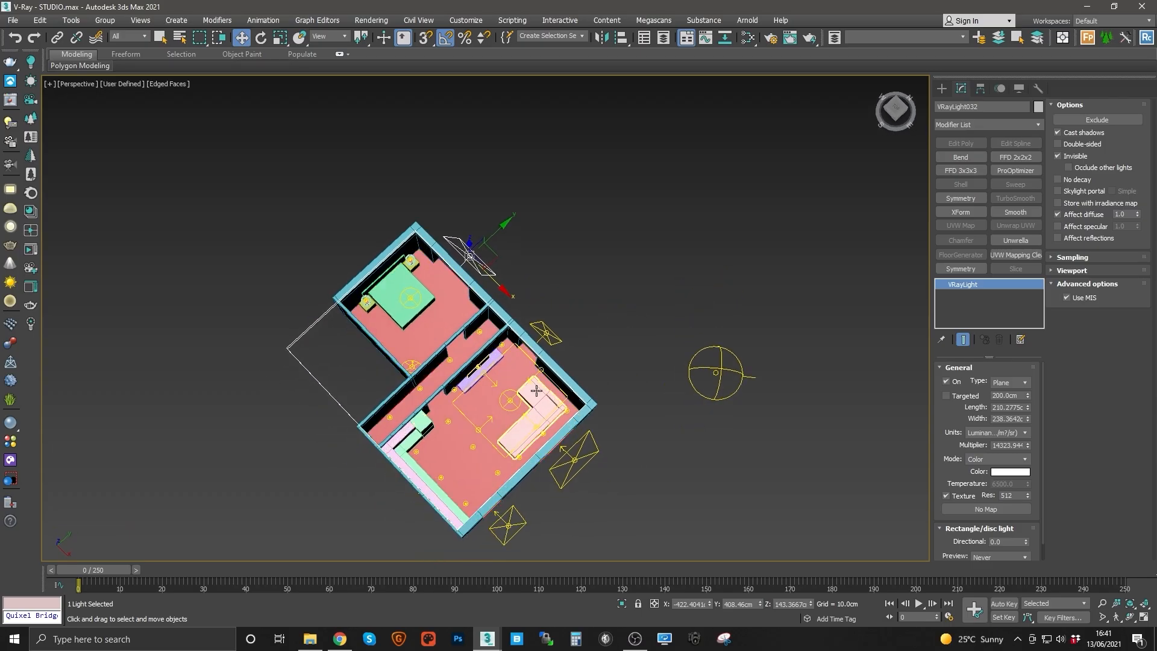
Step: Inspect the placement of the window lights around the apartment from perspective and top views
middle_drag(506, 446, 527, 428)
scroll(543, 433, up, 3)
scroll(527, 428, up, 3)
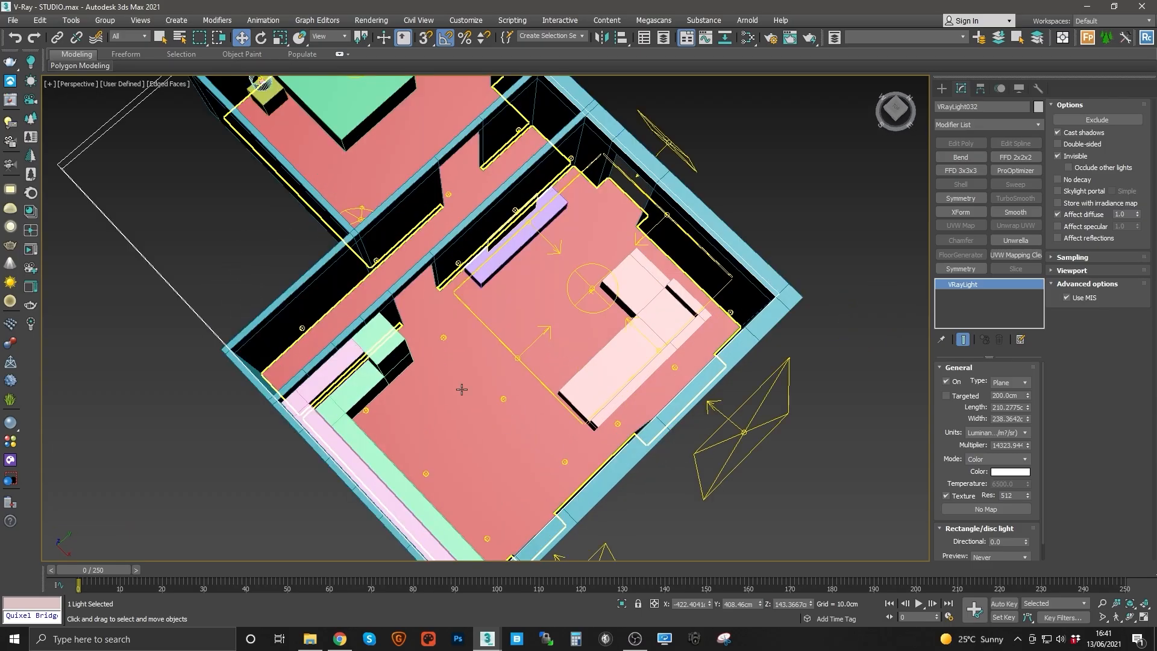
middle_drag(369, 228, 440, 400)
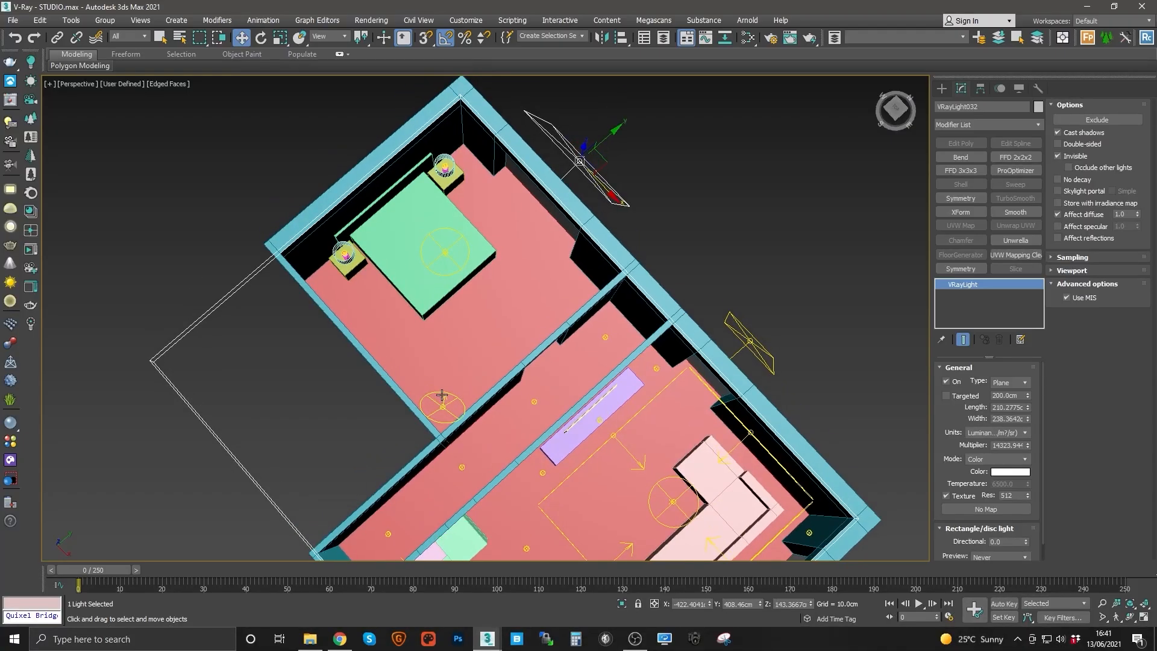
middle_drag(392, 548, 422, 473)
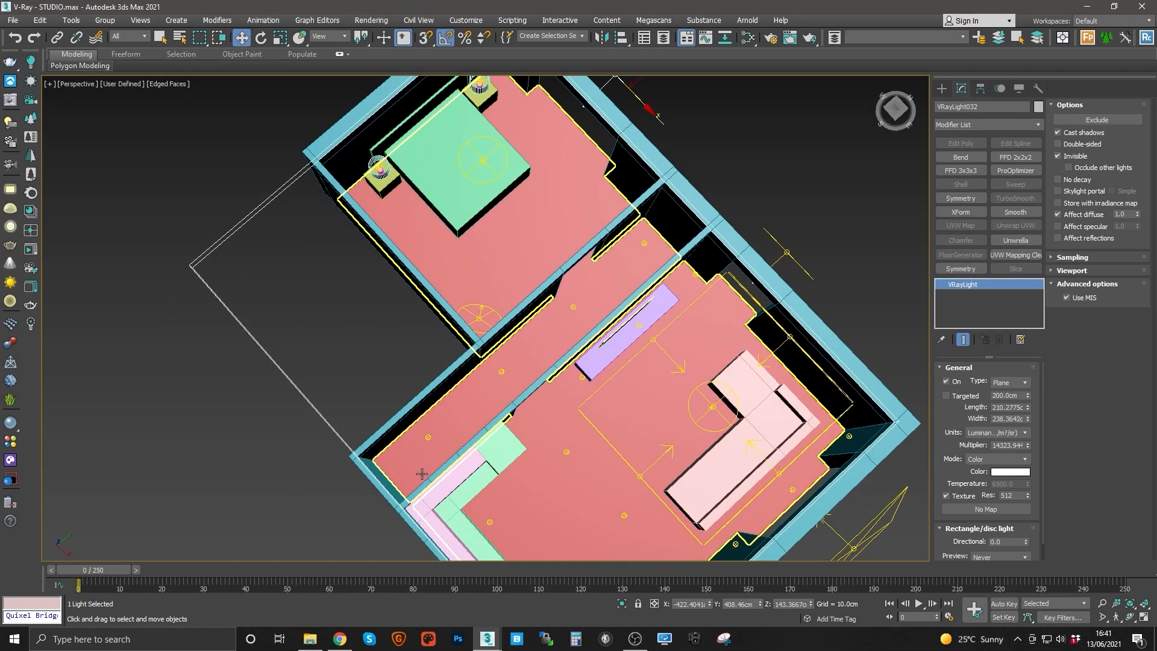
middle_drag(546, 503, 448, 361)
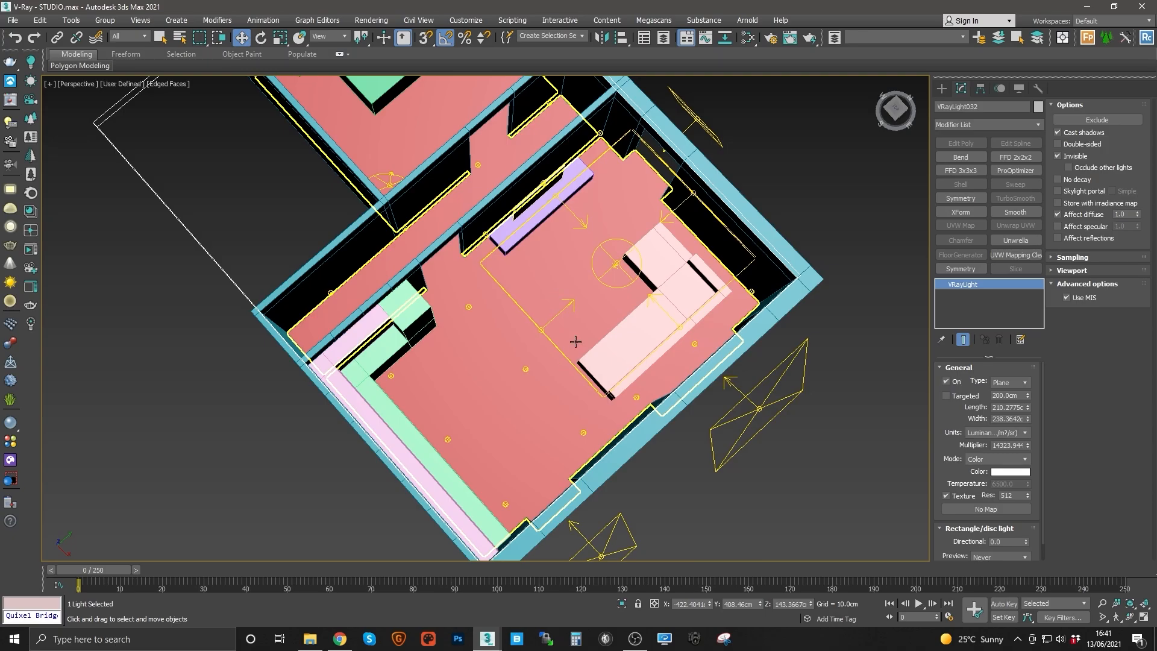
alt+middle_drag(558, 323, 601, 412)
middle_drag(502, 362, 506, 402)
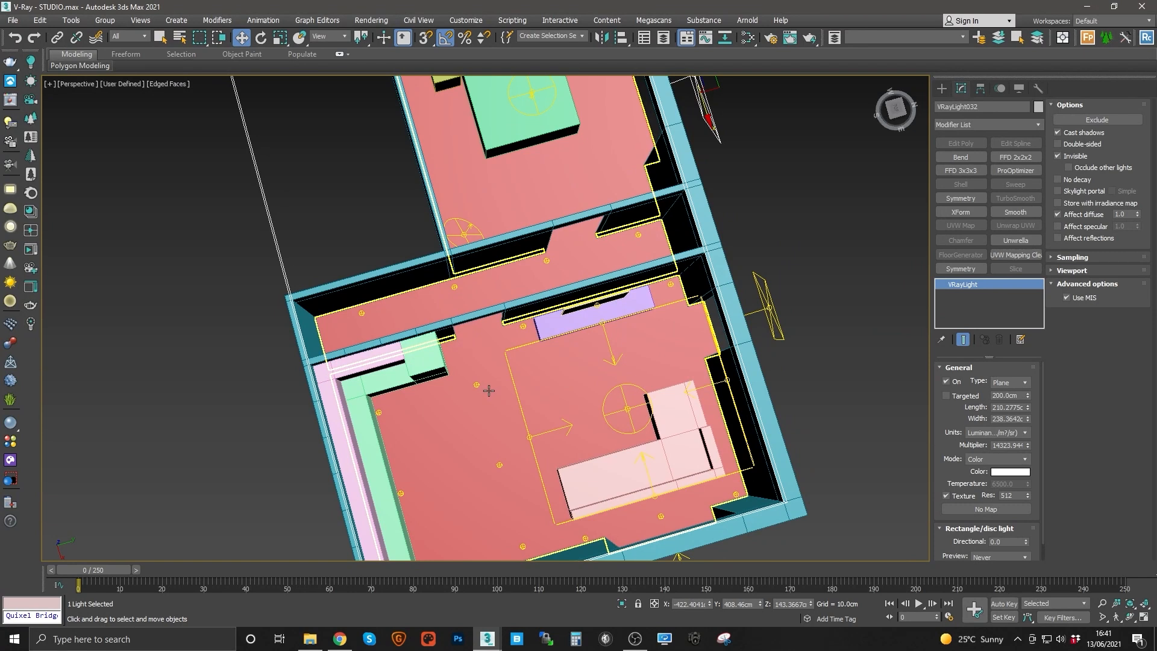
middle_drag(482, 356, 518, 376)
middle_drag(127, 291, 136, 259)
middle_drag(581, 317, 547, 297)
key(t)
key(z)
scroll(508, 350, down, 8)
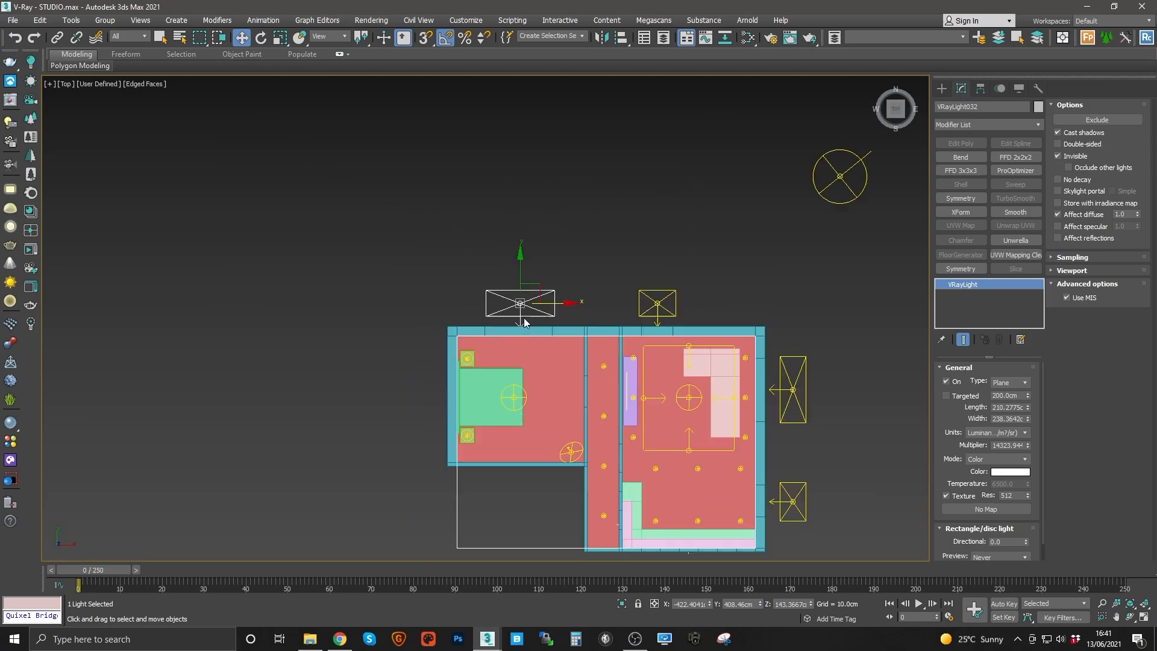
scroll(467, 333, up, 5)
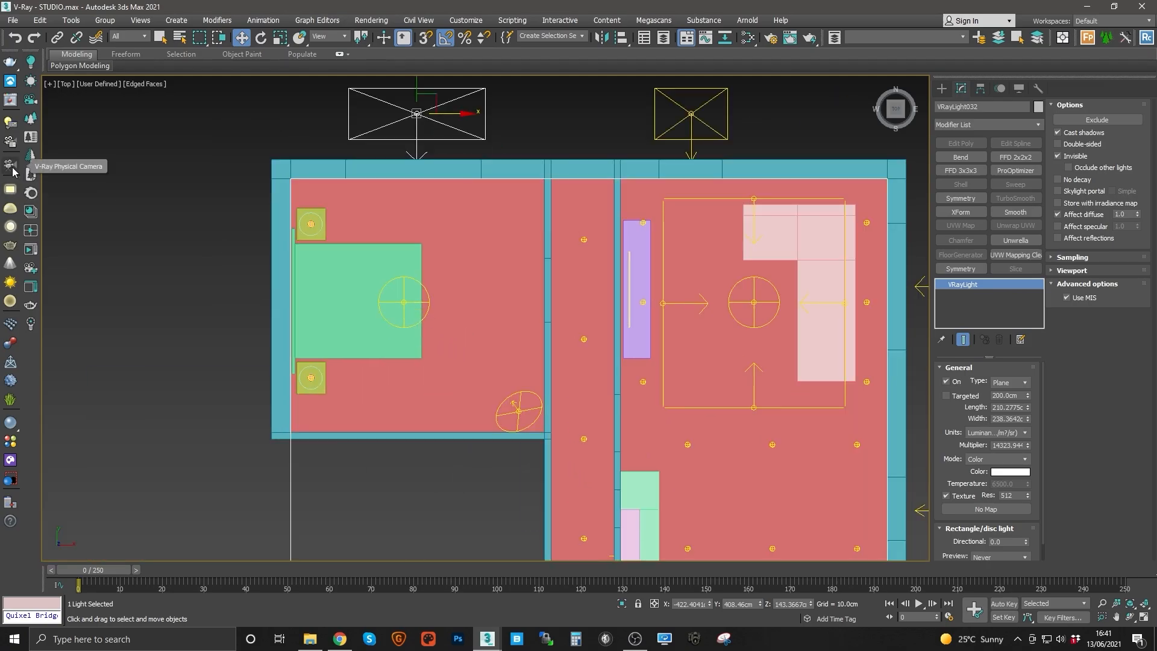
Step: Place a V-Ray Physical Camera in the bedroom and make it targeted
click(10, 169)
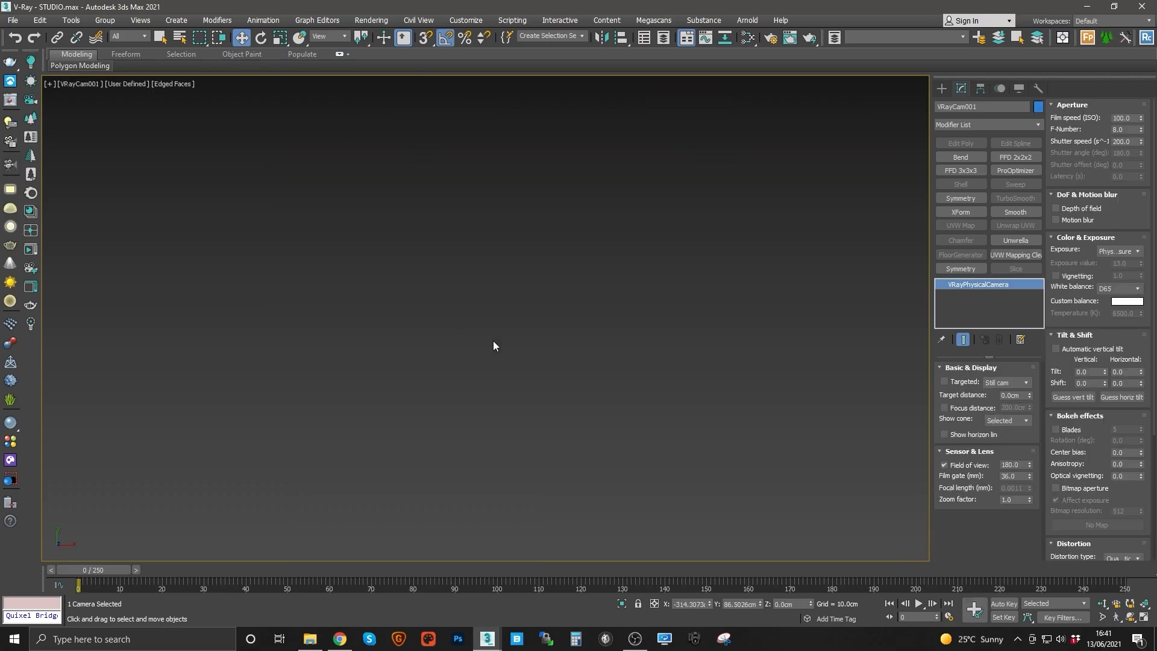
key(p)
scroll(493, 341, down, 2)
mouse_move(491, 344)
alt+middle_down()
mouse_move(487, 316)
mouse_move(509, 353)
mouse_move(496, 329)
mouse_move(506, 330)
alt+middle_up()
key(t)
scroll(511, 348, down, 5)
scroll(517, 348, up, 8)
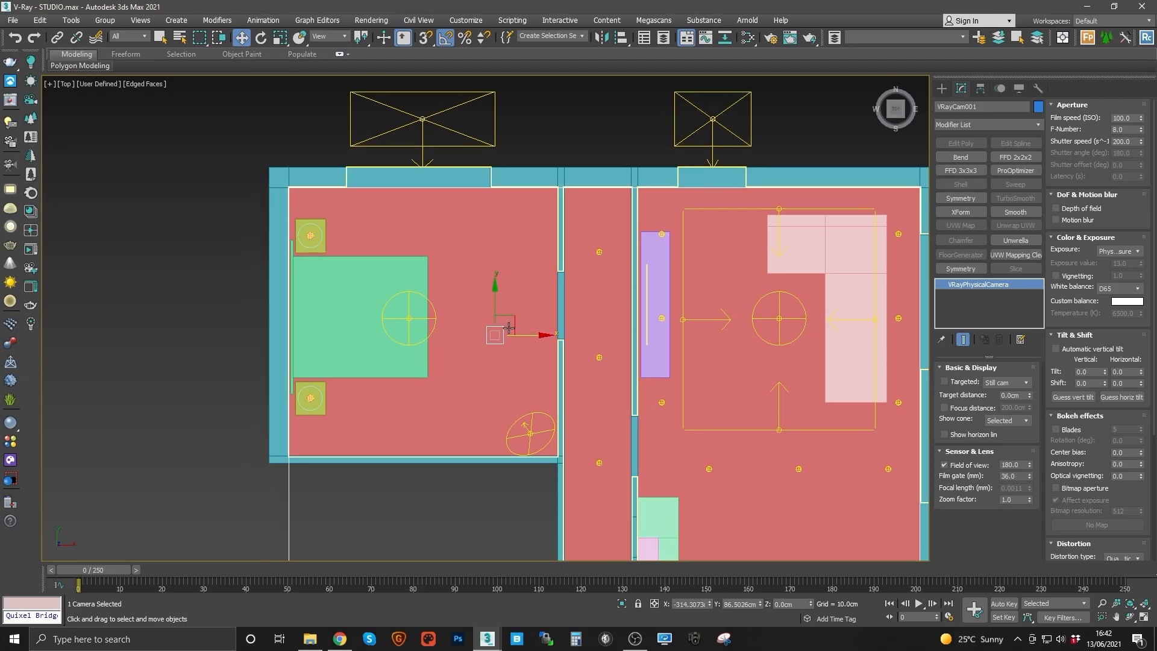
middle_drag(509, 327, 506, 328)
click(944, 382)
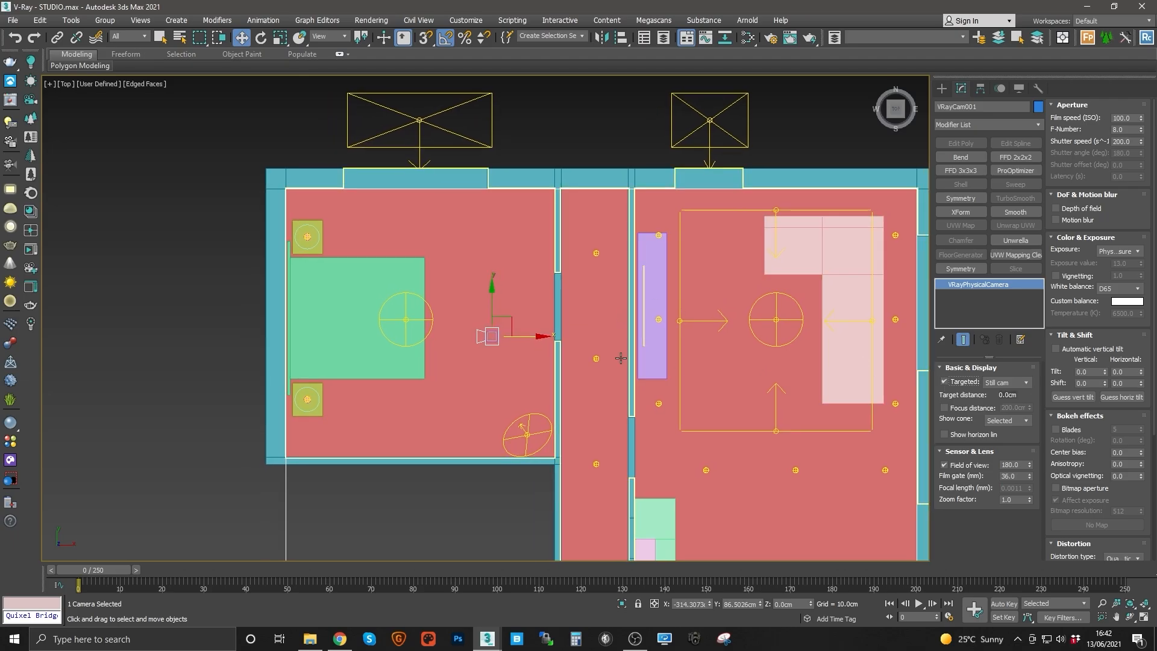
right_click(565, 341)
click(525, 328)
drag(510, 319, 537, 425)
click(496, 334)
scroll(473, 317, up, 2)
middle_drag(83, 201, 243, 237)
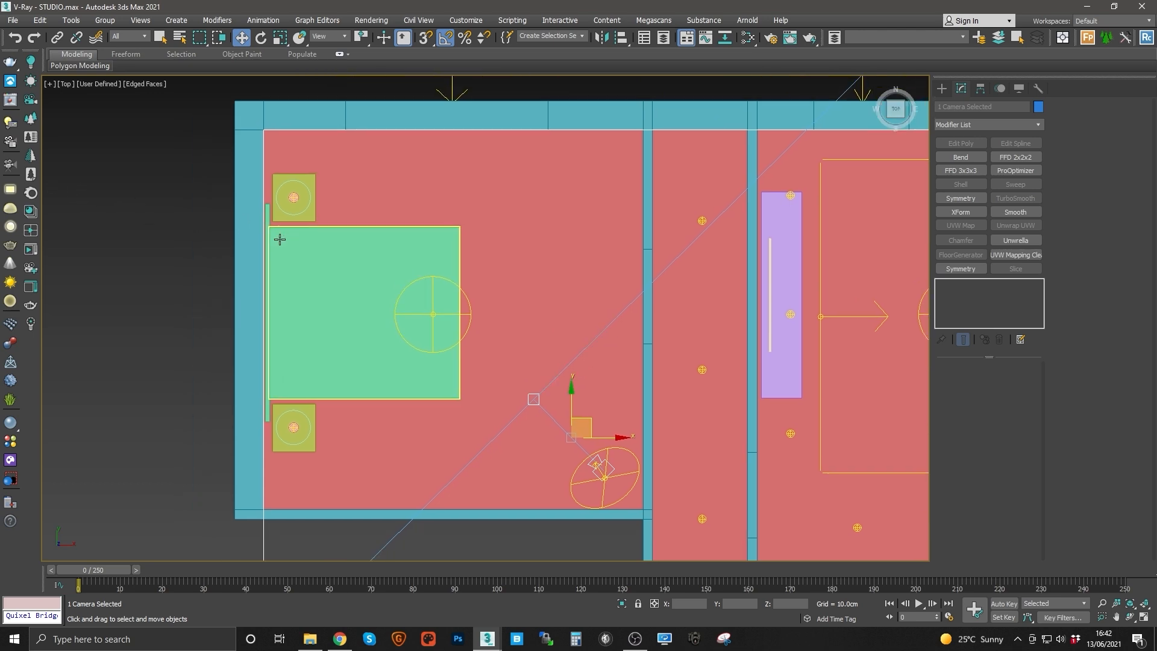
Step: Select the misplaced V-Ray camera and delete it
key(p)
alt+middle_drag(490, 249, 460, 249)
scroll(481, 302, up, 3)
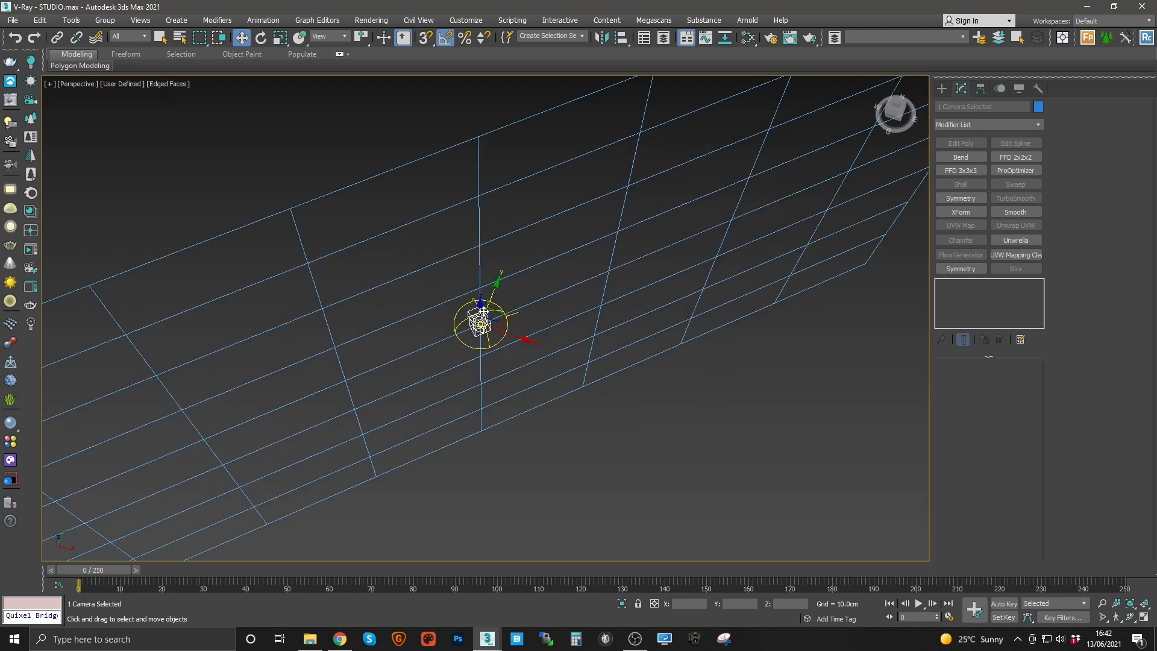
click(480, 309)
scroll(480, 313, down, 10)
scroll(476, 304, down, 5)
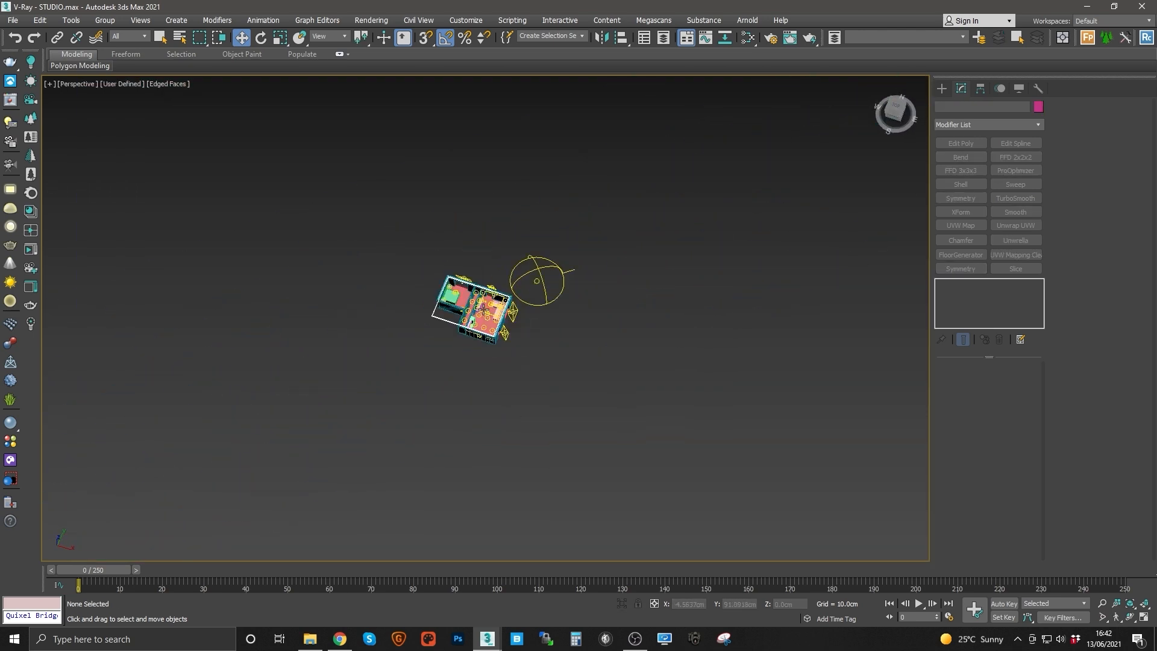
click(468, 295)
scroll(467, 294, up, 5)
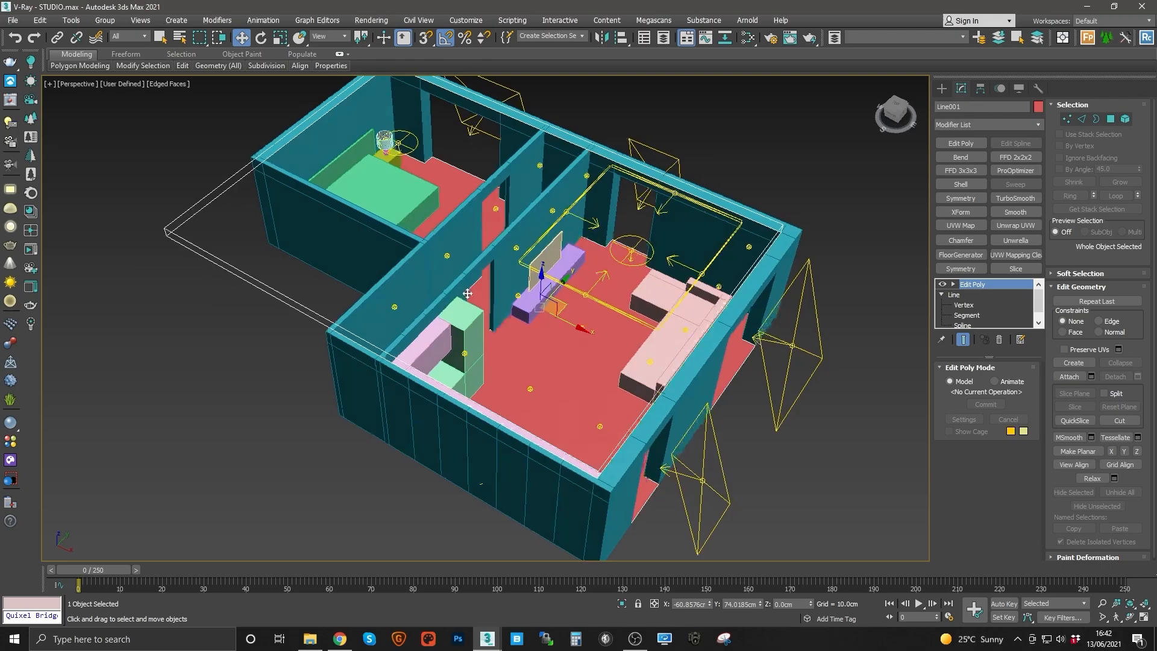
click(10, 164)
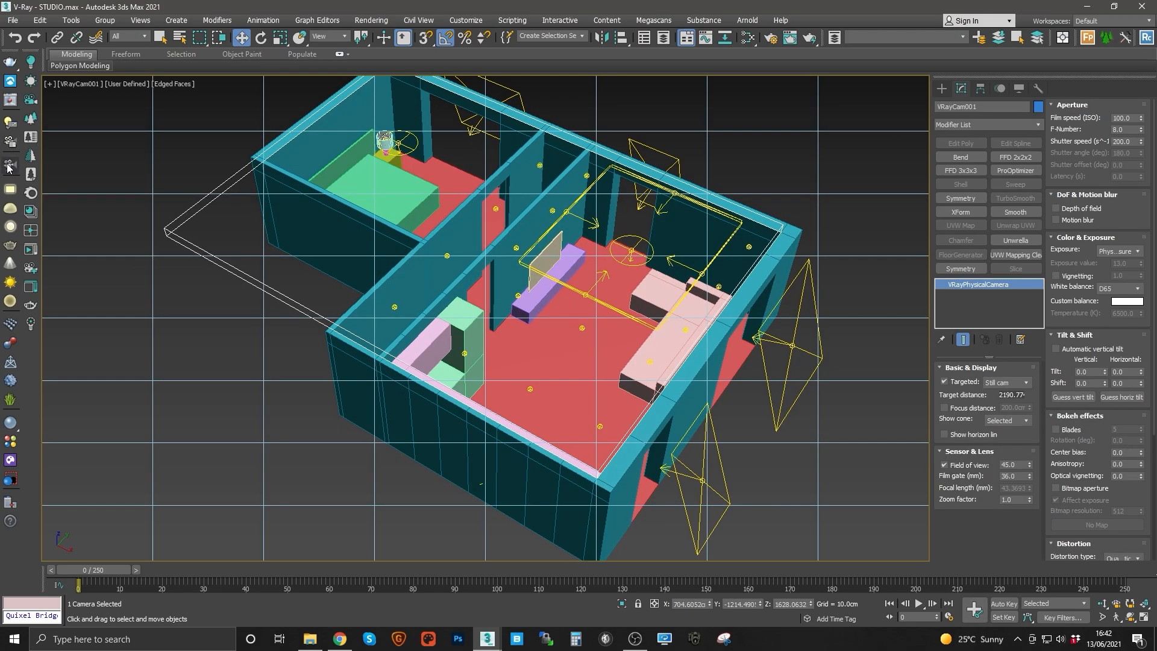
click(268, 390)
click(333, 339)
middle_drag(333, 340, 226, 369)
key(Delete)
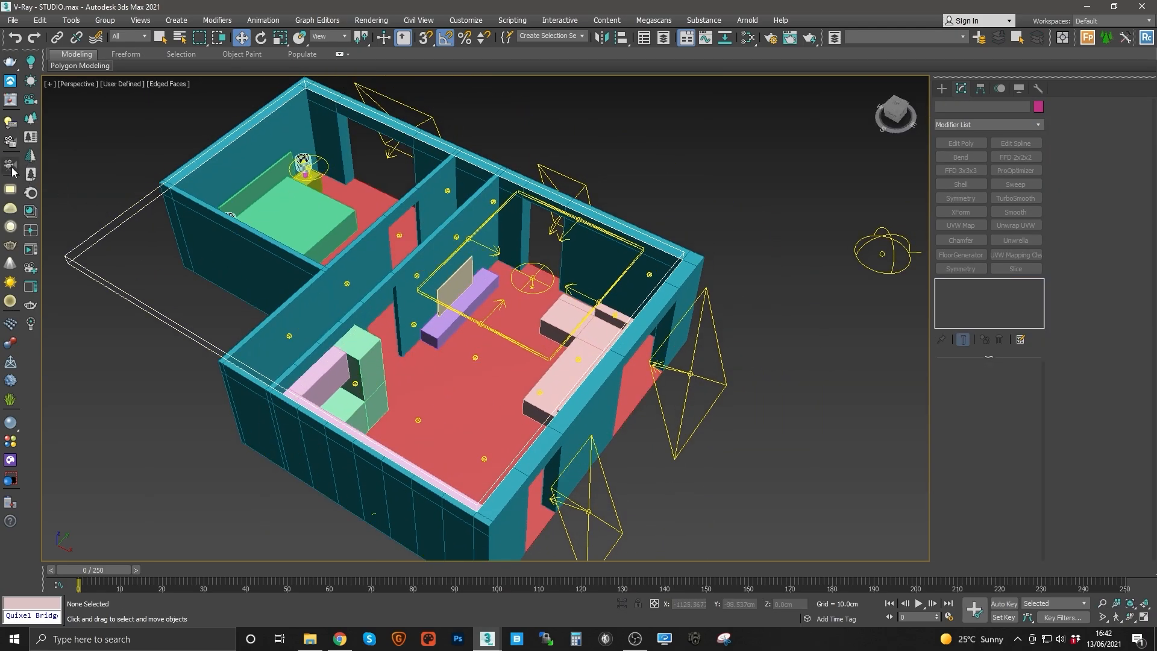
Step: Create a VRayPhysicalCamera in the bedroom's lower corner, aimed diagonally toward the bed, in the top view
click(949, 86)
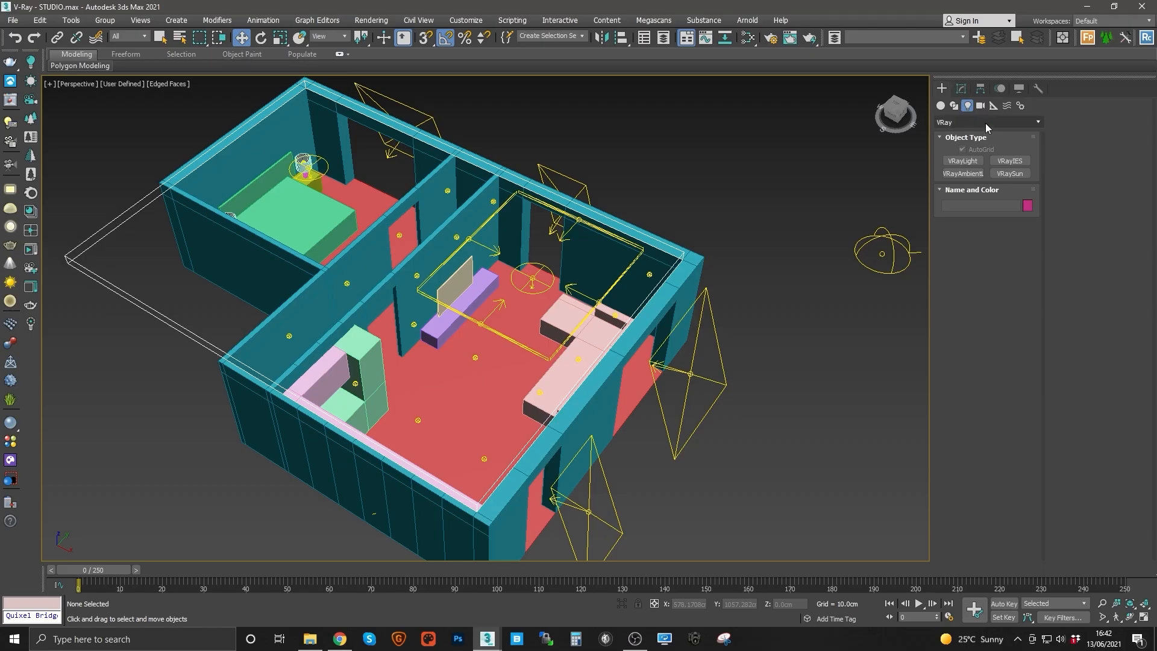
click(964, 121)
click(944, 168)
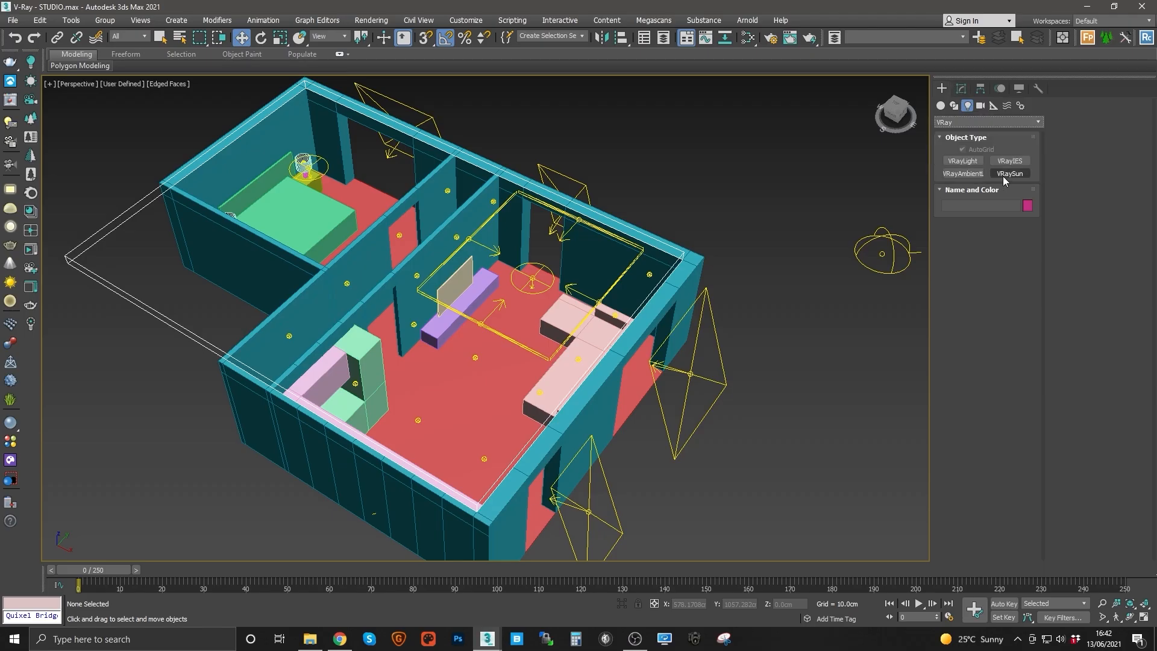
click(958, 123)
click(959, 133)
click(980, 106)
click(988, 122)
click(956, 146)
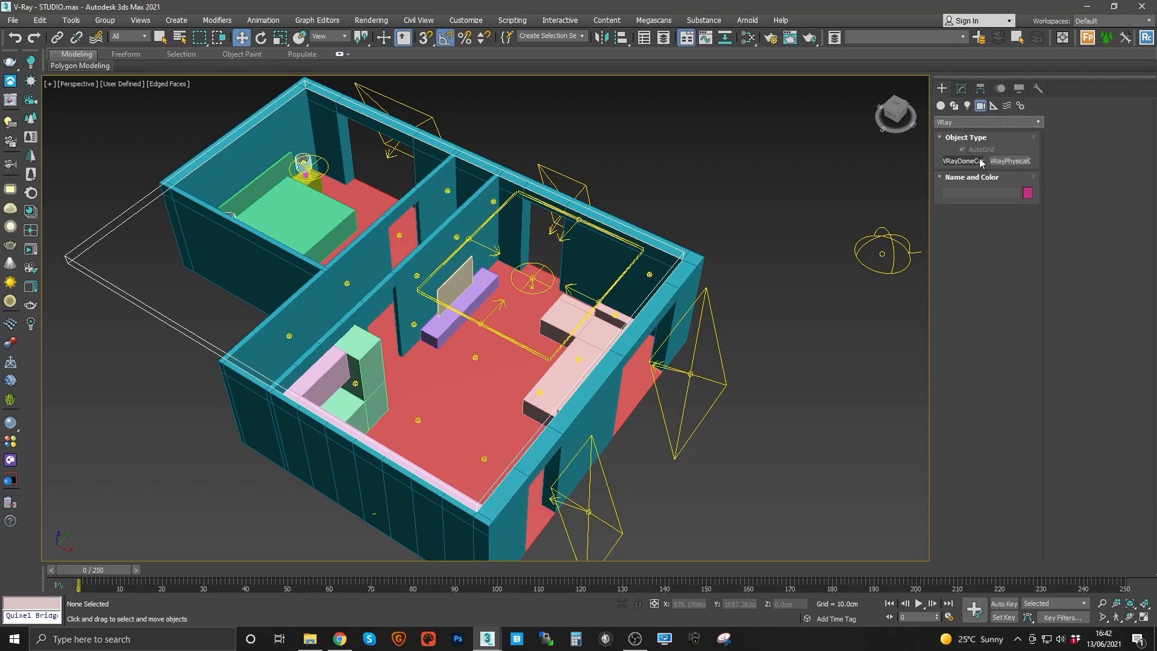
click(1009, 163)
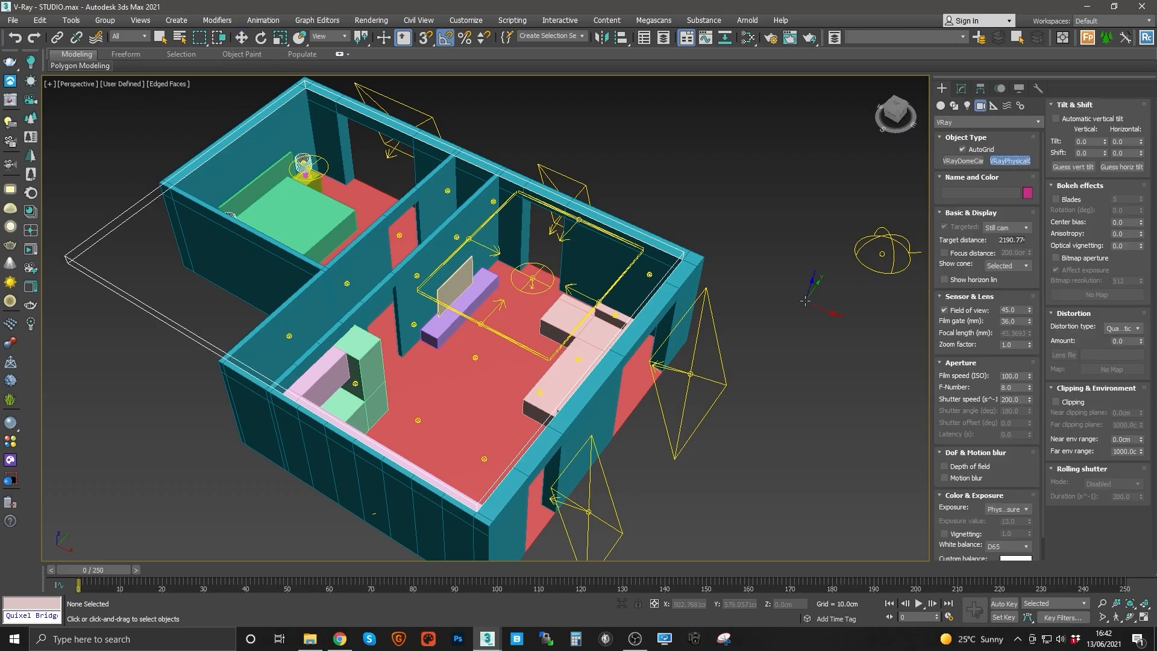
key(t)
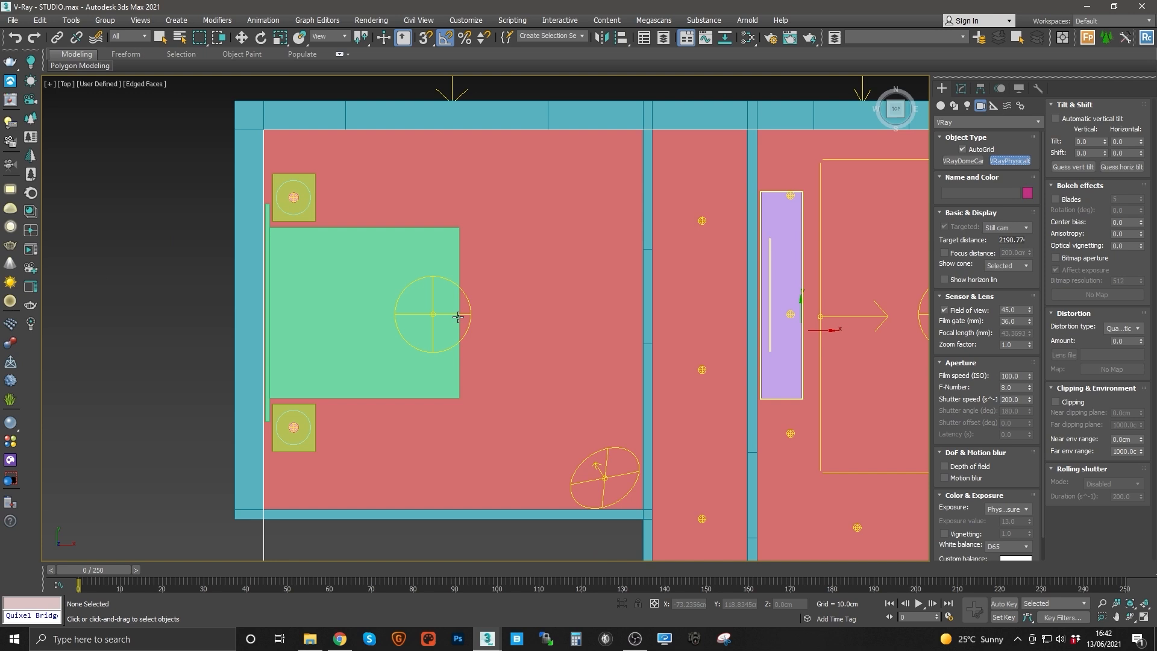
key(z)
middle_drag(417, 435, 586, 400)
scroll(586, 400, up, 5)
scroll(586, 400, down, 4)
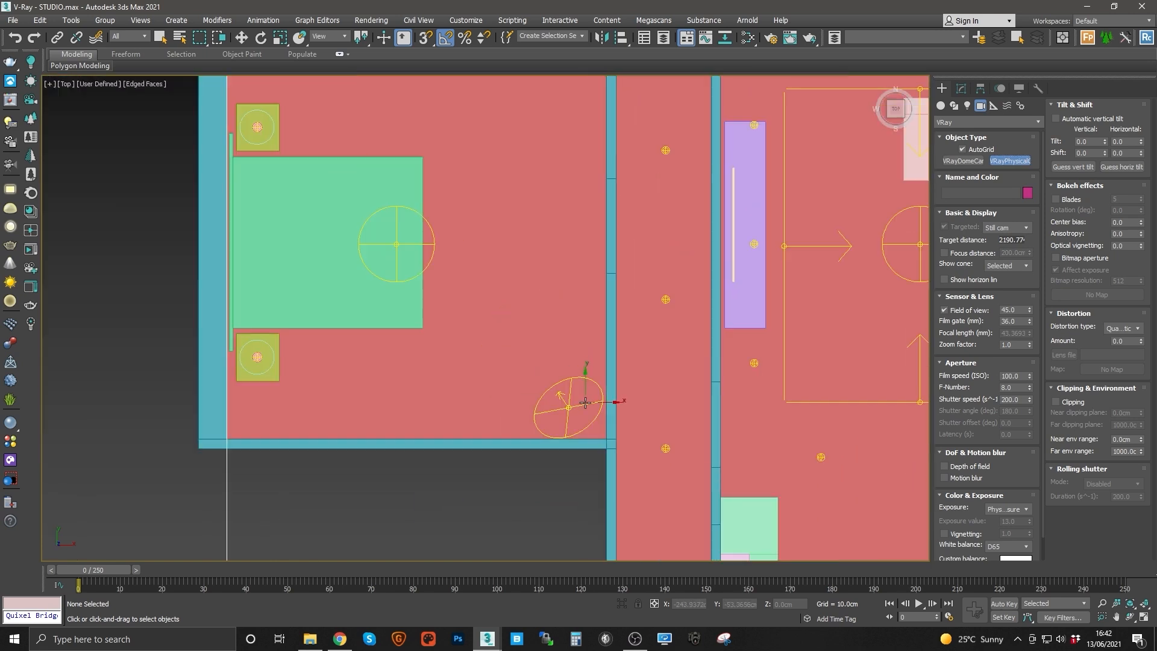
drag(583, 416, 486, 314)
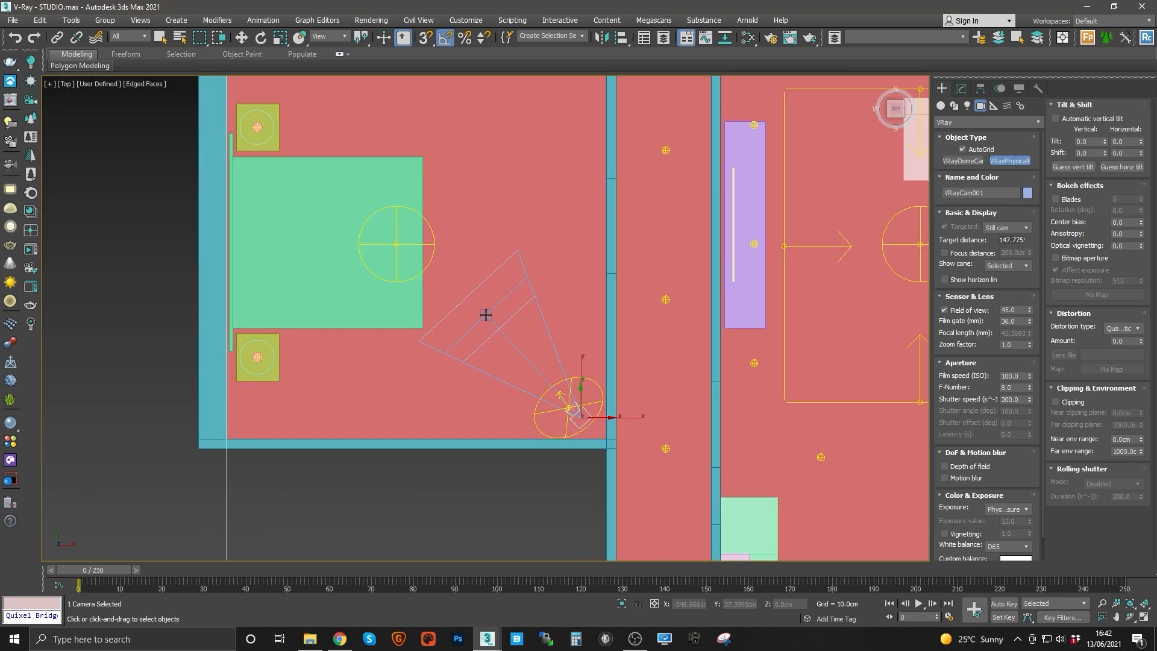
Step: Move the bedroom camera slightly toward the room corner in the top view
key(w)
middle_drag(582, 382, 563, 366)
scroll(566, 356, down, 3)
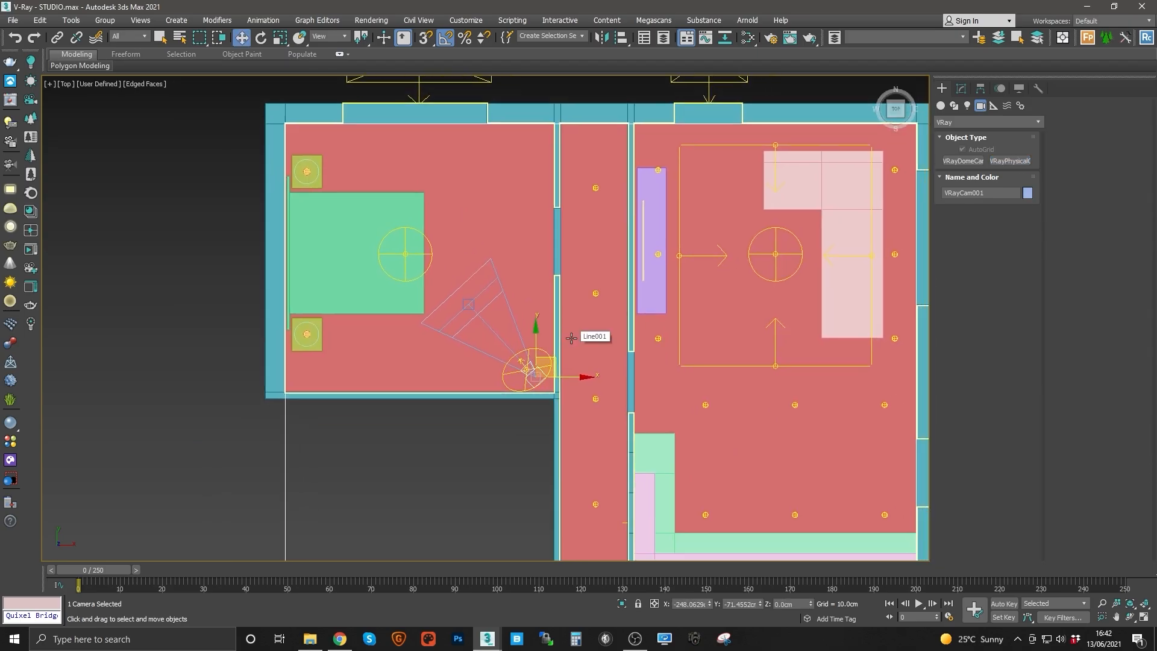
Step: Switch to the camera view and walk the camera forward and upward to frame the bed
key(c)
click(1117, 617)
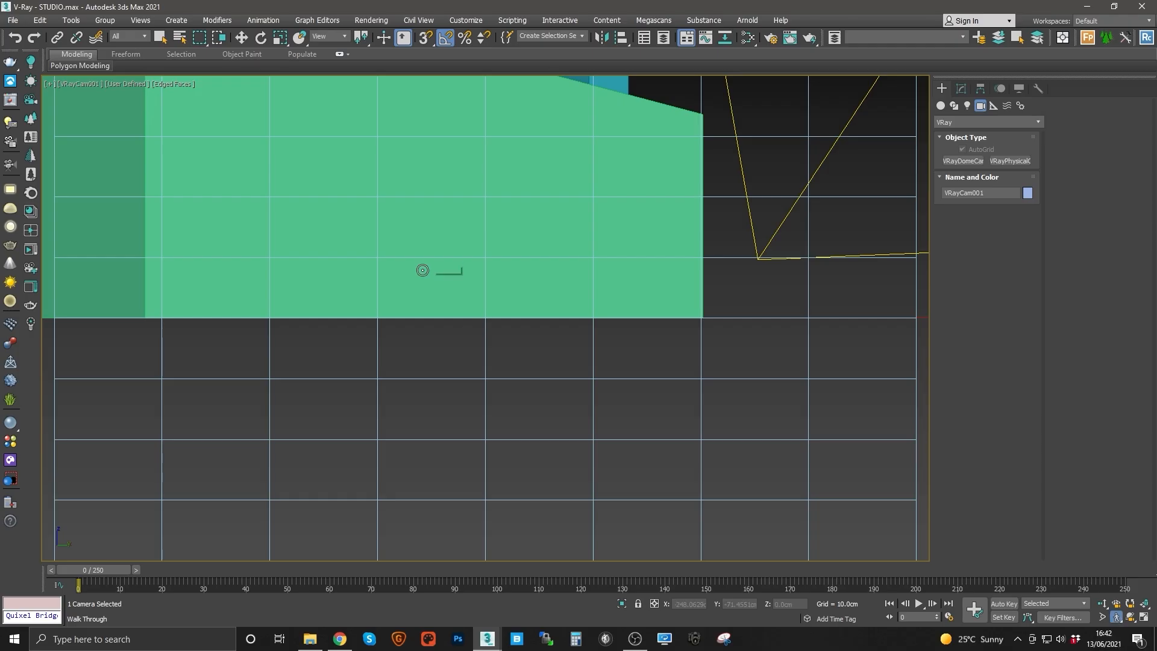
mouse_move(480, 279)
mouse_down()
mouse_move(454, 279)
mouse_move(467, 282)
mouse_up()
key(e)
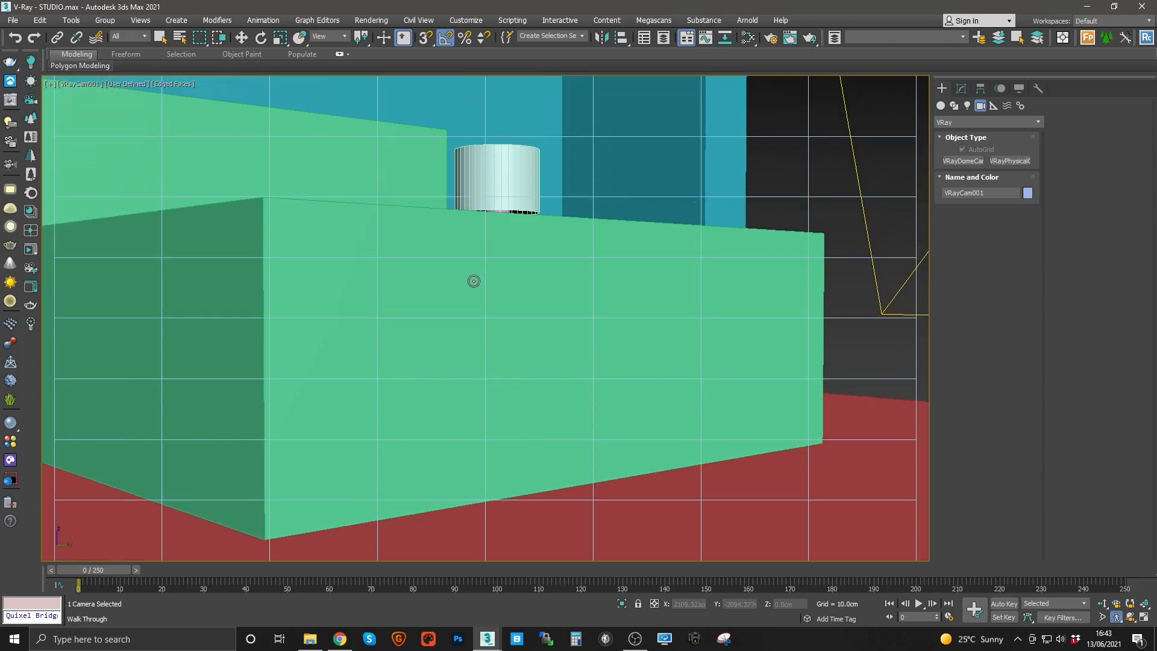
key(s)
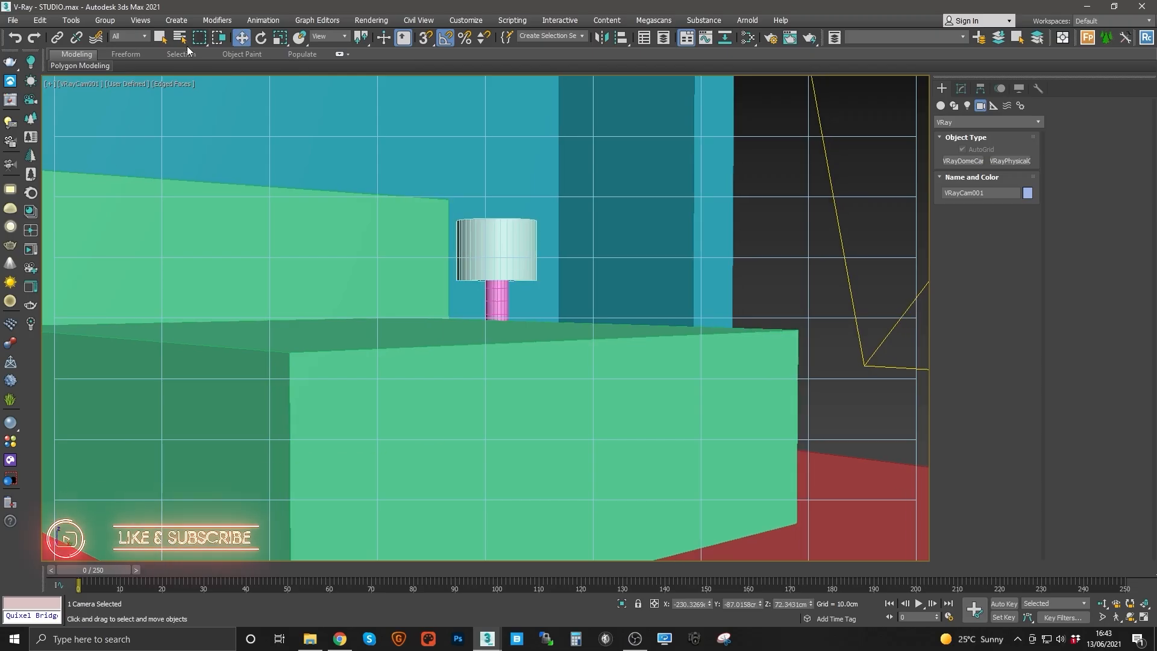
Step: Select the VRayCam001 camera by name and rename it BED
click(181, 38)
double_click(74, 85)
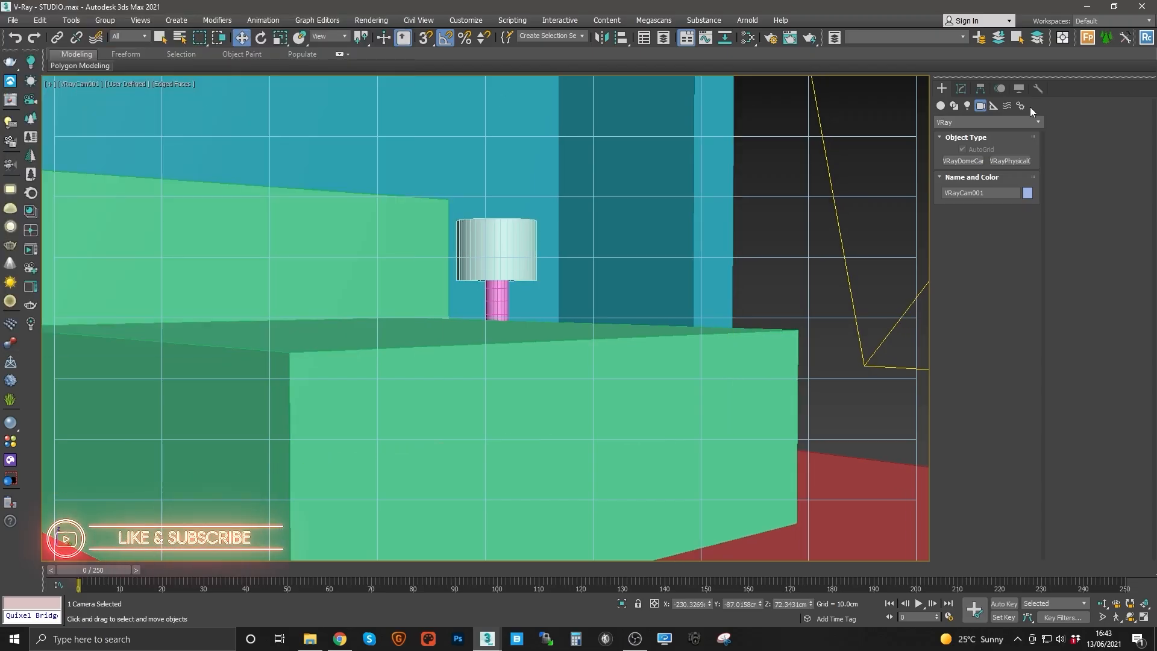
click(962, 89)
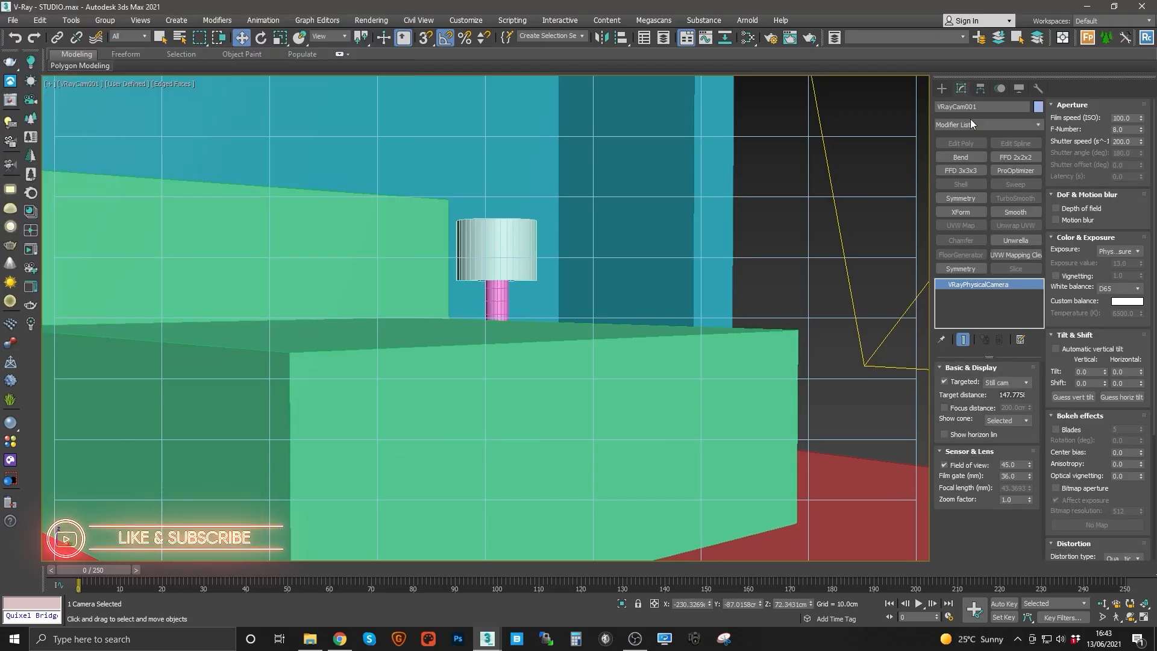
click(179, 38)
double_click(75, 94)
drag(985, 108, 852, 93)
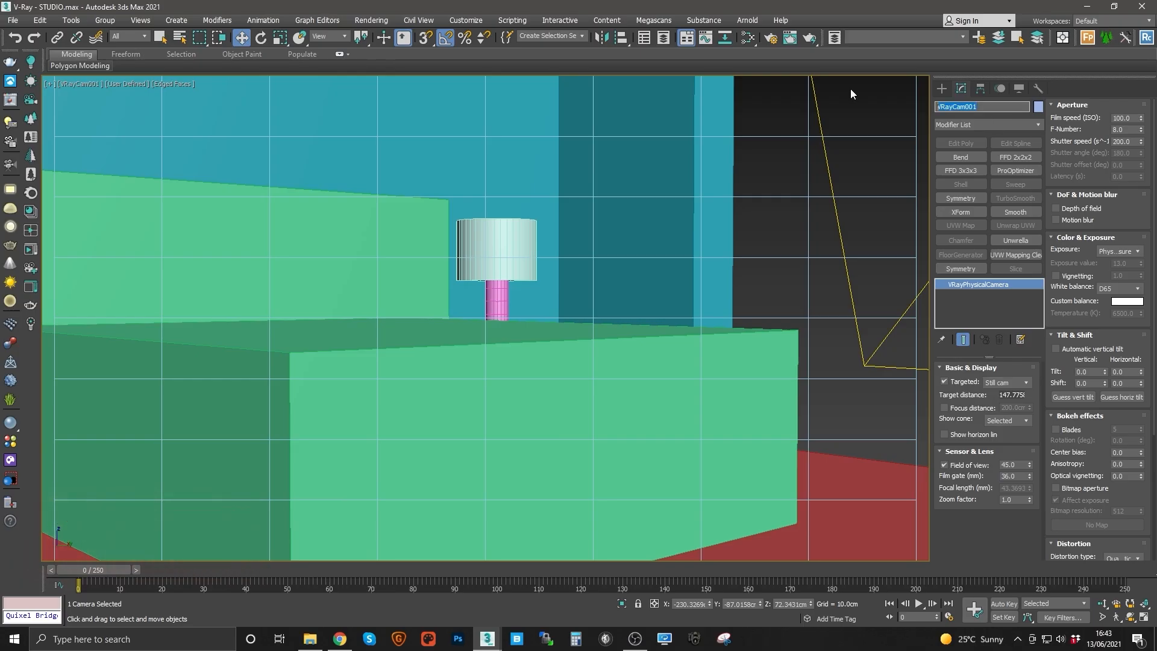
text(BED)
key(Return)
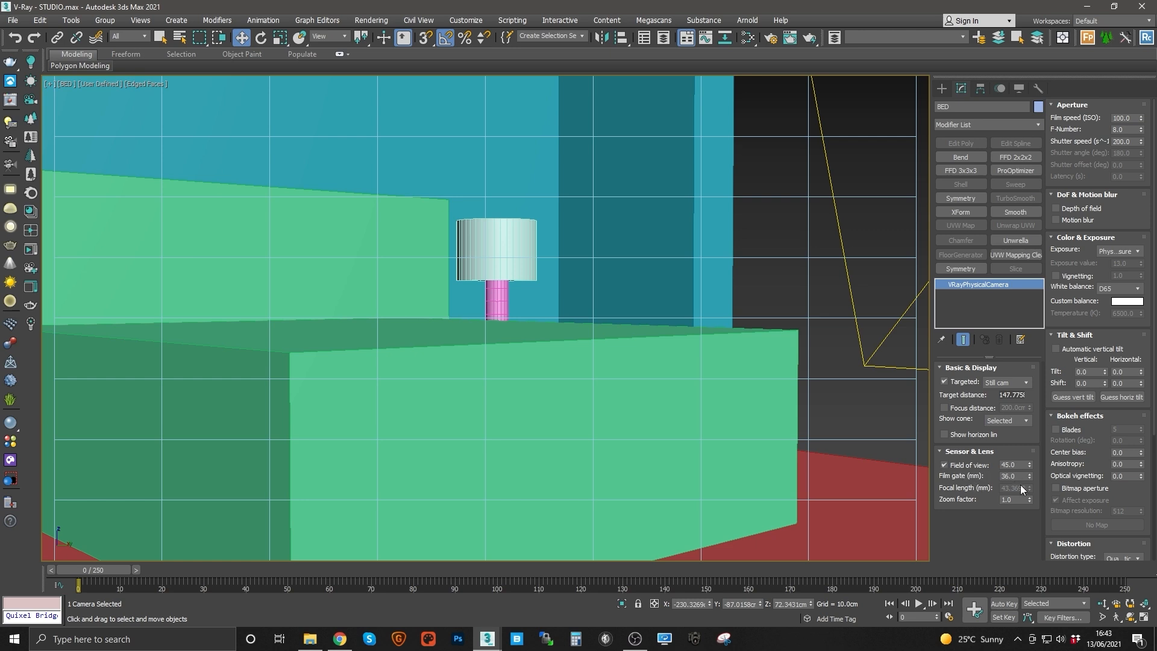
Step: Turn off field of view and set the camera's focal length to 24 mm
click(943, 464)
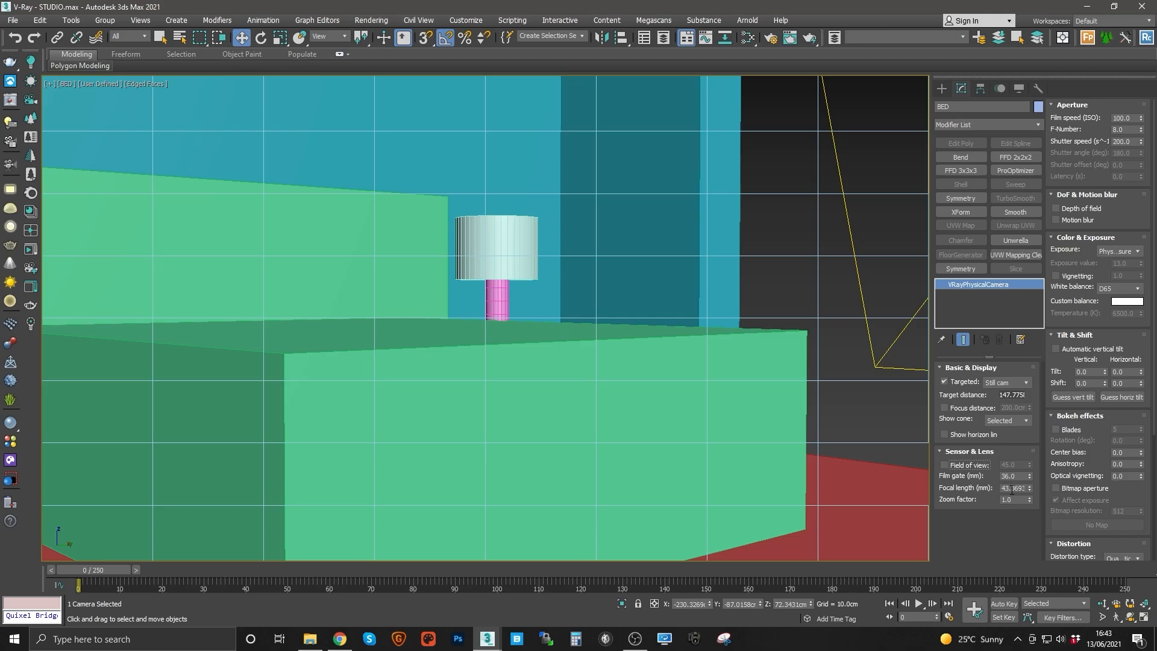
double_click(1014, 488)
text(24)
key(Return)
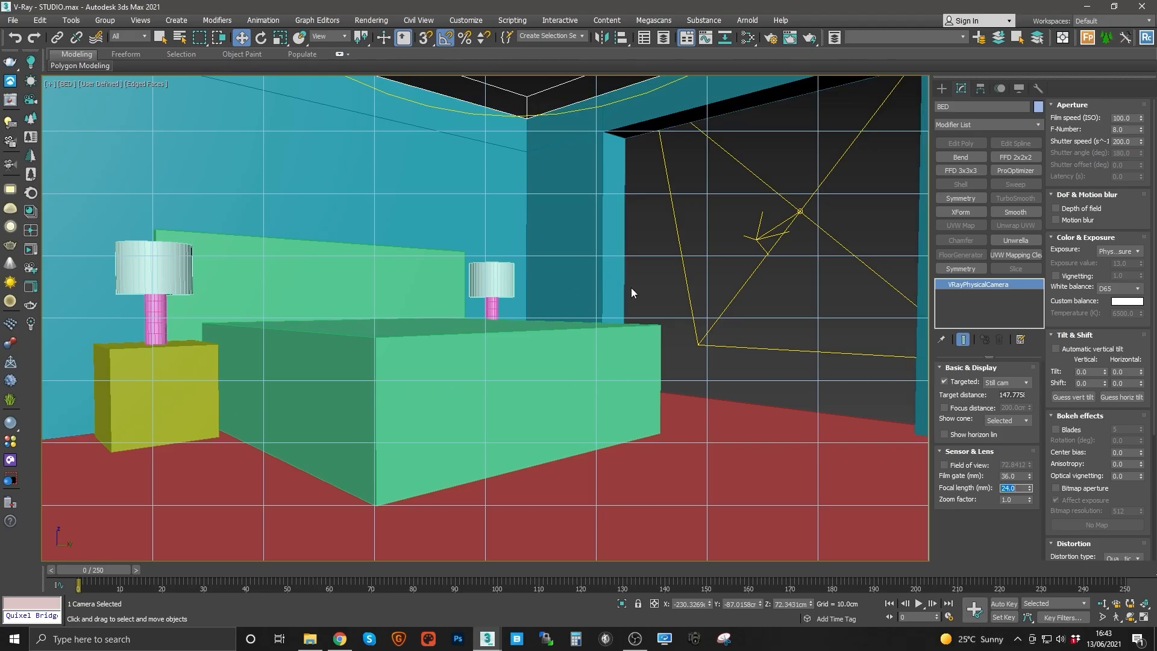
Step: Open Render Setup and set the output size to 2000 × 1500 pixels
click(763, 38)
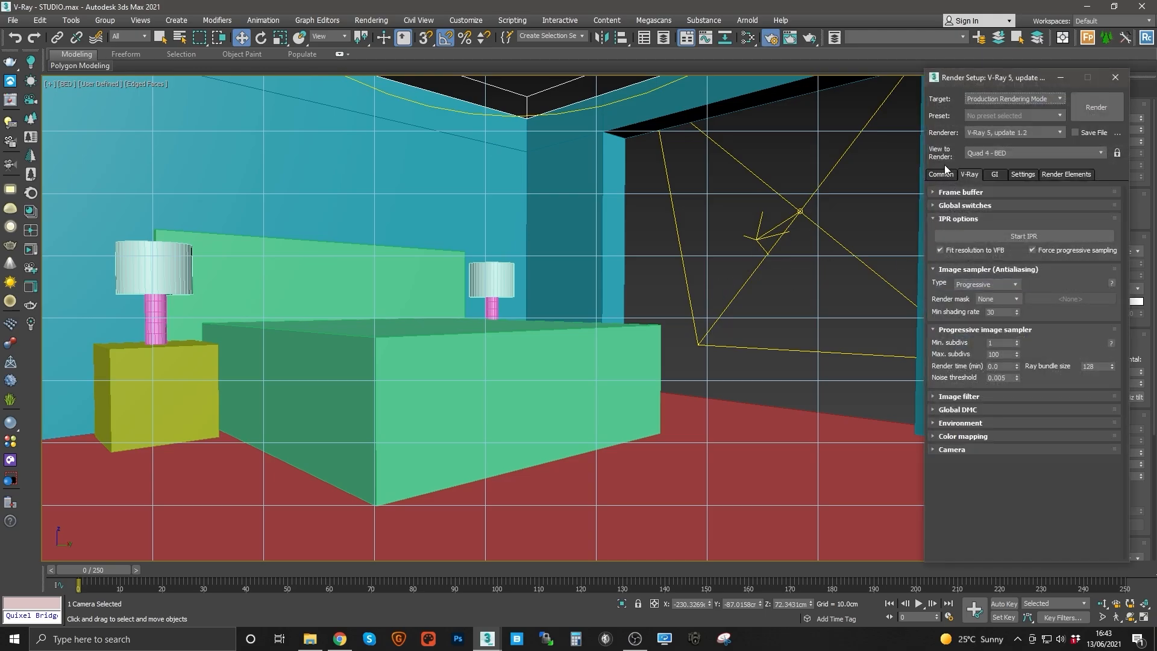
click(940, 174)
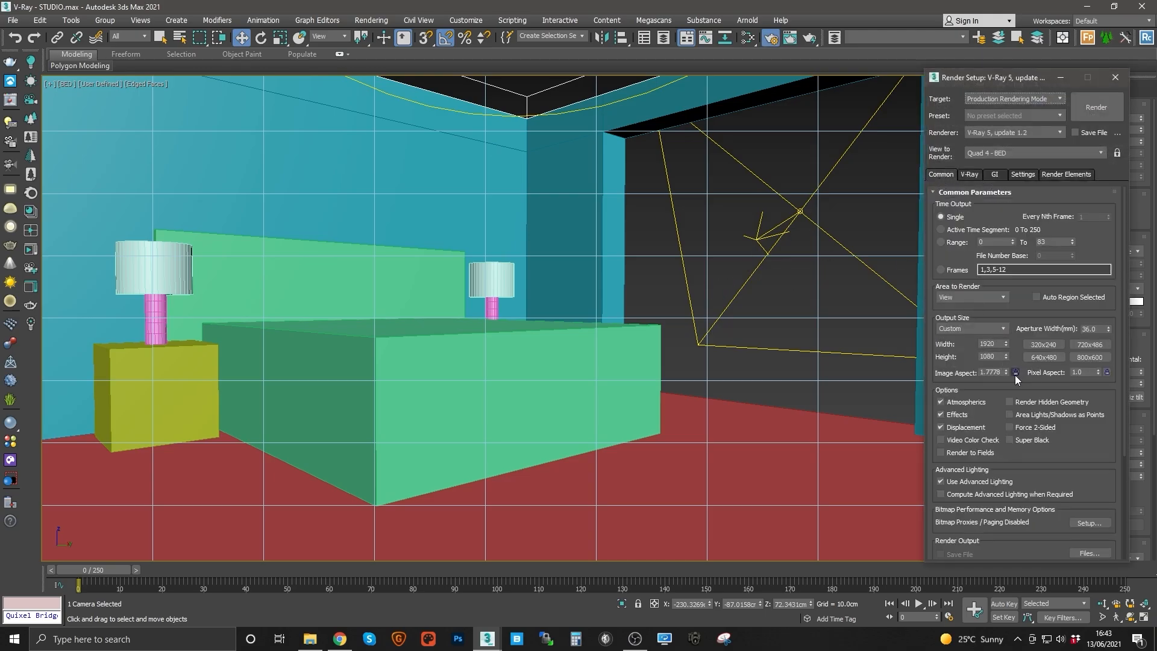
click(998, 345)
click(998, 357)
text(300)
key(Return)
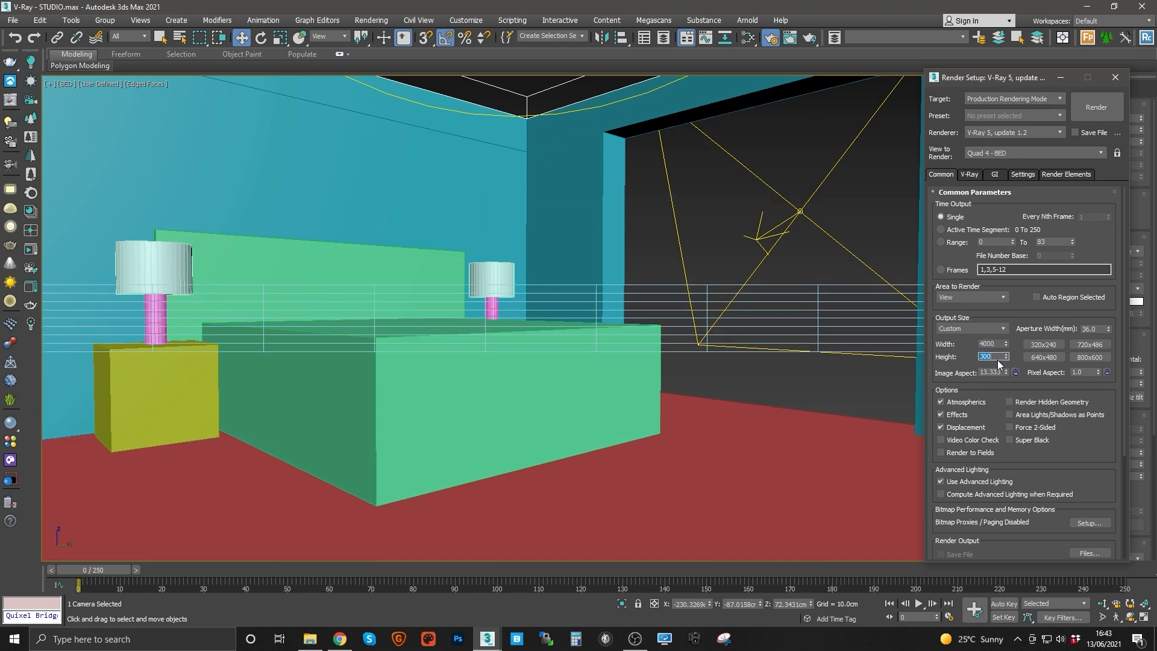
text(3)
key(Return)
click(998, 343)
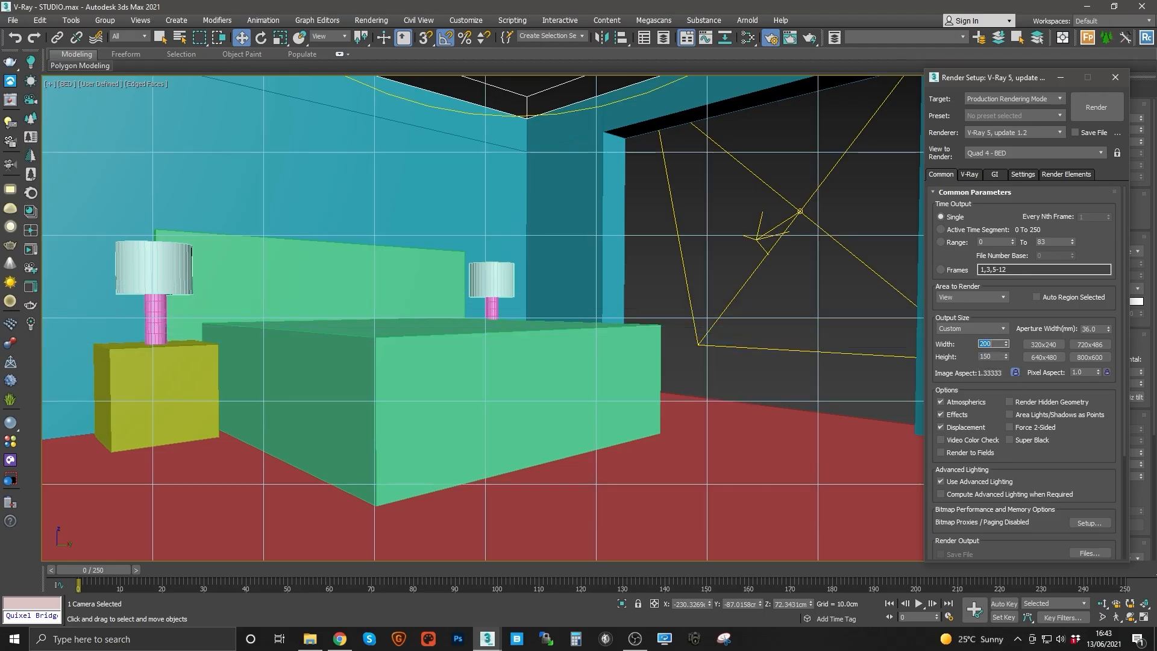
text(2000)
key(Return)
click(645, 289)
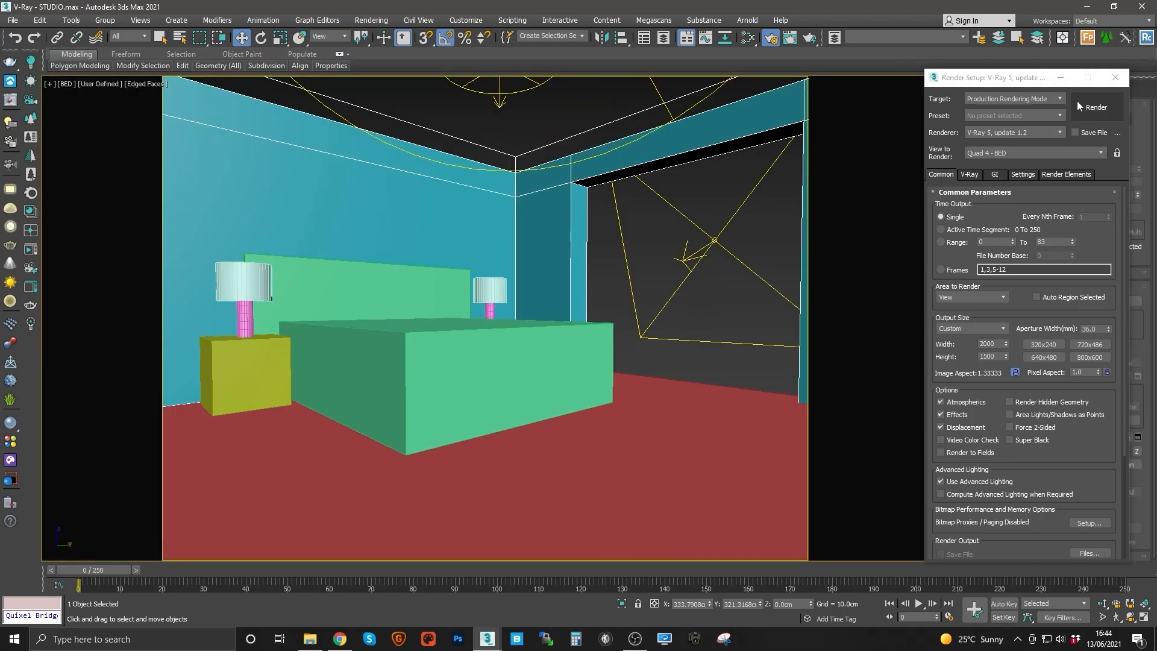
click(1114, 77)
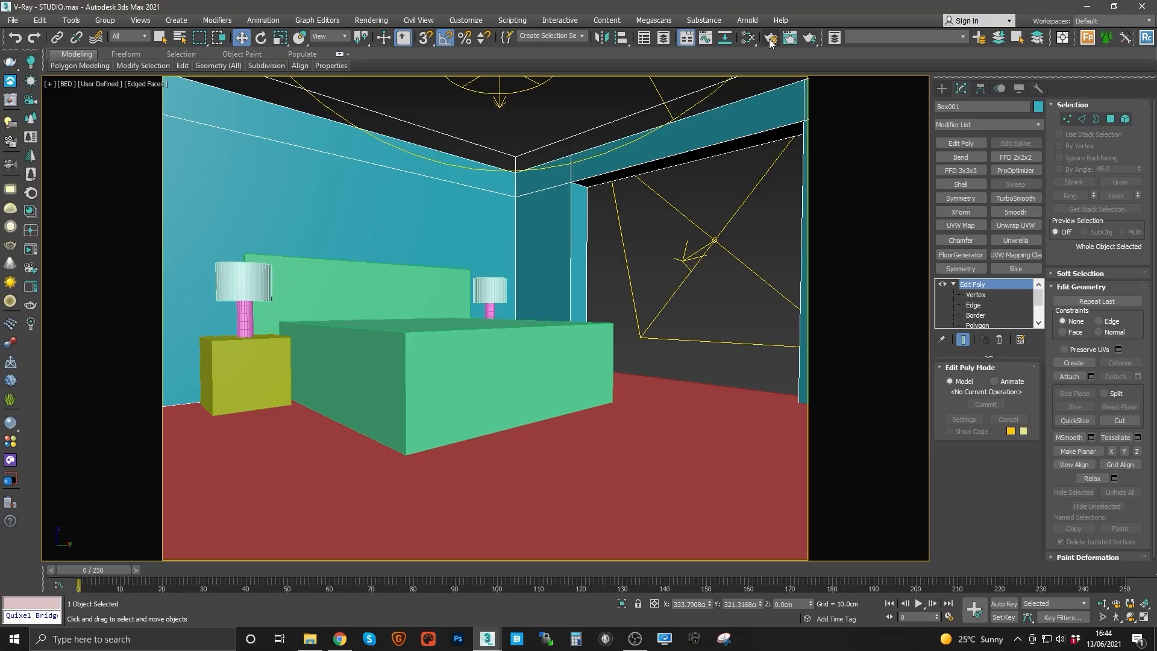
Step: Toggle the safe frame display in the camera view
click(591, 209)
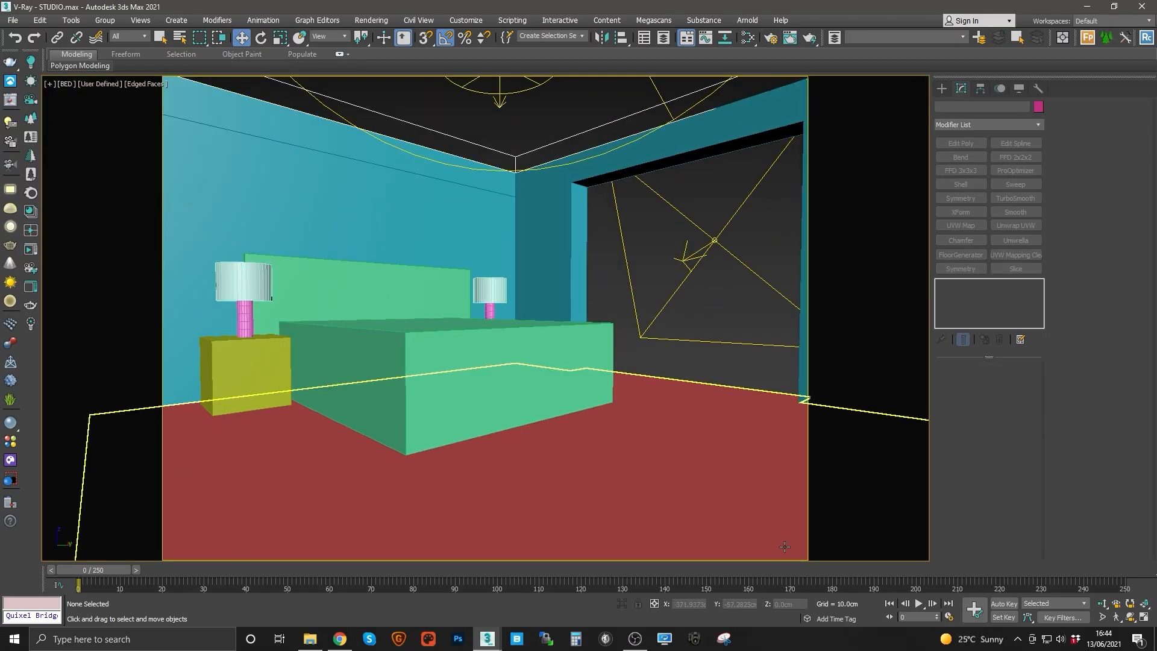
key(shift+f)
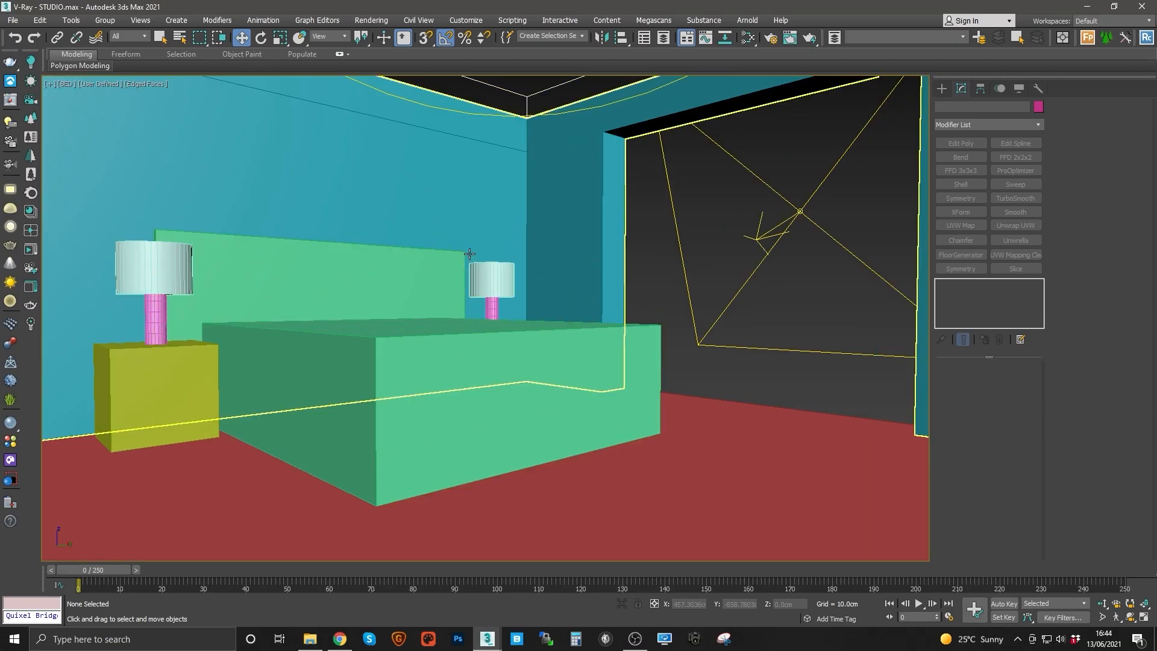
key(shift+f)
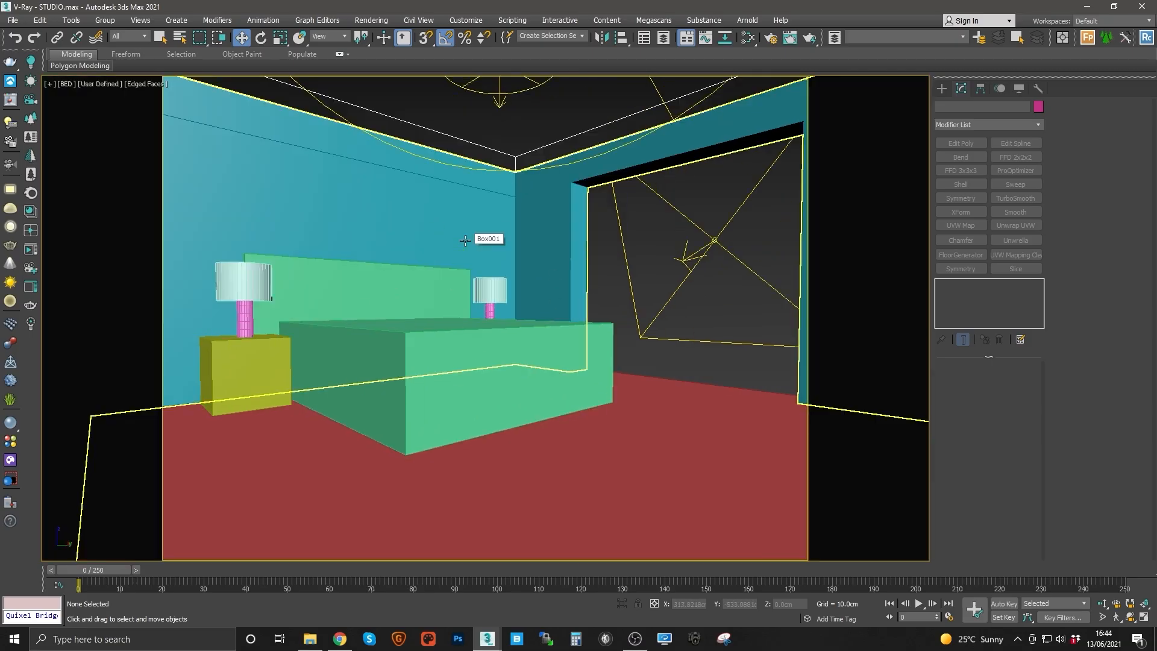
Step: Inspect the bed area in the perspective view, then return to the camera view
click(446, 291)
key(p)
key(z)
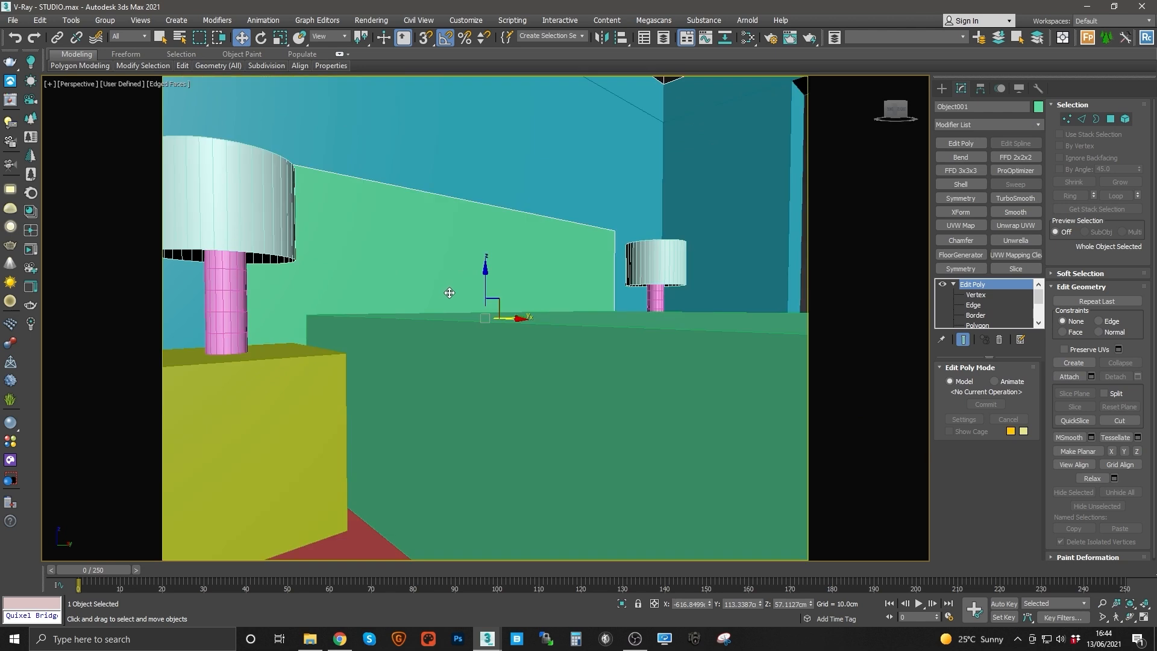
alt+middle_drag(561, 294, 544, 320)
scroll(544, 320, down, 10)
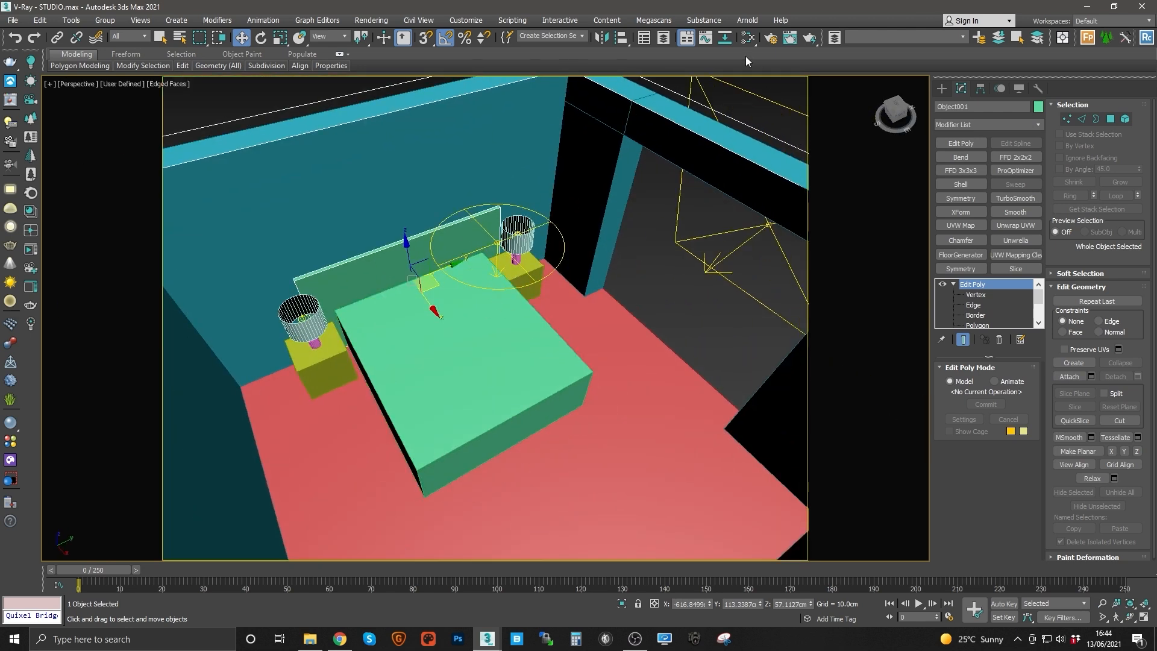
key(c)
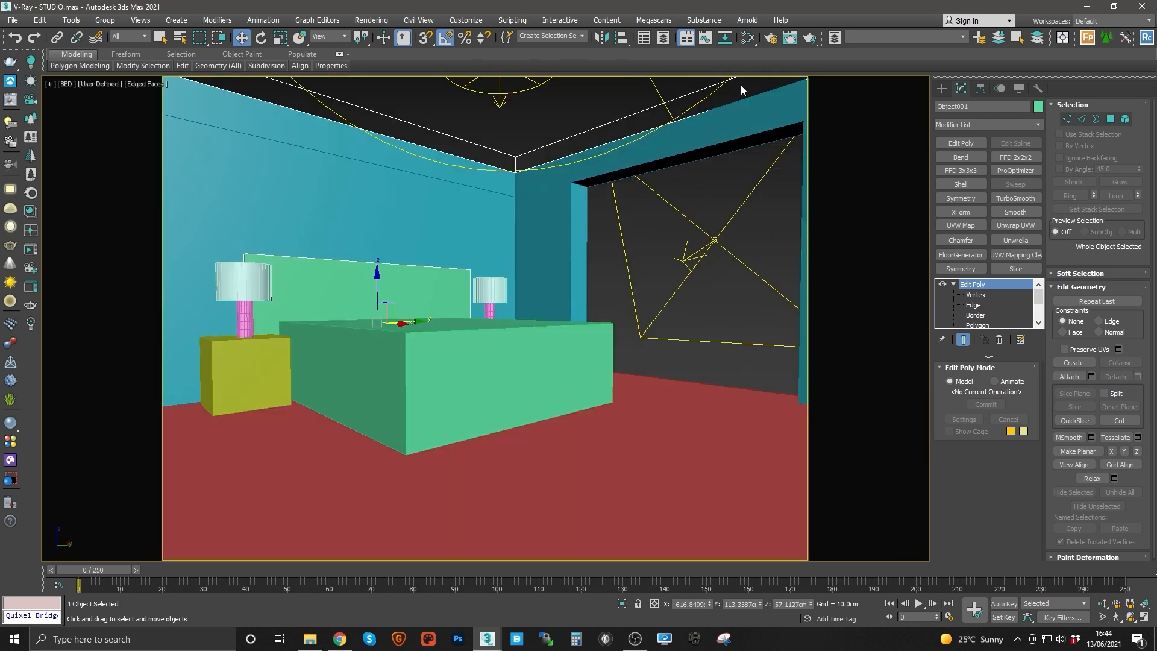
Step: Change the render output height to 1200 with width 2000 and lock the image aspect
key(F10)
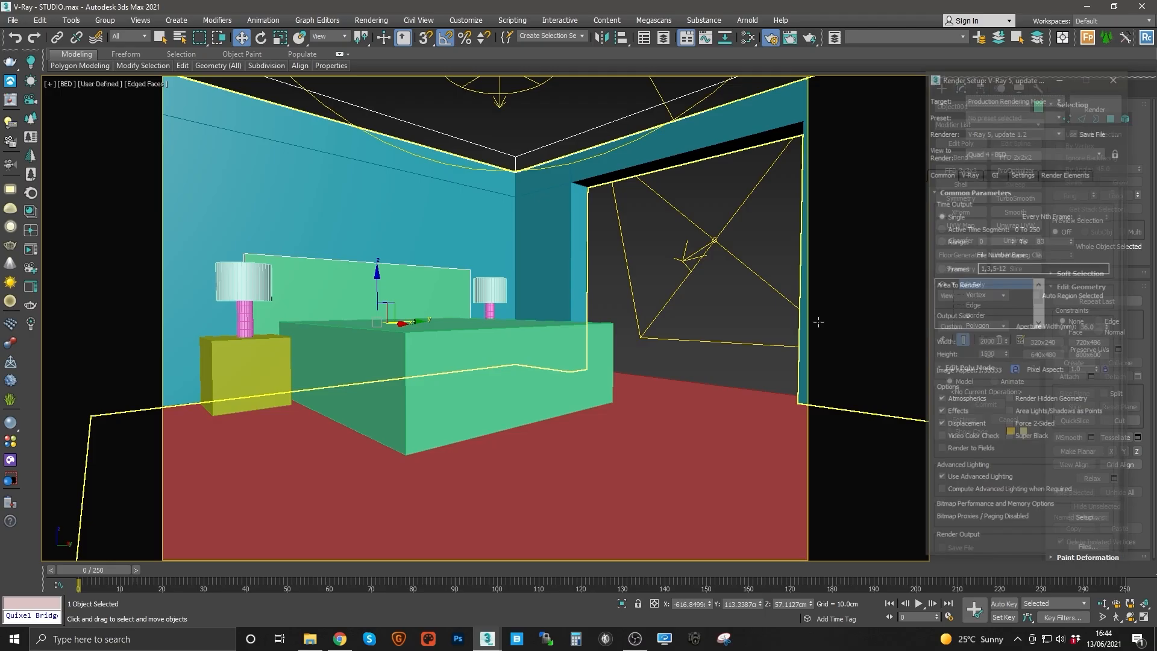
click(1016, 372)
double_click(991, 356)
text(1400)
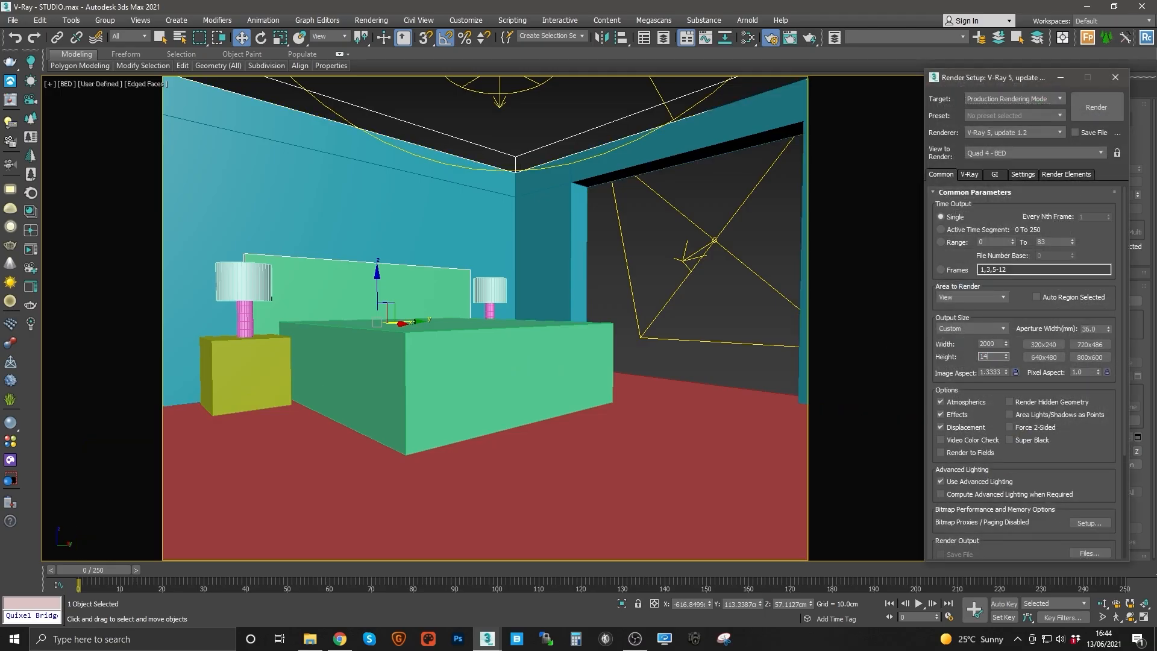
key(Return)
text(120)
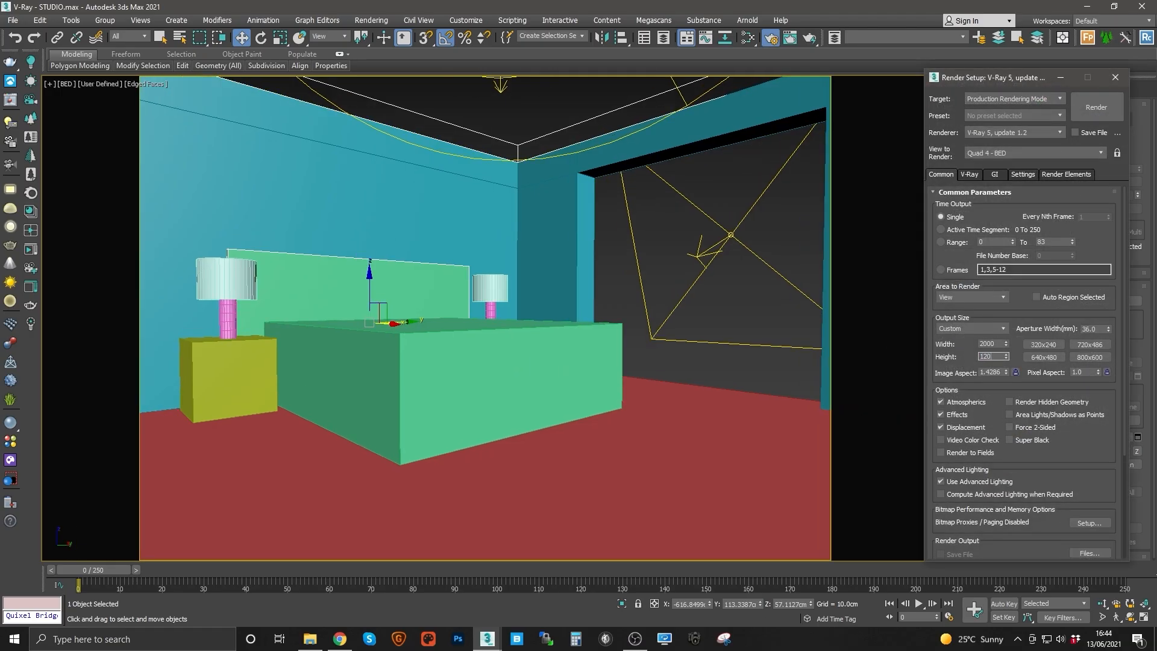
text(0)
key(Return)
click(1016, 372)
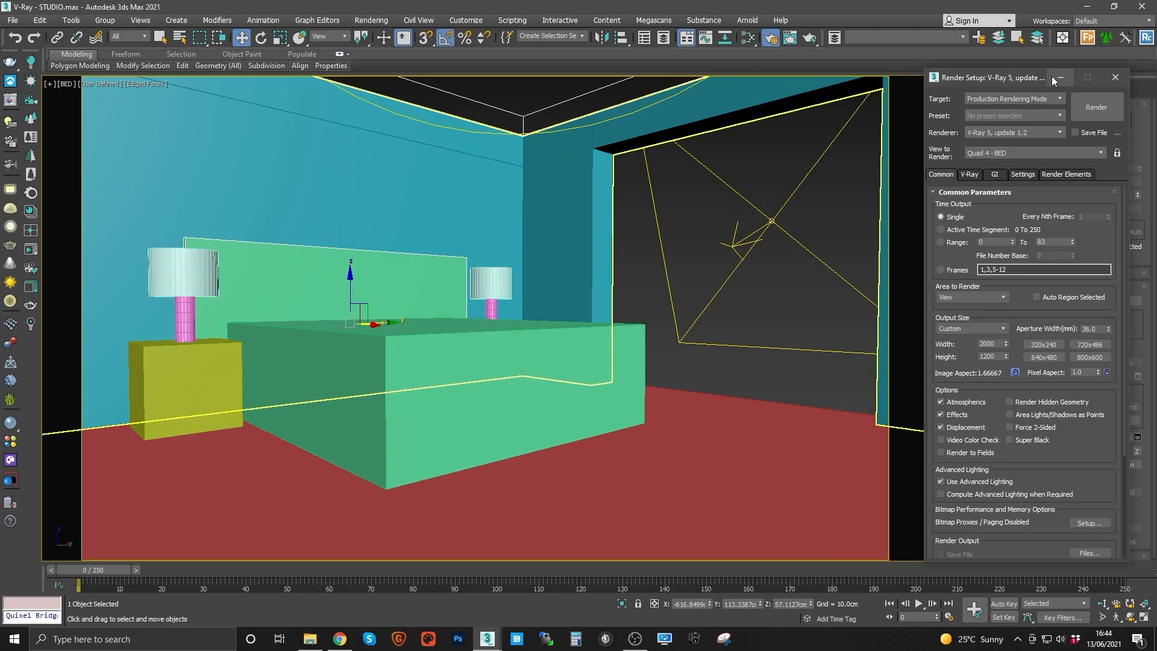
click(1115, 77)
Step: Select the BED camera and set its height (Z) to 90 cm
click(179, 37)
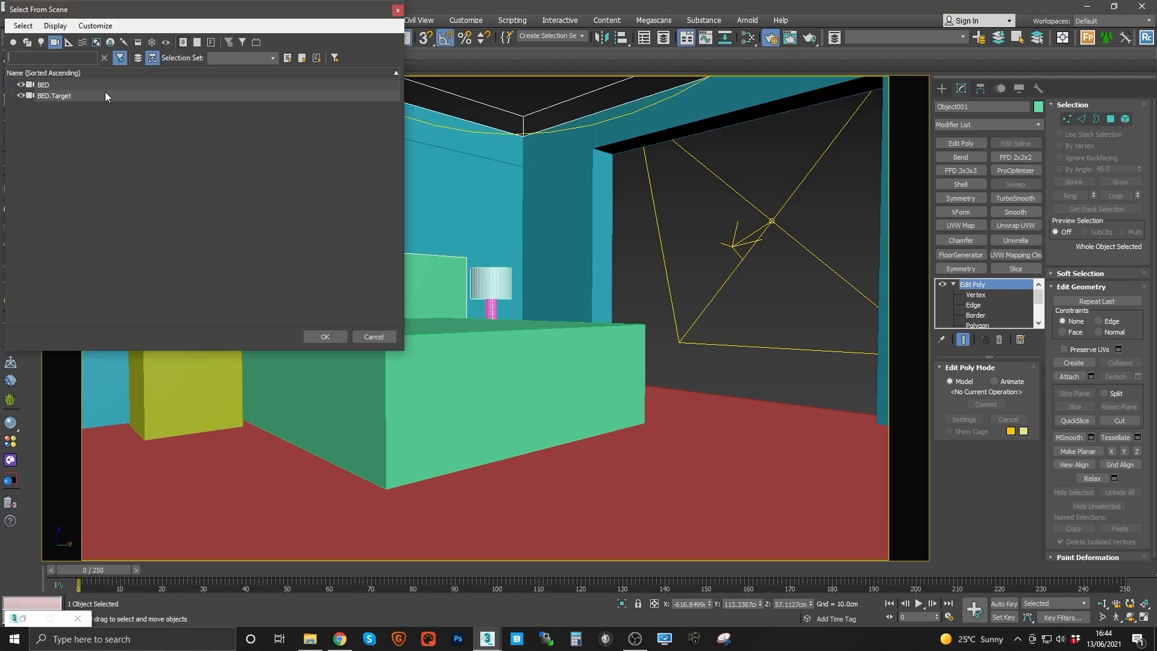
double_click(54, 88)
double_click(790, 604)
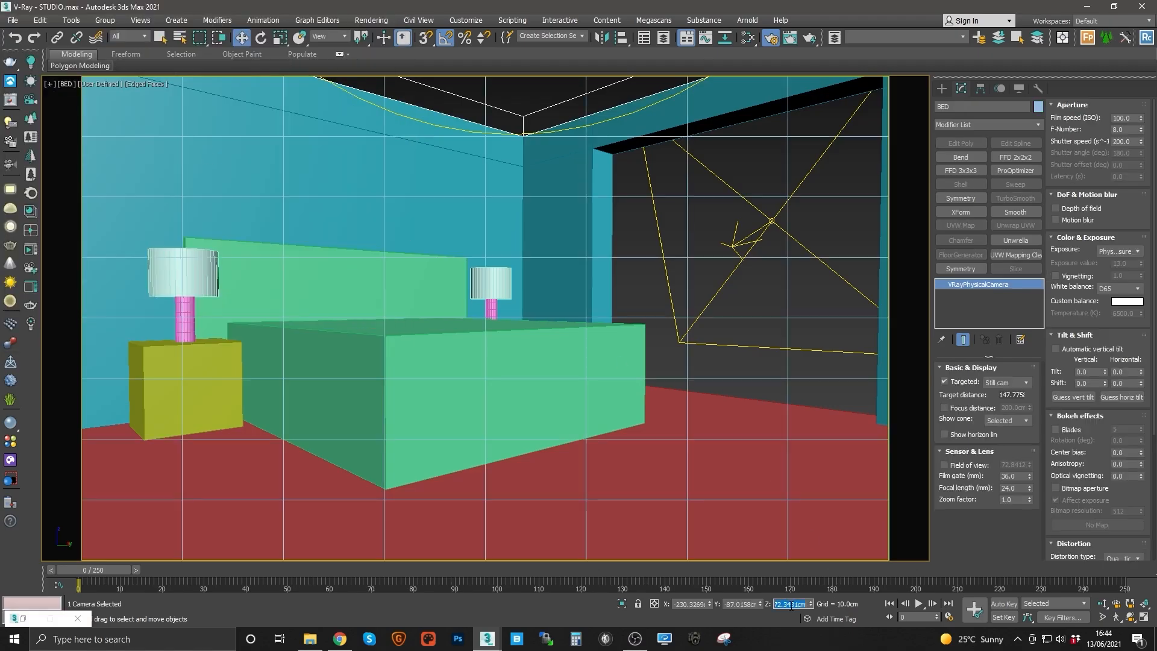
text(80)
key(Return)
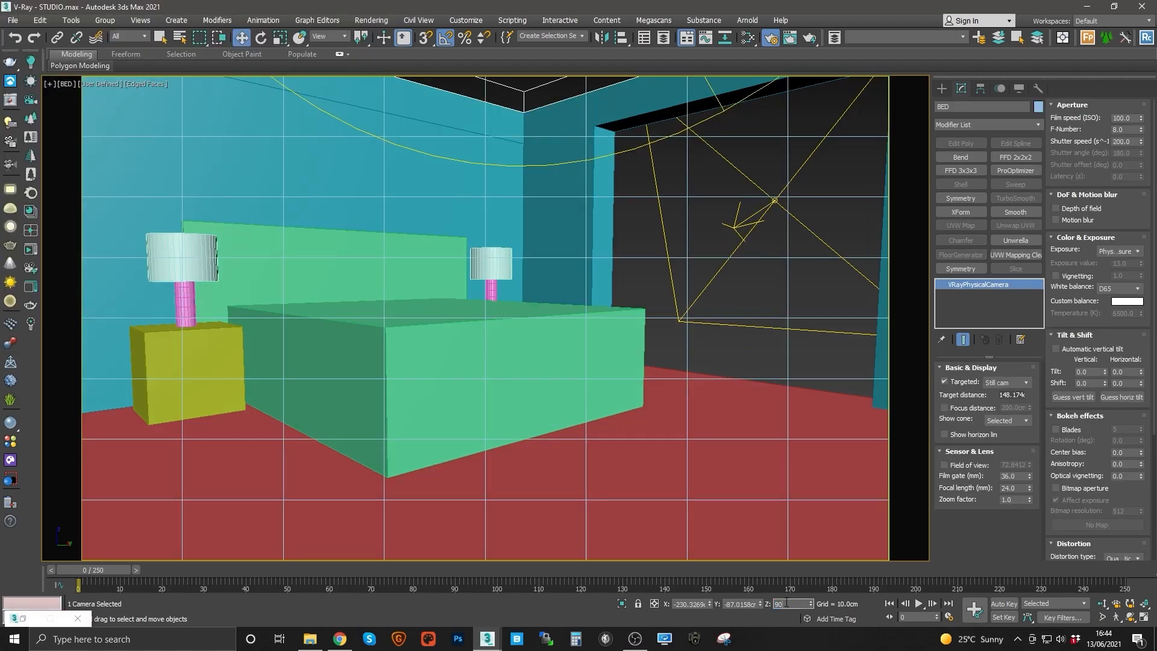
text(90)
key(Return)
Step: Select the camera target and set its height (Z) to 90 cm
right_click(442, 279)
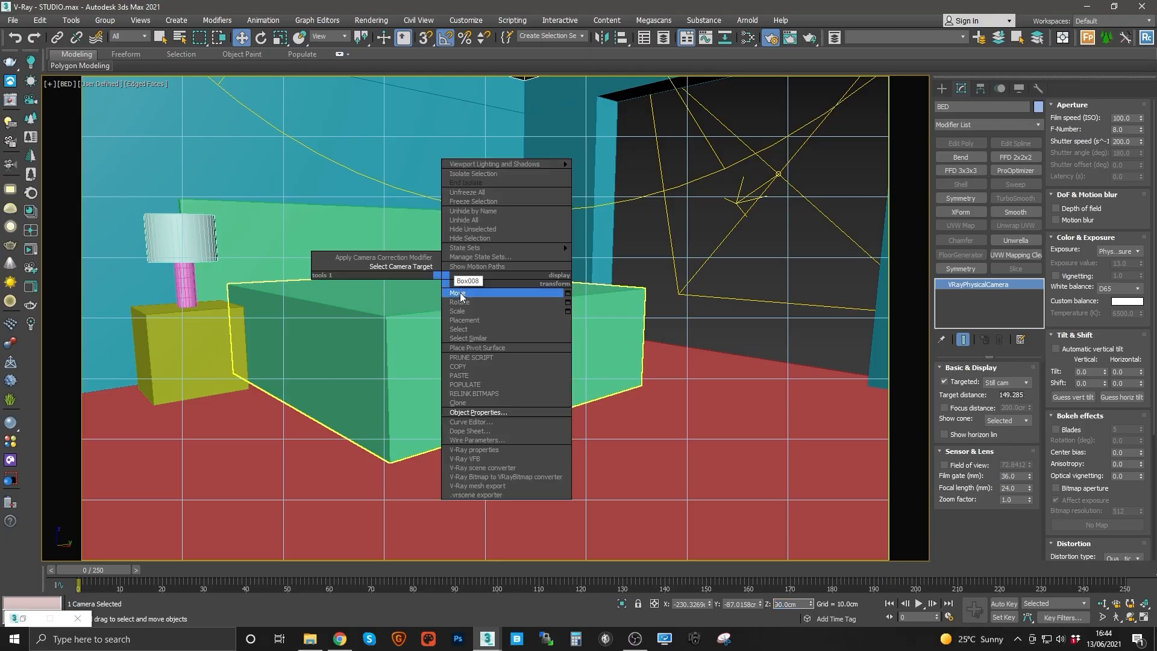
click(403, 267)
double_click(793, 604)
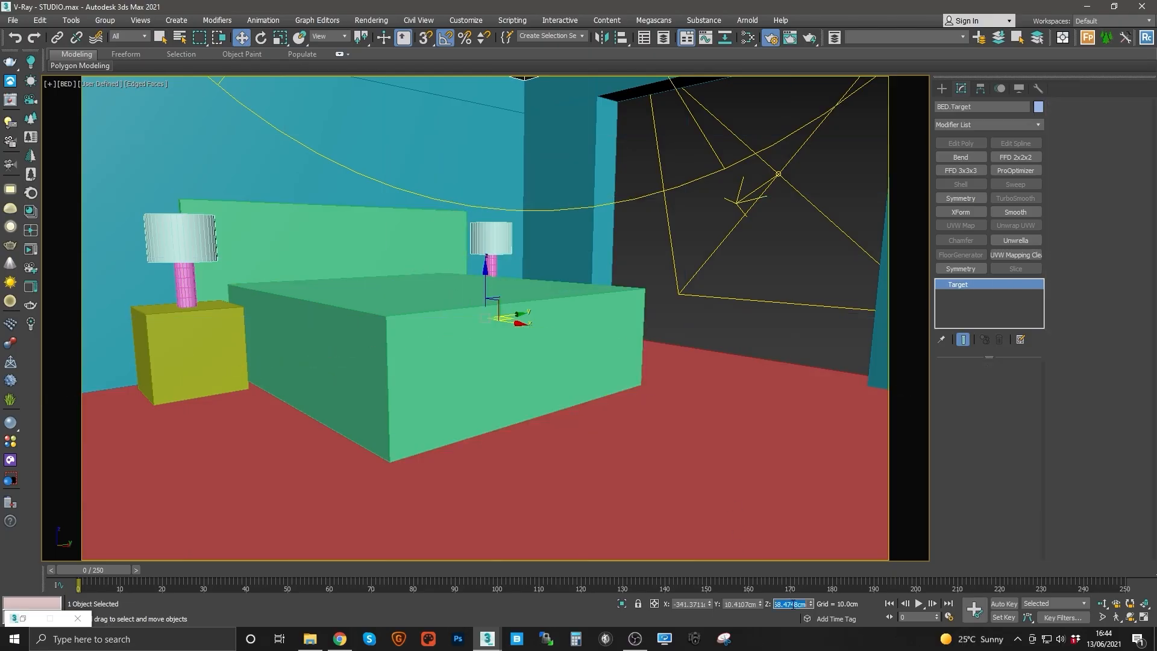
text(90)
key(Return)
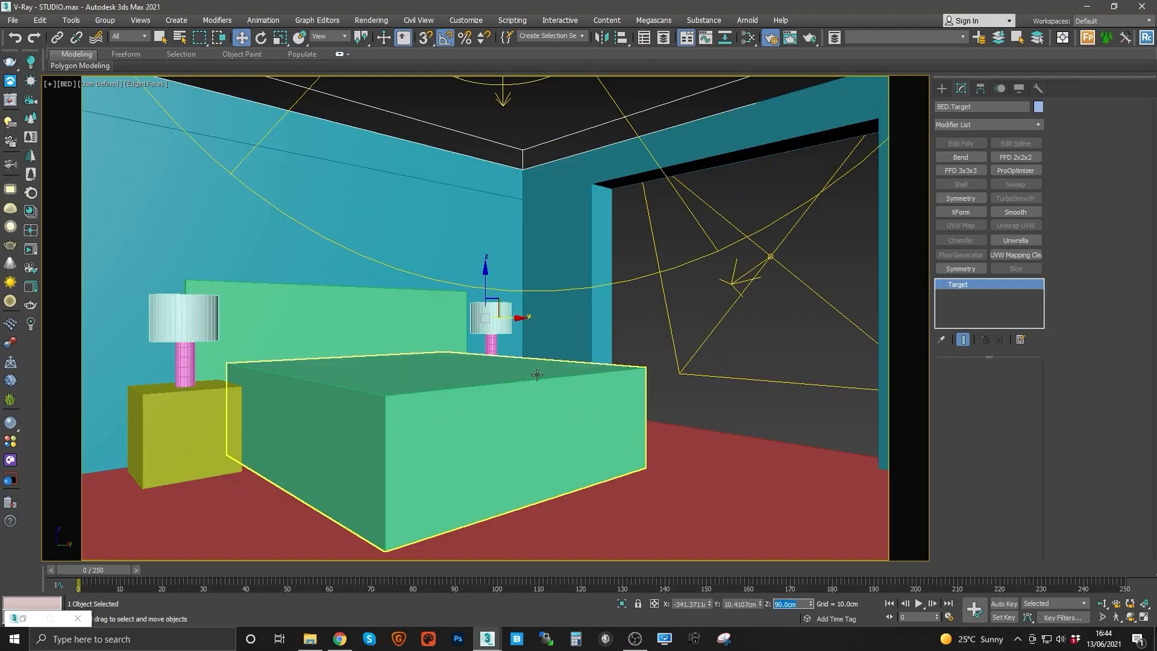
Step: Select the camera again and walk it backward in the camera view
right_click(518, 356)
click(493, 347)
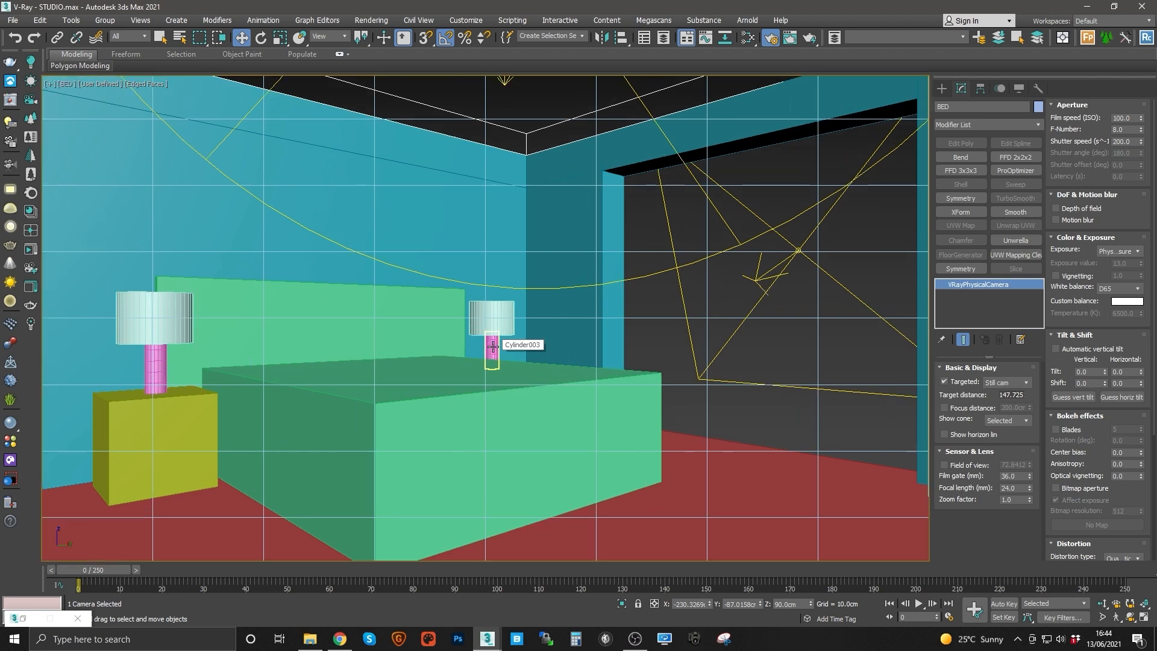
click(1116, 617)
key(Down)
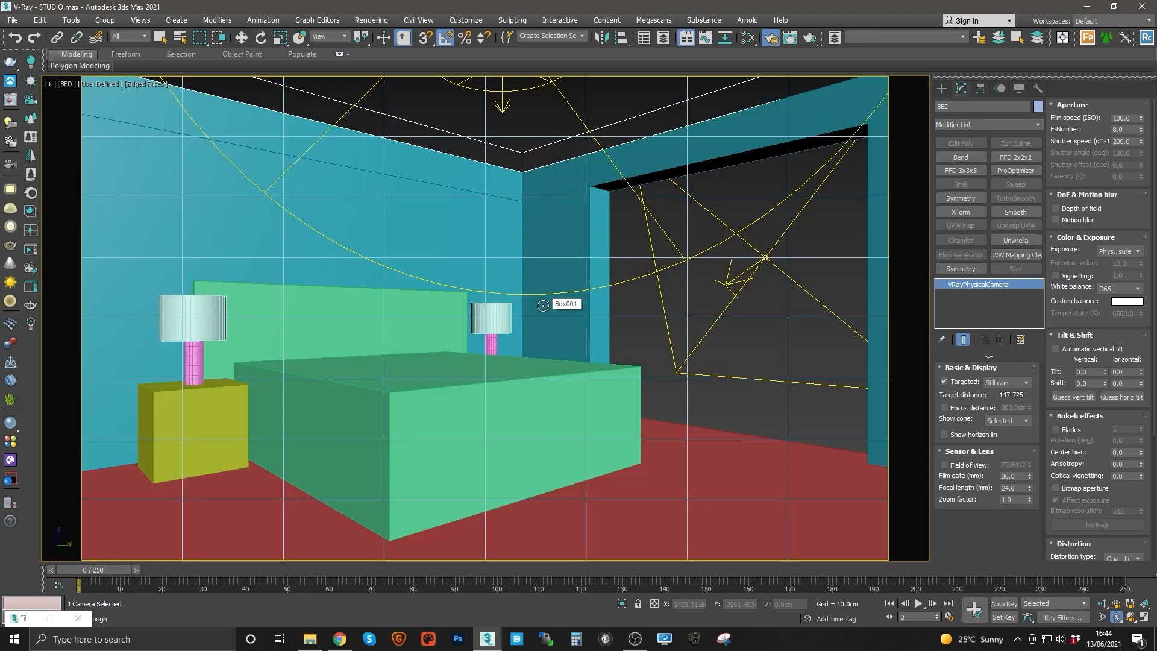
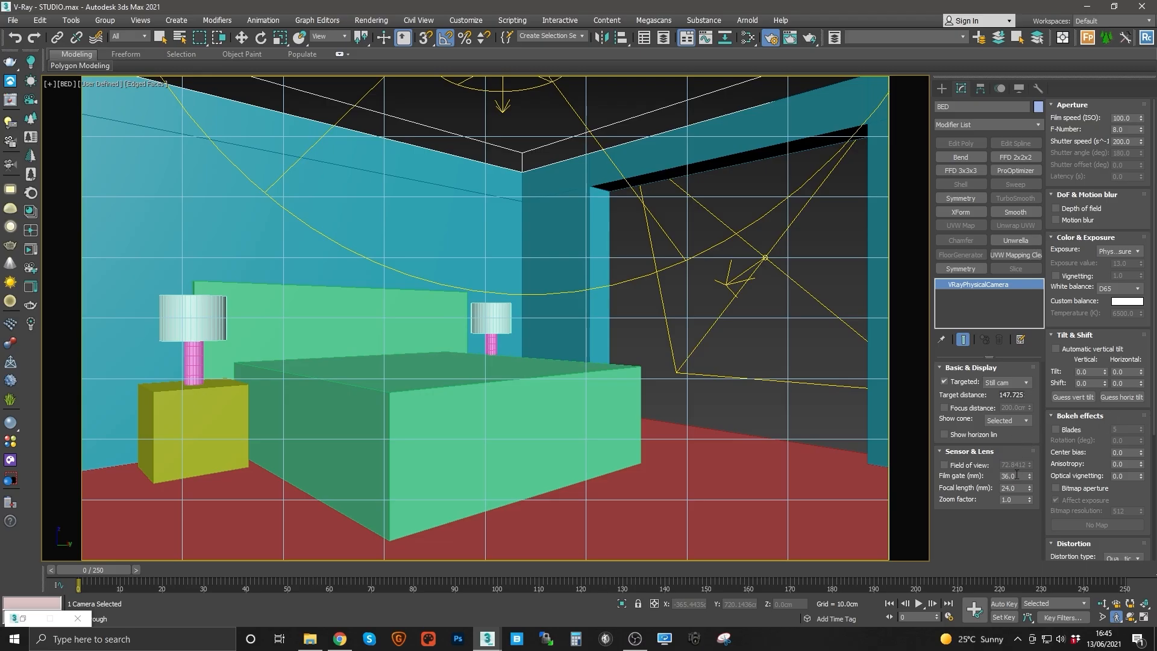
Step: Set the BED camera's focal length to 18 mm
text(20)
key(Return)
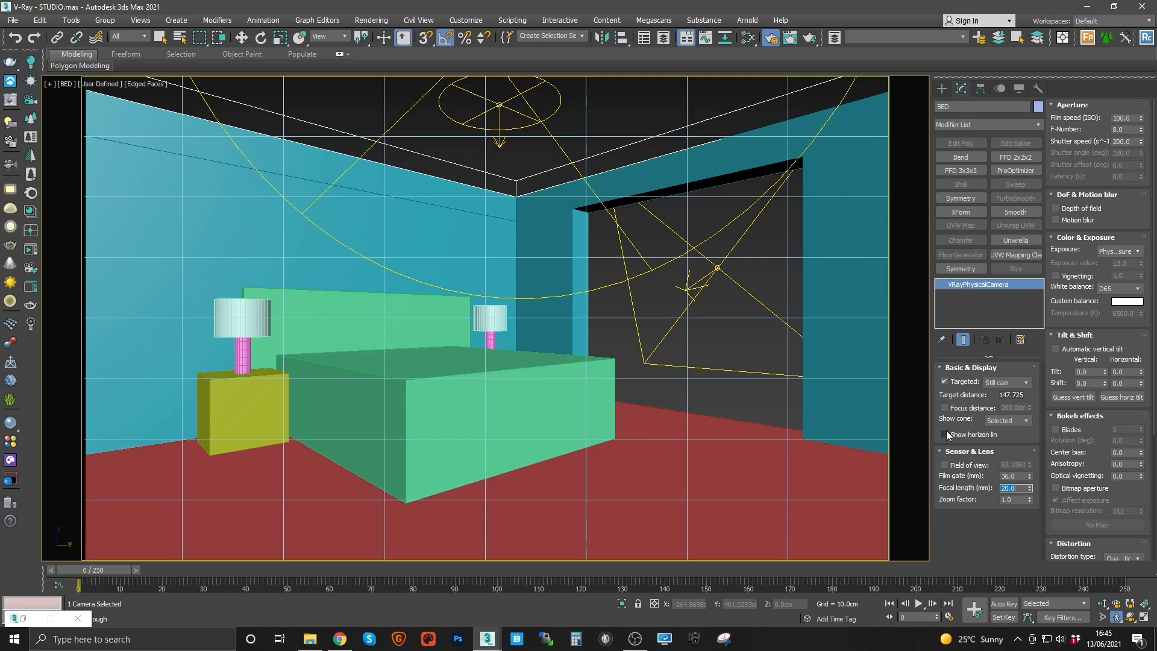
text(18)
key(Return)
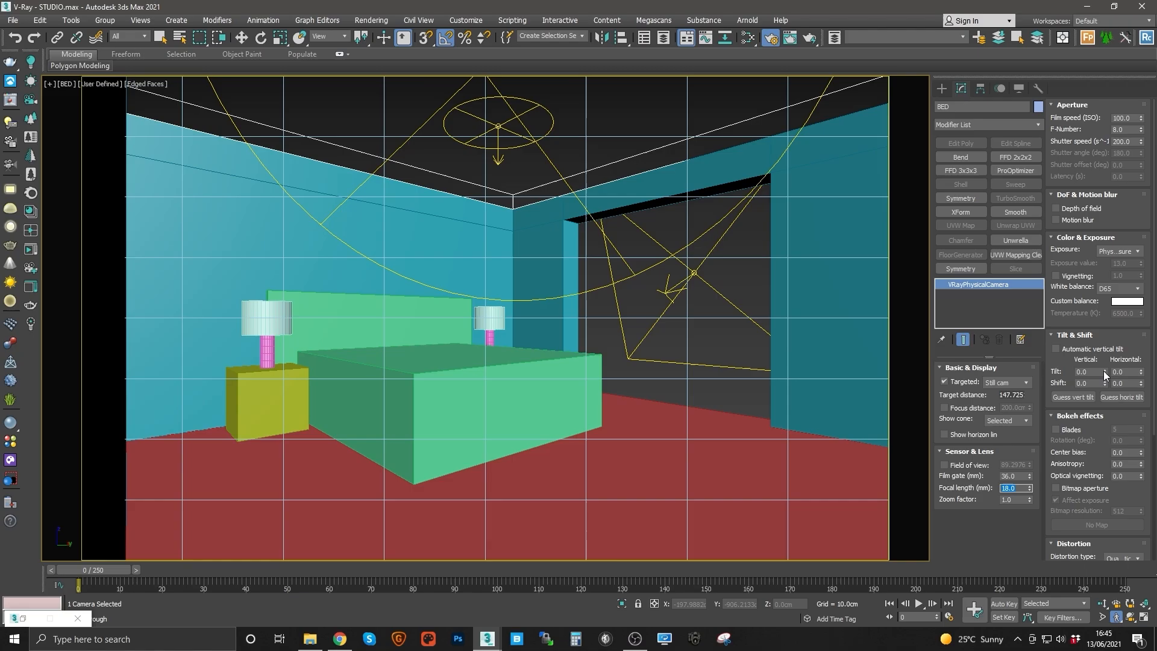
Step: Set the BED camera's vertical shift to 0.05 to correct the verticals
mouse_move(1105, 374)
mouse_down()
mouse_move(1104, 362)
mouse_move(1106, 379)
mouse_up()
key(Return)
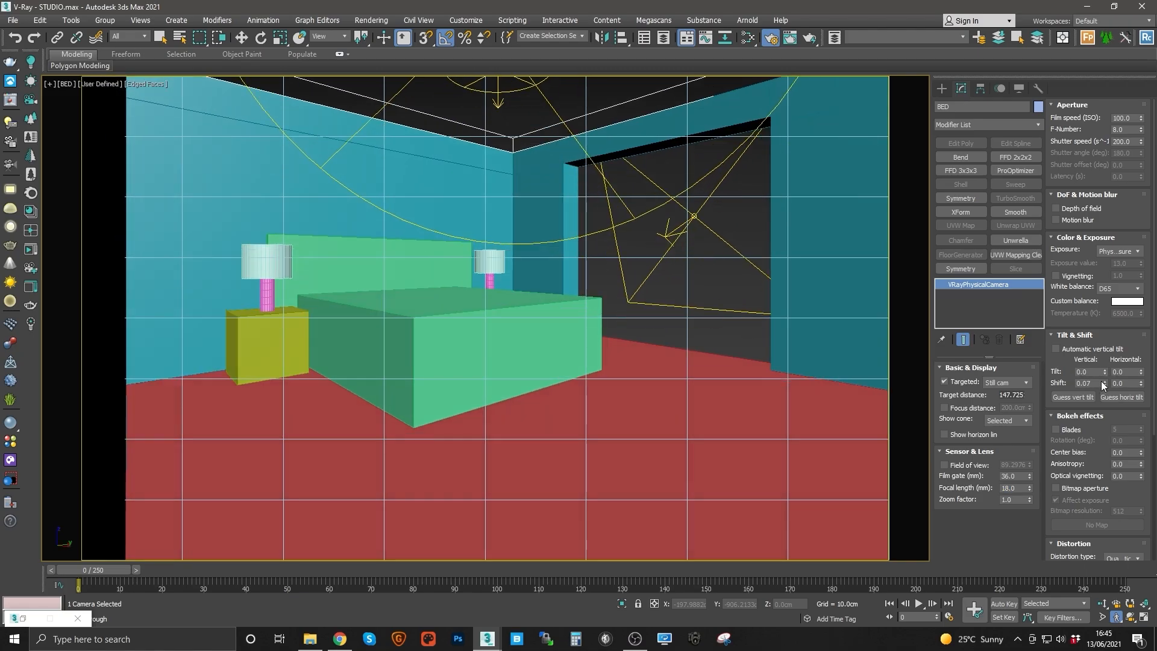
double_click(1096, 382)
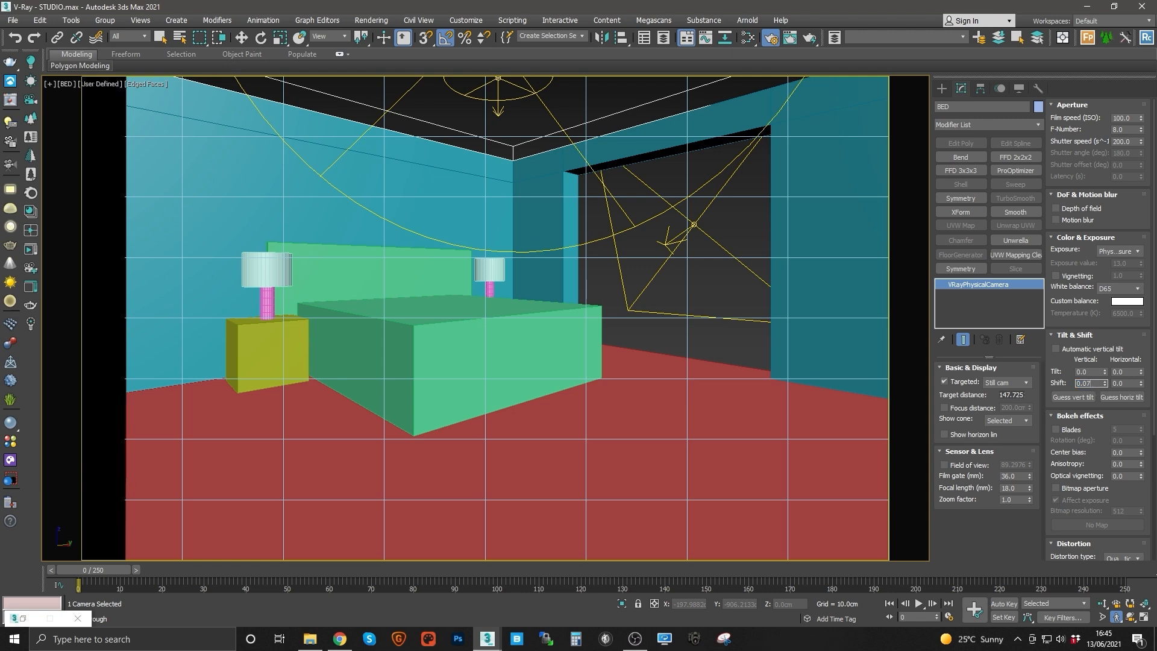
text(0.07)
key(Return)
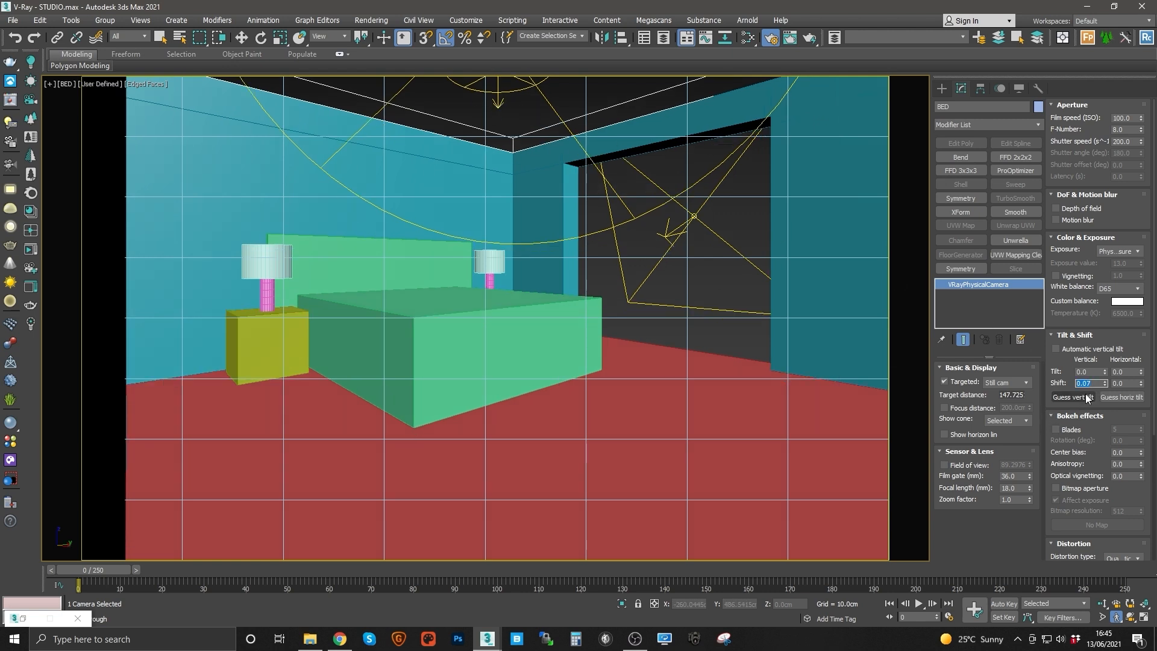
text(0.05)
key(Return)
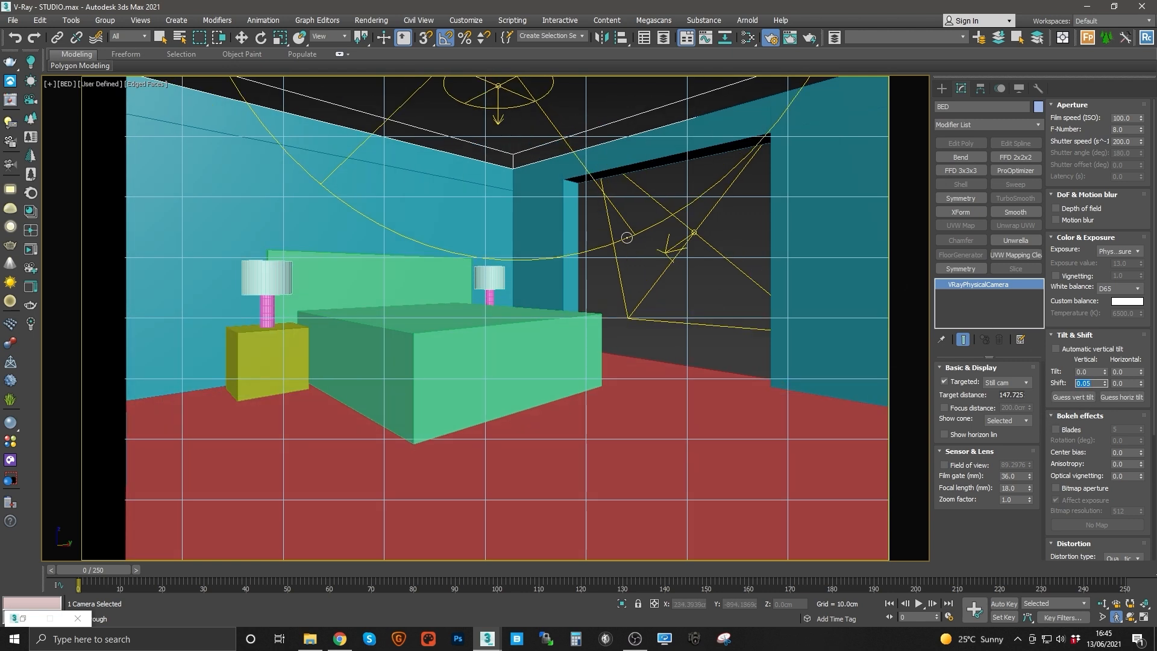
Step: Clone the BED camera as a copy named HALL, placing it at the end of the hallway
right_click(632, 246)
key(t)
key(z)
middle_drag(580, 325, 545, 254)
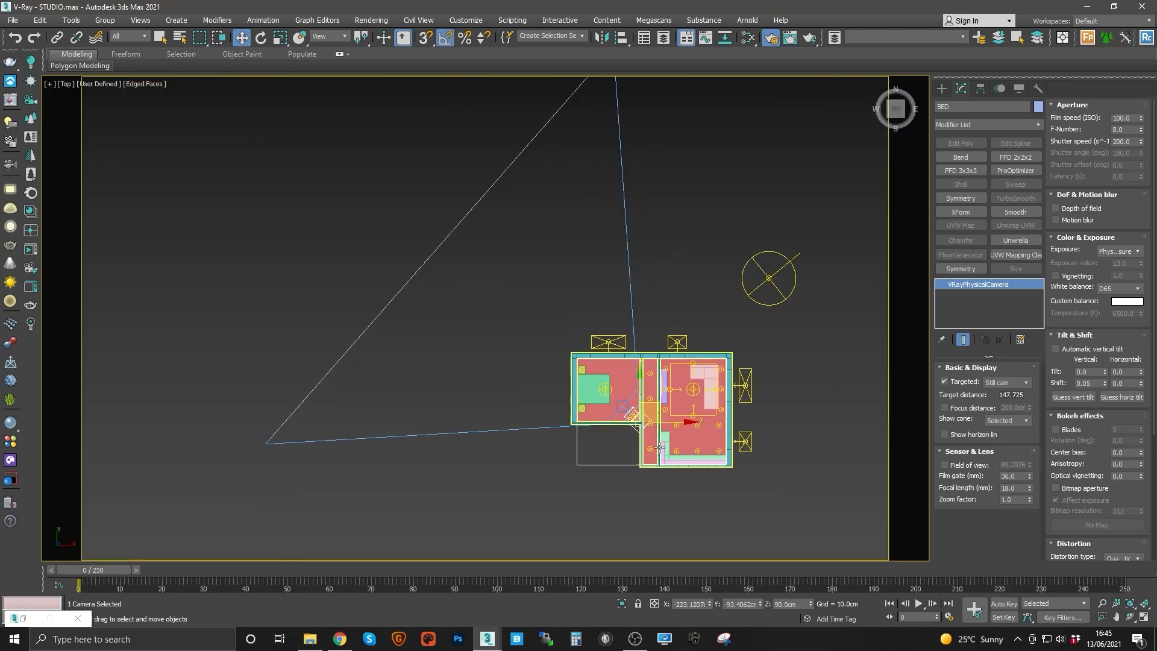
scroll(550, 315, up, 8)
scroll(573, 338, up, 4)
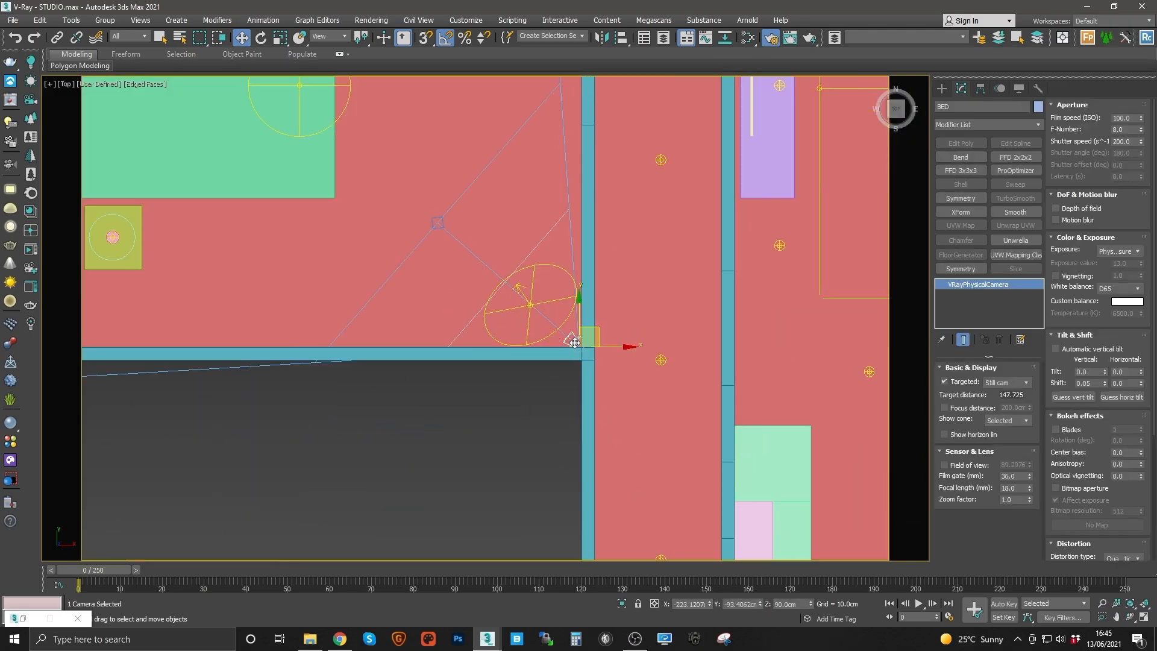
scroll(573, 342, down, 3)
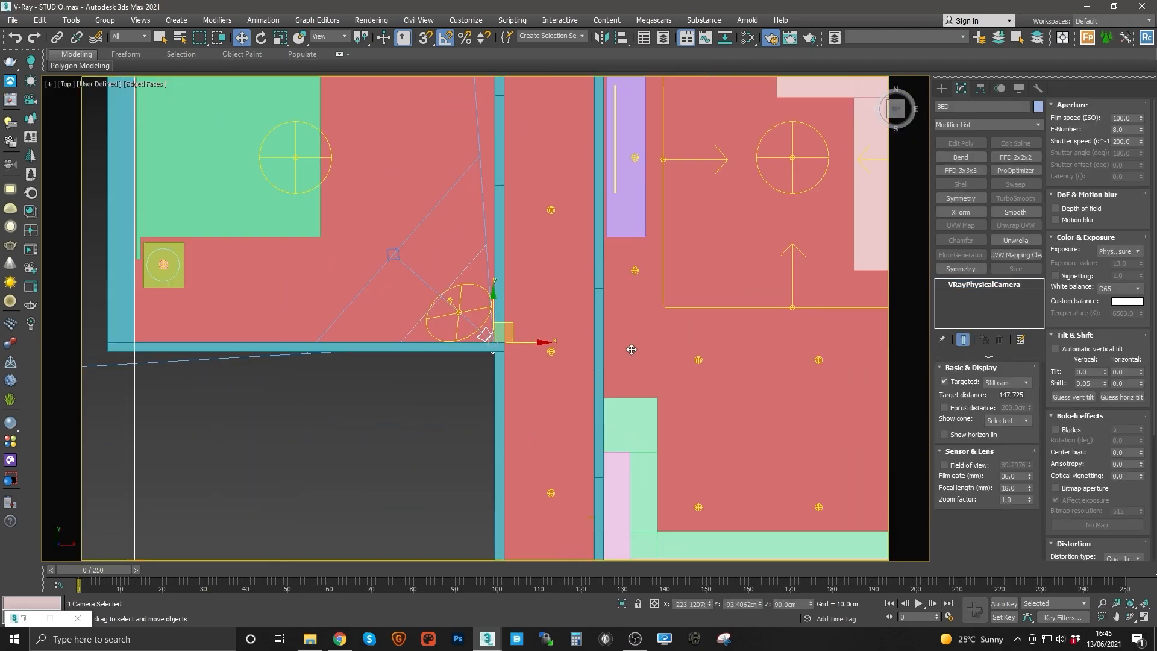
mouse_move(489, 339)
shift+mouse_down()
mouse_move(595, 477)
mouse_move(587, 541)
mouse_move(571, 543)
shift+mouse_up()
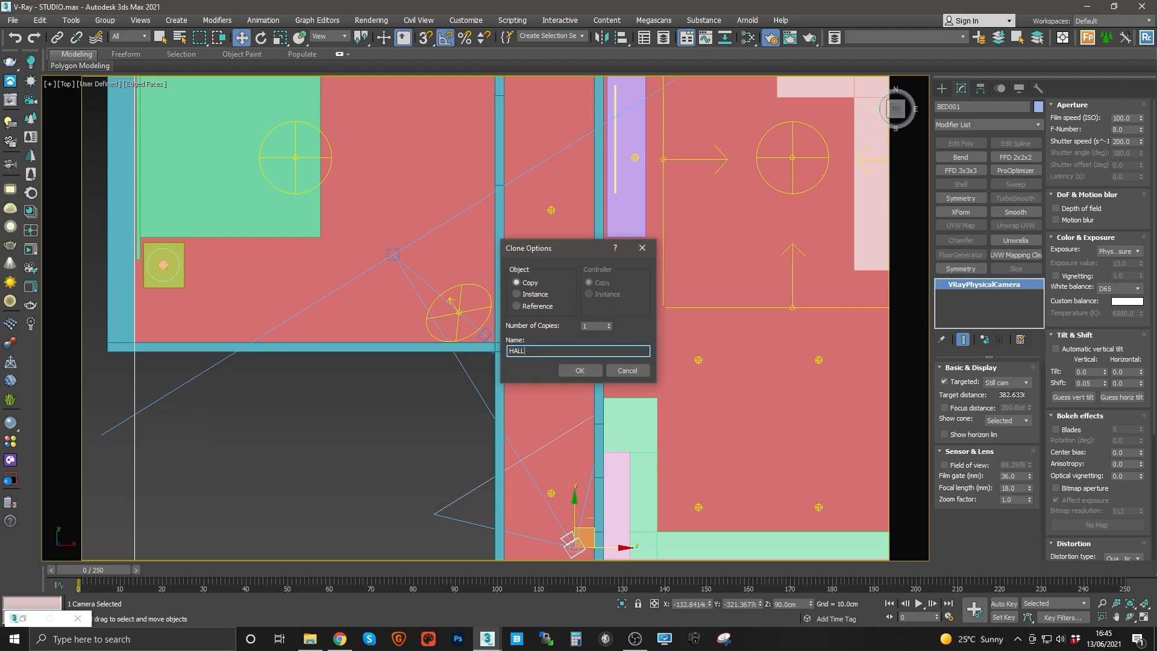
text(HALL)
key(Return)
Step: Select the HALL camera's target and move it up along the hallway
middle_drag(514, 369, 491, 306)
right_click(486, 300)
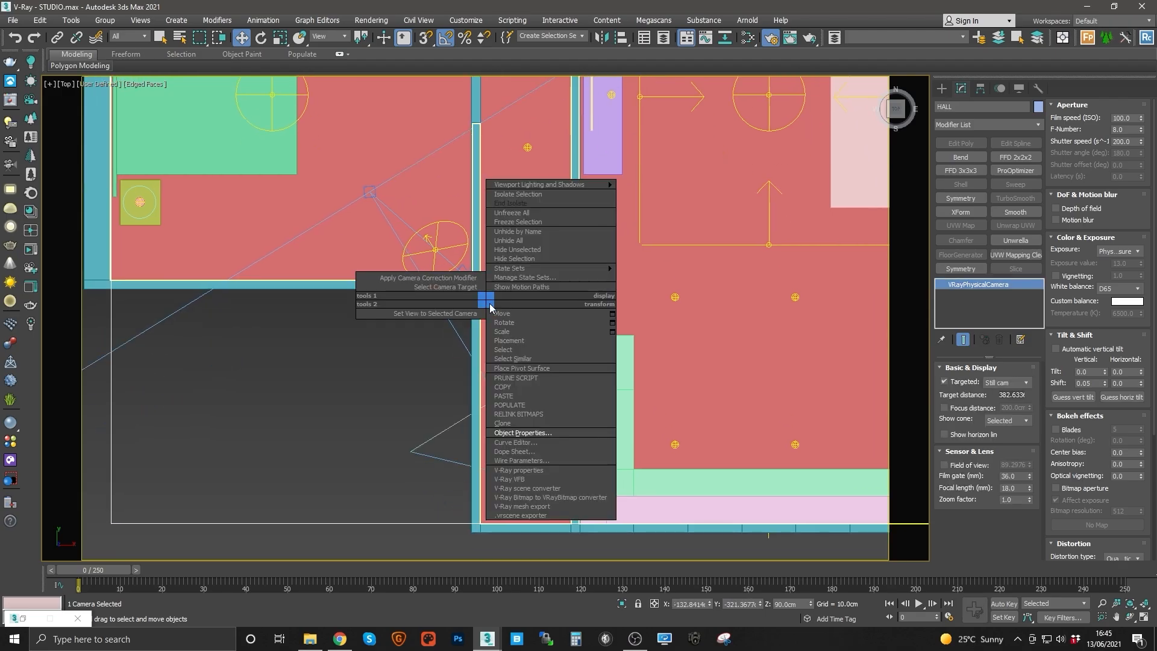
click(446, 287)
drag(388, 179, 520, 138)
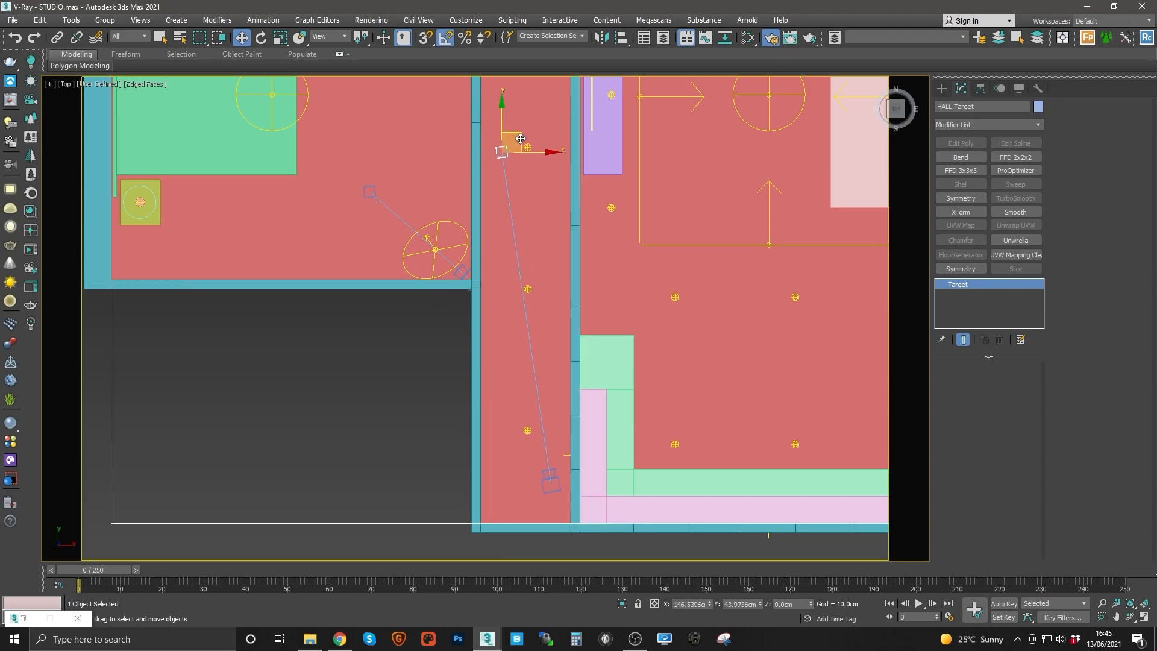
middle_drag(521, 138, 516, 304)
drag(516, 301, 529, 263)
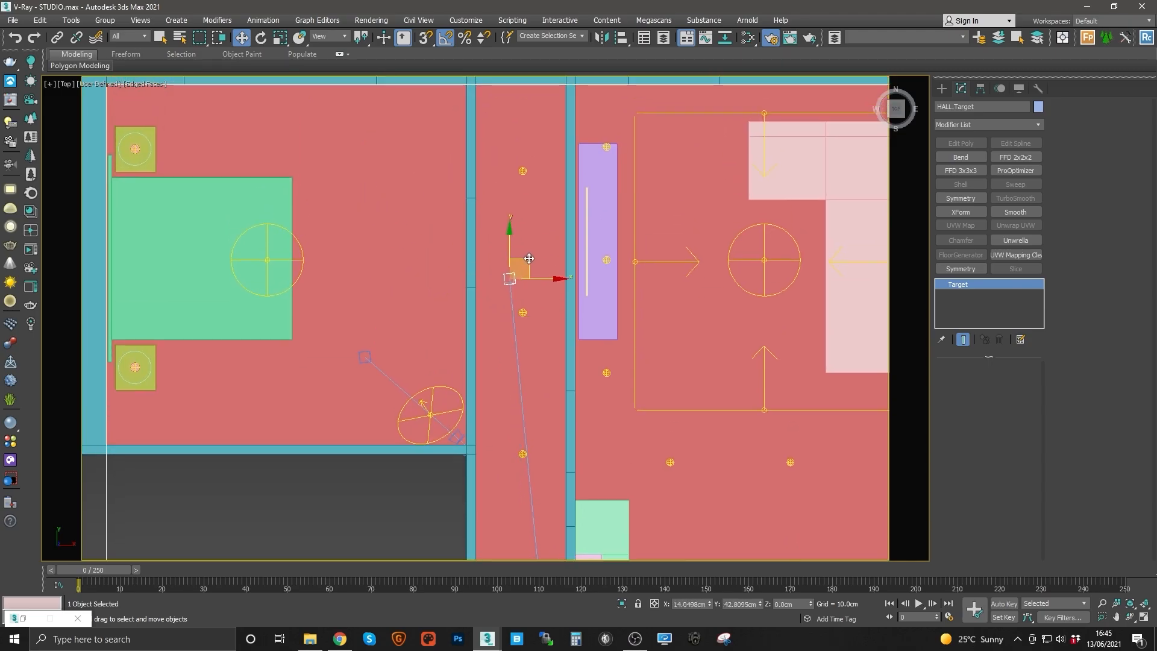
middle_drag(554, 416, 522, 209)
Step: Adjust the HALL camera's target position while looking through the HALL camera view
key(c)
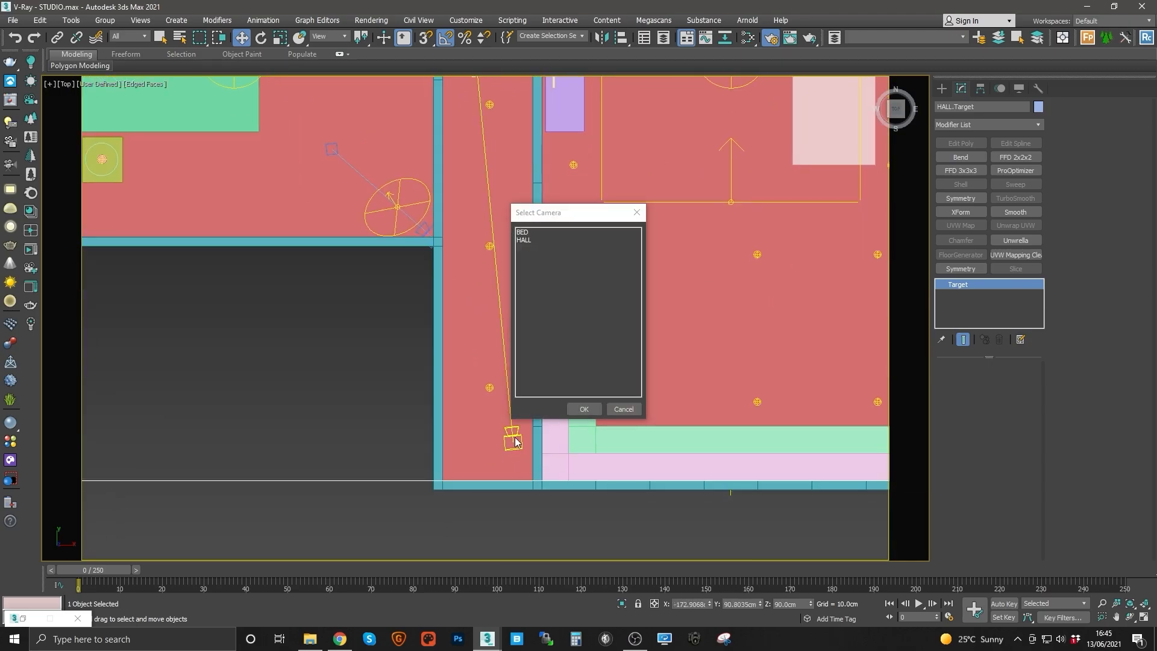
double_click(527, 241)
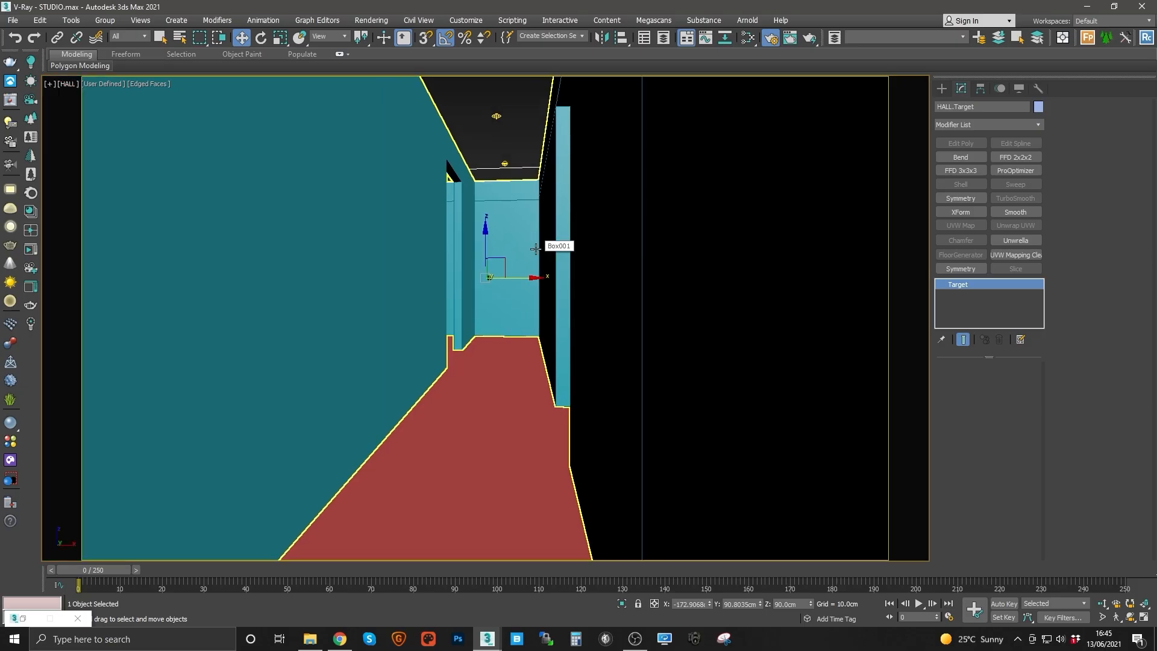
click(179, 37)
double_click(47, 116)
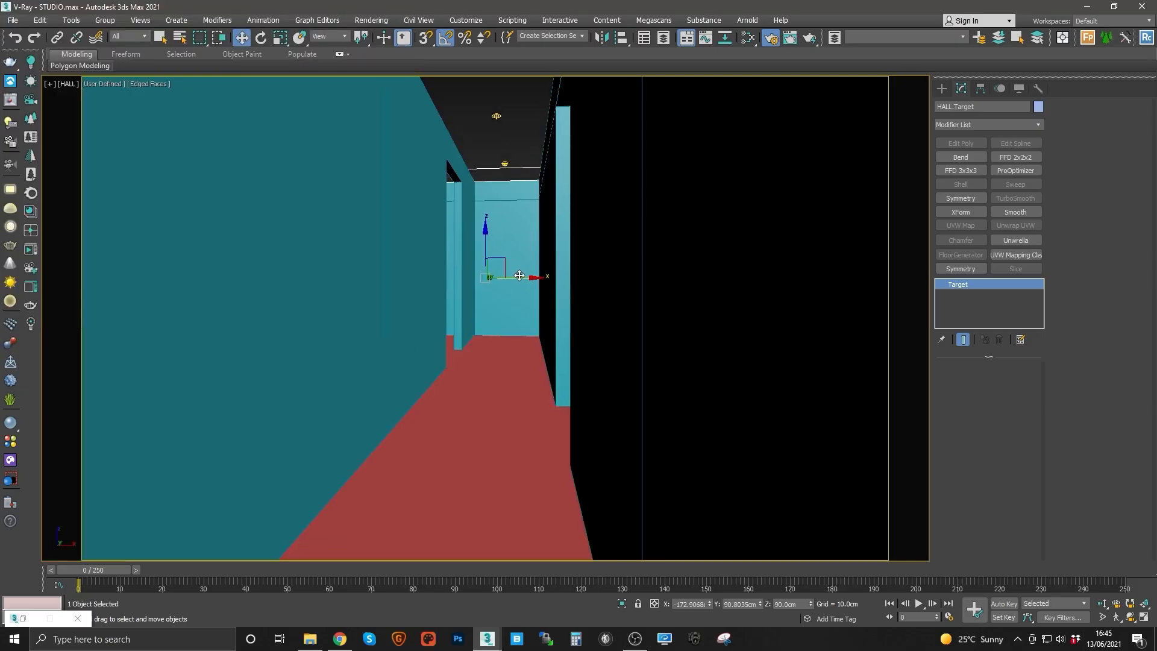
drag(519, 277, 483, 264)
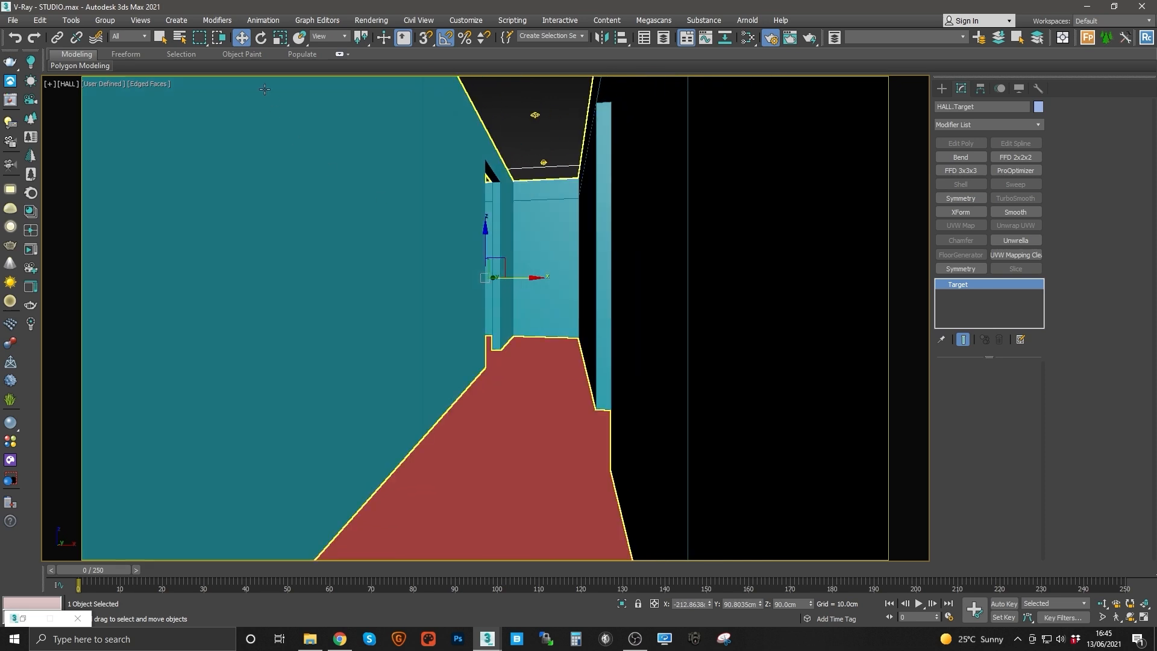
Step: Select the HALL camera and set its vertical shift to 0.03
right_click(517, 325)
click(458, 319)
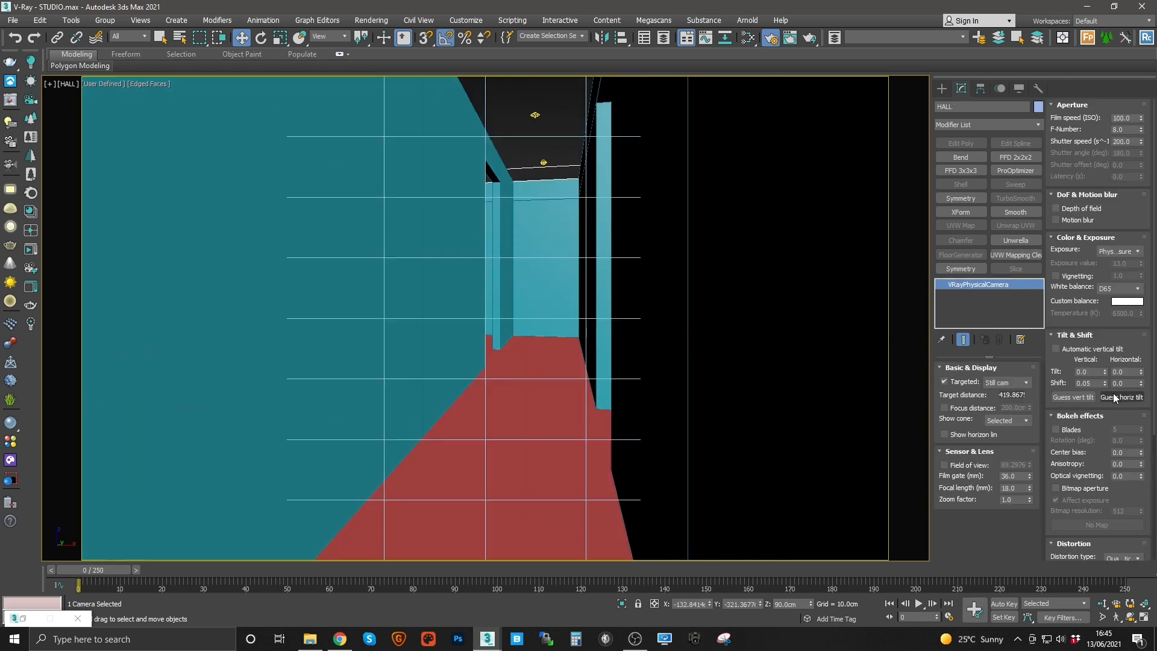
text(0.03)
key(Return)
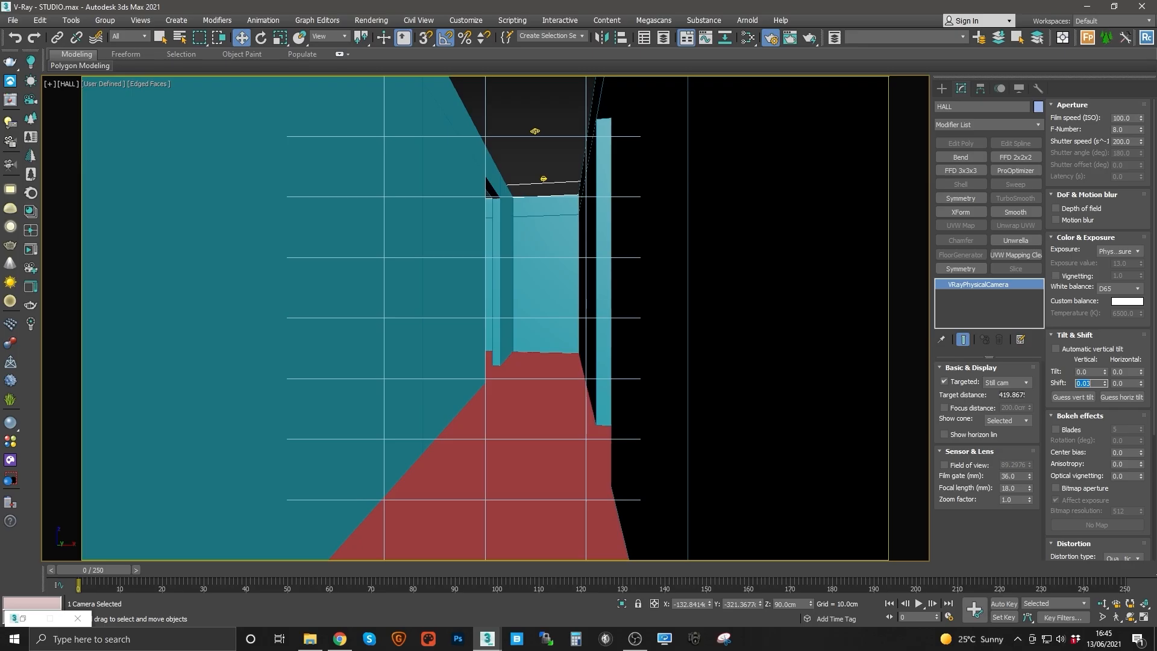
Step: Clone the HALL camera as a copy named KIT, placing it in the kitchen
click(550, 253)
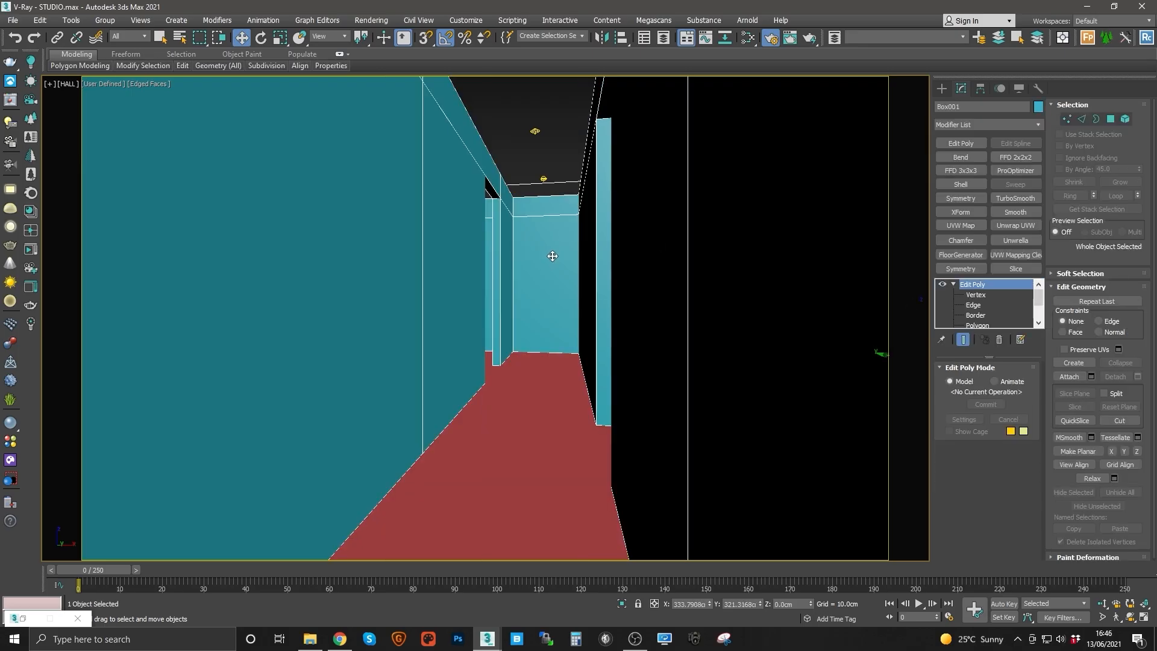
key(t)
middle_drag(530, 404, 493, 368)
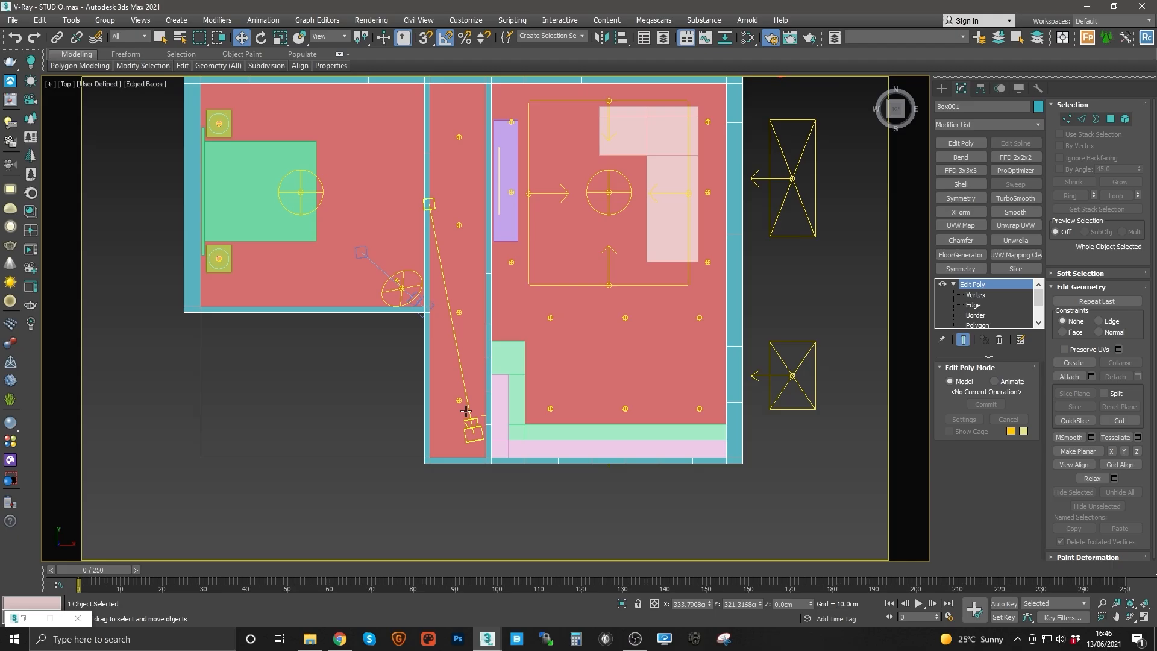
click(472, 429)
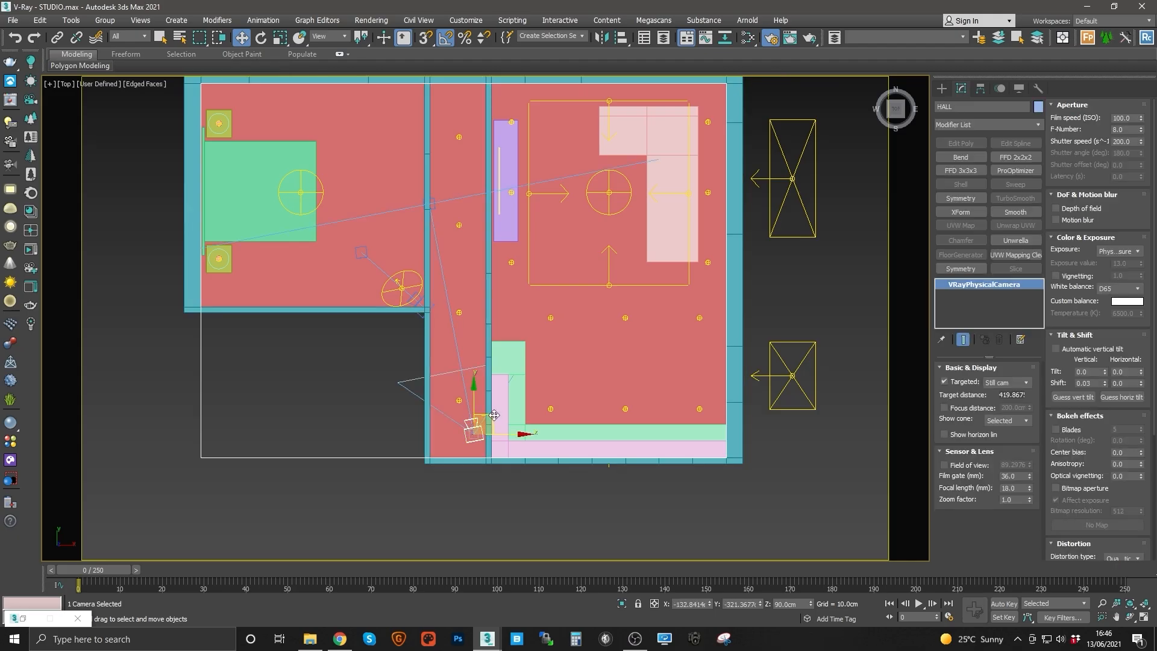
drag(473, 429, 673, 344)
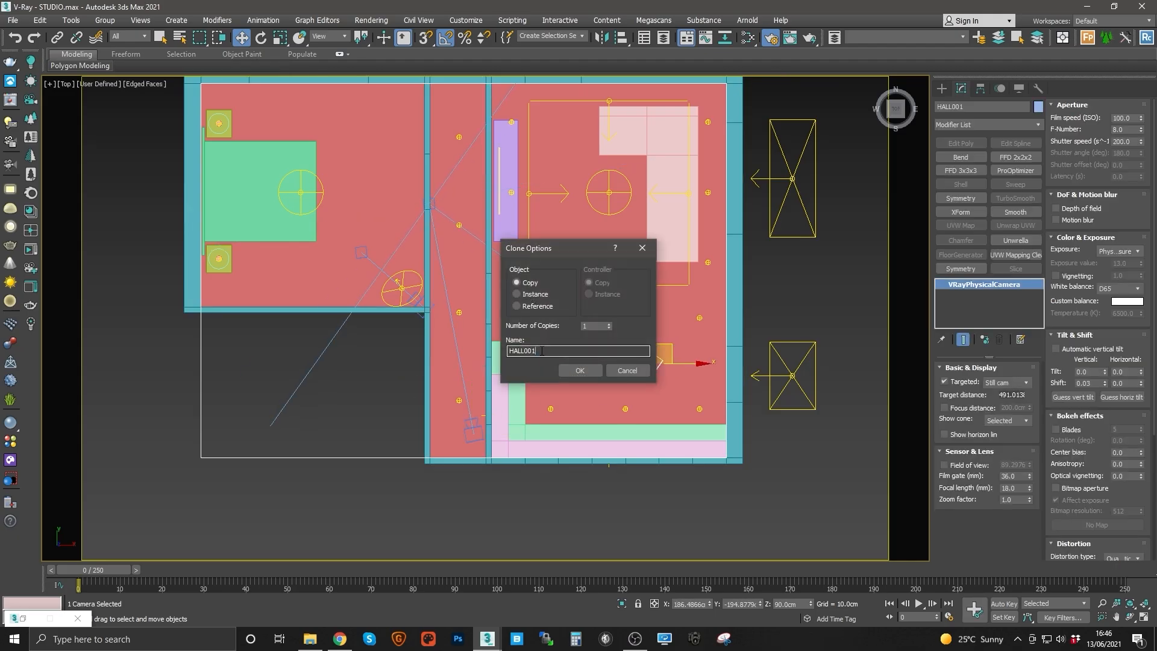
text(KIT)
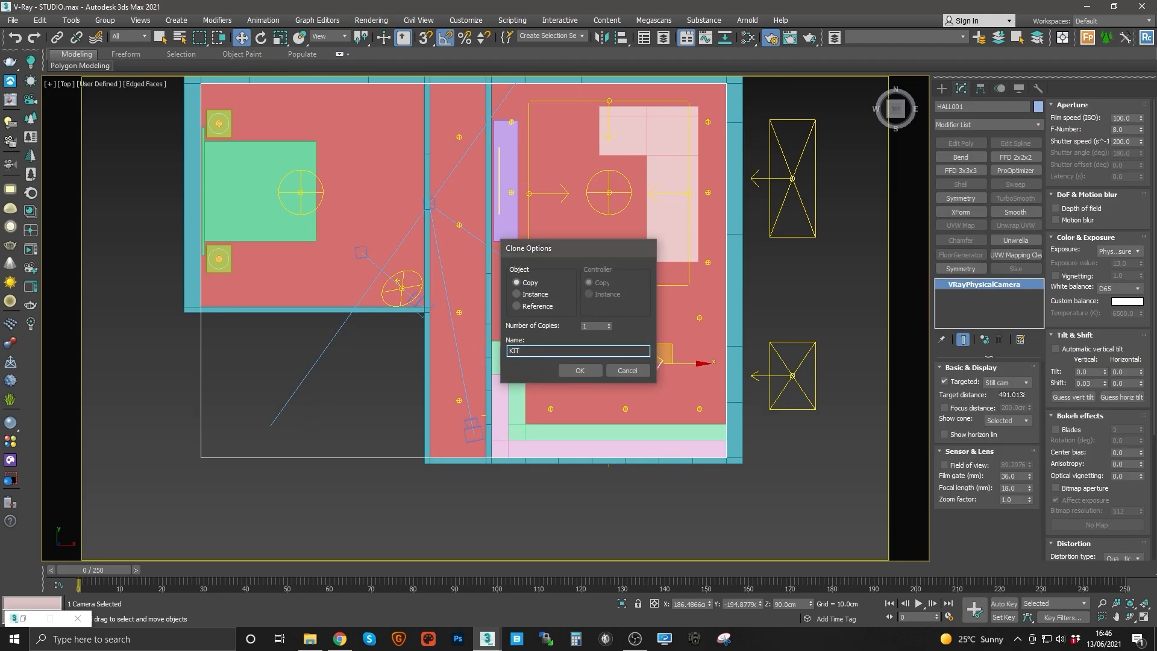
key(Return)
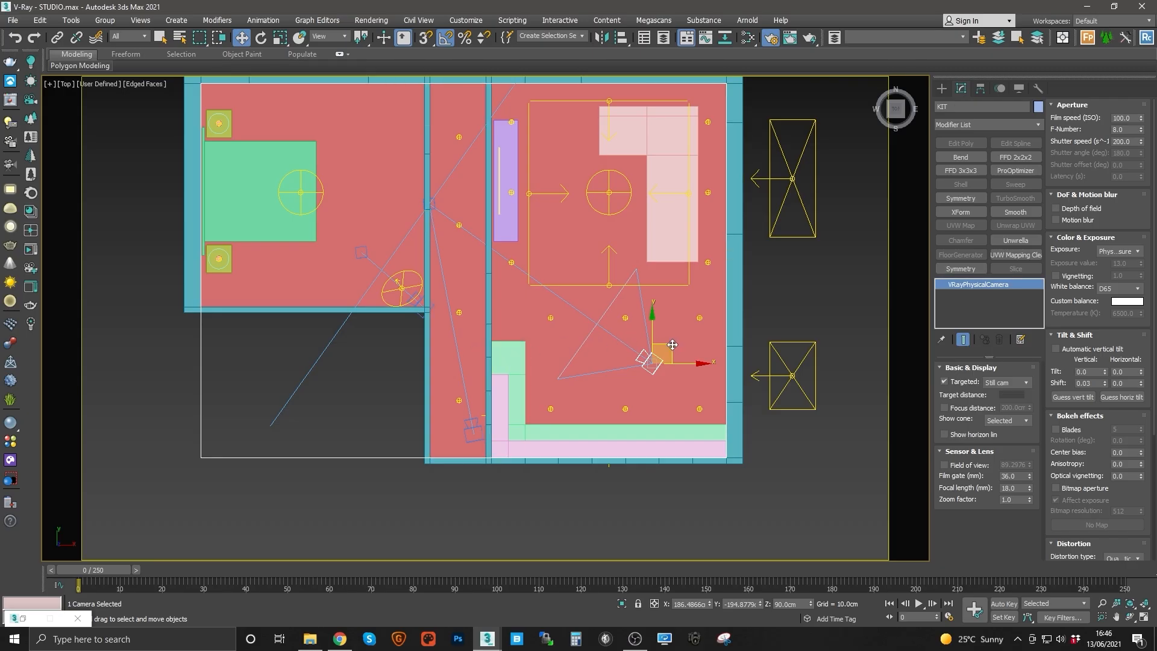
Step: Move the KIT camera toward the kitchen's far side and drag its target to the lower kitchen corner
drag(673, 344, 722, 271)
right_click(678, 299)
click(647, 291)
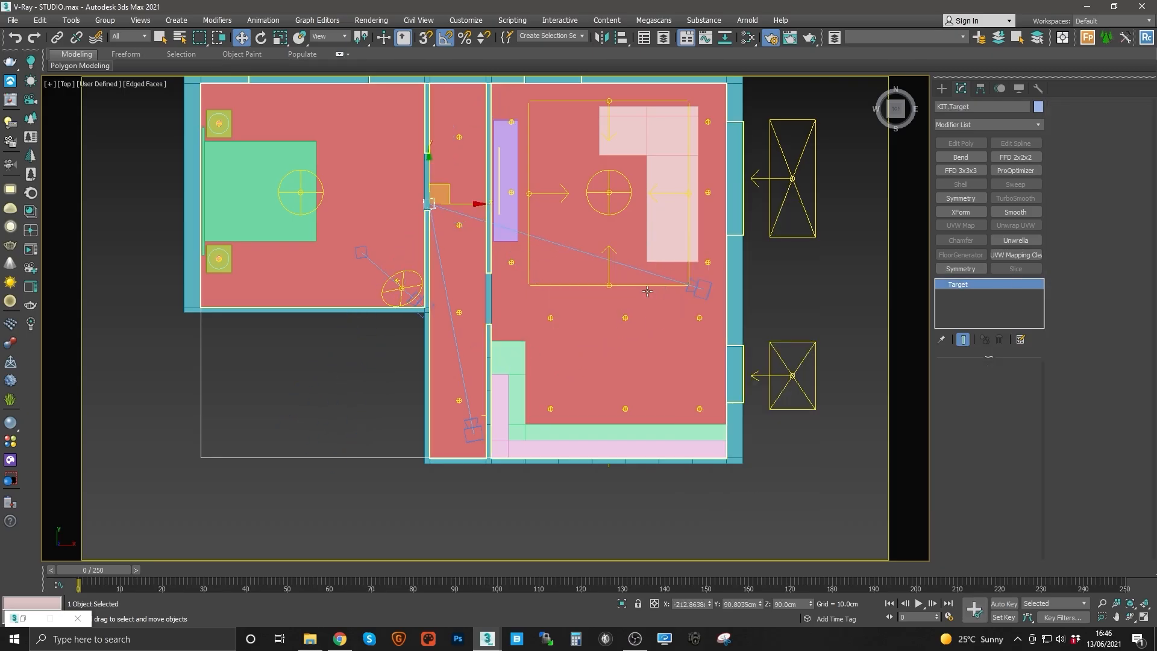
drag(447, 192, 572, 436)
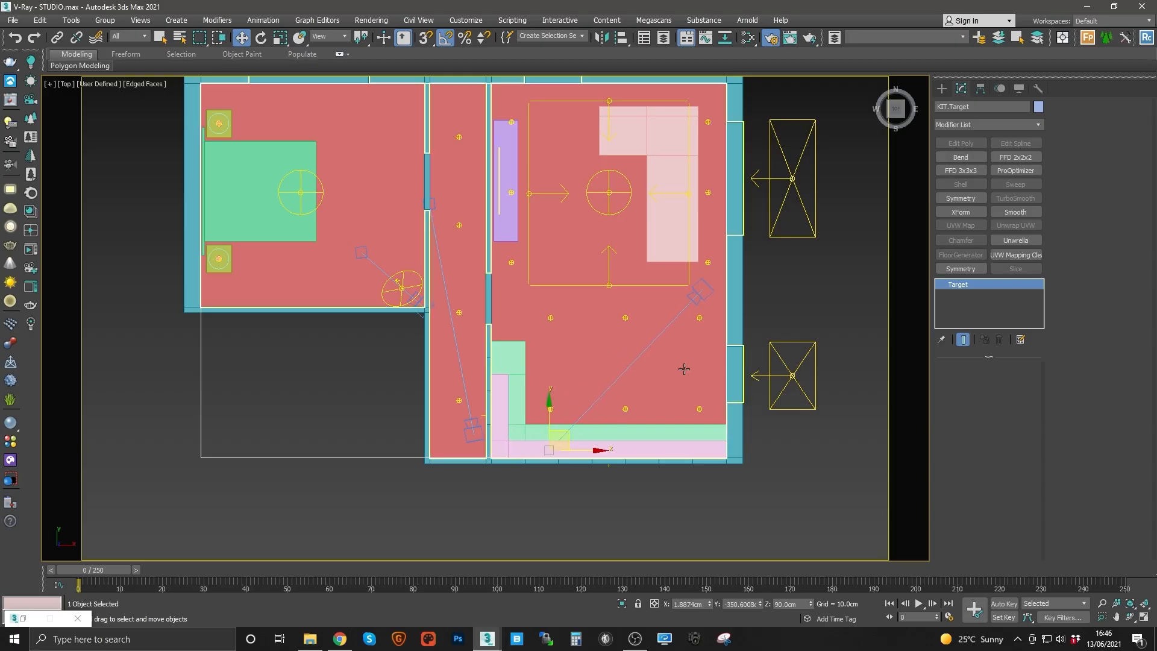
Step: Select the KIT camera and set its height (Z) to 130 cm
key(c)
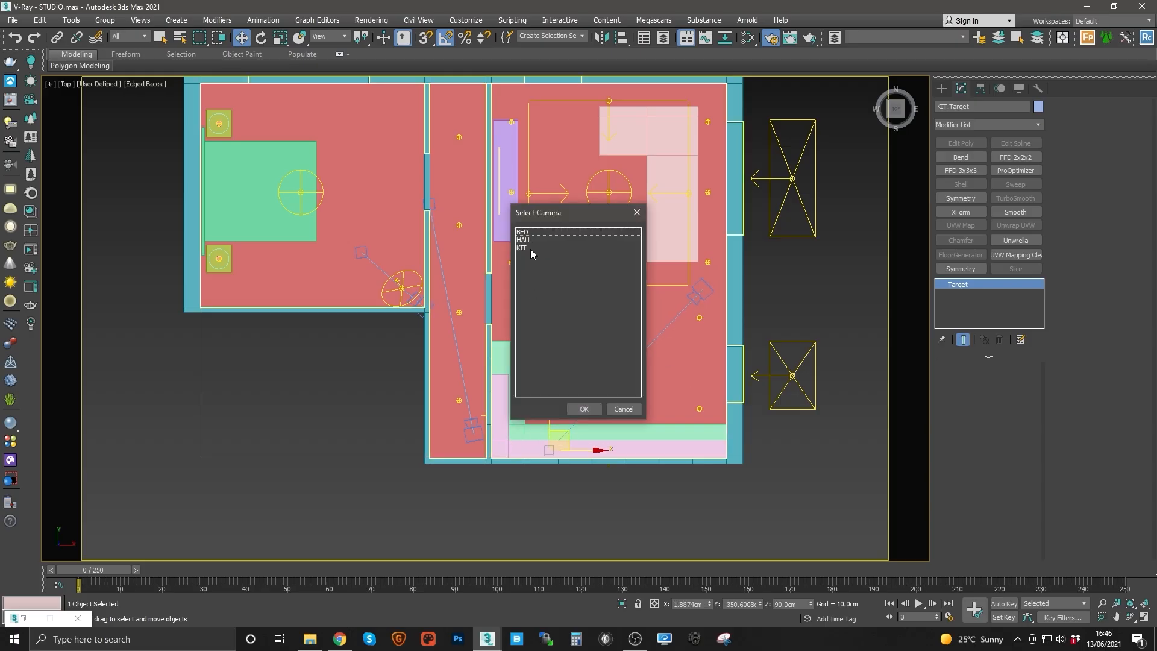
click(615, 406)
key(c)
double_click(523, 247)
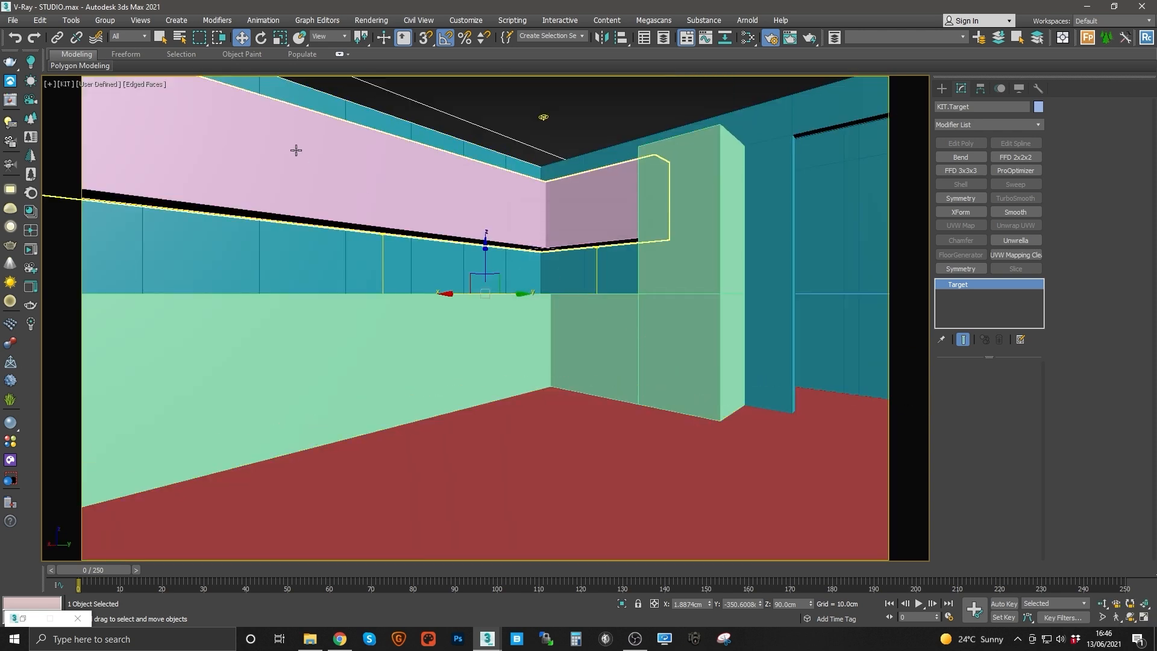
right_click(425, 276)
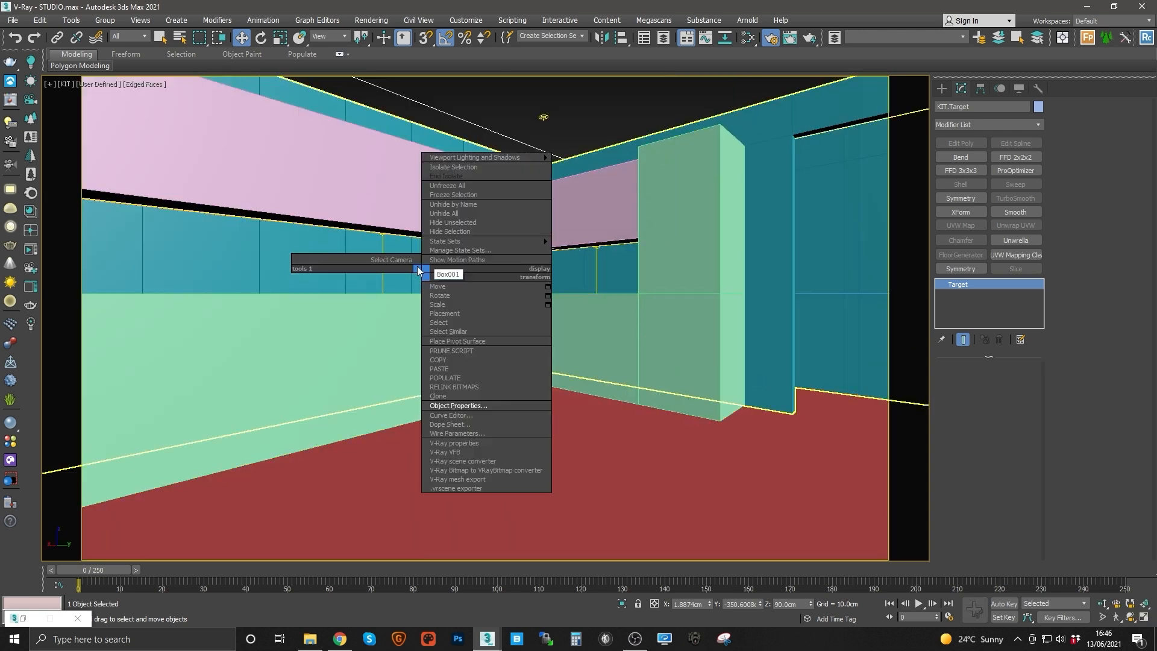
click(385, 263)
click(801, 604)
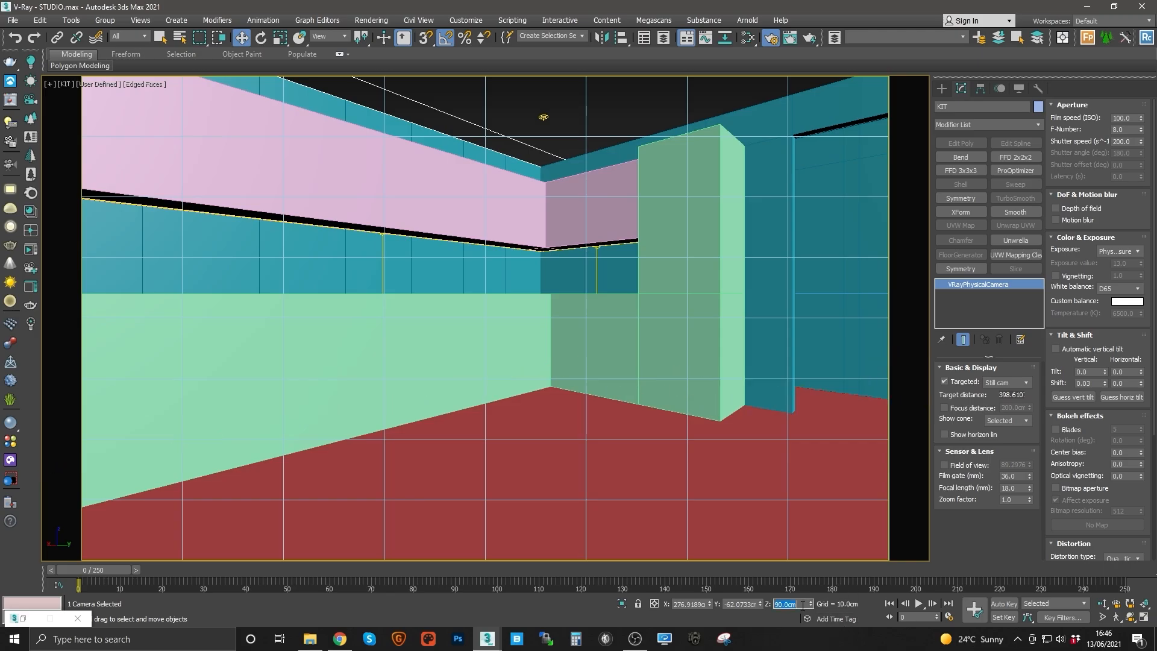
text(130)
key(Return)
Step: Select the KIT camera's target and set its height (Z) to 130 cm
right_click(594, 400)
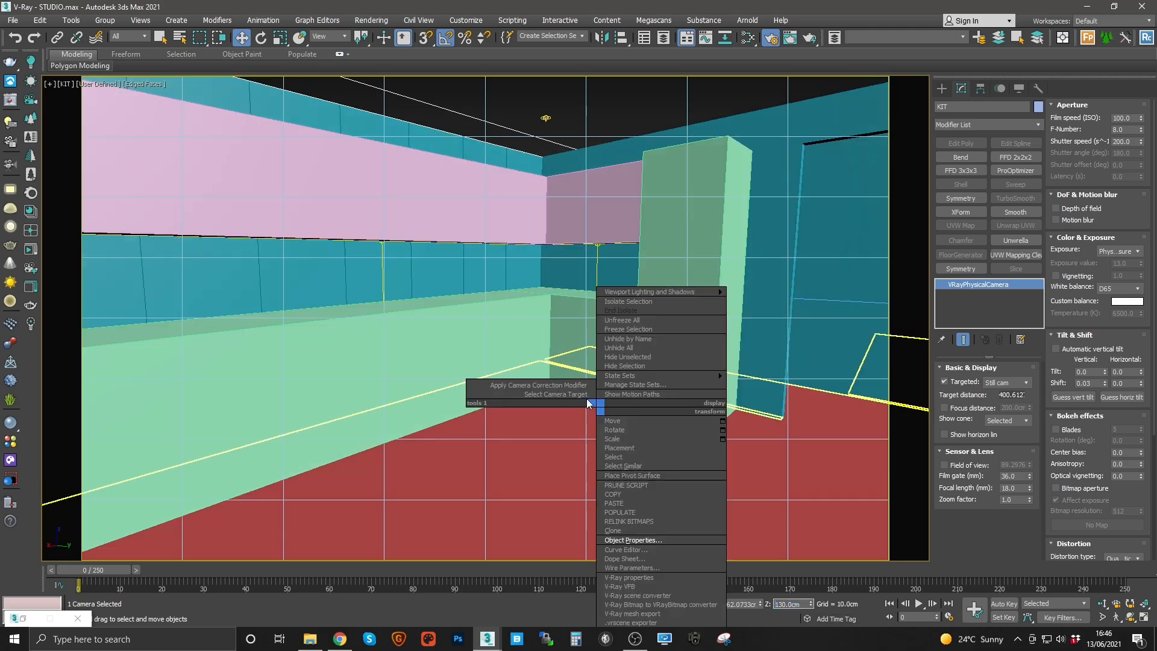
click(574, 403)
click(793, 604)
text(1)
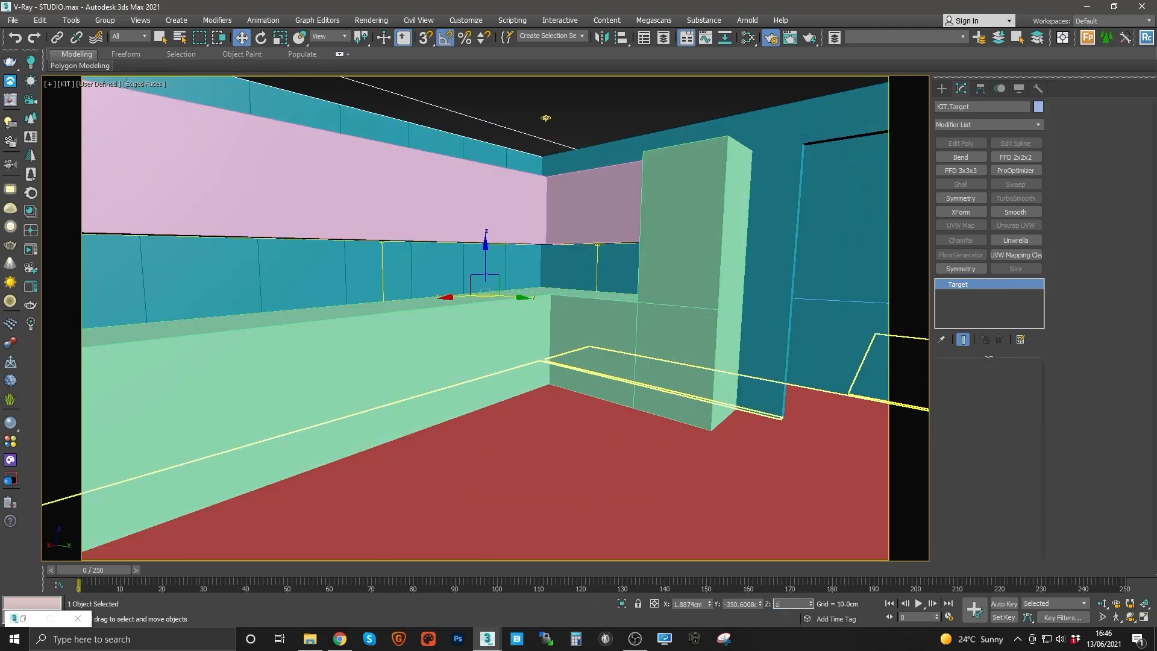
text(30)
key(Return)
Step: Select the KIT camera's target and set its height (Z) to 120 cm
right_click(613, 396)
click(573, 398)
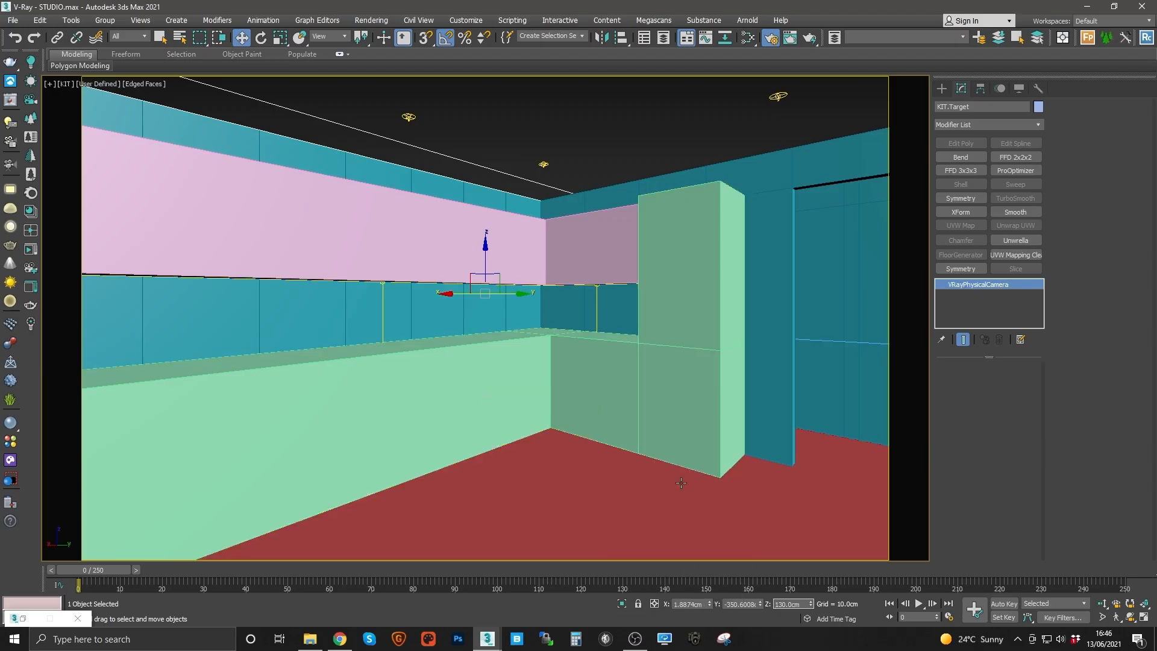
right_click(552, 364)
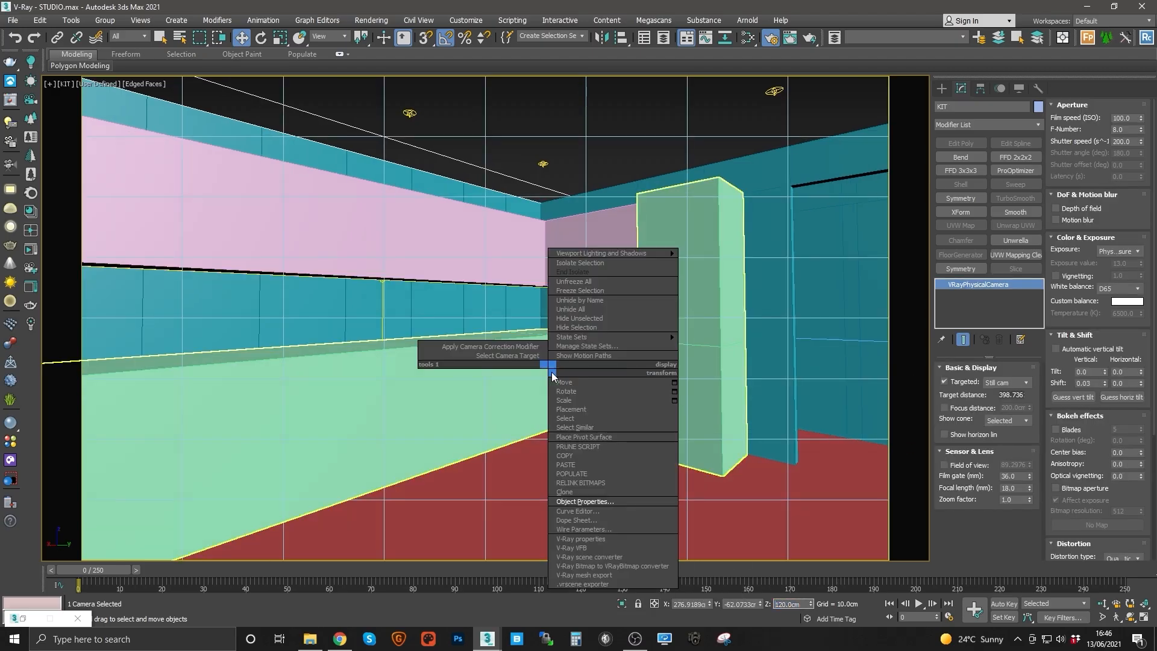
click(482, 362)
text(1)
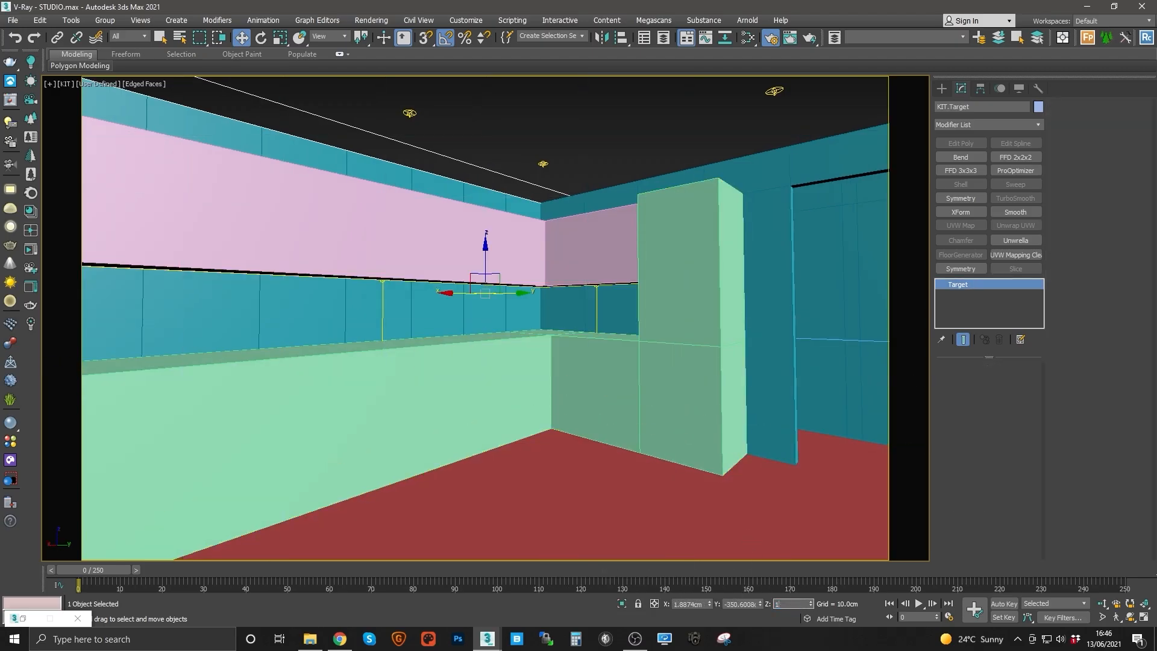
text(20)
key(Return)
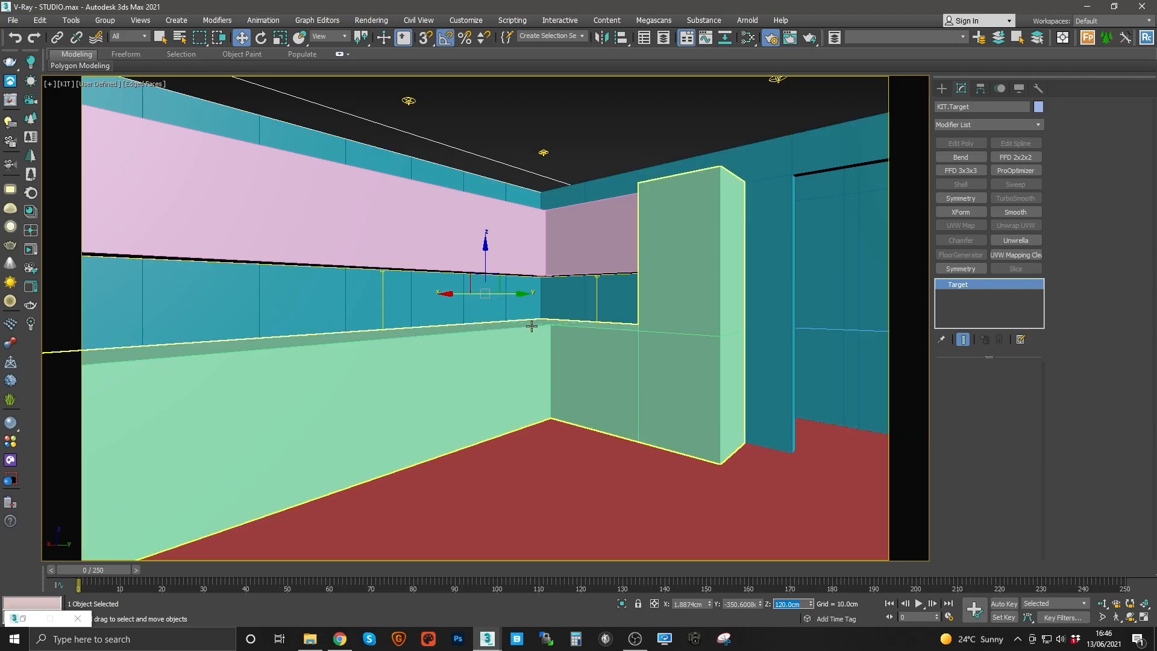
Step: Switch from the KIT camera to its target and move the target sideways to reframe the kitchen view
right_click(528, 323)
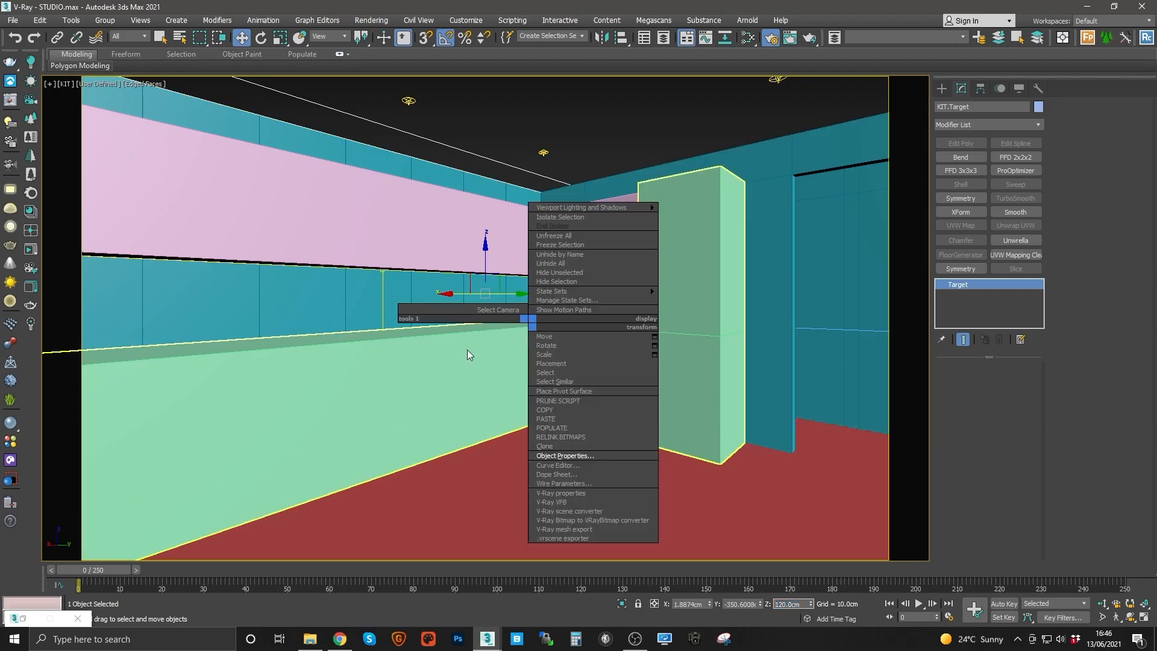
click(502, 312)
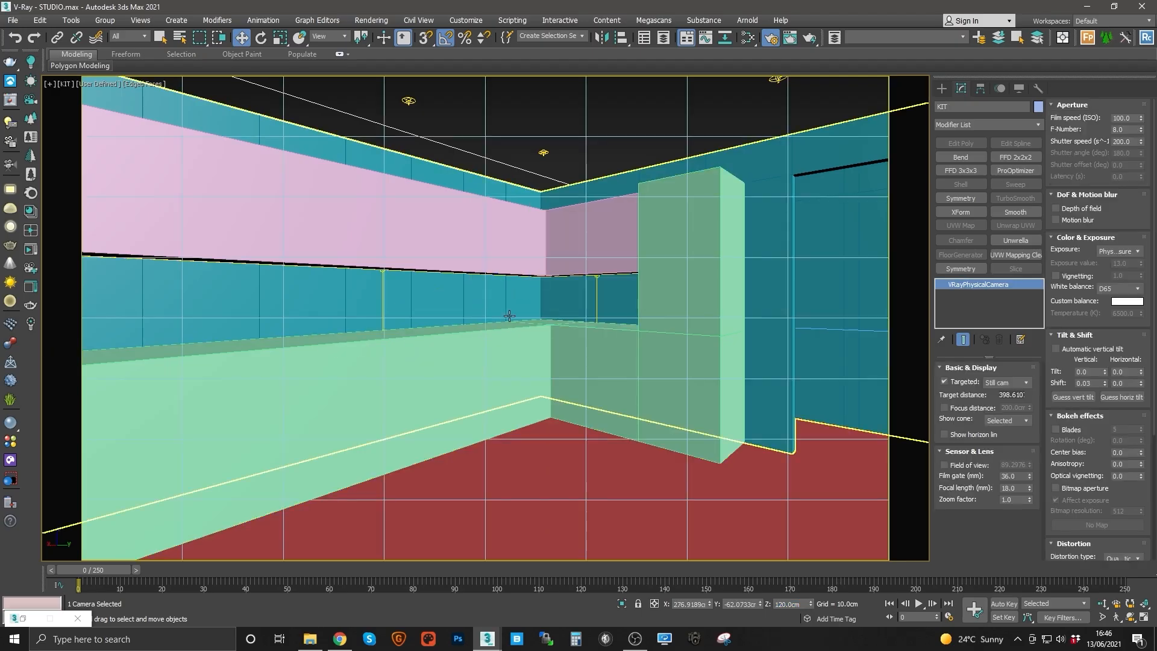
right_click(645, 298)
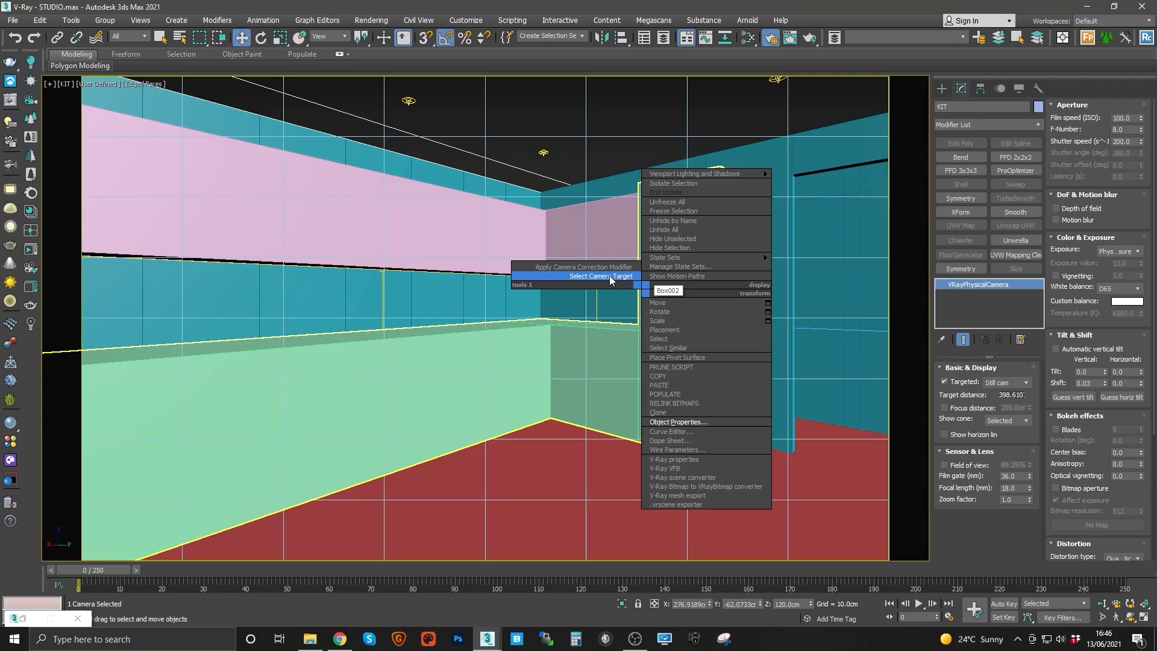
click(613, 275)
drag(508, 294, 439, 308)
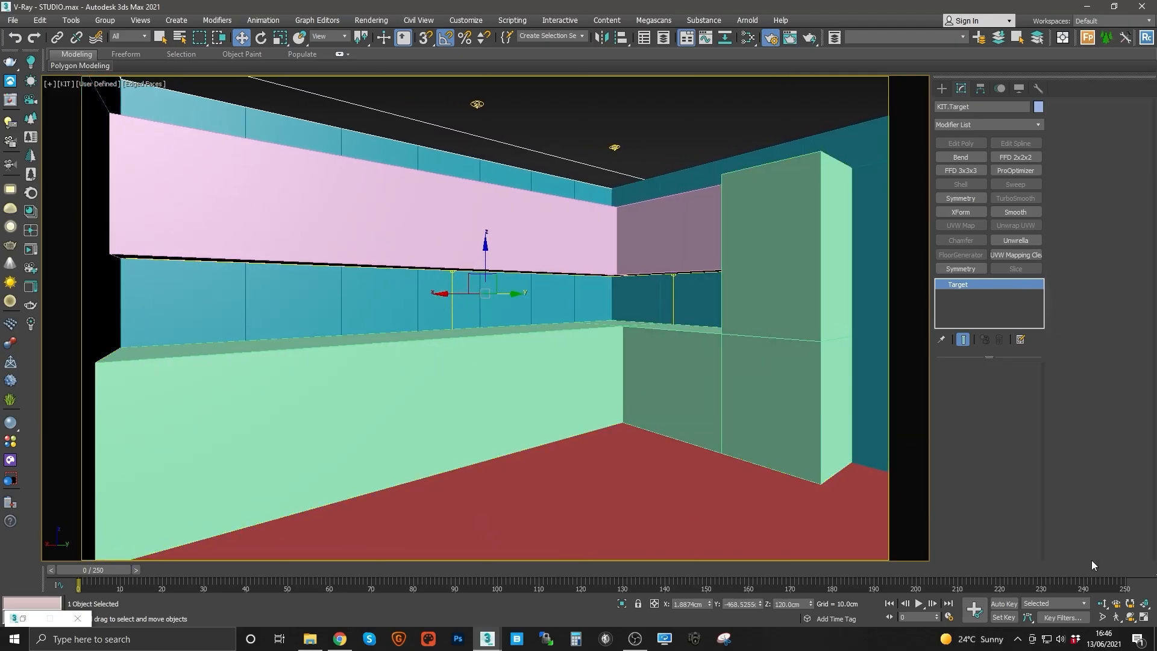
Step: Adjust the KIT camera's framing of the kitchen with camera navigation in its view
click(1113, 615)
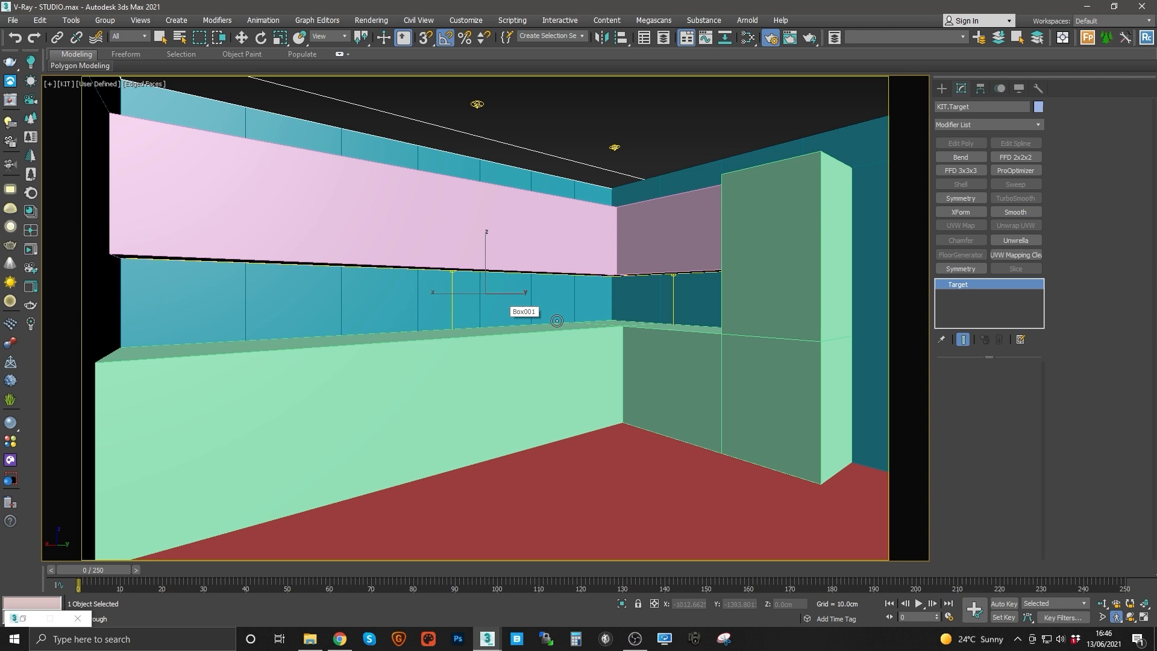
key(Down)
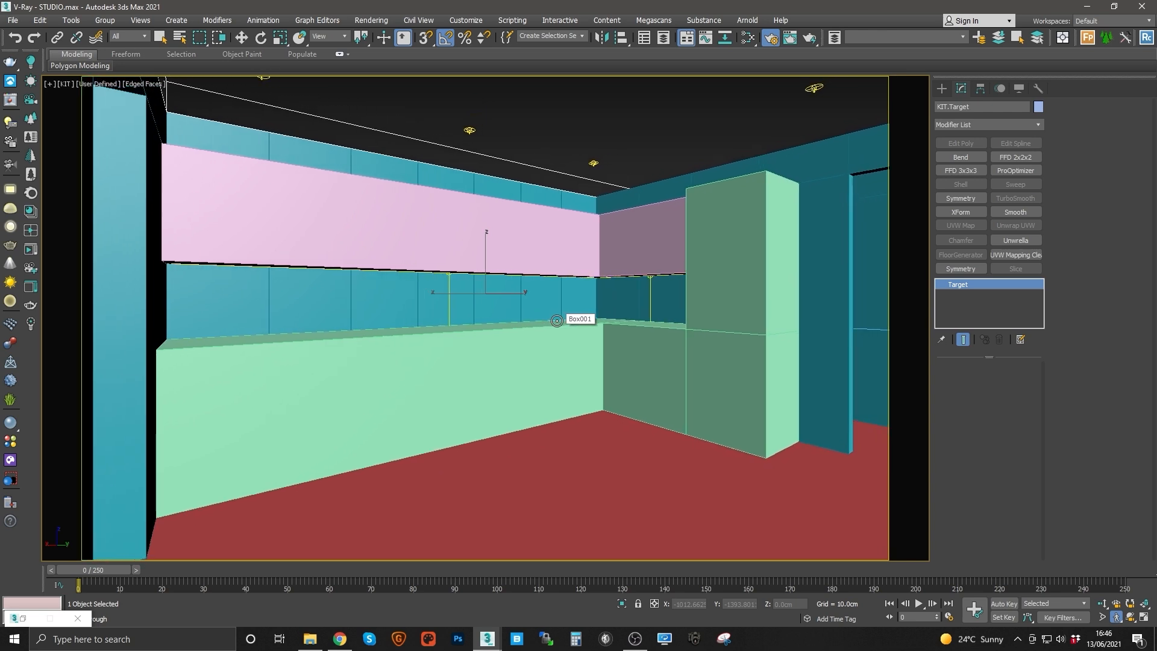
key(Up)
key(Right)
key(Left)
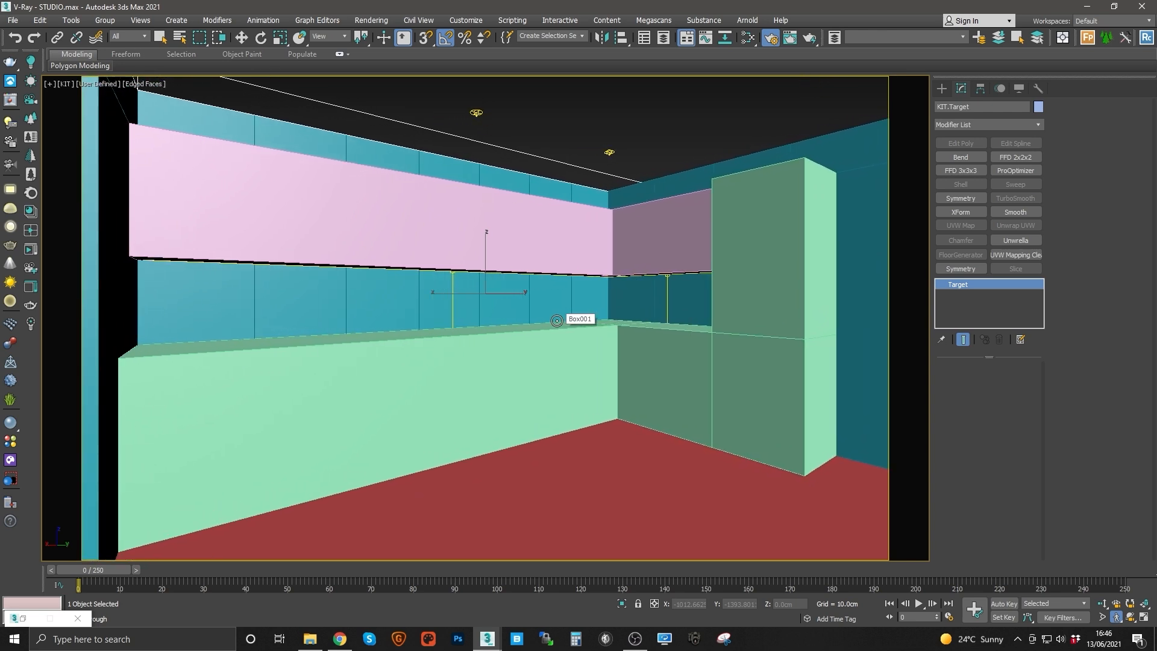
key(Right)
key(Left)
key(Right)
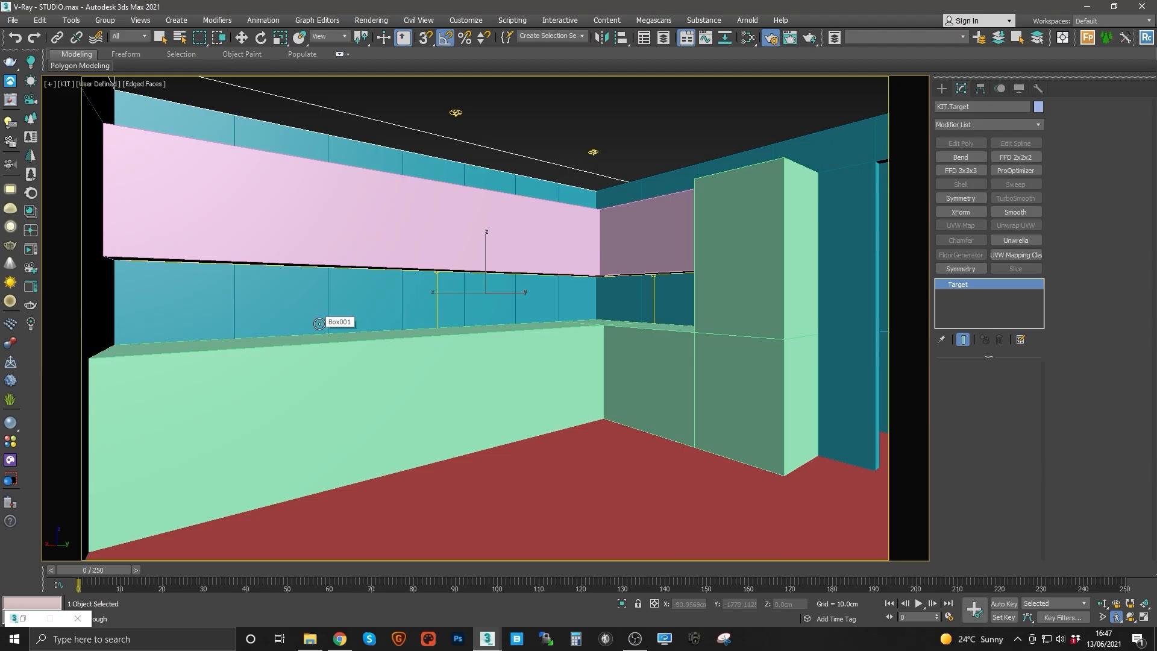
Step: Clone the KIT camera as a copy named LIV
key(w)
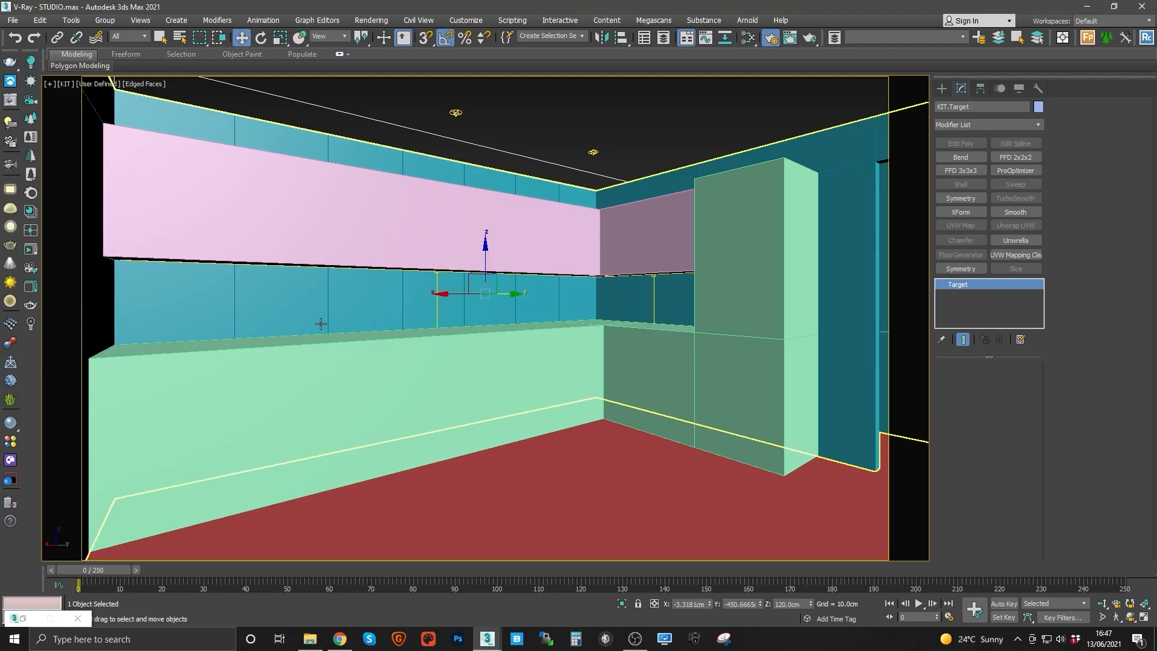
key(t)
key(z)
scroll(406, 277, down, 8)
middle_drag(451, 231, 494, 500)
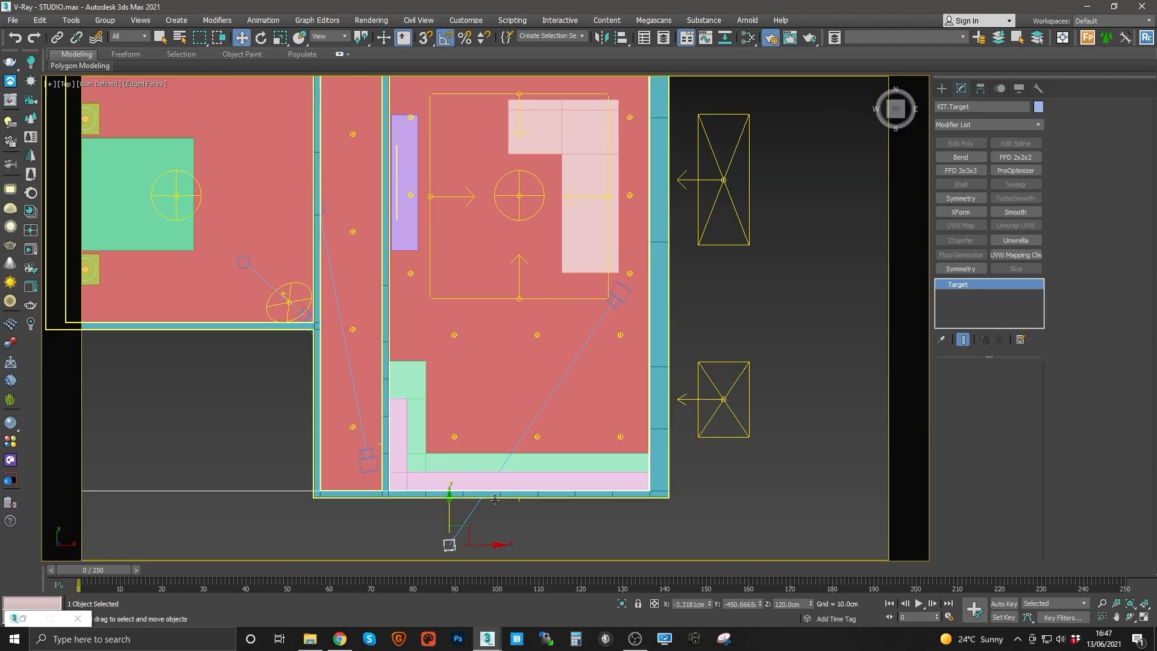
click(617, 296)
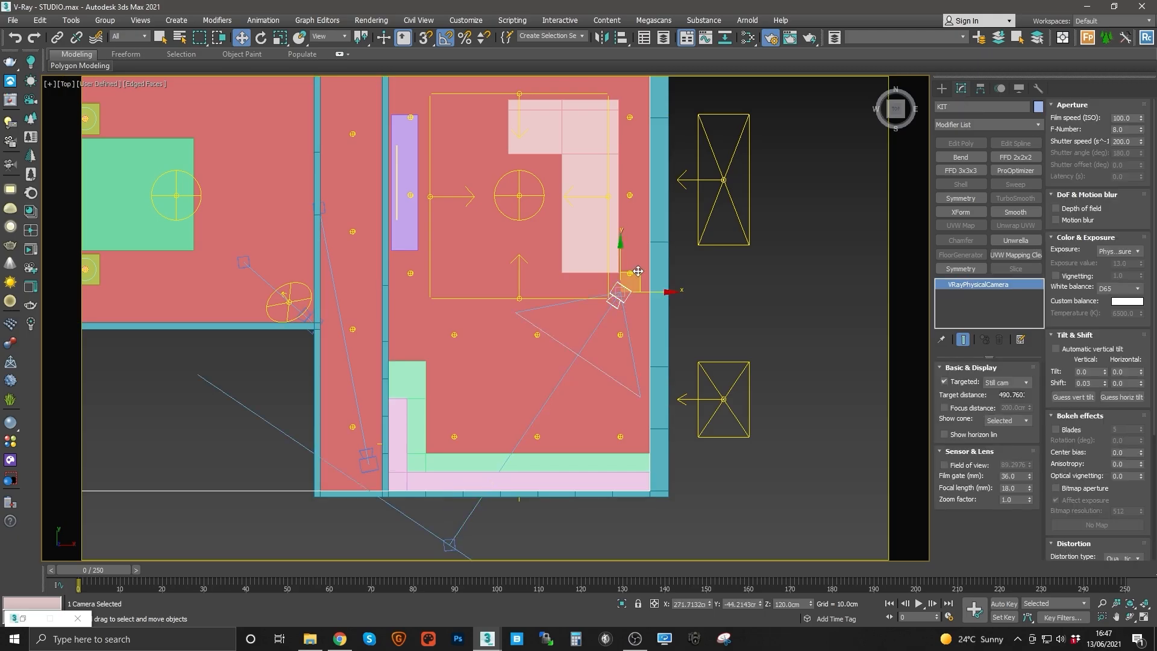
shift+drag(638, 271, 504, 301)
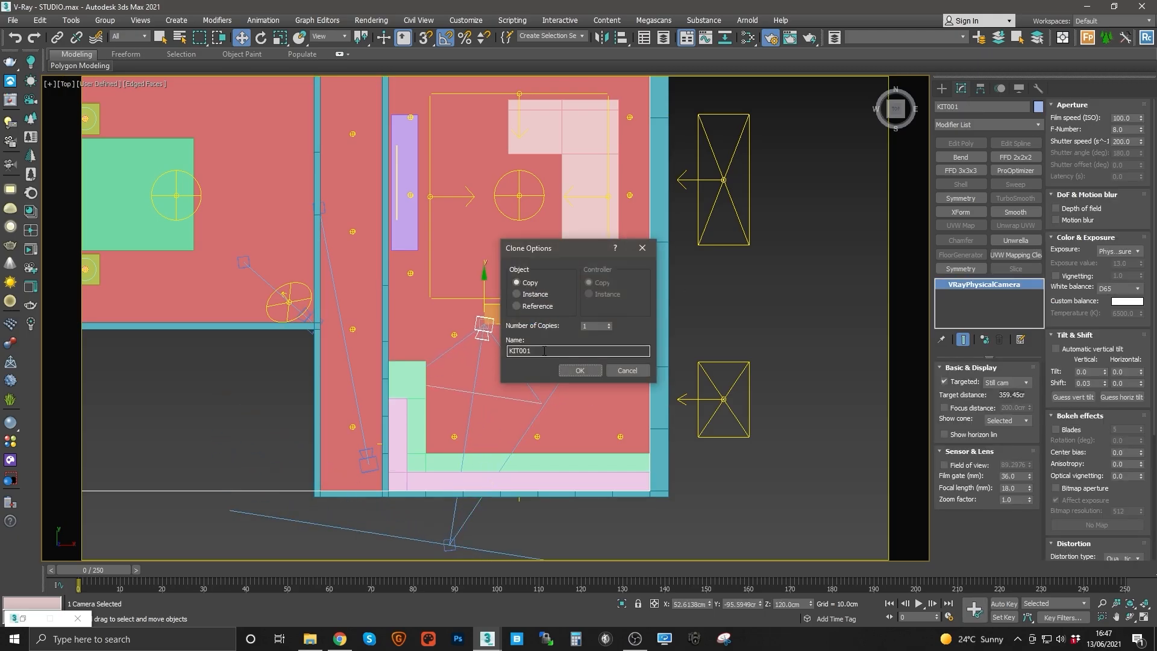
drag(544, 351, 444, 343)
text(LIV)
key(Return)
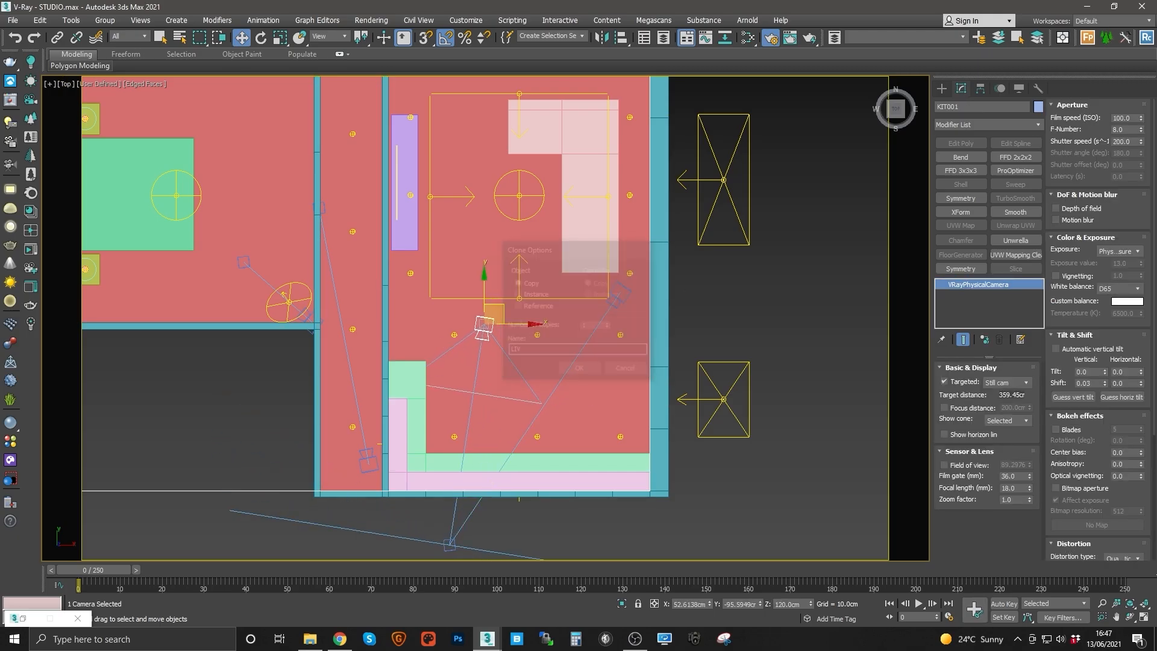
Step: Move the LIV camera and its target into the living room facing the sofa, and look through LIV
drag(499, 311, 470, 342)
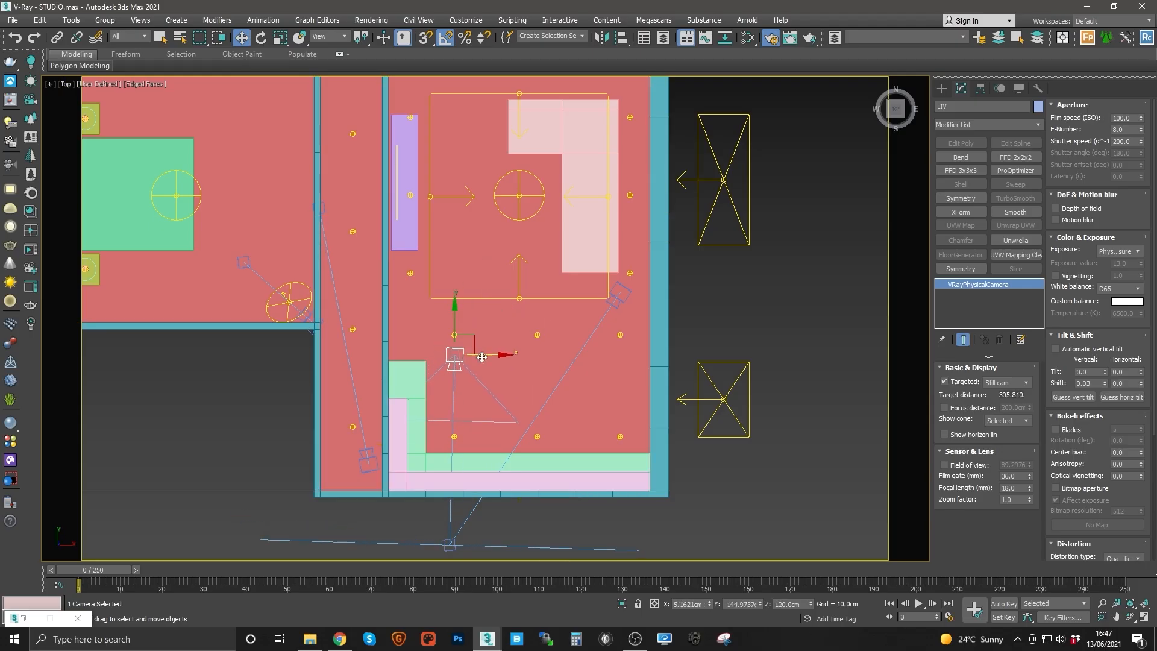
right_click(481, 353)
click(455, 344)
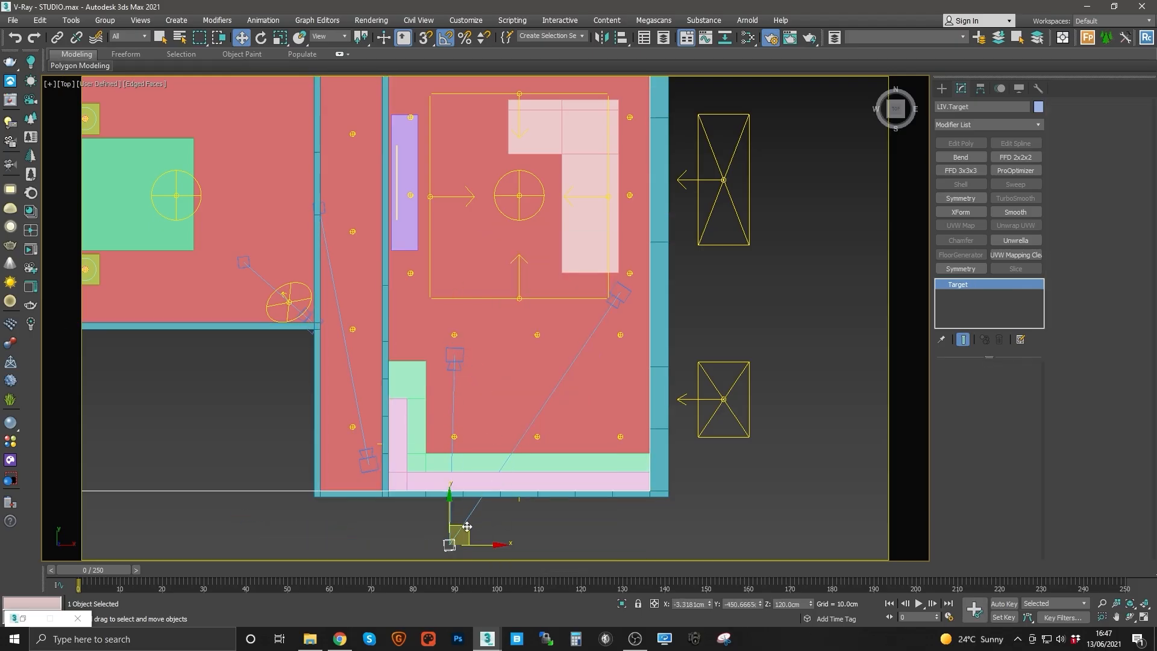
drag(467, 527, 548, 154)
right_click(520, 247)
click(492, 235)
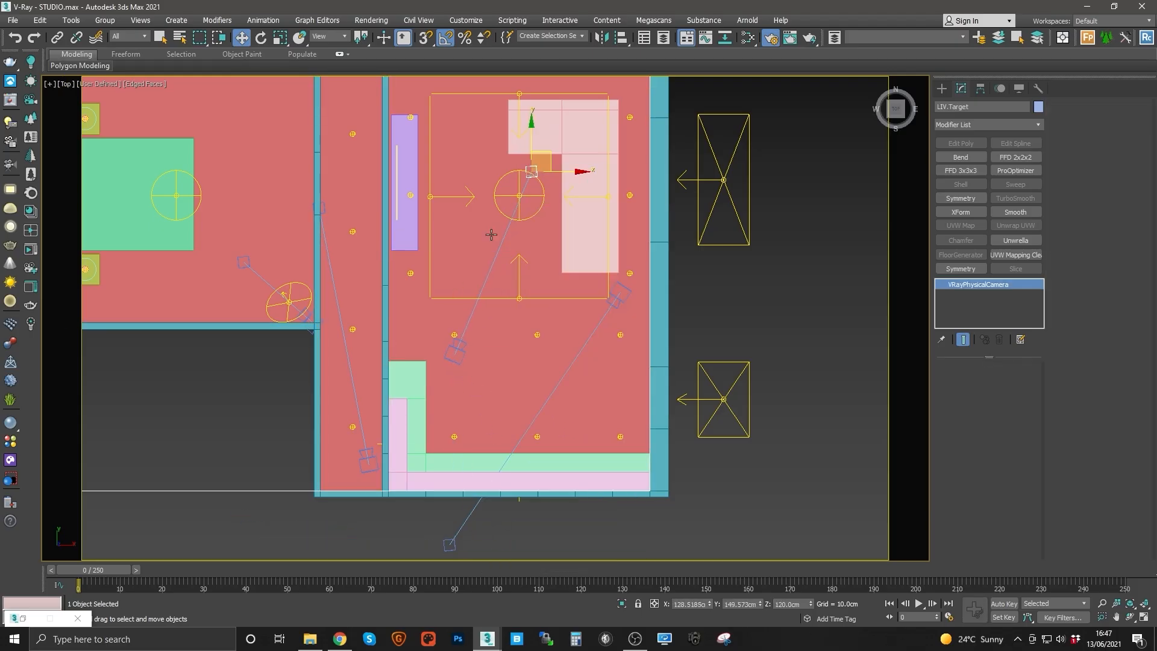
key(c)
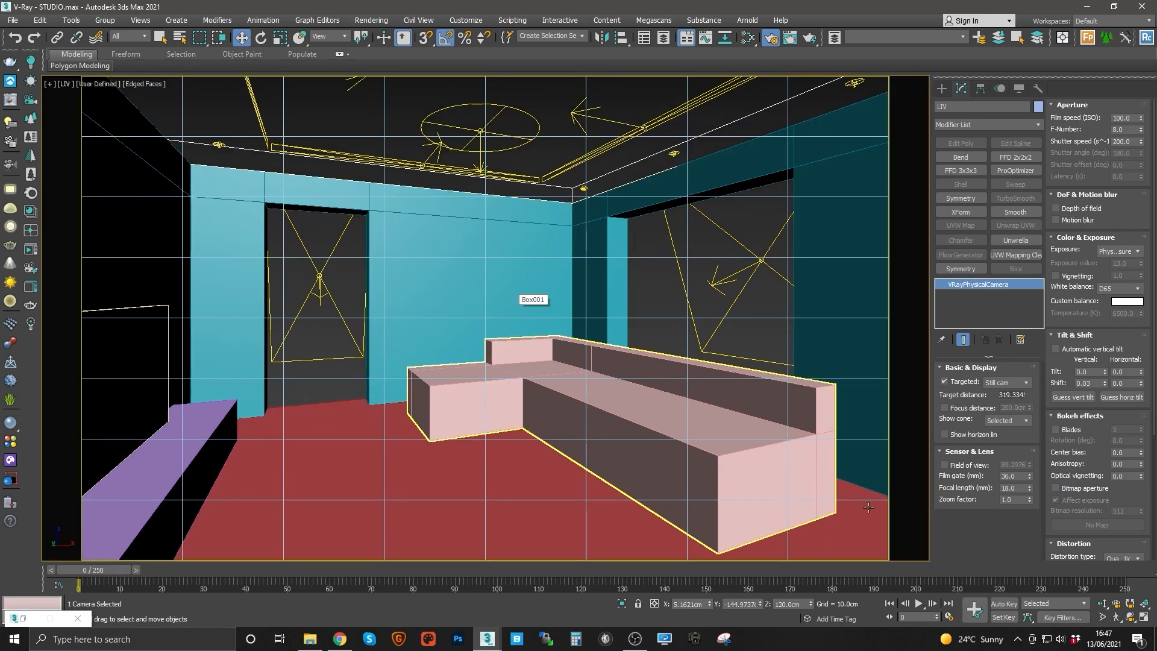
Step: Adjust the LIV camera's framing of the living room with camera navigation in its view
click(1116, 617)
key(Down)
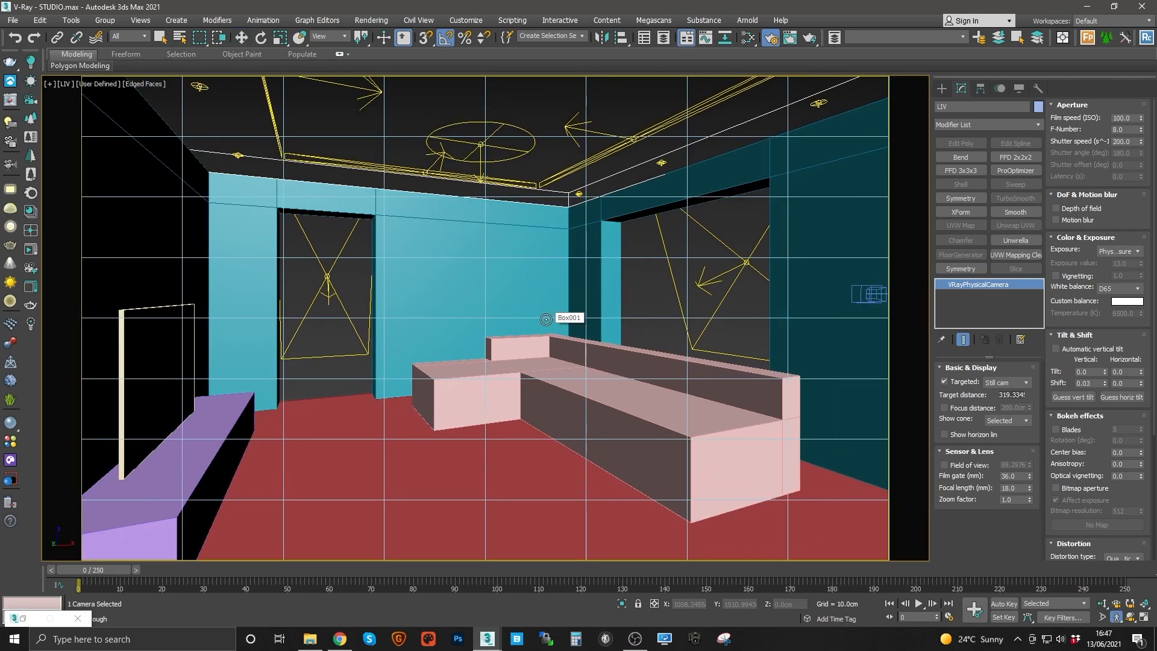
key(shift+Down)
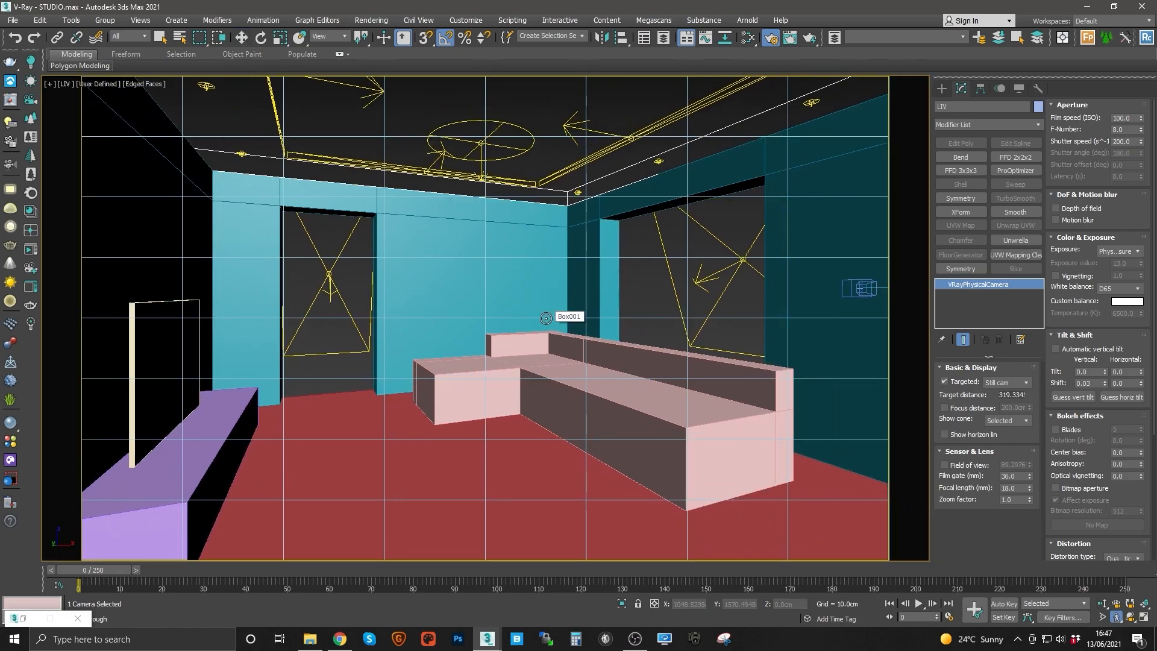
key(Down)
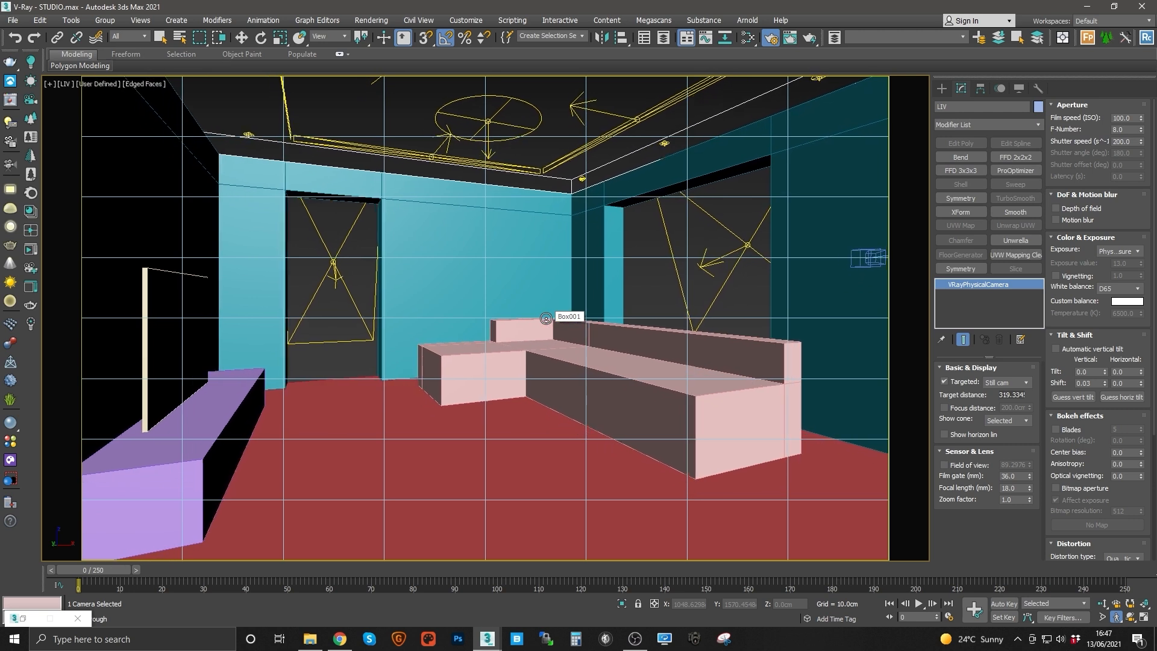
key(Down)
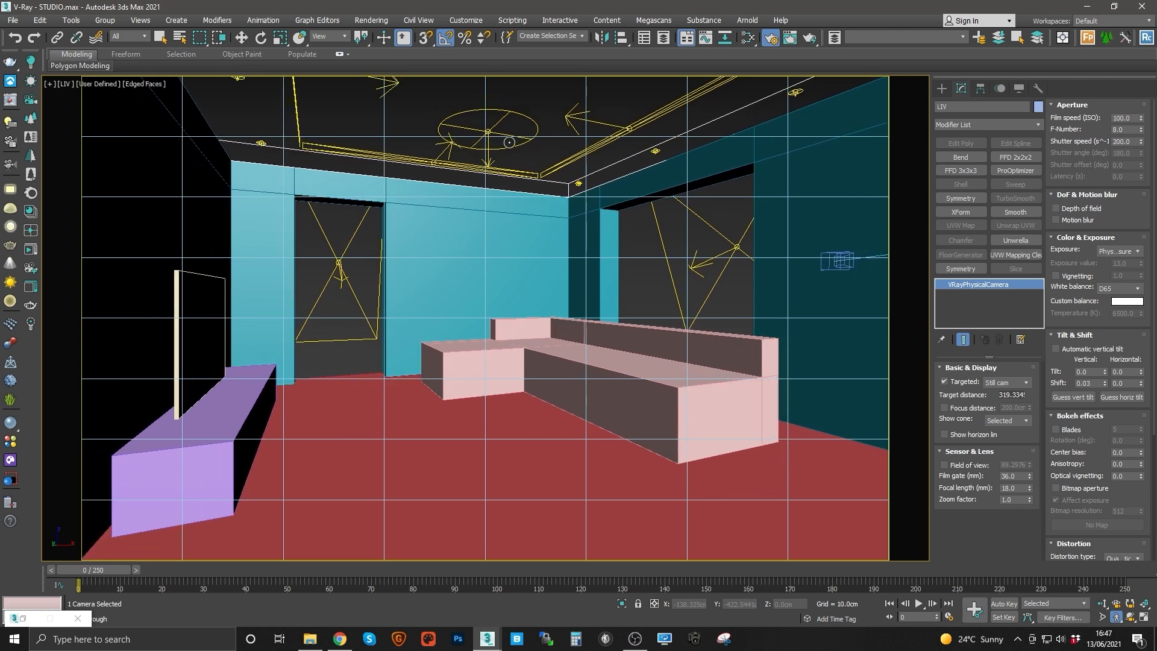
key(Up)
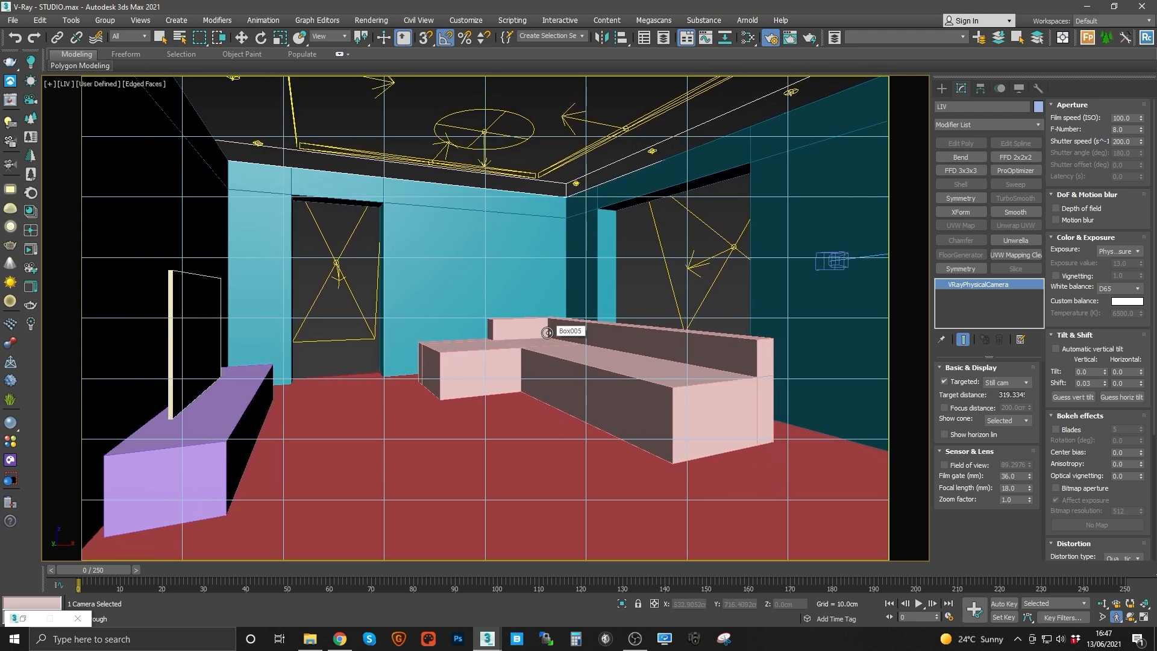
key(Escape)
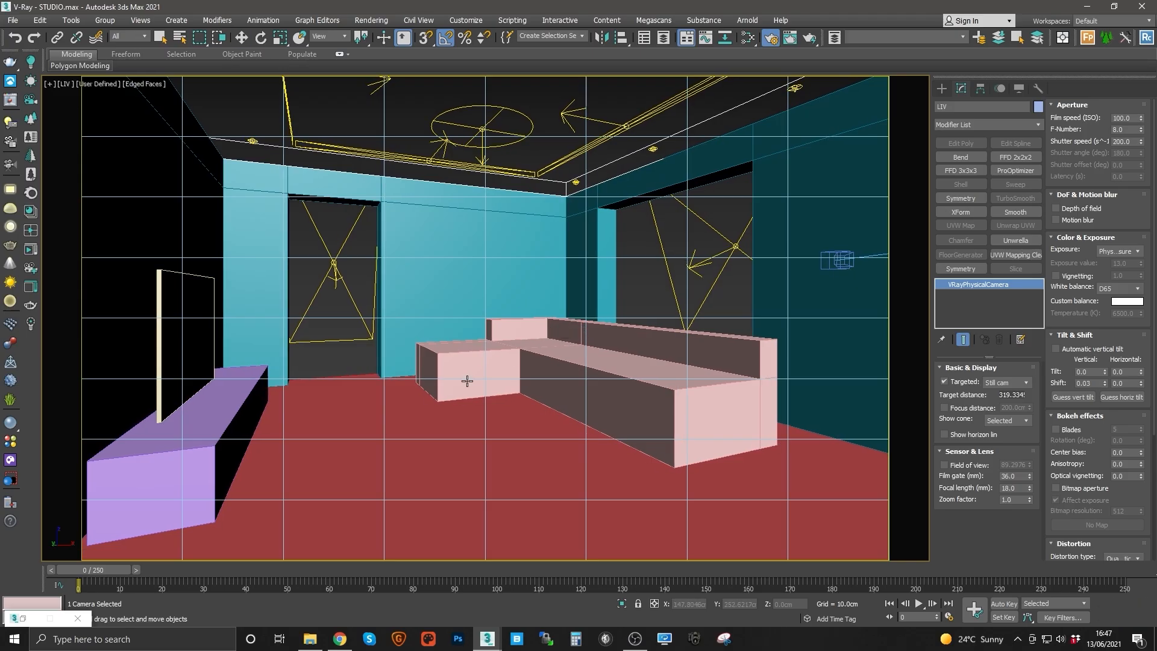
Step: Nudge the LIV camera slightly in the top view
key(t)
middle_drag(465, 347, 484, 363)
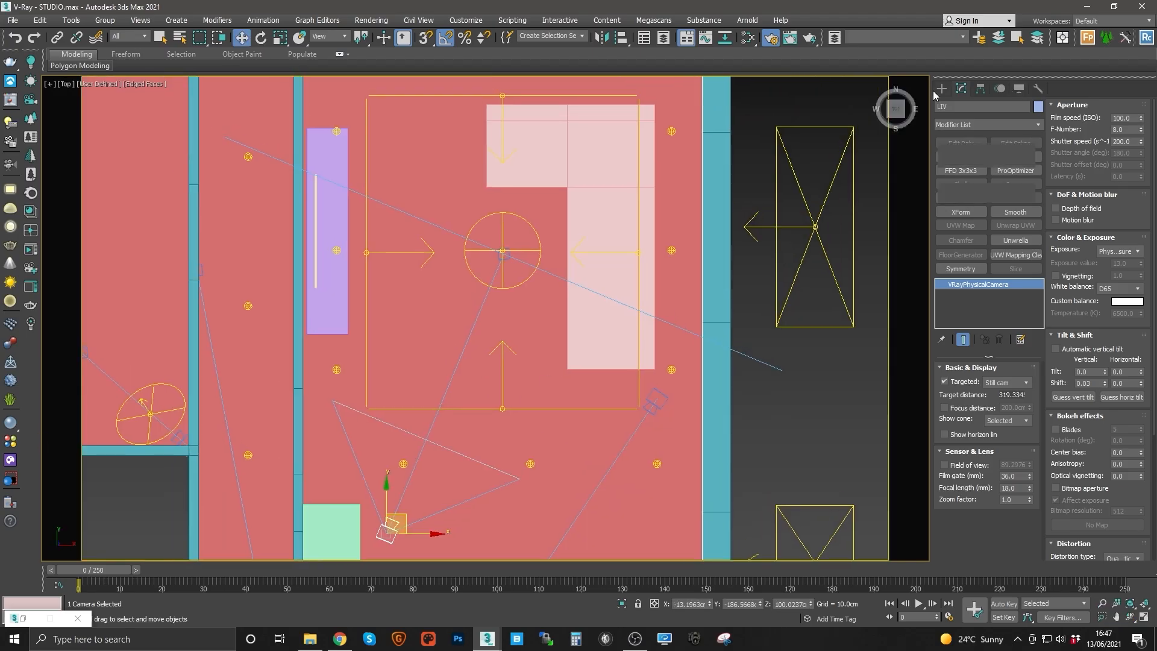
Step: Create a box about 125 x 90 cm and 40 cm high in the middle of the living room
click(941, 88)
click(962, 161)
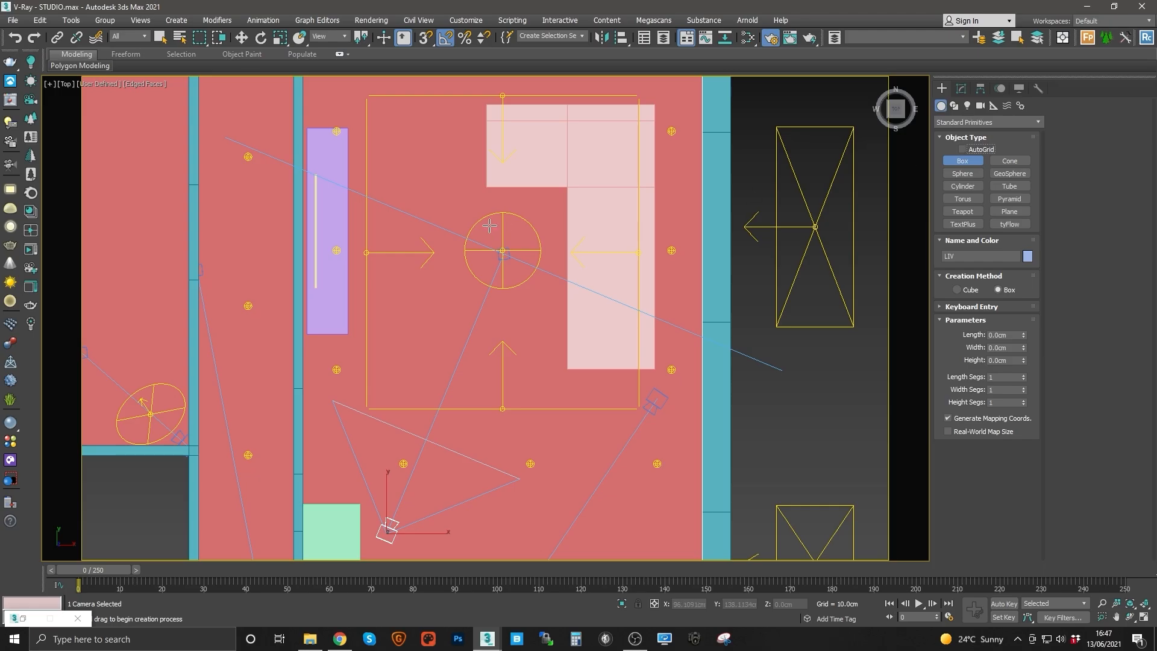
drag(503, 230, 416, 349)
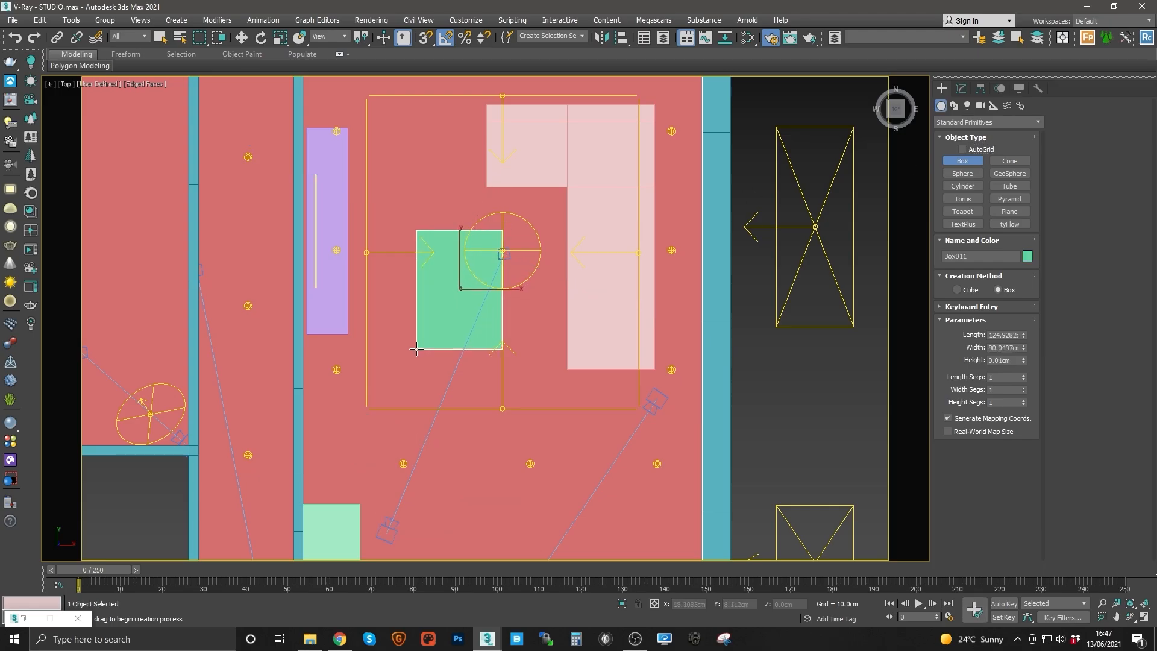
key(w)
click(962, 88)
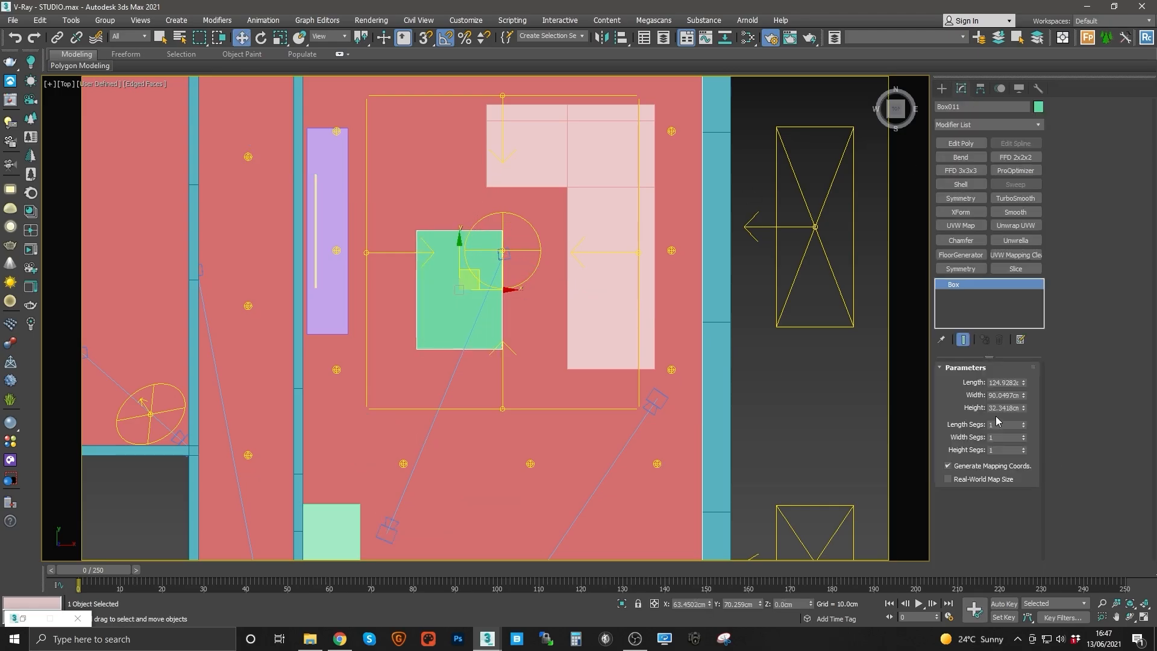
middle_drag(642, 264, 531, 283)
Step: Inspect the new box and the kitchen from the perspective view
key(p)
key(z)
scroll(603, 250, down, 3)
scroll(648, 272, down, 5)
scroll(547, 229, up, 1)
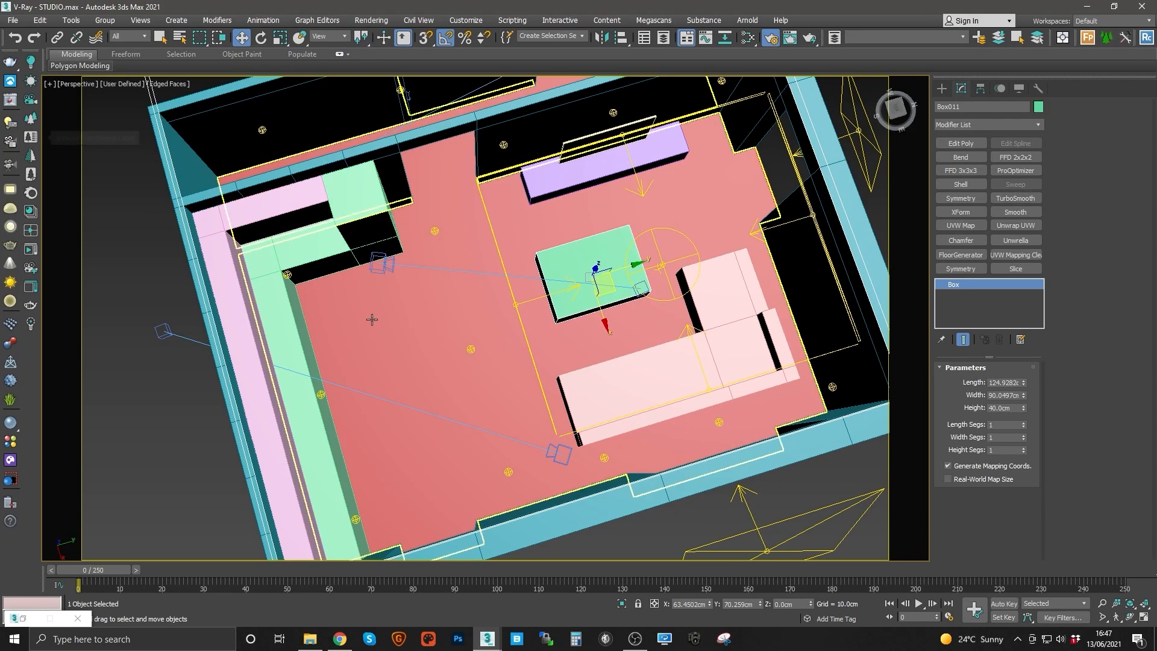
middle_drag(503, 354, 509, 350)
key(z)
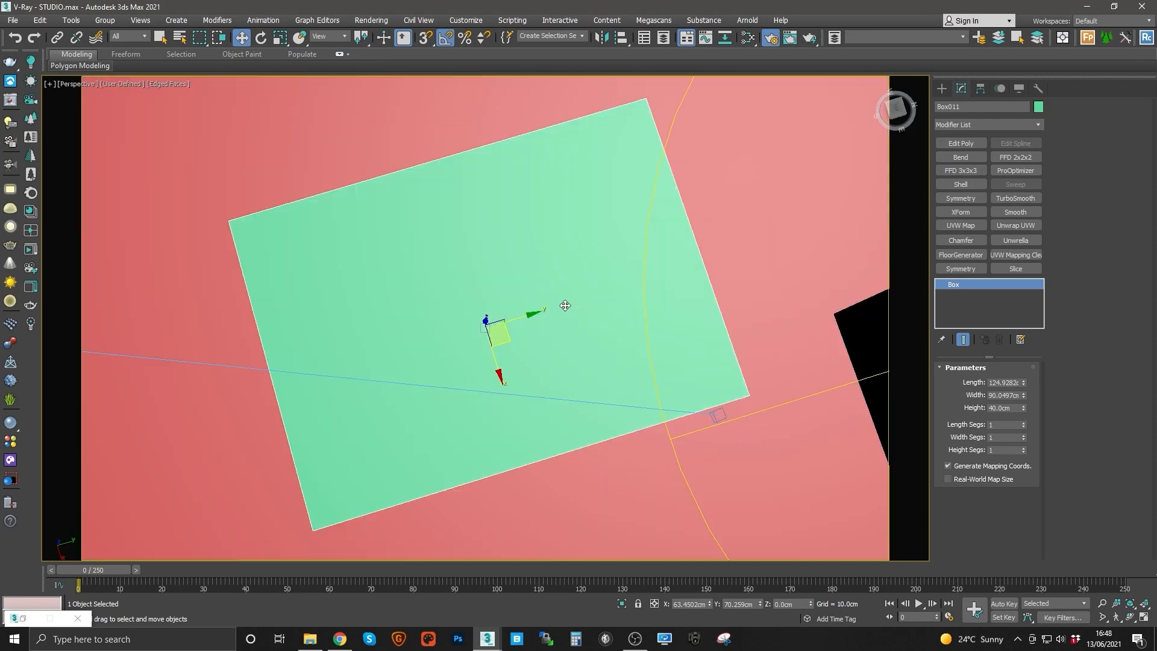
alt+middle_drag(565, 307, 506, 310)
scroll(506, 310, down, 1)
scroll(506, 309, up, 1)
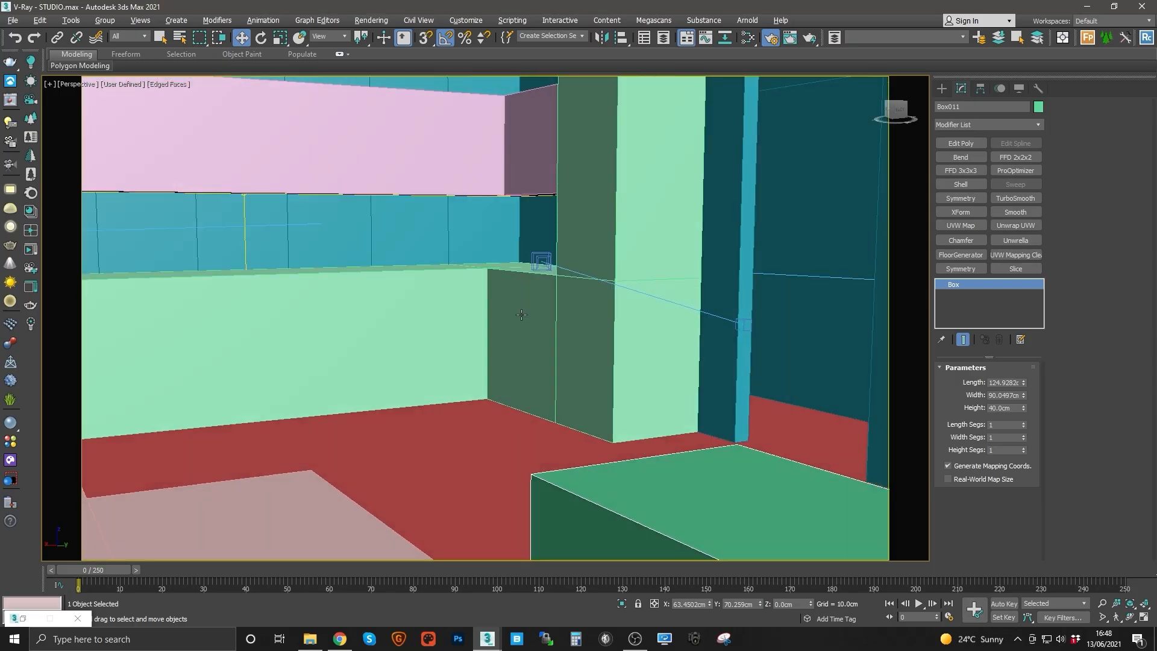
click(1117, 617)
drag(640, 387, 620, 387)
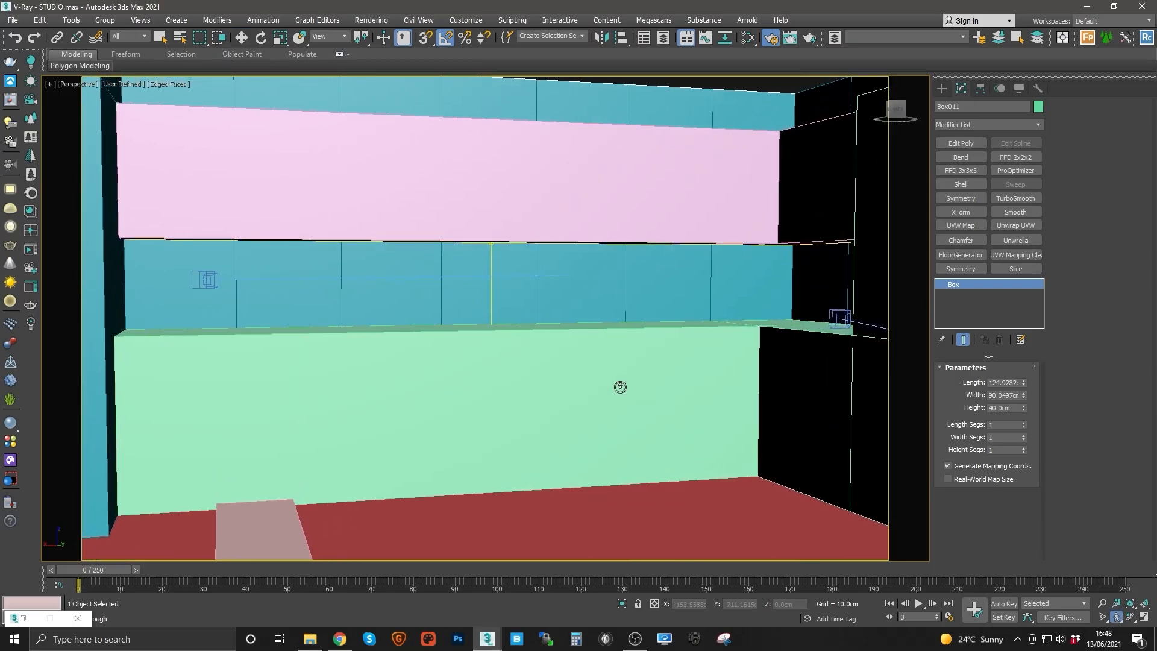
Step: Create a V-Ray physical camera from the current perspective view and name it FREE
scroll(619, 386, up, 1)
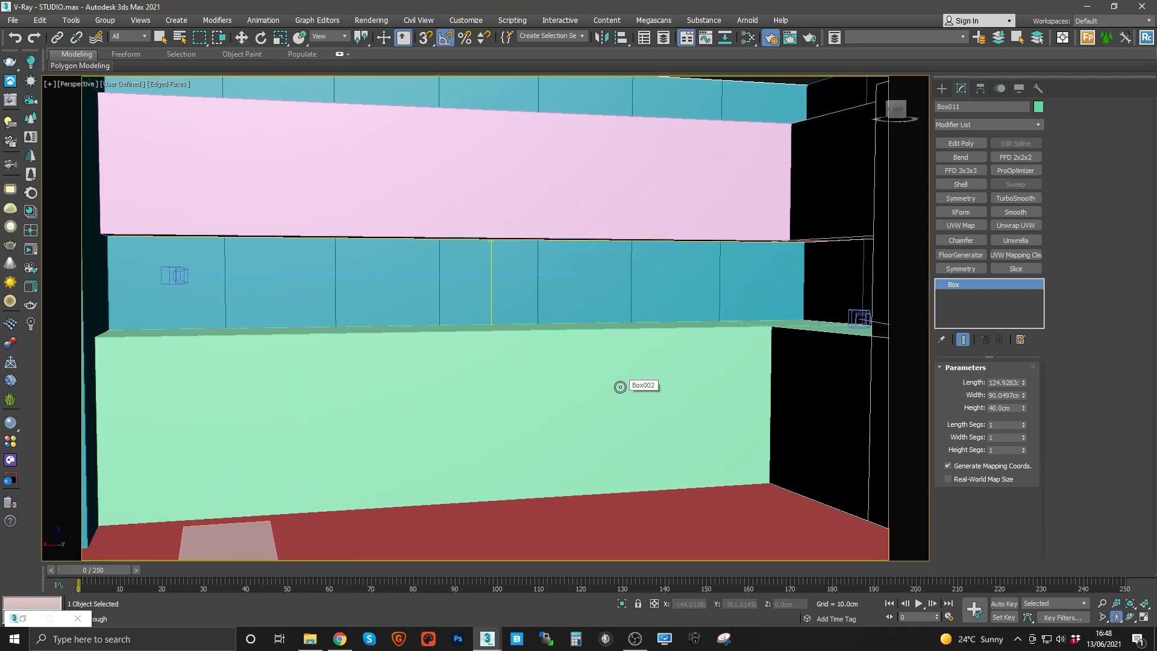
scroll(620, 387, up, 3)
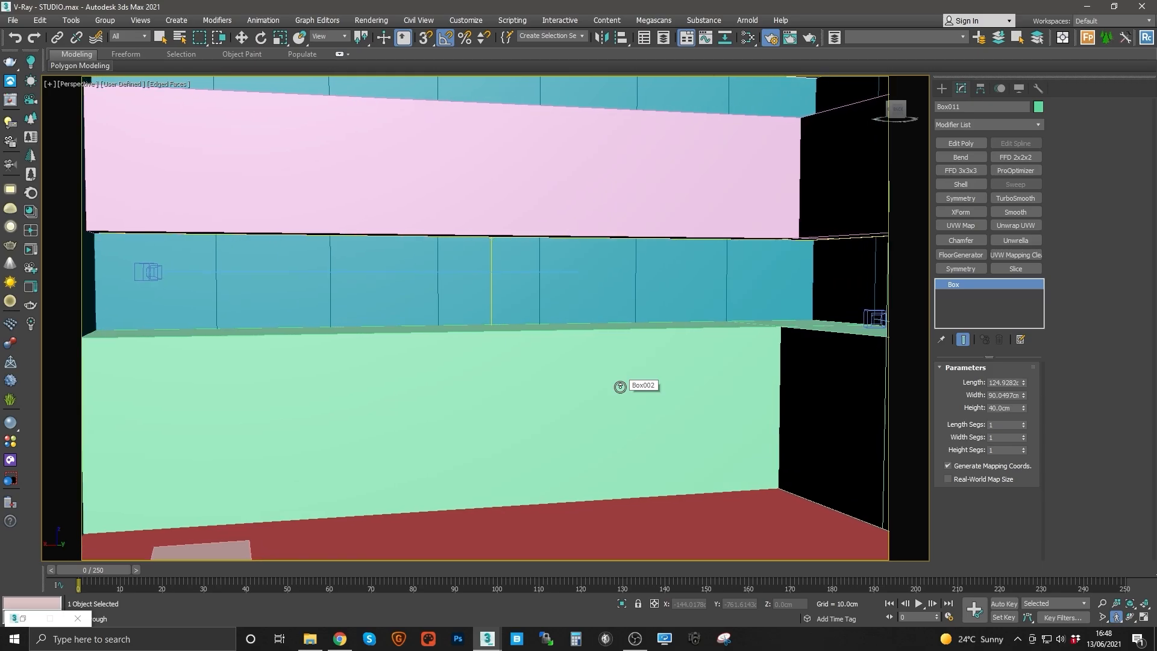
scroll(620, 387, up, 4)
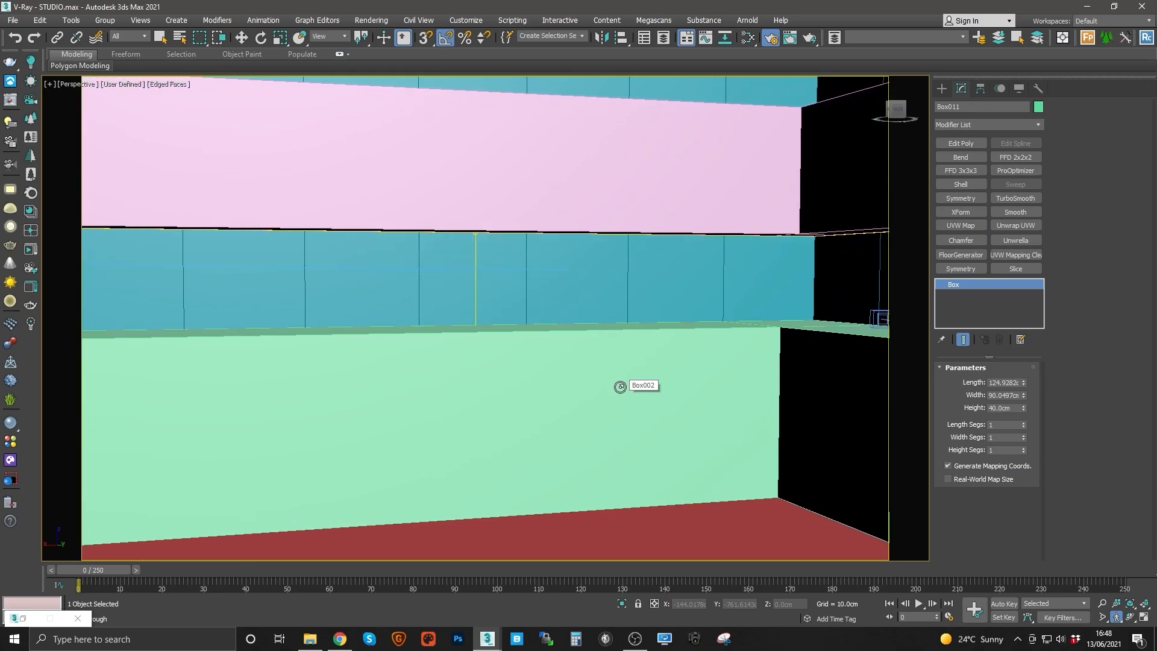
scroll(620, 387, up, 5)
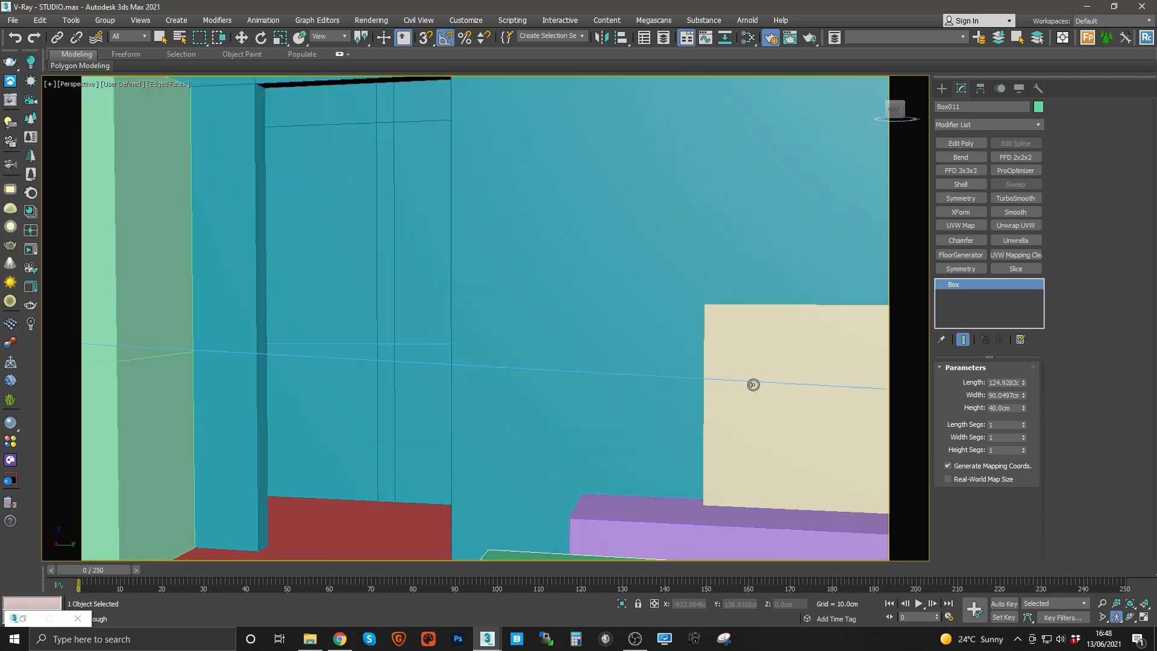
alt+middle_drag(753, 384, 623, 396)
drag(624, 396, 642, 393)
right_click(642, 393)
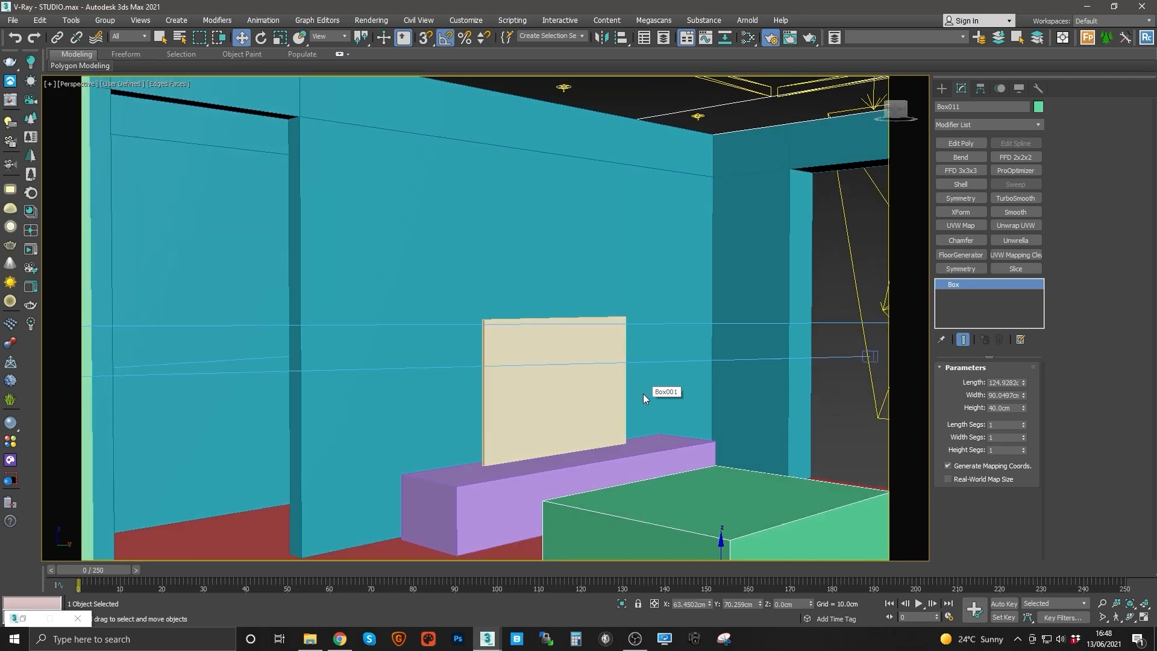
click(12, 165)
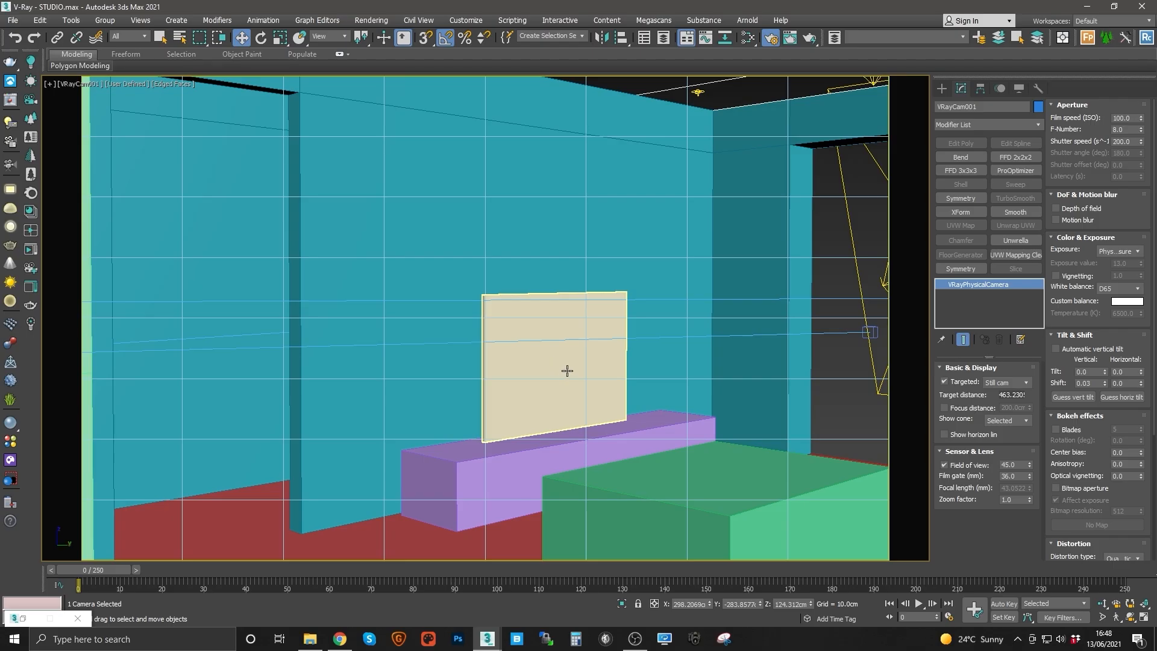
click(982, 106)
text(FREE)
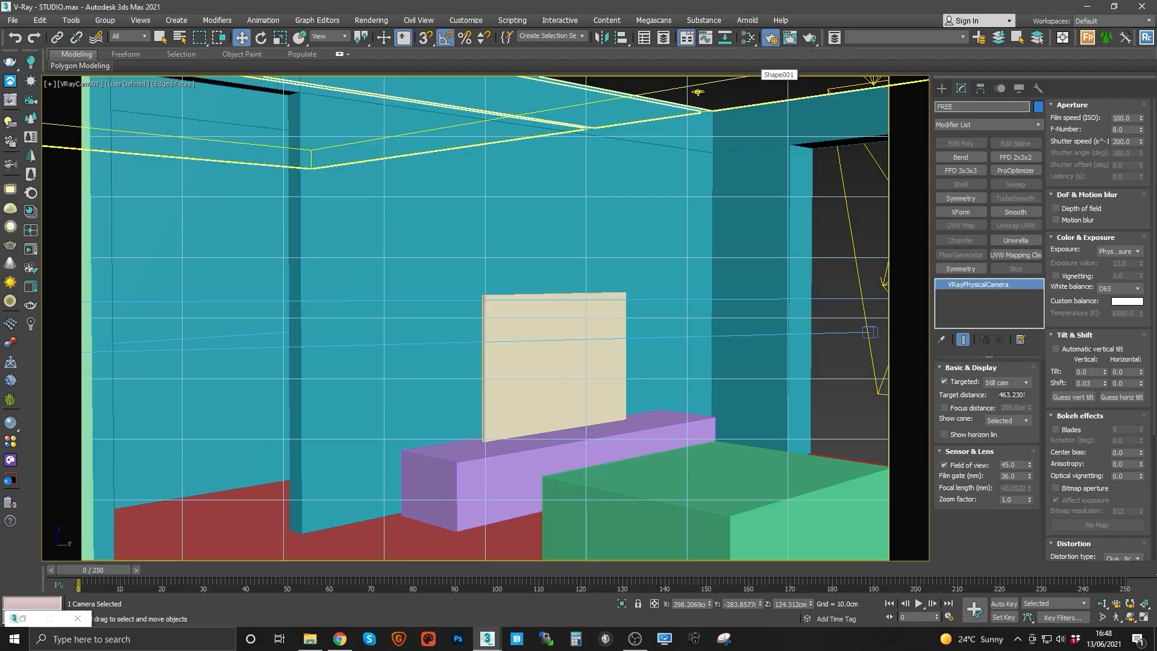
key(Return)
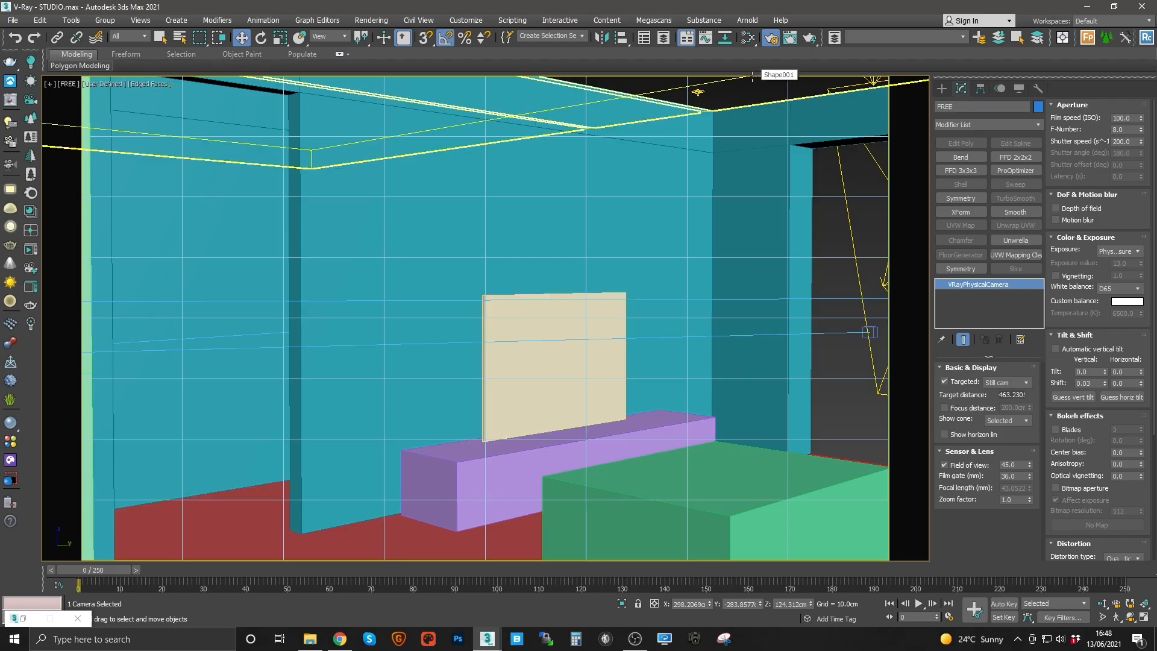
Step: Walk the FREE camera view toward the living room and set its focal length to 18 mm
click(1115, 616)
key(Up)
key(Right)
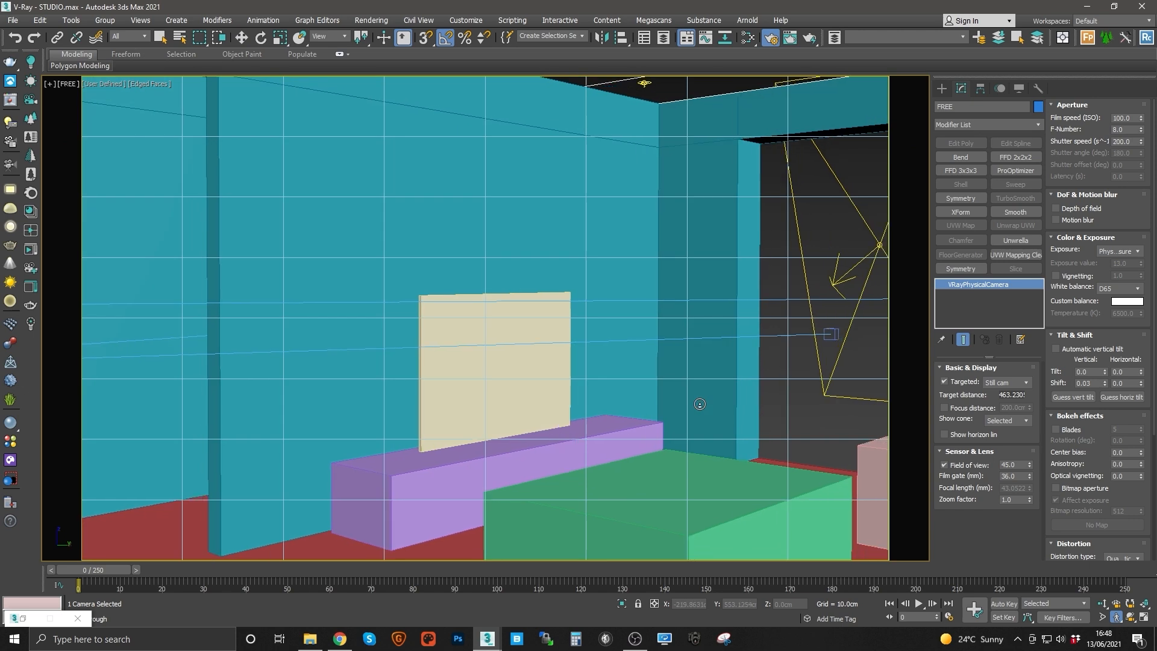
click(952, 466)
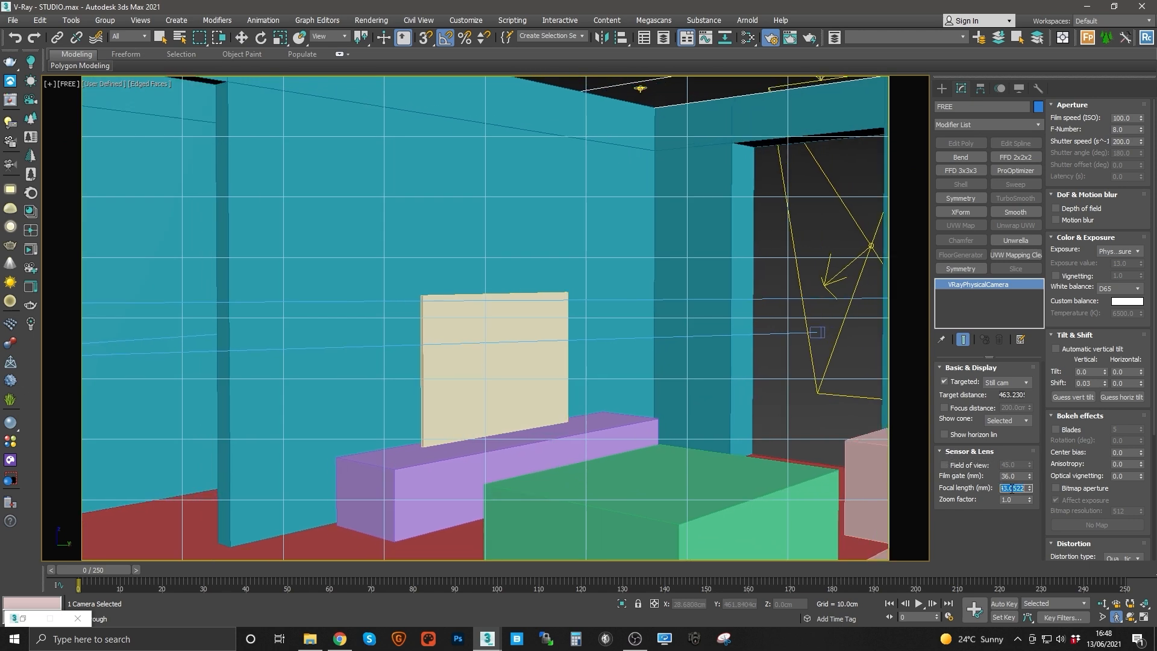
key(Return)
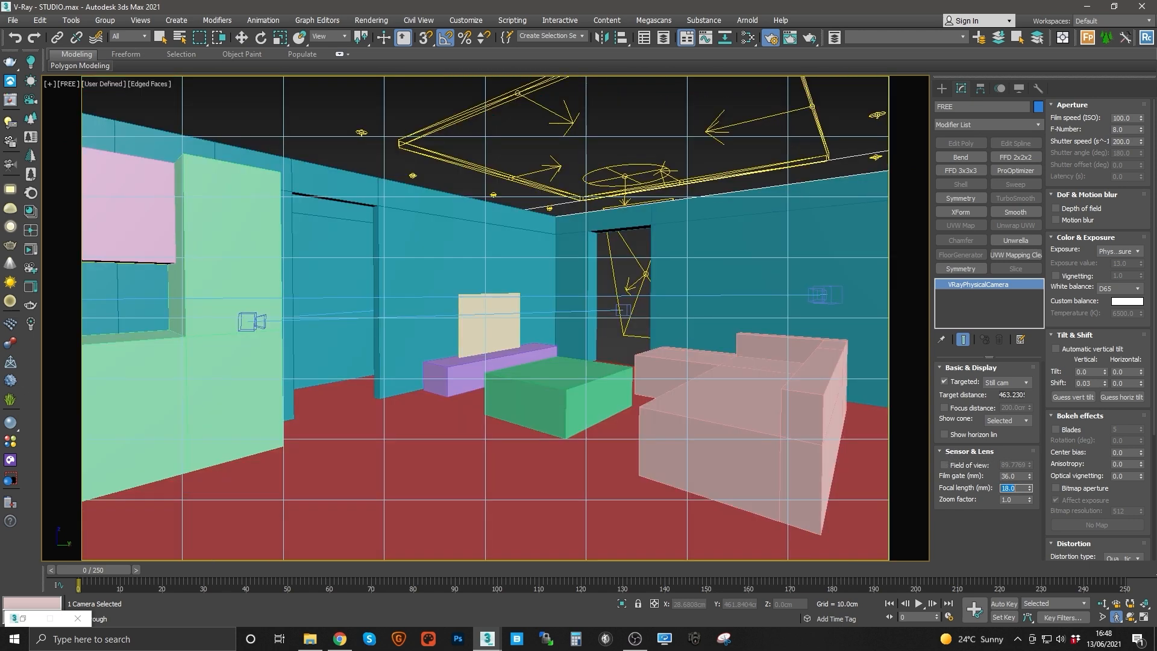
Step: Walk the FREE camera view around to face the kitchen counters
click(558, 329)
key(Up)
drag(568, 329, 505, 347)
drag(435, 305, 396, 310)
right_click(447, 356)
click(551, 414)
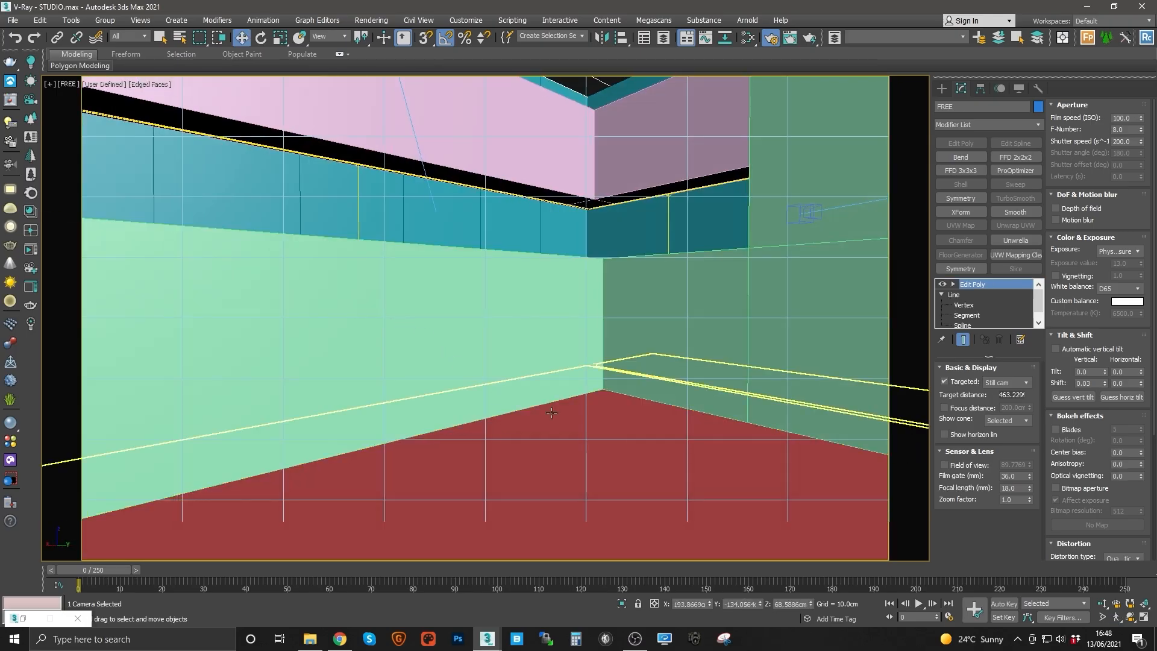
click(1117, 617)
drag(597, 333, 684, 338)
right_click(611, 371)
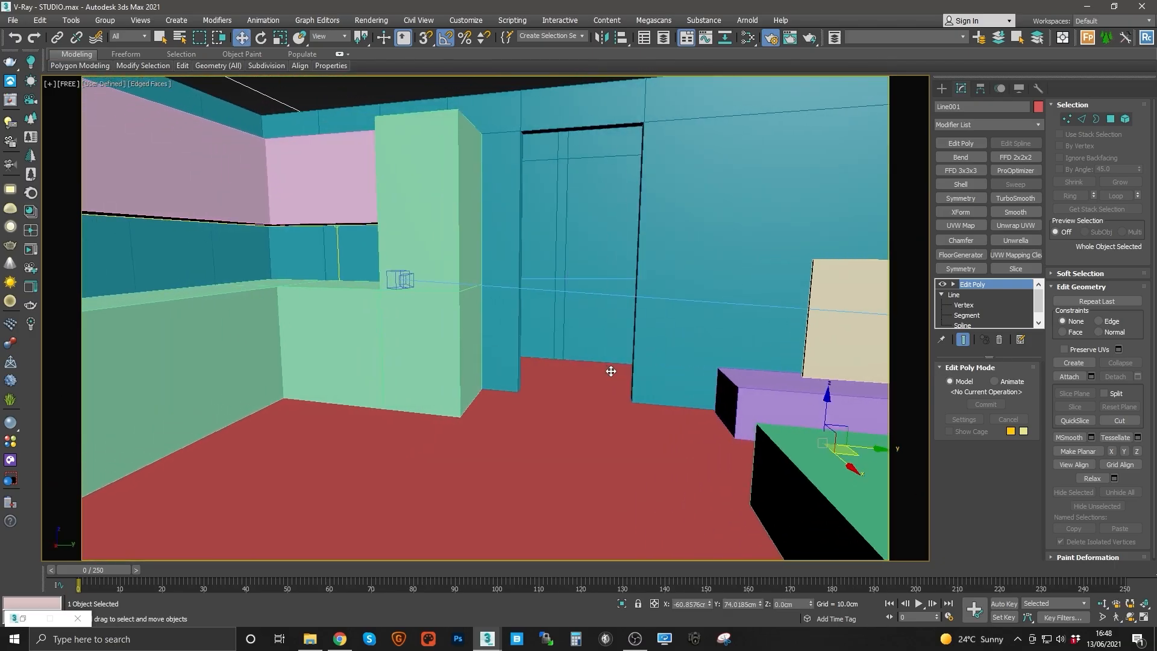
Step: Locate and select the FREE camera in the top view, then return to its camera view
key(t)
scroll(610, 371, down, 2)
scroll(620, 383, up, 3)
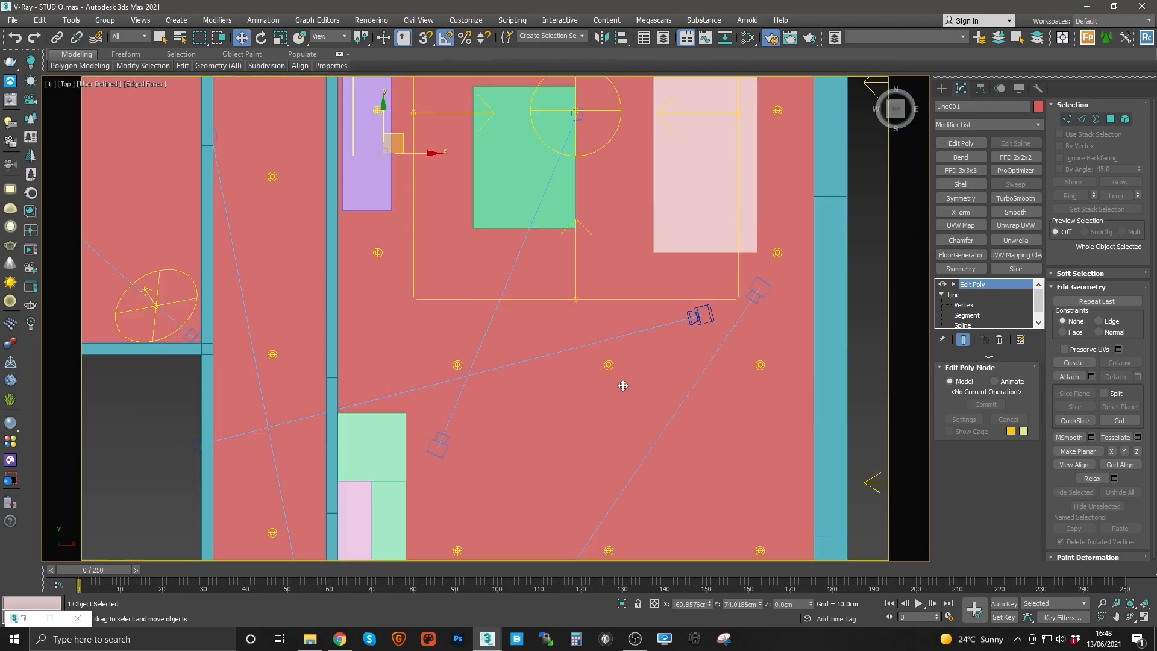
click(699, 314)
key(c)
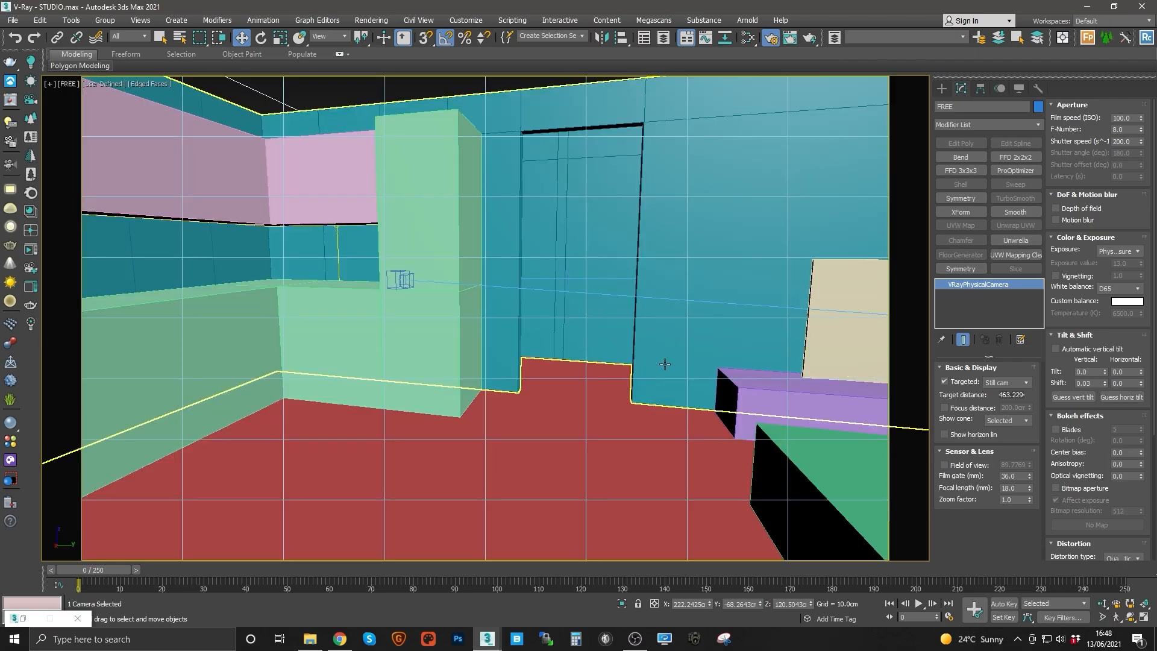
Step: Walk the FREE camera through the apartment to frame the kitchen corner
click(1117, 617)
drag(458, 370, 741, 387)
drag(555, 369, 581, 393)
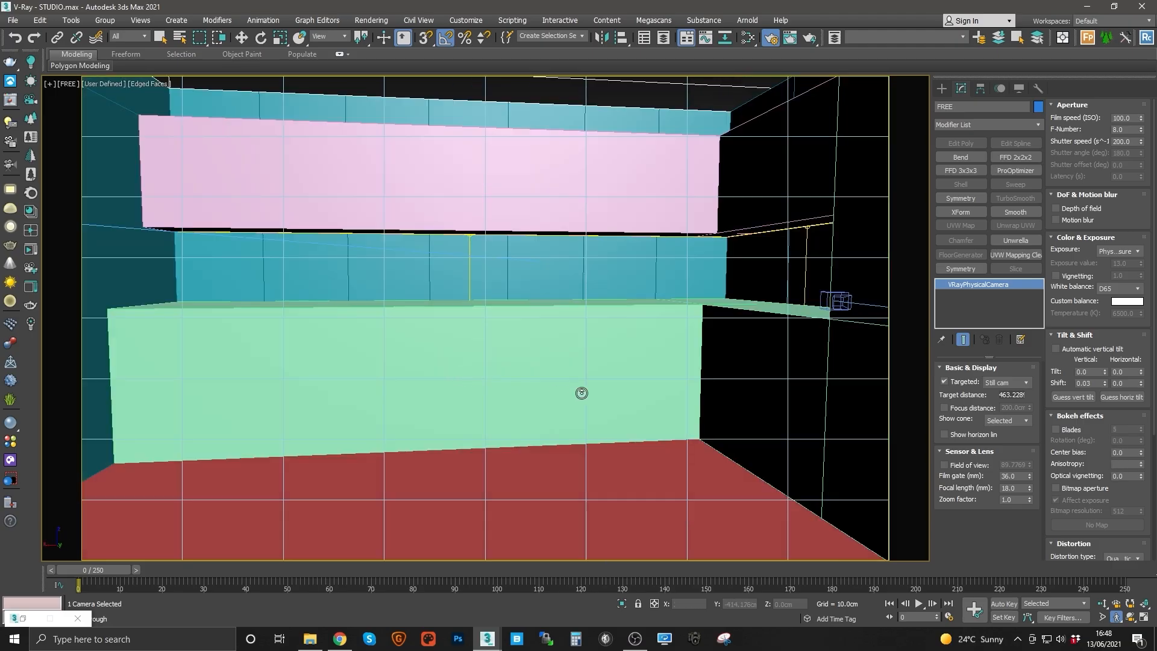
drag(729, 381, 774, 378)
drag(614, 354, 716, 357)
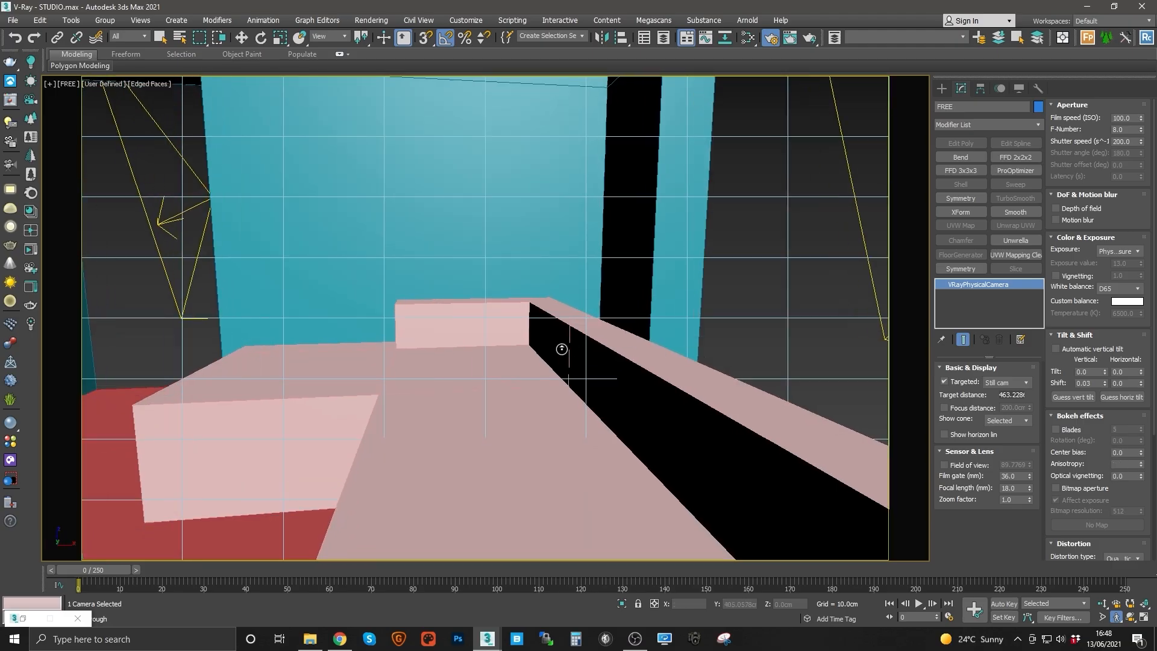
drag(538, 347, 639, 299)
drag(718, 364, 428, 376)
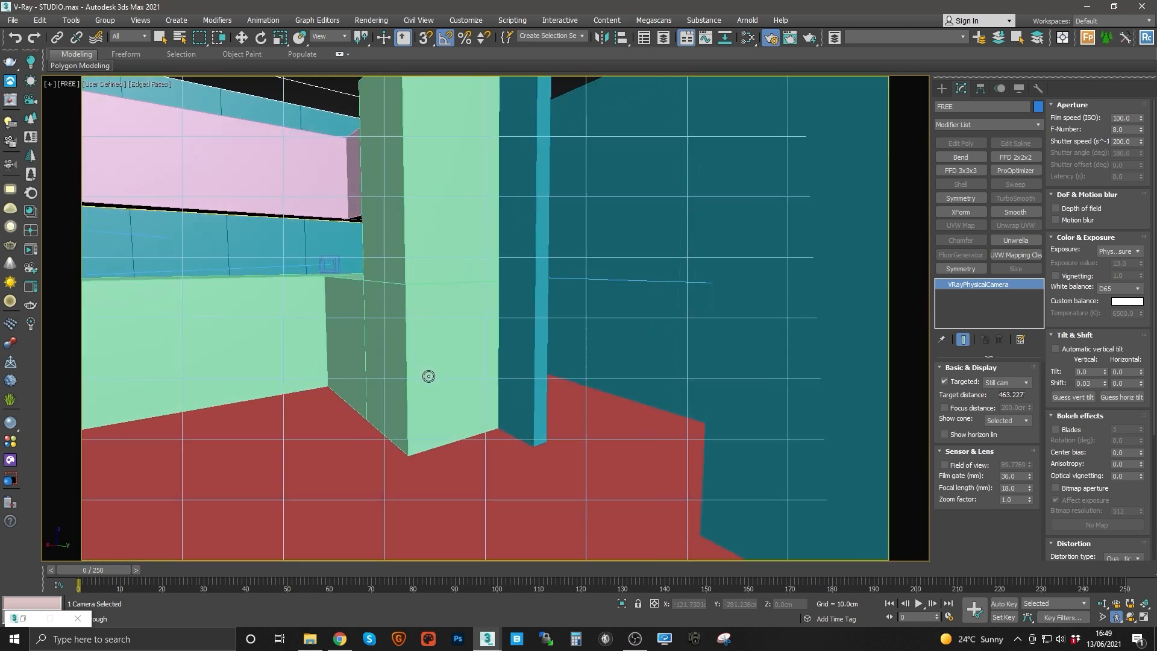
Step: Continue walking the FREE camera view toward the living room sofa
key(w)
click(460, 385)
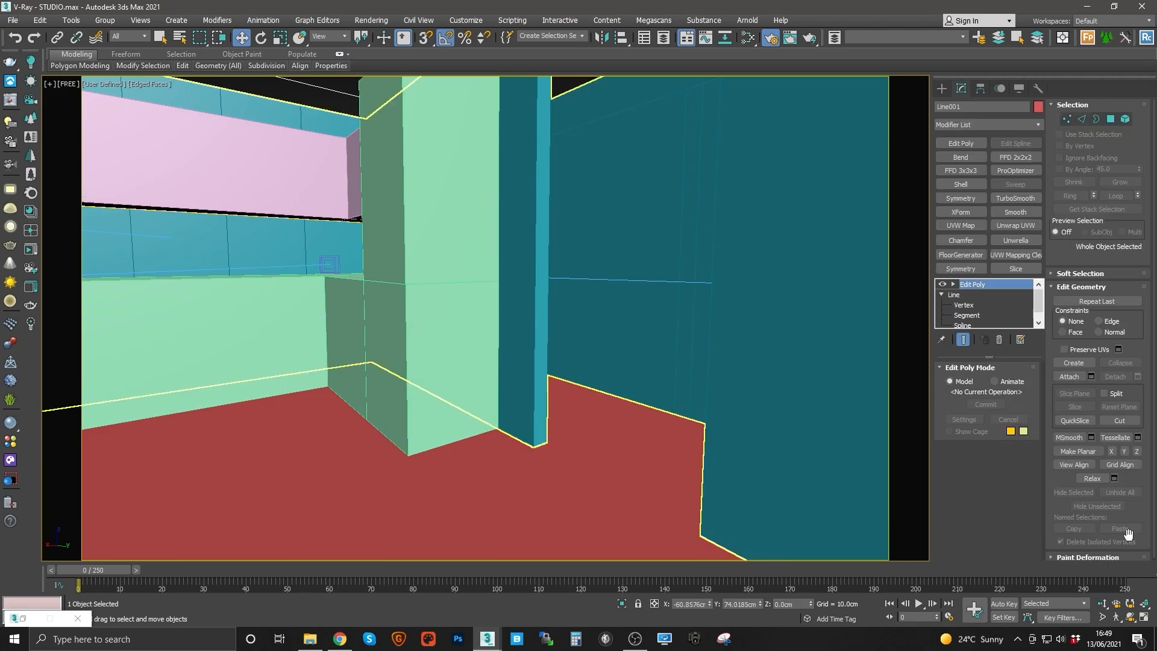
click(1116, 617)
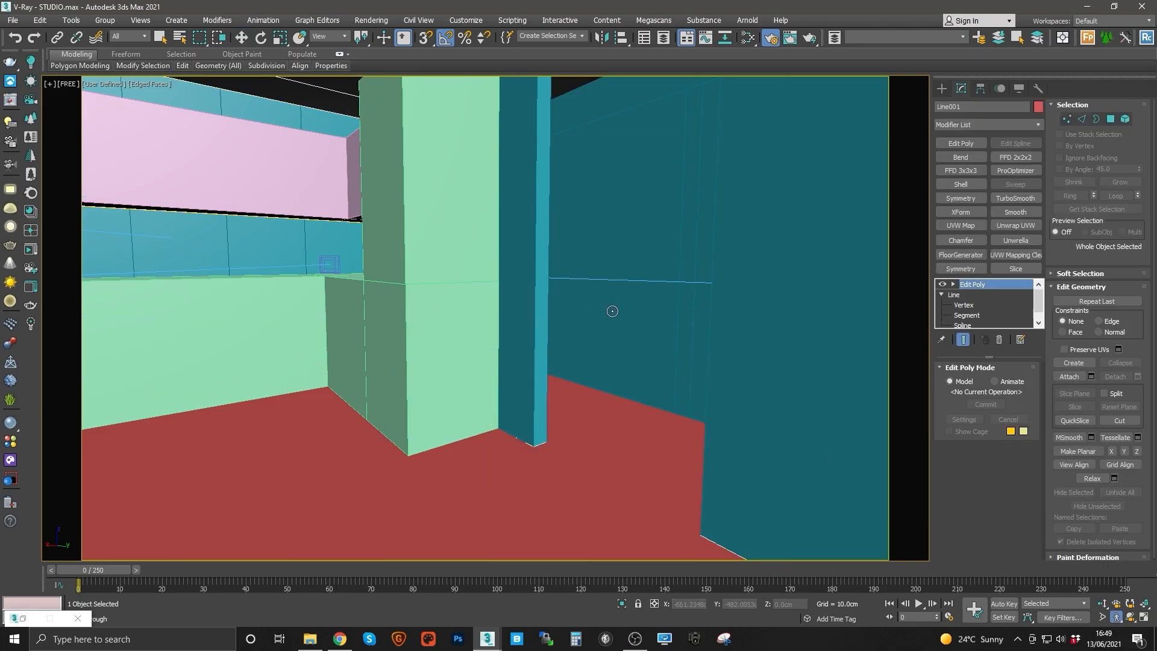
drag(640, 311, 1155, 314)
key(Left)
key(Left)
key(Down)
key(Right)
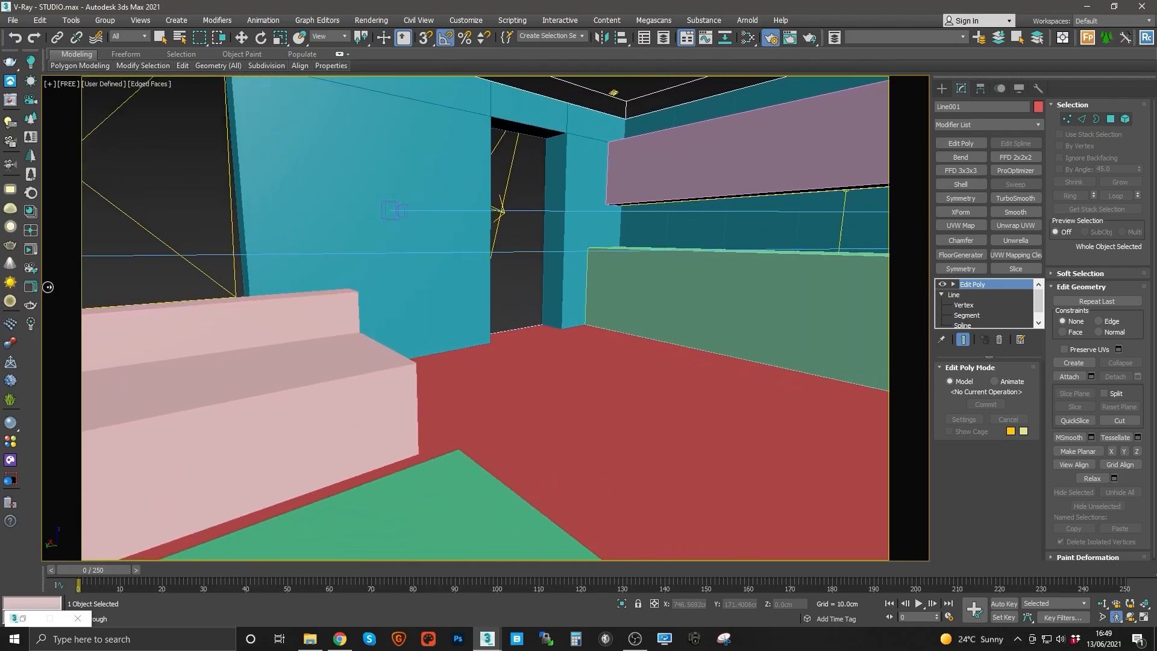
drag(429, 337, 775, 332)
key(Up)
key(Down)
drag(609, 331, 814, 325)
key(Up)
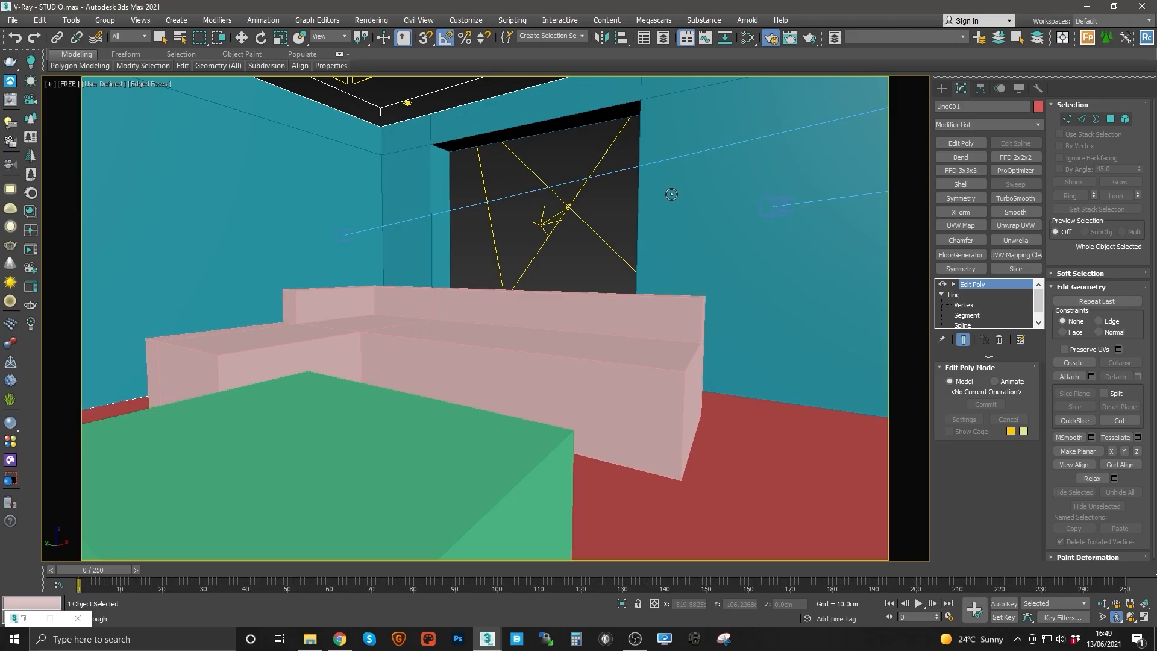
Step: Select the FREE camera by name and walk its view back toward the kitchen
click(179, 38)
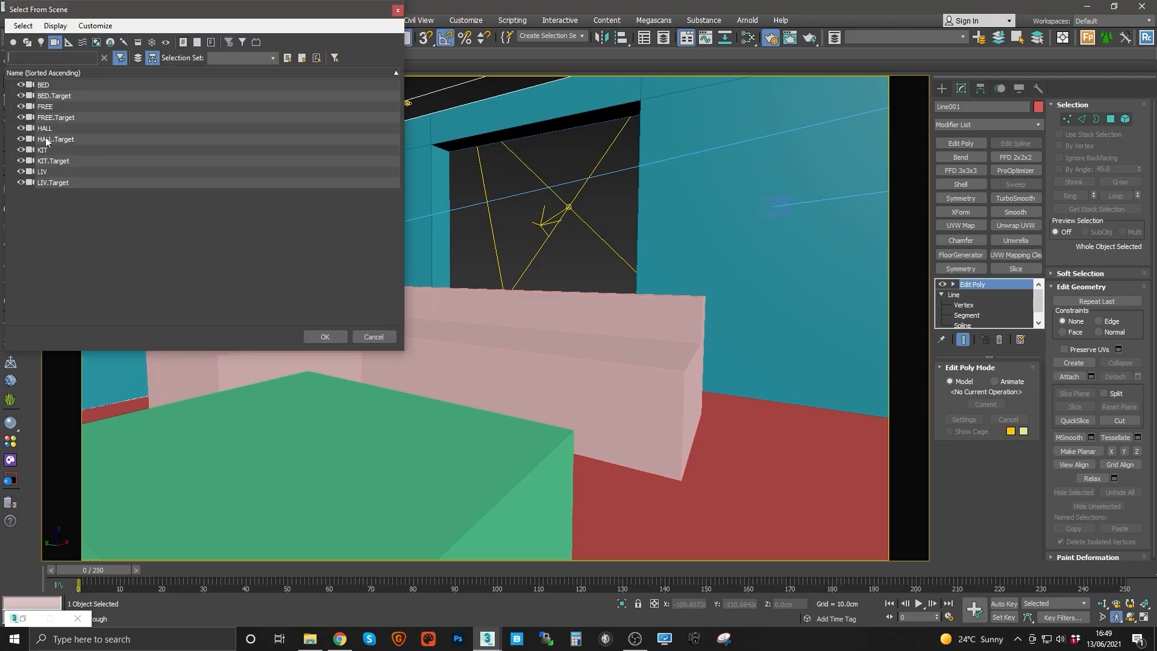
double_click(45, 107)
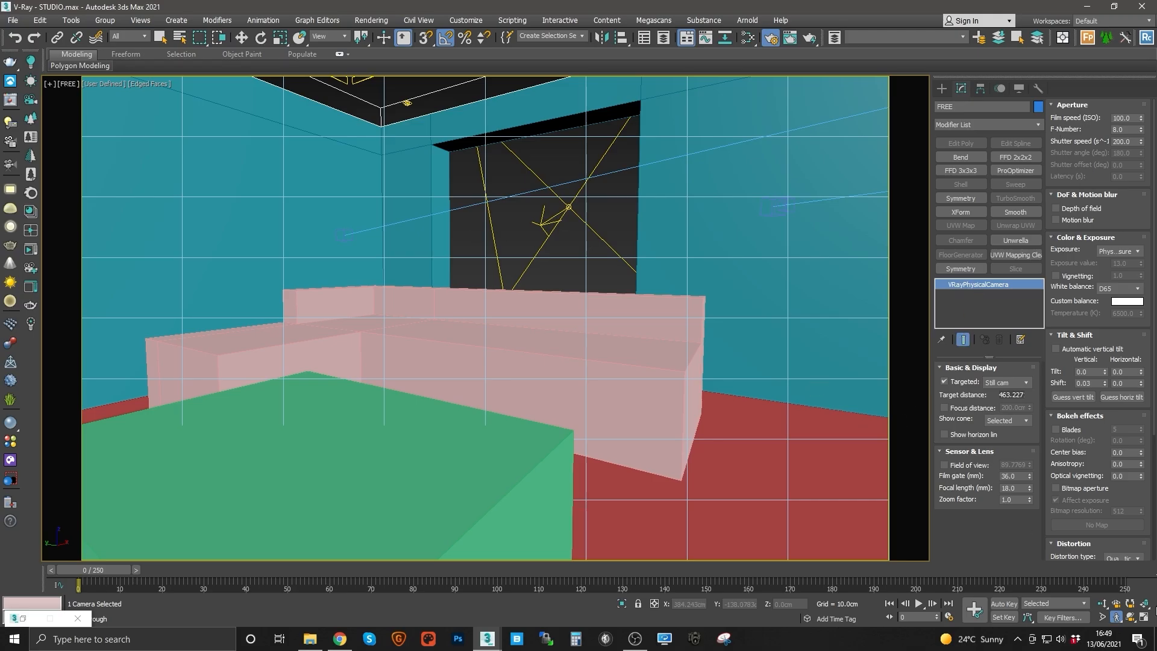
drag(567, 329, 375, 324)
drag(453, 309, 358, 309)
Step: Open Task Manager, check the CPU and GPU performance pages, and close it
right_click(776, 623)
click(805, 576)
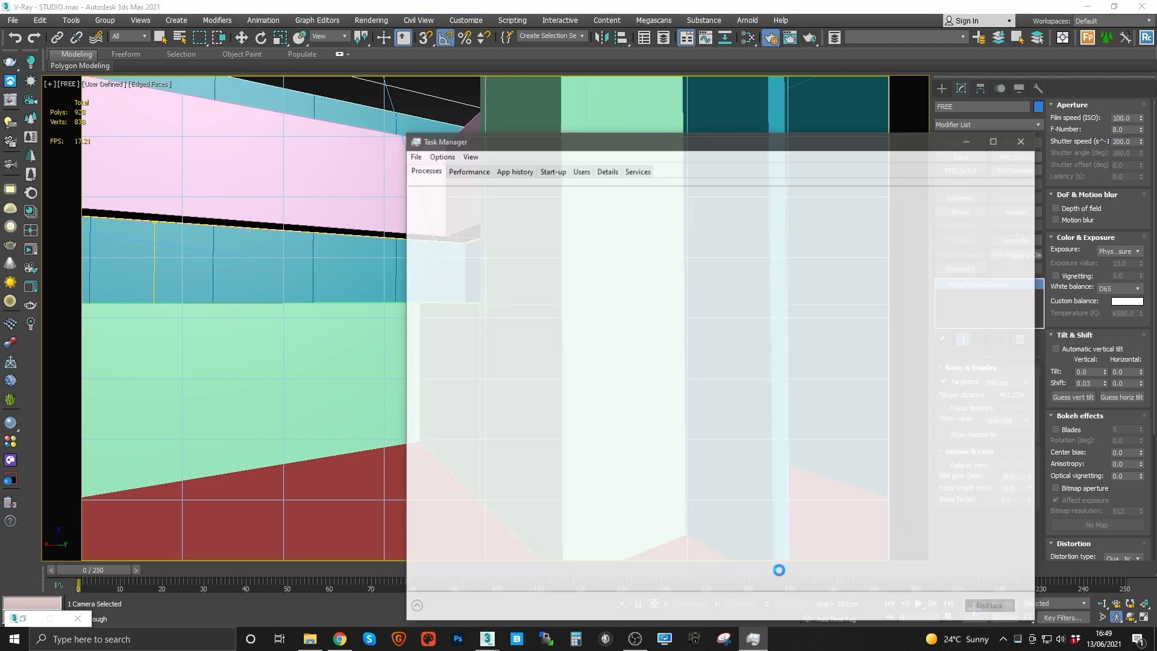
click(467, 170)
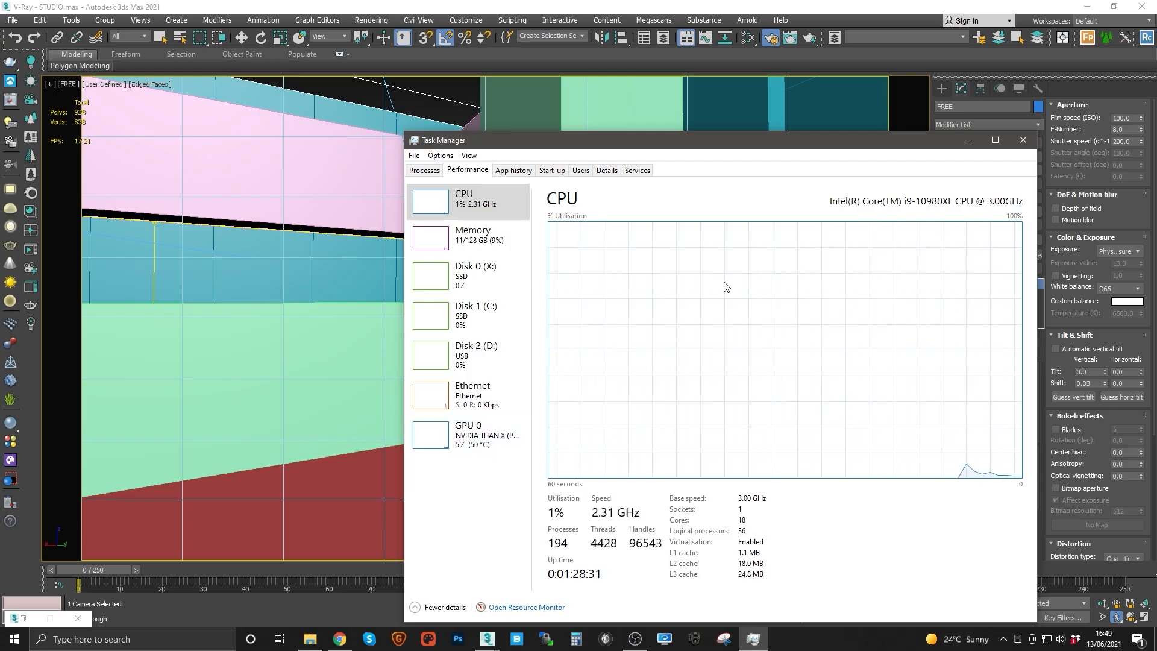
click(472, 442)
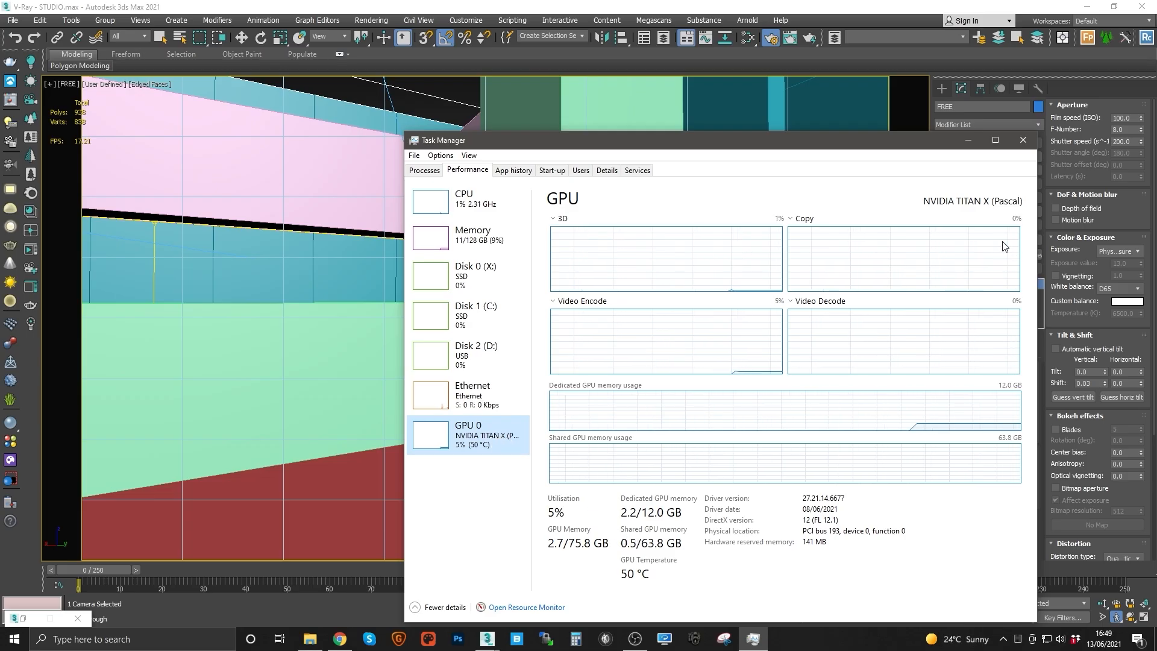
click(1023, 144)
Step: Walk the FREE camera view to frame the kitchen counters and the tall unit
drag(627, 333, 478, 342)
key(Down)
key(Left)
key(Down)
key(Right)
key(Right)
key(Down)
key(Left)
key(Right)
key(Down)
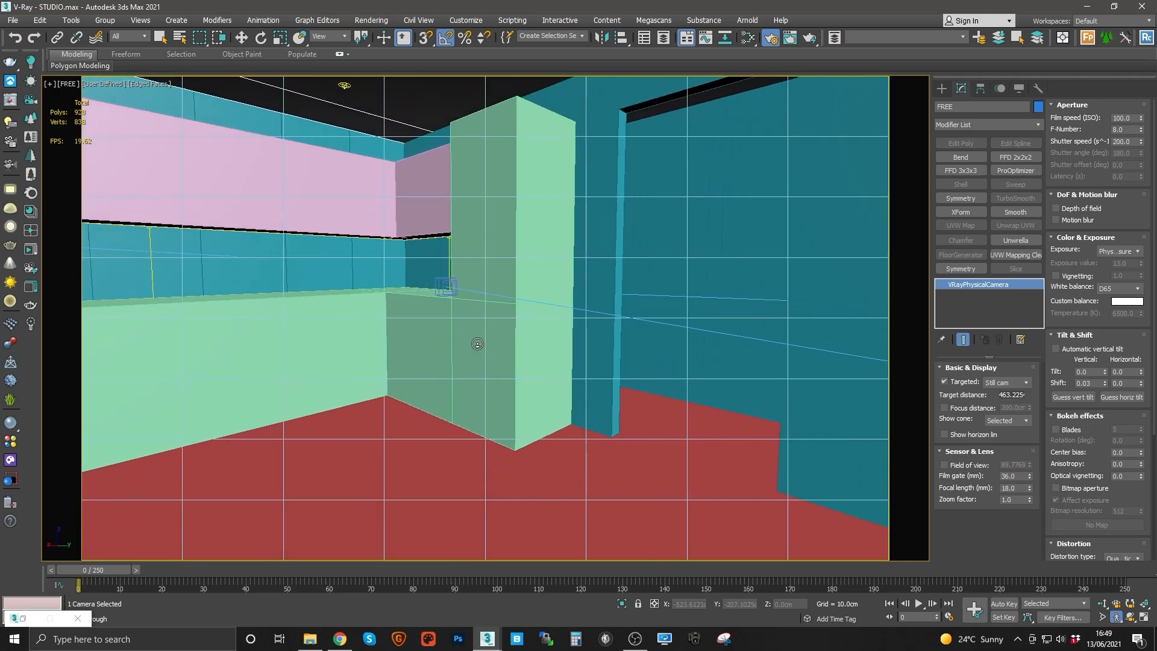
key(Left)
right_click(516, 348)
click(516, 348)
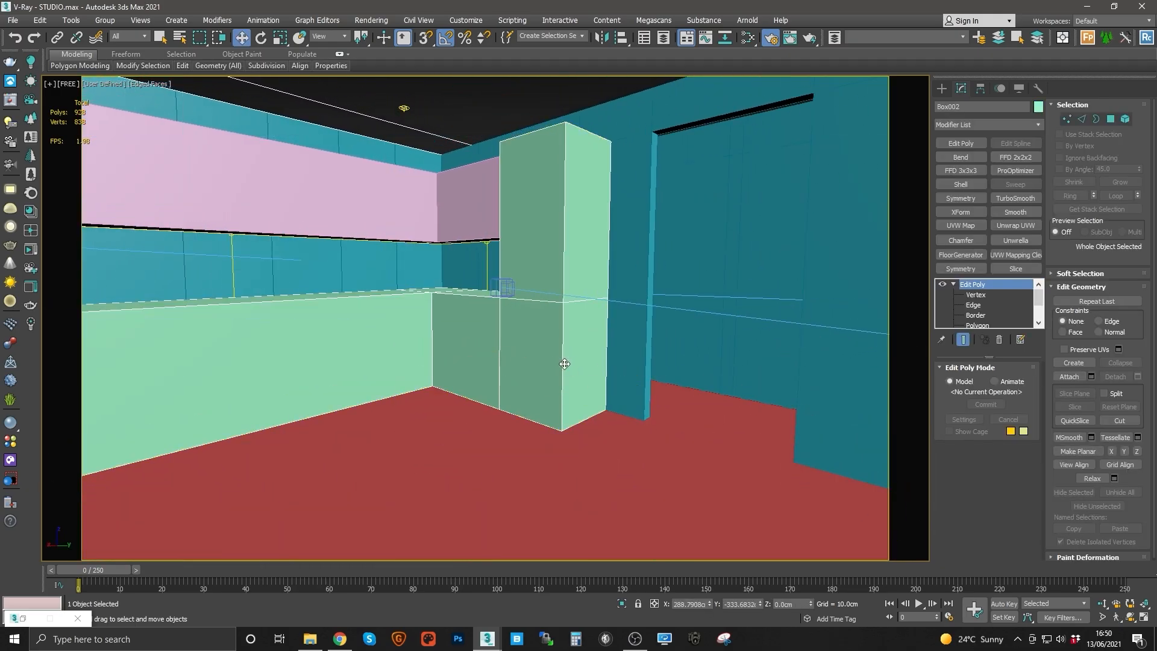
click(1115, 619)
key(Up)
drag(684, 406, 448, 371)
key(Up)
key(Up)
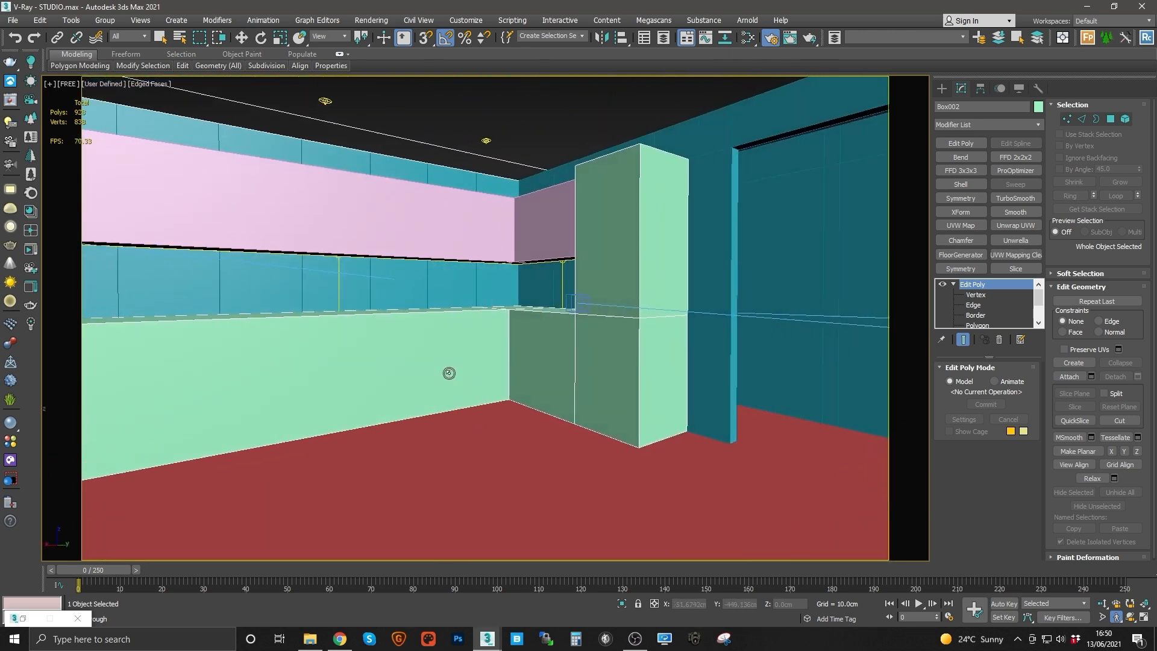
Step: Switch to the perspective view and orbit out to review the whole apartment model
right_click(459, 372)
key(p)
scroll(461, 371, down, 5)
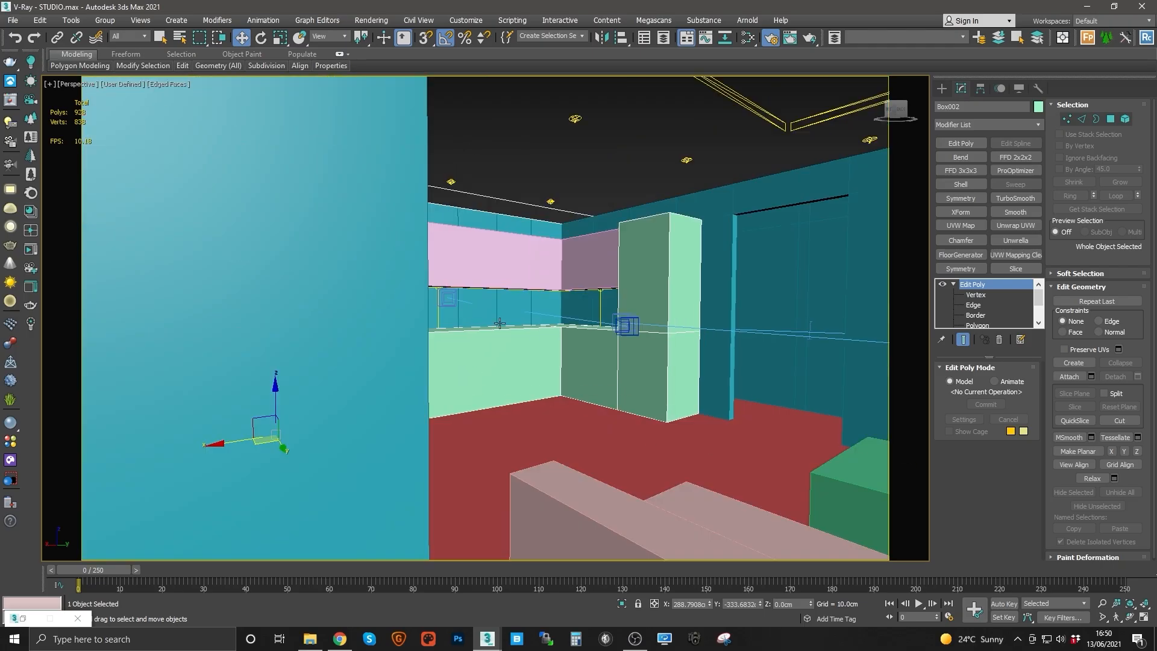
alt+middle_drag(460, 371, 454, 171)
scroll(573, 361, down, 4)
scroll(645, 392, up, 5)
scroll(518, 271, down, 4)
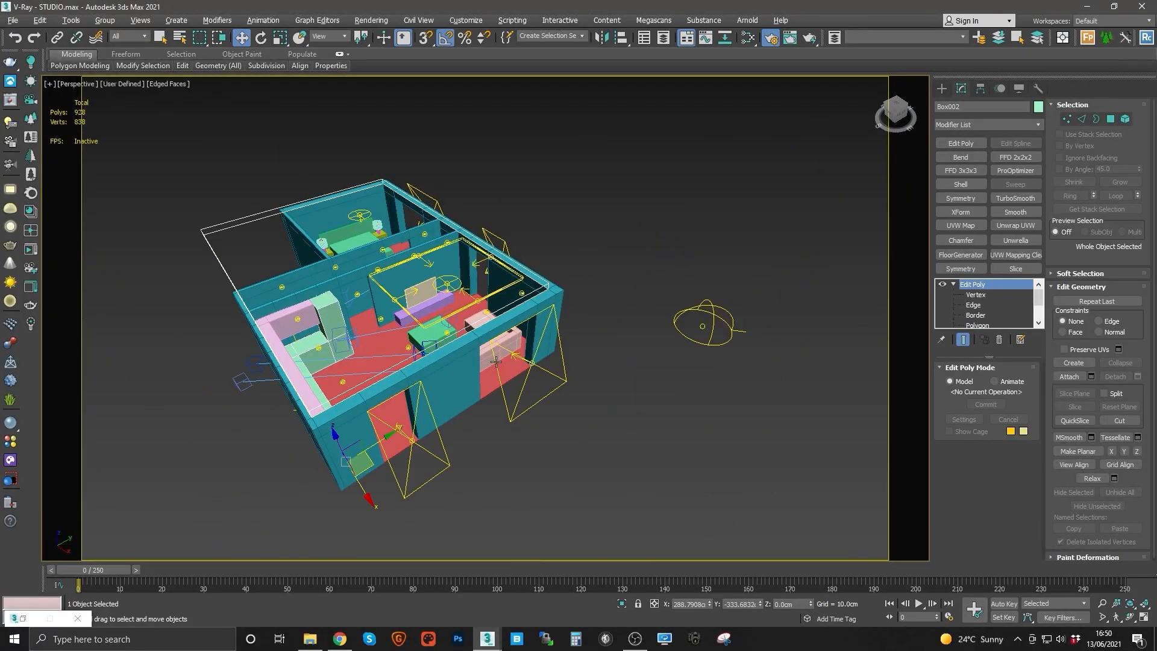
alt+middle_drag(496, 362, 540, 293)
scroll(572, 361, up, 4)
scroll(572, 361, down, 4)
scroll(523, 293, up, 5)
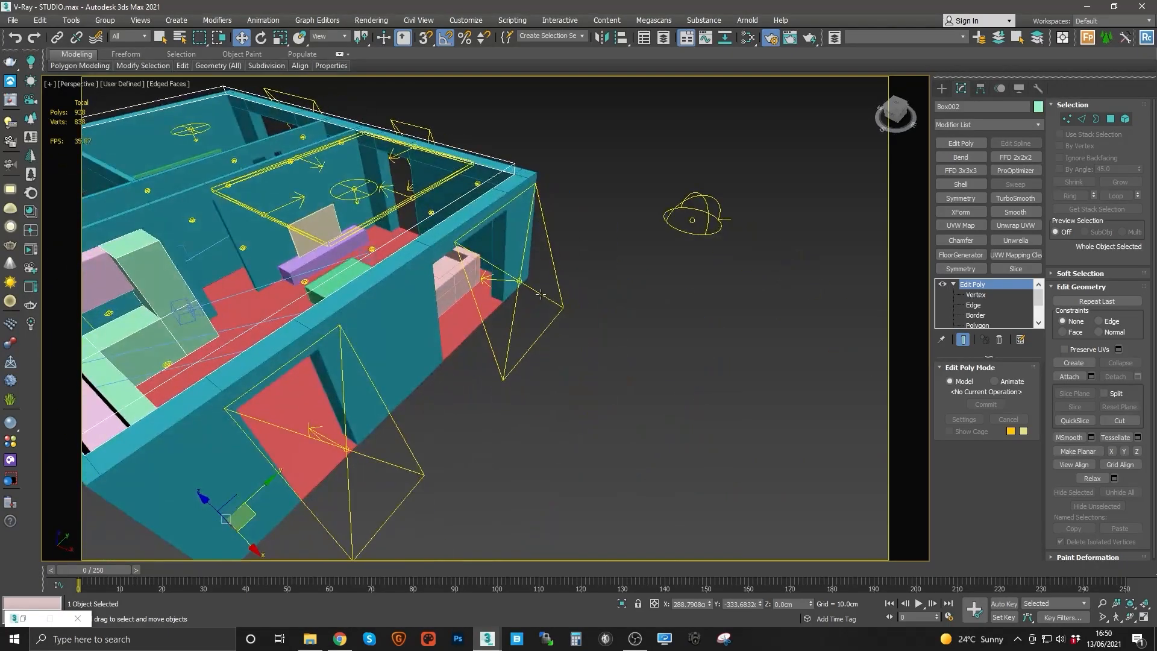
Step: Select the dome light and orbit around the apartment model to inspect it
click(690, 220)
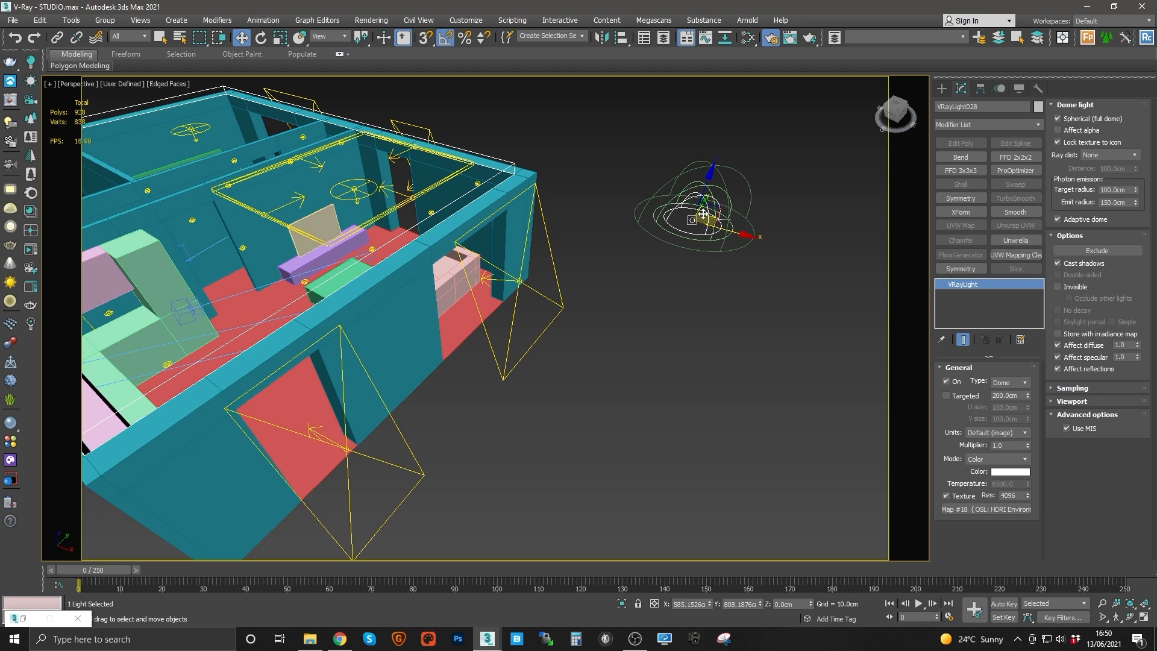
alt+middle_drag(716, 215, 475, 252)
scroll(543, 296, up, 2)
scroll(543, 295, down, 2)
mouse_move(475, 252)
alt+middle_down()
mouse_move(467, 235)
mouse_move(466, 273)
alt+middle_up()
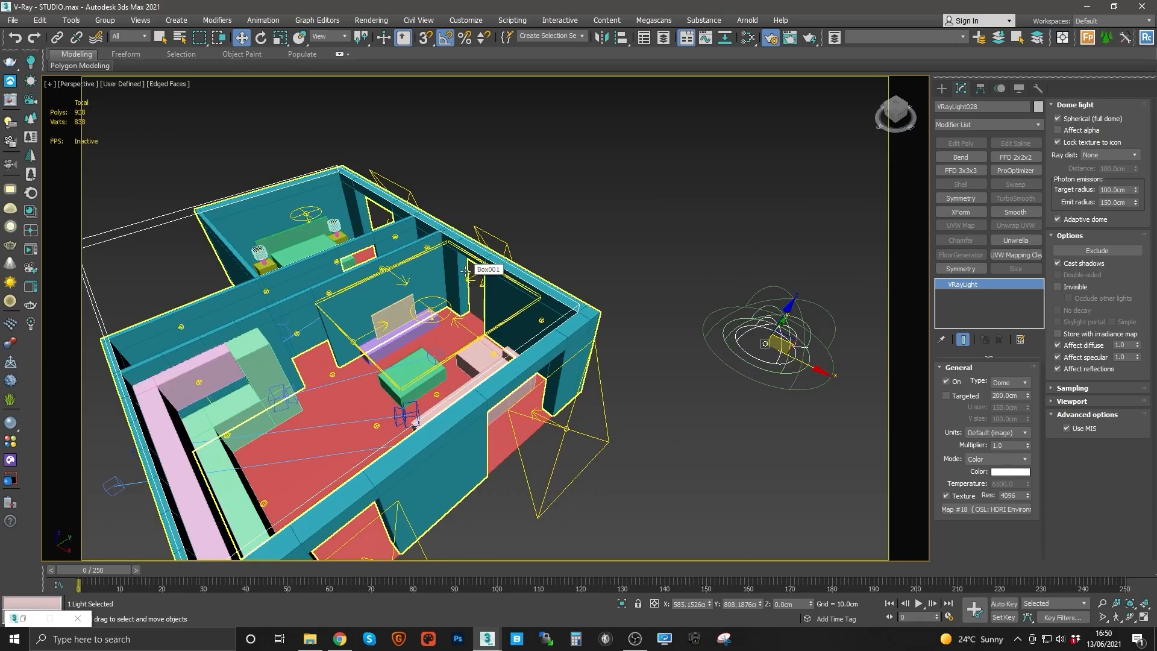
Step: Set the viewport selection filter to Lights so only lights can be picked
alt+middle_drag(467, 272, 421, 278)
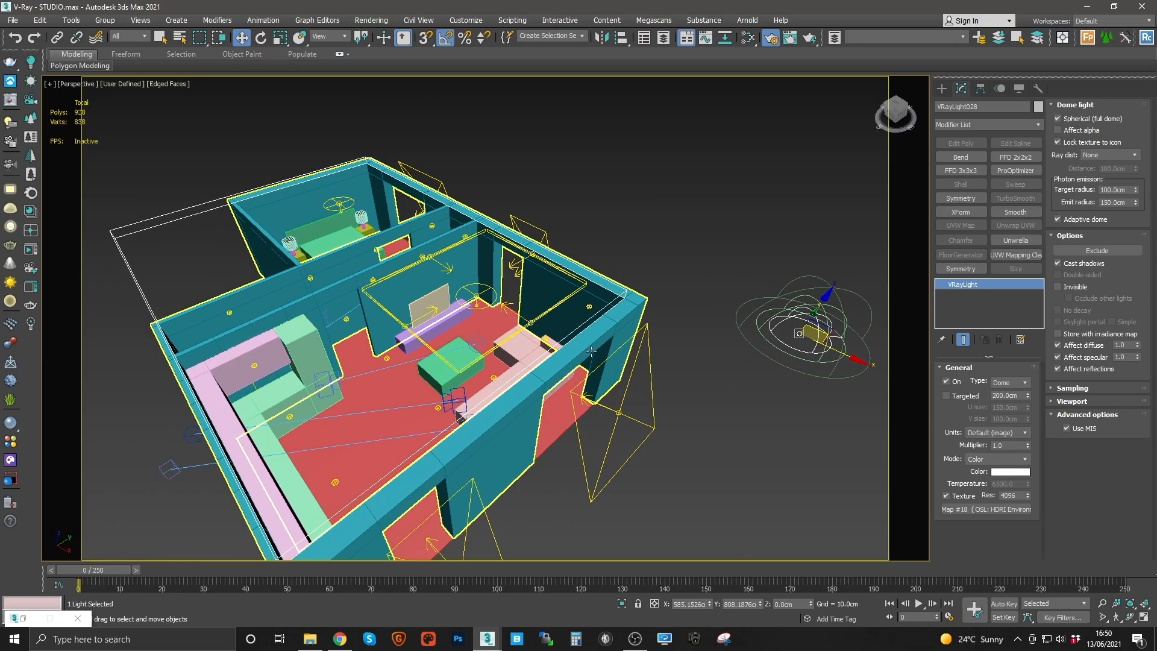
middle_drag(552, 334, 537, 228)
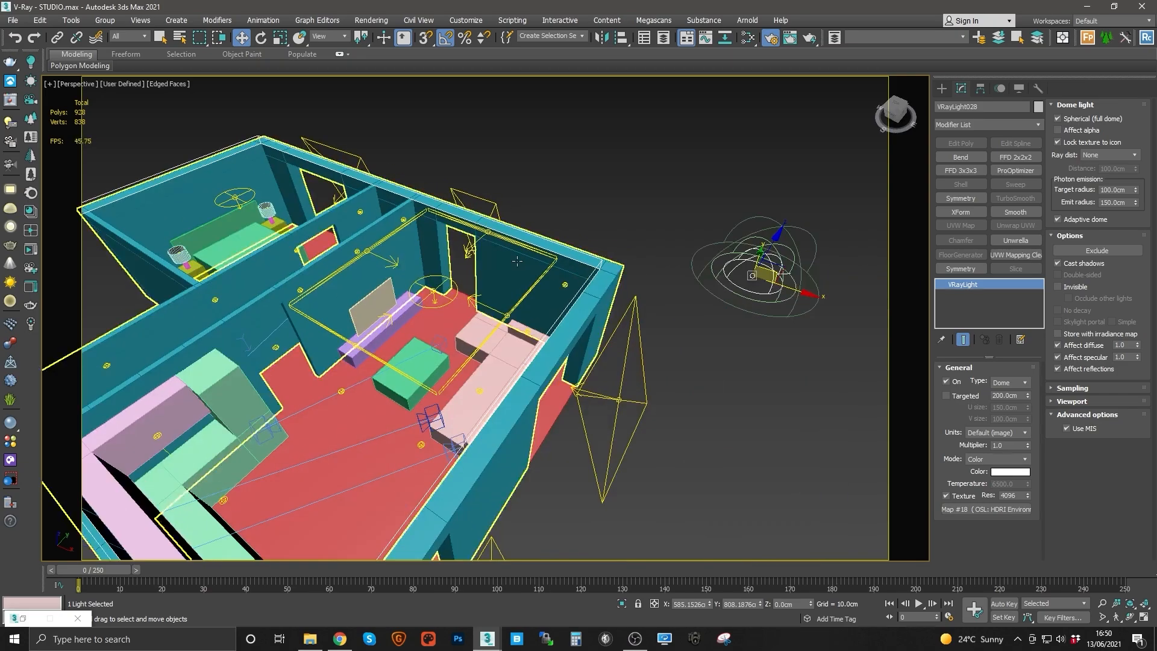
scroll(464, 338, down, 3)
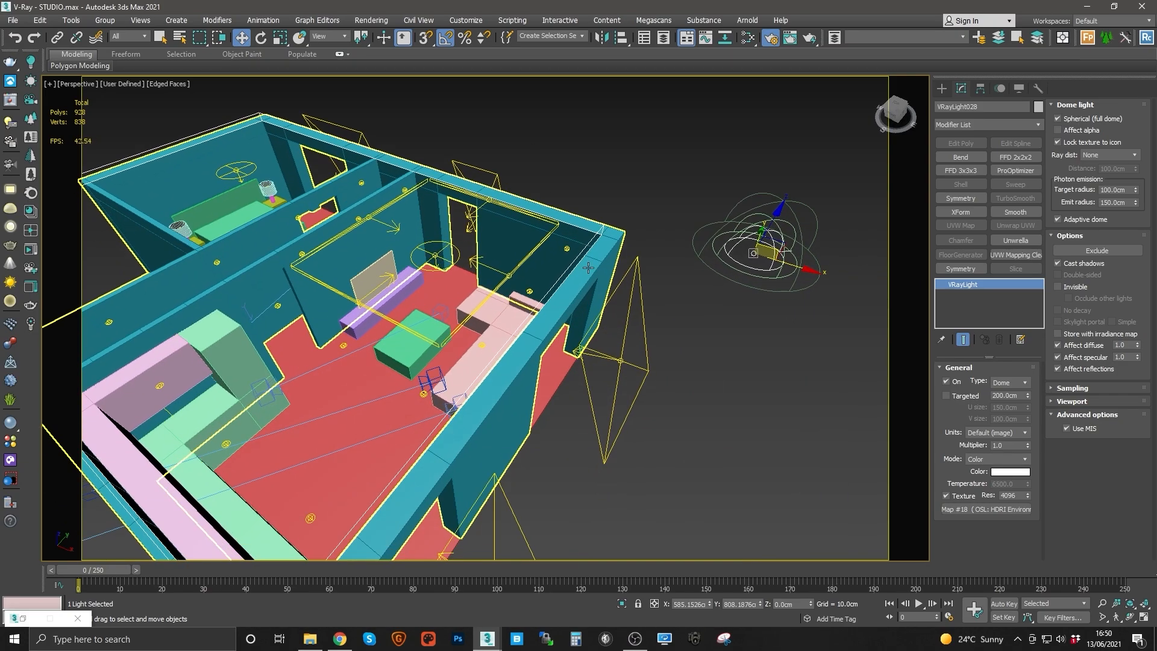
alt+middle_drag(448, 377, 533, 293)
middle_drag(627, 211, 525, 315)
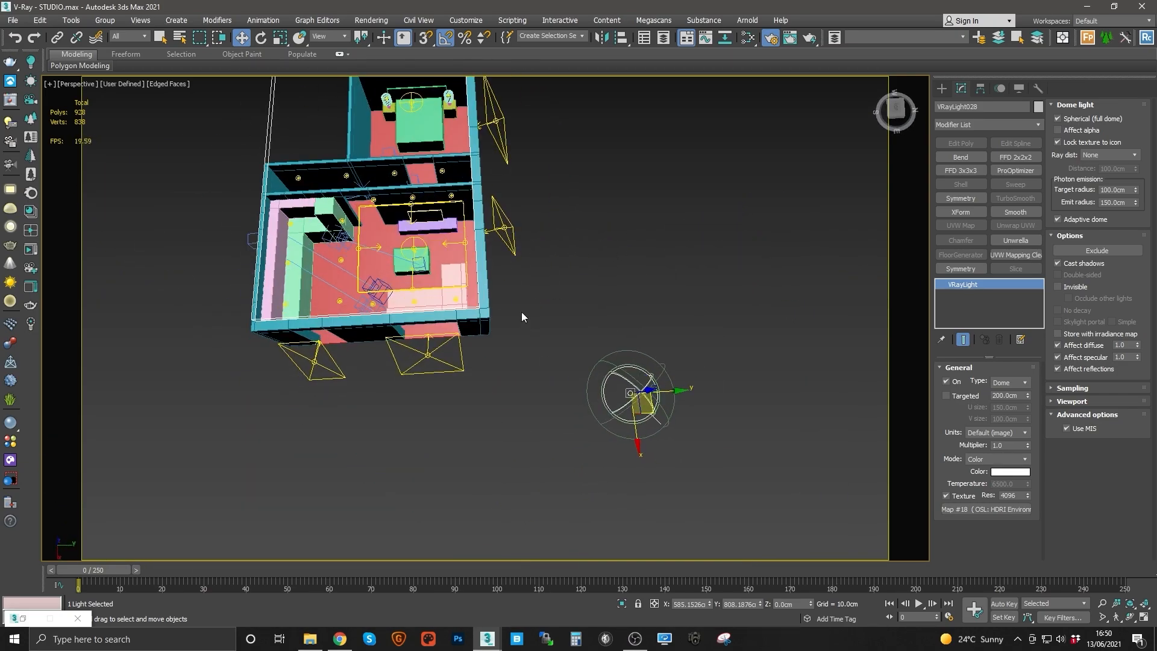
scroll(496, 291, up, 3)
scroll(491, 266, up, 2)
click(129, 38)
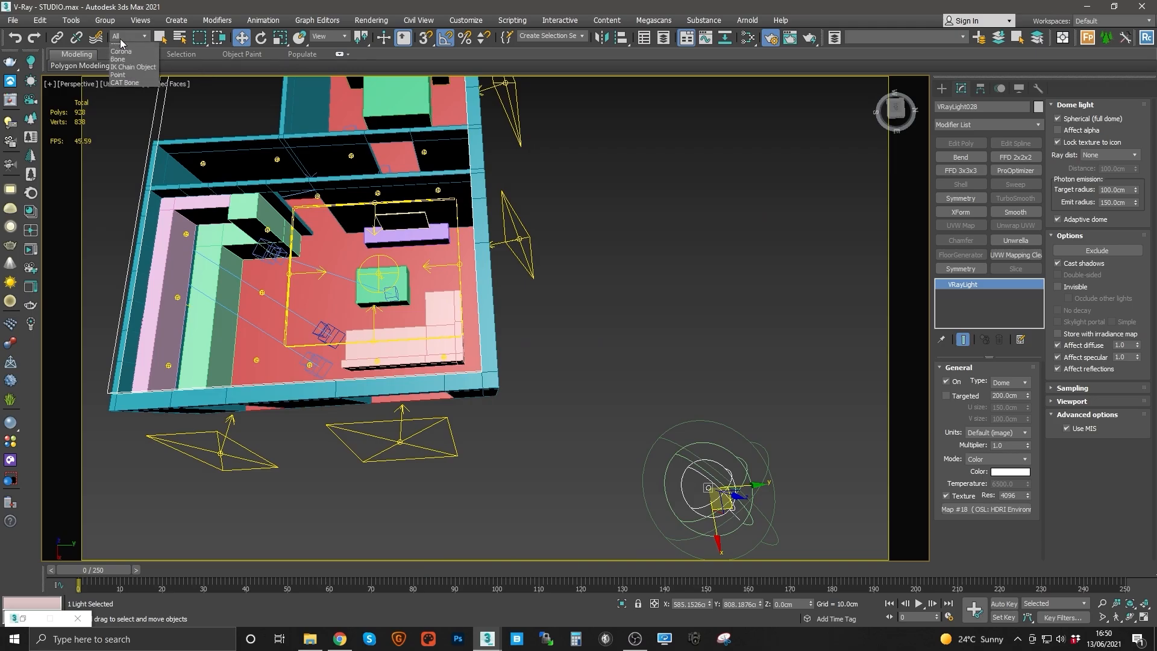
click(122, 71)
Step: Orbit around the apartment and inspect the lights placed in the living room
middle_drag(534, 296, 600, 295)
mouse_move(600, 295)
alt+middle_down()
mouse_move(598, 265)
mouse_move(596, 286)
alt+middle_up()
middle_drag(597, 286, 592, 351)
middle_drag(533, 146, 560, 325)
middle_drag(344, 175, 477, 268)
middle_drag(420, 238, 467, 273)
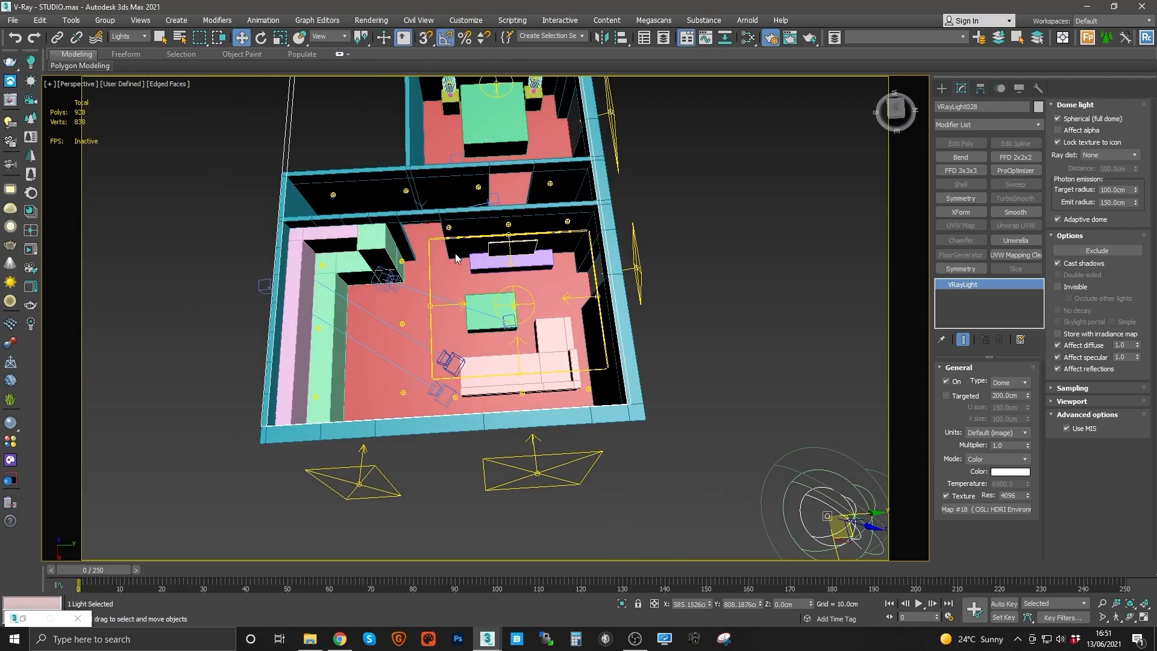
alt+middle_drag(564, 247, 685, 424)
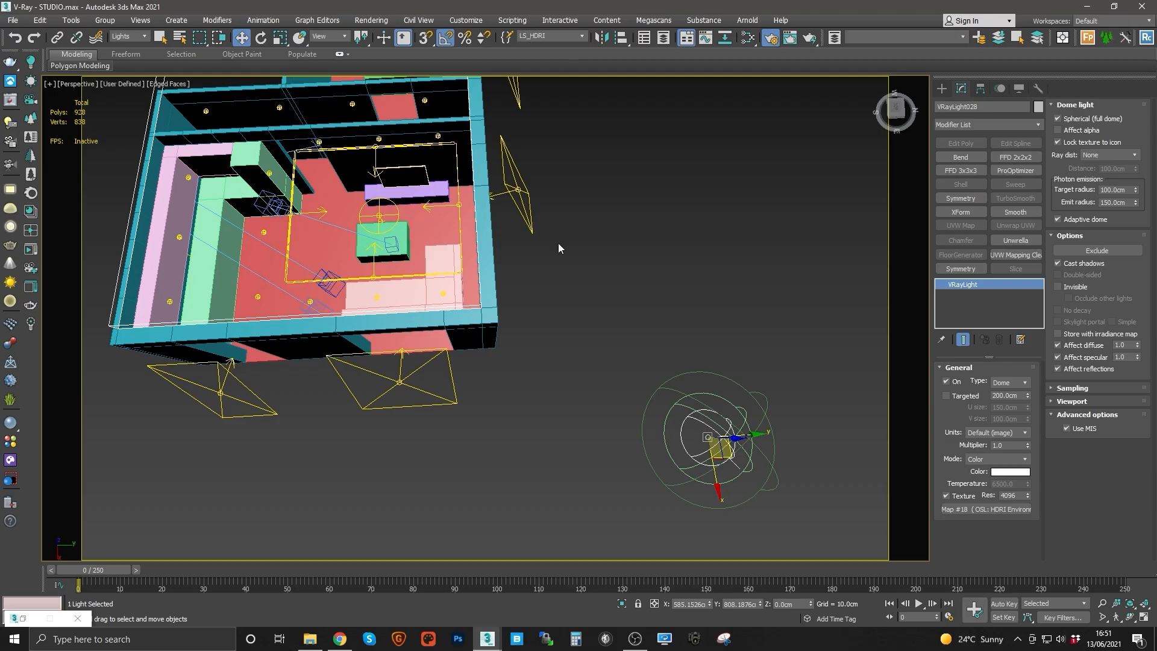
click(452, 376)
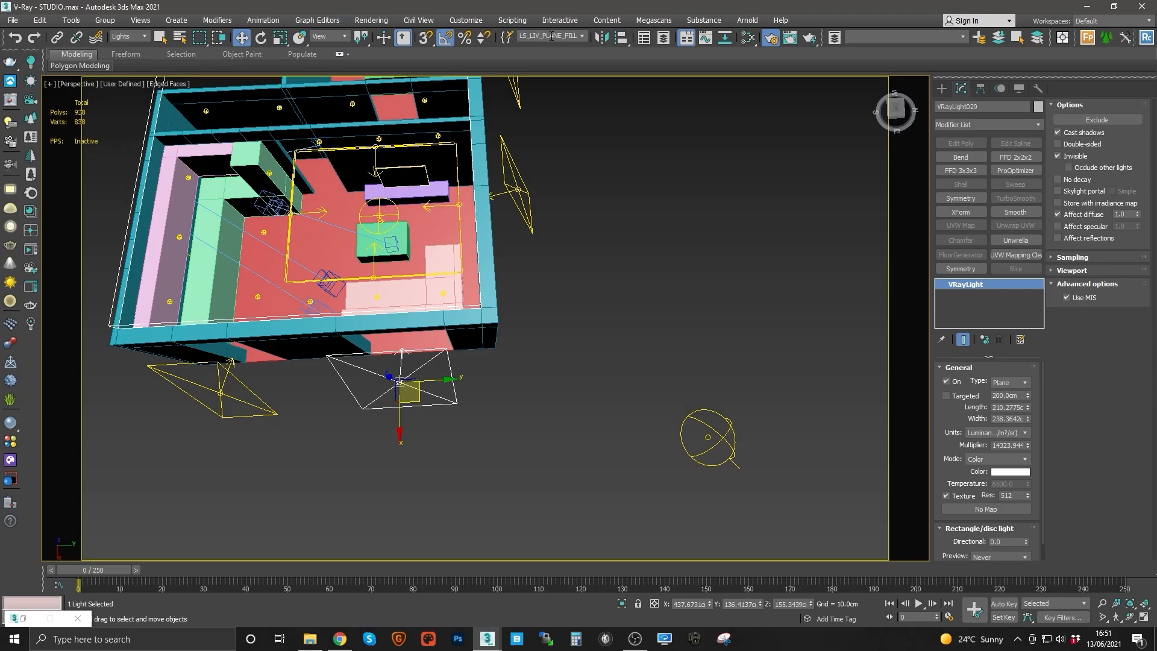
middle_drag(510, 210, 579, 270)
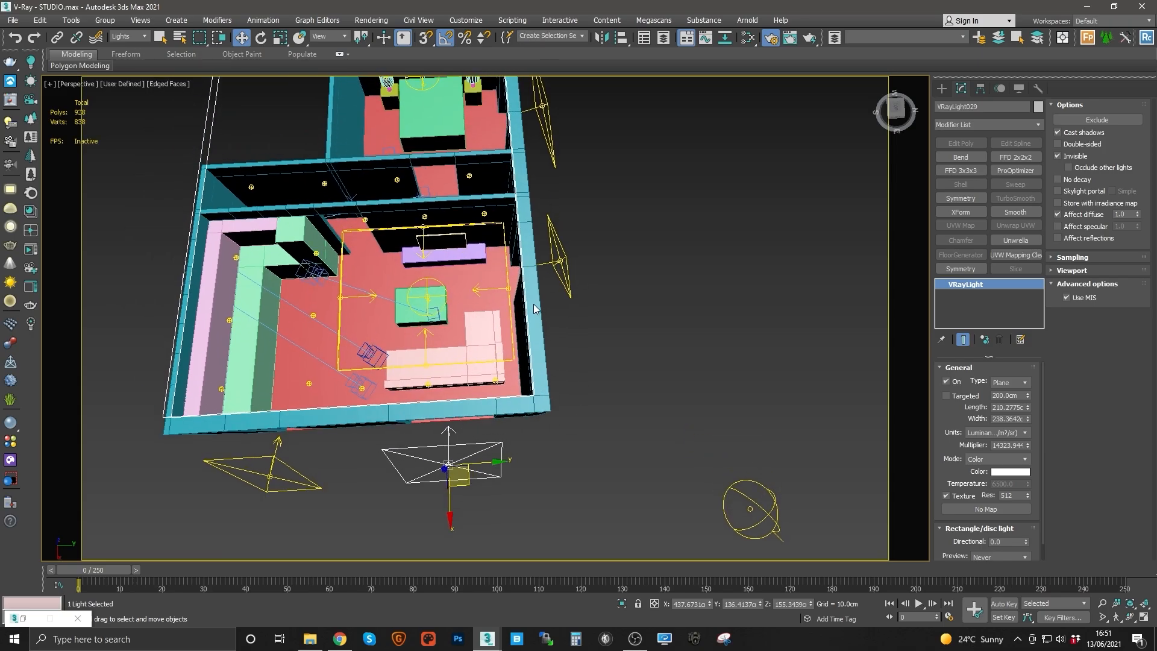
Step: Select the coffered ceiling strip light and save it as named selection set LS_Coffered_Ceiling
click(514, 291)
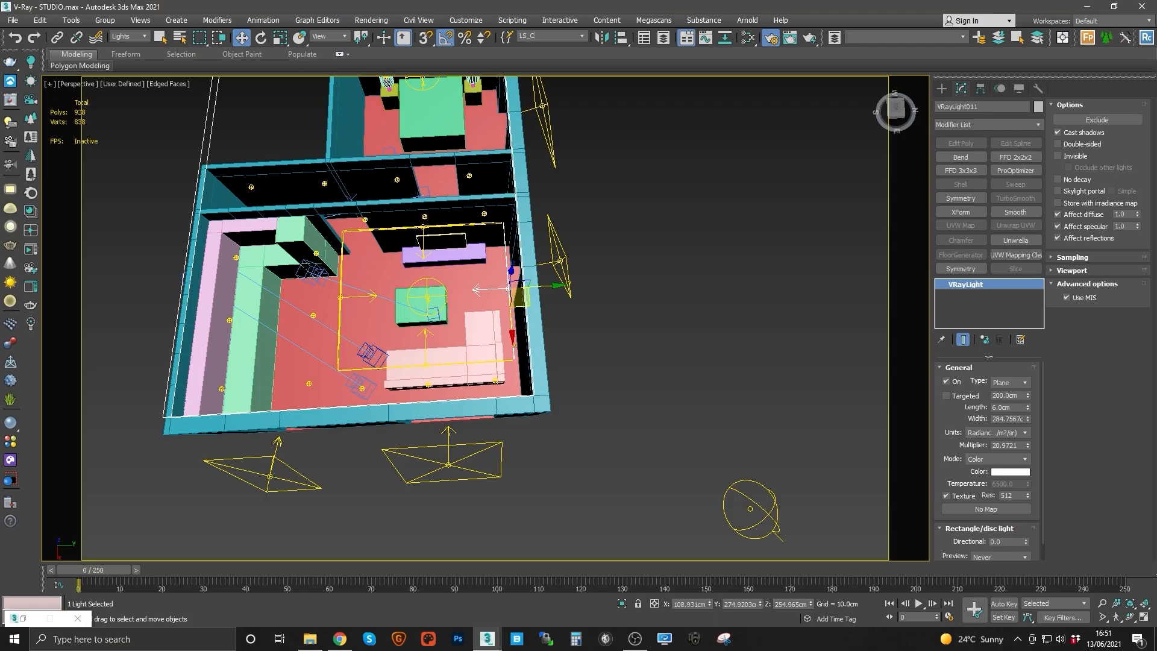
text(ffered_Ceiling)
key(Return)
Step: Select the living room pendant disc light and name its selection set LS_LIV_PENDANT
click(431, 298)
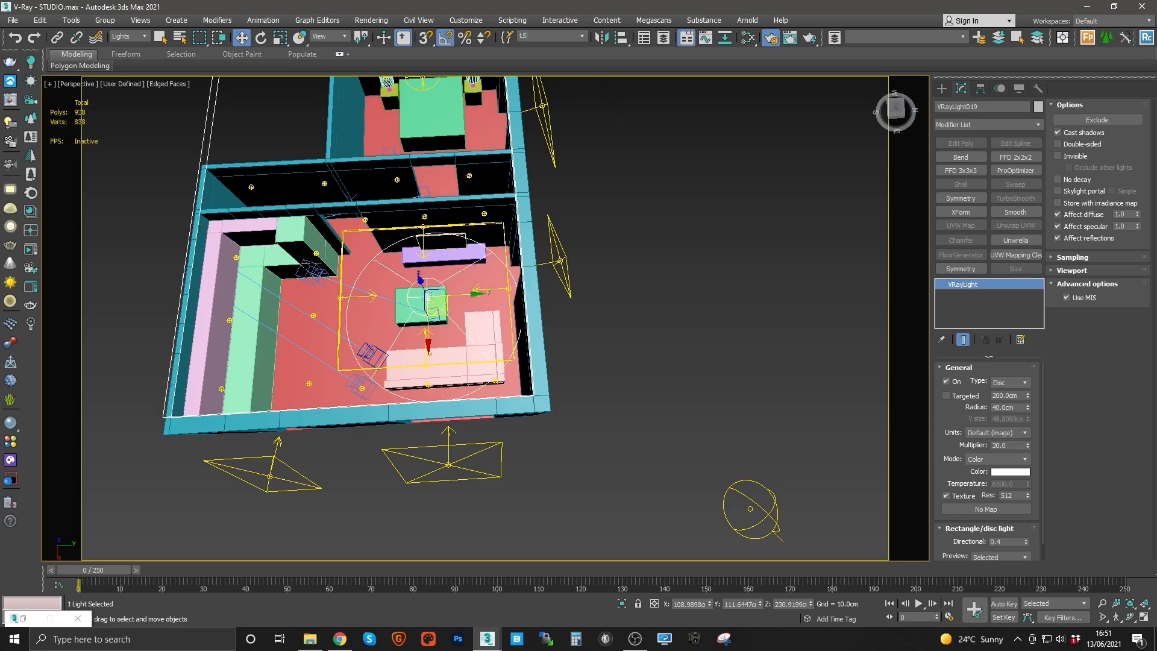
text(LS_LIV_PENDAN)
Step: Select the living room spot light and save it as named selection set LS_LIV_SPOTS
click(366, 220)
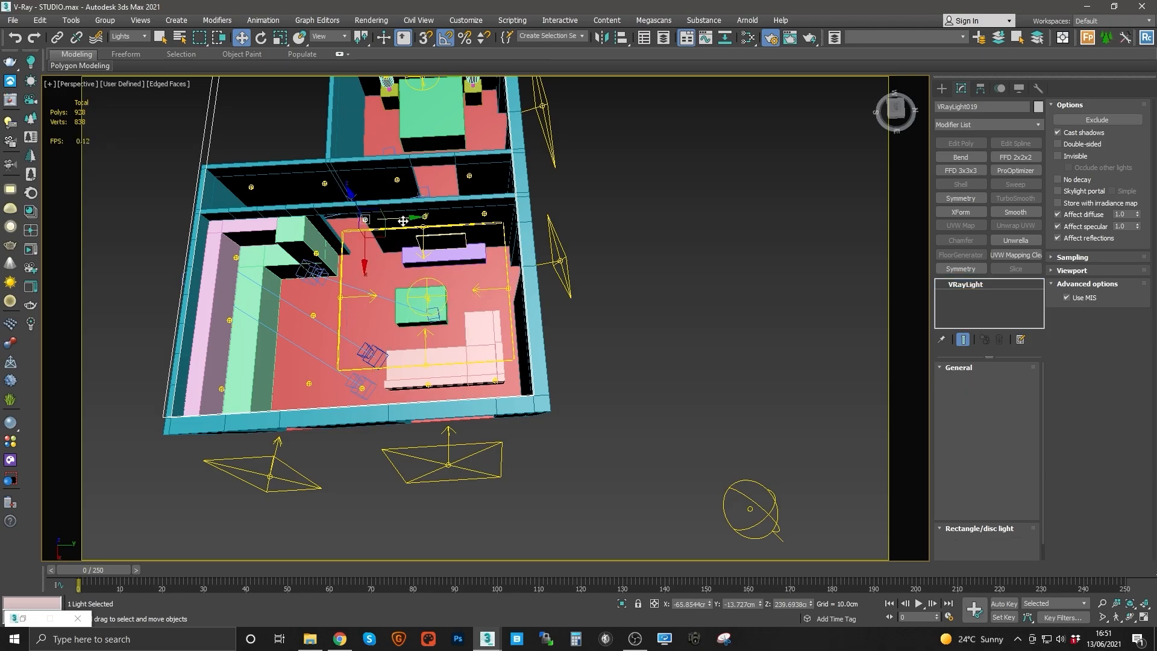
click(548, 37)
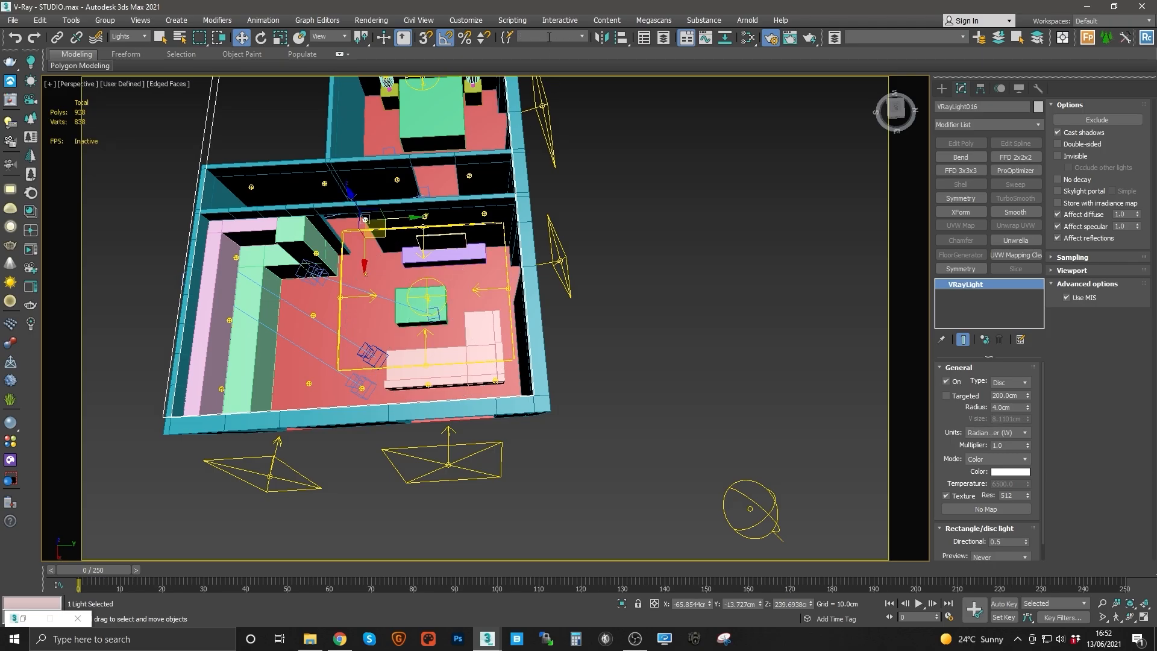
text(LS_LIV_SPOTS)
key(Return)
Step: Select a kitchen spot light and save it as named selection set LS_KIT_SPOTS
click(308, 383)
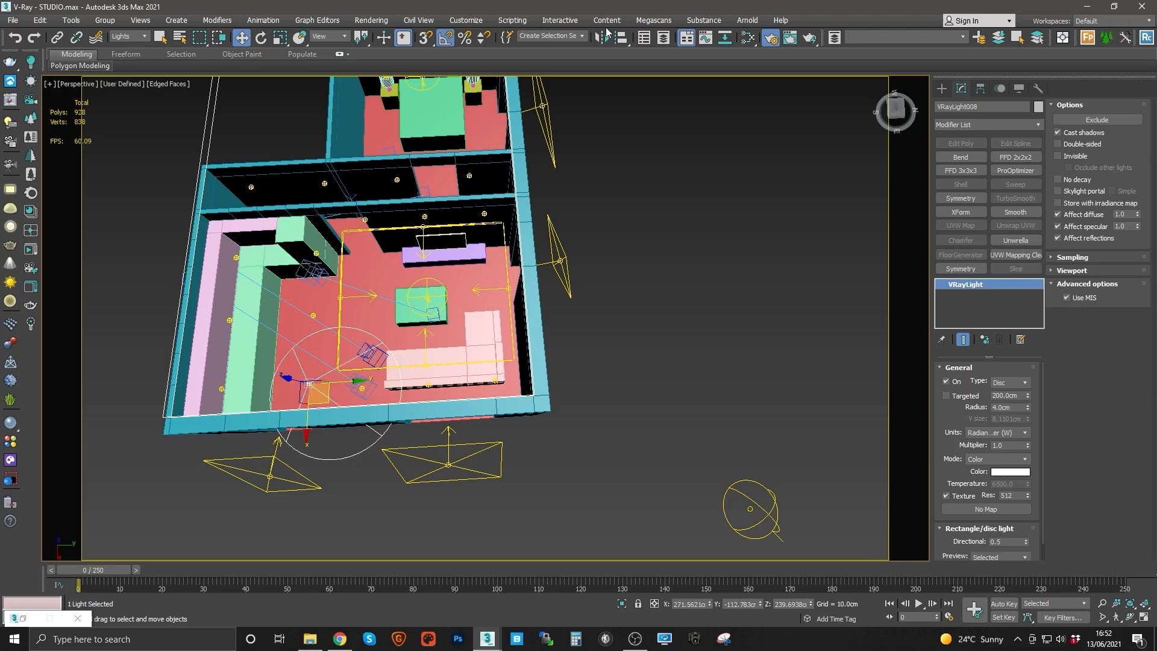
click(553, 37)
text(LS_KIT_SPOTS)
key(Return)
Step: Select the kitchen cupboard strip light and save it as named selection set LS_KIT_CUPBOARDS
middle_drag(403, 296, 540, 322)
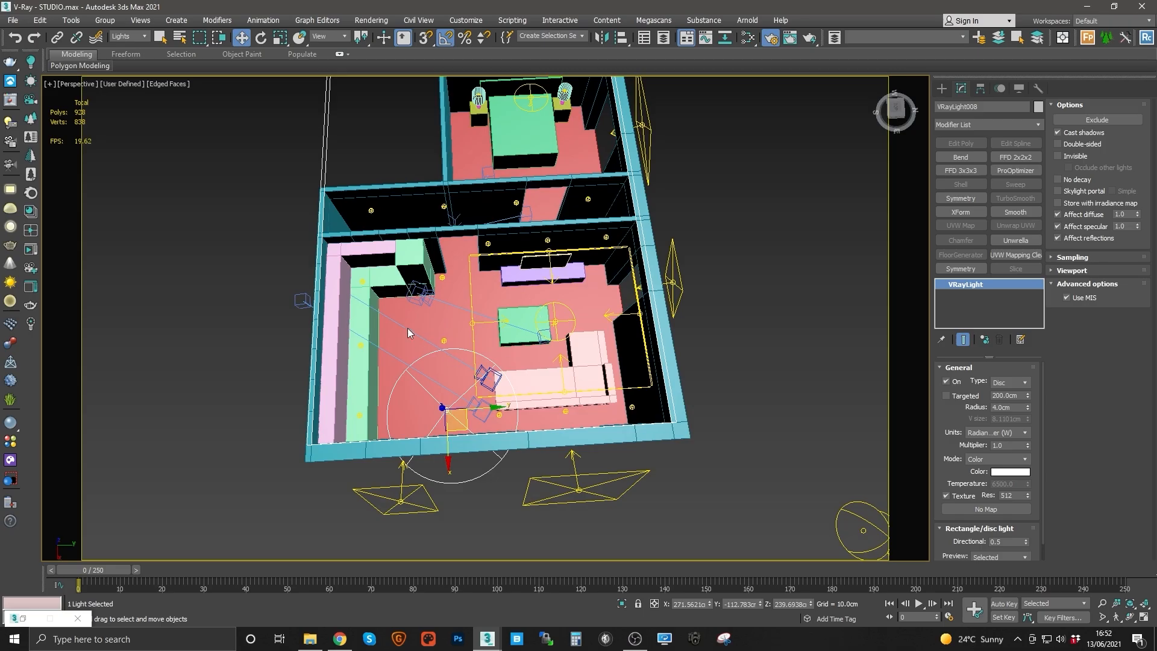
click(366, 258)
key(F3)
key(F3)
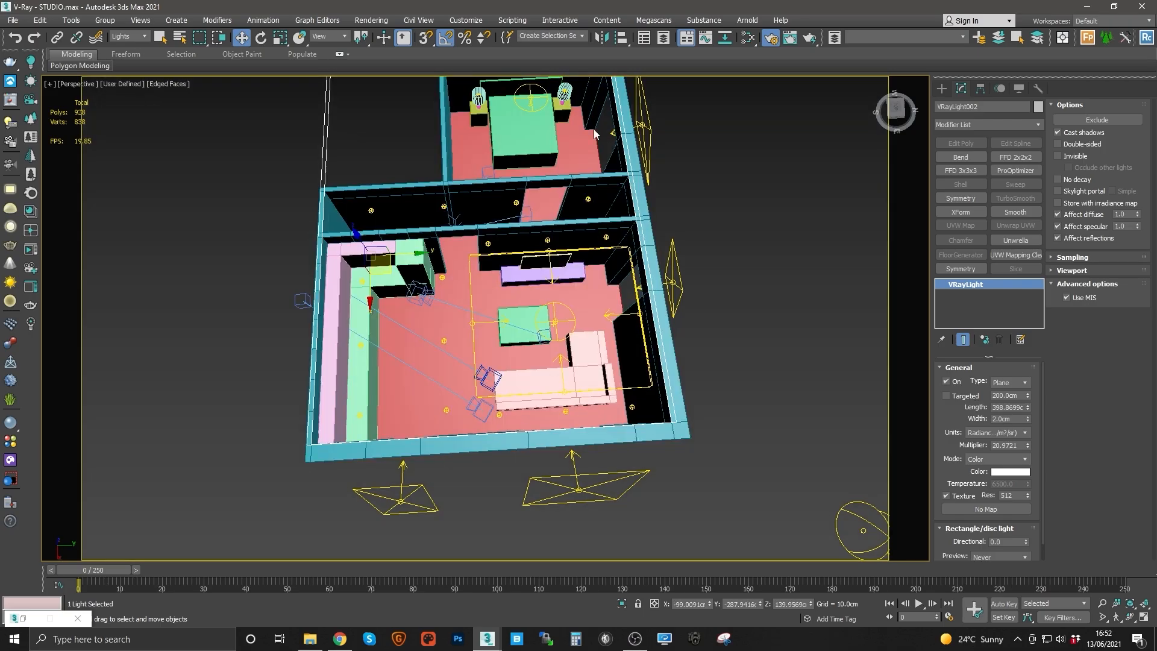
click(556, 37)
text(LS_KIT_CUPBOARD)
key(Return)
Step: Select the hall disc light and name its selection set LS_HALL
middle_drag(482, 190, 493, 259)
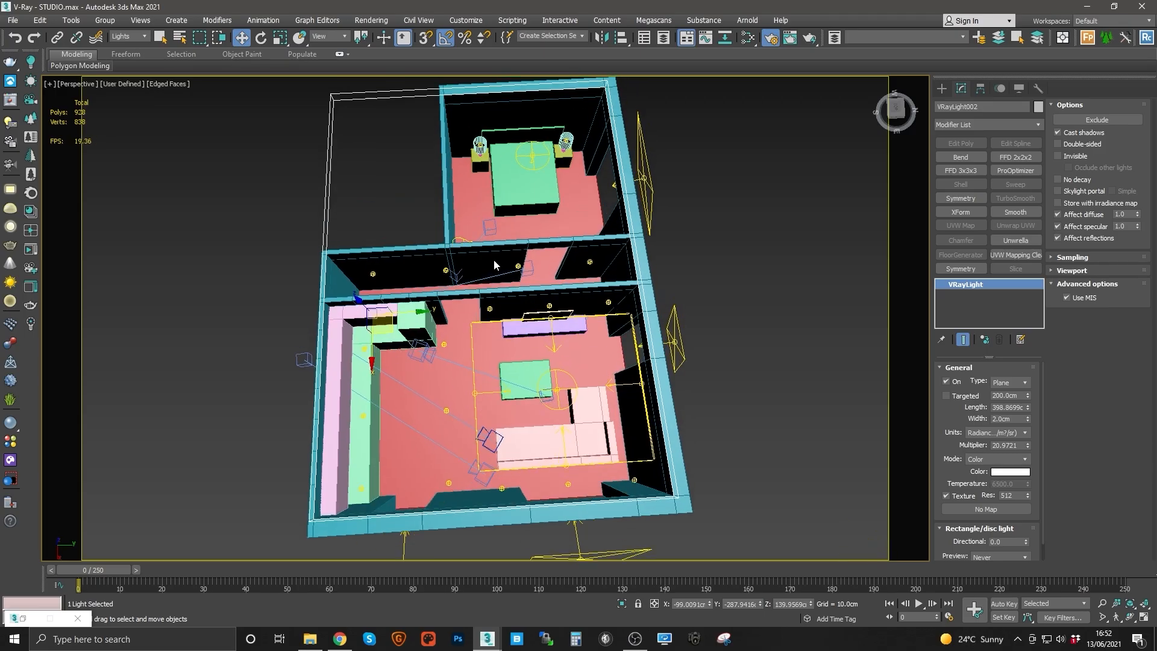
scroll(493, 259, up, 3)
click(303, 282)
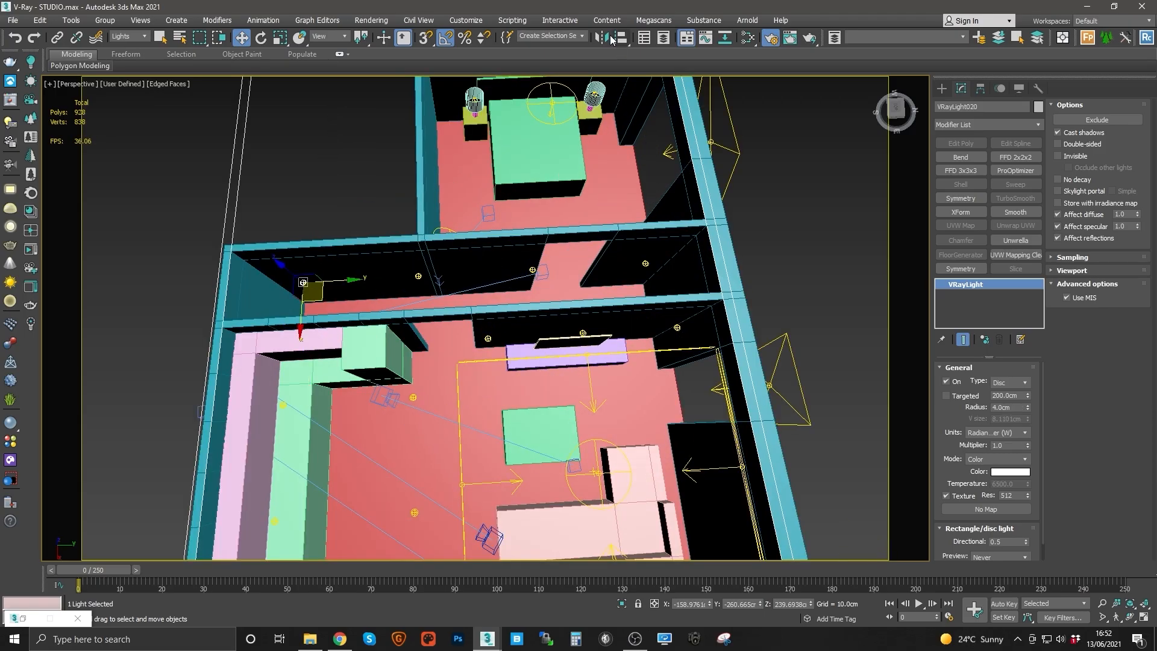
click(570, 36)
text(LS_HALL)
Step: Select the bedroom window plane light and save it as named selection set LS_BED_WINDOW_FILL
middle_drag(559, 340, 534, 402)
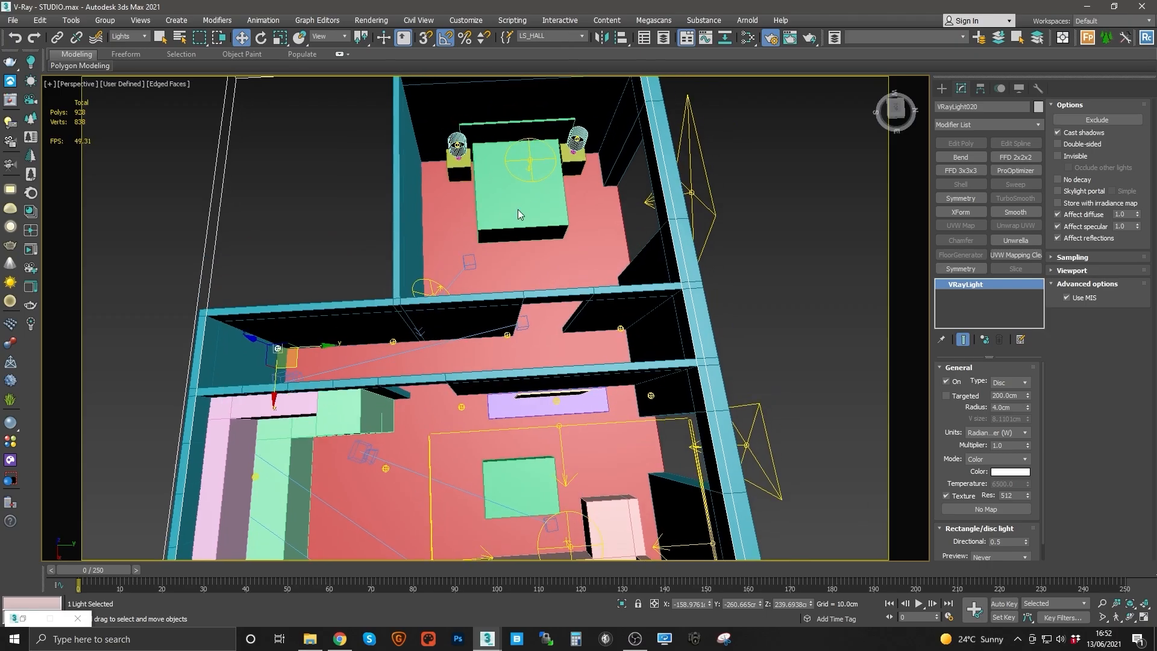
middle_drag(525, 168, 509, 242)
click(675, 253)
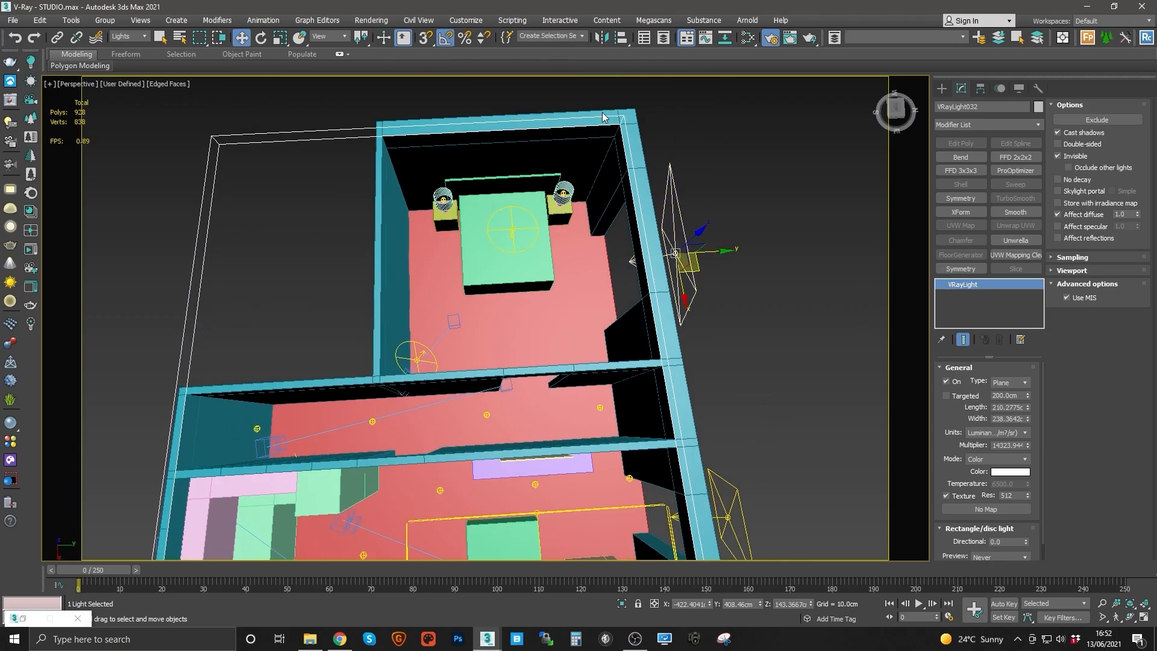
click(537, 36)
text(LS)
text(_BED_WINDOW_FILL)
key(Return)
Step: Select the bedside lamp sphere light and save it as named selection set LS_BEDSIDE_LAMPS
click(564, 193)
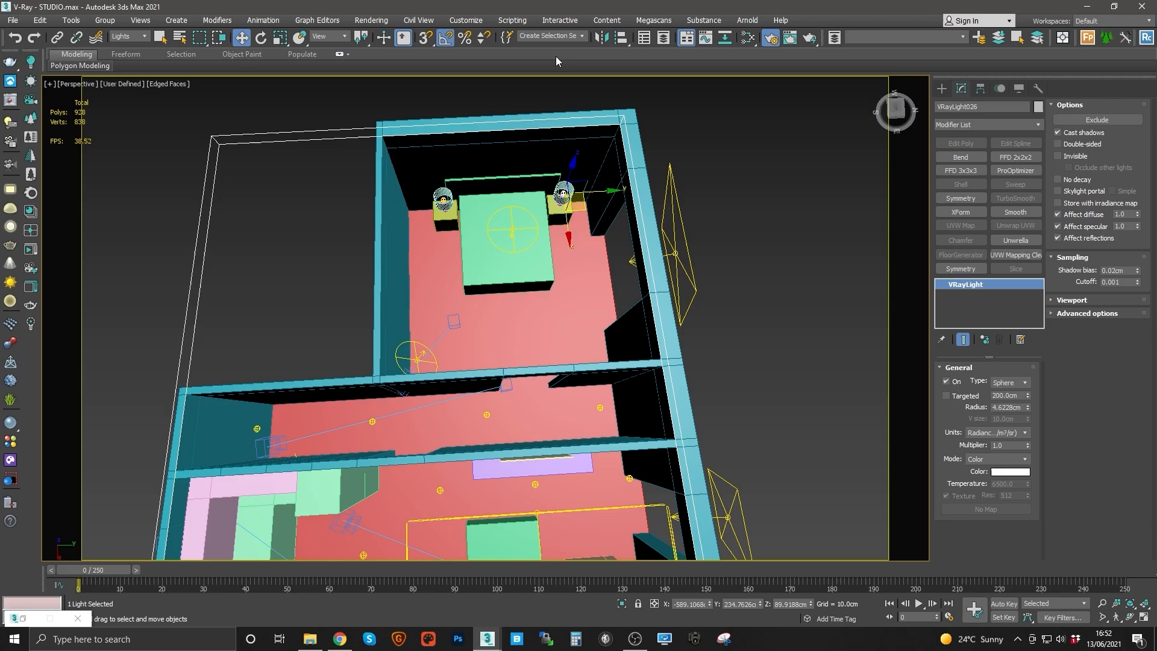
click(554, 38)
text(LS_BEDSIDE_LAMPS)
key(Return)
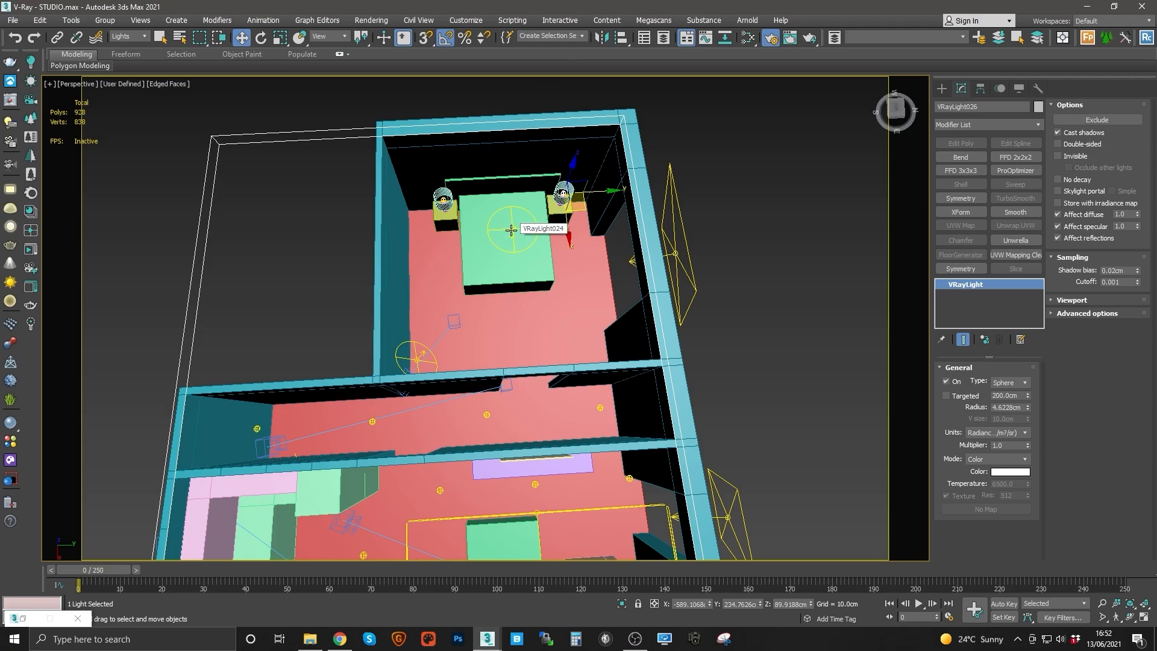
Step: Select the bedroom pendant disc light and save it as named selection set LS_BED_PENDANT
click(511, 230)
key(ctrl+z)
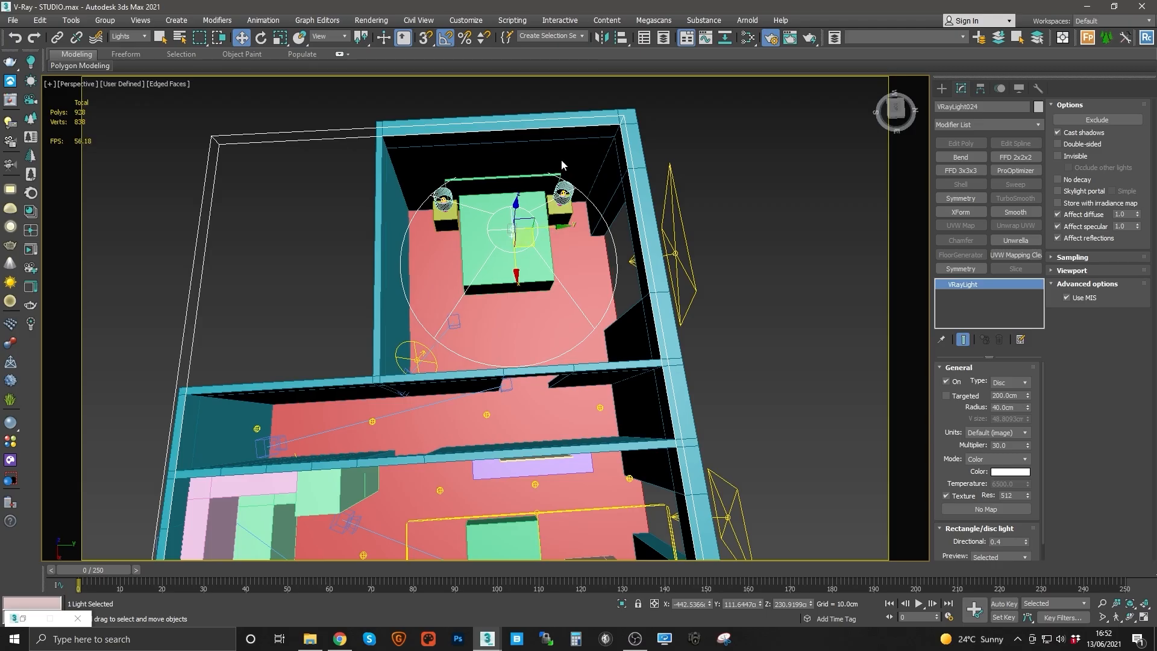
click(550, 37)
text(LS_BED PENDANT)
key(Return)
Step: Select the bedroom corner disc light and save it as named selection set LS_BED FILL CORNER
click(417, 355)
click(551, 36)
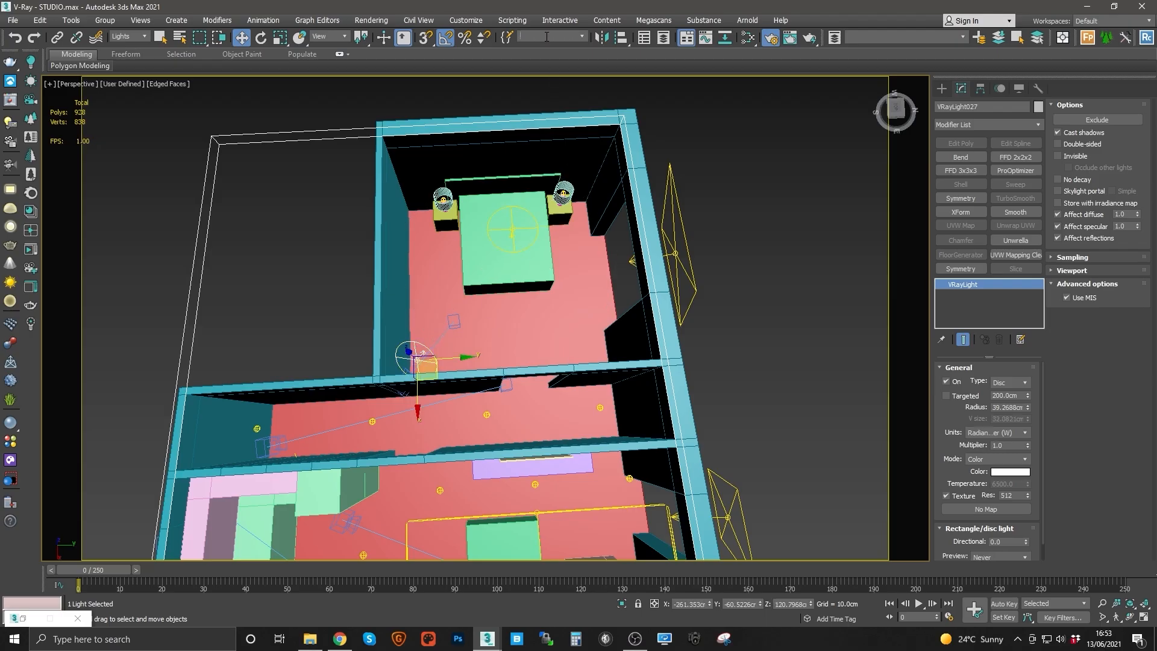
text(LS)
text(_BED)
text( FILL)
text( LIGHT)
key(Return)
Step: Orbit the model and review the list of named selection sets
middle_drag(516, 378, 490, 253)
scroll(511, 320, down, 3)
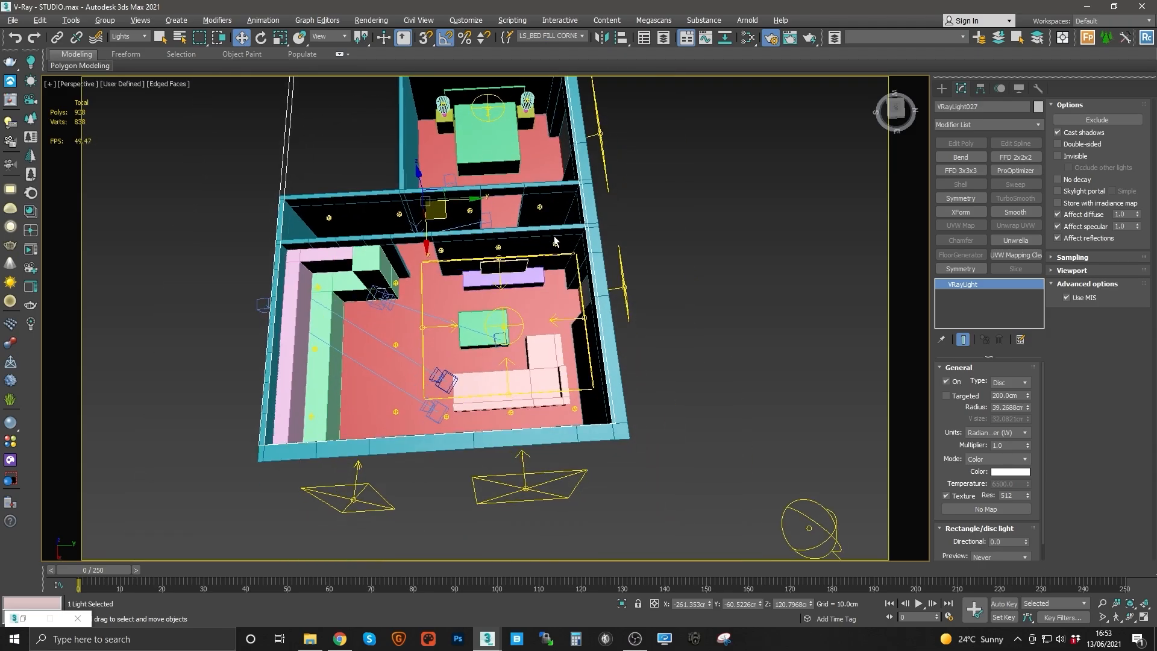
alt+middle_drag(554, 236, 514, 221)
middle_drag(474, 280, 515, 246)
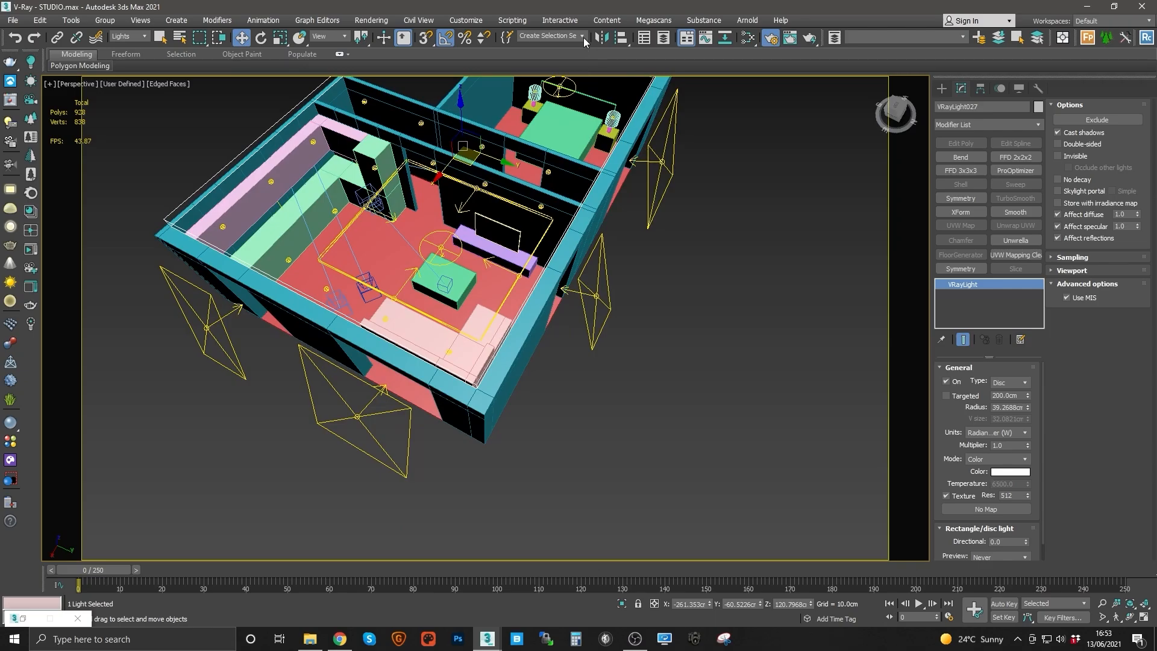
click(582, 36)
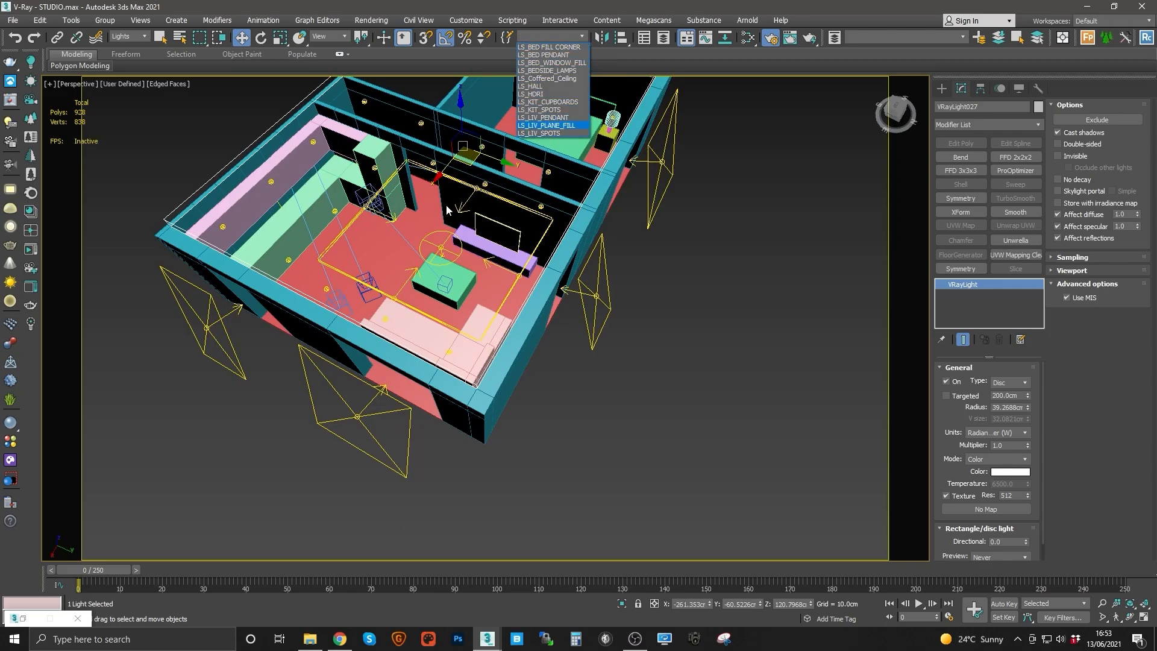
scroll(543, 247, down, 4)
click(605, 276)
Step: Switch the viewport to the LIV camera
middle_drag(554, 235, 561, 289)
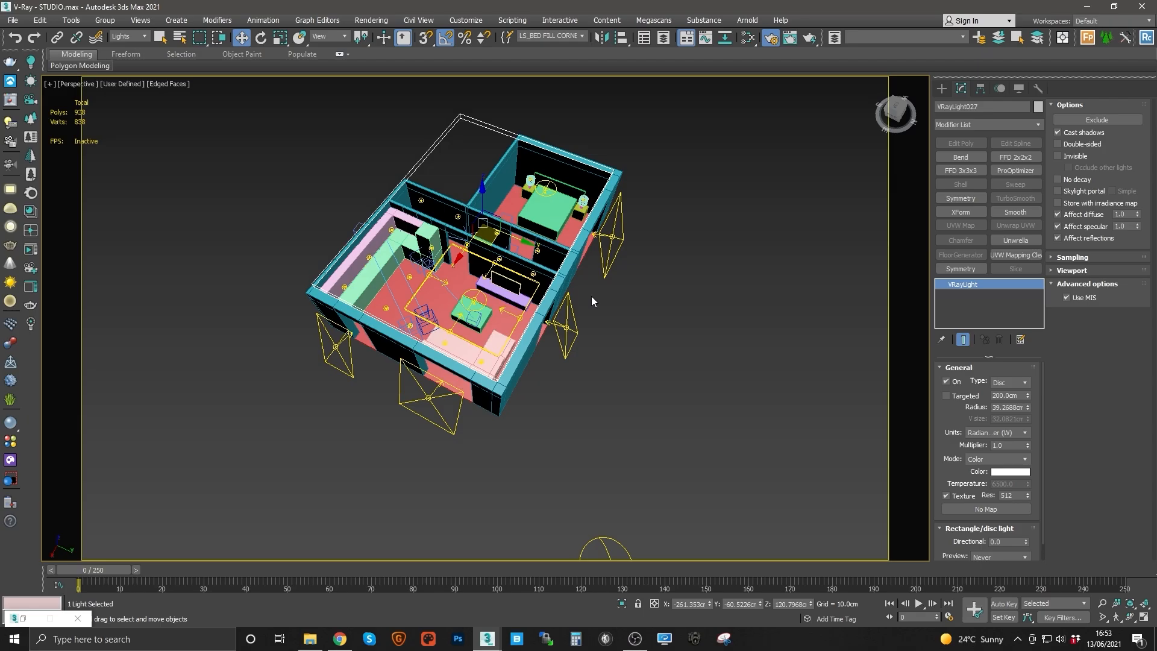
key(c)
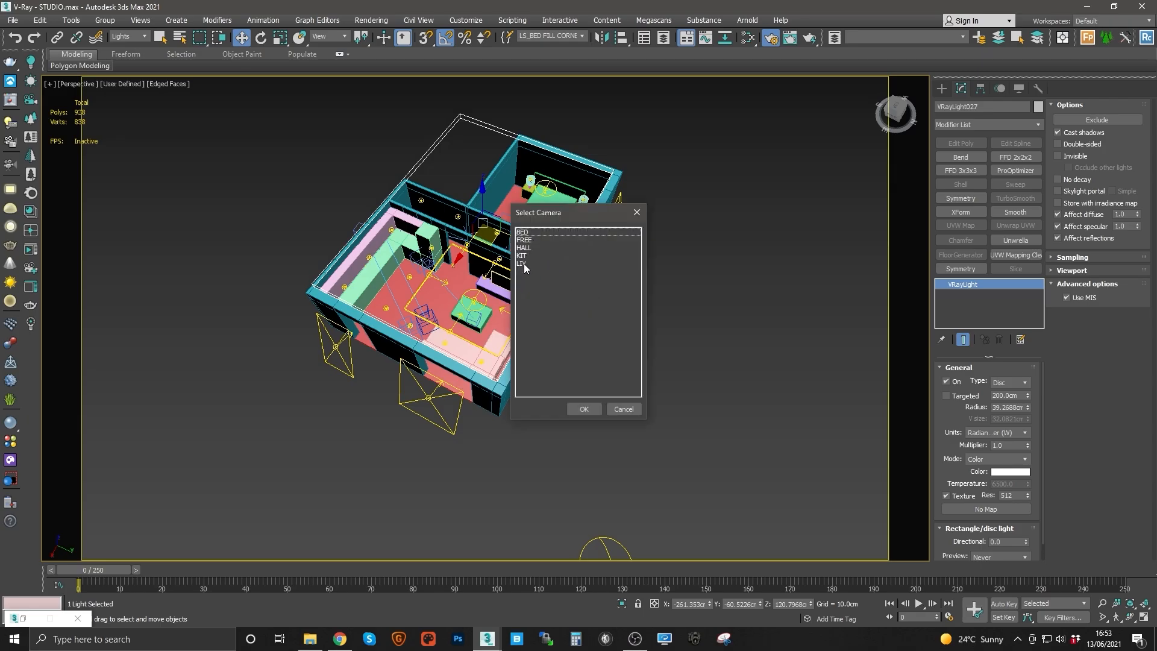
double_click(522, 263)
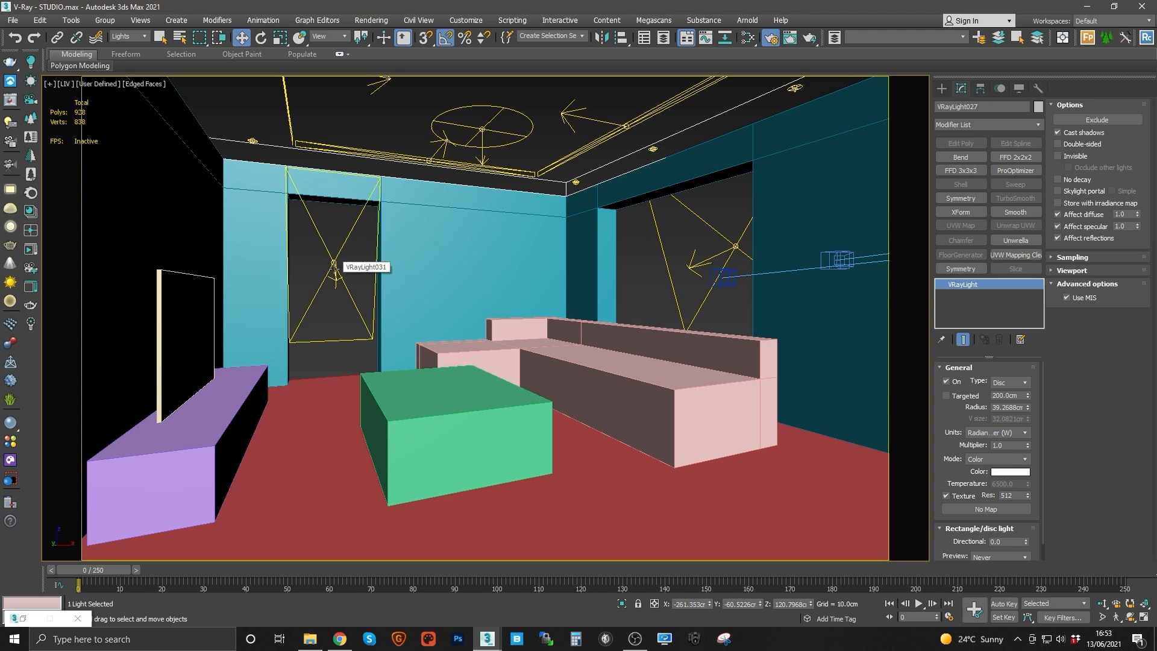
Step: Set the living room window plane light's multiplier to 1
click(334, 263)
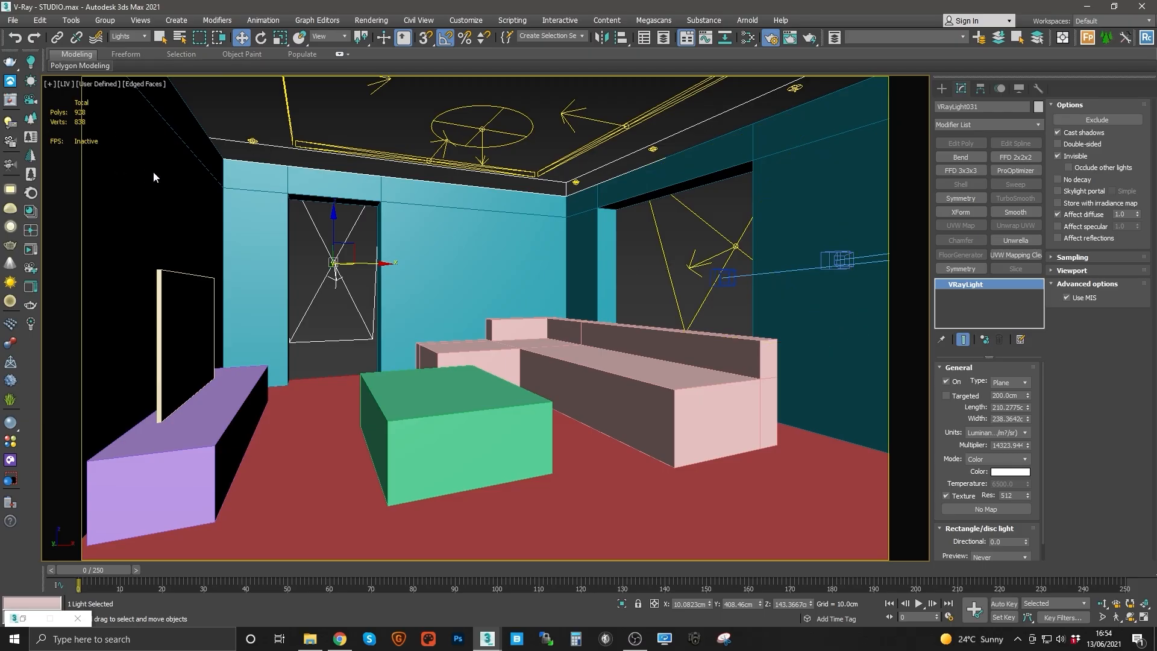
double_click(1010, 444)
text(1)
key(Return)
Step: Set the living room pendant disc light's multiplier to 1
click(550, 173)
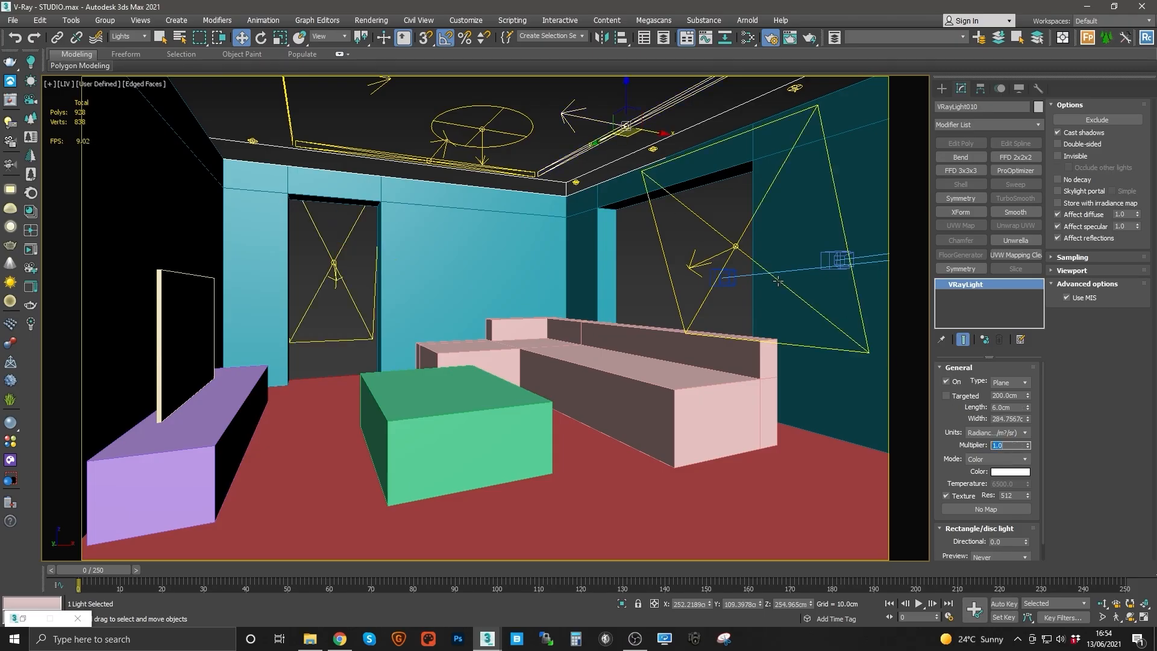
click(475, 126)
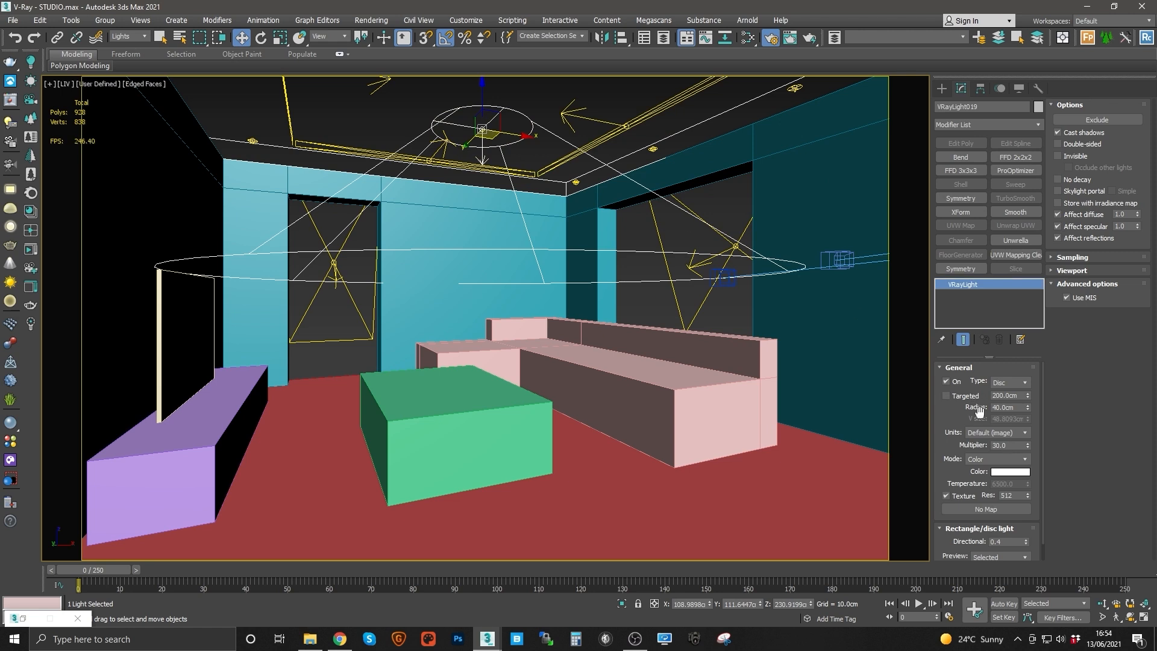
double_click(1004, 445)
text(1)
key(Return)
Step: Save the scene file
click(1013, 434)
click(711, 215)
click(12, 20)
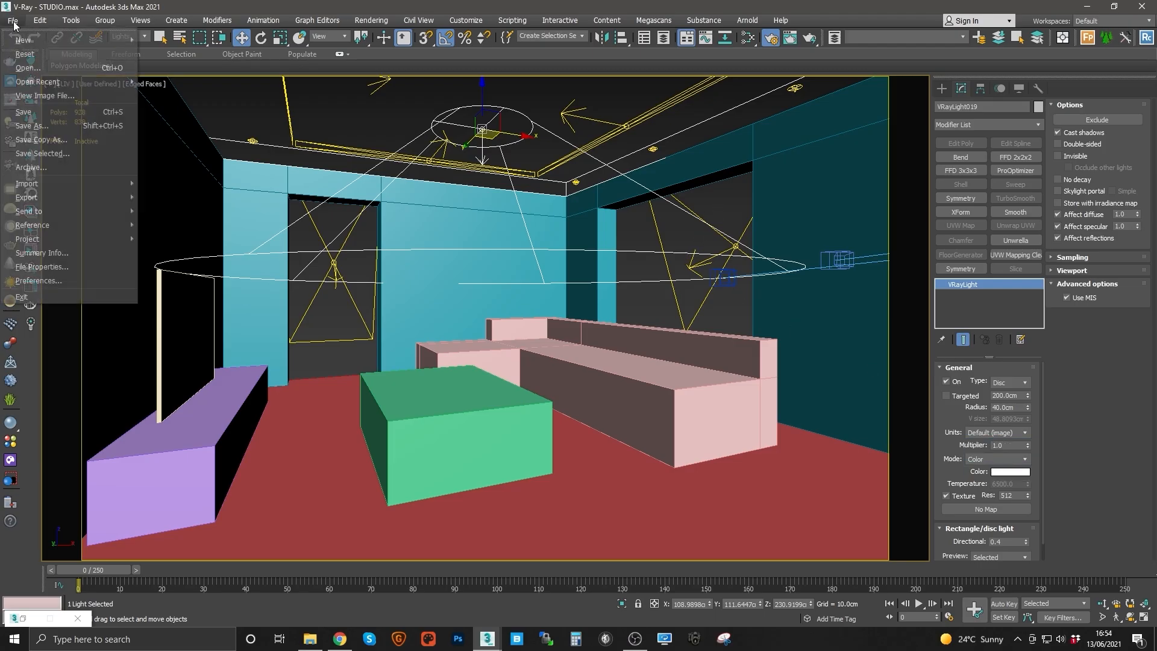
click(36, 113)
click(33, 112)
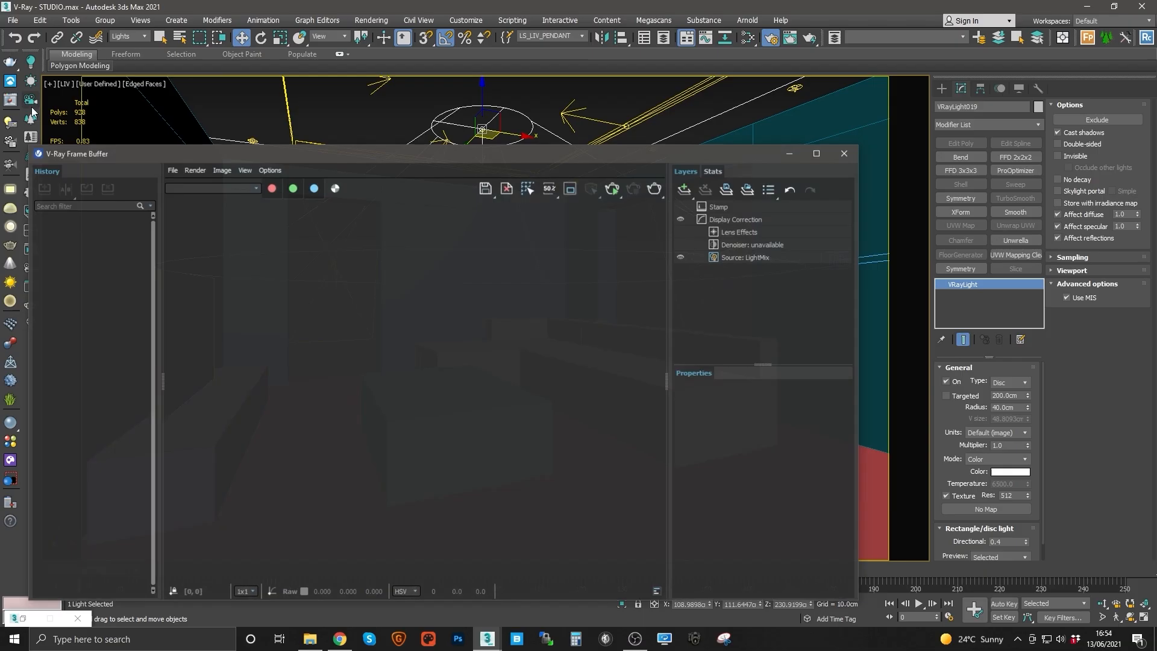
Step: Review the scene's units setup and system unit scale
click(466, 20)
click(517, 225)
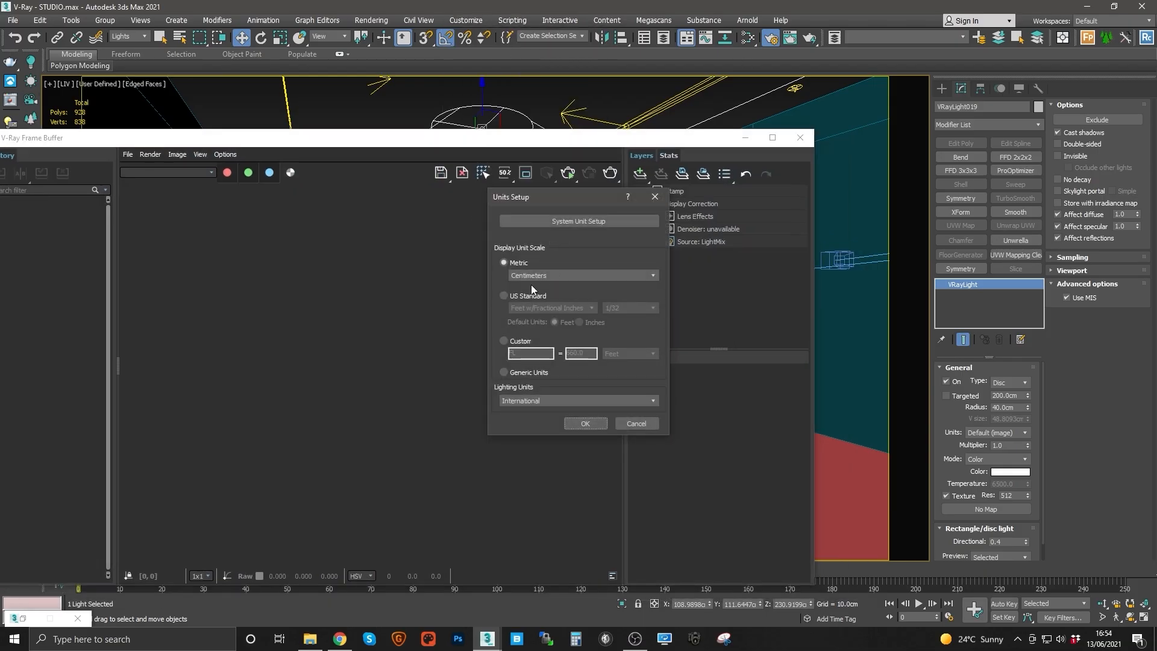
click(567, 221)
click(577, 376)
click(585, 423)
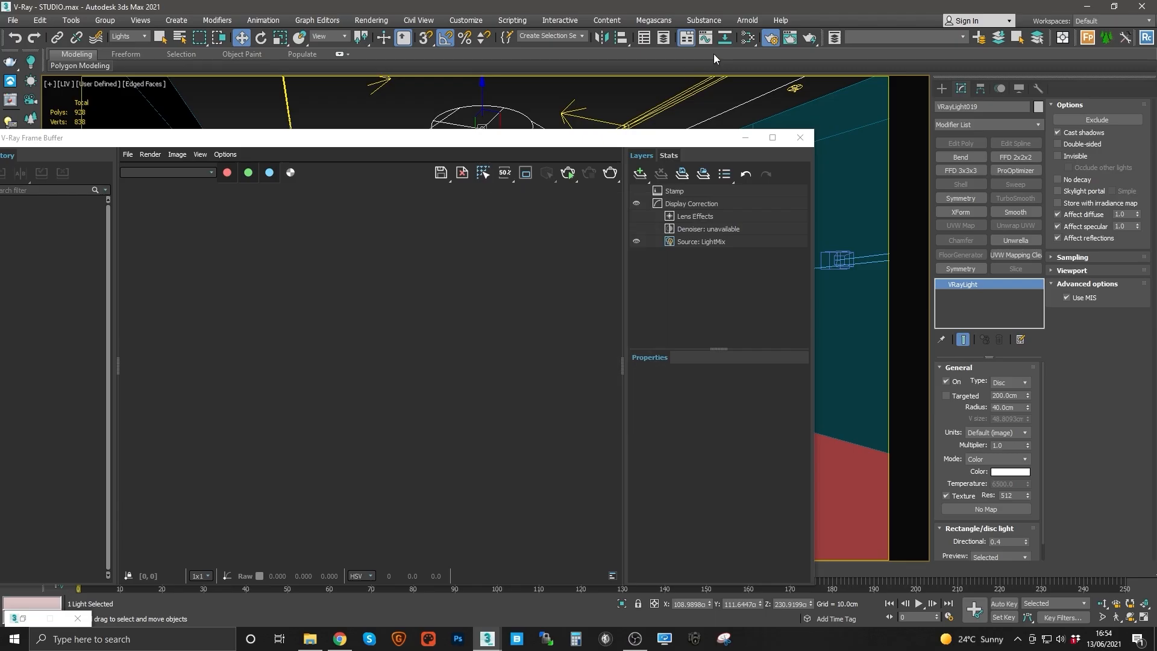
Step: Open Render Setup and review the Settings, Render Elements and GI tabs, including brute force and light cache rollouts
click(770, 39)
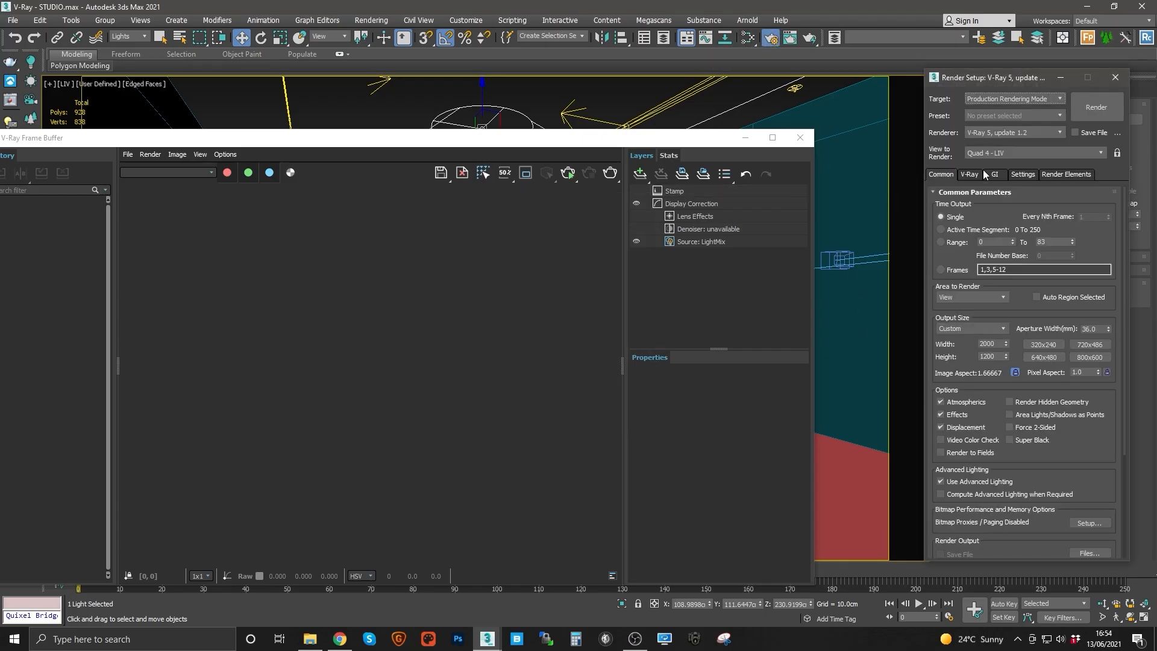
drag(1005, 80, 600, 87)
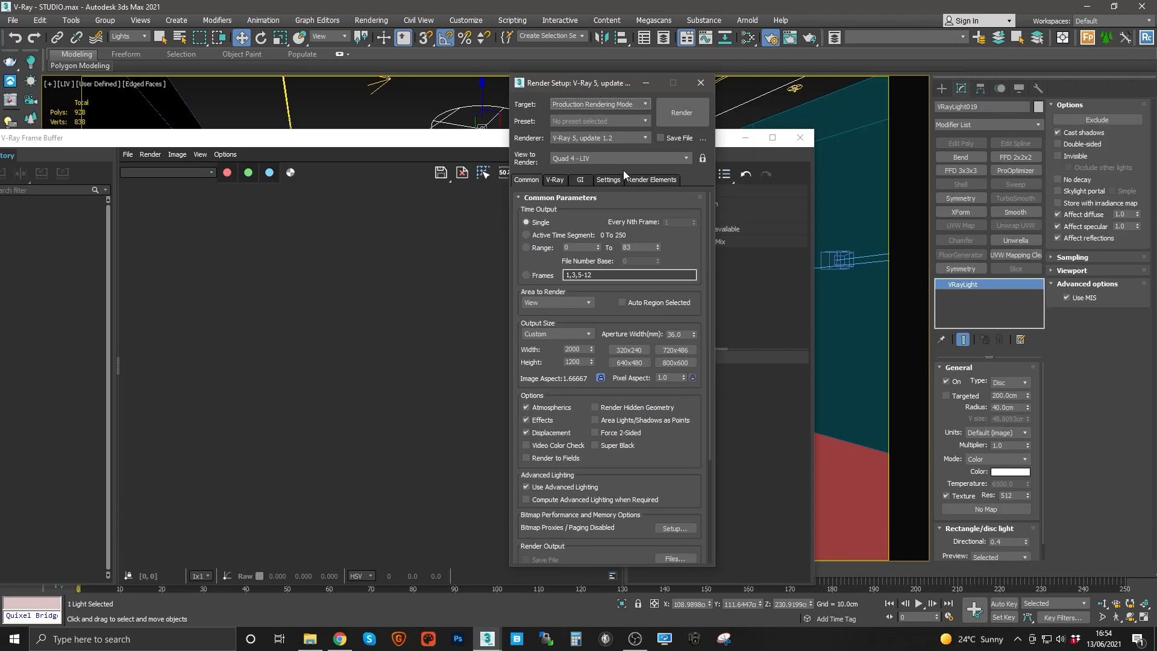
click(635, 180)
click(613, 182)
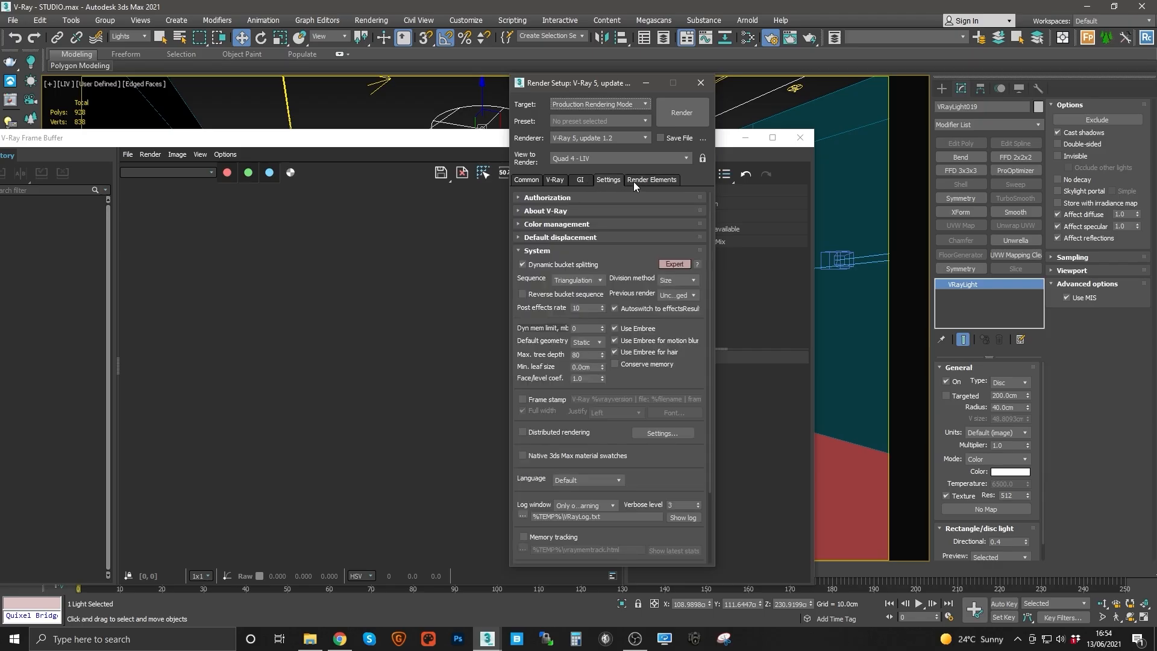
click(635, 181)
click(606, 181)
click(585, 183)
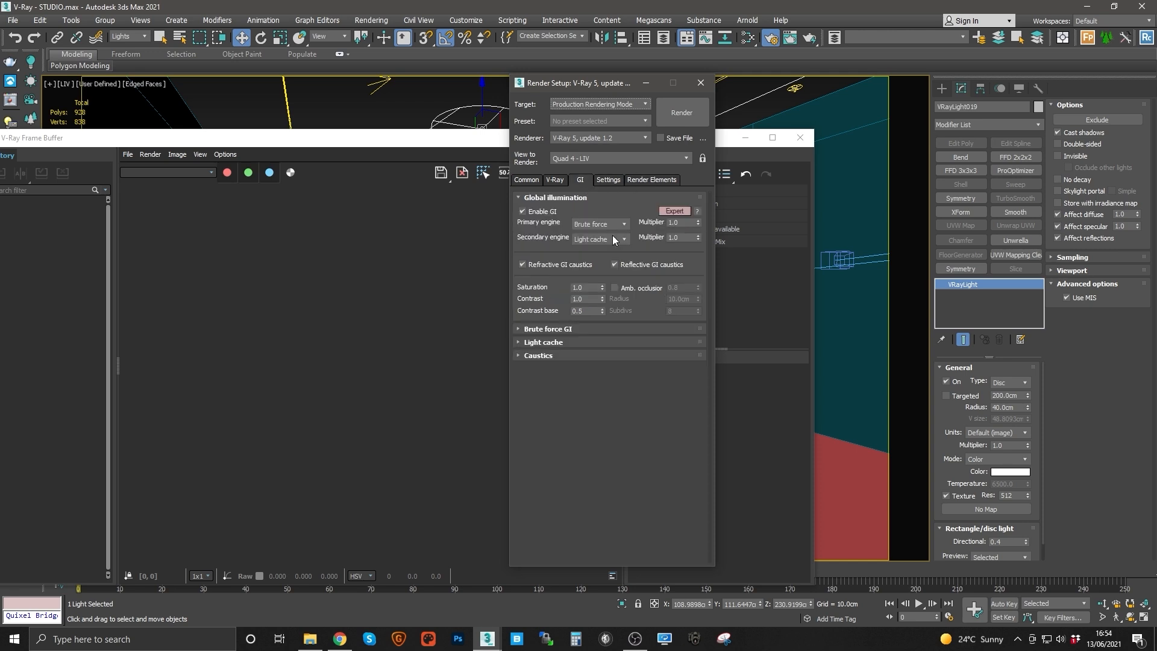
click(555, 342)
click(572, 329)
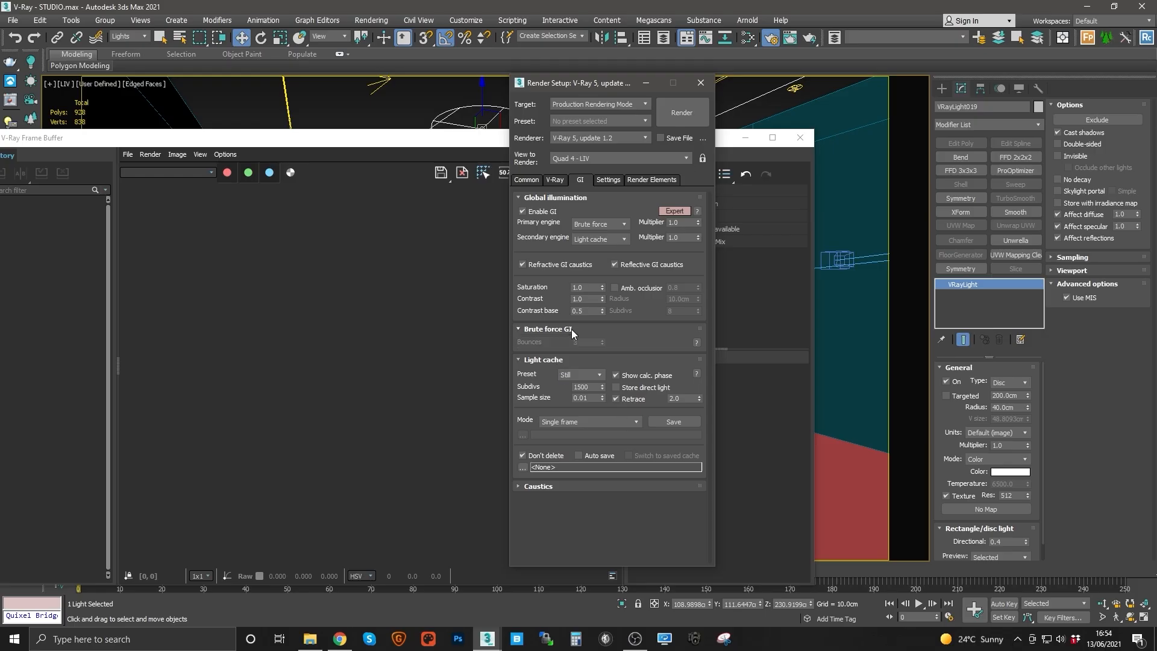
click(556, 180)
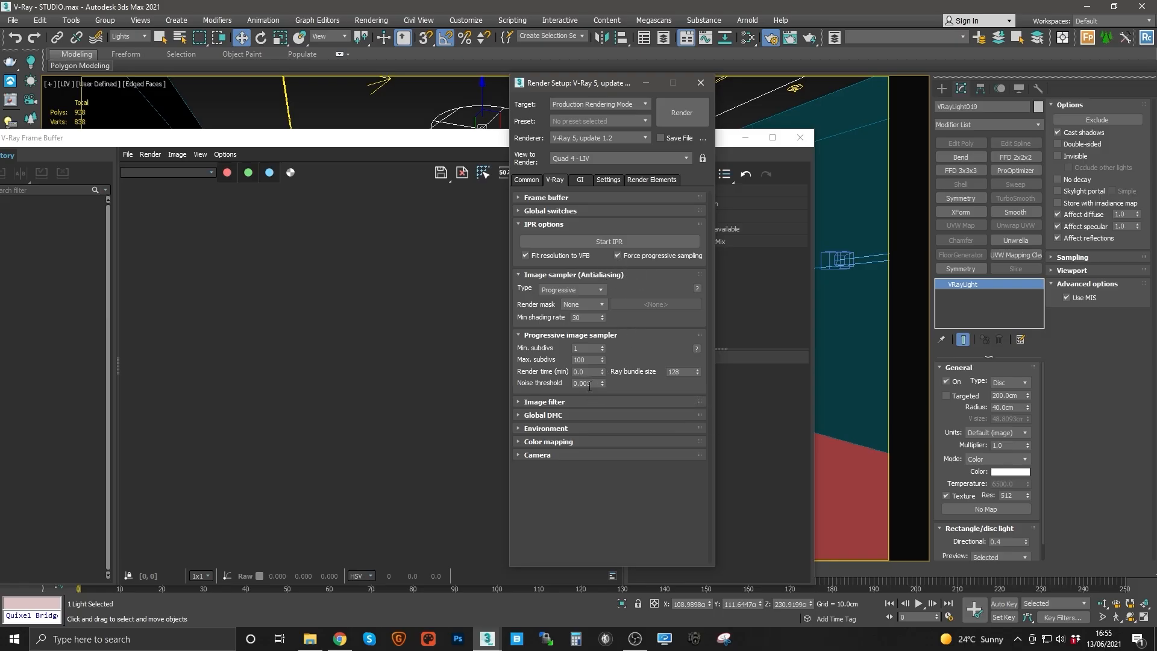
Step: Expand color mapping and set the Reinhard burn value to 0.85
click(542, 442)
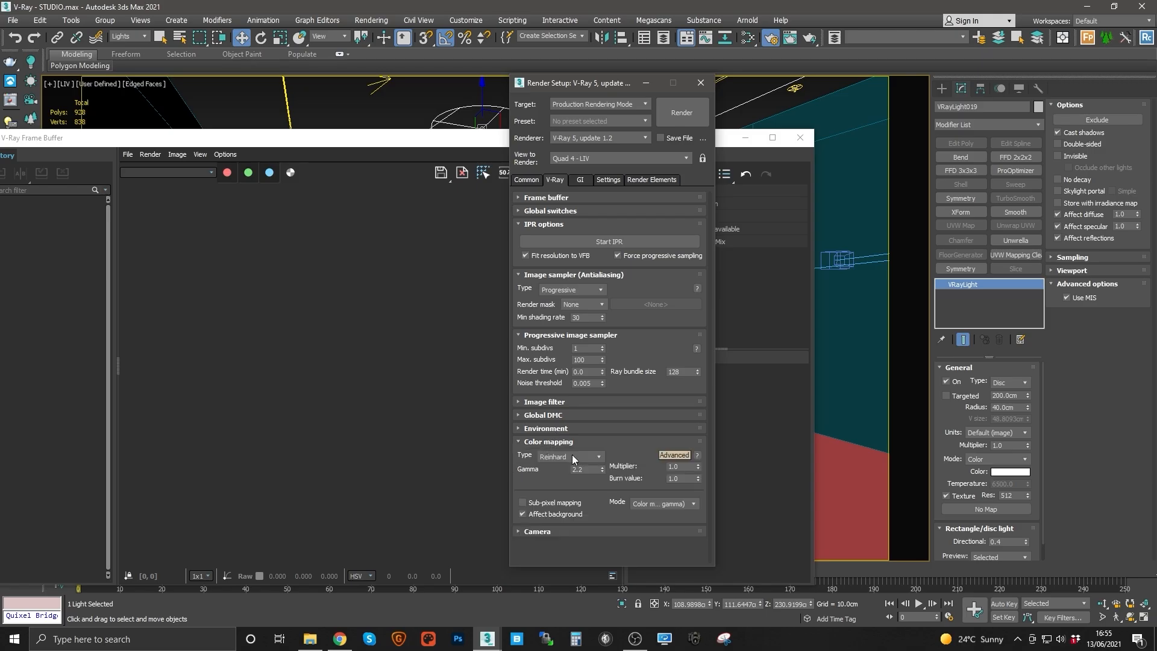
double_click(680, 479)
click(543, 414)
click(543, 415)
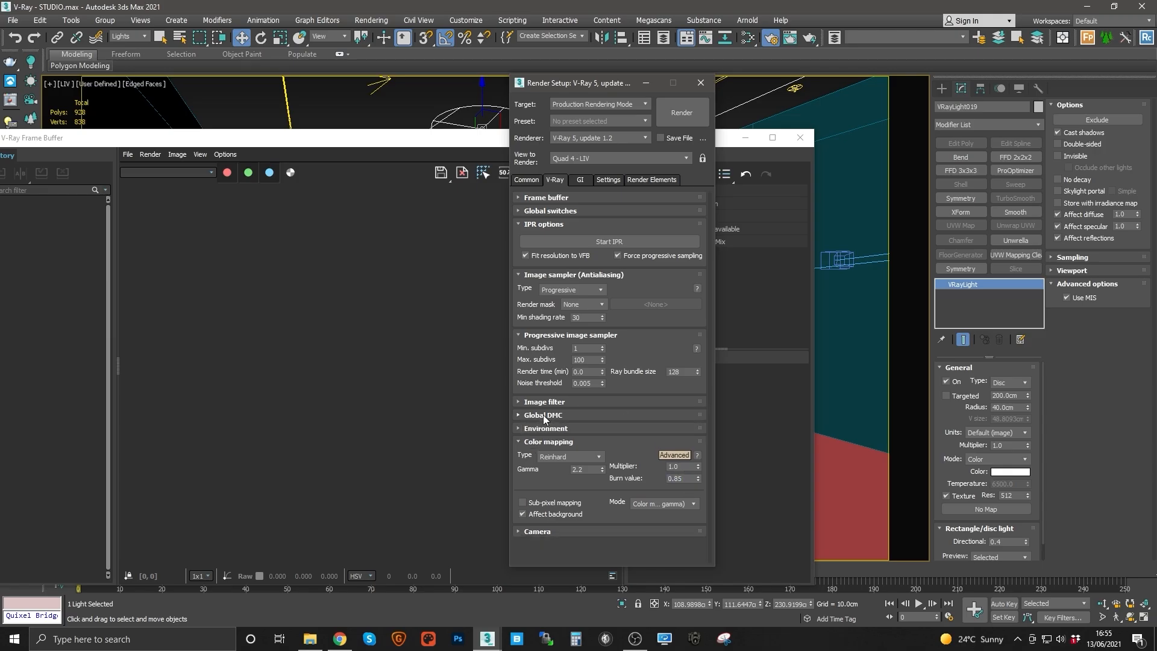
click(566, 456)
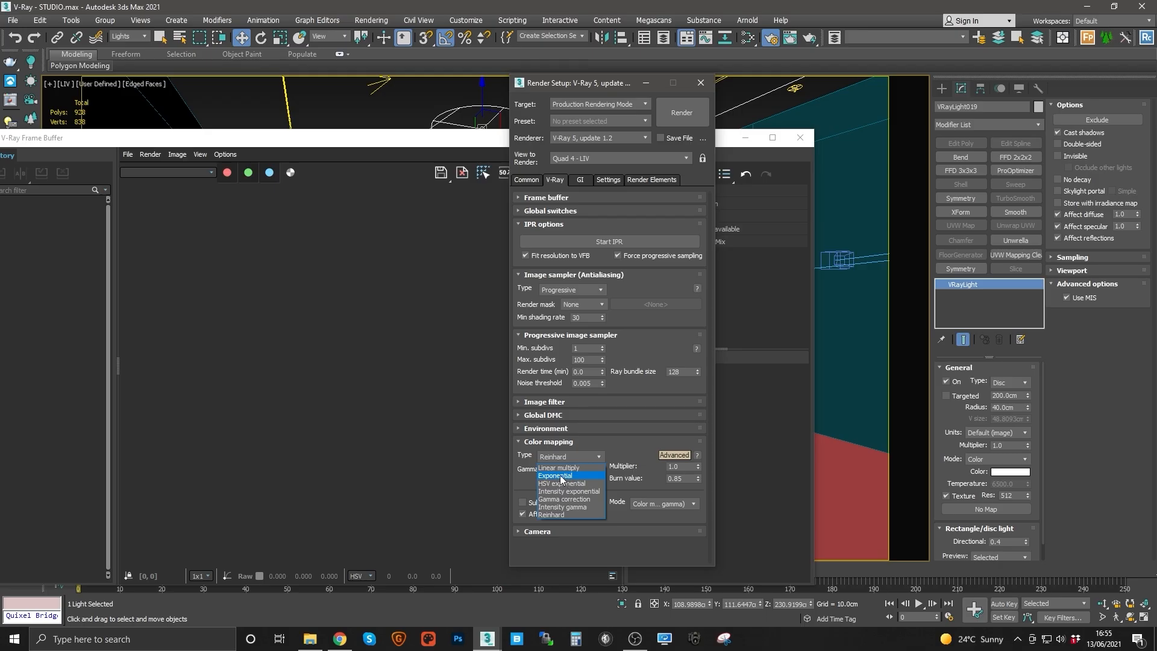
click(681, 478)
click(685, 478)
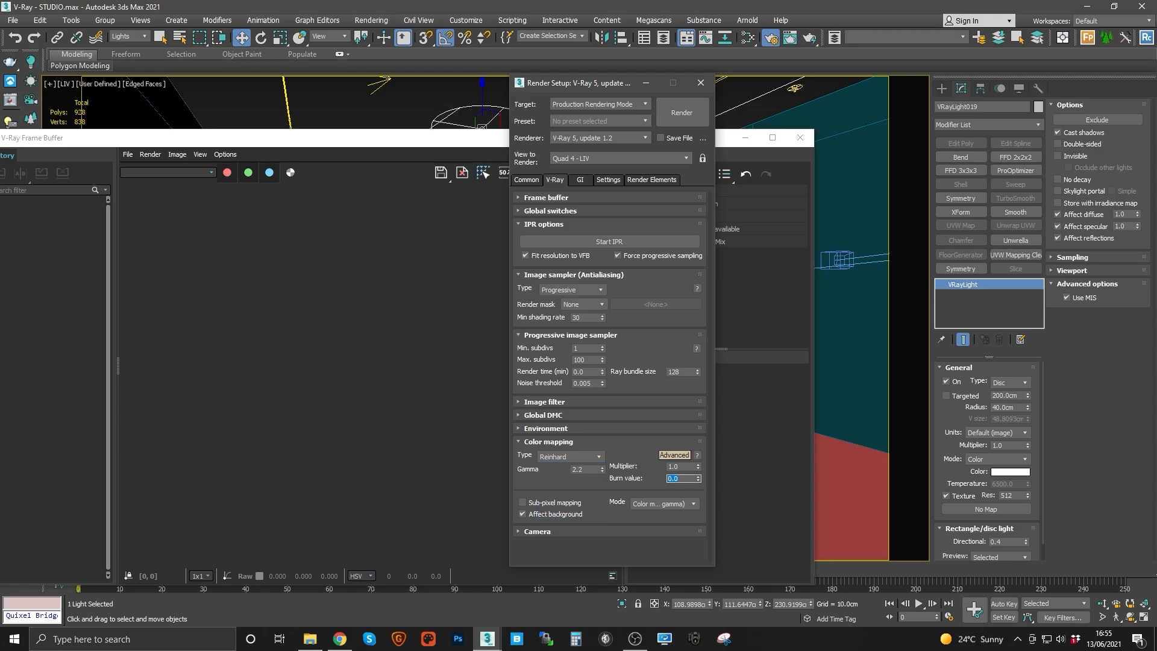
click(578, 457)
click(570, 467)
click(574, 456)
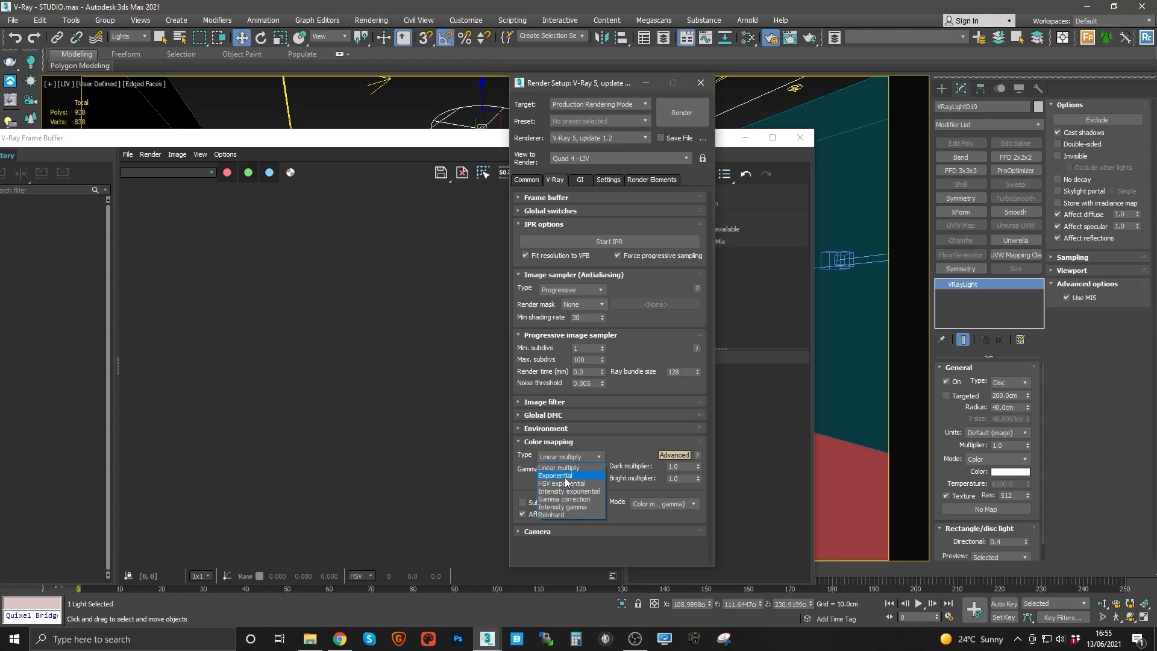
click(562, 516)
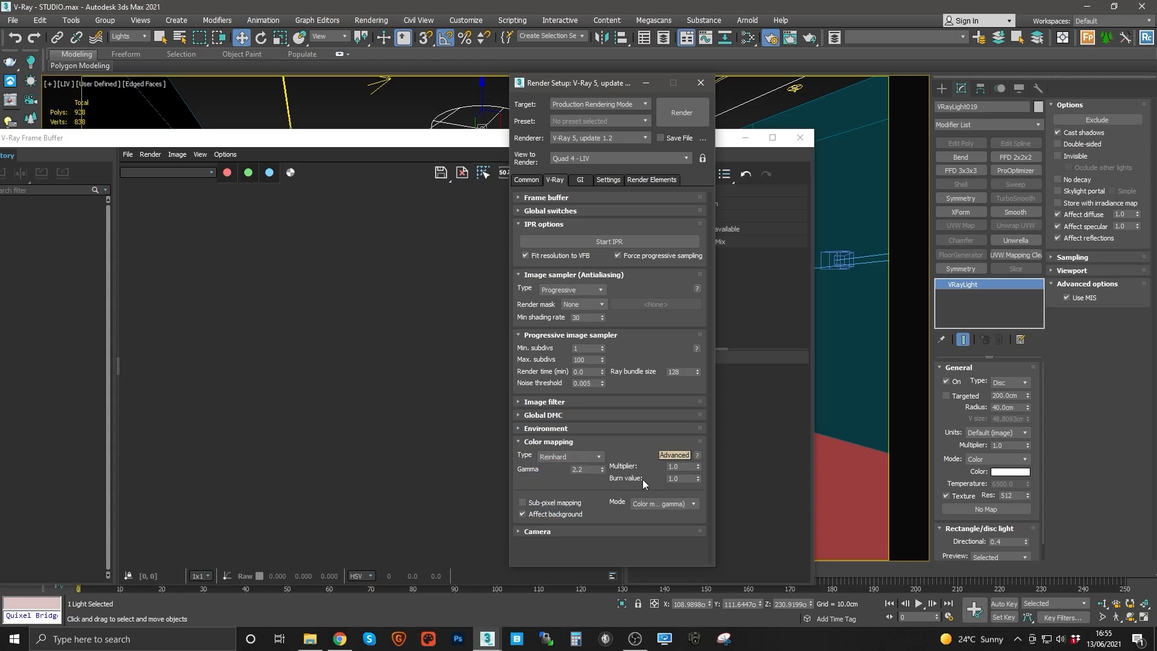
click(685, 479)
Step: Review the common output settings and rearrange the Render Setup and frame buffer windows
click(527, 180)
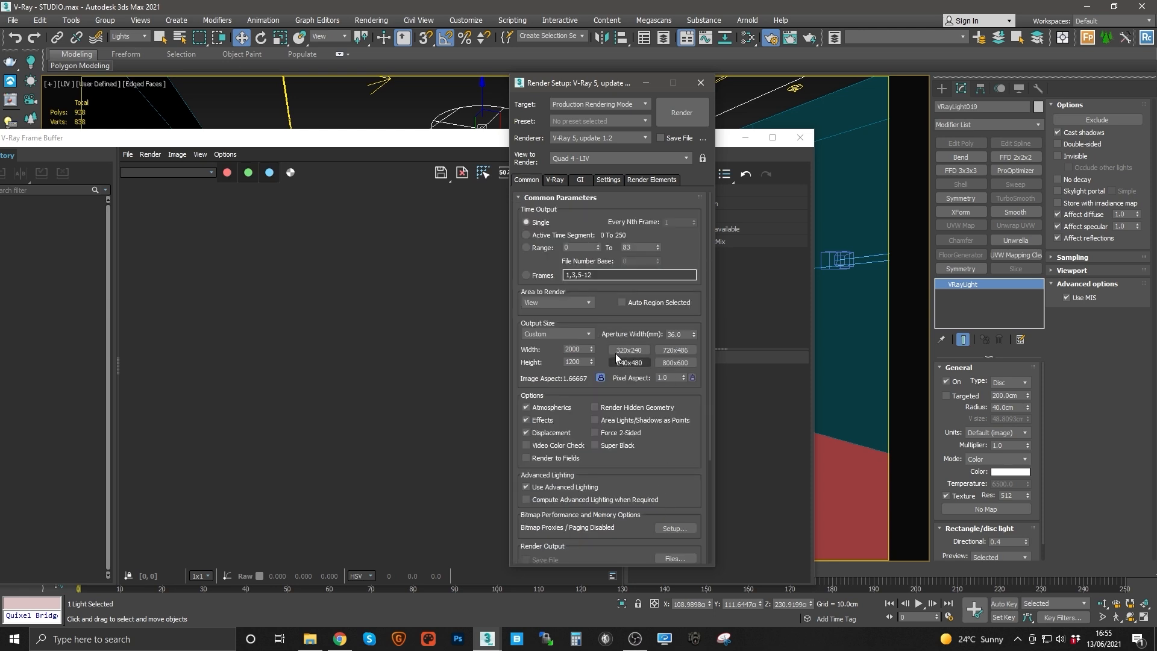
drag(612, 307, 598, 199)
scroll(598, 199, up, 5)
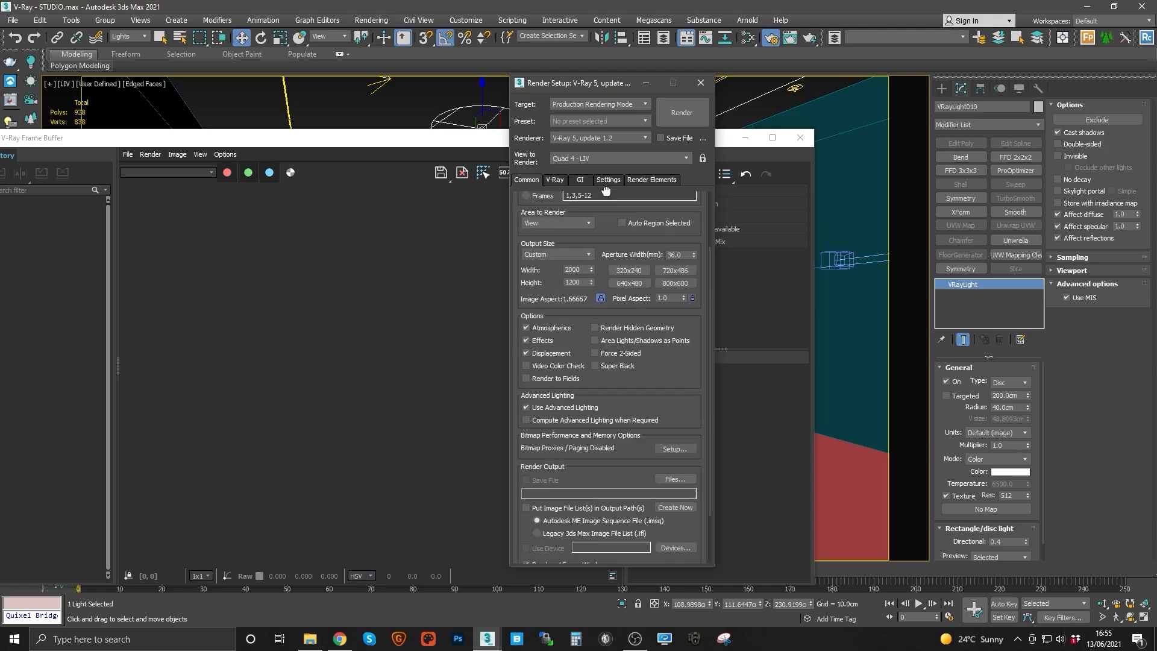
click(563, 179)
drag(598, 82, 985, 102)
drag(138, 130, 261, 75)
Step: Save the scene file
click(15, 20)
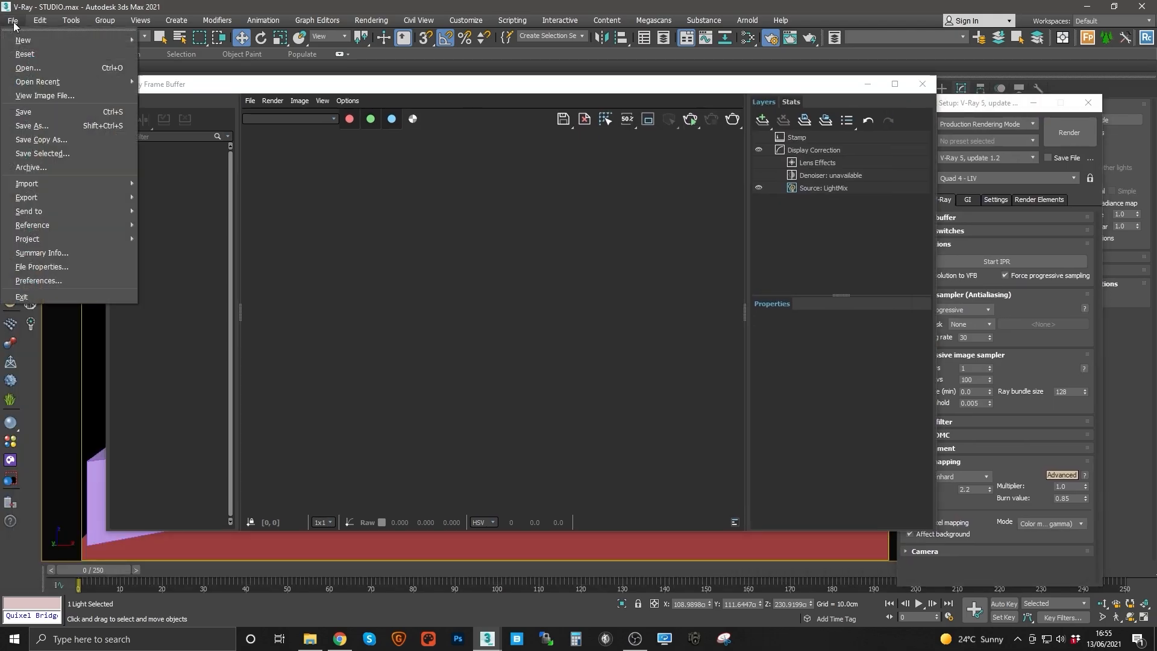
click(25, 112)
Step: Start interactive rendering in the frame buffer, then minimise the frame buffer window
click(689, 121)
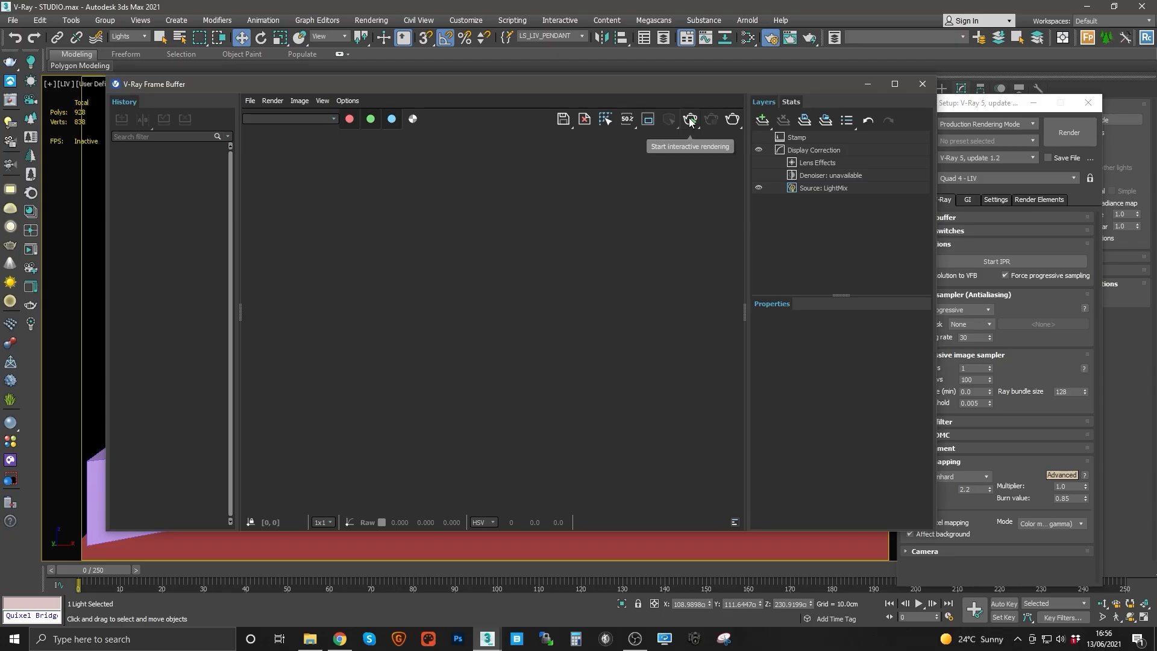
click(690, 121)
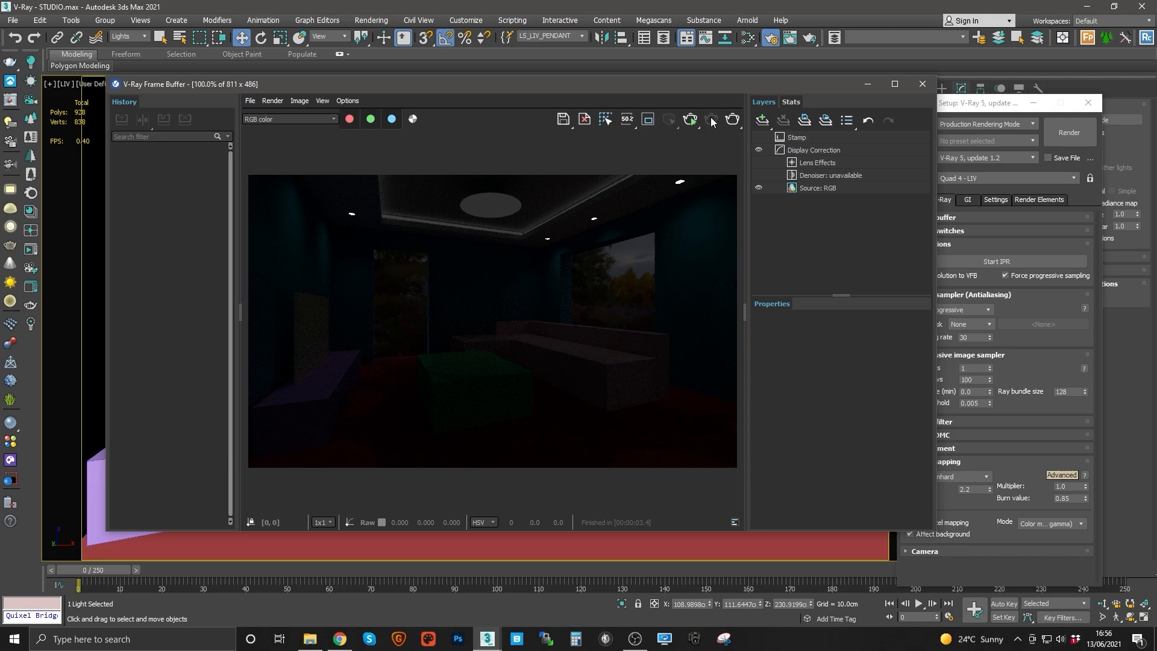
click(867, 83)
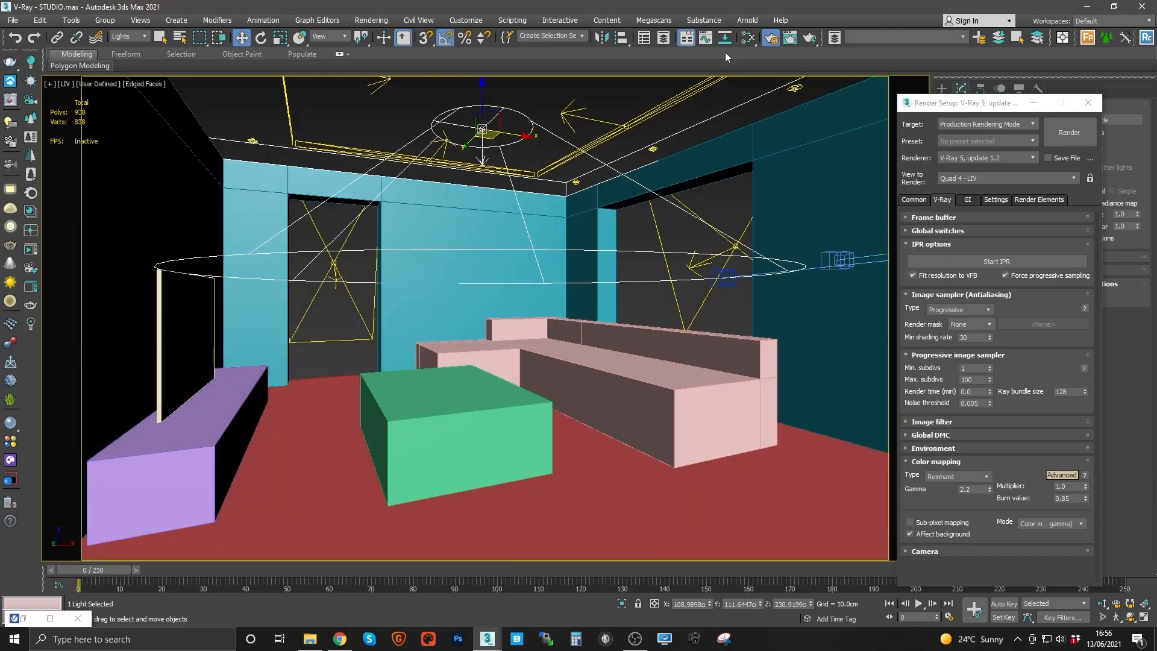
Step: Open the Slate Material Editor and create a VRayMtl named X
click(747, 37)
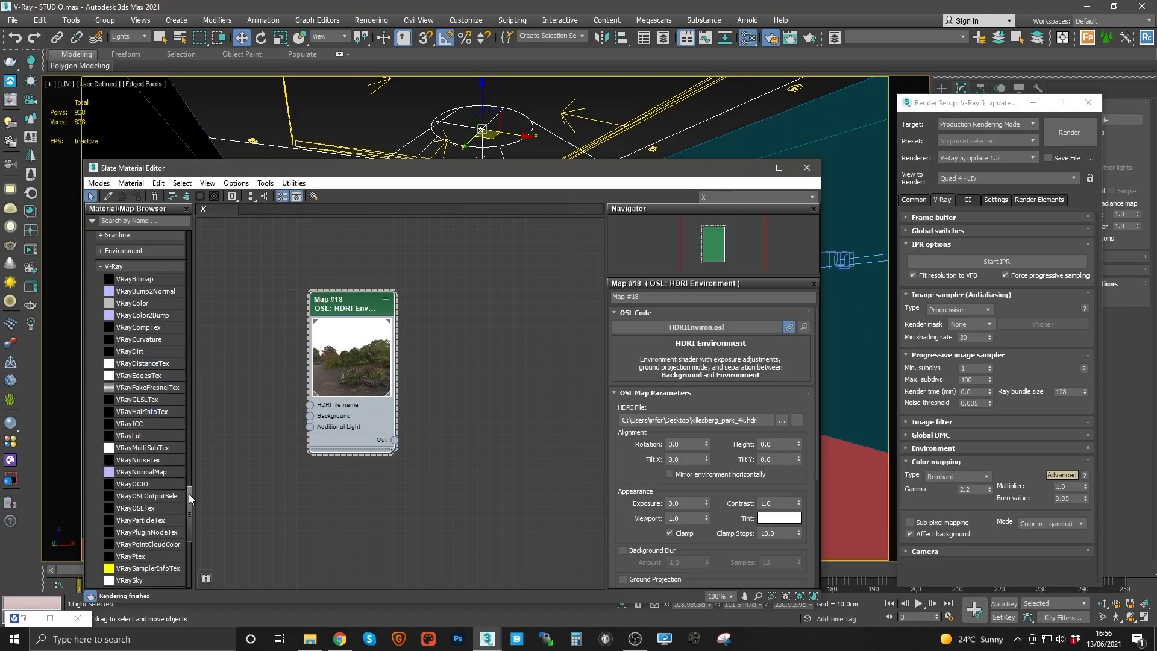
scroll(189, 494, up, 15)
drag(188, 392, 185, 272)
drag(120, 443, 443, 429)
double_click(443, 429)
text(X)
key(Return)
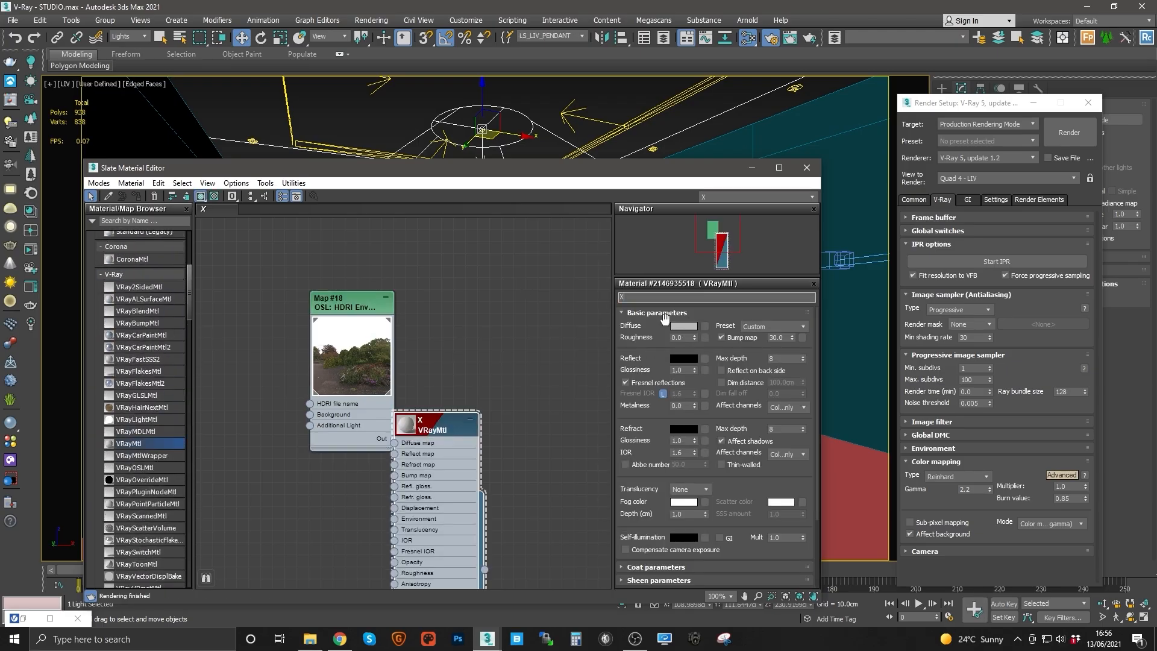
Step: Set material X's diffuse colour value to 180
click(683, 325)
text(1)
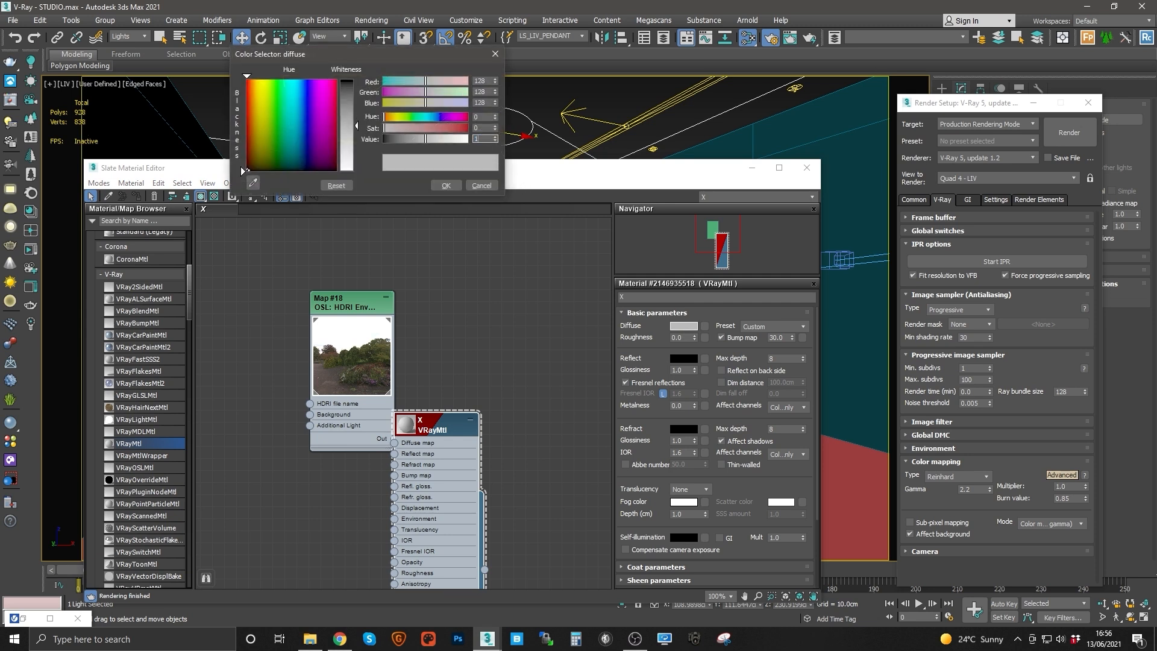
text(80)
key(Return)
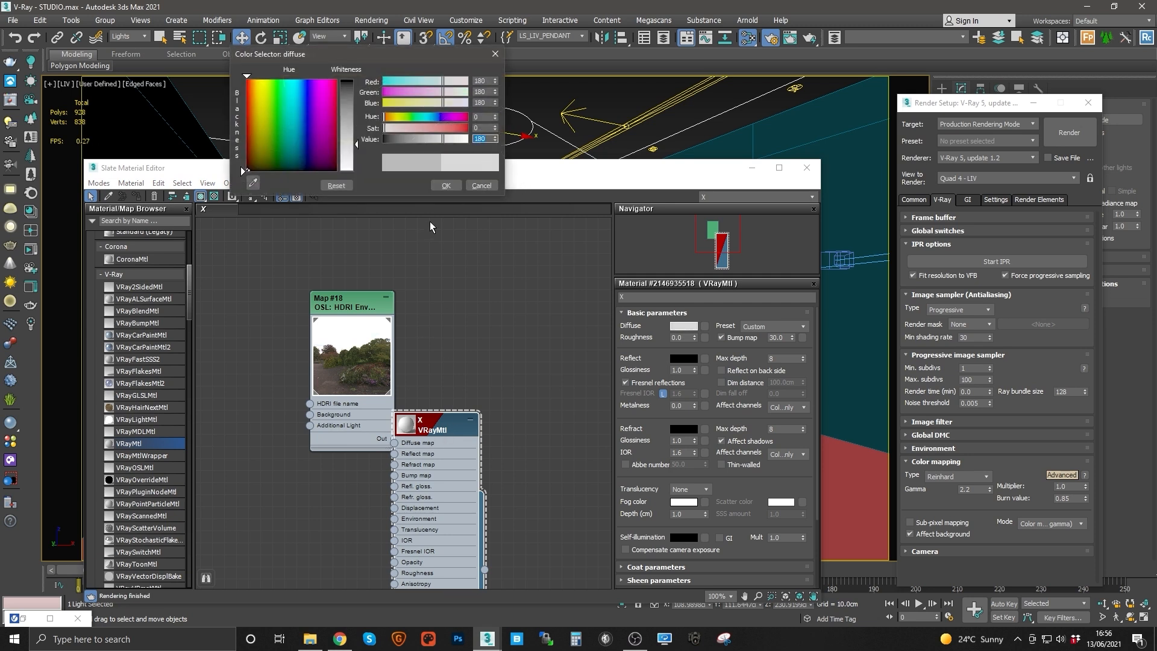
click(452, 187)
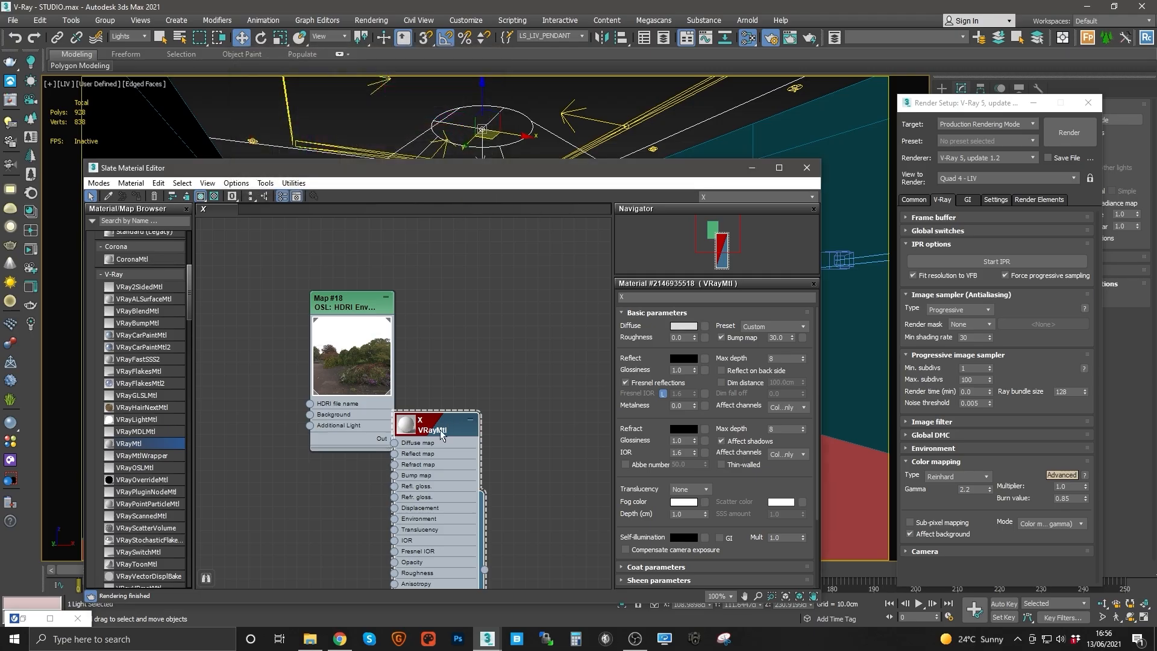
drag(440, 429, 489, 356)
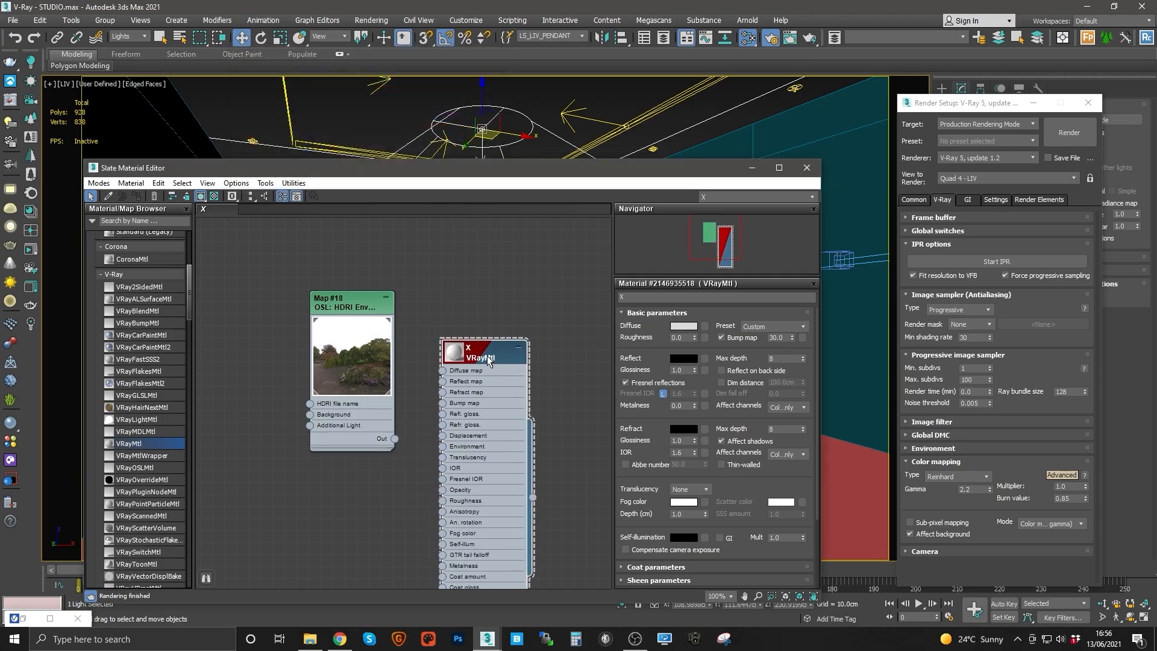
Step: Enable Override mtl in global switches and assign material X to it as an instance, then close the material editor
click(940, 246)
click(943, 231)
click(1002, 370)
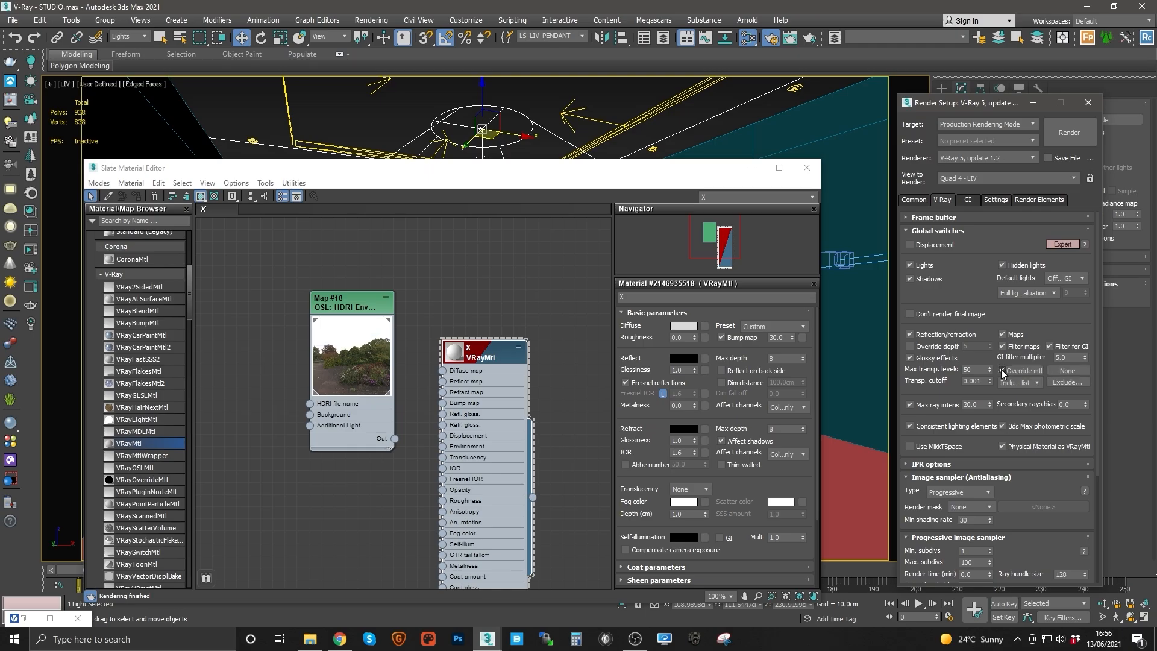
click(532, 499)
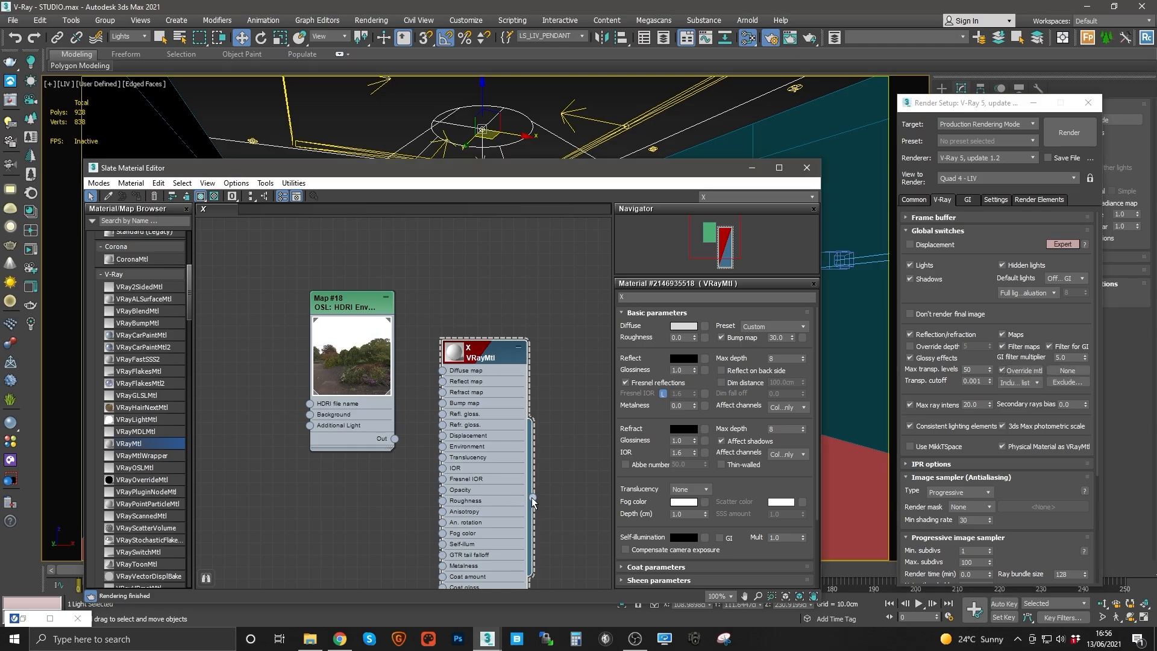
drag(533, 500, 1067, 370)
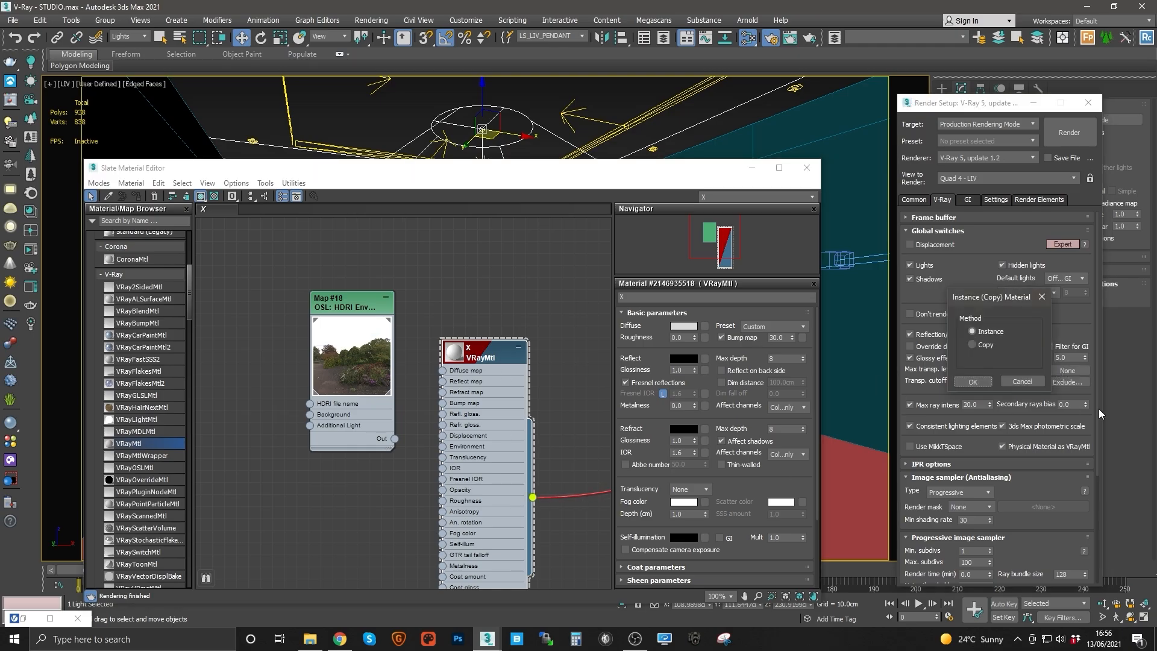
click(974, 382)
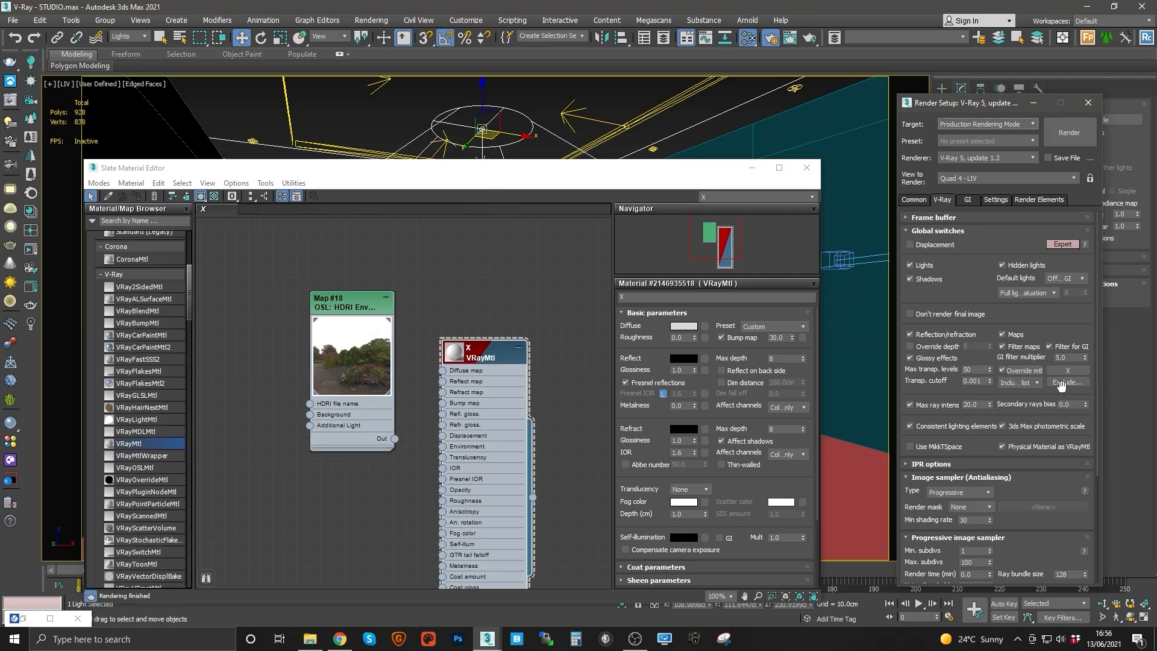
drag(632, 168, 610, 254)
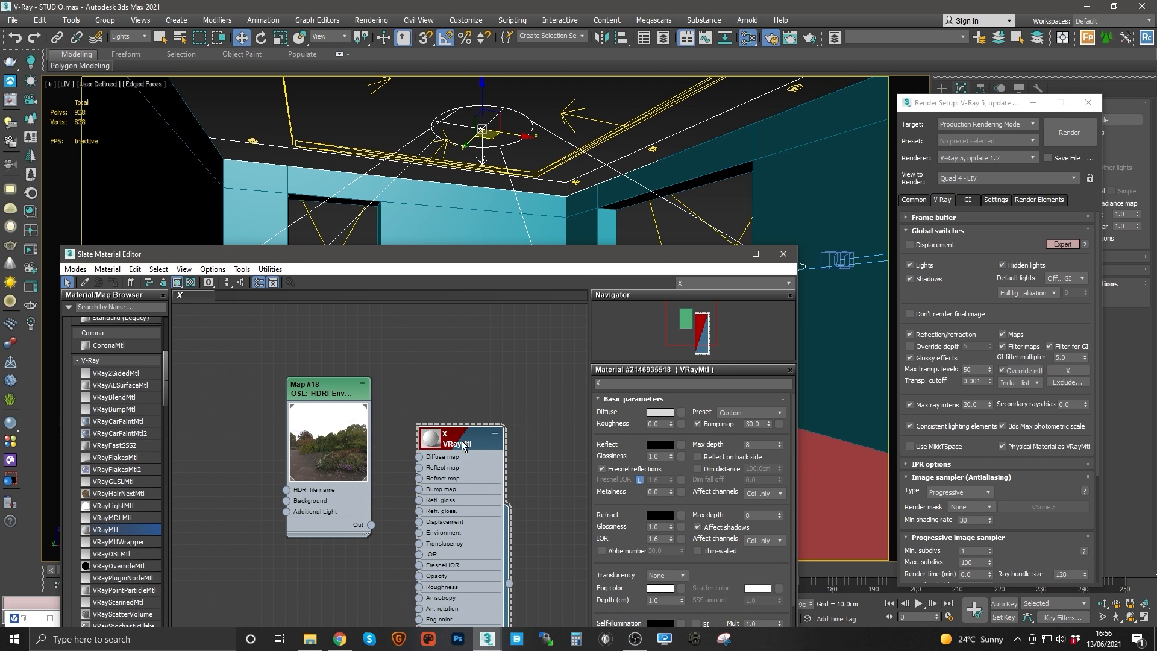
drag(499, 440, 486, 392)
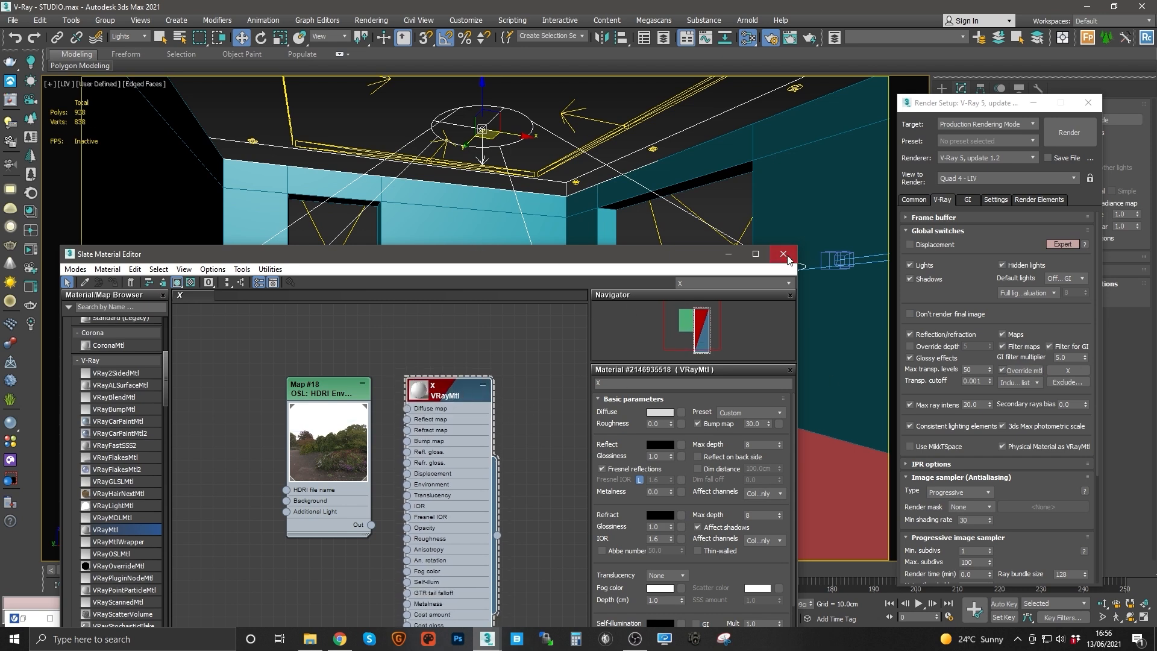
click(788, 254)
Step: Restore the frame buffer, restart interactive rendering and enlarge the frame buffer window
click(11, 101)
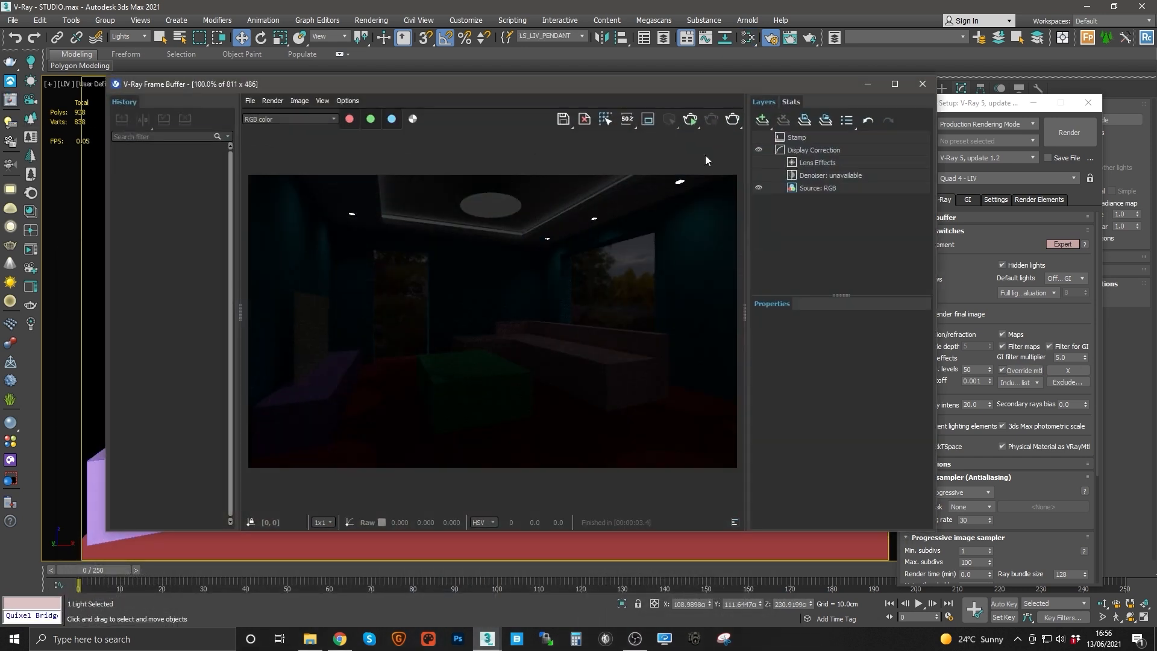
click(693, 122)
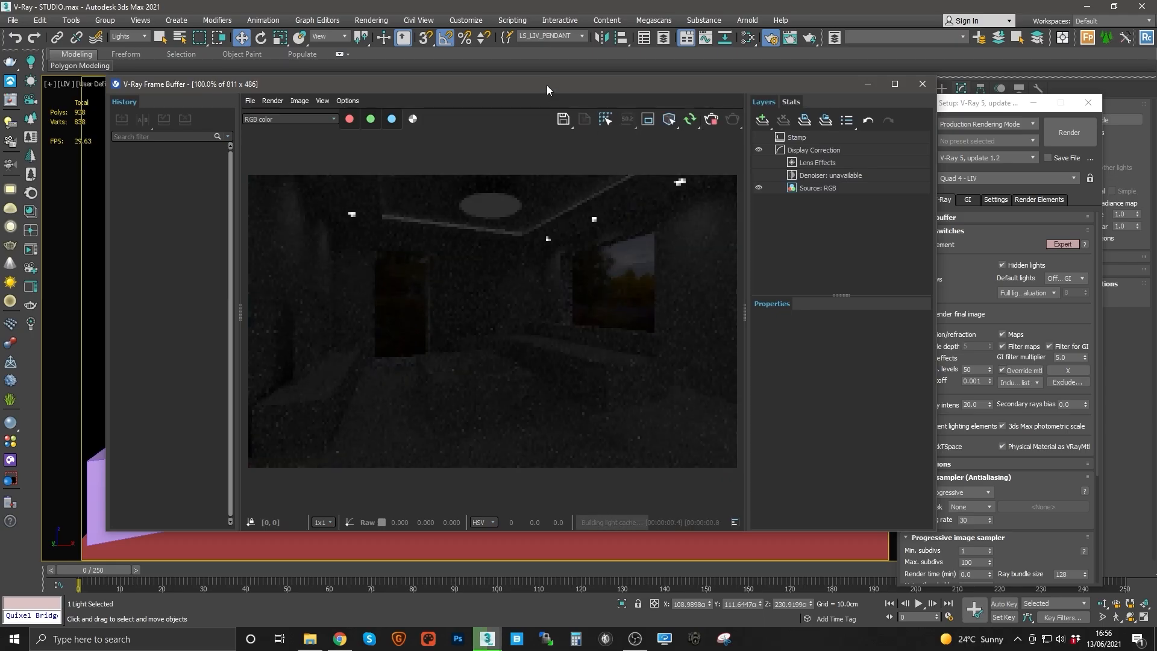
drag(547, 85, 457, 41)
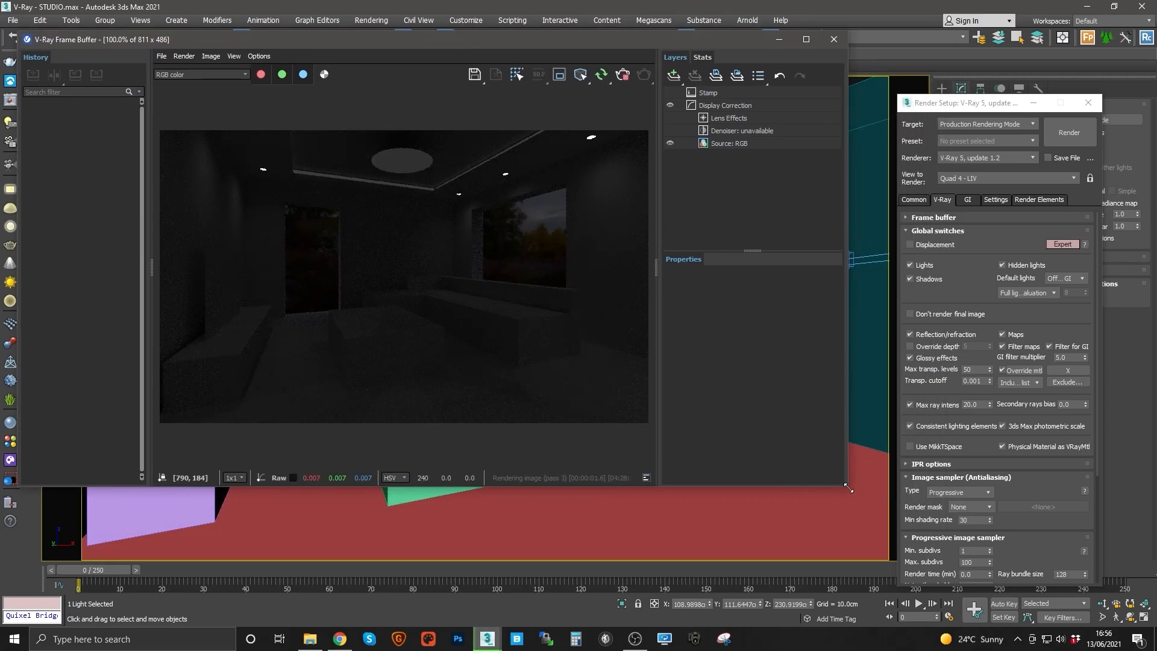
drag(849, 488, 927, 579)
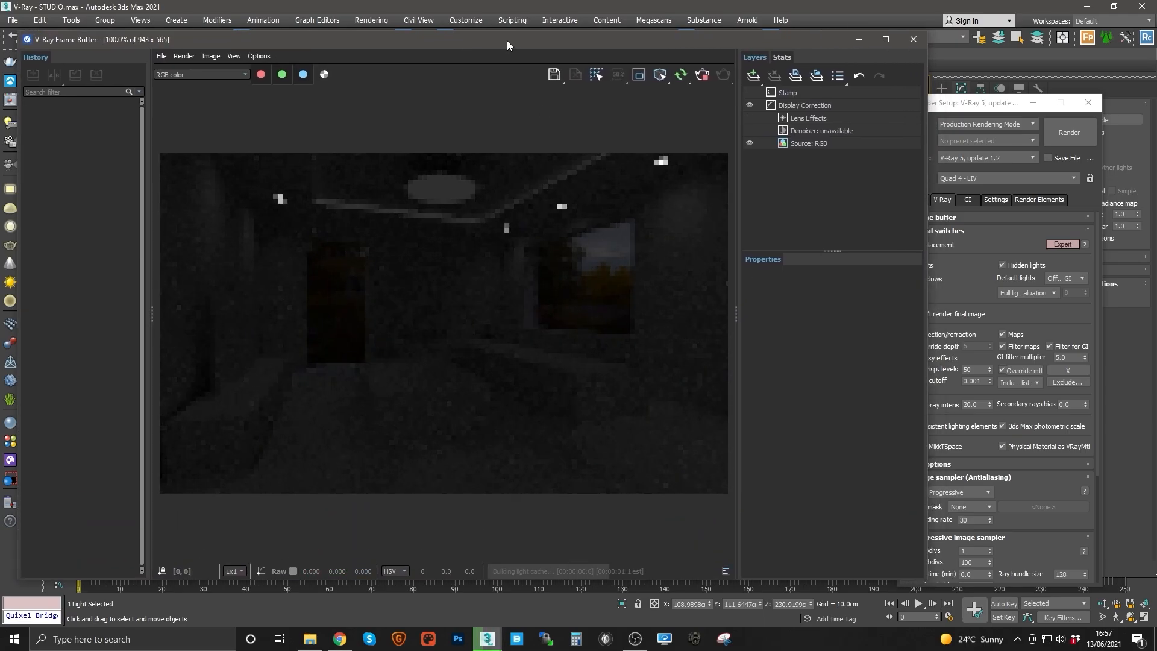
Step: Set aside the frame buffer, switch to the top view, set the selection filter to Cameras and close Render Setup
drag(507, 41, 530, 195)
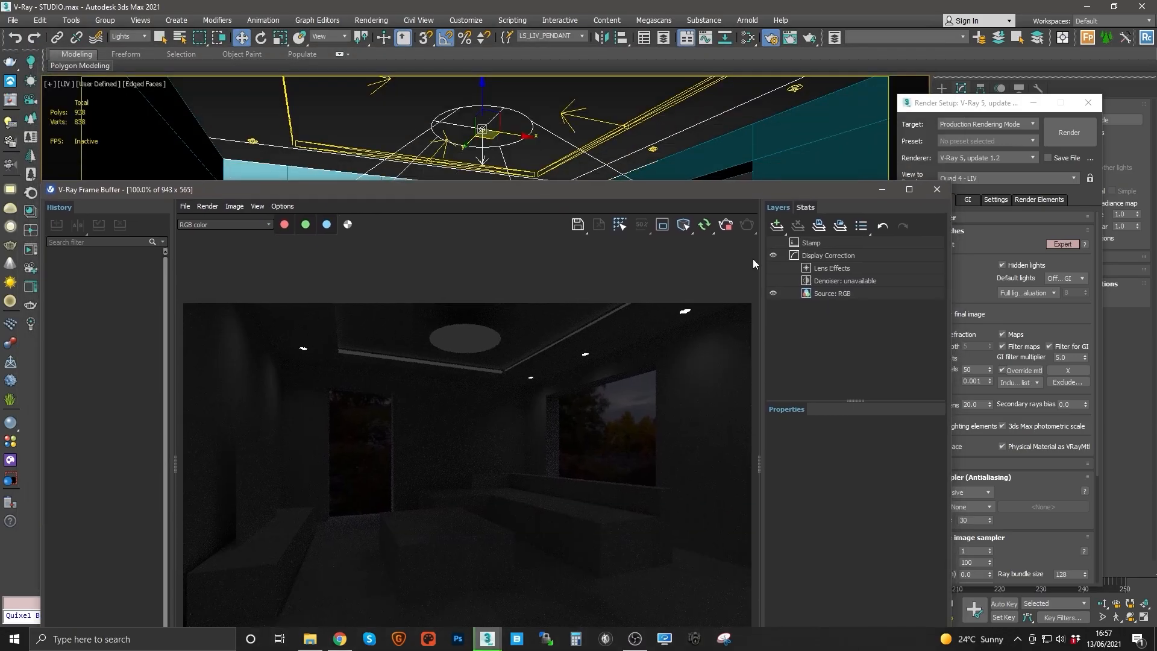
click(882, 190)
click(550, 98)
key(t)
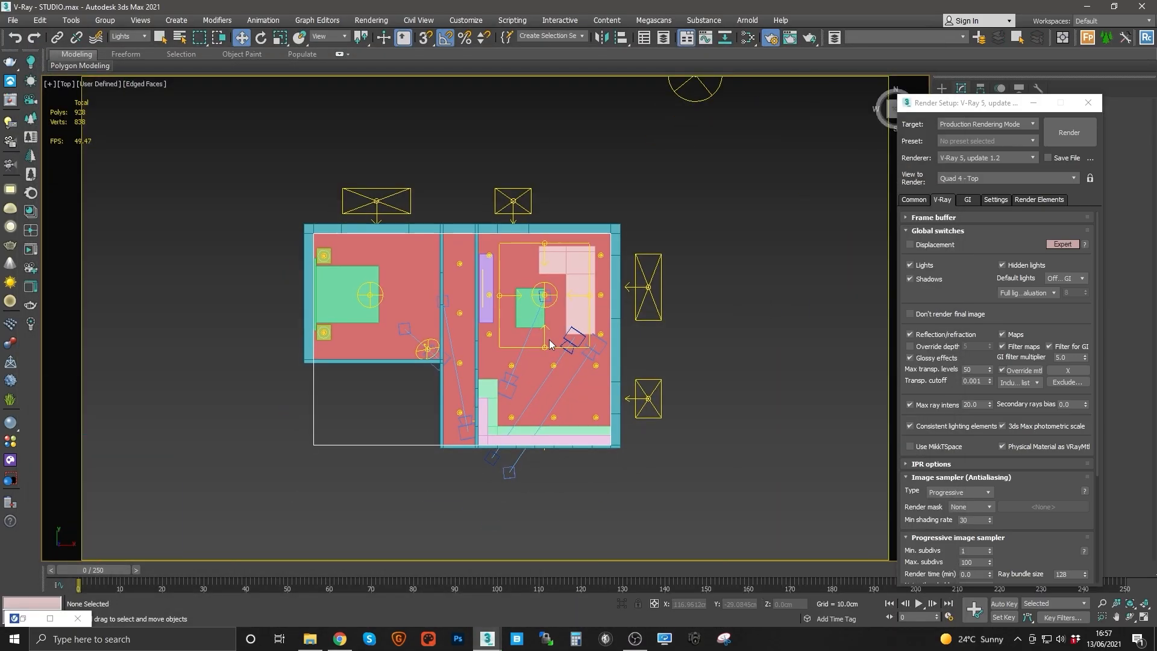
scroll(549, 338, up, 3)
click(128, 36)
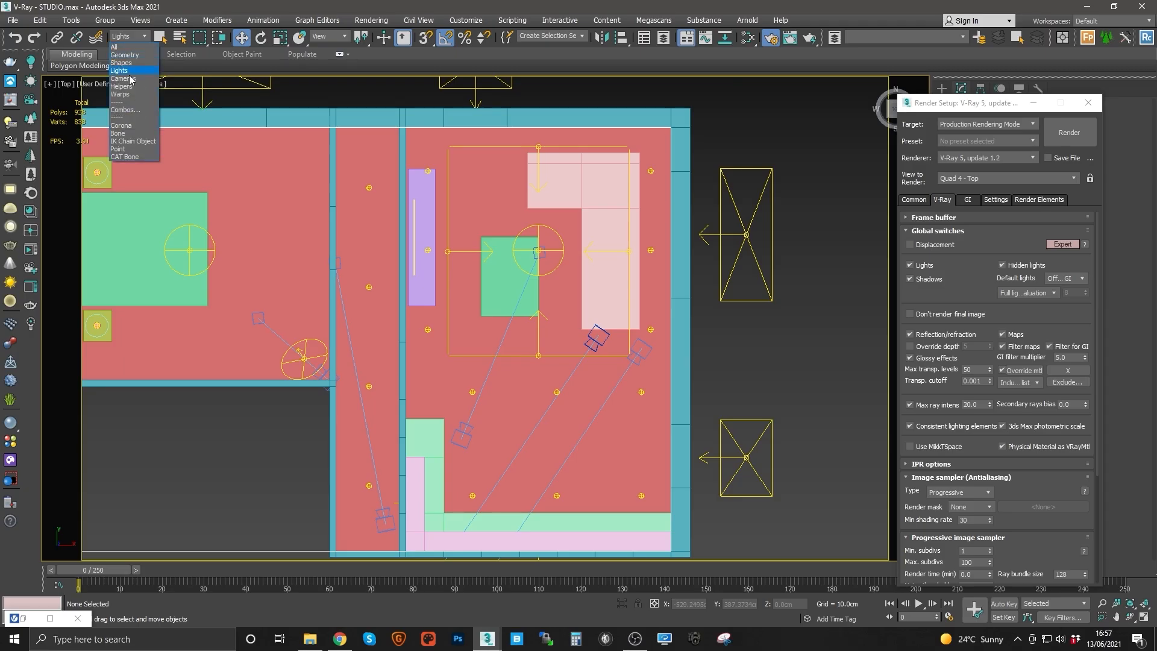
click(129, 79)
middle_drag(677, 446, 636, 382)
click(1087, 104)
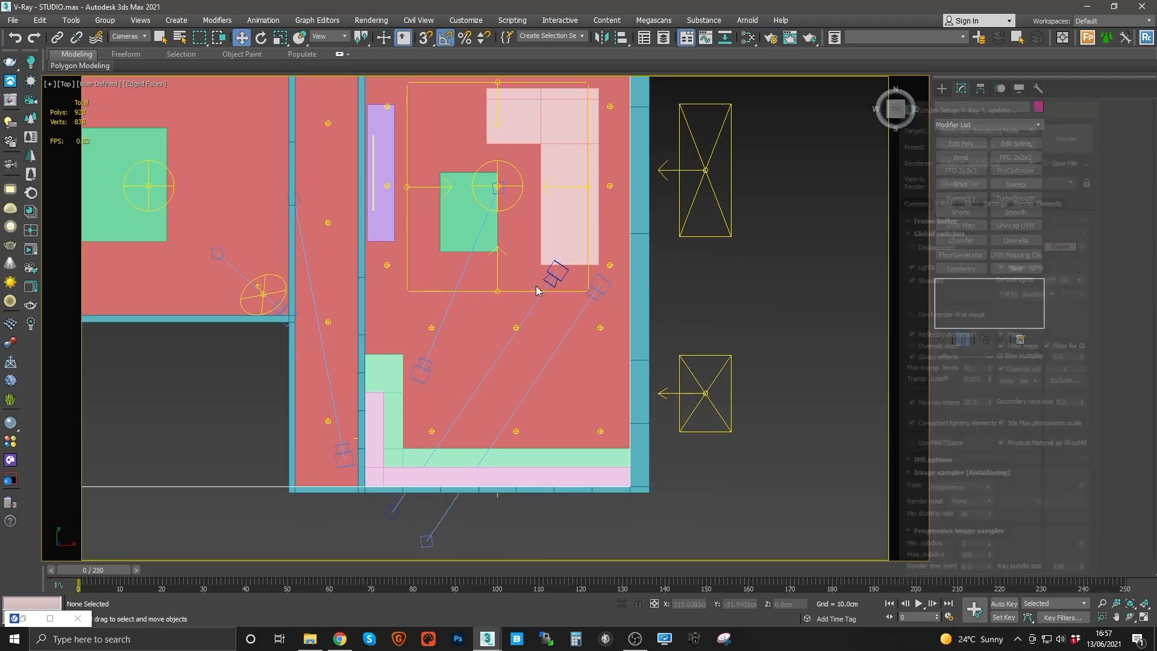
Step: Select the KIT camera and set its exposure to Exposure value (EV) at 12.5
click(596, 286)
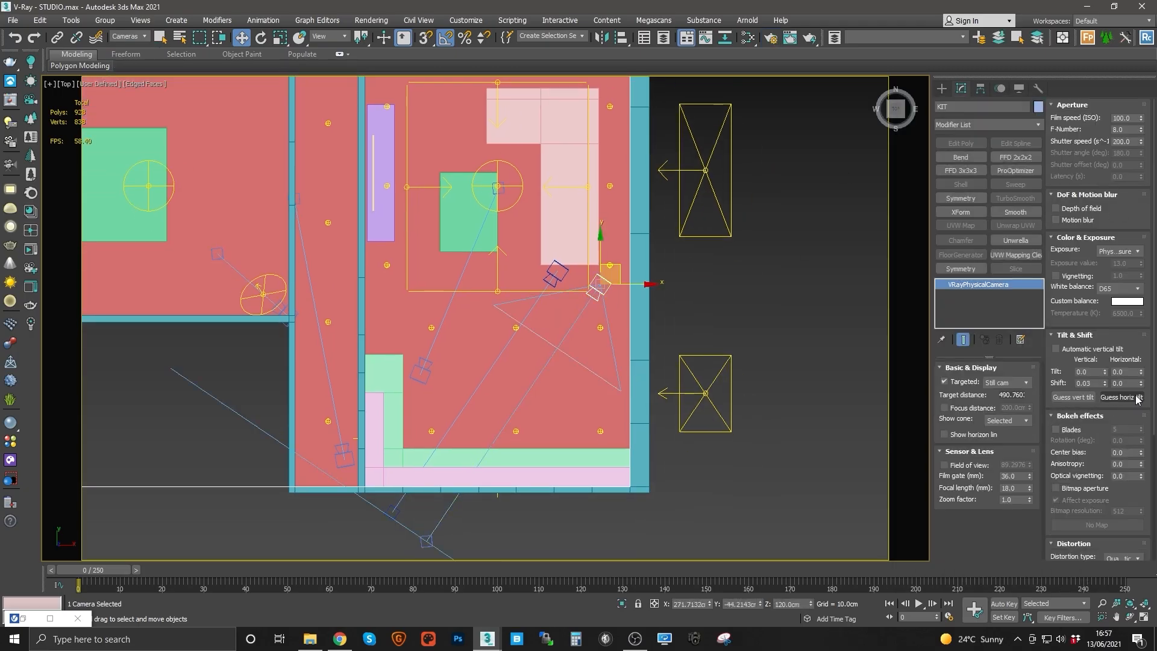
click(1116, 252)
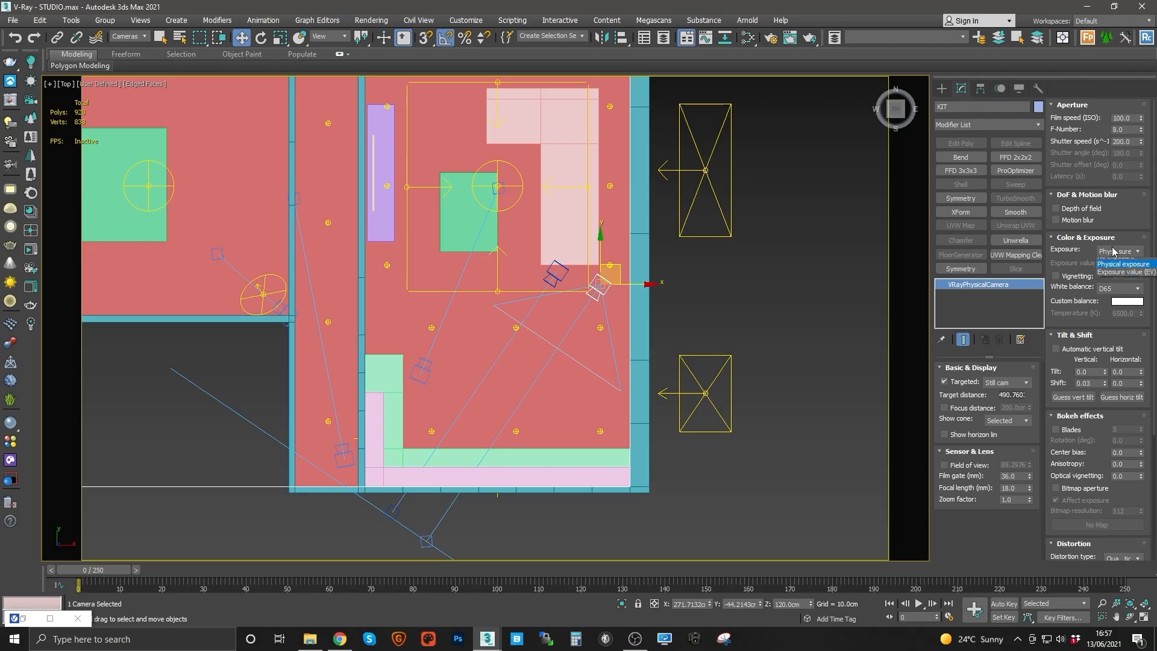
click(1122, 278)
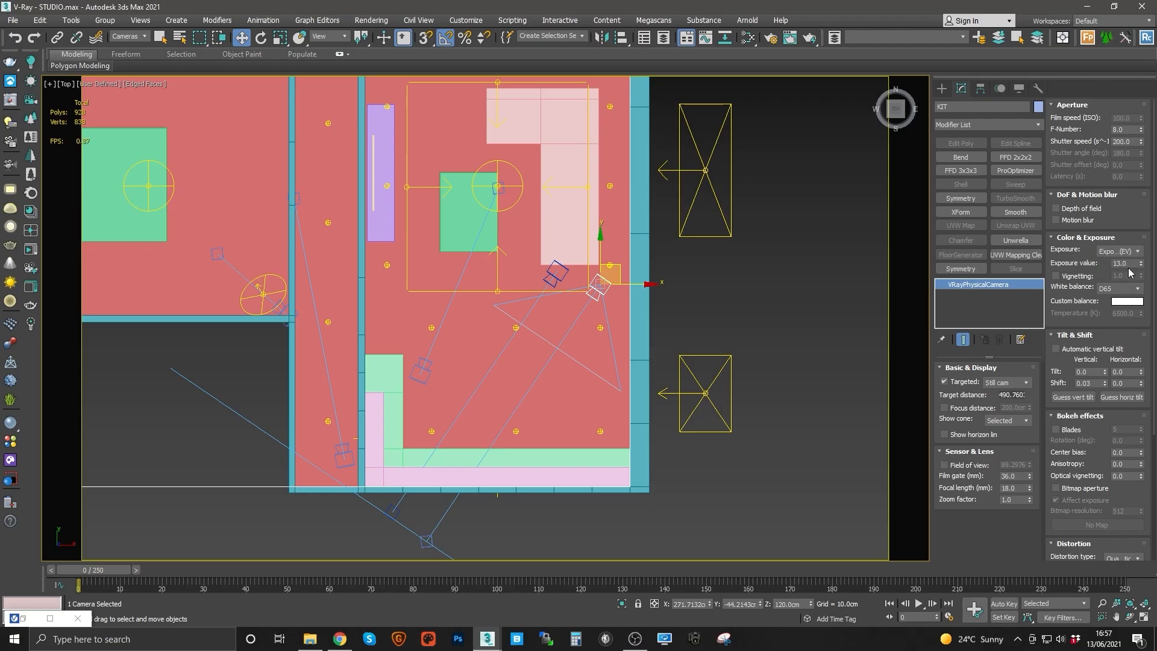
click(1130, 266)
text(12)
key(Return)
text(1)
middle_drag(660, 305, 652, 338)
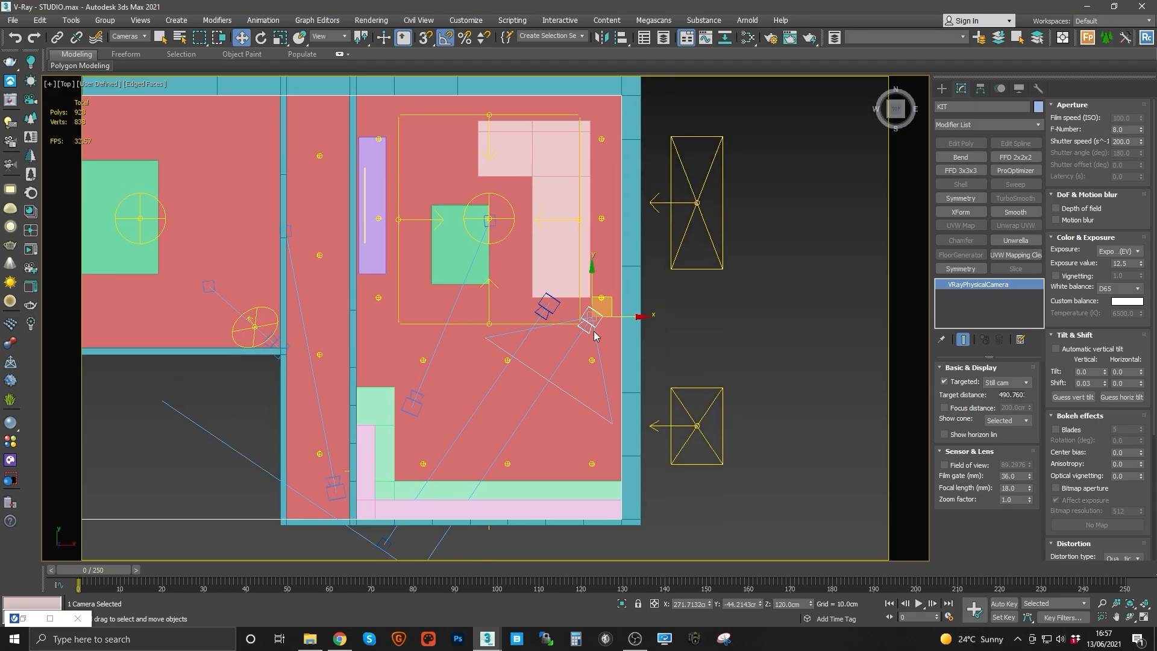
Step: Set the KIT camera's white balance to Neutral
click(1125, 289)
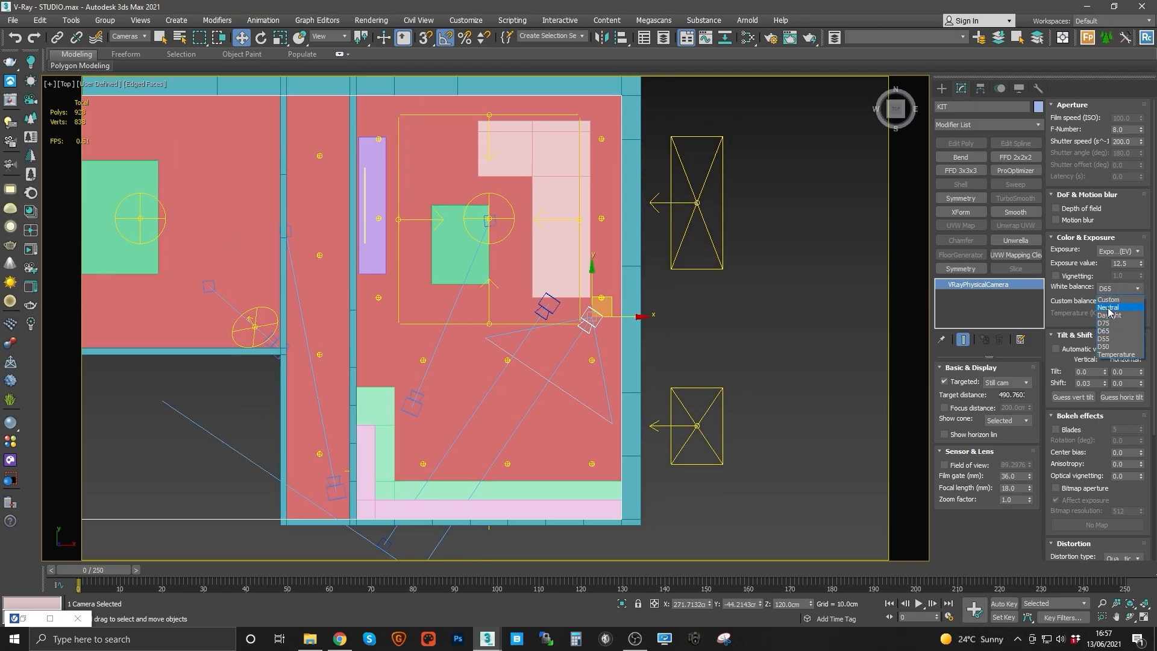
click(1110, 308)
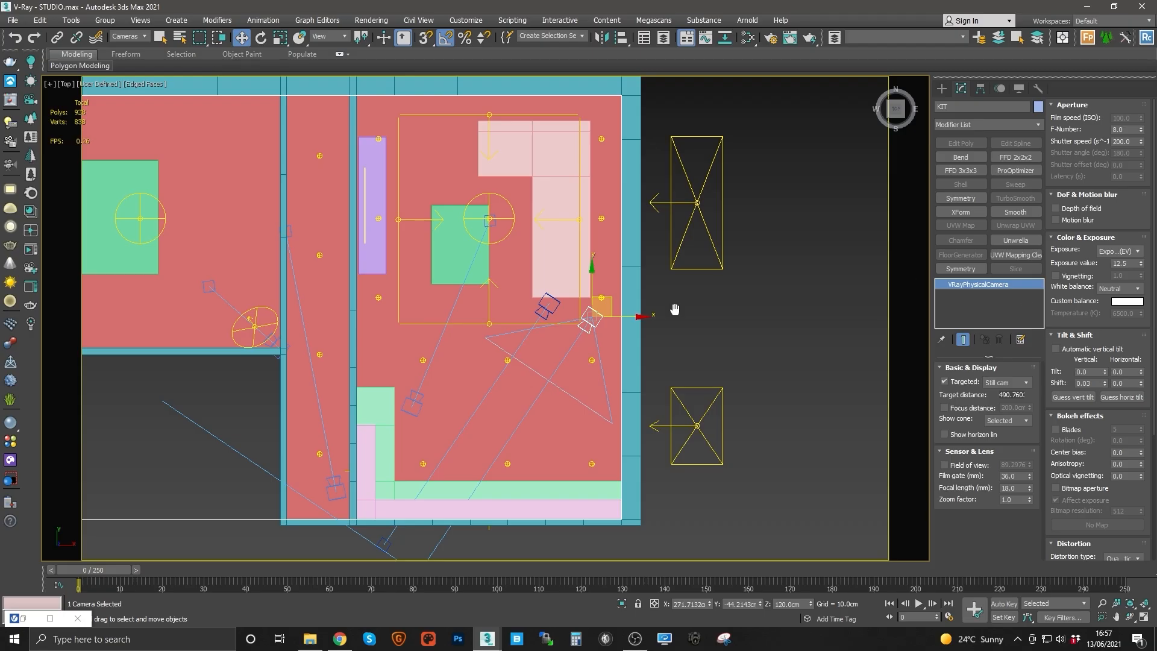
middle_drag(672, 313, 696, 361)
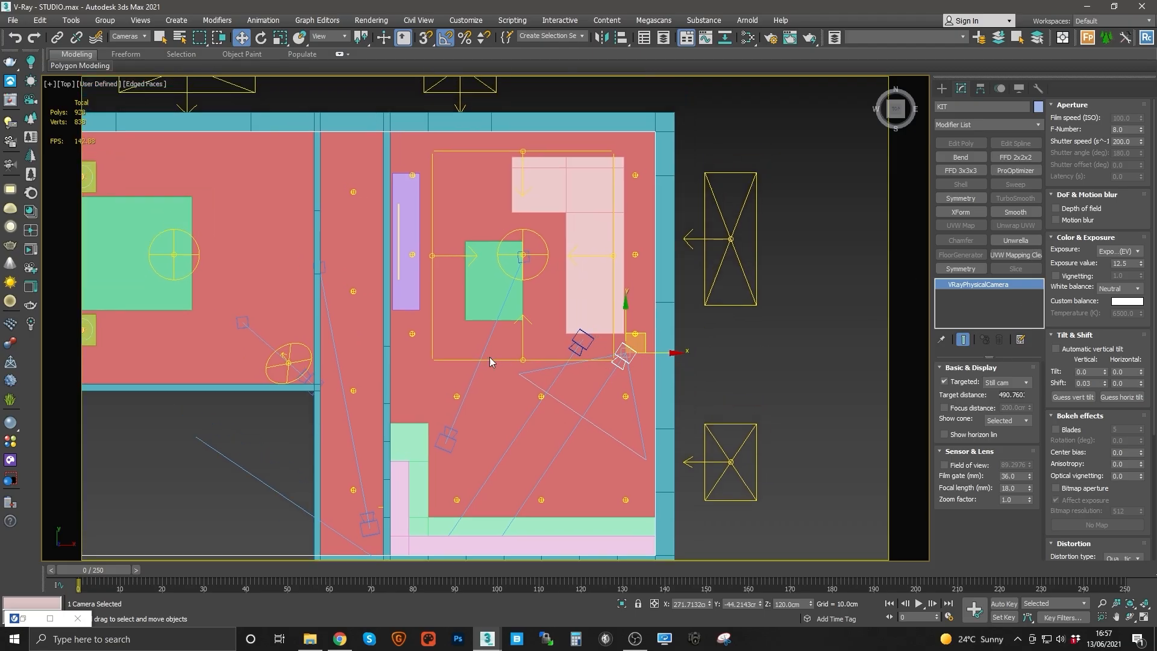
middle_drag(488, 357, 491, 338)
middle_drag(627, 373, 580, 336)
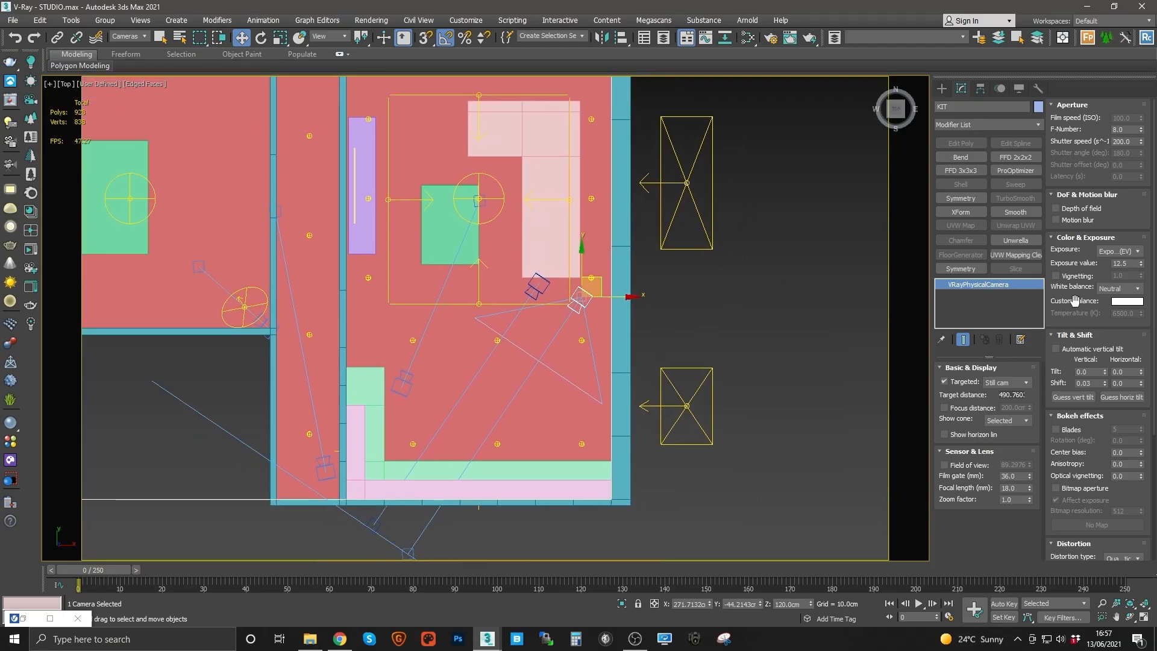
click(1118, 252)
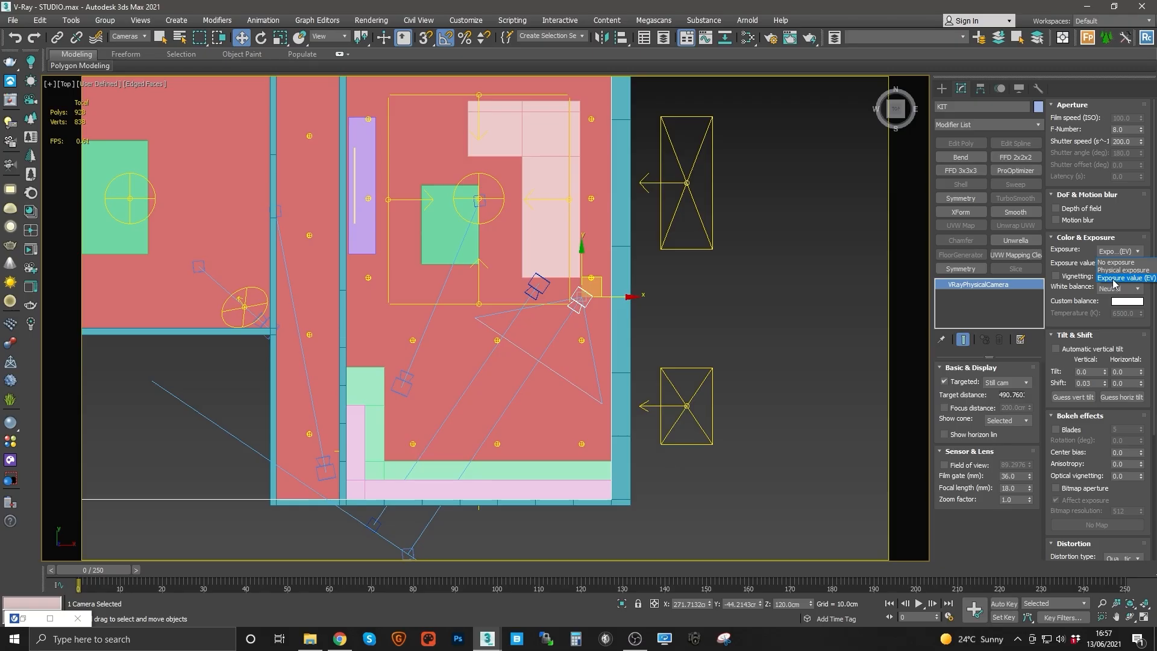
click(1117, 279)
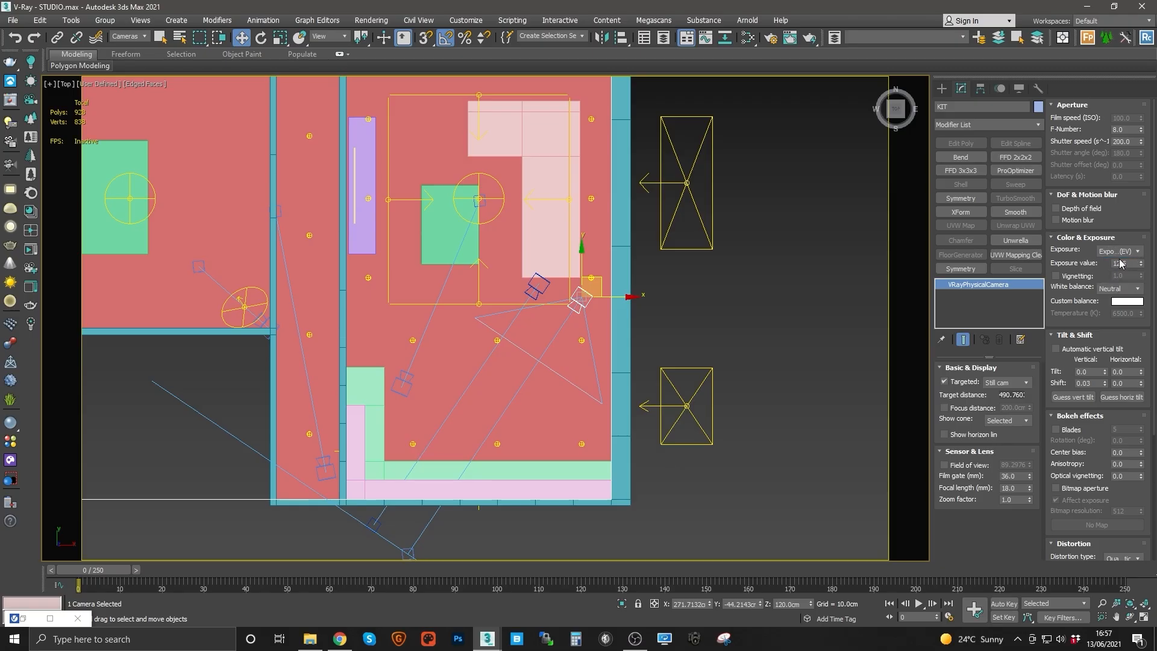
double_click(1130, 265)
Step: Select the FREE camera, set its exposure to Exposure value (EV) at 12.5 and white balance to Neutral
click(535, 286)
click(1119, 252)
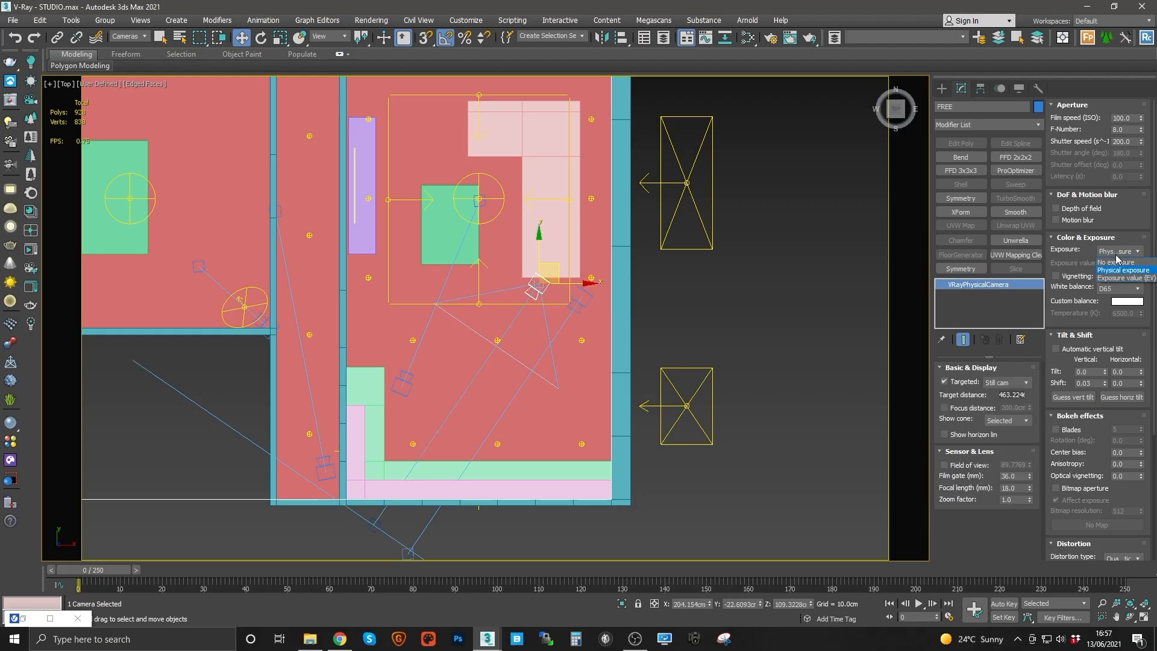
click(1121, 278)
text(12)
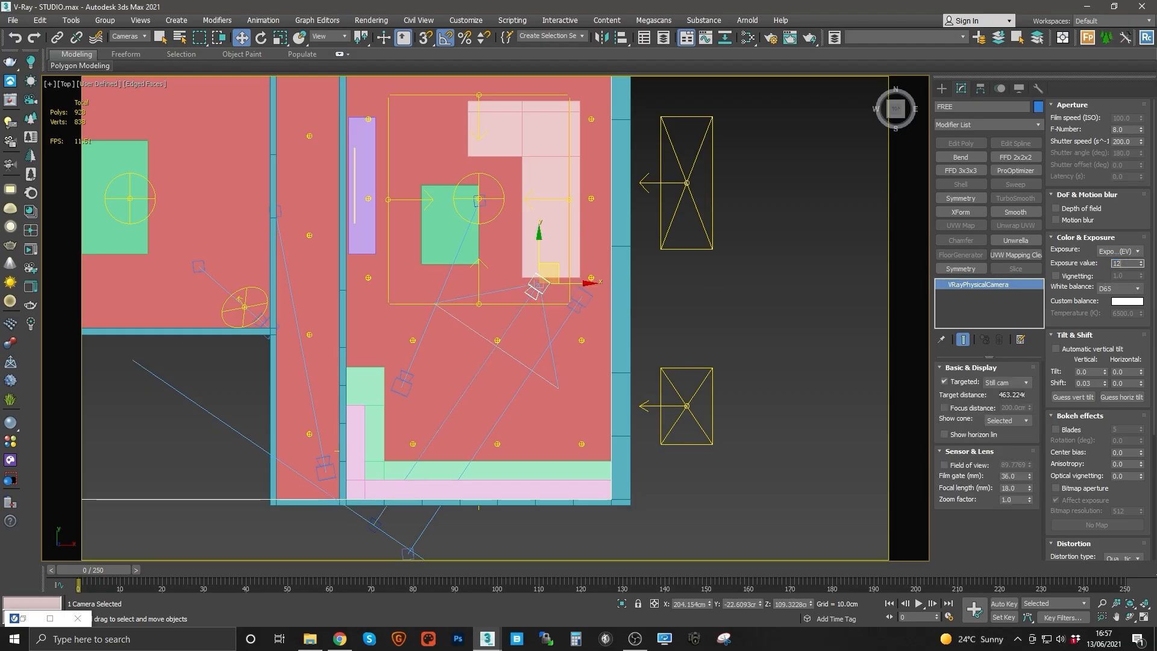
text(.5)
key(Return)
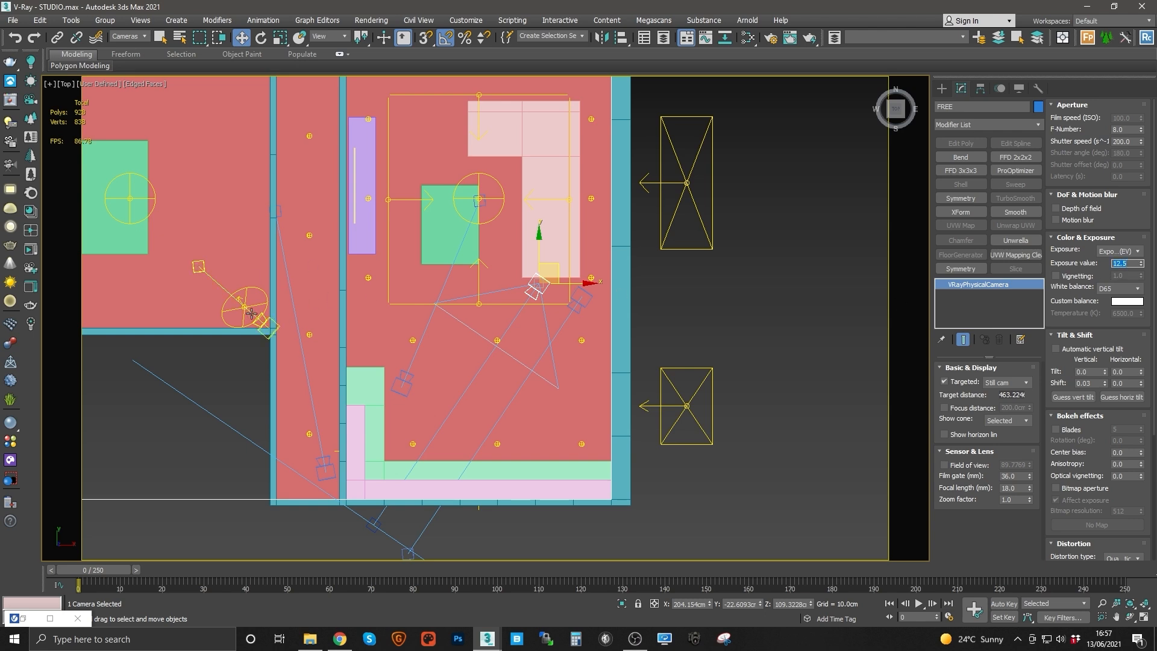
click(1119, 288)
click(1109, 311)
Step: Select the LIV camera, set its exposure to Exposure value (EV) at 12.5 and white balance to Neutral
click(403, 382)
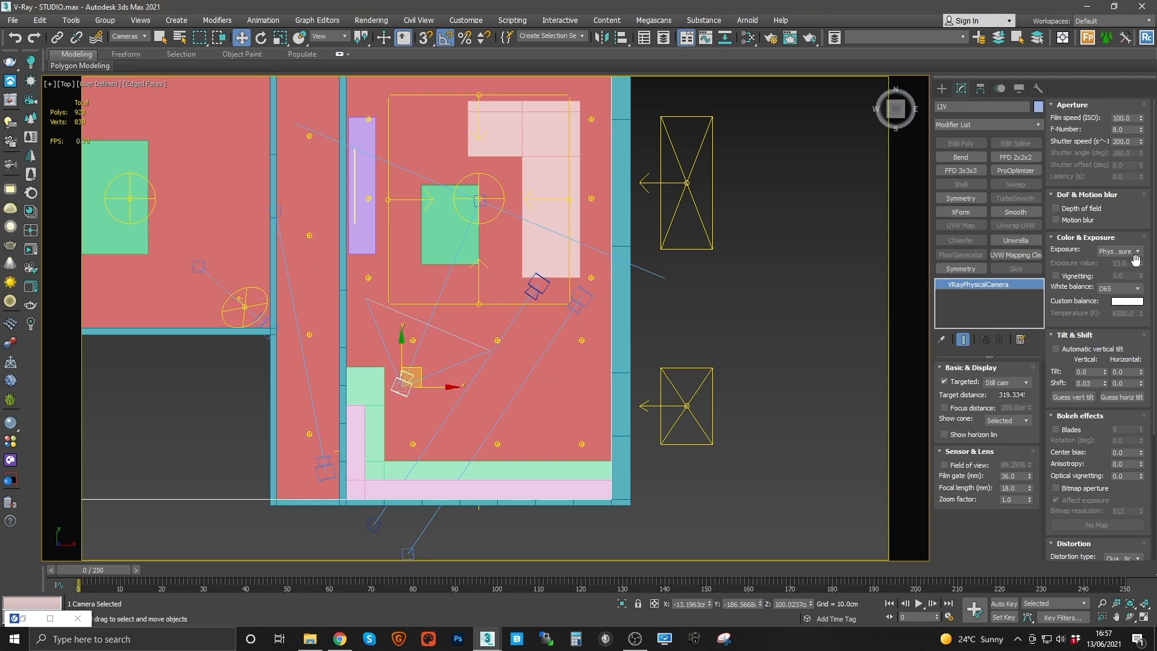
click(1119, 250)
click(1117, 276)
double_click(1125, 263)
text(12)
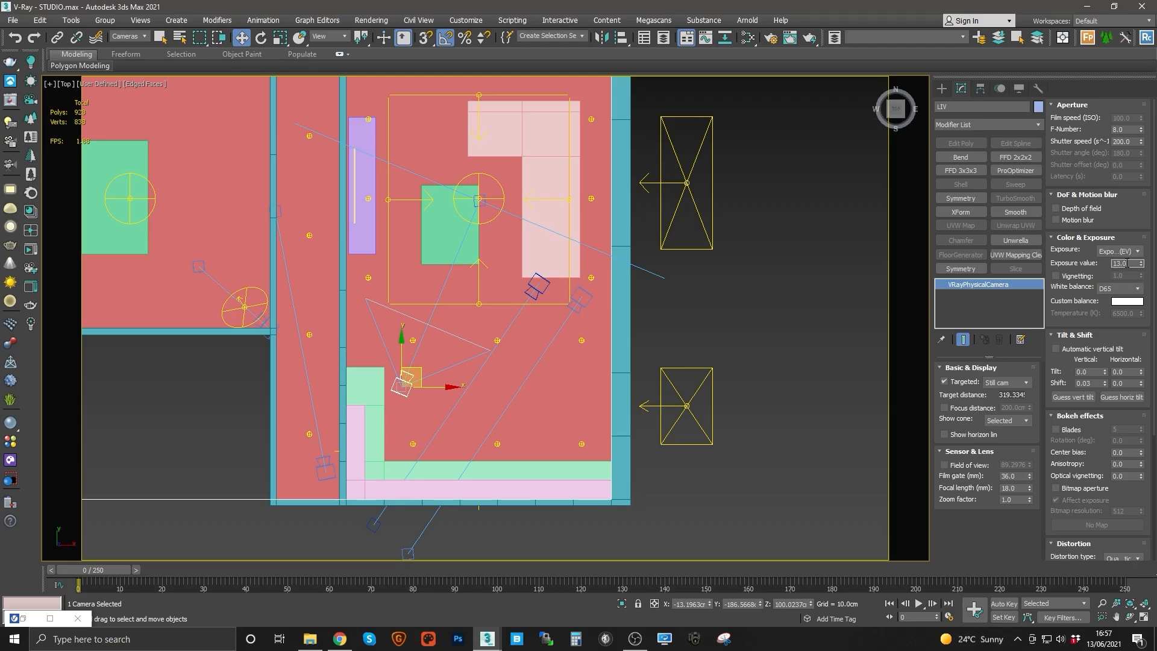
text(.5)
click(1111, 288)
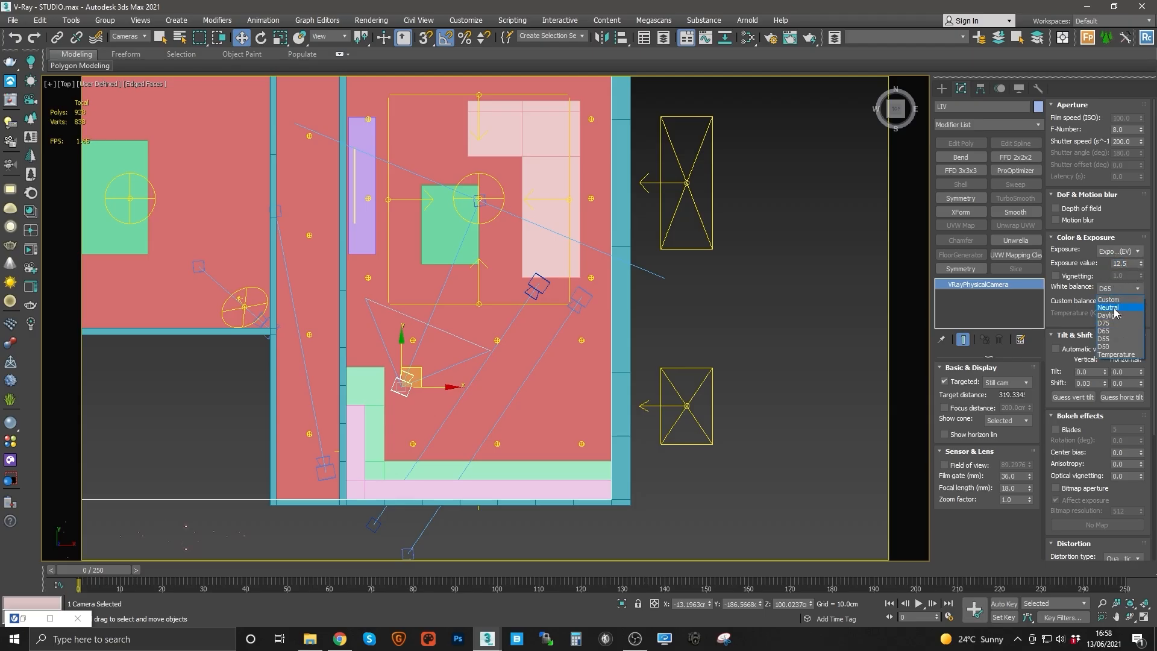
click(1109, 308)
middle_drag(514, 307, 587, 377)
middle_drag(589, 424, 596, 397)
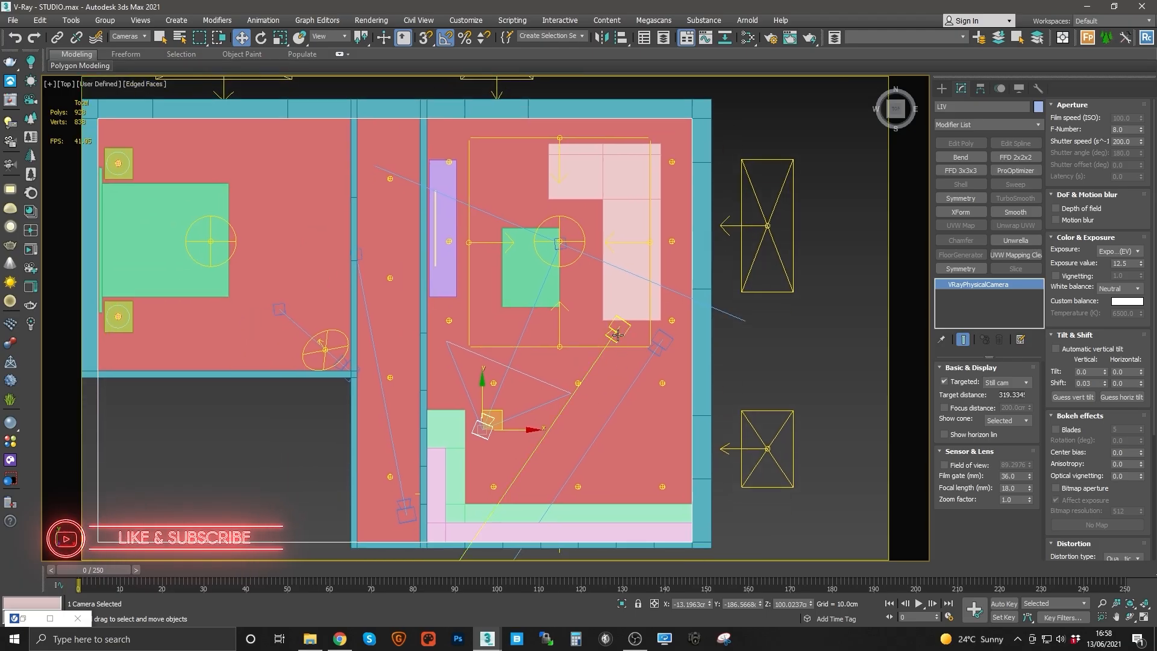
Step: Select the BED camera, set its exposure to Exposure value (EV) at 12.5 and white balance to Neutral
click(617, 333)
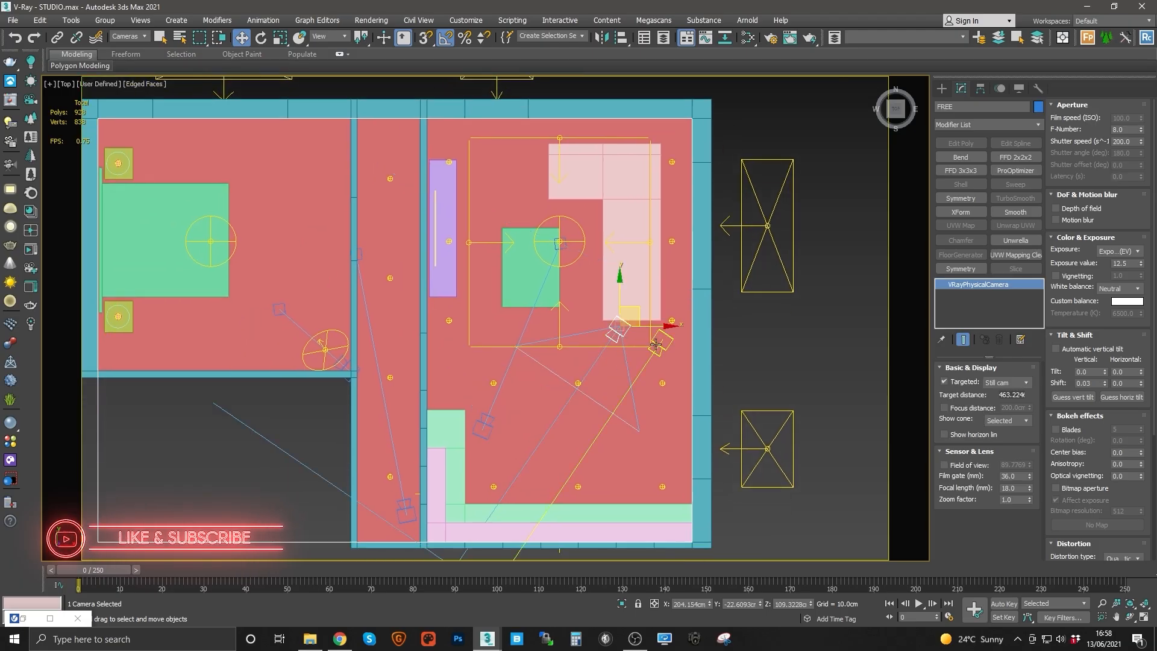
click(341, 364)
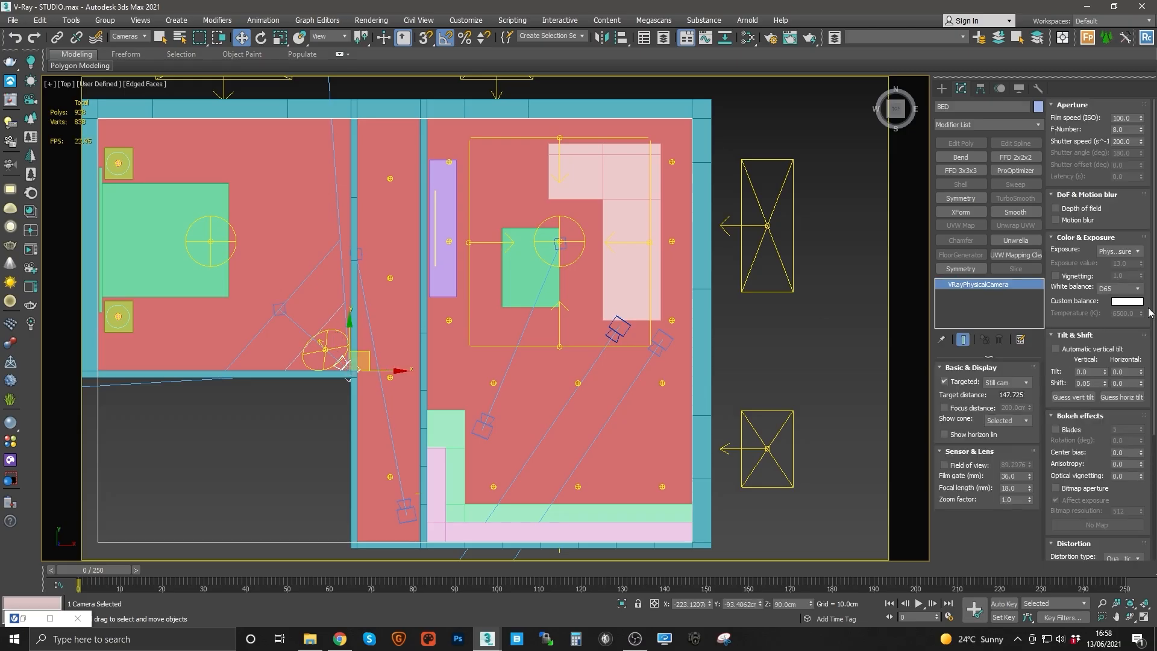
click(1119, 252)
click(1114, 270)
double_click(1119, 264)
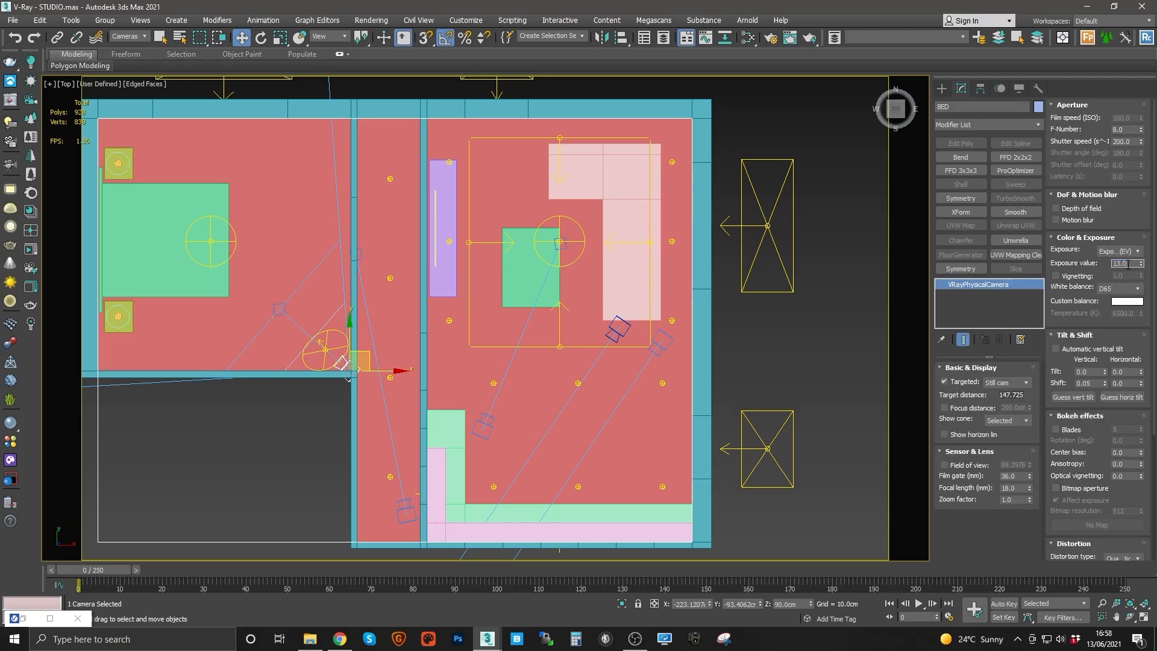
text(12.5)
click(1118, 288)
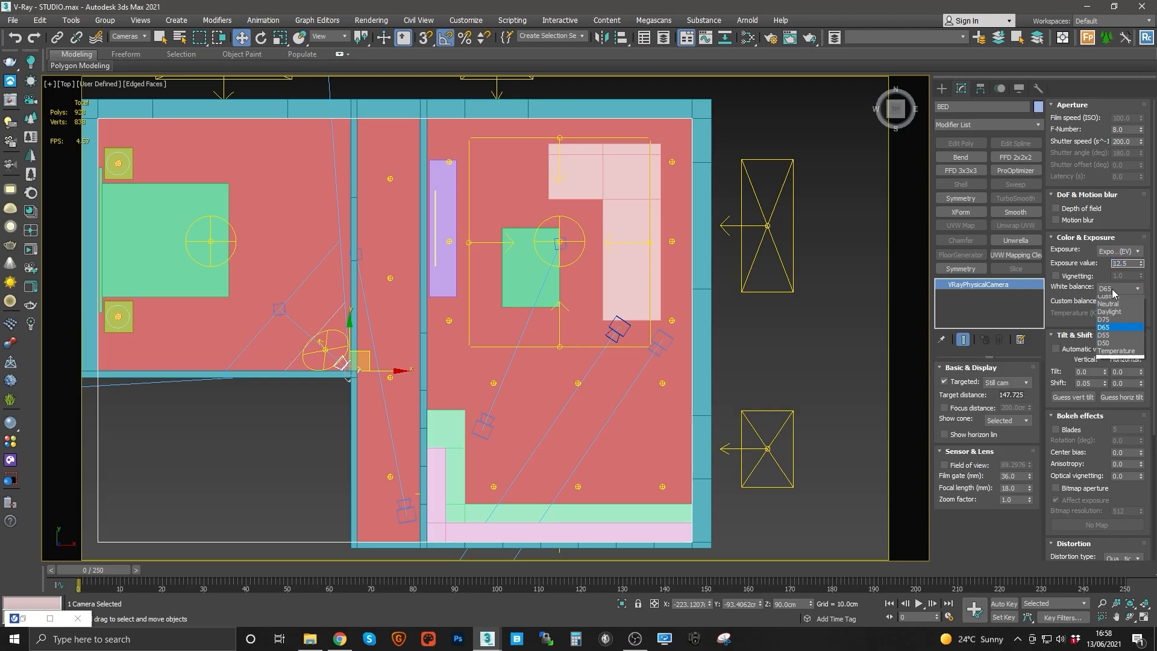
click(1111, 296)
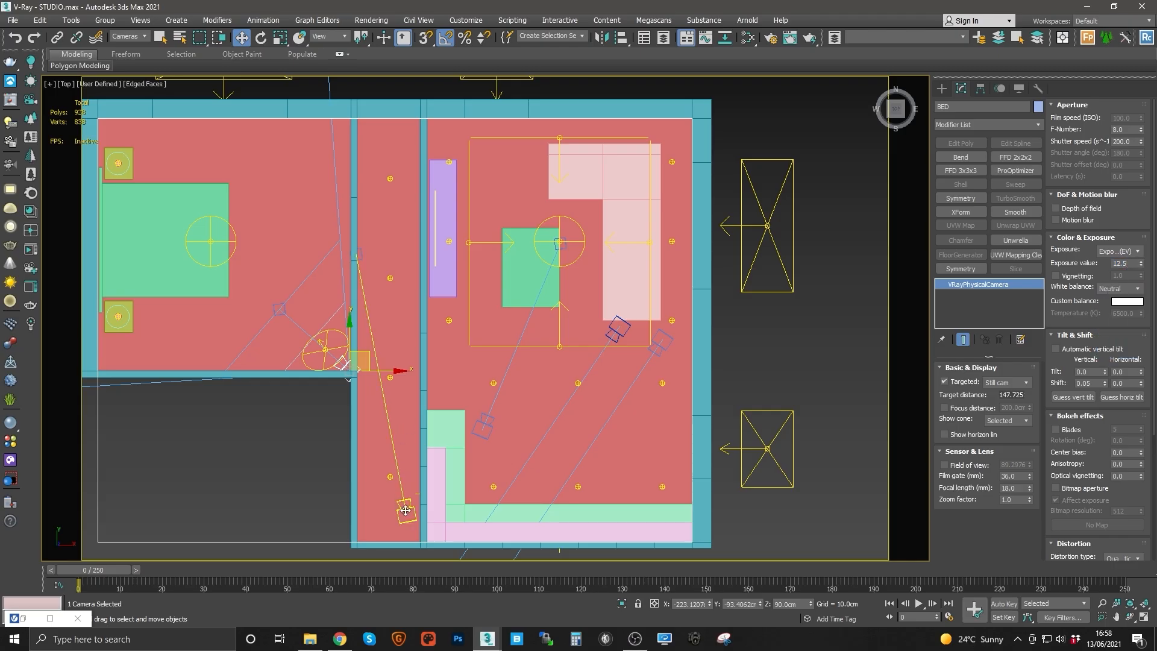
Step: Select the HALL camera, set its exposure to Exposure value (EV) at 12.5 and open its white balance options
click(406, 510)
click(1114, 251)
click(1114, 271)
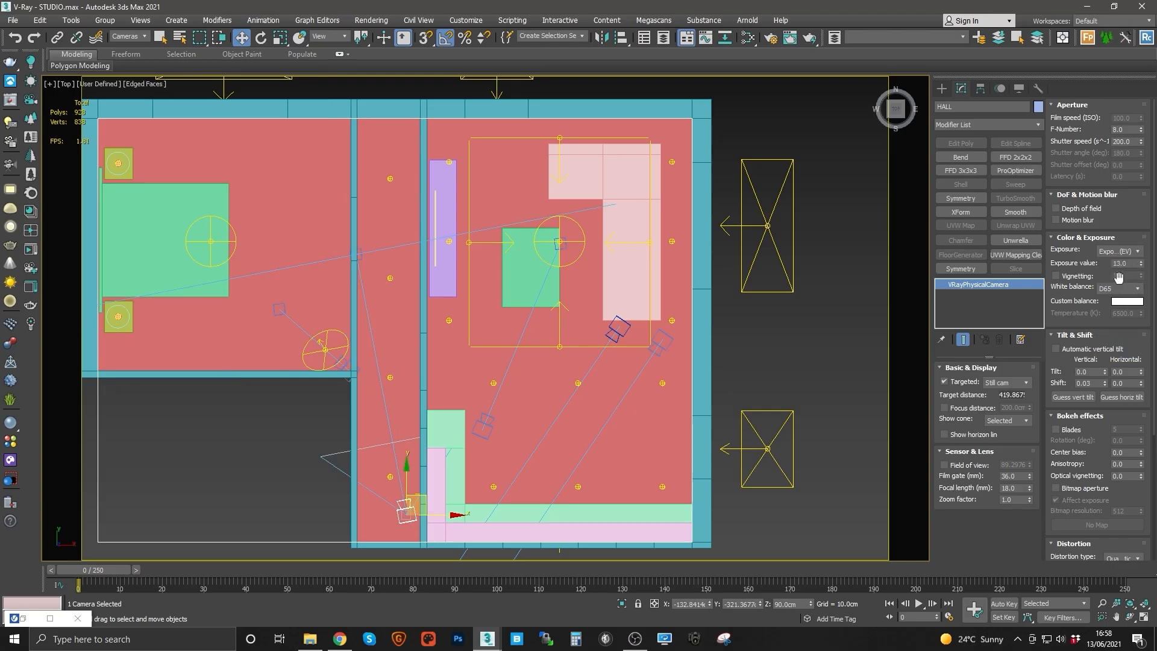
double_click(1122, 263)
click(1115, 291)
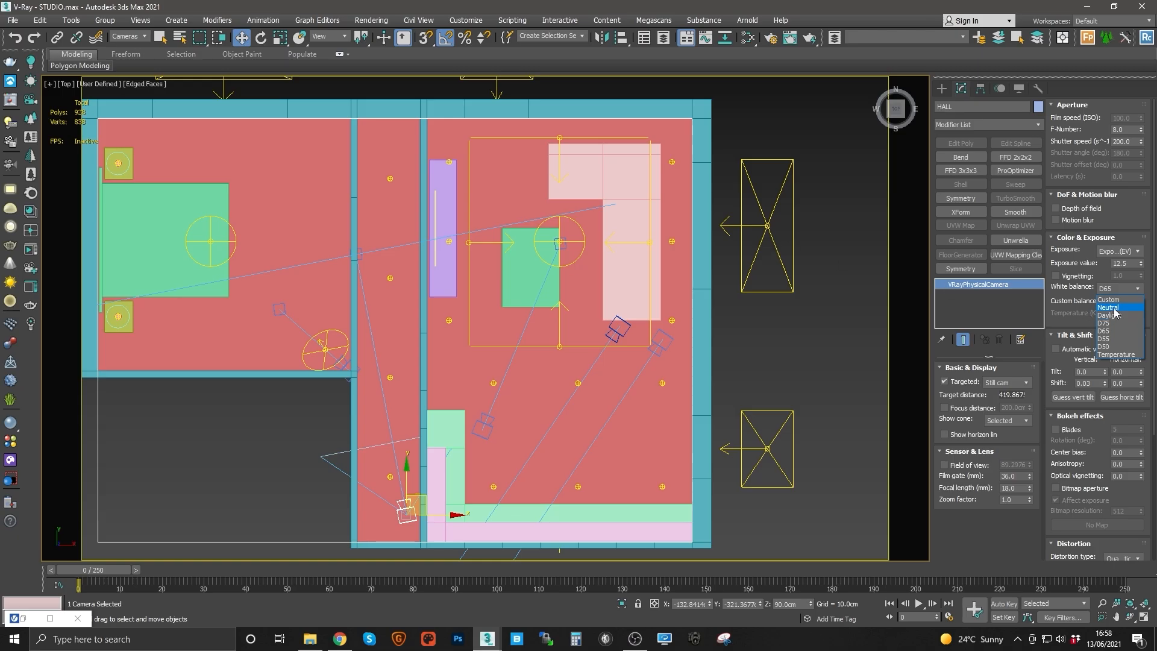
Step: Set the HALL camera's white balance to Neutral
click(1114, 310)
scroll(732, 299, down, 3)
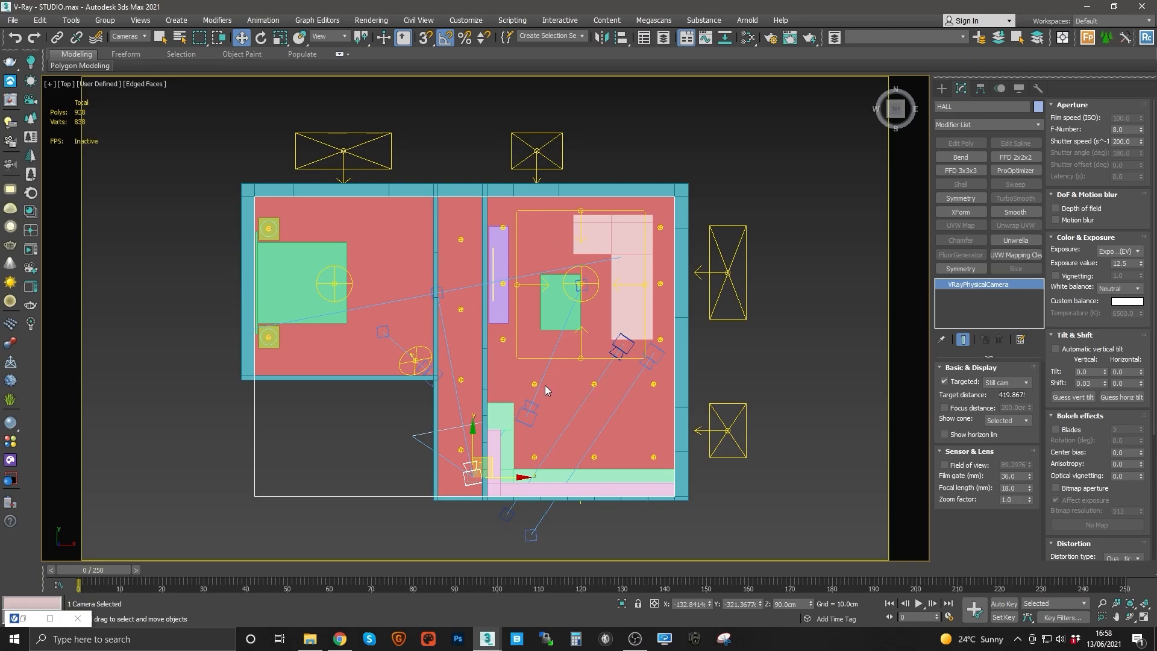
scroll(606, 366, up, 4)
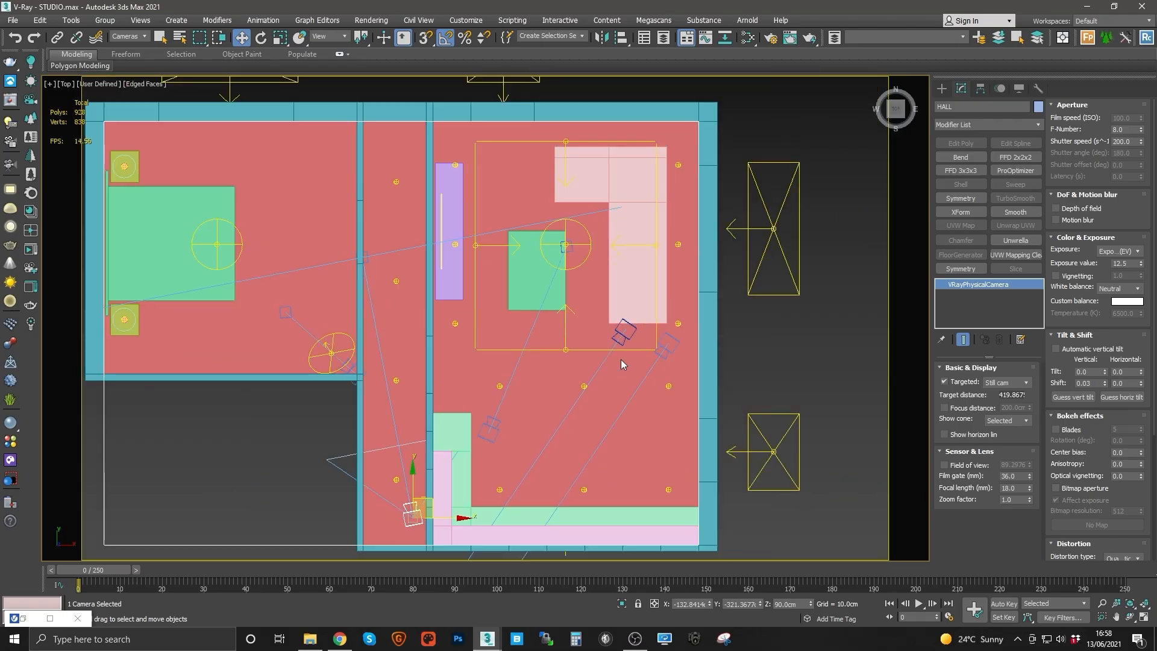
scroll(571, 276, down, 1)
Step: Switch the viewport to the LIV camera view and start an interactive V-Ray render of it
key(c)
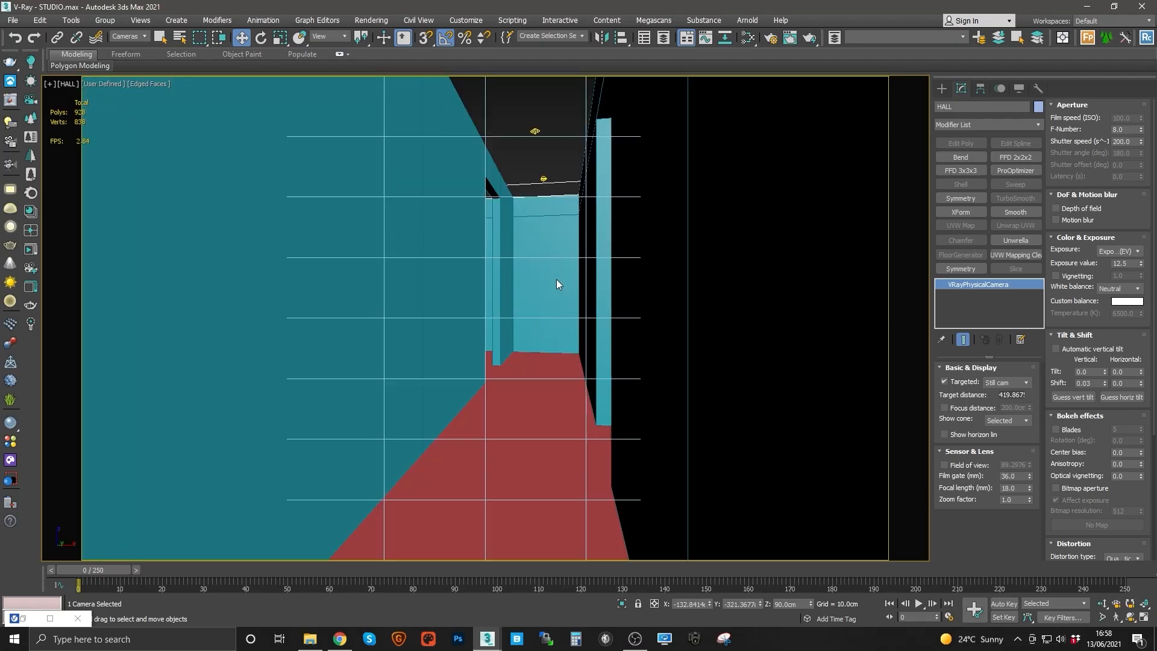
click(527, 285)
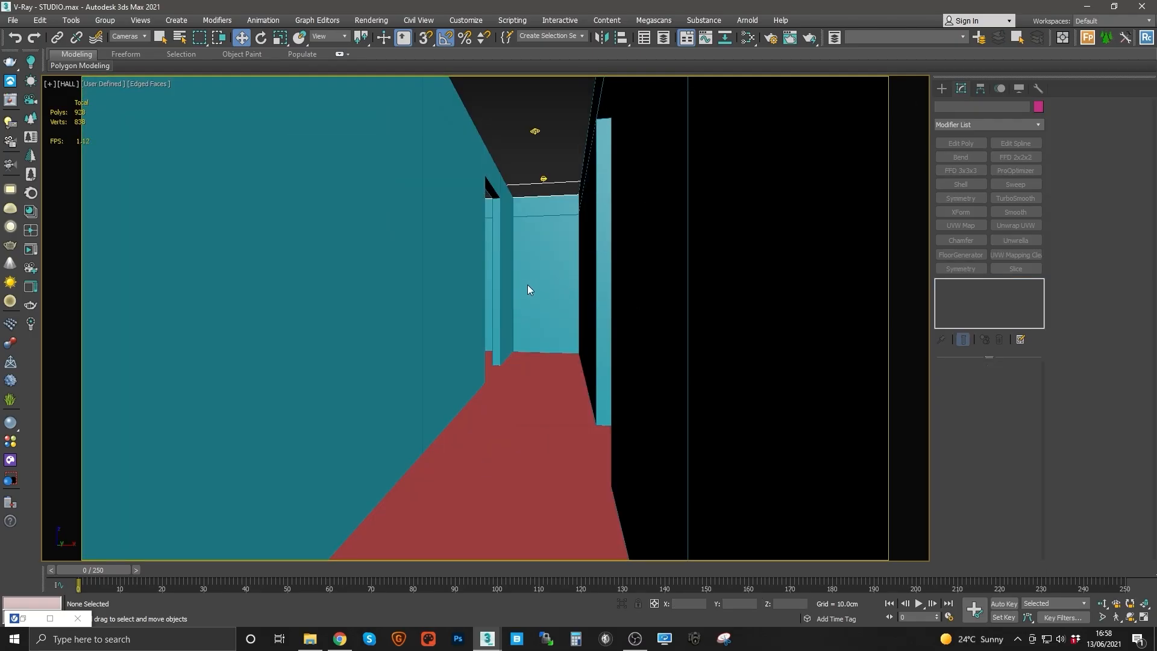
key(c)
double_click(523, 263)
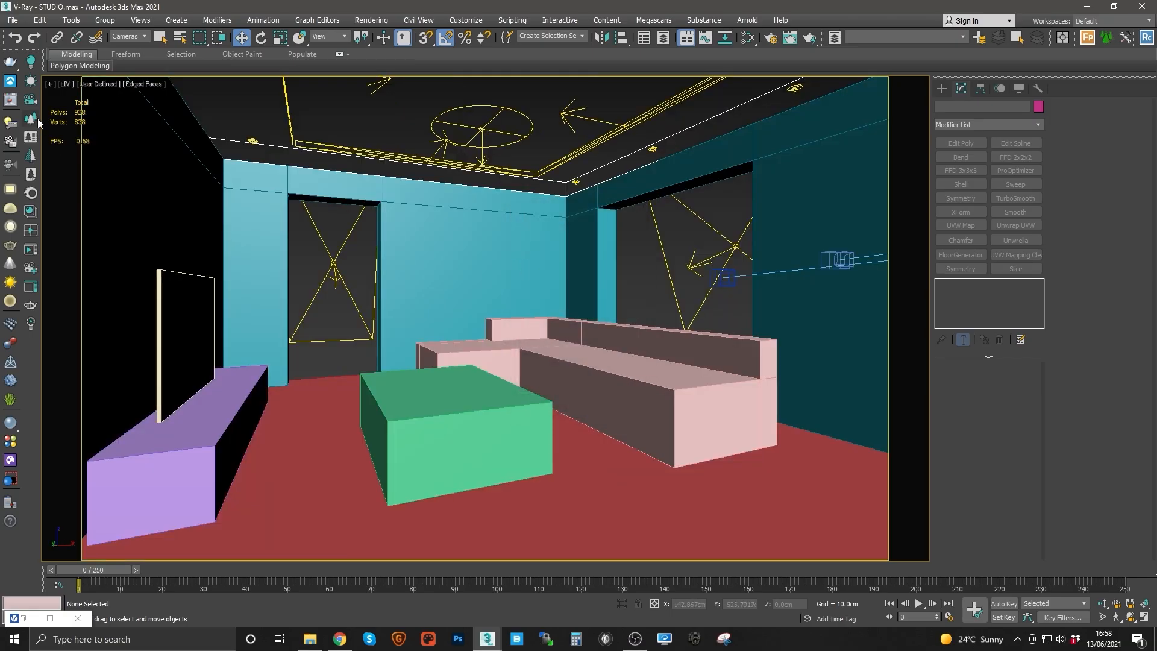
click(10, 101)
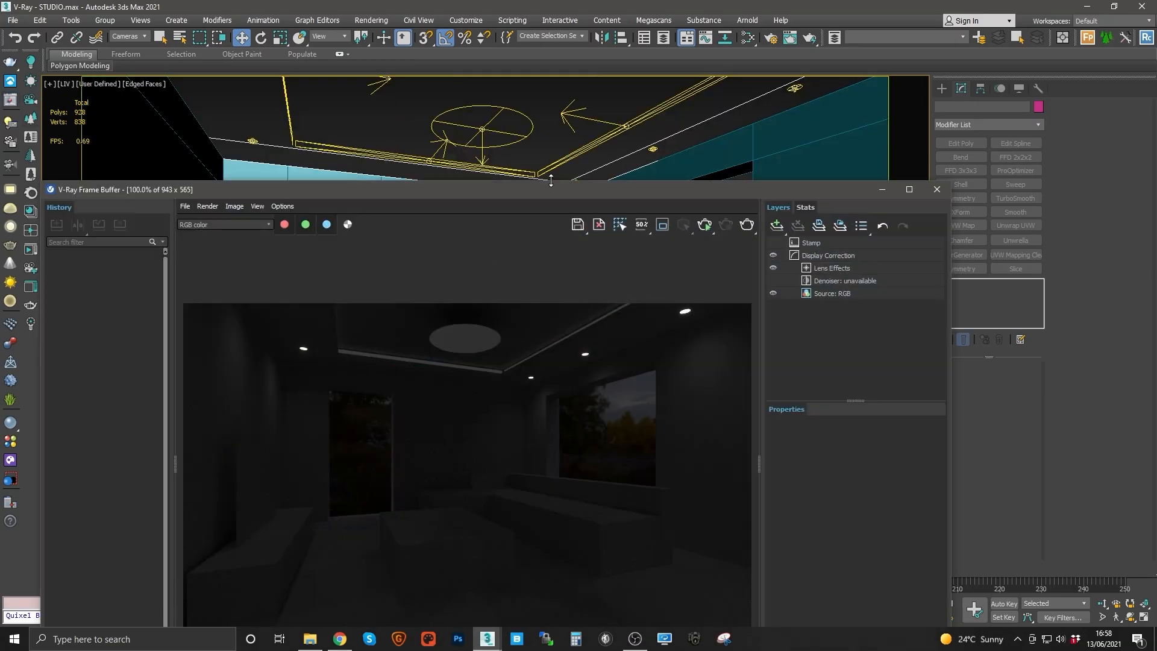
drag(548, 186, 555, 128)
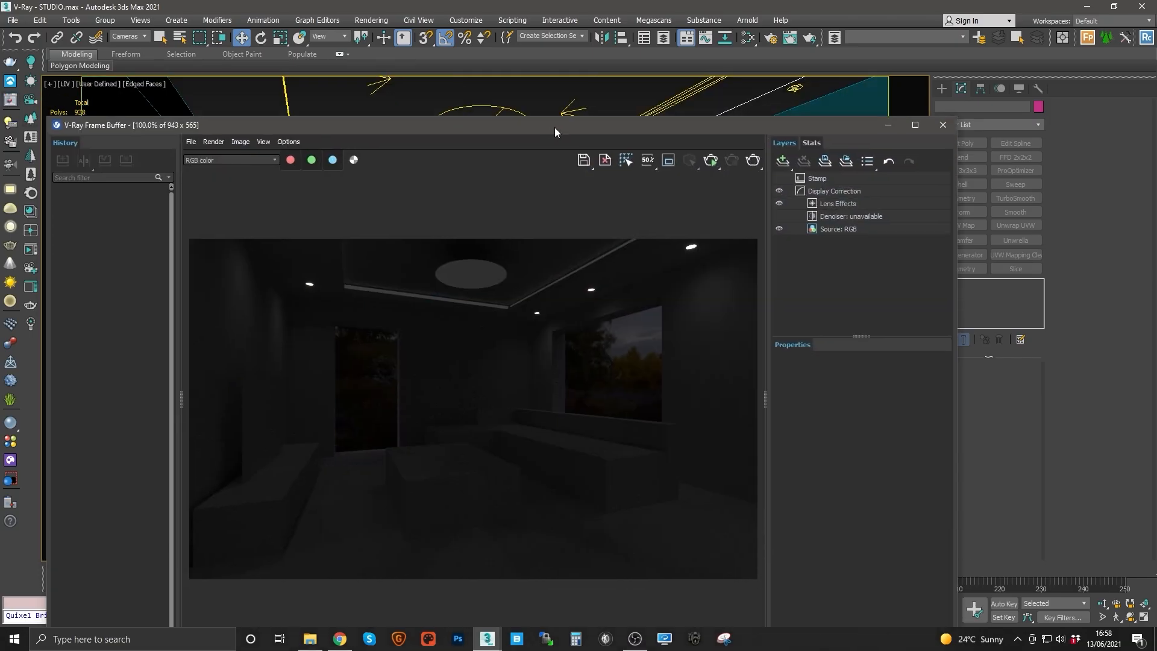
click(710, 162)
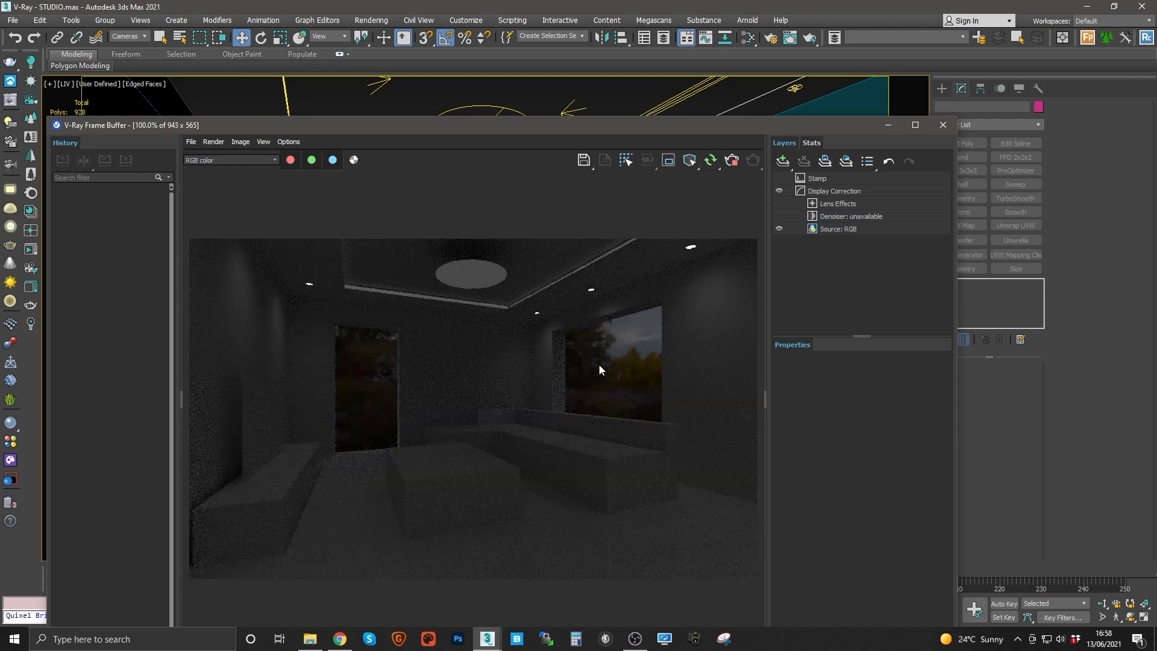
Step: Select the LS_HDRI dome light, set its multiplier to 20 and make it invisible
click(582, 36)
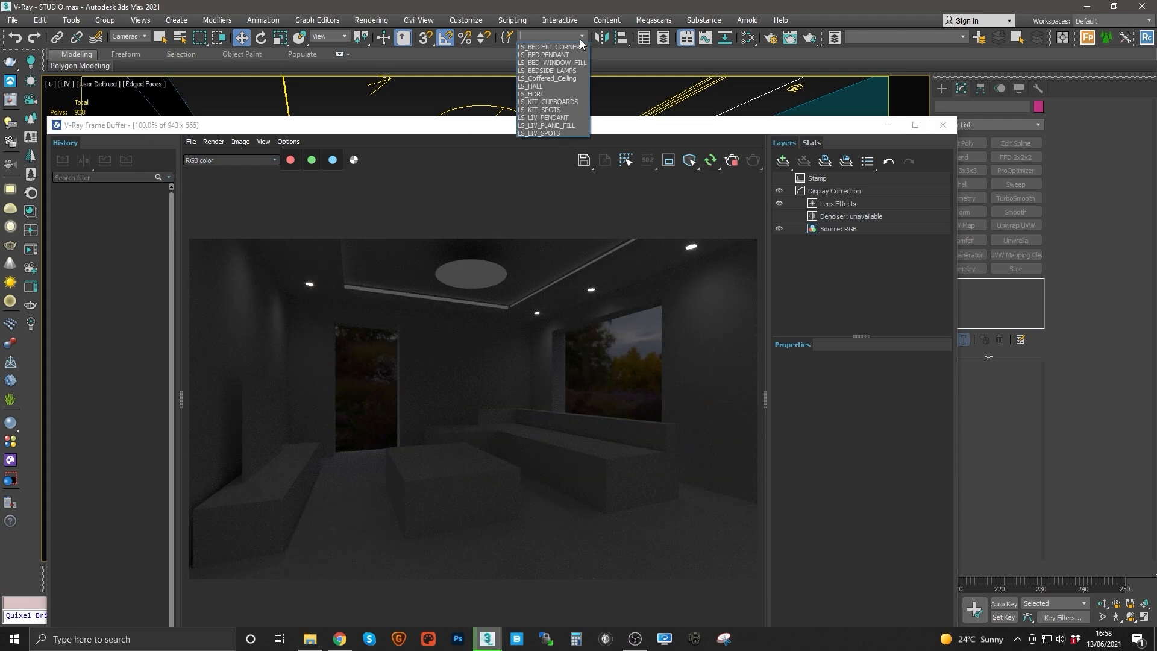
click(540, 94)
drag(584, 124, 510, 71)
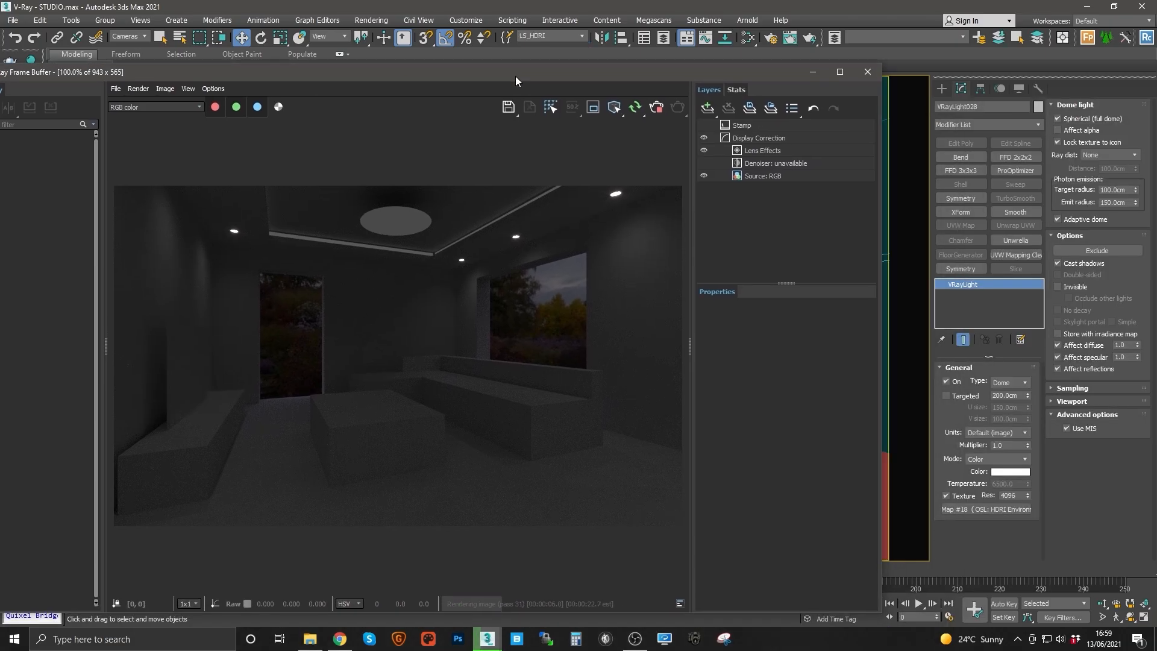
double_click(1009, 444)
text(5)
key(Return)
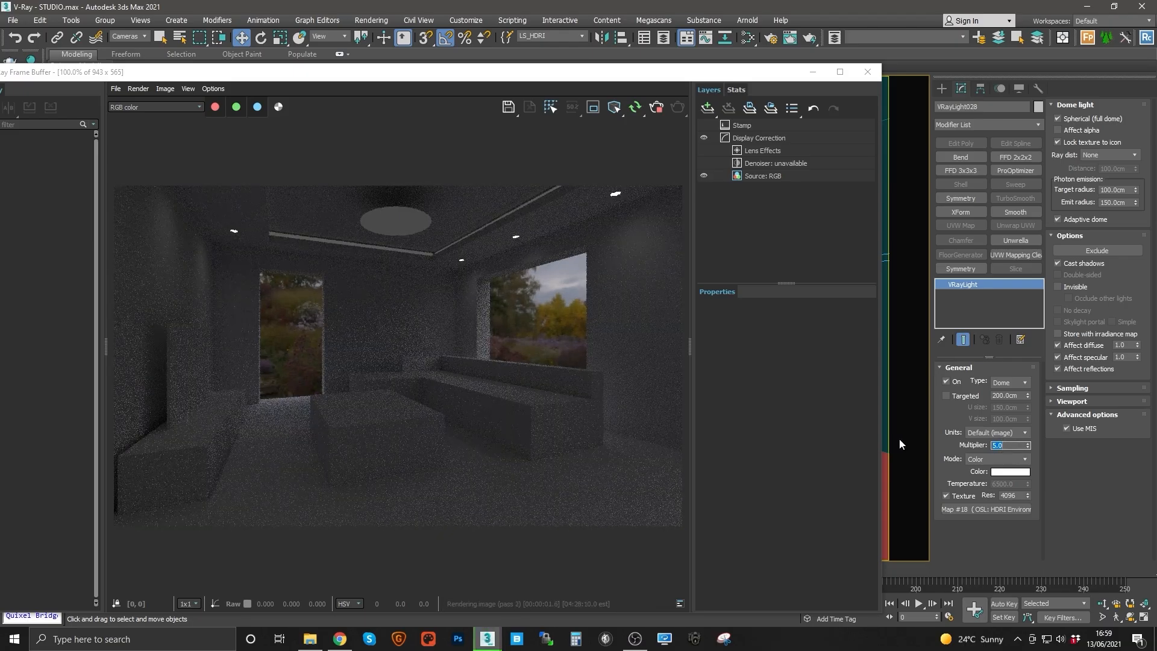
text(8)
key(Return)
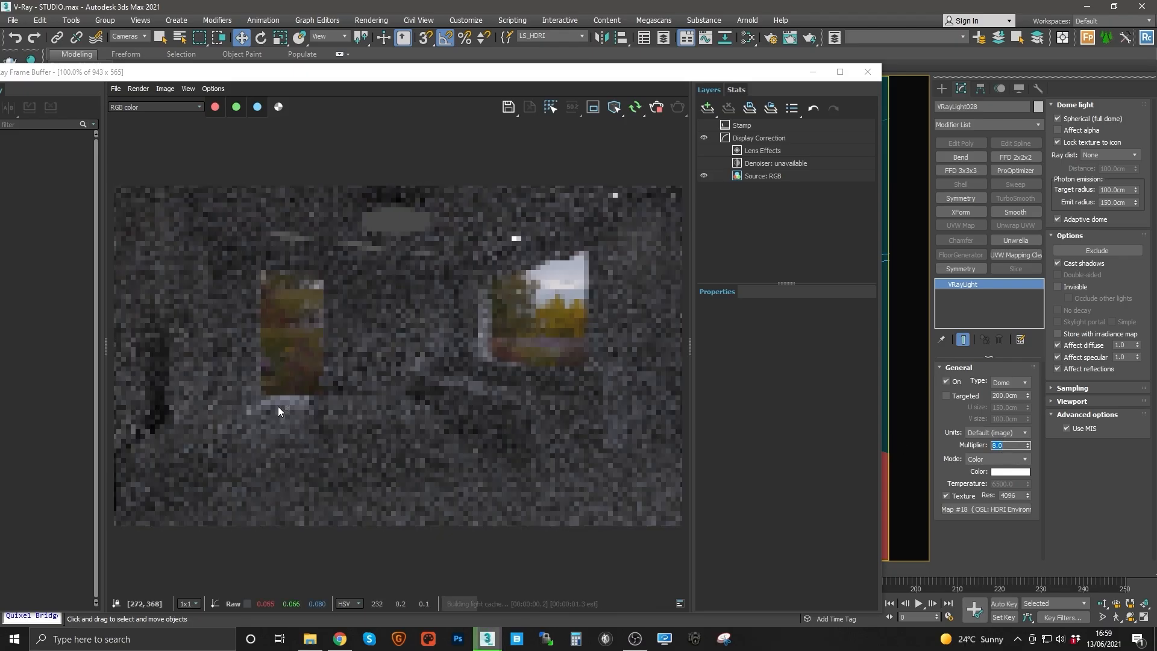
text(12)
key(Return)
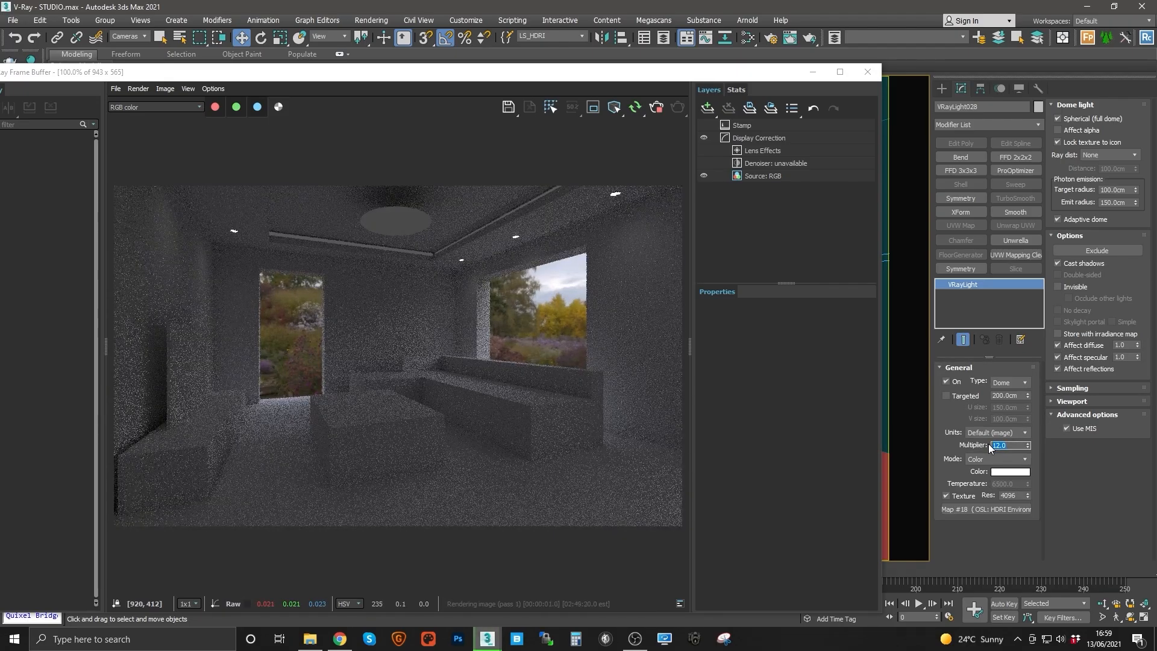
text(15)
key(Return)
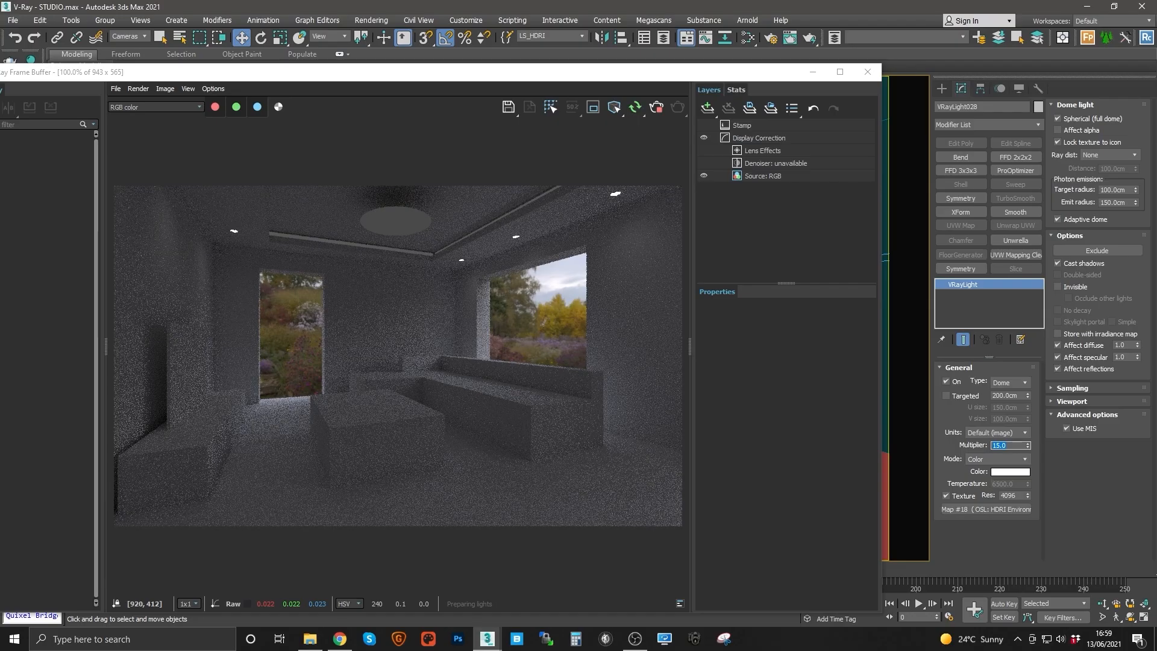
text(20)
key(Return)
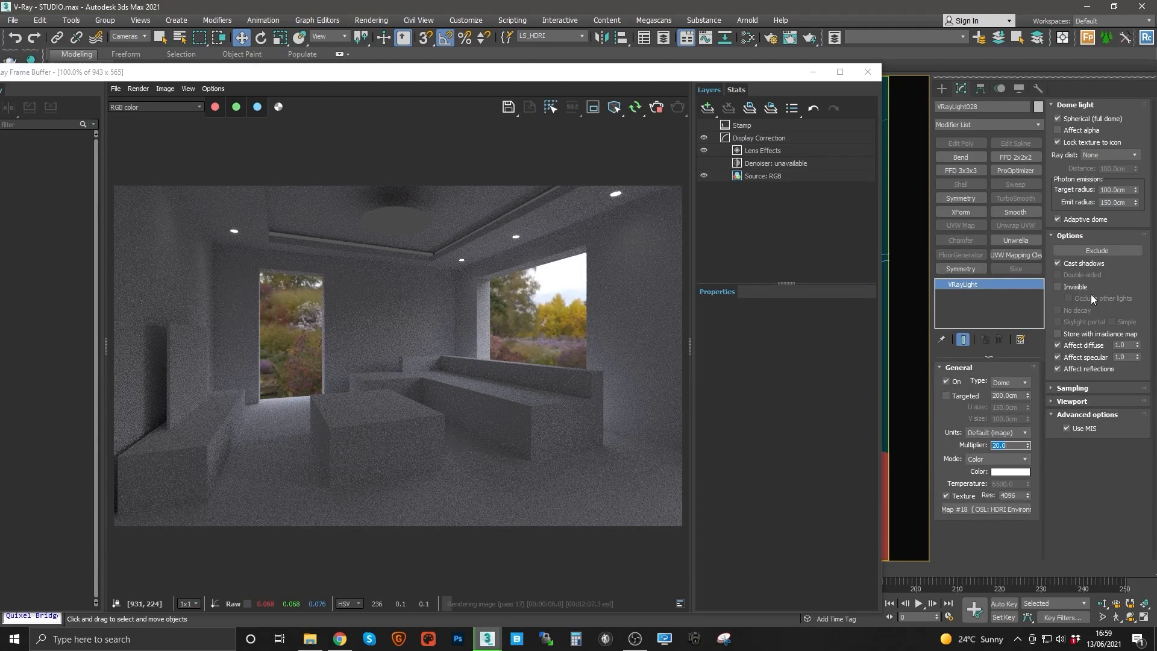
click(1068, 287)
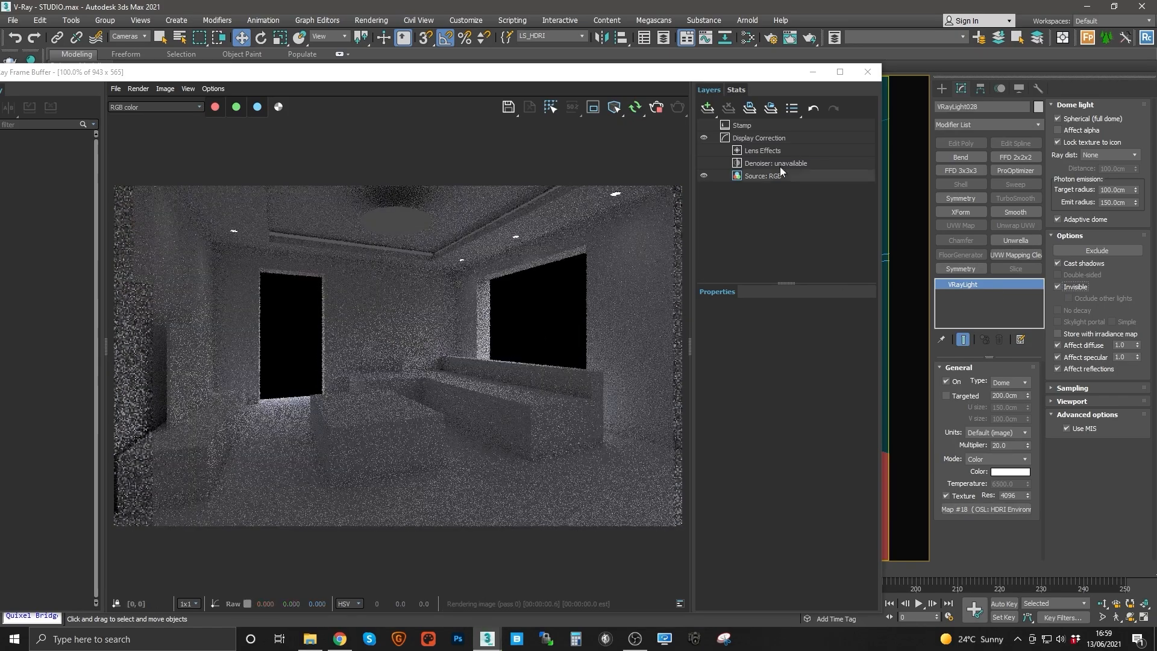
Step: Select the LS_LIV_PLANE_FILL light and set its multiplier to 8000
click(580, 38)
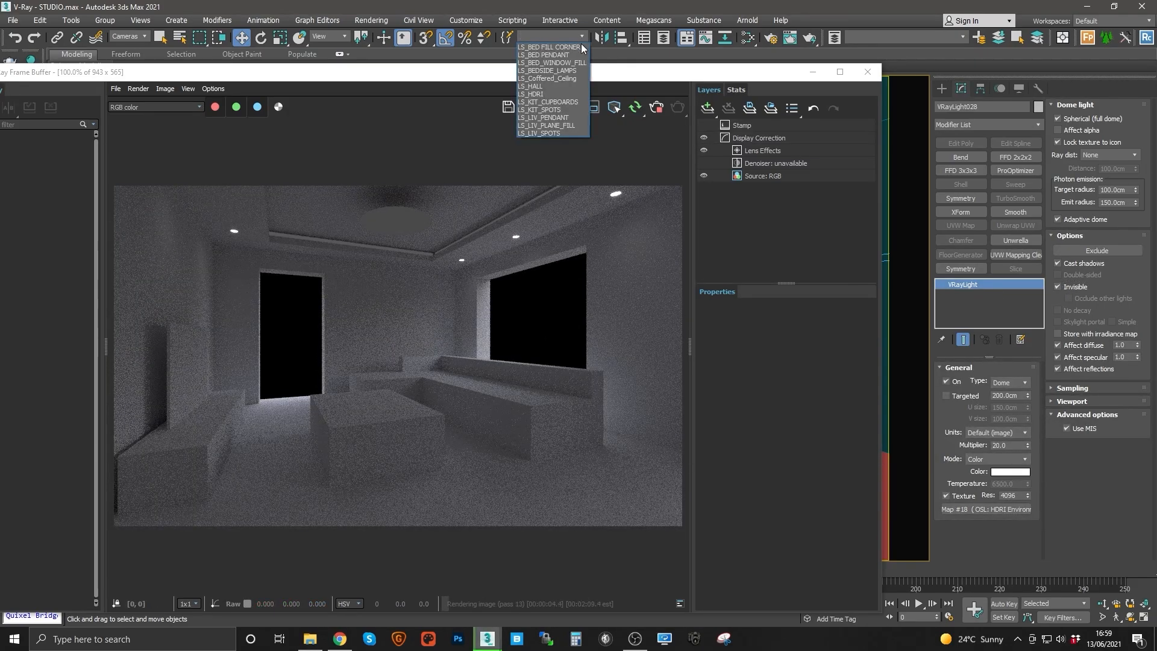
click(559, 126)
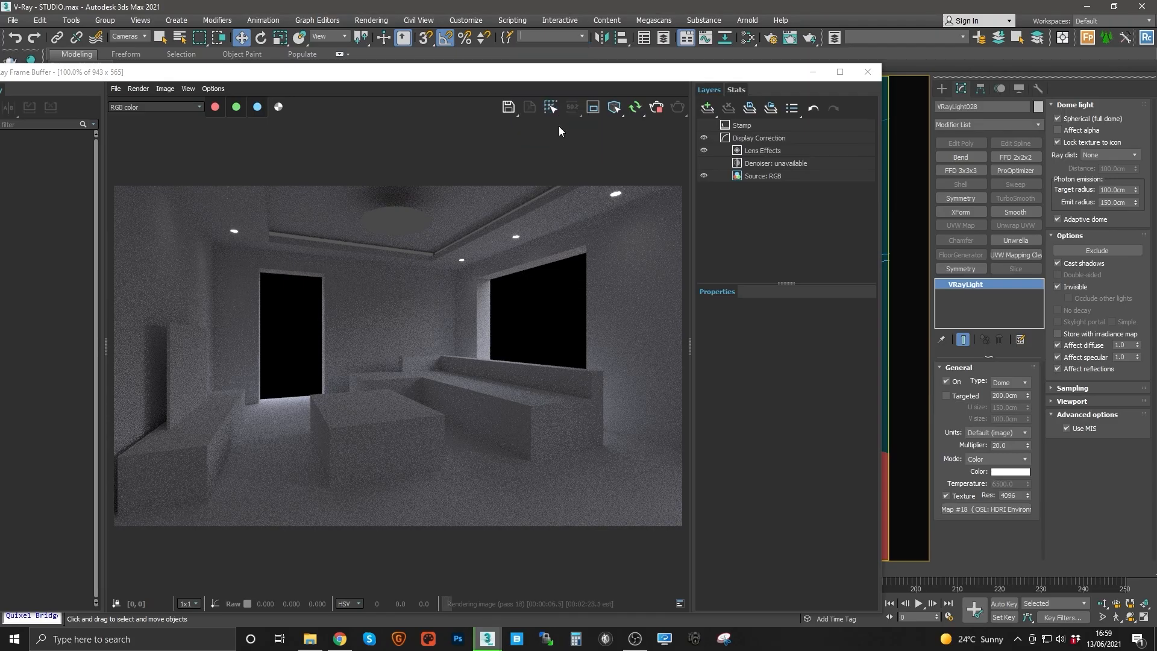
double_click(1006, 445)
text(5)
key(Return)
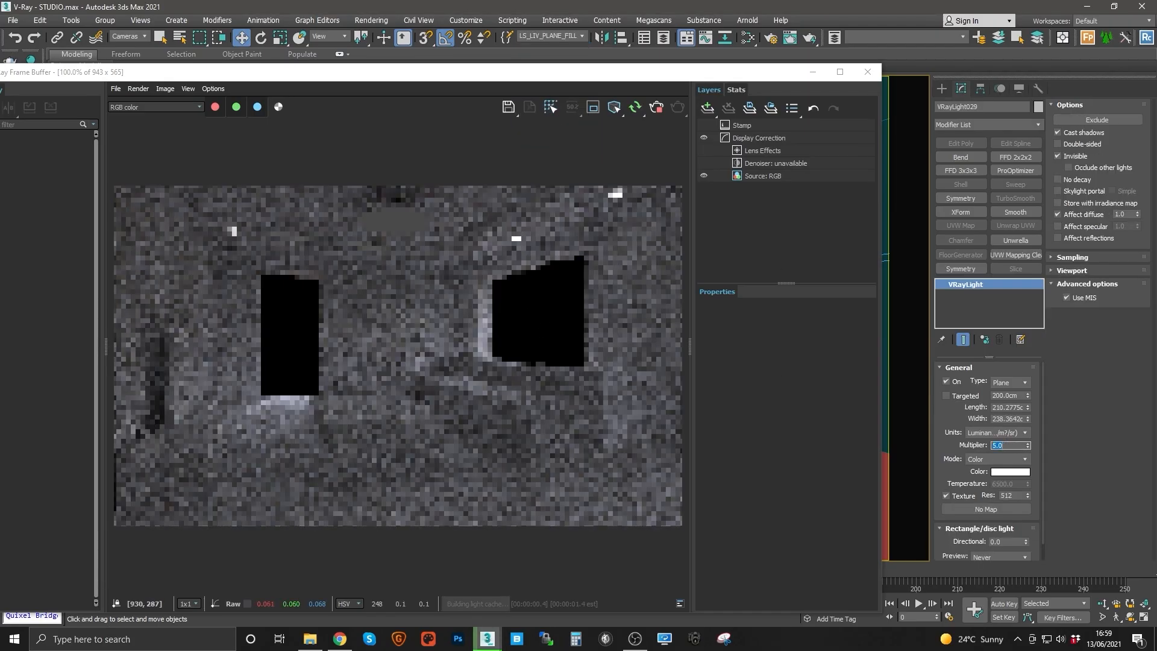
text(50)
key(Return)
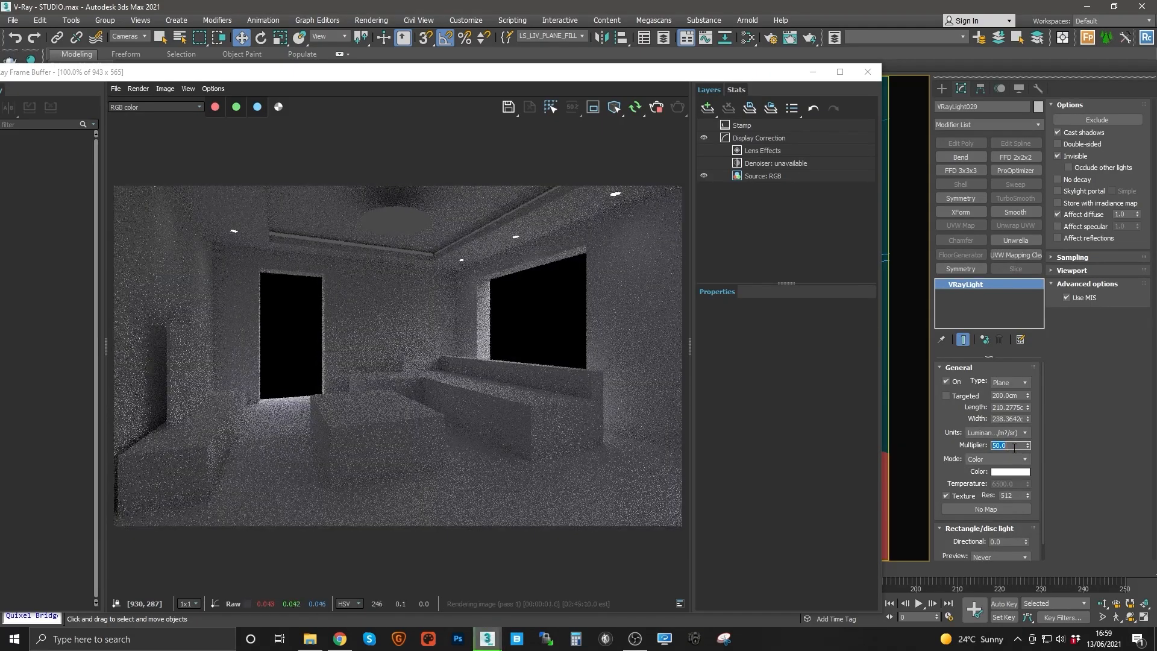
text(100)
key(Return)
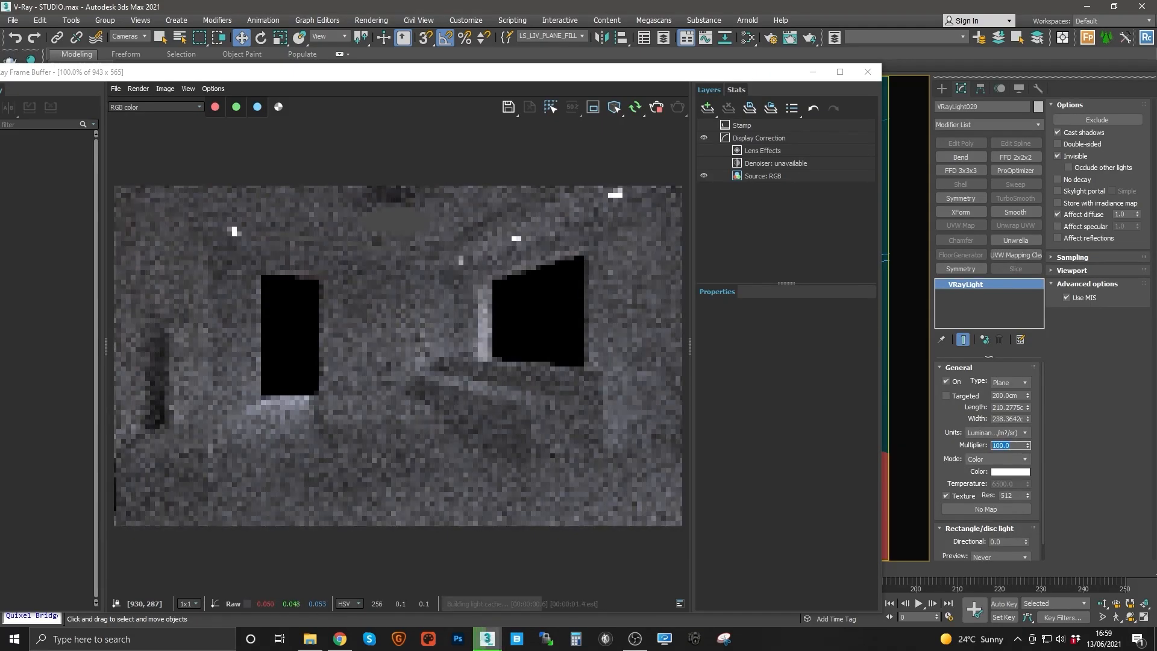
text(500)
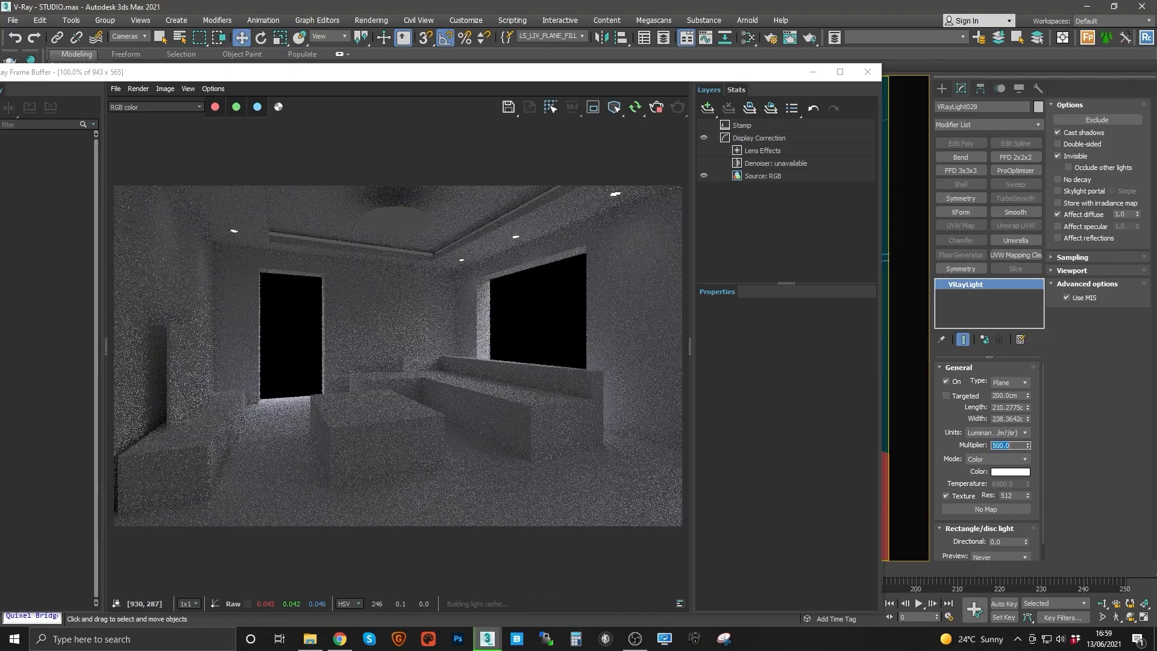
key(Return)
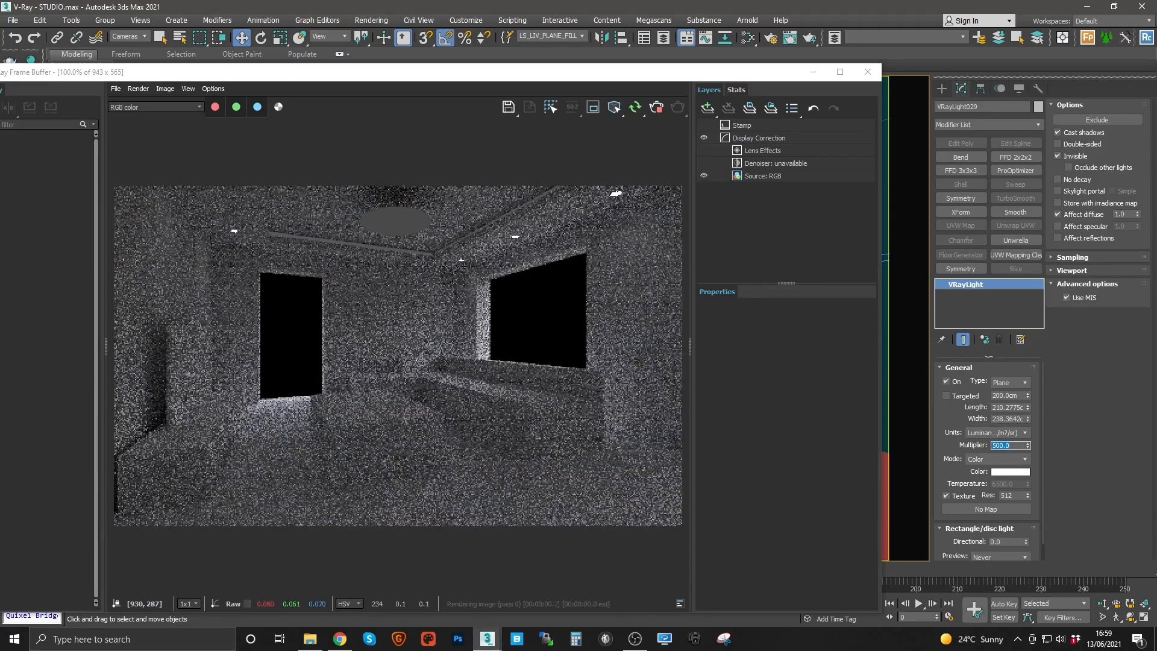
text(1500)
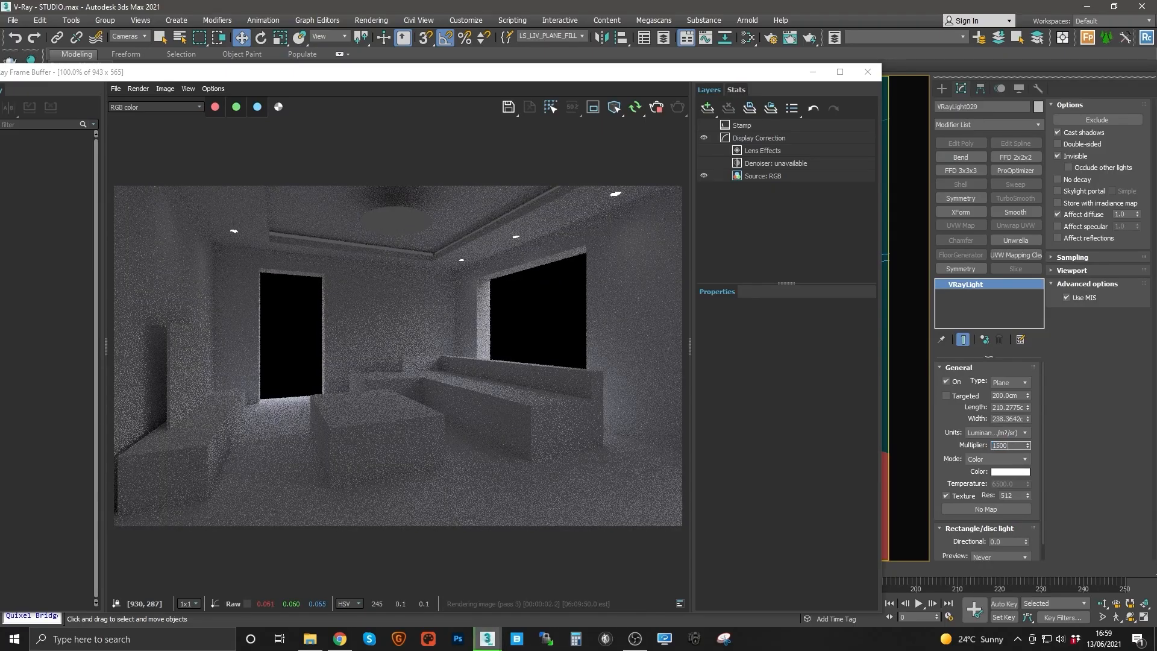
key(Return)
text(5)
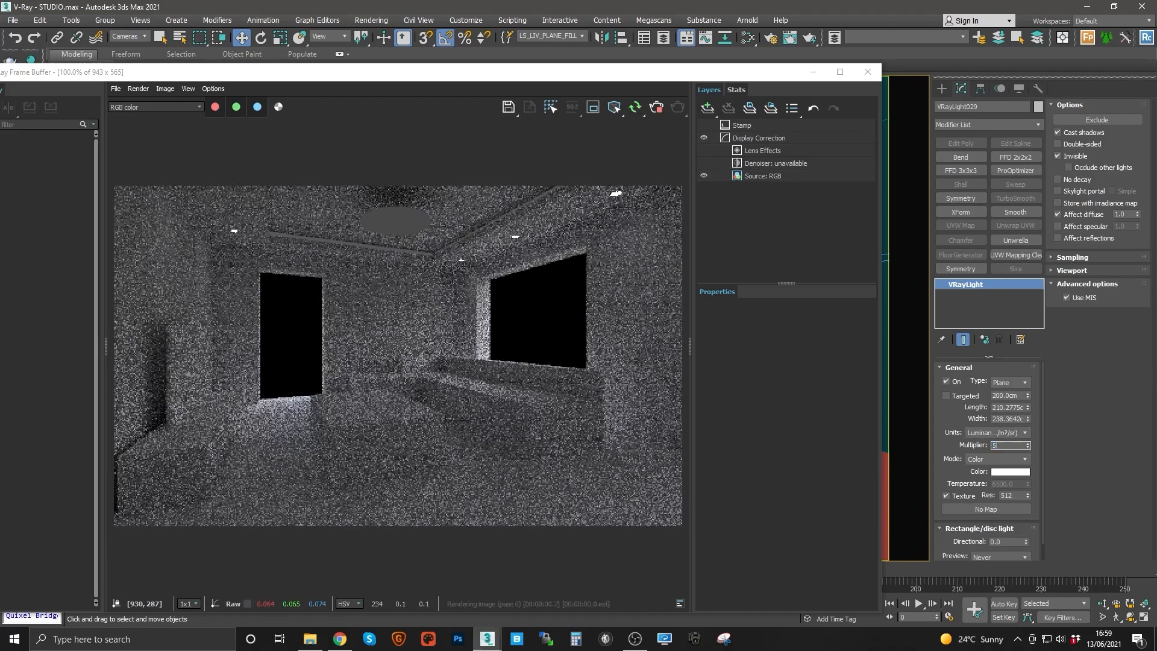
text(000)
key(Return)
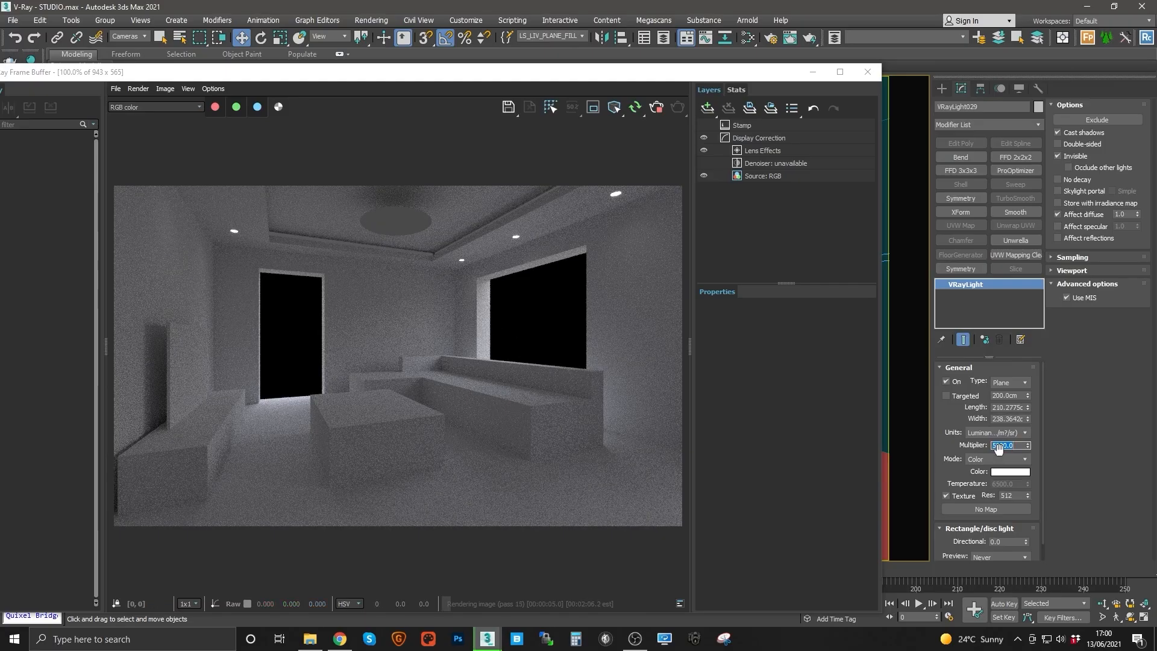
text(10000)
key(Return)
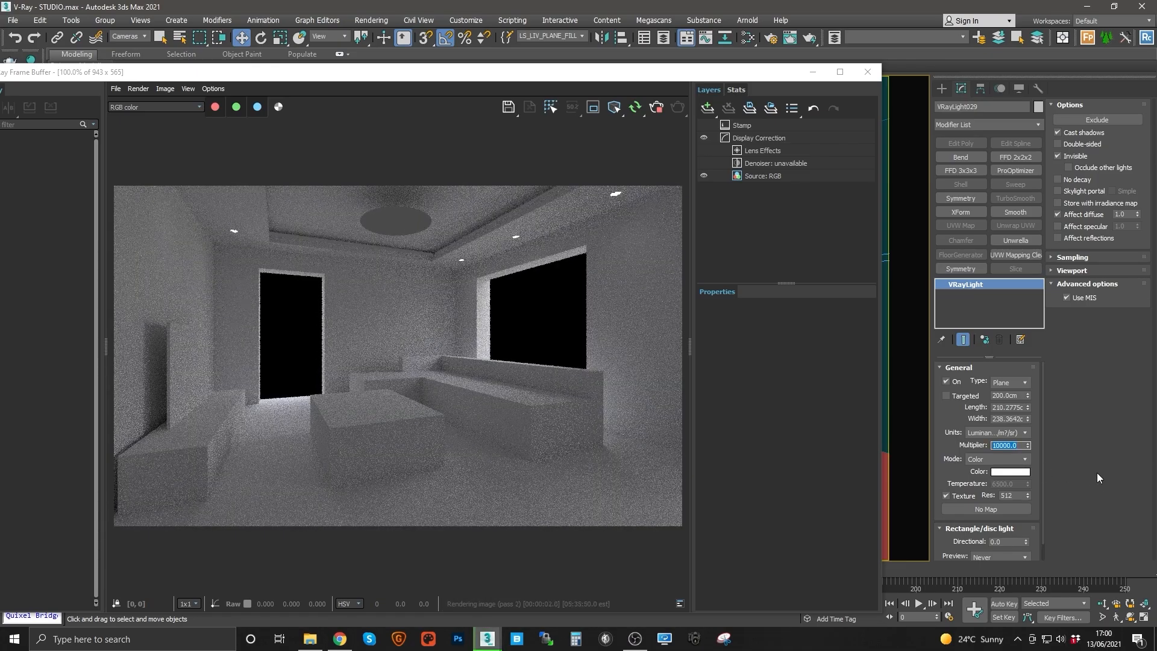
text(8000)
key(Return)
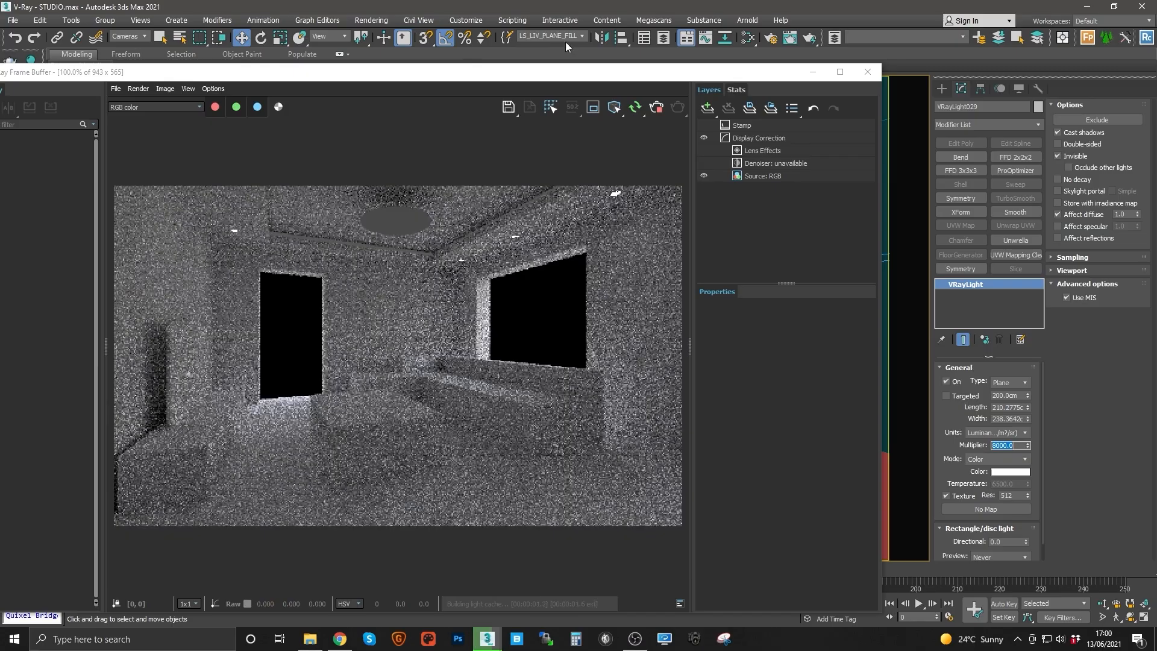
Step: Select the LS_LIV_SPOTS lights, tint their colour warm (hue 31, saturation 20) and set their multiplier to 10
click(582, 36)
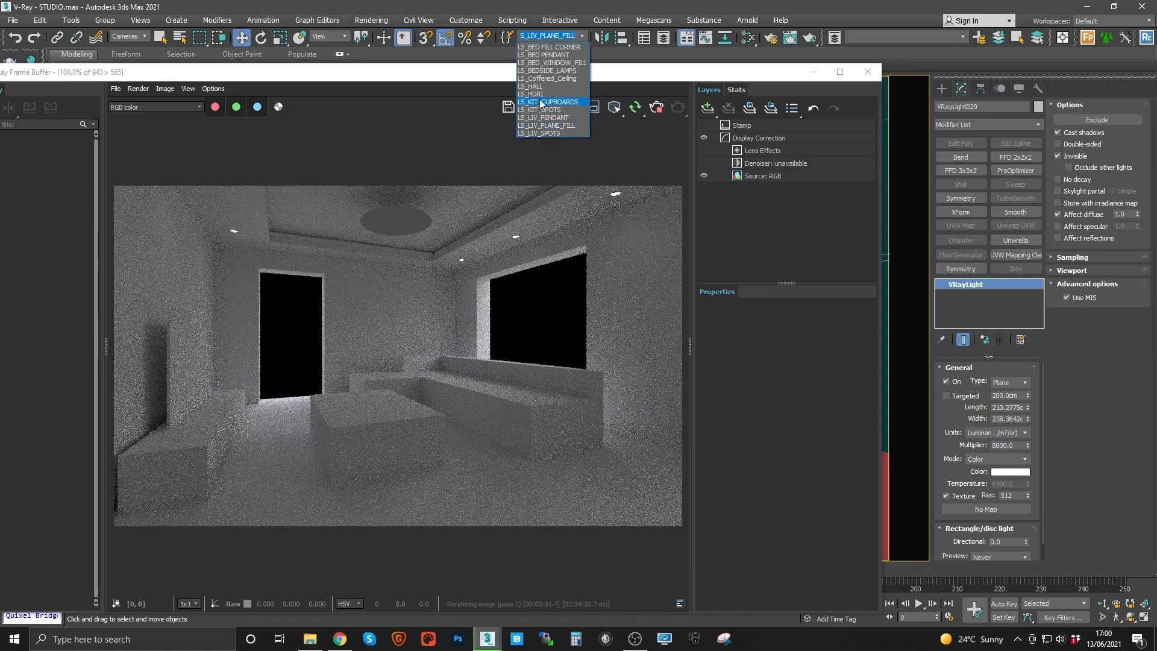
click(554, 134)
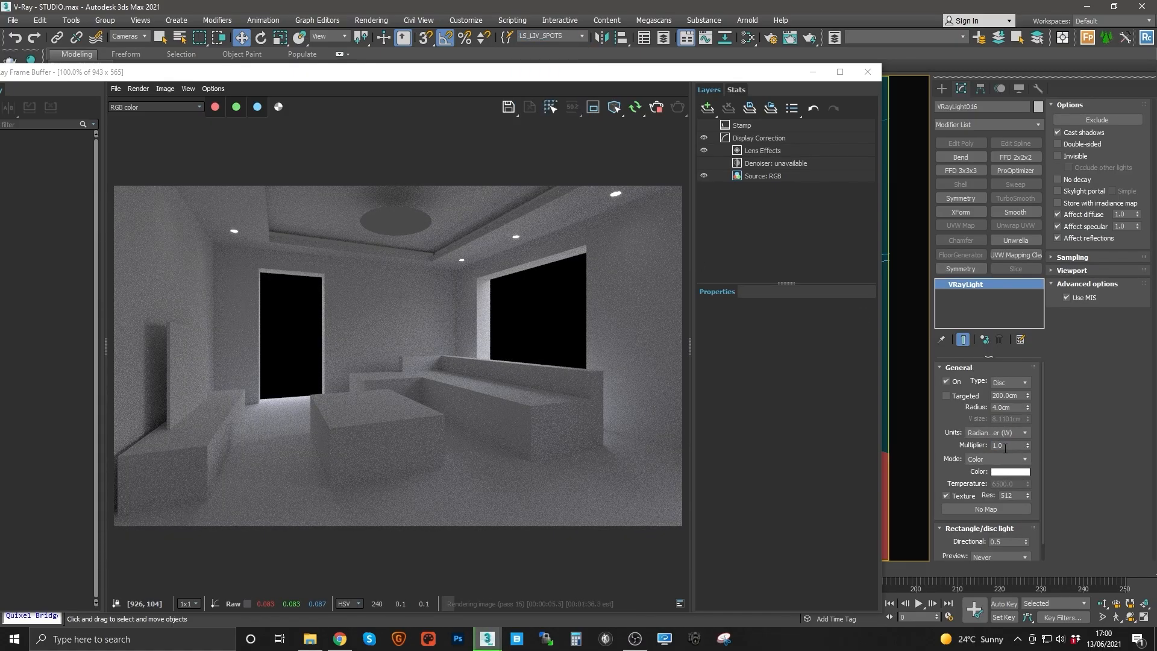
double_click(998, 445)
text(5)
key(Return)
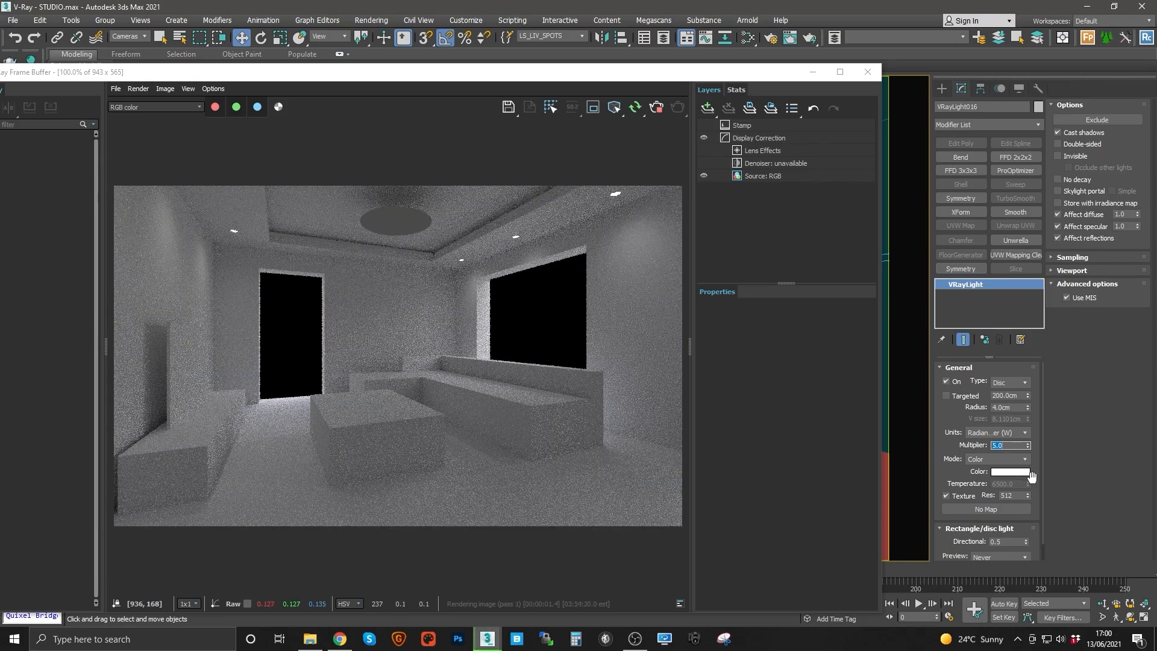
click(1010, 472)
drag(385, 128, 394, 128)
click(393, 117)
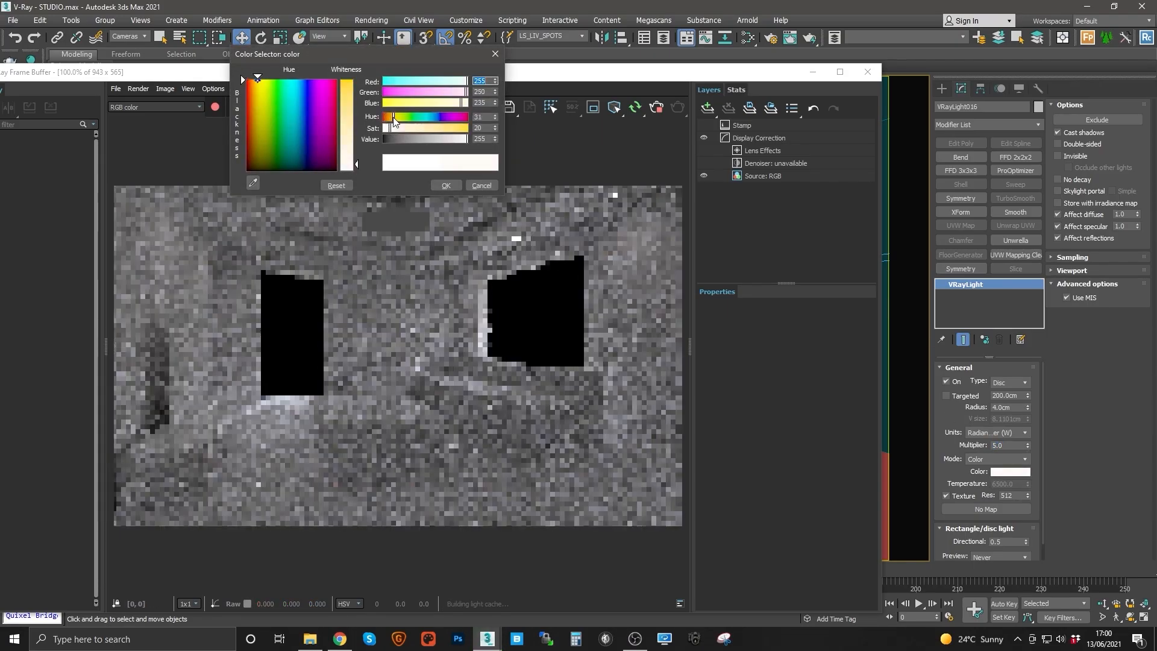
click(438, 186)
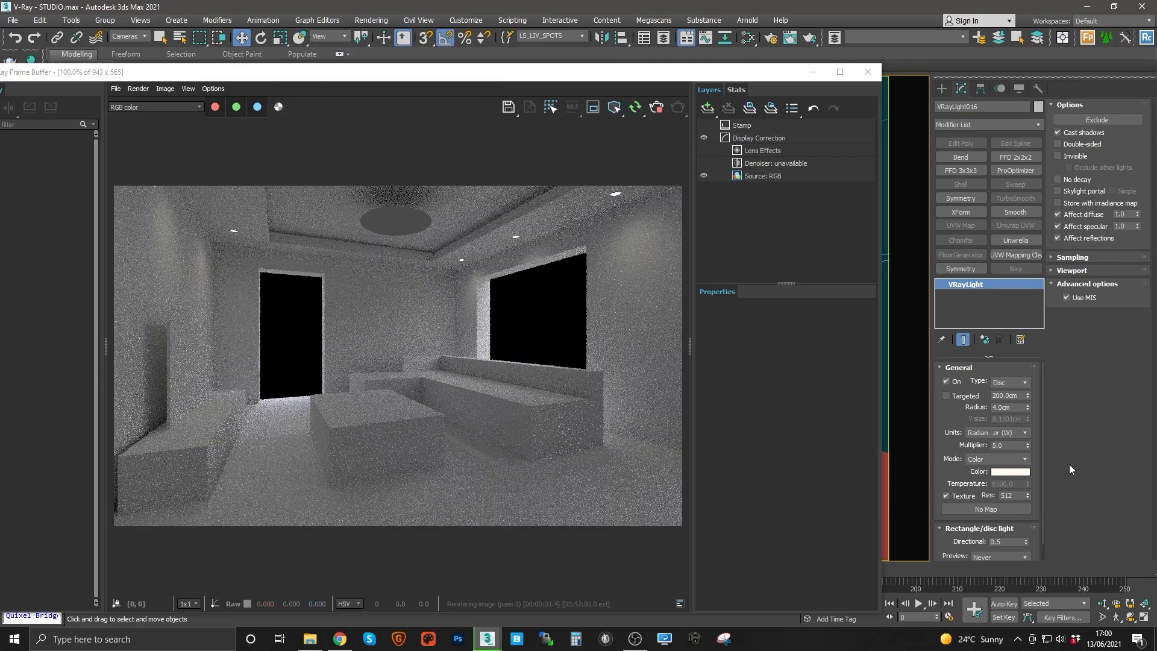
key(Return)
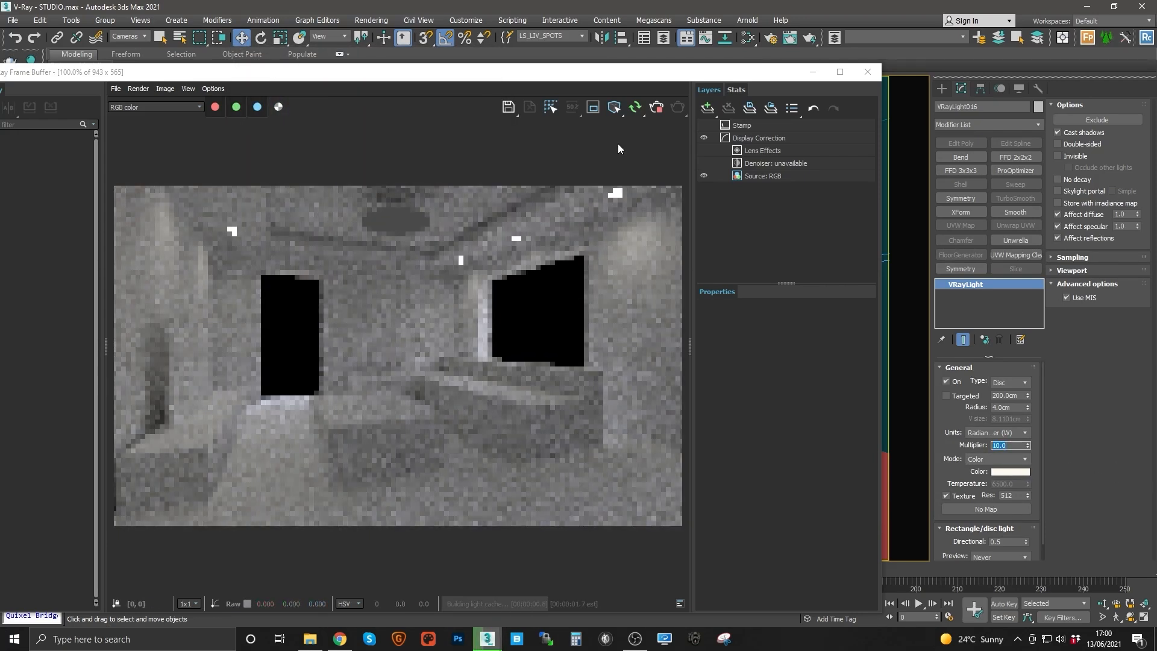
Step: Select the LS_LIV_PENDANT lights and make them invisible
drag(576, 77, 568, 101)
click(582, 36)
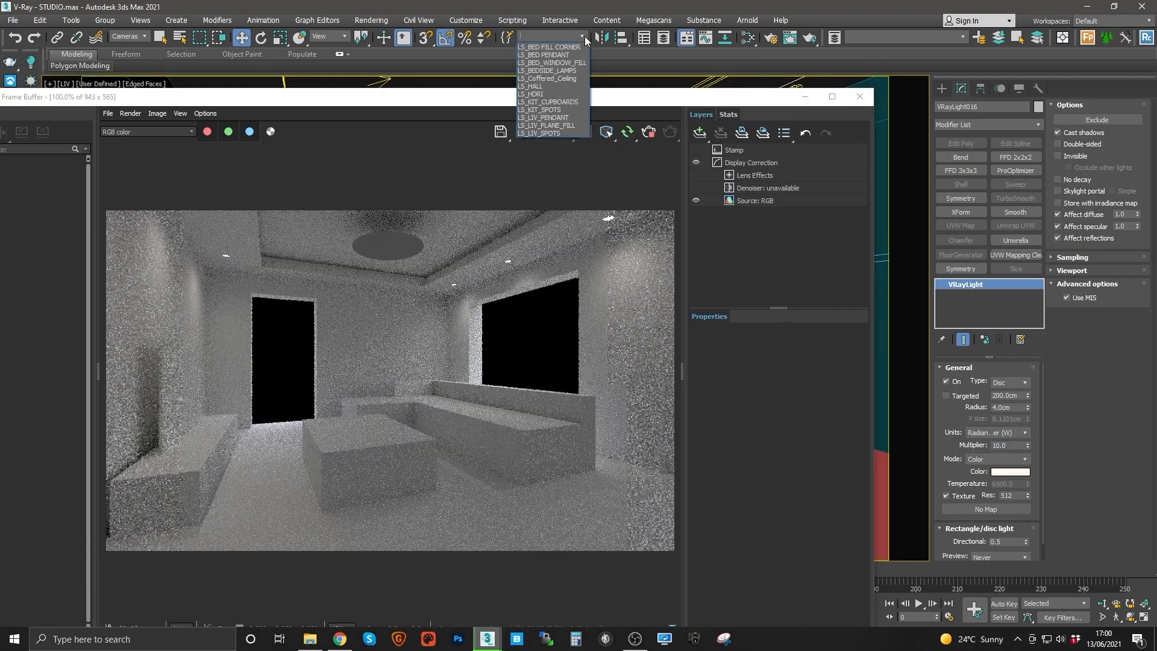
click(549, 118)
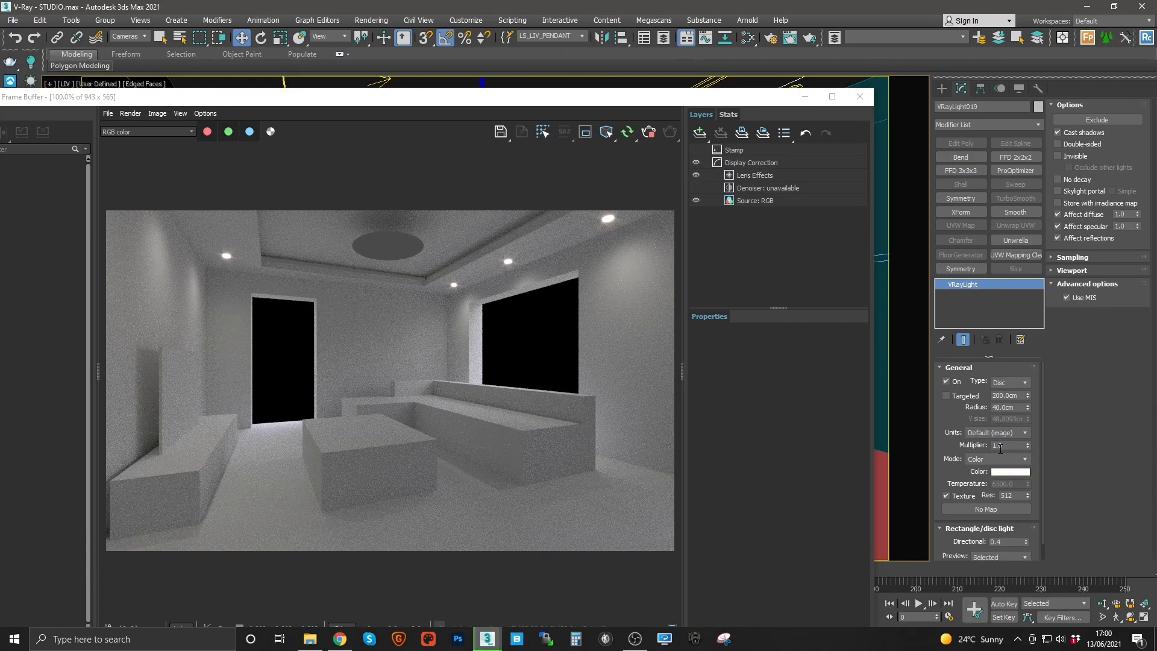
click(1058, 156)
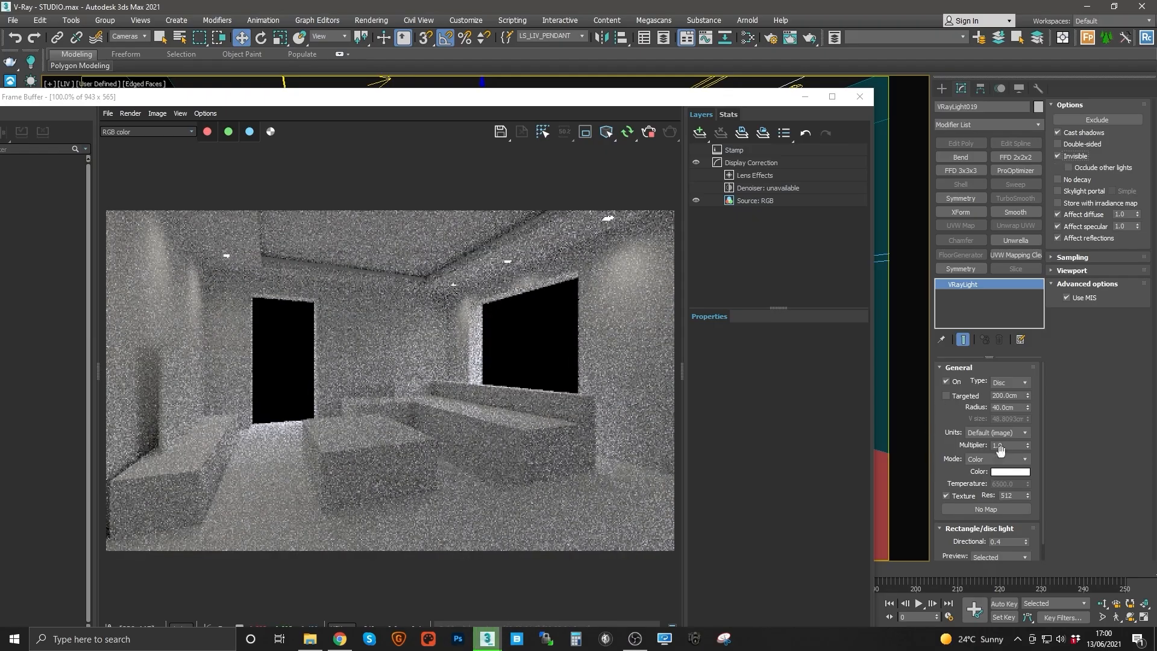
Step: Set the pendant lights' multiplier to 5 and turn off their specular contribution
double_click(1004, 445)
text(5)
key(Return)
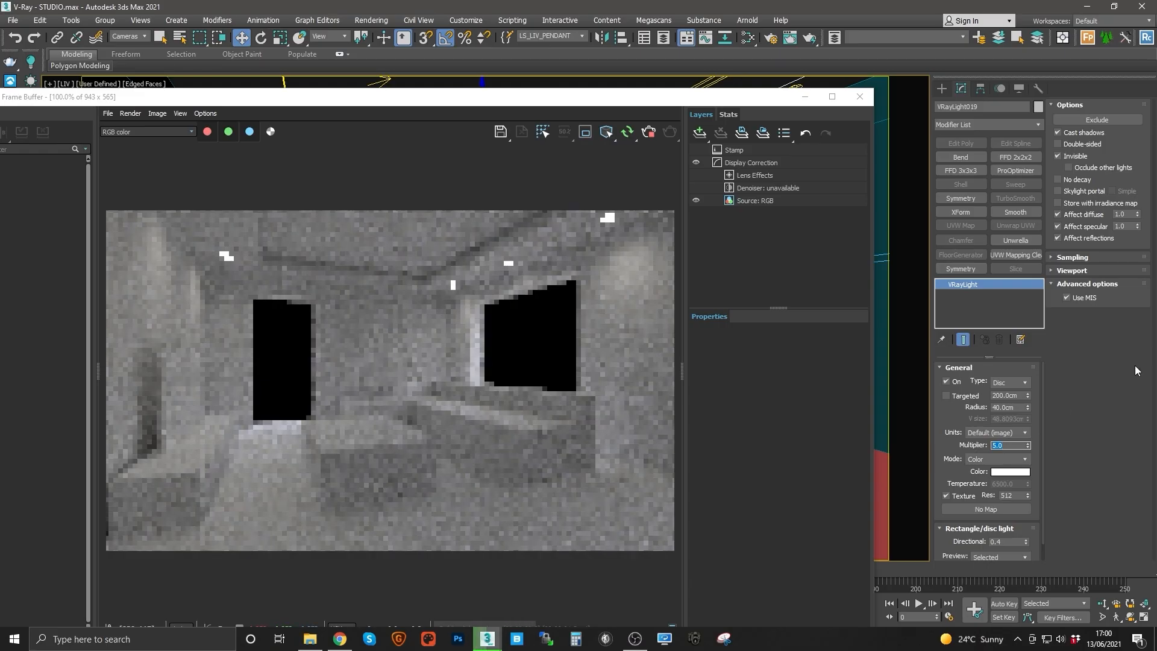
click(1079, 228)
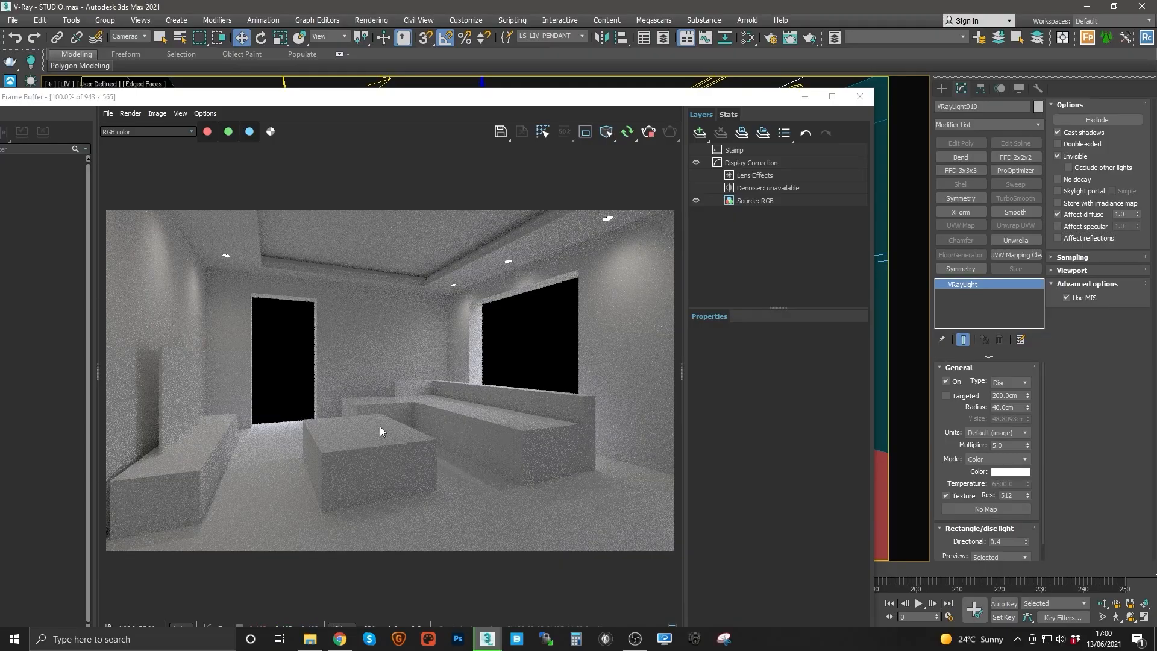
Step: Switch the pendant lights' units to Radiance (W) and set their multiplier to 25
double_click(1008, 446)
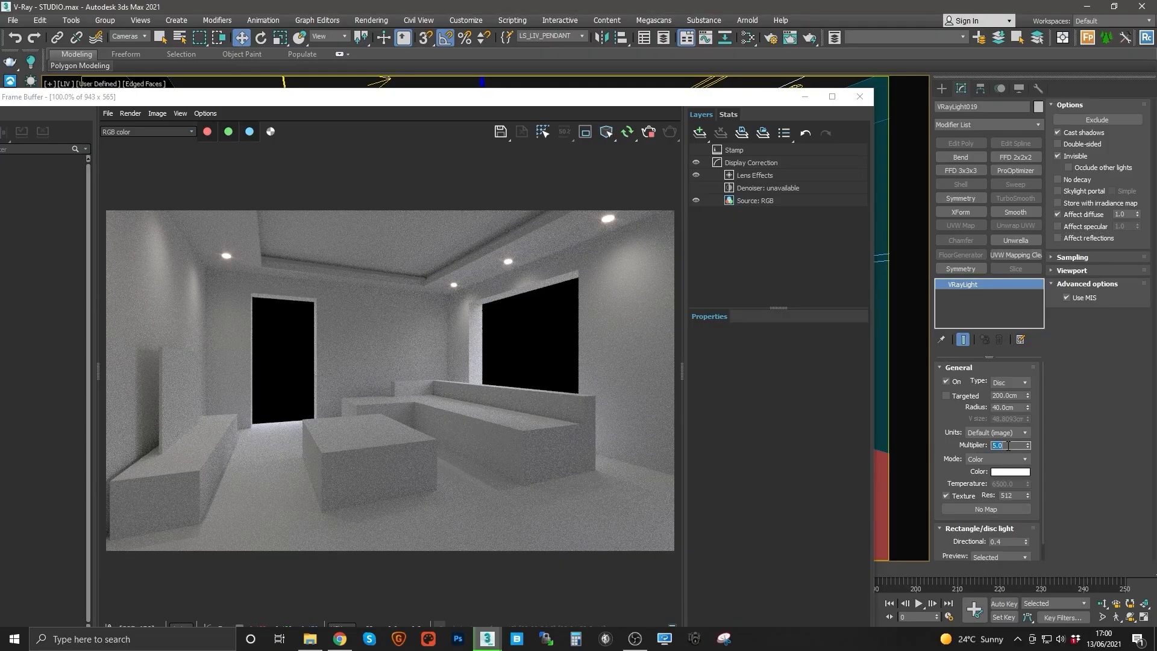
click(1020, 433)
click(1018, 468)
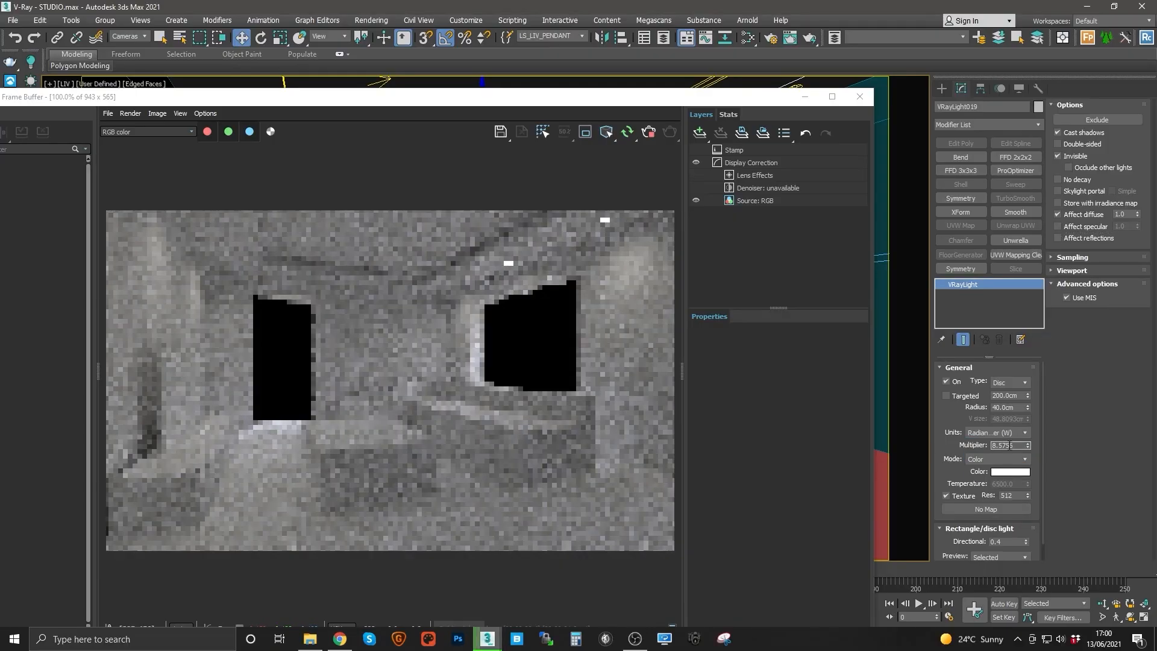
text(20)
key(Return)
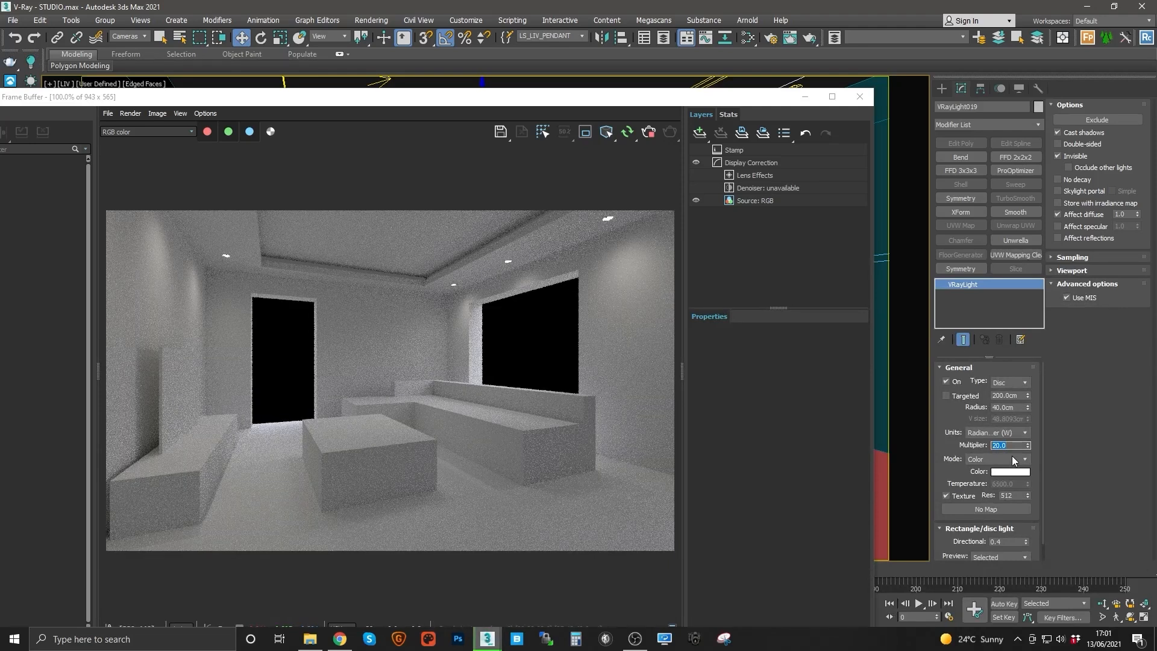
text(25)
key(Return)
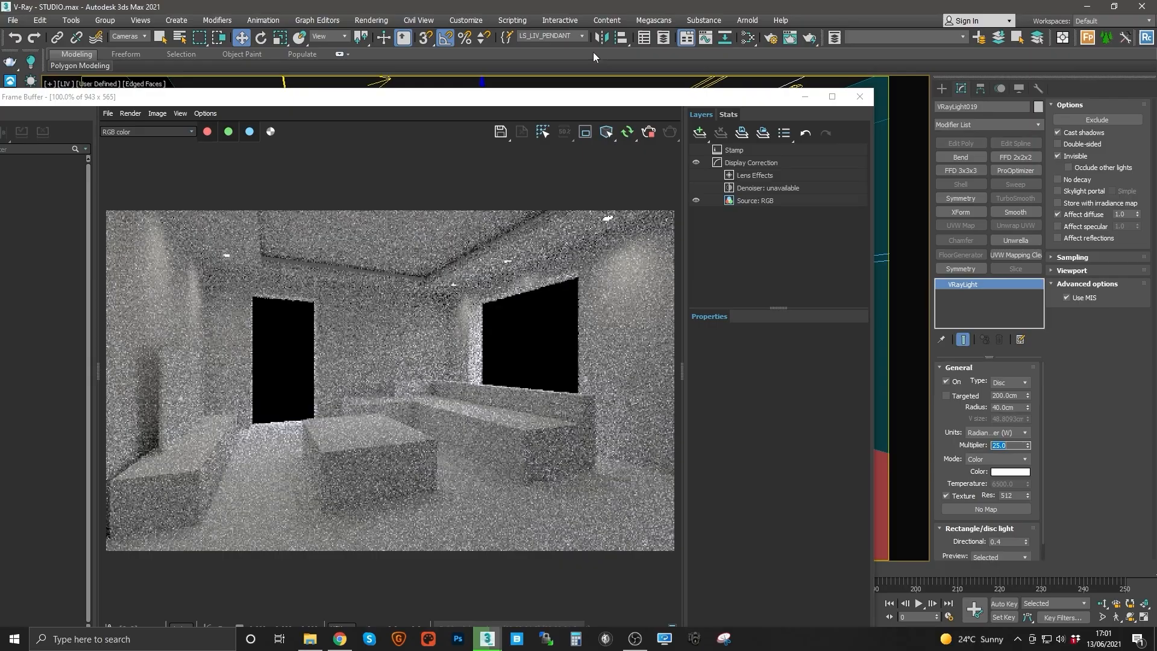
Step: Select the LS_Coffered_Ceiling light and tint its colour a warm cream in the colour selector
click(582, 36)
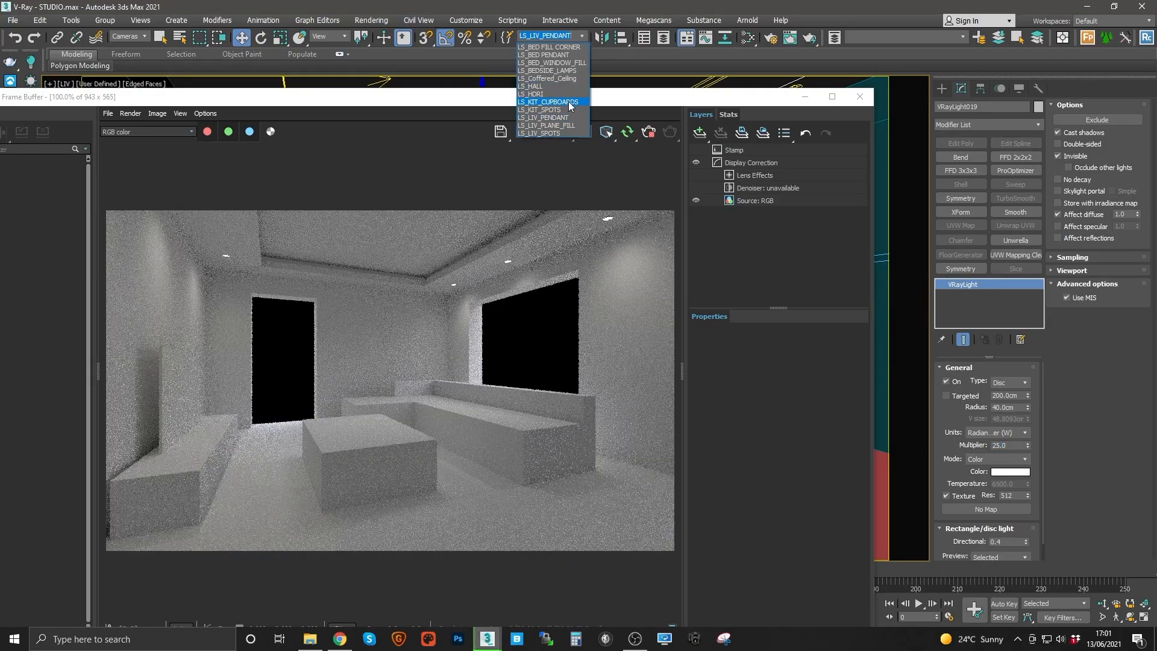
click(565, 102)
click(580, 37)
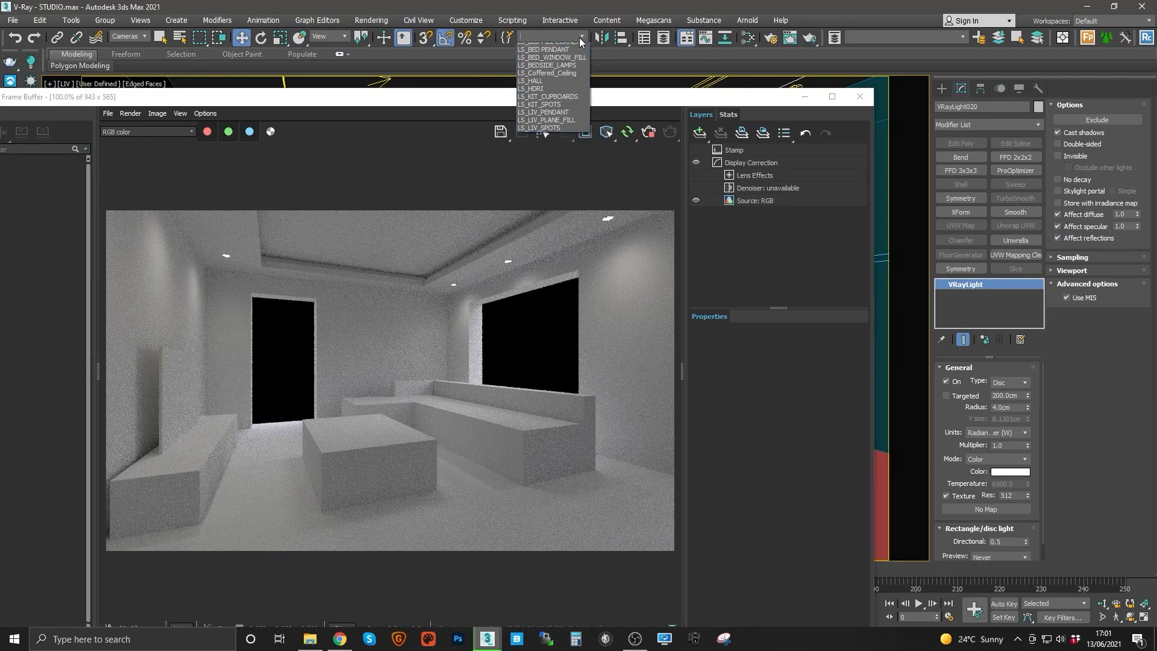
click(554, 78)
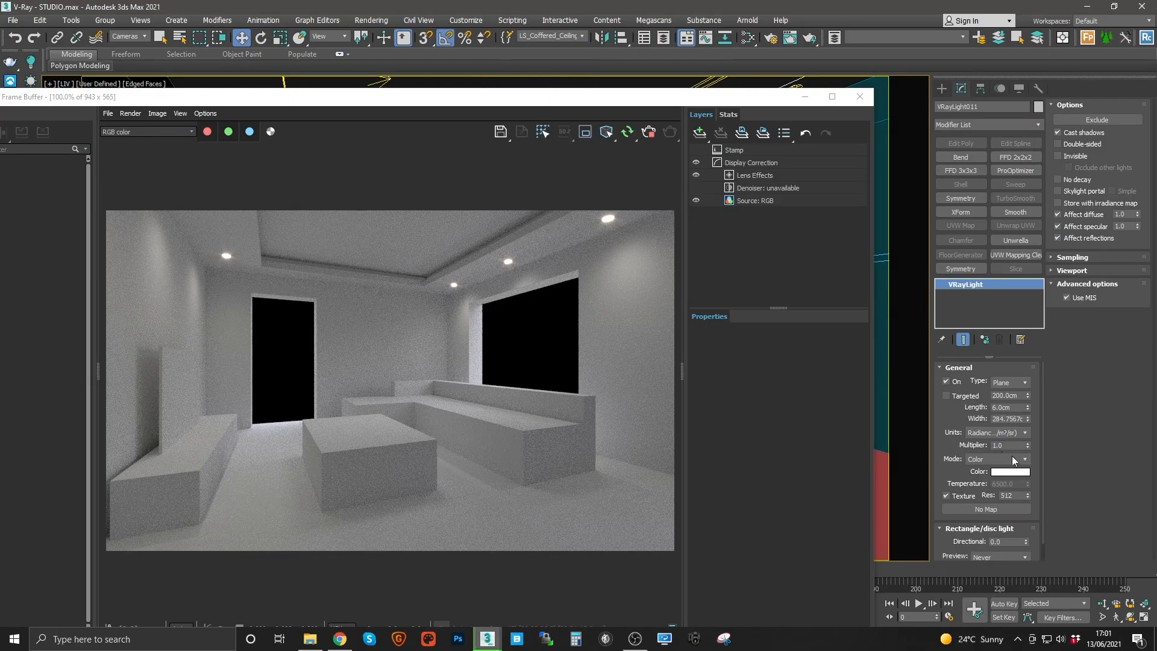
click(1007, 432)
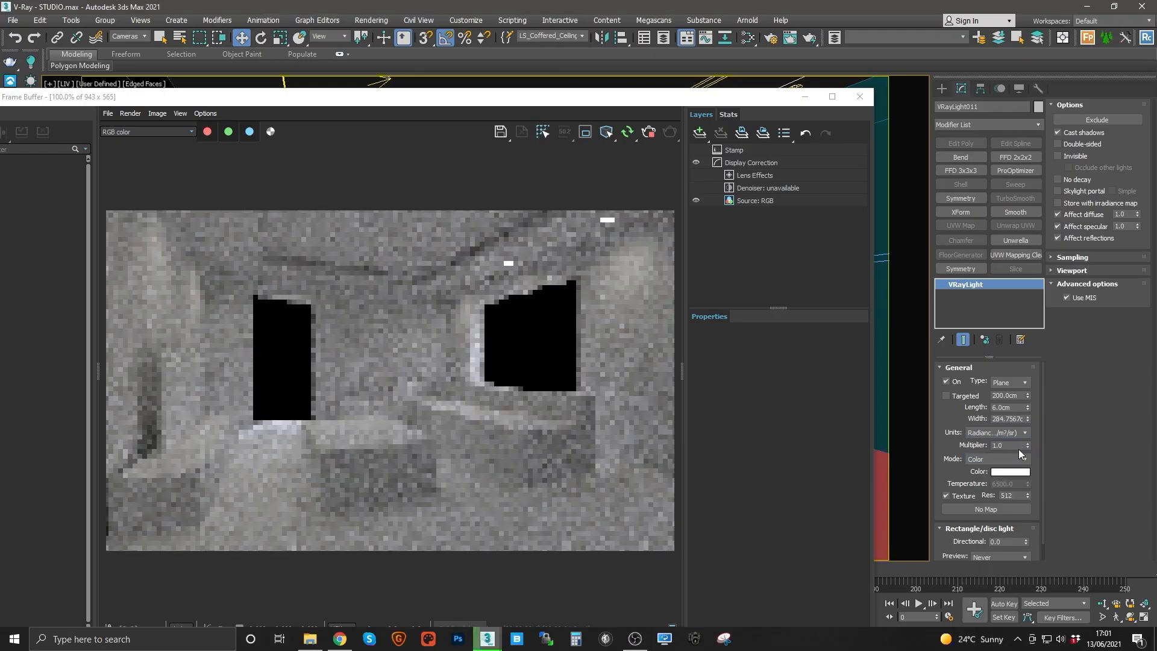
click(1011, 472)
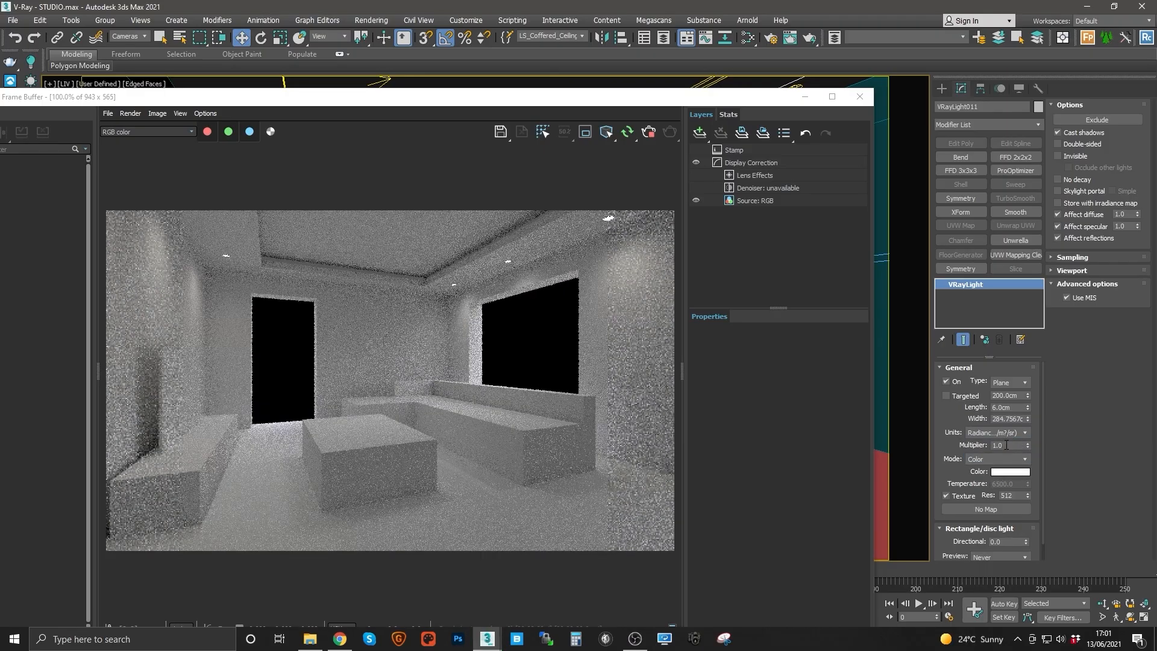
click(396, 116)
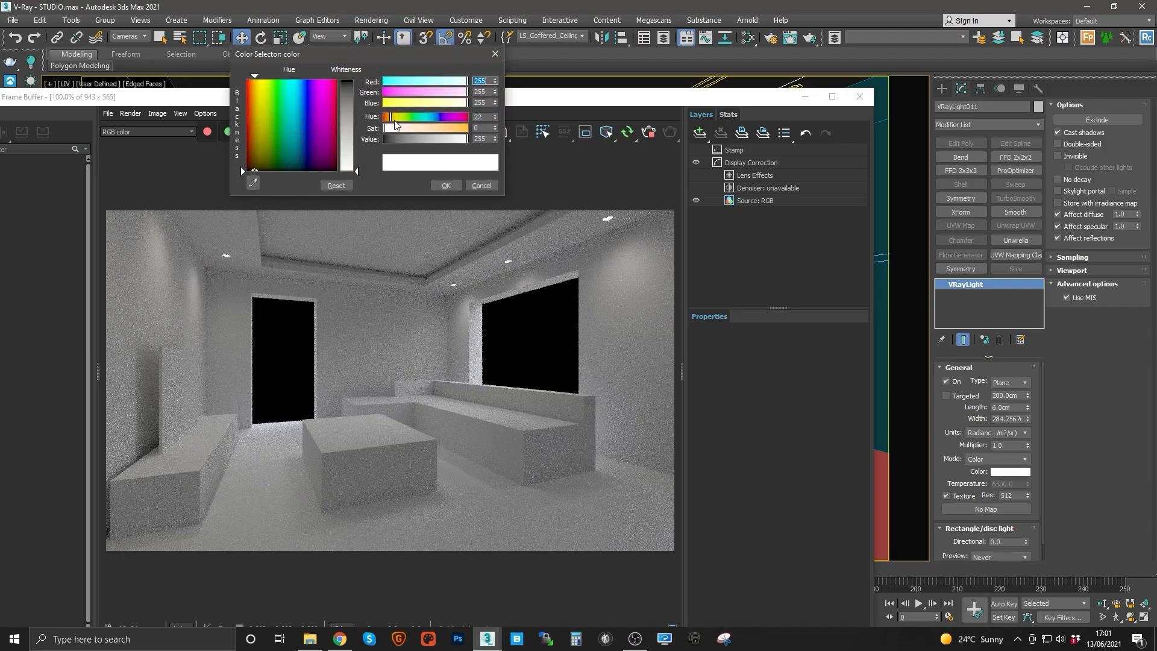
mouse_move(404, 126)
mouse_down()
mouse_move(416, 128)
mouse_move(394, 118)
mouse_move(425, 128)
mouse_up()
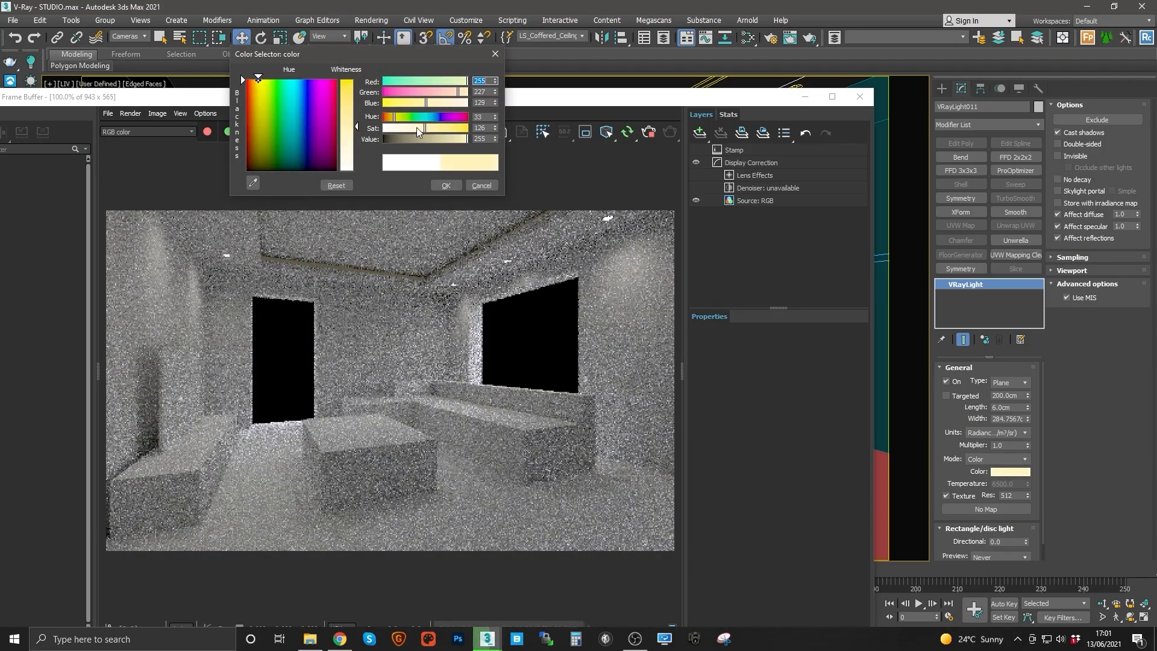
click(416, 128)
click(392, 117)
click(446, 185)
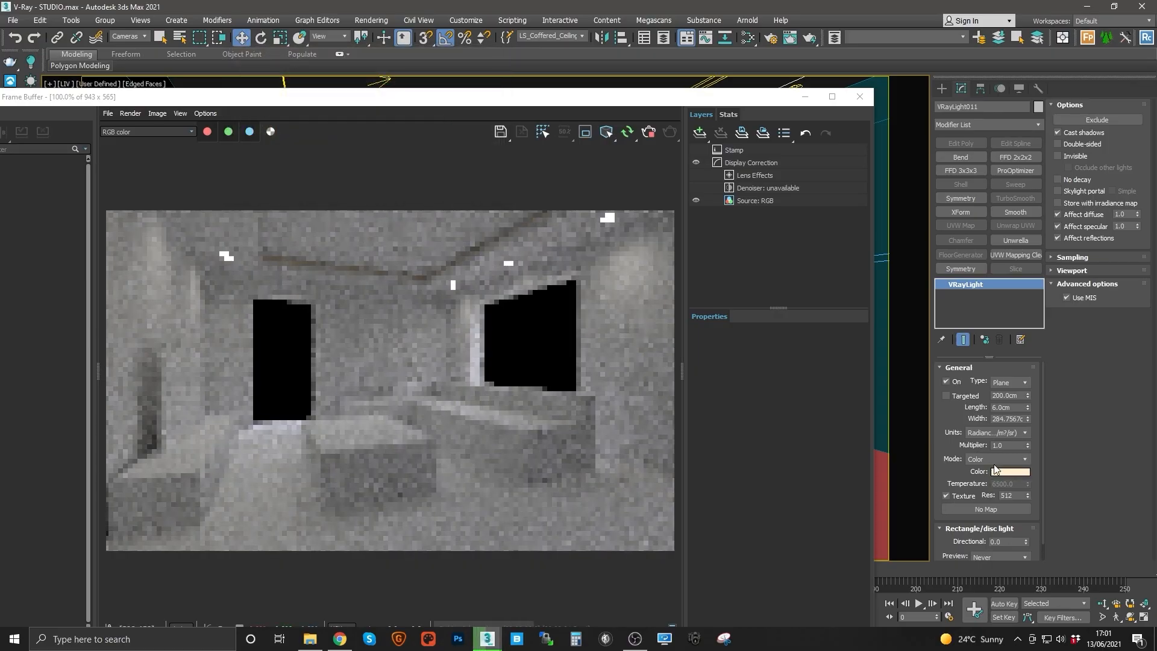
Step: Set the coffered ceiling light's multiplier to 100
double_click(1007, 444)
text(50)
key(Return)
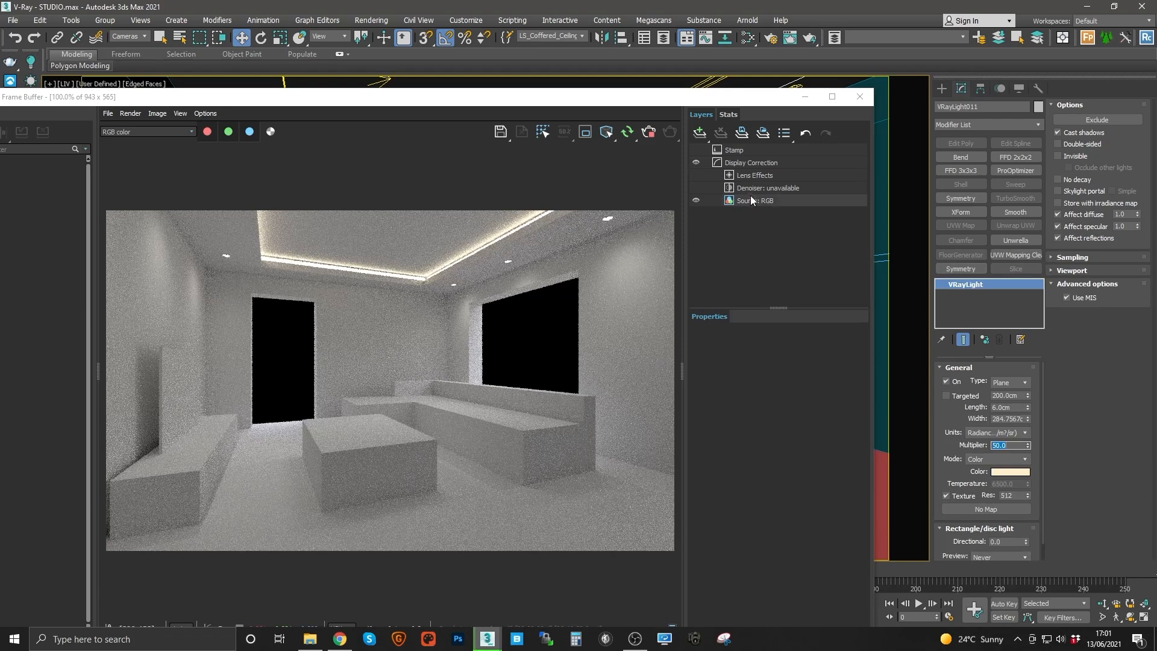
click(754, 177)
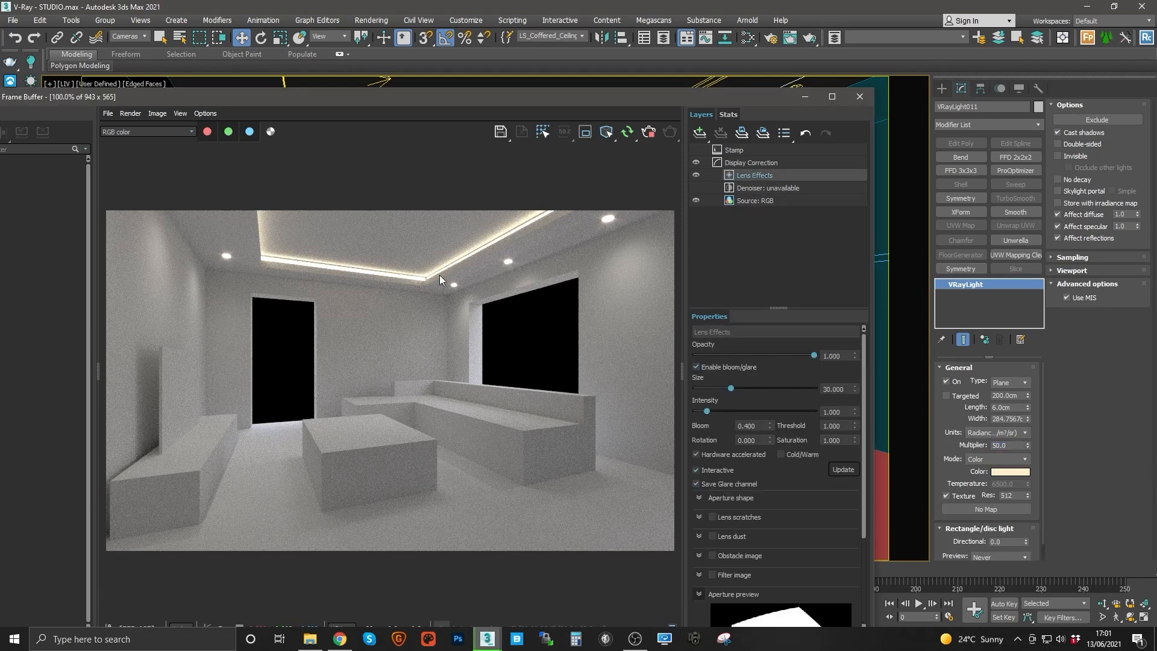
click(1006, 445)
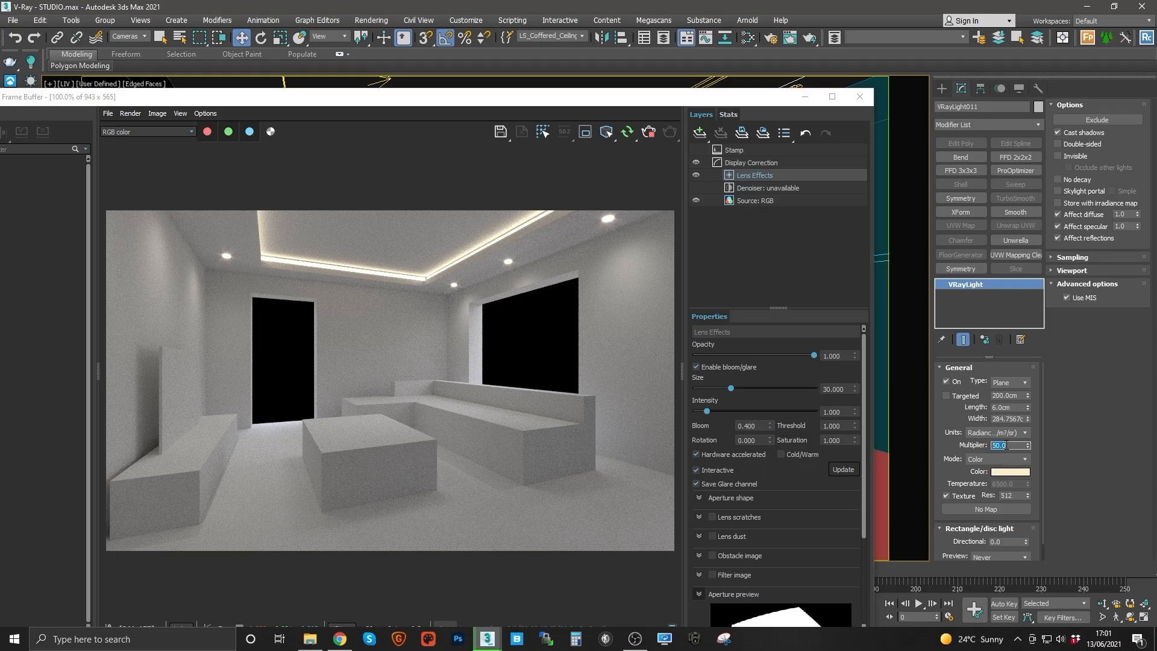
key(Return)
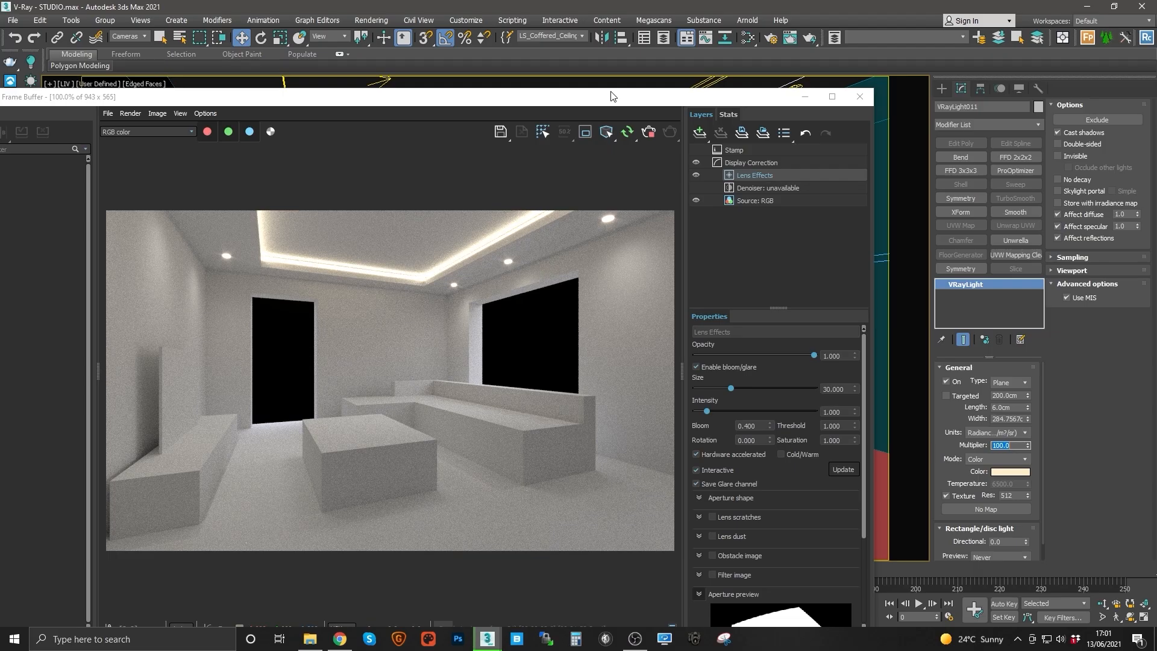
Step: Select the LS_HDRI dome light and set its multiplier to 30
drag(597, 106, 576, 171)
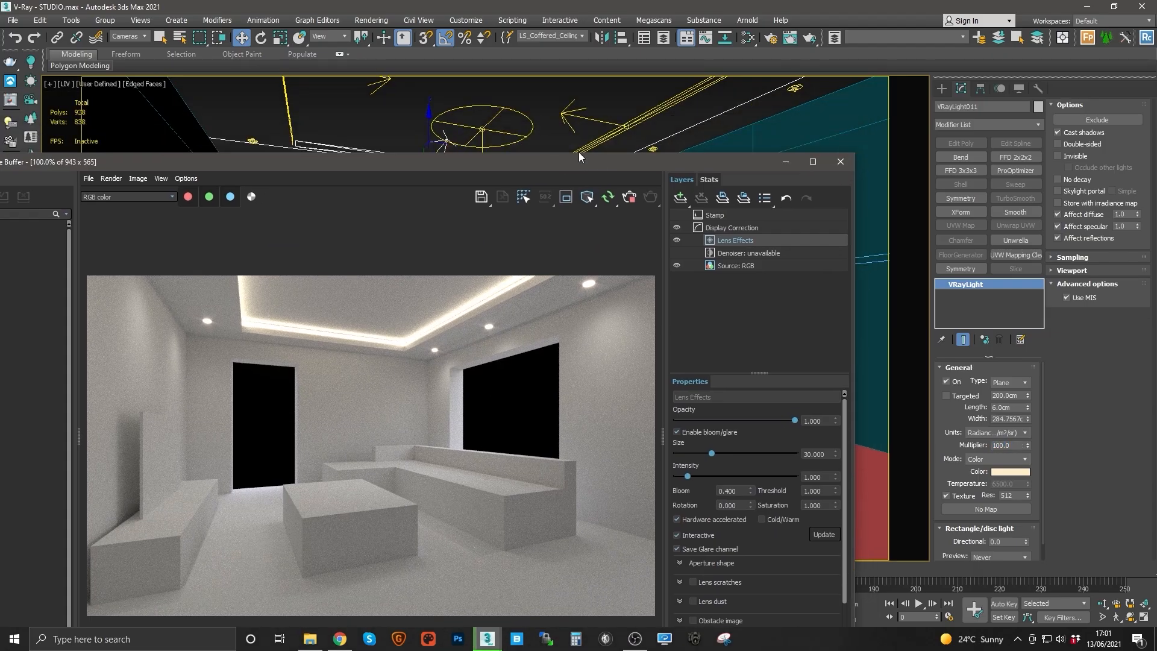
click(582, 37)
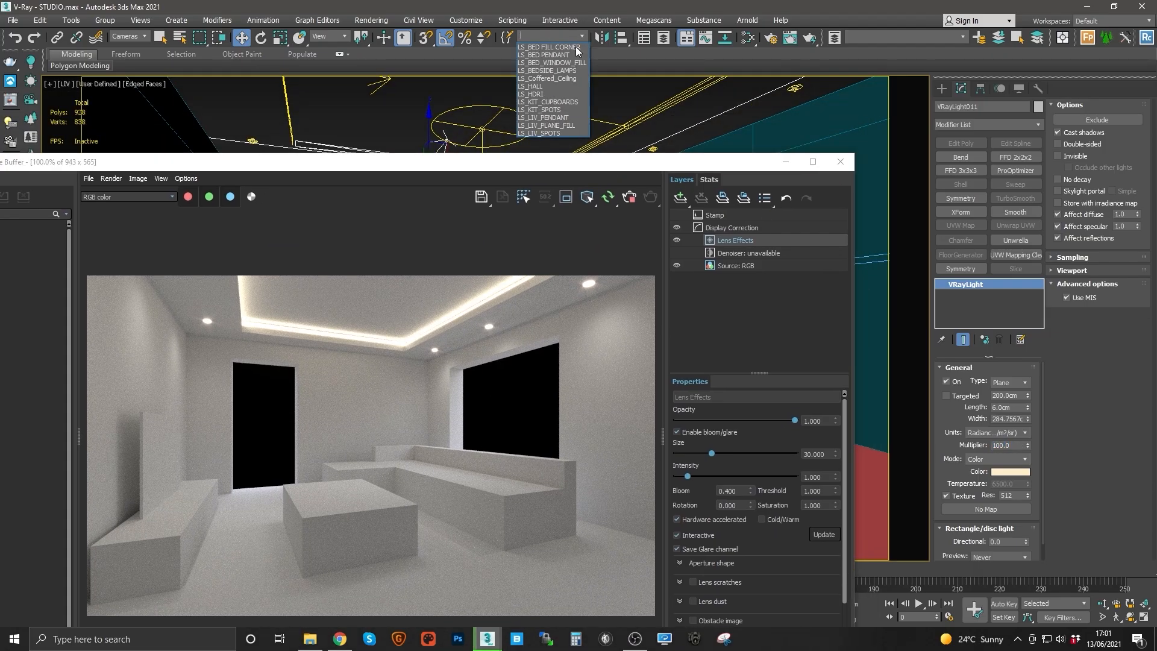
click(550, 97)
double_click(1003, 446)
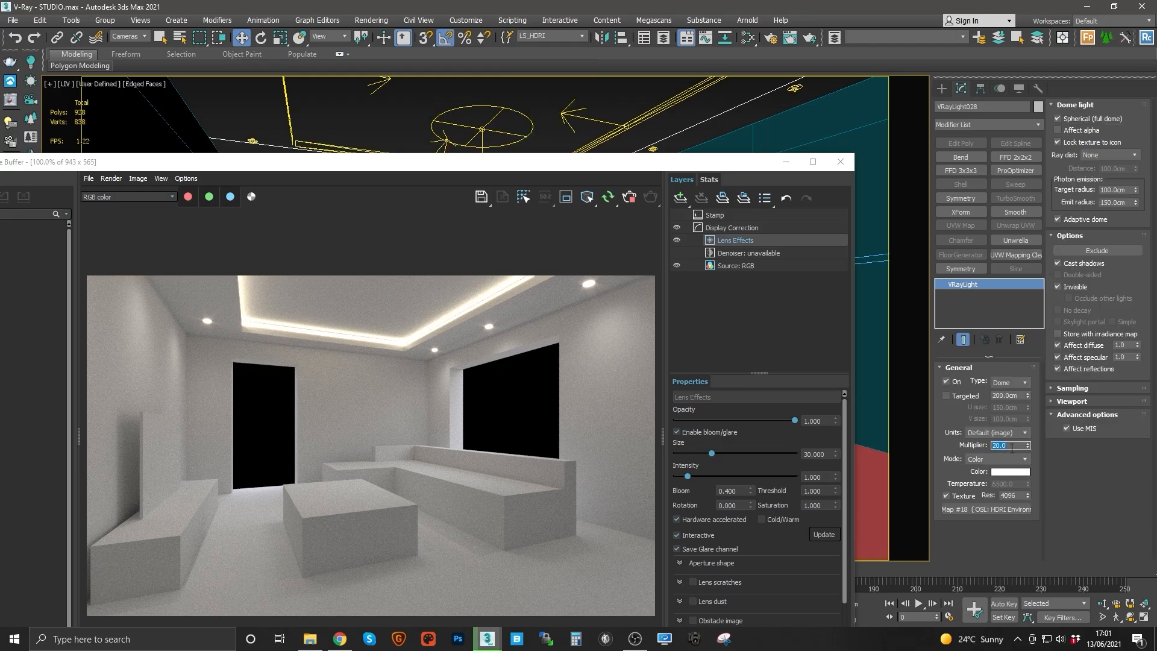
text(50)
key(Return)
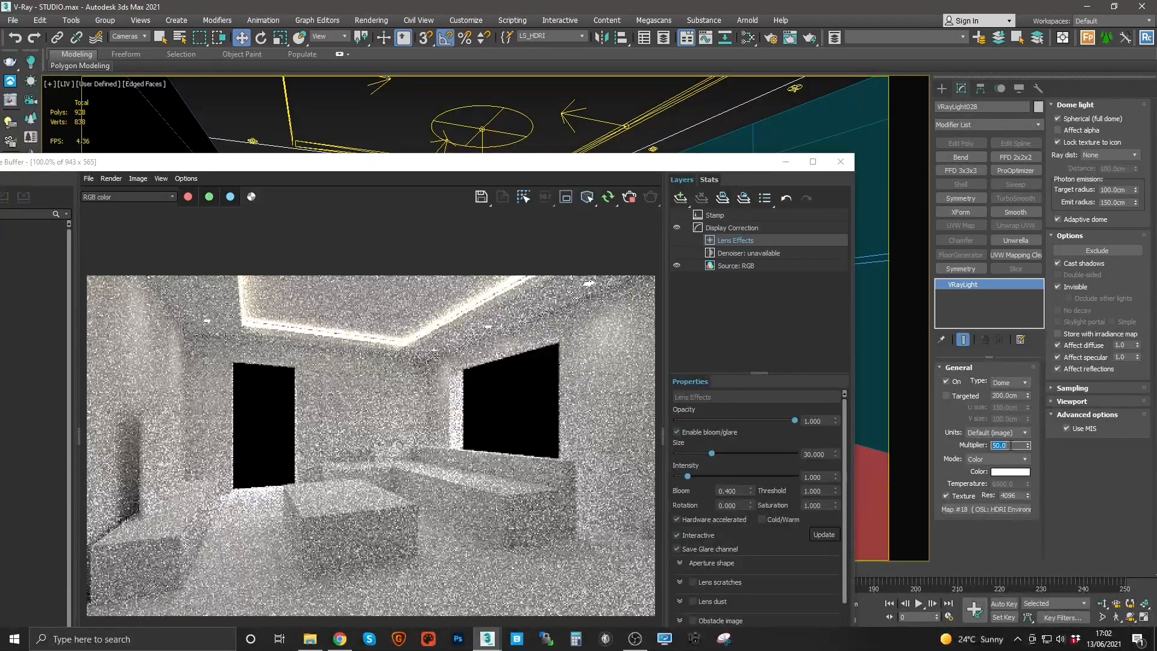
text(40)
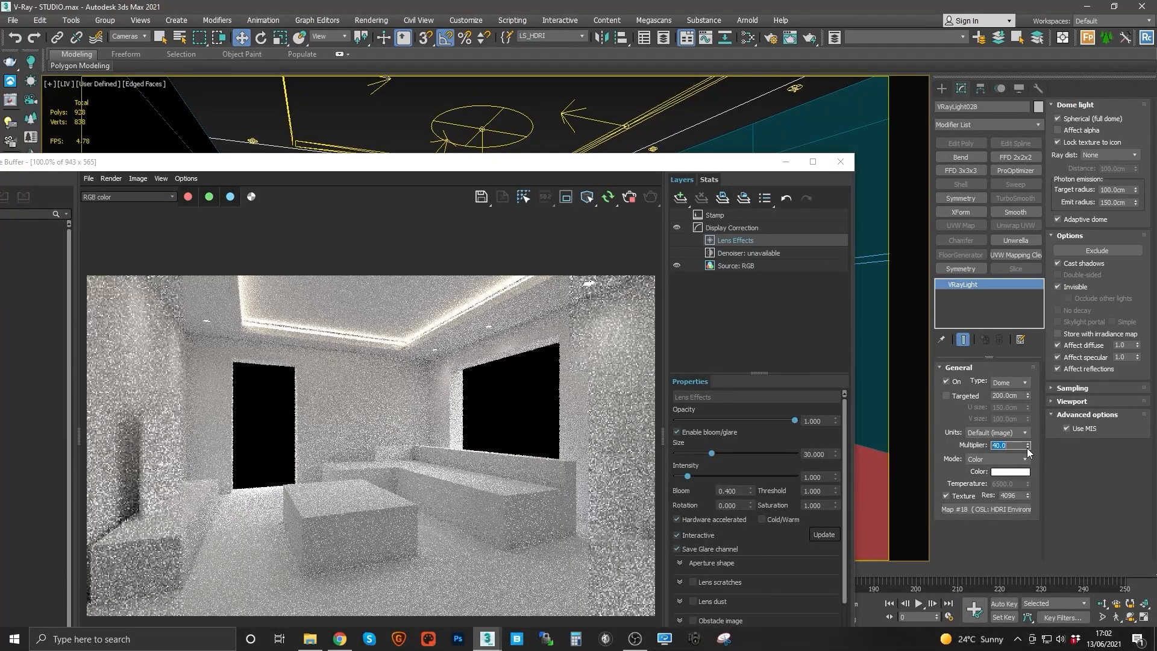
text(30)
key(Return)
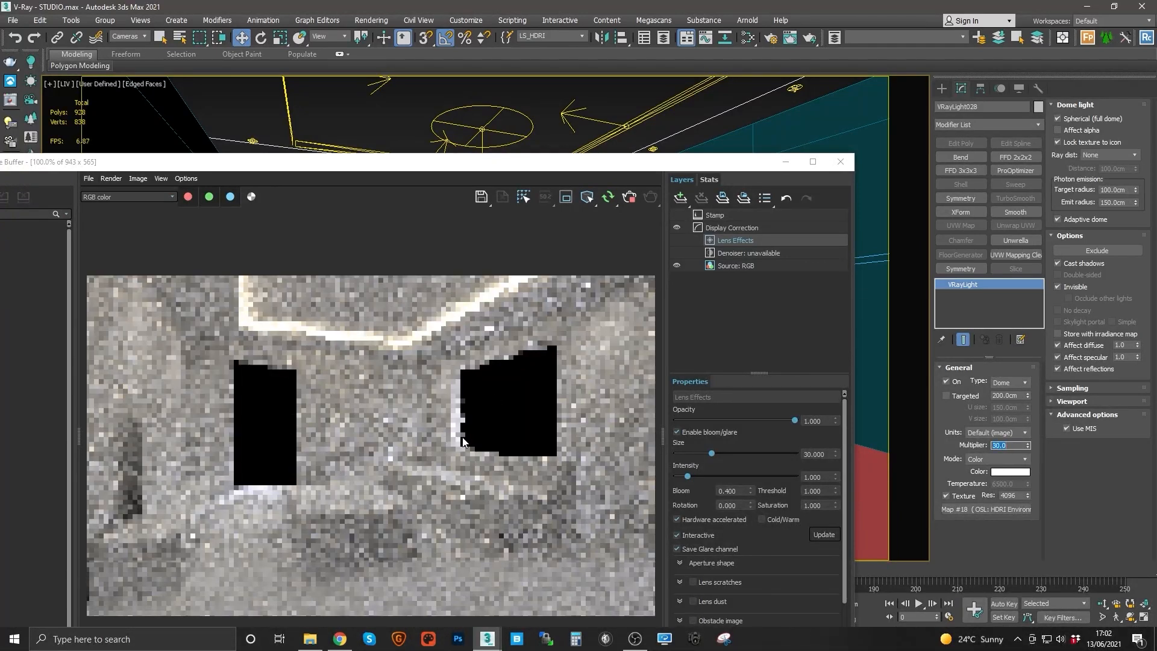
Step: Render a region around the window edge and zoom into the frame buffer to inspect it
click(566, 196)
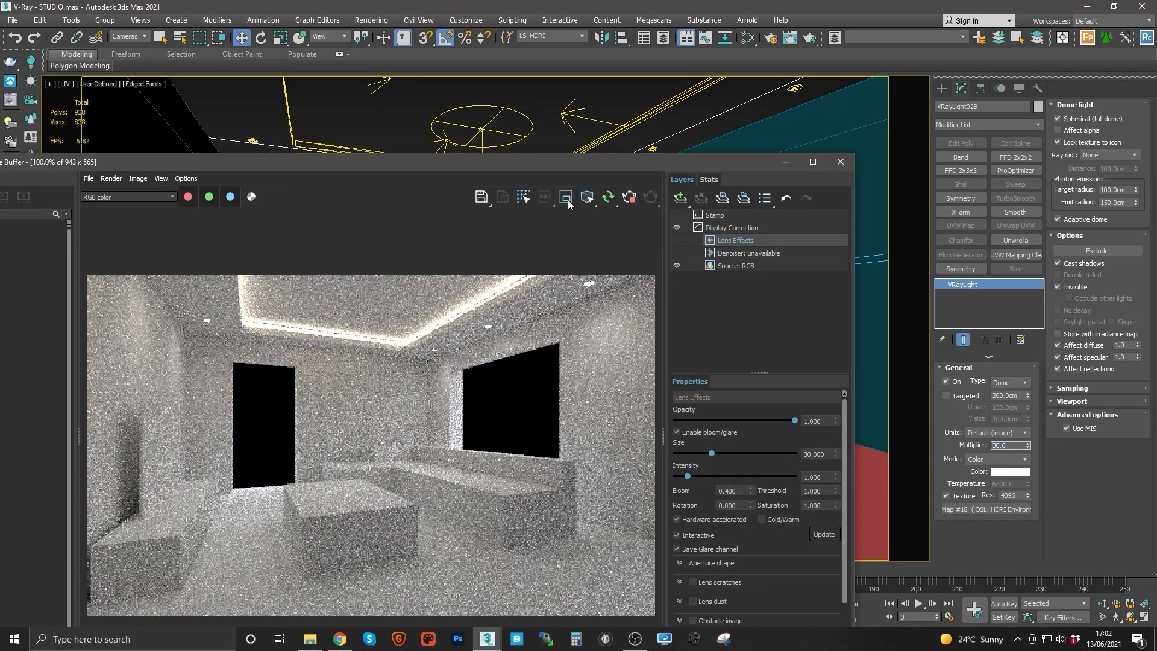
drag(486, 381, 441, 463)
scroll(455, 442, up, 3)
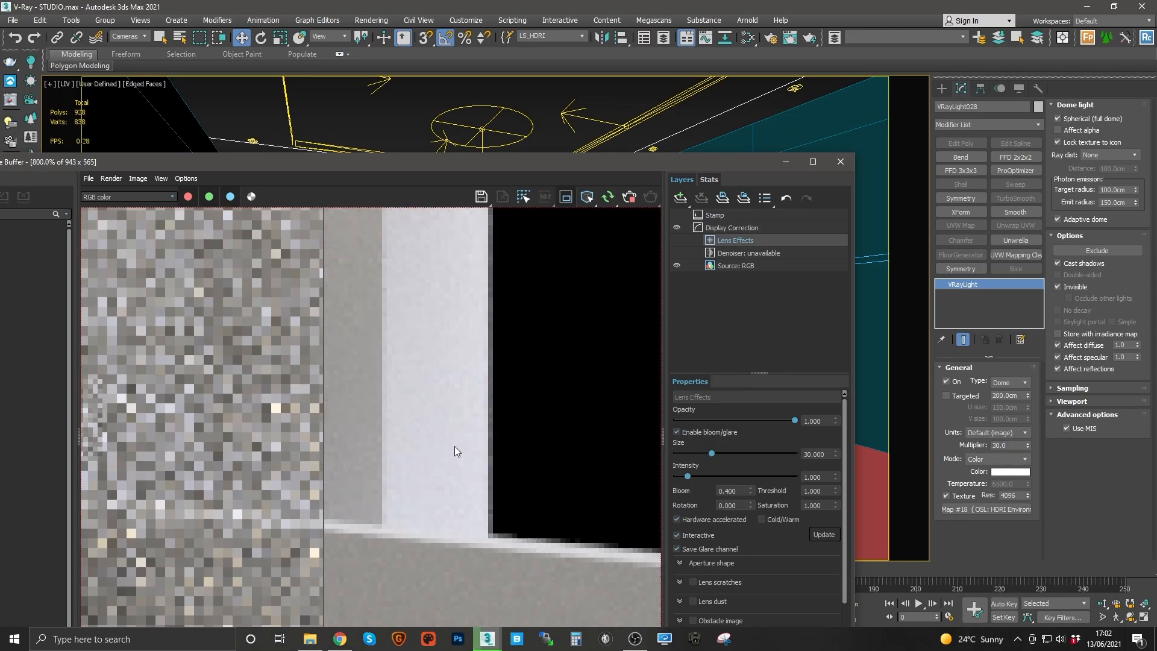
scroll(445, 418, down, 2)
scroll(450, 409, down, 1)
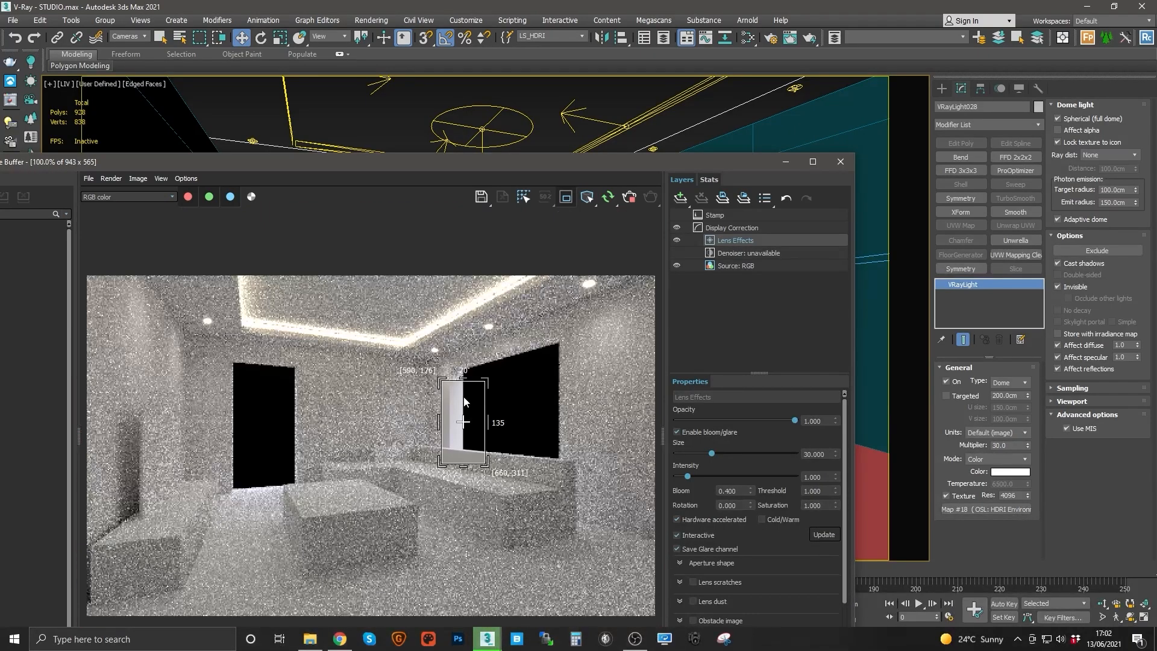
click(565, 197)
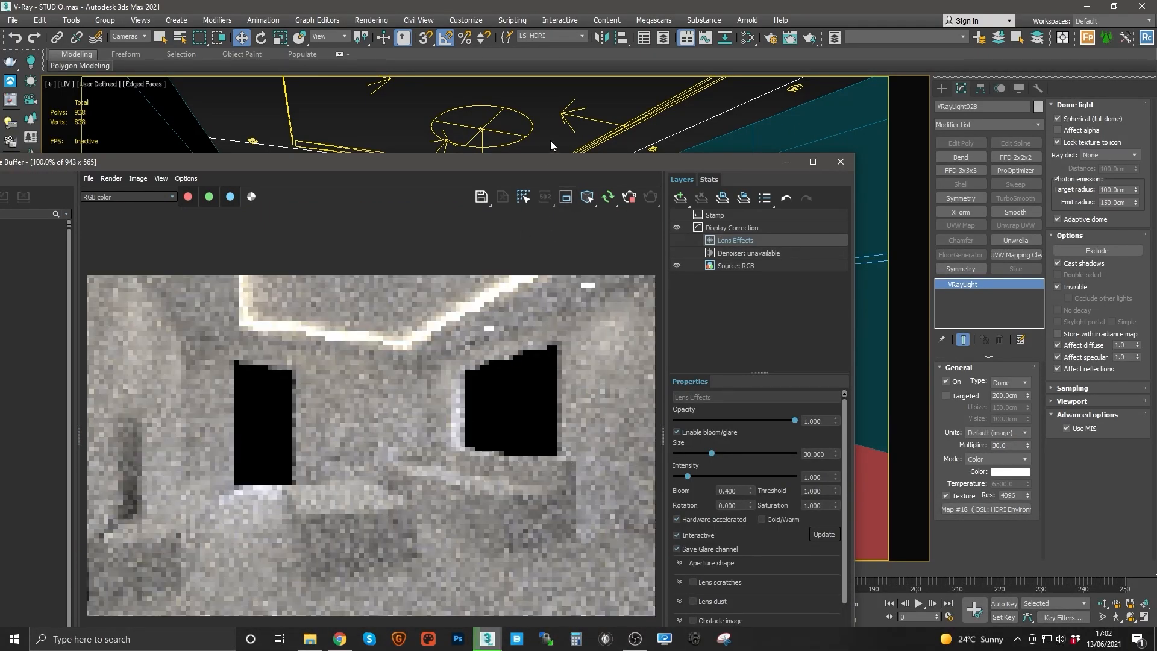
Step: Switch the viewport to the LIT camera view so the interactive render shows the kitchen
click(544, 104)
key(c)
double_click(529, 256)
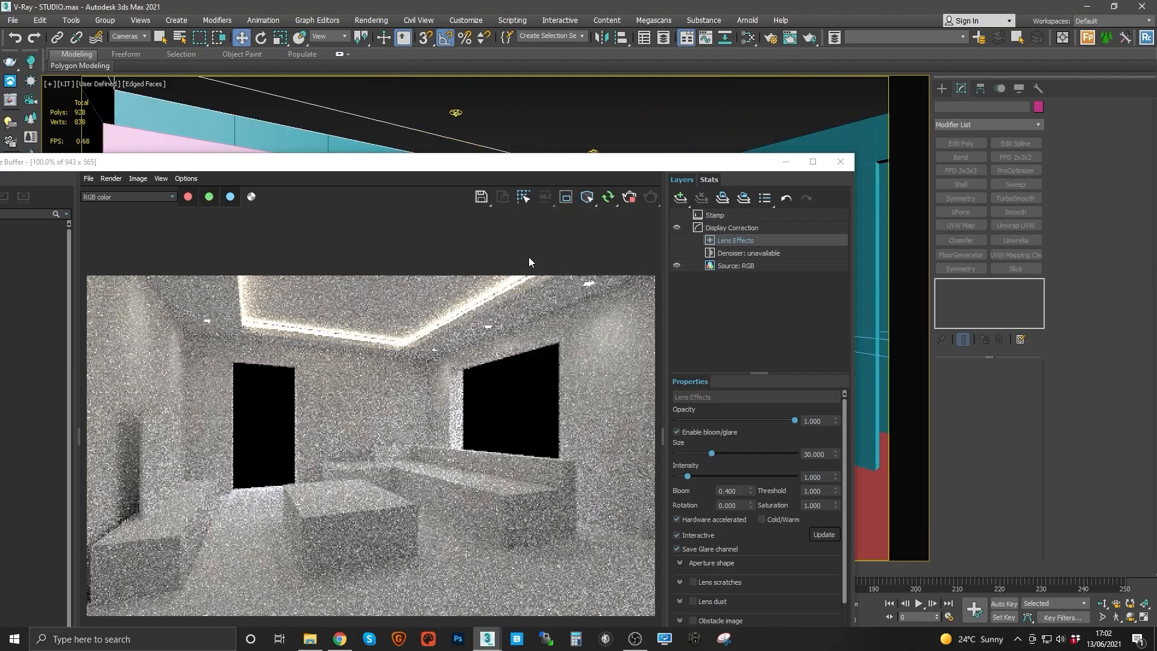
drag(522, 171, 505, 127)
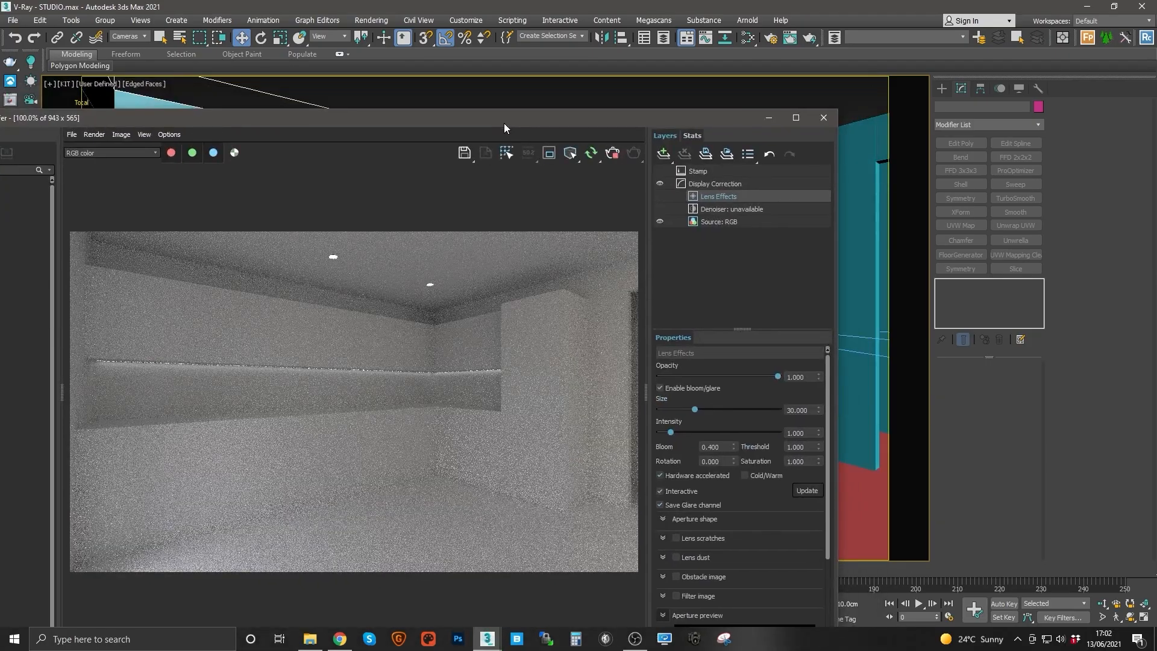
drag(505, 120, 514, 344)
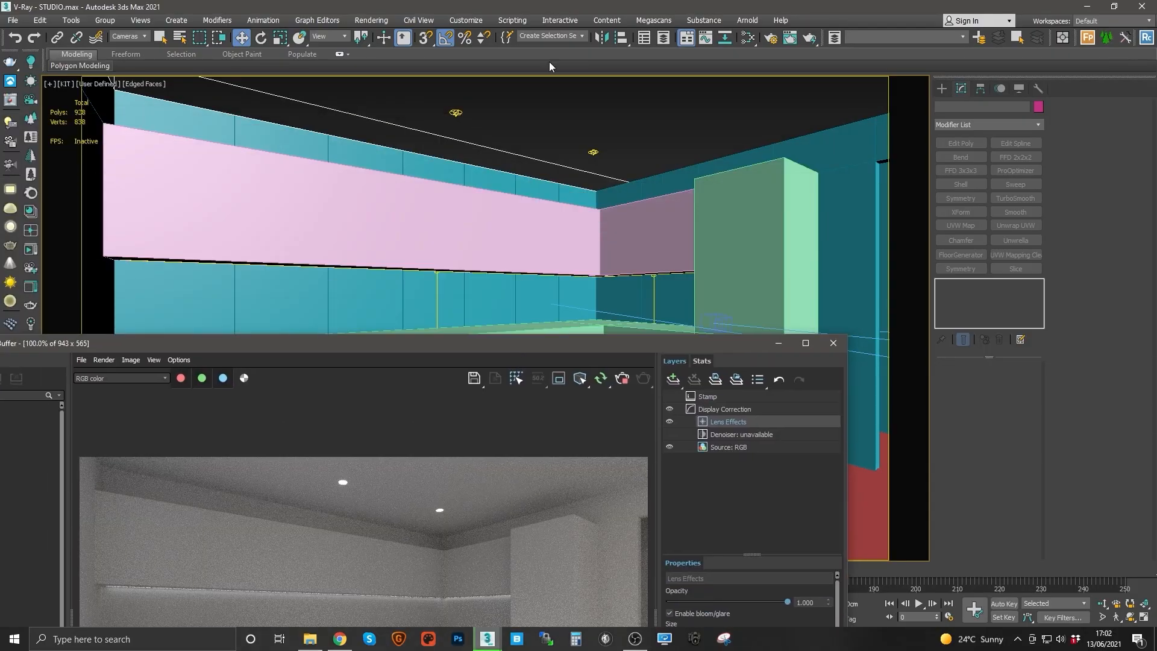
Step: Set the selection filter to Lights
click(583, 36)
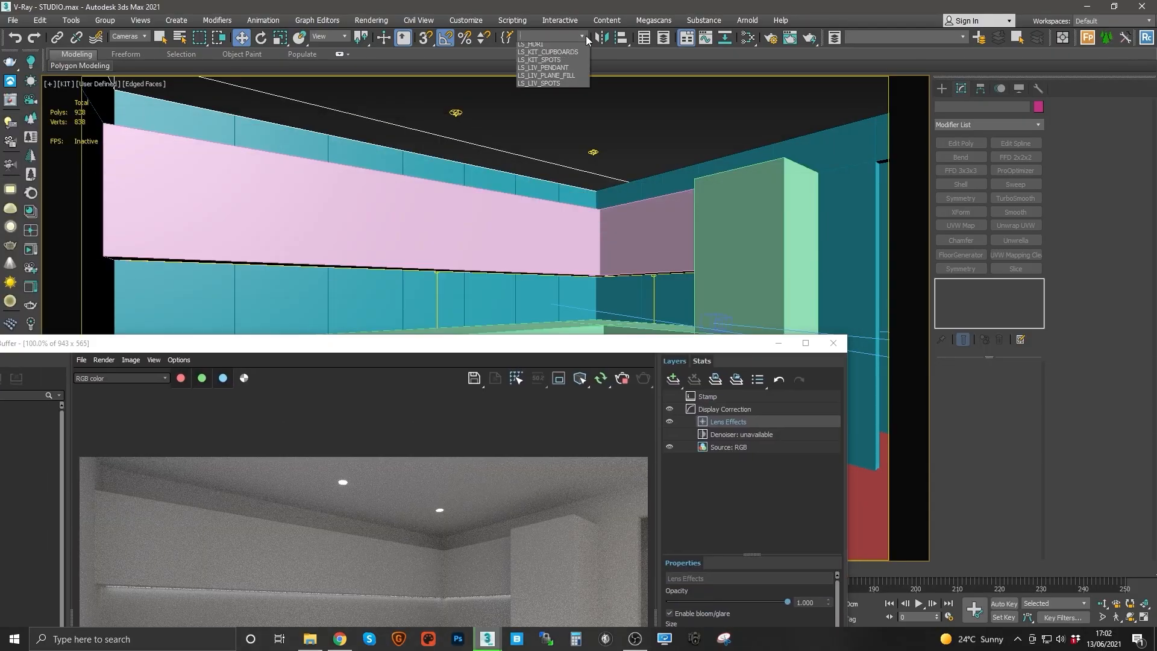
click(455, 112)
click(133, 37)
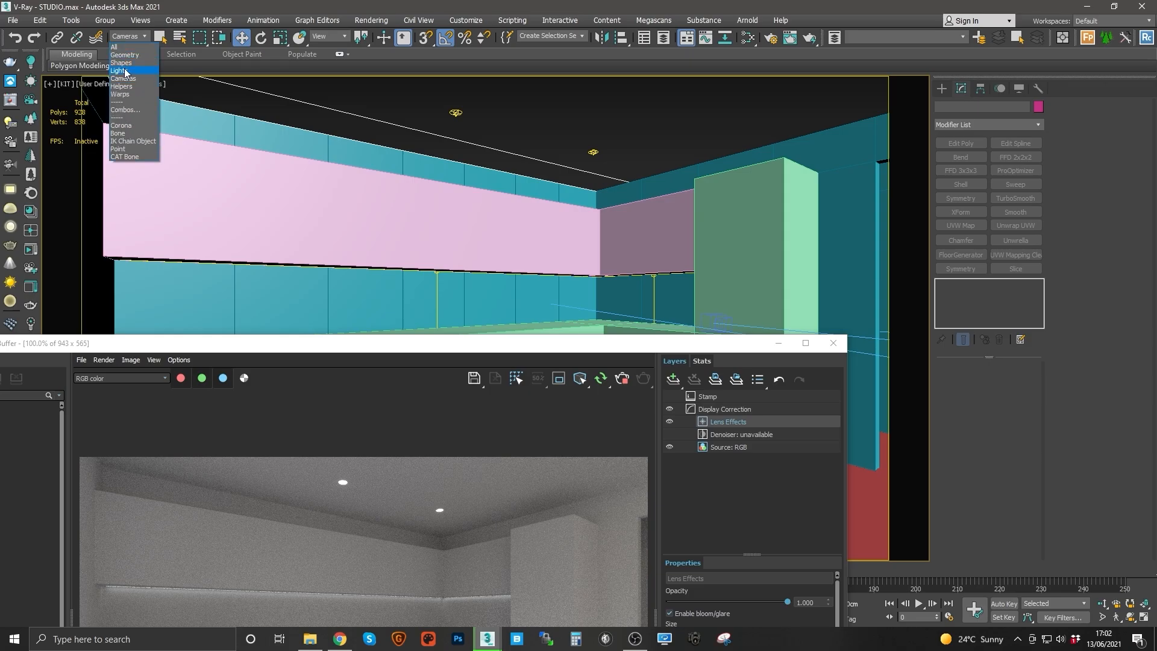
click(123, 70)
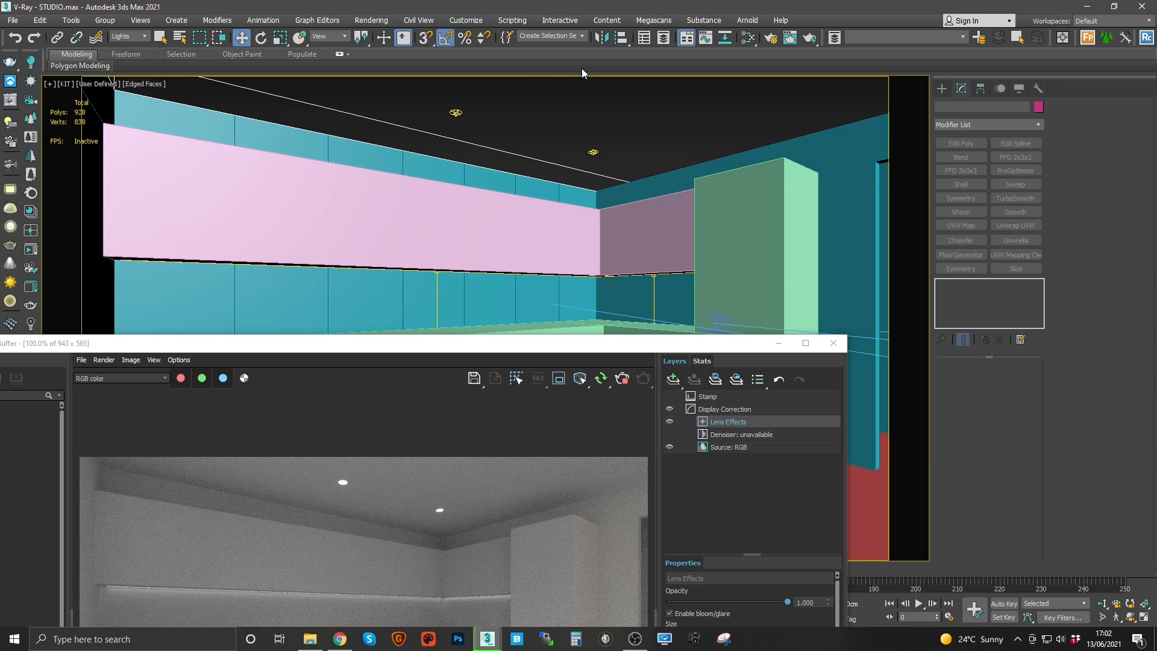
Step: Select the LS_KIT_SPOTS lights and set their multiplier to 14
click(585, 36)
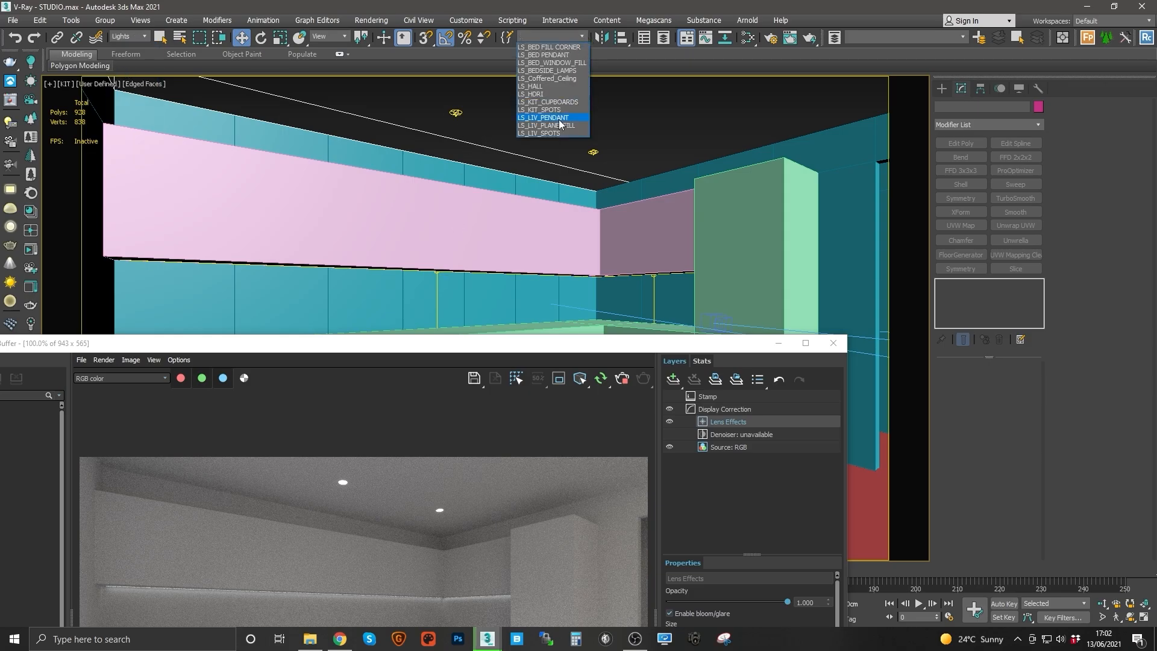
click(548, 114)
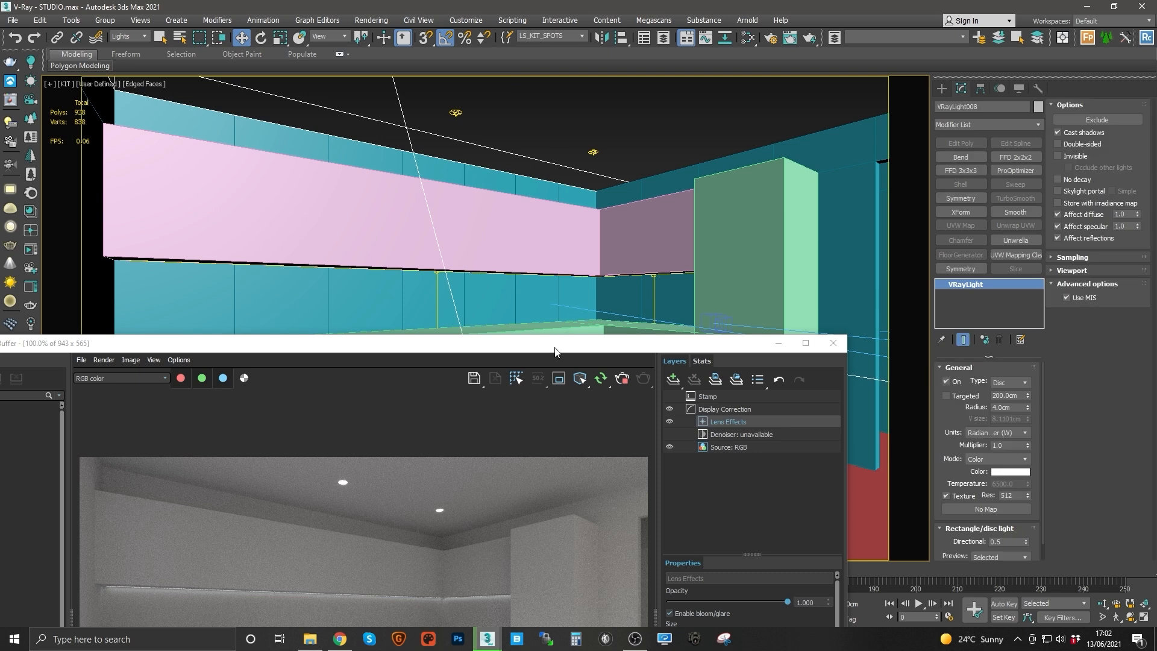
drag(563, 343, 577, 92)
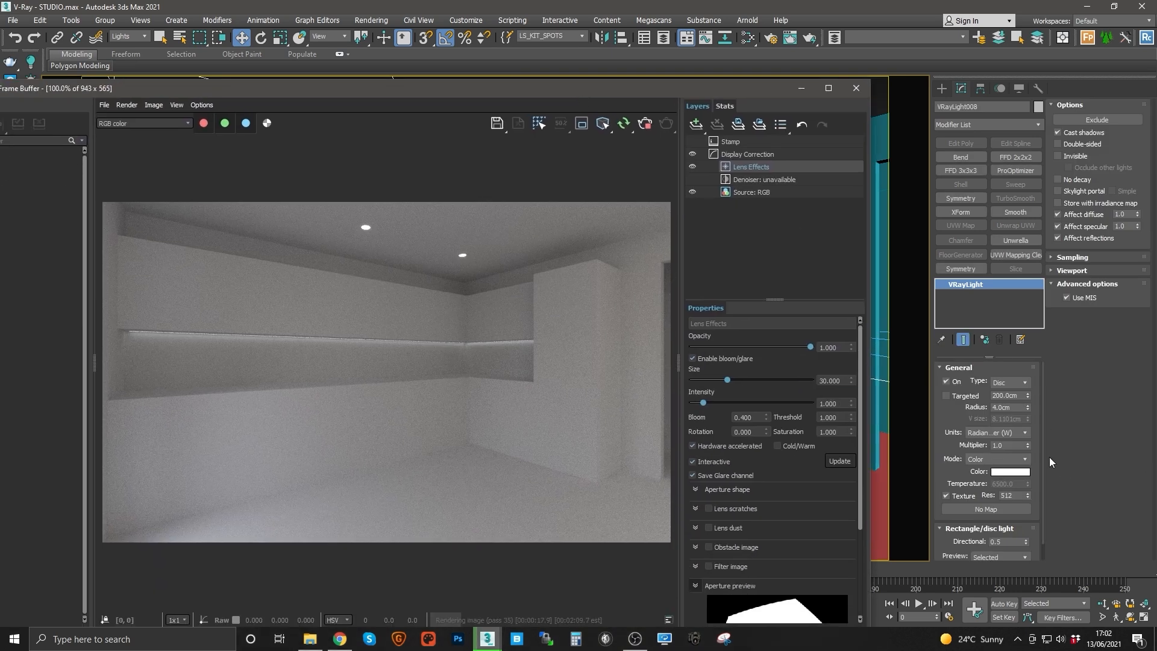
click(1012, 446)
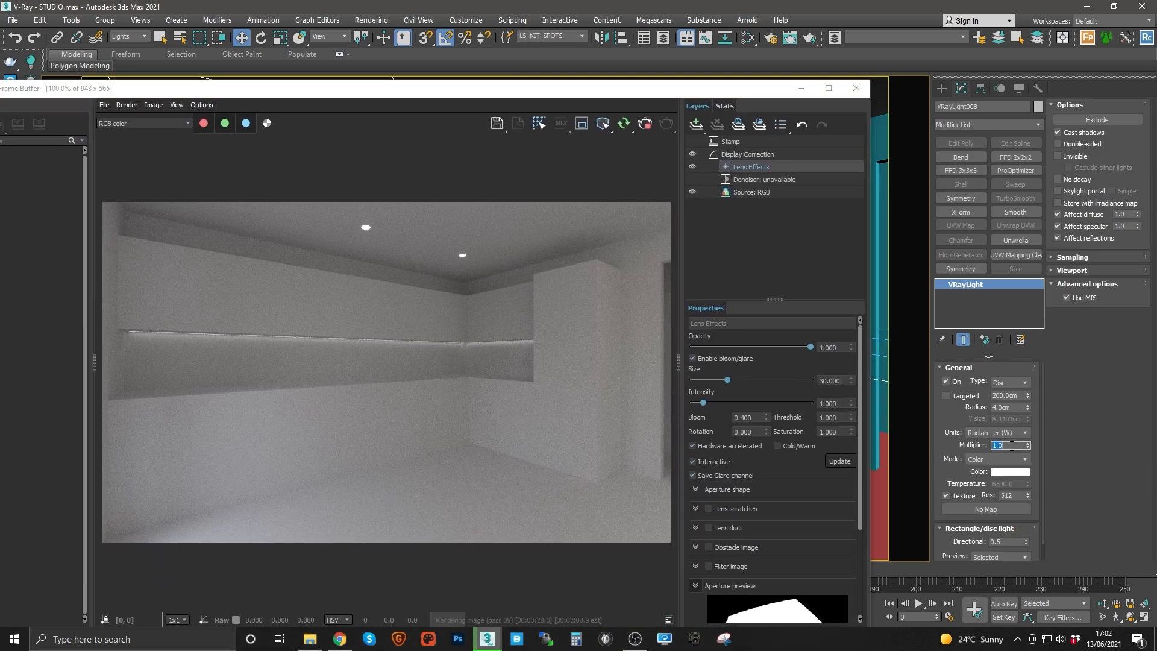
text(80)
key(Return)
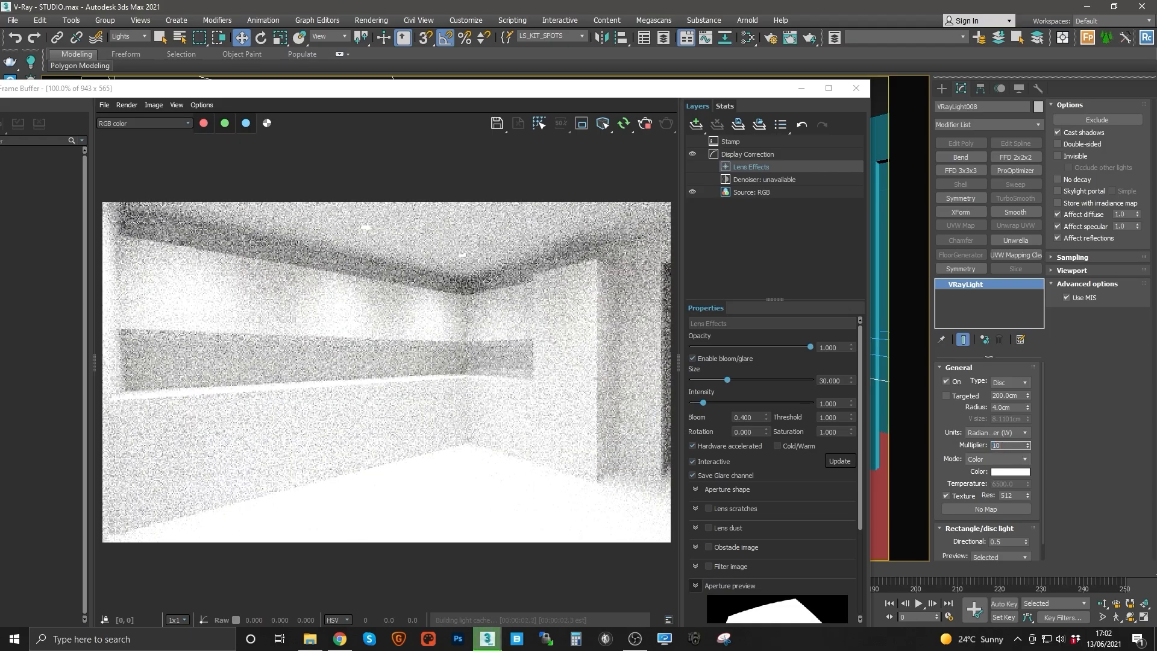
text(10)
key(Return)
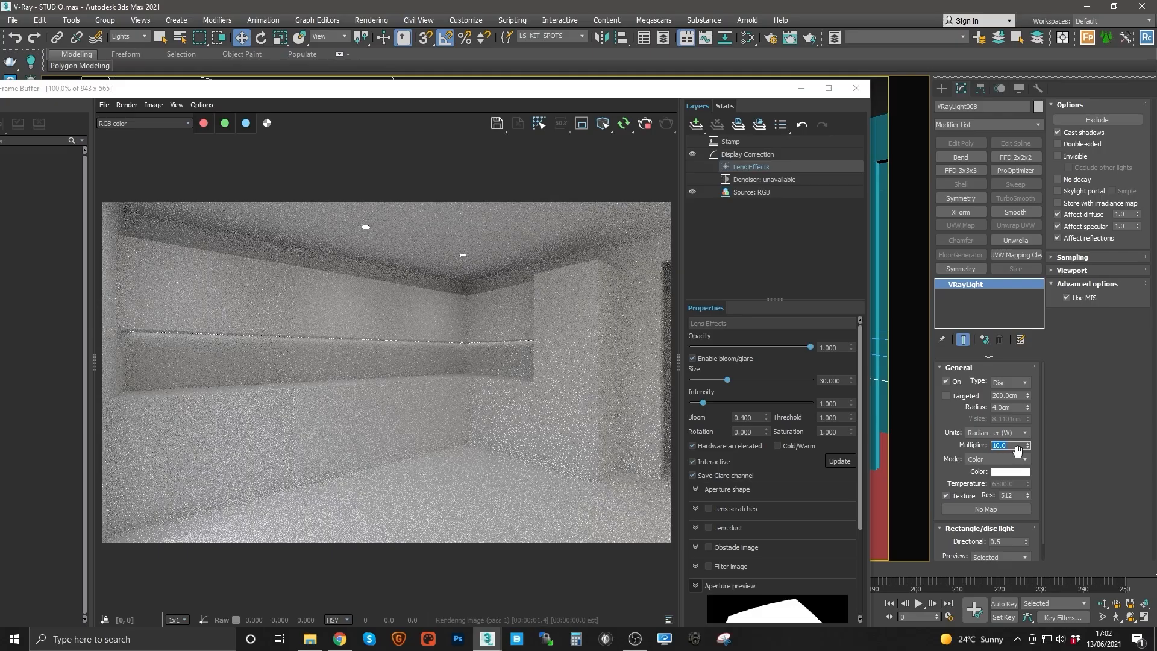
text(13)
key(Return)
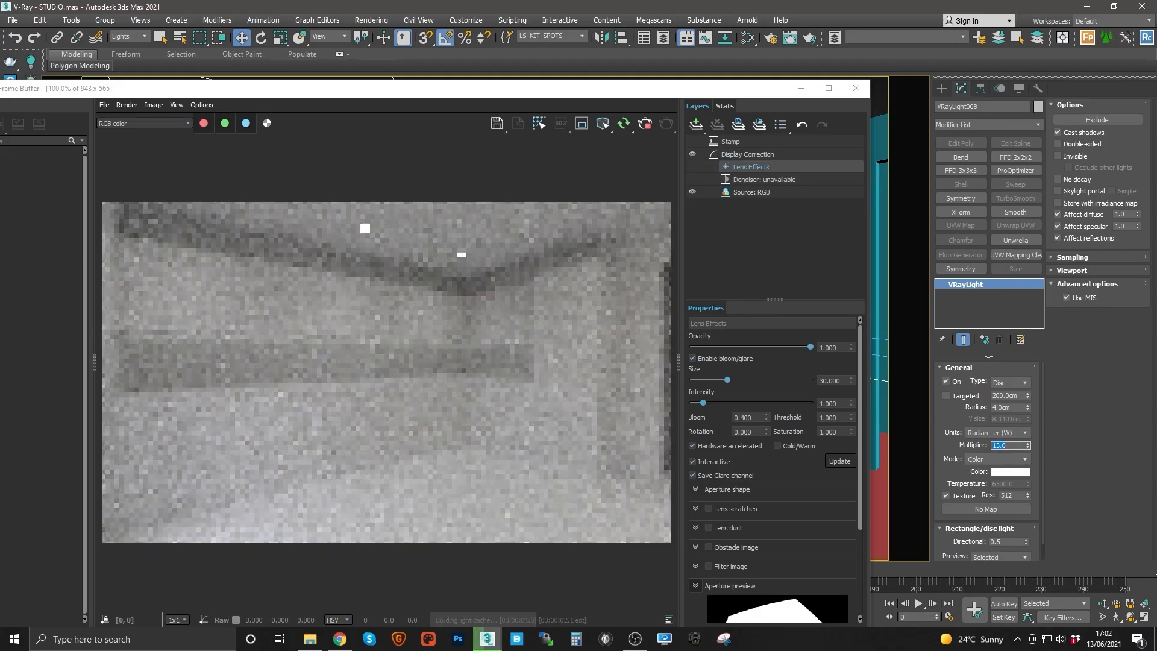
text(14)
key(Return)
Step: Select the LS_KIT_CUPBOARDS light, set its units to Radiance (W/m²/sr) and its multiplier to 150
drag(544, 97, 547, 117)
click(582, 36)
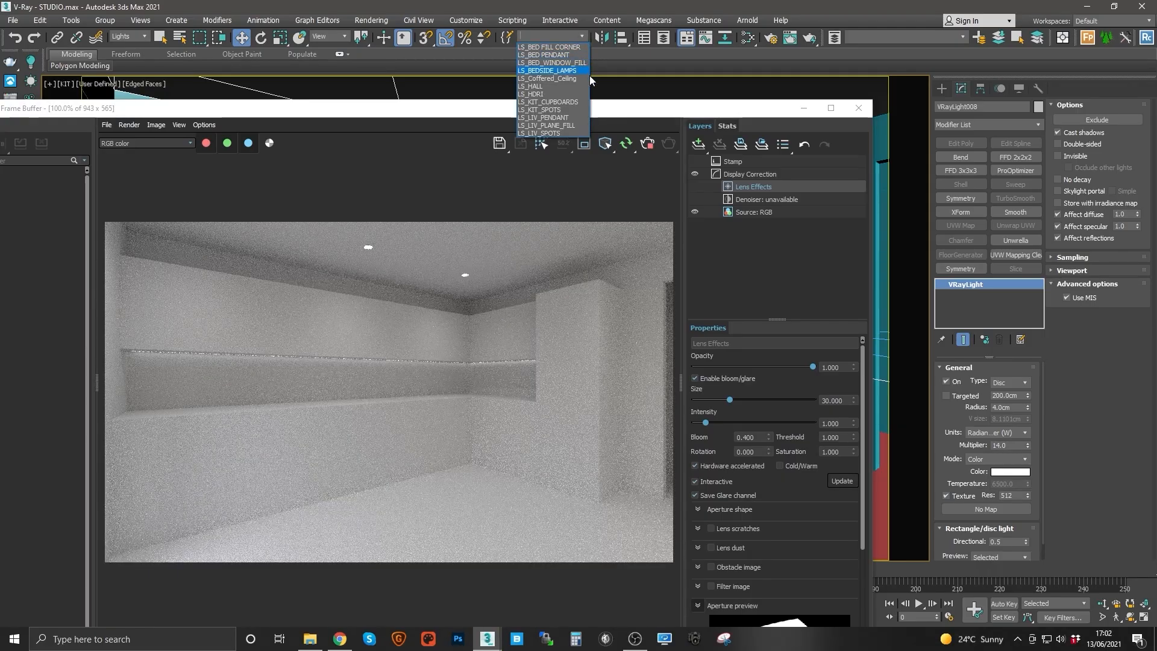
click(560, 102)
click(1006, 433)
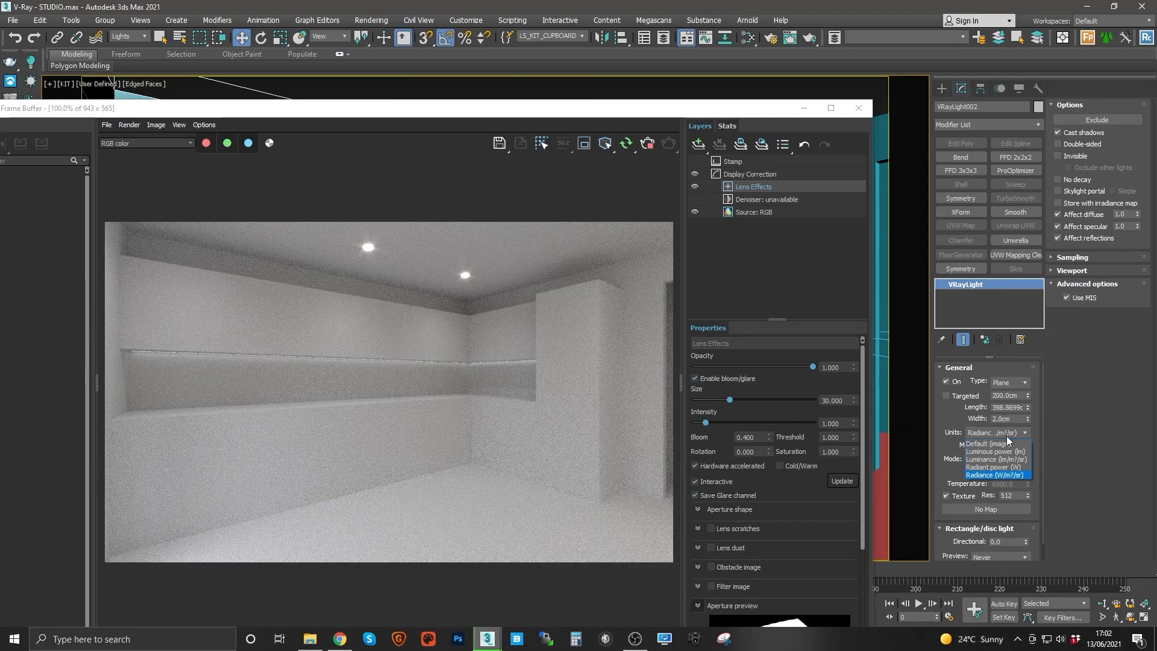
click(1013, 475)
double_click(1010, 445)
text(50)
key(Return)
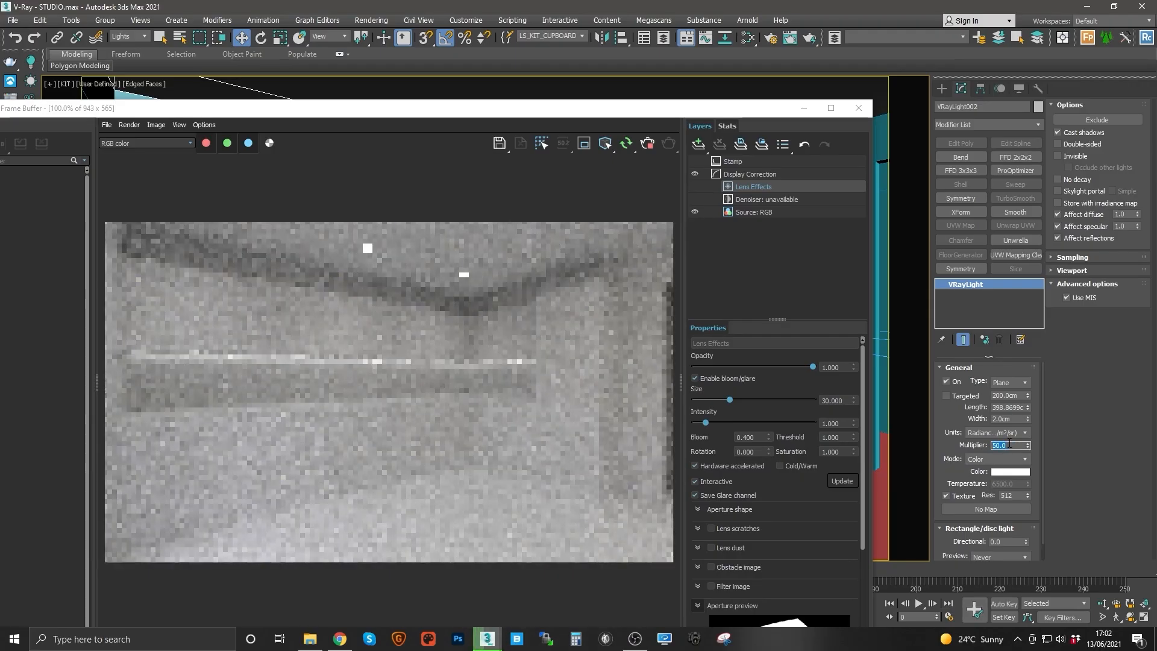
text(150)
key(Return)
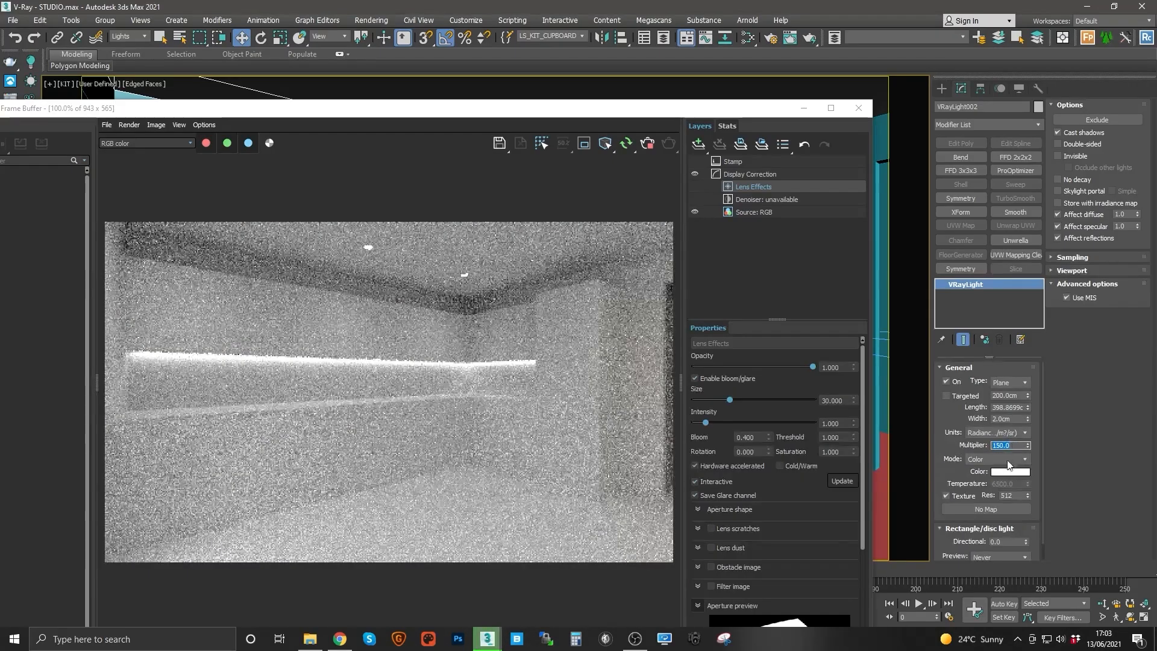
Step: Tint the cupboard light a warm colour of Red 255, Green 234, Blue 211
click(1010, 471)
click(401, 126)
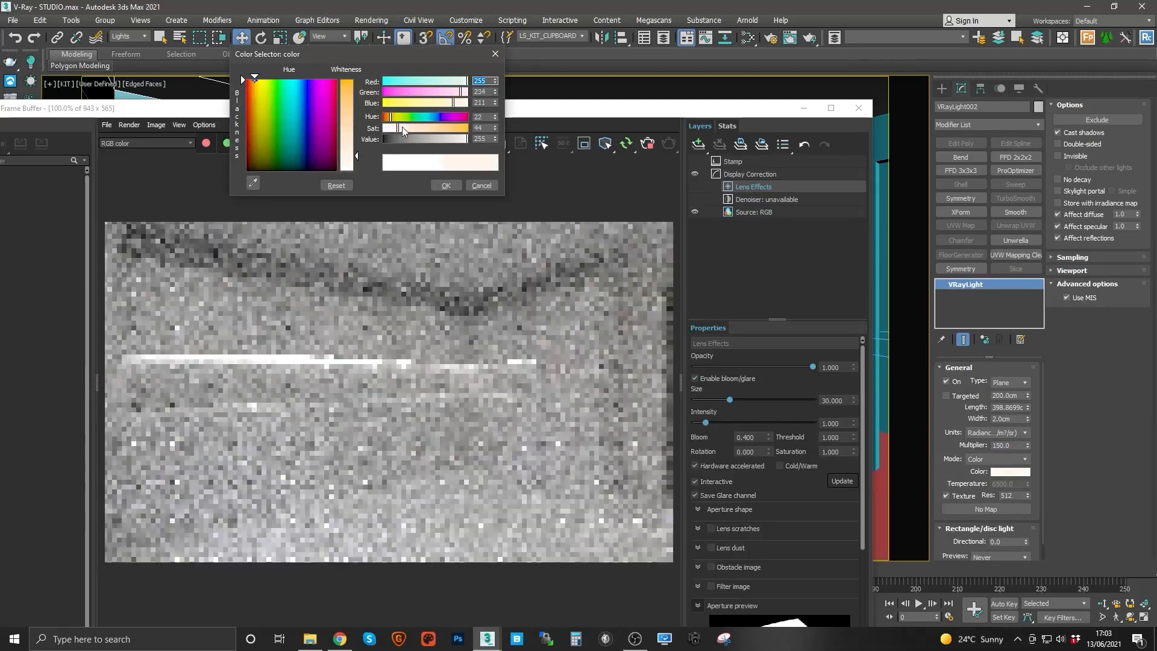
click(445, 185)
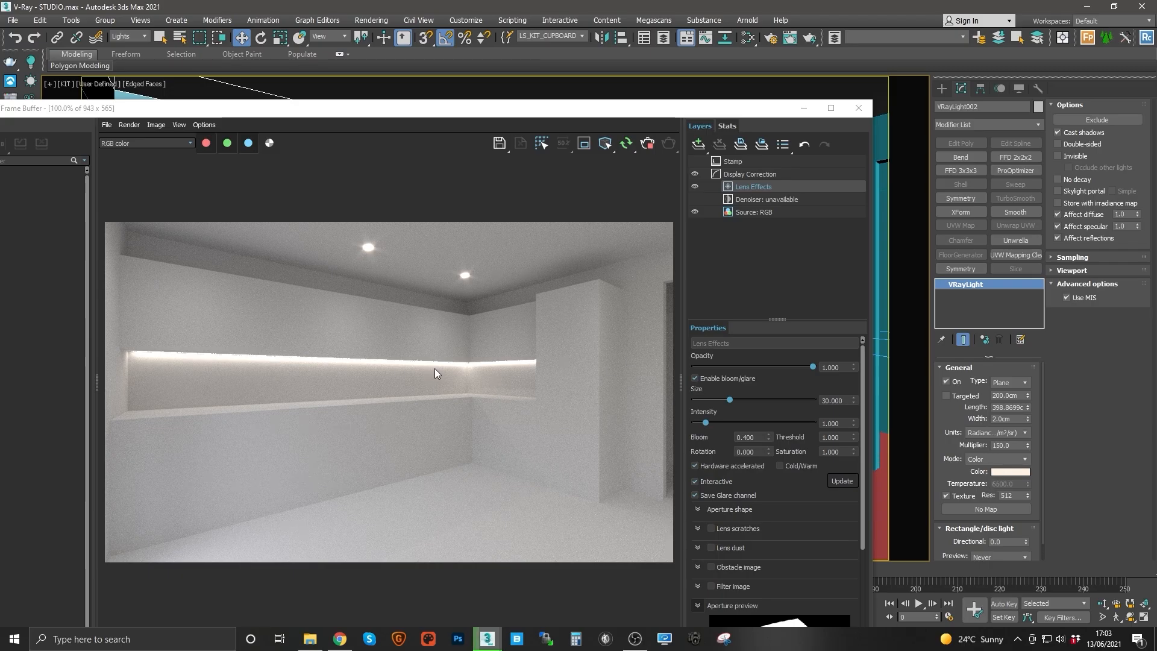
Step: Switch the viewport to the HALL camera view so the interactive render shows the hallway
drag(601, 113, 625, 108)
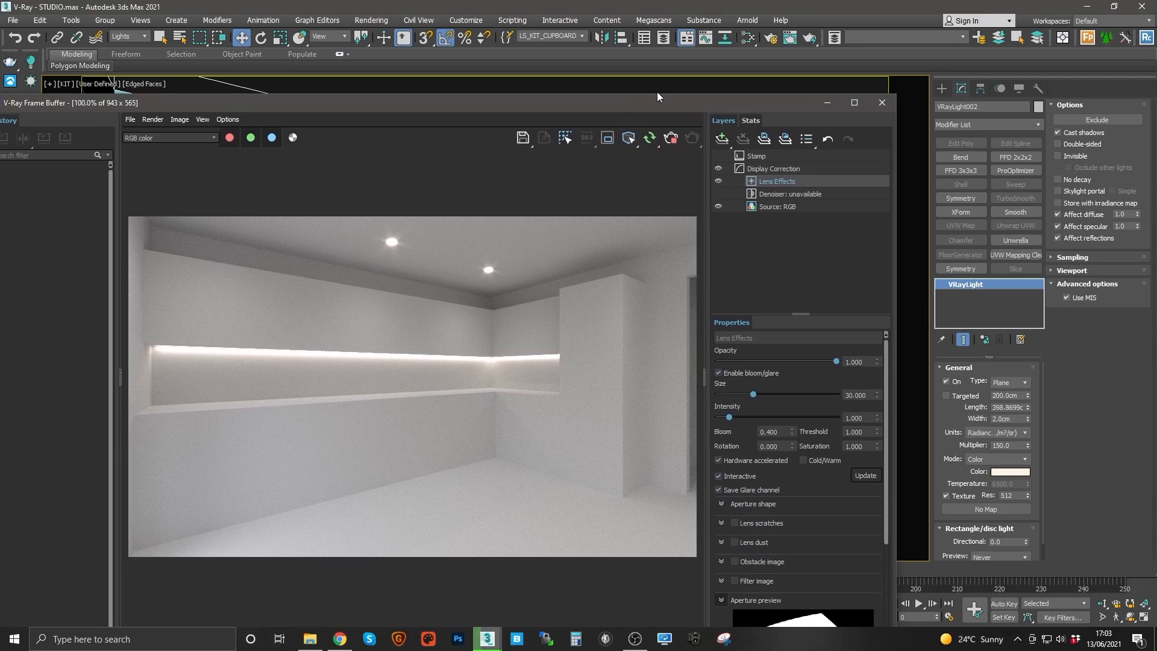
drag(657, 96, 631, 239)
click(601, 113)
key(c)
click(527, 247)
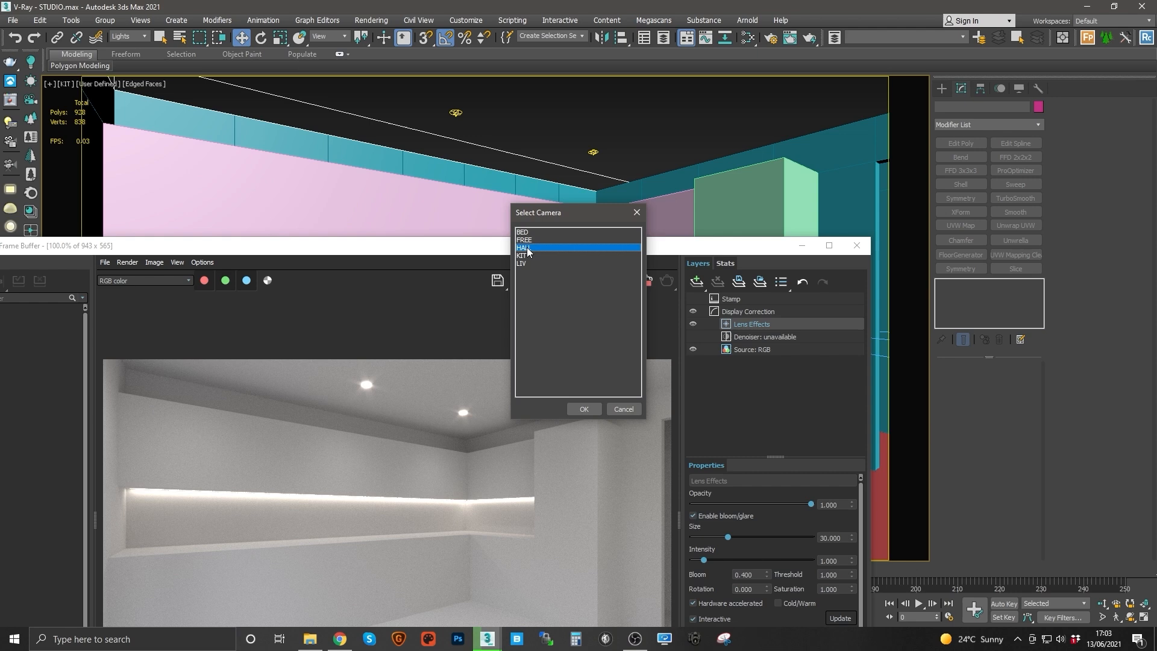
double_click(527, 247)
Step: Select the LS_HALL lights and set their multiplier to 30
drag(553, 252, 560, 80)
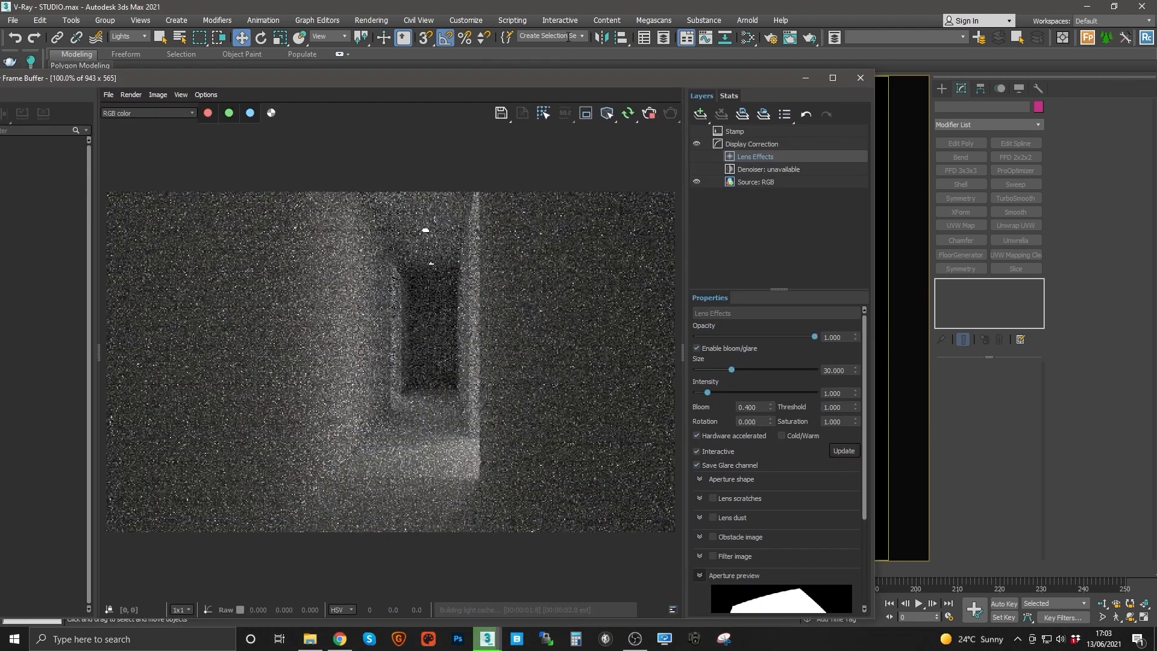
click(583, 37)
click(543, 78)
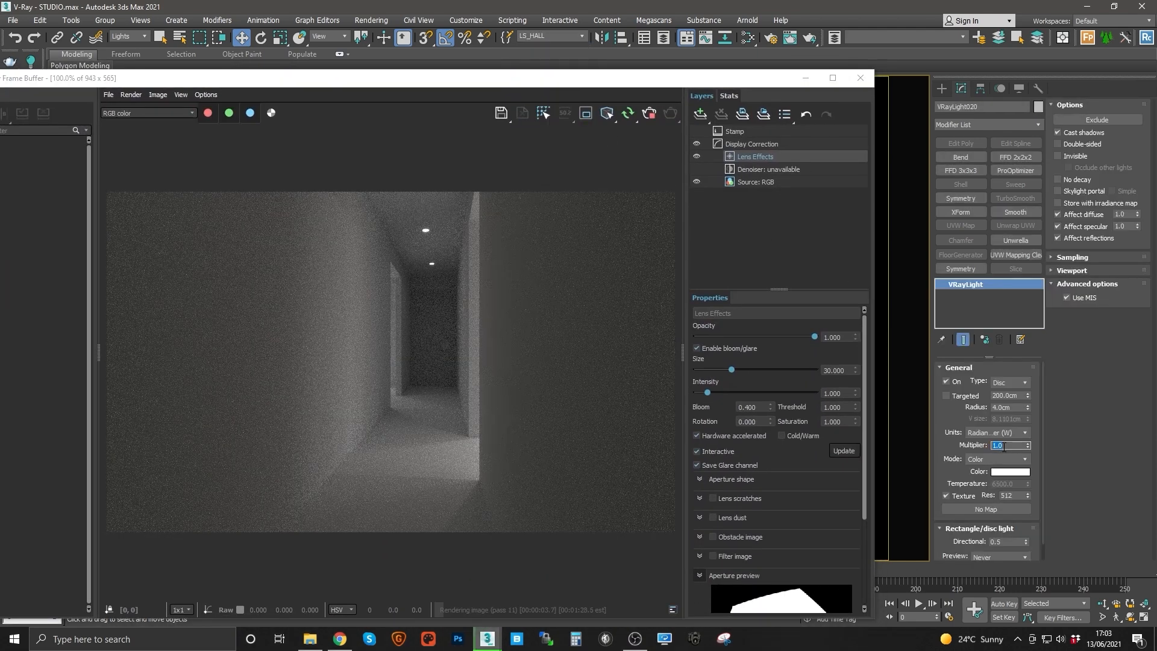
key(Return)
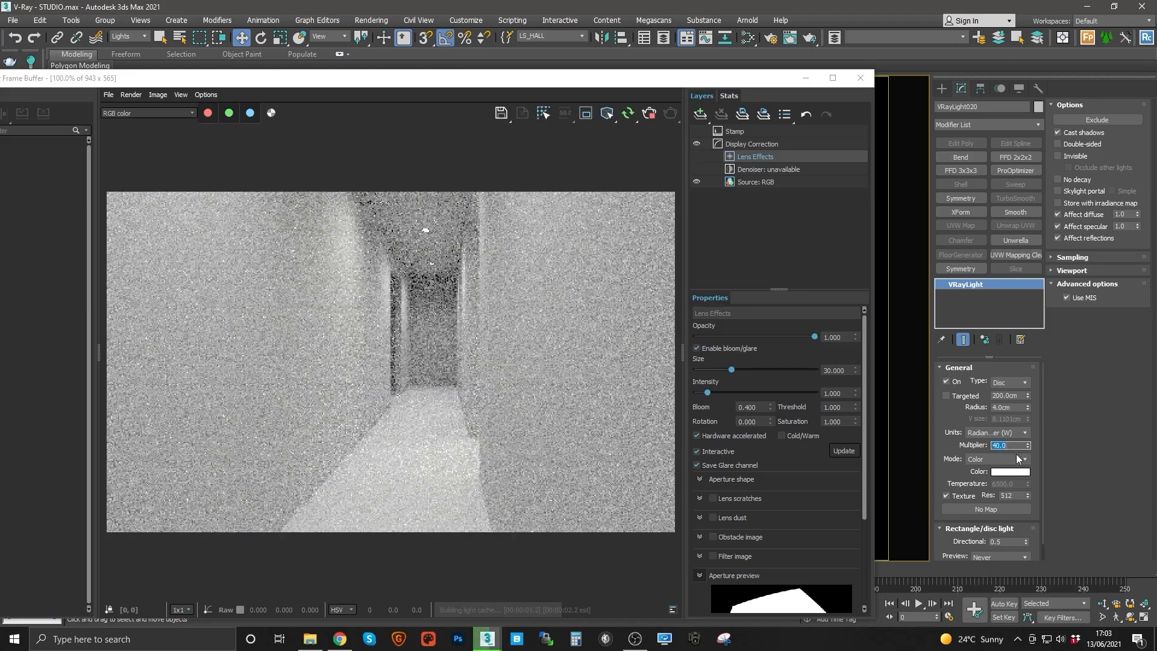
text(30)
key(Return)
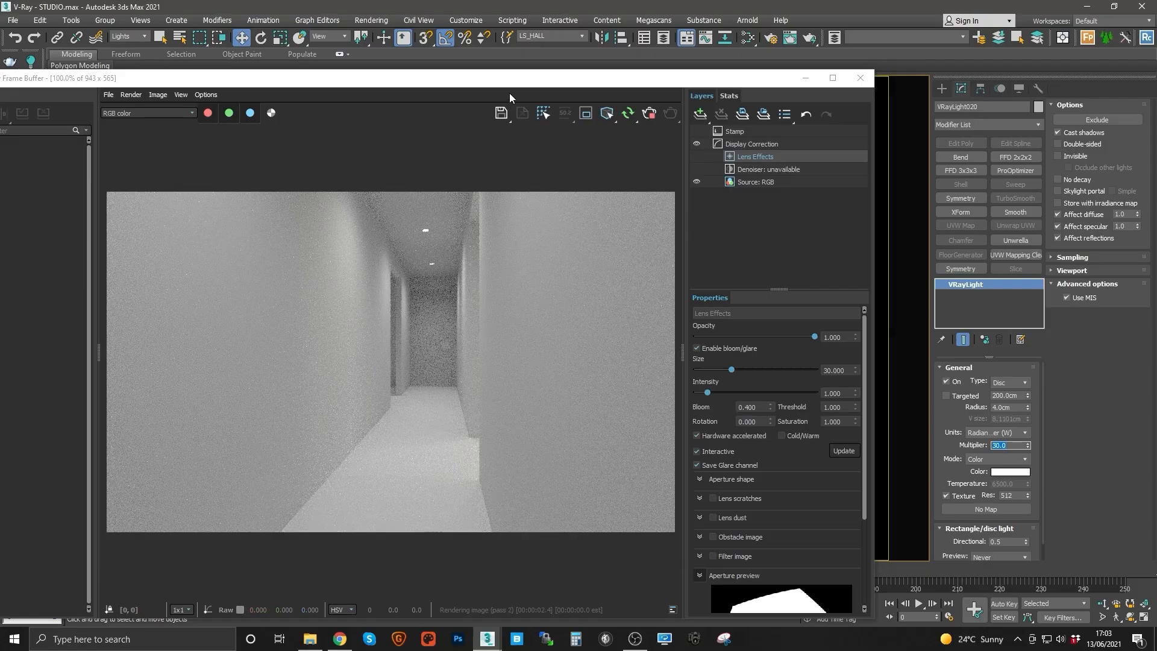
Step: Switch the viewport to the BED camera view so the interactive render shows the bedroom
drag(511, 79, 540, 109)
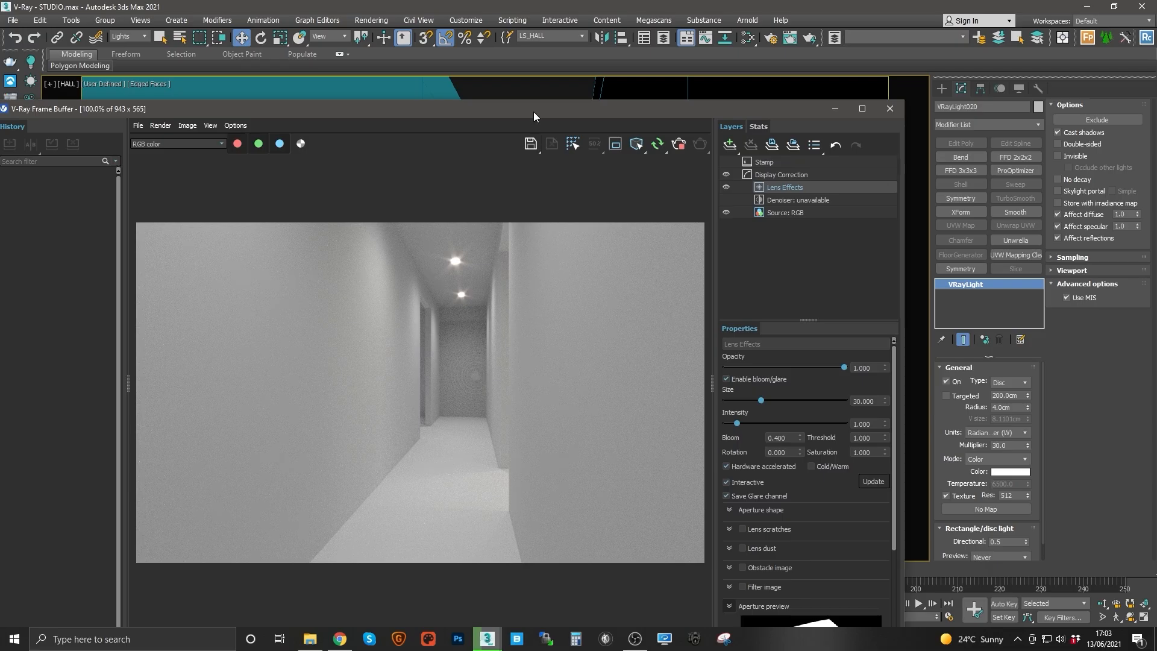
drag(533, 111, 530, 162)
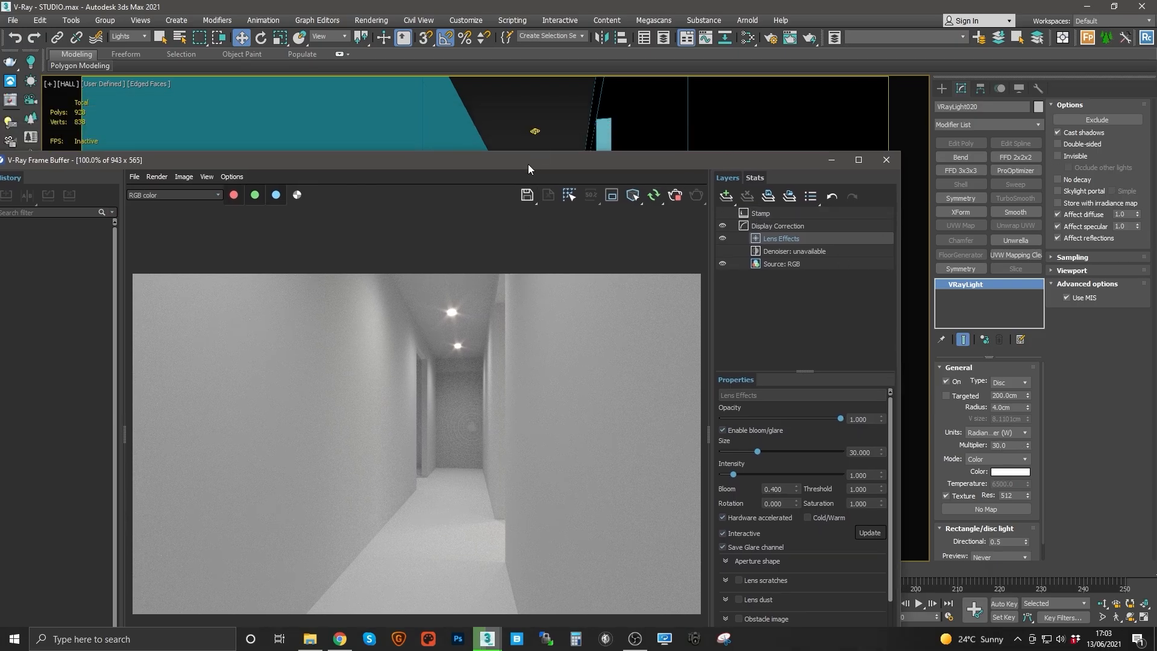
drag(528, 164, 500, 182)
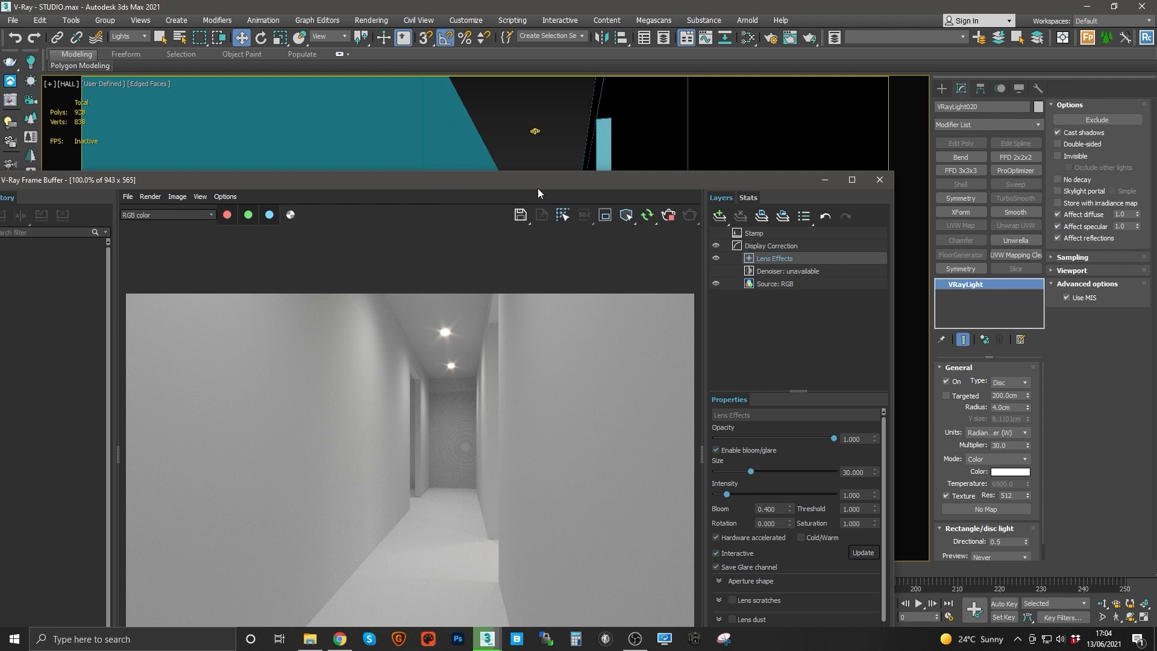
mouse_move(507, 183)
mouse_down()
mouse_move(500, 117)
mouse_move(521, 185)
mouse_up()
click(522, 155)
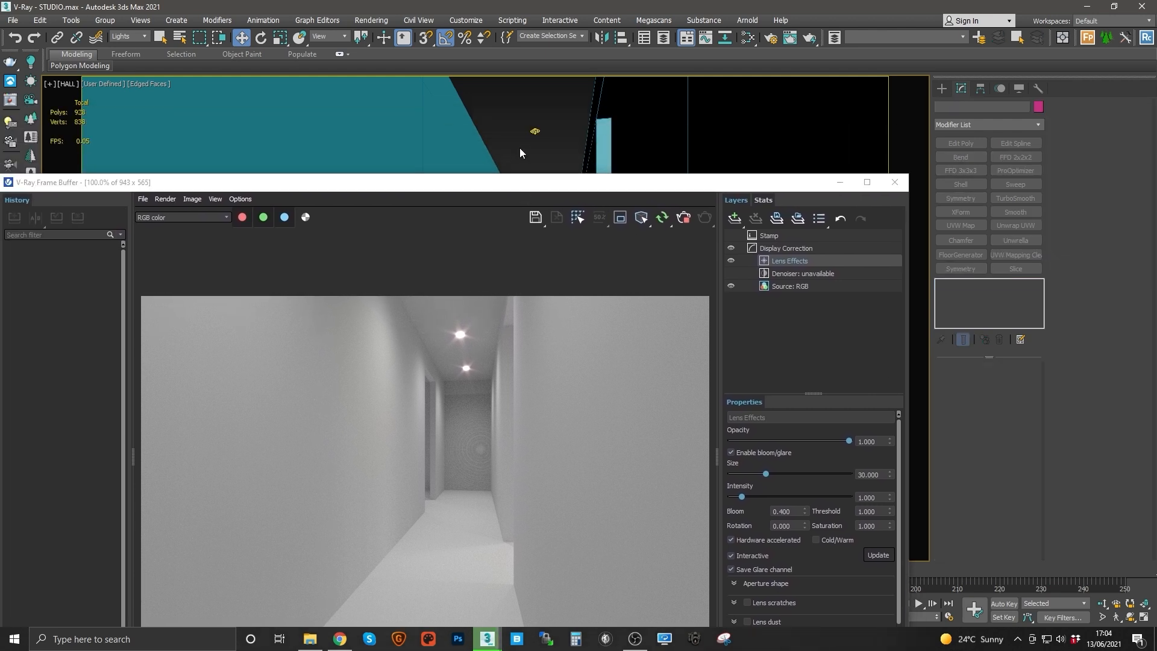
key(c)
double_click(526, 234)
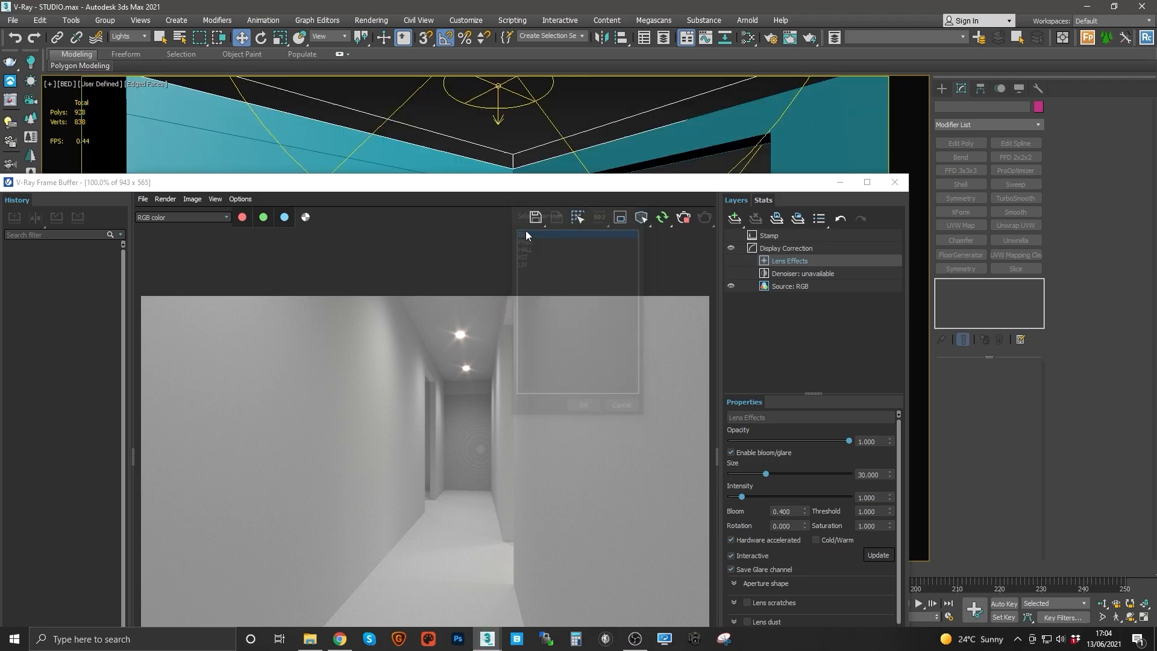
mouse_move(548, 189)
mouse_down()
mouse_move(540, 121)
mouse_move(552, 209)
mouse_up()
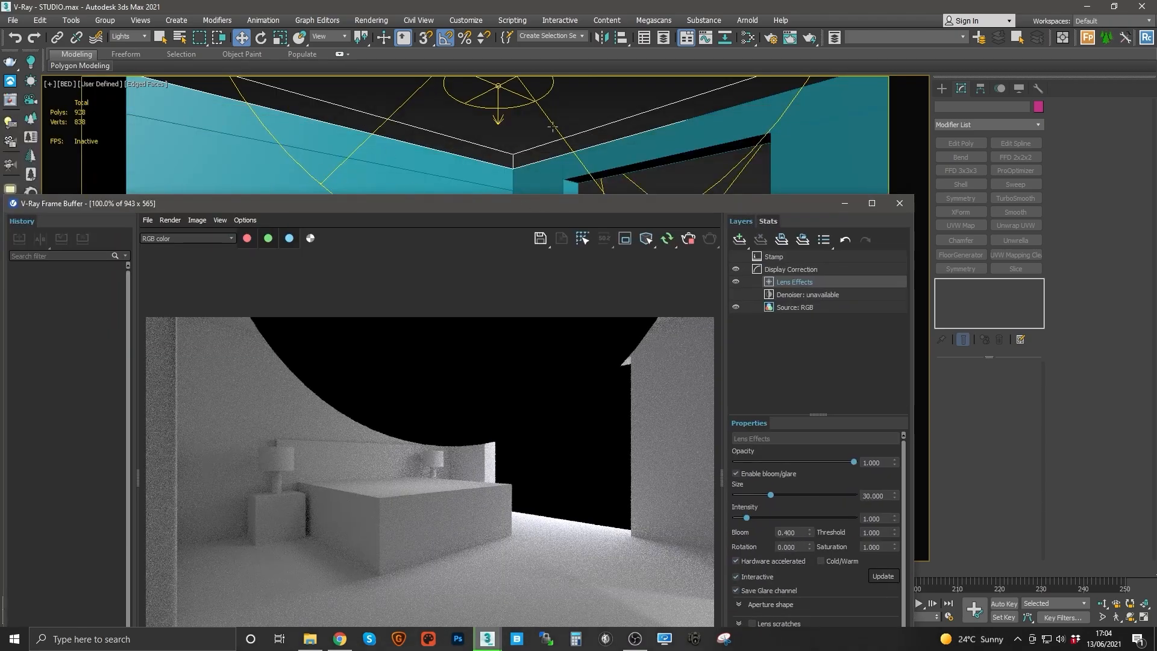
Step: Select the LS_BED FILL CORNER light, make it invisible and turn off its specular and reflection contribution
click(582, 38)
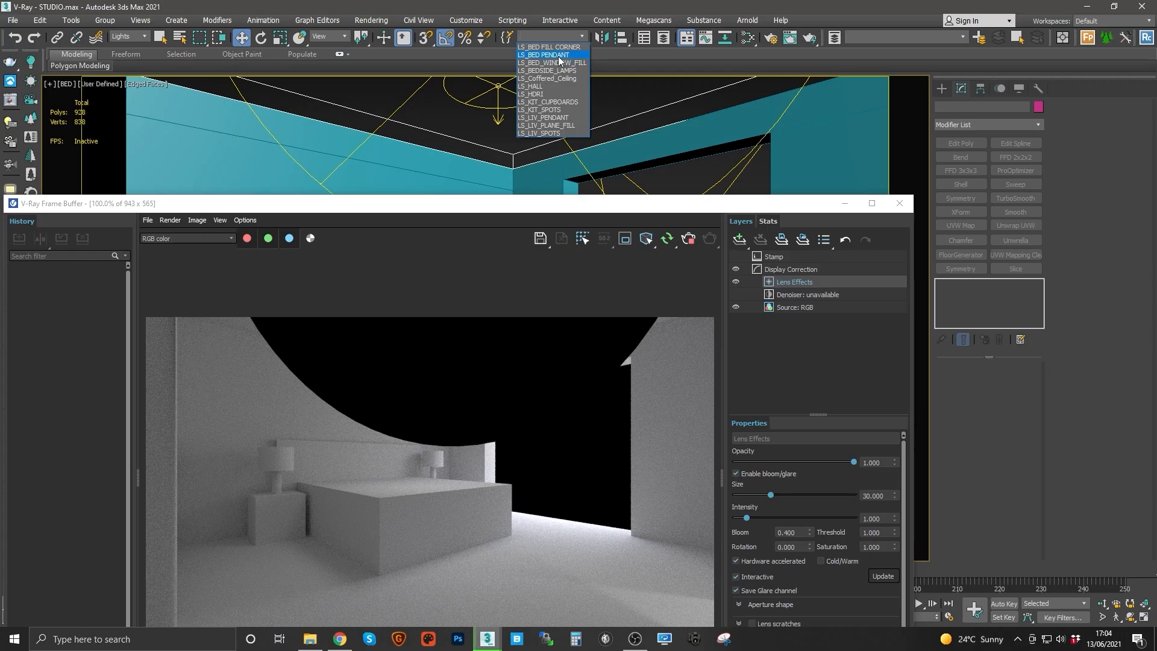
click(564, 55)
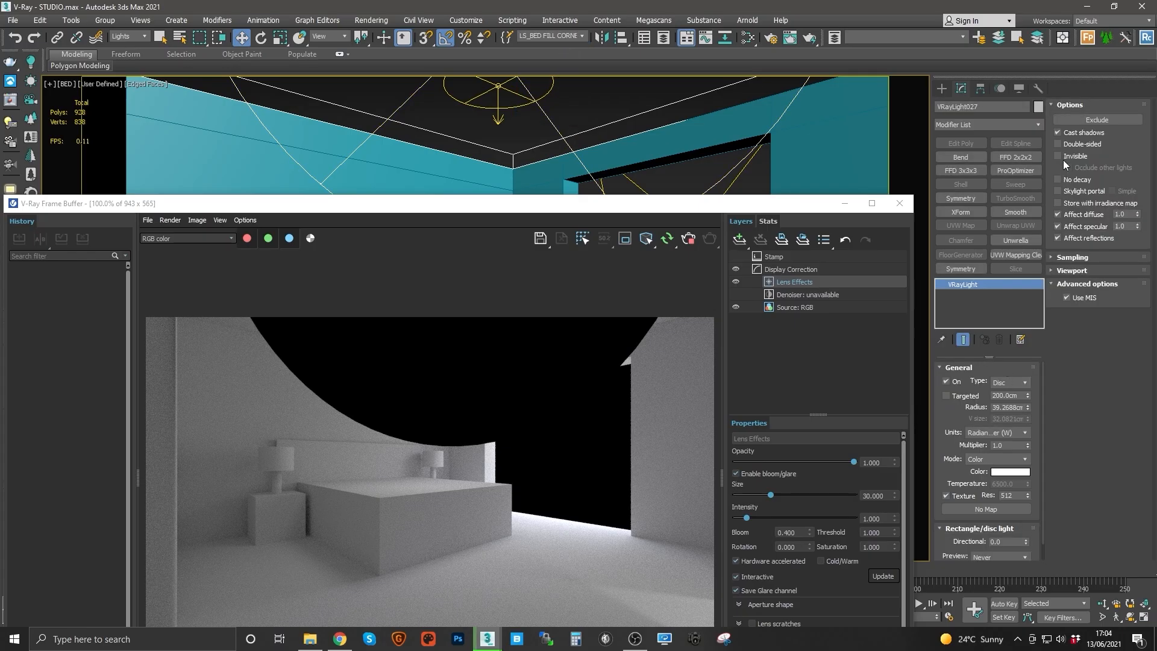
click(1060, 156)
click(1058, 226)
click(1078, 238)
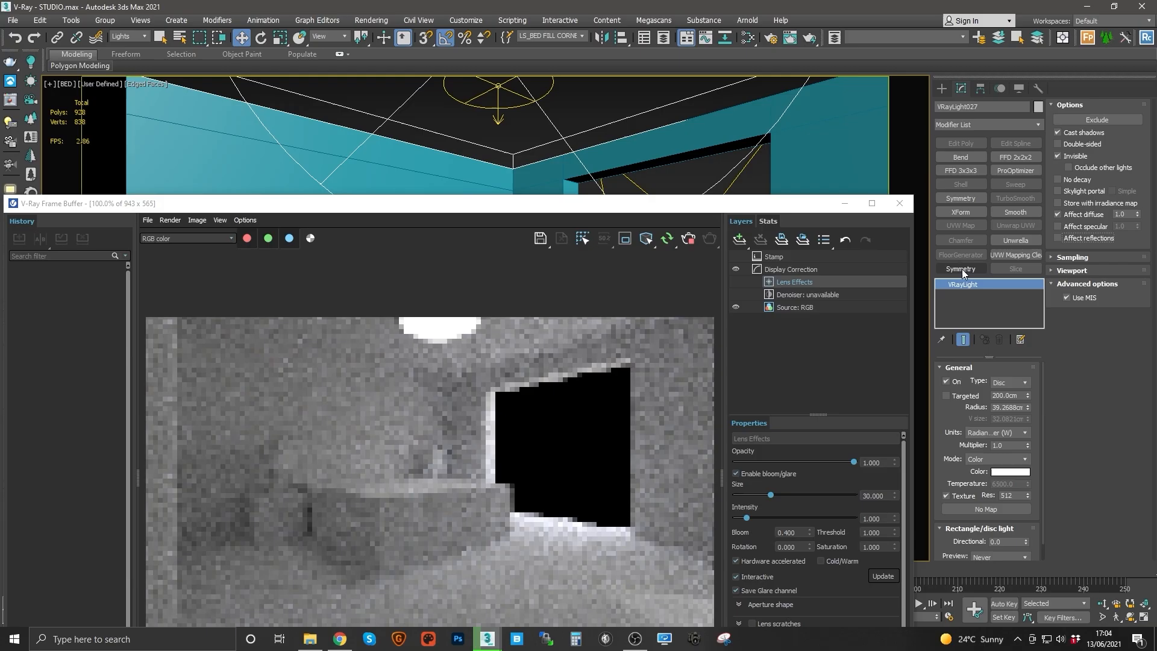
Step: Select the LS_BED PENDANT light, make it invisible and turn off its specular and reflection contribution
drag(678, 206, 659, 223)
click(538, 101)
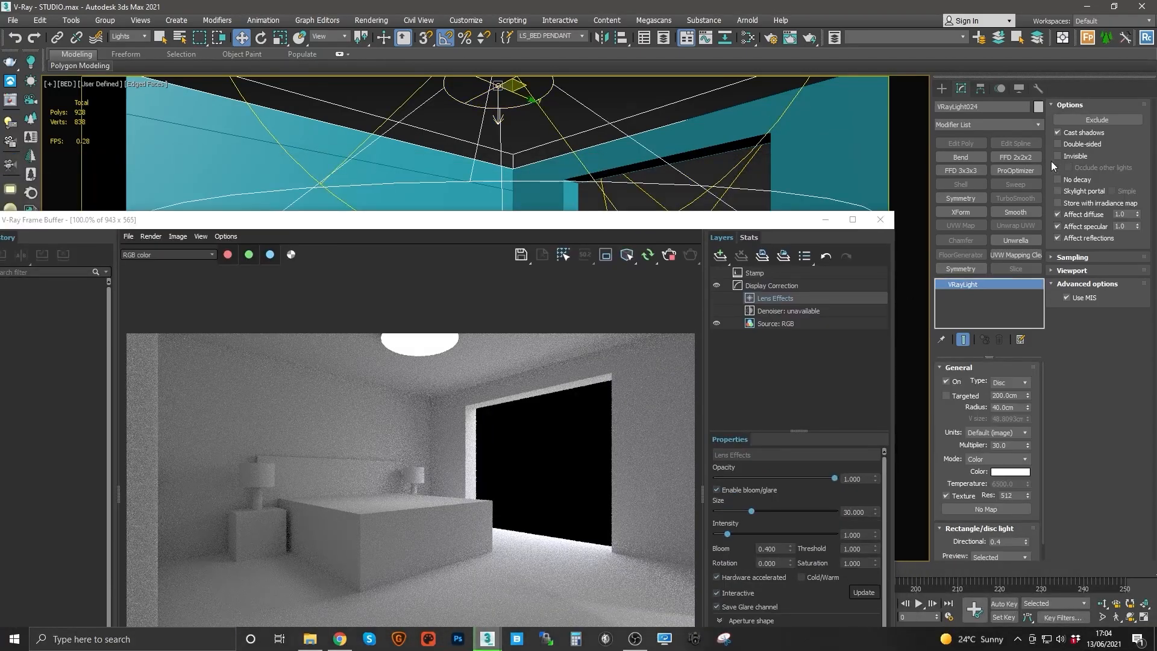
click(582, 36)
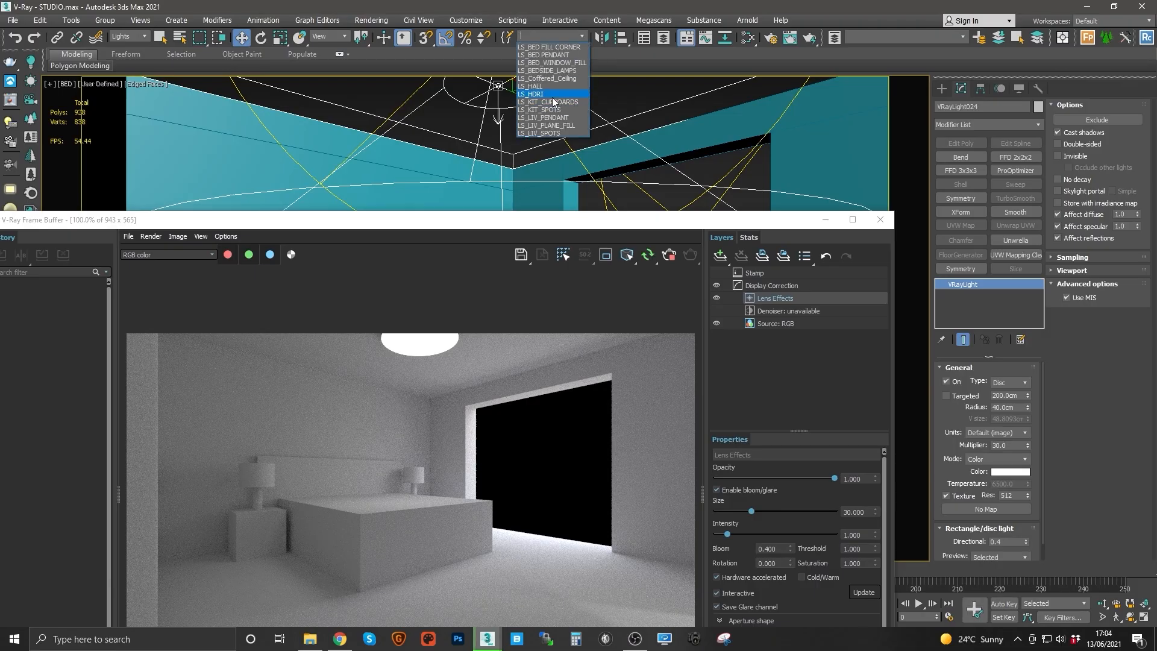
click(556, 55)
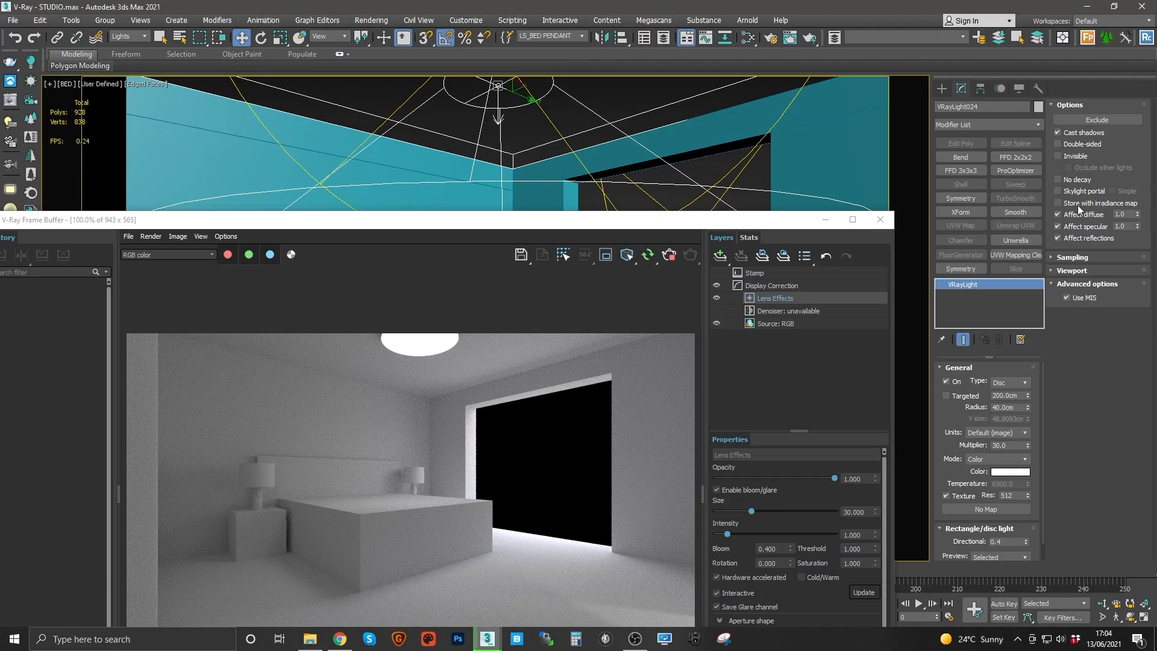
click(1058, 156)
click(1078, 226)
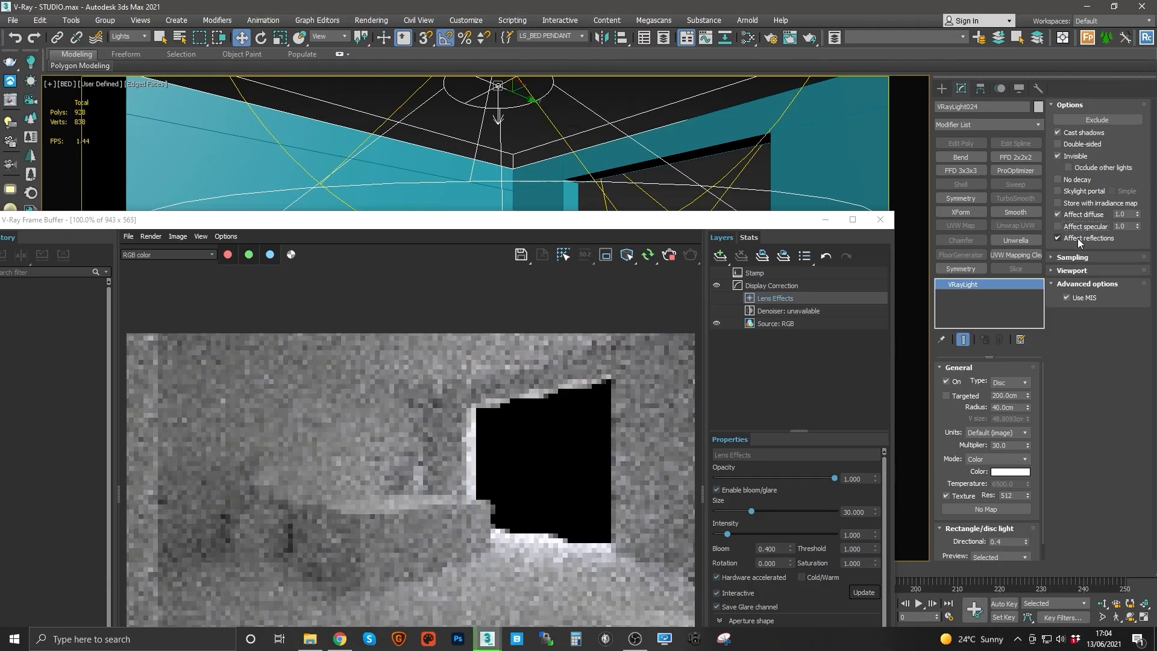
click(1090, 238)
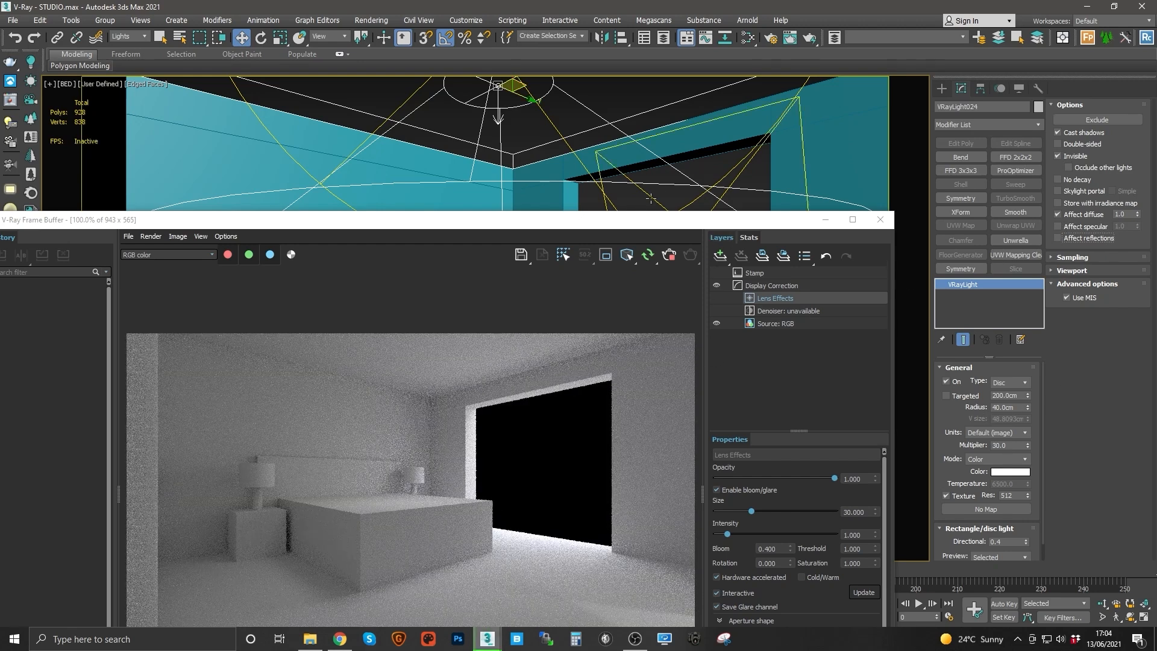
drag(644, 224, 639, 309)
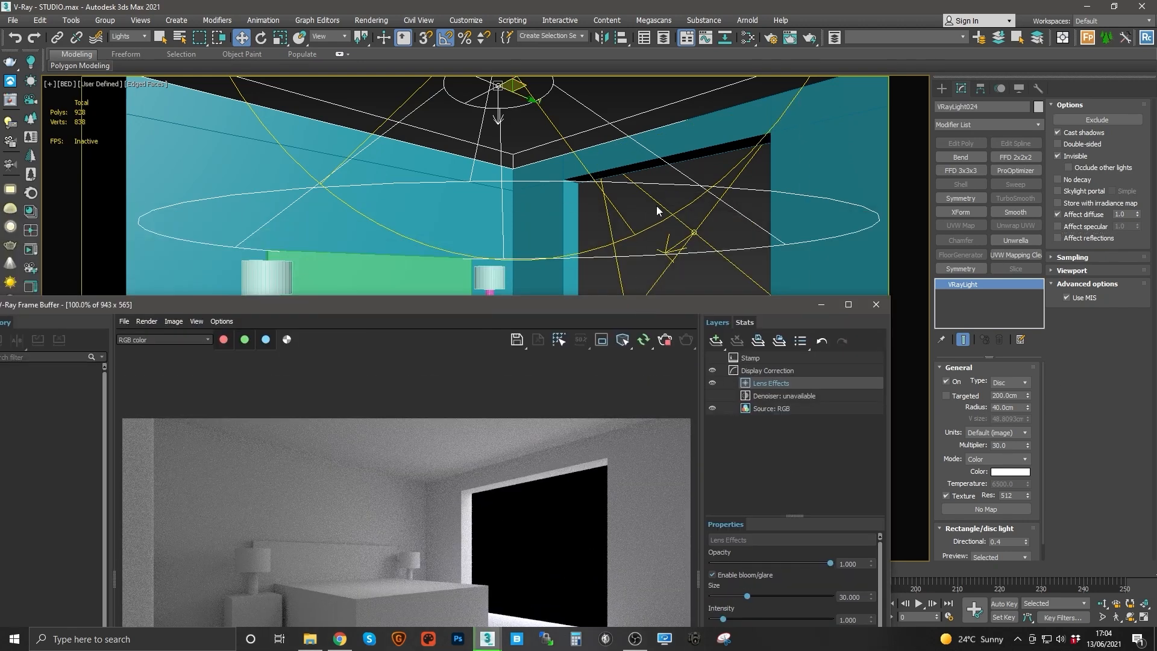
click(712, 251)
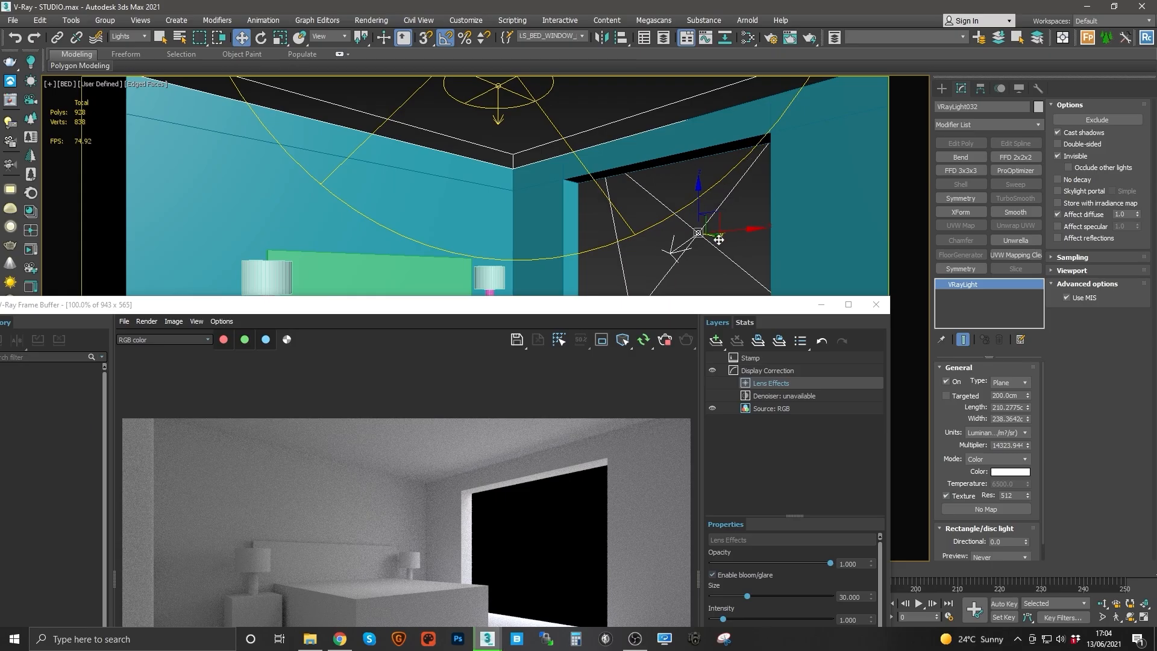
drag(719, 240, 737, 241)
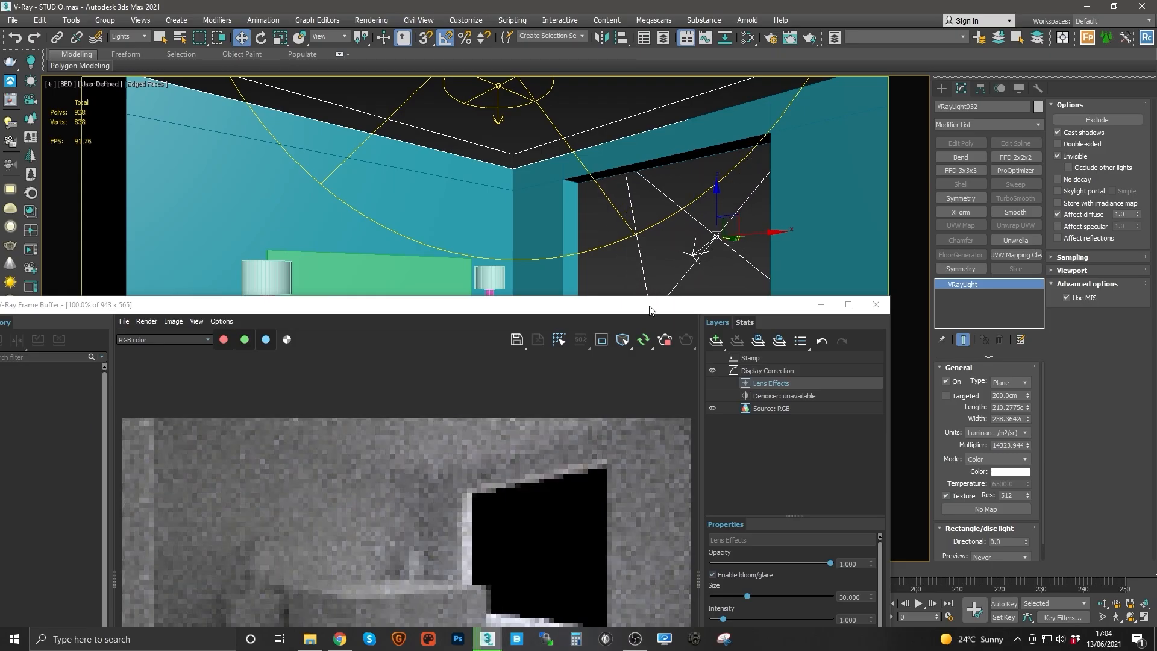
drag(650, 306, 636, 212)
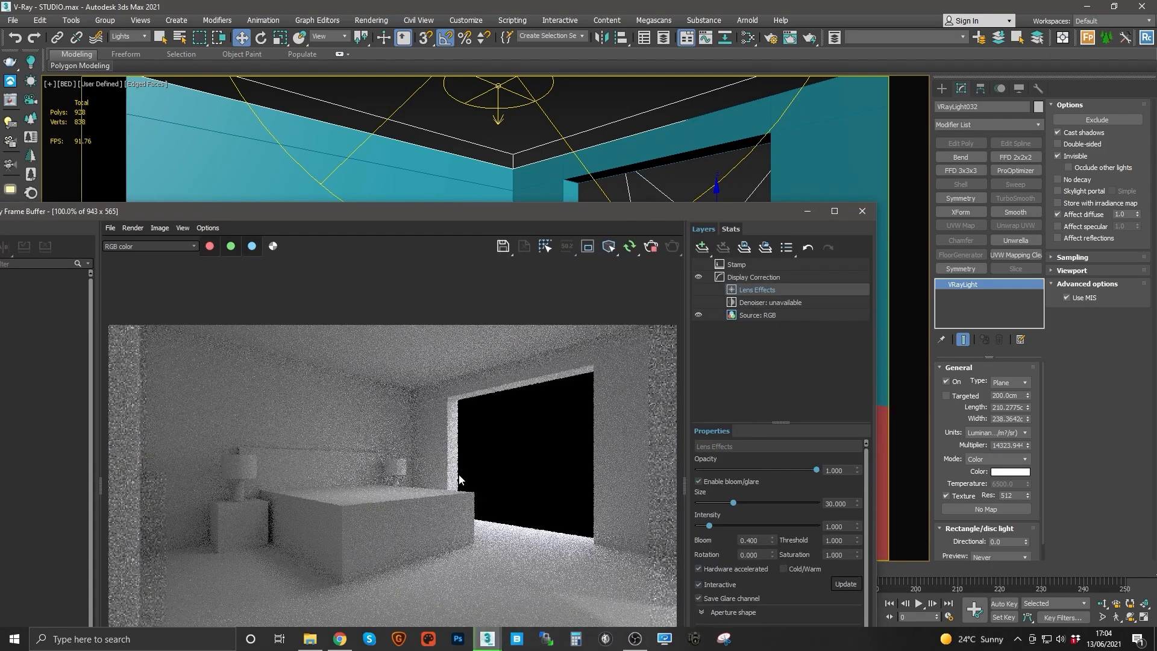
drag(665, 220, 671, 312)
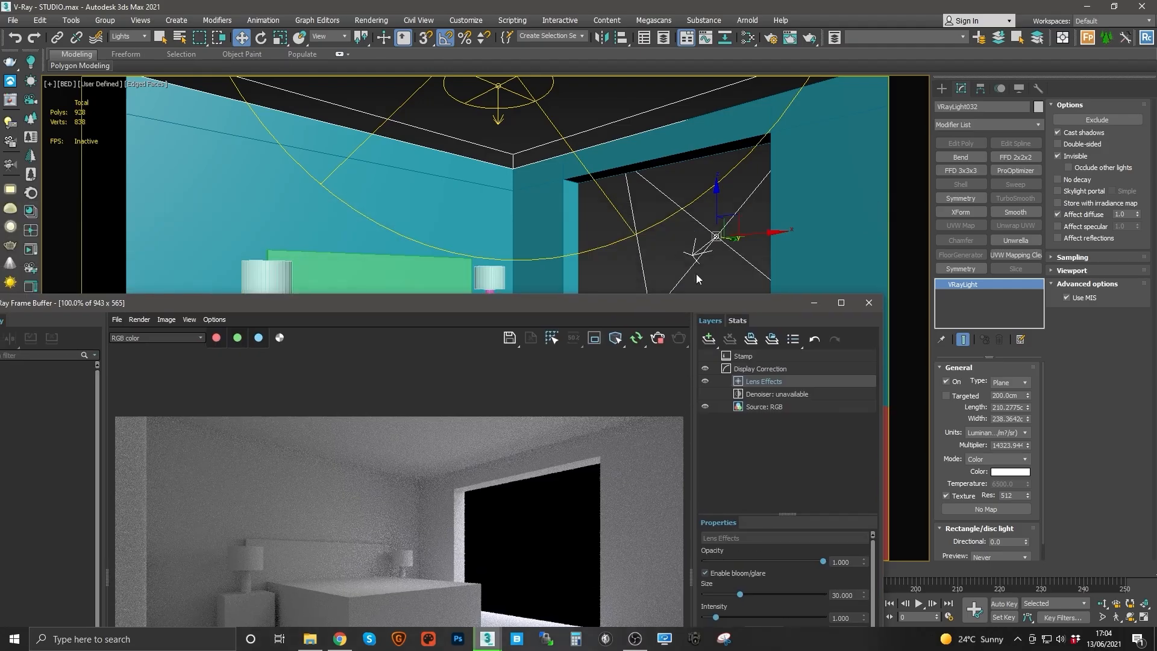
drag(735, 247, 715, 245)
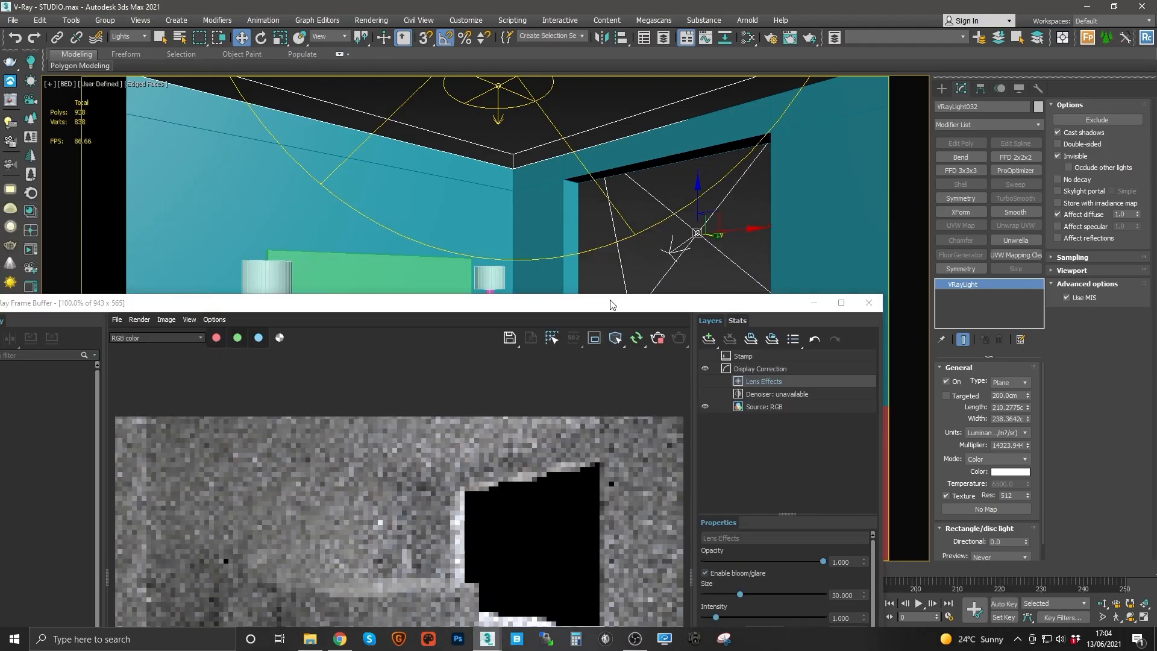
drag(599, 295, 642, 335)
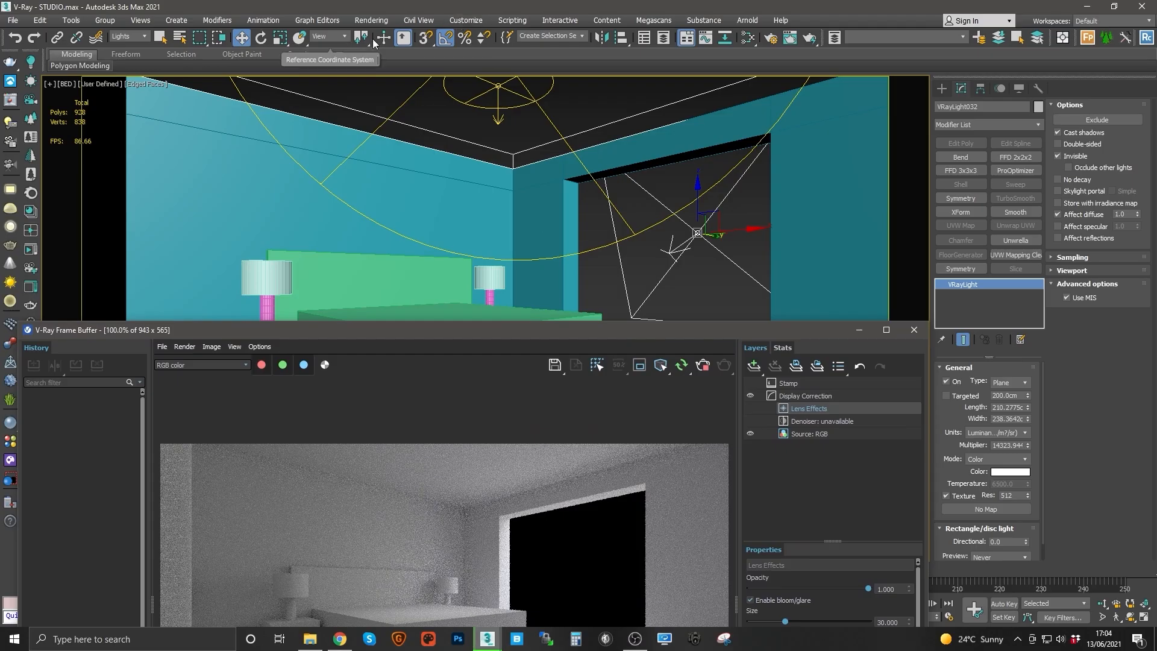
Step: Select the LS_BEDSIDE_LAMPS lights, set their multiplier to 50 and tint their colour warm to R 255, G 230, B 213
click(582, 36)
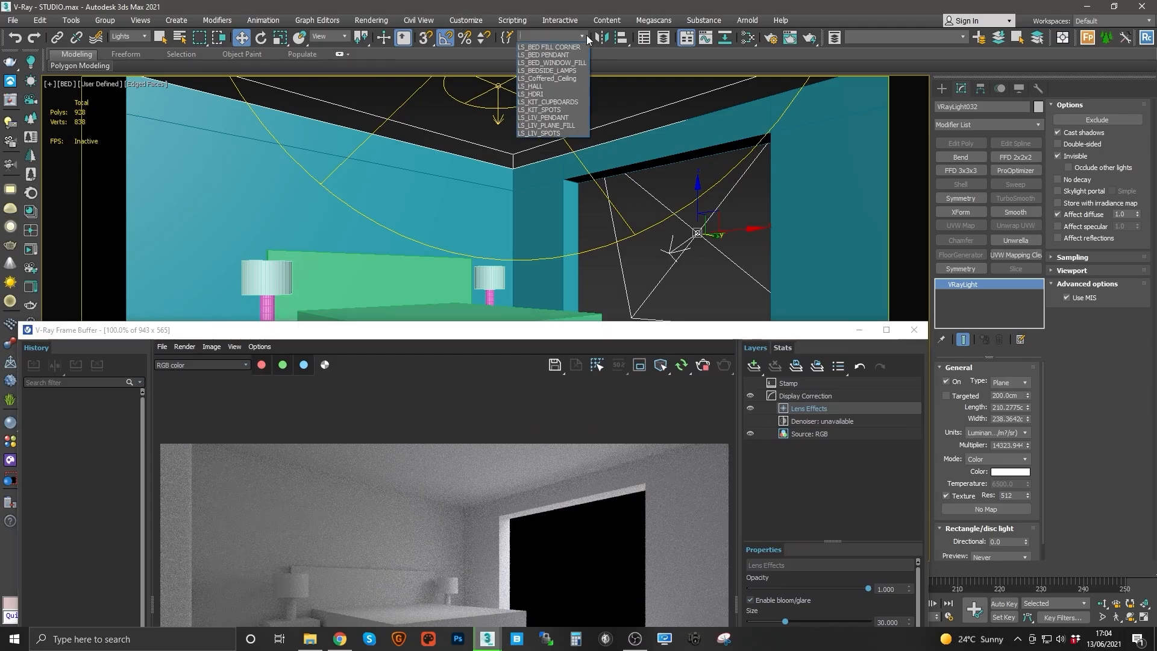
click(554, 71)
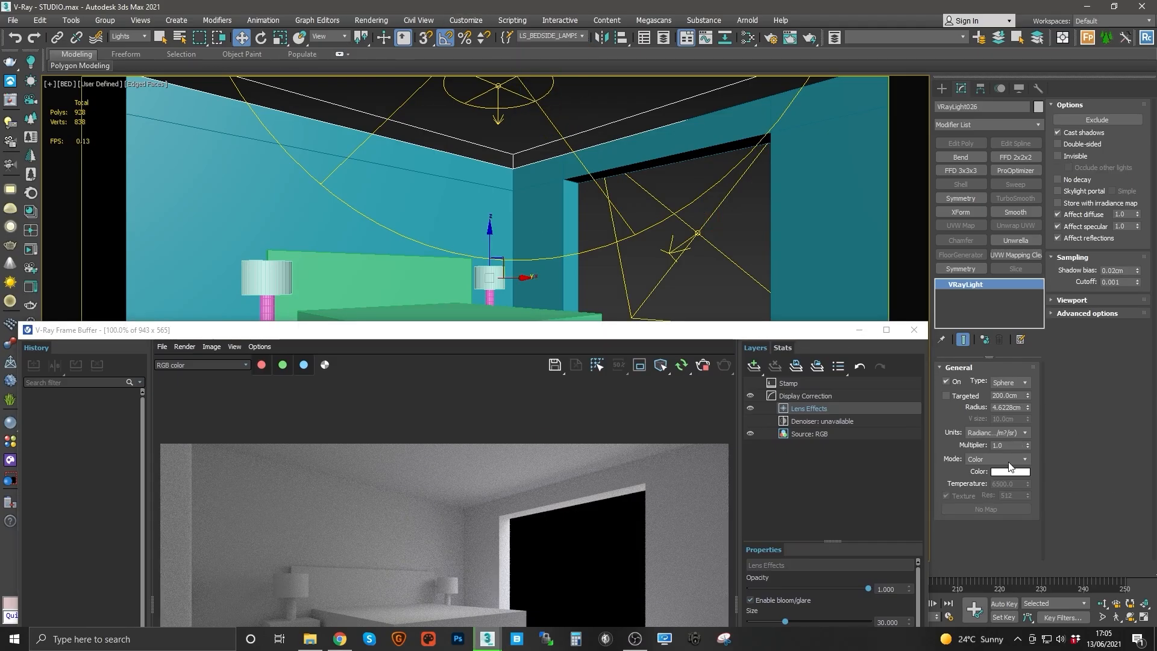
double_click(999, 444)
click(1016, 474)
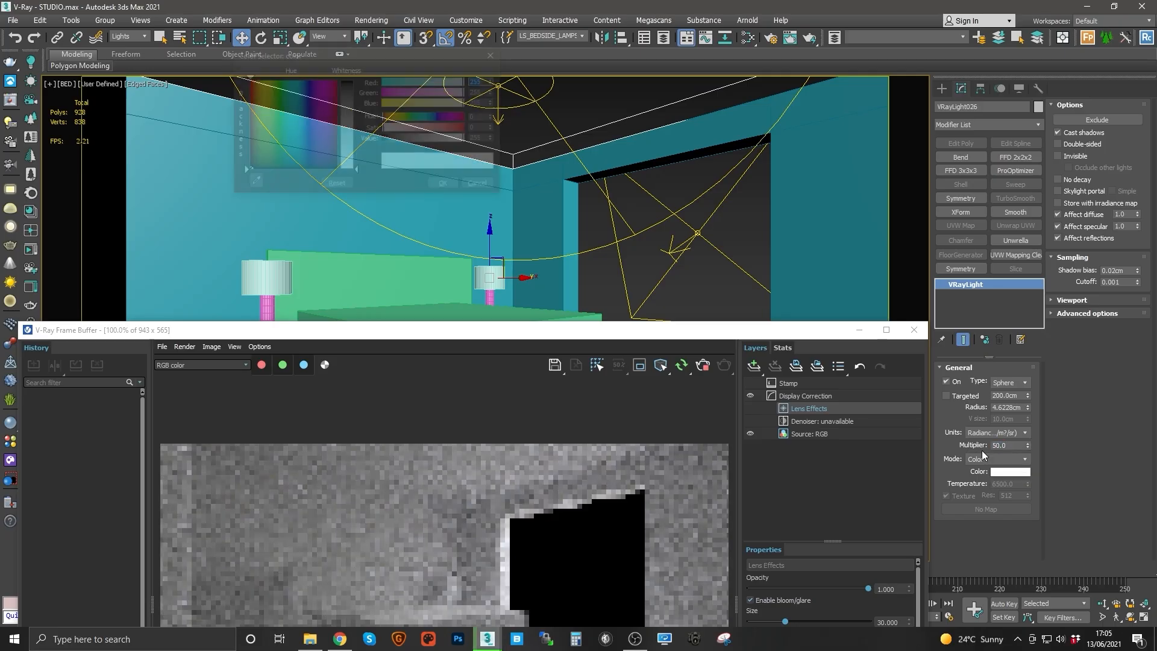
drag(392, 128, 396, 128)
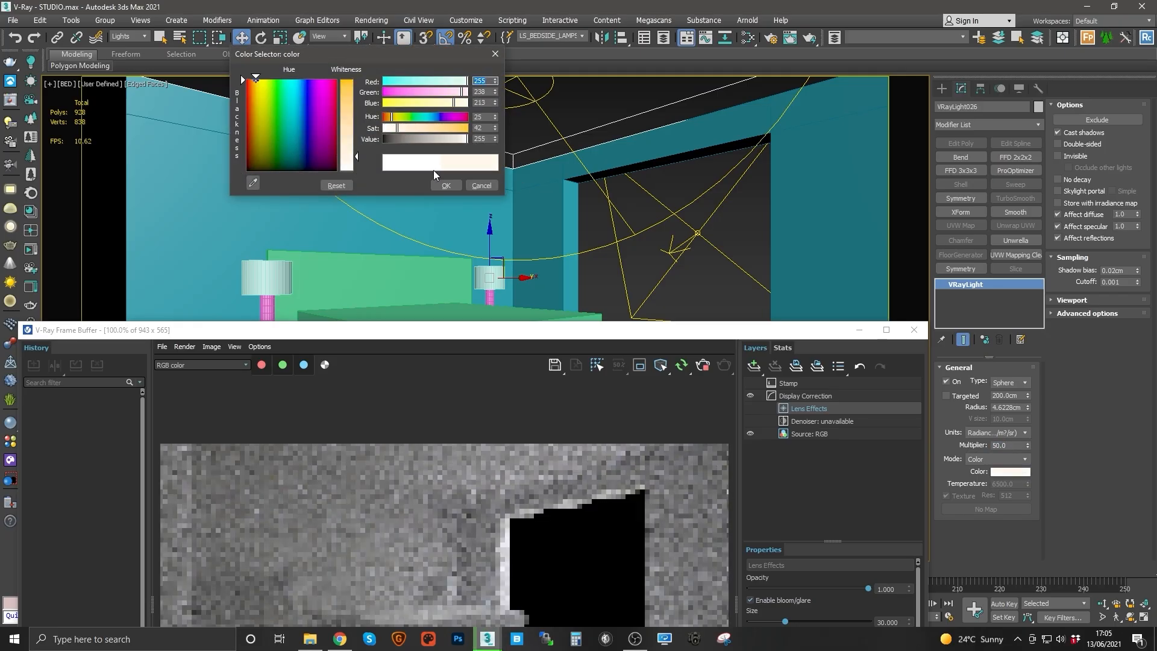
click(446, 185)
Step: Keep the bedside lamps in Radiance units and try several multipliers, settling on 500
drag(524, 326, 512, 183)
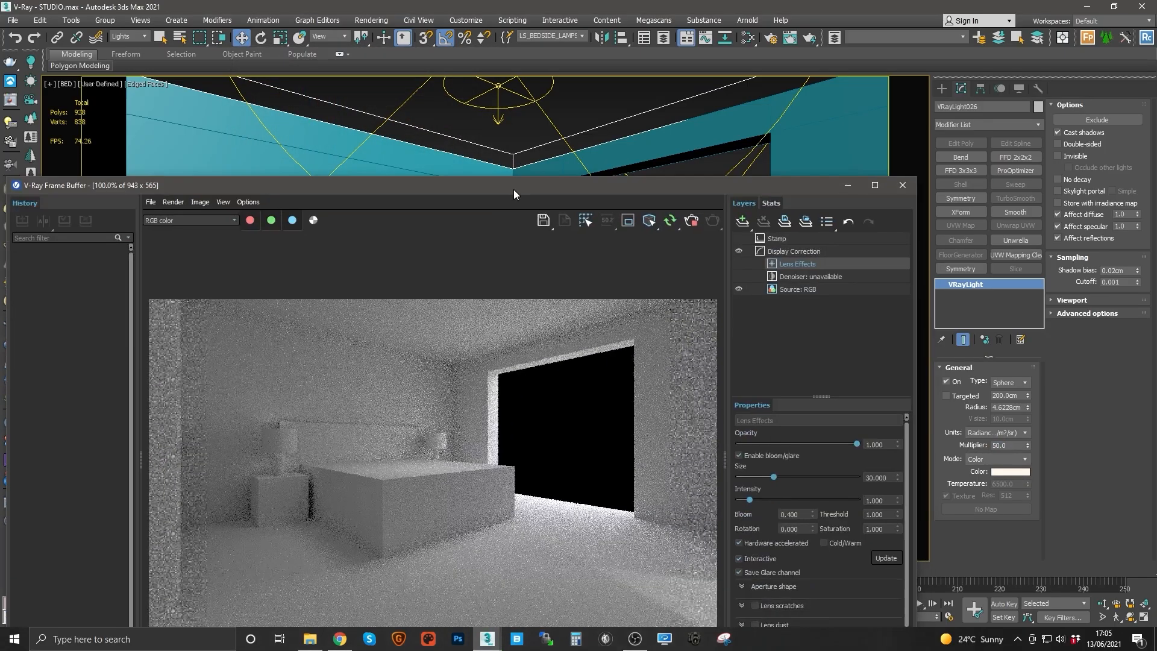
click(1008, 433)
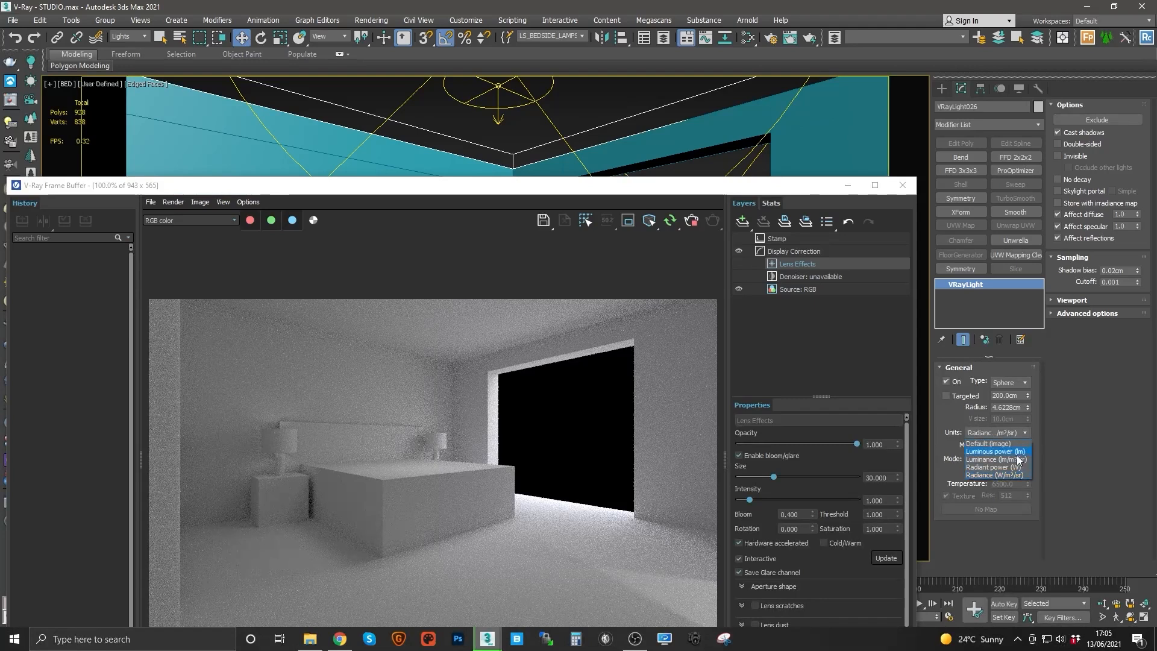
click(1015, 474)
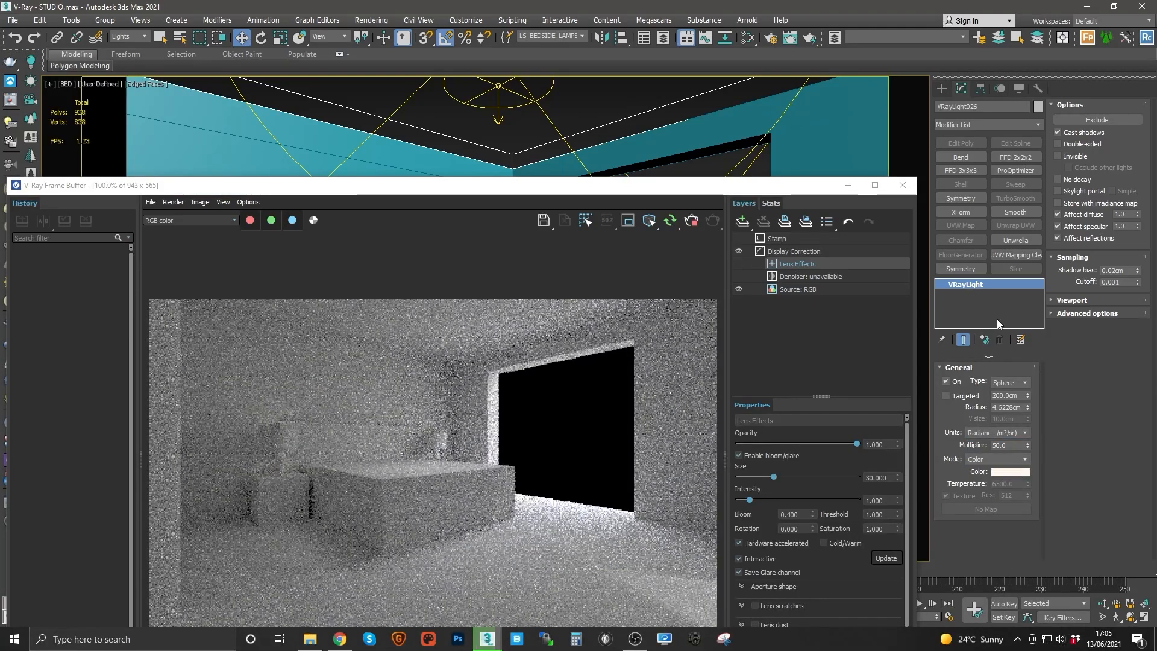
double_click(1007, 446)
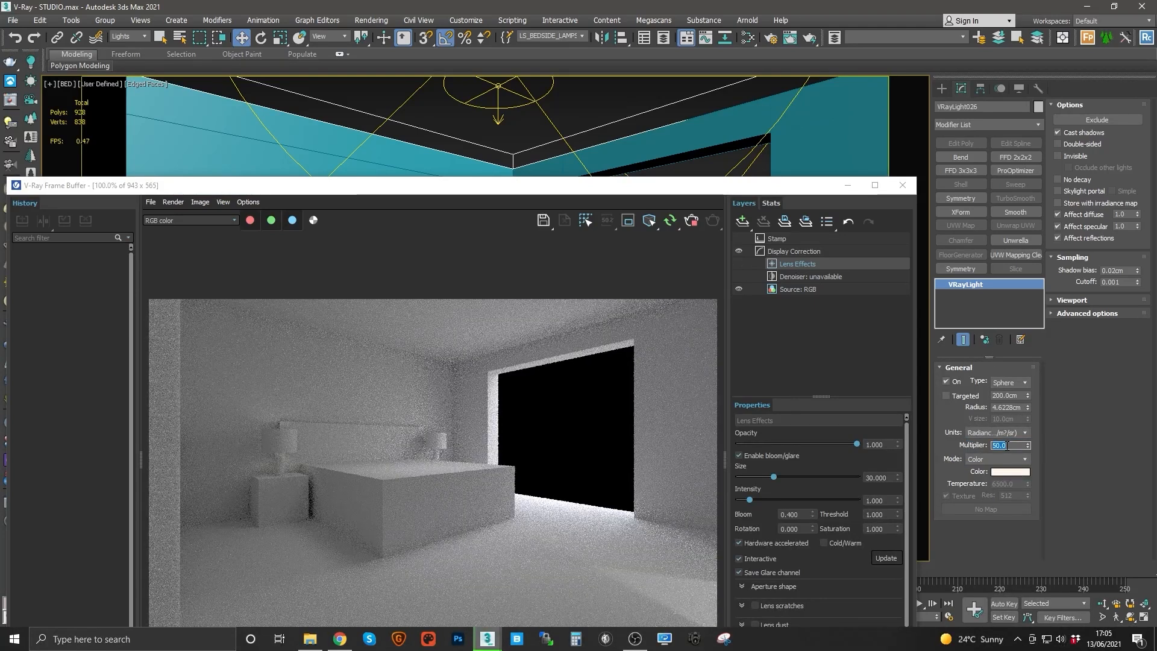
text(5)
key(Return)
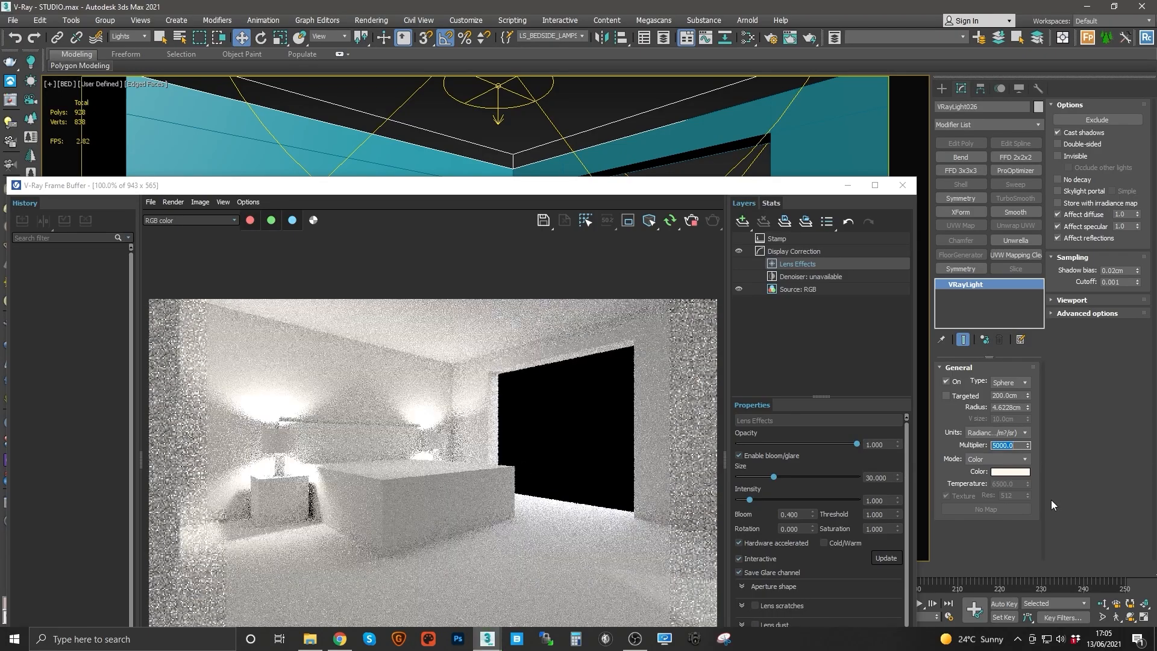
text(200)
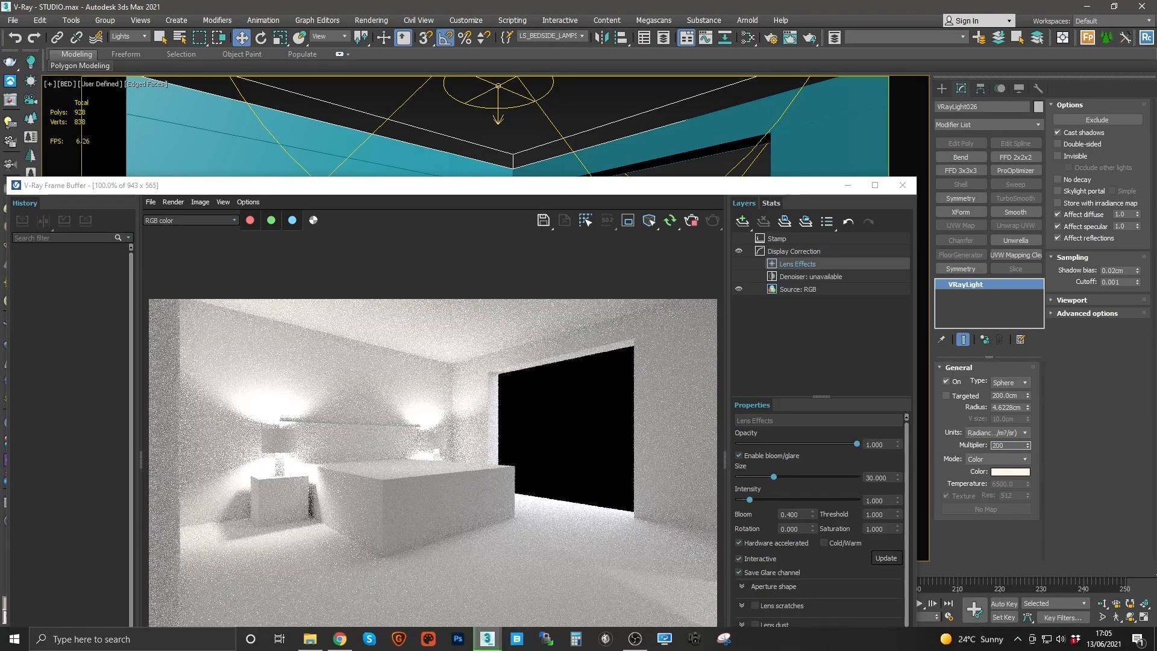
key(Return)
text(5)
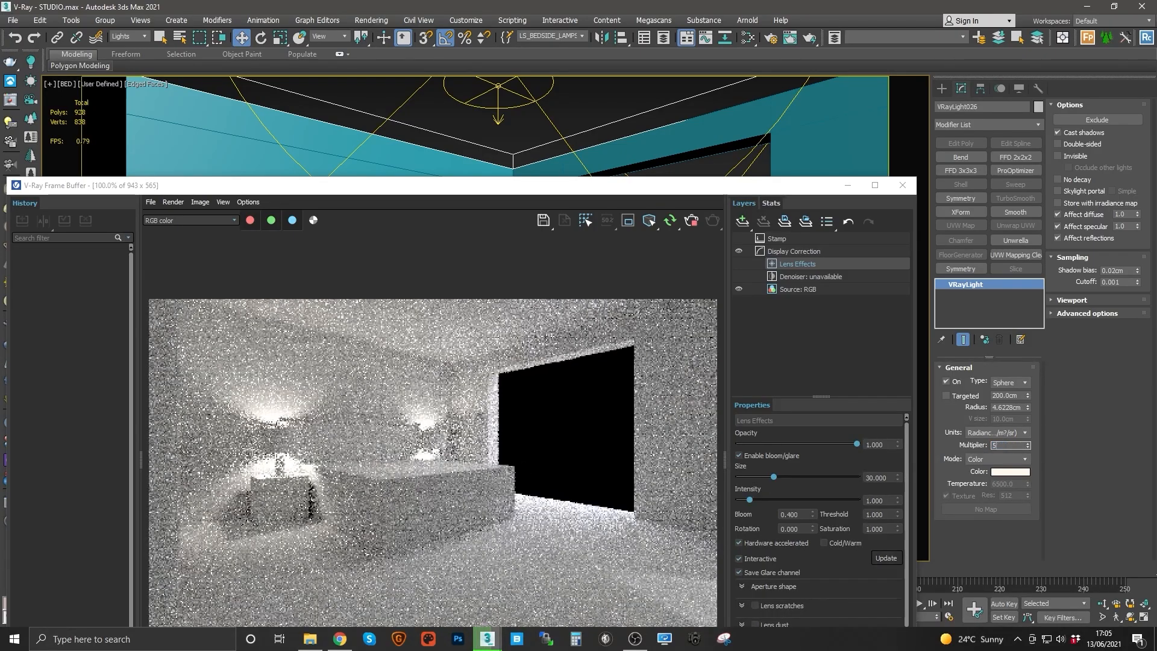
key(Return)
text(200)
key(Return)
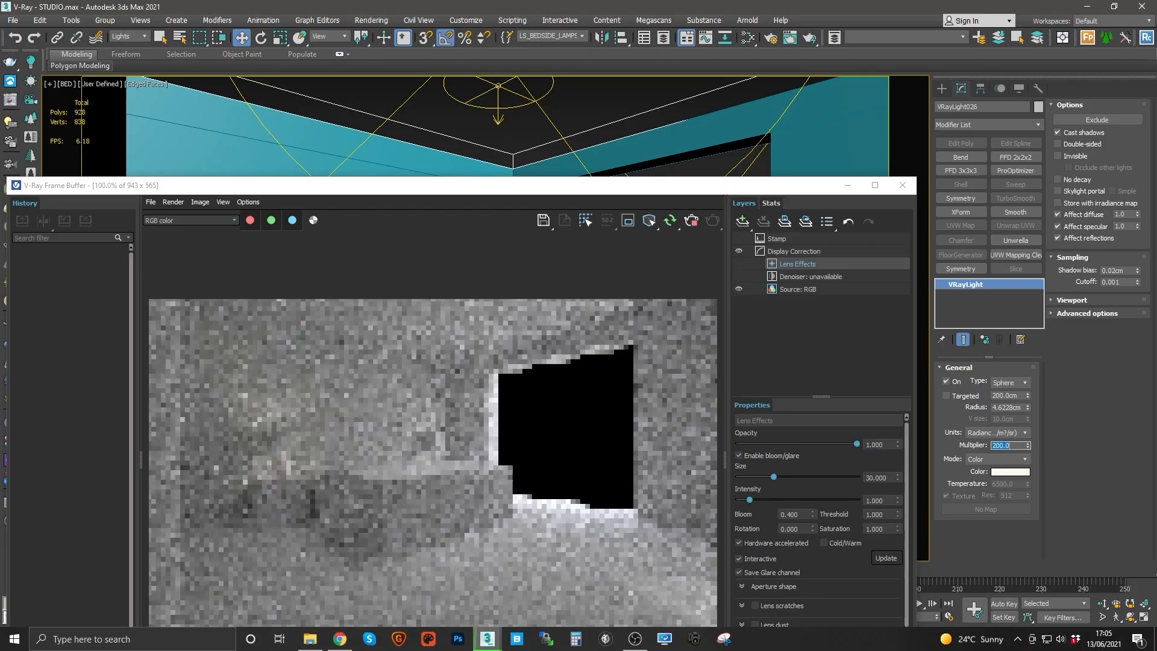
text(500)
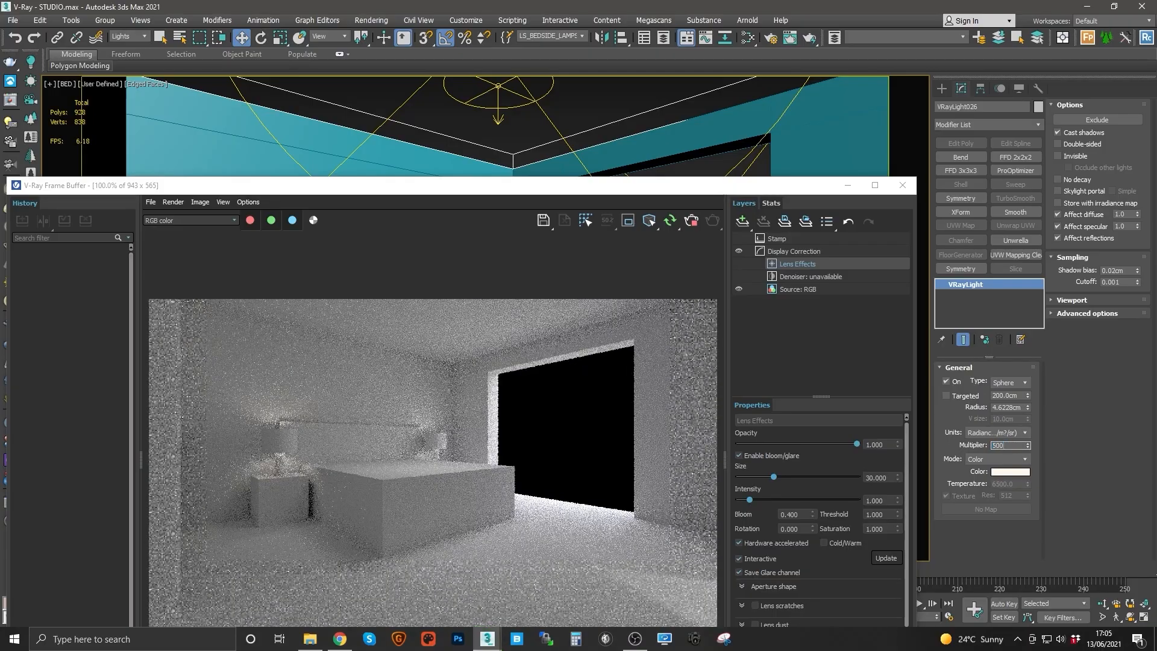
key(Return)
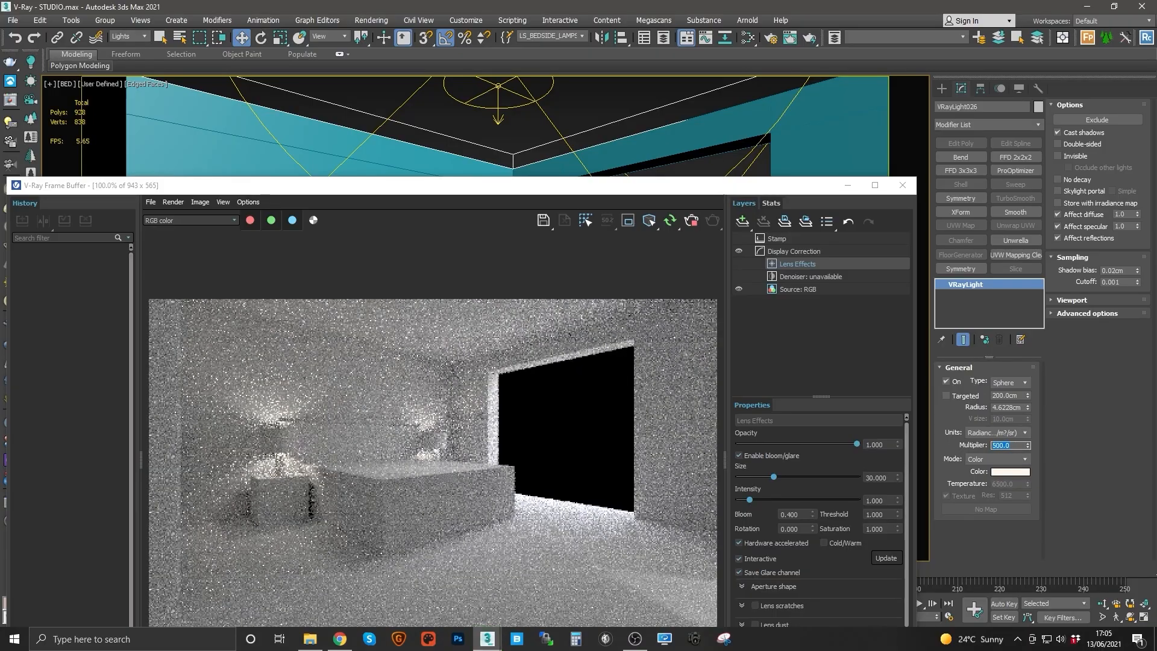
text(800)
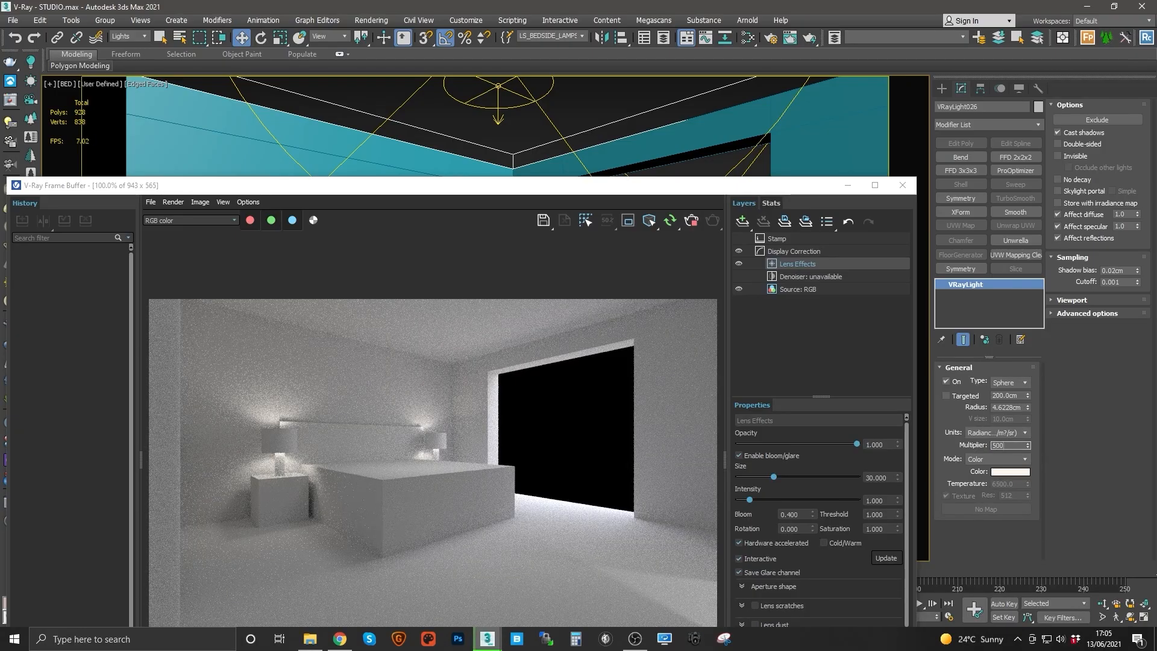
key(Escape)
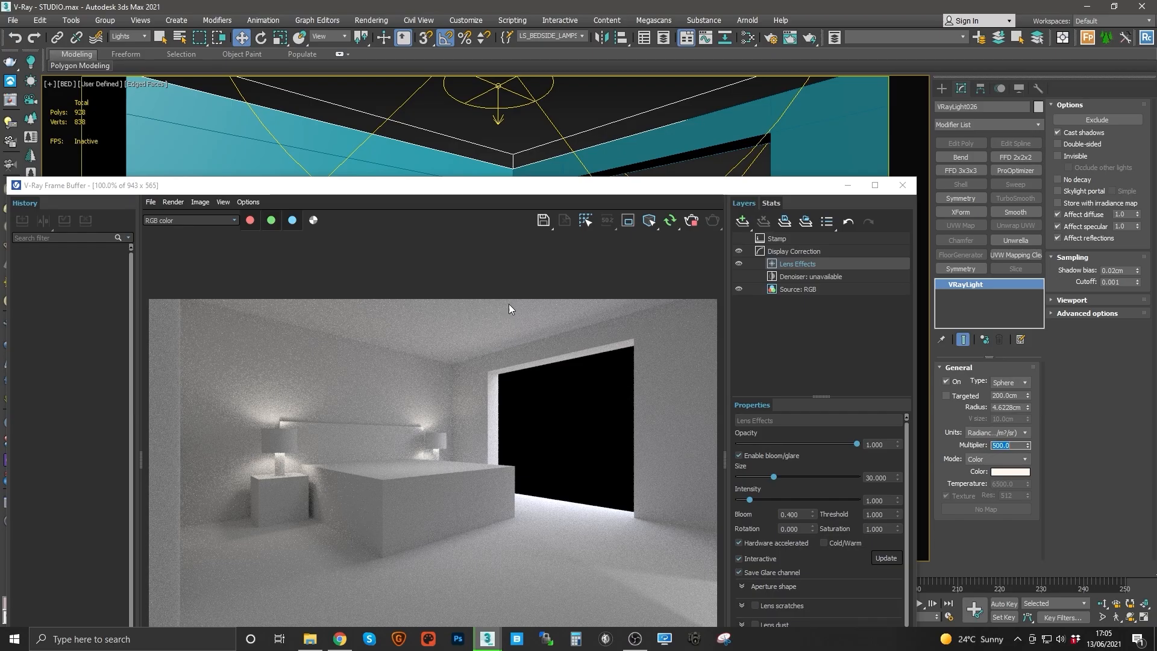
Step: Select the LS_BED PENDANT light and set its multiplier to 40
click(582, 36)
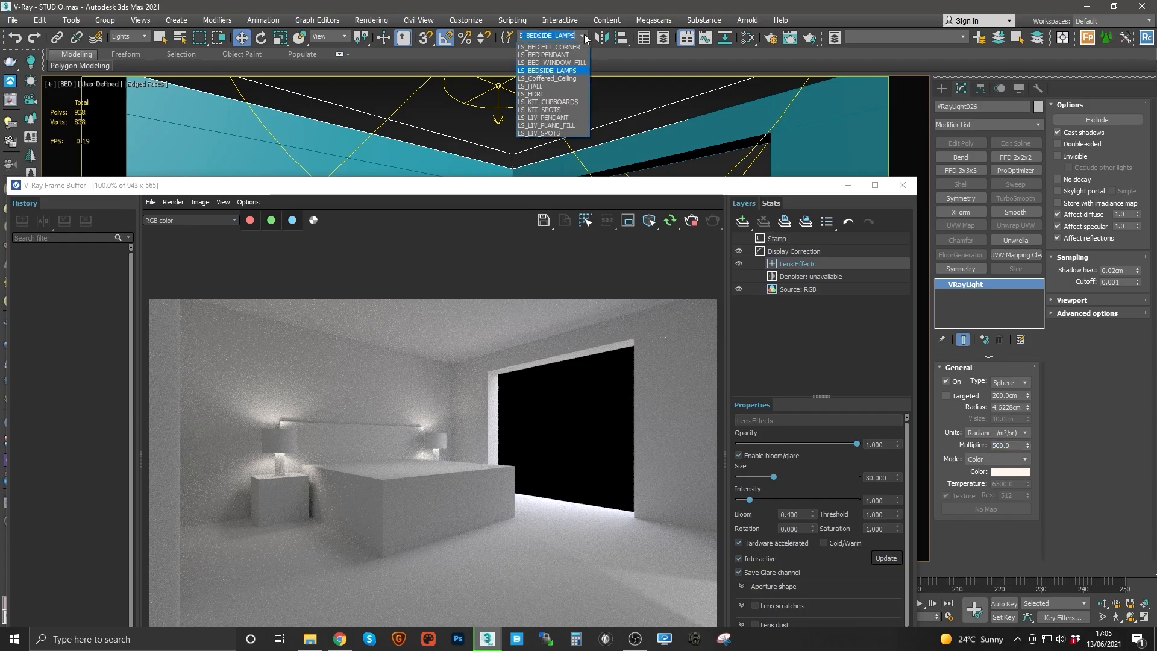
click(563, 56)
double_click(1003, 445)
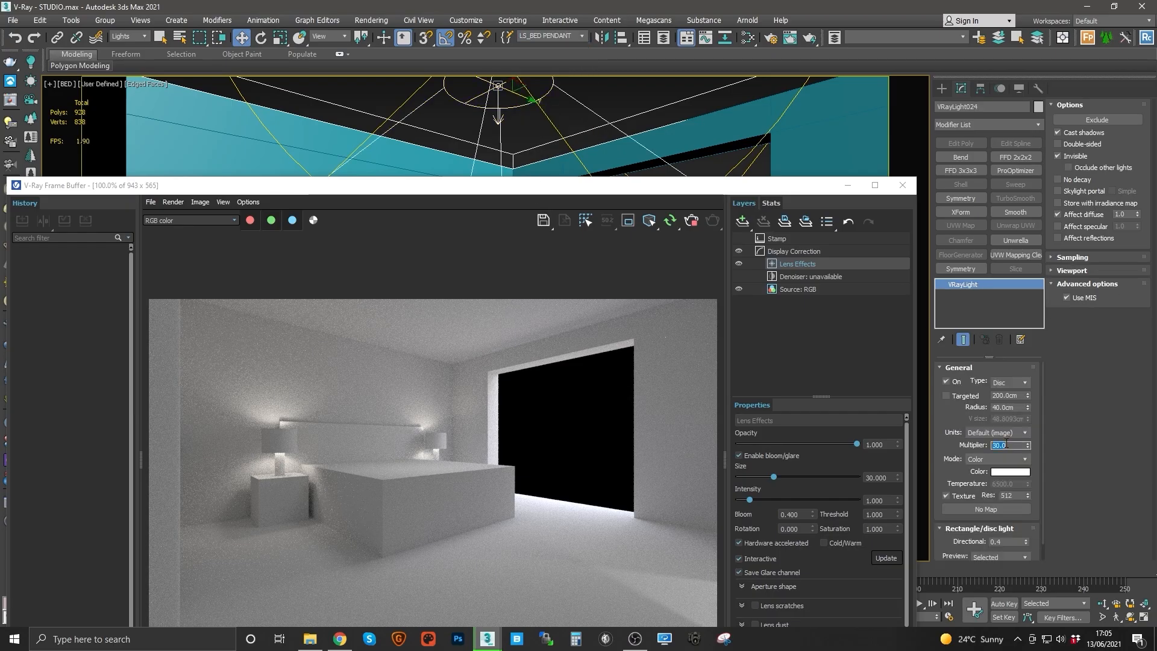
text(40)
key(Return)
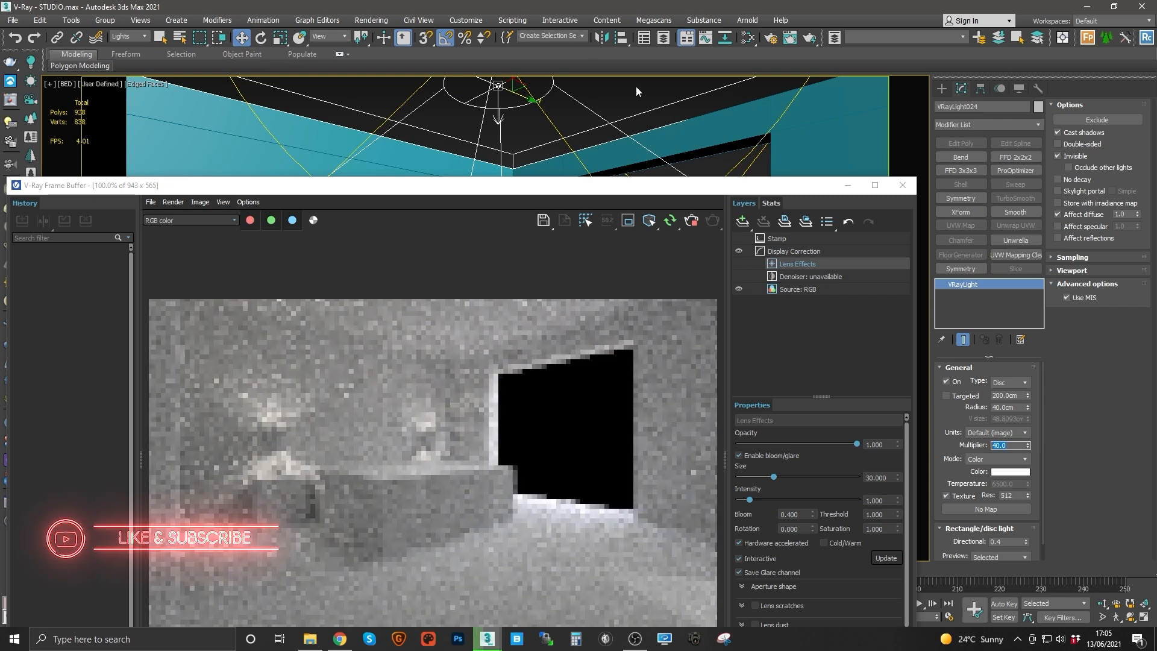
Step: Select the LS_BED FILL CORNER light and set its multiplier to 5
click(582, 36)
click(573, 47)
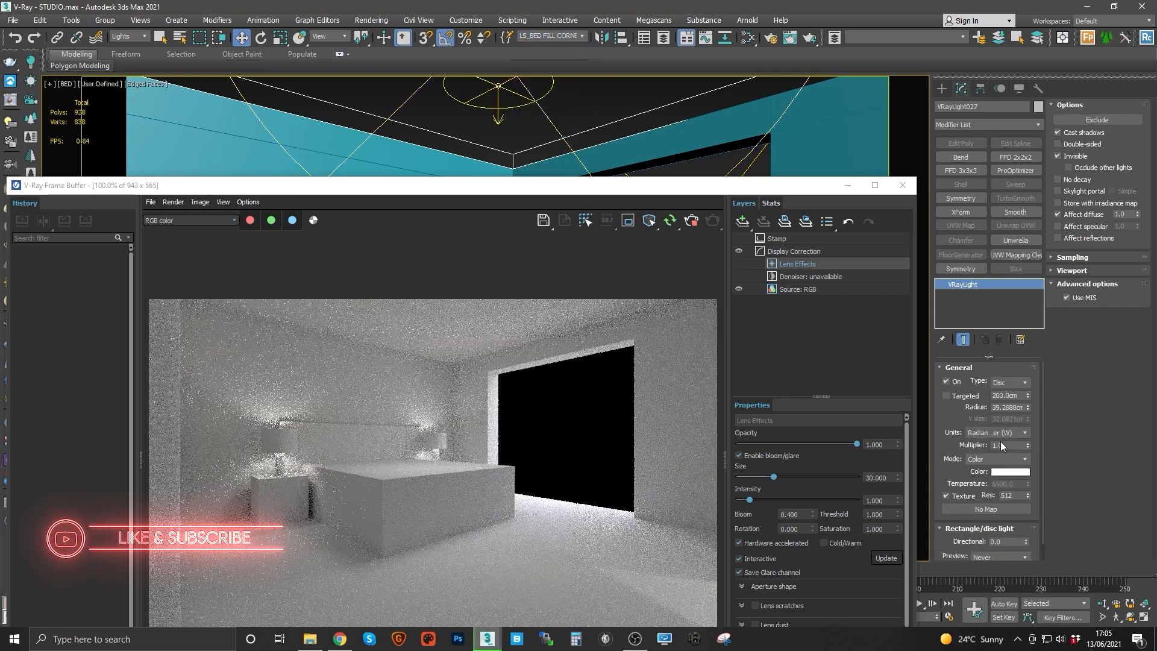
double_click(1003, 445)
text(5)
key(Return)
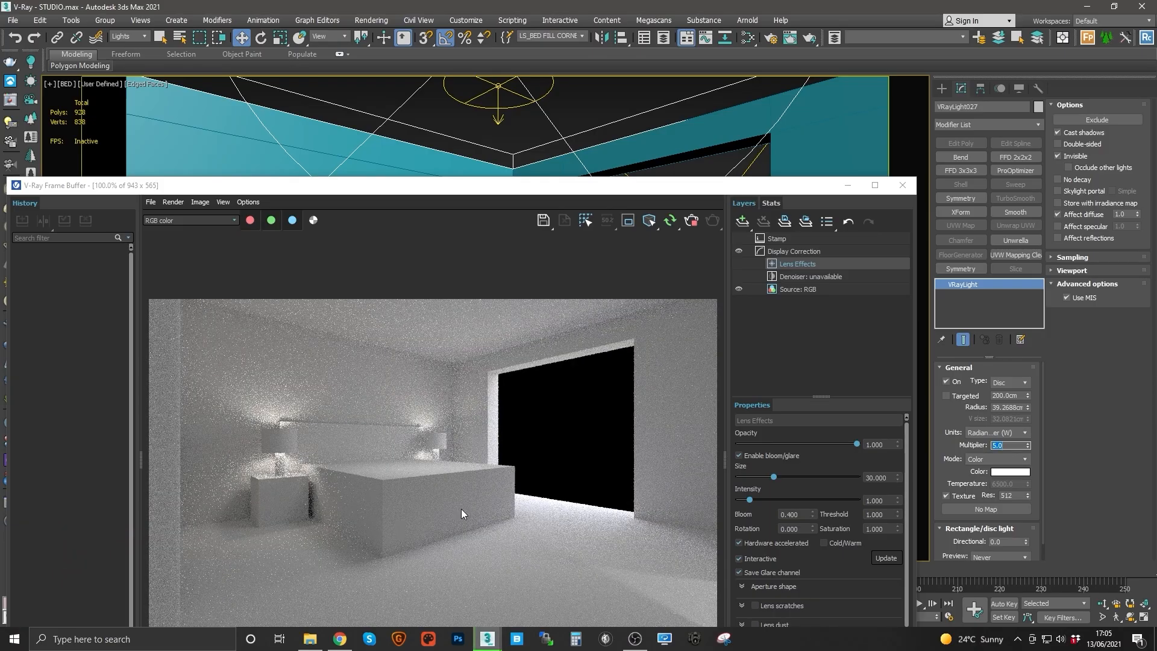
click(850, 188)
click(1115, 617)
key(Up)
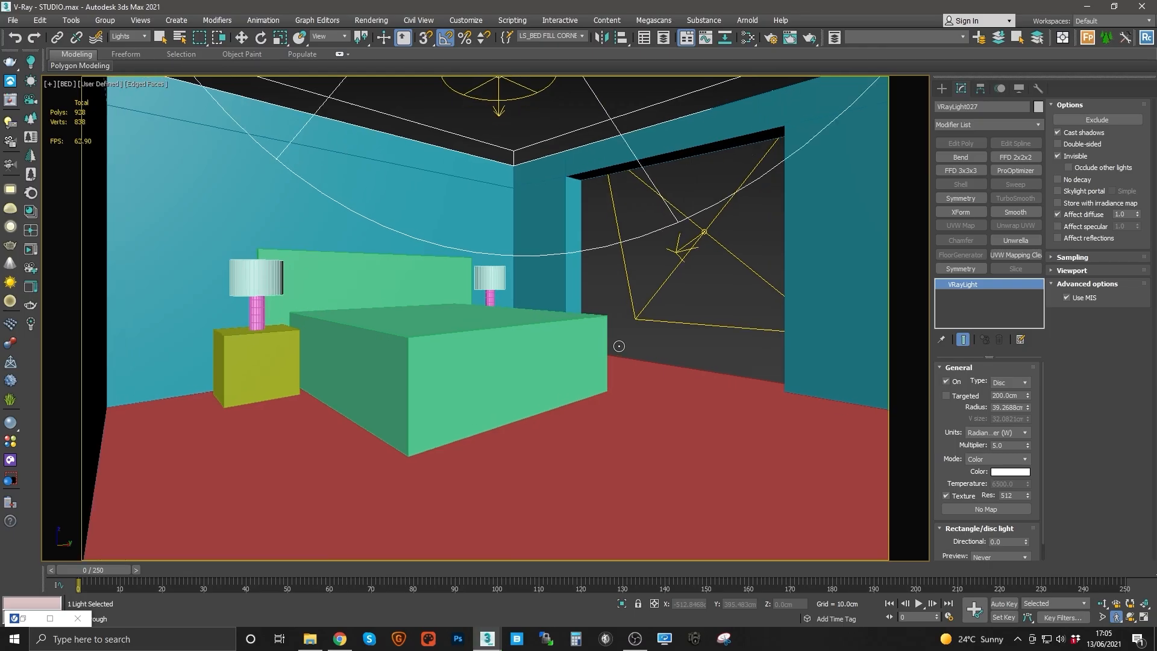
key(Right)
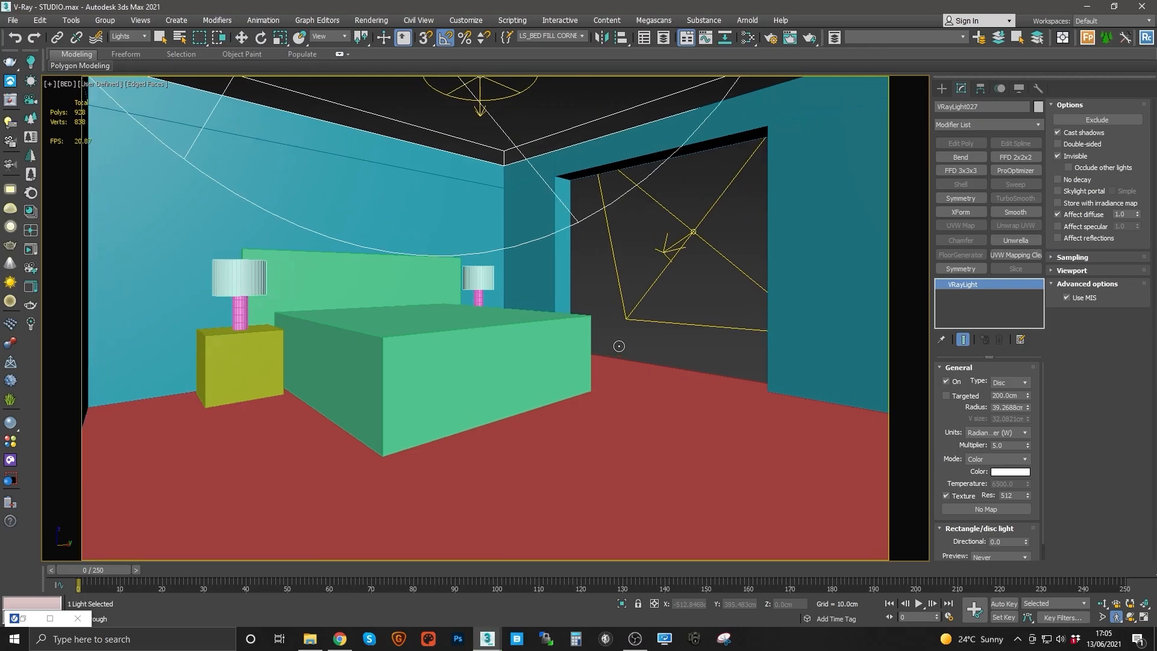
Step: Bring the V-Ray frame buffer back up and position it over the viewport to watch the interactive render
click(489, 638)
click(561, 586)
click(488, 637)
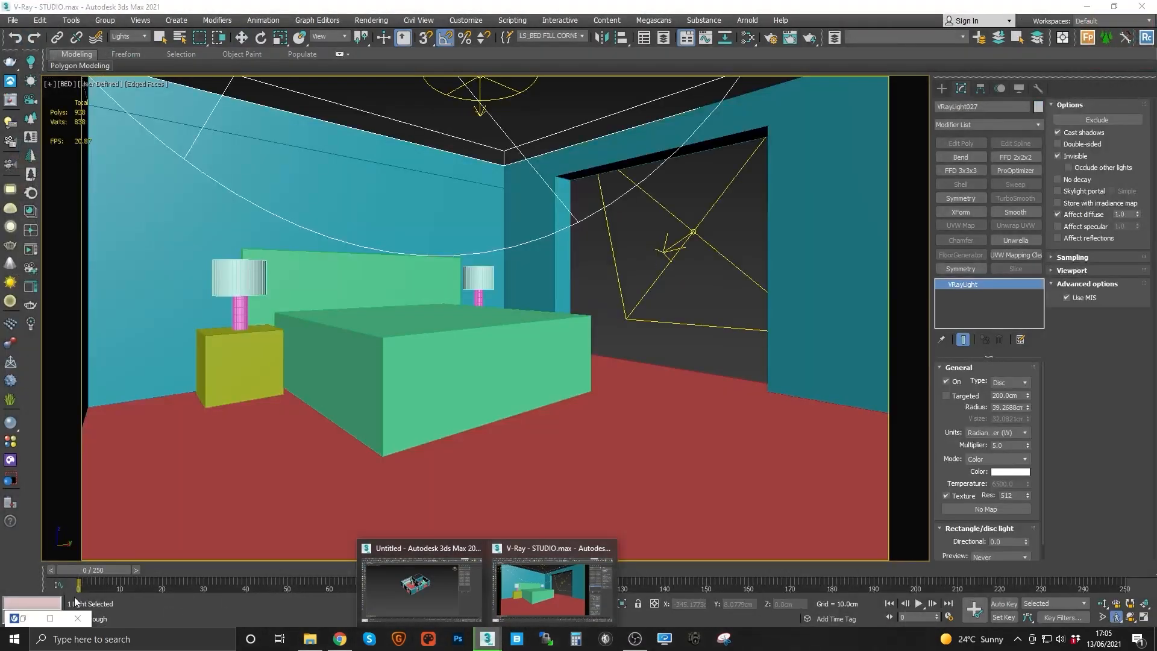
click(23, 618)
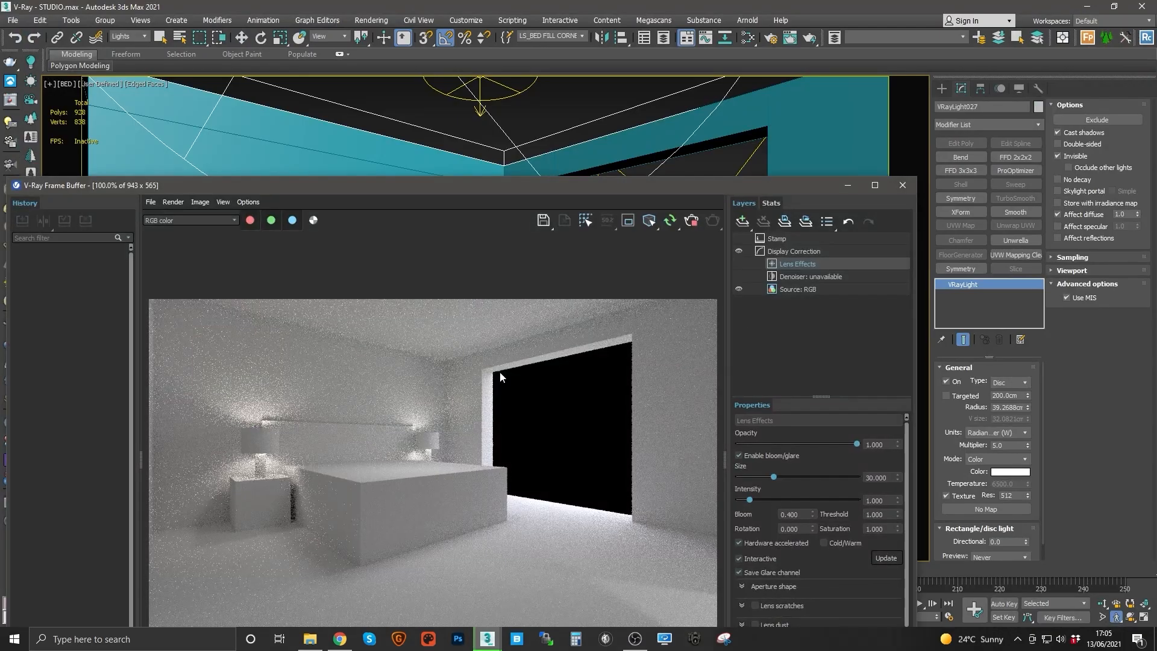
drag(512, 177, 524, 66)
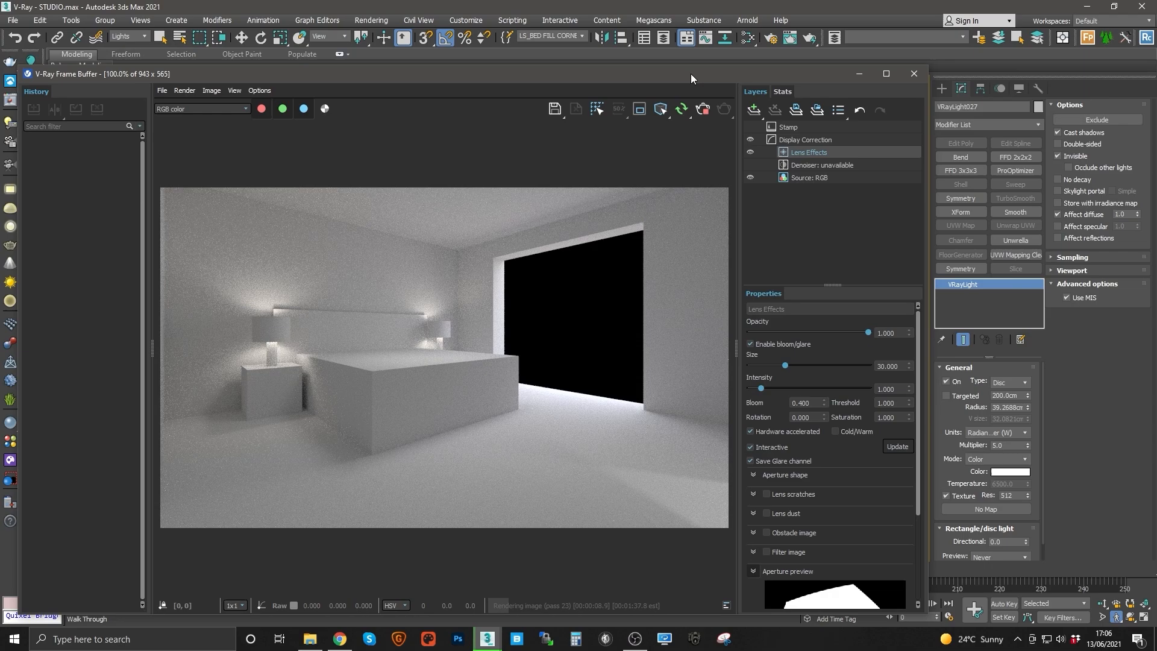
drag(671, 69, 650, 173)
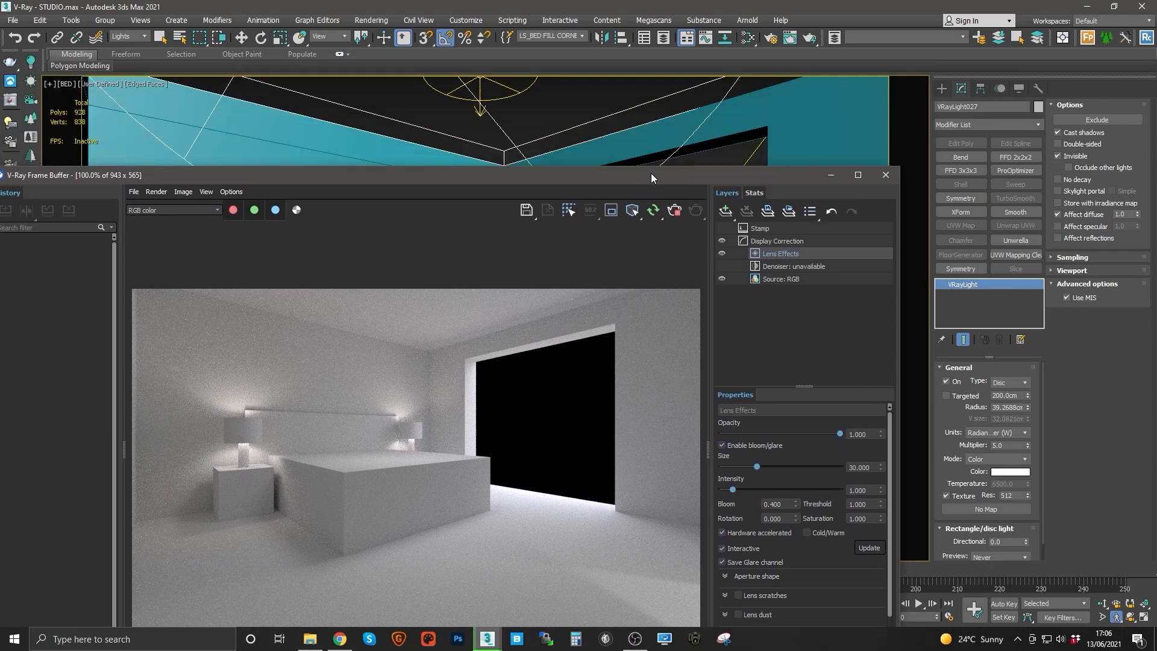
click(536, 125)
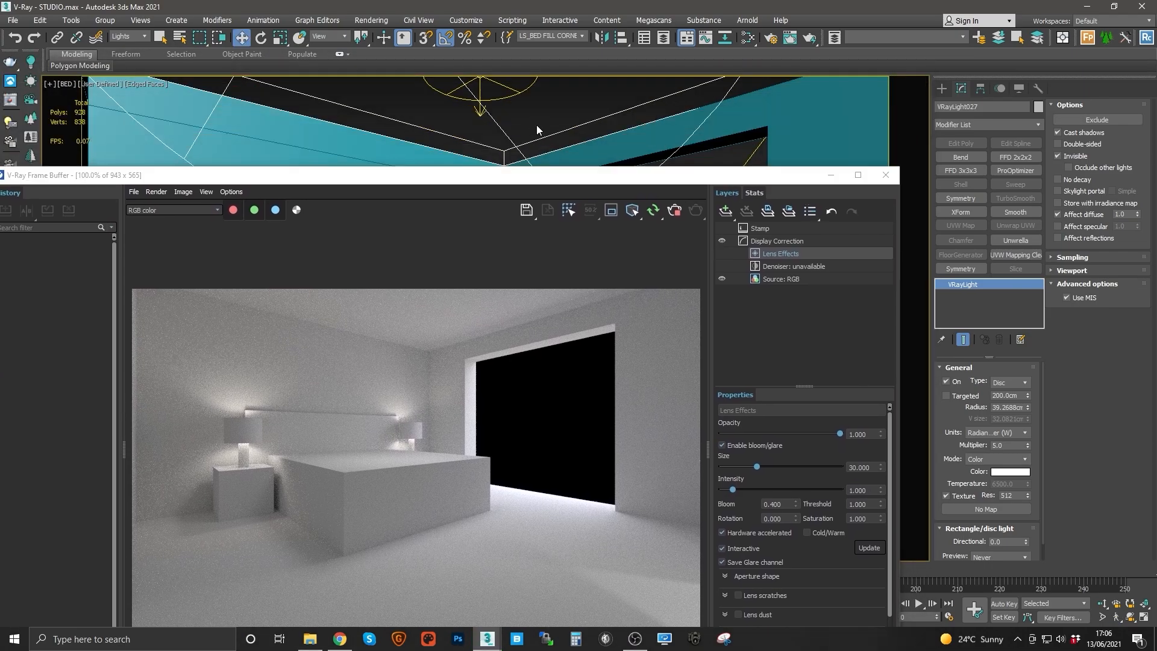
drag(536, 173, 545, 117)
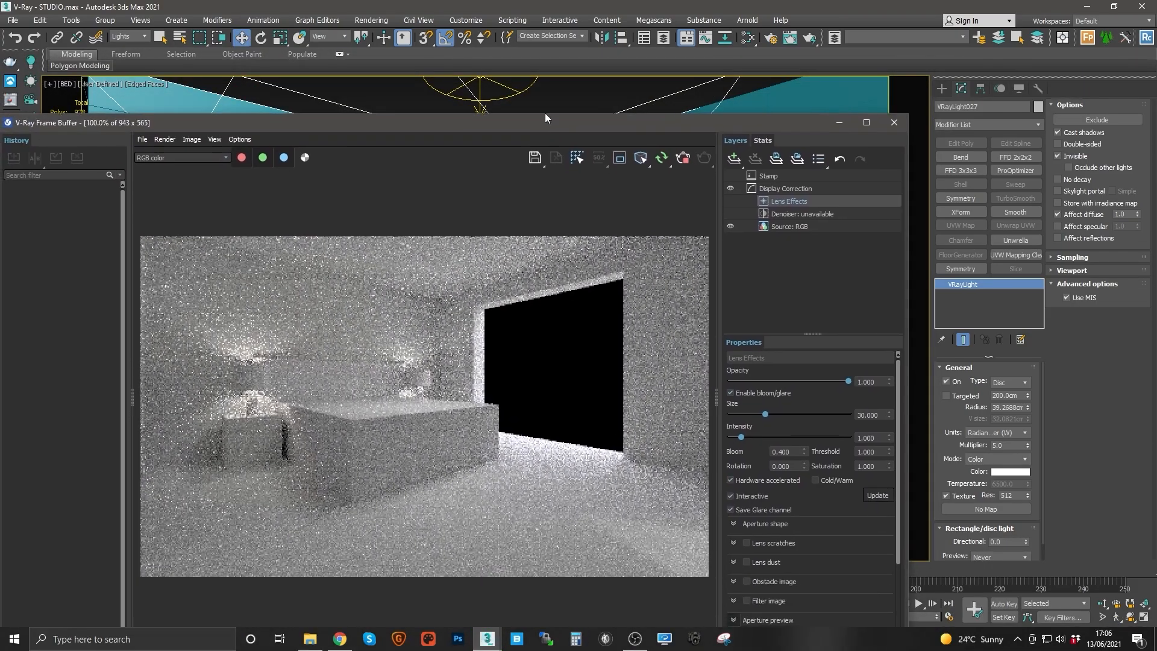
Step: Cycle the viewport through the FREE, HALL and KIT cameras, ending on the LIV camera, checking each render
click(551, 96)
key(c)
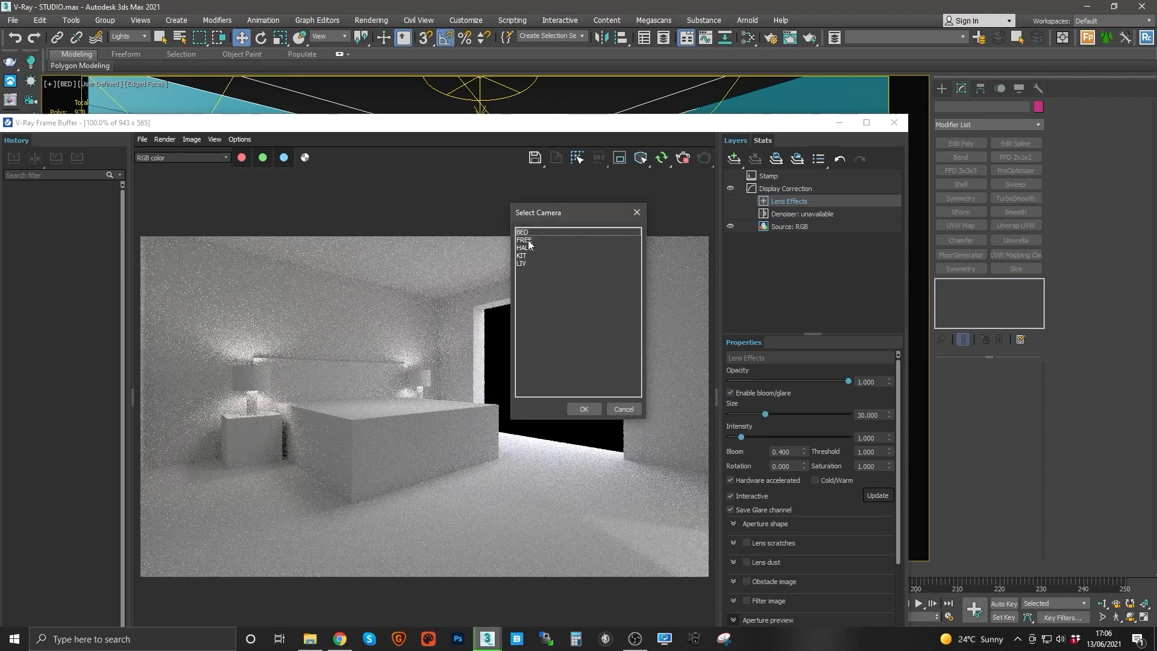
double_click(524, 240)
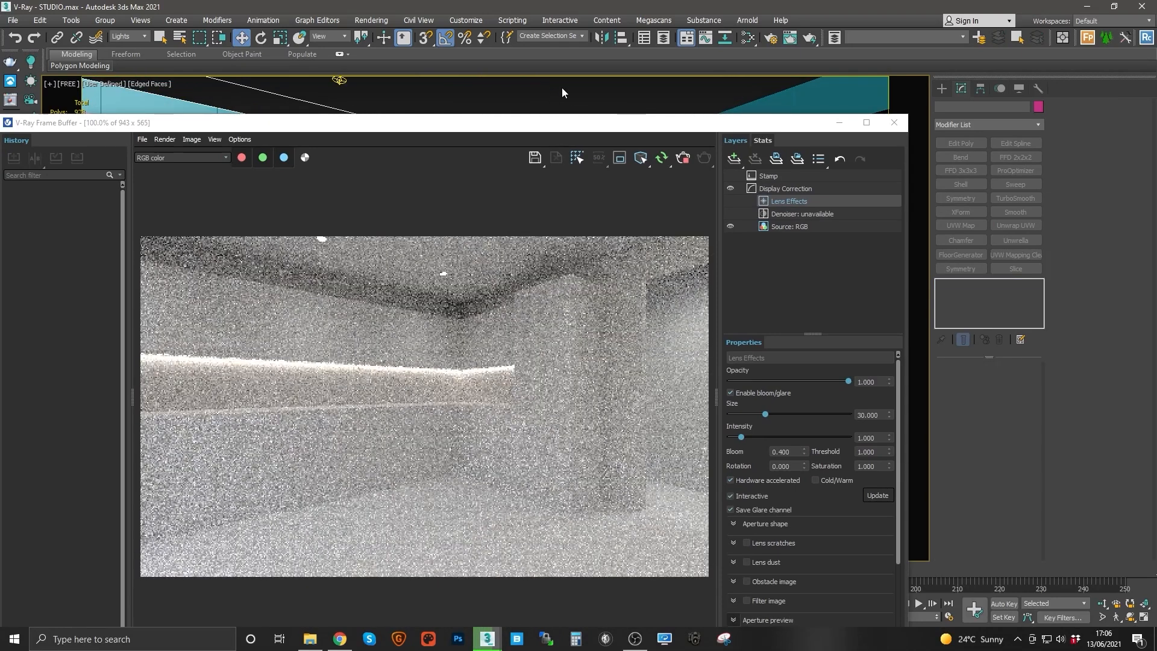
key(c)
double_click(526, 245)
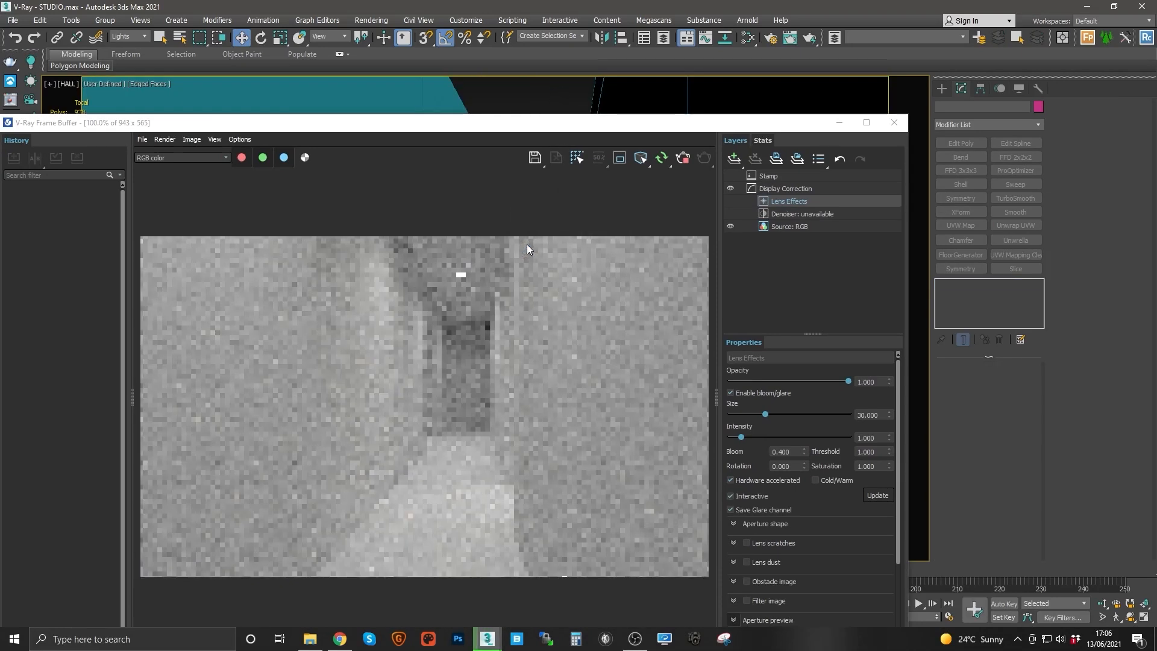
click(530, 88)
key(c)
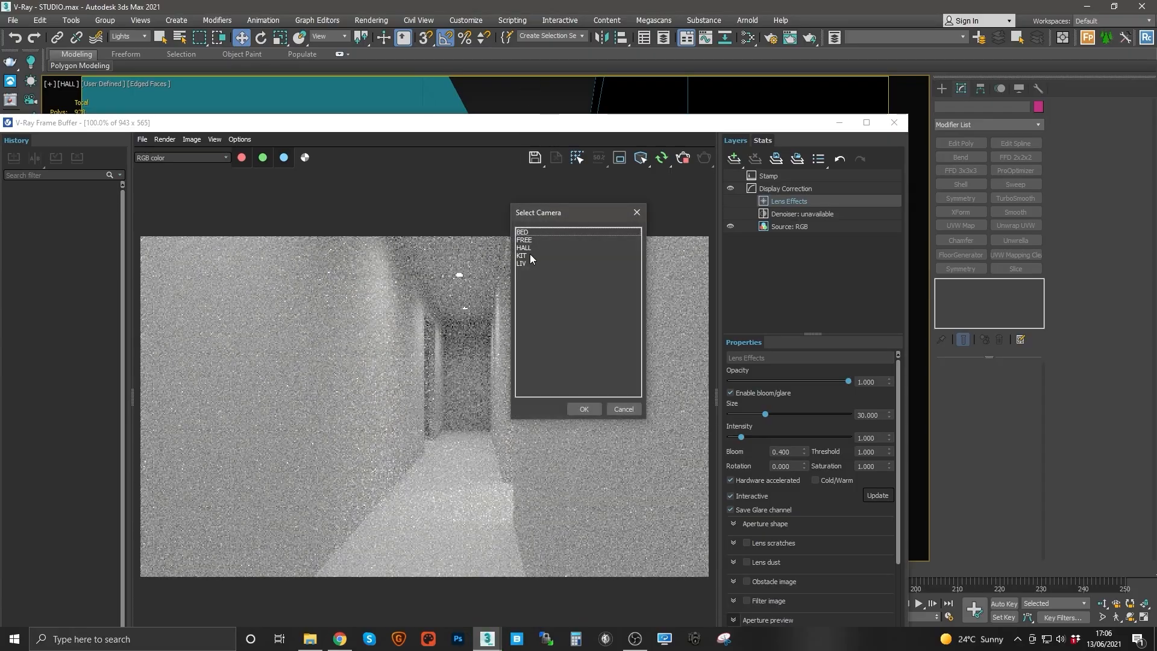
double_click(529, 255)
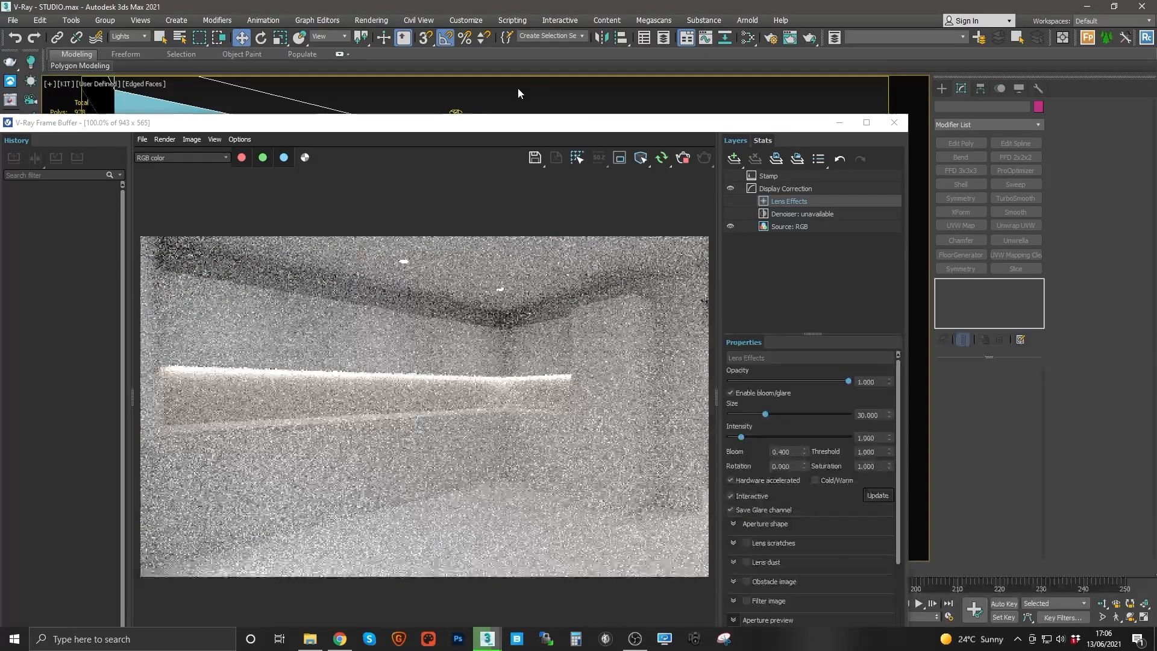
key(c)
double_click(533, 263)
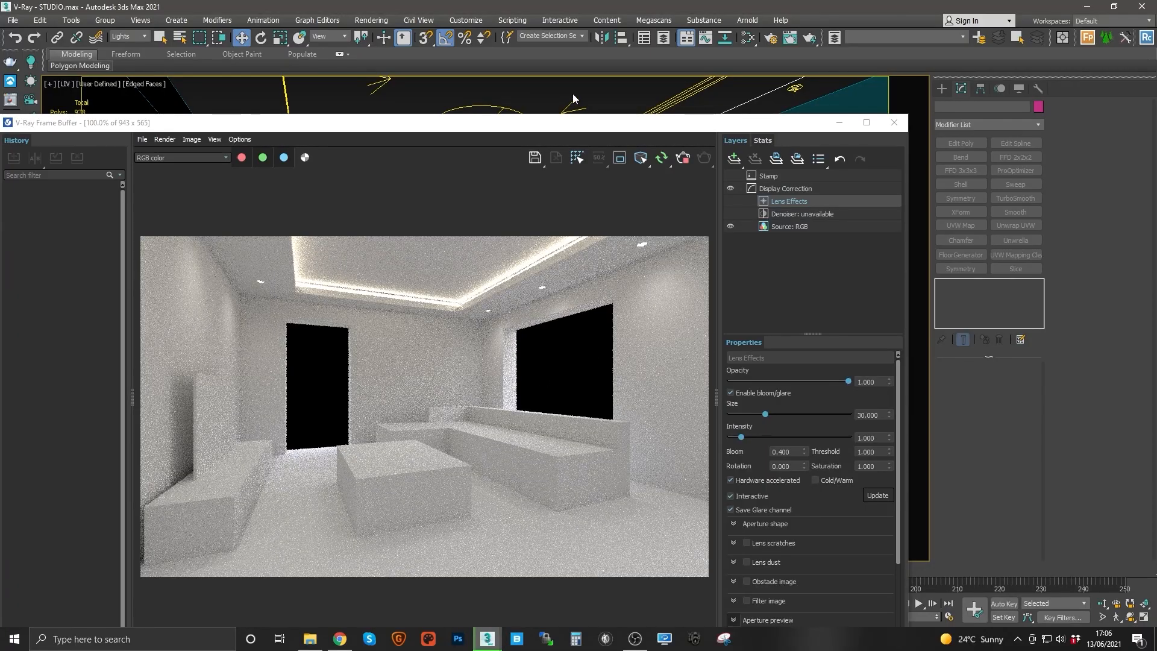
Step: Select the LS_Coffered_Ceiling lights and try a purple colour of R 153, G 51, B 255
click(582, 36)
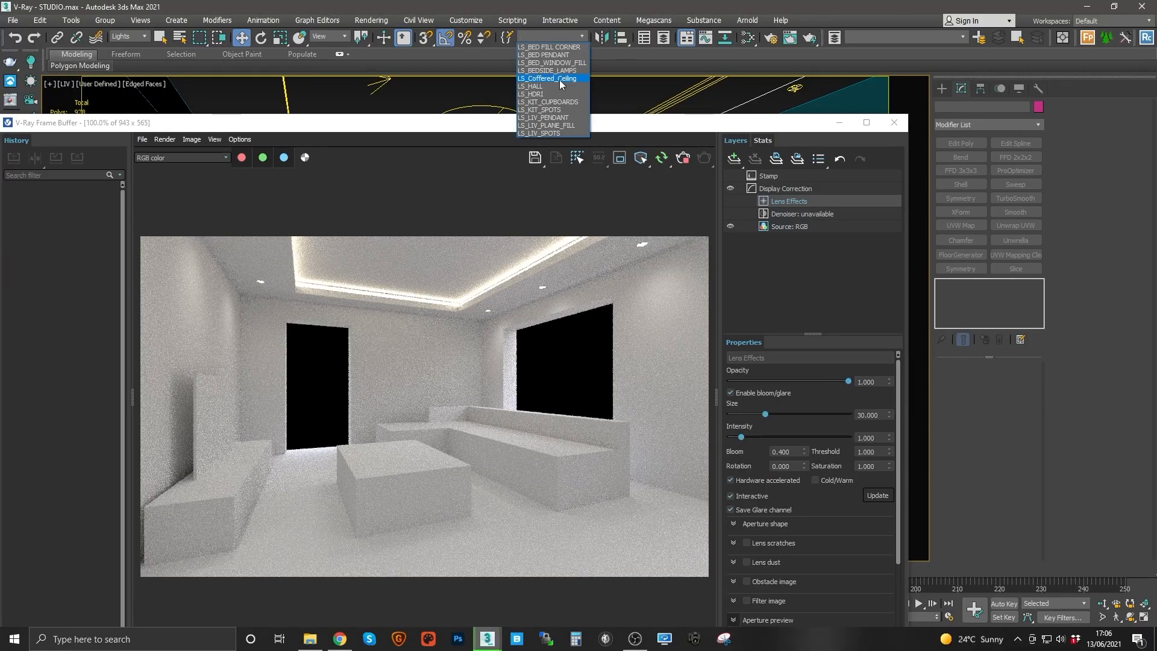
click(560, 80)
click(1010, 471)
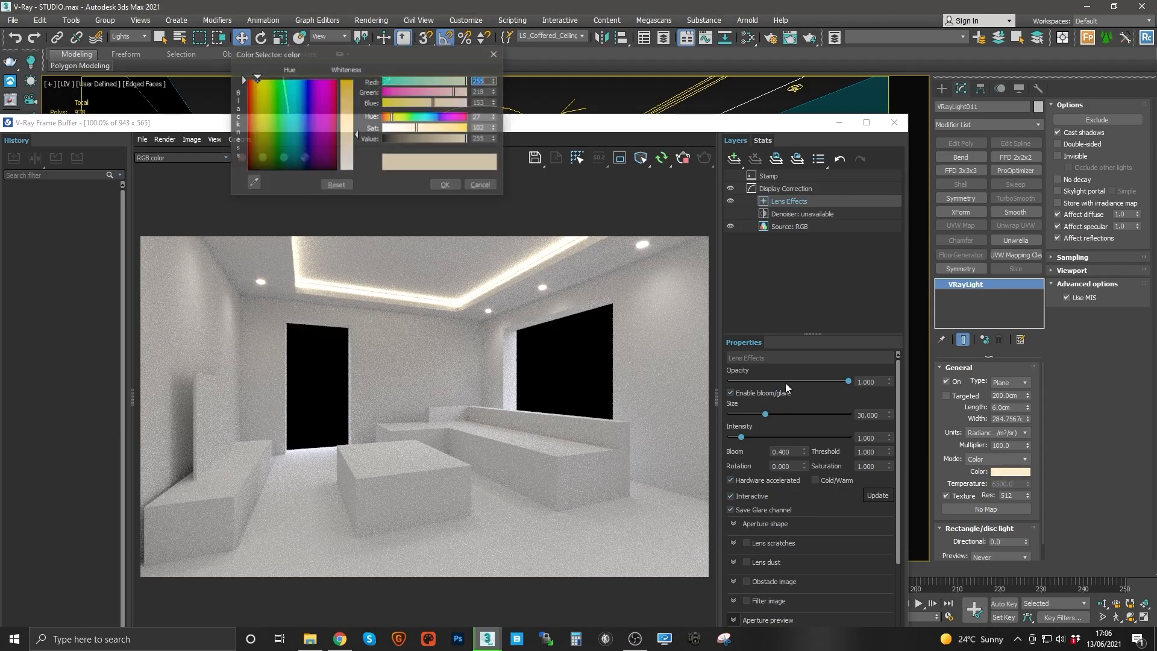
click(427, 116)
click(399, 95)
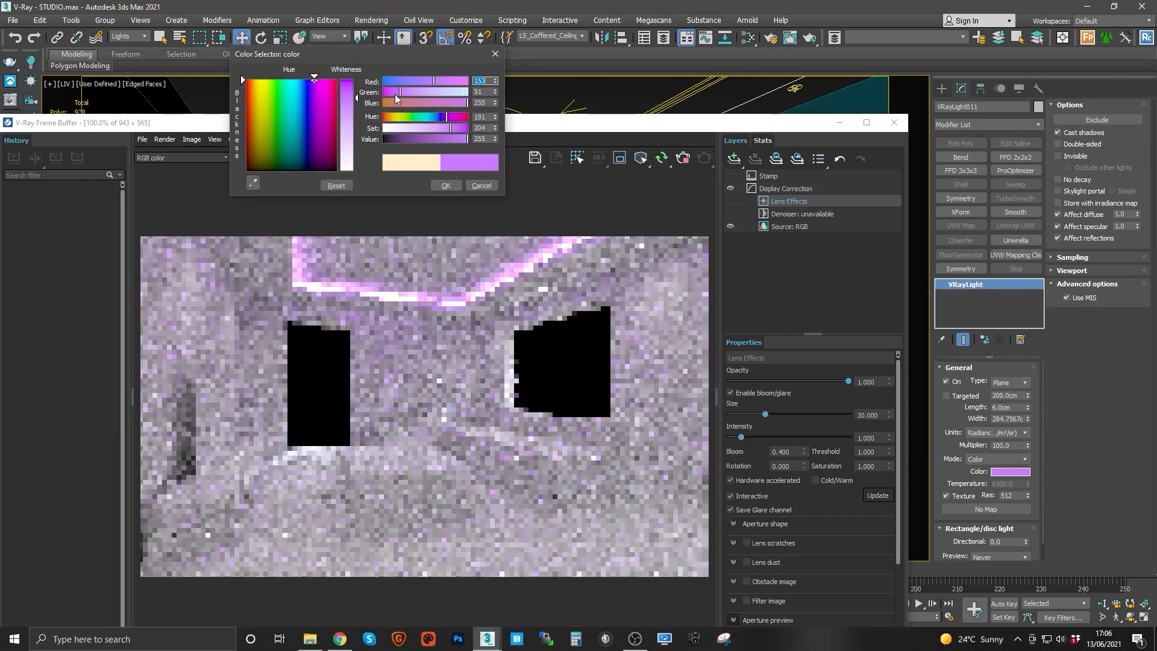
click(445, 185)
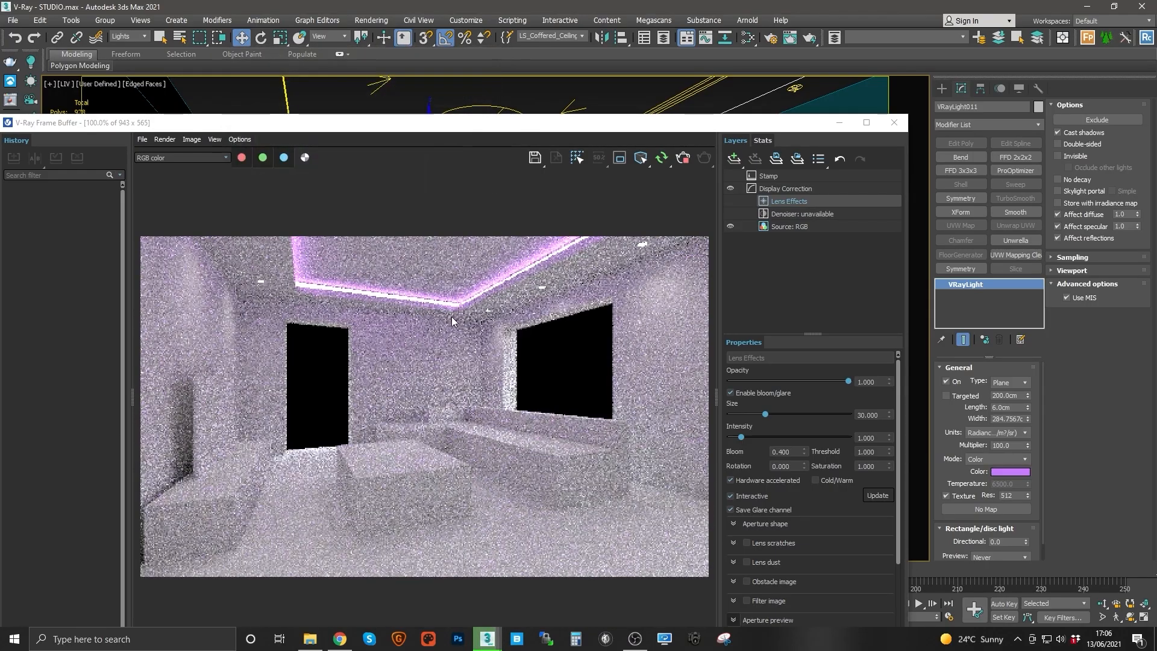
Step: Set the coffered ceiling lights' colour to a warm white of R 255, G 238, B 208
click(1003, 472)
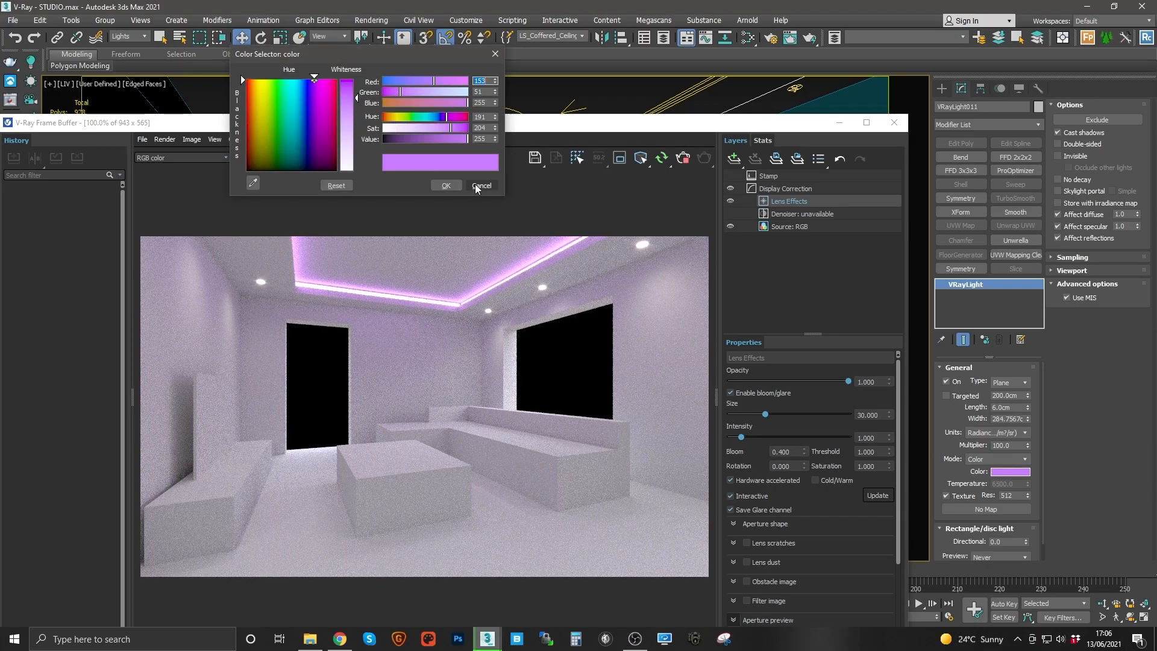
click(393, 118)
click(399, 128)
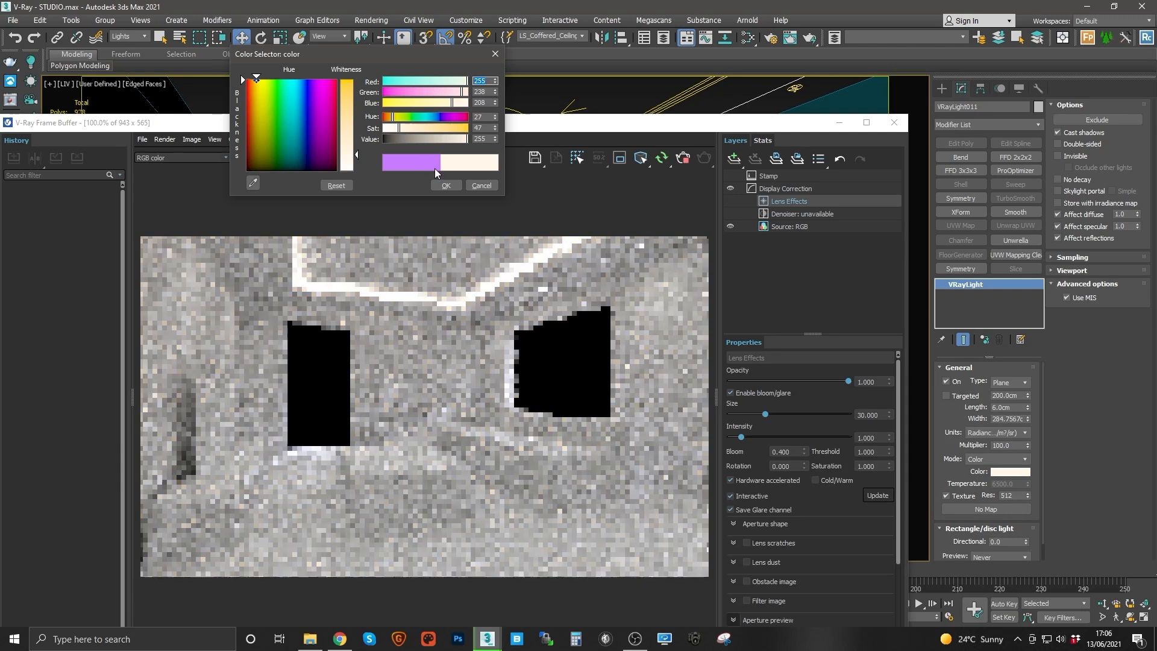
click(446, 185)
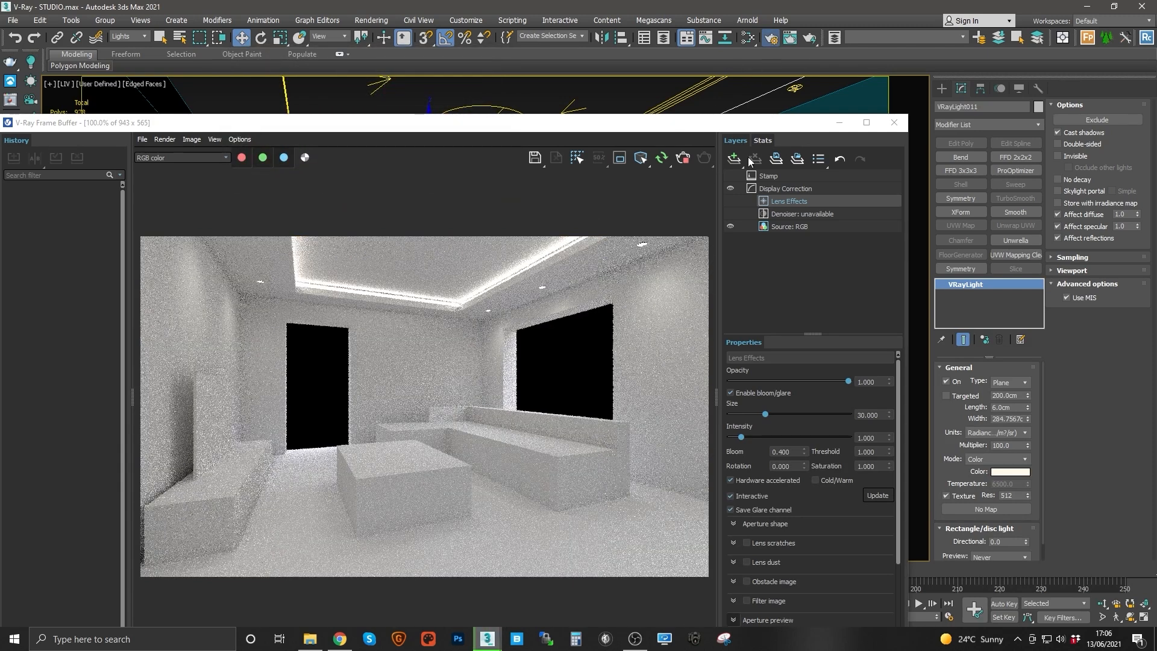
Step: Open Render Setup at the Render Elements settings and move the frame buffer window
key(F10)
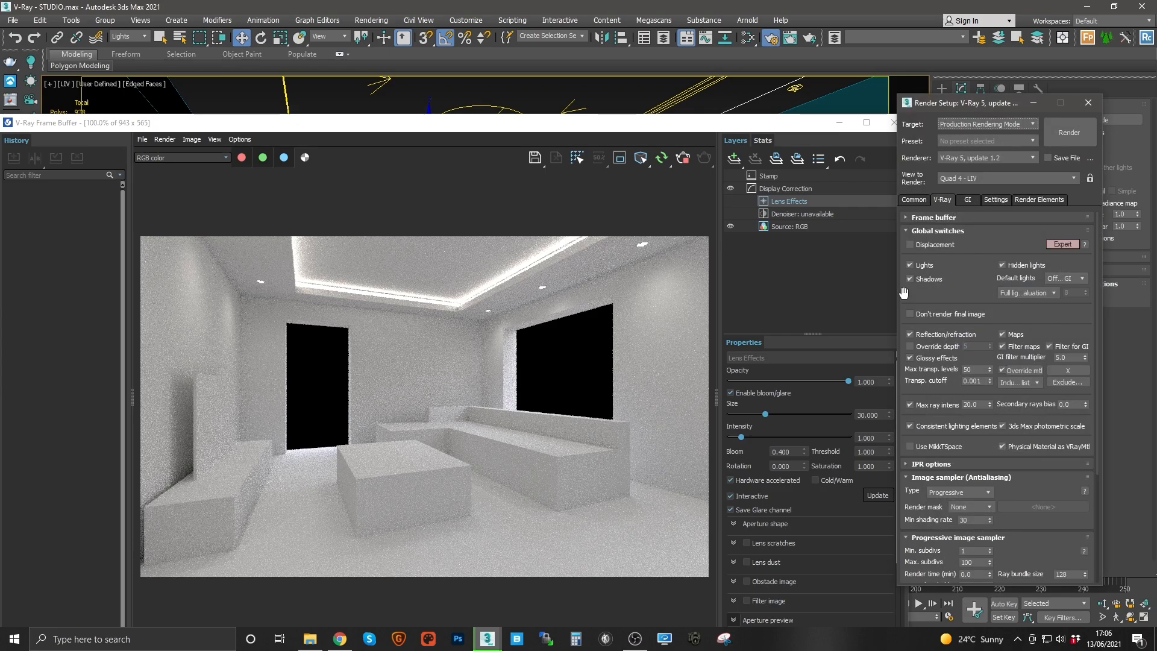
click(1026, 201)
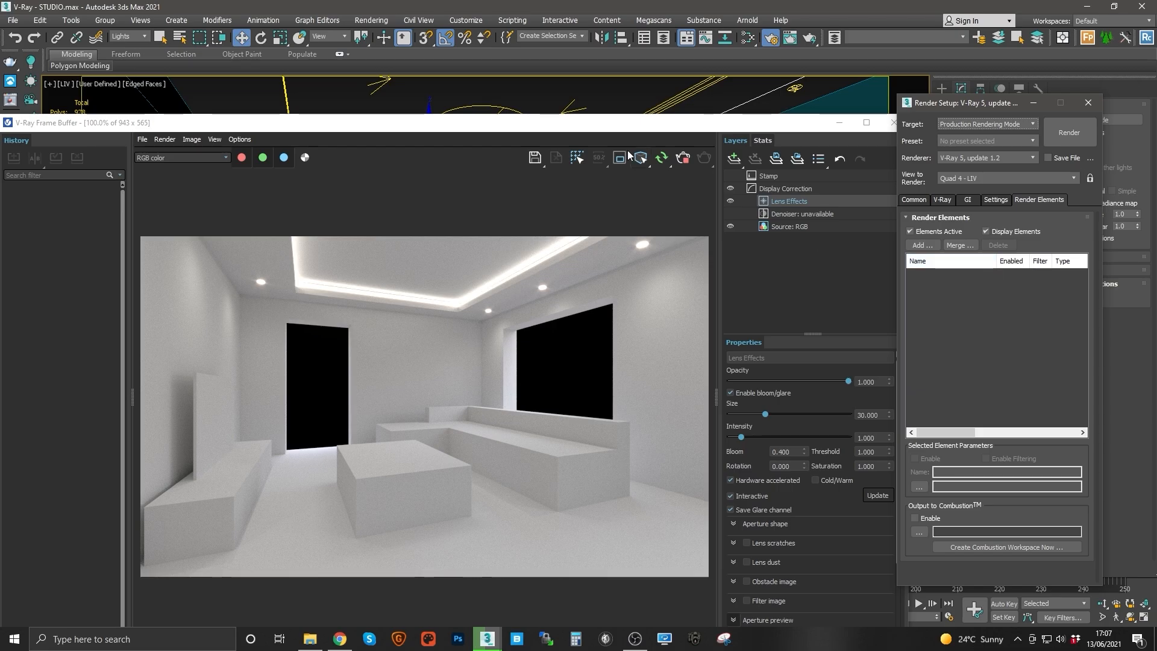
drag(617, 125, 605, 98)
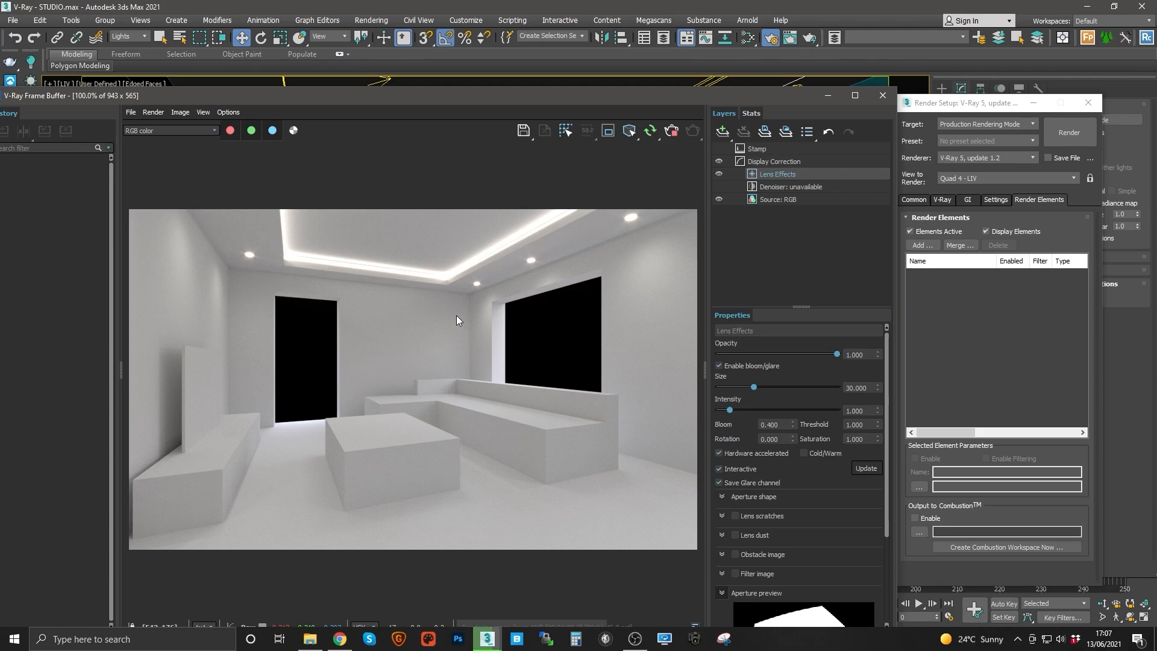
Step: Select the LS_LIV_PENDANT lights from the named selection sets and close Render Setup
click(582, 37)
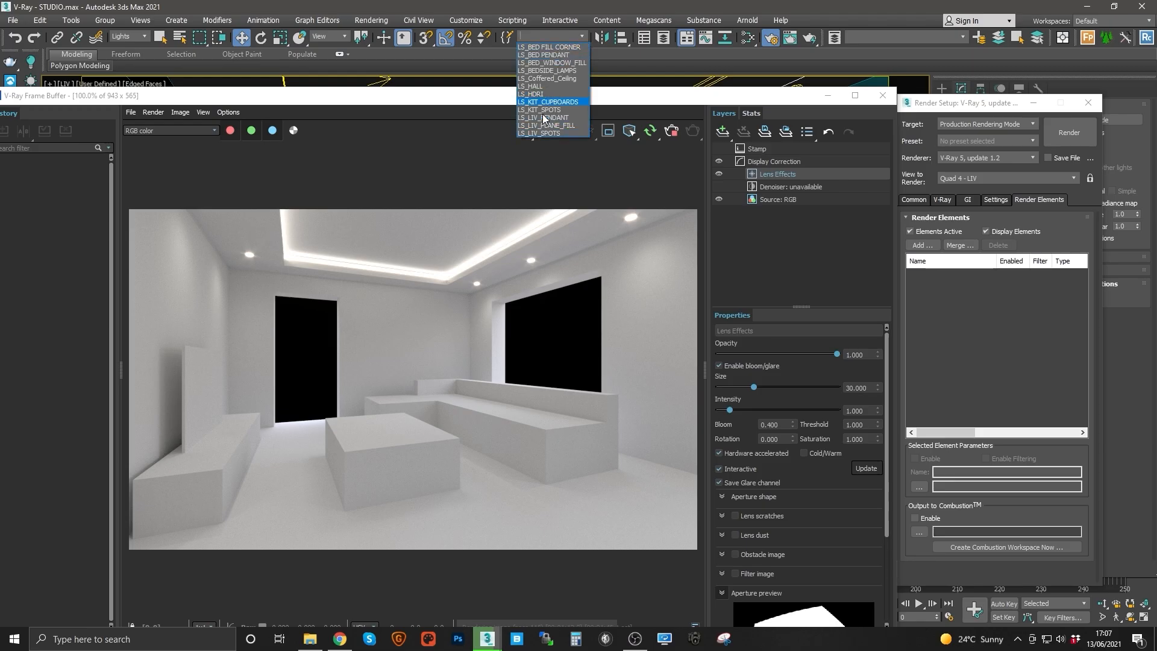
click(555, 346)
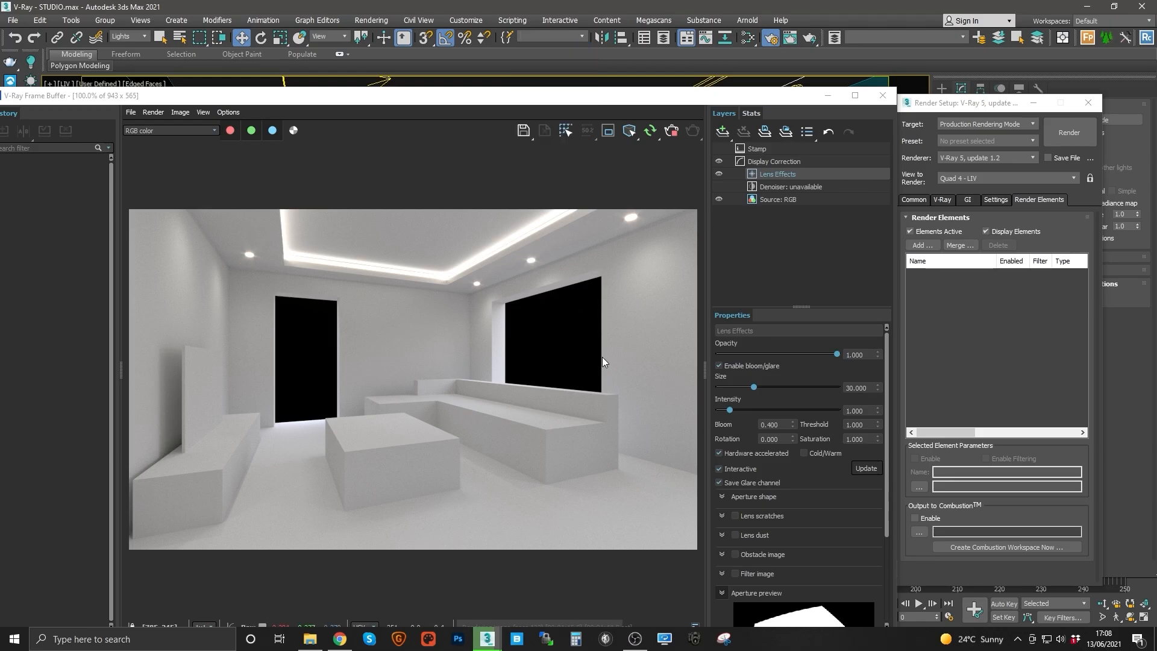
click(582, 37)
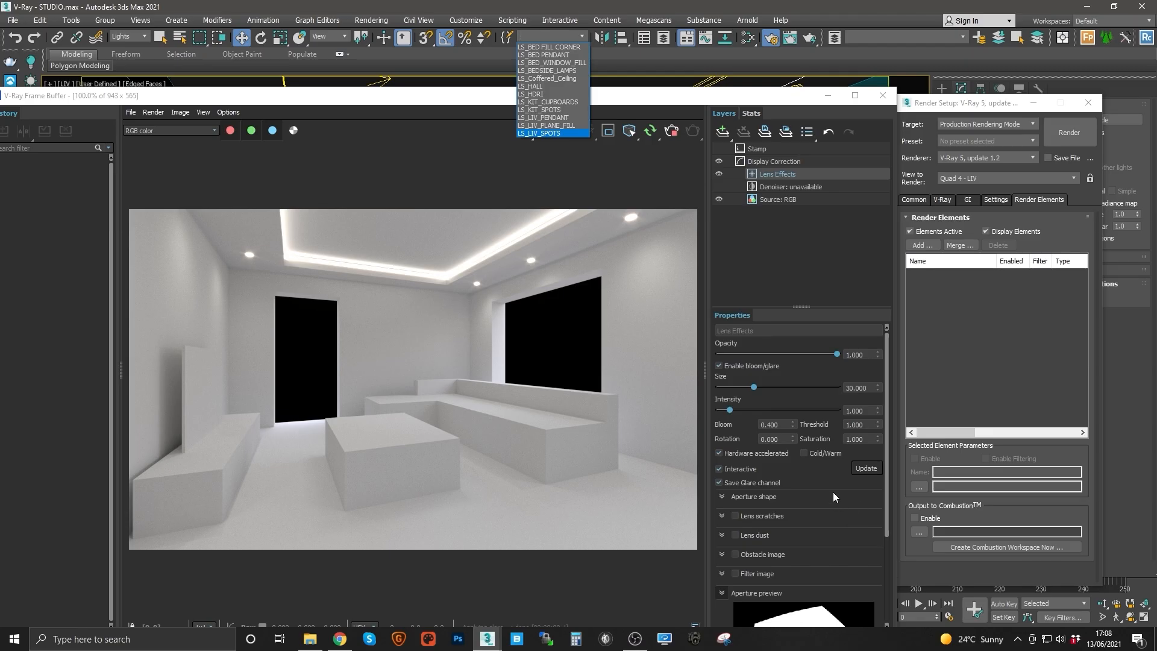
click(545, 117)
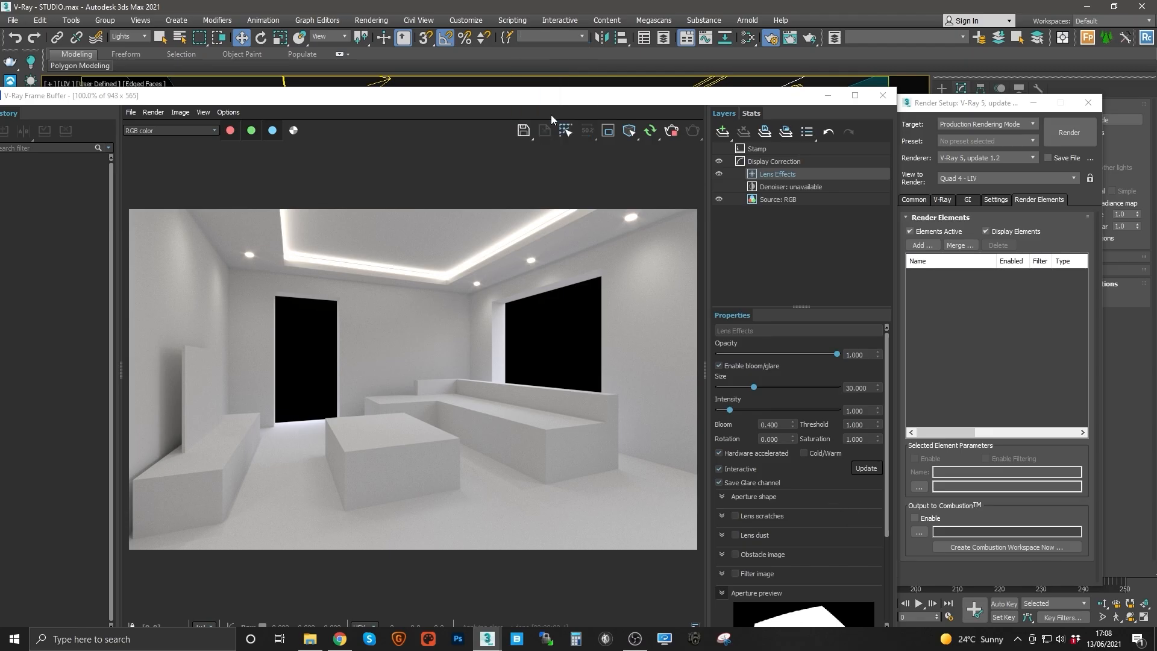
click(1033, 103)
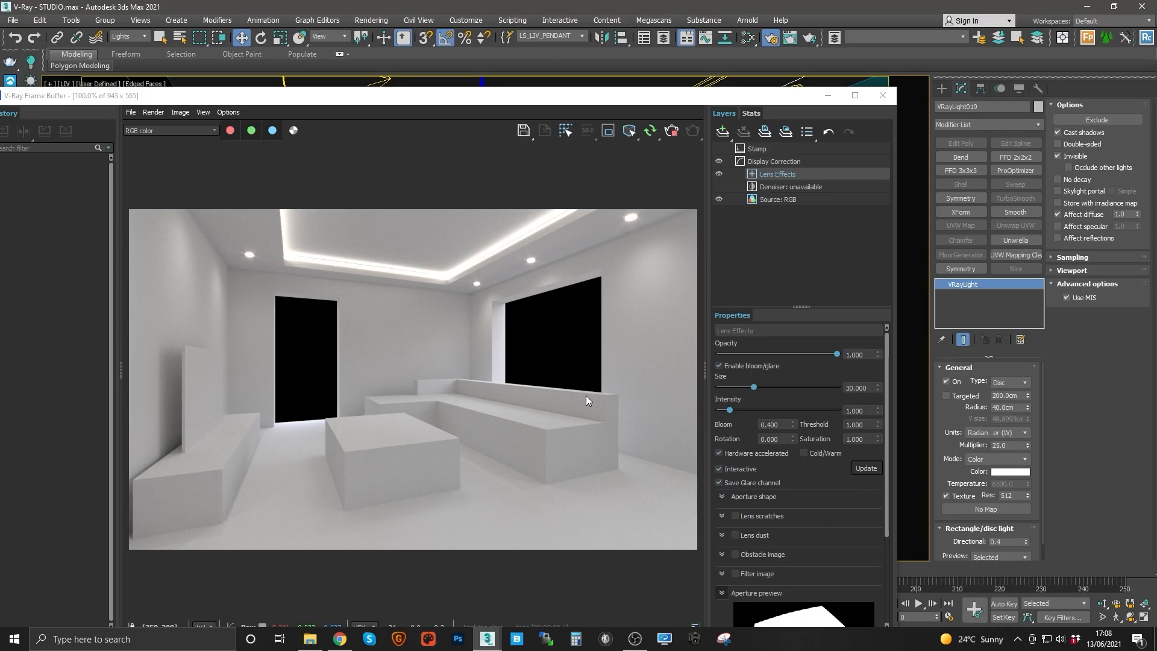
click(582, 35)
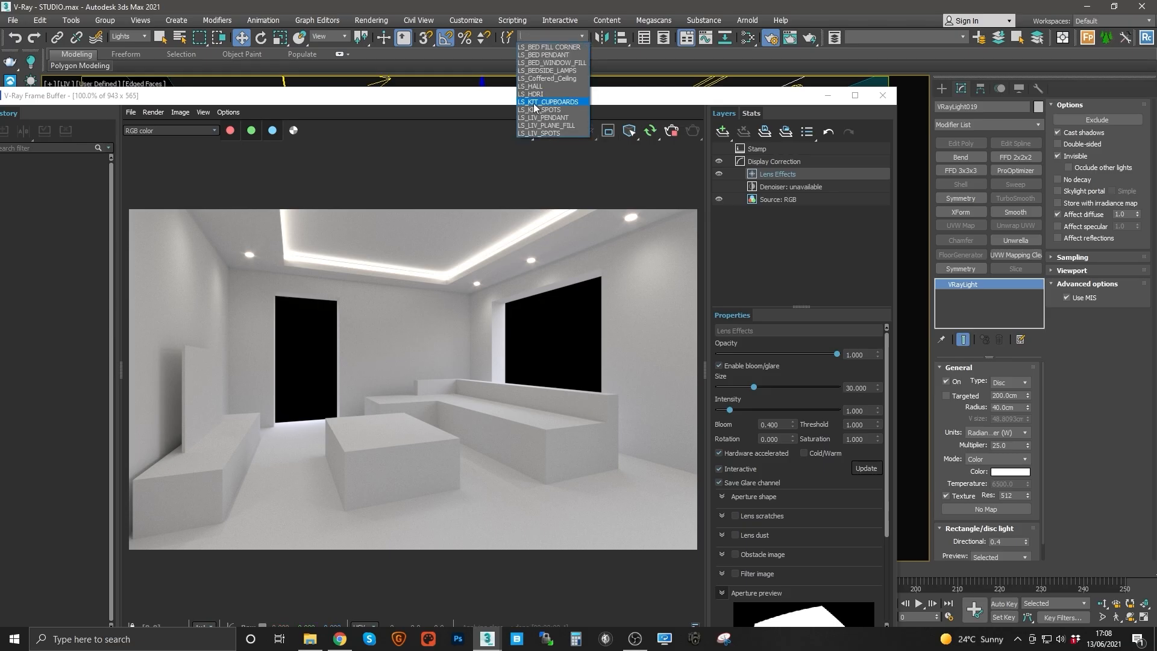
click(607, 99)
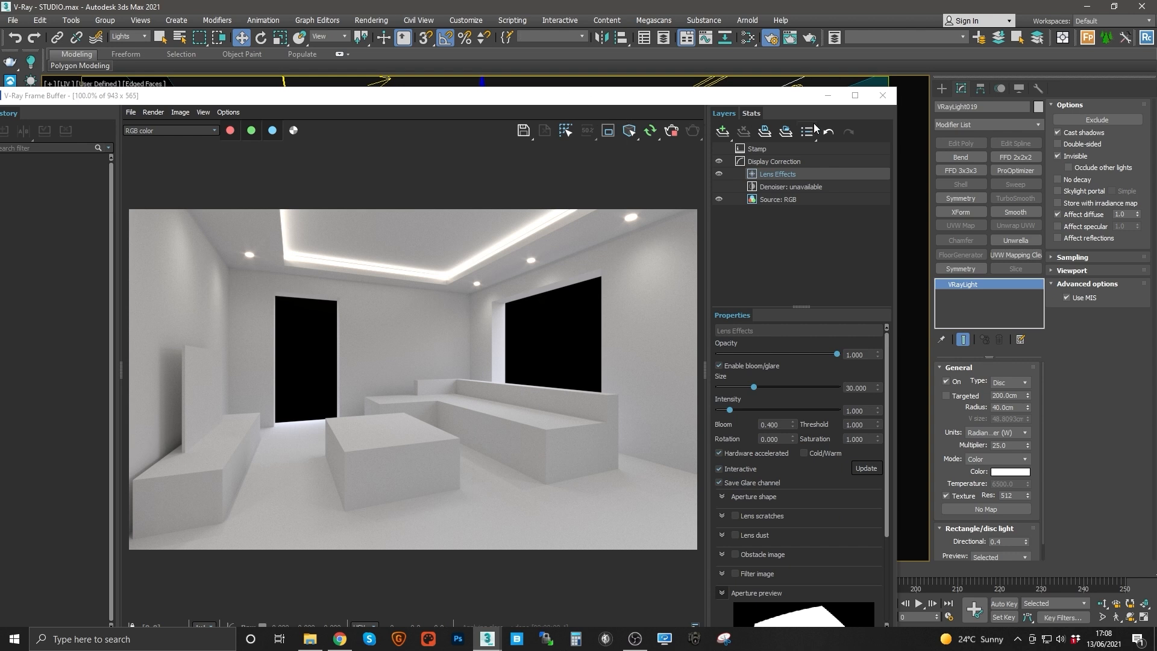
click(580, 36)
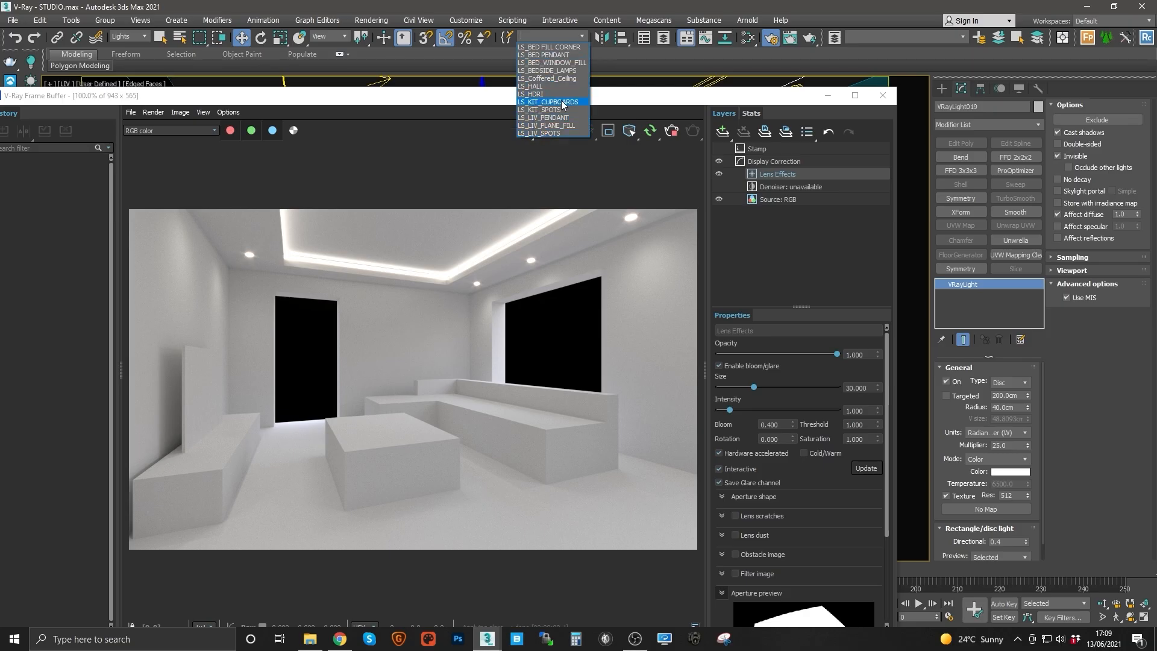
click(682, 89)
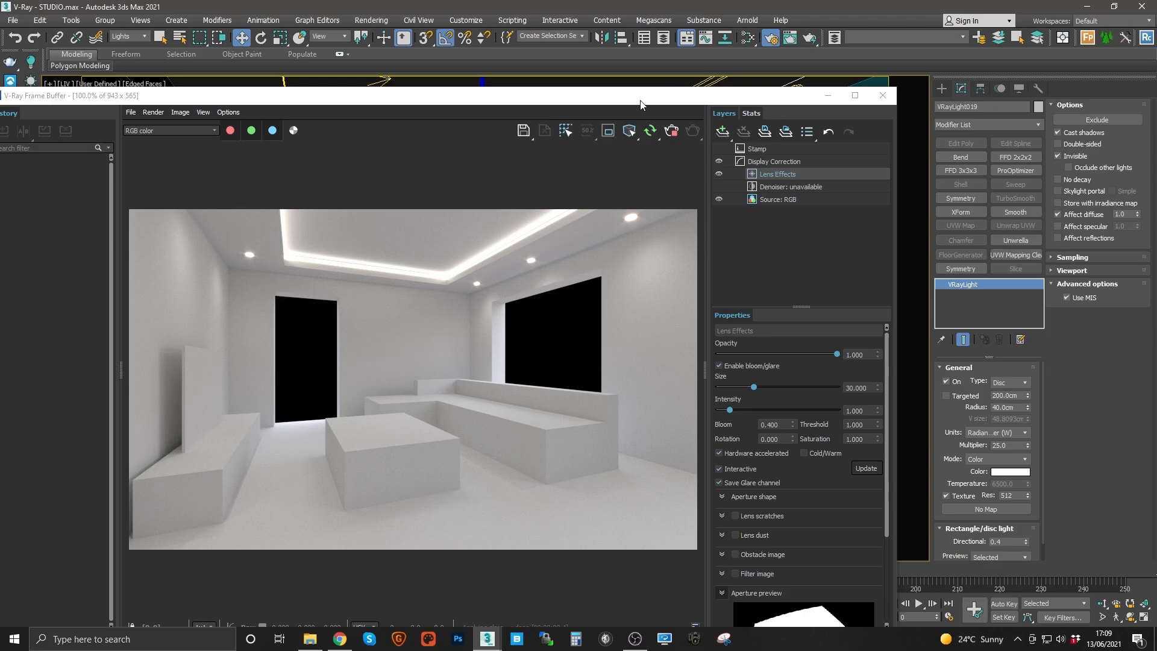
Step: Move and minimize the frame buffer, then clear the current selection
drag(641, 103, 710, 86)
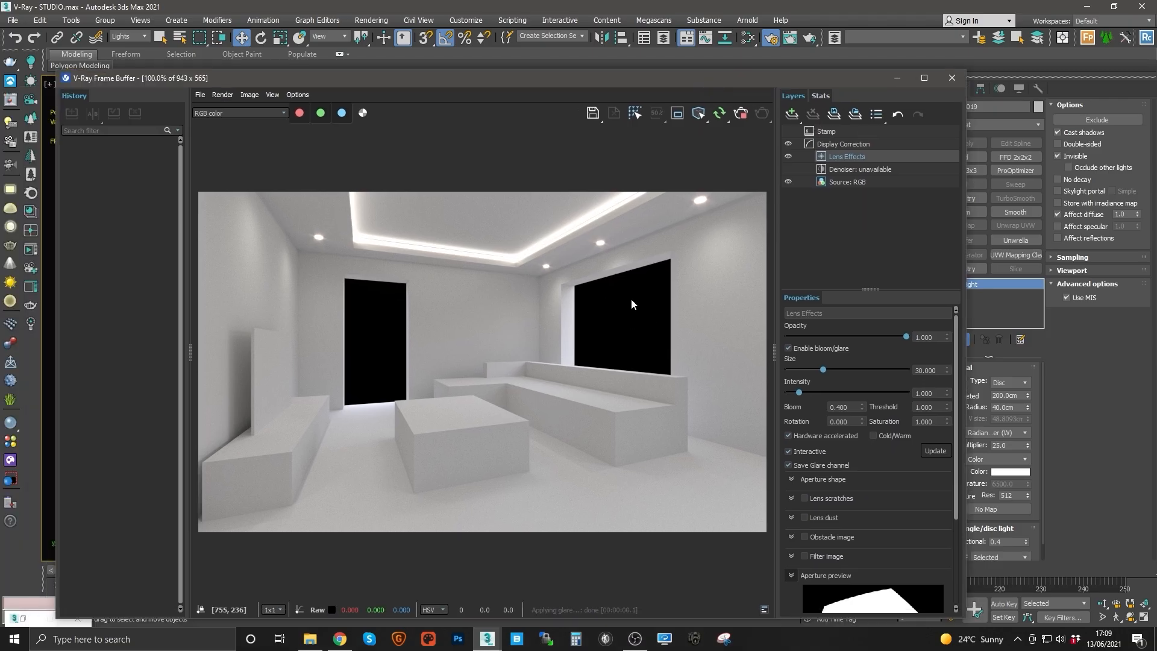
click(900, 78)
click(338, 204)
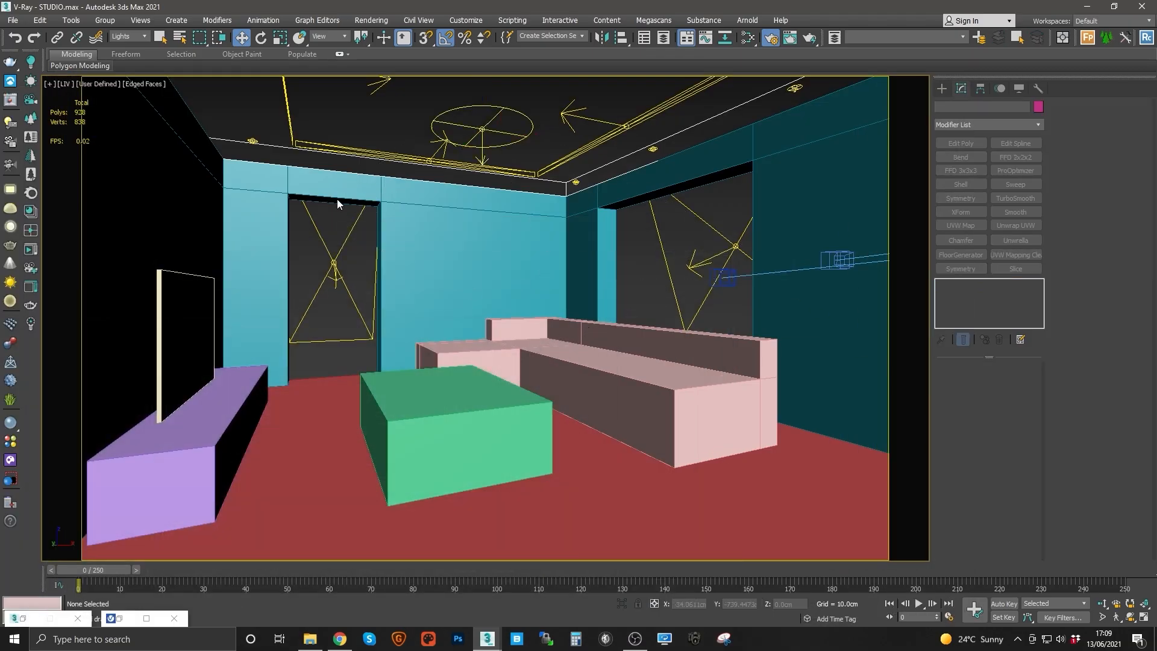
Step: Switch the selection filter to All, select the sofa and zoom the perspective view onto it
click(128, 39)
click(124, 47)
click(594, 382)
key(p)
key(z)
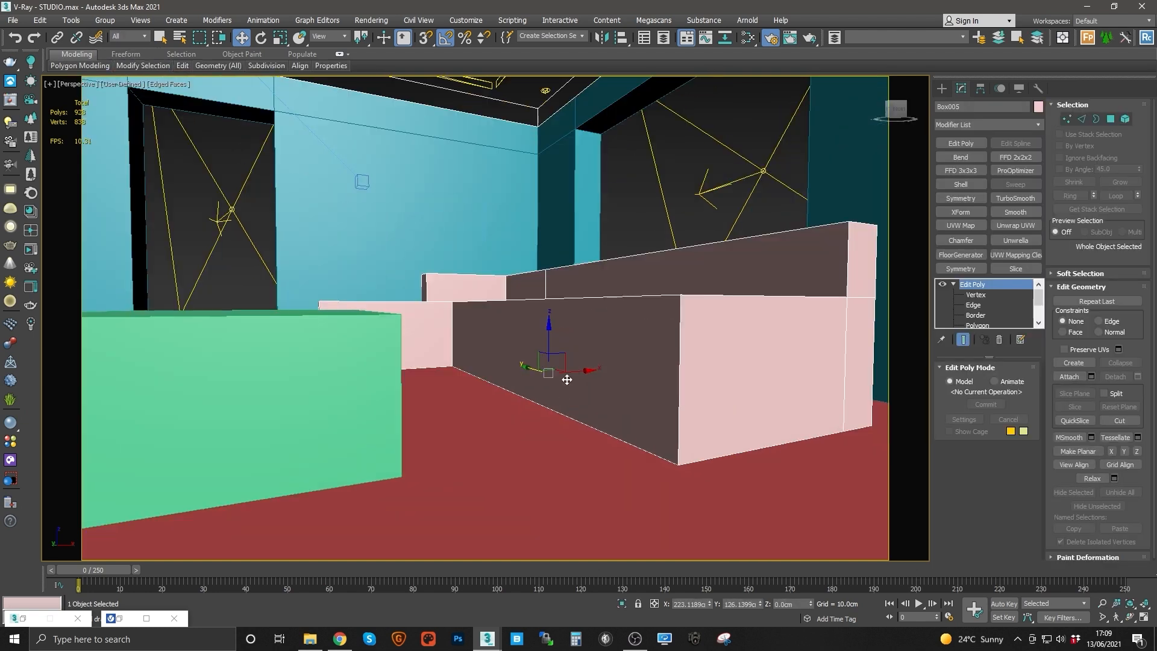
Step: Create a plane in the perspective view beside the apartment model and move it into position
alt+middle_drag(569, 370, 516, 380)
scroll(515, 380, down, 8)
mouse_move(542, 320)
alt+middle_down()
mouse_move(560, 341)
mouse_move(536, 299)
alt+middle_up()
mouse_move(536, 299)
alt+middle_down()
mouse_move(552, 298)
mouse_move(530, 283)
alt+middle_up()
click(942, 89)
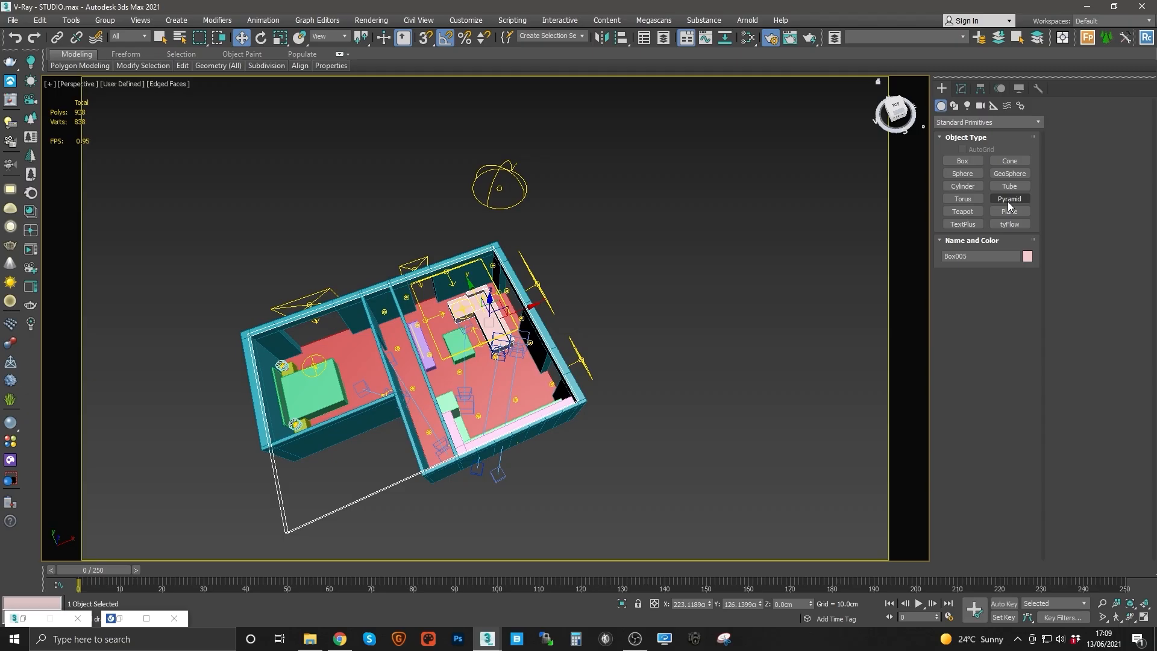
click(1009, 211)
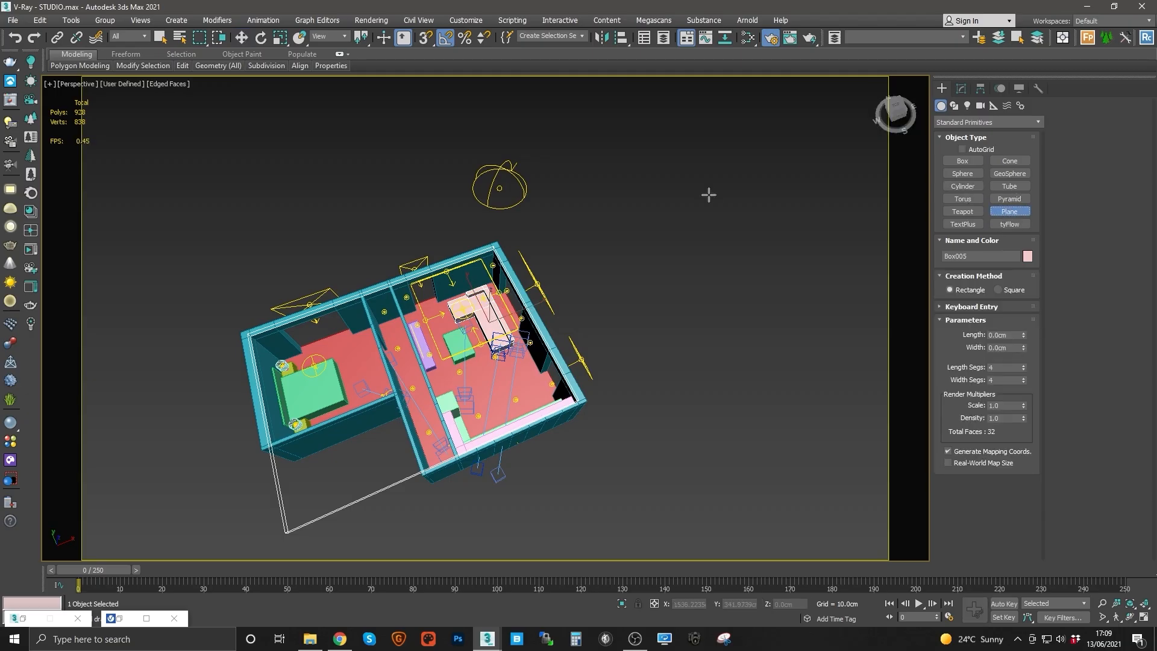
alt+middle_drag(709, 194, 452, 354)
drag(452, 355, 882, 555)
key(w)
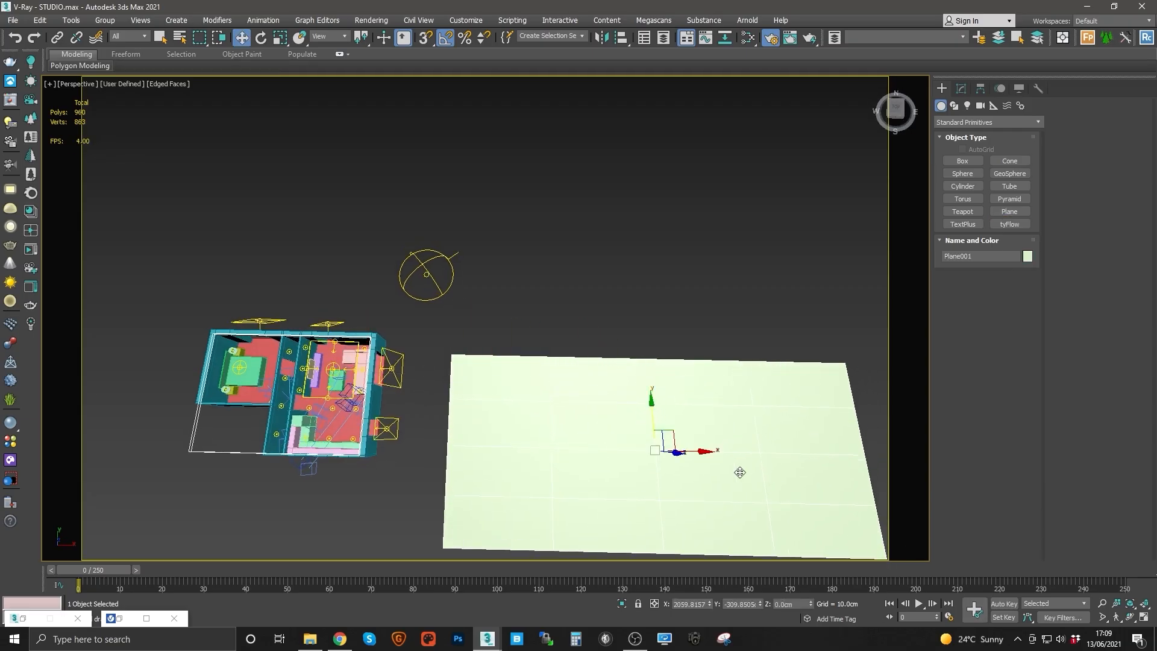
middle_drag(642, 445, 576, 358)
Step: Open the Slate Material Editor and add a VRayMtl and a VRayLightMtl node to the canvas
click(748, 37)
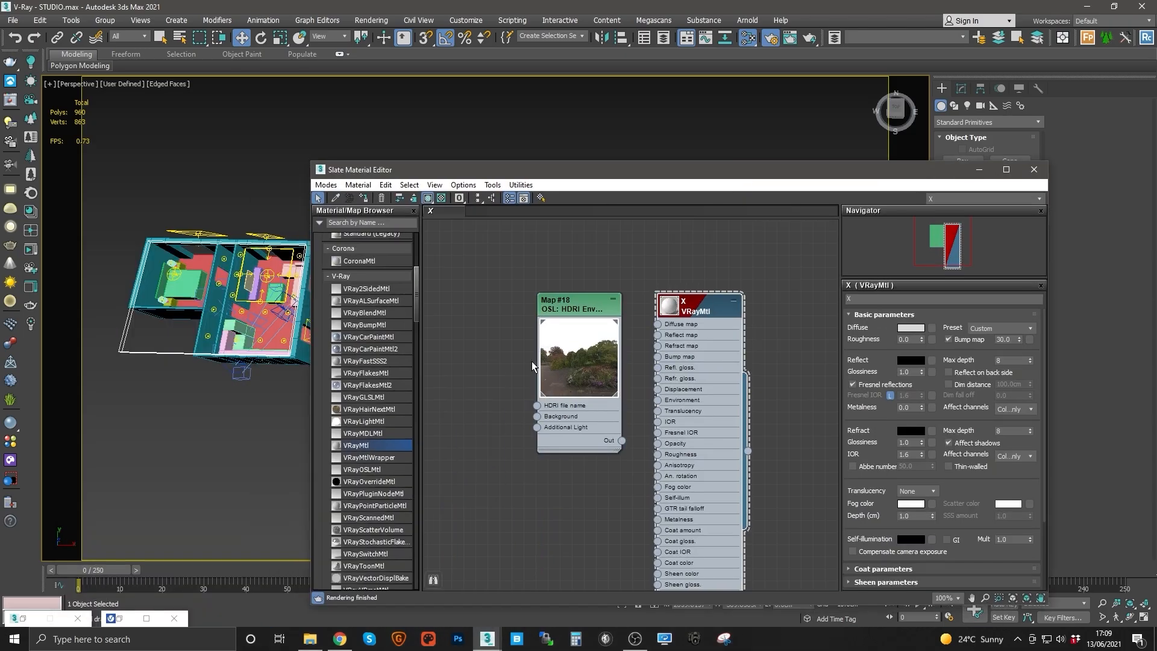
middle_drag(531, 360, 830, 428)
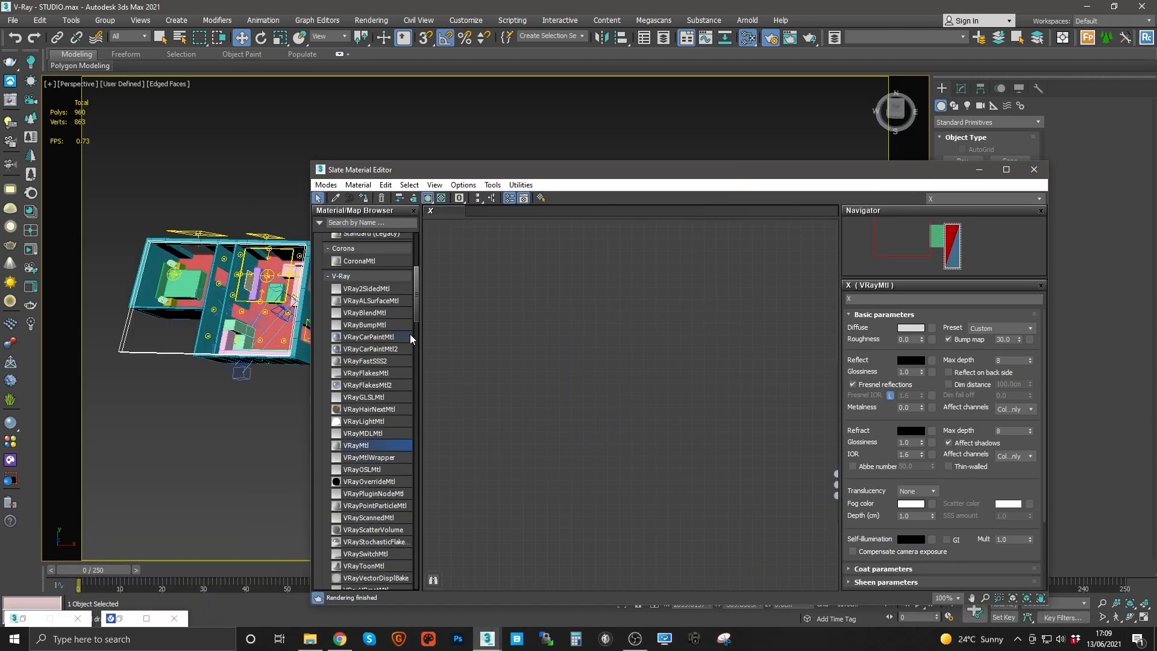
drag(414, 322, 416, 301)
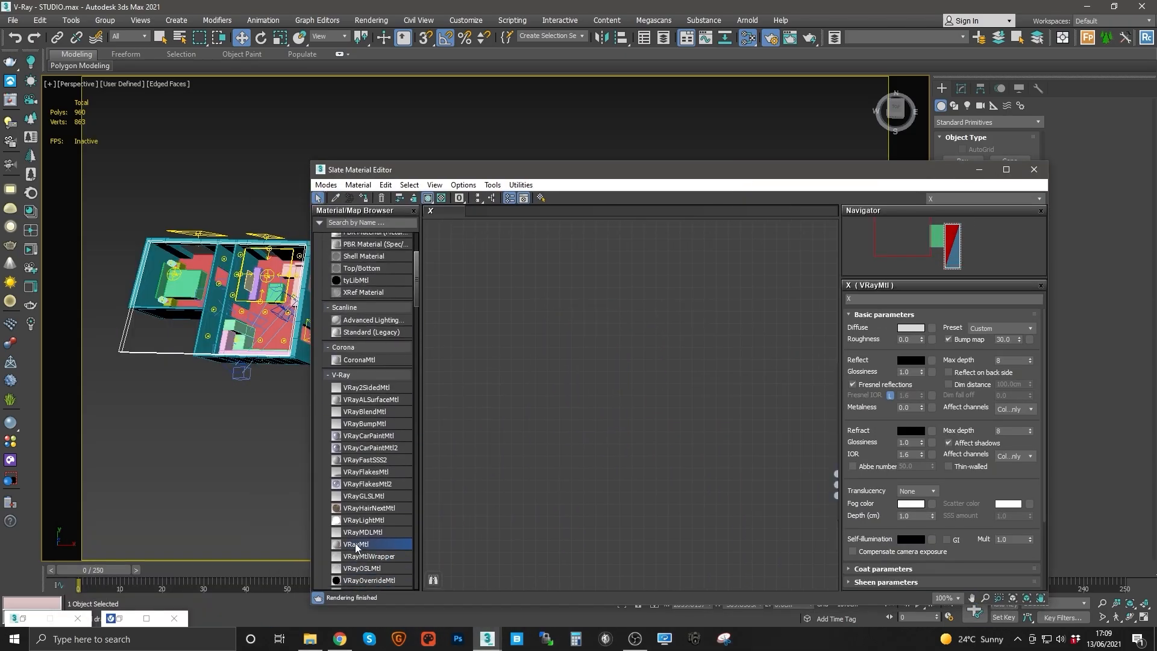
drag(359, 545, 548, 350)
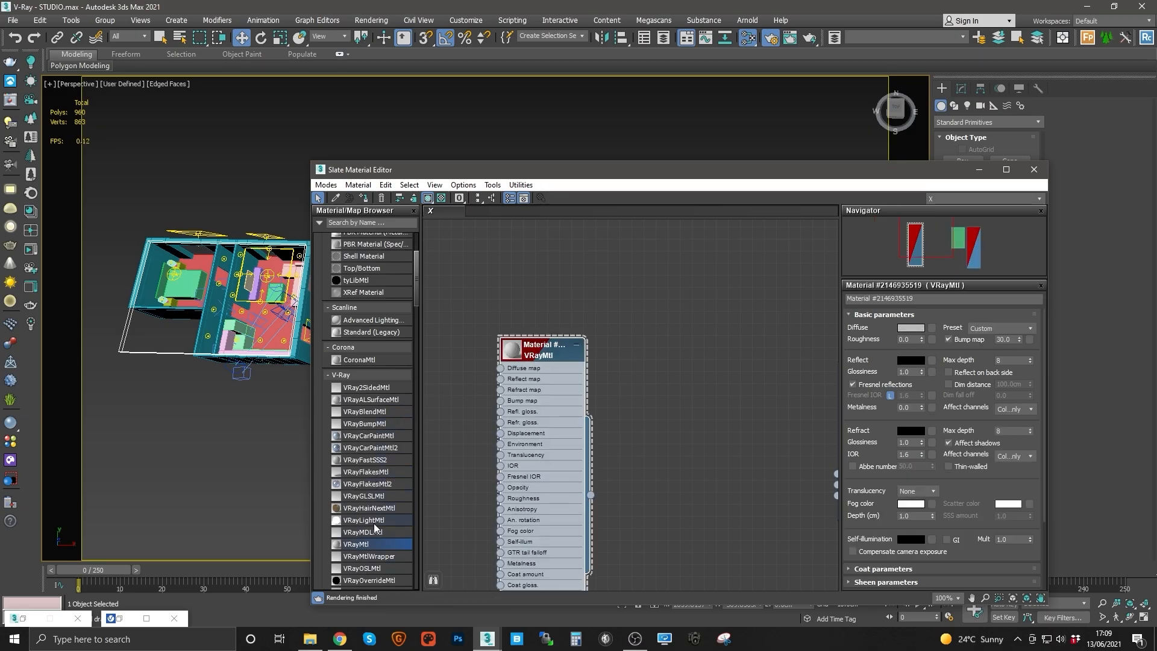
drag(371, 520, 674, 321)
double_click(716, 354)
drag(520, 333, 508, 321)
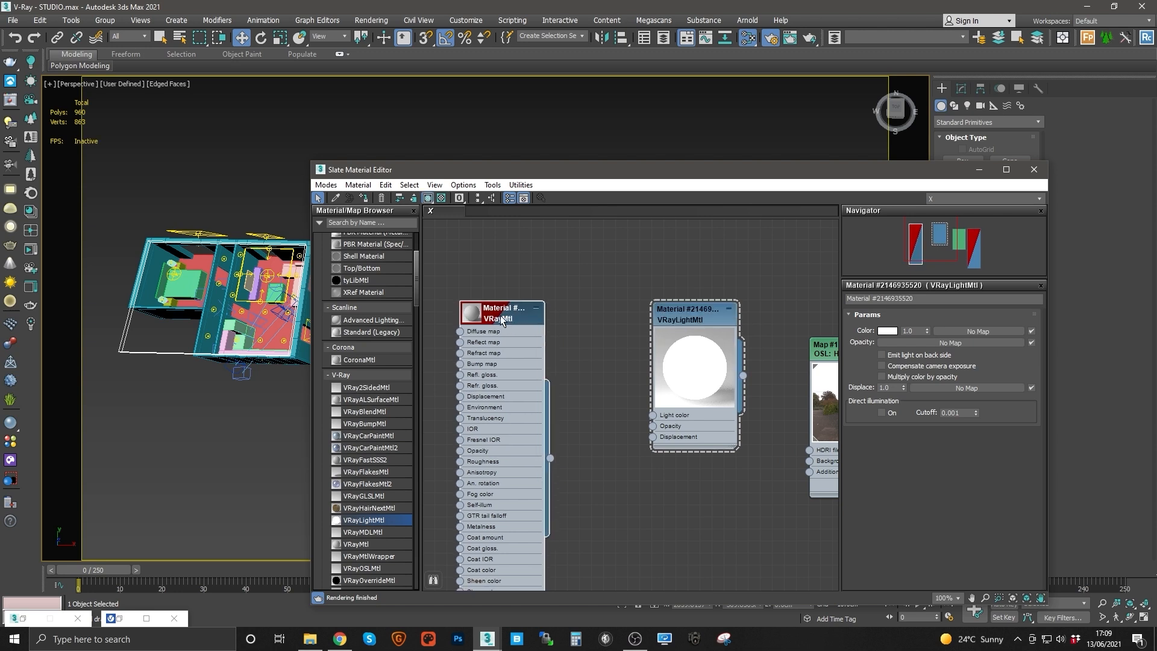
Step: Browse to the 2D > BGS texture folder and drop the BG_Decent image into the editor as a Bitmap node
click(309, 638)
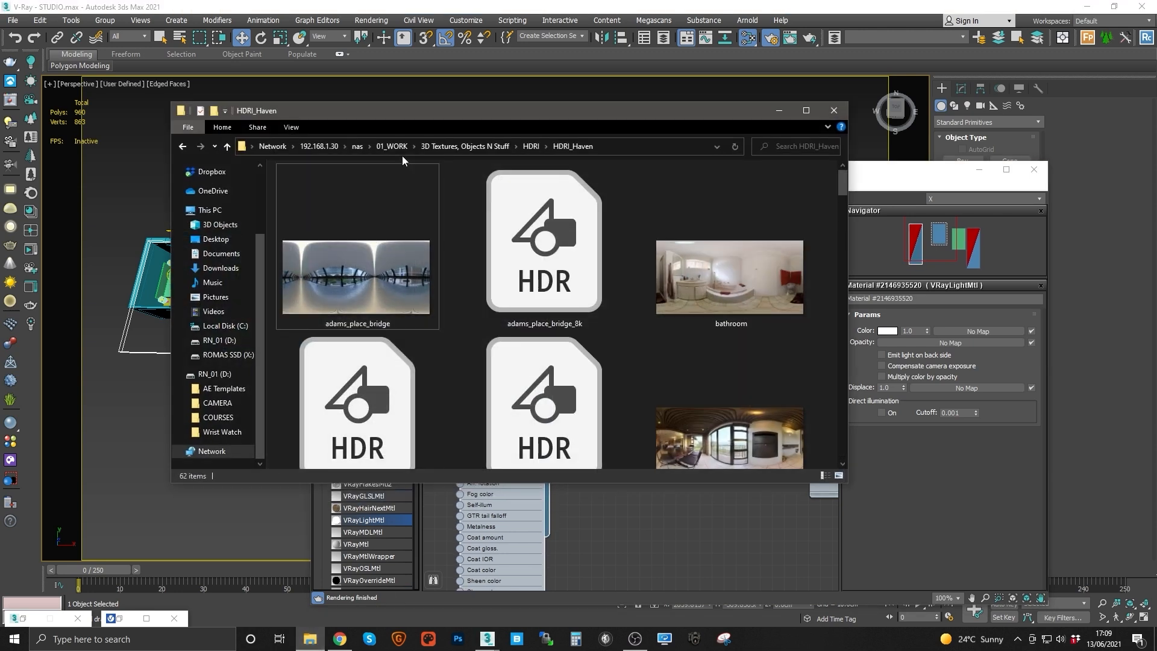
click(435, 145)
double_click(337, 185)
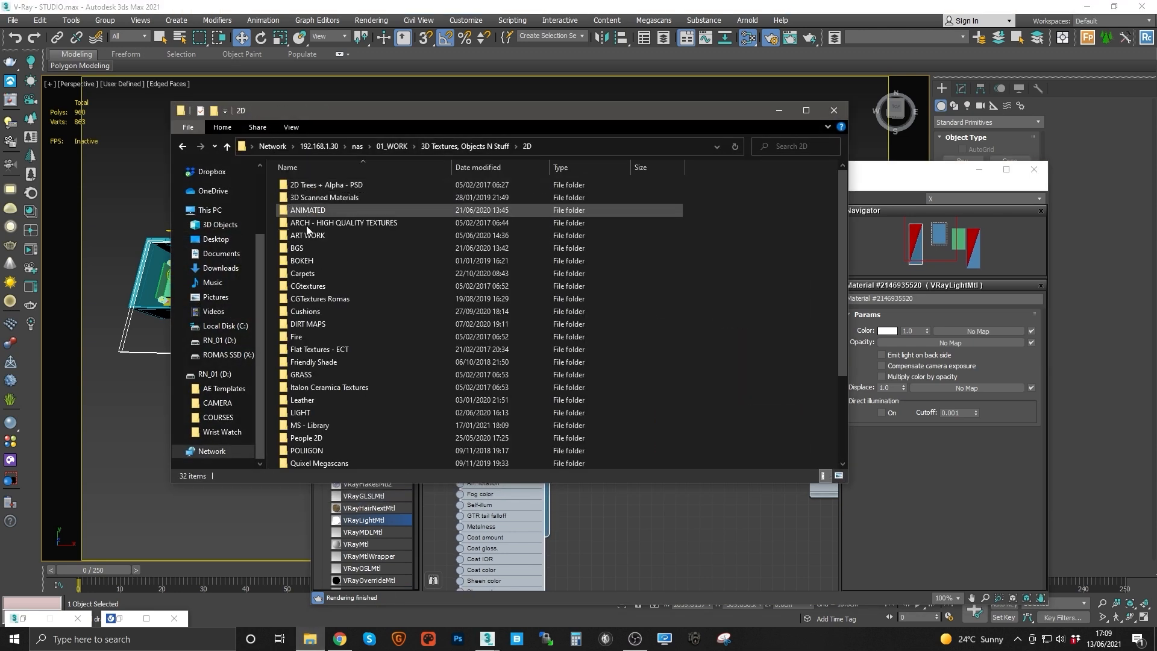
double_click(314, 247)
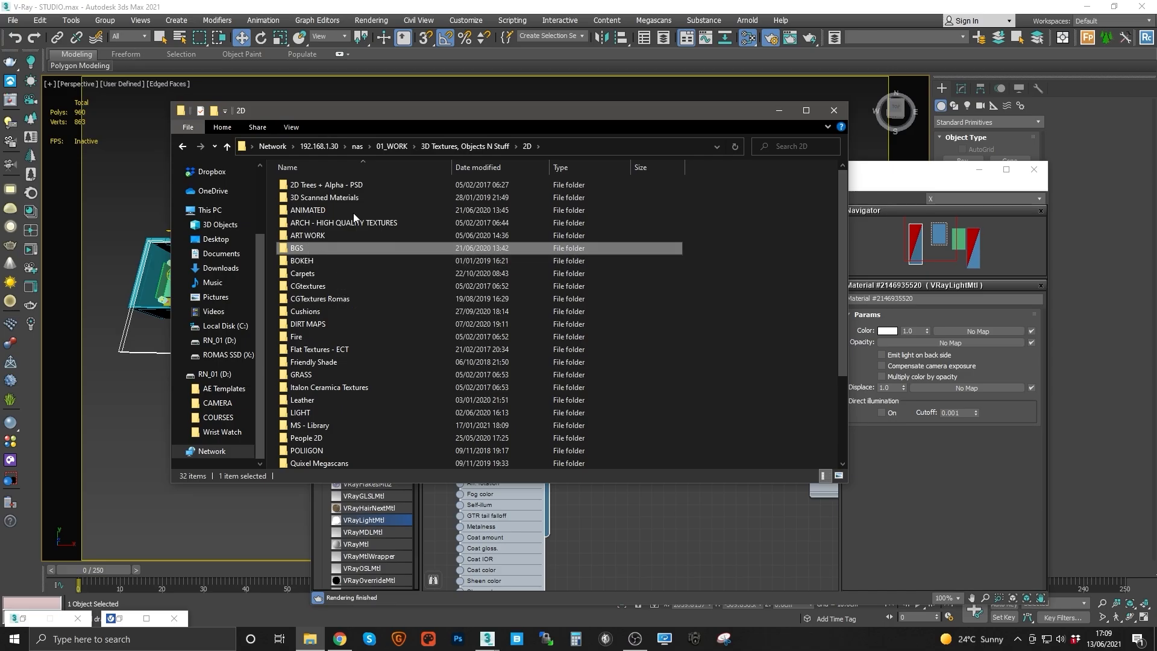
drag(467, 111, 271, 99)
drag(674, 173, 663, 249)
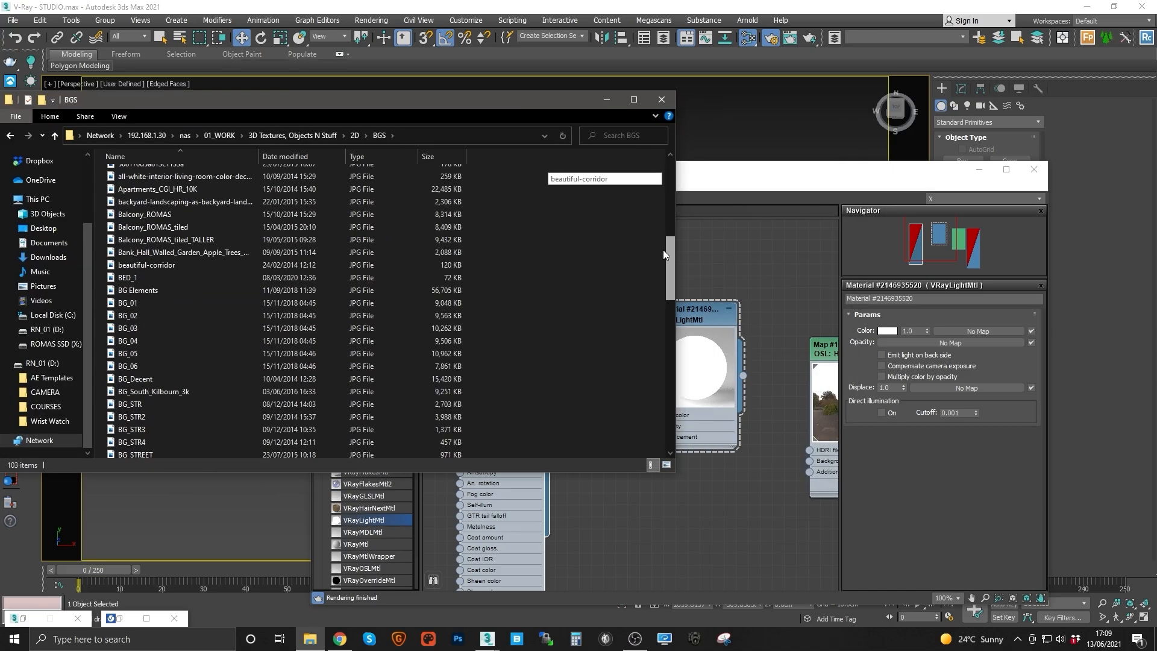
click(130, 117)
click(246, 146)
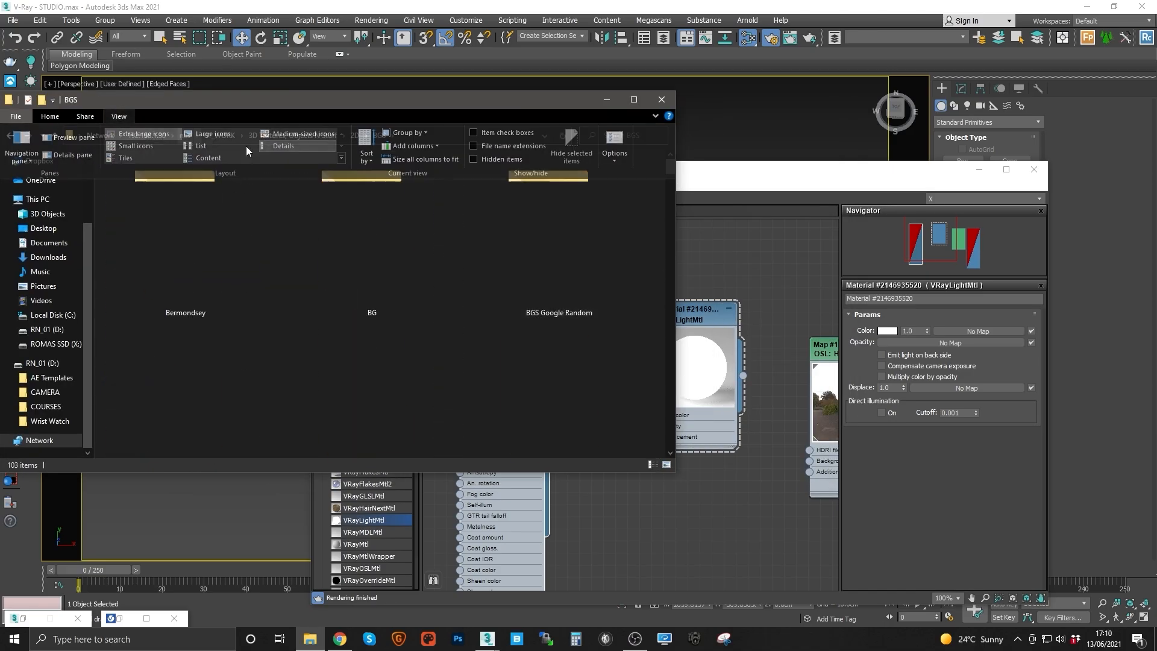
drag(670, 169, 674, 276)
click(368, 316)
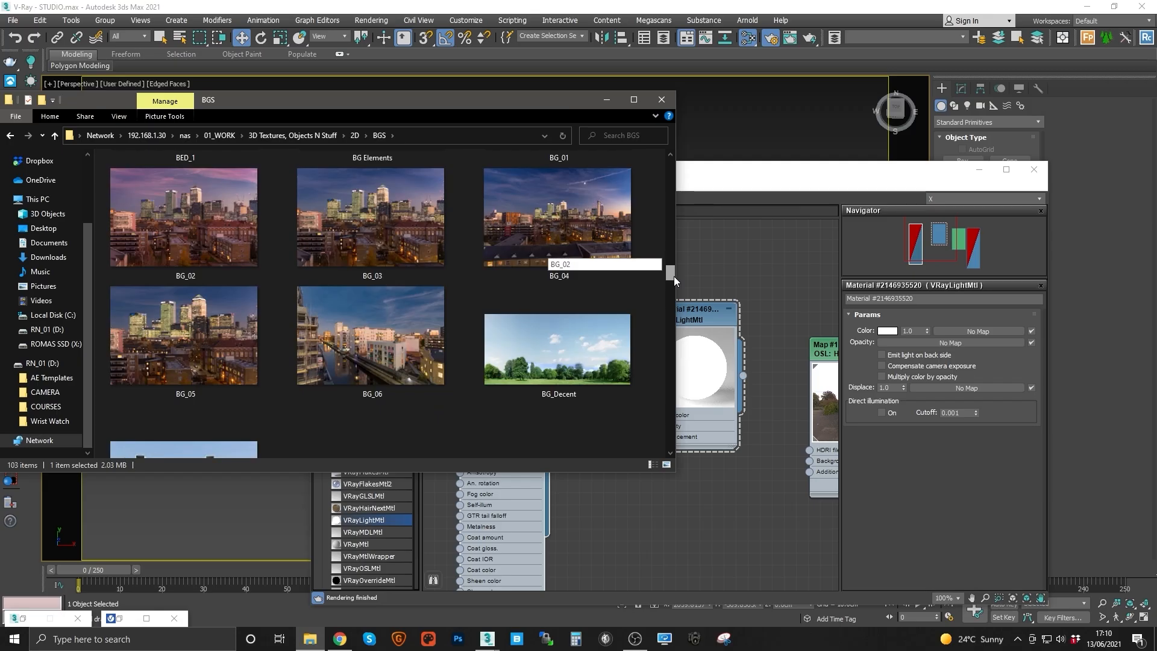
drag(550, 329, 765, 218)
drag(666, 132, 582, 270)
middle_drag(582, 269, 726, 278)
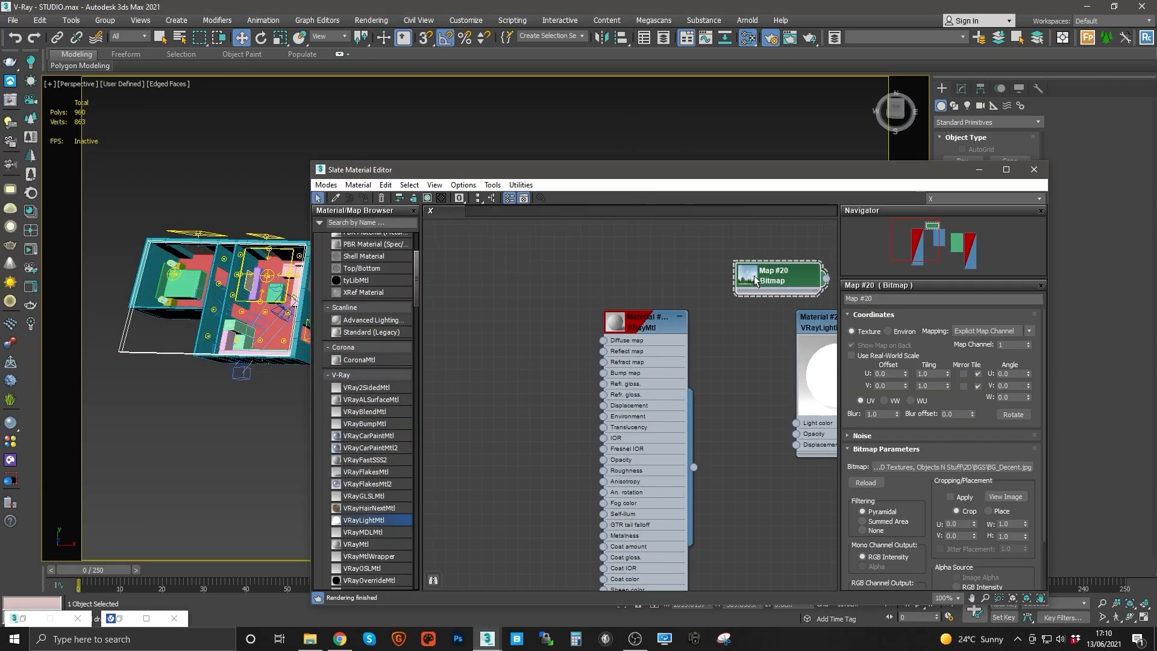
Step: Connect the BG_Decent bitmap to the VRayMtl's Self-illum input
drag(779, 281, 491, 366)
double_click(456, 361)
scroll(565, 374, up, 3)
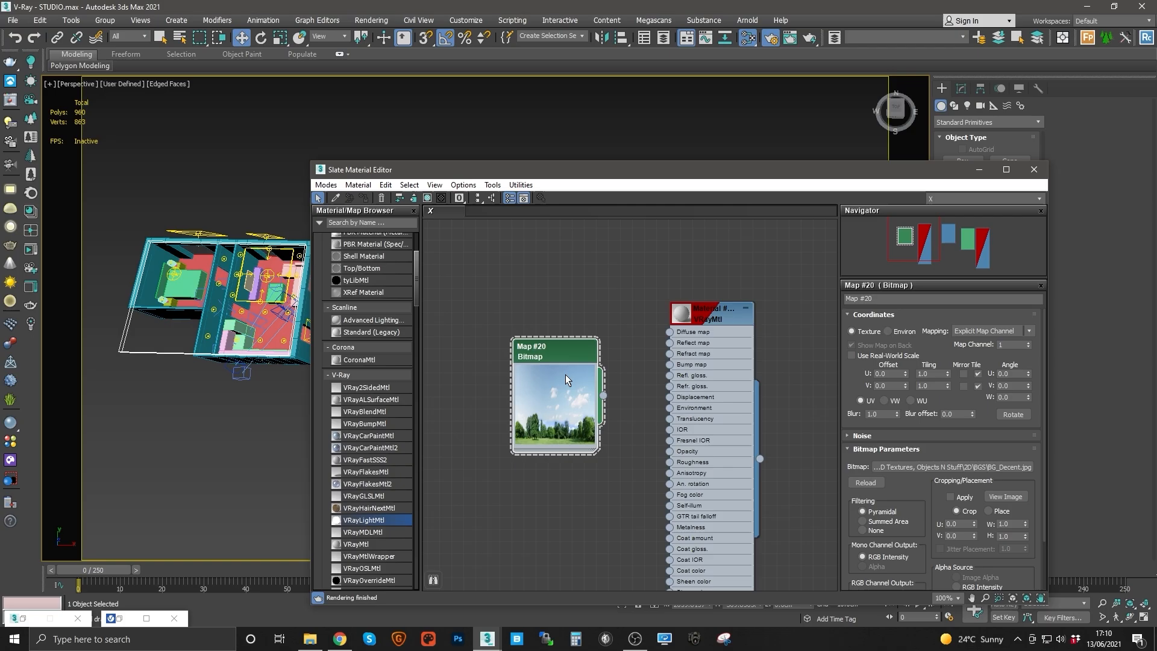
drag(568, 339, 521, 323)
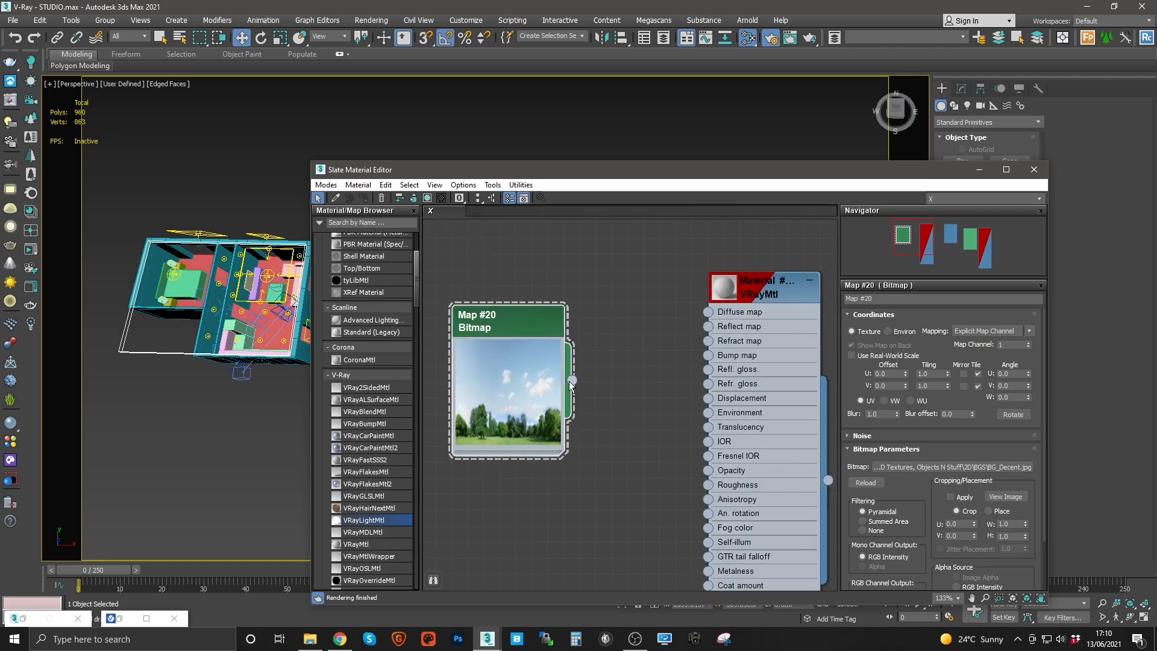
drag(572, 381, 708, 542)
Step: Connect the bitmap to the VRayMtl's Diffuse map and disconnect it again
double_click(725, 291)
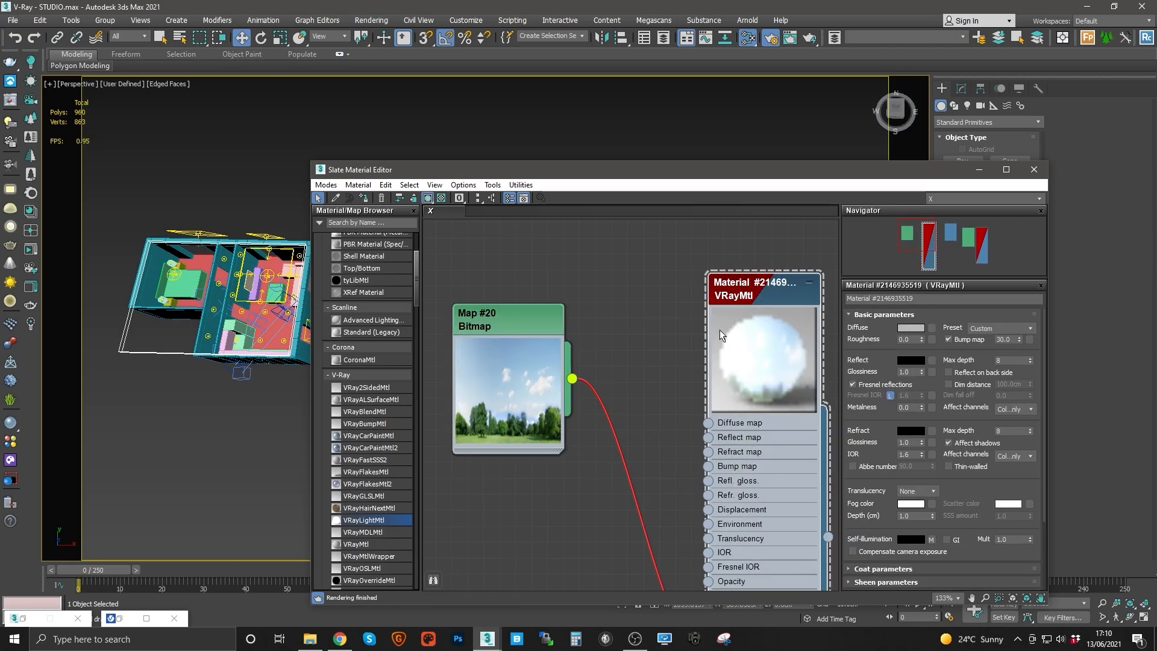
drag(572, 380, 708, 423)
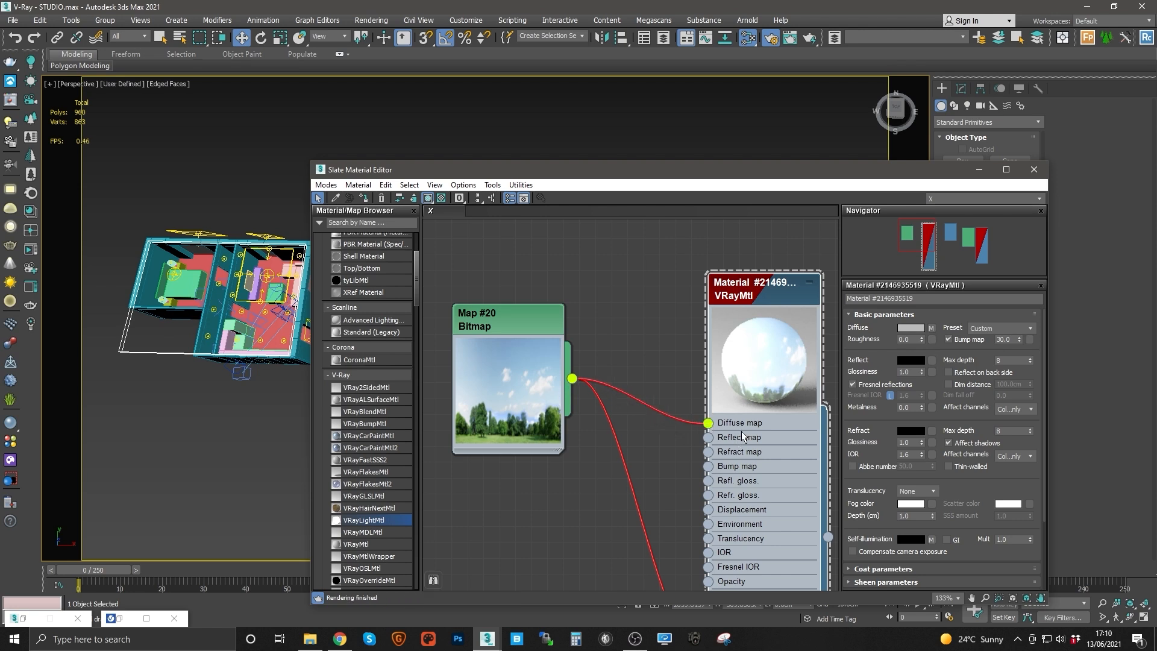
middle_drag(723, 433, 720, 405)
drag(483, 301, 466, 363)
middle_drag(606, 394, 560, 347)
scroll(566, 328, down, 2)
scroll(530, 346, up, 1)
drag(466, 314, 456, 327)
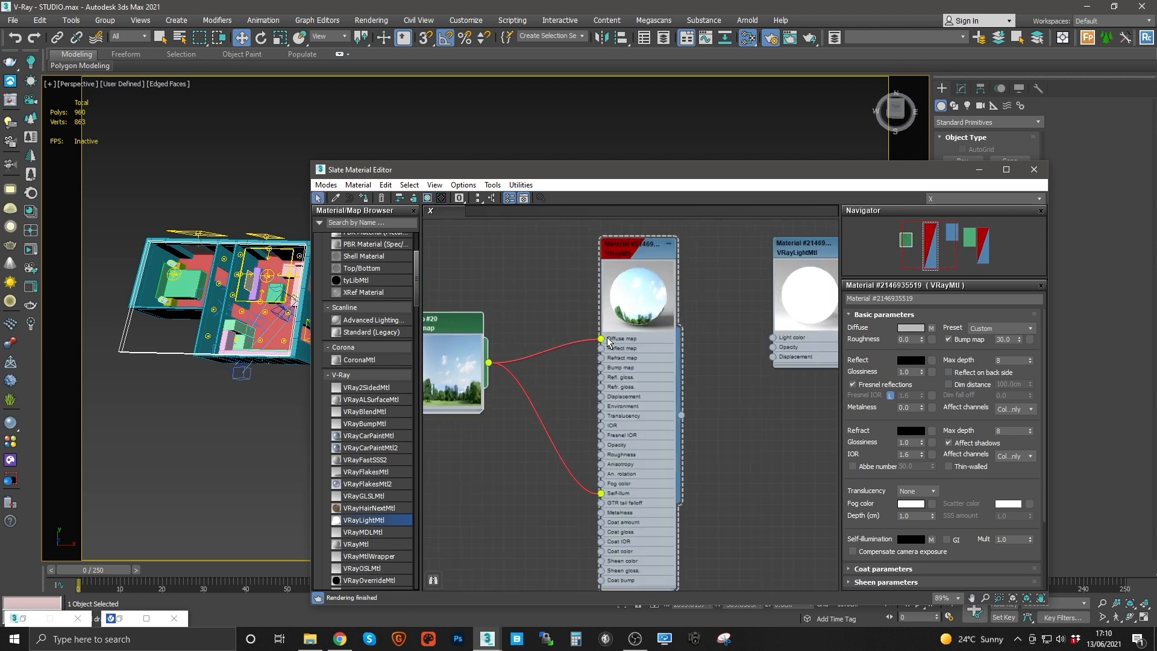
drag(602, 339, 588, 331)
Step: Set the VRayMtl's diffuse colour value to 1
click(909, 328)
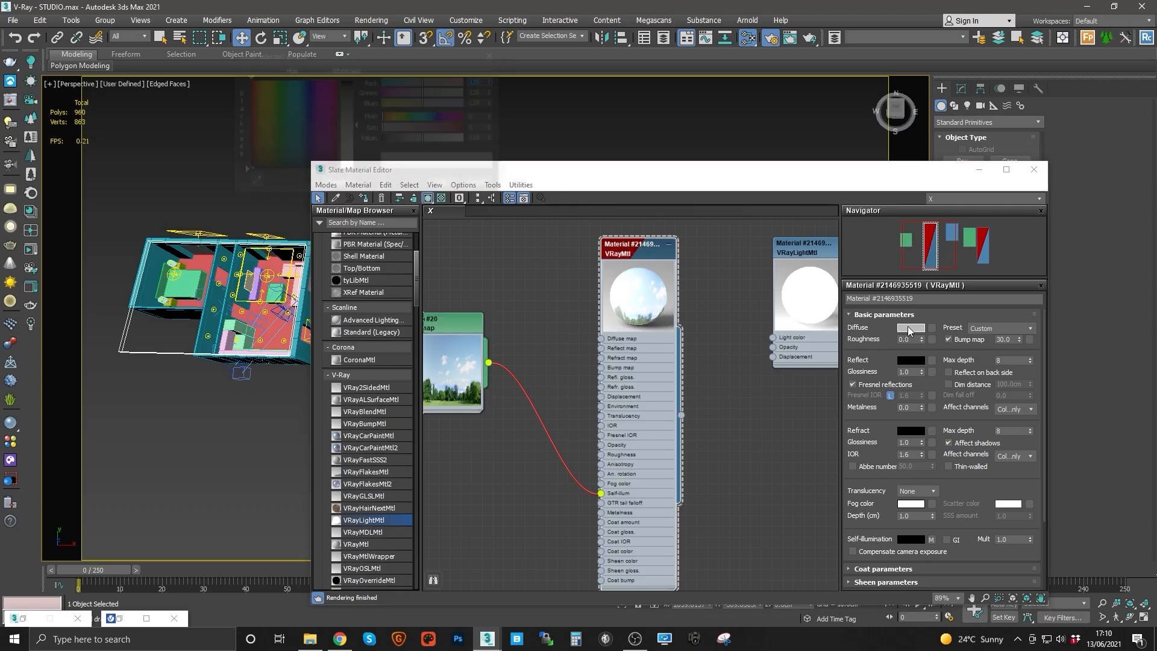
double_click(478, 139)
text(1)
click(446, 186)
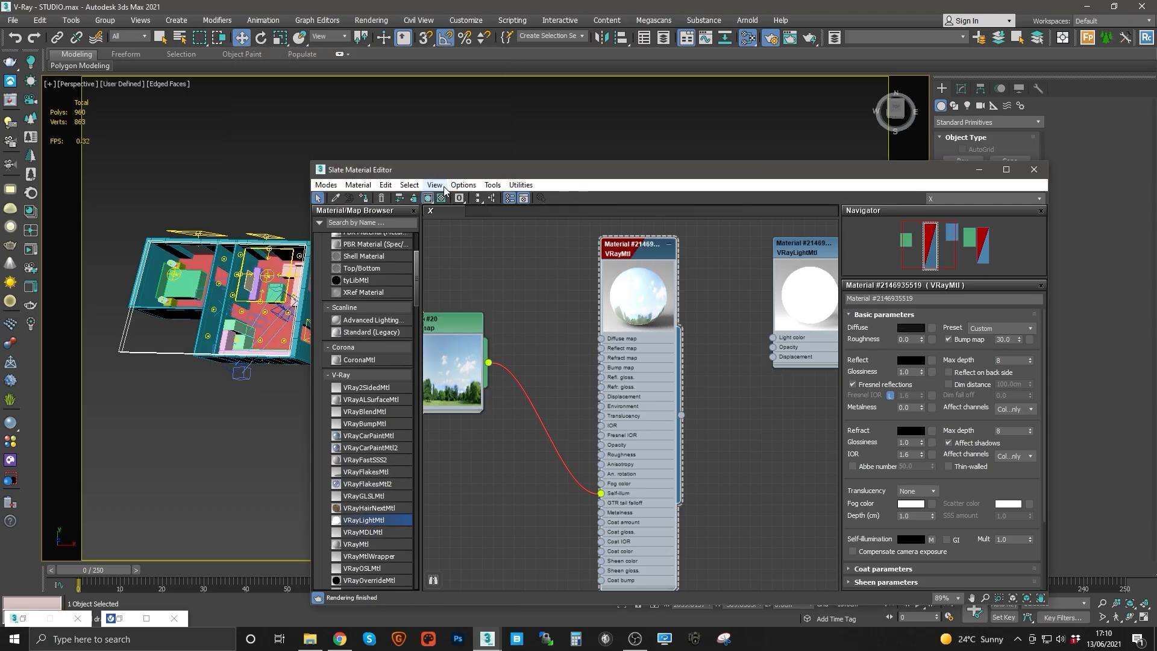
middle_drag(574, 374, 620, 358)
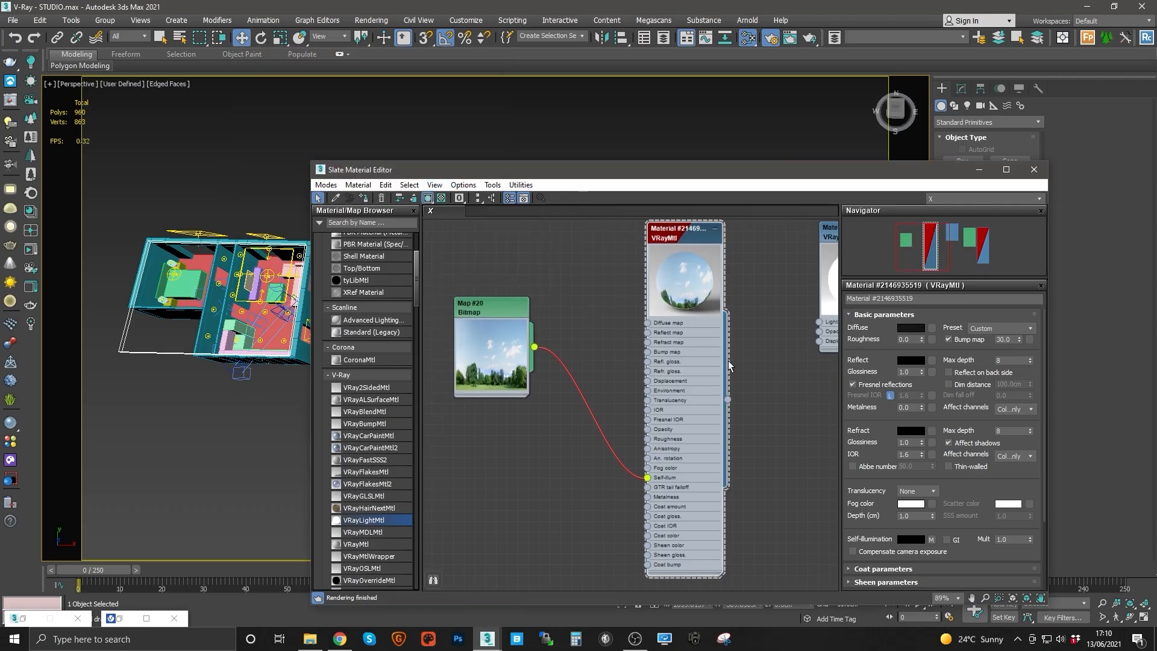
click(910, 327)
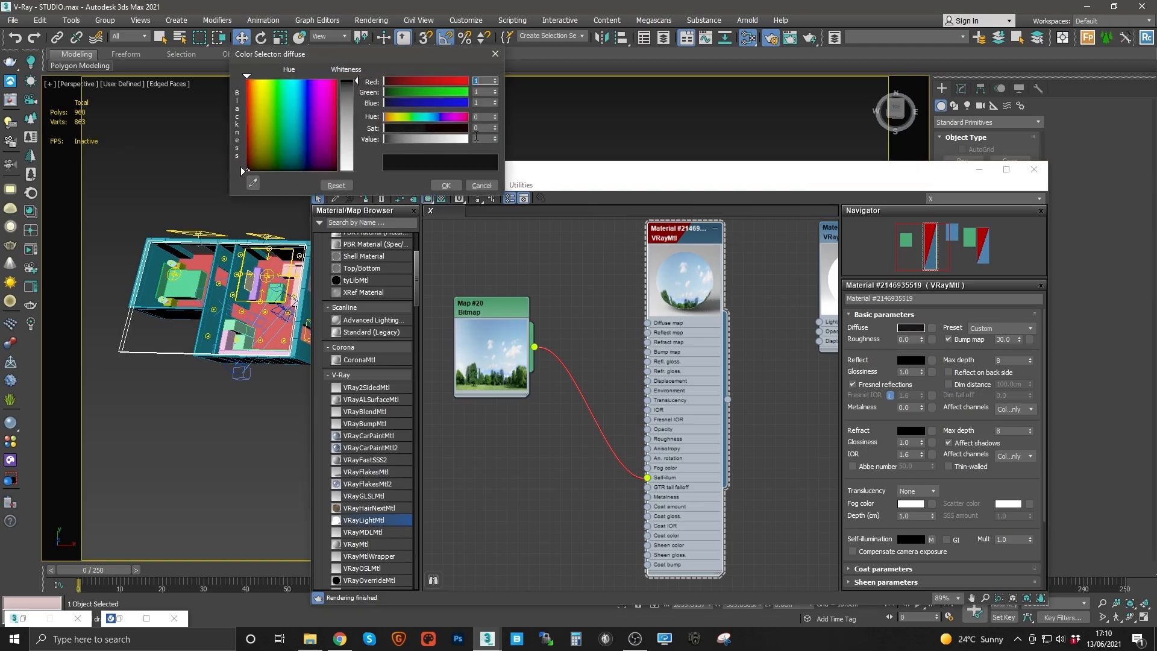
click(439, 187)
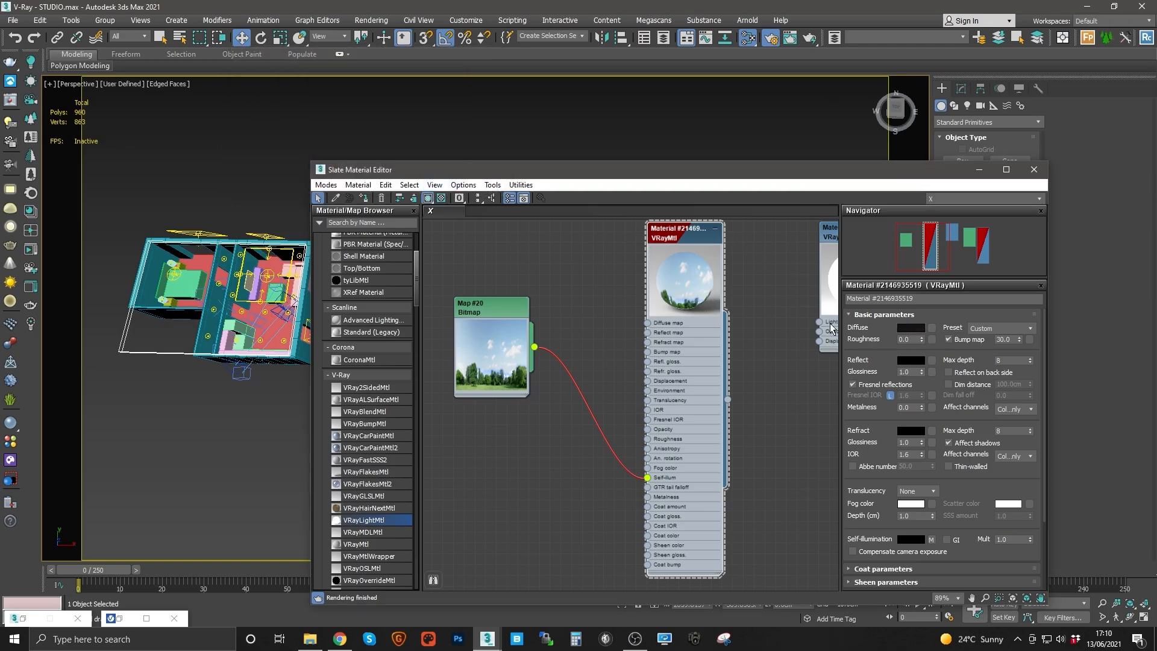
click(911, 328)
click(495, 141)
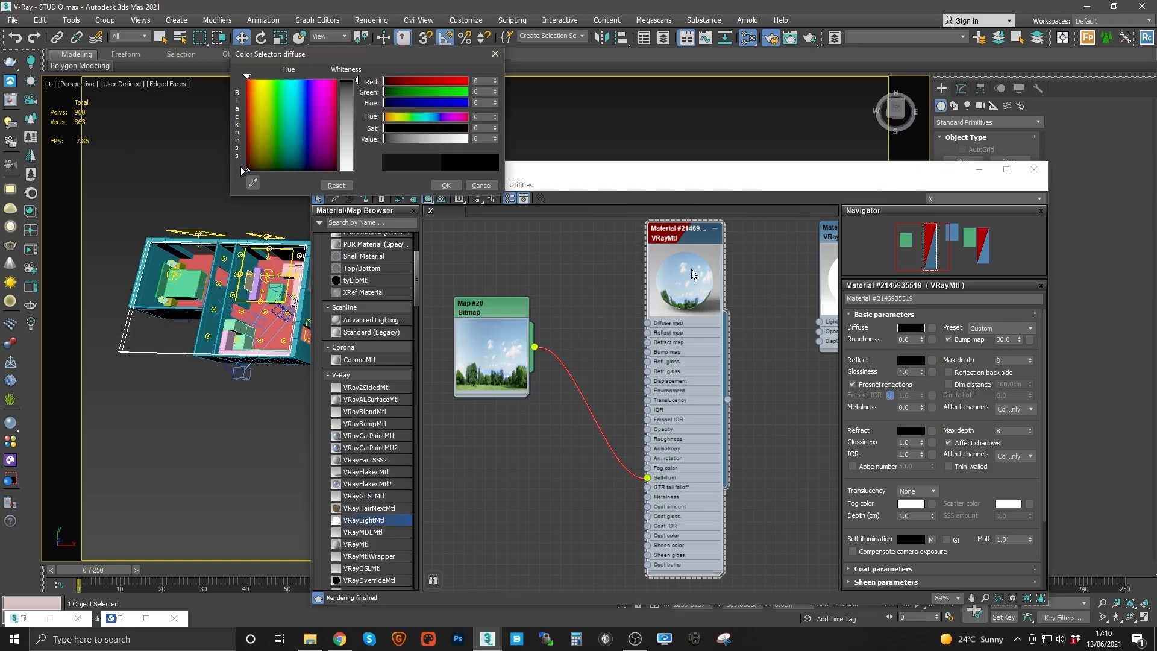
click(495, 137)
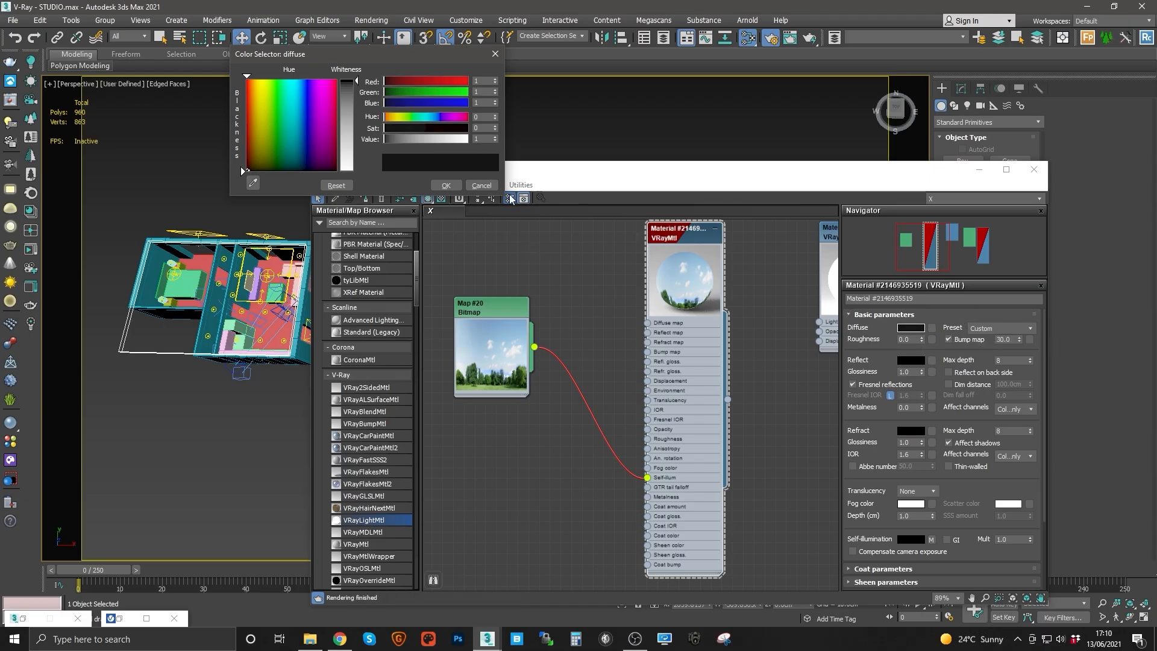
click(481, 186)
Step: Connect the BG_Decent bitmap to the VRayMtl's Diffuse map
drag(534, 347, 648, 324)
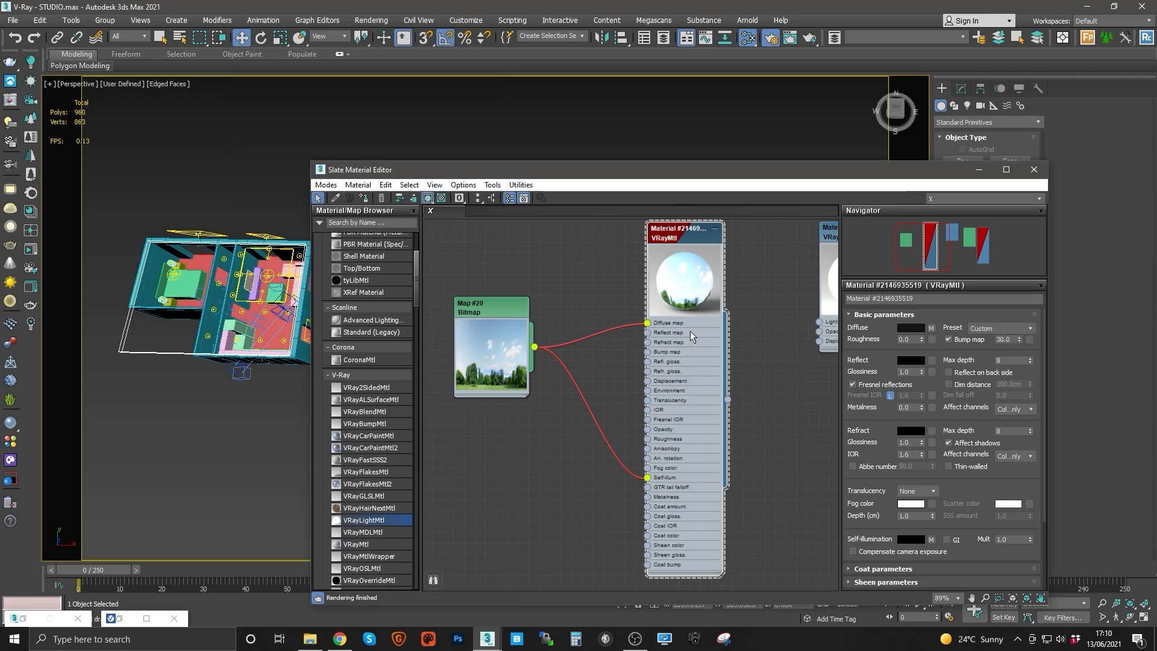
mouse_move(689, 330)
middle_down()
mouse_move(603, 332)
mouse_move(688, 337)
middle_up()
drag(464, 312, 442, 333)
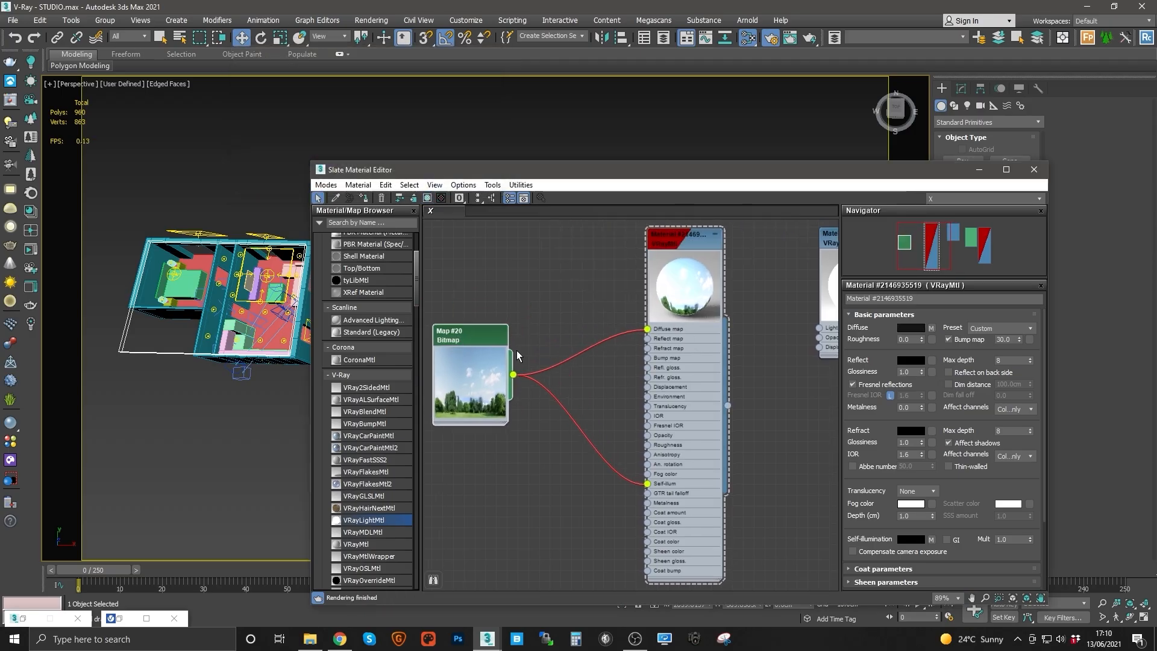
middle_drag(516, 355, 621, 346)
drag(577, 326, 500, 349)
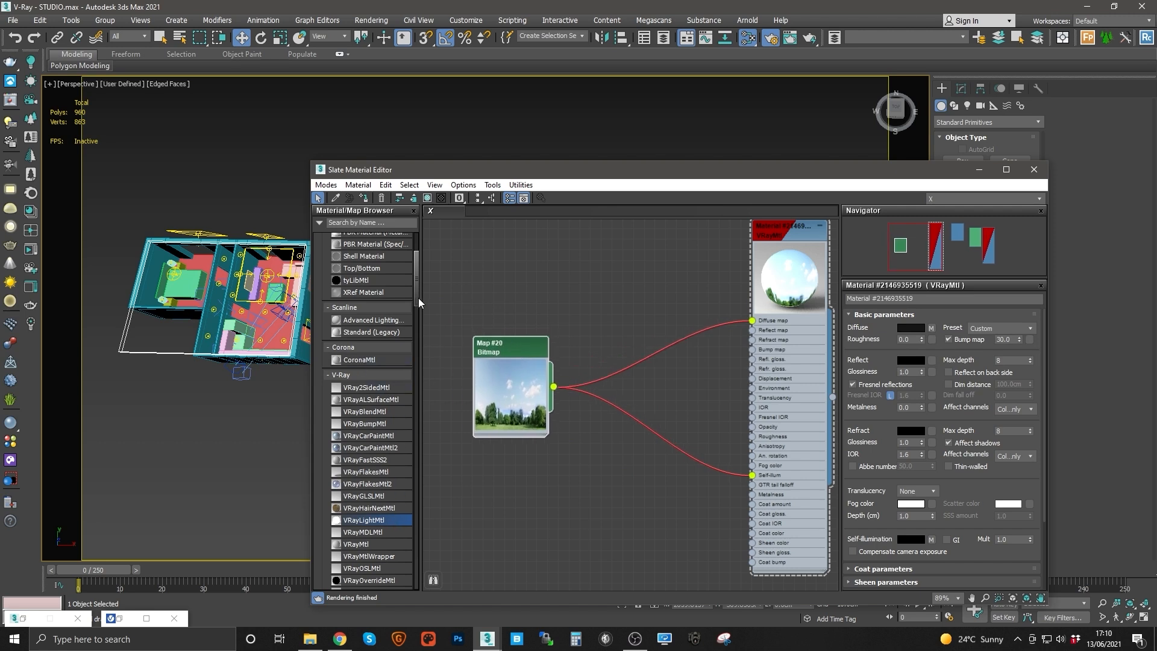
Step: Add a ColorCorrection map node and feed the BG_Decent bitmap into its Map input
drag(418, 297, 407, 450)
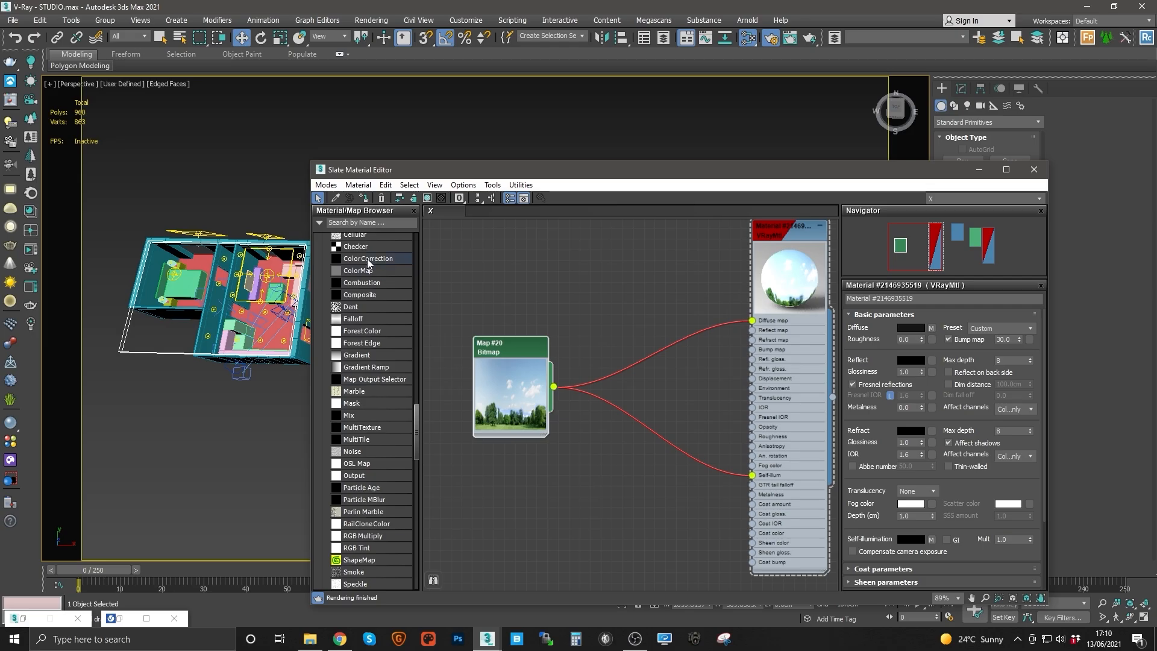
drag(630, 313, 630, 313)
drag(554, 386, 591, 330)
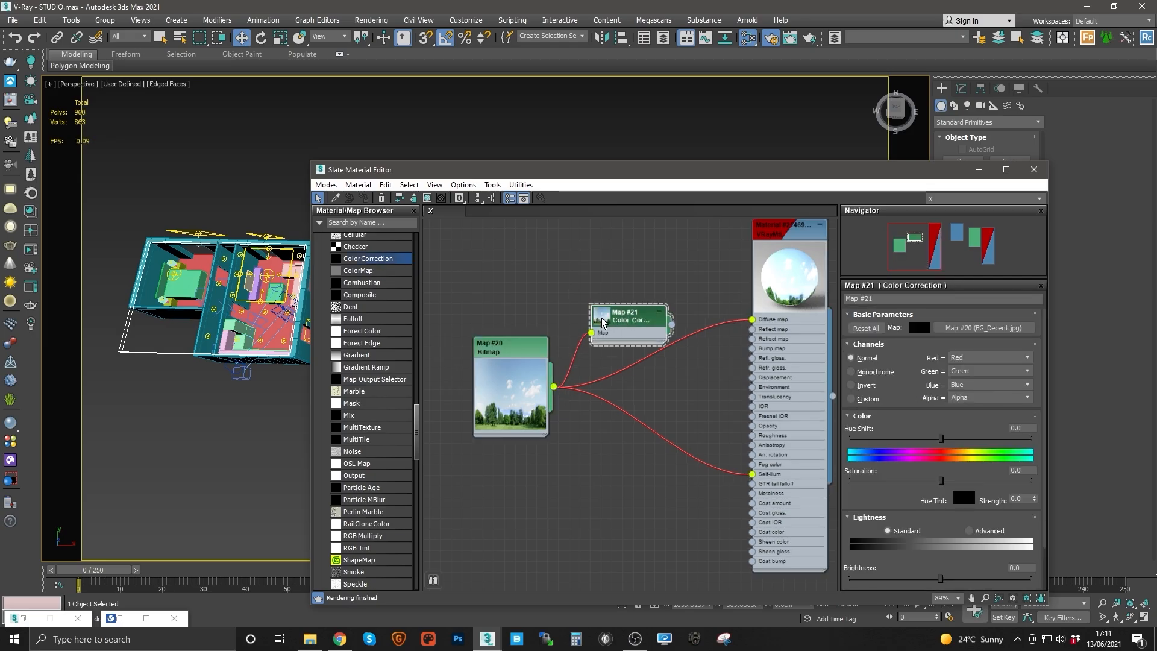
double_click(603, 318)
middle_drag(733, 306, 687, 302)
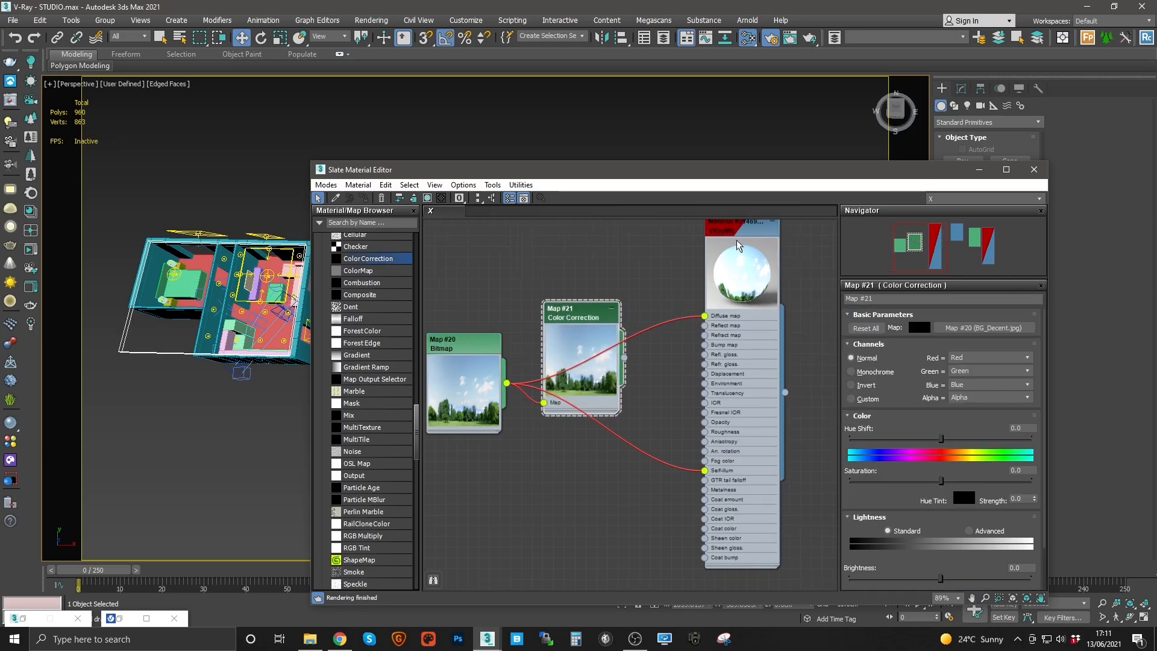
Step: Enable Compensate camera exposure for the VRayMtl's self-illumination
double_click(741, 236)
click(851, 551)
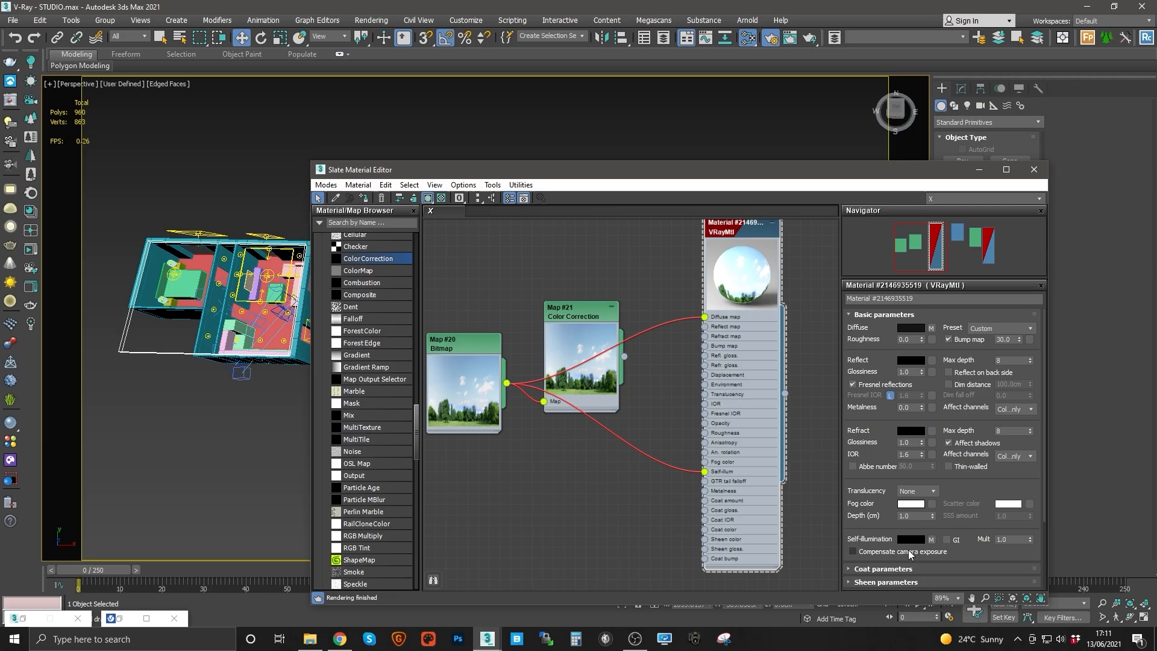
middle_drag(717, 358, 724, 400)
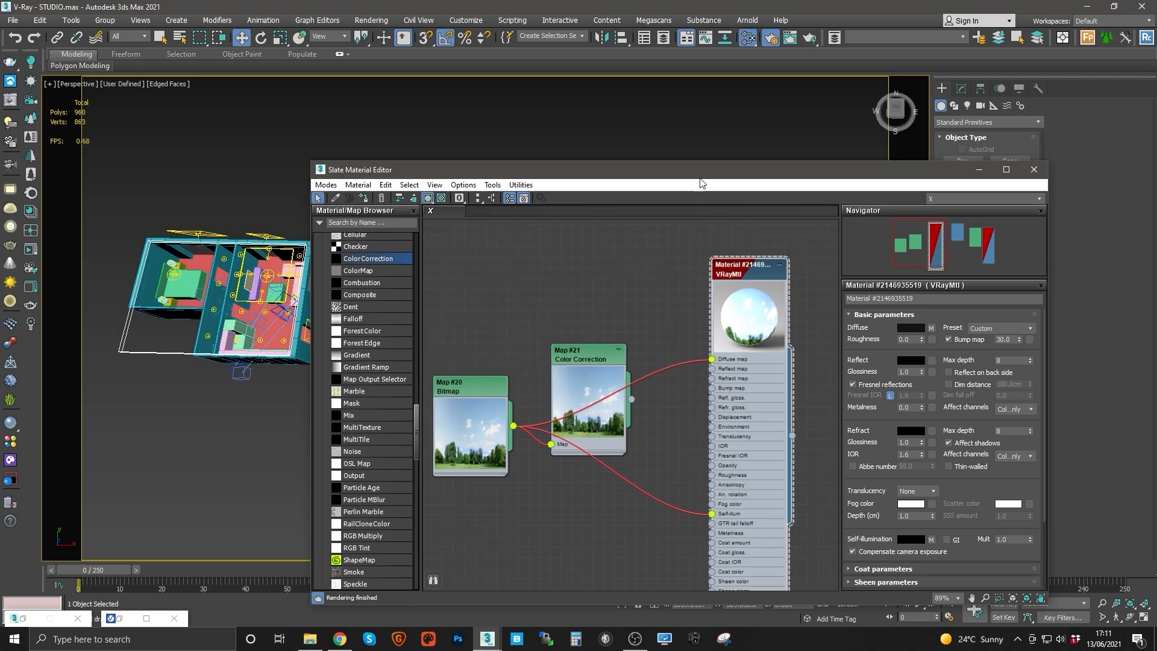
Step: Set the background plane's length segments to 1 and width segments to 8
click(980, 171)
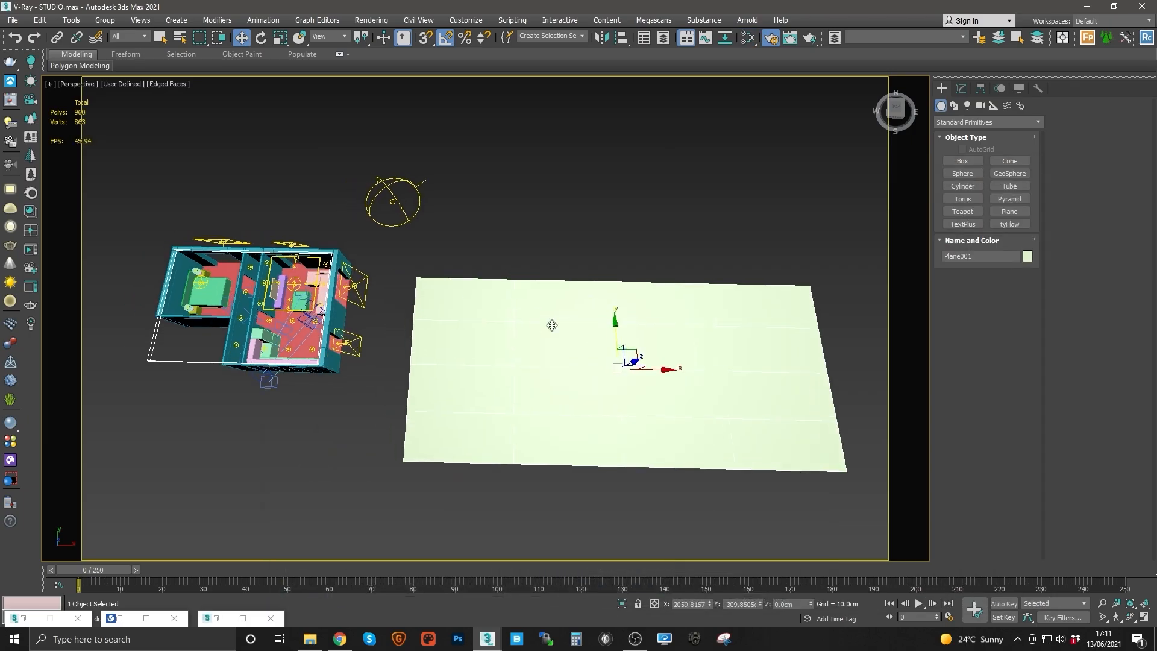
alt+middle_drag(550, 323, 558, 372)
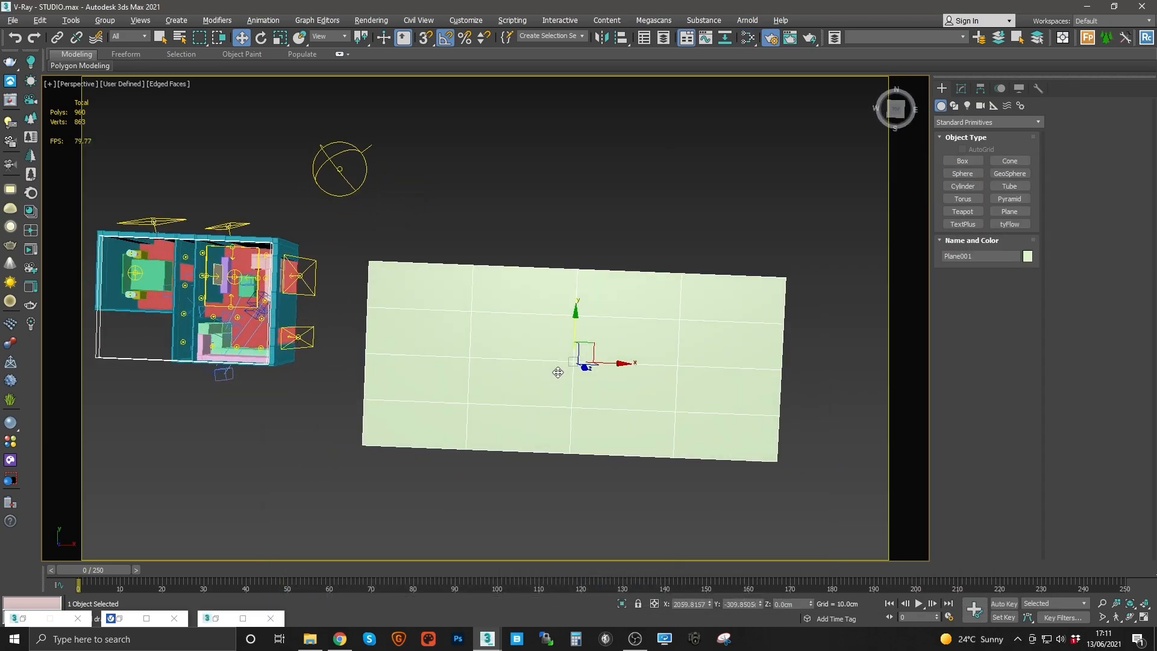
click(961, 89)
alt+middle_drag(592, 291, 595, 272)
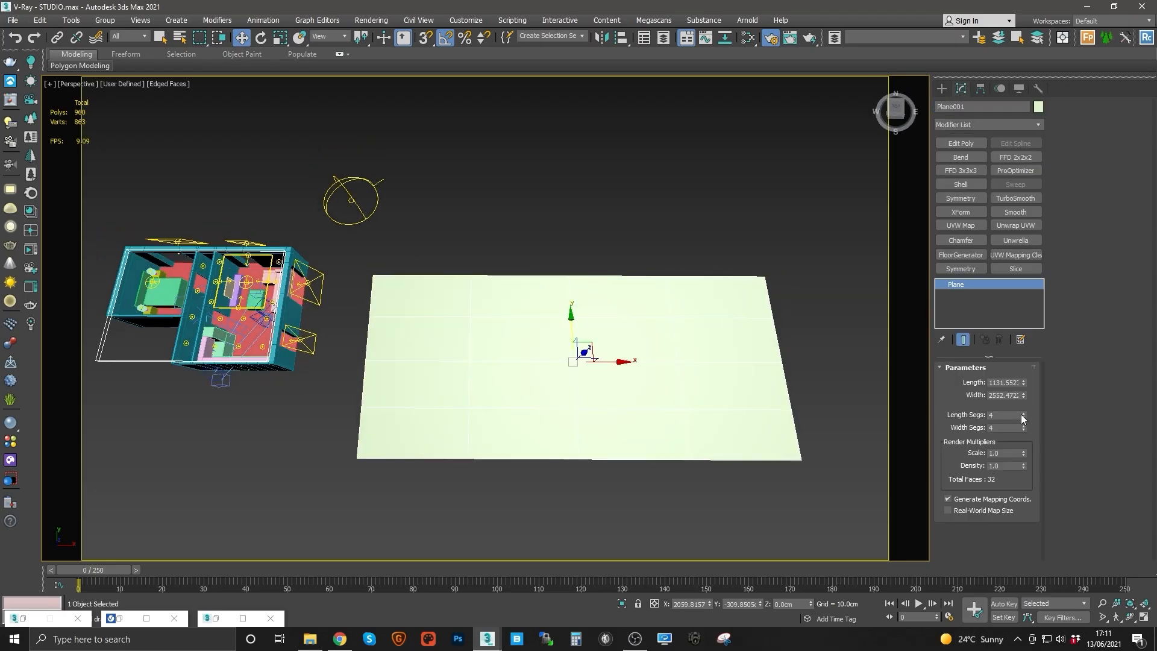
click(1000, 415)
click(998, 427)
Step: Try to rotate the plane upright freehand and undo the rotations
middle_drag(617, 337, 622, 354)
key(e)
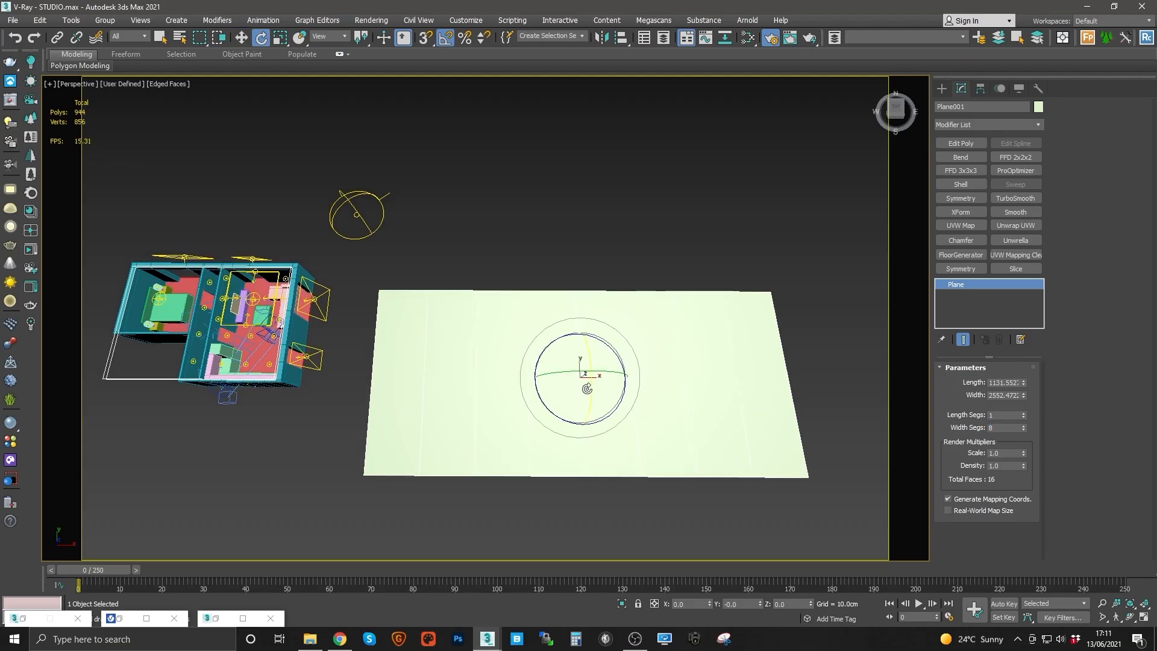
drag(590, 389, 593, 411)
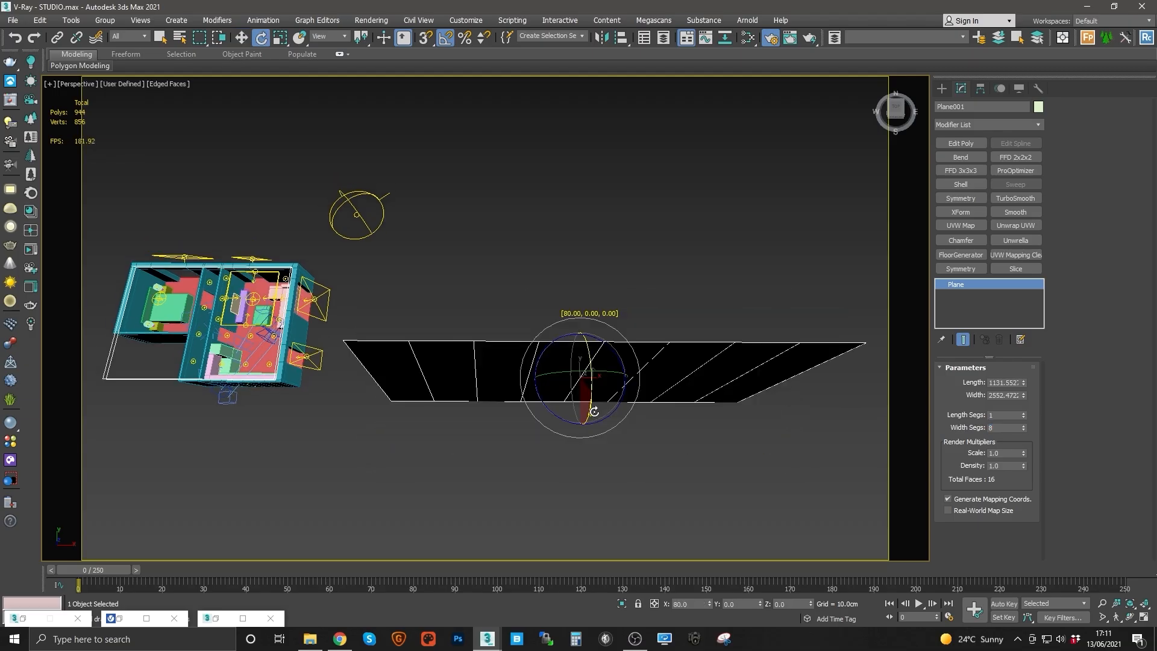
alt+middle_drag(590, 387, 643, 346)
drag(614, 363, 617, 370)
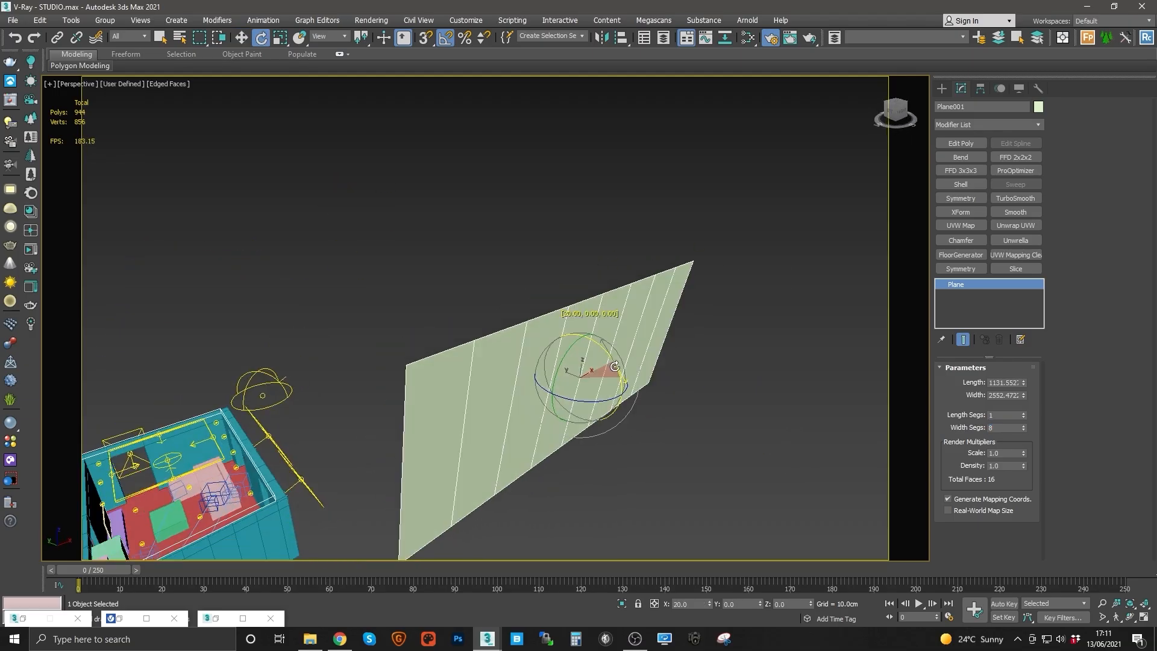
alt+middle_drag(619, 372, 641, 353)
key(ctrl+z)
key(ctrl+z)
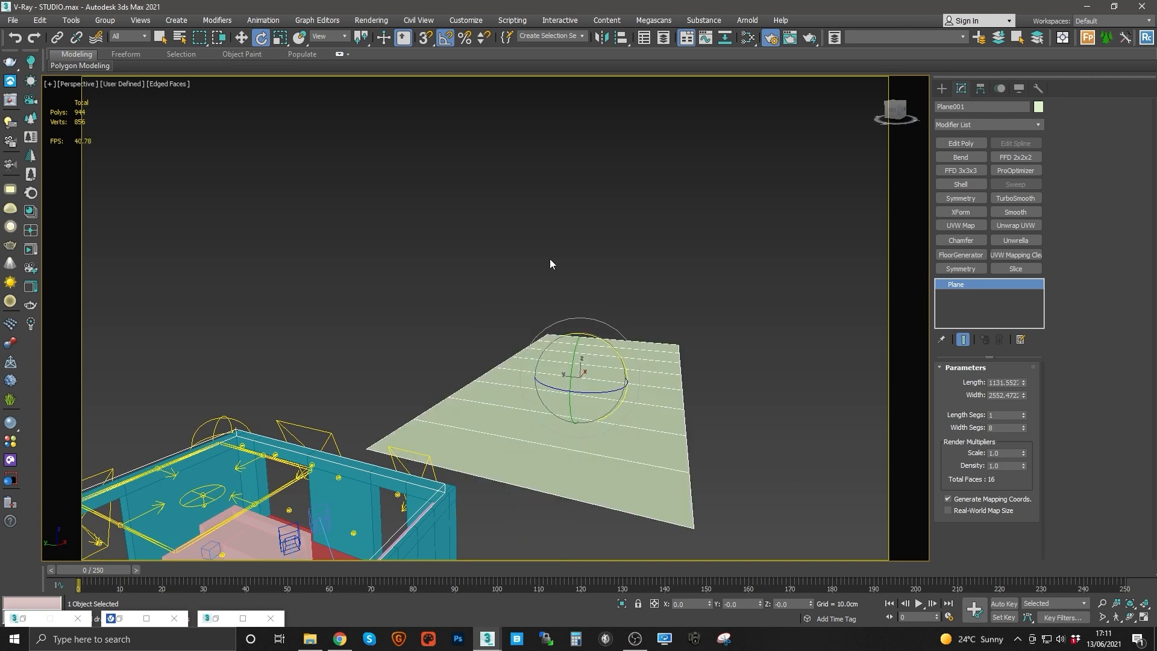
Step: Turn on angle snap with a 90-degree angle and rotate the plane upright by 90 degrees
right_click(445, 38)
double_click(577, 325)
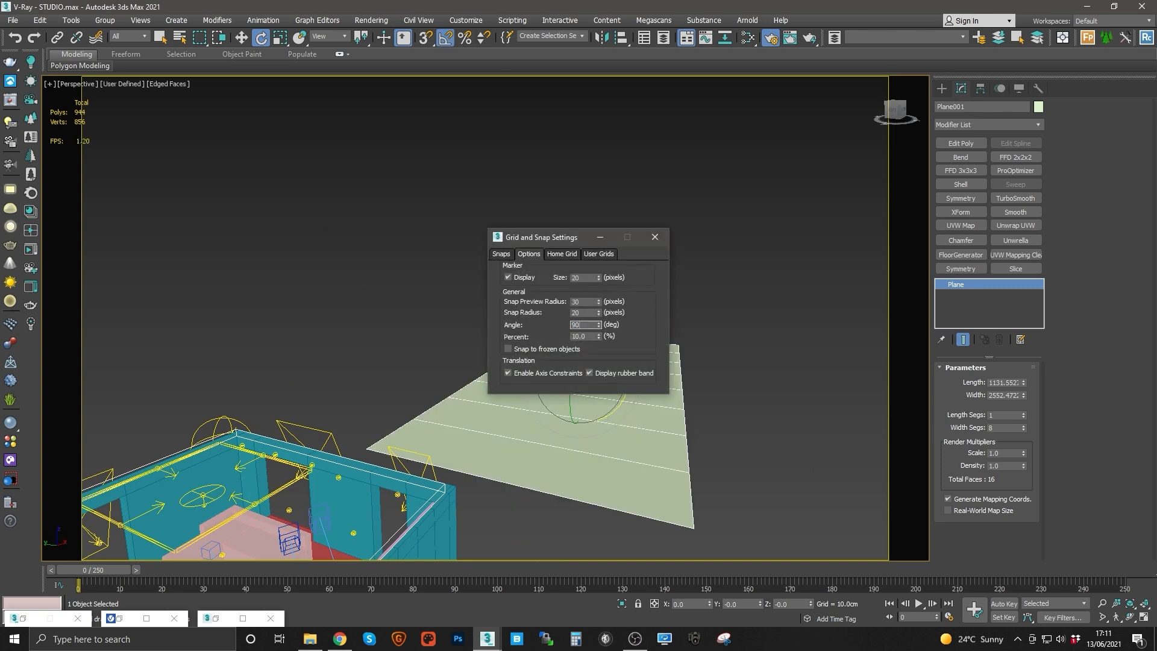
click(655, 237)
drag(607, 344, 613, 348)
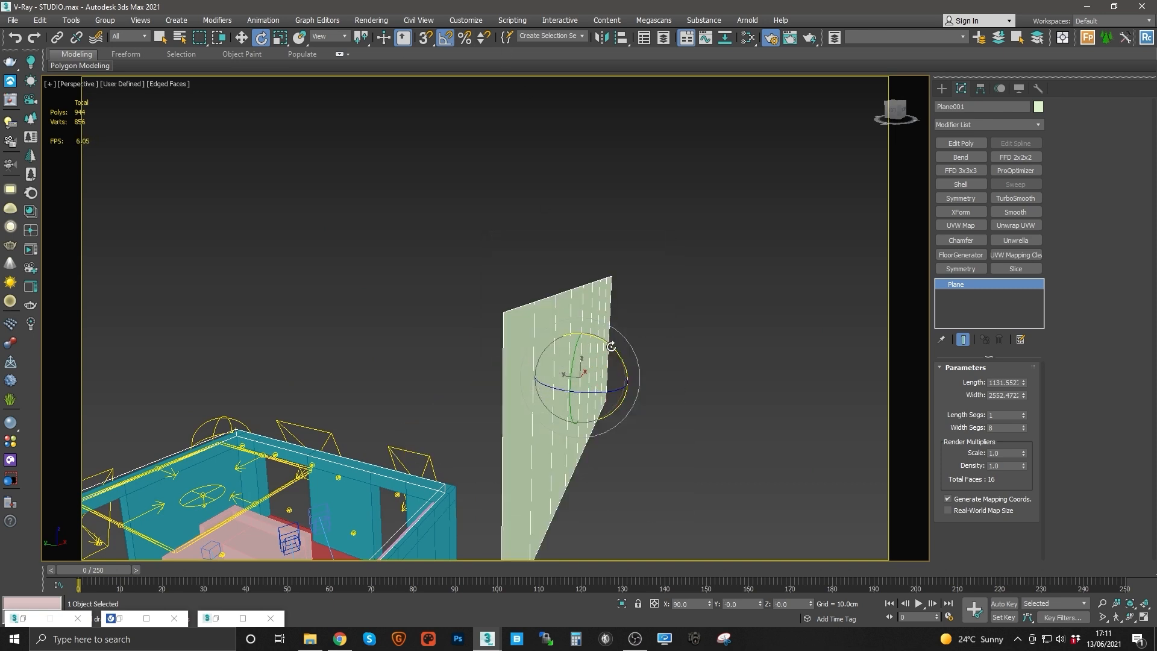
Step: Increase the plane's width segments to 28
alt+middle_drag(613, 347, 530, 363)
key(w)
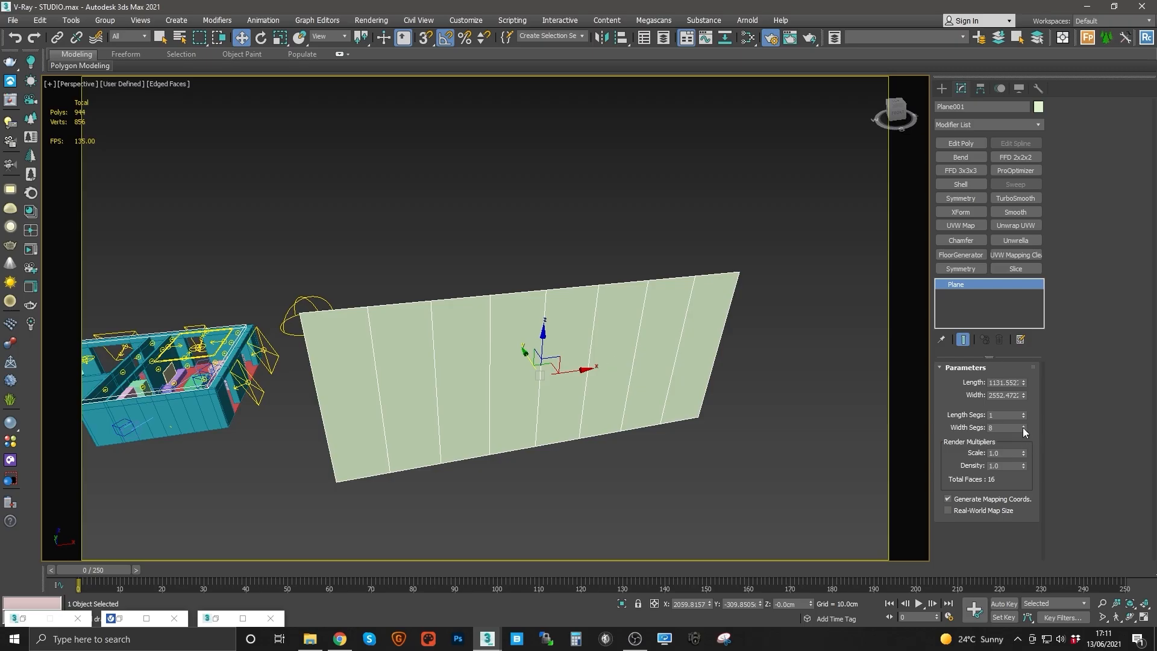
drag(1023, 430, 1022, 416)
Step: Assign the self-illuminated BG_Decent VRayMtl to the selected background plane
middle_drag(682, 309, 697, 313)
key(r)
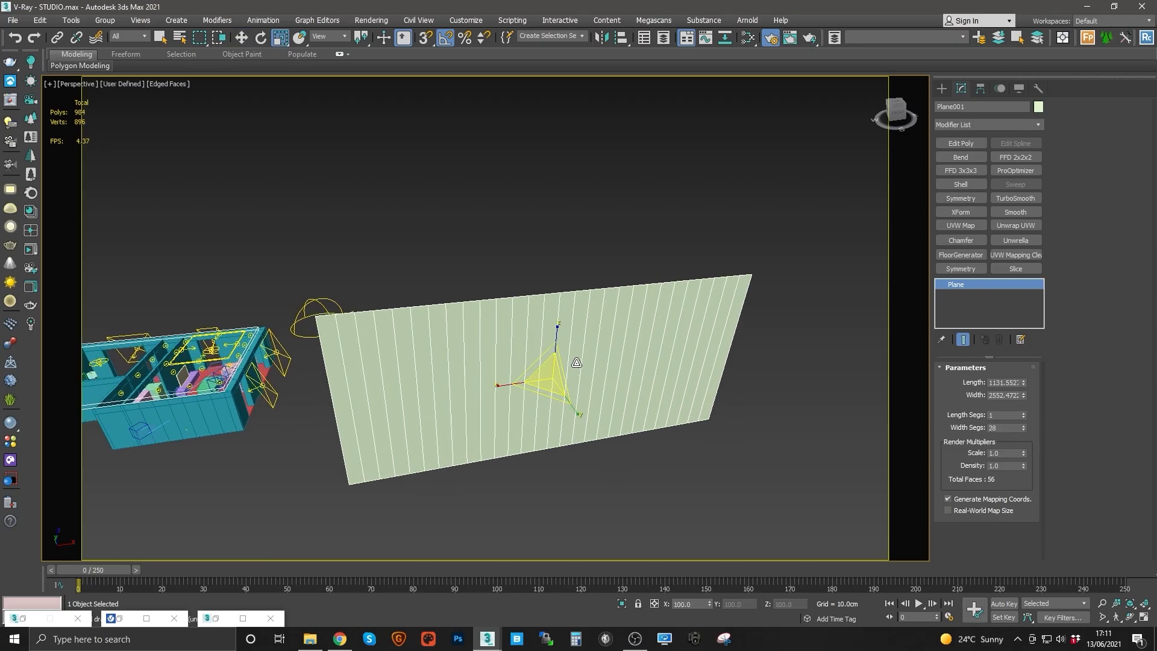
drag(547, 382, 547, 363)
click(748, 37)
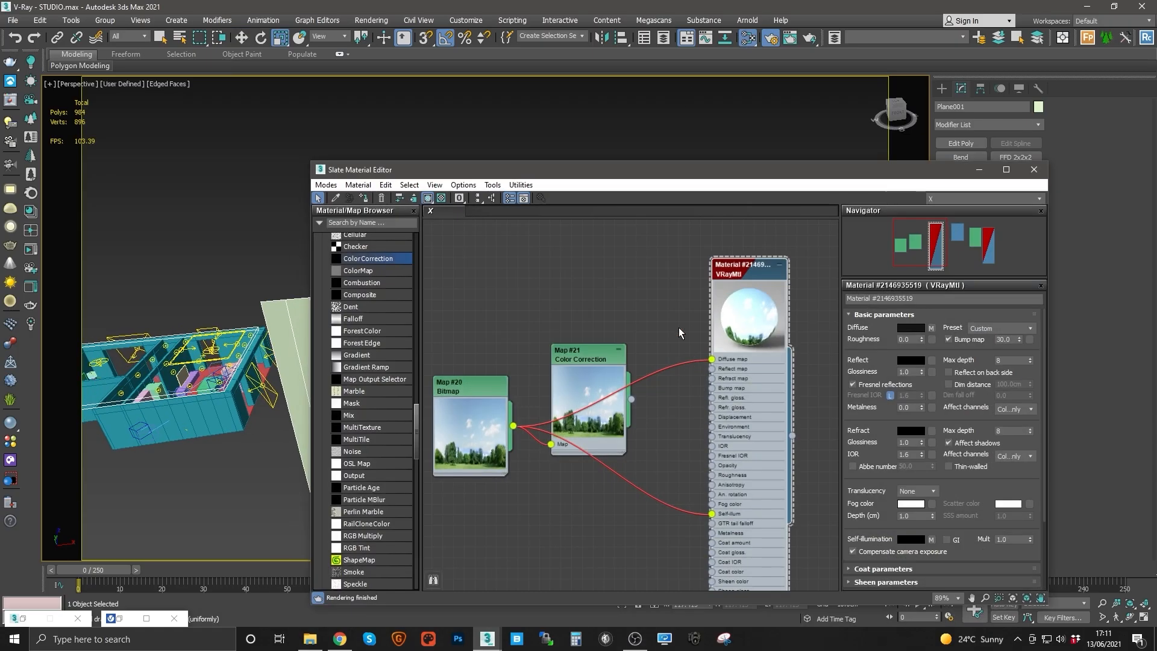
click(363, 198)
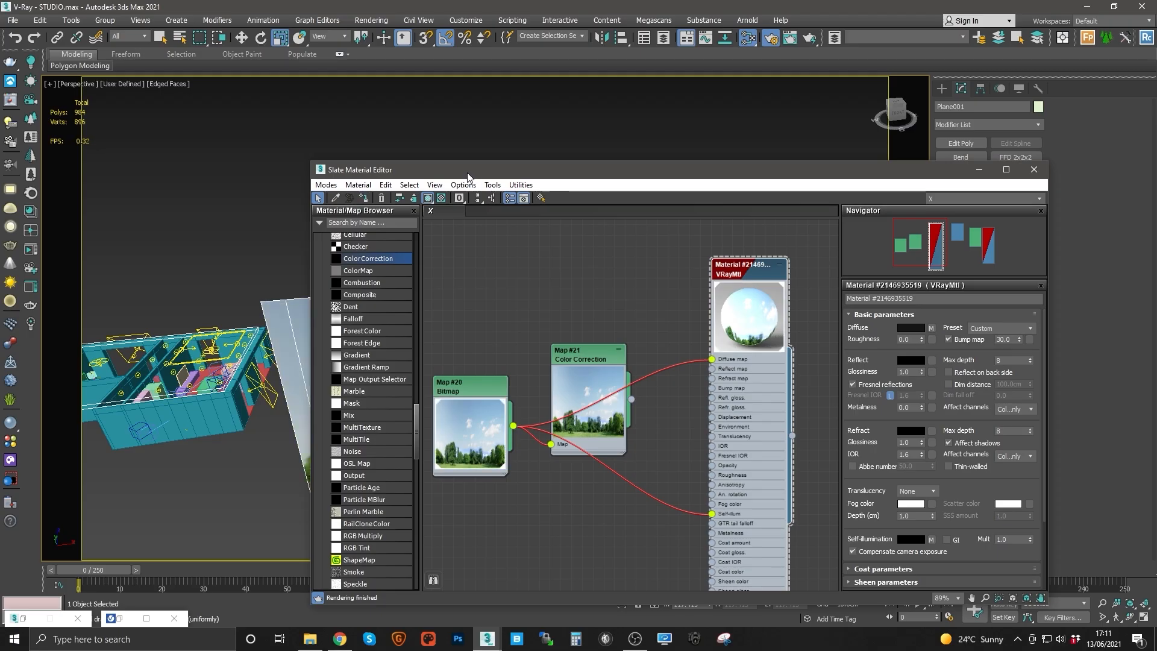
click(978, 169)
Step: Widen the background plane to about 3676 cm
alt+middle_drag(594, 401, 513, 347)
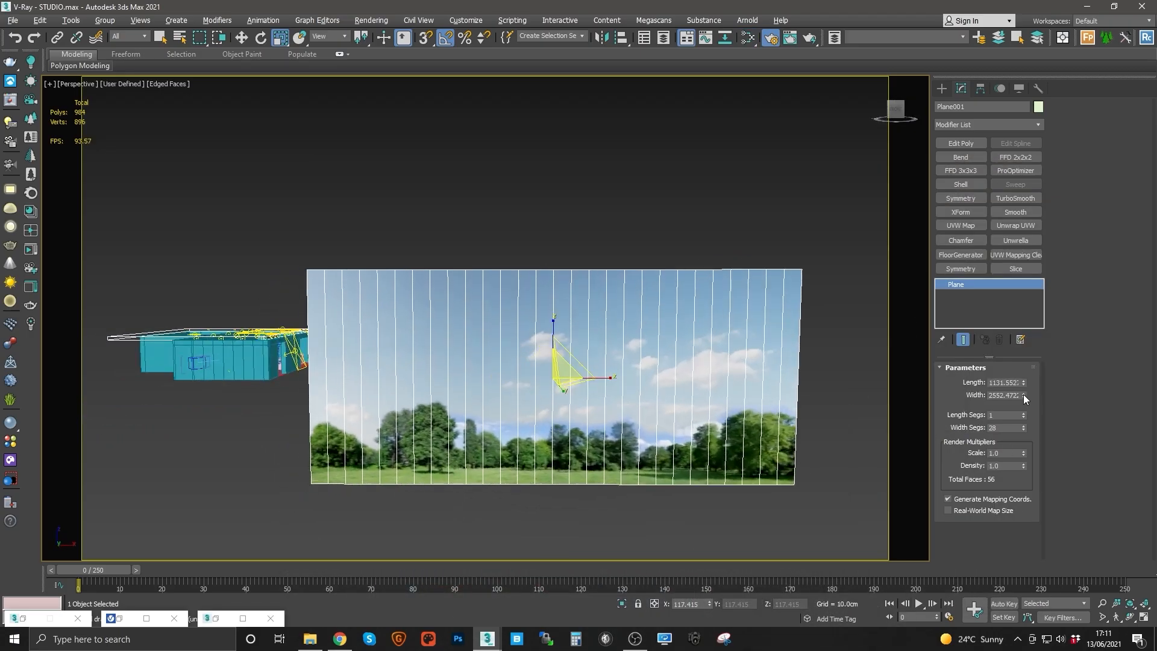
drag(1023, 396, 1020, 370)
alt+middle_drag(654, 343, 594, 321)
Step: Increase the background plane's length to about 1448 cm
key(w)
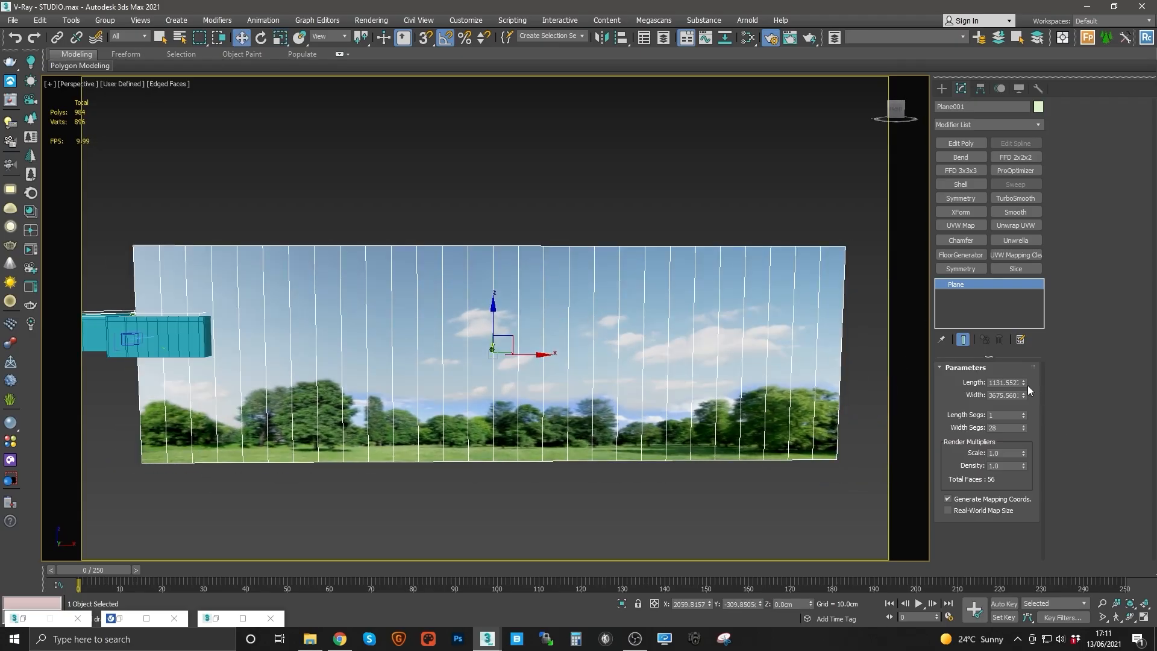
drag(1023, 382, 1023, 343)
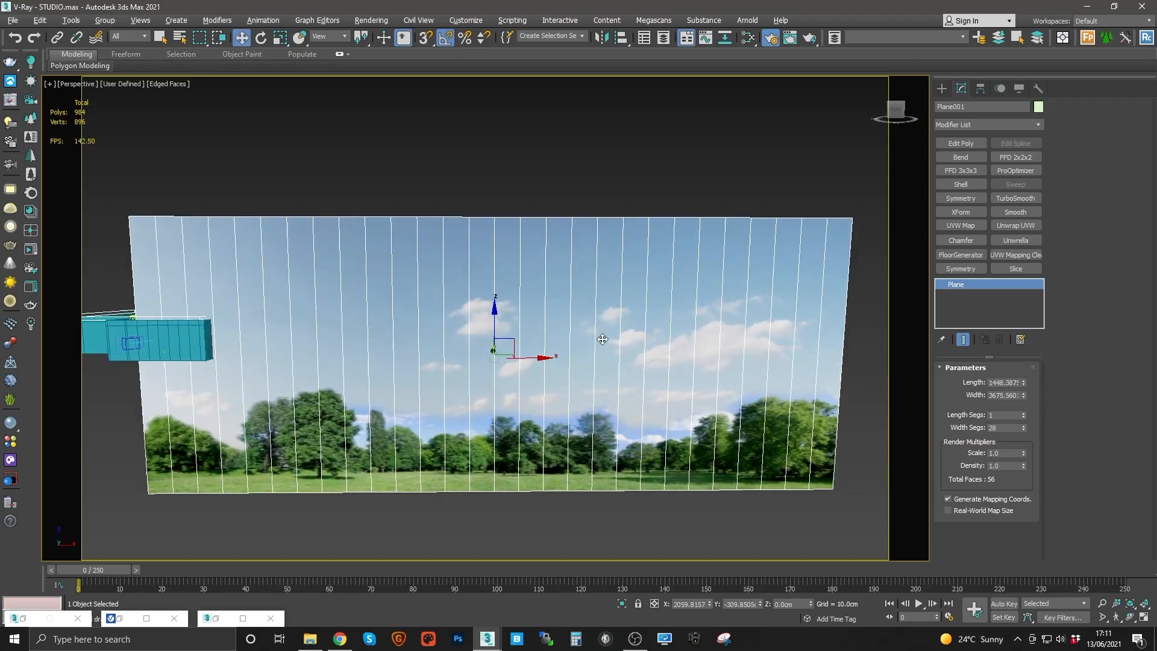
alt+middle_drag(602, 340, 608, 314)
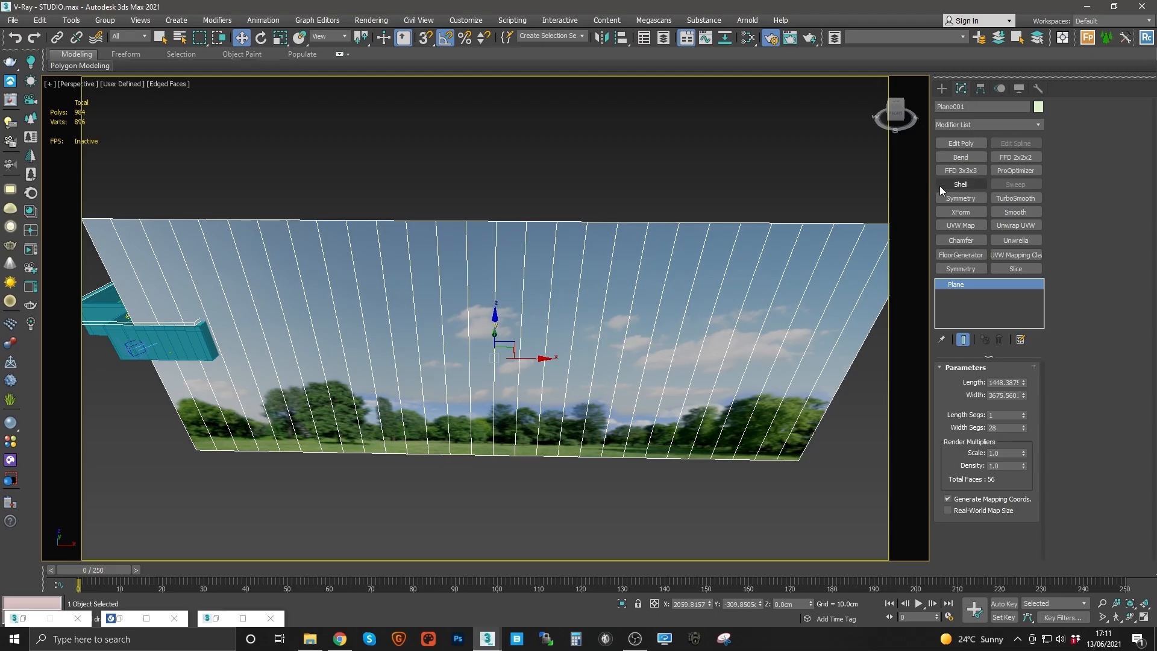
alt+middle_drag(725, 181, 727, 137)
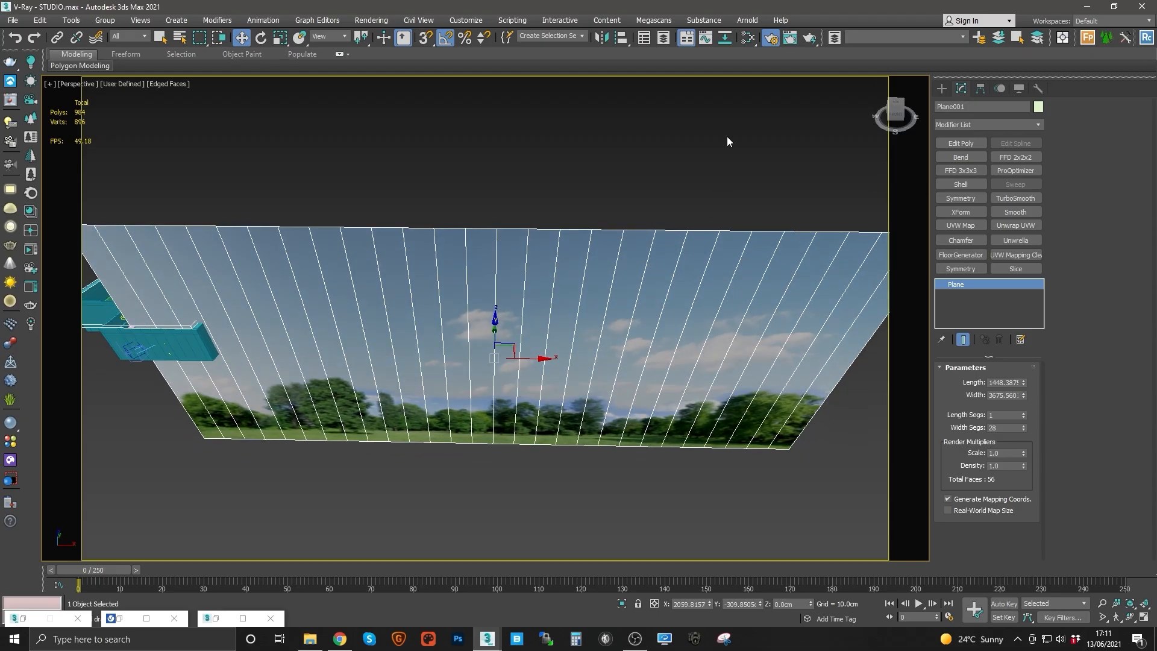
Step: Inspect the BG_Decent bitmap node's file path in the material editor
click(747, 38)
double_click(461, 393)
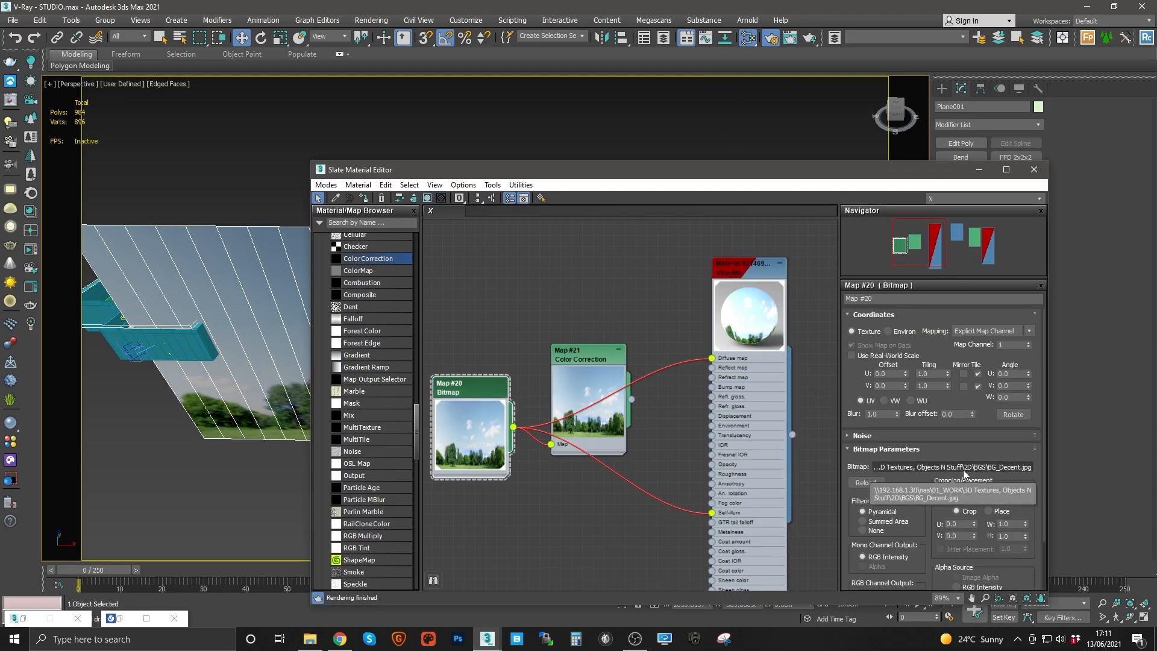
click(958, 473)
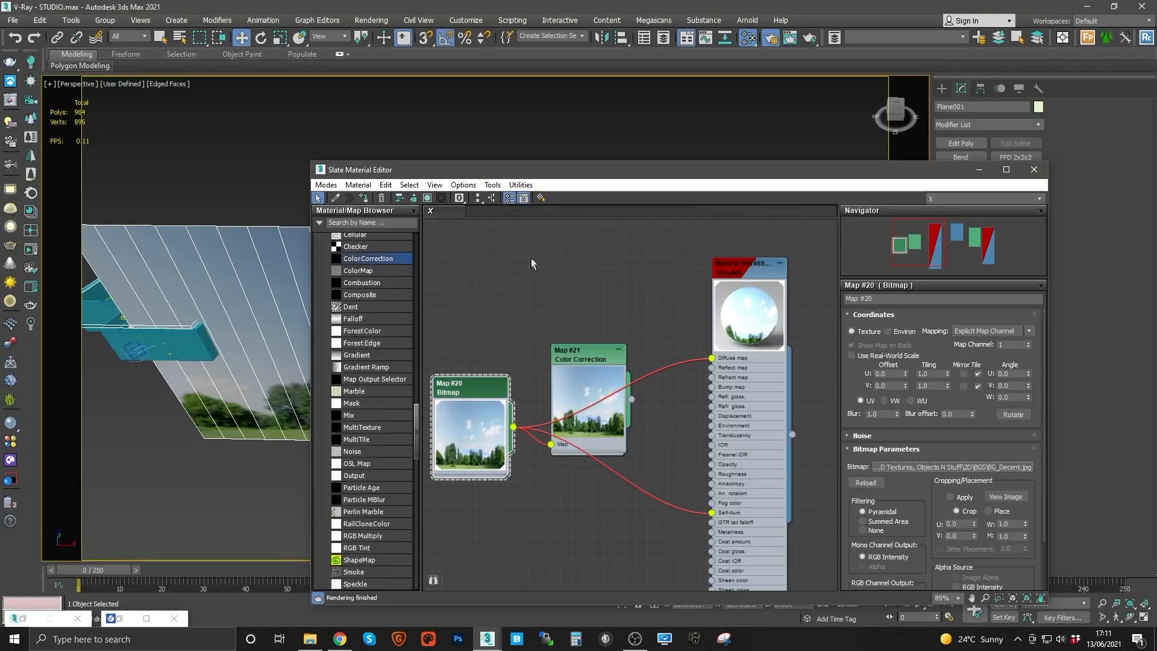
click(1117, 492)
click(981, 168)
middle_drag(532, 208, 532, 260)
alt+middle_drag(532, 259, 535, 313)
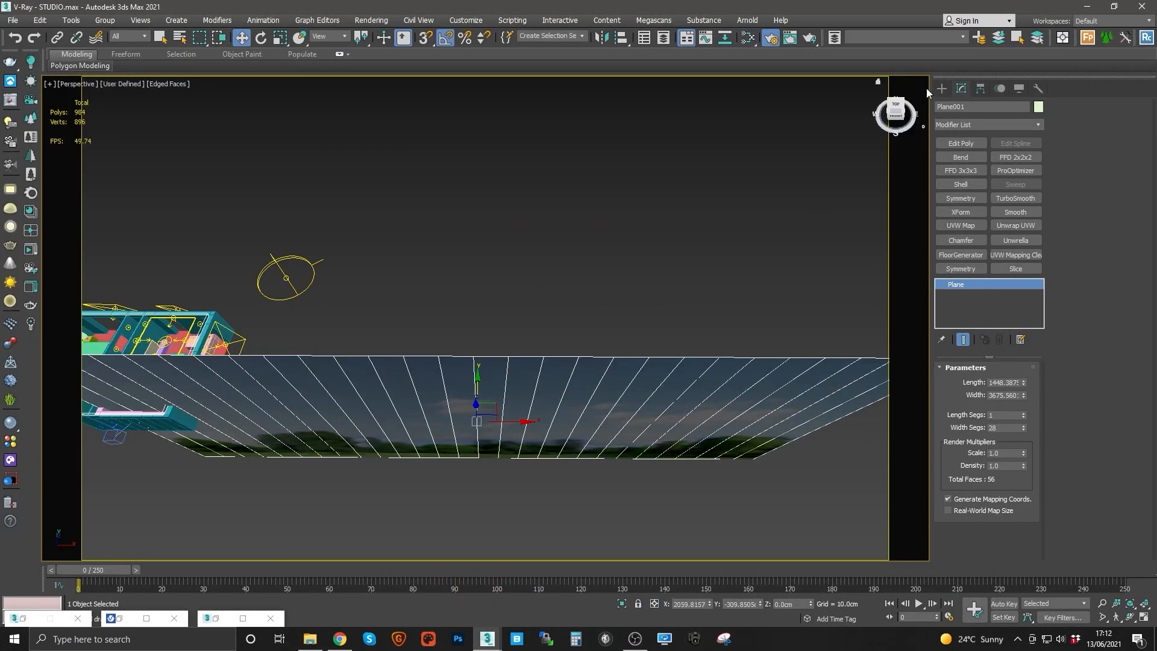
Step: Create a second plane in the perspective viewport
click(942, 90)
click(1002, 212)
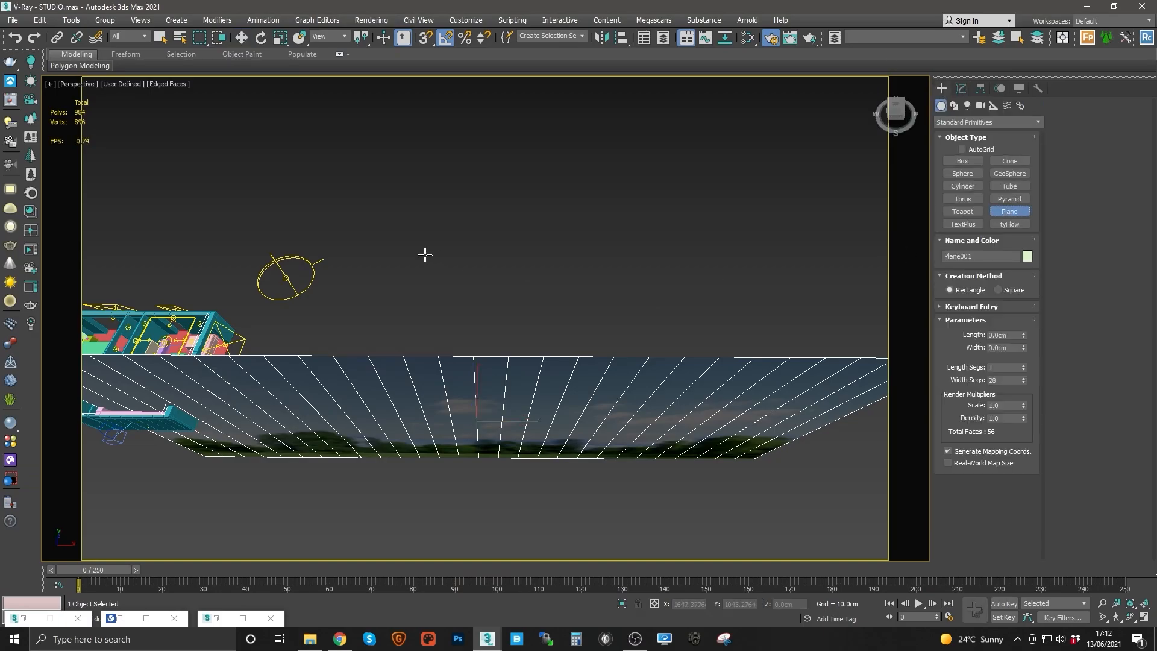
drag(424, 255, 719, 335)
right_click(718, 335)
Step: Set the new plane's length to 3869 cm and width to 8000 cm
click(961, 89)
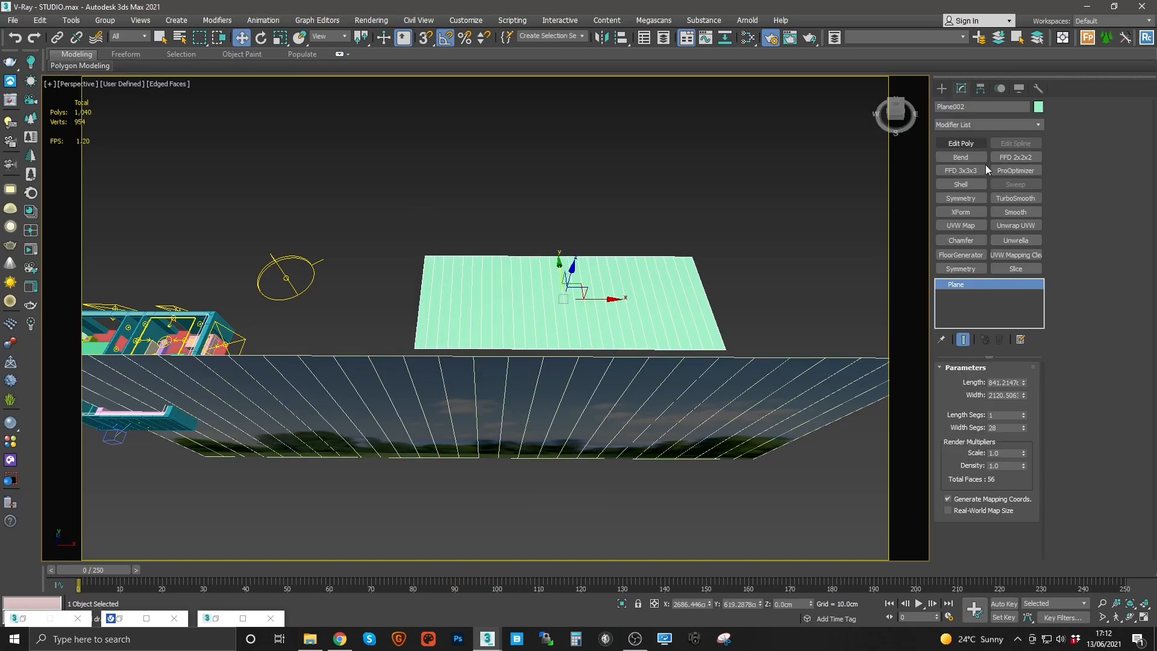
double_click(999, 382)
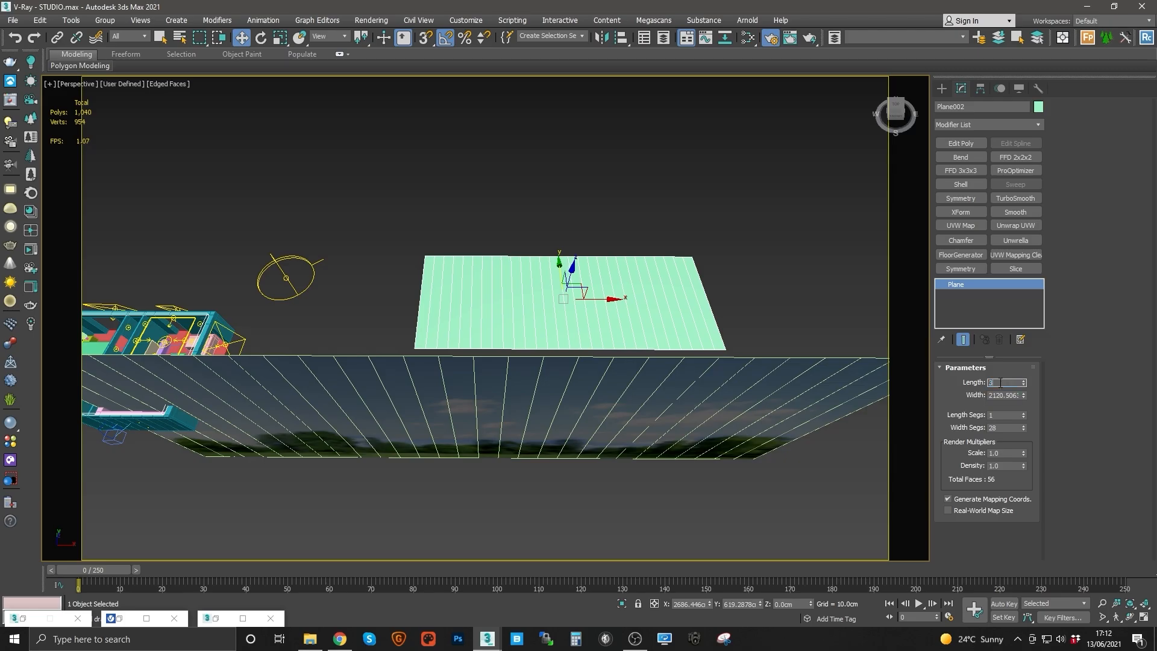
double_click(1000, 394)
text(80)
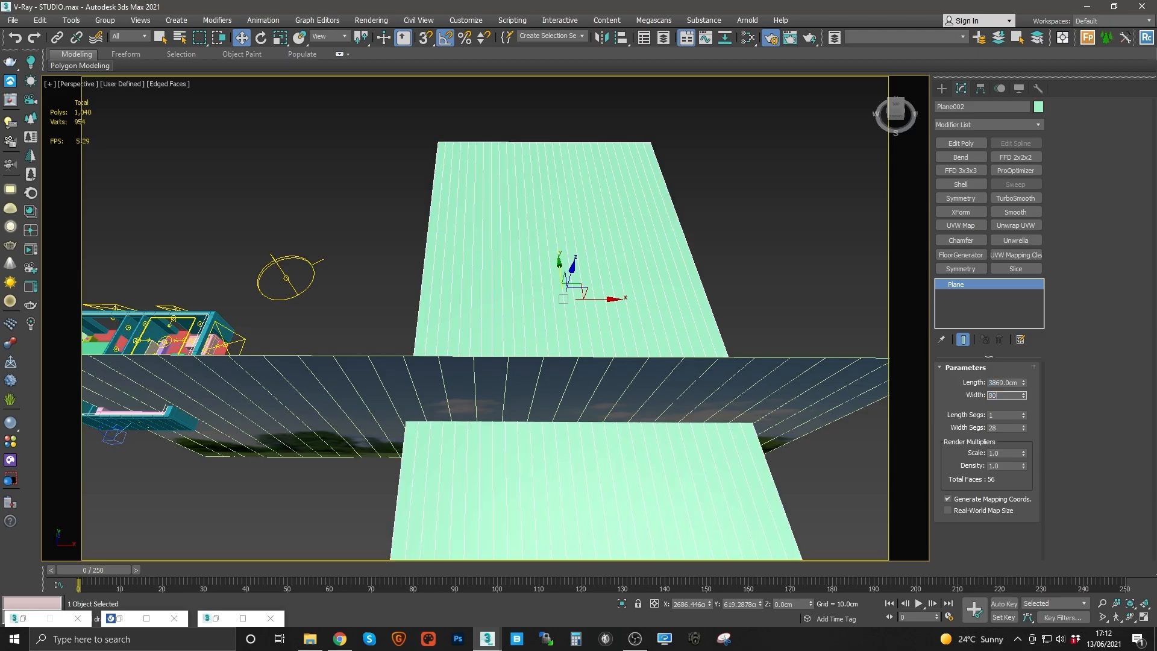
text(00)
key(Return)
scroll(532, 312, down, 6)
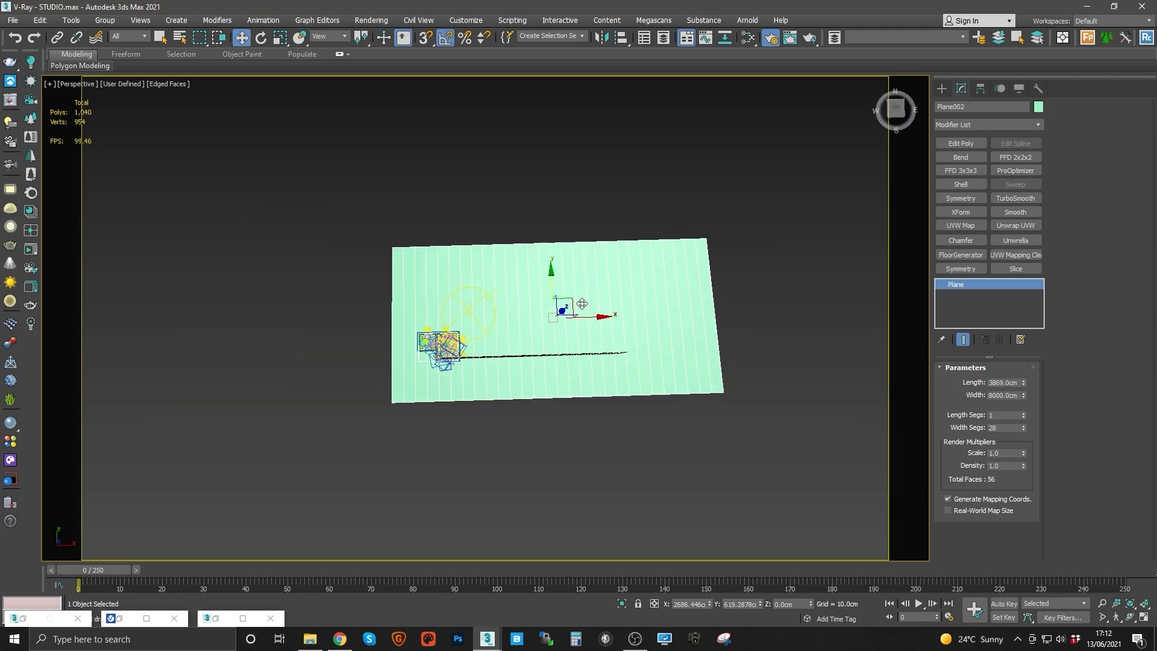
Step: Open the BG_Decent bitmap's file browser to check the image resolution and cancel it
click(771, 37)
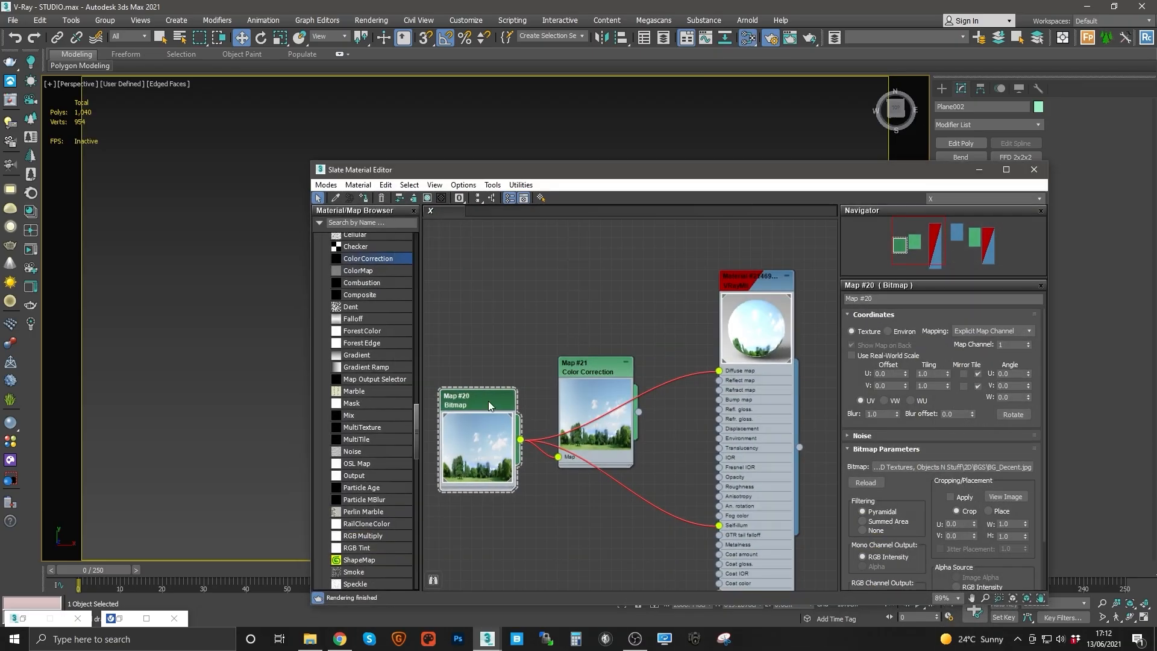
click(937, 469)
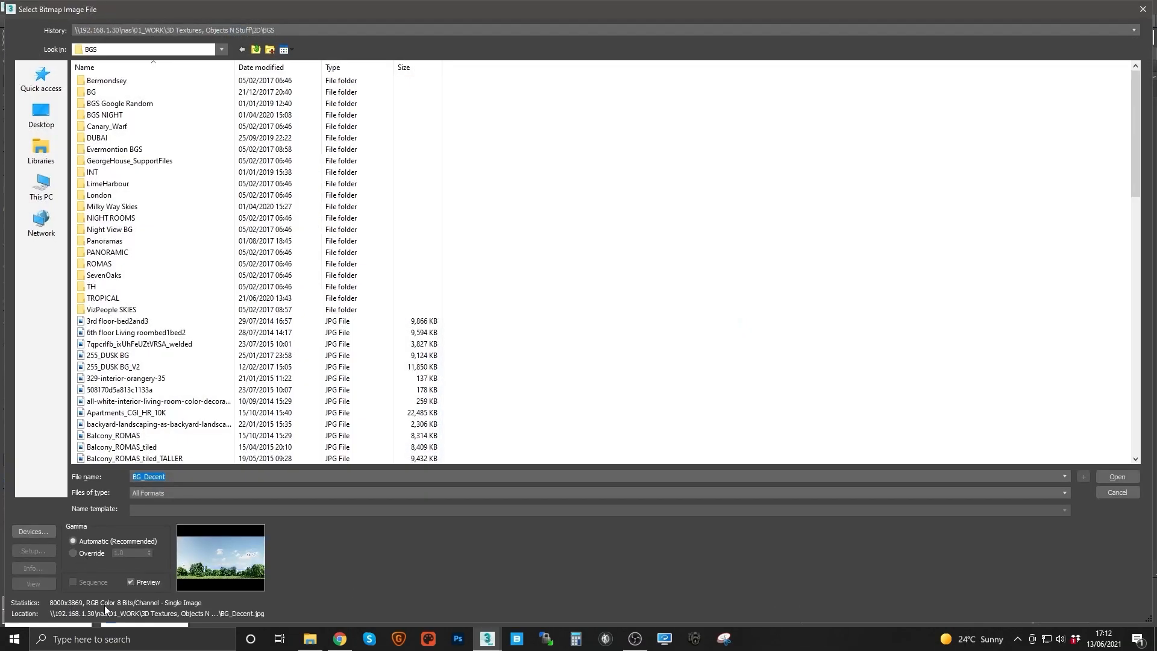
click(1104, 491)
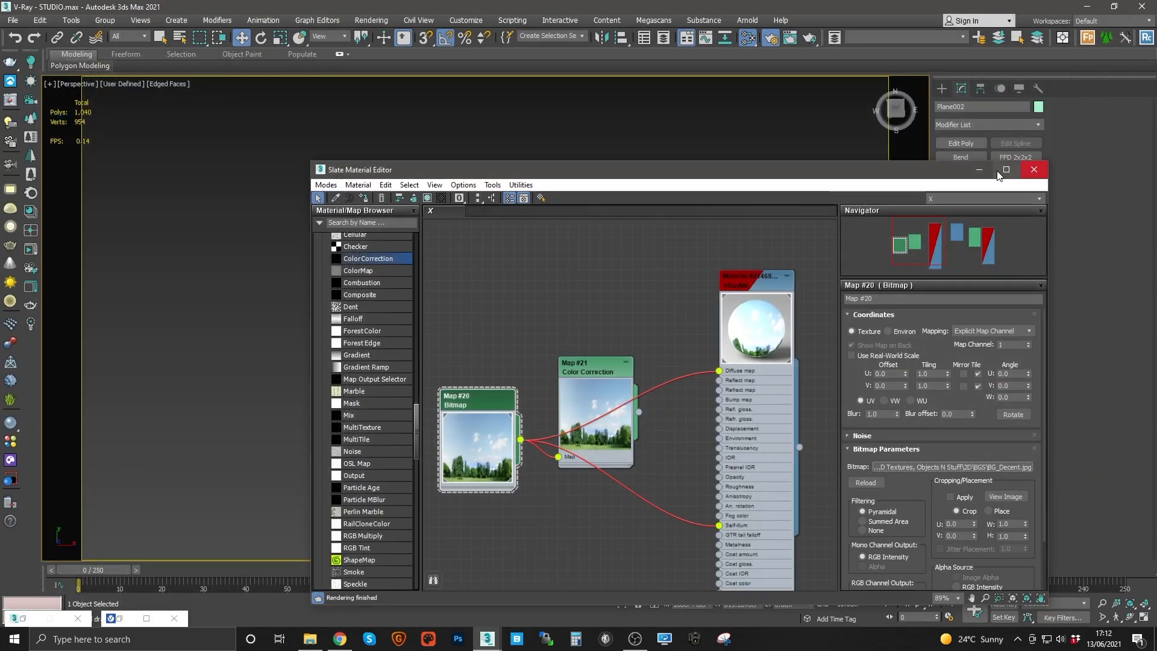
click(1033, 168)
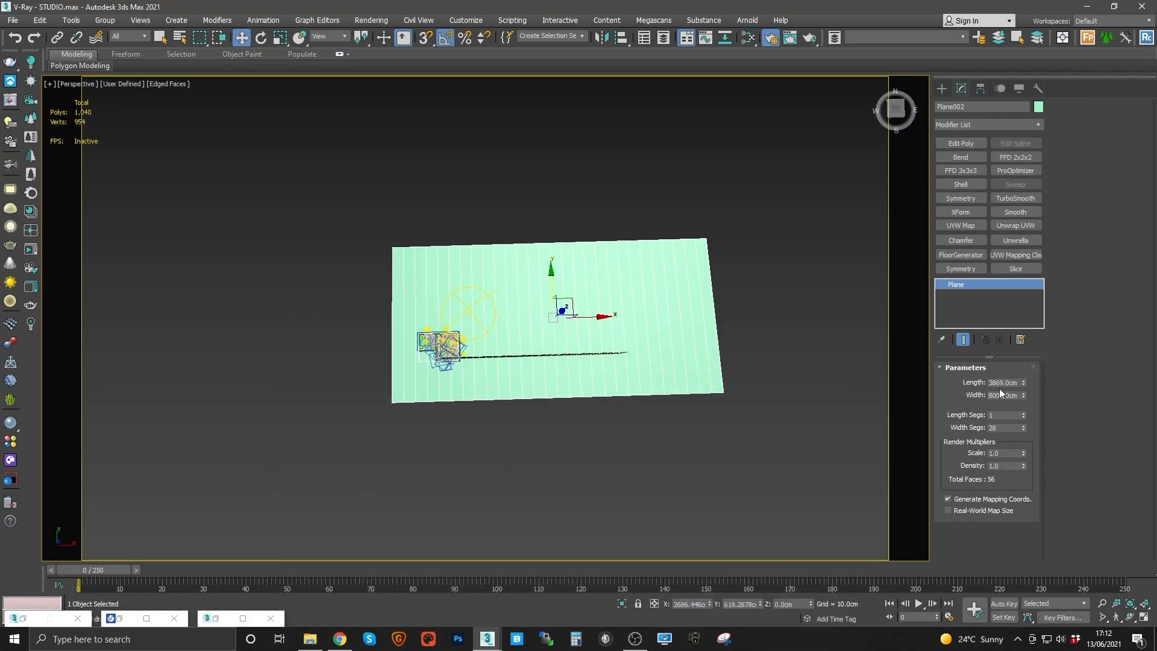
Step: Assign the background VRayMtl to the new plane
scroll(537, 395, up, 6)
alt+middle_drag(593, 343, 632, 240)
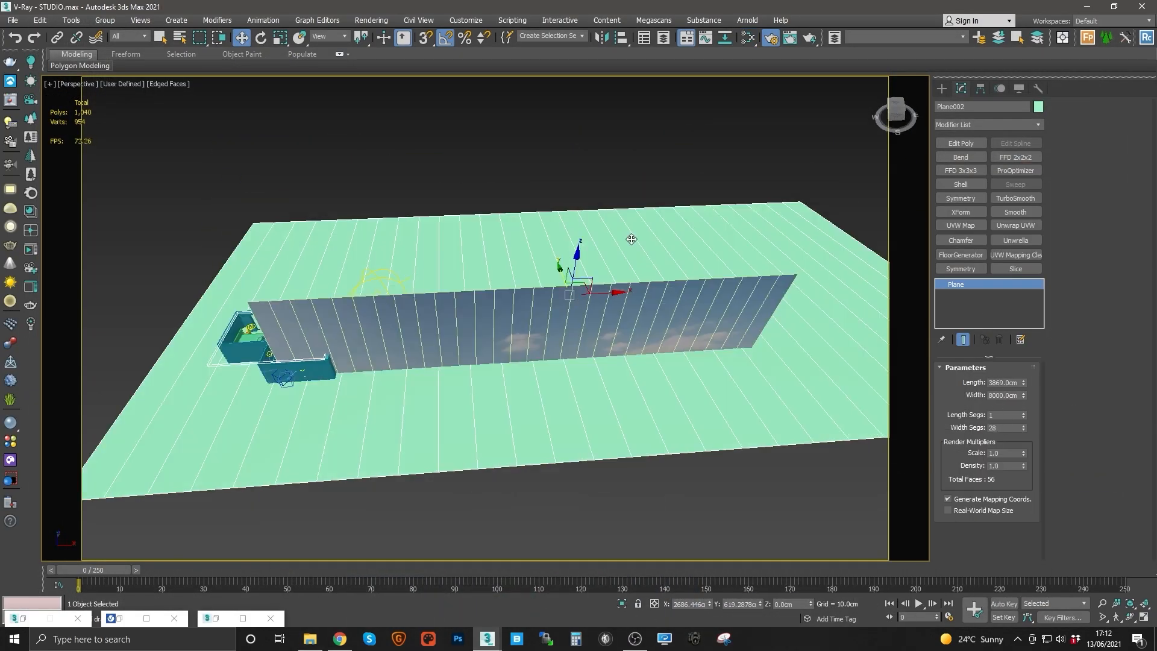
click(752, 40)
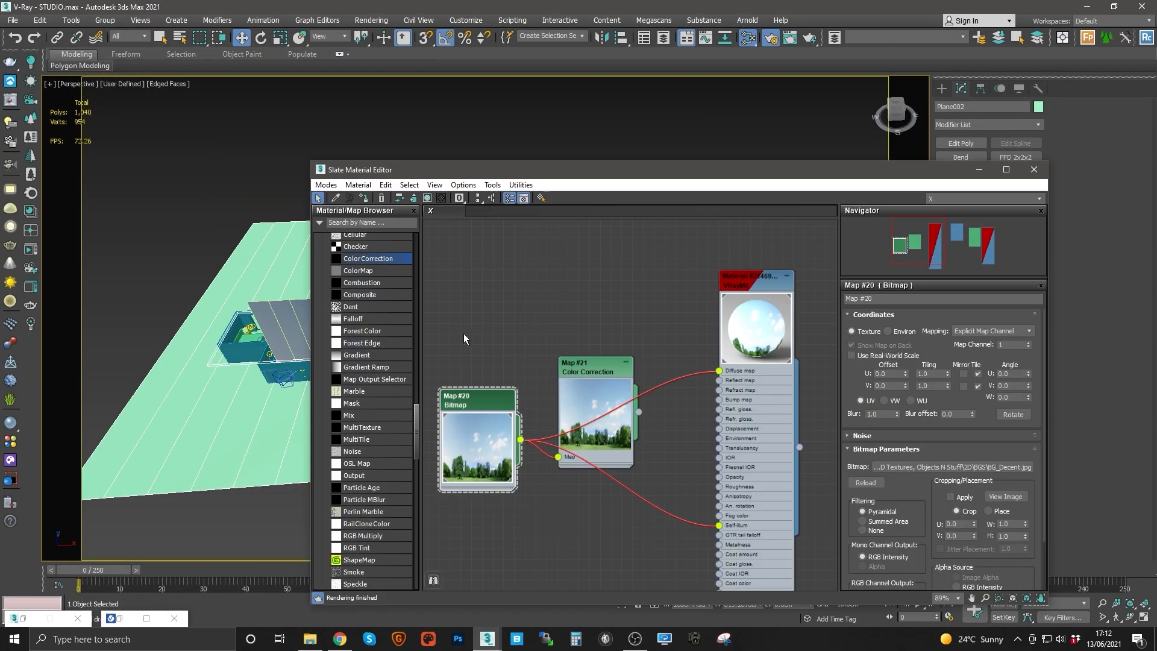
click(979, 173)
Step: Rotate the new plane upright to stand vertically
key(e)
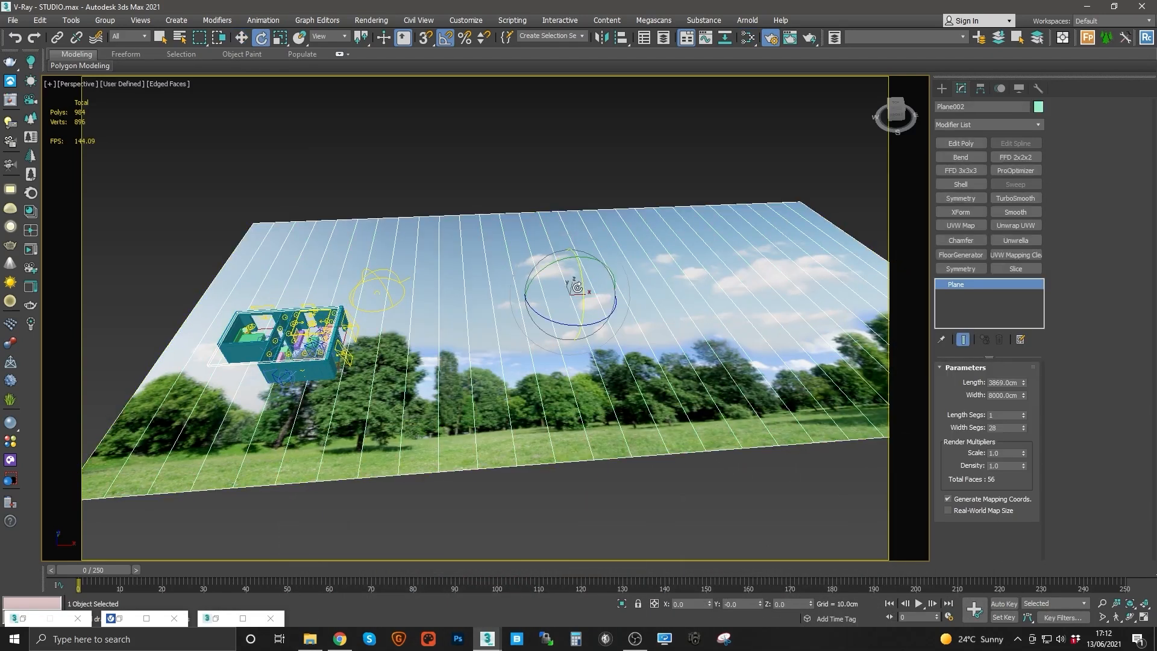
drag(583, 288, 582, 343)
key(r)
alt+middle_drag(582, 344, 550, 309)
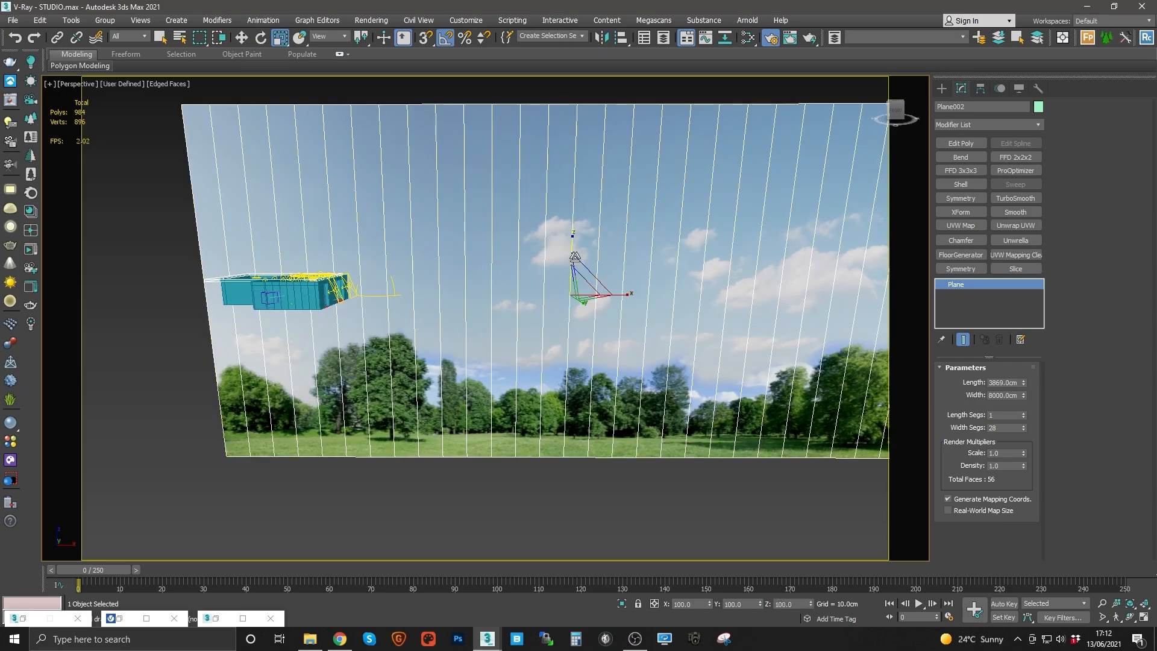
scroll(594, 362, down, 5)
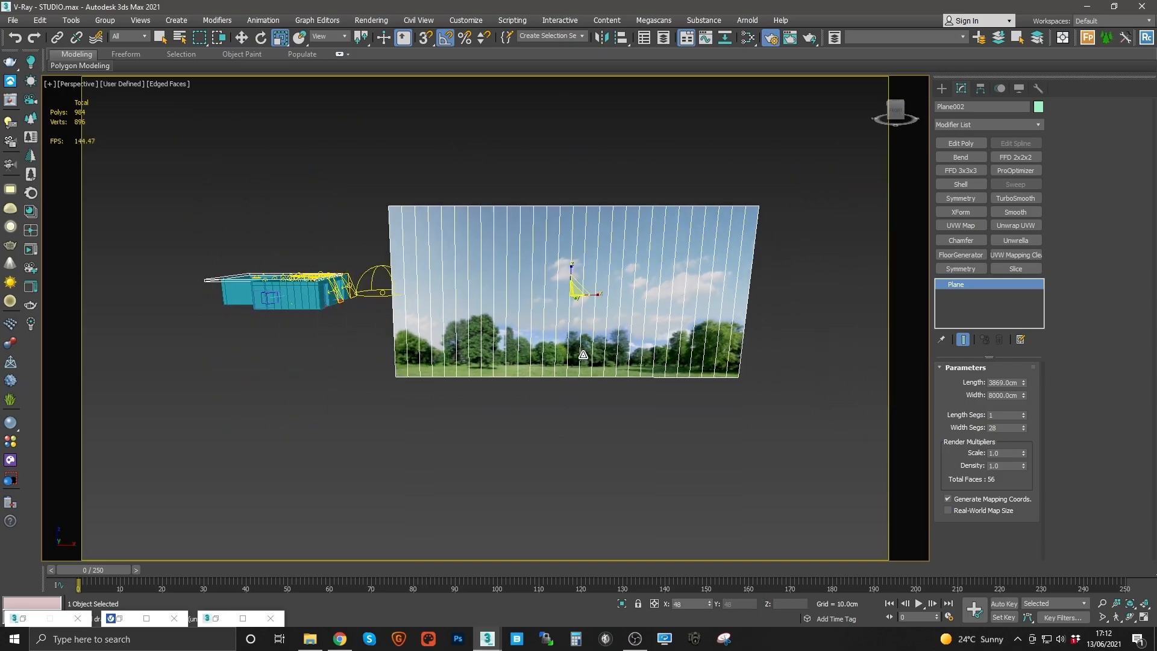
alt+middle_drag(594, 363, 657, 362)
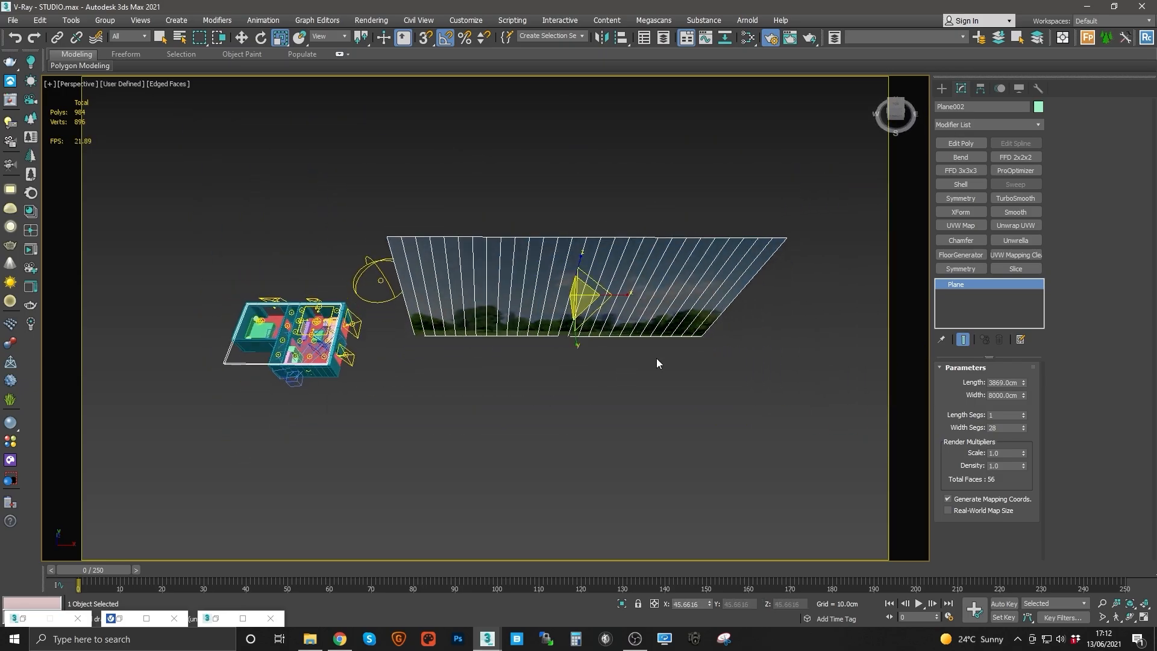
Step: Add a Bend modifier to the background plane, set the bend axis to X and the angle to -150.5
click(1038, 124)
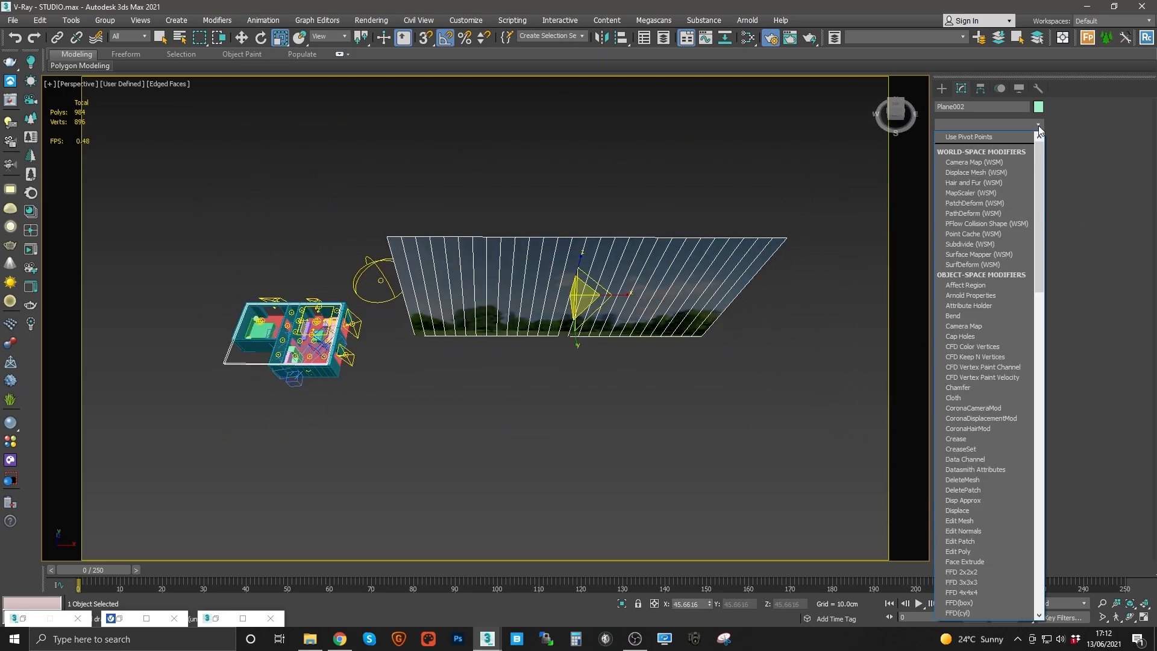
click(961, 317)
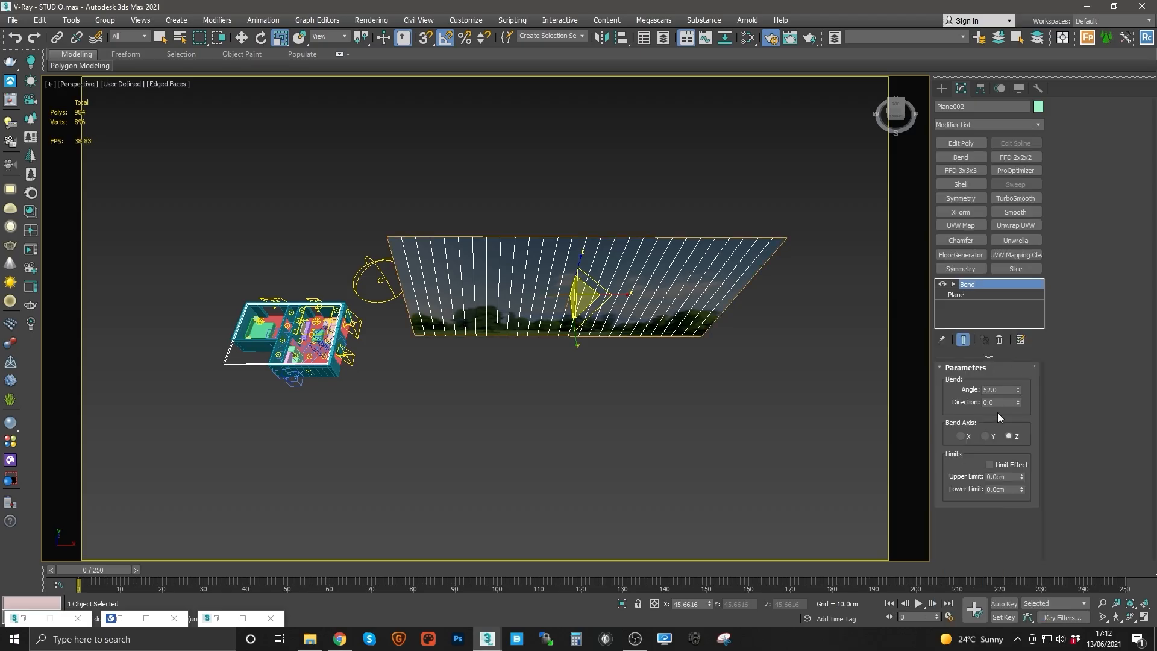
click(962, 436)
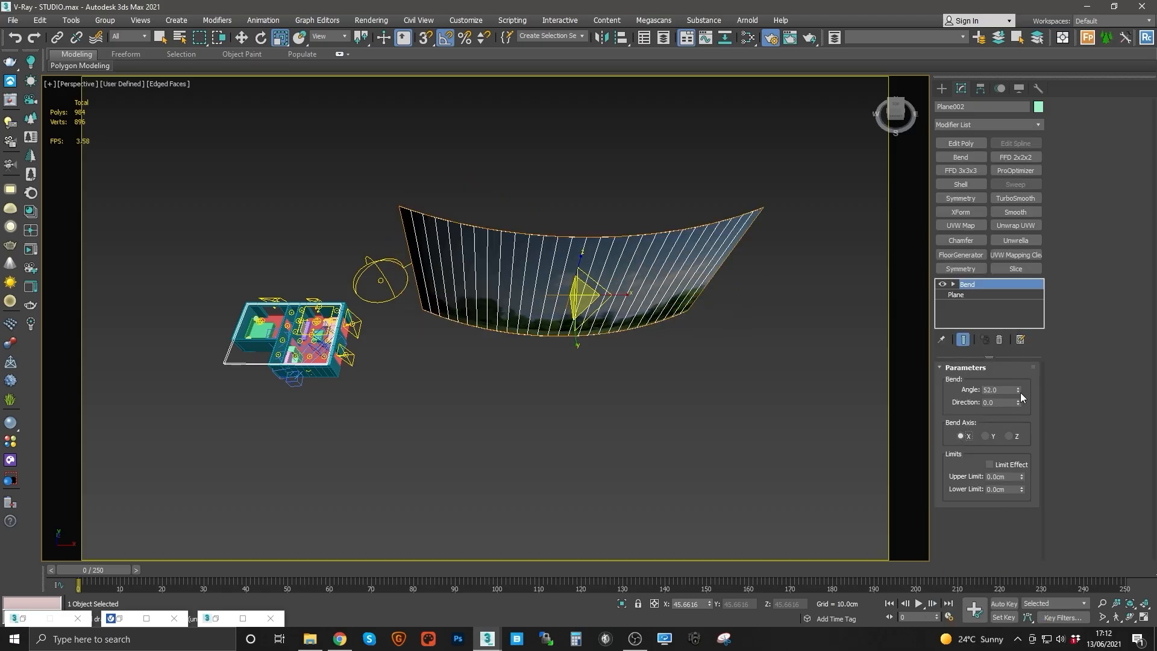
drag(1018, 391, 1017, 555)
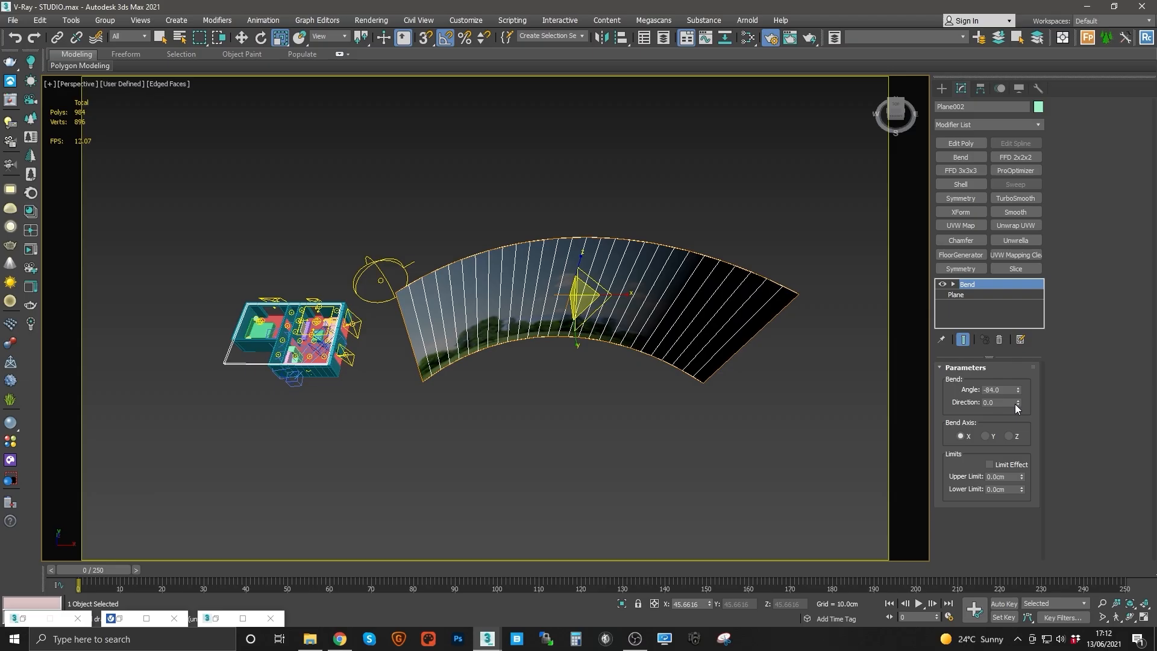
drag(1018, 392, 1019, 472)
Step: Move and rotate the curved background plane so it wraps around the apartment outside its windows
alt+middle_drag(625, 314, 630, 331)
key(w)
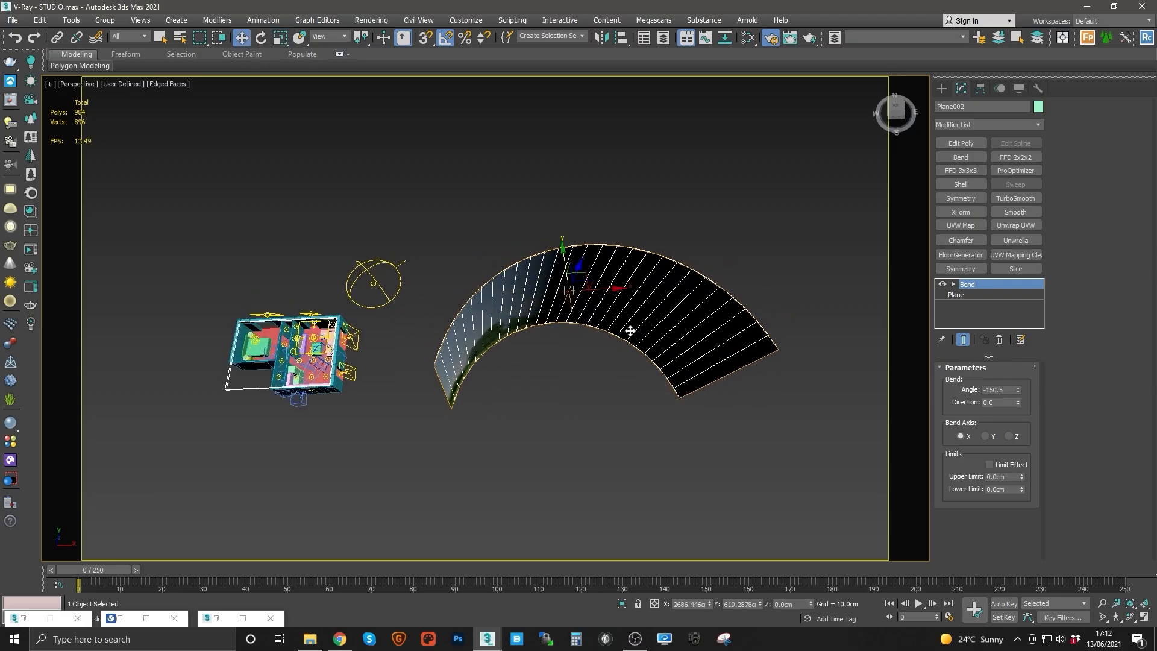
drag(587, 276, 357, 235)
middle_drag(385, 235, 459, 255)
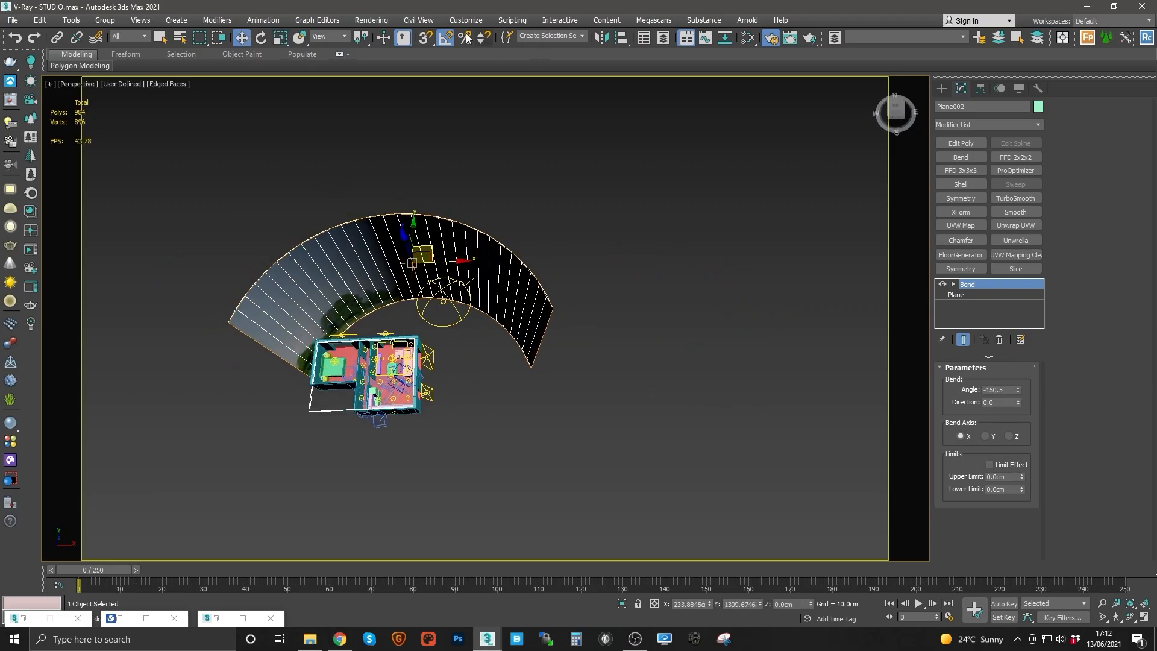
click(445, 40)
middle_drag(464, 323, 511, 345)
key(e)
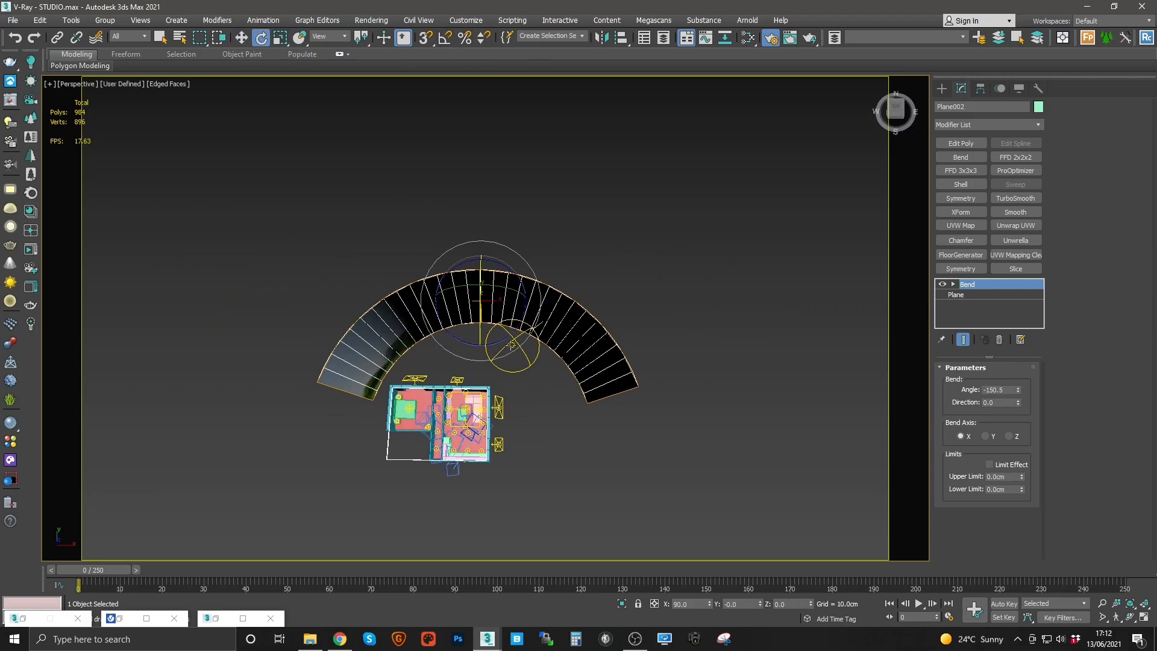
drag(511, 344, 503, 370)
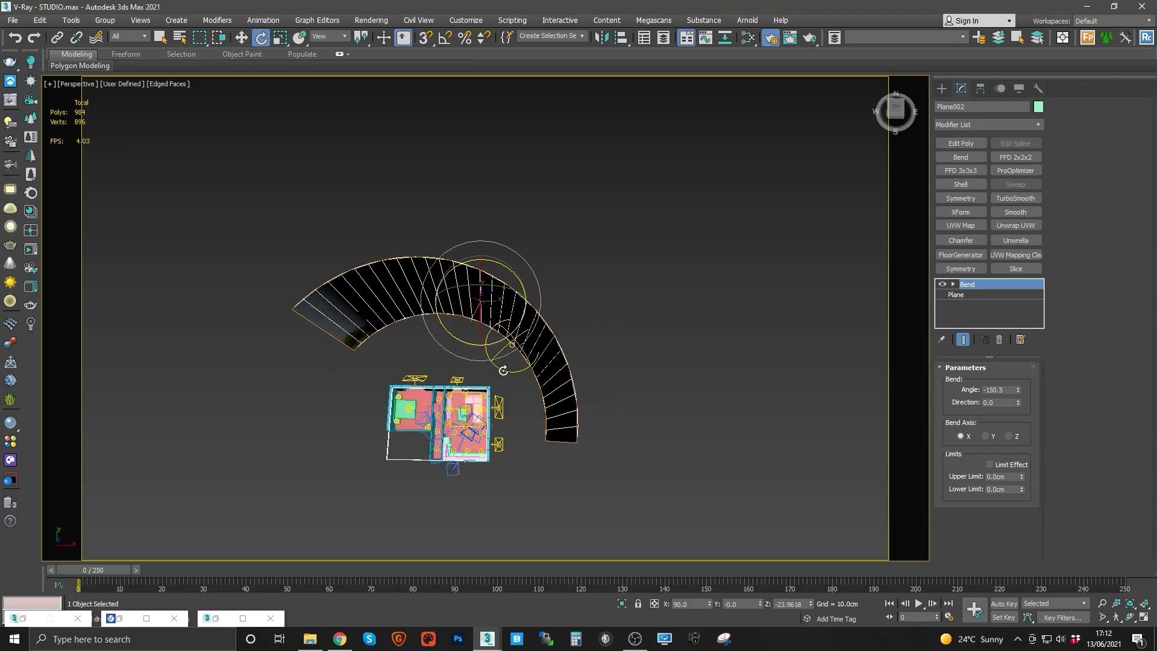
key(w)
drag(497, 291, 502, 330)
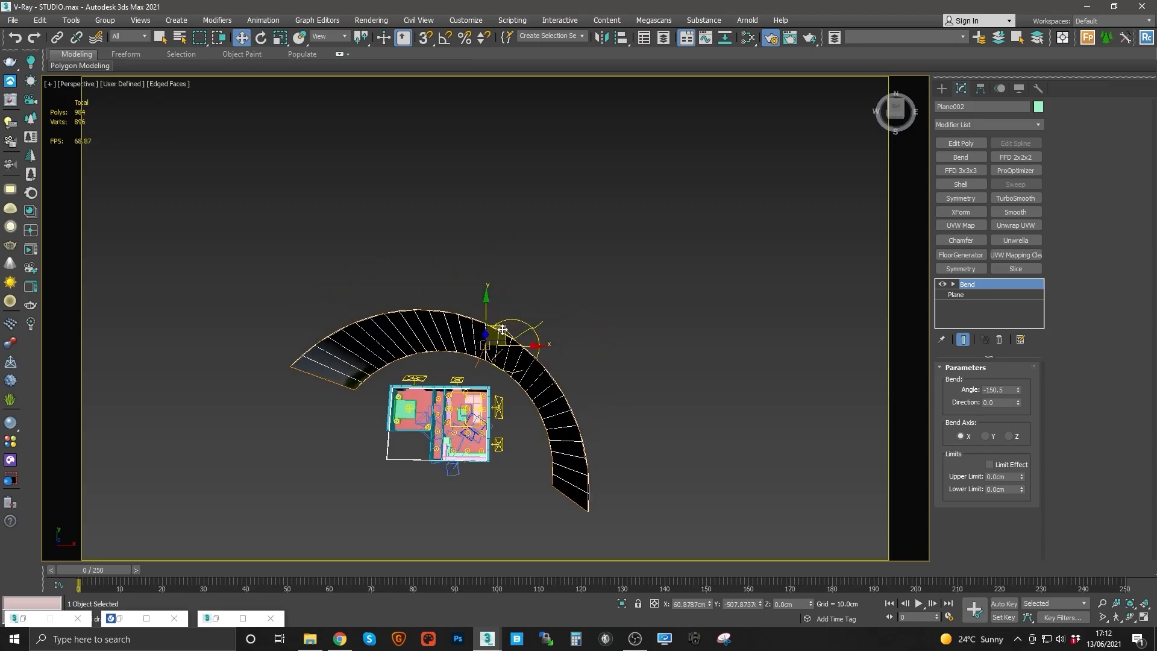
Step: Raise the background plane in the LIV camera view so the trees fill the windows, checking it from perspective
key(c)
double_click(521, 264)
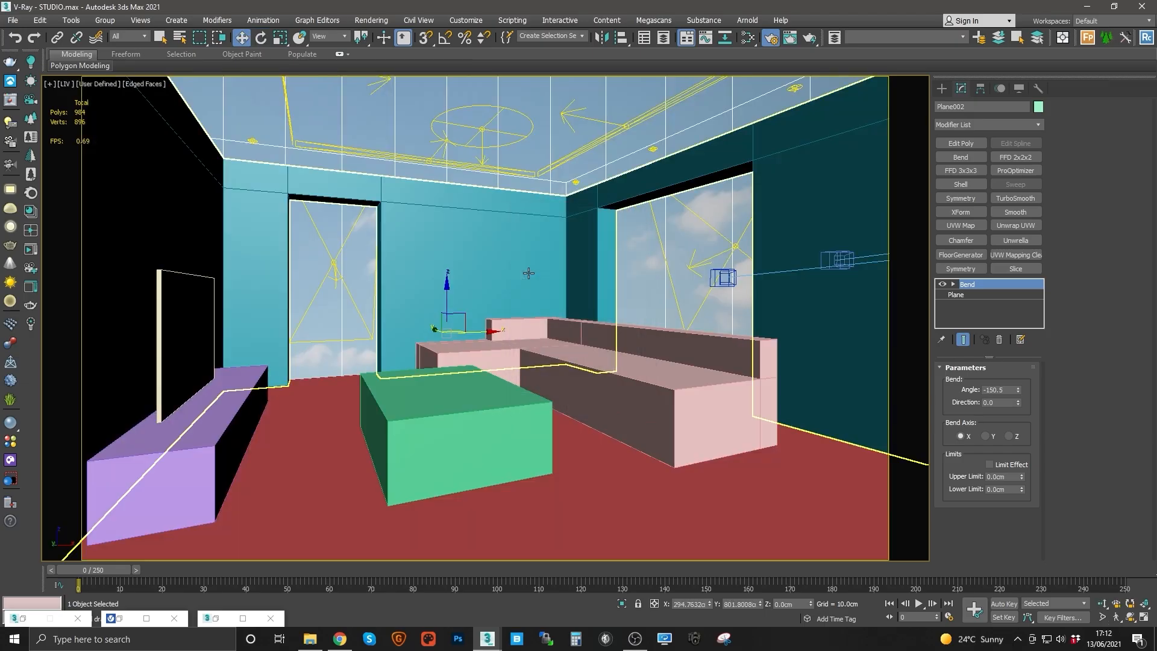
drag(451, 303, 452, 39)
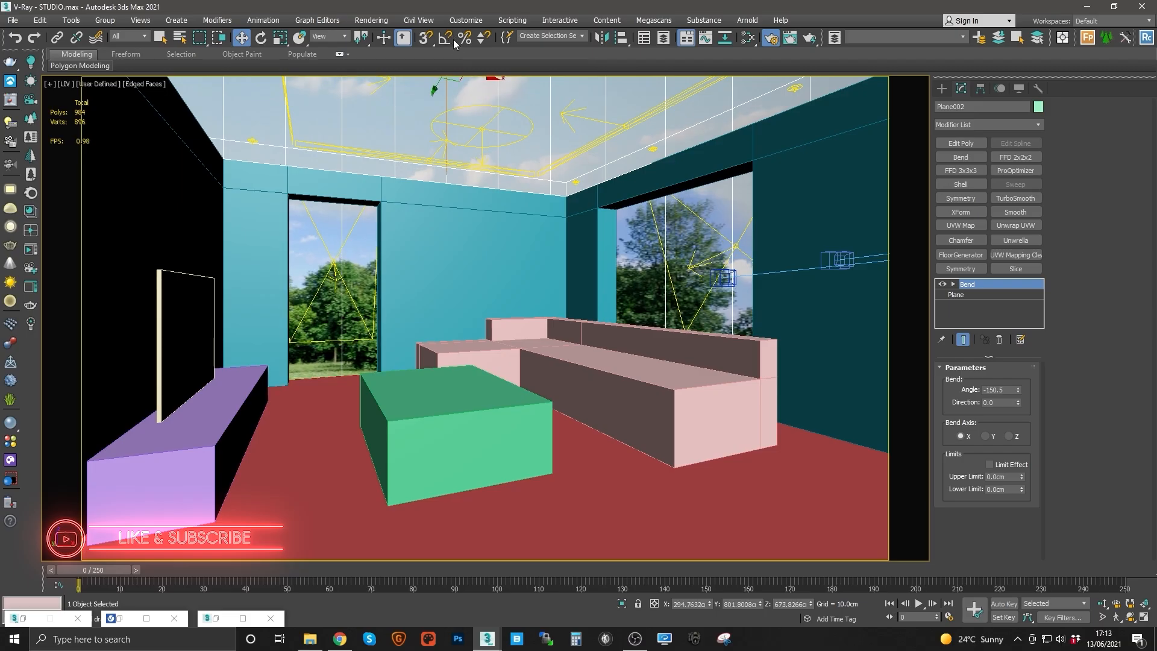
key(p)
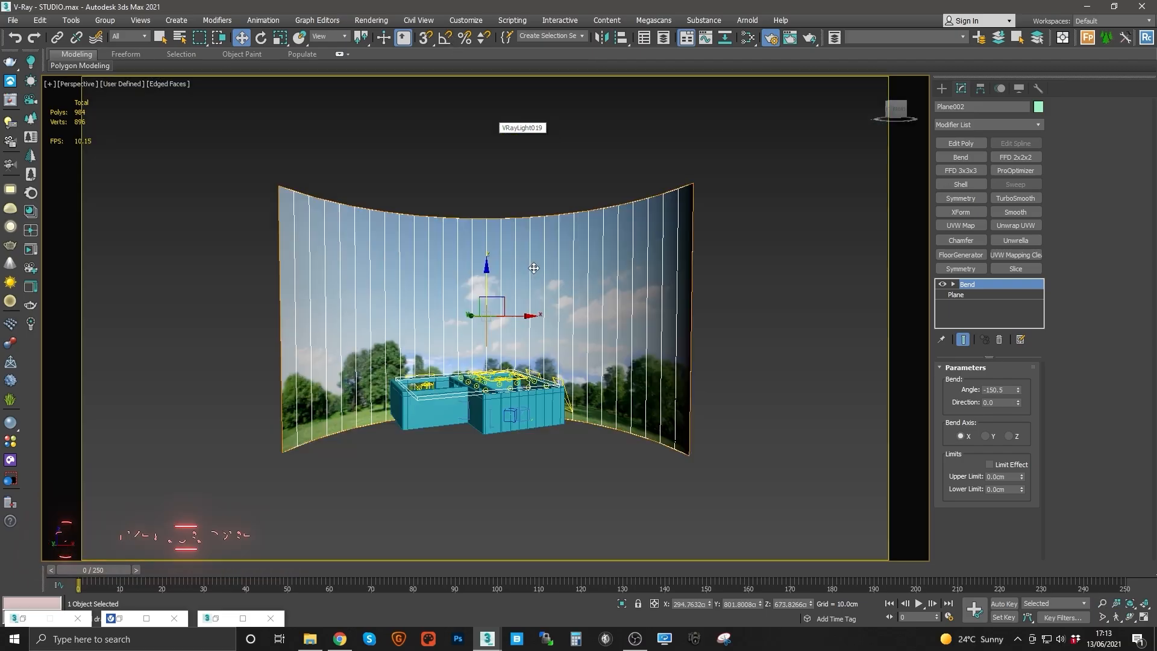
key(c)
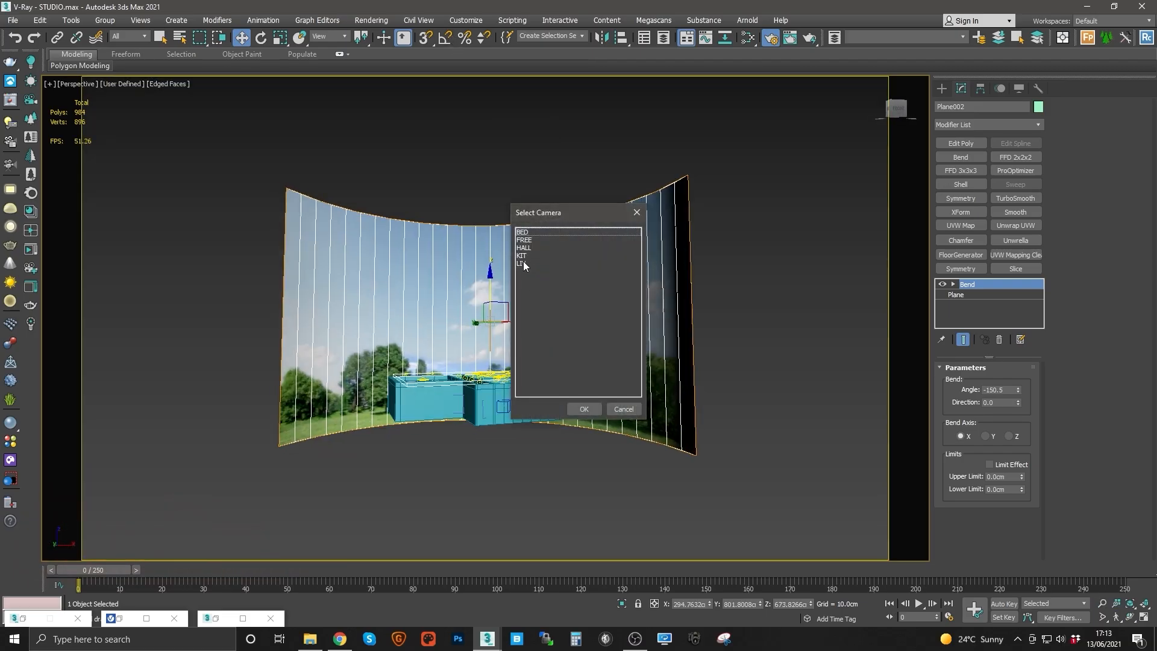
double_click(521, 263)
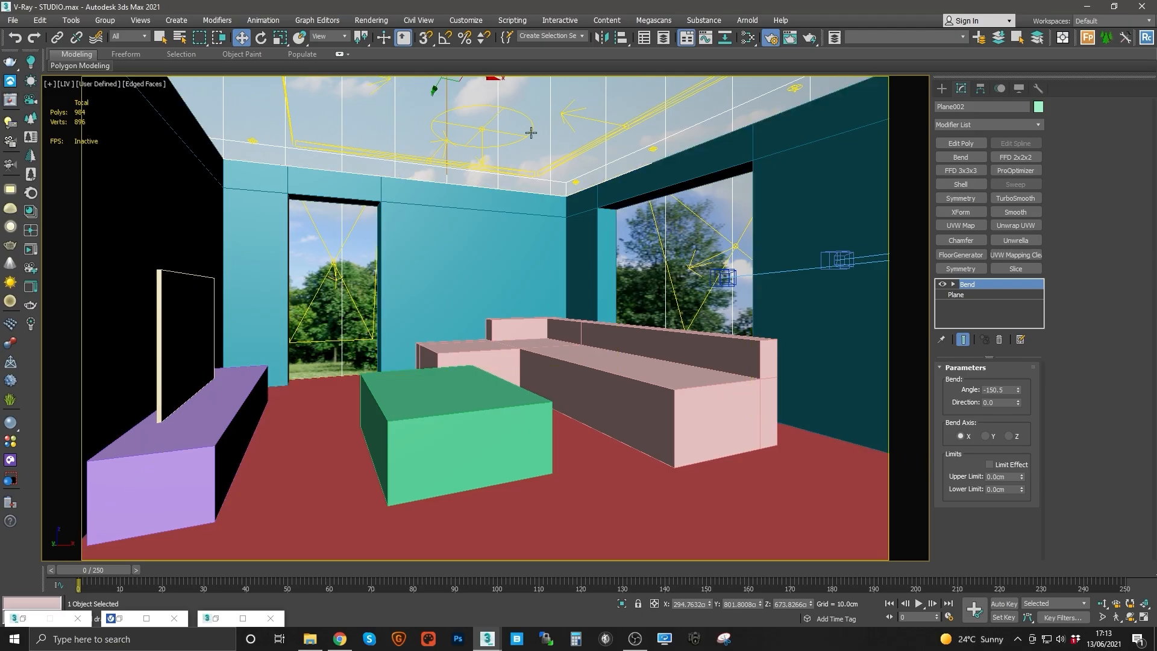
Step: Turn off Receive Shadows in the background plane's object properties
right_click(550, 104)
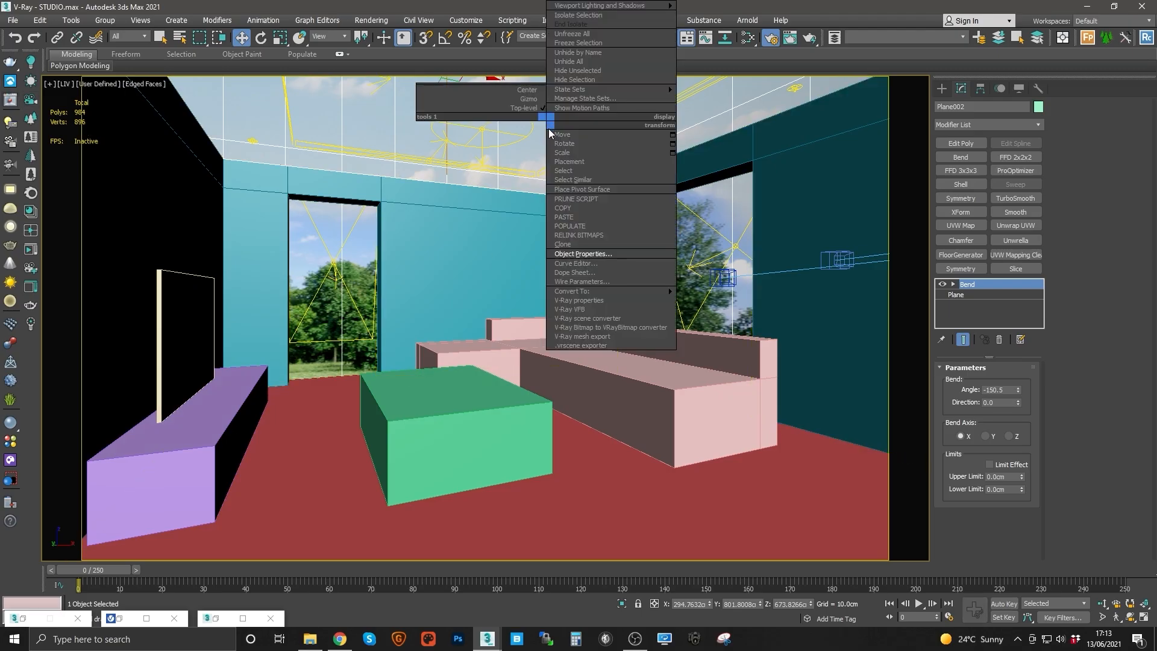
click(581, 258)
click(592, 341)
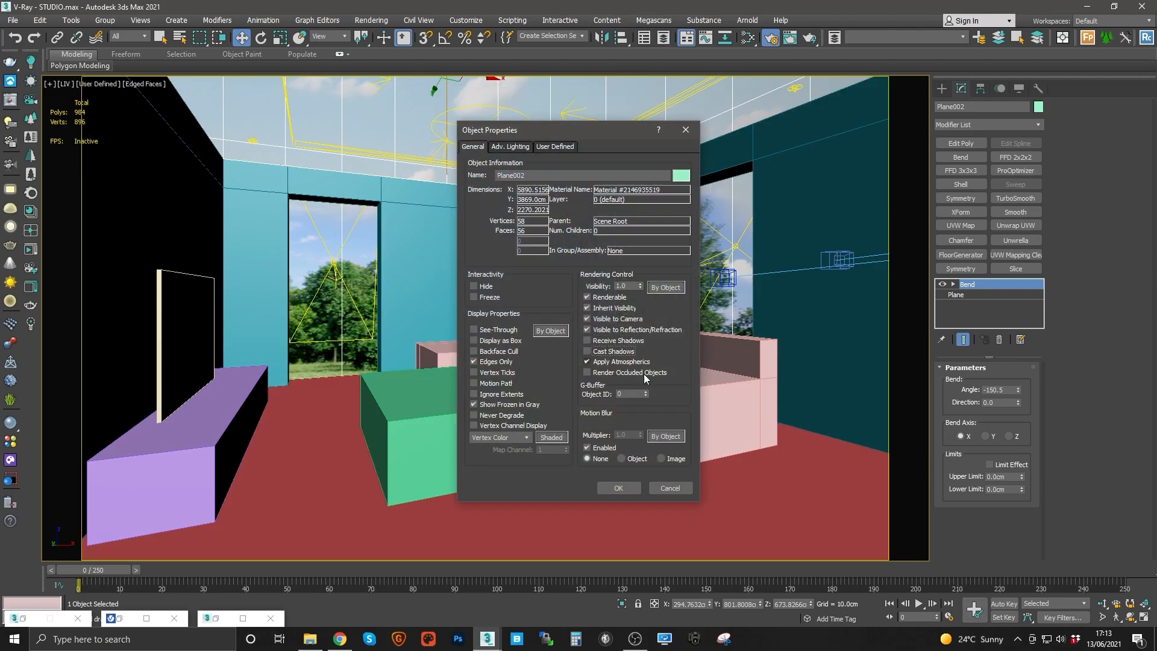
click(618, 488)
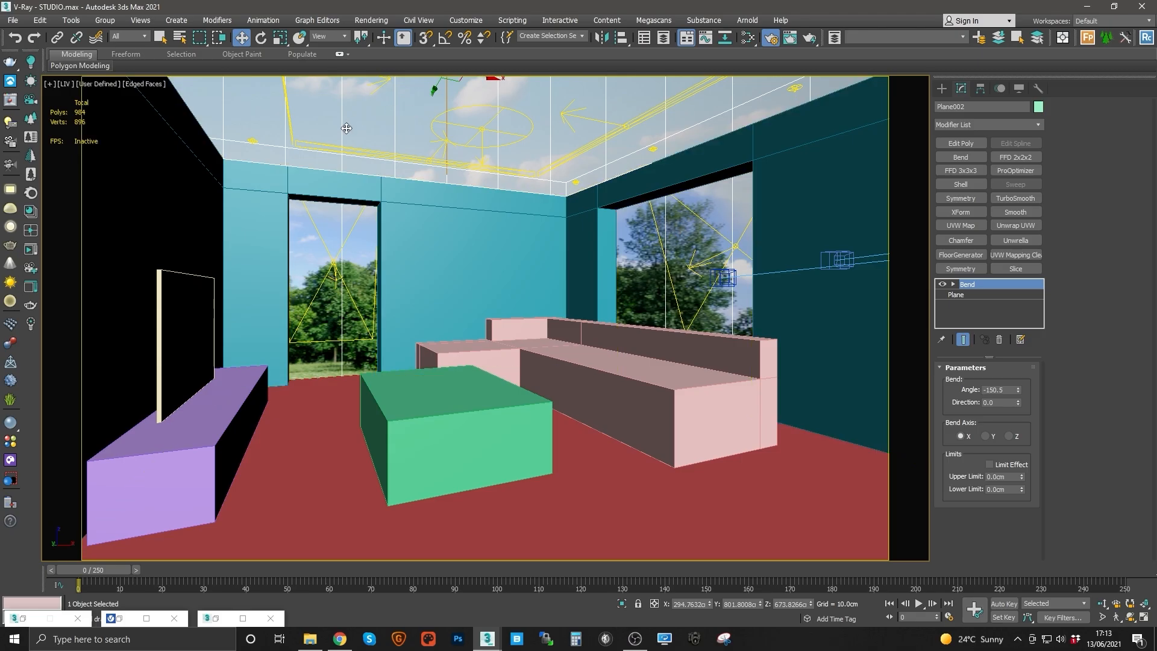
Step: Open the background plane's V-Ray object properties and close them
right_click(394, 130)
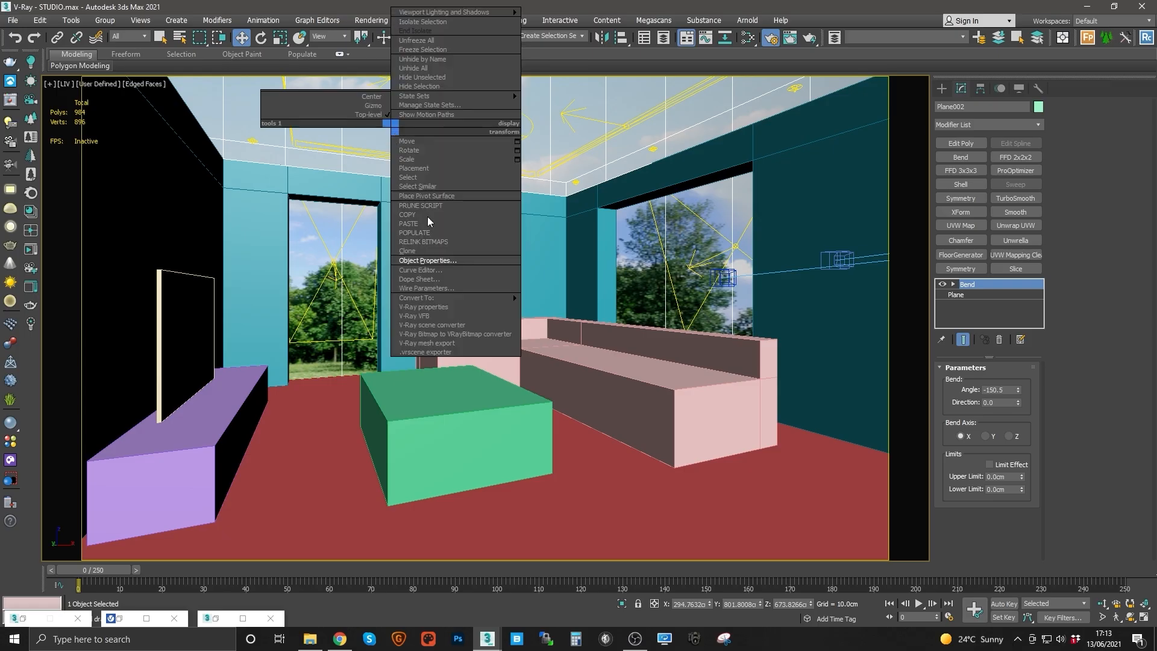
click(430, 309)
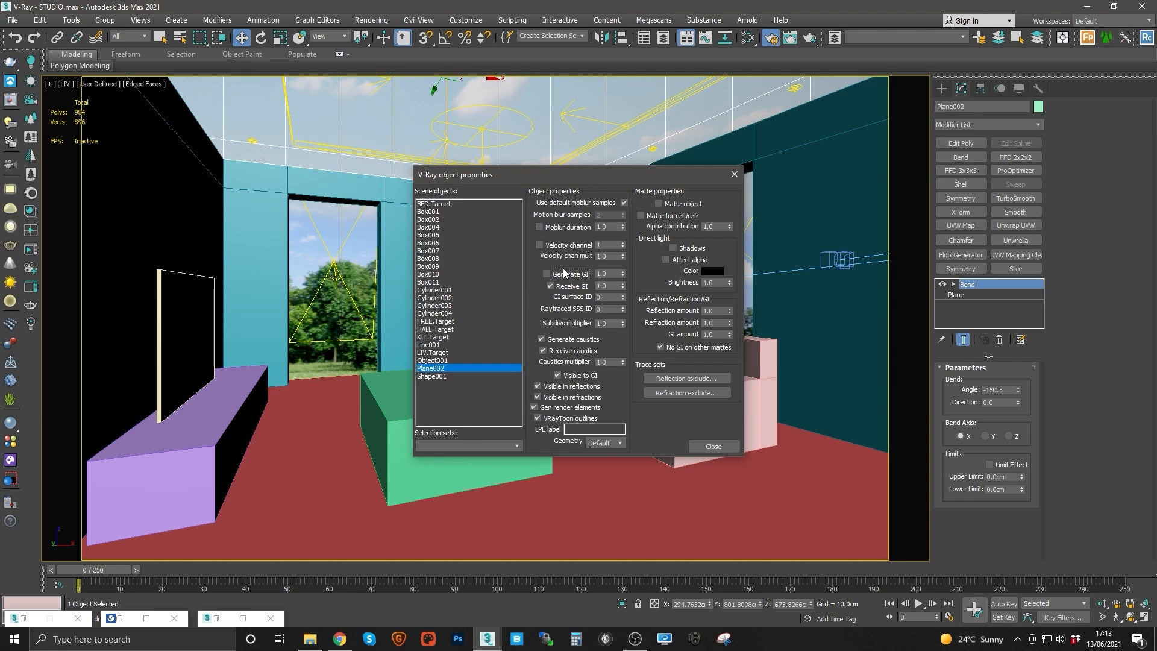
click(713, 446)
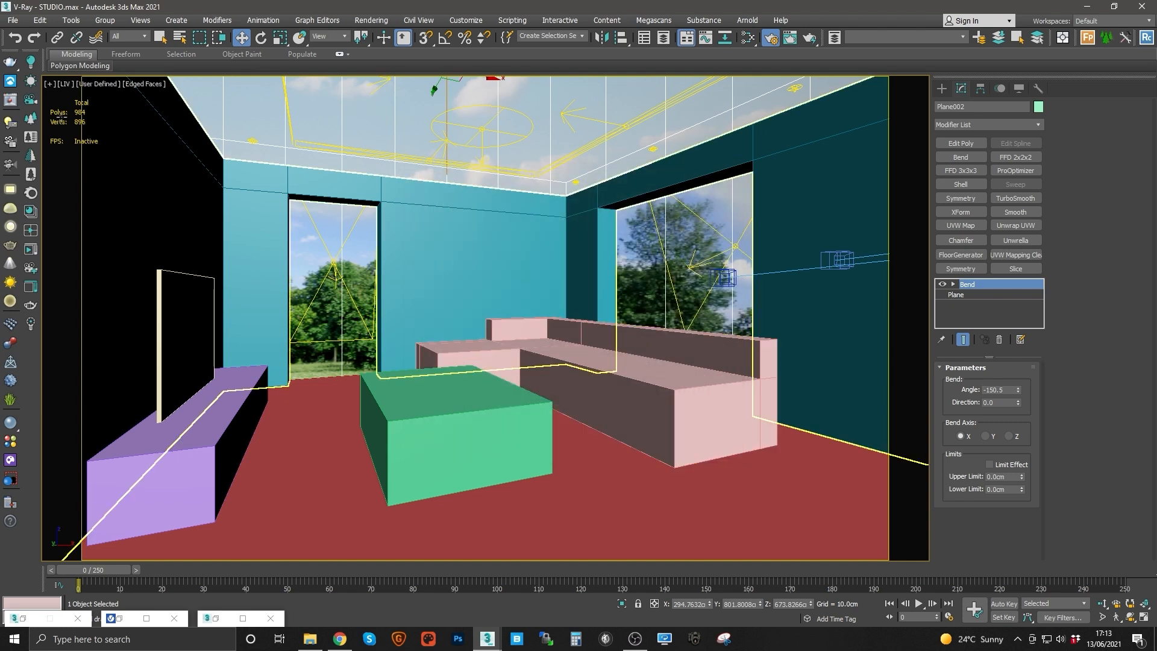
Step: Render the LIV camera view in the V-Ray frame buffer and reposition its window
click(11, 102)
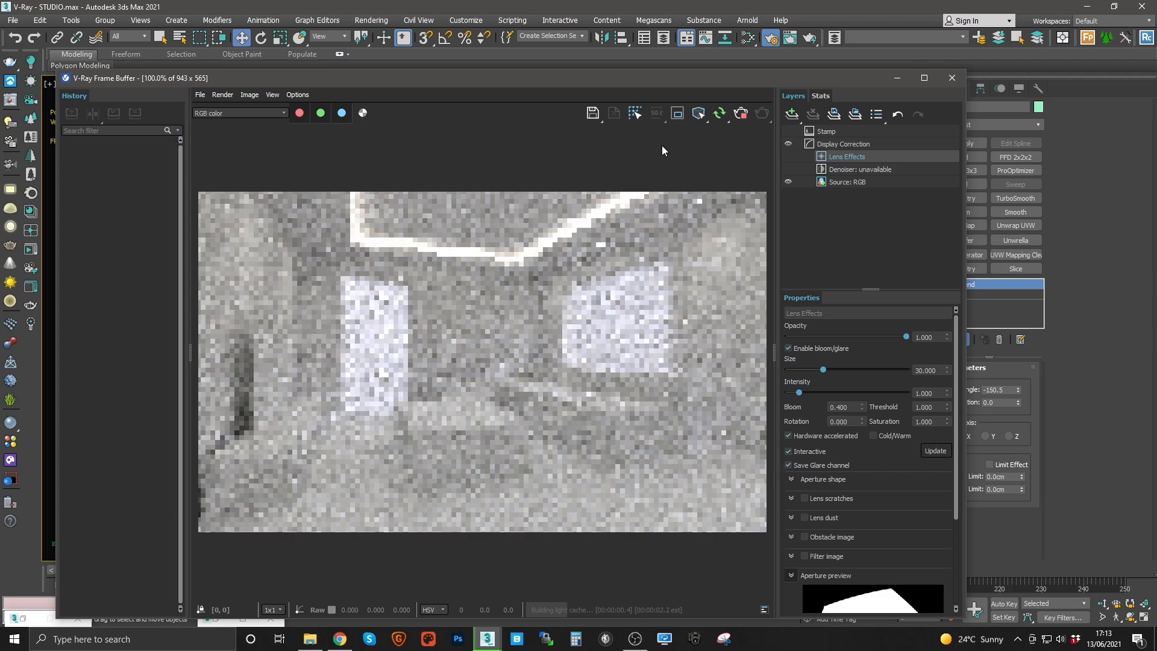
drag(611, 79, 532, 106)
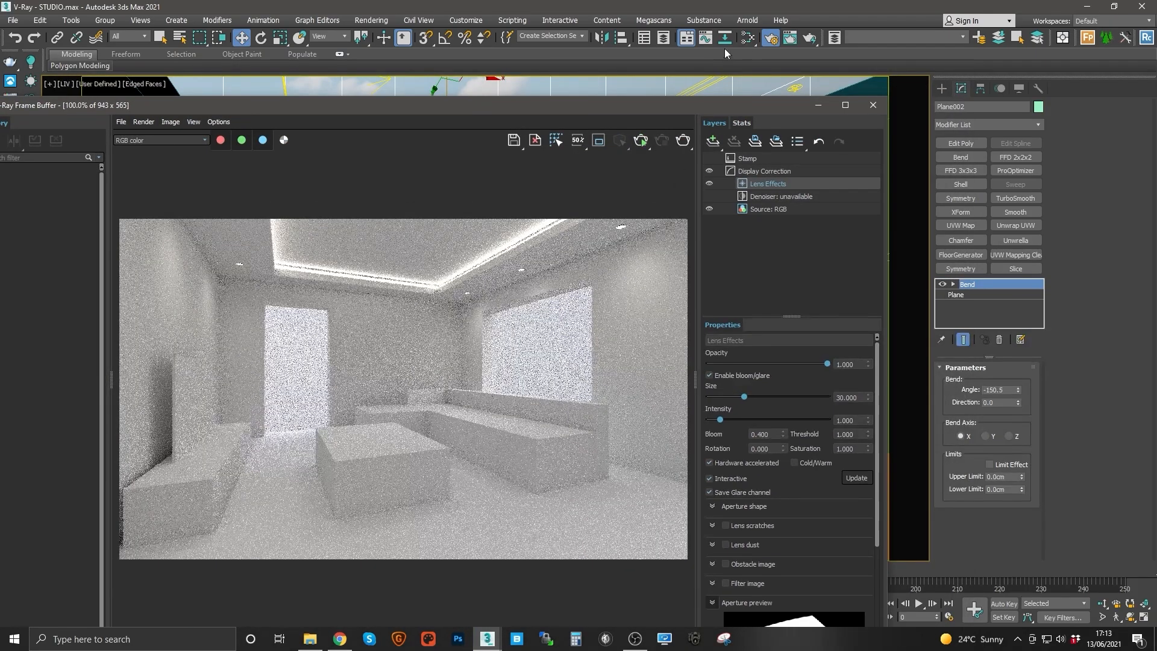
click(614, 83)
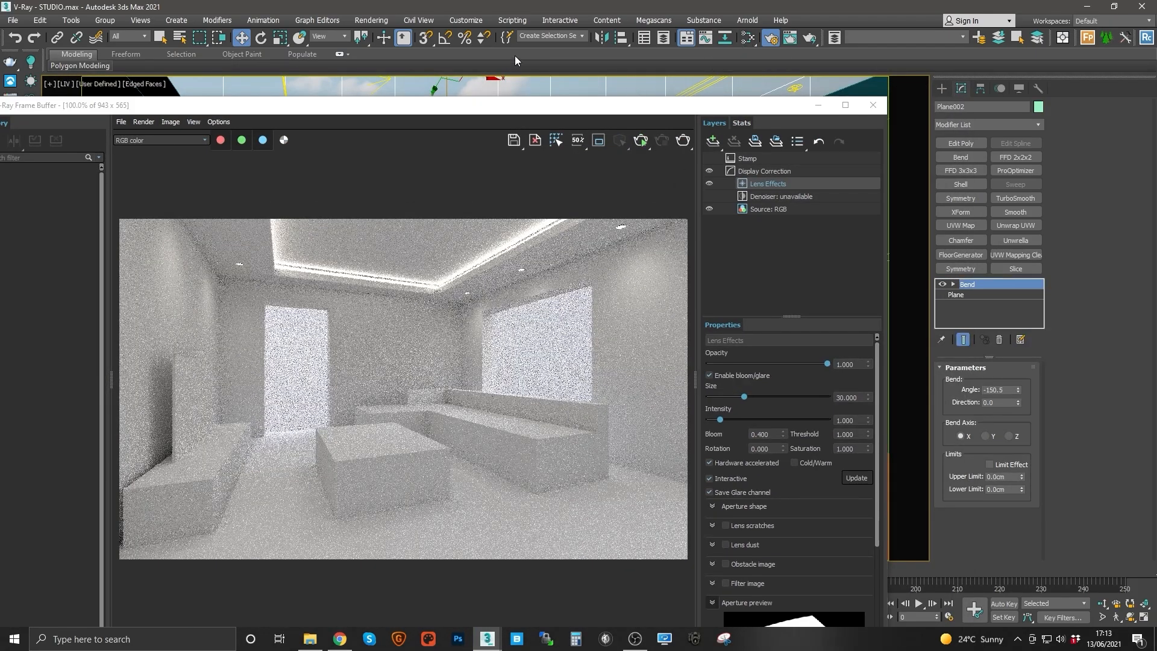
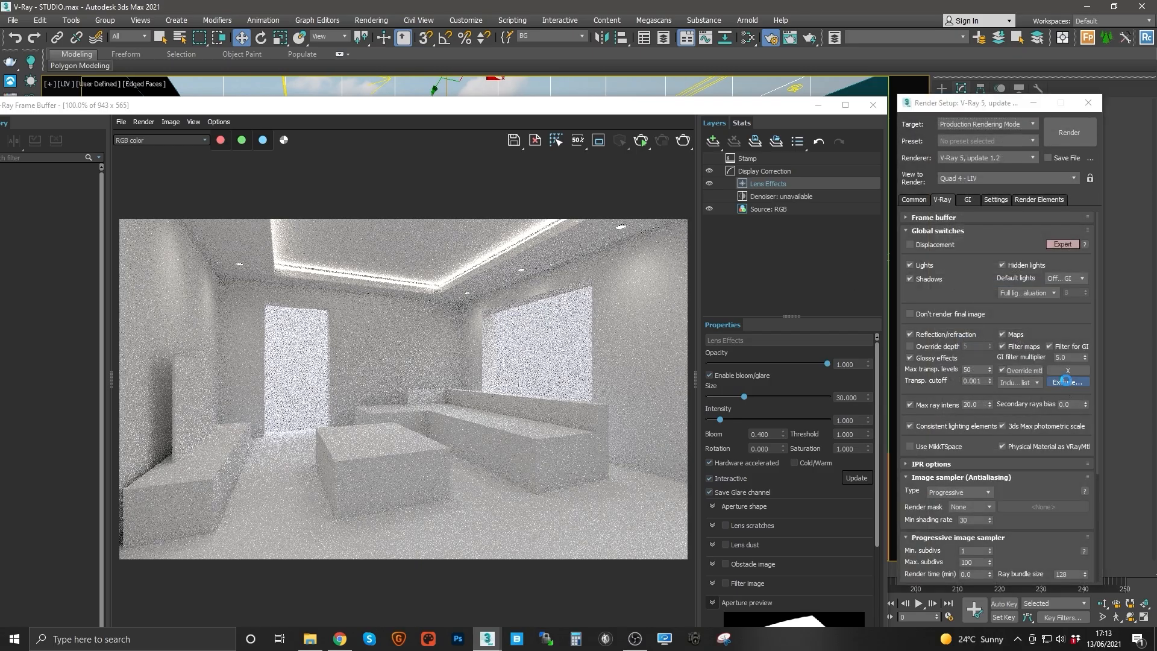
Step: Exclude Plane002 from the global override material in the render settings
click(536, 431)
click(425, 447)
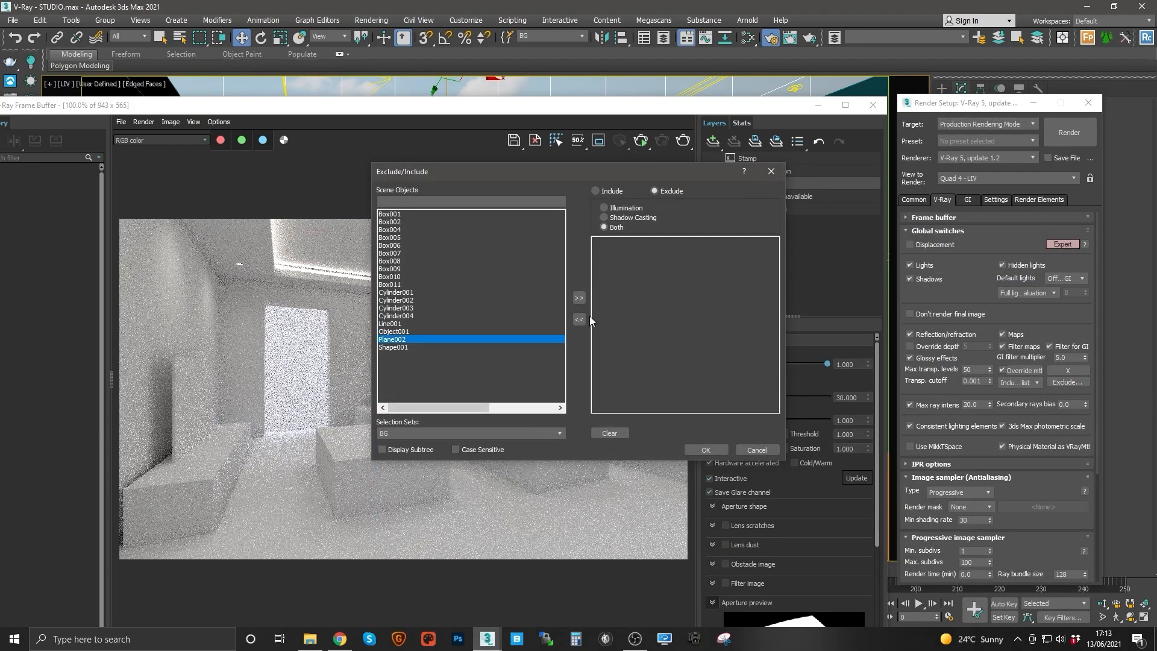
click(579, 298)
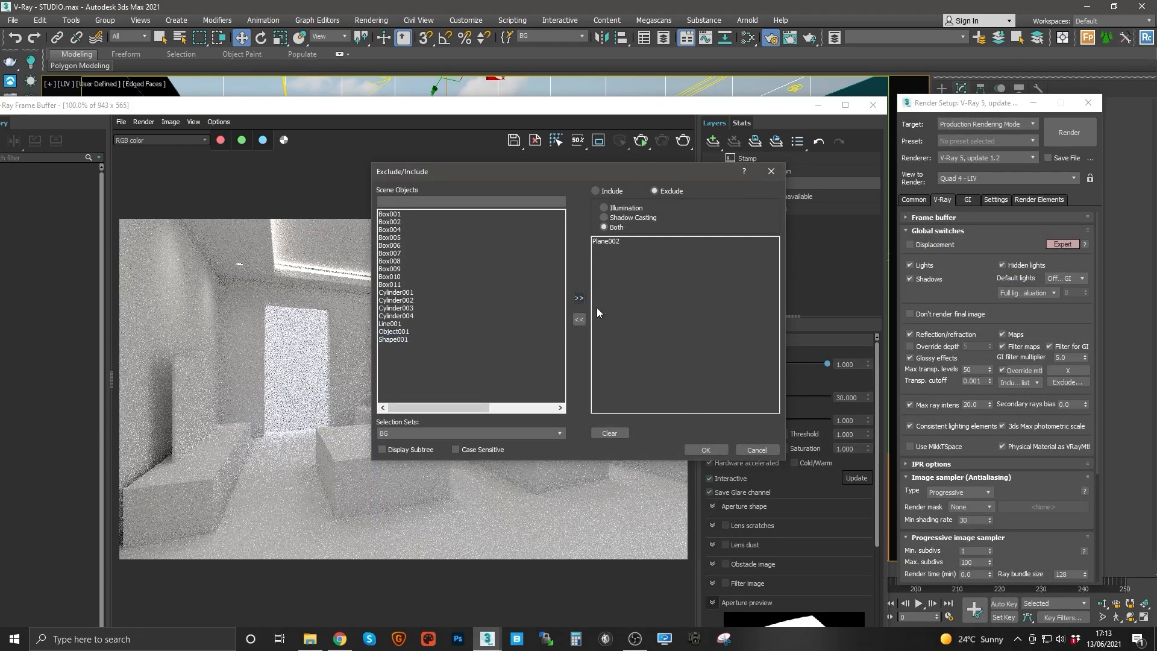
click(699, 450)
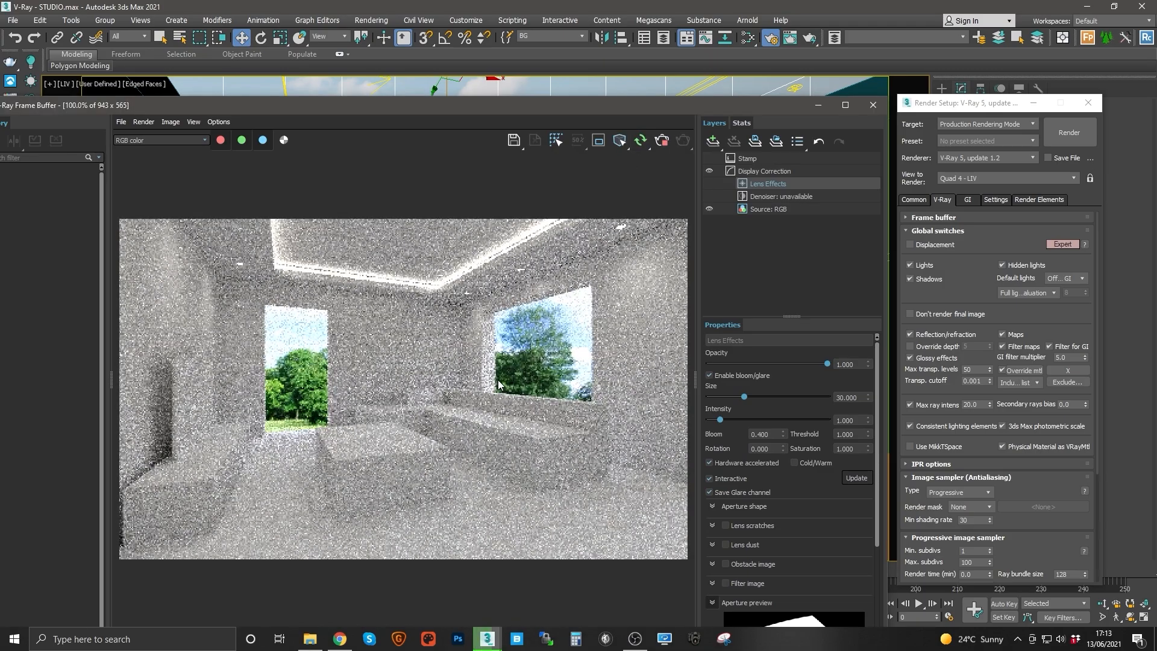
Step: Open the Slate Material Editor and switch the Color Correction map's lightness mode to Advanced
click(748, 38)
drag(639, 172, 745, 130)
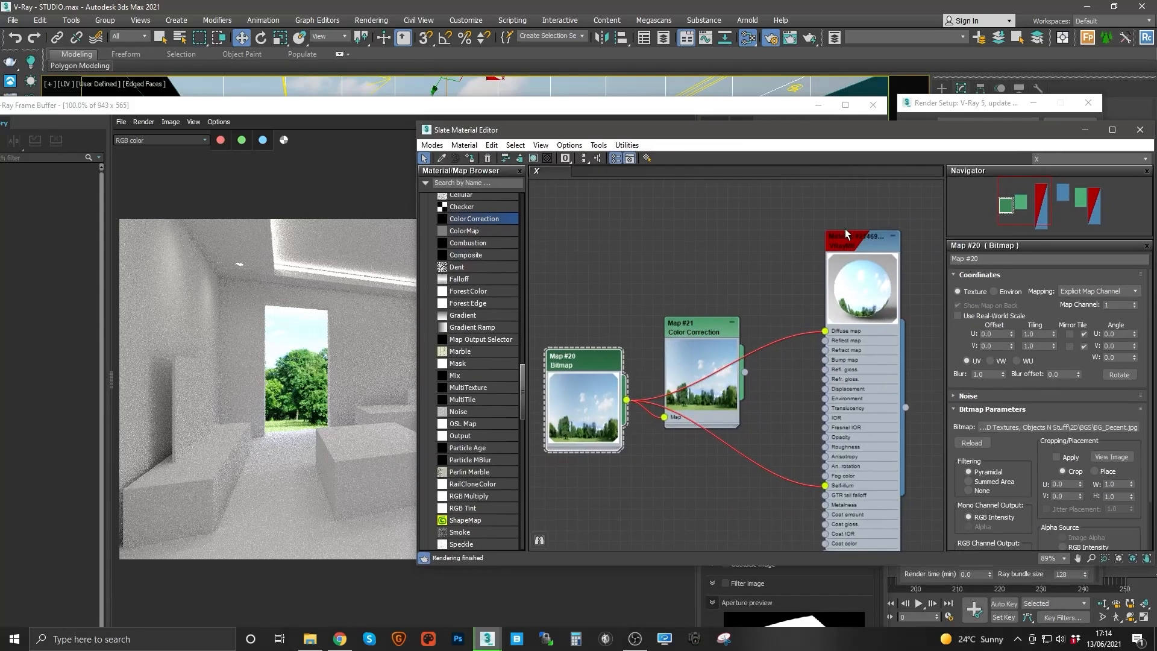
double_click(867, 254)
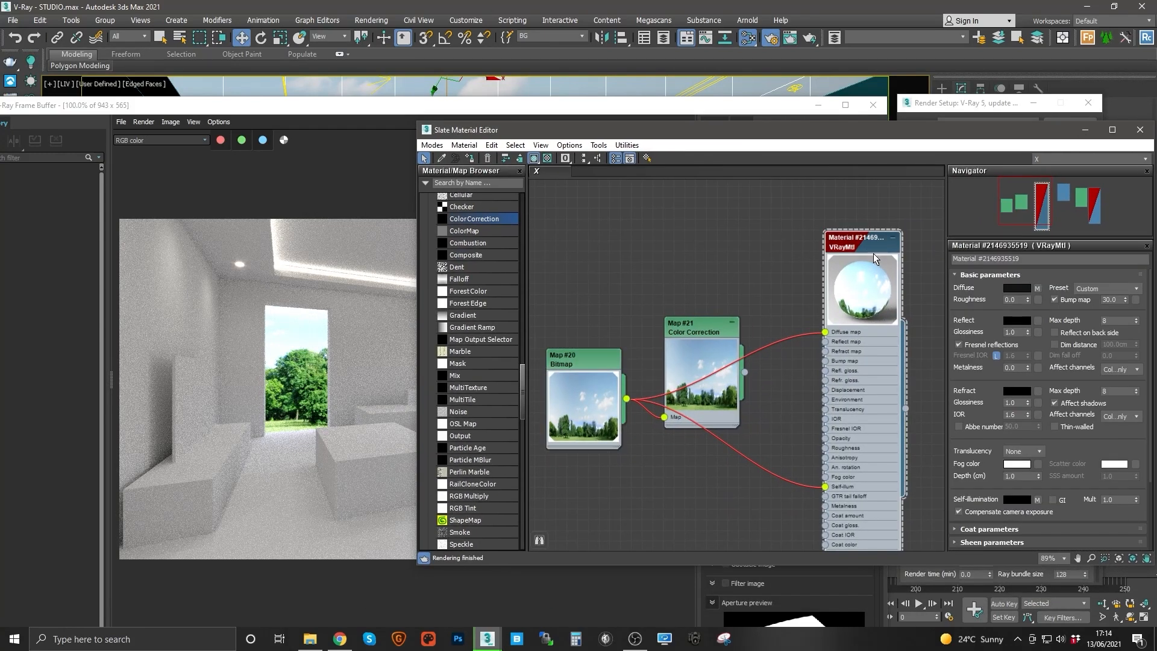
drag(703, 331, 692, 288)
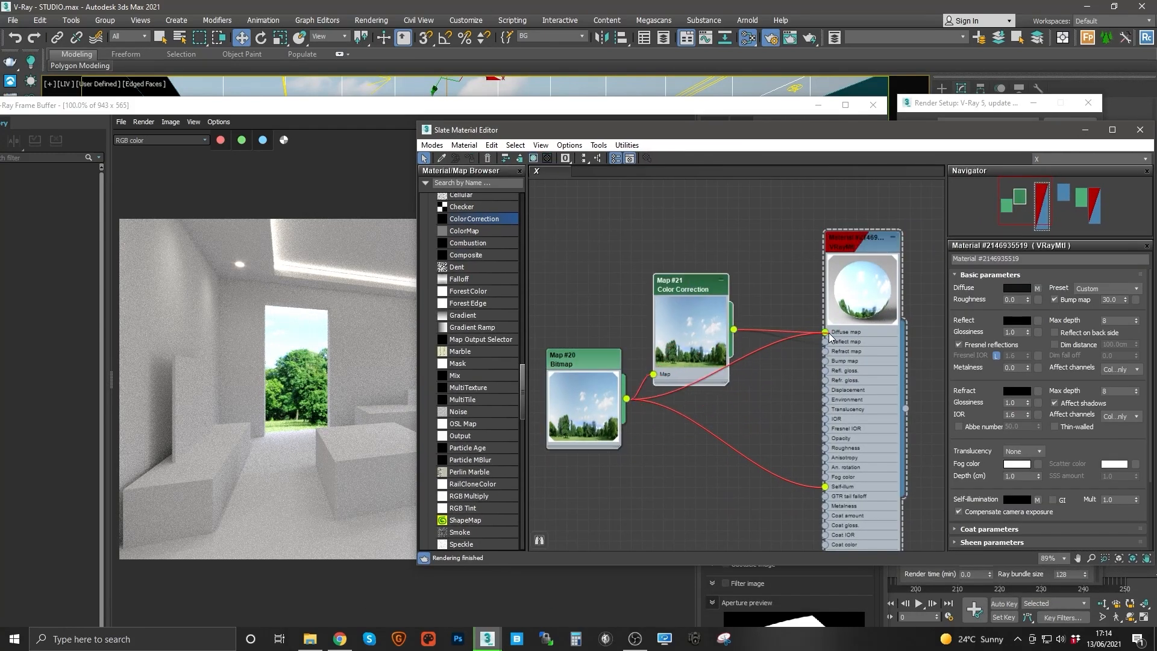
drag(829, 333, 825, 332)
double_click(696, 285)
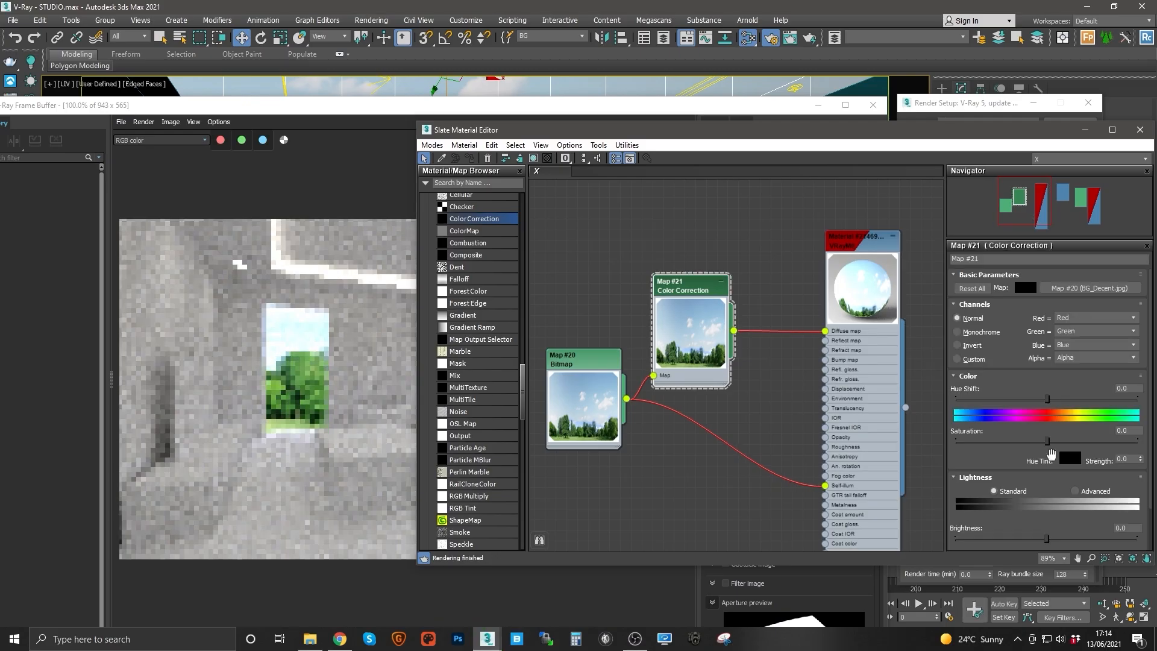
click(1075, 491)
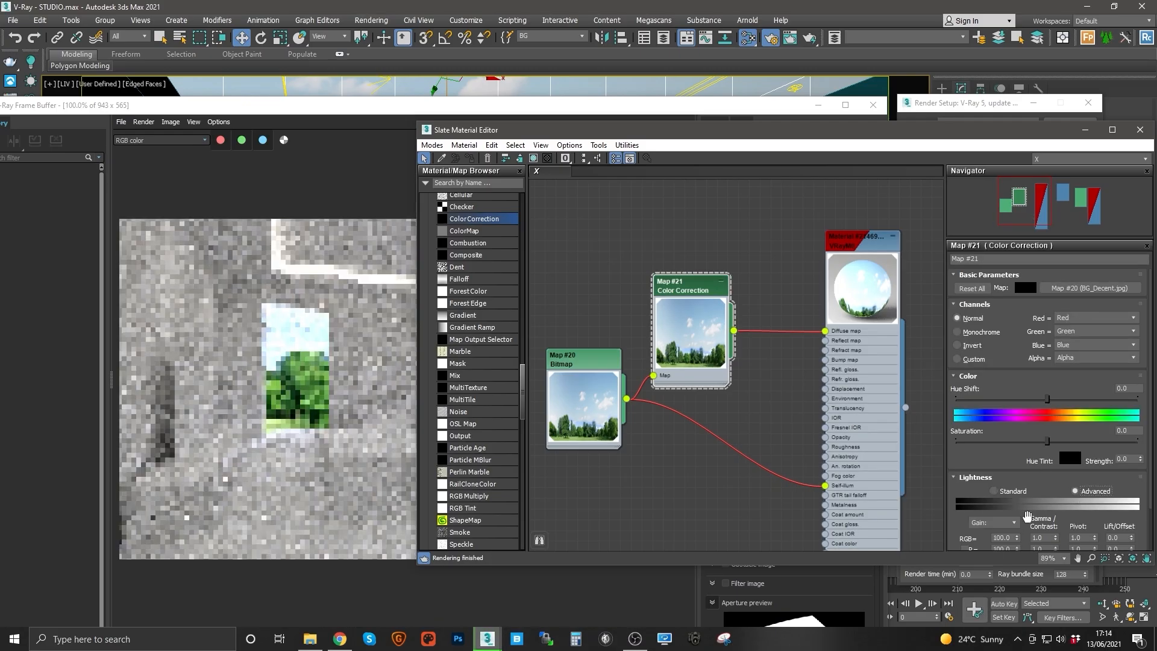
Step: Set the Color Correction map's RGB gain to 50
double_click(1001, 538)
text(70)
key(Return)
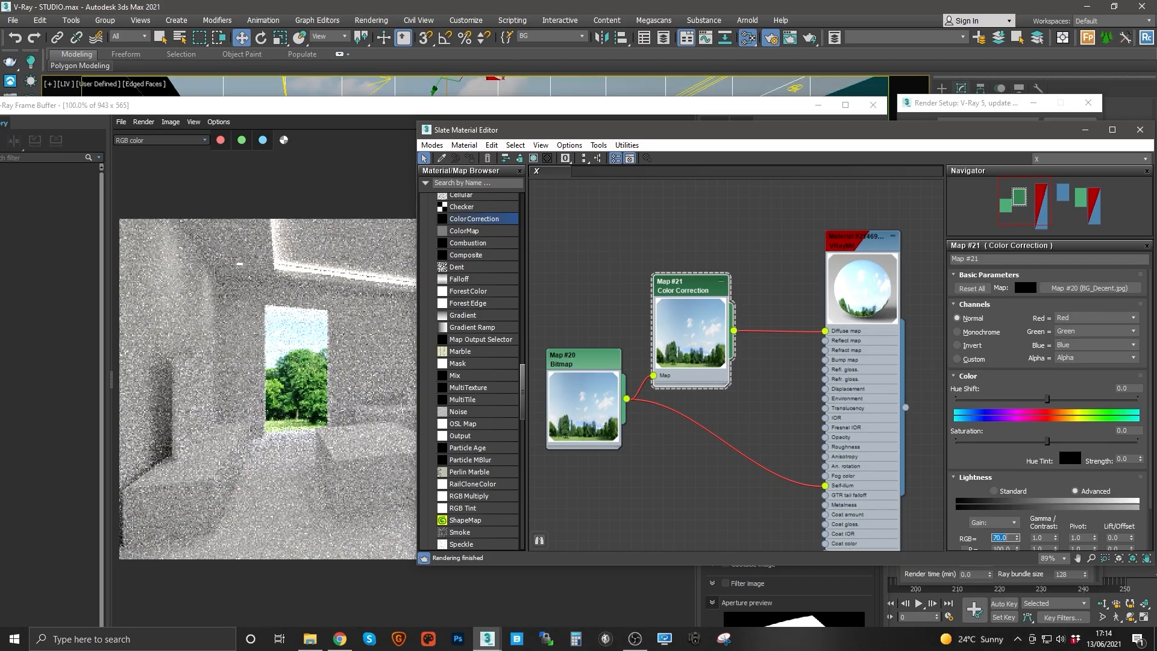
text(50)
key(Return)
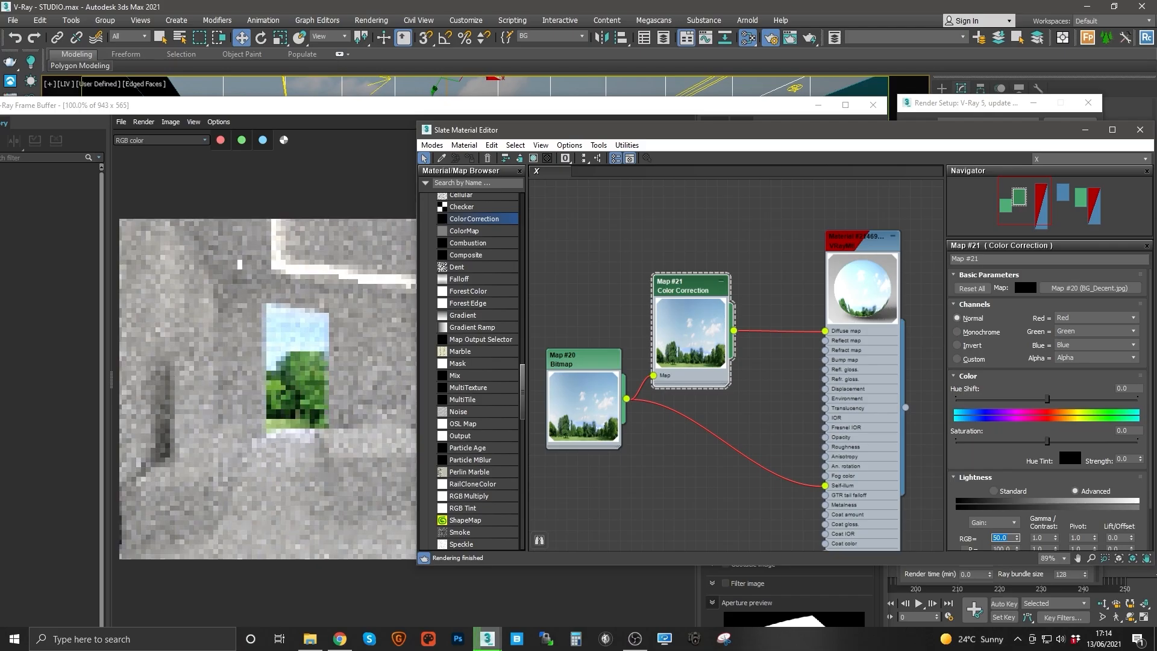
Step: Enable Compensate camera exposure on the VRayLightMtl material
scroll(701, 314, down, 3)
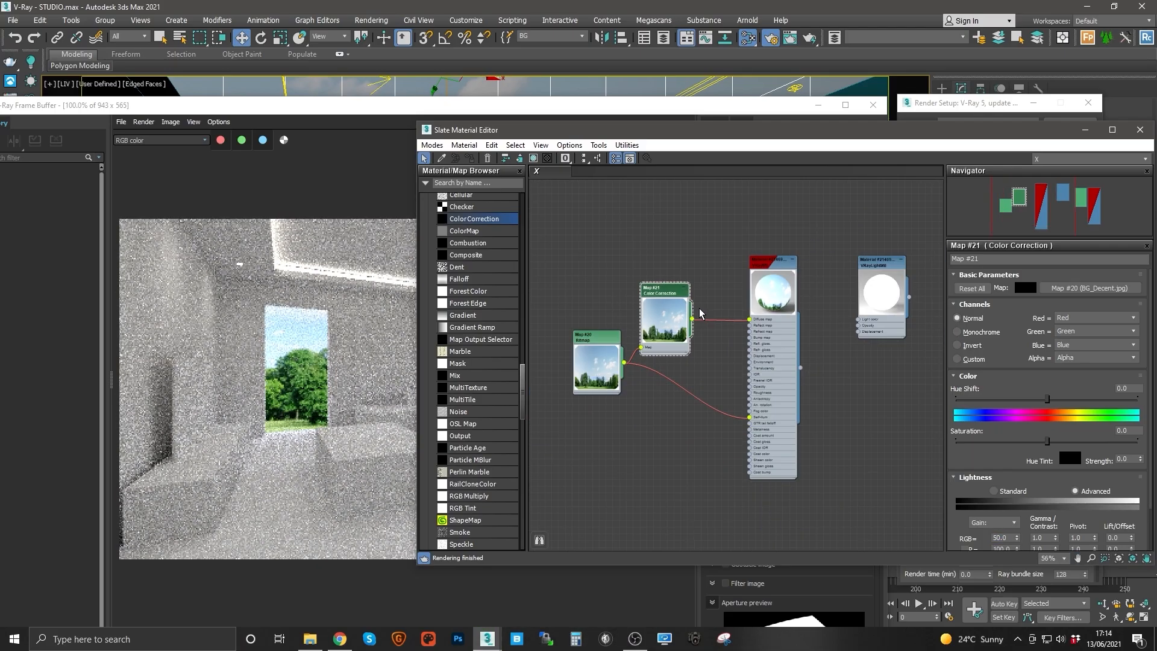
scroll(699, 312, up, 2)
drag(723, 301, 697, 287)
drag(611, 271, 629, 262)
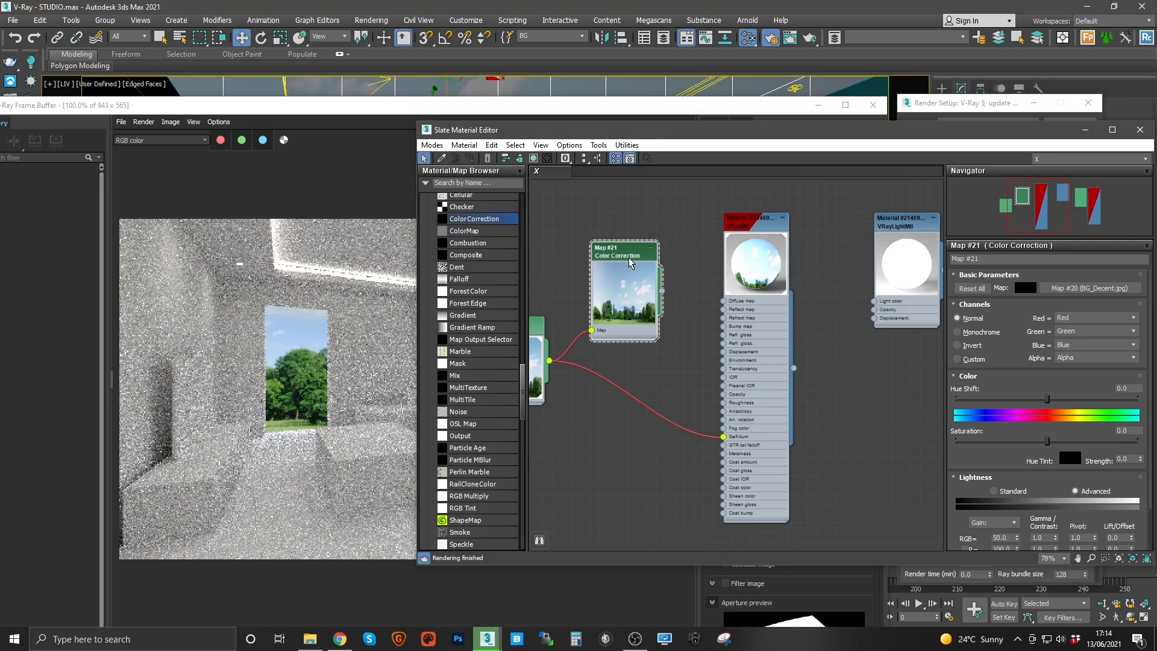
scroll(530, 289, up, 1)
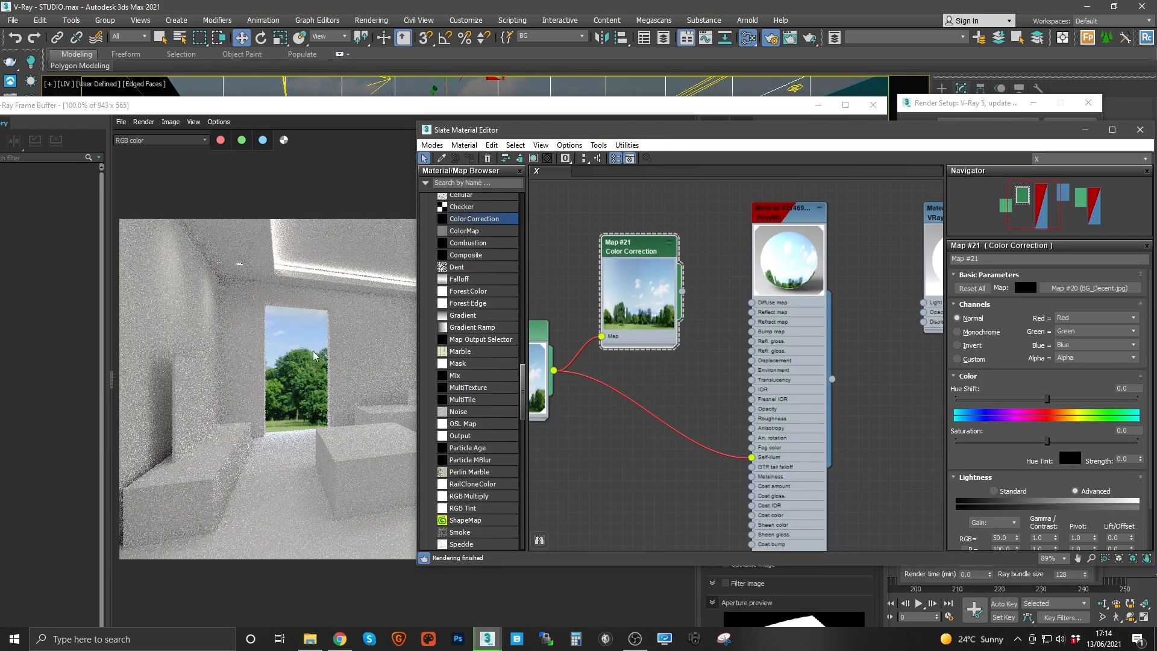
middle_drag(696, 295, 693, 286)
middle_drag(869, 297, 776, 311)
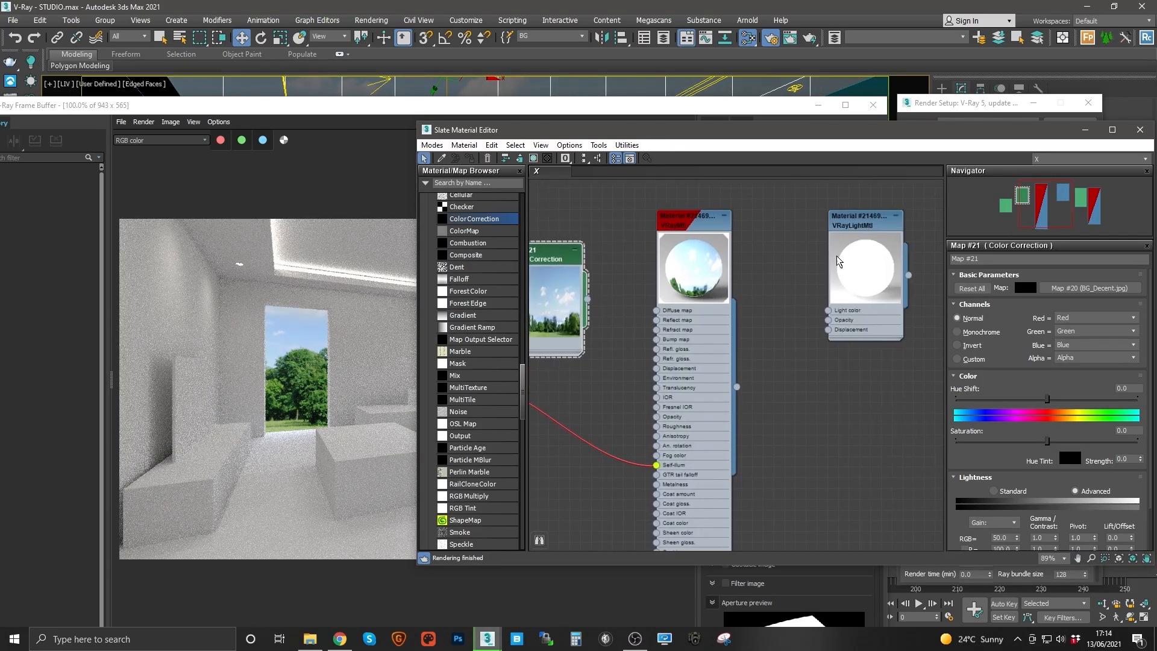
click(876, 226)
drag(876, 226, 868, 221)
middle_drag(619, 299, 697, 308)
middle_drag(899, 244, 850, 243)
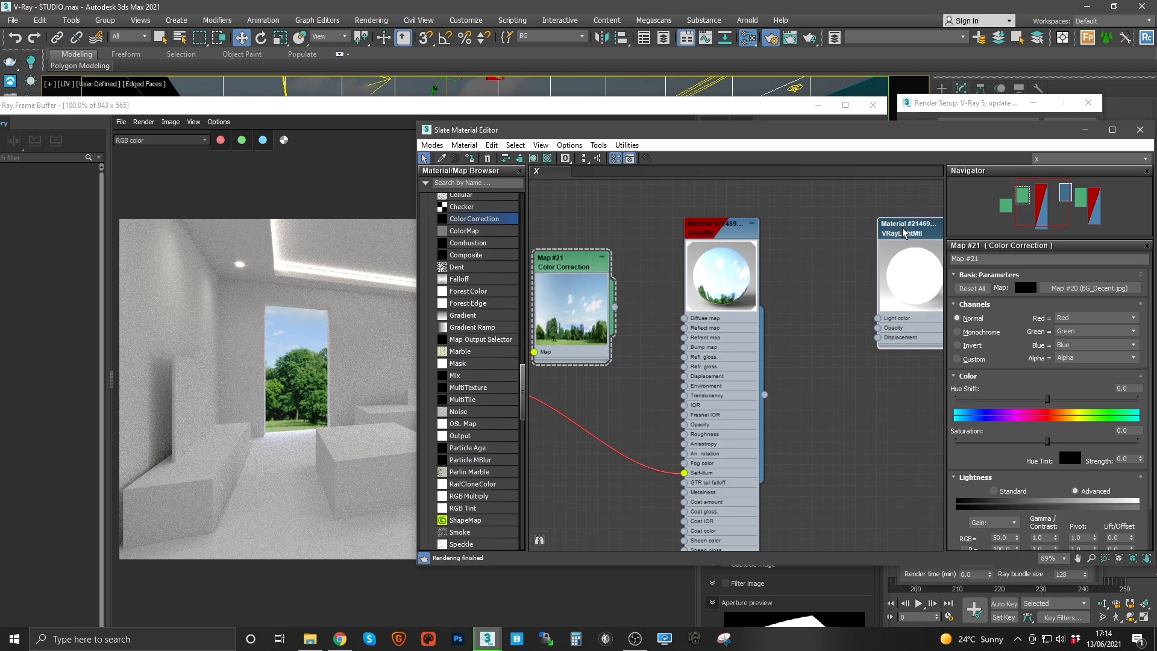
drag(894, 229, 920, 236)
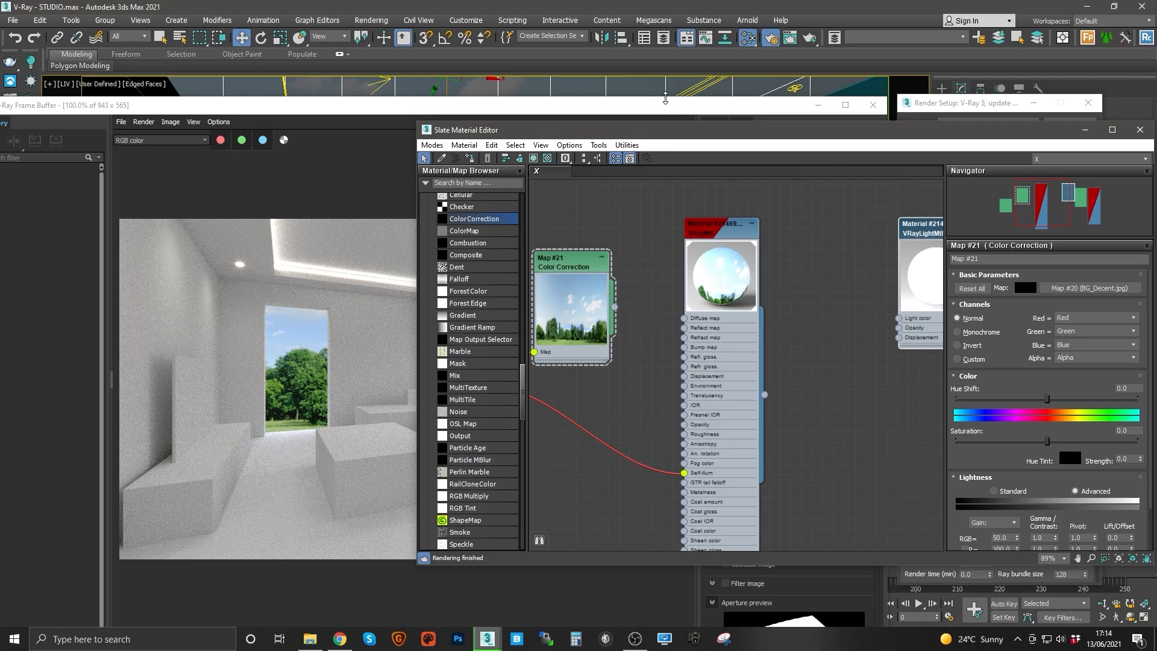
middle_drag(664, 205, 703, 190)
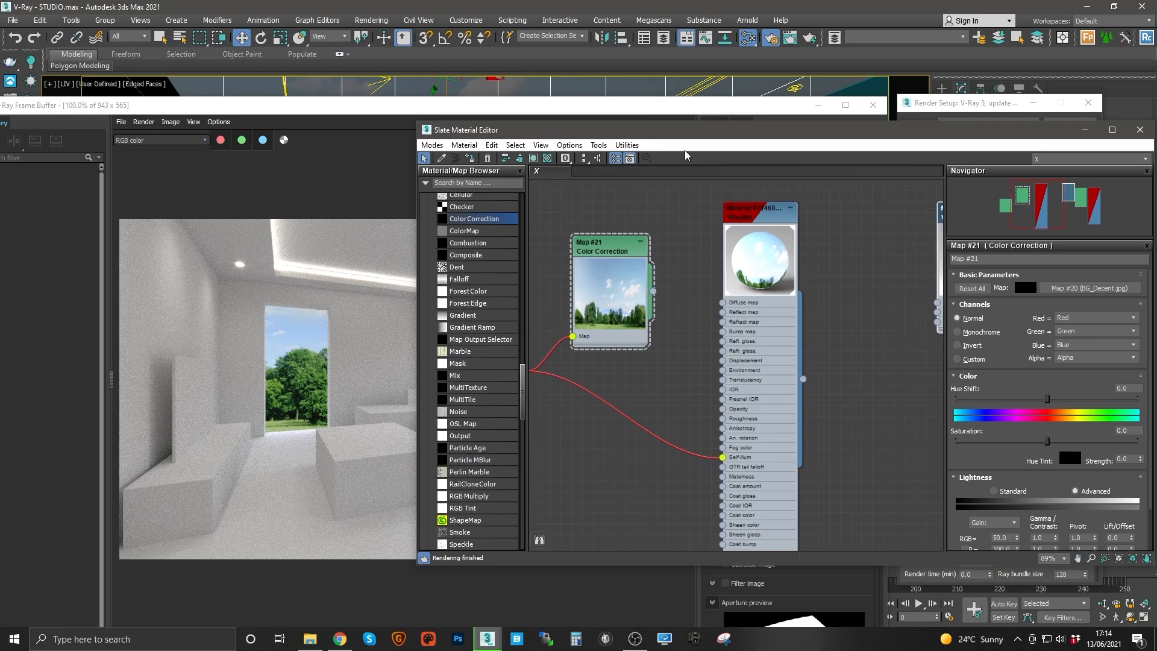
middle_drag(836, 217, 678, 230)
click(812, 235)
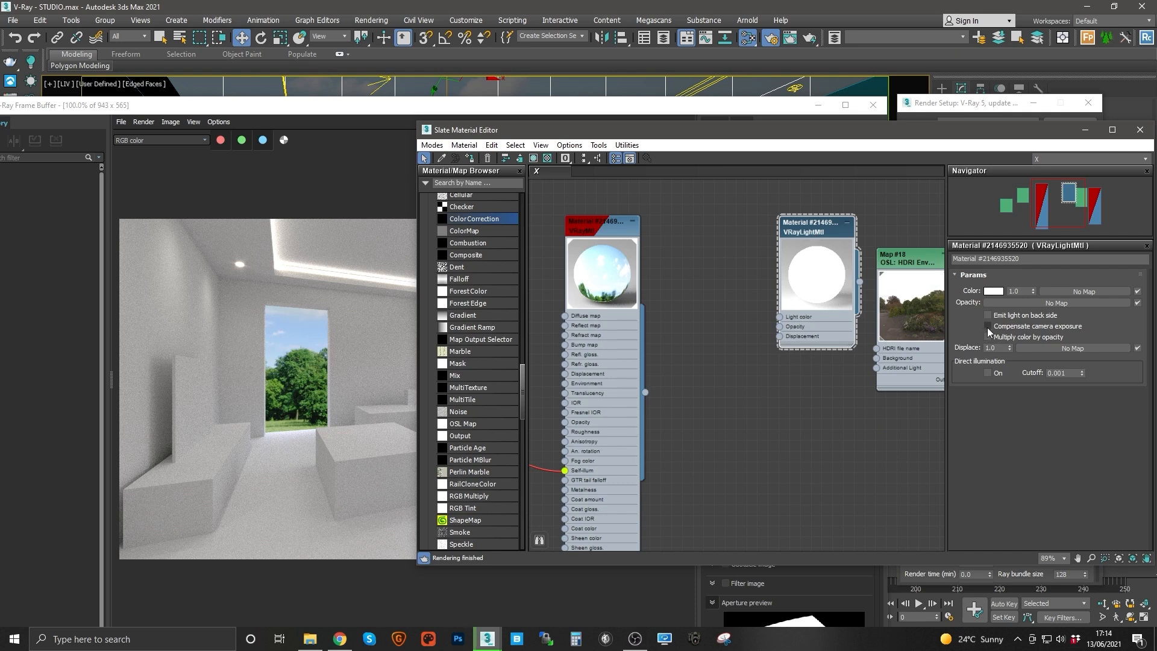
click(988, 327)
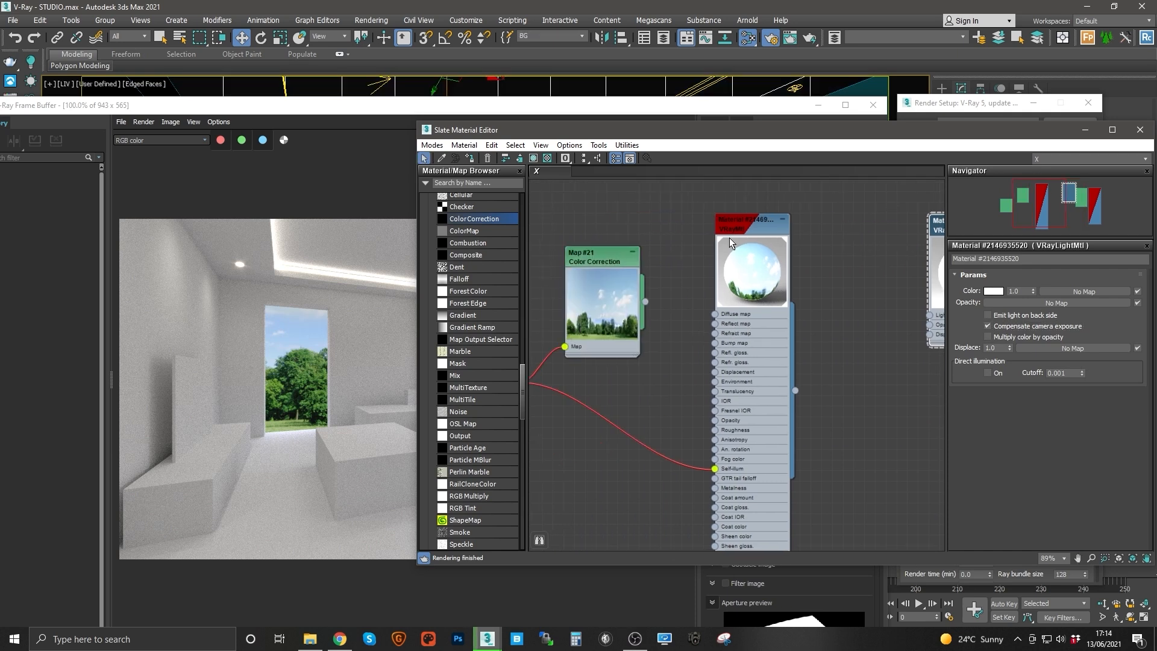
Step: Lower the Color Correction map's saturation to about -21.6
click(754, 230)
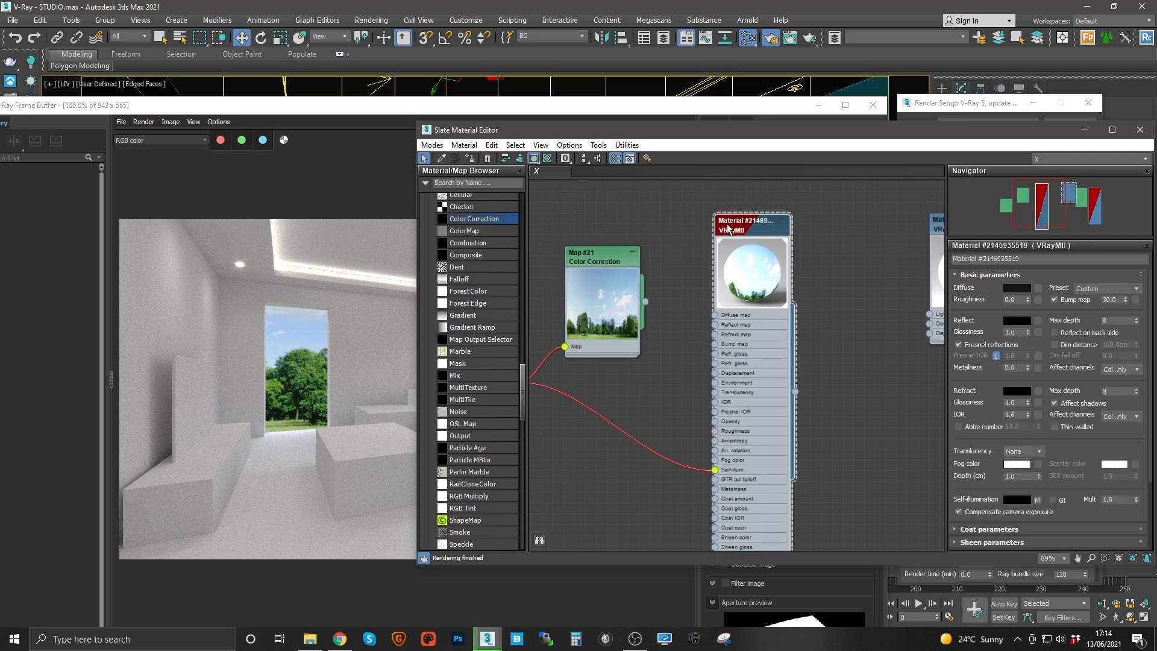
double_click(616, 272)
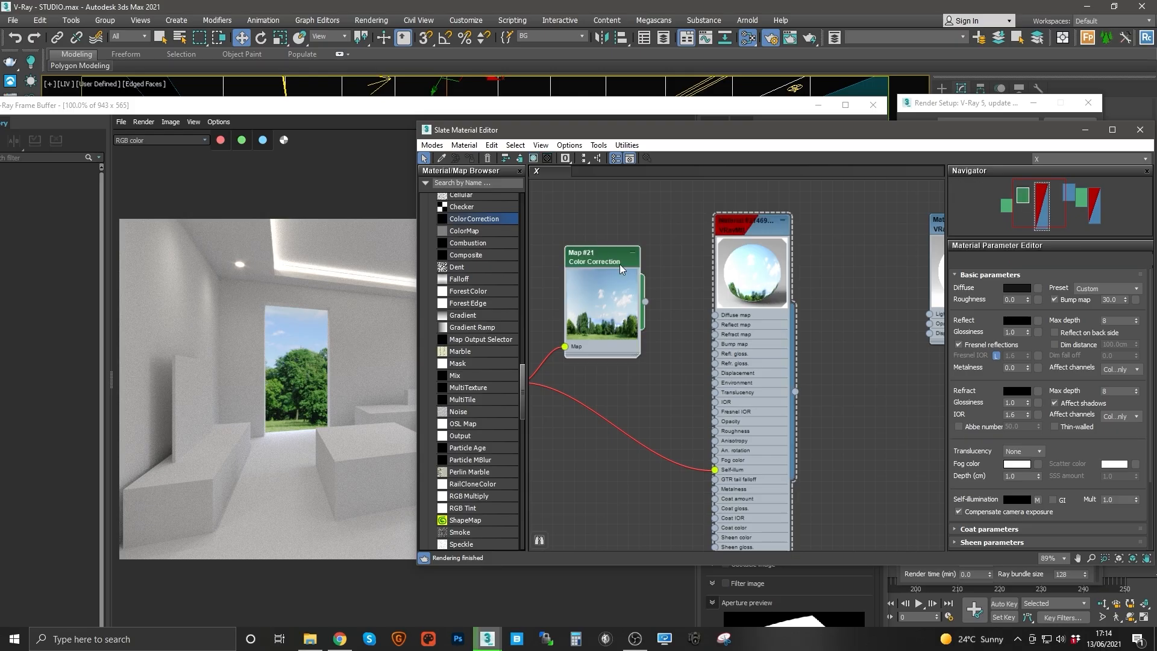
middle_drag(768, 401, 865, 372)
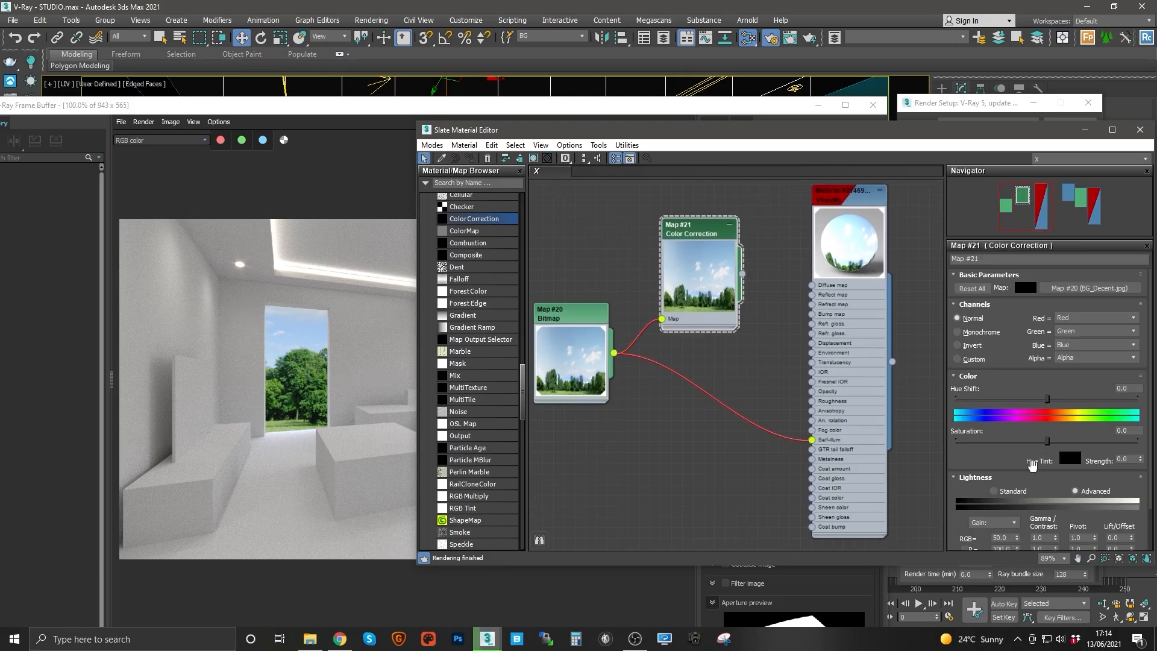
drag(1047, 440, 1028, 446)
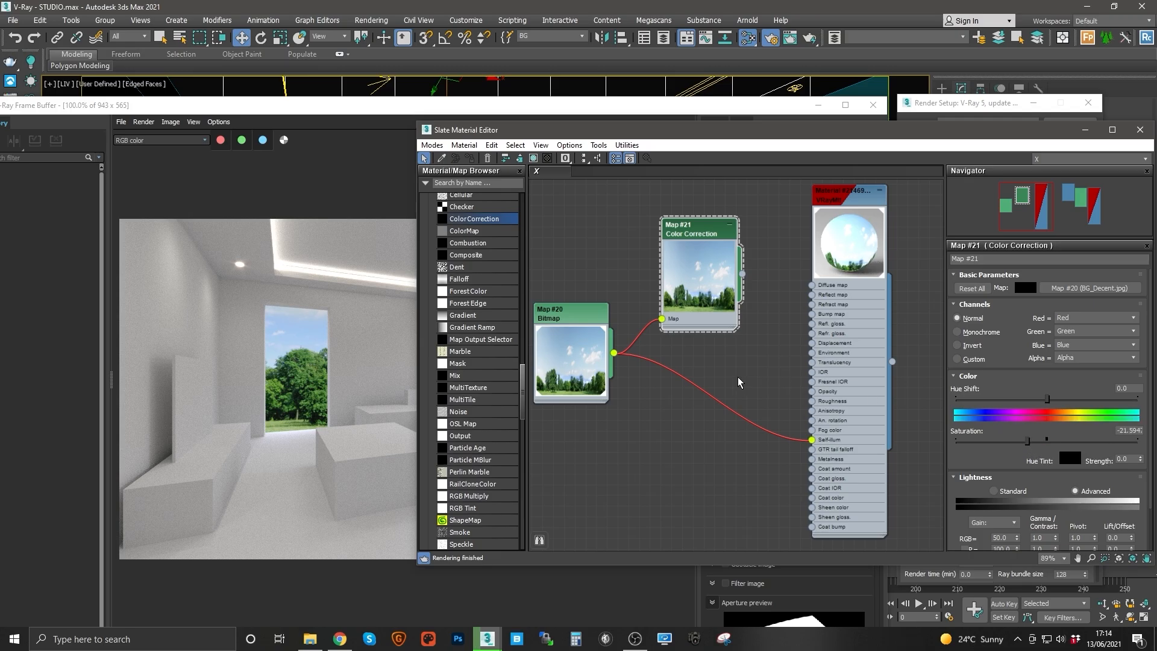
Step: Set the Color Correction map's RGB gain to 100
middle_drag(740, 382, 732, 331)
drag(736, 223, 807, 389)
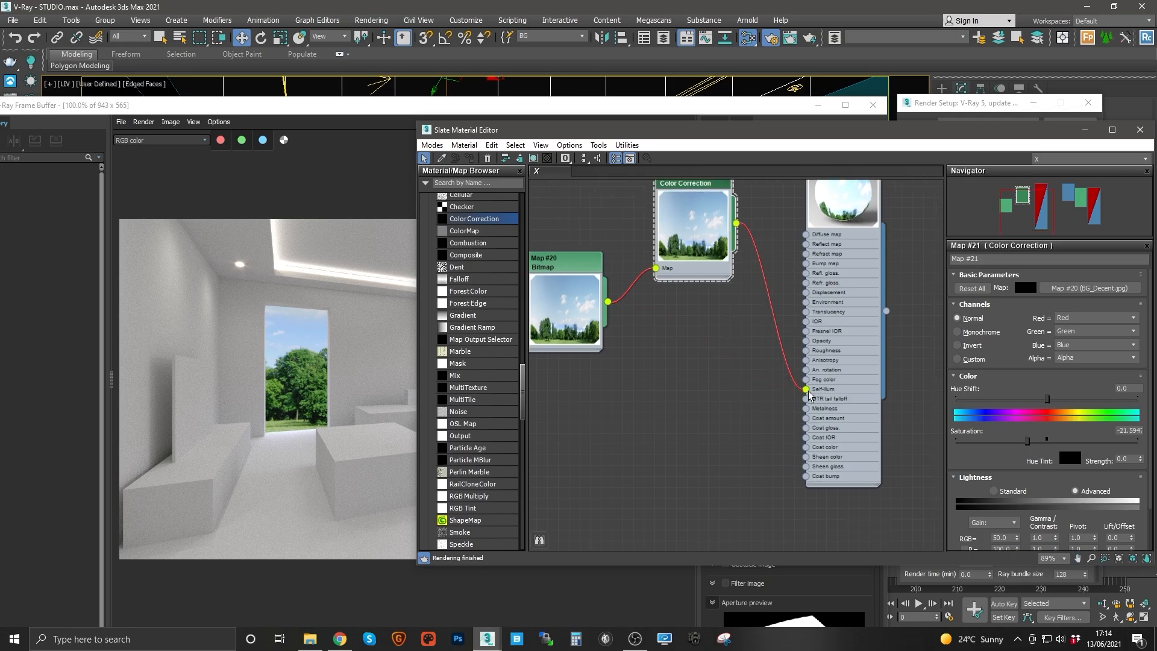
middle_drag(819, 363, 806, 383)
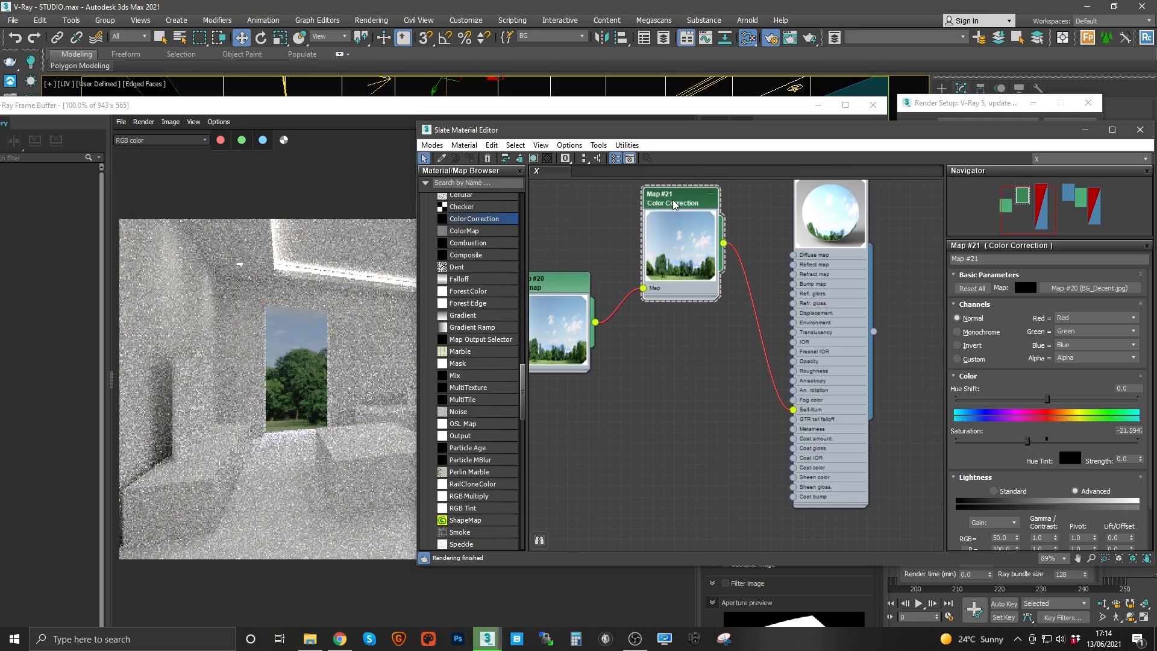
click(1003, 537)
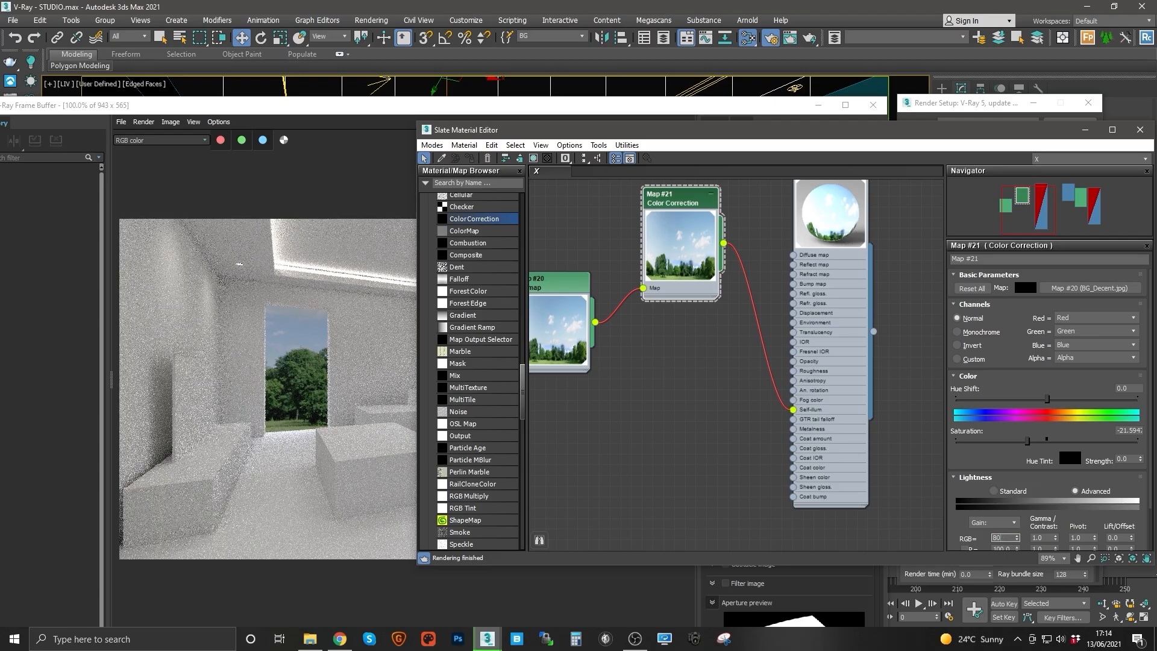
text(80)
key(Return)
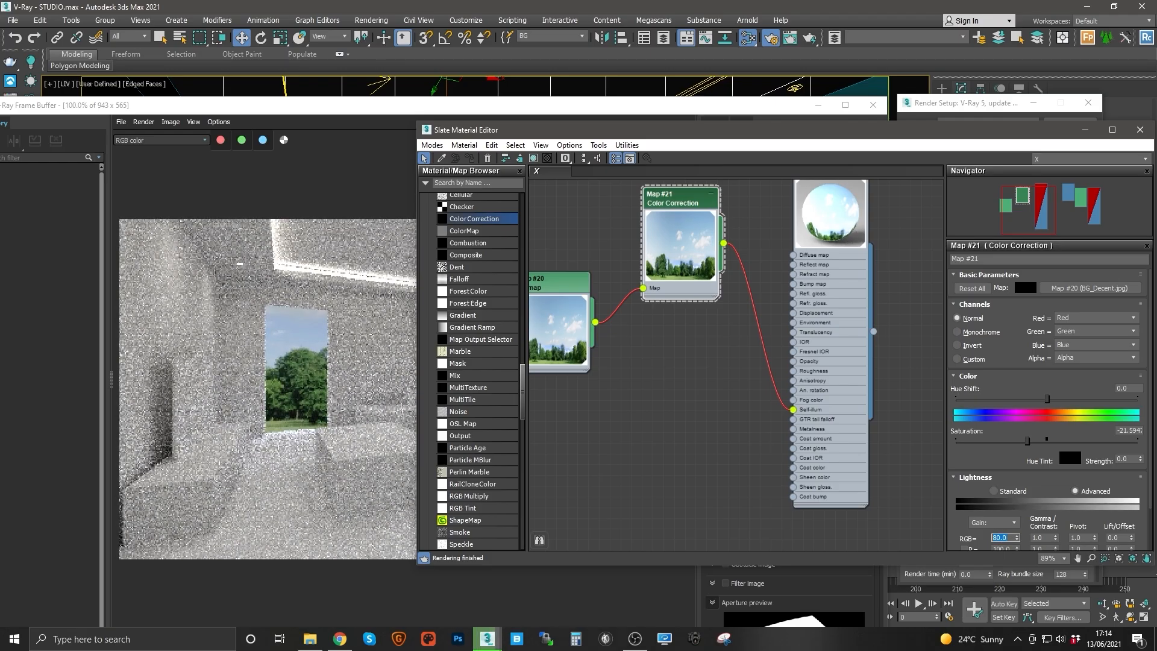
text(90)
key(Return)
text(10)
key(Return)
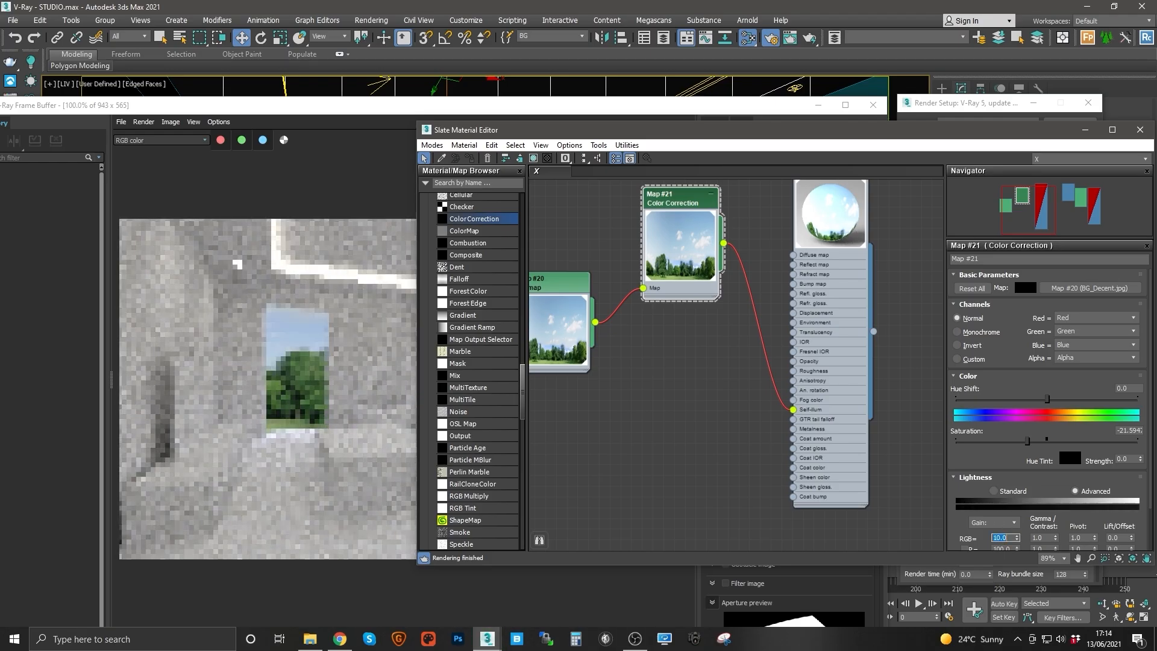
text(100)
key(Return)
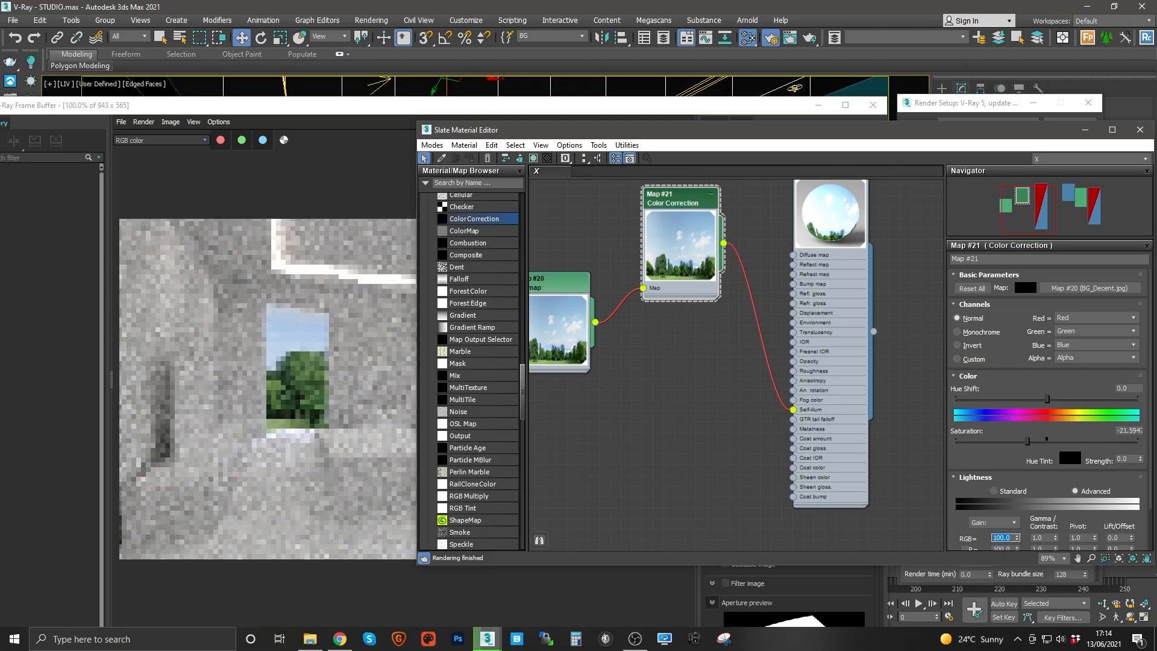
Step: Connect the Color Correction map's output to the VRayMtl's Diffuse map slot
middle_drag(711, 241, 677, 304)
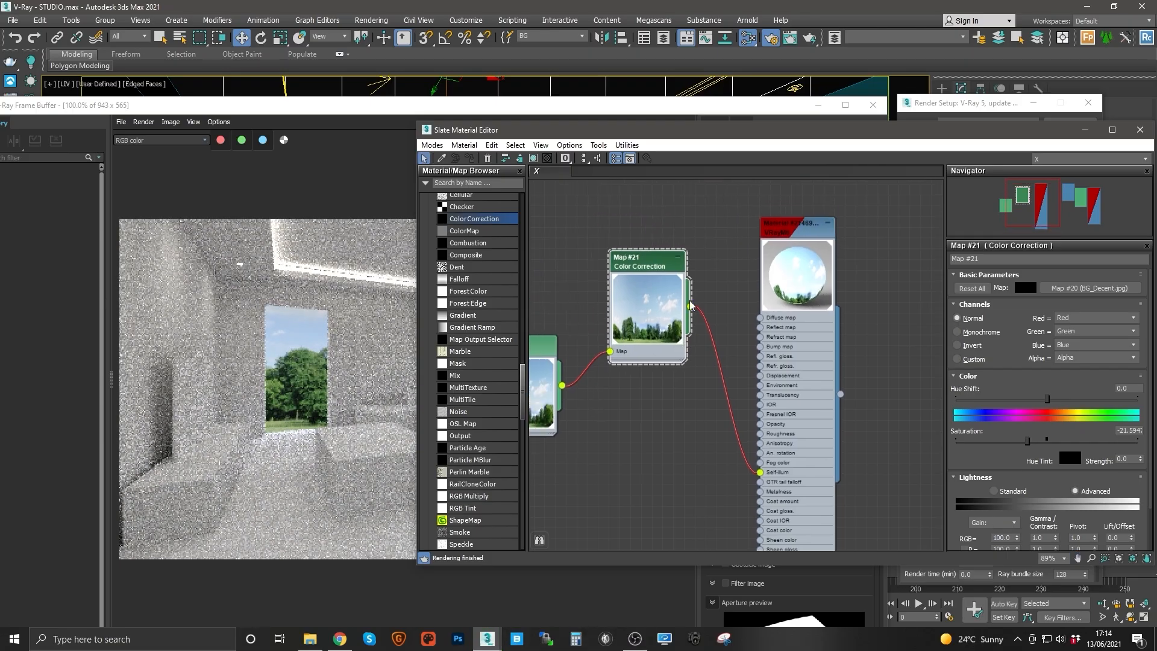
drag(652, 262, 643, 353)
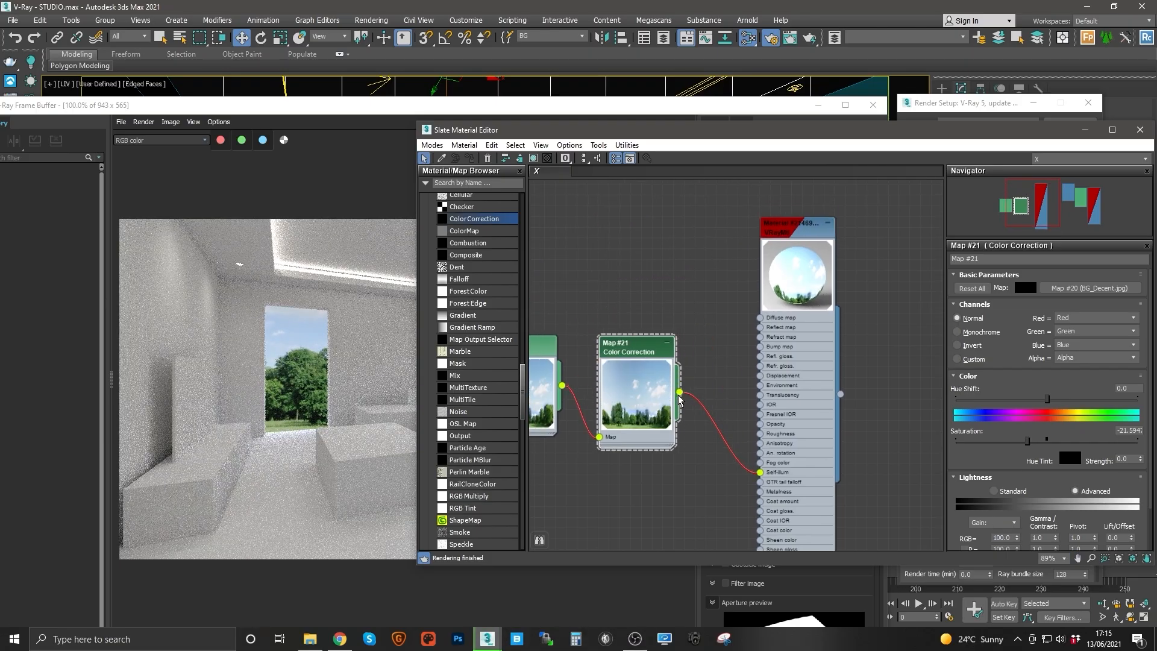
drag(727, 344, 760, 319)
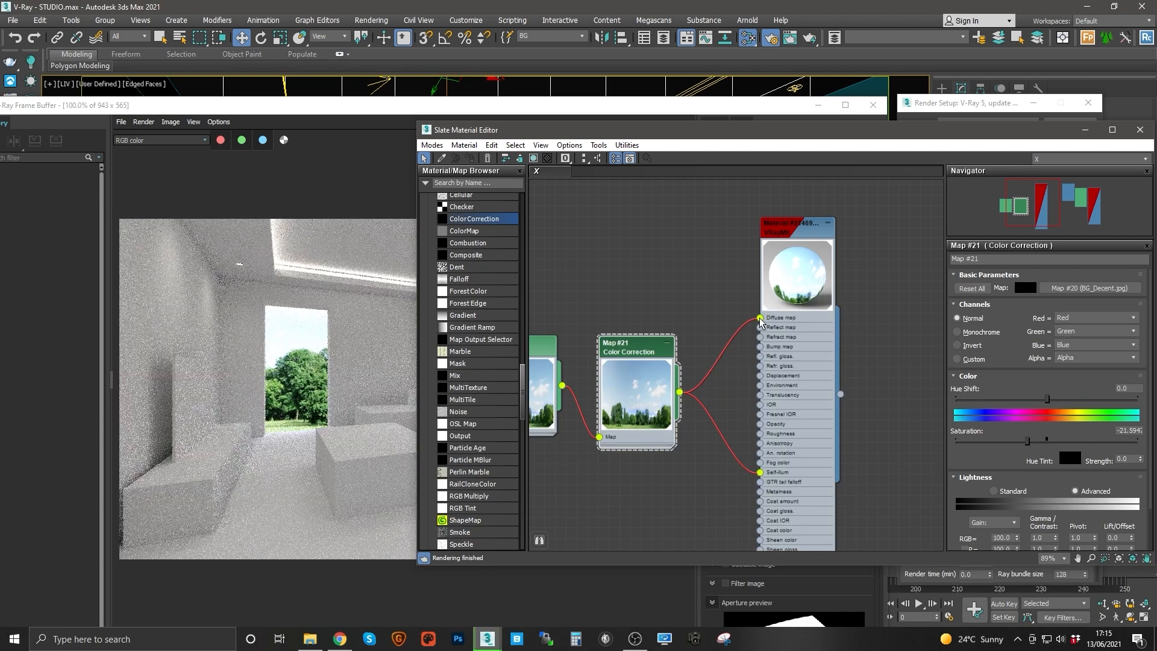
drag(619, 350, 629, 340)
middle_drag(629, 340, 662, 329)
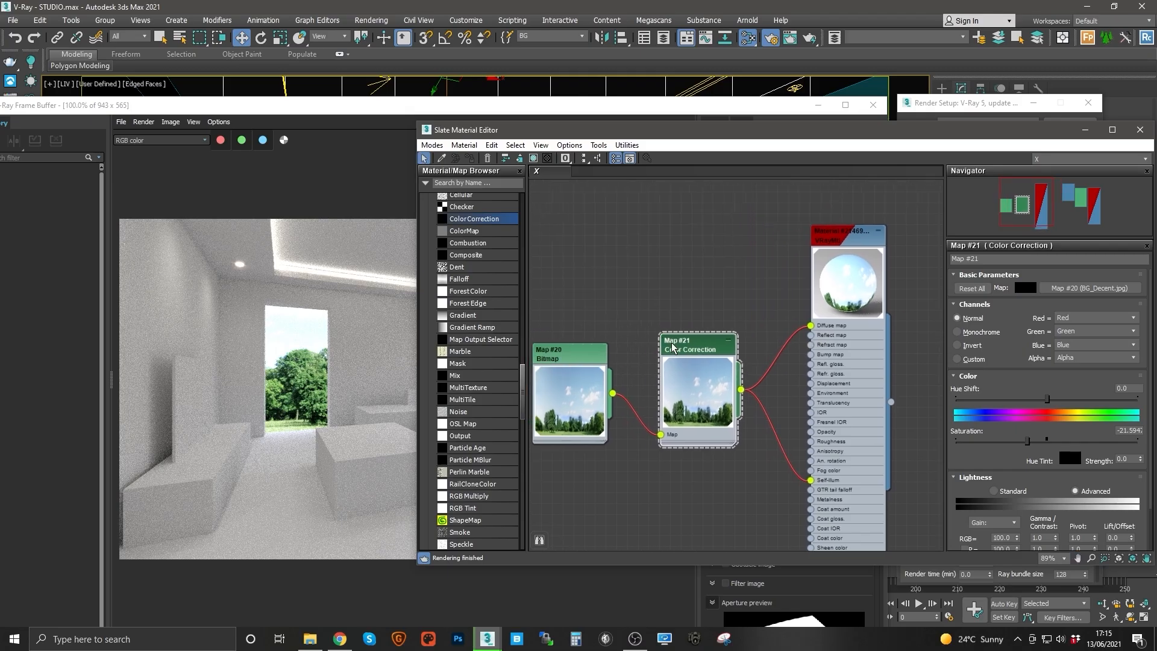
drag(672, 348, 662, 347)
drag(554, 355, 543, 376)
mouse_move(668, 349)
mouse_down()
mouse_move(645, 348)
mouse_move(657, 341)
mouse_up()
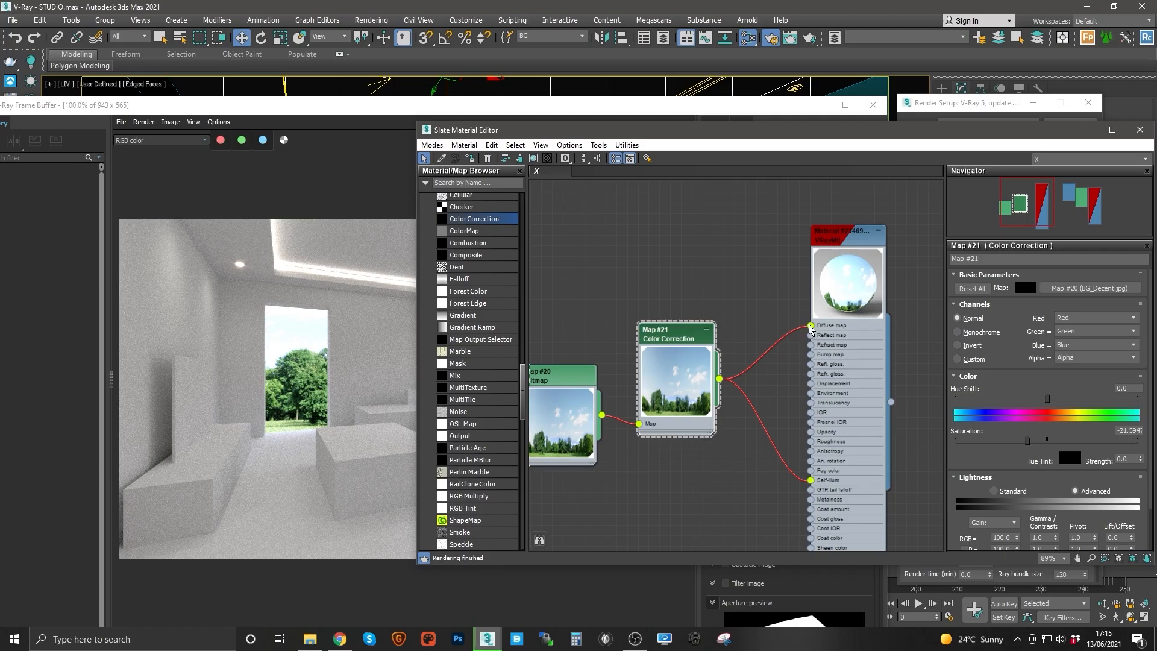
drag(811, 326, 742, 373)
scroll(646, 317, down, 4)
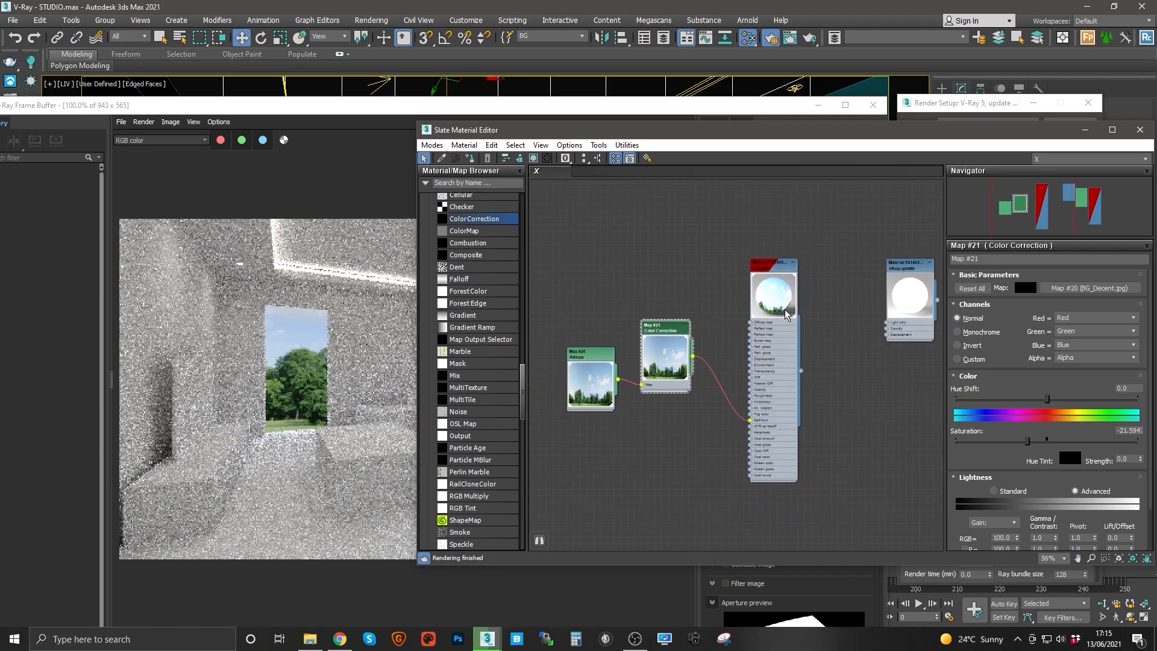
Step: Experiment with the VRayMtl's self-illumination, toggling Compensate camera exposure and trying multipliers 5, 50, 2 and 1
drag(784, 238, 573, 479)
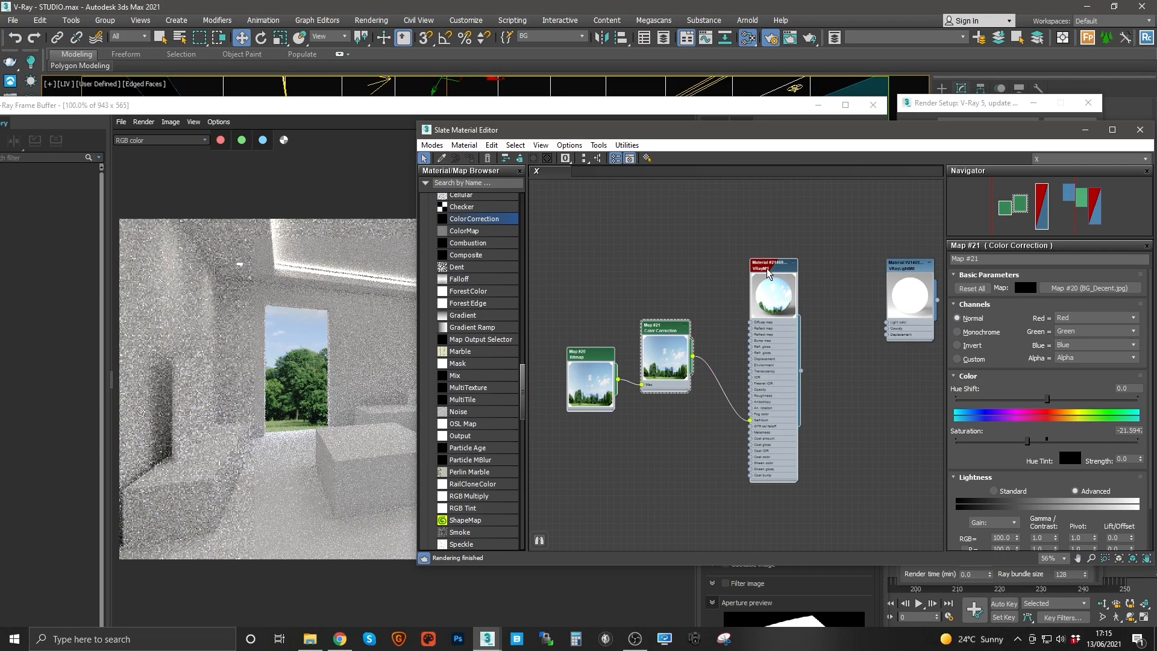
scroll(716, 349, up, 3)
scroll(777, 313, down, 2)
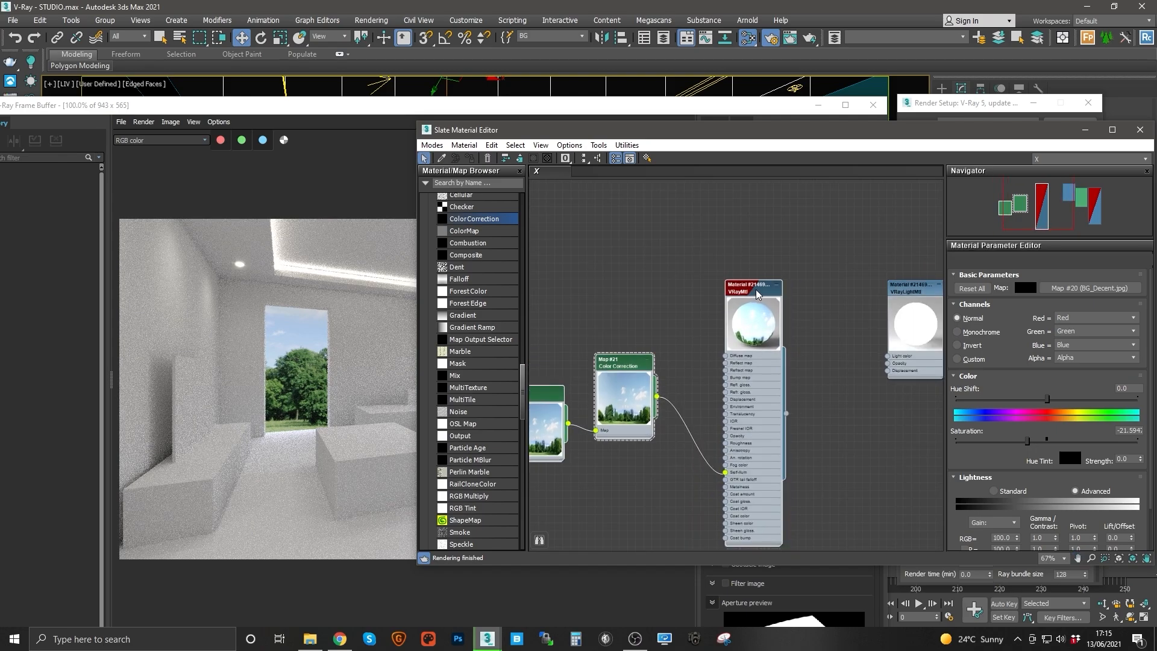
double_click(757, 294)
drag(1077, 449, 1053, 286)
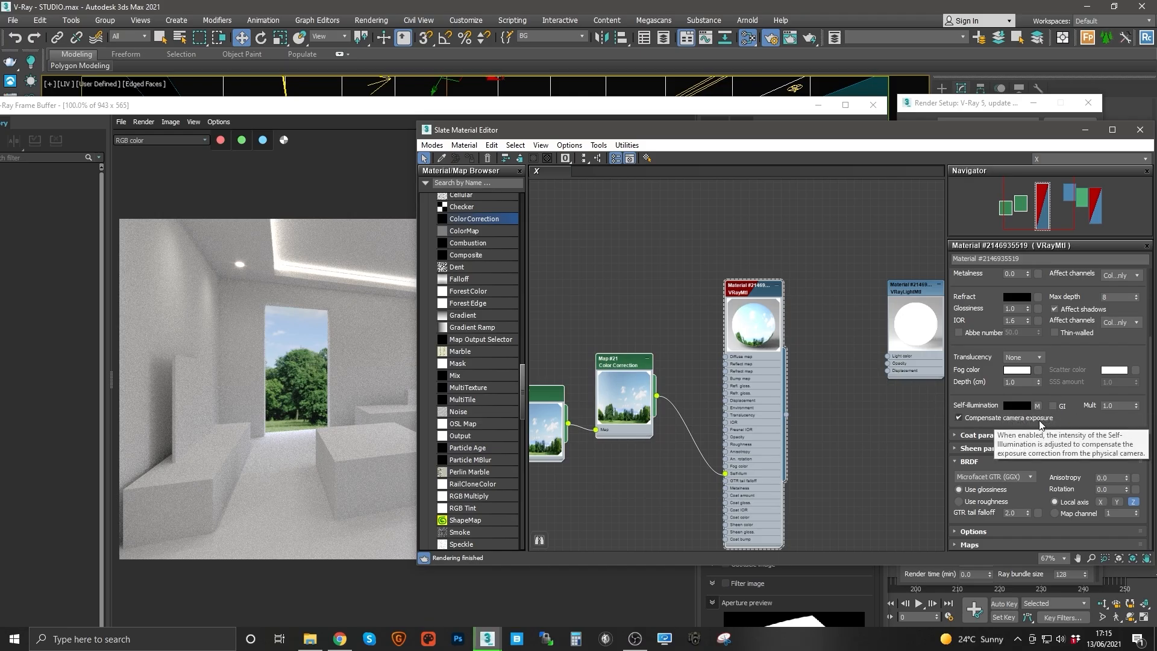
click(959, 417)
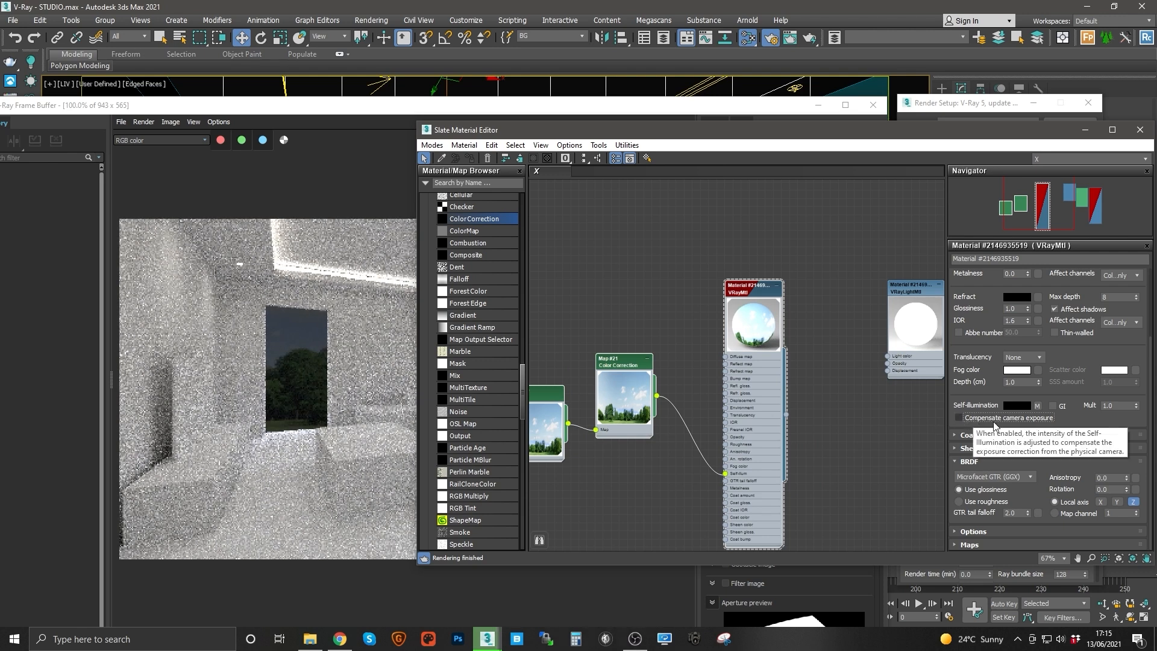
double_click(1116, 405)
text(5)
key(Return)
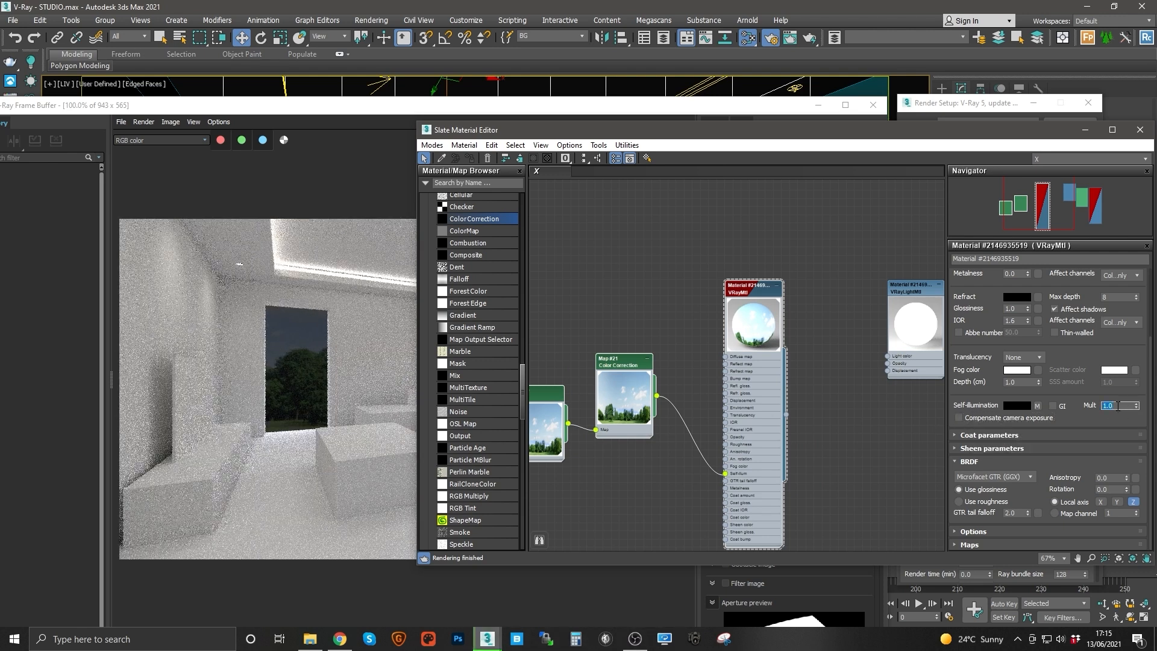
text(50)
key(Return)
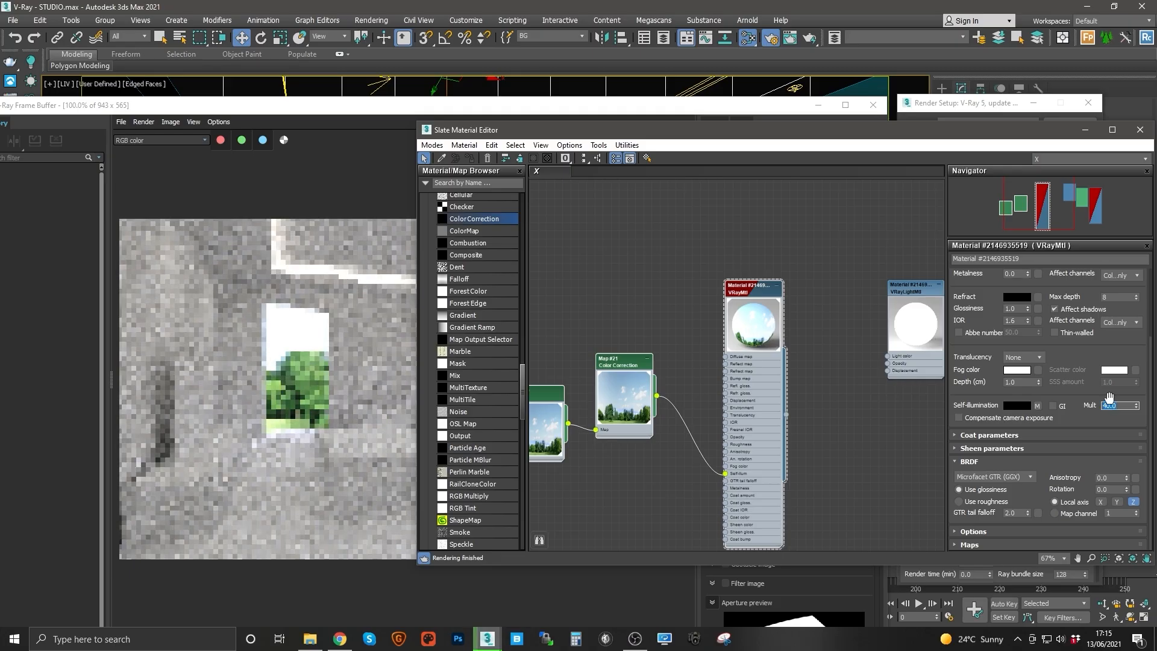
text(2)
key(Return)
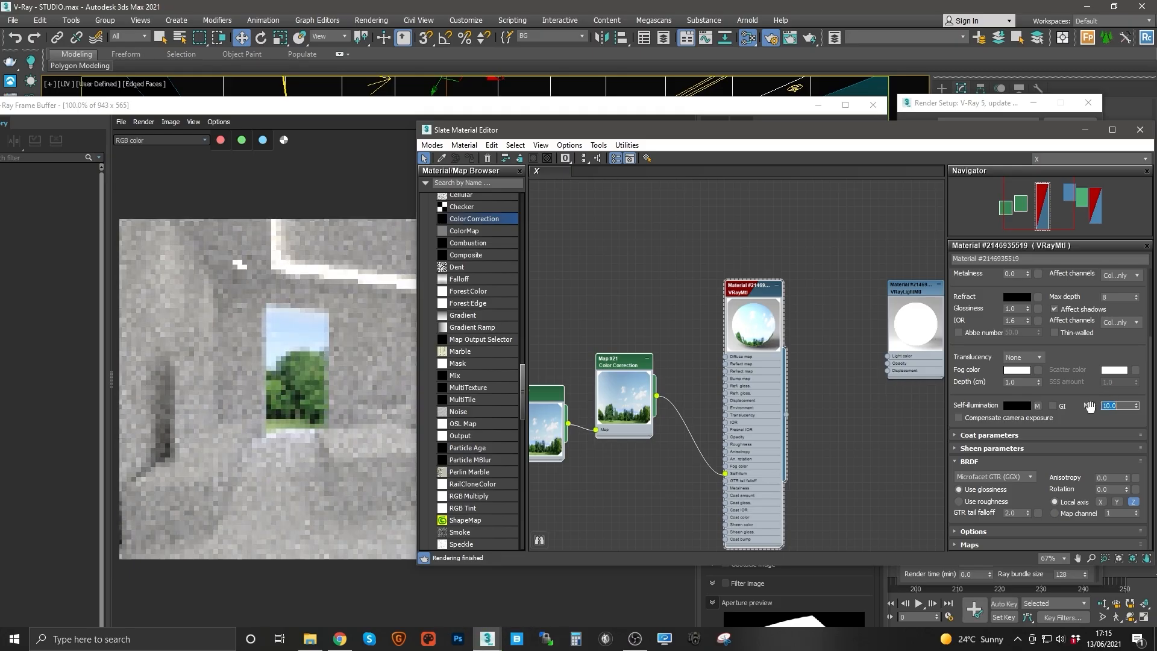
text(1)
key(Return)
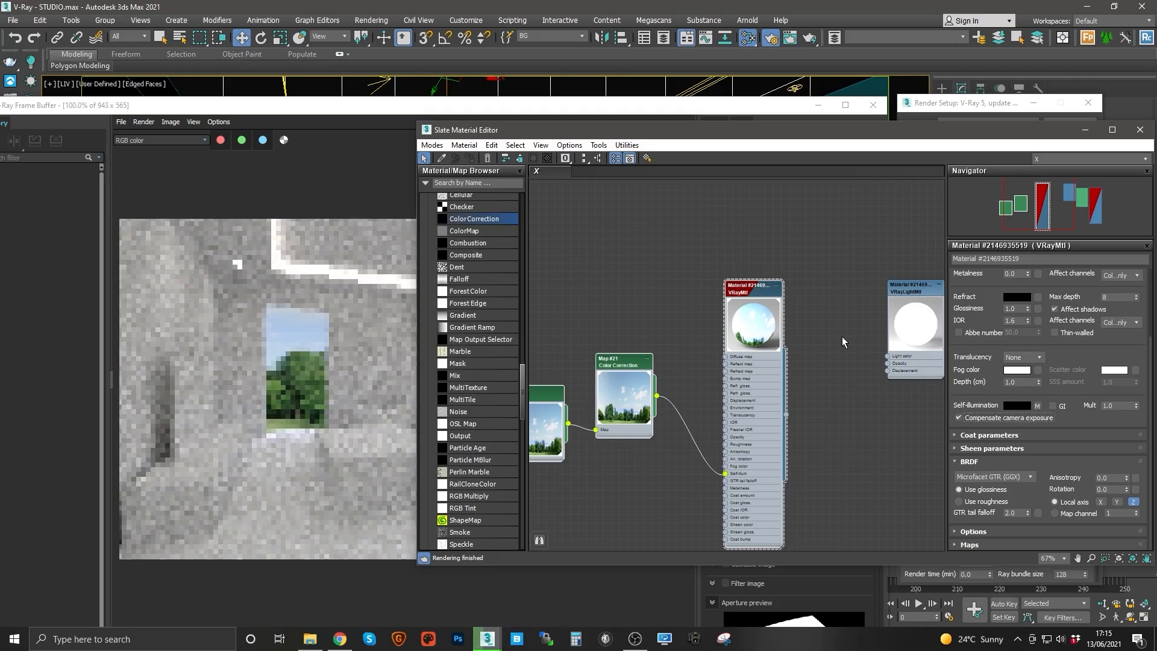
Step: Duplicate the Bitmap and Color Correction nodes and wire the copied Color Correction into the VRayLightMtl's Light color
middle_drag(861, 335, 772, 349)
scroll(759, 348, down, 2)
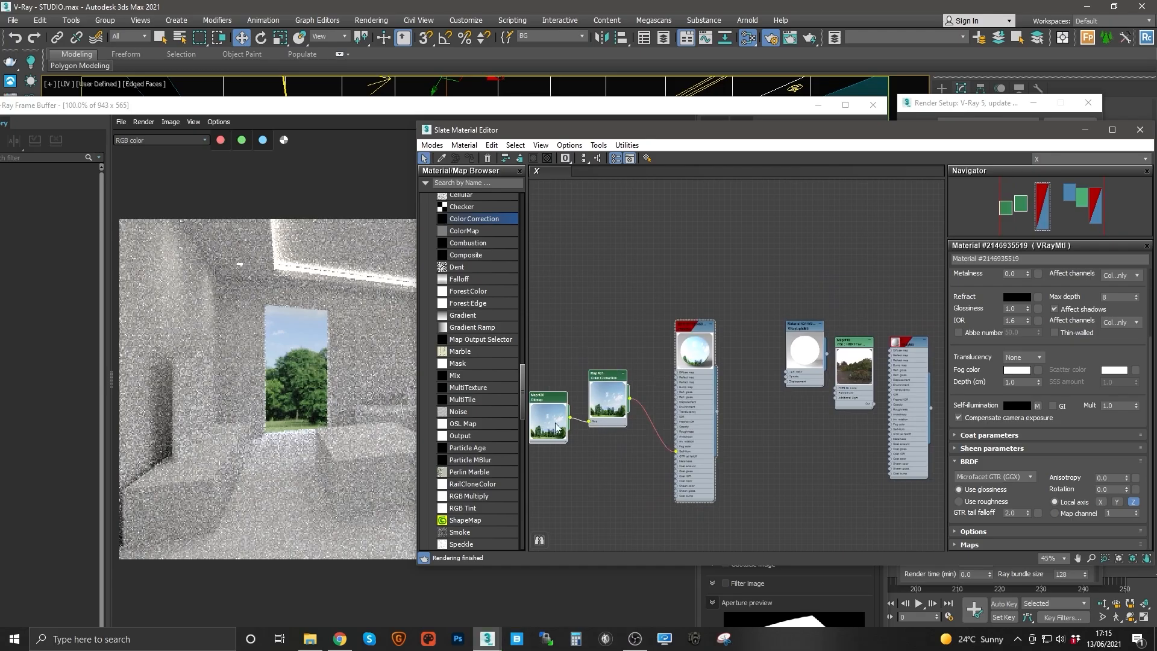
shift+drag(604, 382, 686, 223)
drag(804, 328, 753, 214)
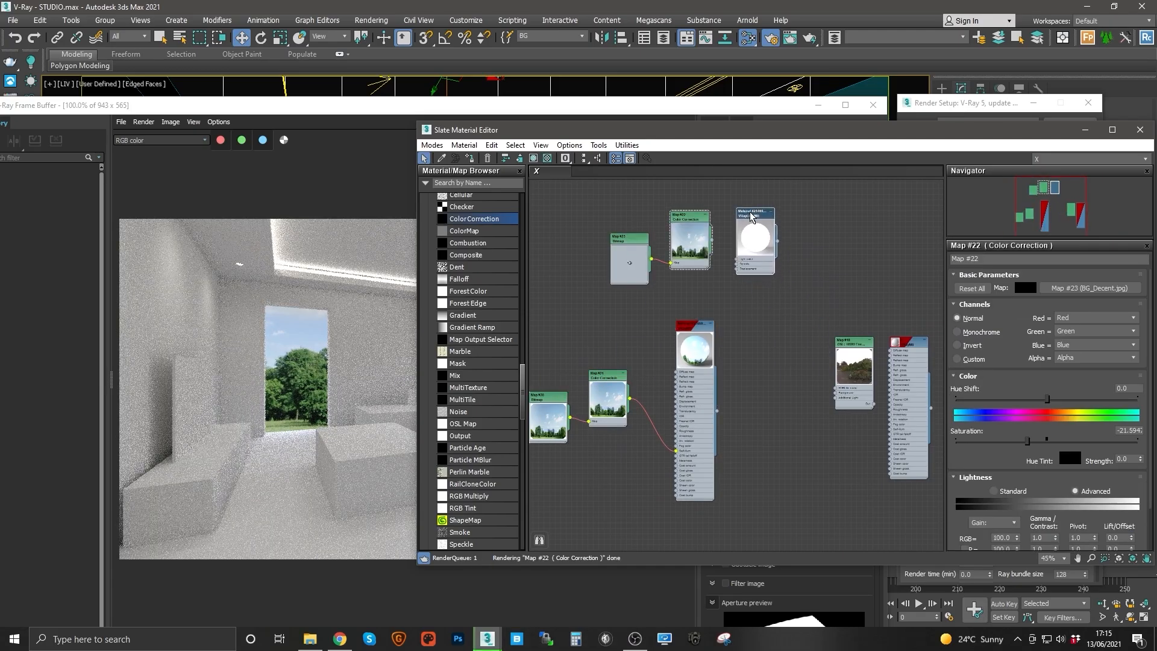
scroll(702, 228, up, 4)
middle_drag(701, 224, 746, 274)
scroll(750, 286, up, 2)
middle_drag(664, 307, 753, 305)
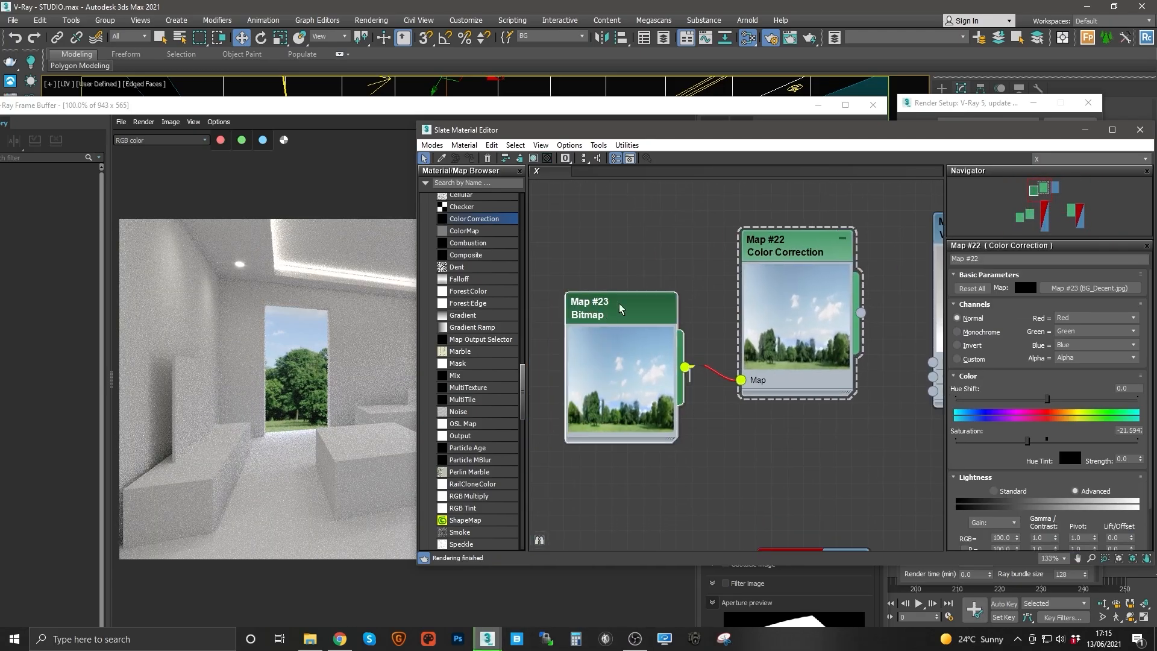
drag(620, 306, 620, 275)
middle_drag(724, 314, 626, 329)
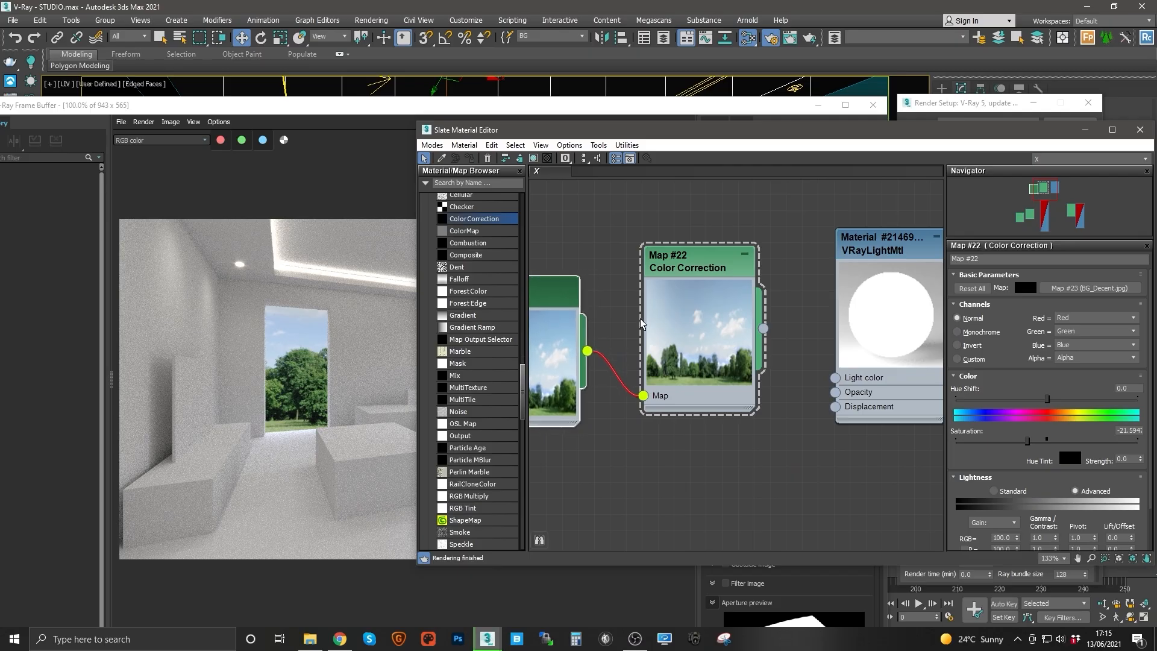
middle_drag(551, 305, 635, 299)
drag(599, 295, 582, 293)
middle_drag(766, 324, 618, 313)
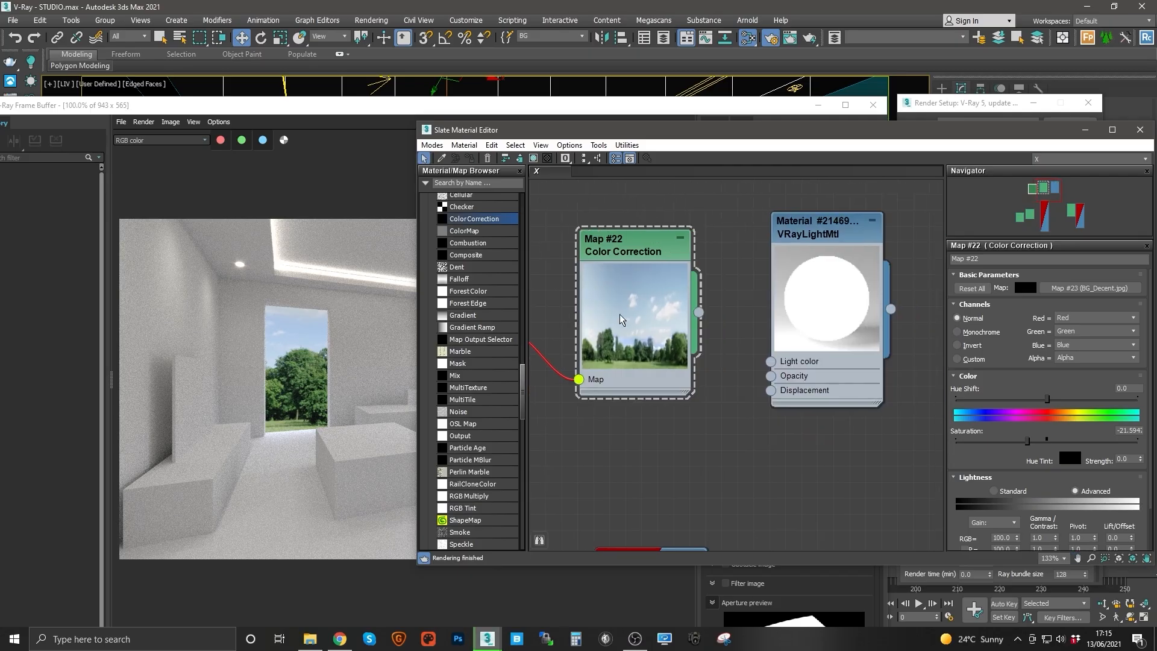
mouse_move(642, 254)
mouse_down()
mouse_move(656, 249)
mouse_move(642, 254)
mouse_up()
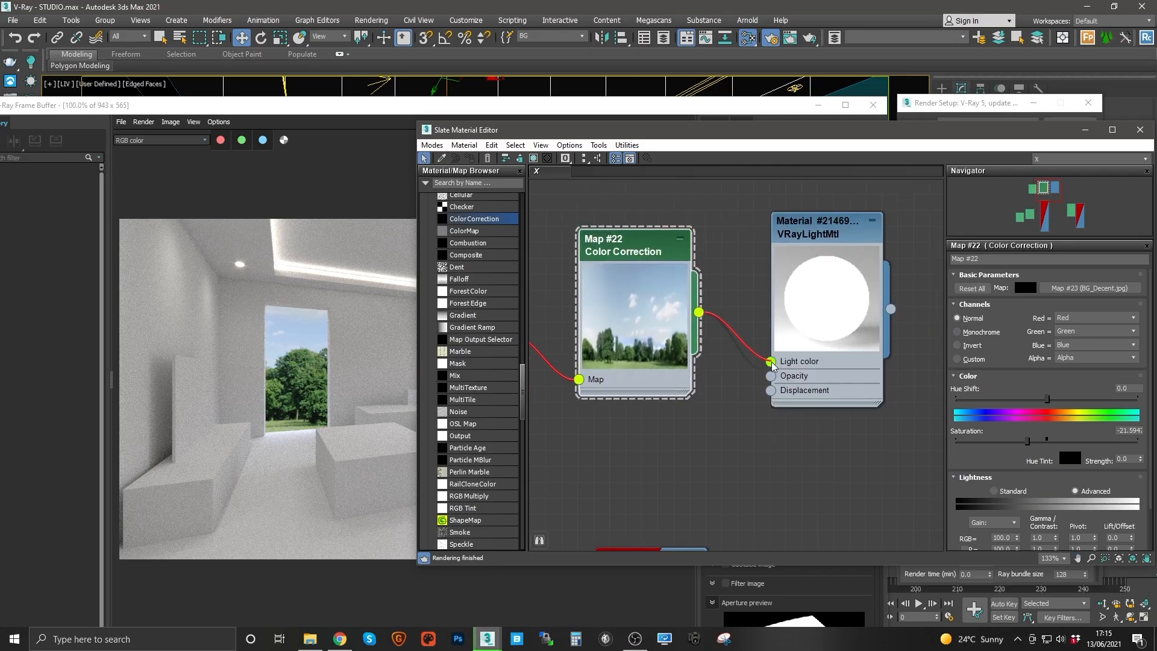
drag(773, 365, 771, 362)
Step: Set the VRayLightMtl's base color to black
click(821, 271)
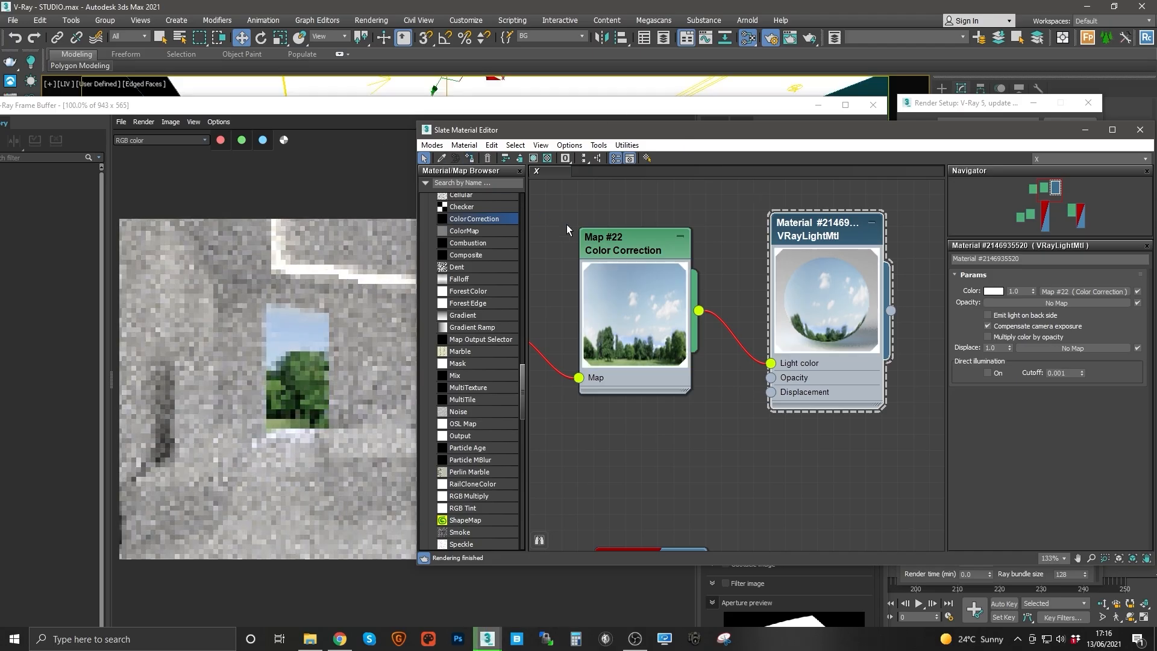
click(991, 291)
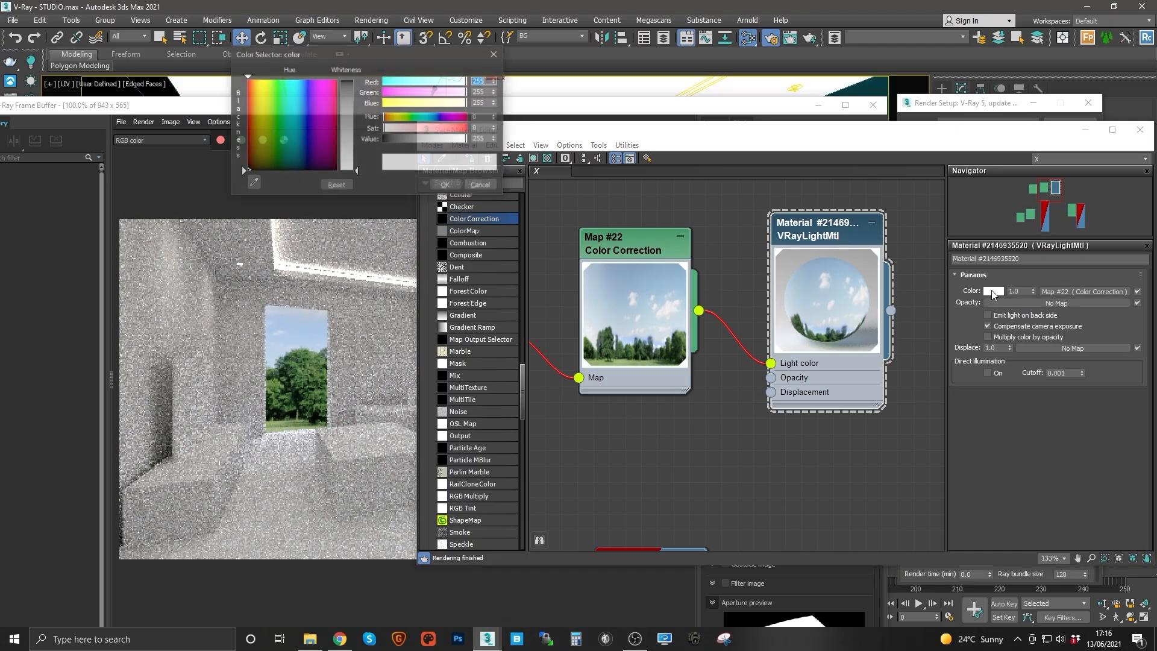
drag(396, 140, 360, 140)
click(445, 185)
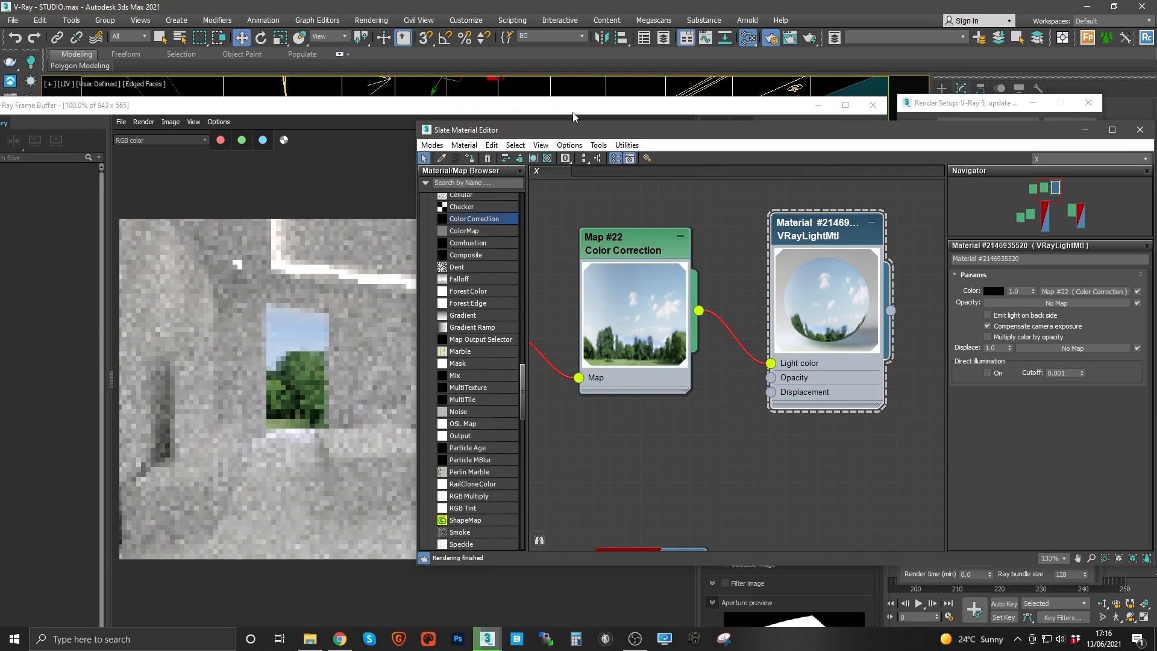
drag(573, 113, 603, 147)
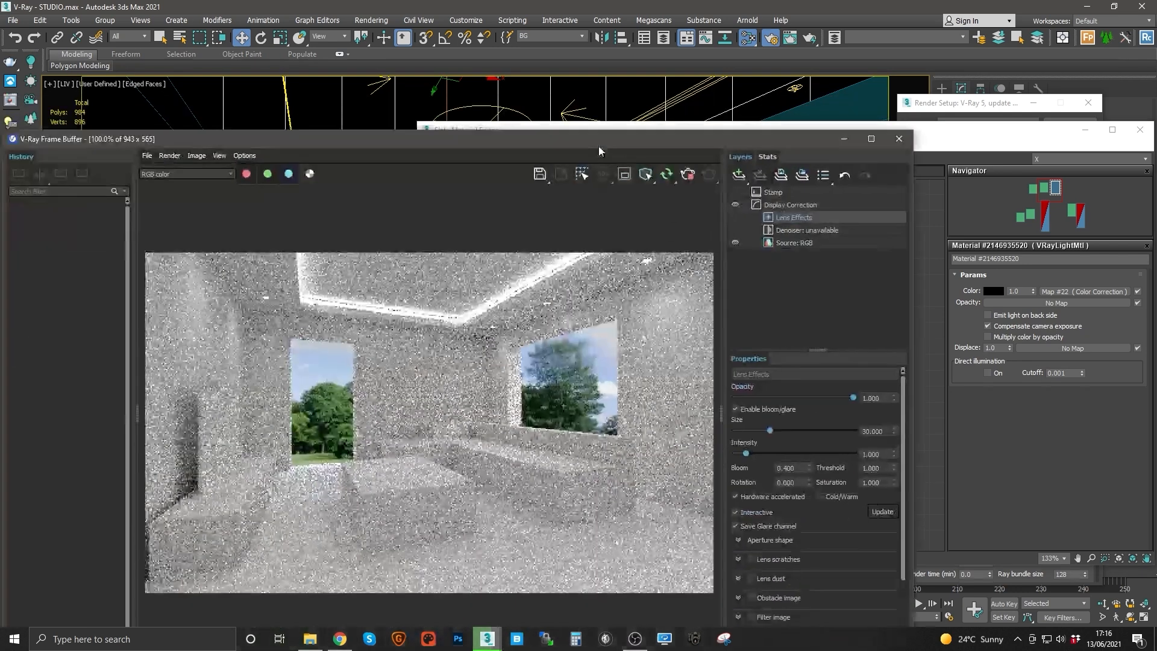
click(926, 211)
click(844, 266)
double_click(643, 235)
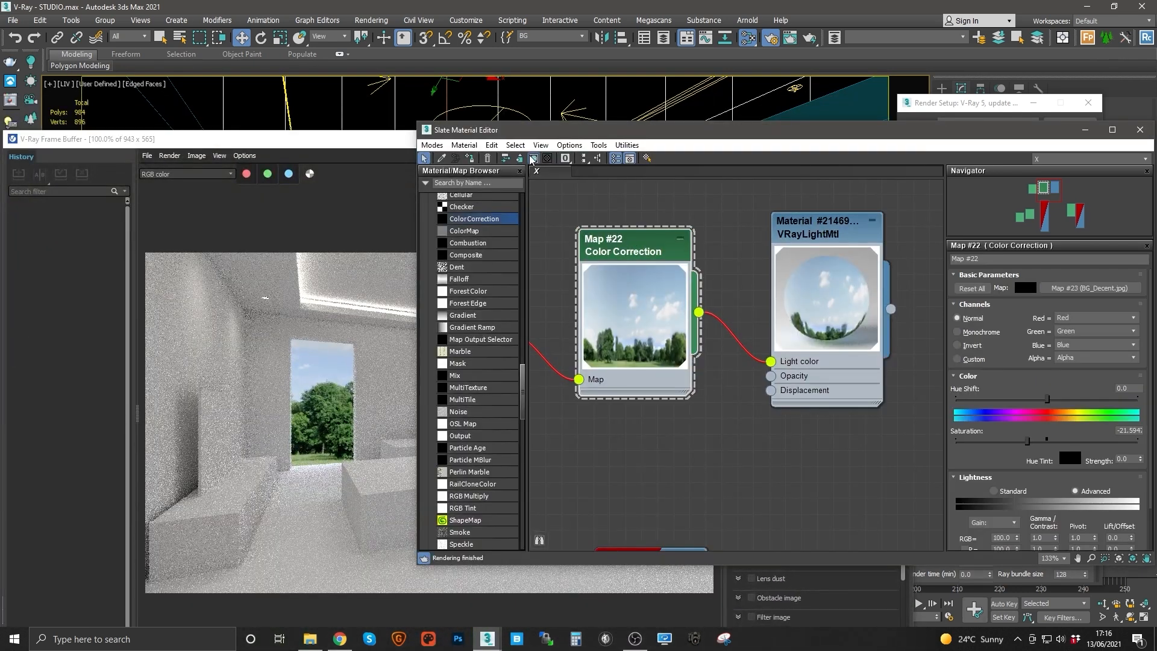
click(532, 158)
mouse_move(610, 132)
mouse_down()
mouse_move(653, 205)
mouse_move(720, 198)
mouse_move(566, 142)
mouse_up()
scroll(754, 277, down, 3)
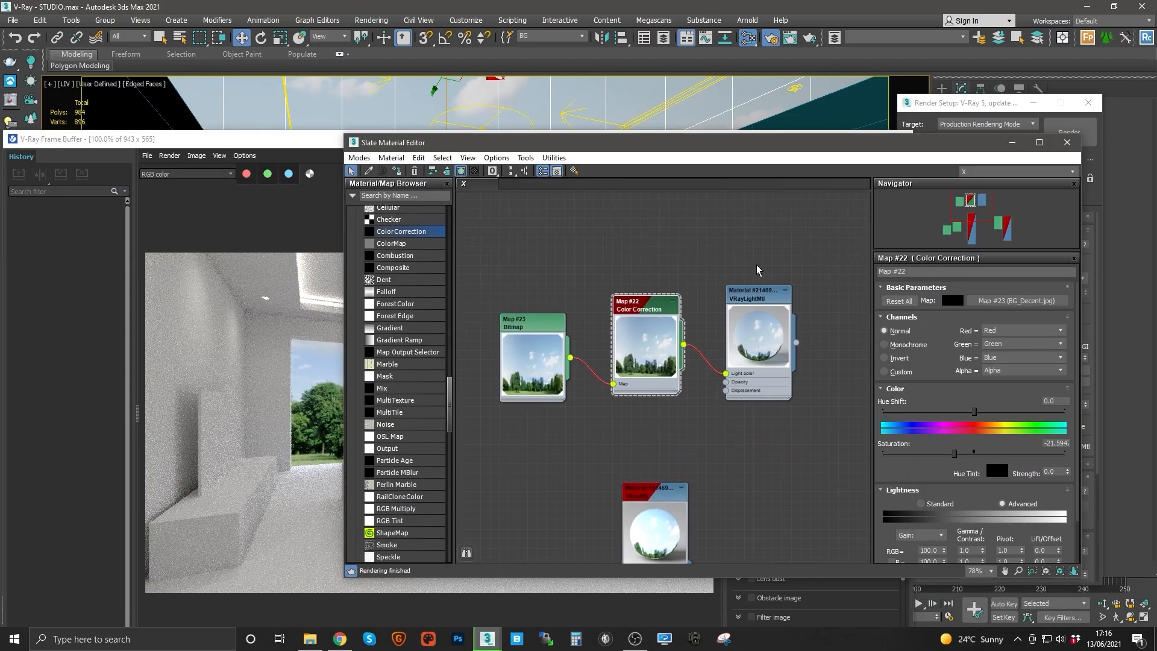
drag(756, 261, 500, 386)
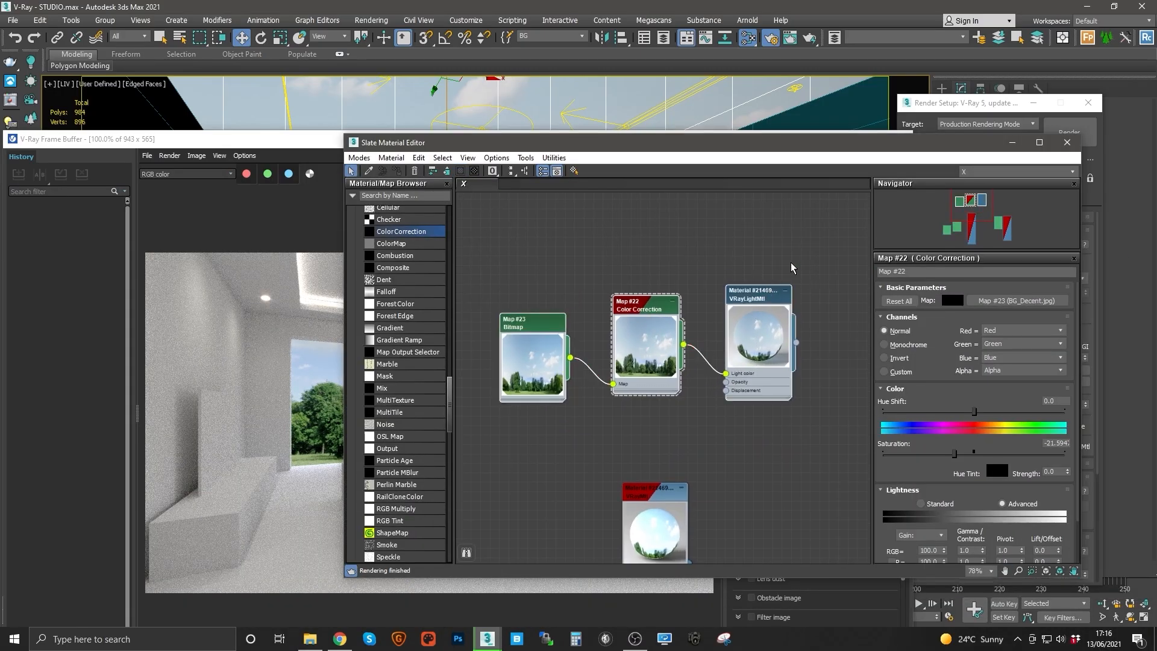
Step: Open the V-Ray object properties of the selected window background plane and close them
double_click(757, 303)
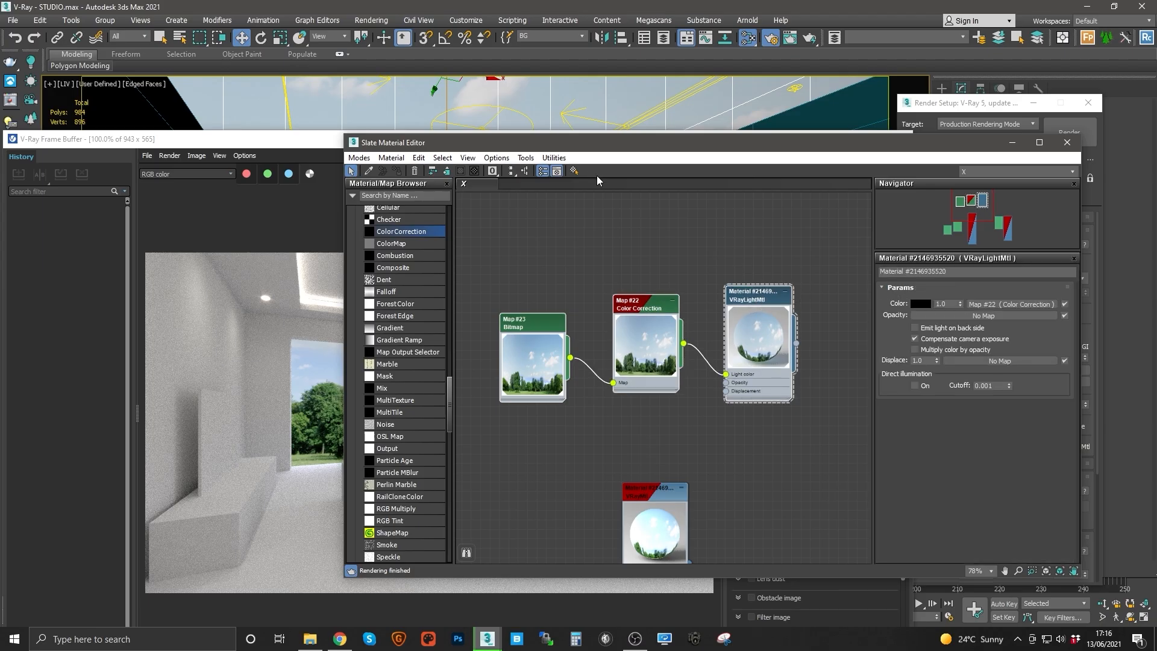
right_click(541, 104)
click(580, 280)
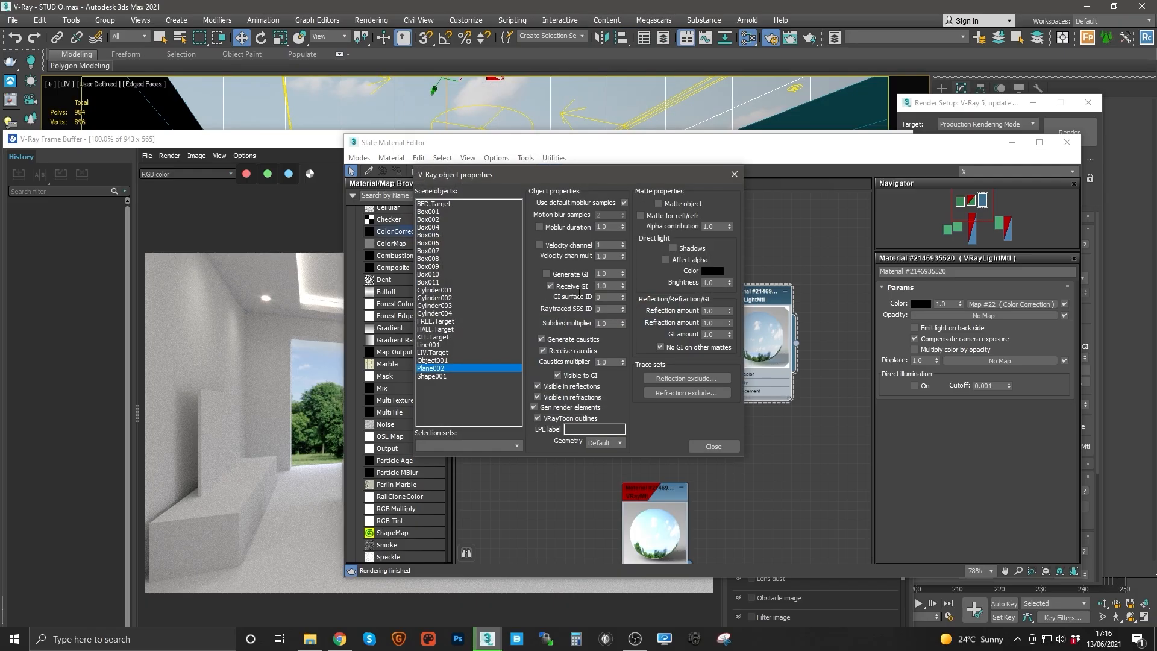
click(714, 446)
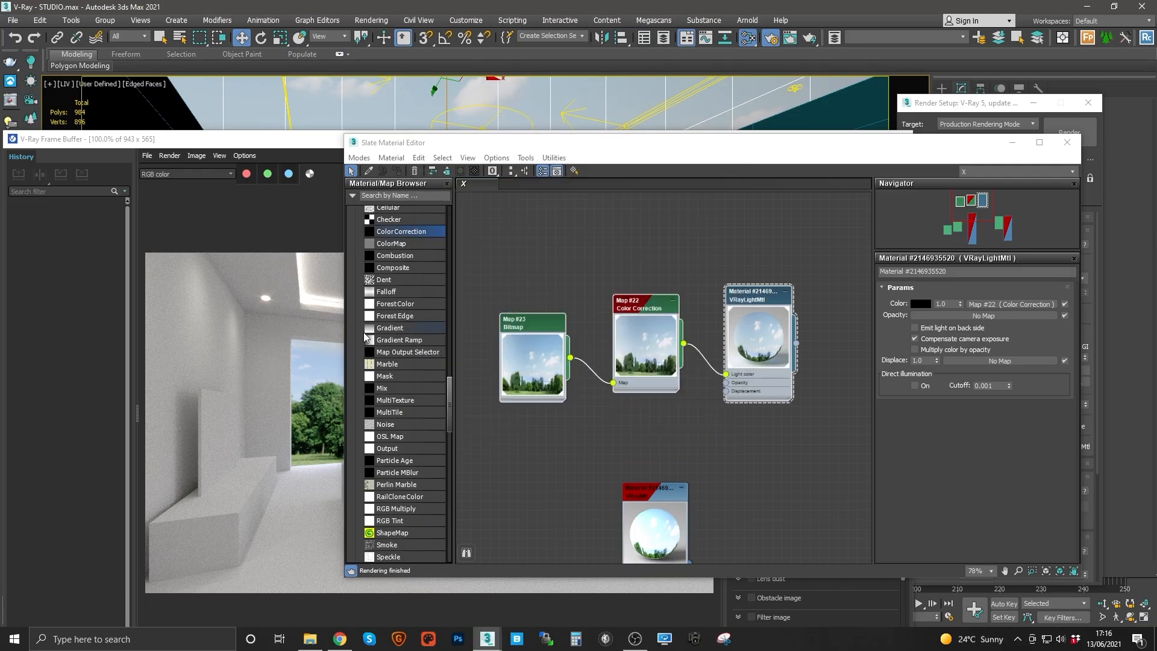
Step: Assign the VRayMtl material to the selected window background plane
scroll(285, 356, up, 5)
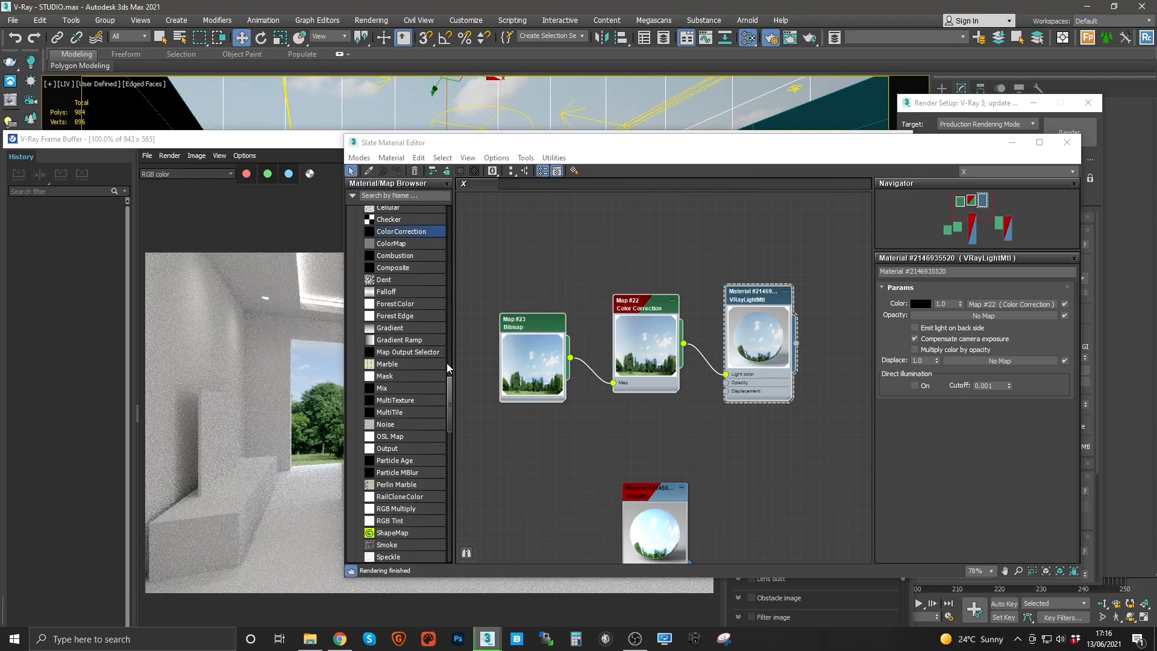
click(310, 360)
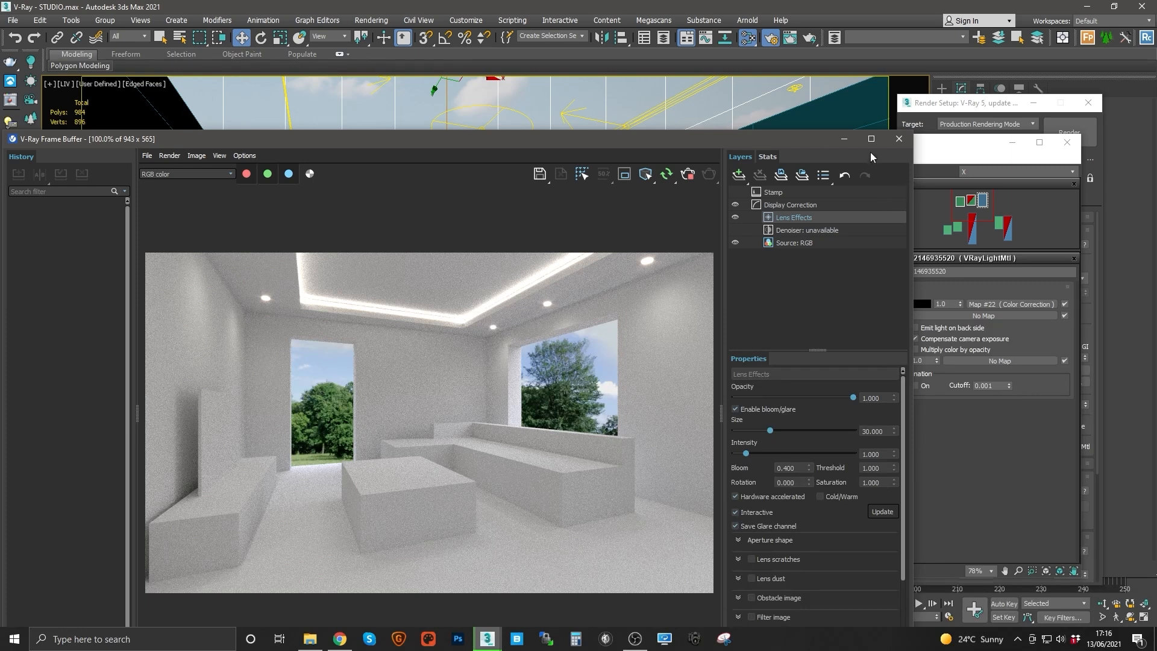
drag(748, 138, 587, 121)
click(794, 247)
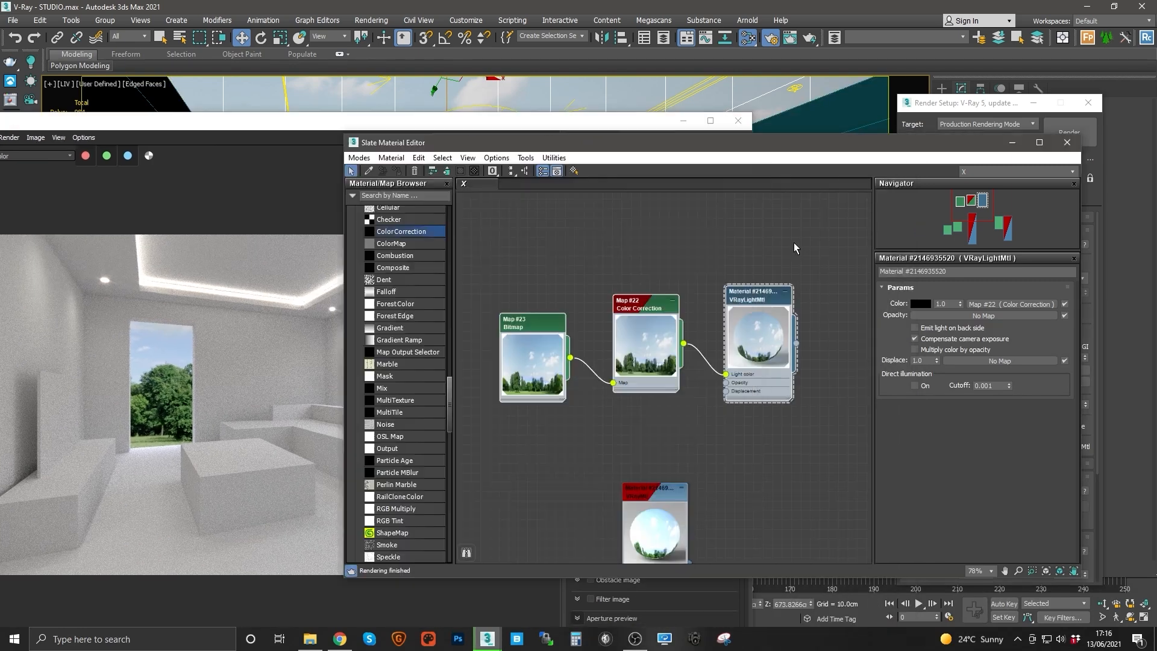
scroll(777, 266, down, 5)
scroll(709, 374, up, 6)
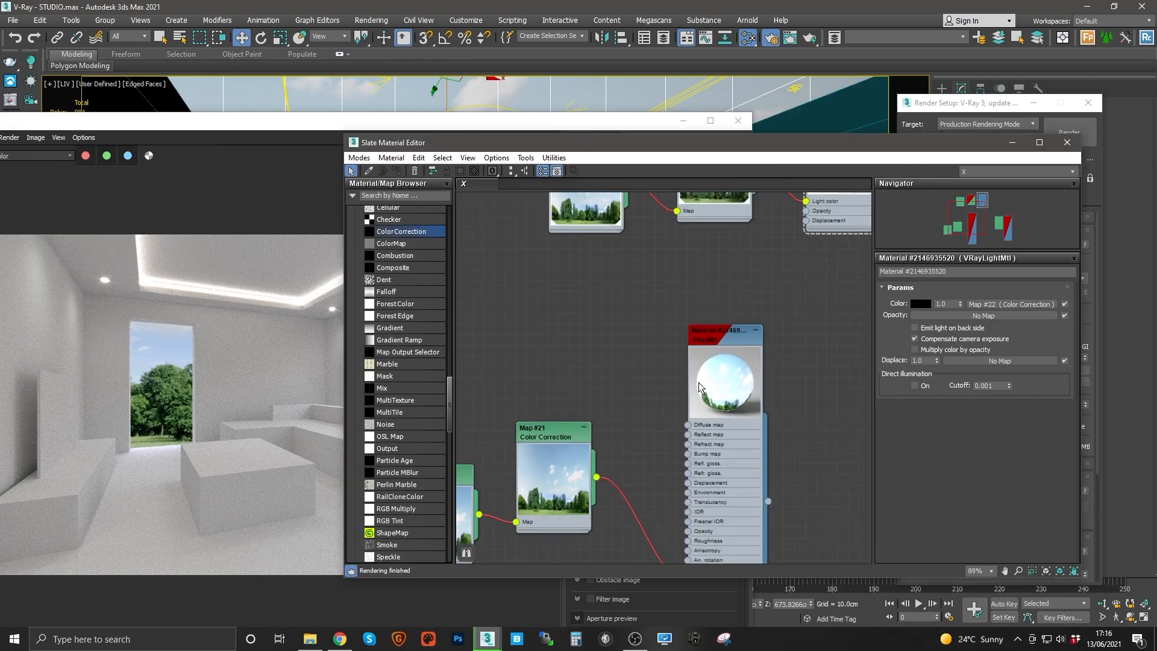
double_click(699, 367)
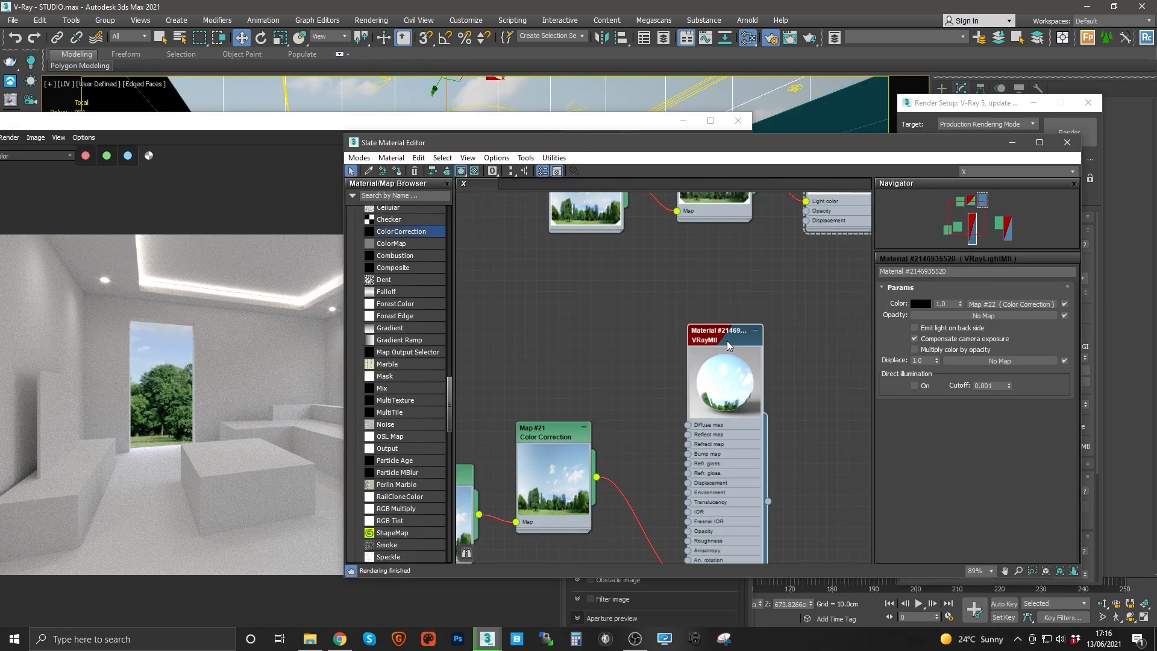
click(397, 172)
middle_drag(674, 317, 573, 489)
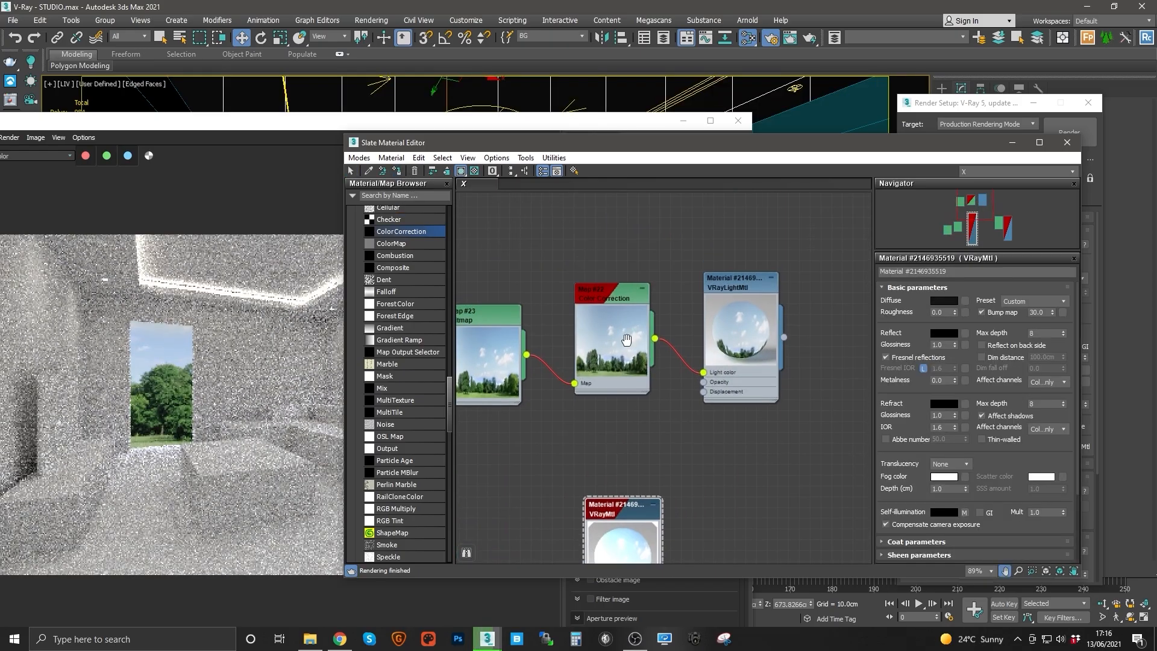
middle_drag(627, 338, 657, 336)
drag(504, 235, 834, 416)
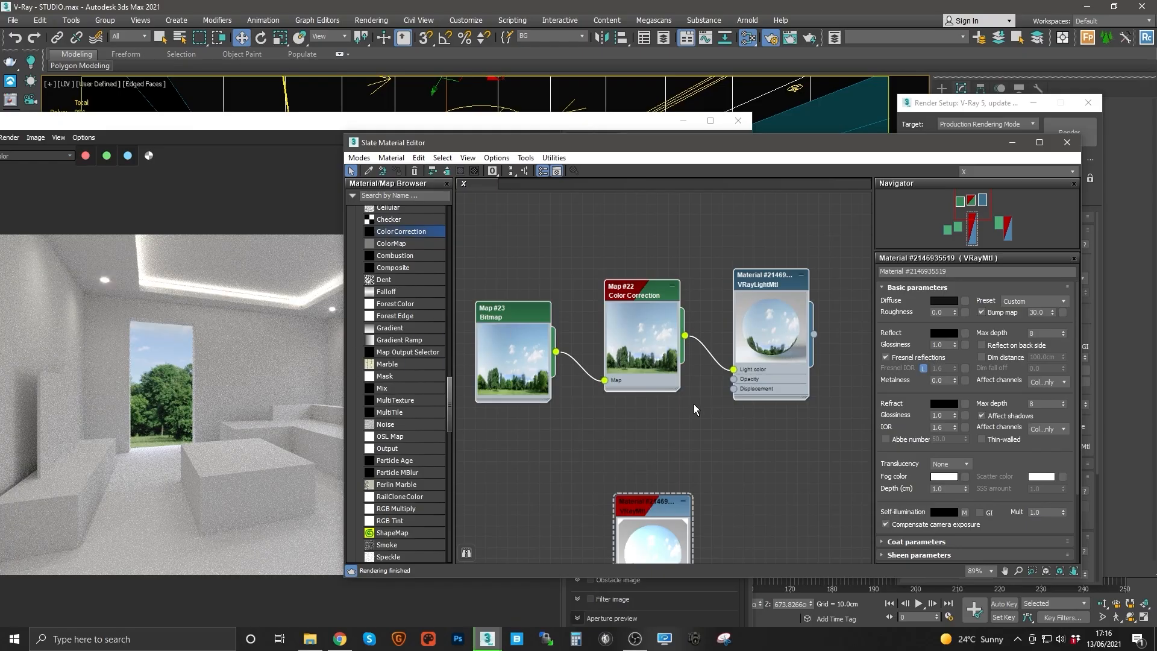
middle_drag(696, 410, 753, 236)
drag(700, 340, 689, 276)
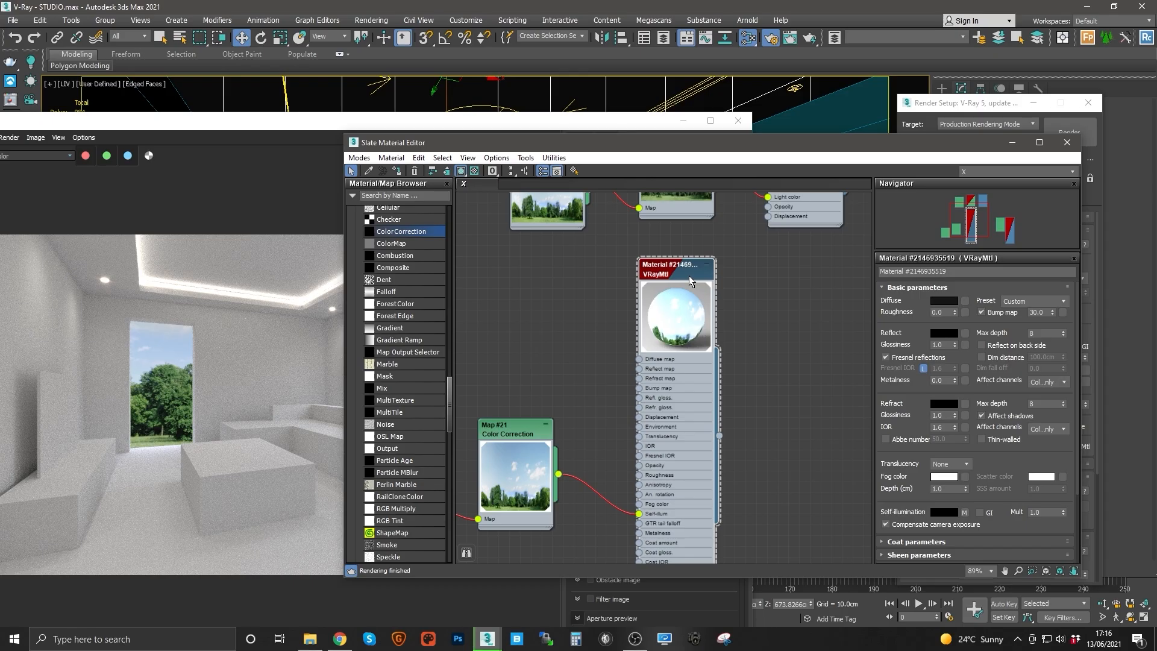
middle_drag(664, 321, 650, 373)
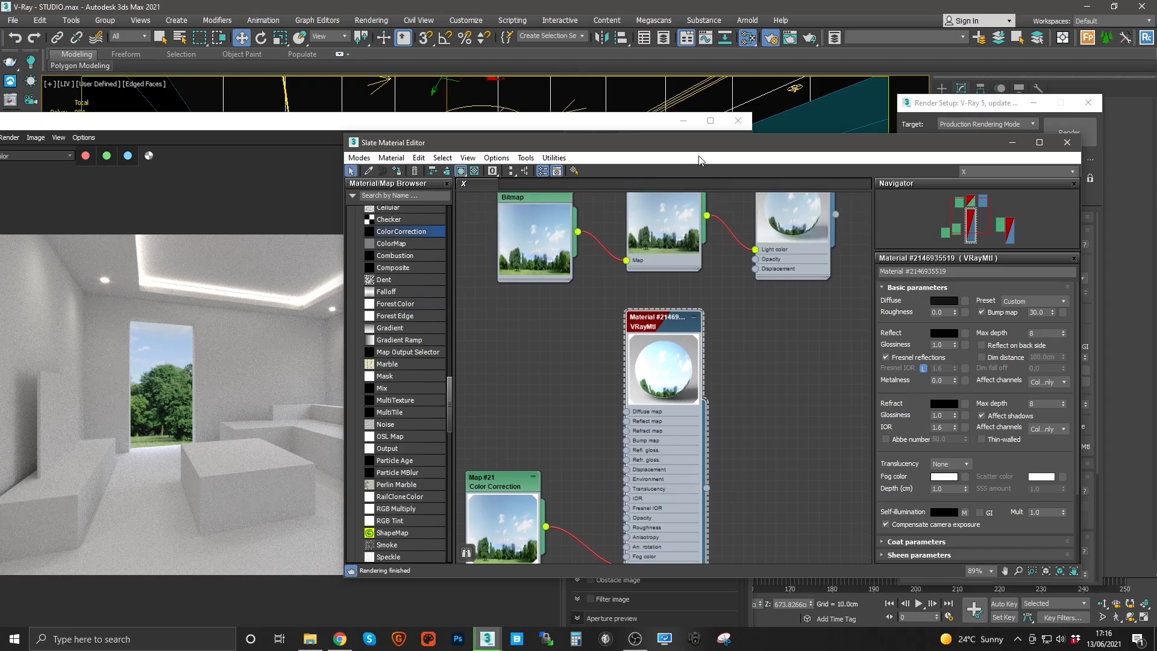
Step: Switch the viewport to the KIT camera
click(1010, 143)
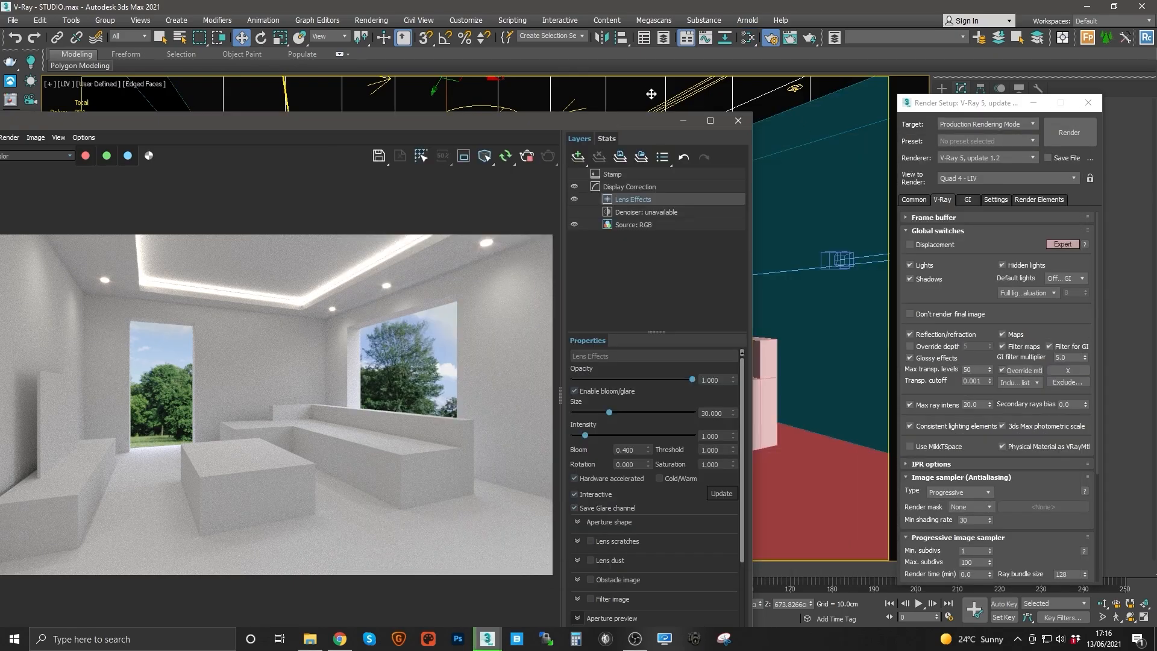
key(c)
double_click(521, 256)
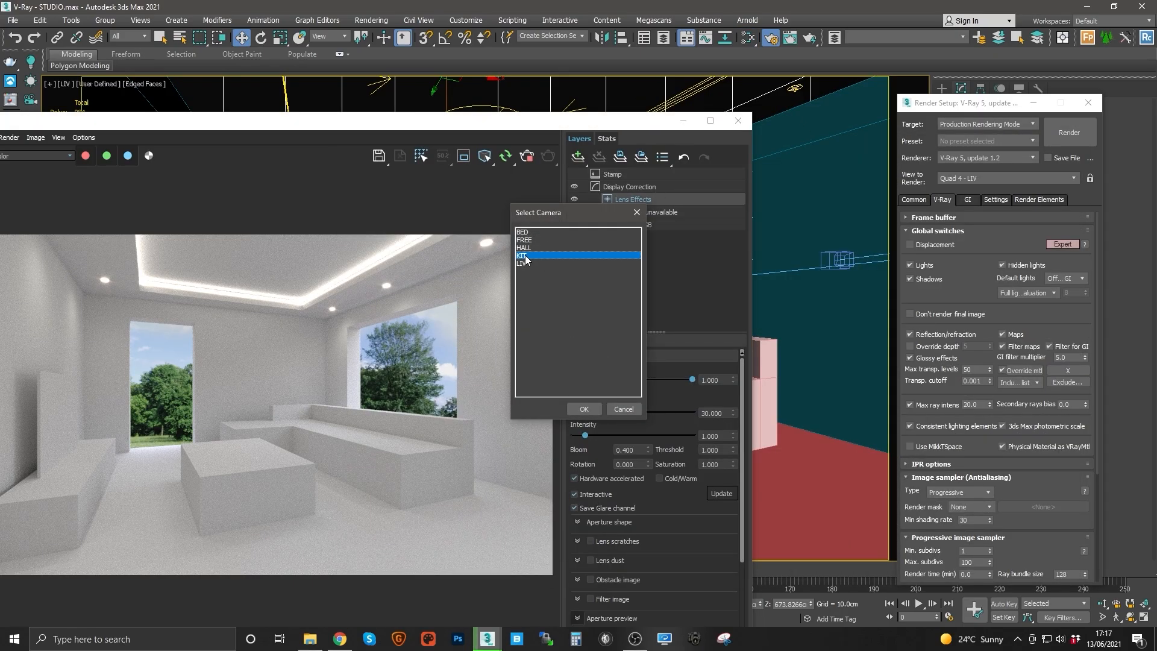
Step: Switch the viewport to the BED camera and tuck the frame buffer window out of the way
key(c)
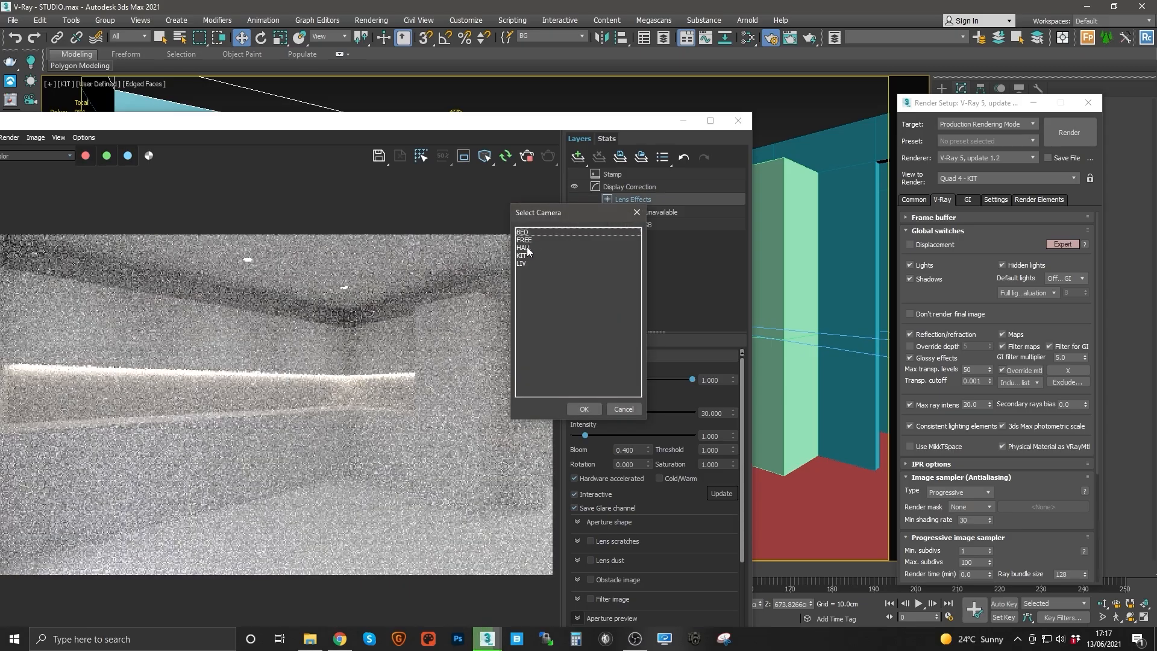
double_click(523, 232)
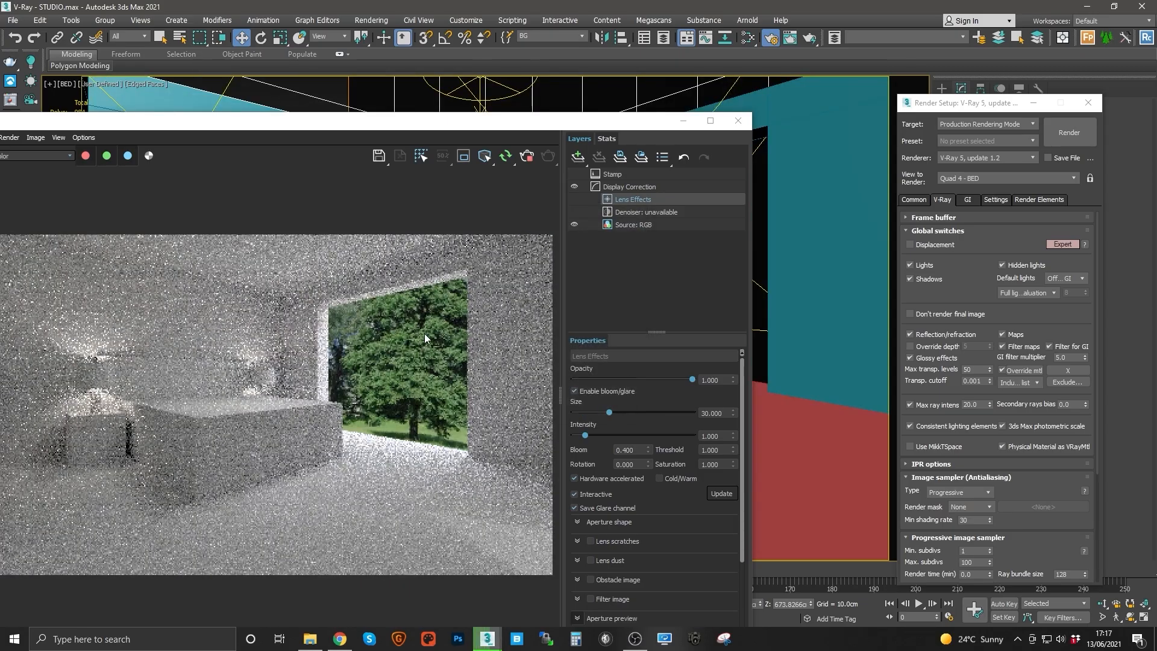
drag(652, 121, 684, 313)
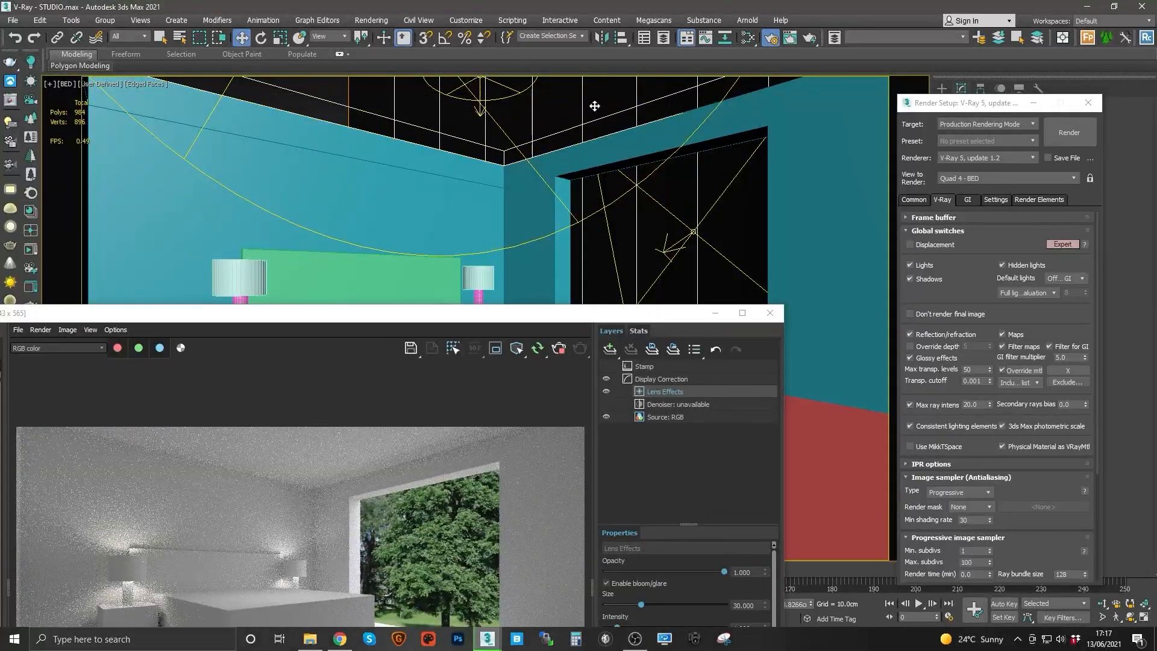
key(e)
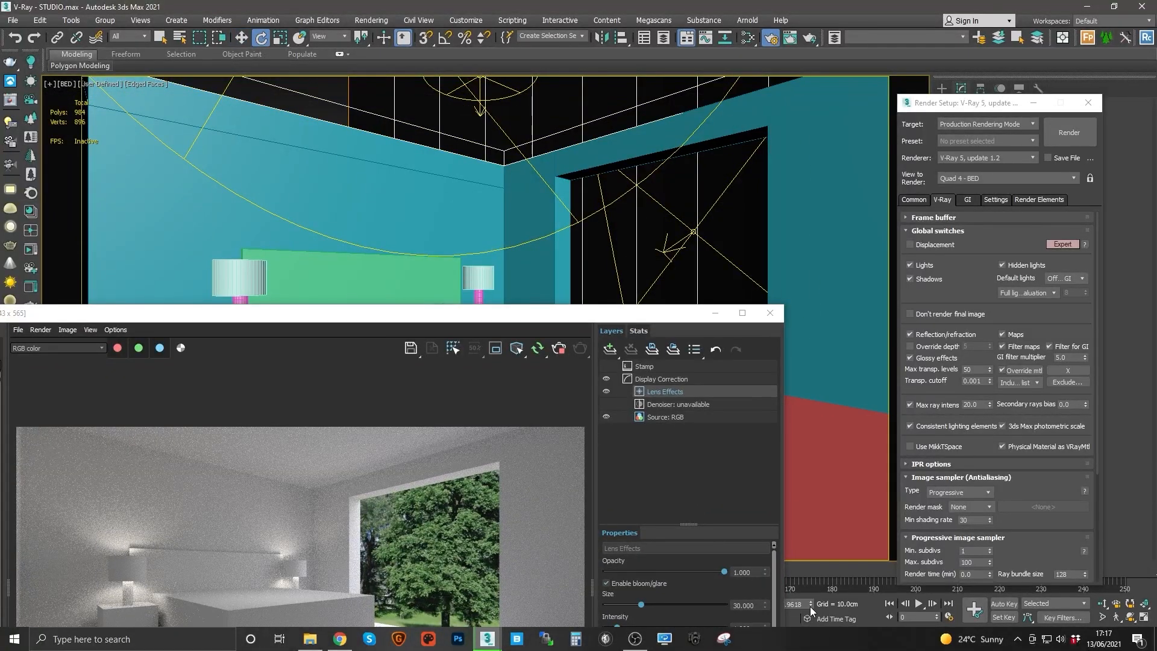
drag(809, 602, 784, 448)
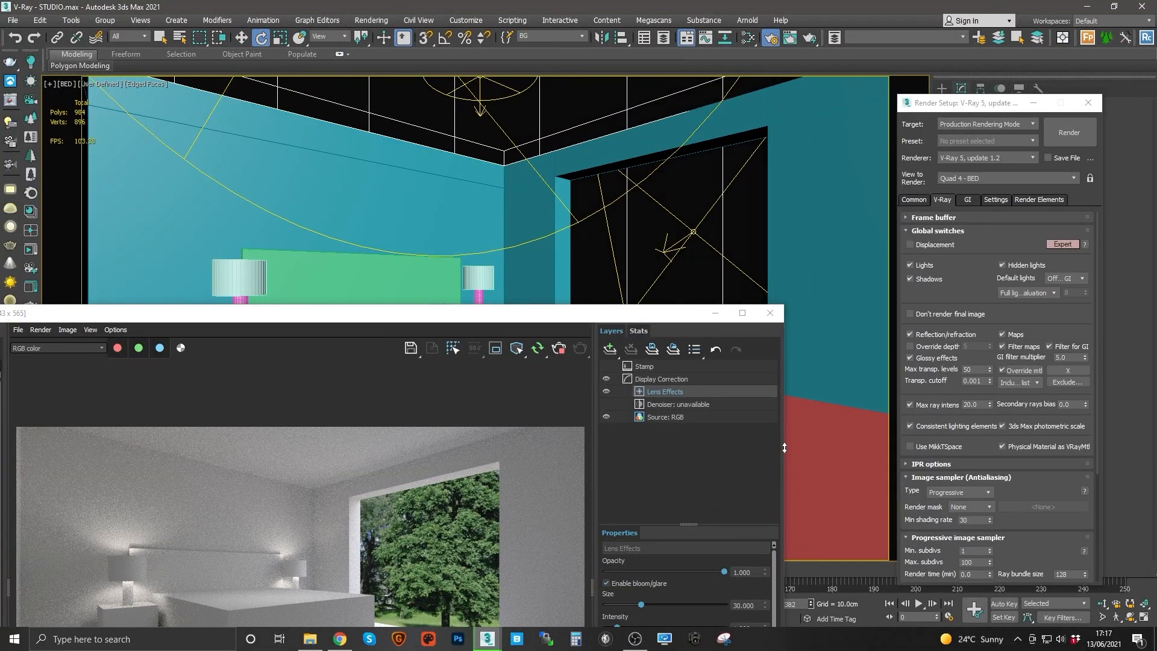
click(561, 350)
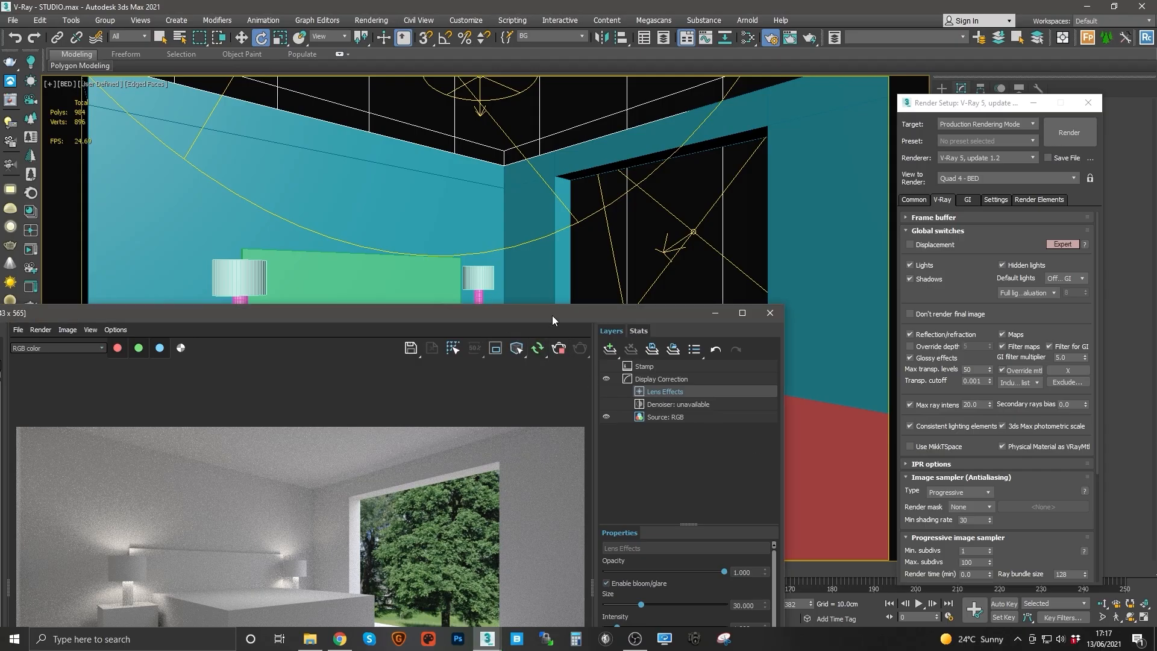
drag(552, 316, 563, 182)
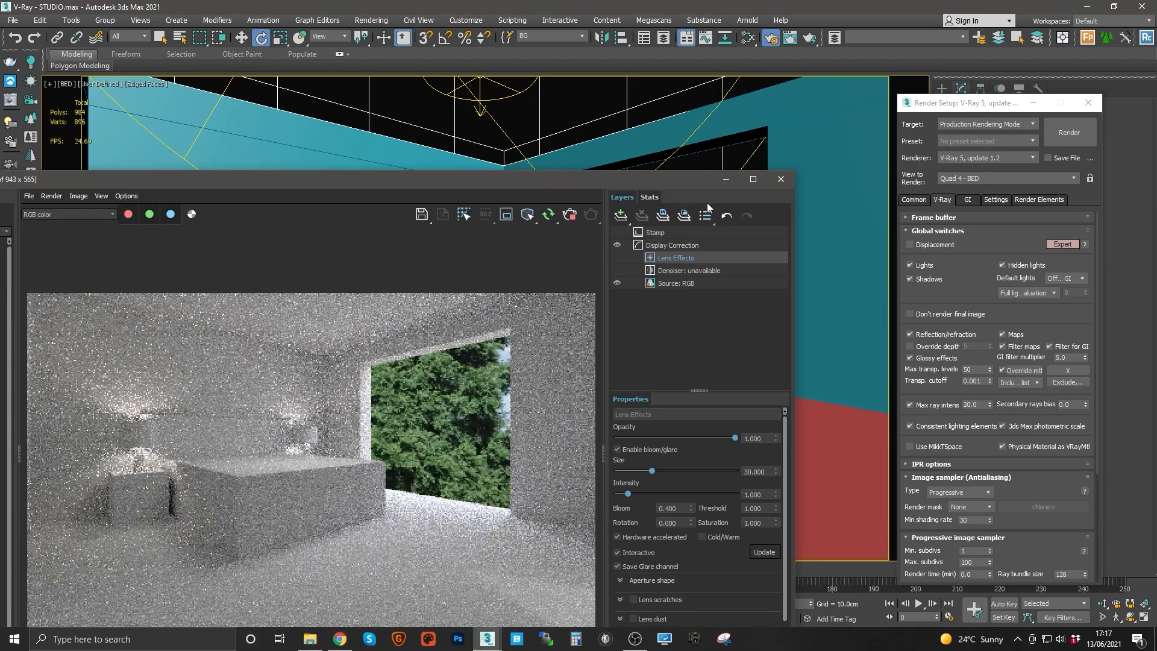
click(725, 180)
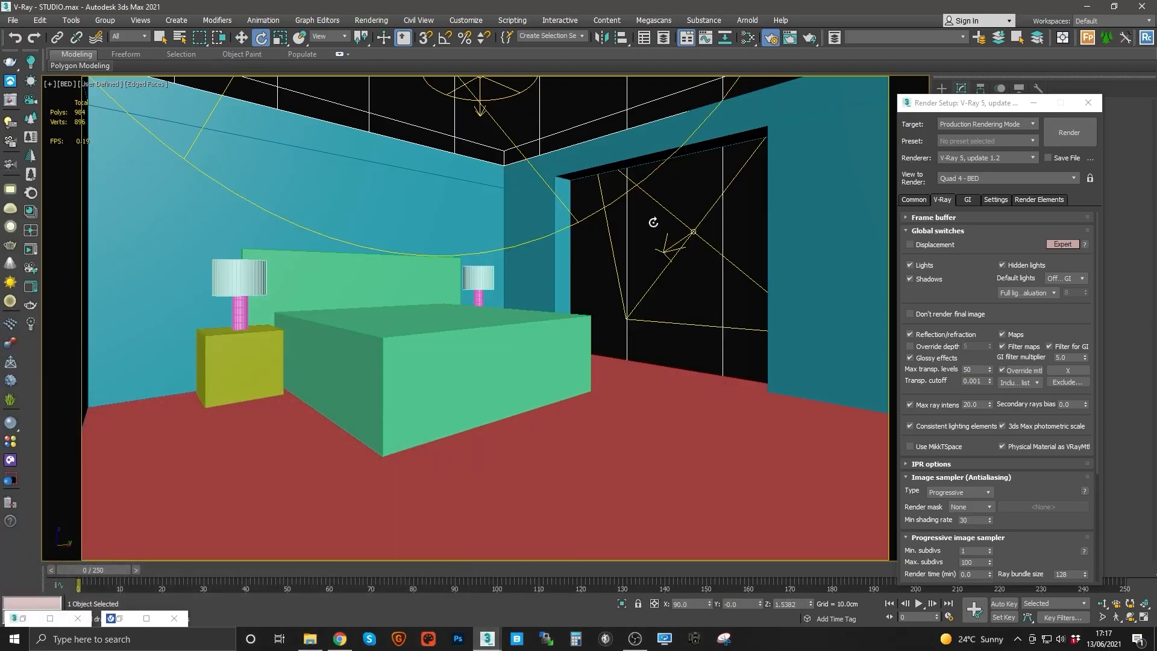
Step: Move the window background plane upward in a perspective view
key(p)
alt+middle_drag(609, 241, 520, 265)
key(w)
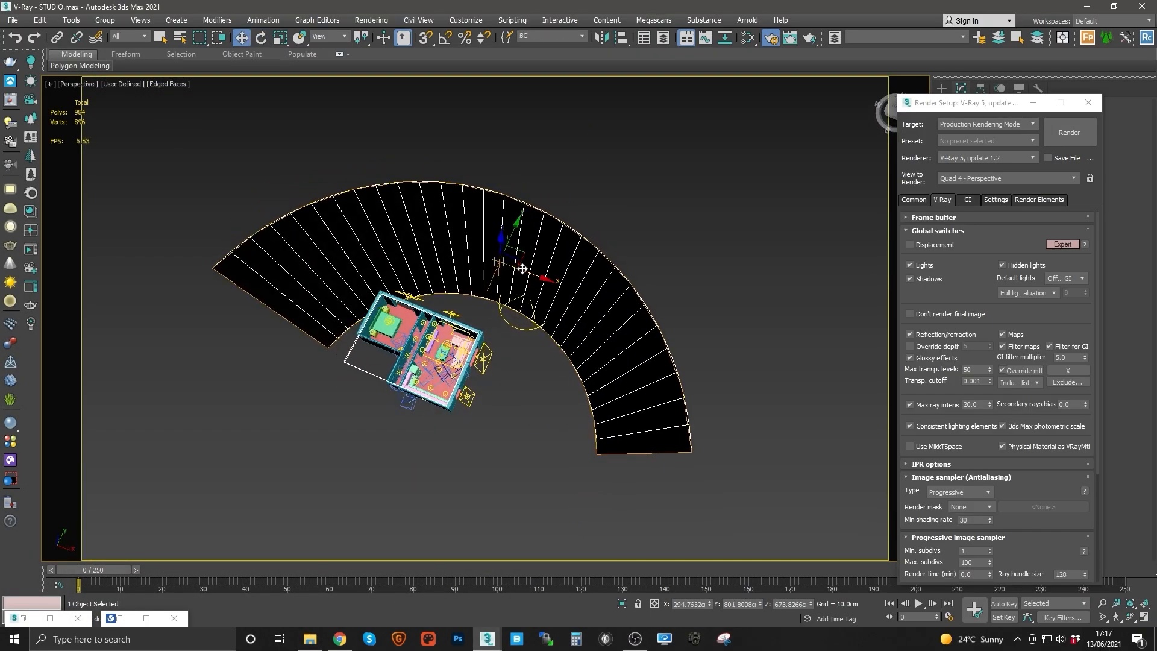
drag(525, 262, 504, 171)
Step: Return the viewport to the BED camera and switch its shading to Facets with edged faces
key(c)
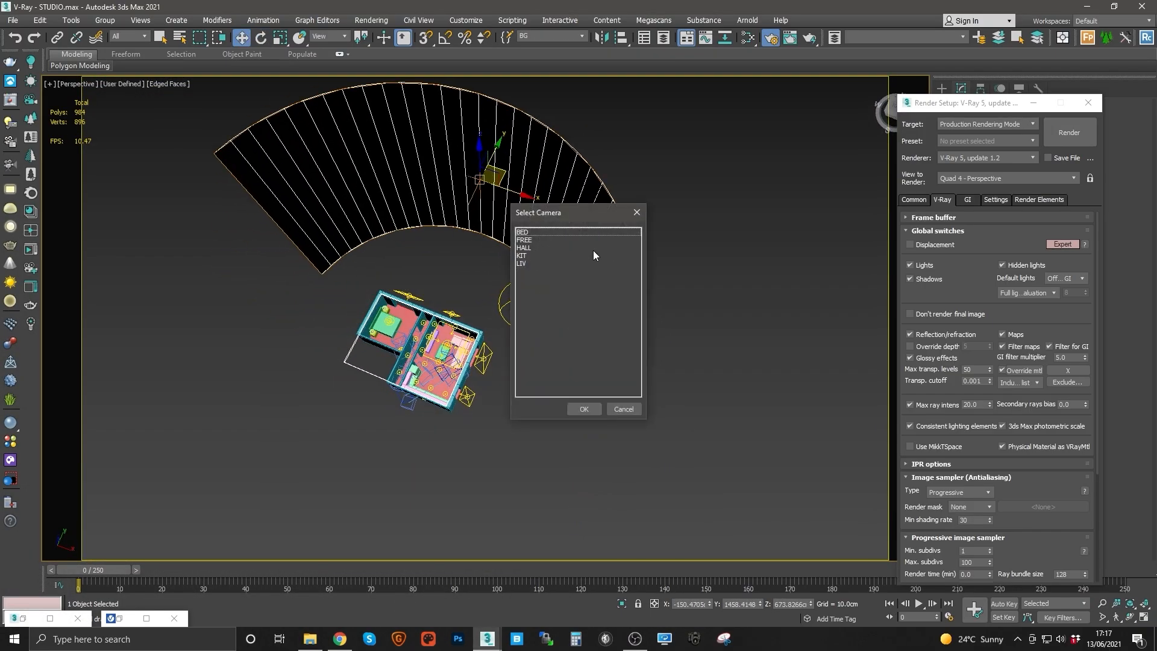
double_click(522, 231)
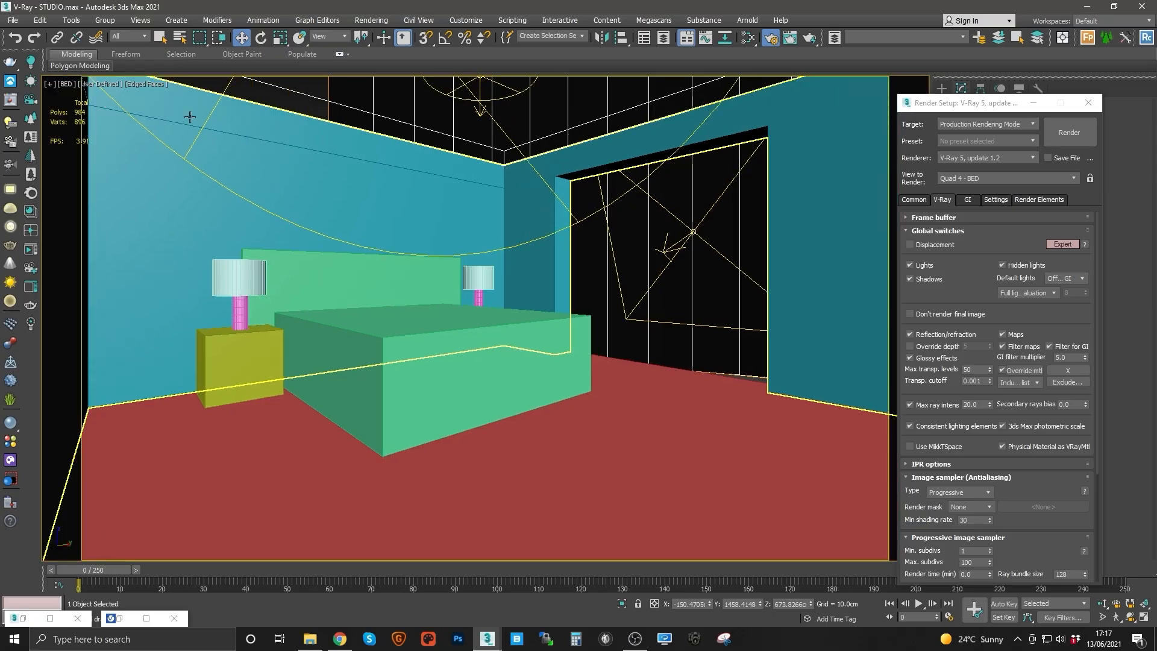
click(147, 85)
click(174, 106)
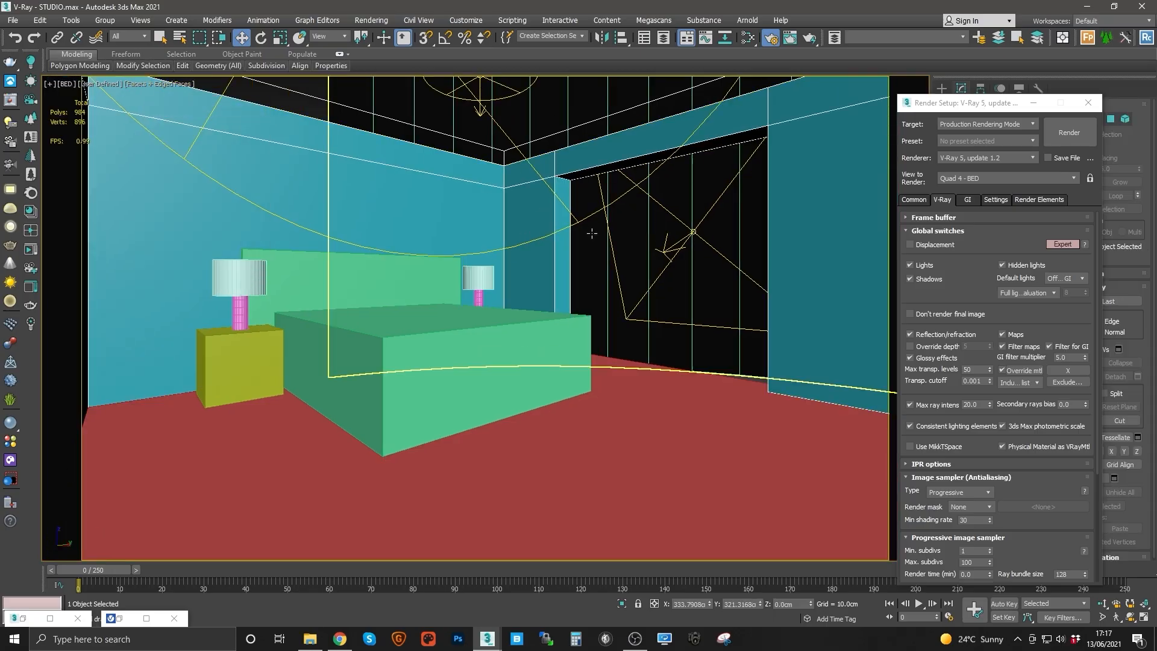
Step: Select the window background plane and show its Color Correction map shaded in the viewport
click(660, 246)
click(747, 38)
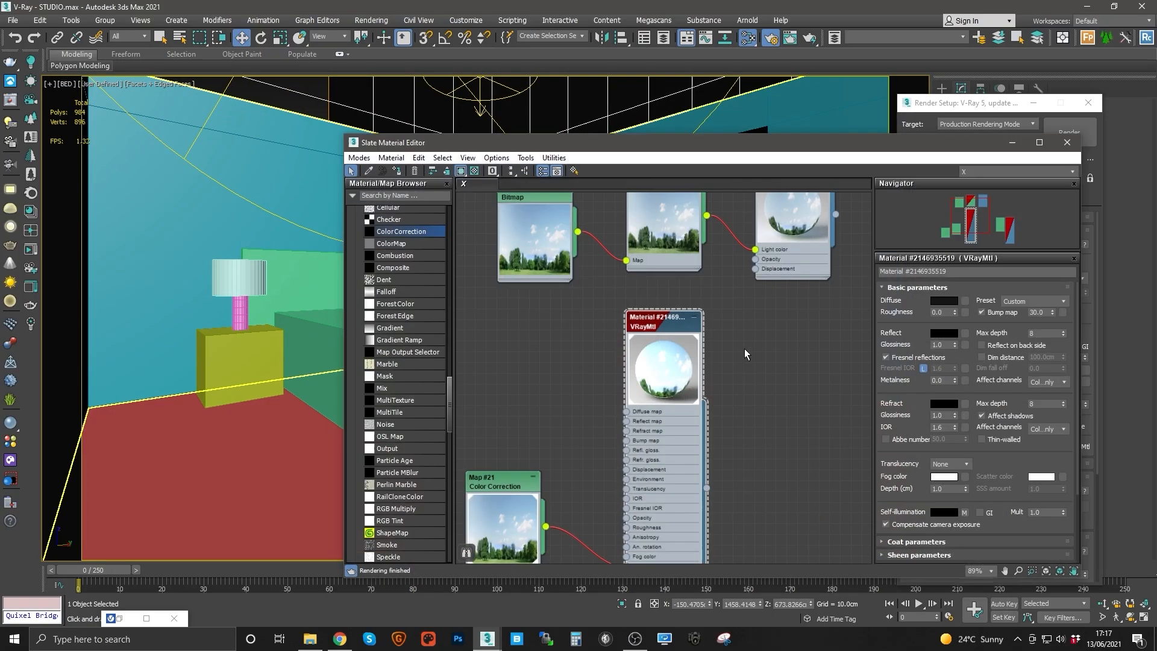
middle_drag(670, 354, 749, 249)
double_click(631, 467)
click(460, 171)
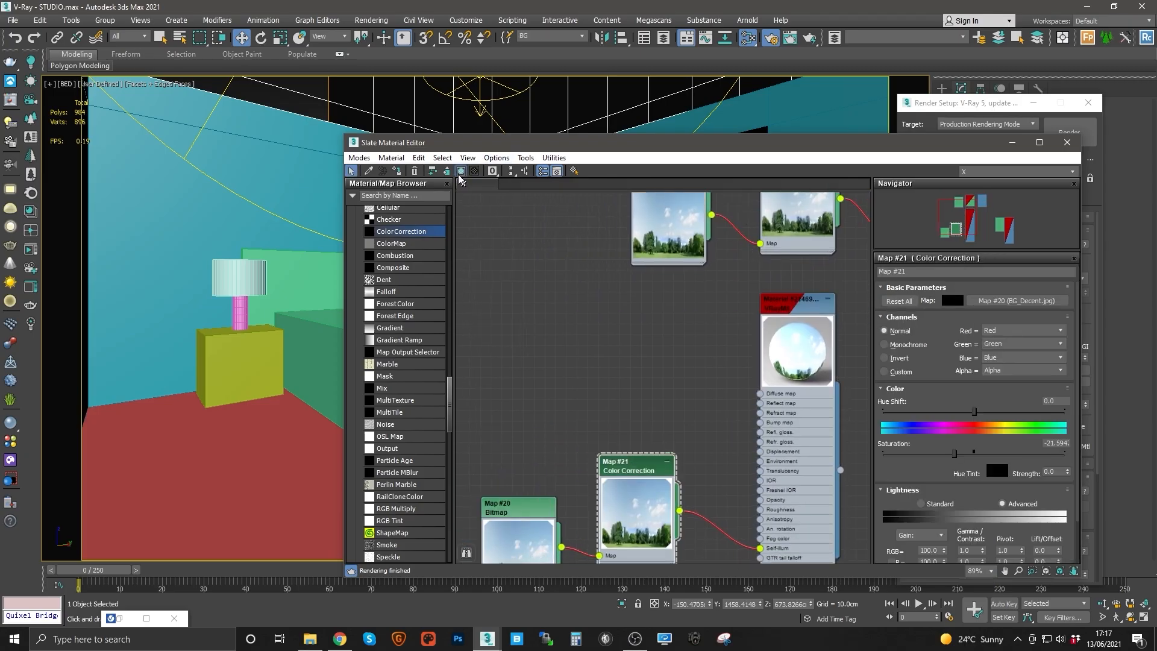
click(1013, 143)
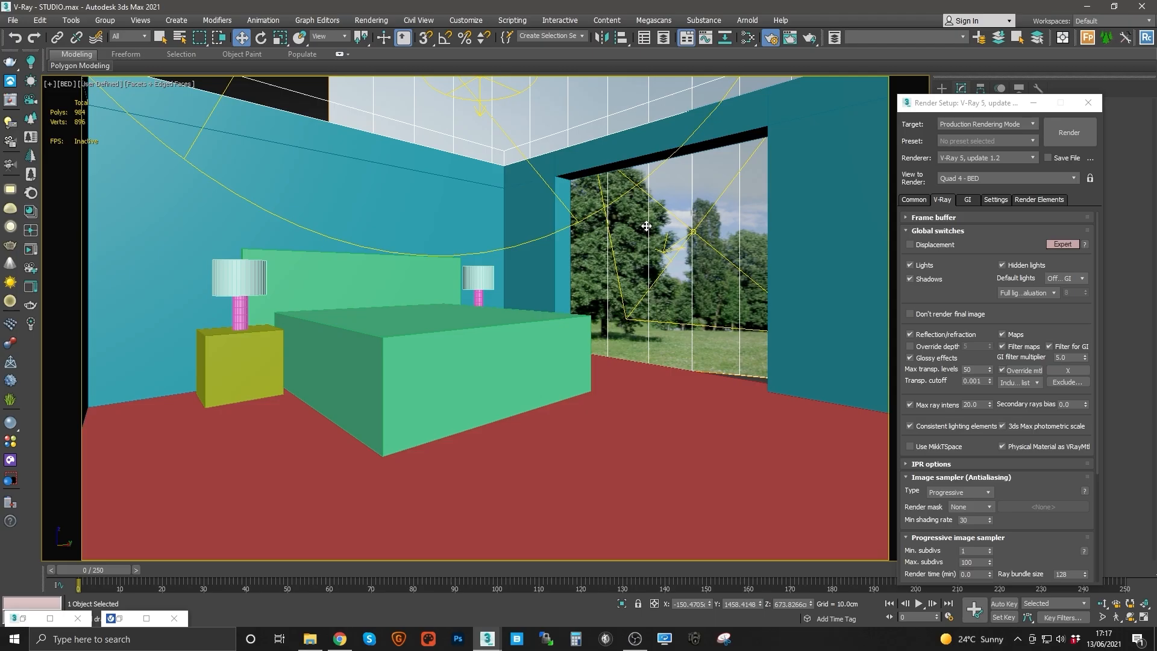
Step: Browse the named selection sets, expanding LS_Coffered_Ceiling to inspect its light, then close the dialogs
click(1024, 197)
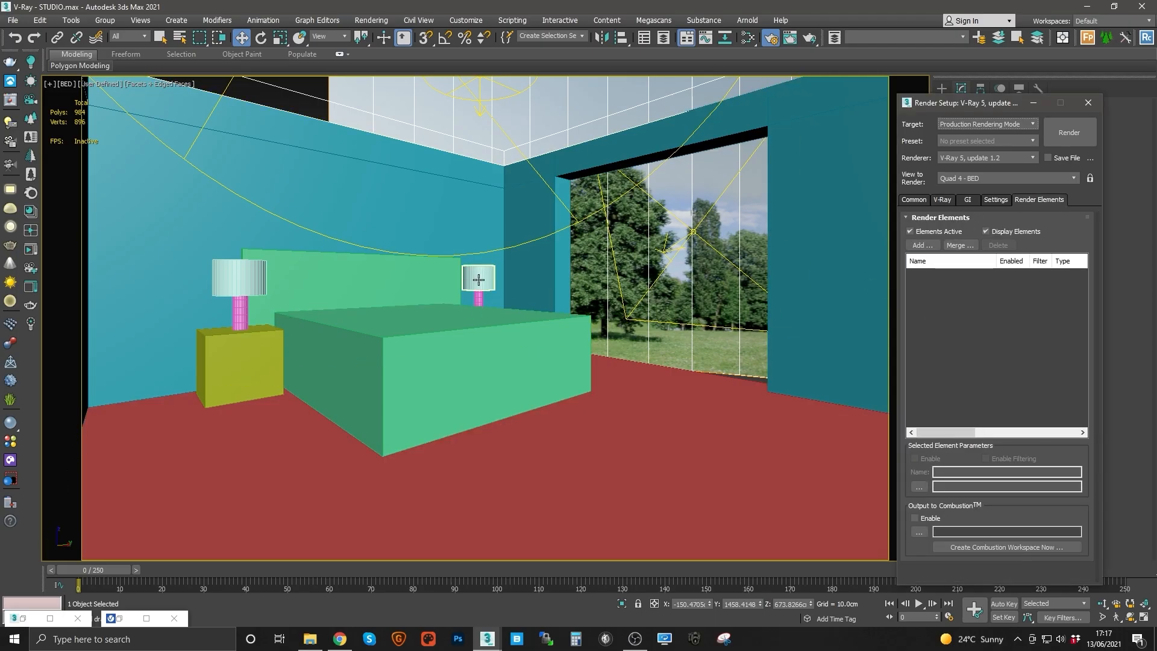
click(388, 284)
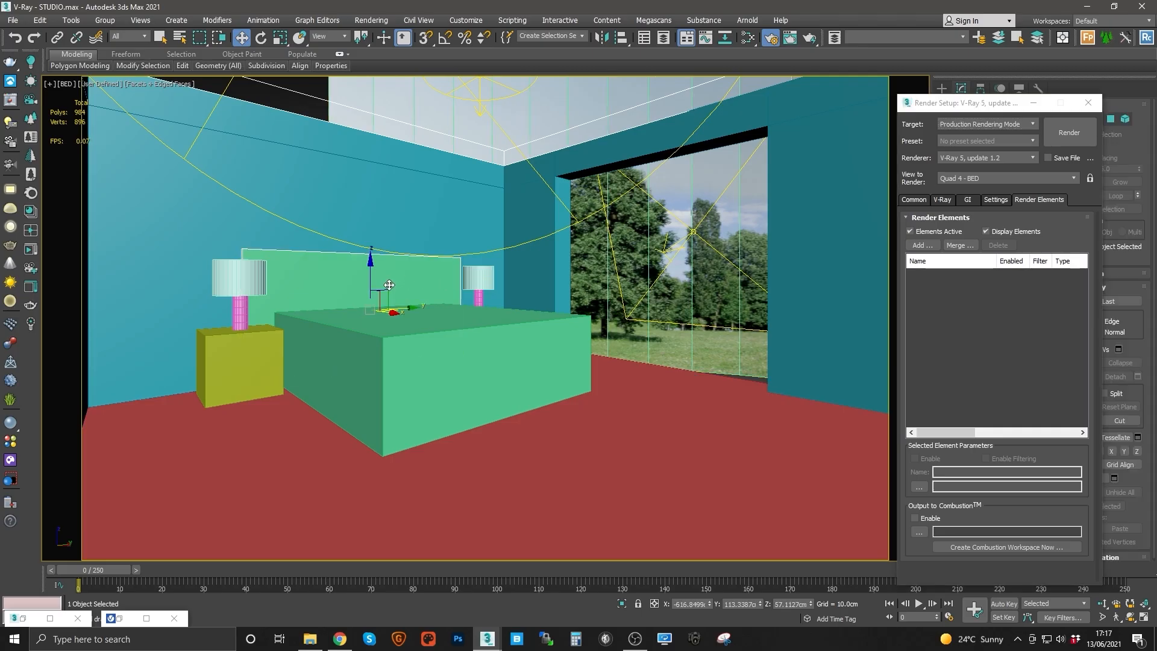
click(582, 36)
click(550, 159)
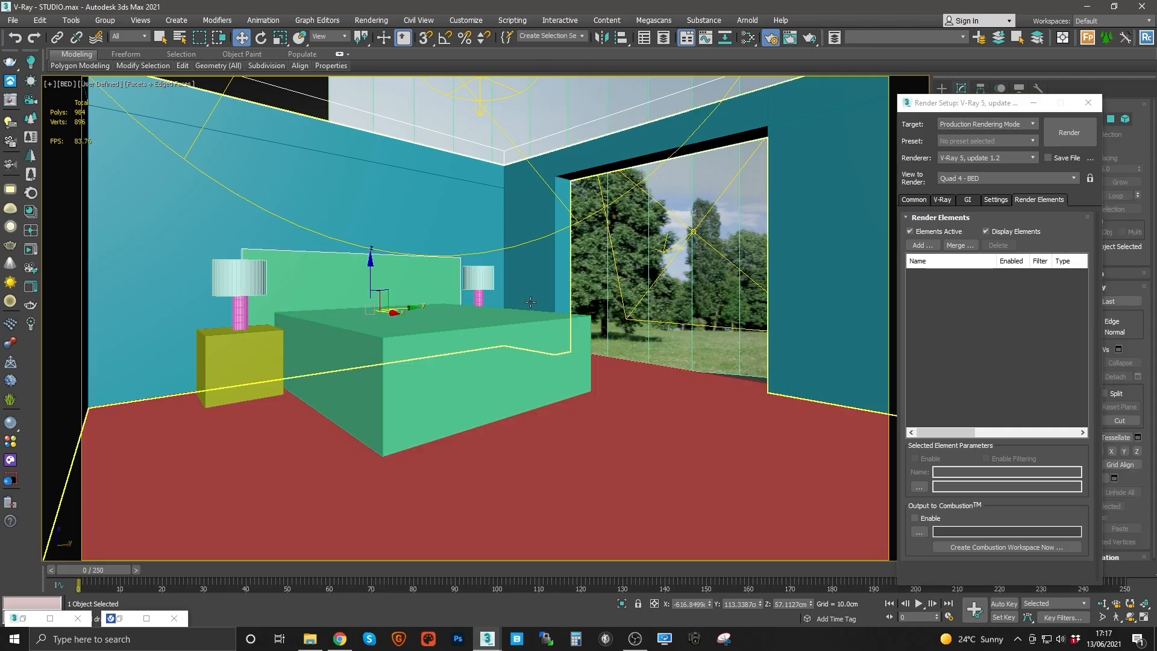
click(582, 37)
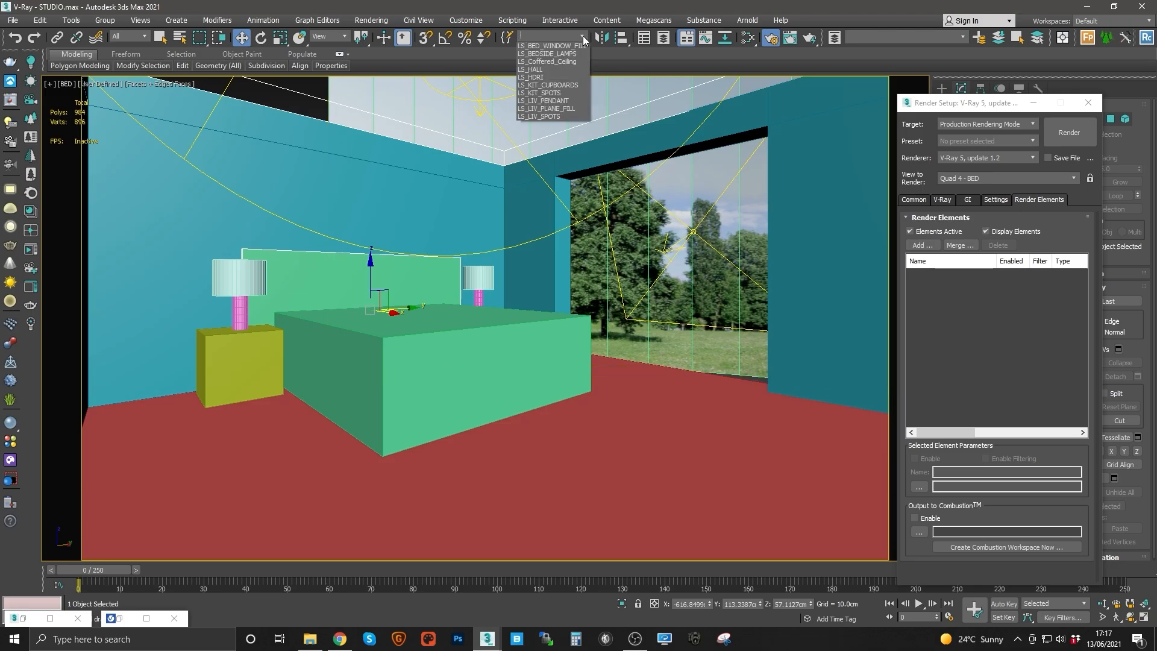
click(508, 44)
click(507, 38)
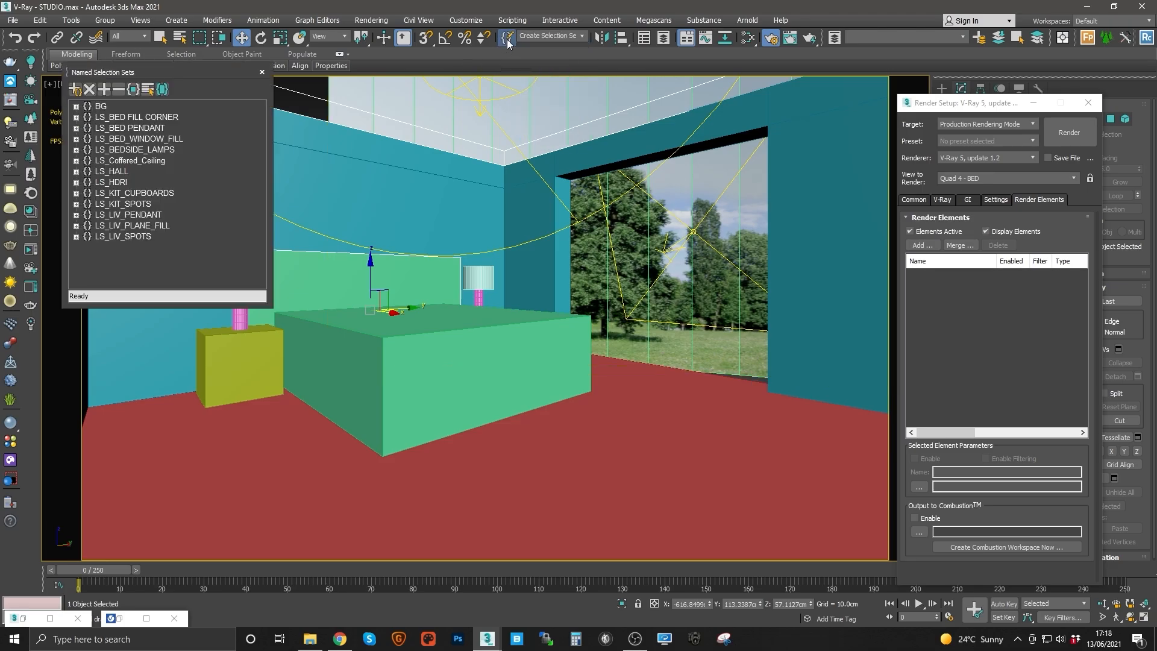
click(76, 160)
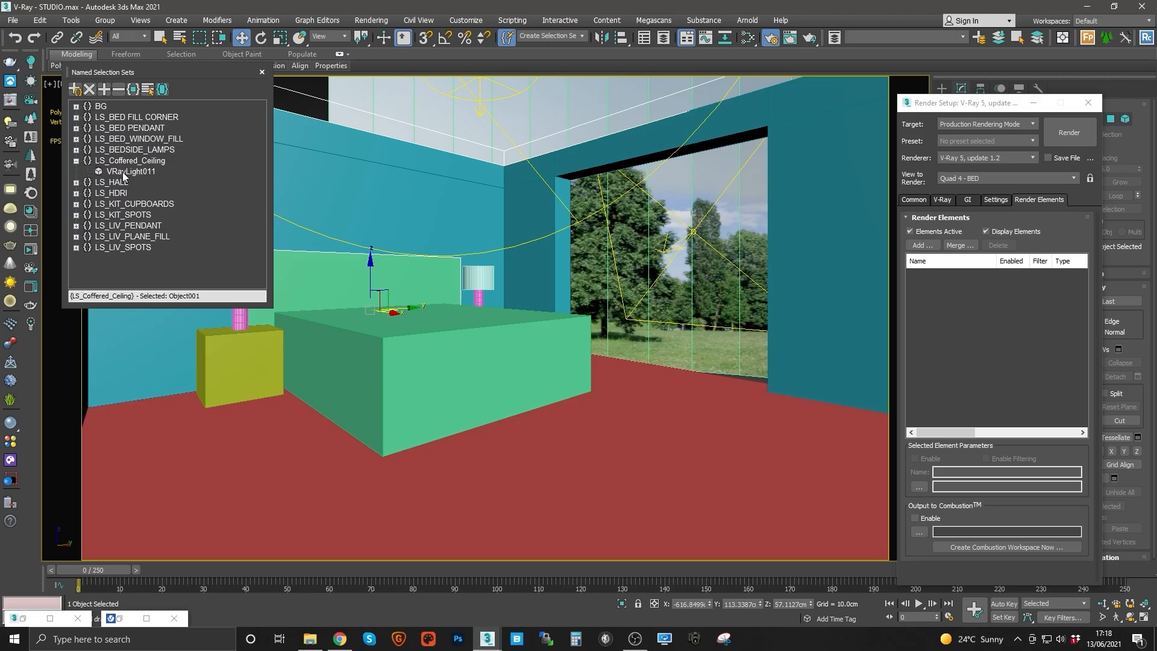
click(126, 172)
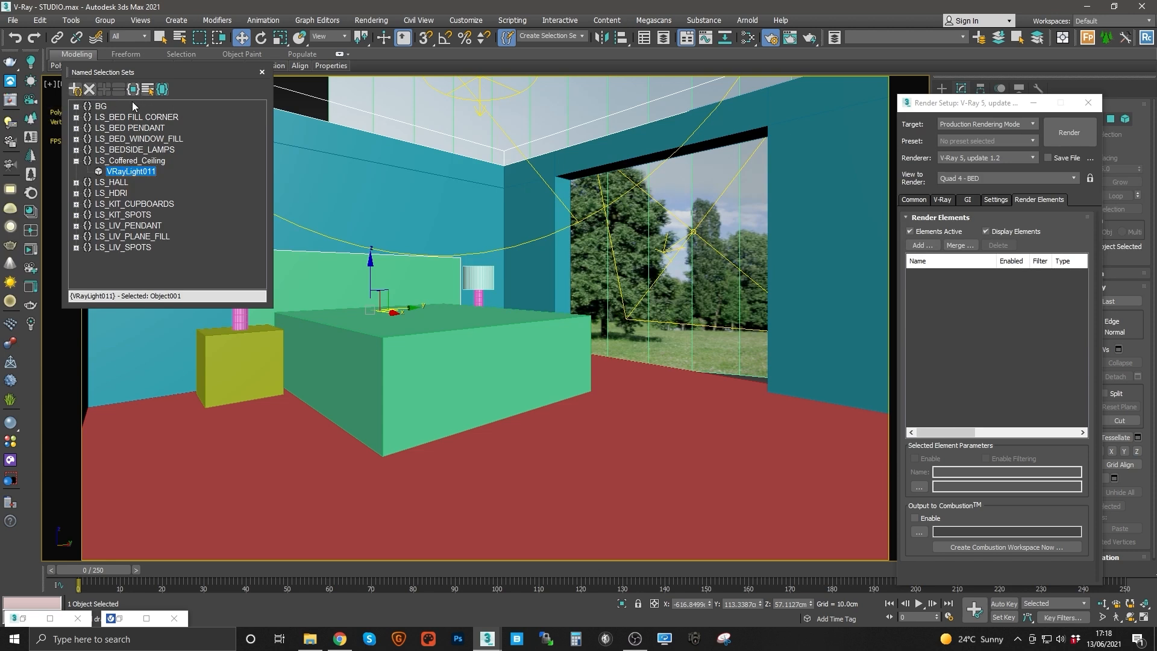
click(424, 276)
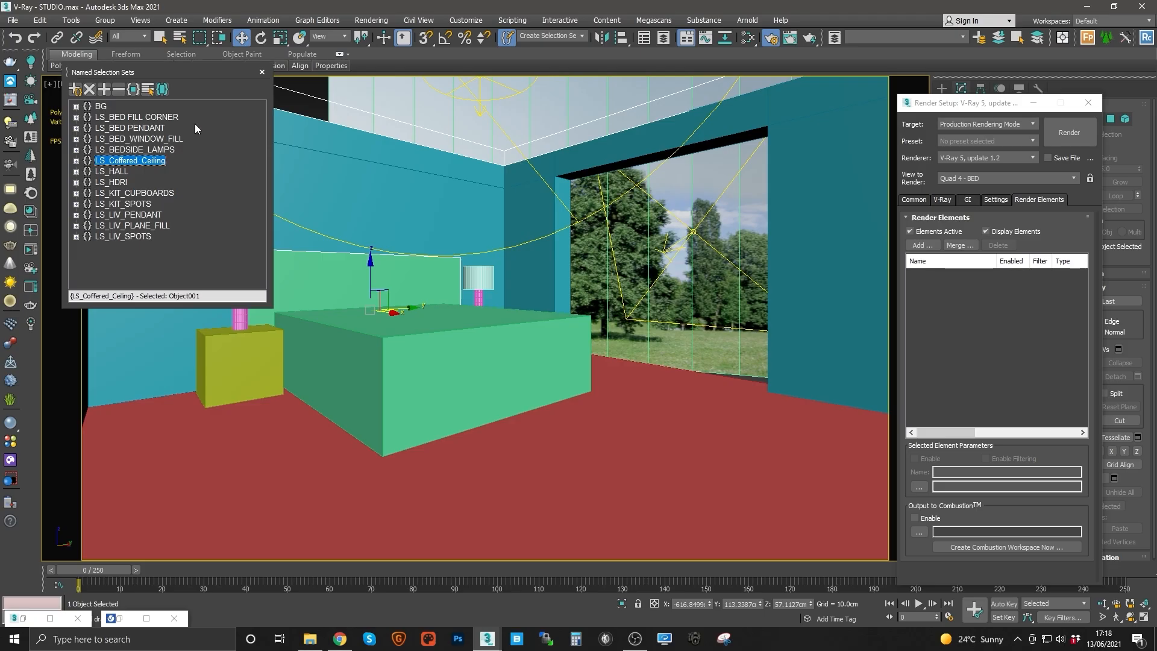
click(262, 73)
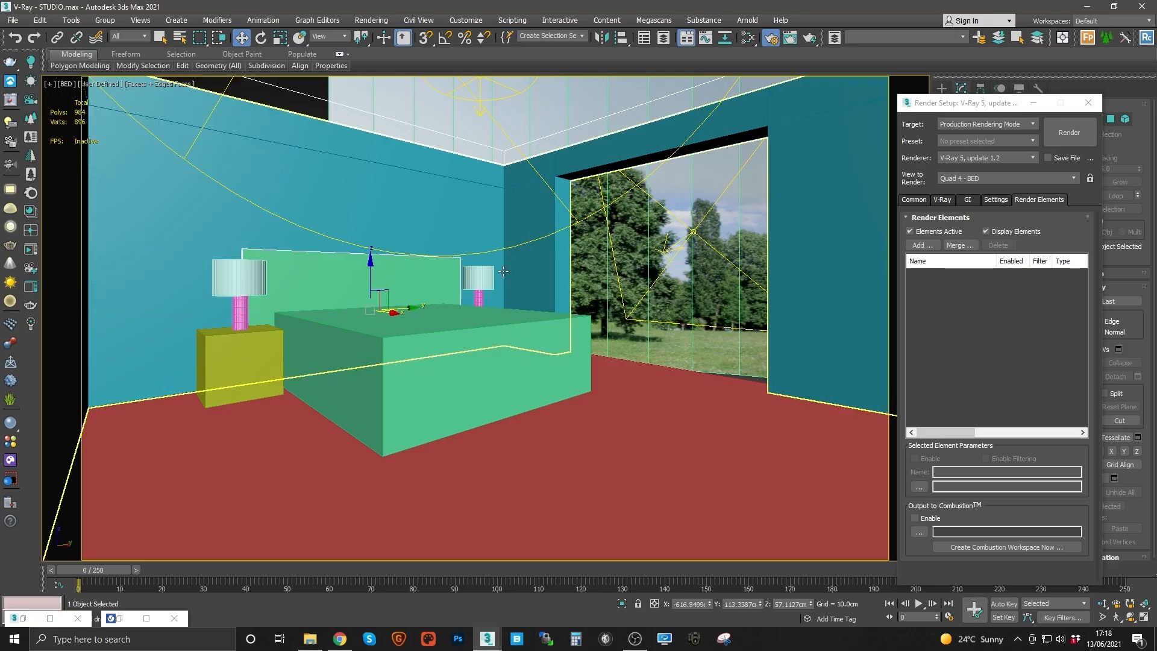
click(1087, 103)
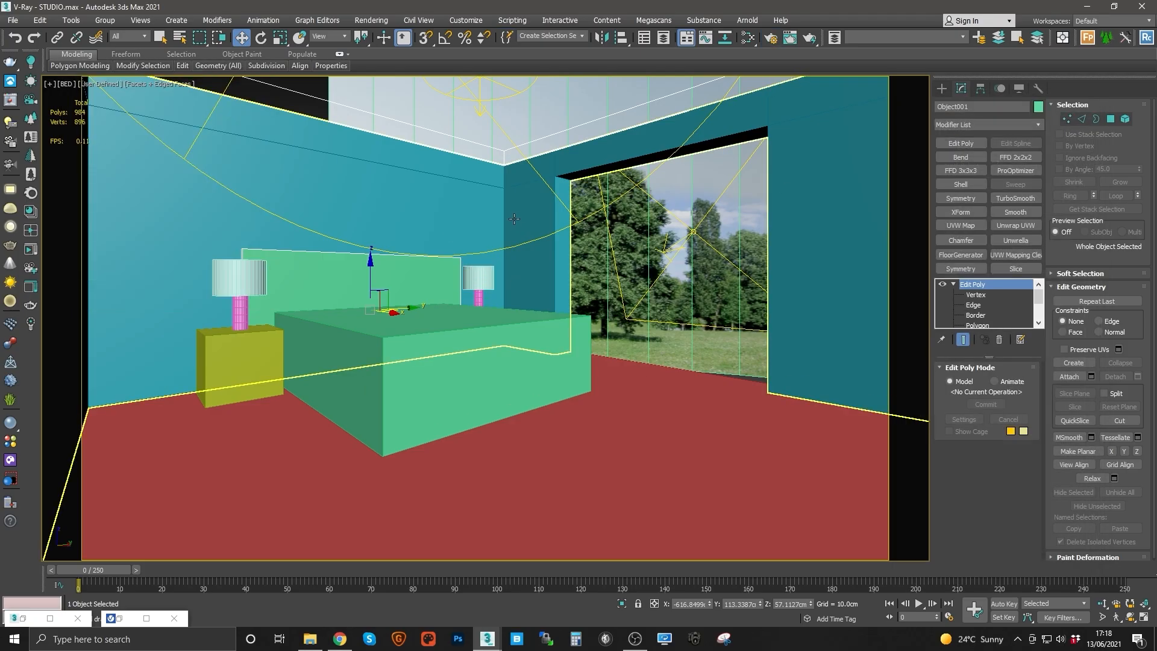